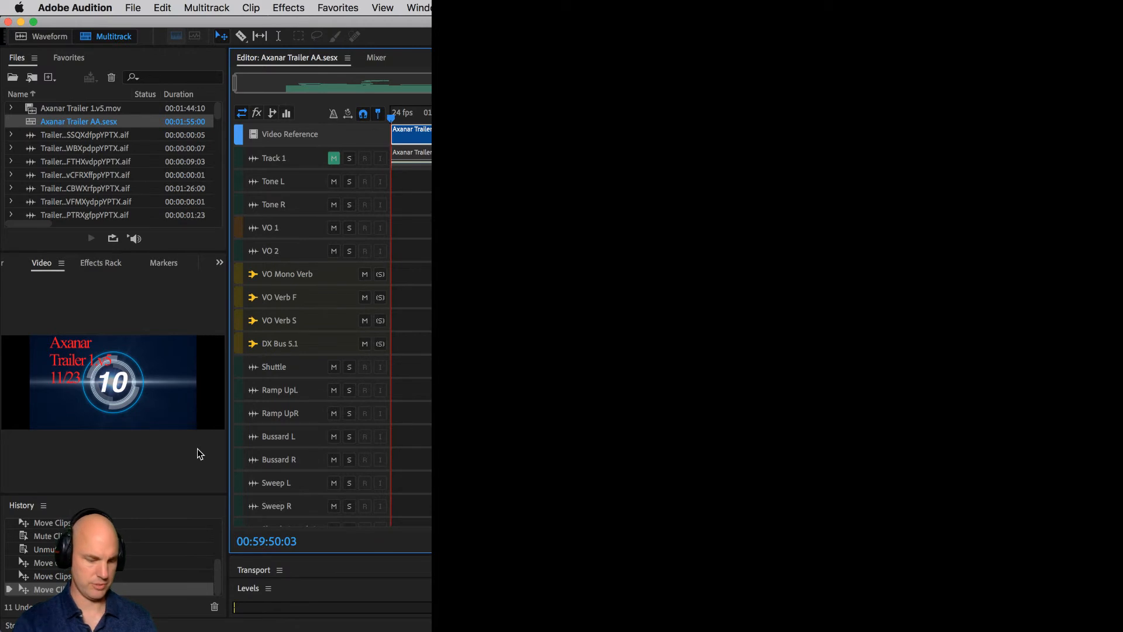
# - Switch to OBS and open the options of the Video Capture Device source
pyautogui.press('super+Tab')
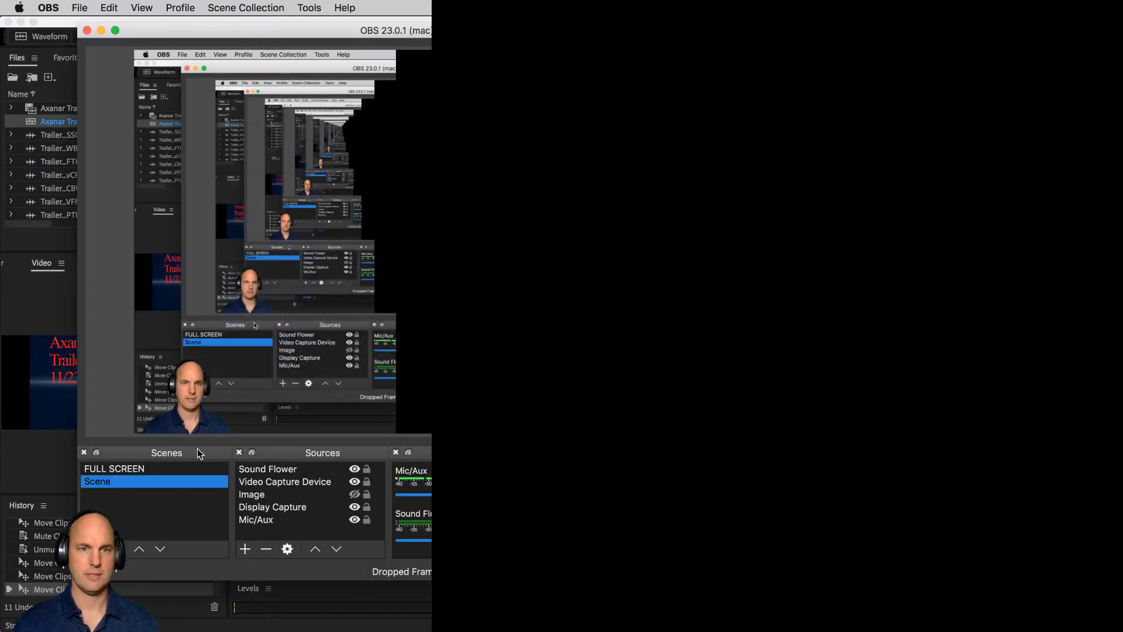
pyautogui.rightClick(283, 481)
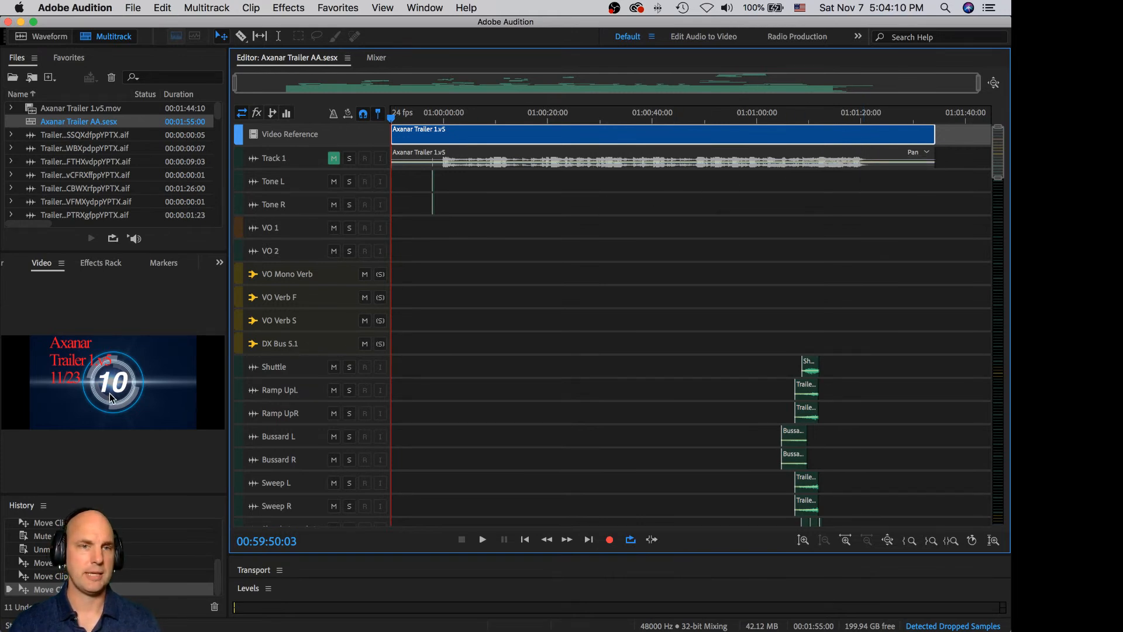
# - Undock the Video panel into a floating window and enlarge it to cover most of the screen
pyautogui.click(63, 263)
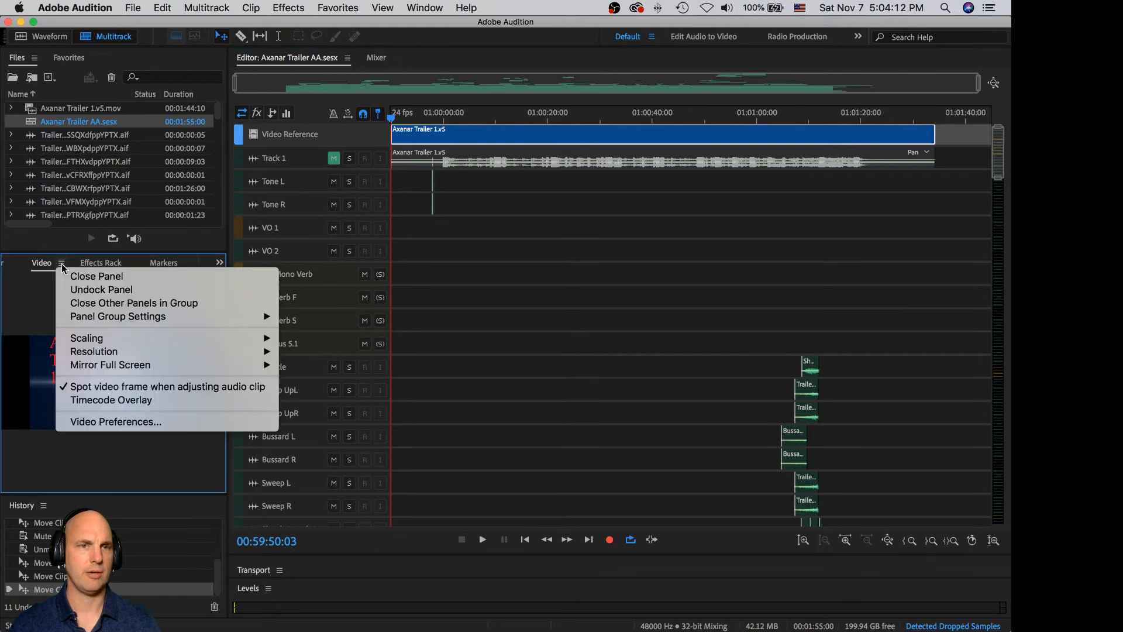
pyautogui.click(84, 291)
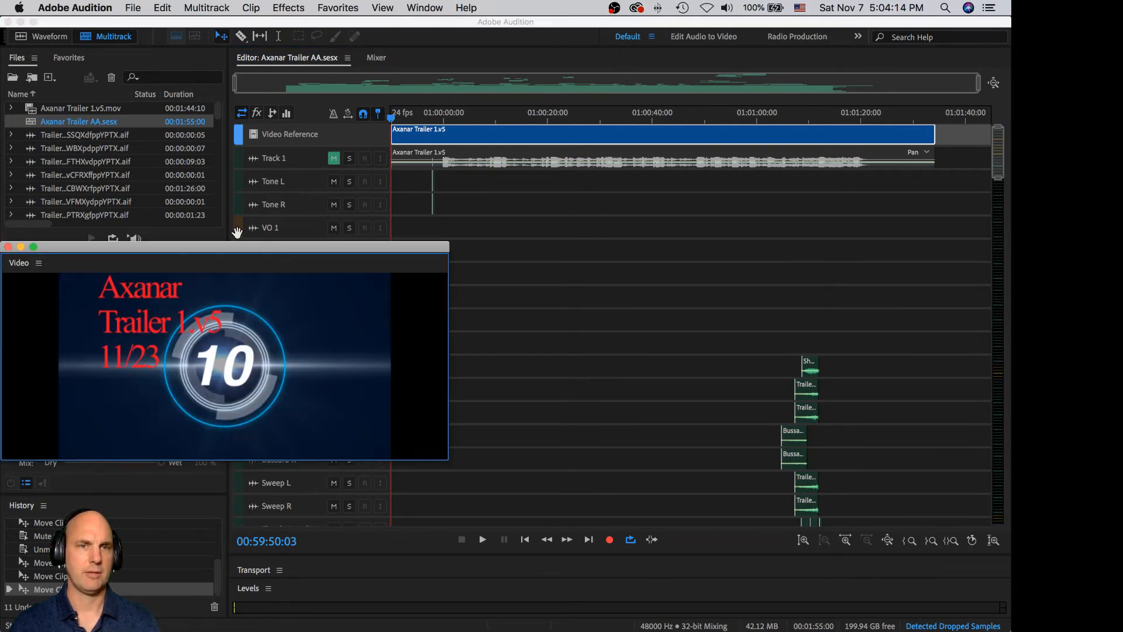
pyautogui.moveTo(243, 252); pyautogui.dragTo(298, 101)
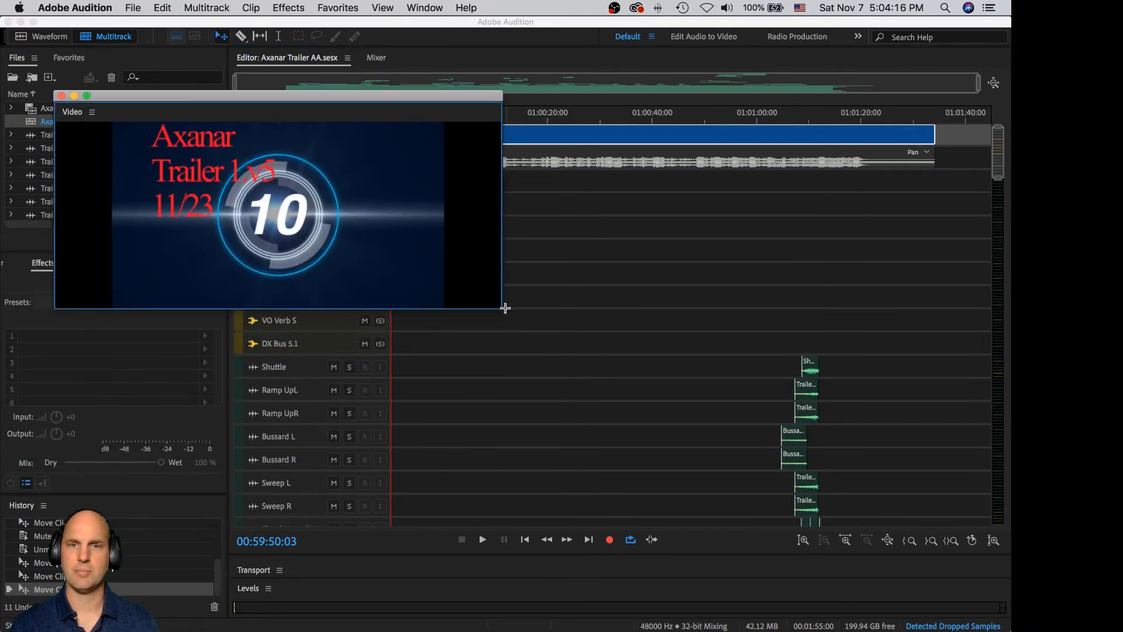
pyautogui.moveTo(501, 307); pyautogui.dragTo(890, 536)
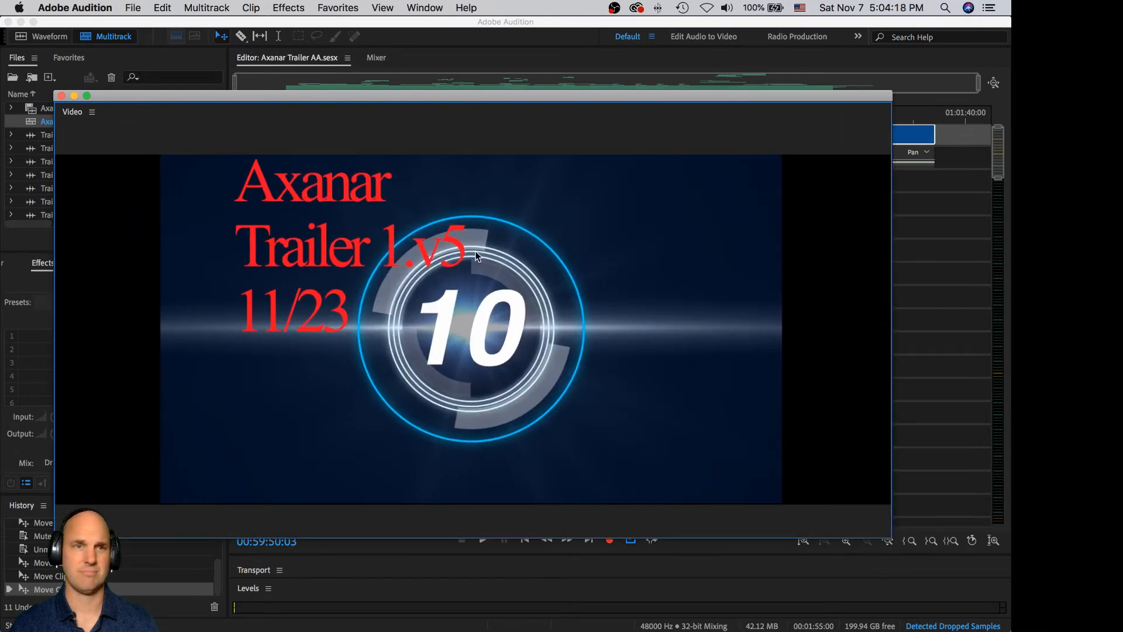
# - Set the Video panel's playback resolution to 1/2 and play the trailer session from its start
pyautogui.click(92, 113)
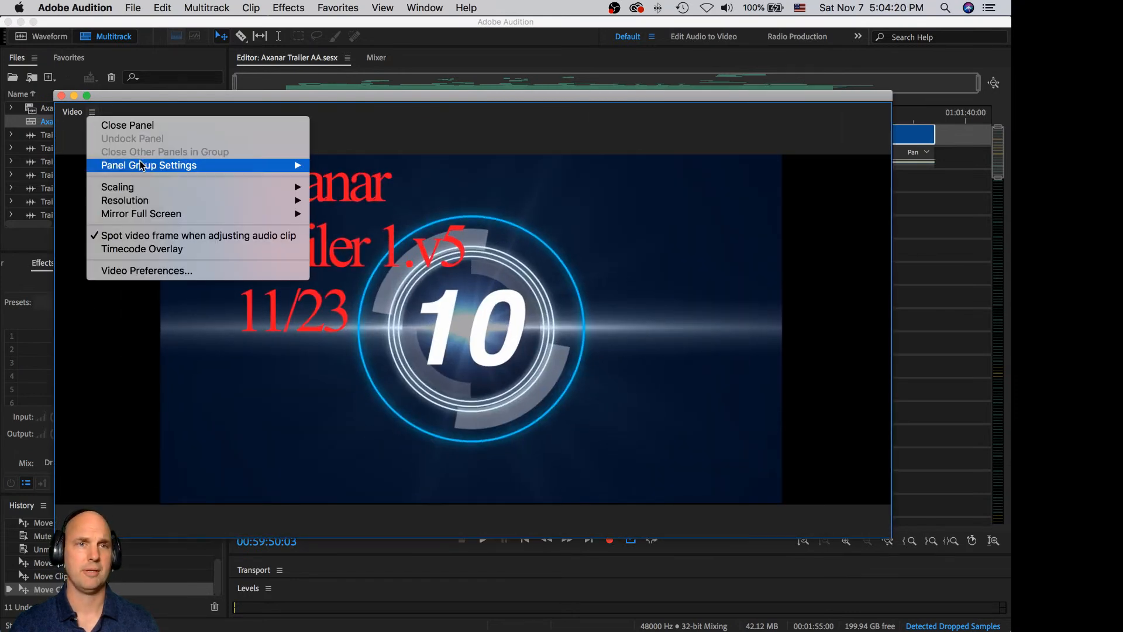
pyautogui.moveTo(199, 199)
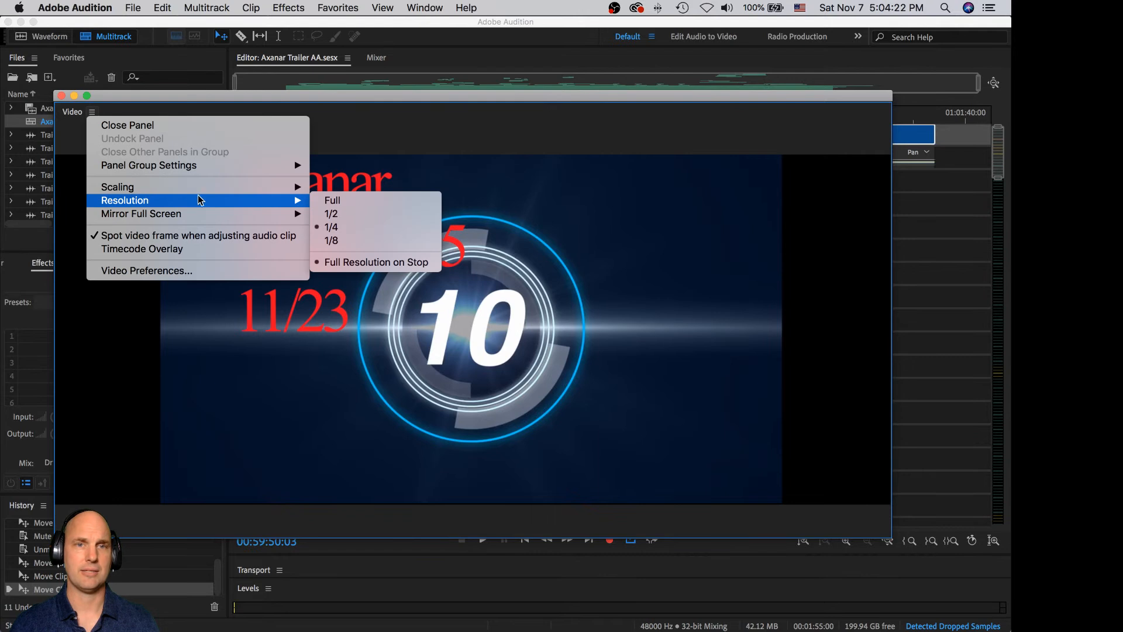
pyautogui.click(356, 213)
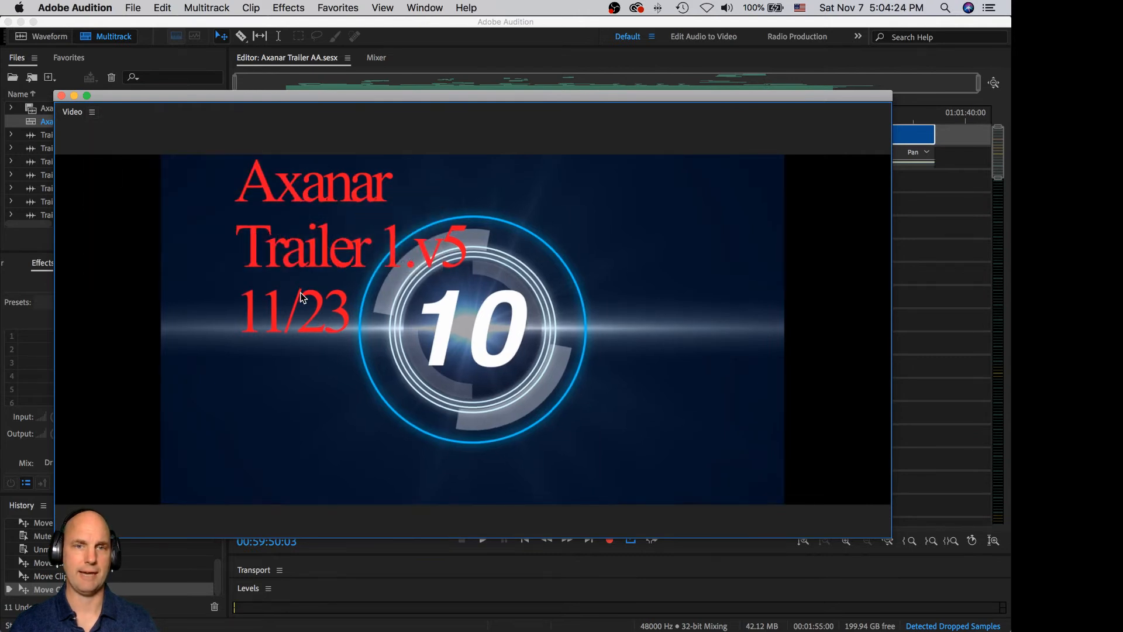
pyautogui.press('space')
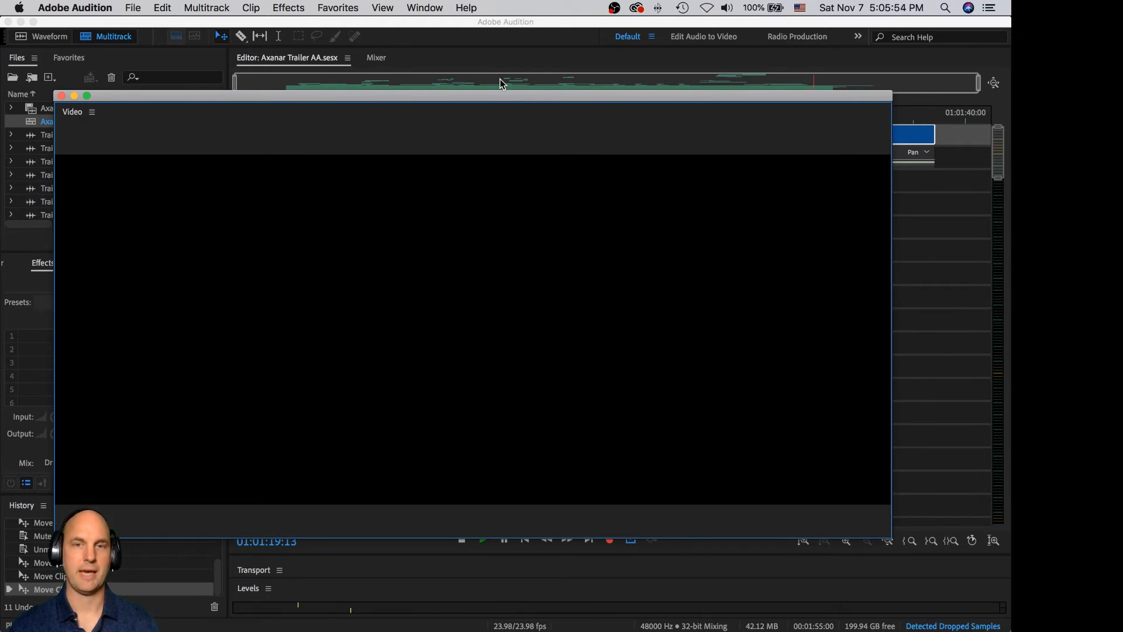
pyautogui.press('space')
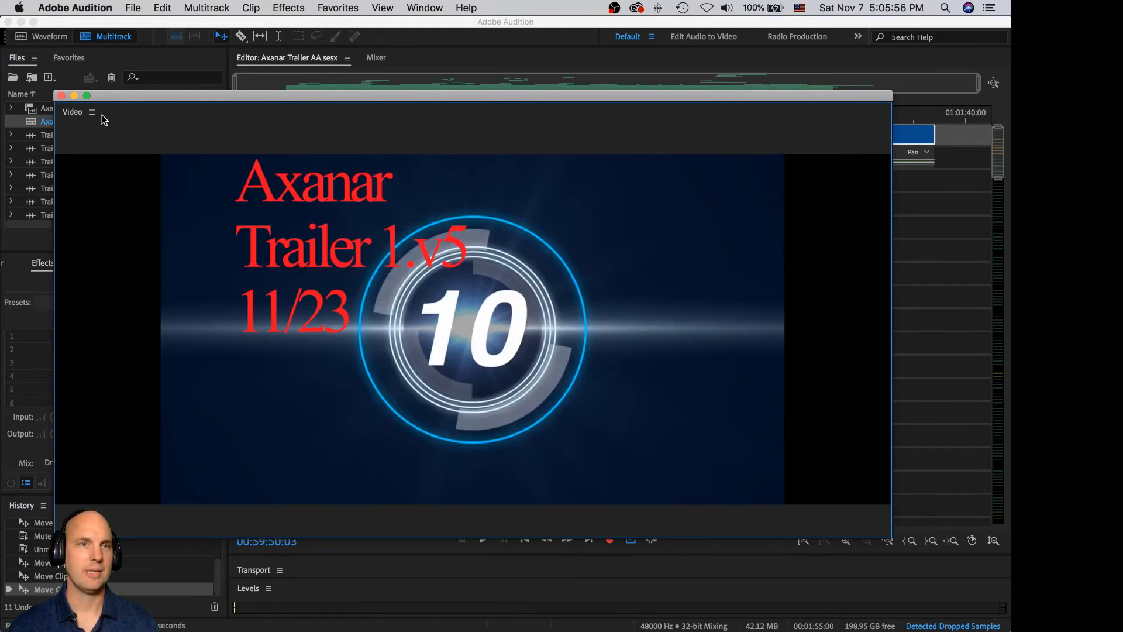
# - Dock the Video panel back beside Properties and Track Panner and set its resolution to 1/8
pyautogui.click(92, 112)
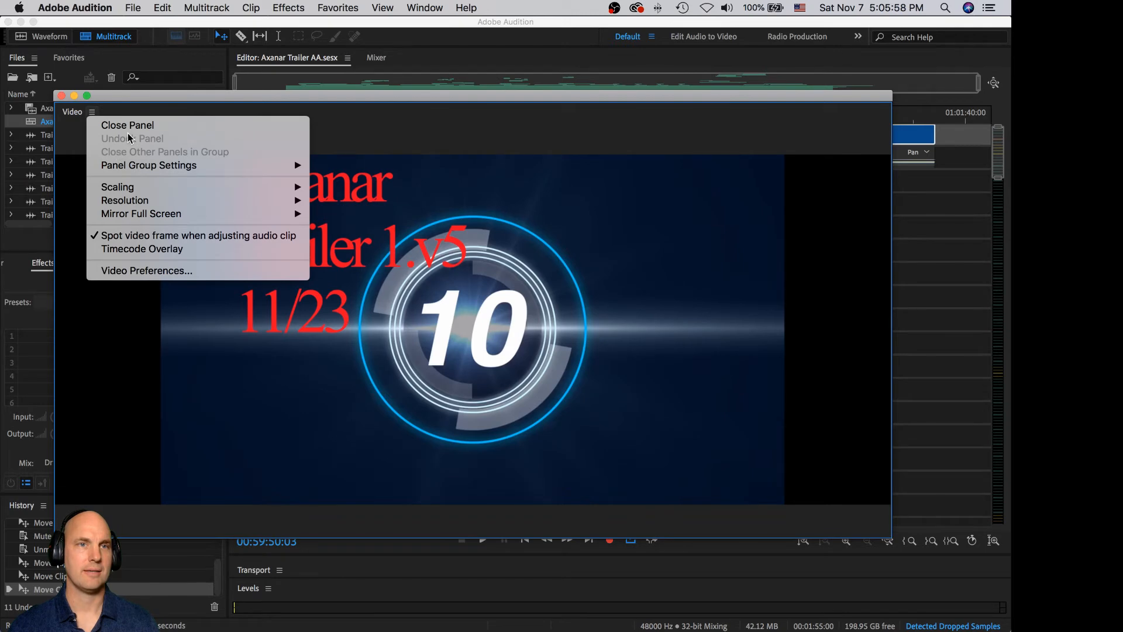
pyautogui.moveTo(143, 96); pyautogui.dragTo(198, 266)
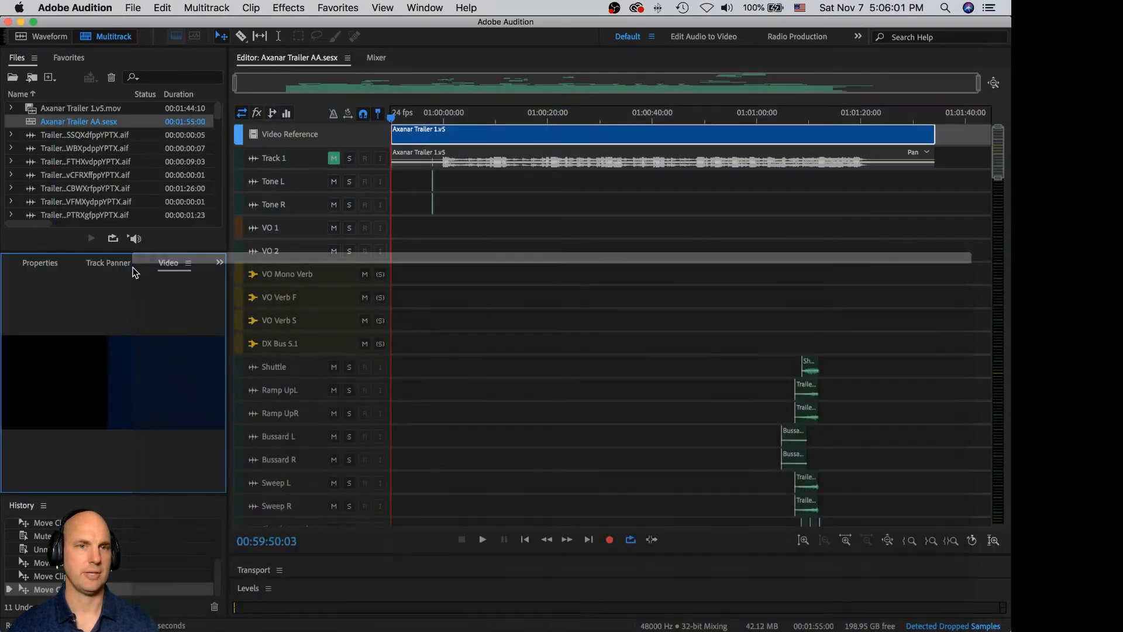
pyautogui.click(187, 263)
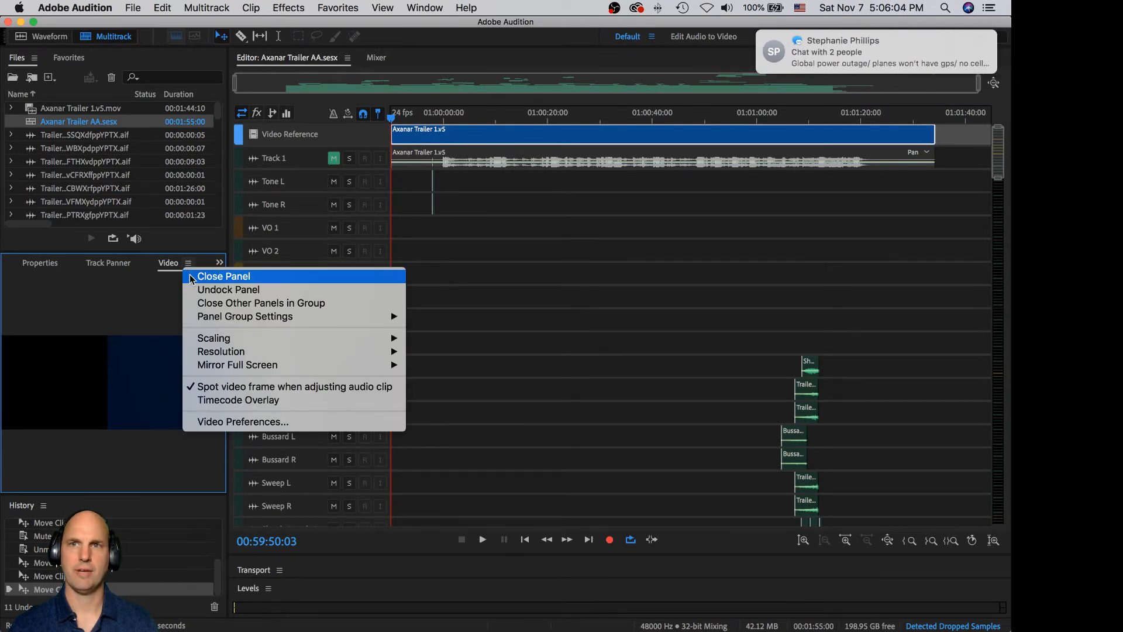
pyautogui.moveTo(331, 345)
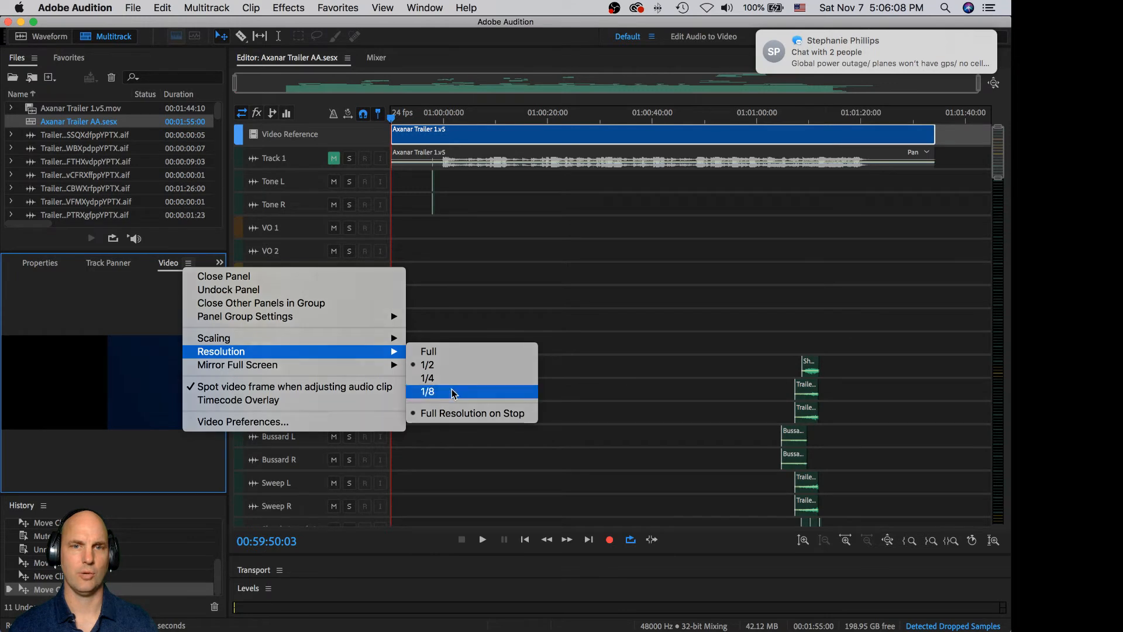
pyautogui.click(453, 393)
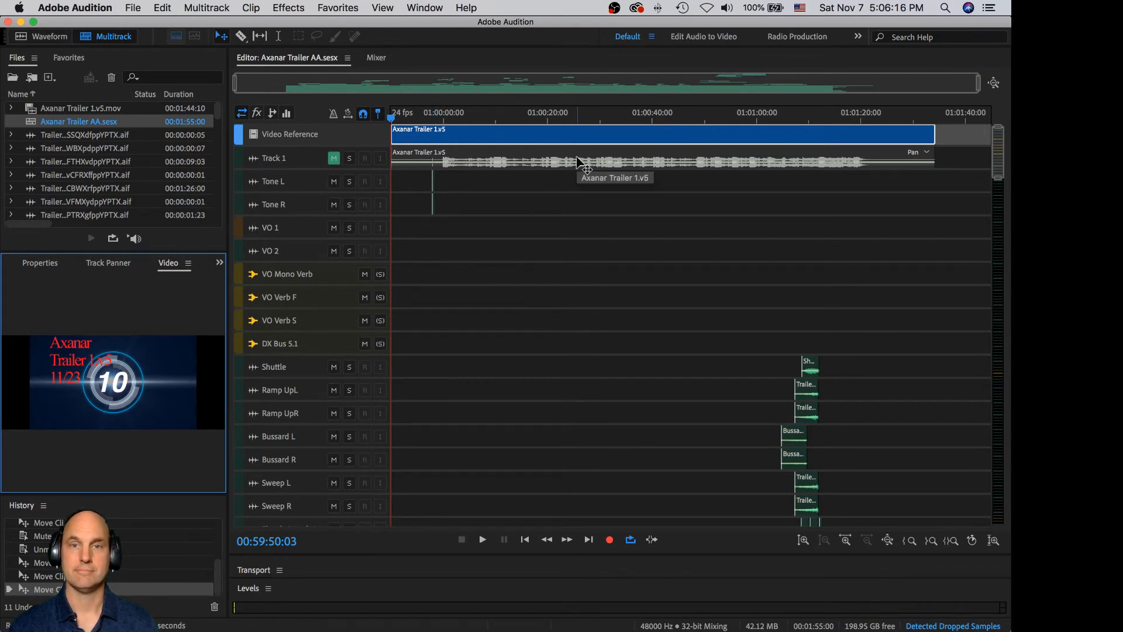
# - Quit the Messages app and return to Adobe Audition
pyautogui.press('super+Tab')
pyautogui.press('super+Tab')
pyautogui.press('super+Tab')
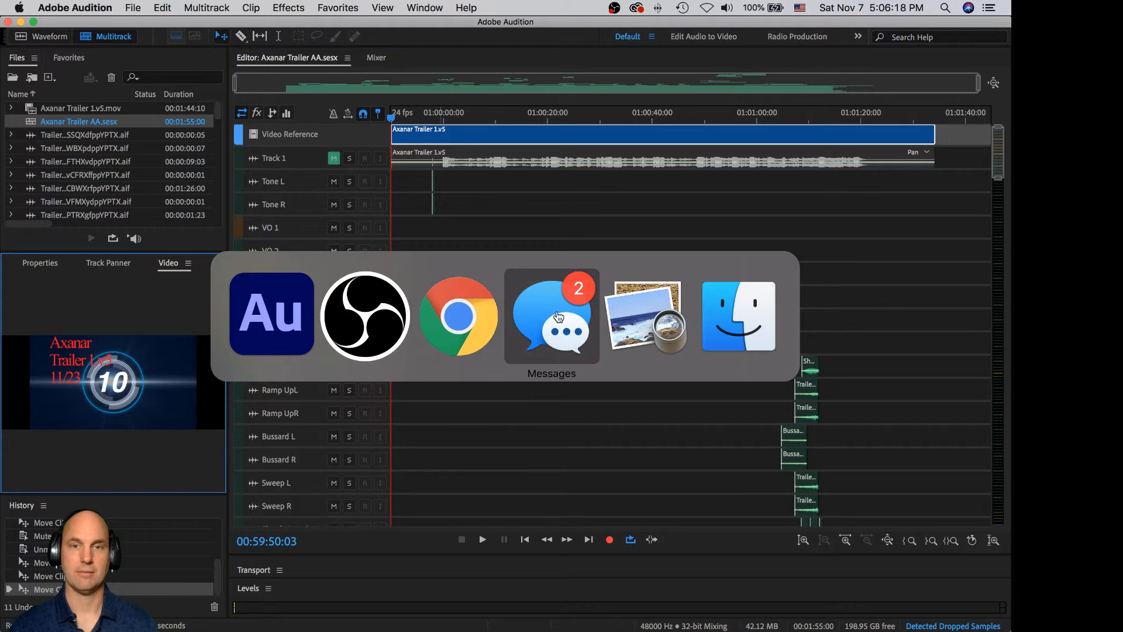
pyautogui.press('super+Tab')
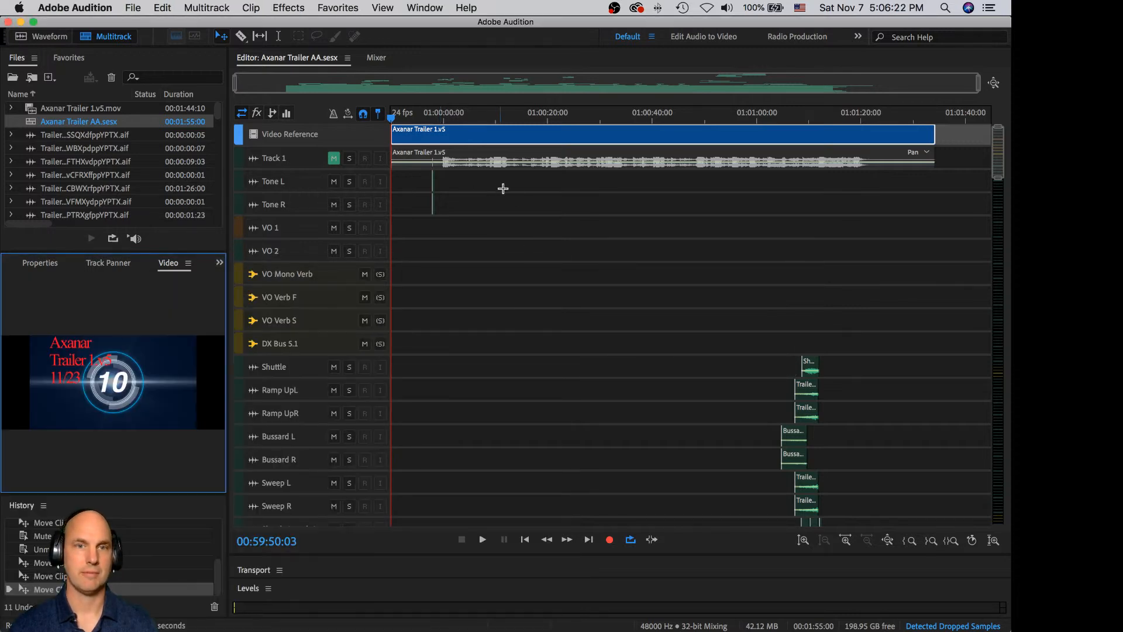
pyautogui.press('super+Tab')
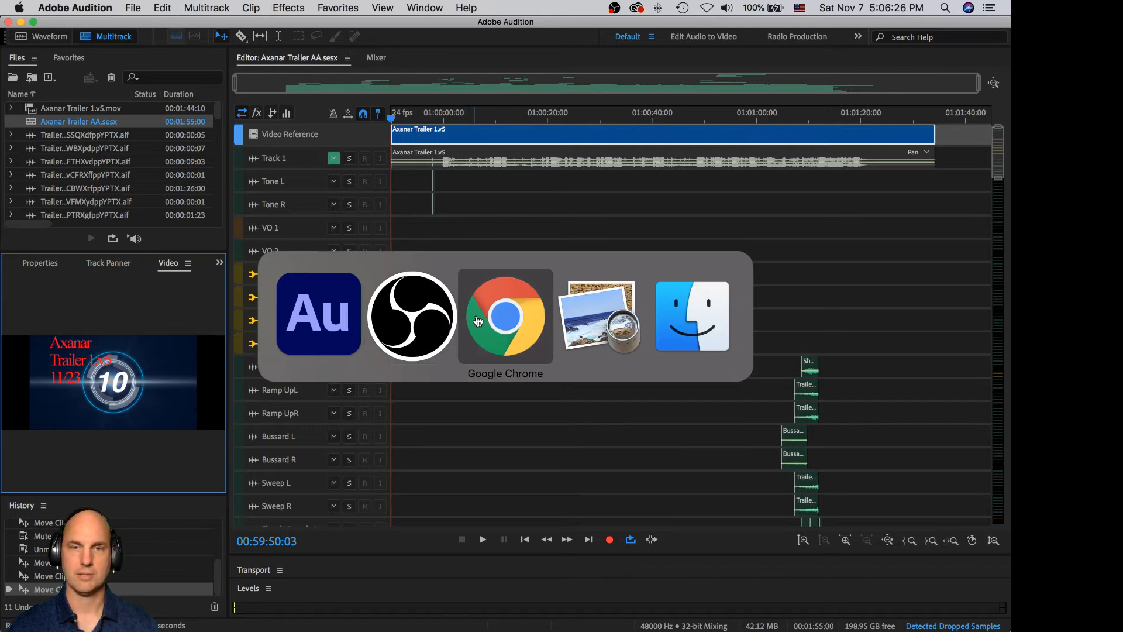
pyautogui.click(322, 323)
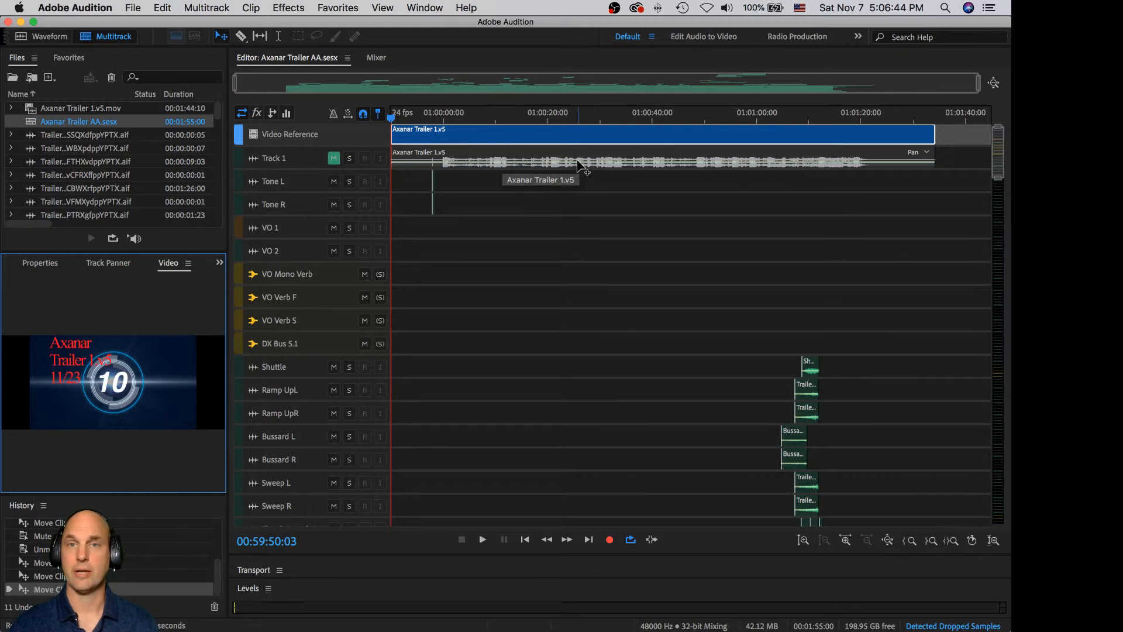
# - Try to silence incoming message notifications through the system's notification and preference options
pyautogui.moveTo(781, 57)
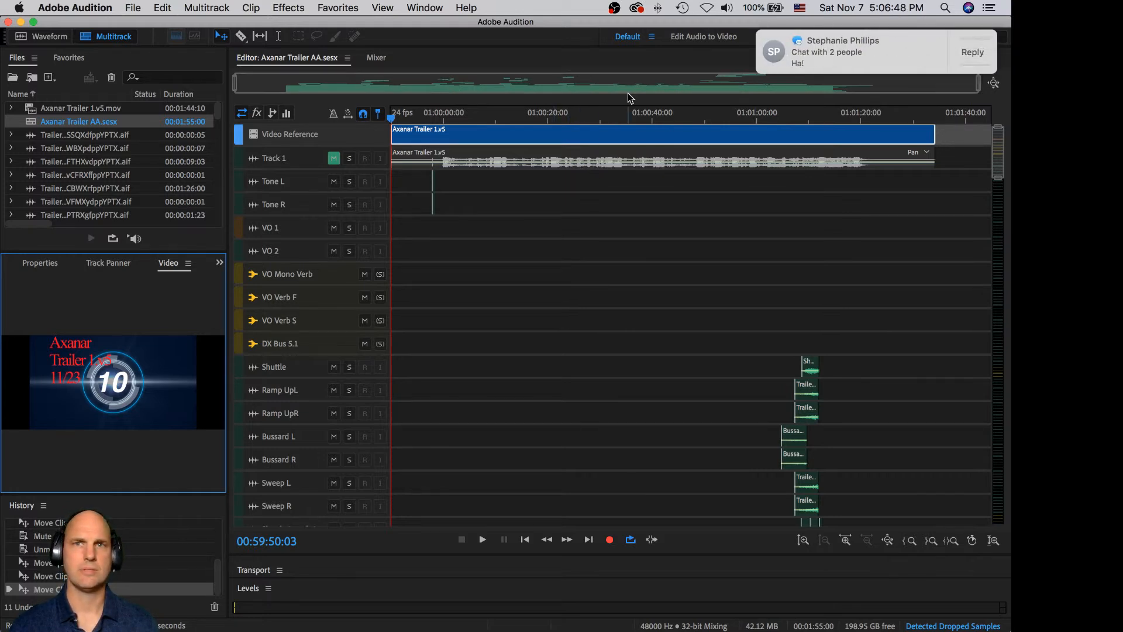
pyautogui.click(991, 8)
pyautogui.click(991, 8)
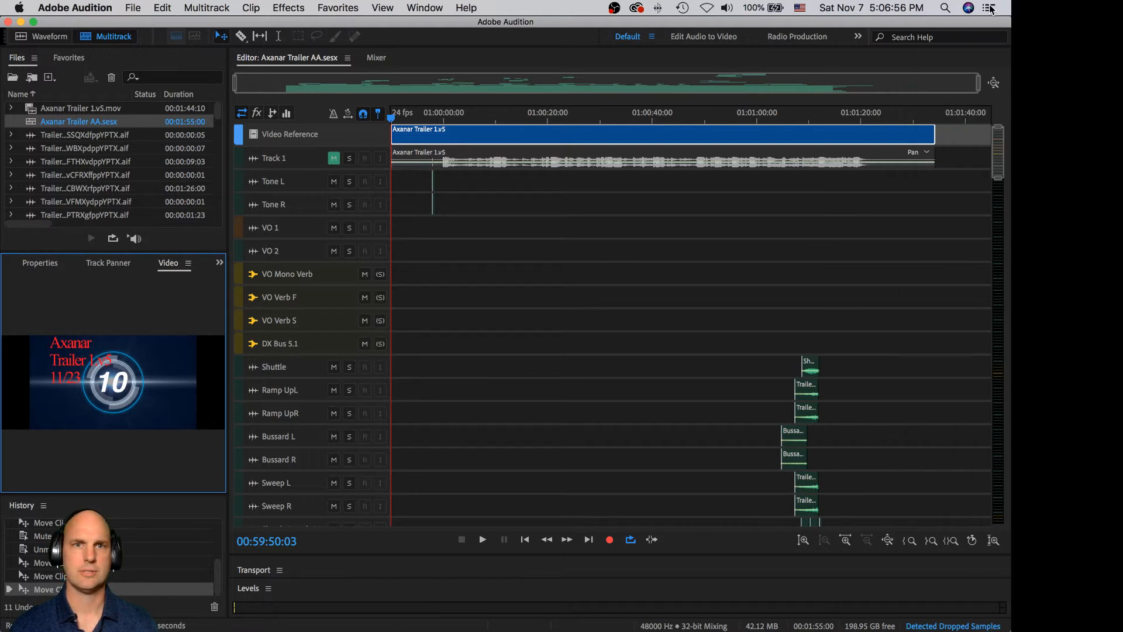
pyautogui.click(20, 9)
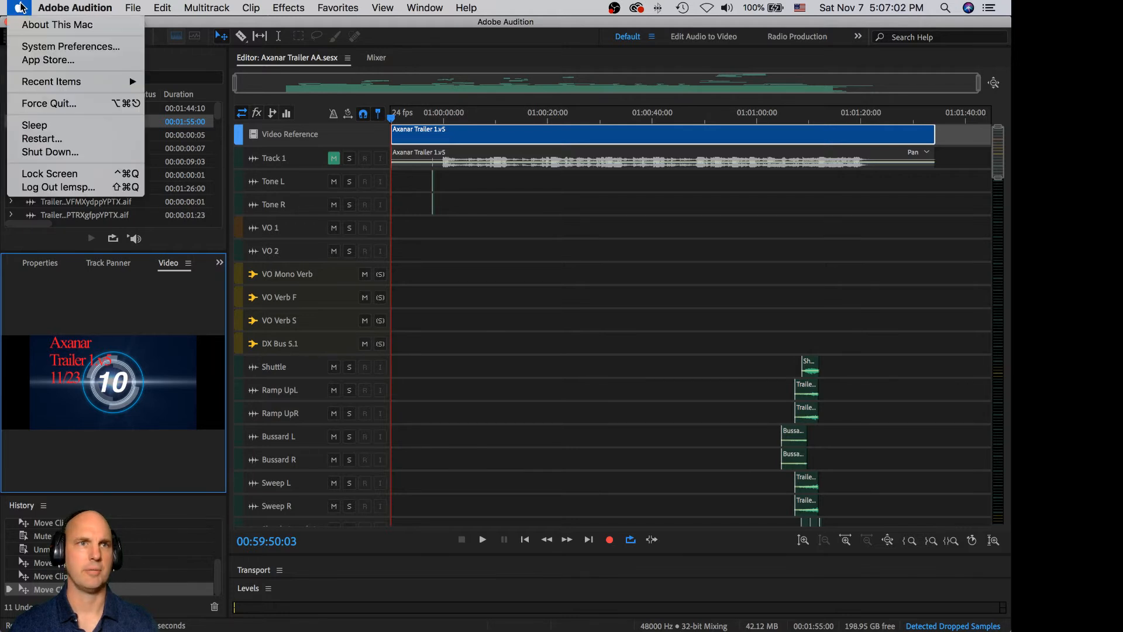
# - Switch to OBS to check the Display Capture source, and return to Adobe Audition
pyautogui.press('super+Tab')
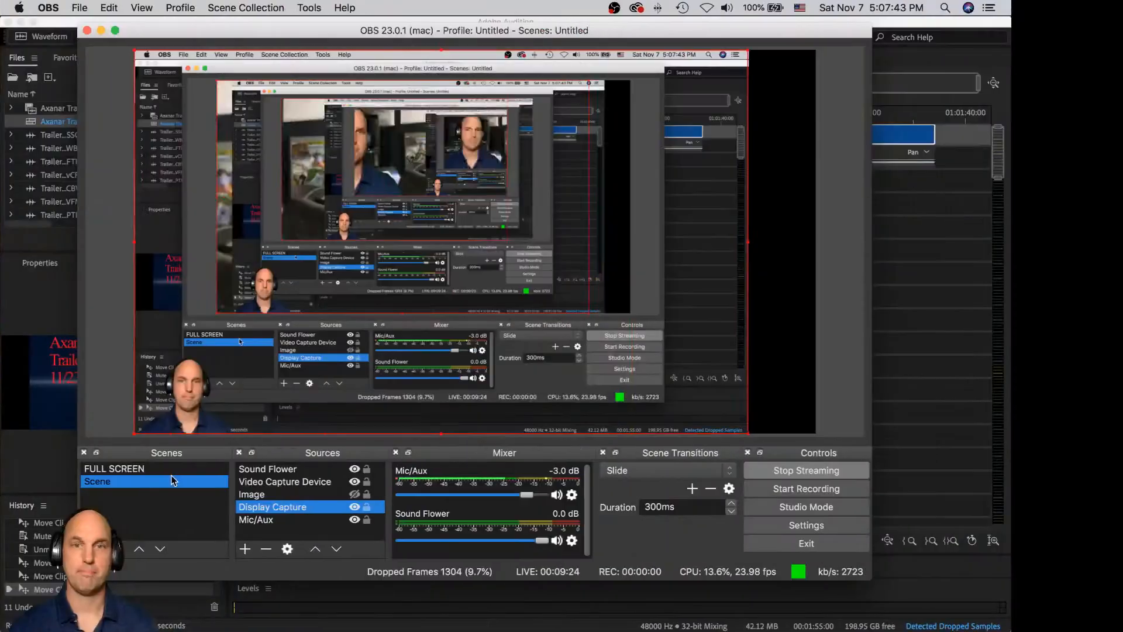
pyautogui.click(67, 296)
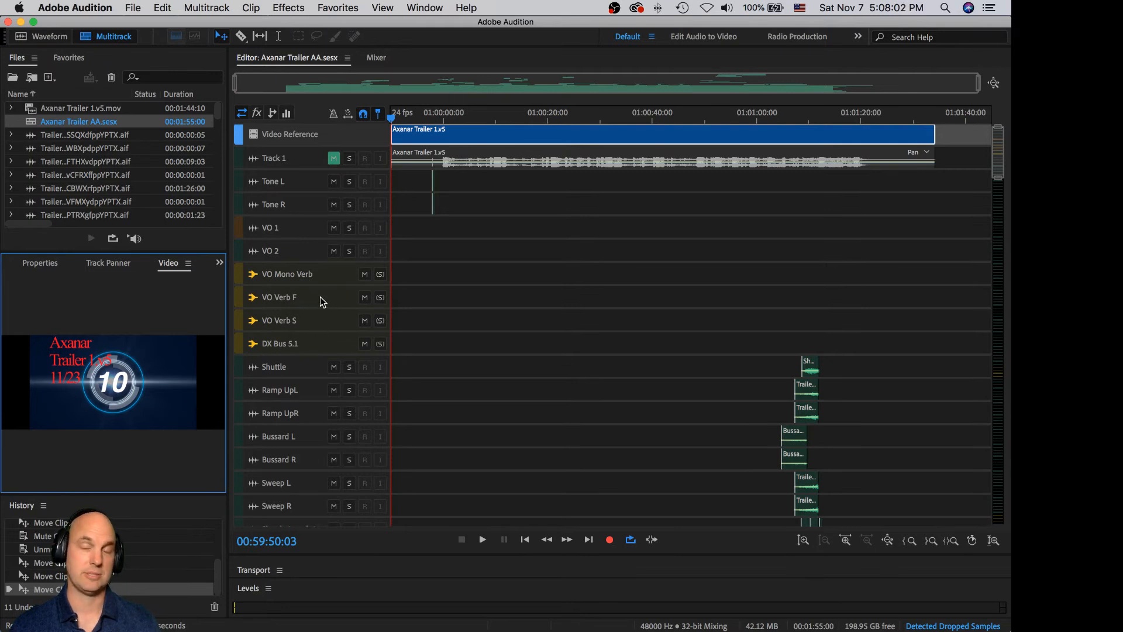
# - Examine the session's track layout, from the voice-over tracks and buses through the sound effects to the muted metronome and music tracks
pyautogui.scroll(-3, 443, 344)
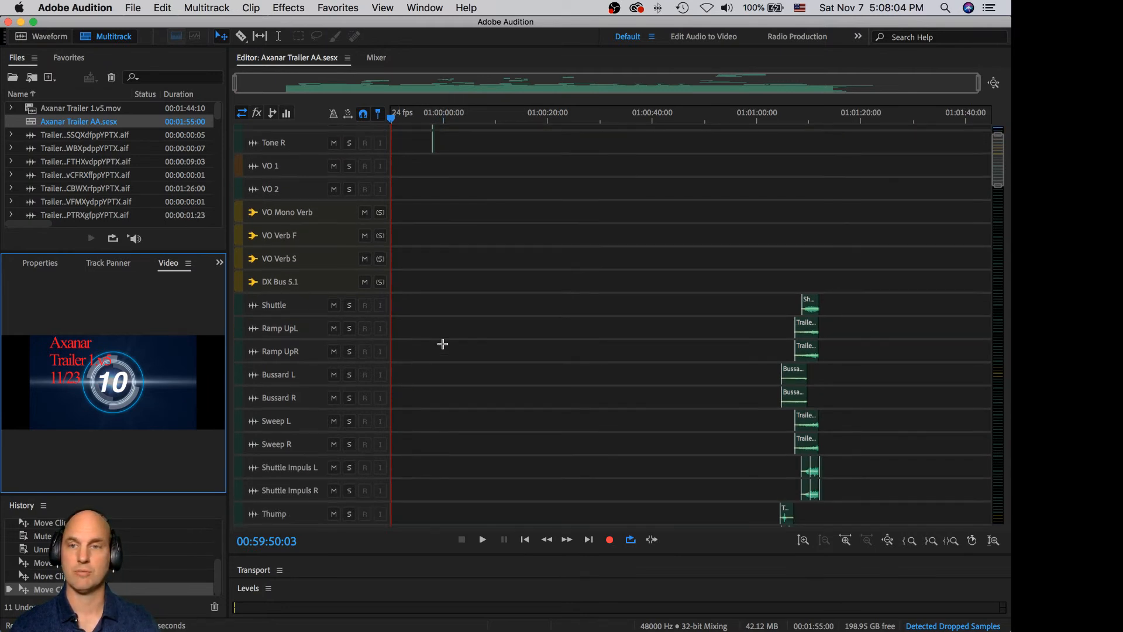
pyautogui.scroll(-5, 445, 347)
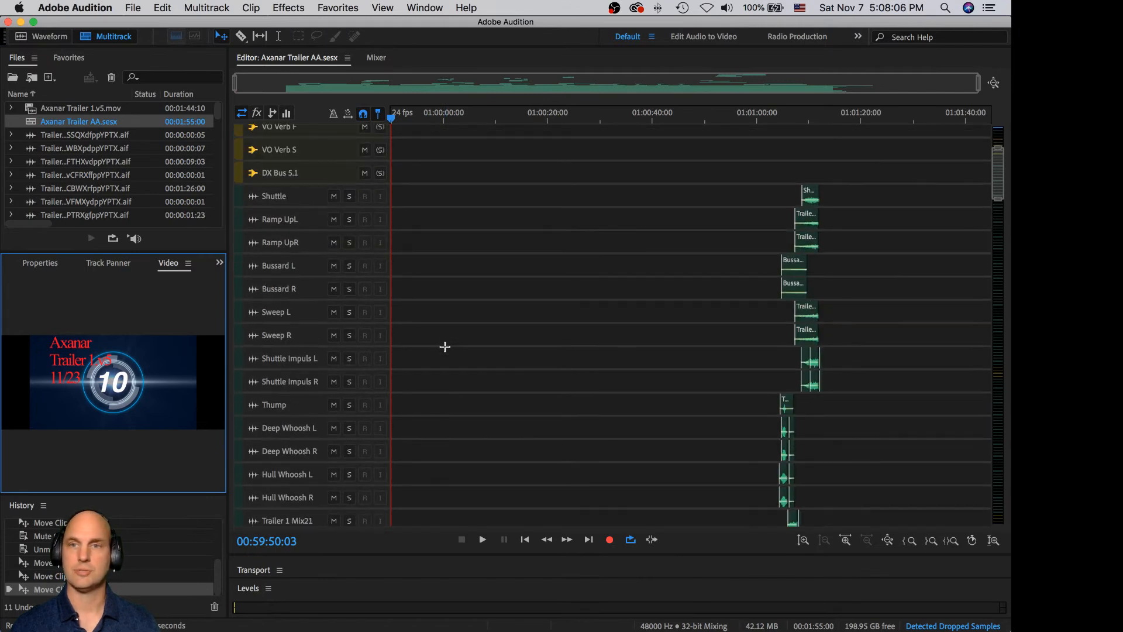
pyautogui.scroll(-20, 510, 218)
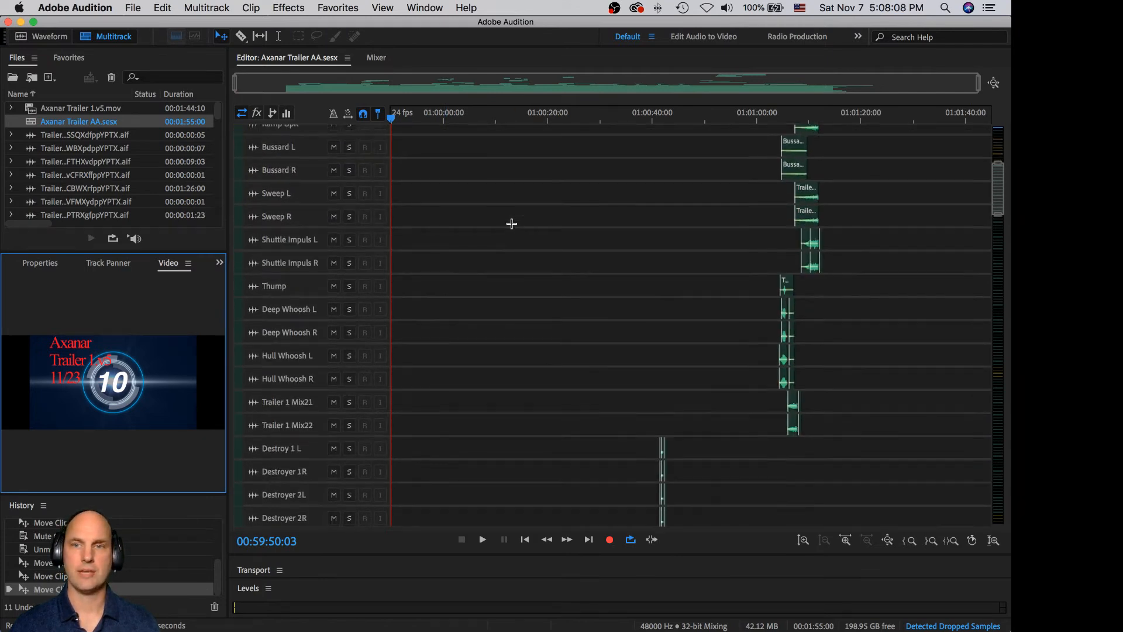
pyautogui.scroll(-20, 511, 223)
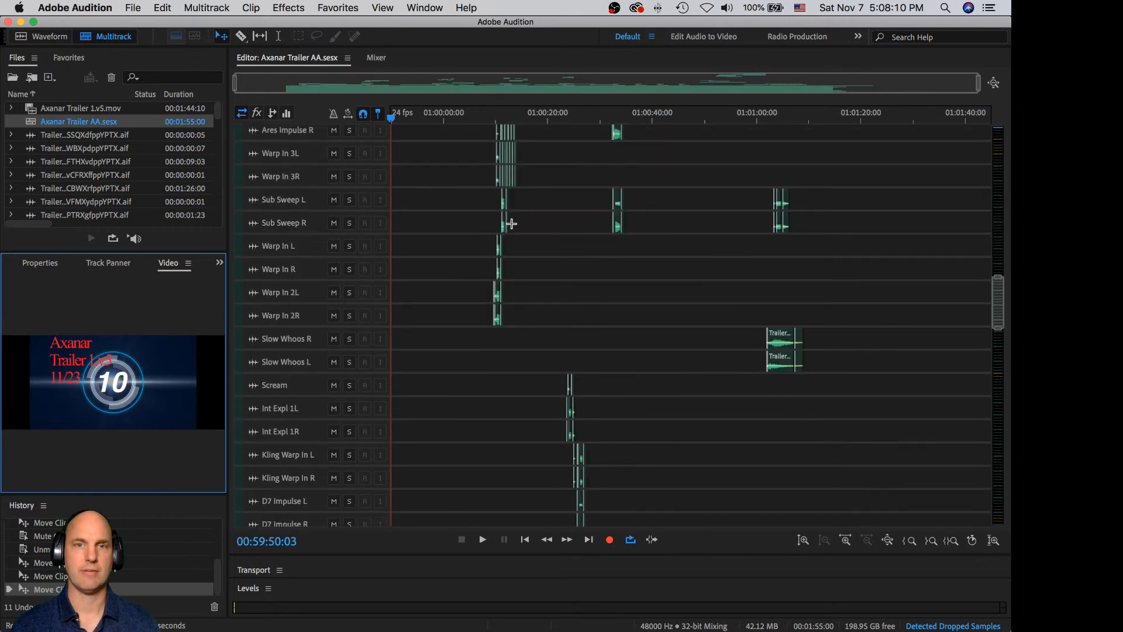
pyautogui.scroll(-3, 512, 223)
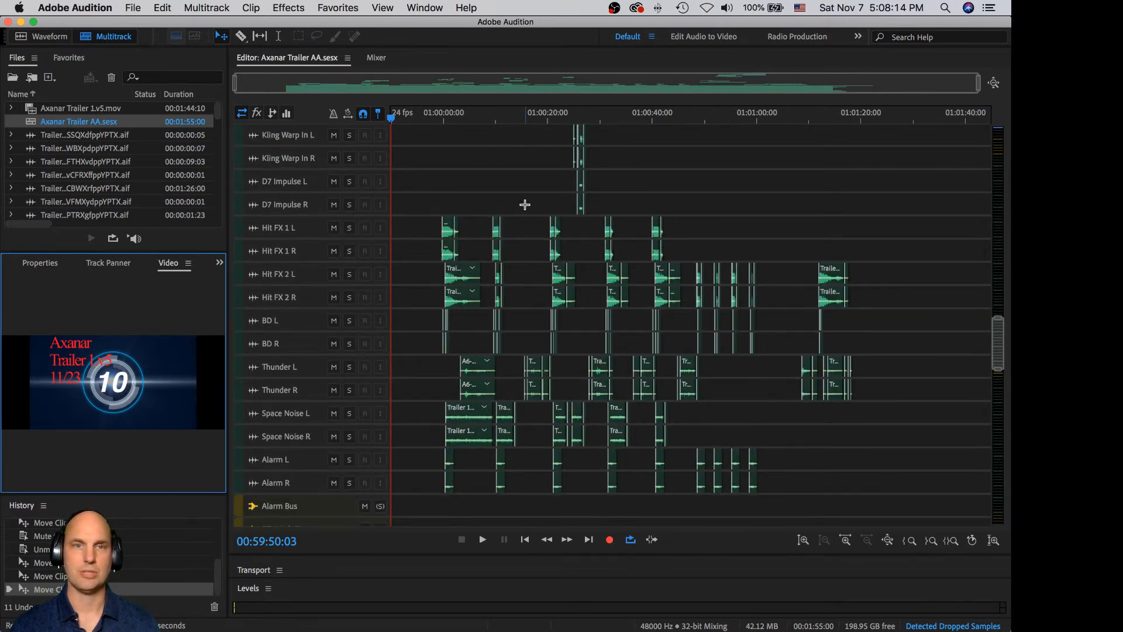
pyautogui.scroll(-12, 525, 204)
pyautogui.scroll(-12, 525, 204)
pyautogui.scroll(15, 525, 204)
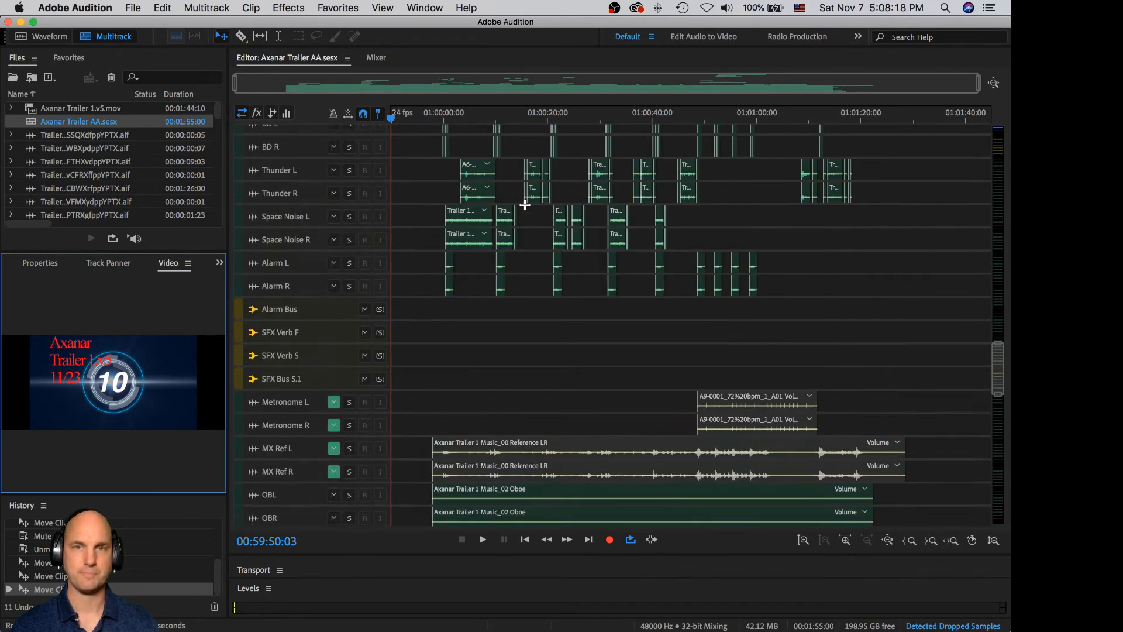
pyautogui.scroll(-6, 504, 234)
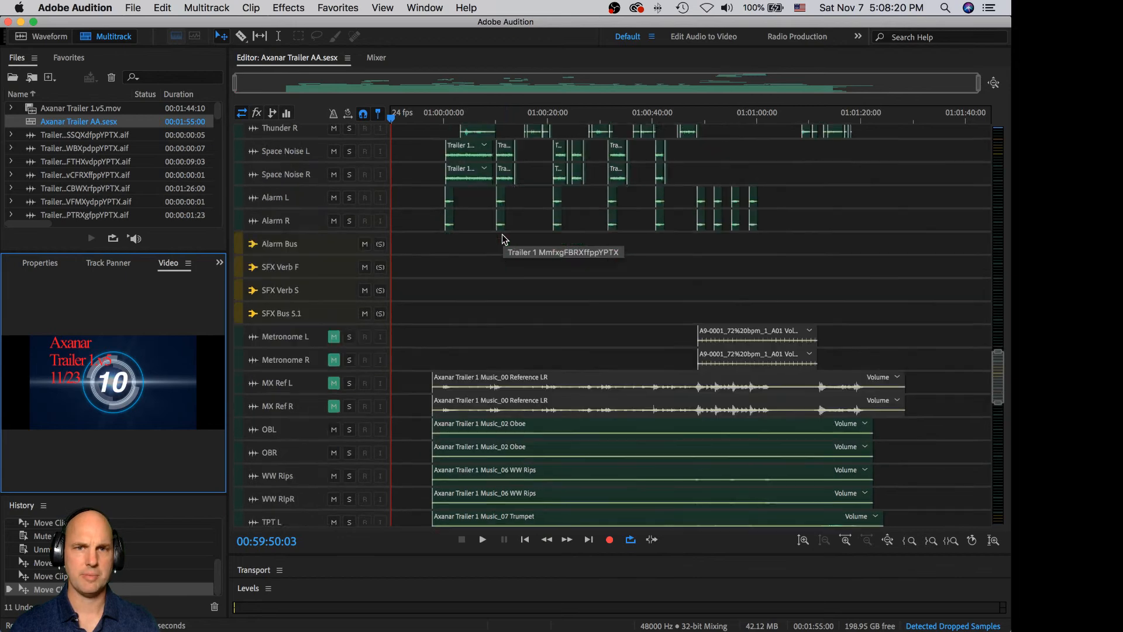
pyautogui.scroll(12, 502, 234)
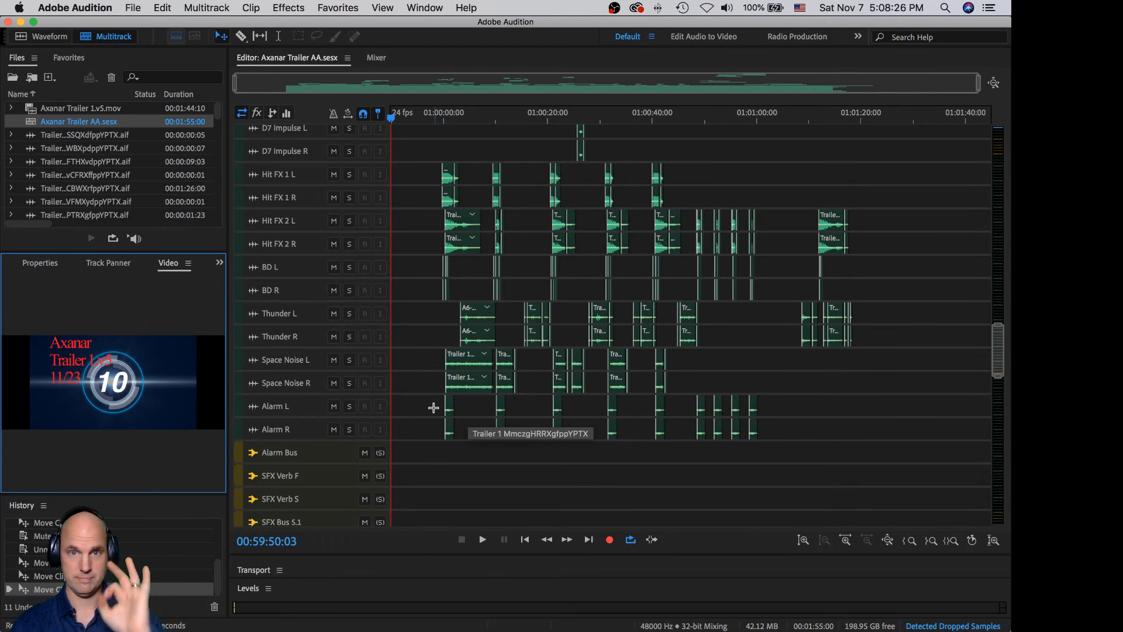
pyautogui.scroll(-2, 449, 421)
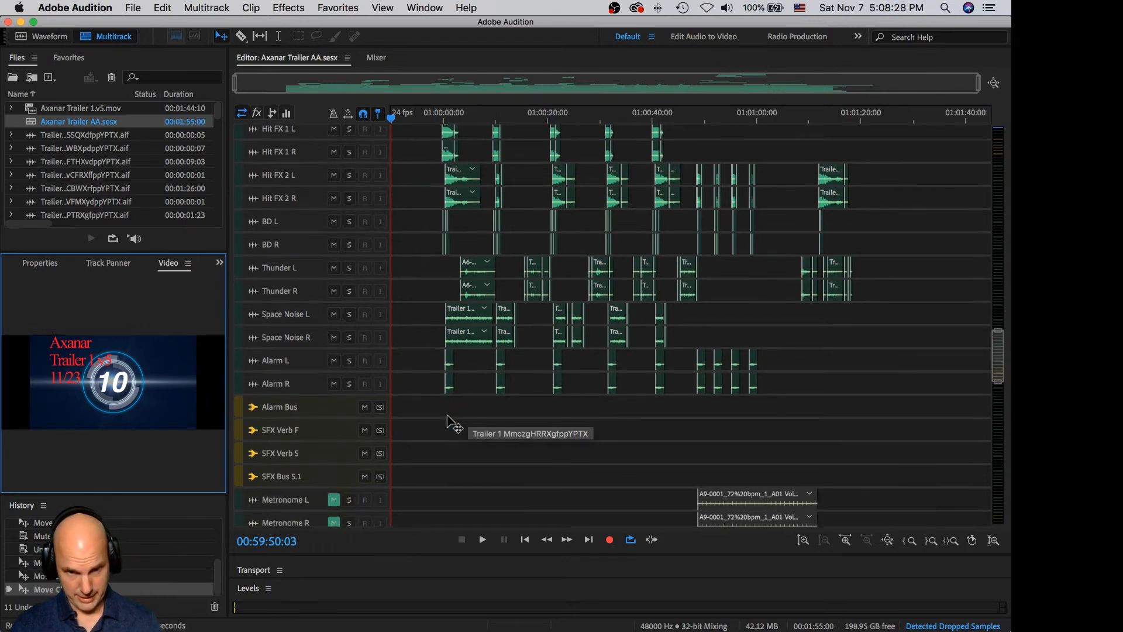
pyautogui.scroll(-2, 448, 416)
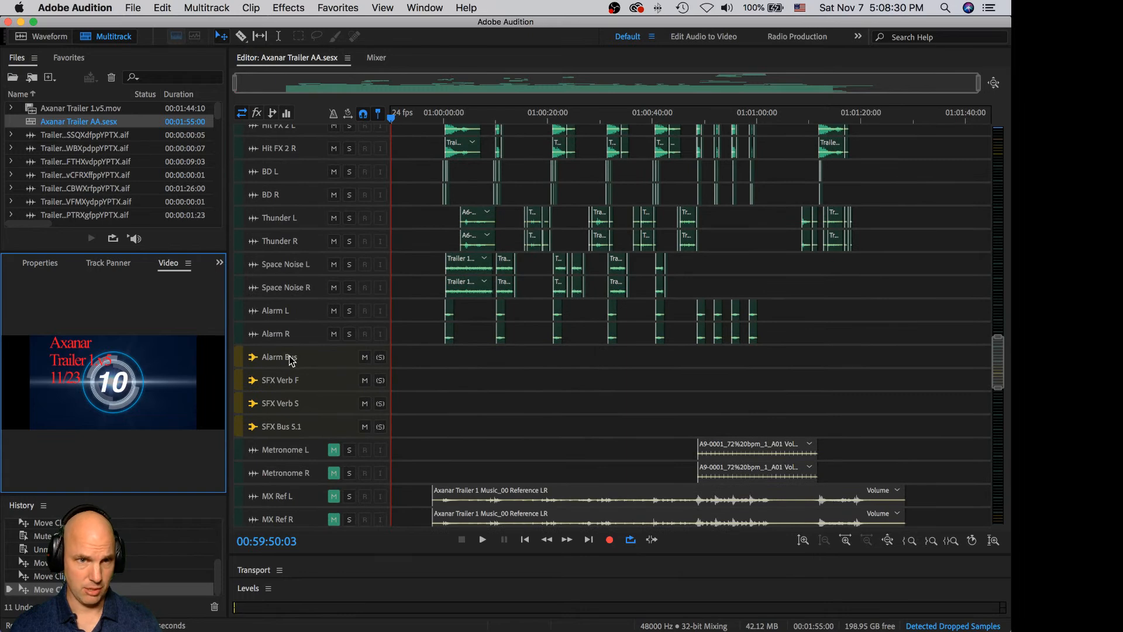
# - Examine the music stem tracks, from the music reference down to the MX Bus 5.1, 5.1 Print Master, Ambisonic Out and Master
pyautogui.scroll(-5, 509, 376)
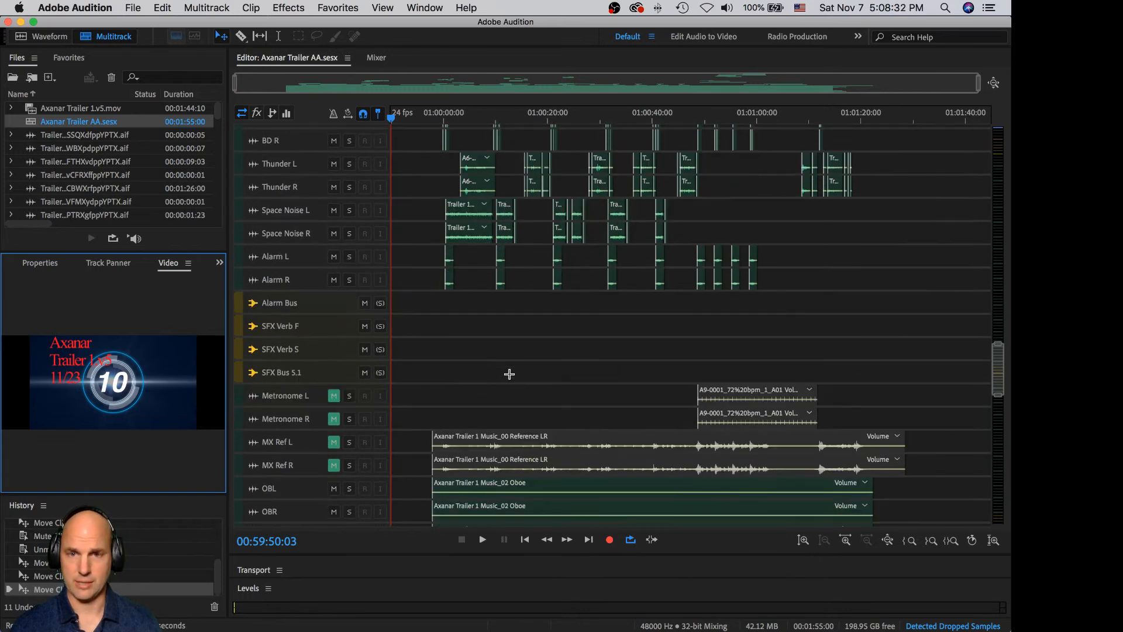
pyautogui.scroll(-1, 509, 374)
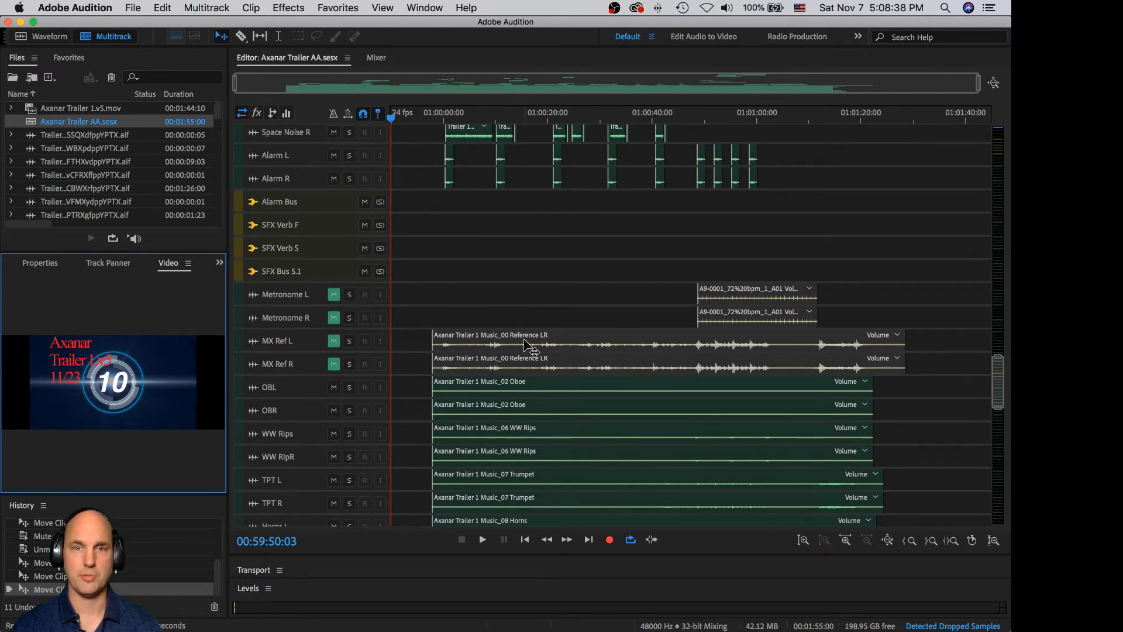
pyautogui.scroll(-20, 527, 348)
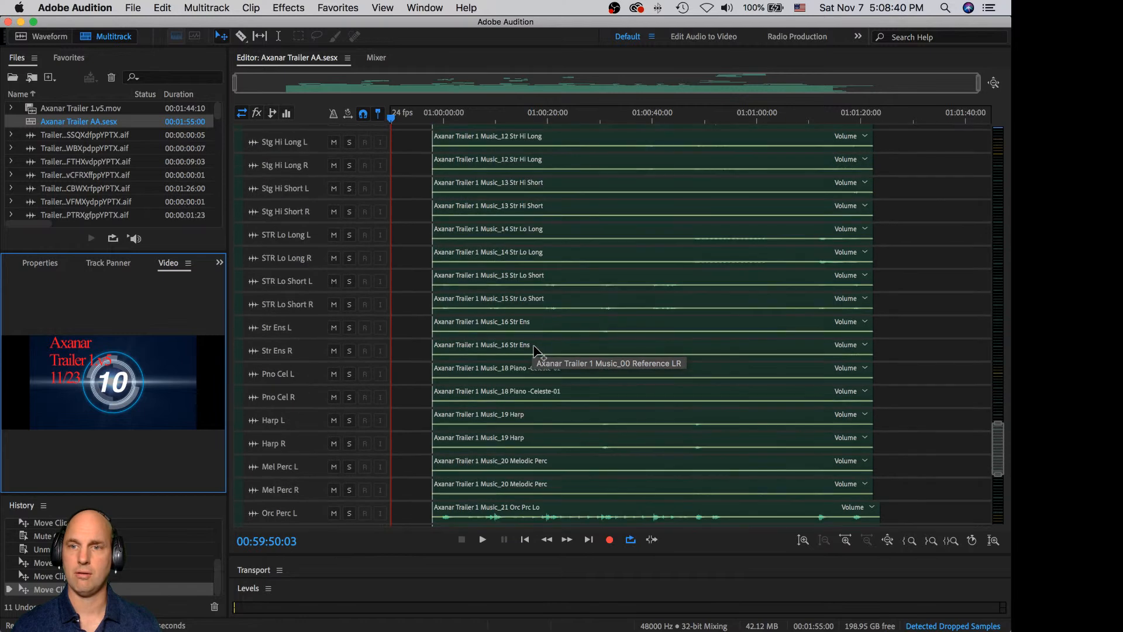
pyautogui.scroll(-10, 537, 351)
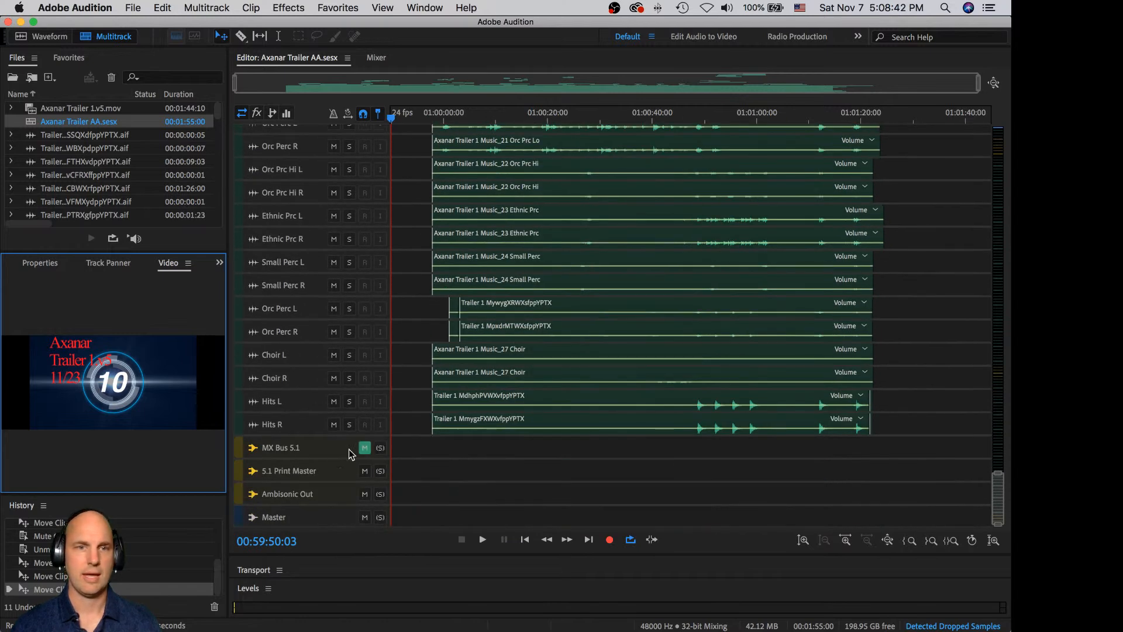
# - Review the channel routing in the mixer and inspect the settings of the Alarm Bus's Echo effect
pyautogui.click(376, 57)
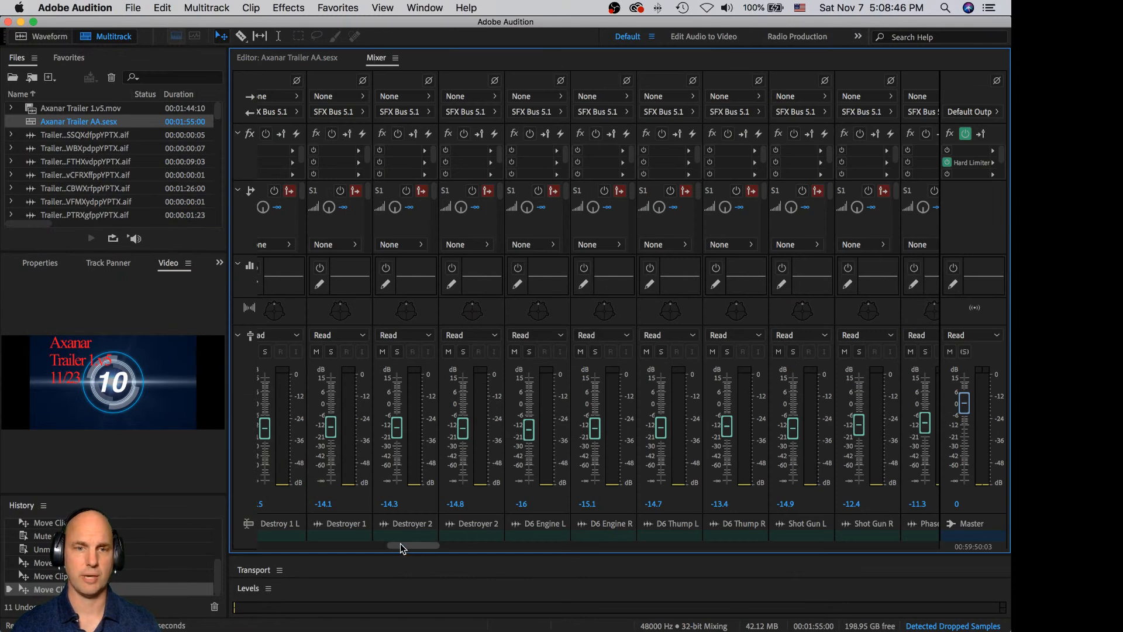
pyautogui.moveTo(412, 543); pyautogui.dragTo(220, 556)
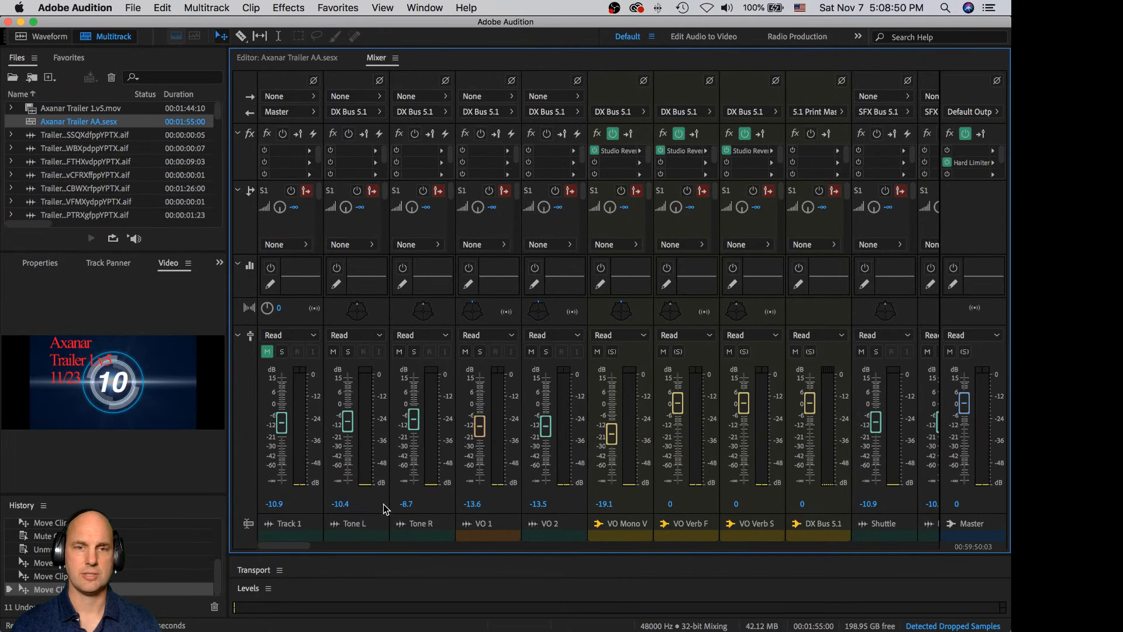
pyautogui.moveTo(303, 545); pyautogui.dragTo(684, 545)
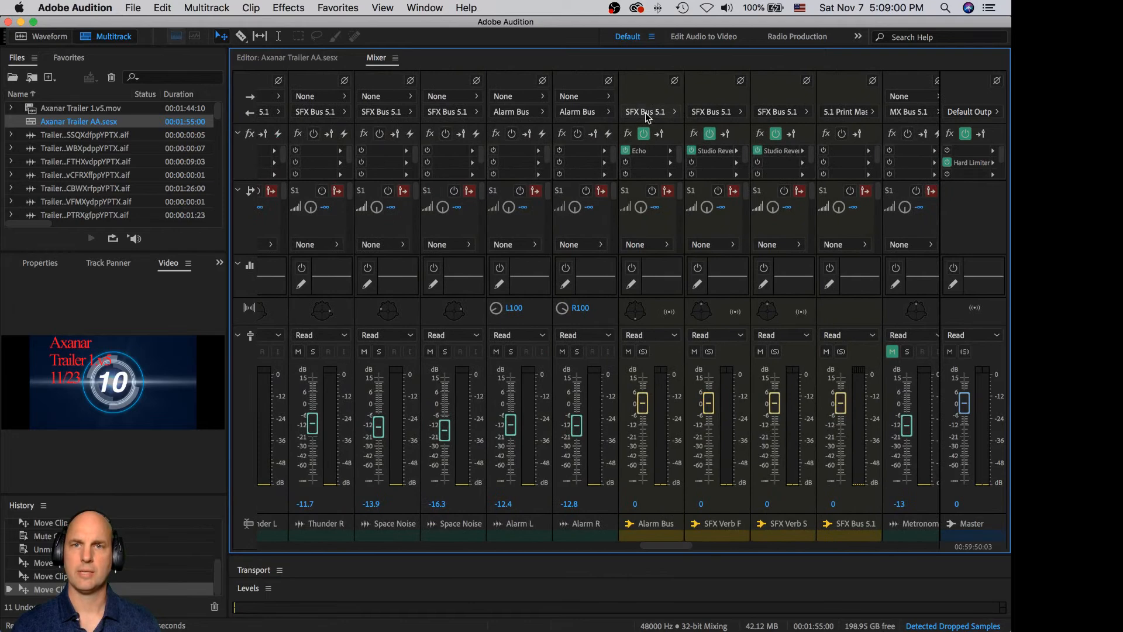
pyautogui.doubleClick(648, 151)
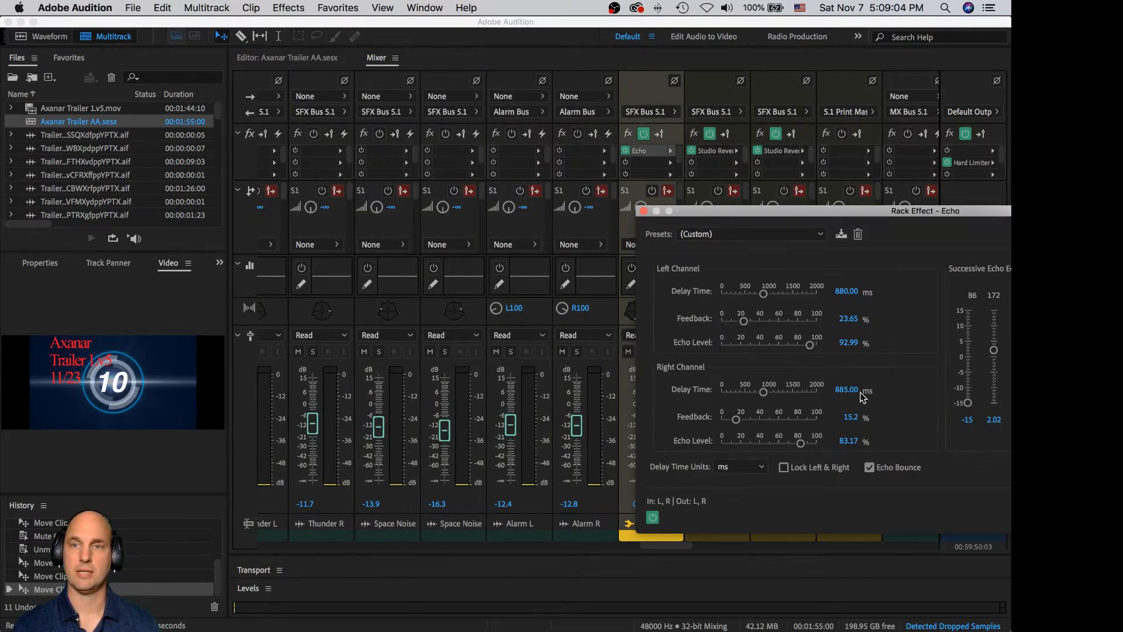
pyautogui.click(644, 211)
# - Review the music channels in the mixer and inspect the 3D-SAD Send effect on the 5.1 Print Master bus
pyautogui.moveTo(686, 546); pyautogui.dragTo(847, 544)
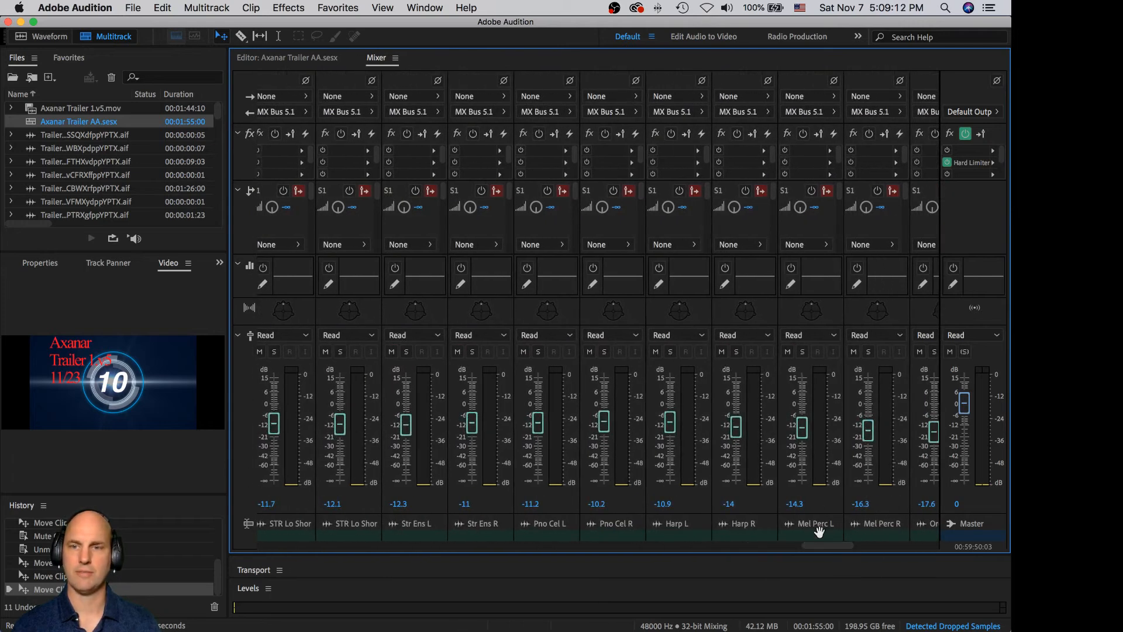
pyautogui.click(837, 536)
pyautogui.moveTo(835, 547); pyautogui.dragTo(921, 550)
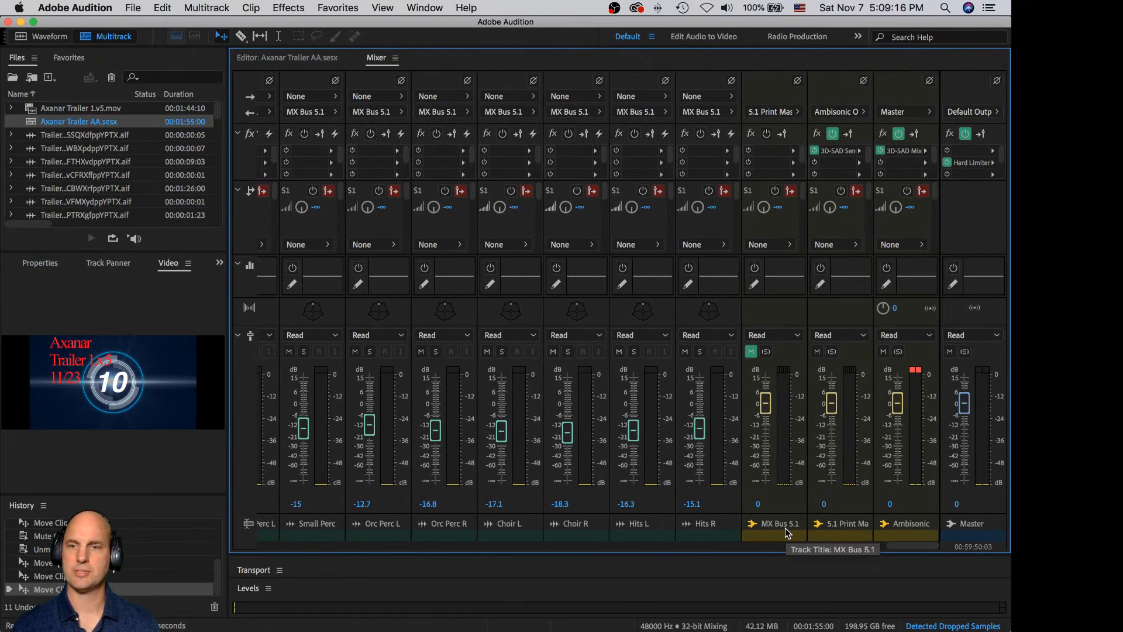
pyautogui.doubleClick(839, 151)
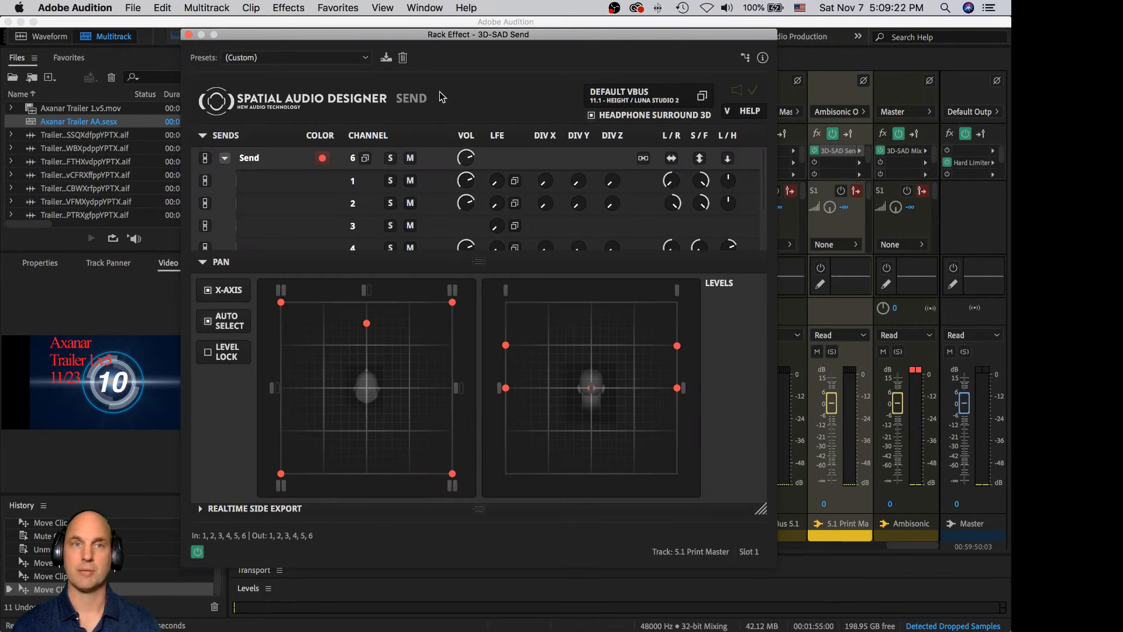
pyautogui.click(188, 35)
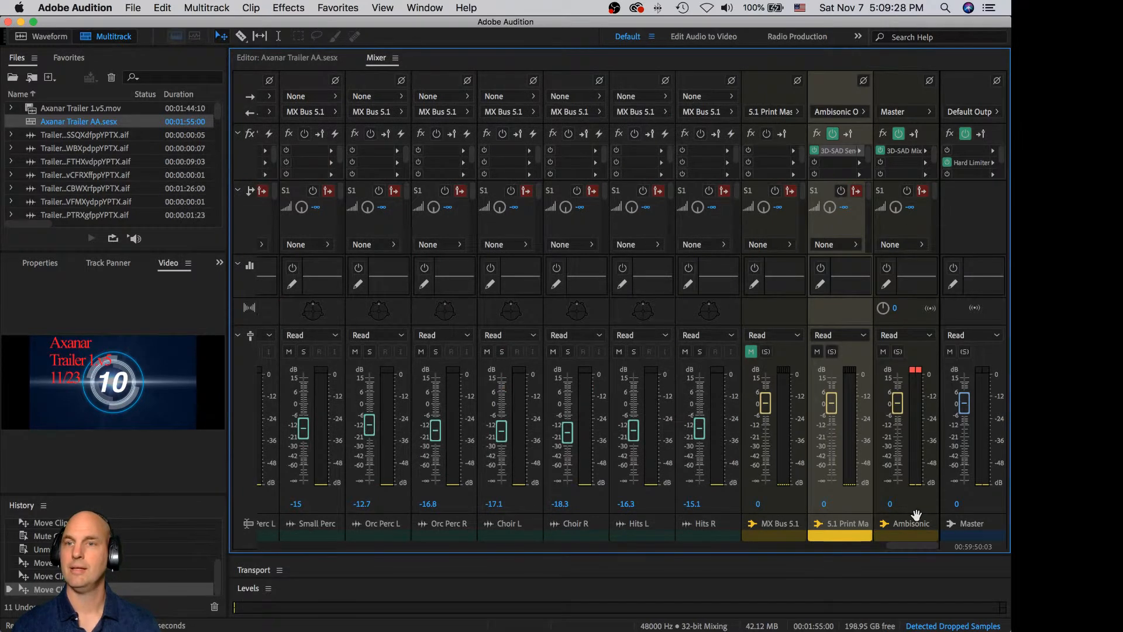
# - Inspect the Hard Limiter on the Master channel, and return to the multitrack editor
pyautogui.doubleClick(981, 164)
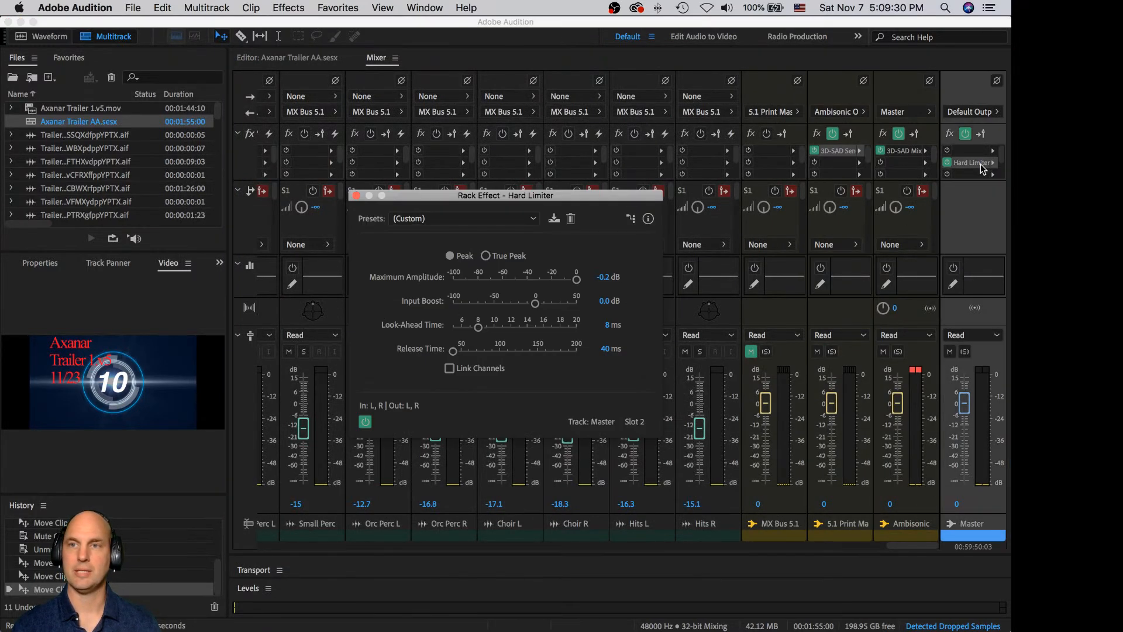
pyautogui.click(355, 196)
pyautogui.moveTo(918, 547); pyautogui.dragTo(253, 502)
pyautogui.click(294, 59)
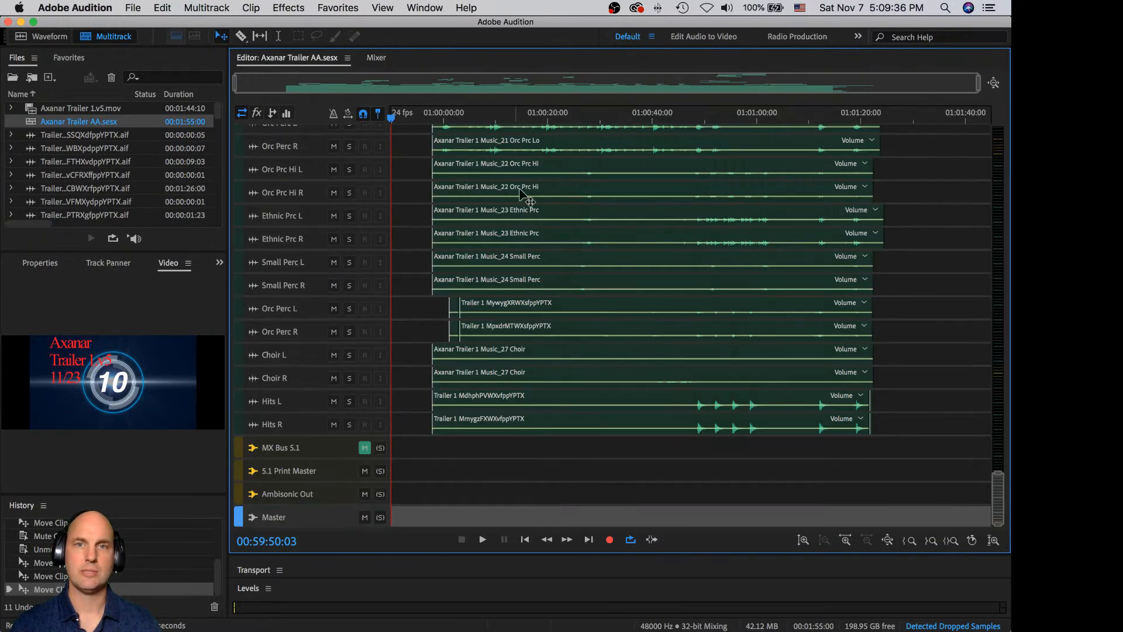
# - Place the playhead at 00:59:58:01 with the Time Selection tool and play the start of the trailer past the first hit
pyautogui.moveTo(997, 506); pyautogui.dragTo(918, 351)
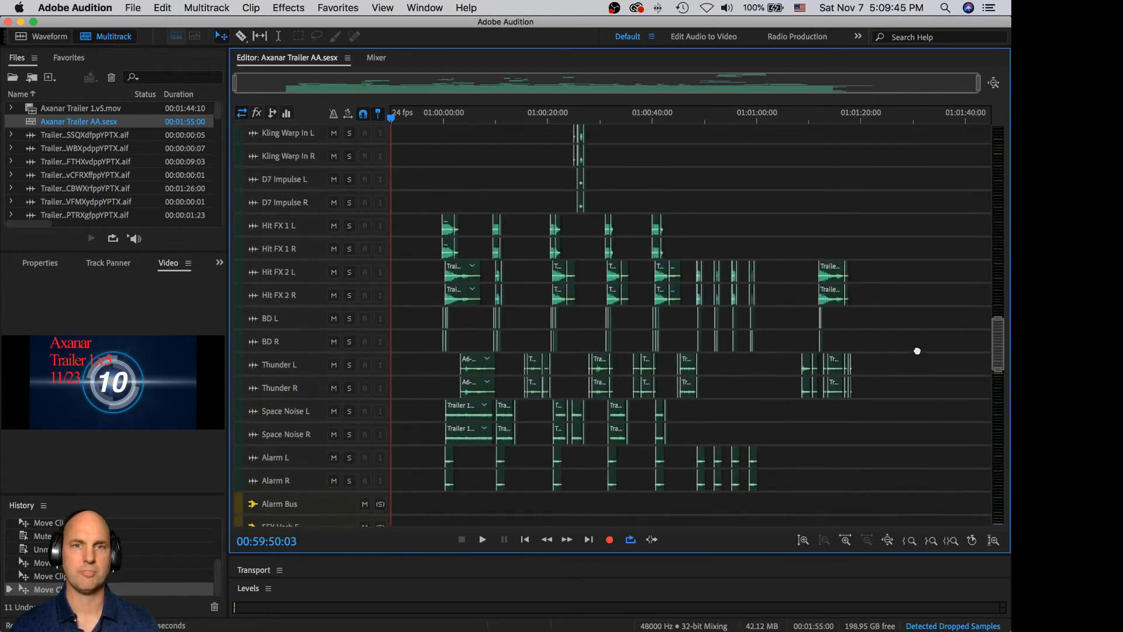
pyautogui.press('t')
pyautogui.click(436, 197)
pyautogui.press('space')
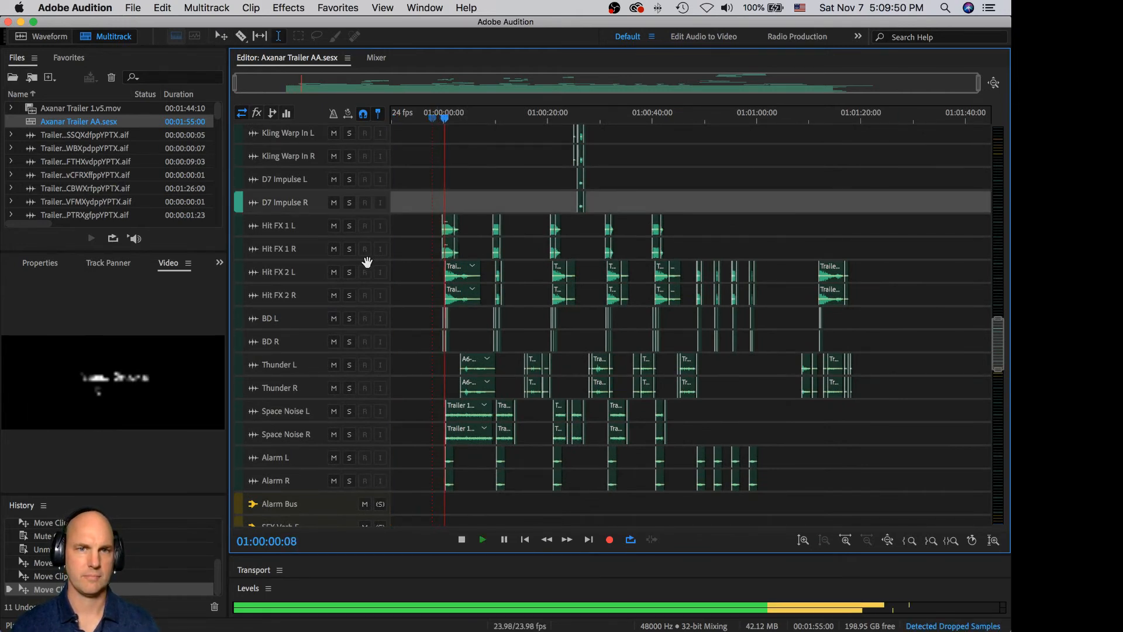
pyautogui.press('space')
# - Enlarge the track heights, solo the Hit FX 1 L track and play its first hit
pyautogui.moveTo(363, 259); pyautogui.dragTo(361, 296)
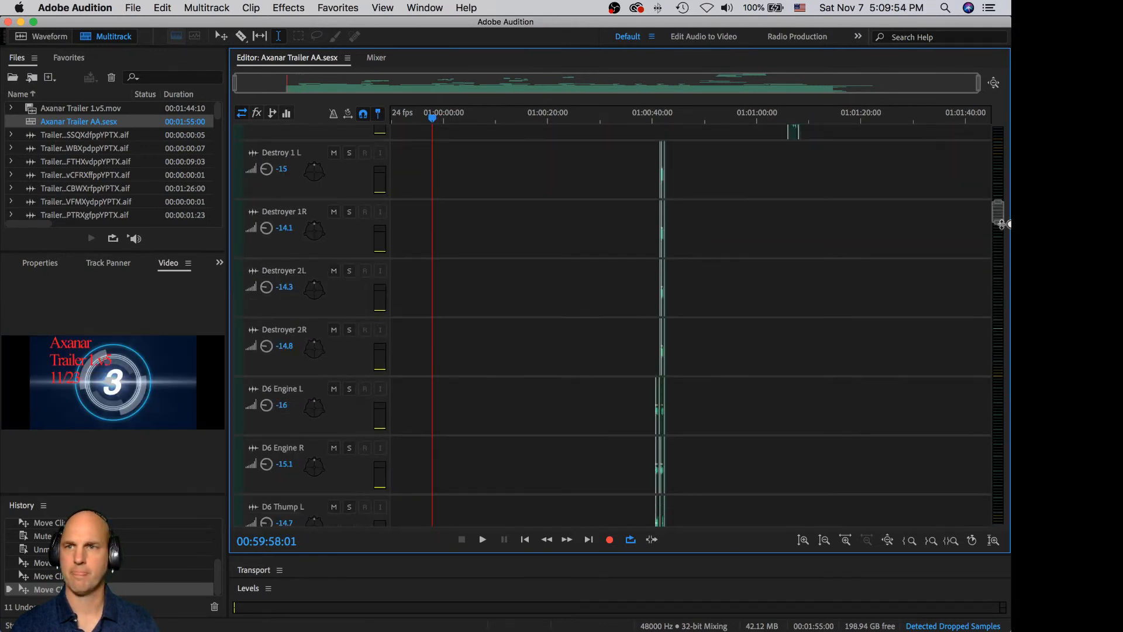
pyautogui.moveTo(998, 215); pyautogui.dragTo(1002, 340)
pyautogui.scroll(4, 410, 264)
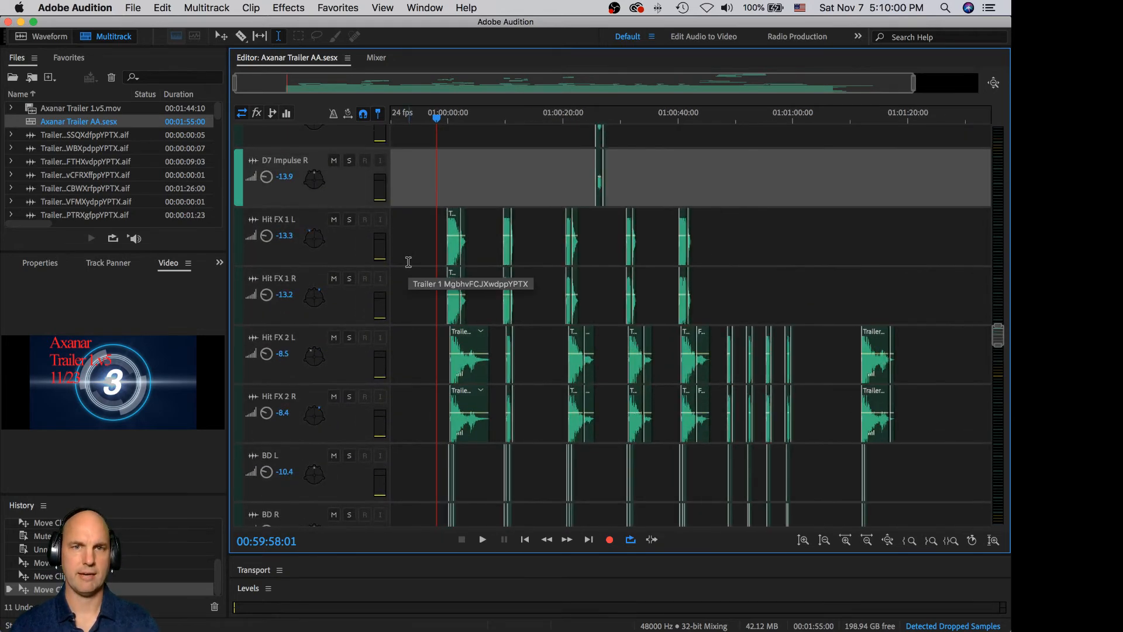
pyautogui.scroll(4, 409, 261)
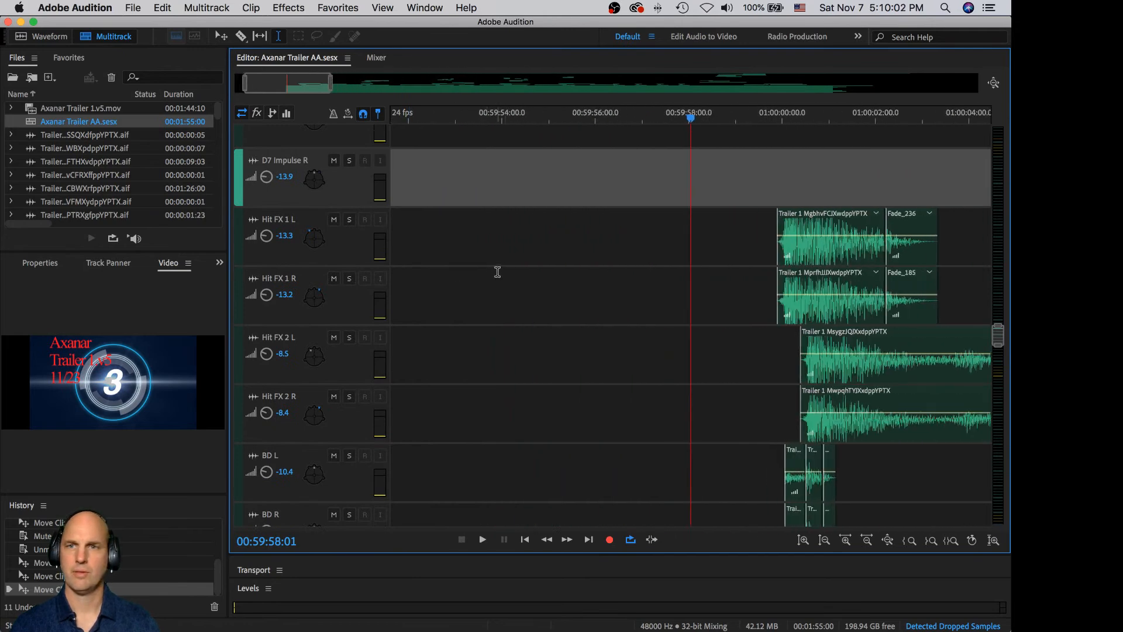
pyautogui.click(350, 221)
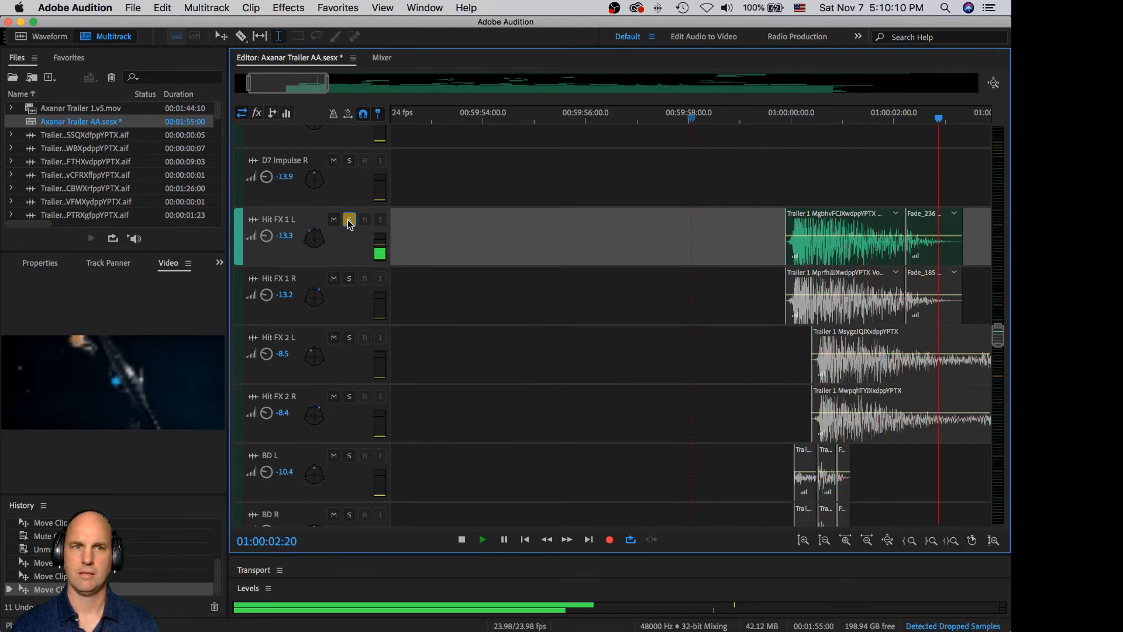
pyautogui.press('space')
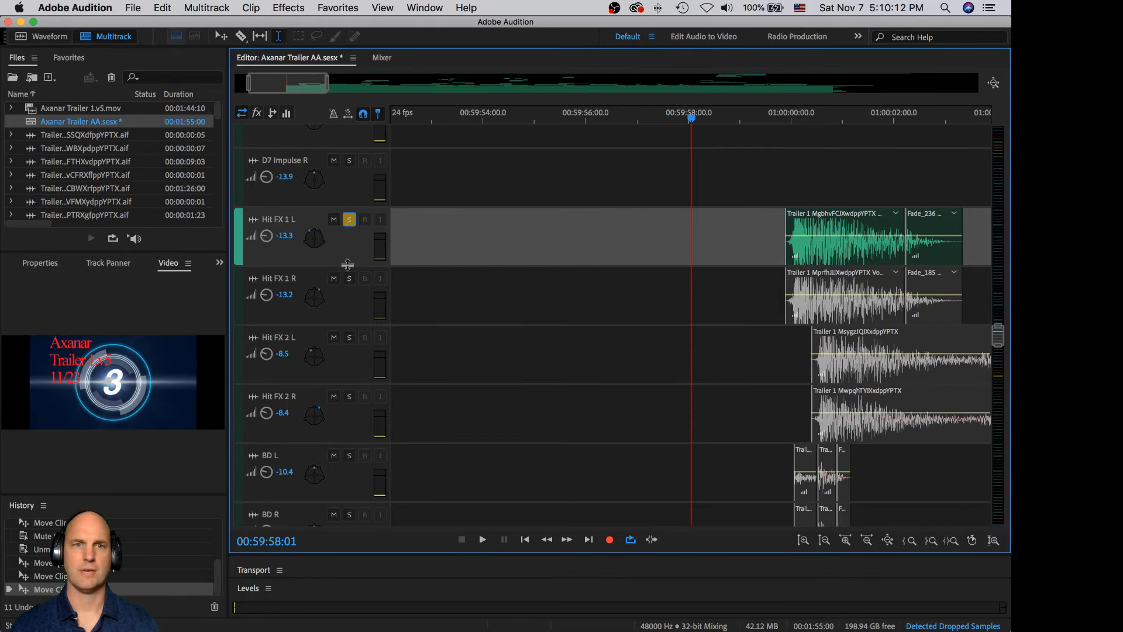
# - Solo the Hit FX 1 R track as well and play the first hit from both Hit FX 1 tracks
pyautogui.click(350, 286)
pyautogui.click(349, 279)
pyautogui.press('space')
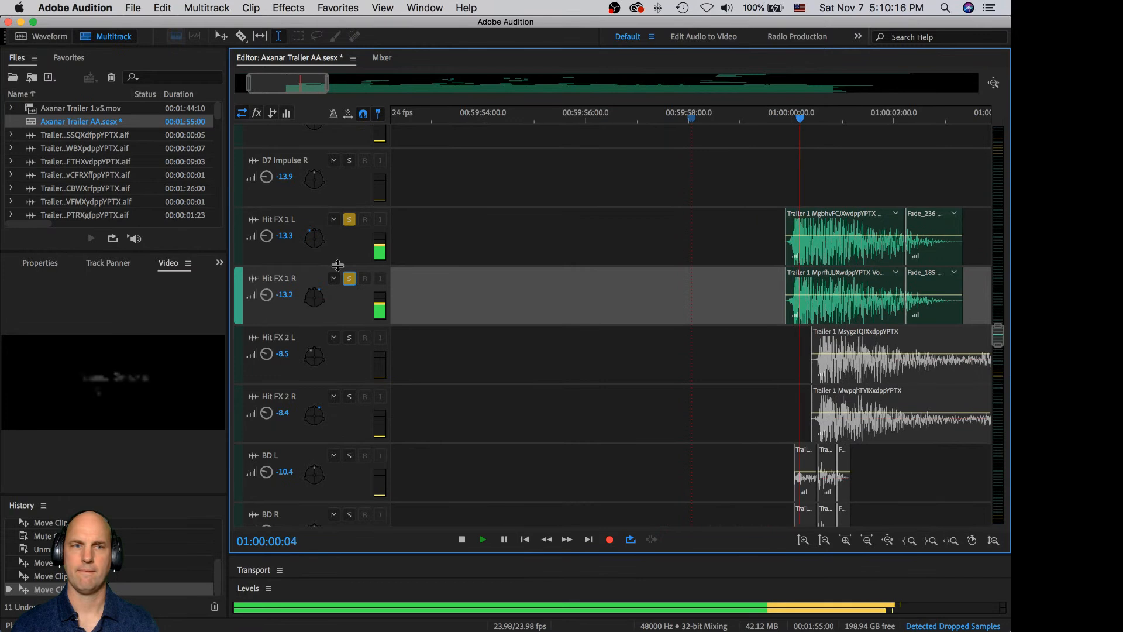
pyautogui.press('space')
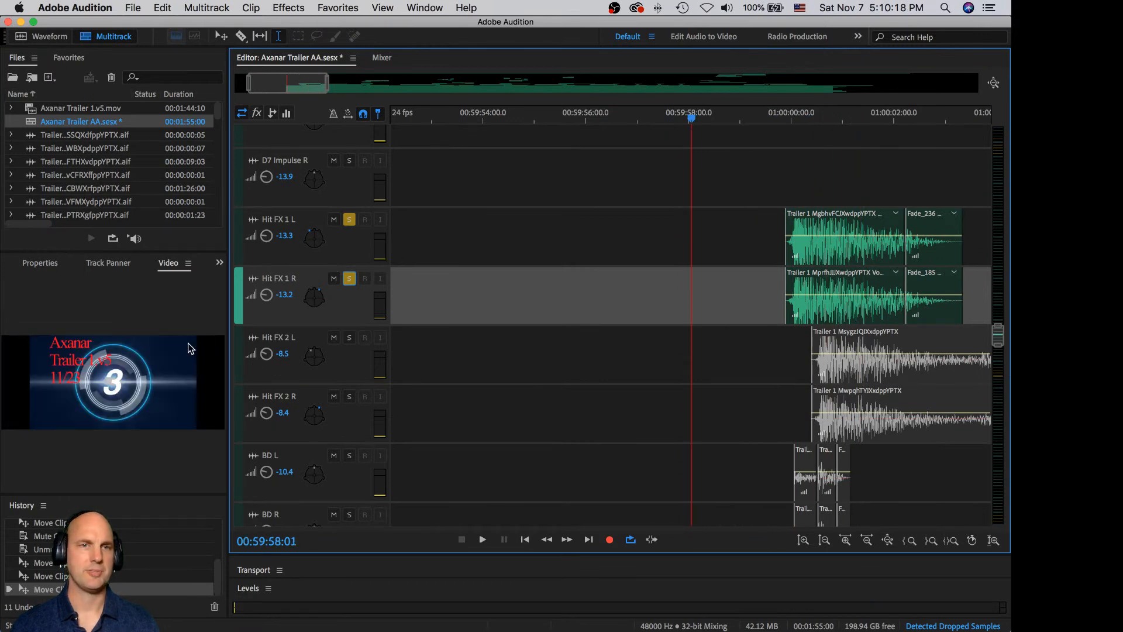
pyautogui.click(189, 264)
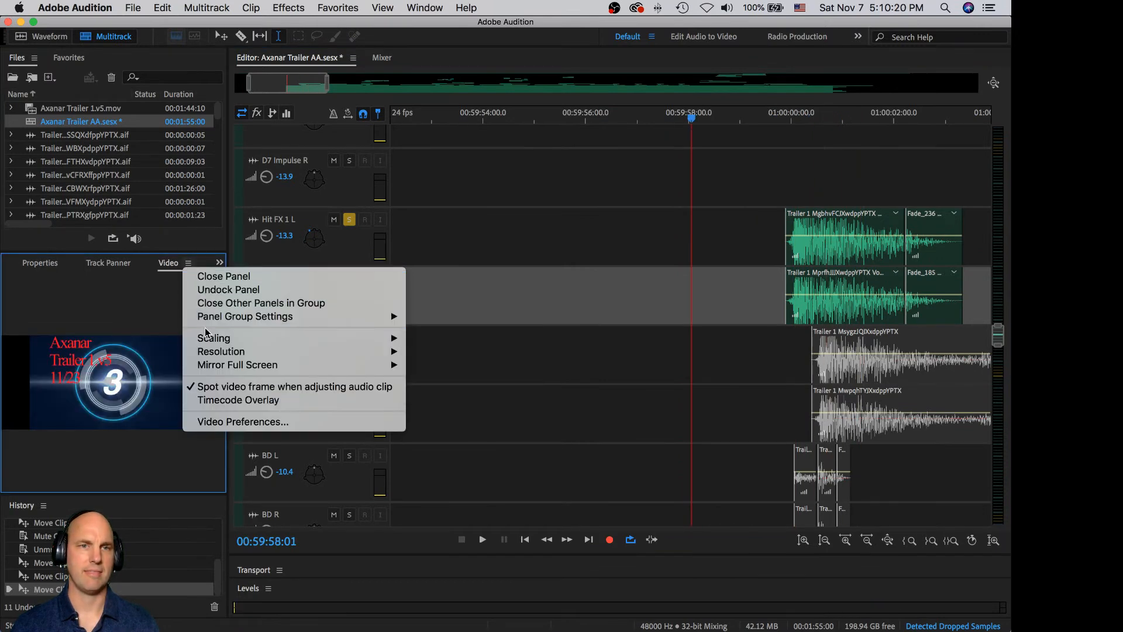
pyautogui.moveTo(214, 351)
pyautogui.click(448, 378)
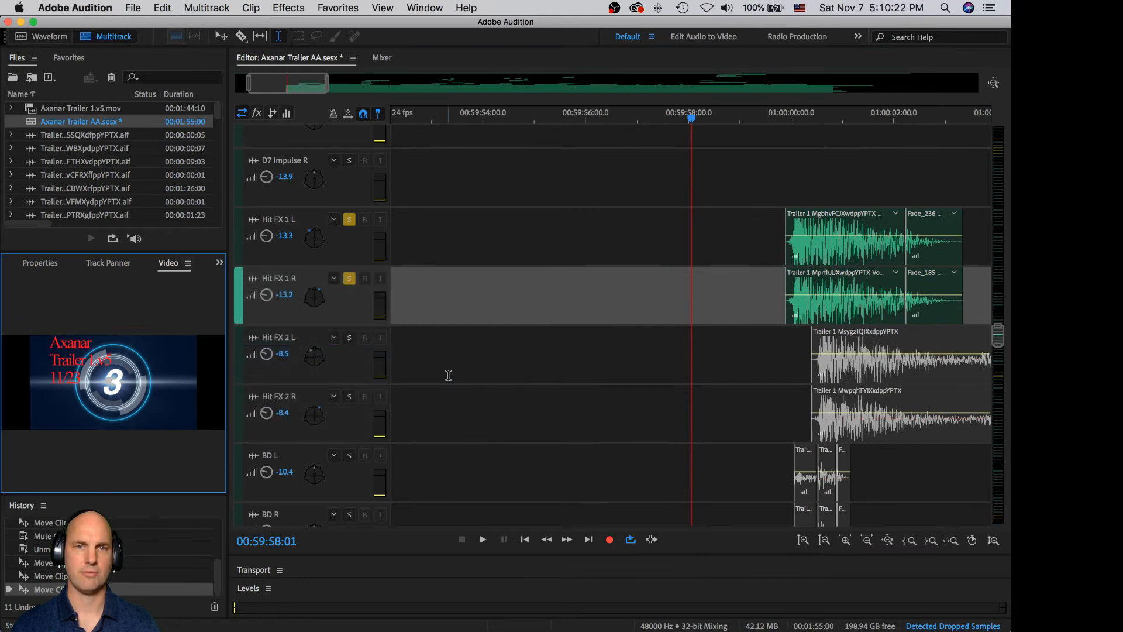
# - Add the Hit FX 2 L and Hit FX 2 R tracks to the solo and play all four hit tracks together
pyautogui.click(351, 343)
pyautogui.click(350, 398)
pyautogui.press('space')
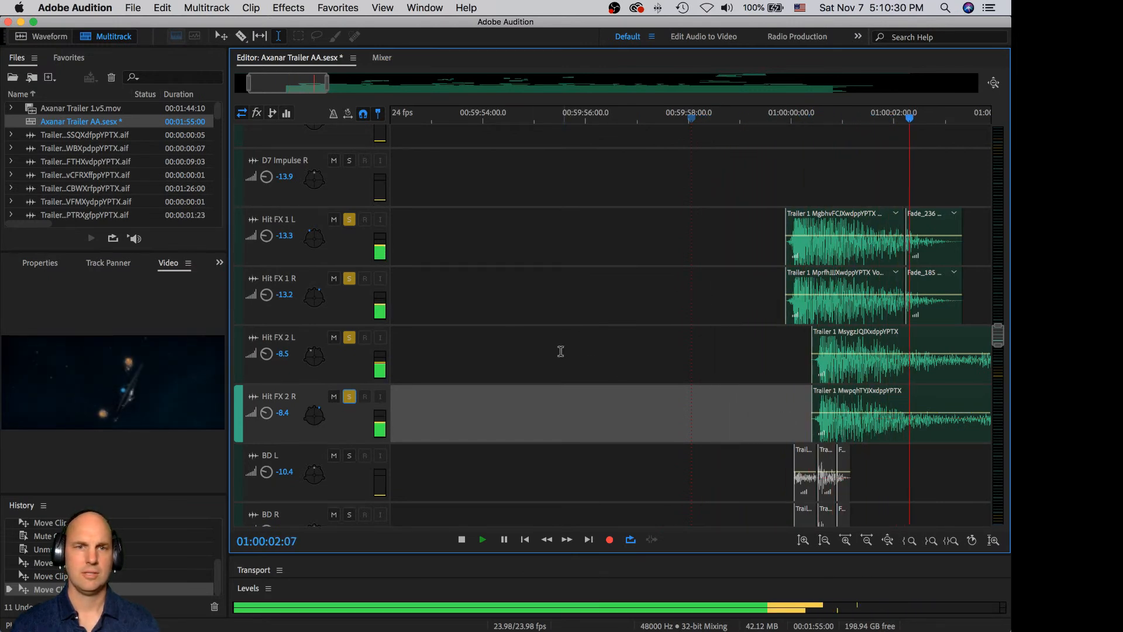
pyautogui.press('space')
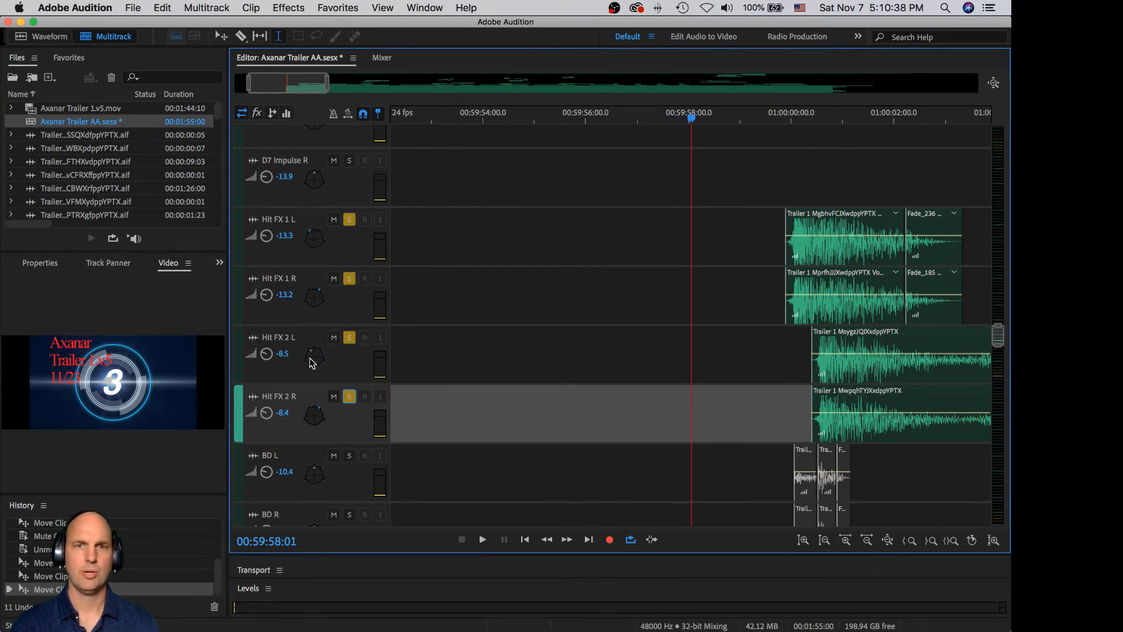
# - Pan Hit FX 2 L to the left surround at -110° and Hit FX 2 R to the right surround at 109°
pyautogui.doubleClick(314, 239)
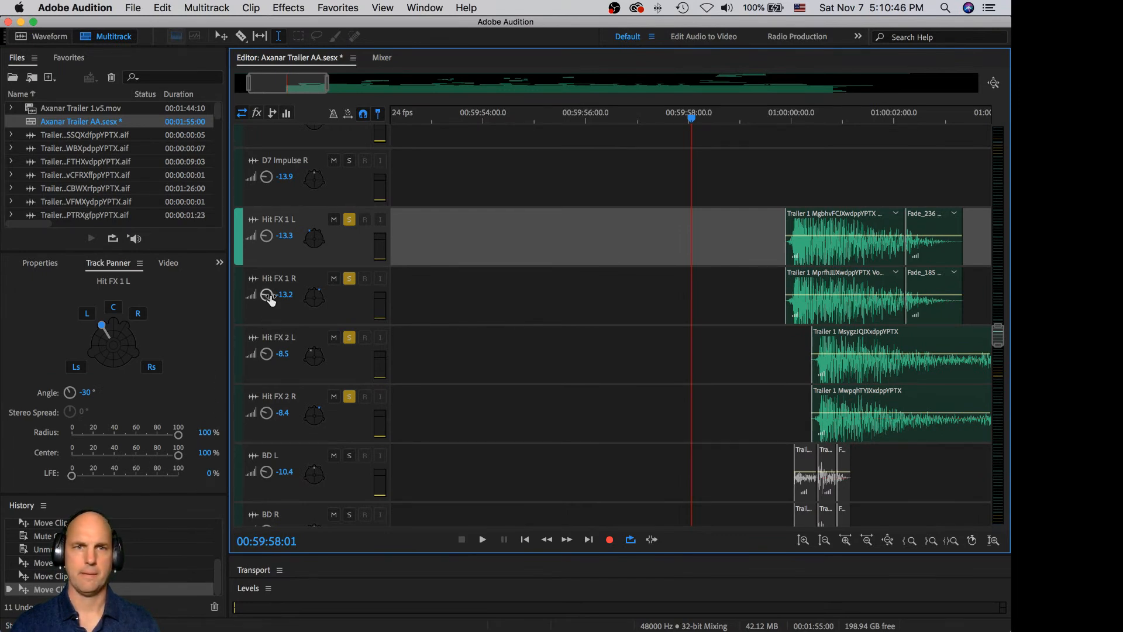
pyautogui.doubleClick(314, 358)
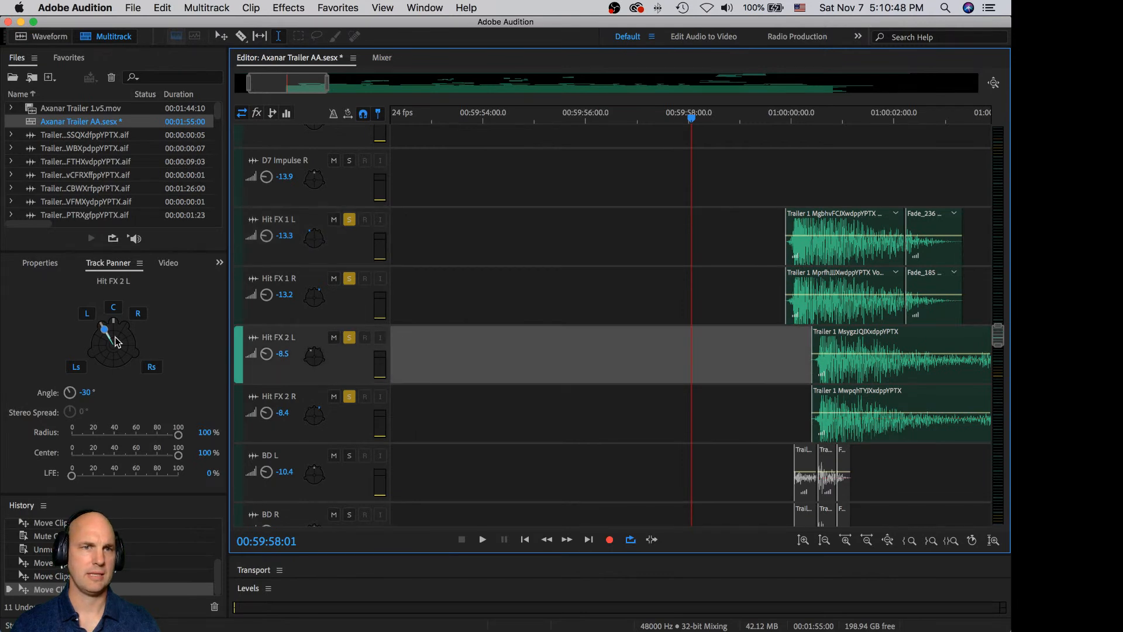
pyautogui.moveTo(104, 332); pyautogui.dragTo(85, 363)
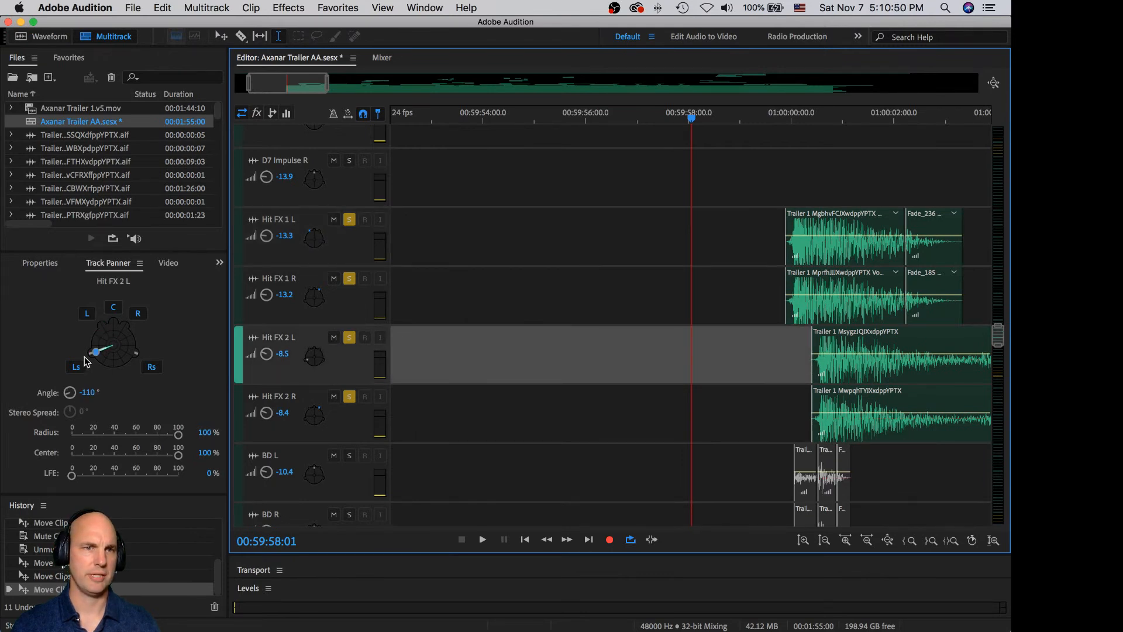
pyautogui.click(310, 404)
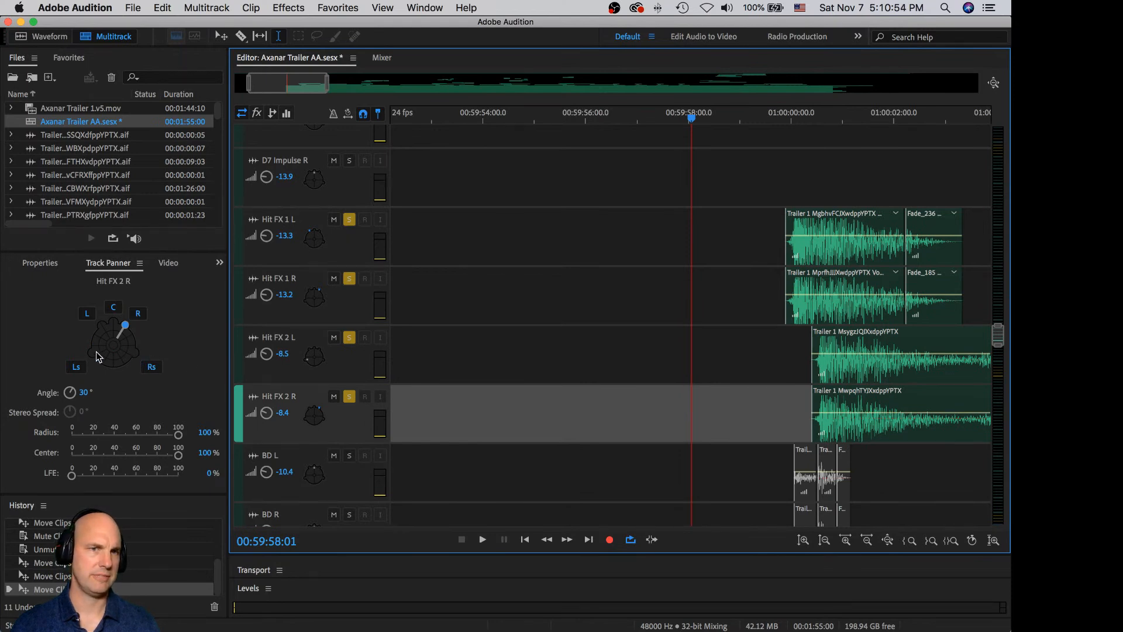
pyautogui.moveTo(125, 326); pyautogui.dragTo(134, 357)
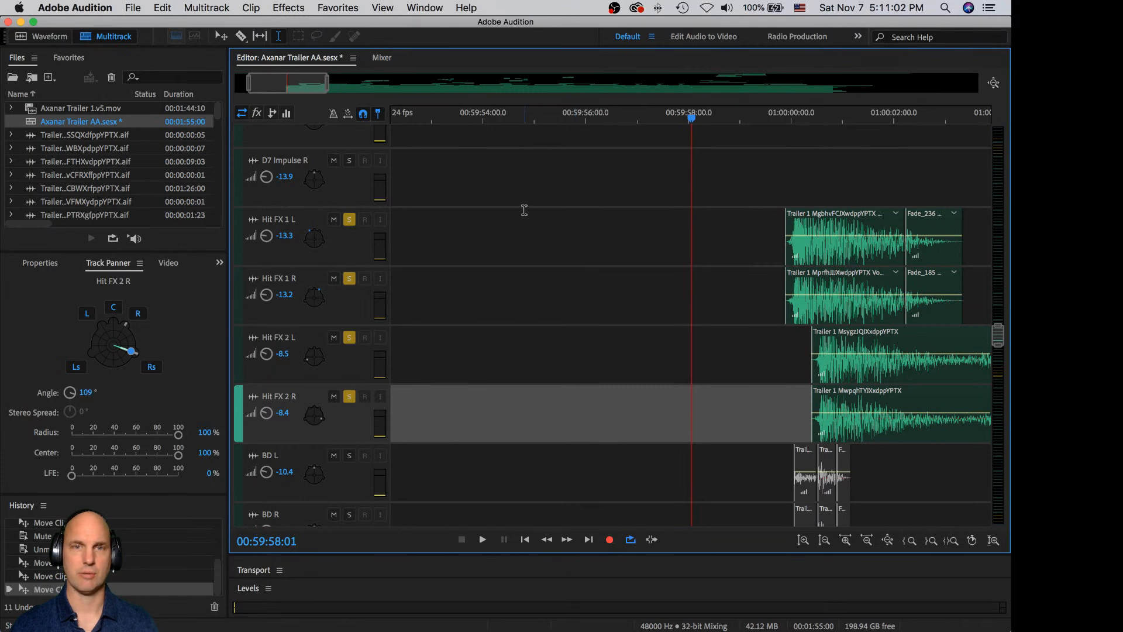
# - Play the four soloed hit tracks to hear the front and surround placement together
pyautogui.press('space')
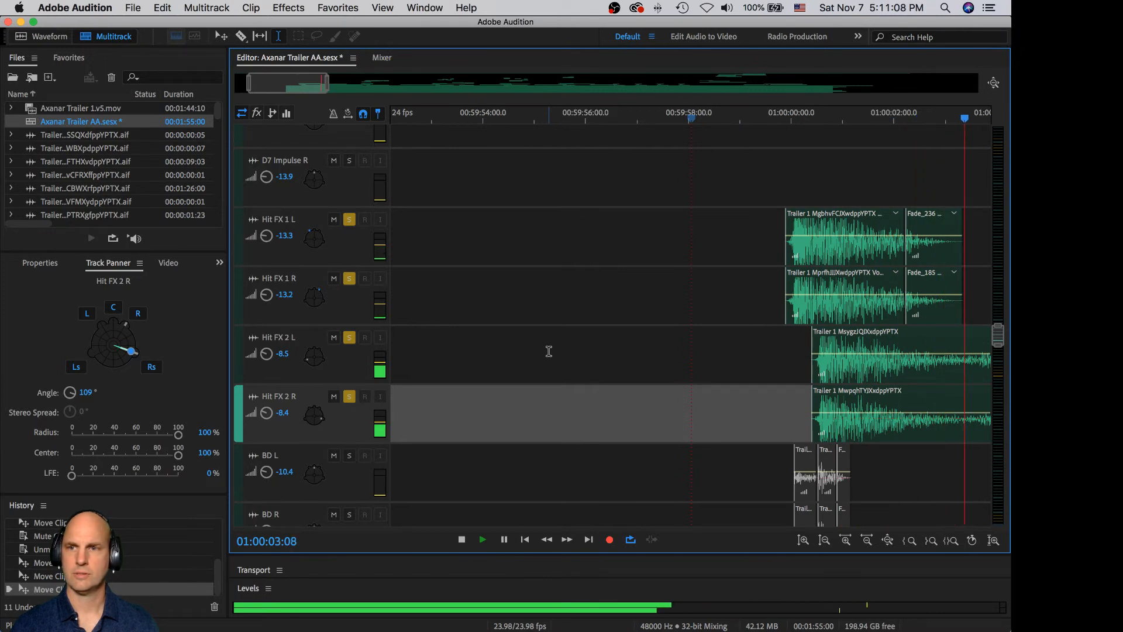
pyautogui.press('space')
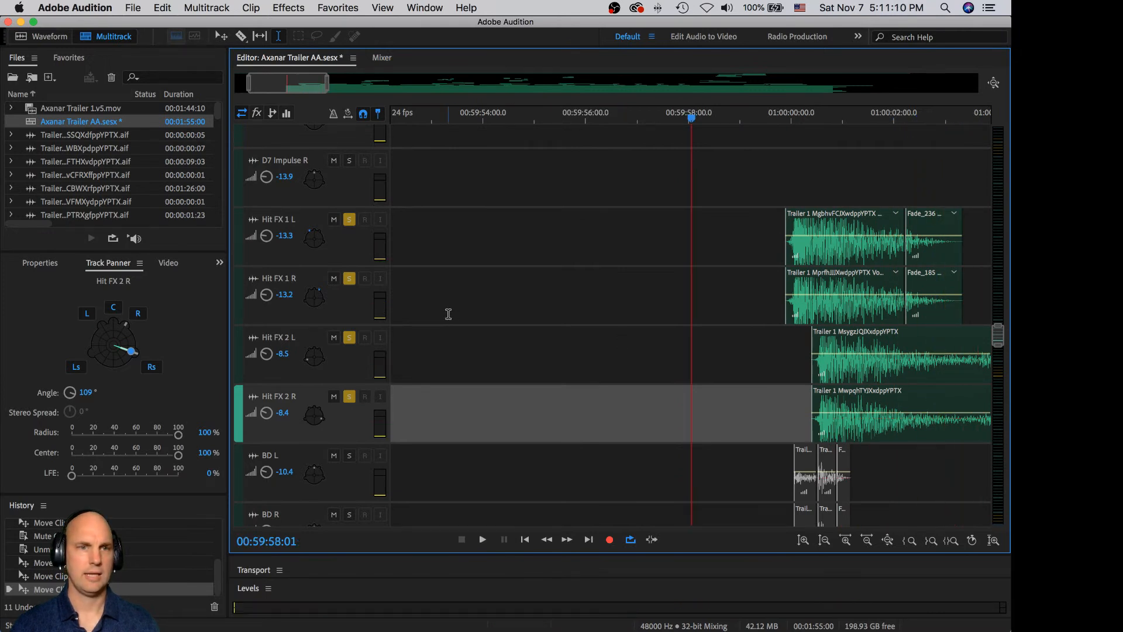
pyautogui.moveTo(997, 334); pyautogui.dragTo(997, 337)
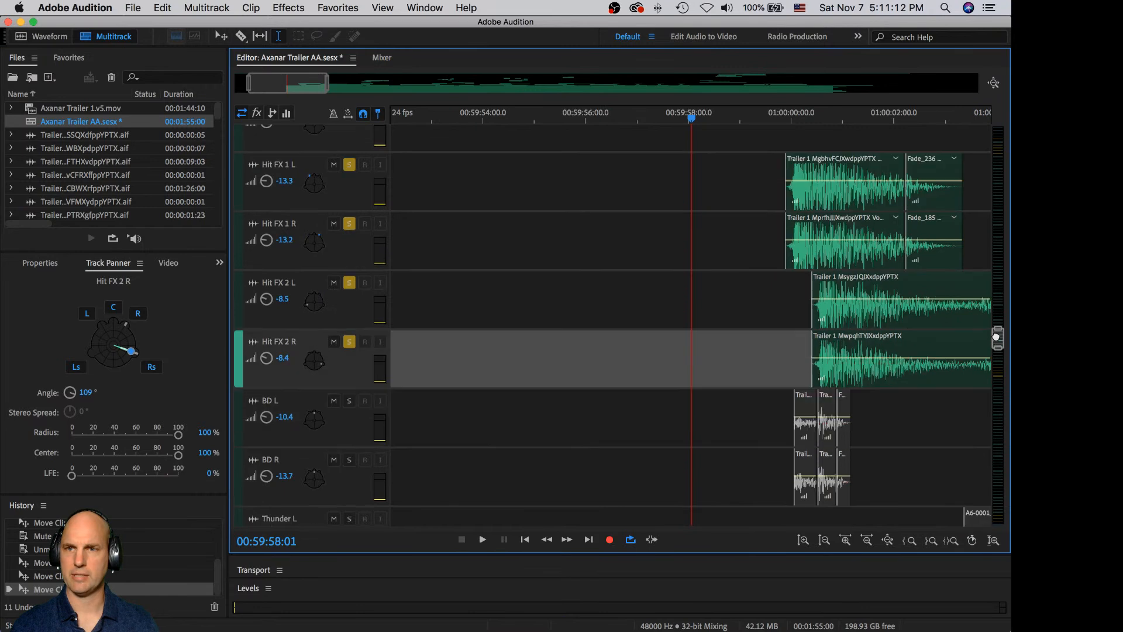
# - Take the Hit FX 1 and Hit FX 2 tracks out of solo
pyautogui.scroll(-2, 997, 337)
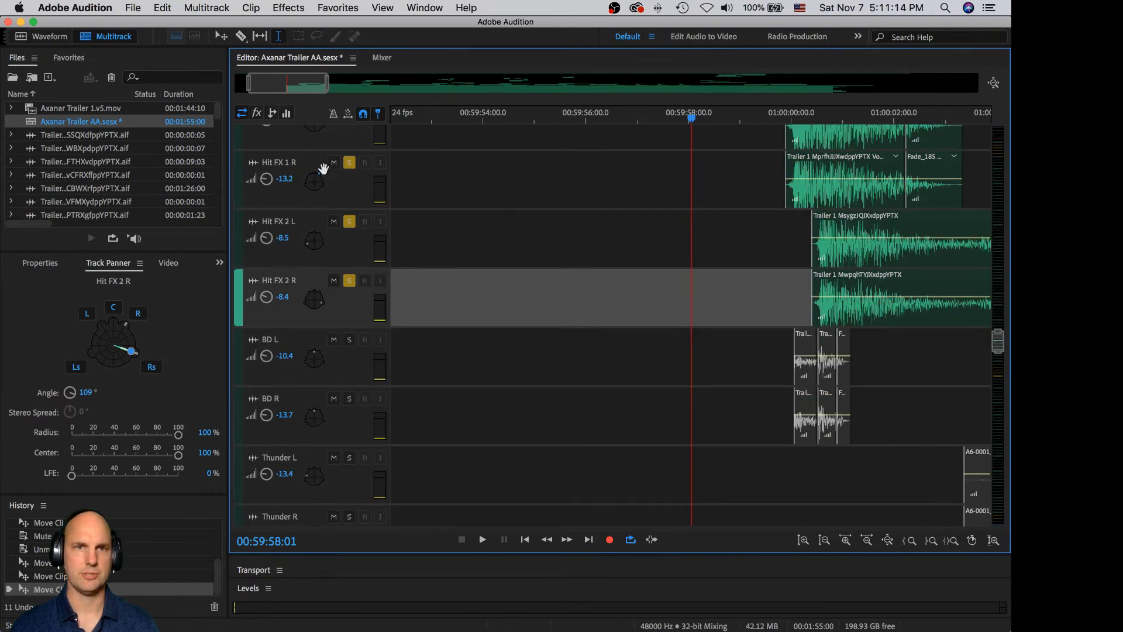
pyautogui.click(348, 165)
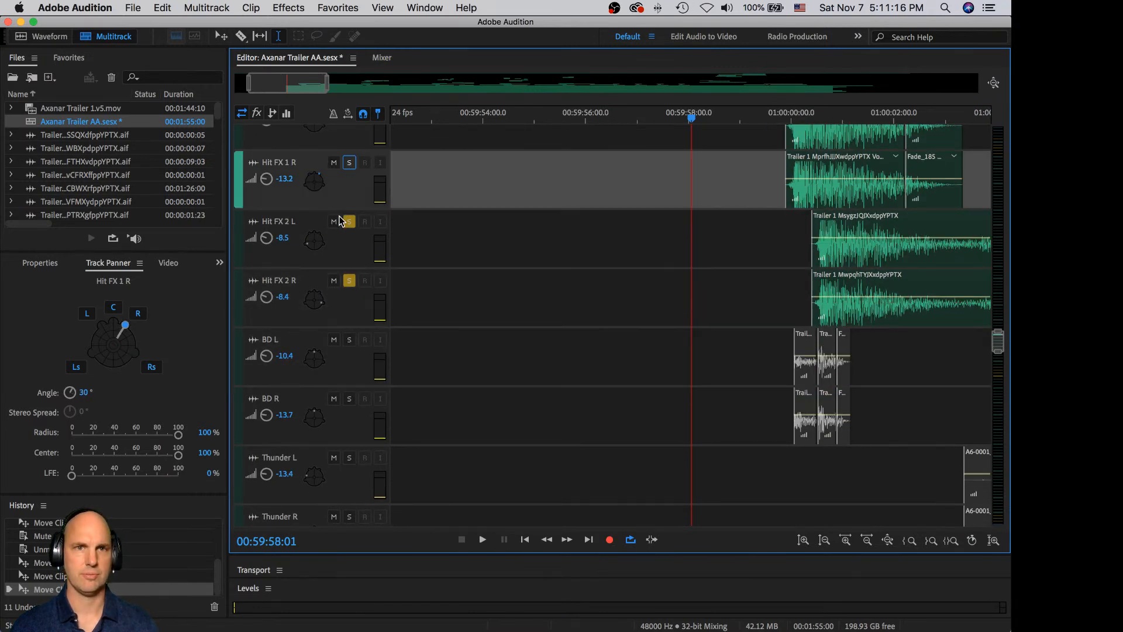
pyautogui.click(350, 223)
pyautogui.click(349, 280)
pyautogui.click(351, 224)
pyautogui.scroll(3, 408, 231)
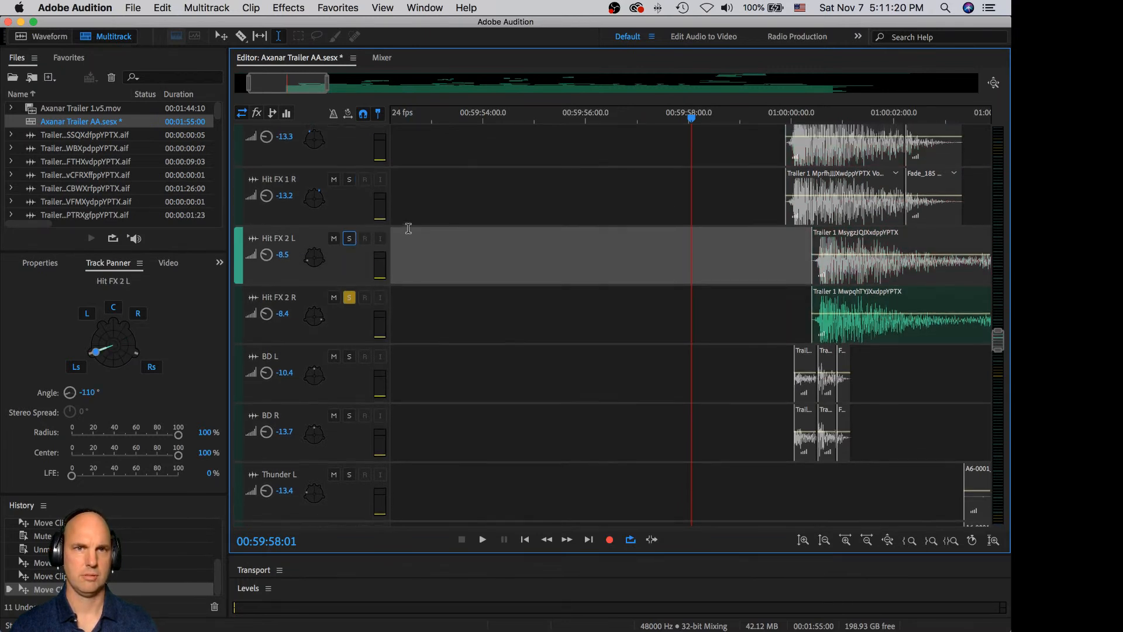
pyautogui.click(349, 349)
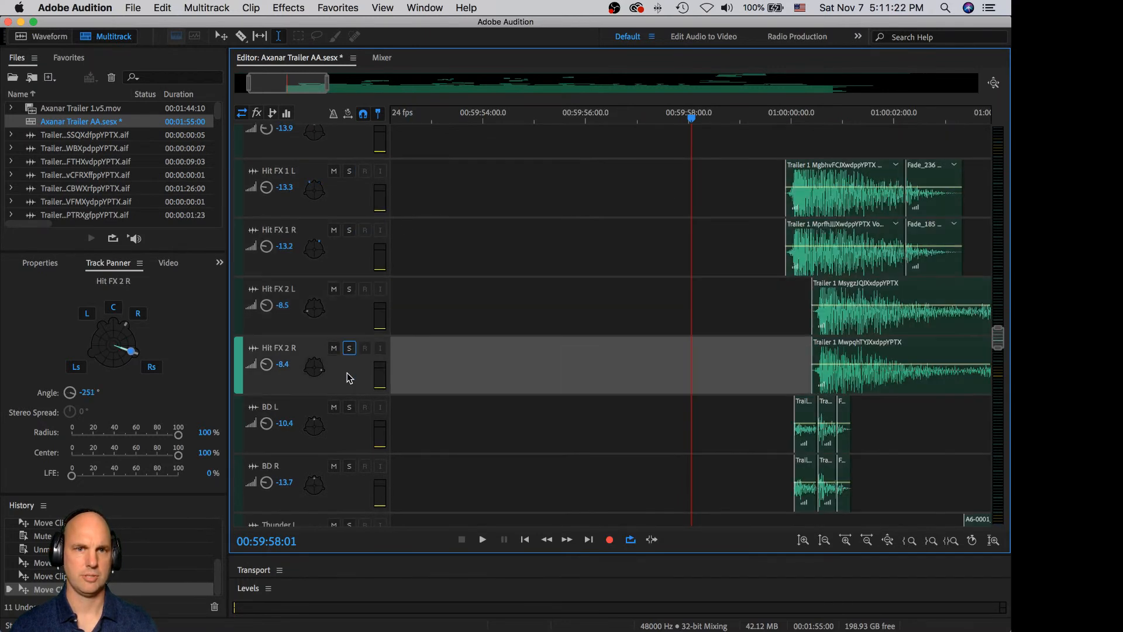
# - Solo the BD L and BD R tracks and play them to hear their hits alone
pyautogui.click(350, 407)
pyautogui.click(351, 466)
pyautogui.click(350, 466)
pyautogui.press('space')
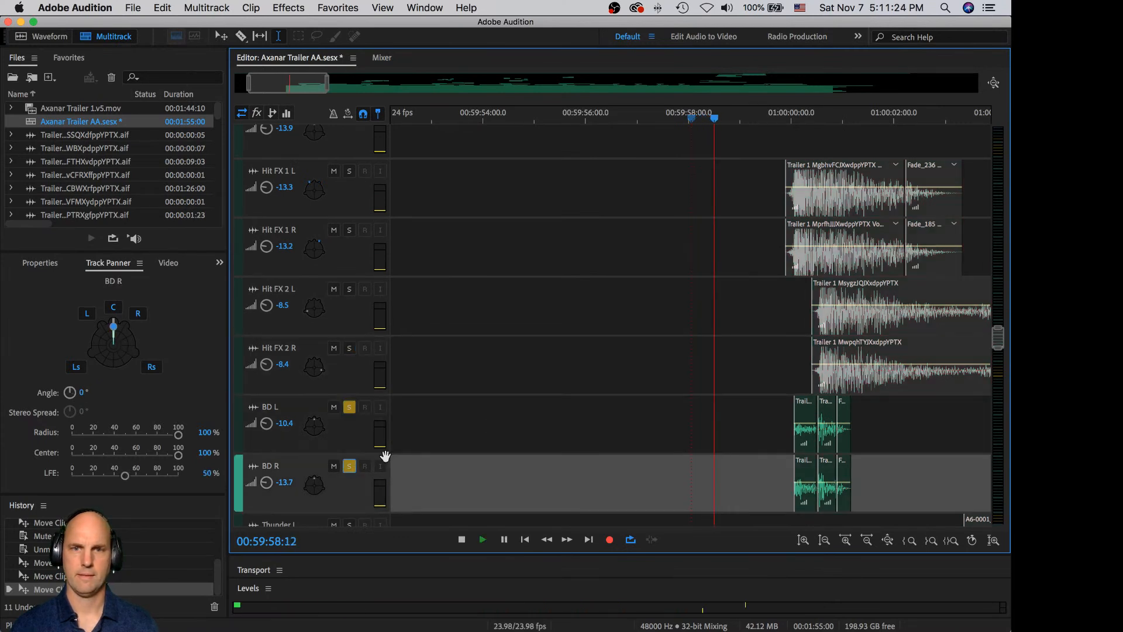
pyautogui.moveTo(997, 337); pyautogui.dragTo(996, 343)
pyautogui.press('space')
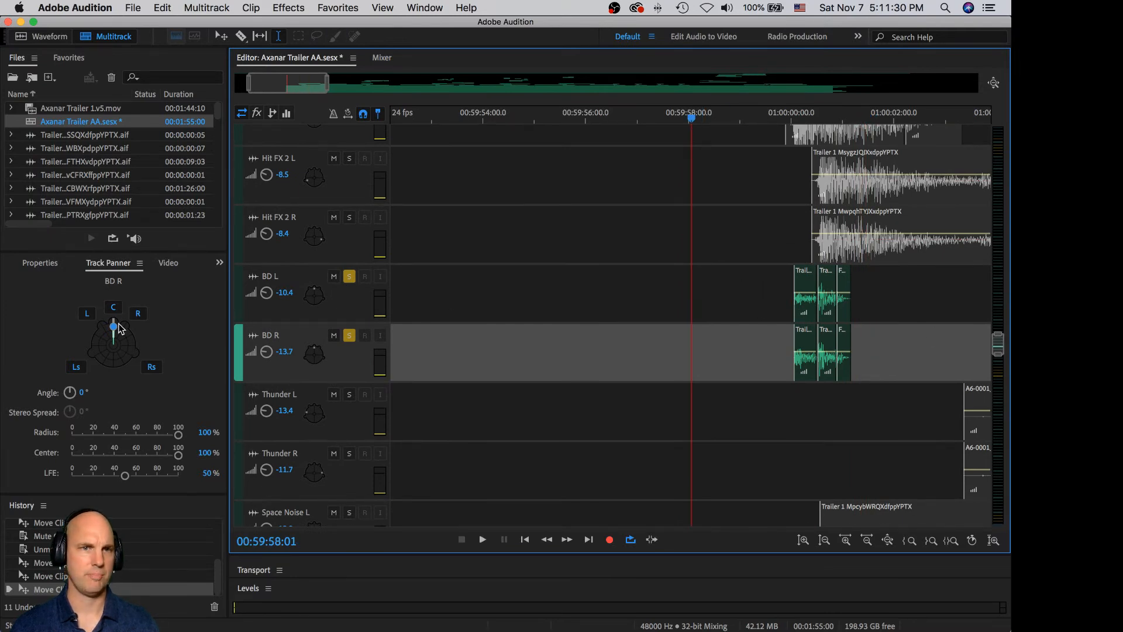
# - Pan BD L to -30° and BD R to 30°, and raise BD R's LFE level to 81%
pyautogui.moveTo(113, 326); pyautogui.dragTo(103, 326)
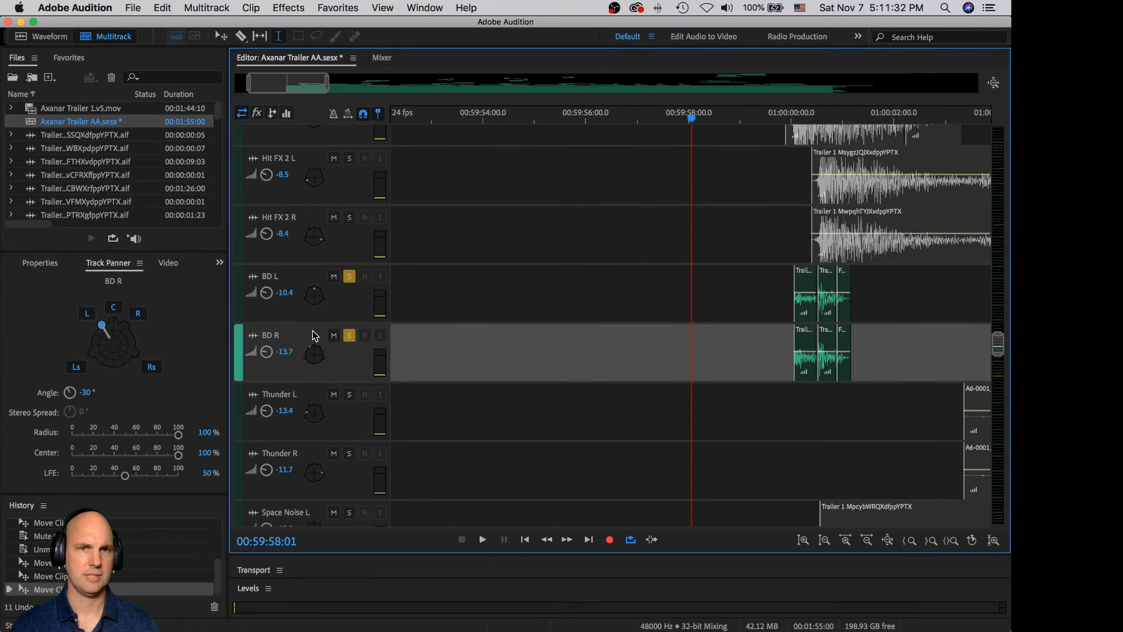
pyautogui.moveTo(104, 327)
pyautogui.mouseDown()
pyautogui.moveTo(131, 323)
pyautogui.moveTo(104, 330)
pyautogui.mouseUp()
pyautogui.click(293, 278)
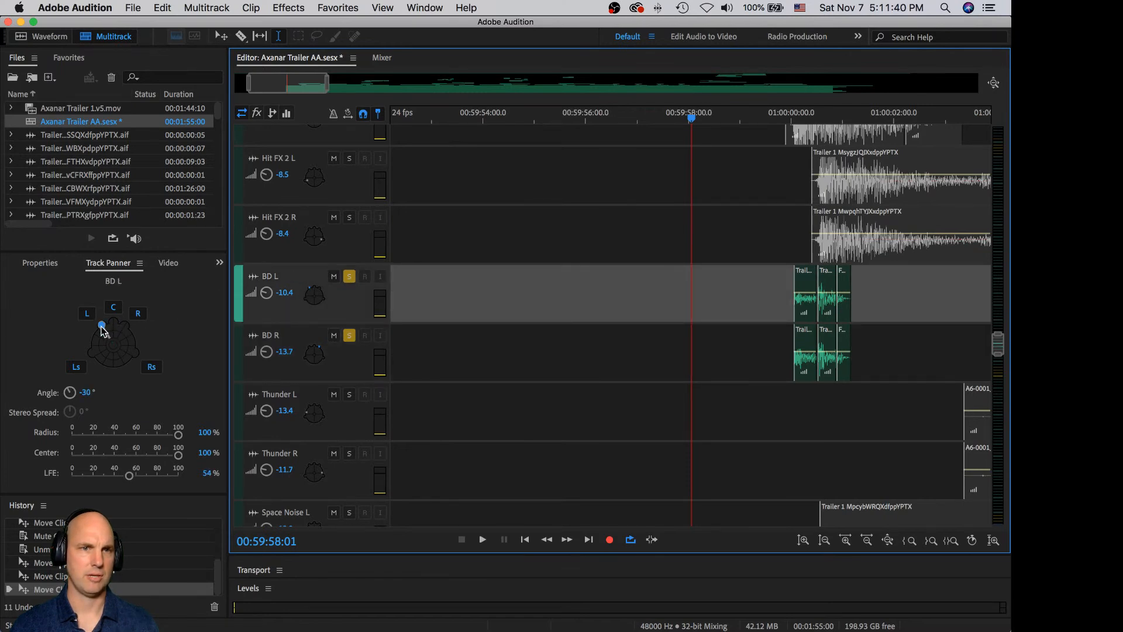
pyautogui.click(136, 486)
pyautogui.moveTo(135, 478); pyautogui.dragTo(158, 478)
pyautogui.click(300, 338)
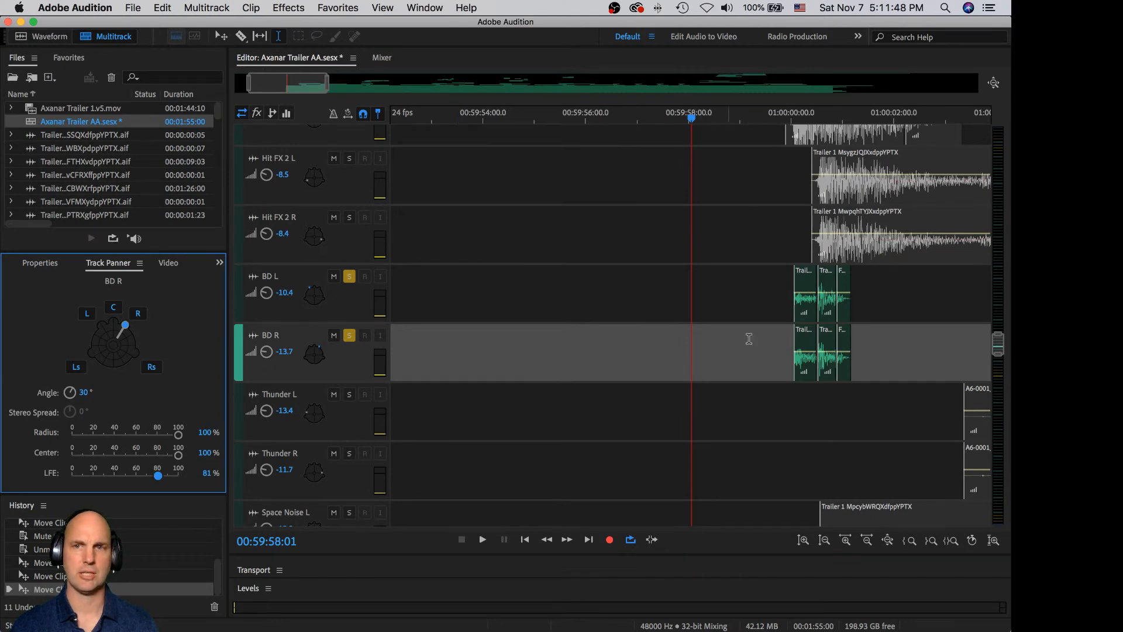
# - Play the soloed BD tracks from 00:59:59:02 to hear their new panning
pyautogui.click(746, 118)
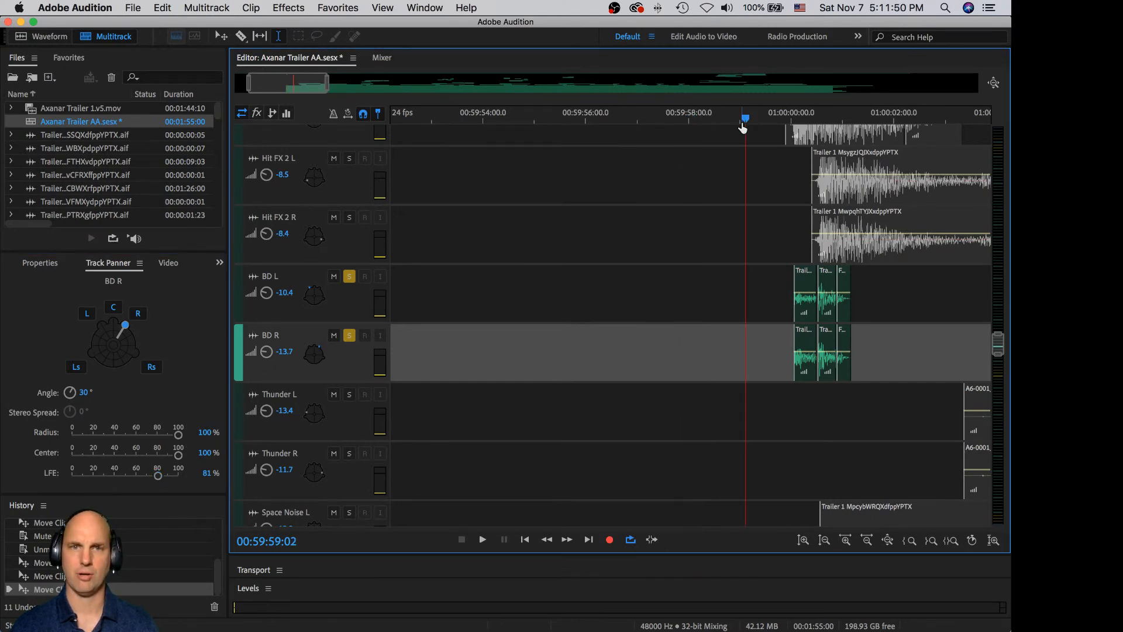
pyautogui.press('space')
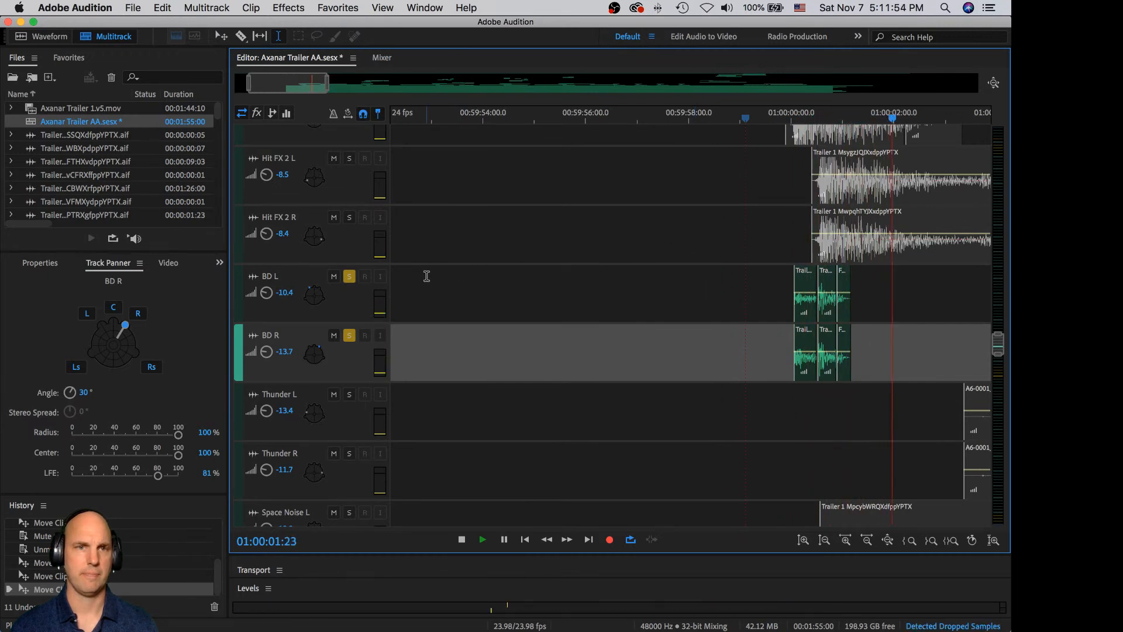
pyautogui.press('space')
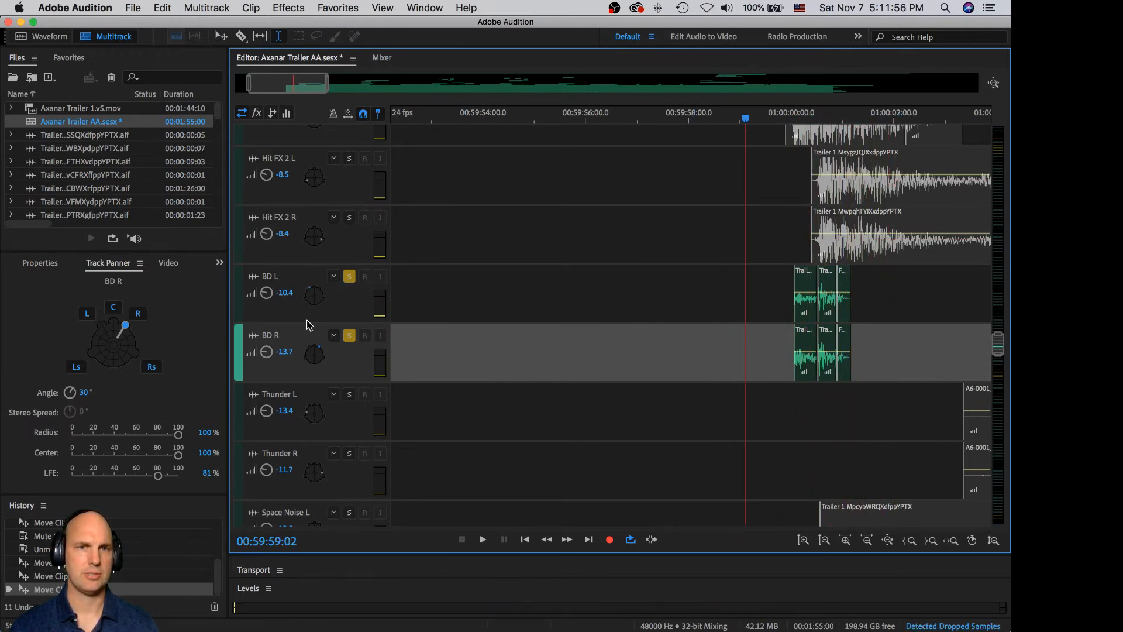
# - Add a Parametric Equalizer as the first track effect on BD R
pyautogui.moveTo(309, 323); pyautogui.dragTo(301, 330)
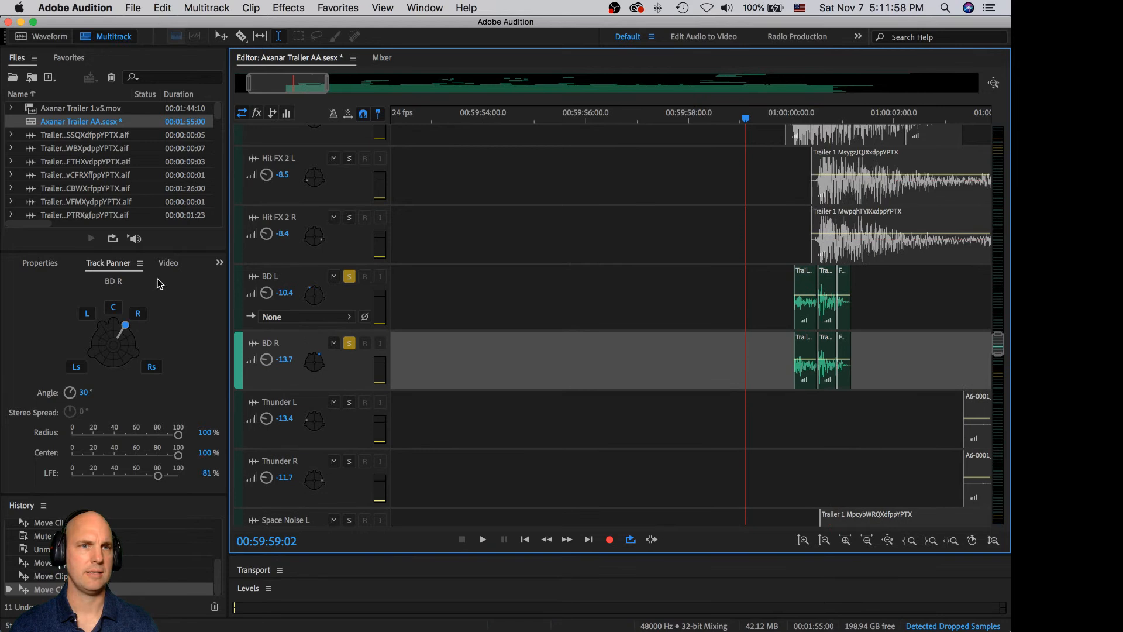
pyautogui.click(219, 264)
pyautogui.click(231, 291)
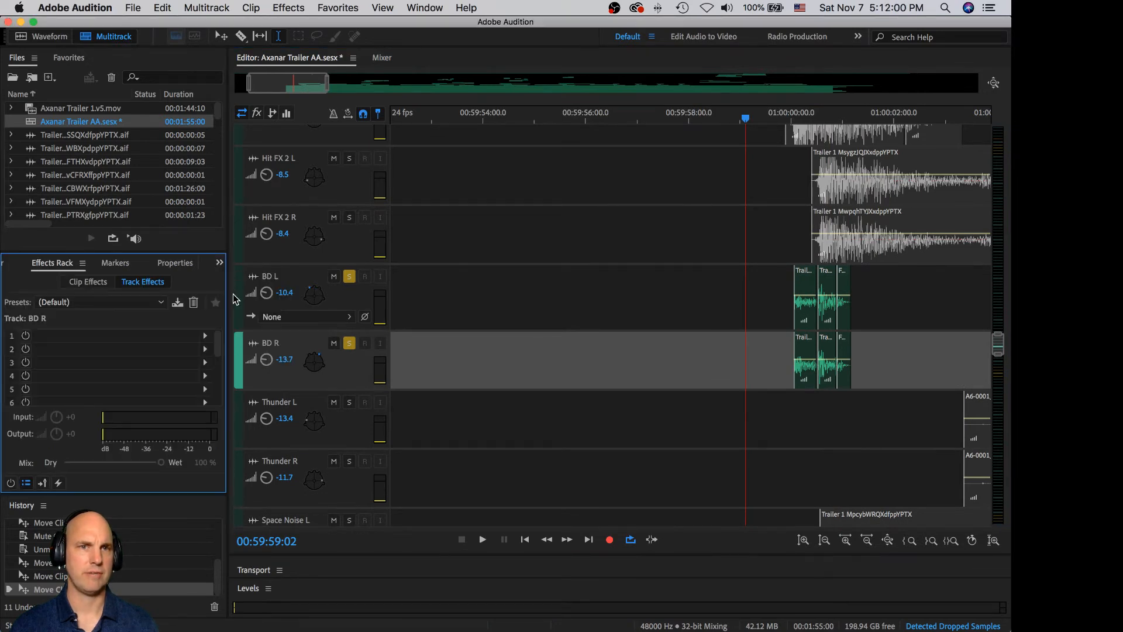
pyautogui.click(205, 337)
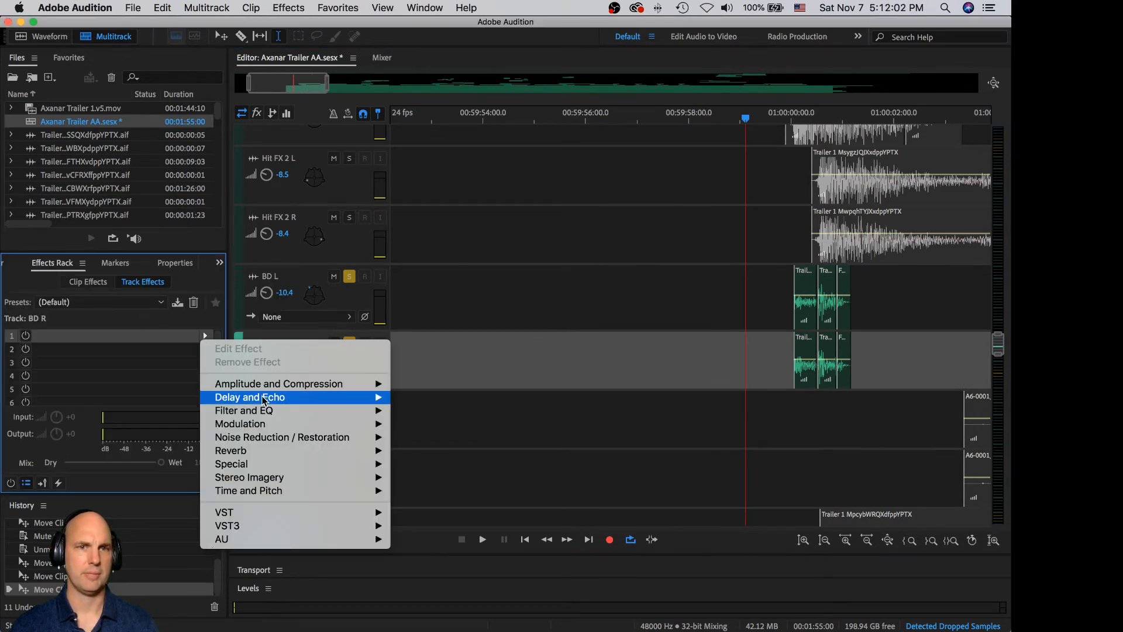
pyautogui.moveTo(294, 410)
pyautogui.click(509, 477)
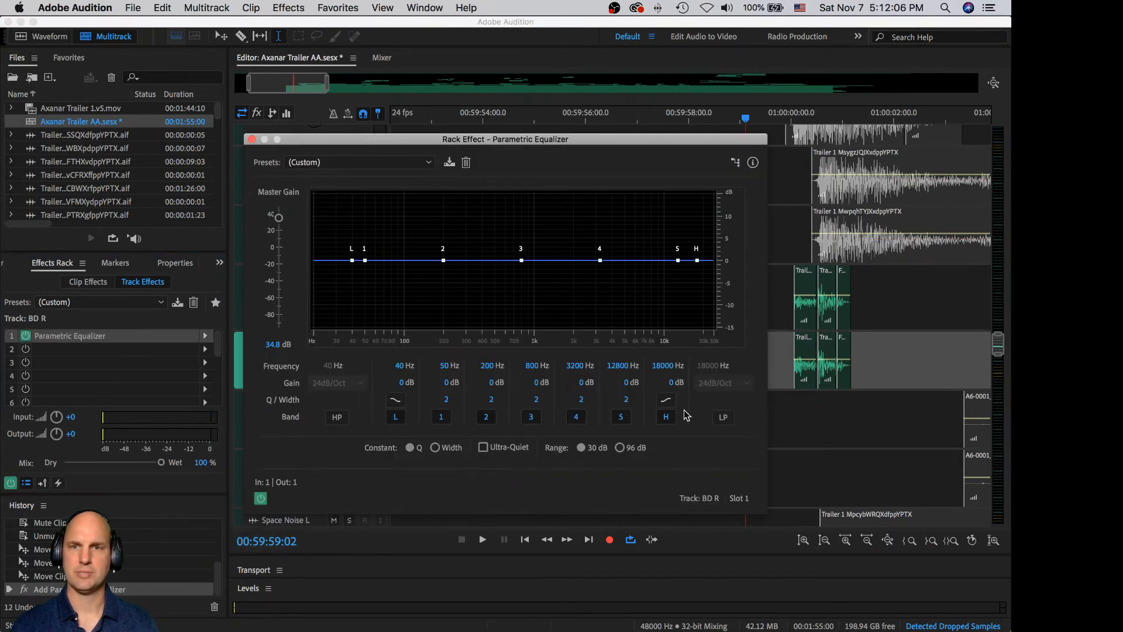
# - Enable only the equalizer's low-pass filter on BD R and set its cutoff to 500 Hz
pyautogui.click(724, 417)
pyautogui.click(723, 417)
pyautogui.click(337, 417)
pyautogui.click(337, 419)
pyautogui.click(723, 417)
pyautogui.moveTo(713, 366); pyautogui.dragTo(583, 374)
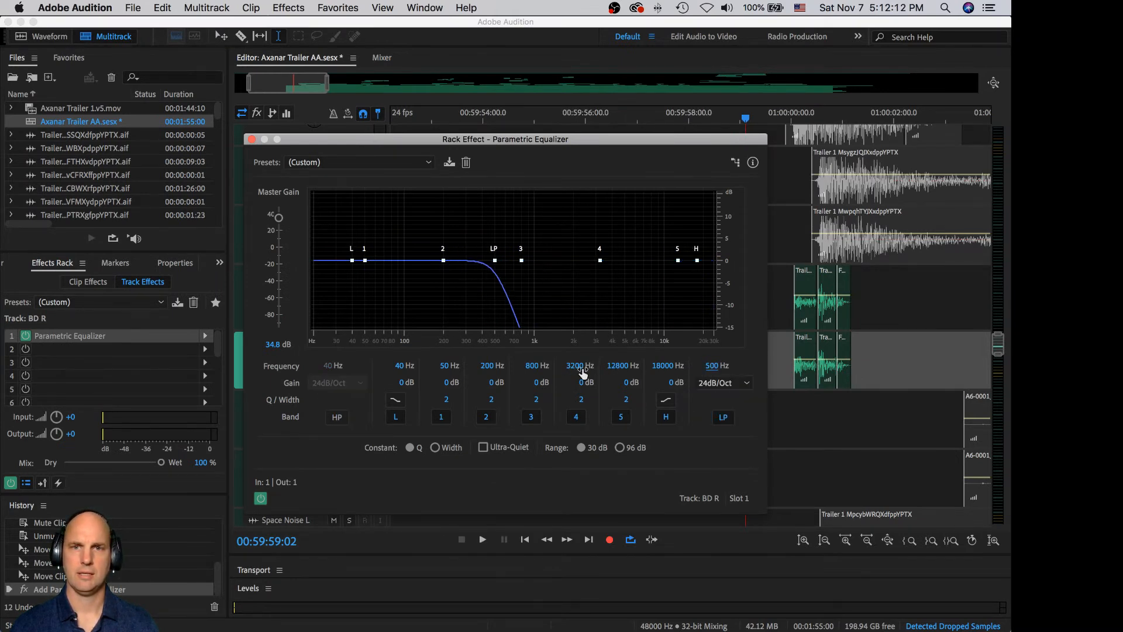
pyautogui.click(251, 140)
# - Copy BD R's Parametric Equalizer to BD L in the mixer and play both tracks
pyautogui.click(383, 57)
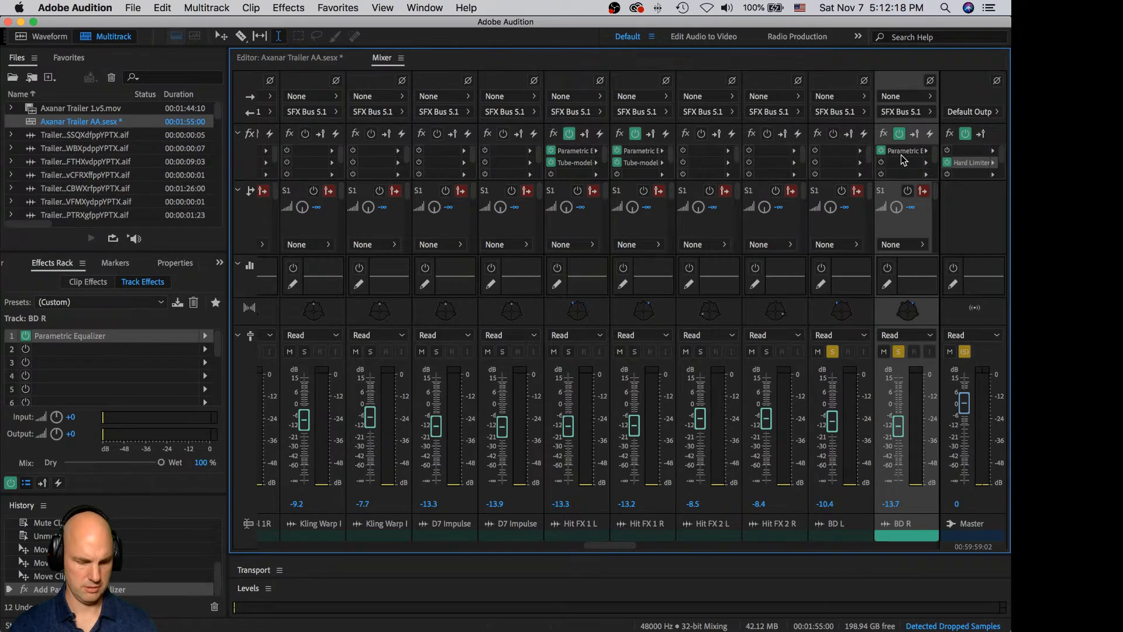
pyautogui.moveTo(904, 155); pyautogui.dragTo(842, 152)
pyautogui.press('space')
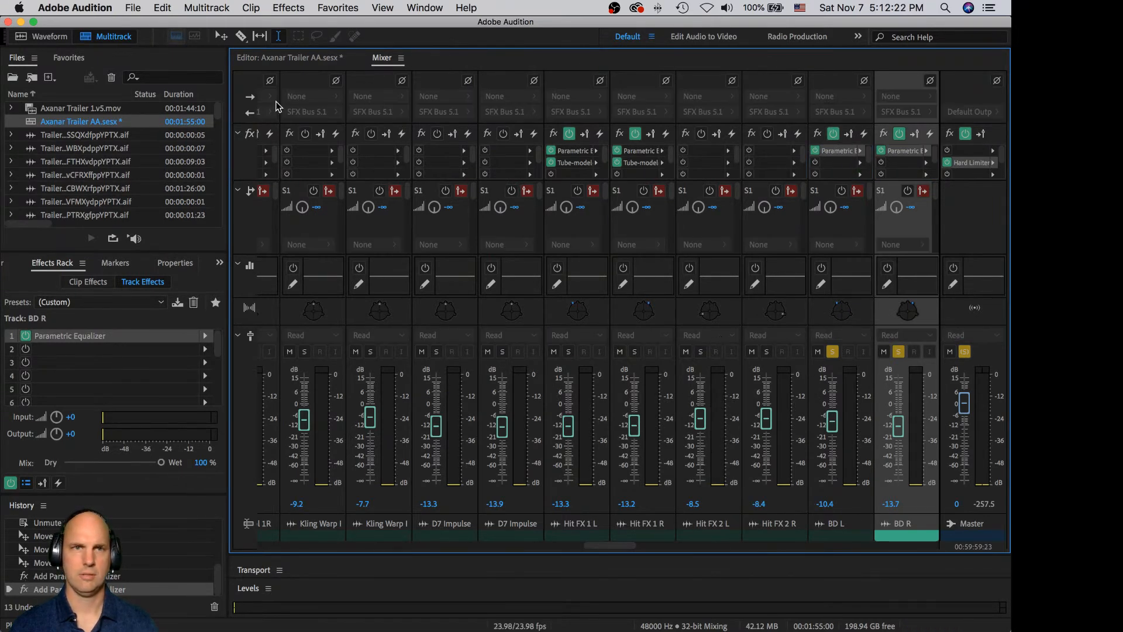
pyautogui.press('space')
# - Set the Parametric Equalizer's master gain to 0.1 dB on BD R and 0.2 dB on BD L, and play both tracks
pyautogui.click(276, 57)
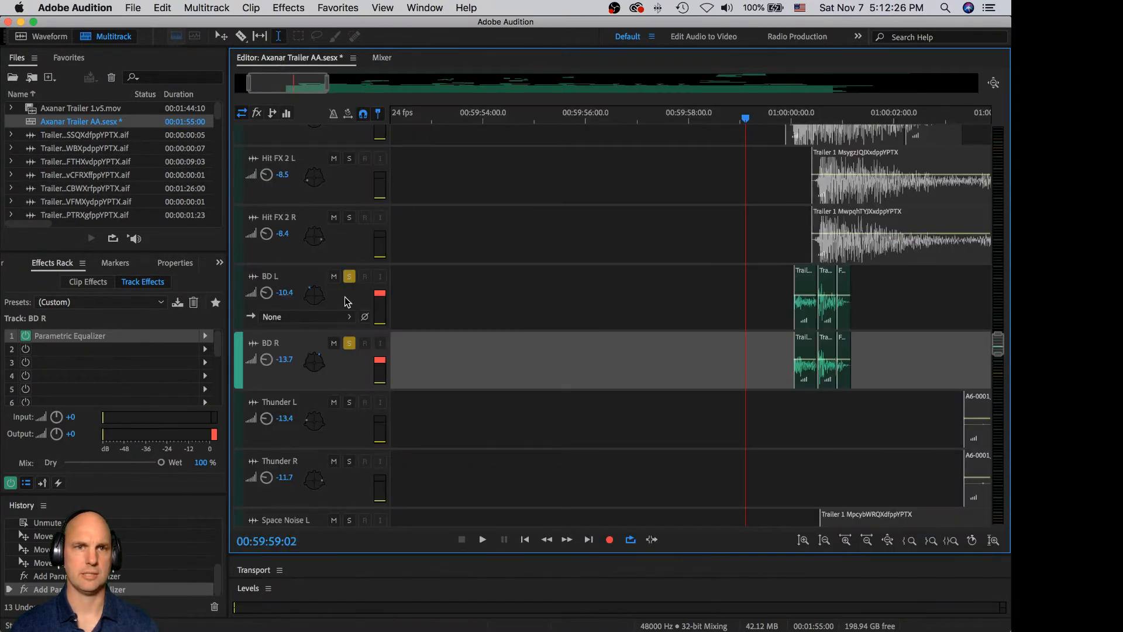
pyautogui.doubleClick(97, 336)
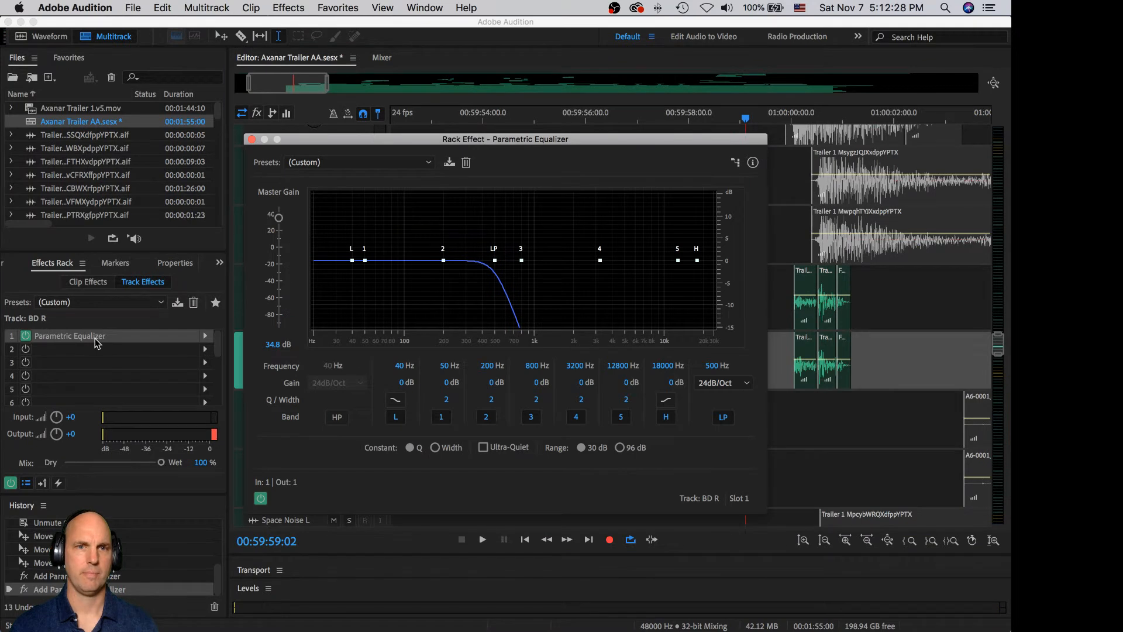
pyautogui.moveTo(281, 220); pyautogui.dragTo(282, 249)
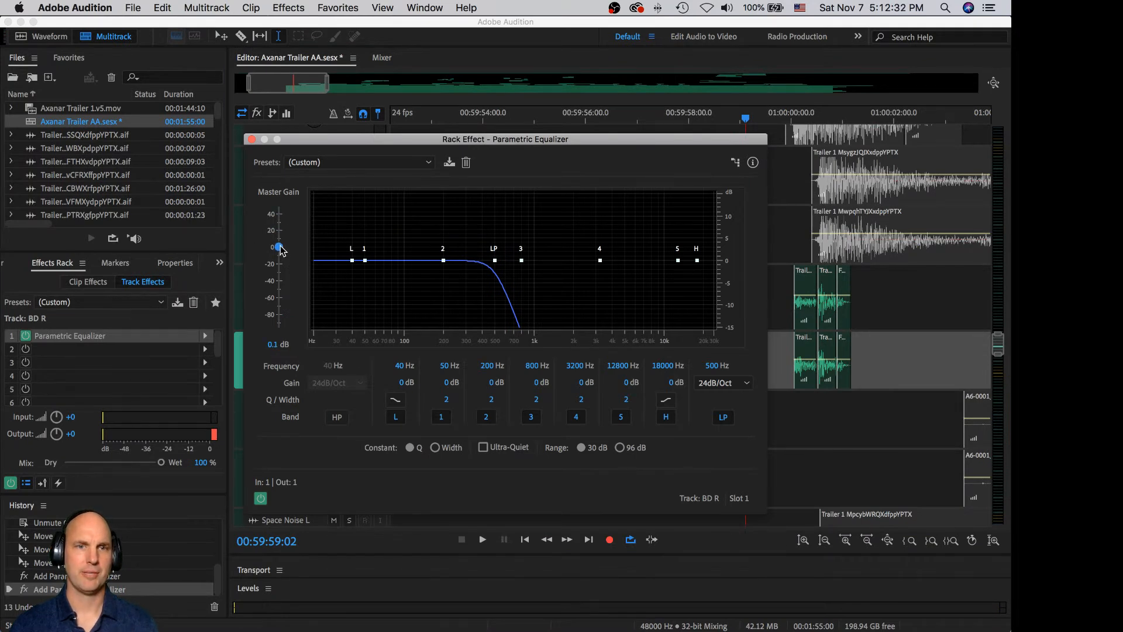
pyautogui.click(252, 140)
pyautogui.click(382, 58)
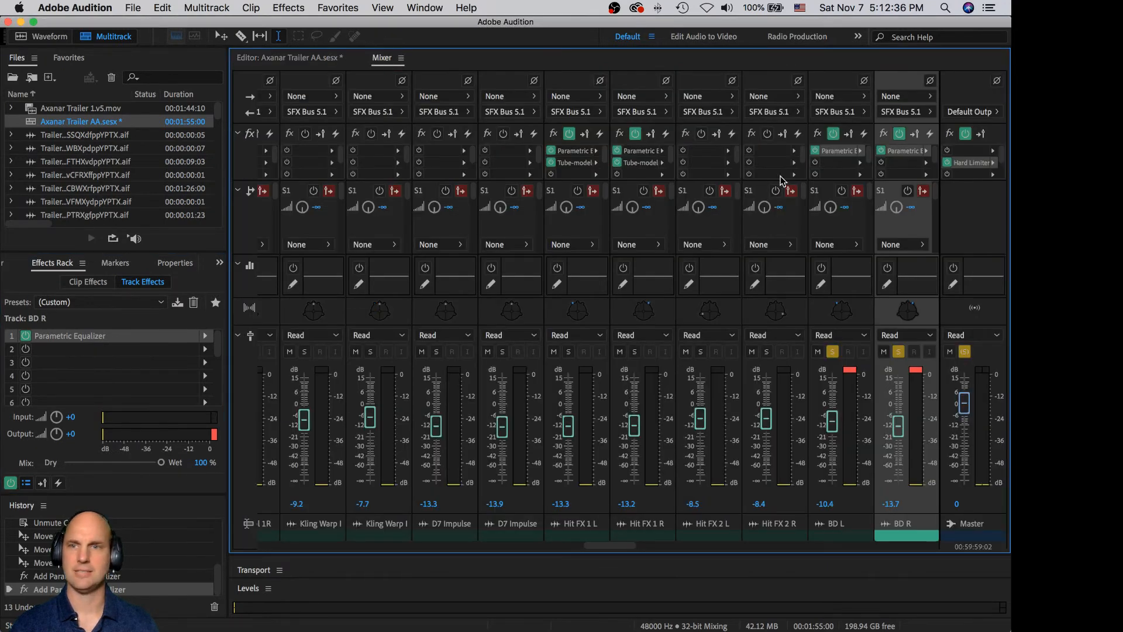
pyautogui.doubleClick(845, 153)
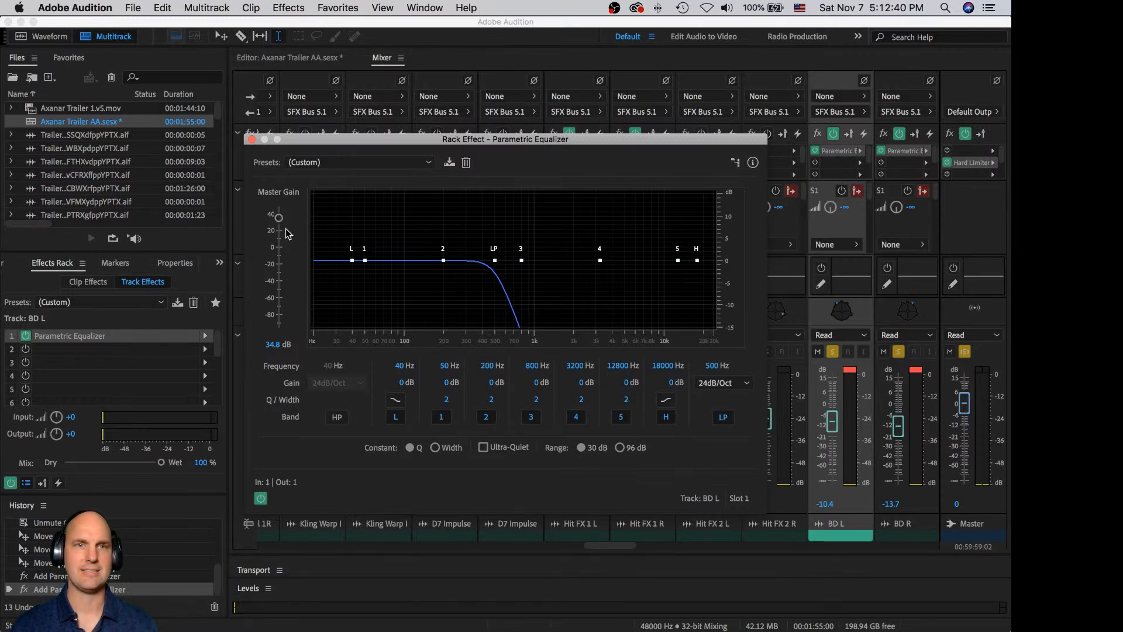
pyautogui.moveTo(279, 217); pyautogui.dragTo(278, 250)
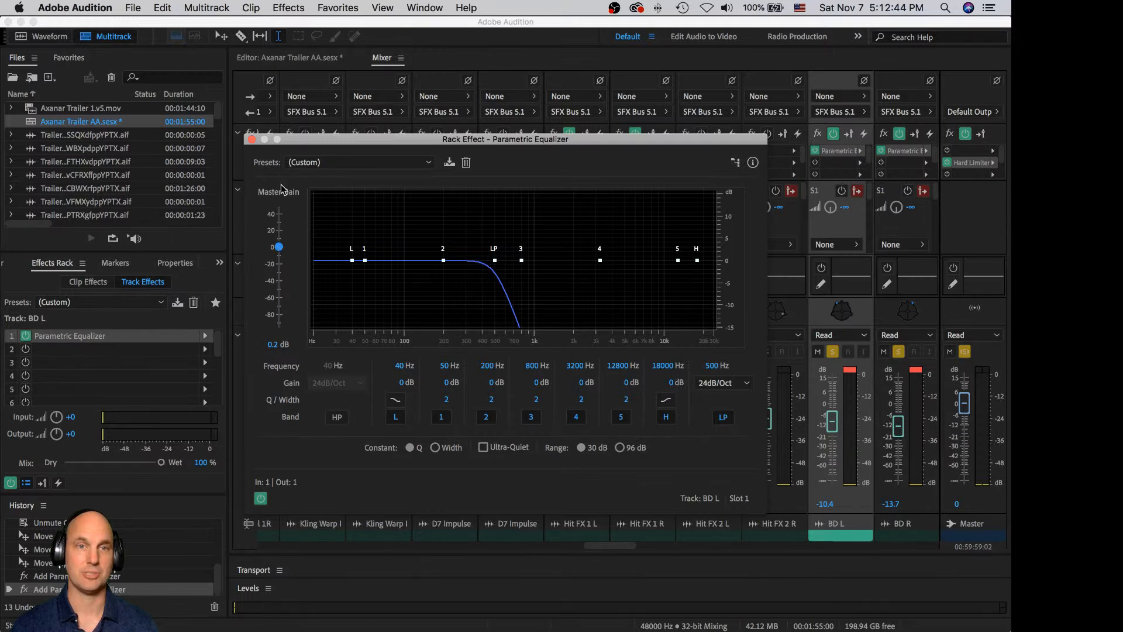
pyautogui.press('space')
pyautogui.press('space')
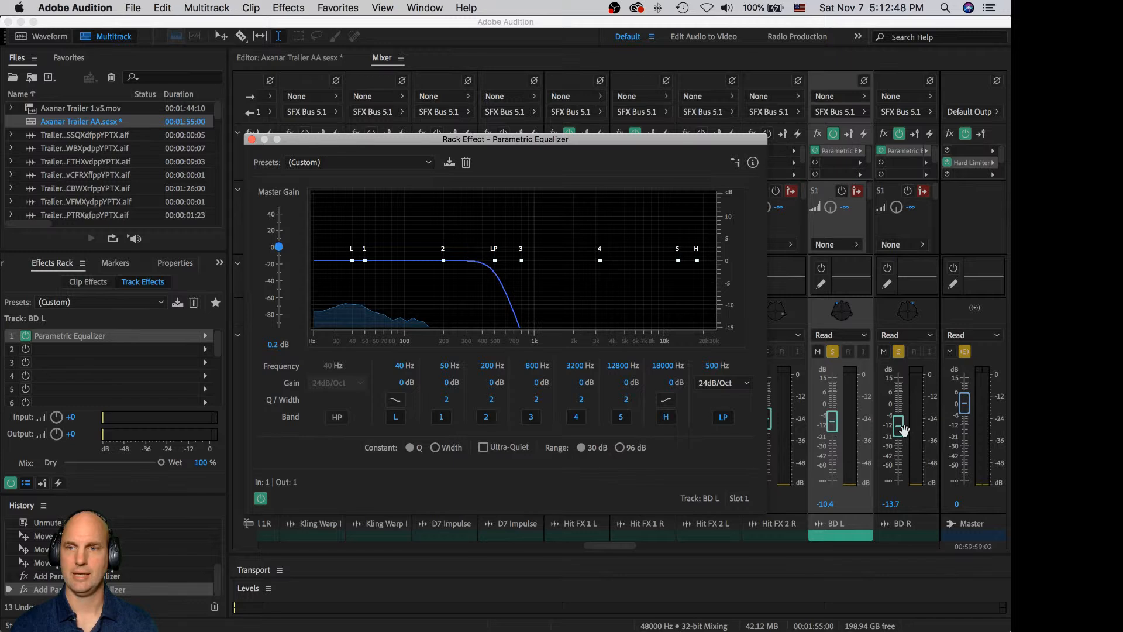
# - Raise the BD L fader to -0.9 dB and the BD R fader to -0.6 dB, and play both tracks
pyautogui.moveTo(899, 431); pyautogui.dragTo(899, 405)
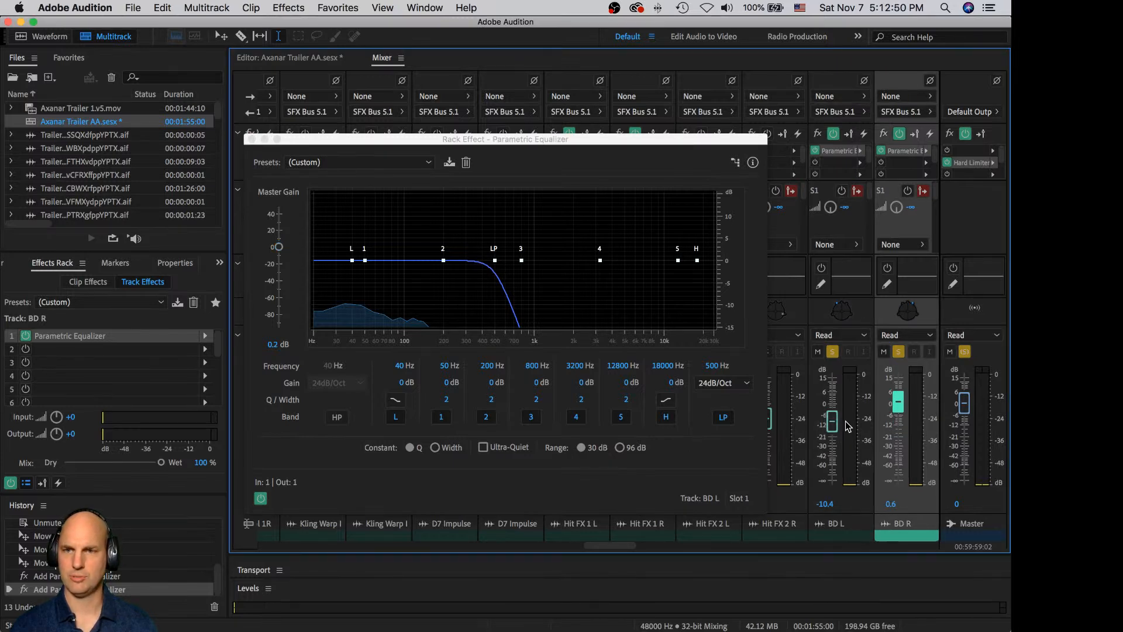
pyautogui.moveTo(834, 425); pyautogui.dragTo(835, 409)
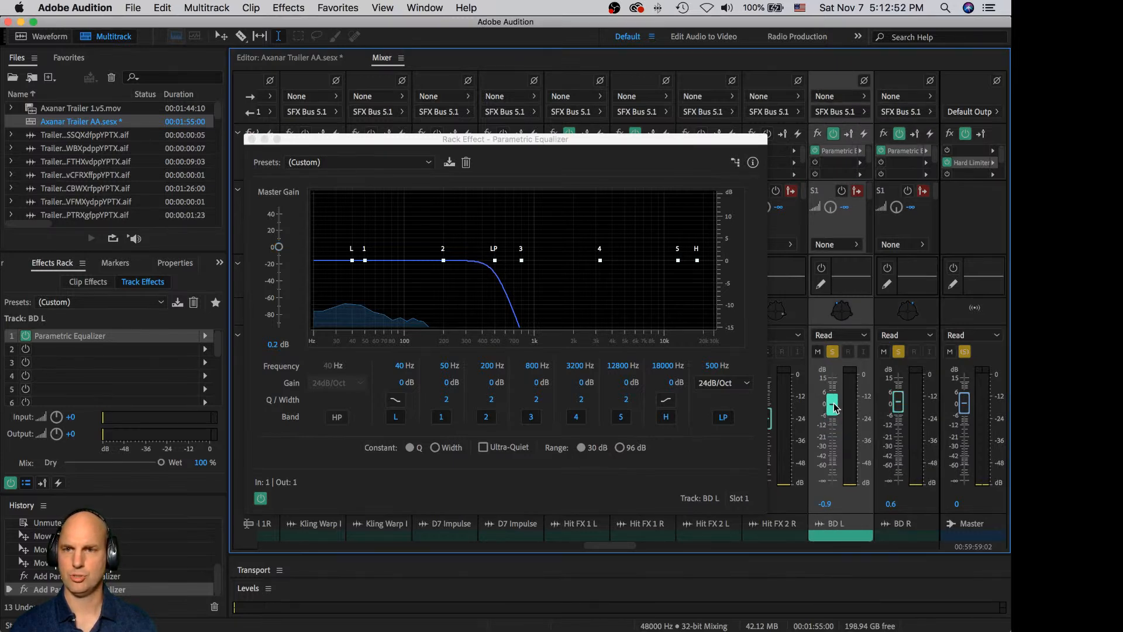
pyautogui.moveTo(905, 408); pyautogui.dragTo(905, 410)
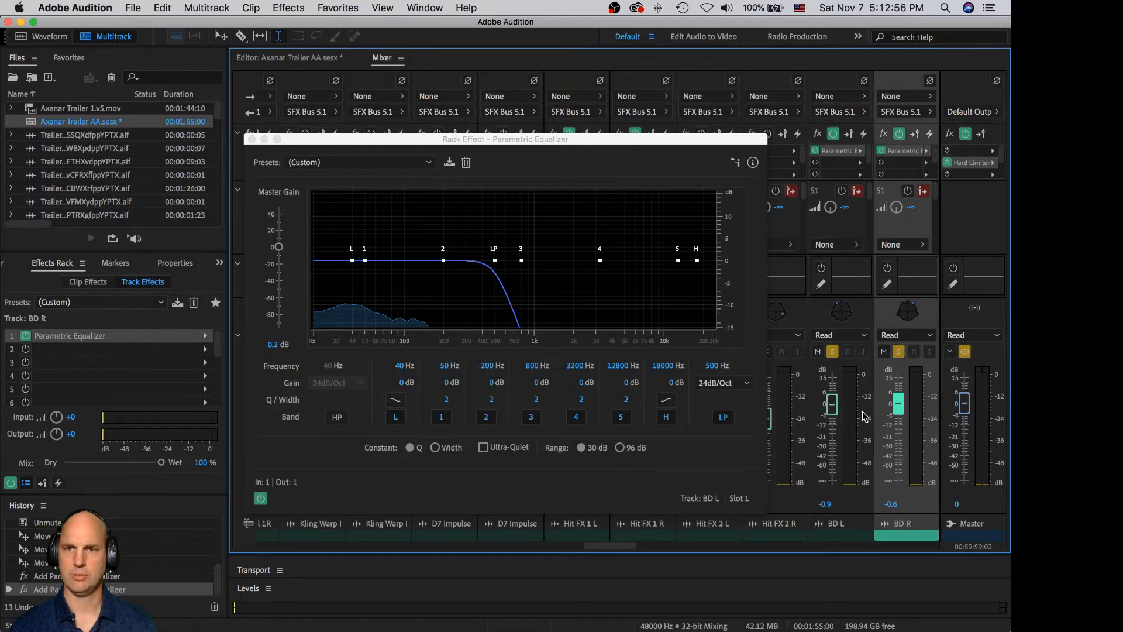
pyautogui.press('space')
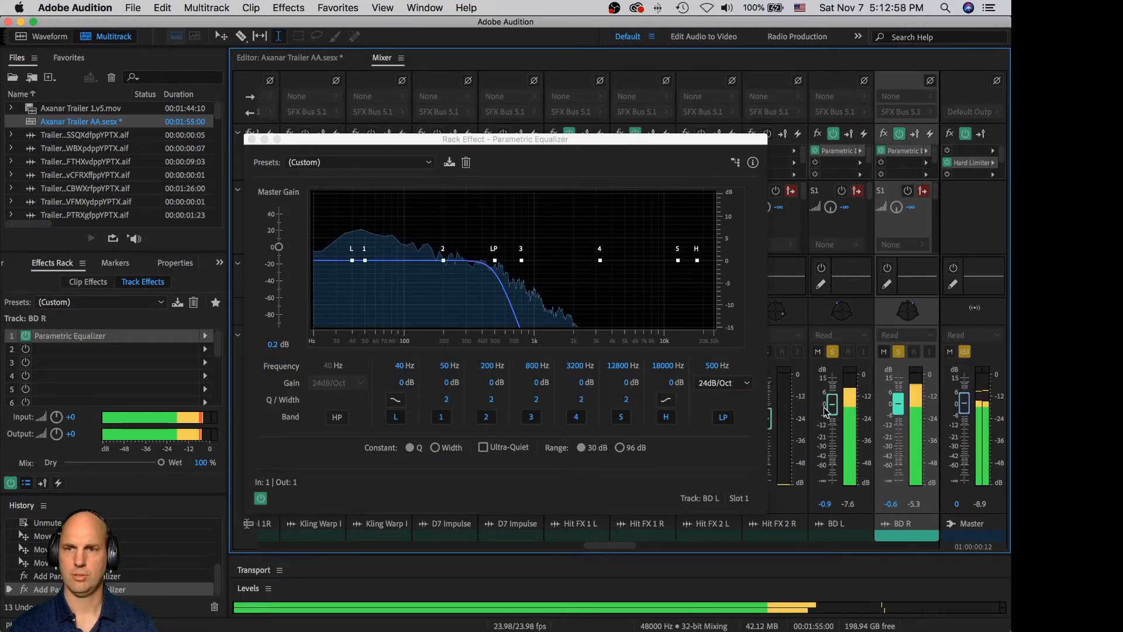
pyautogui.press('space')
pyautogui.click(252, 139)
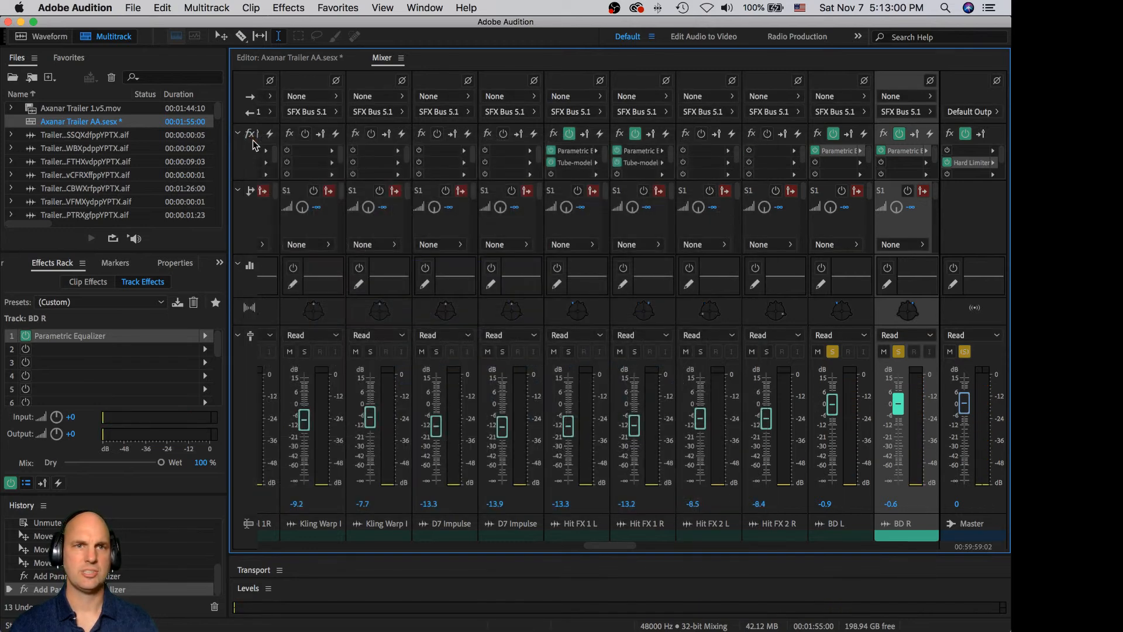
# - Take BD L and BD R out of solo in the multitrack session
pyautogui.click(291, 58)
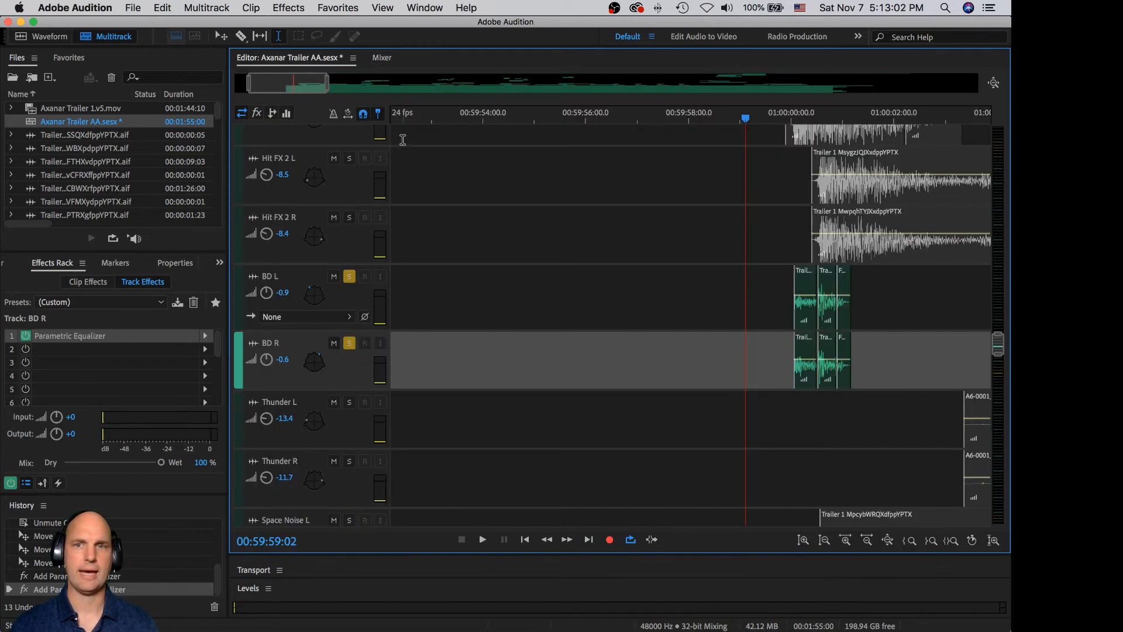
pyautogui.scroll(-10, 698, 316)
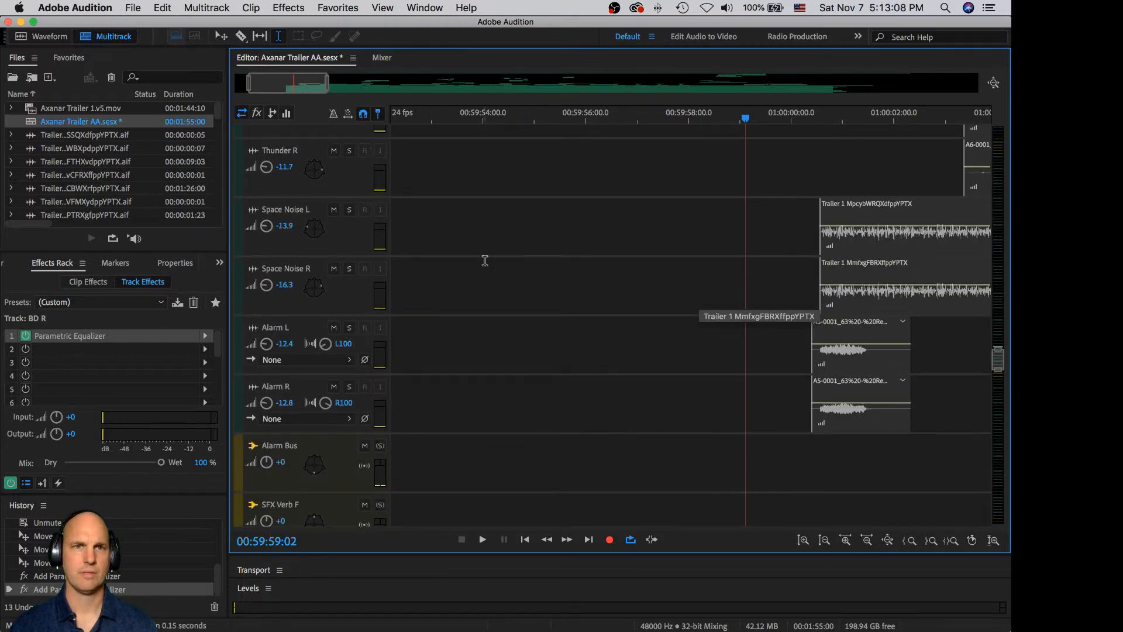
pyautogui.scroll(5, 940, 293)
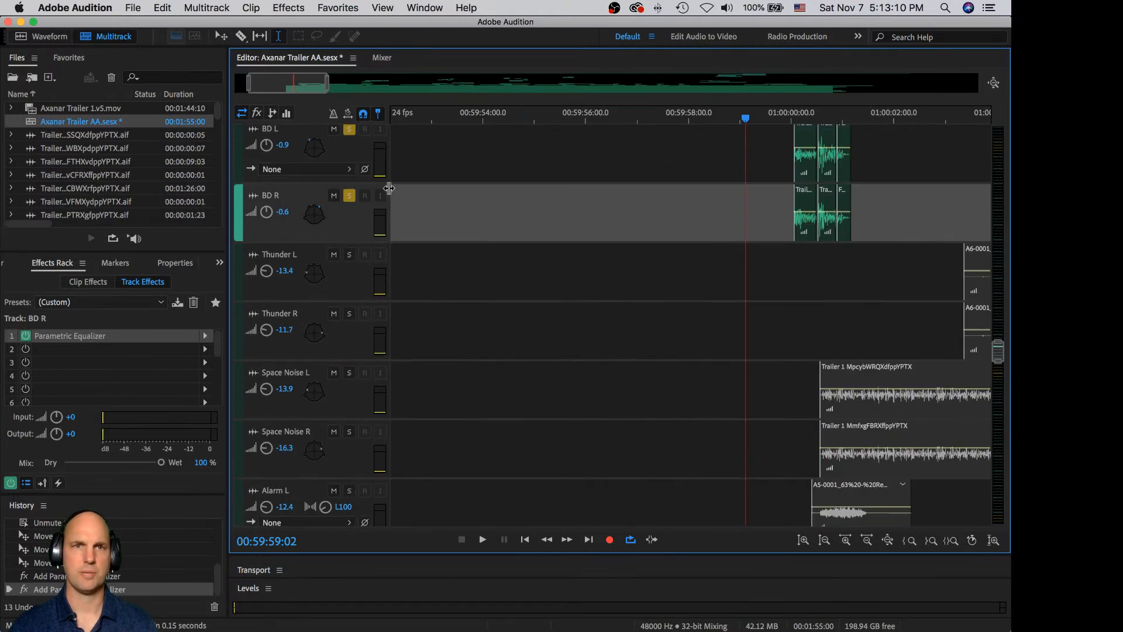
pyautogui.click(350, 129)
pyautogui.click(350, 195)
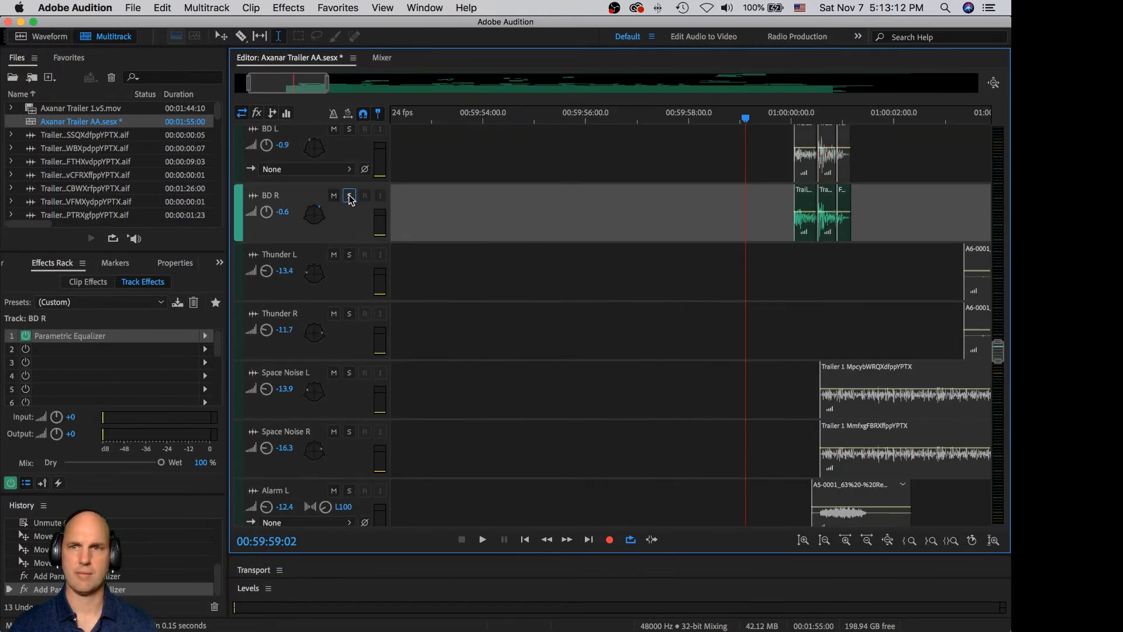
# - Solo Space Noise L and Space Noise R and play both tracks
pyautogui.click(349, 372)
pyautogui.click(349, 432)
pyautogui.press('space')
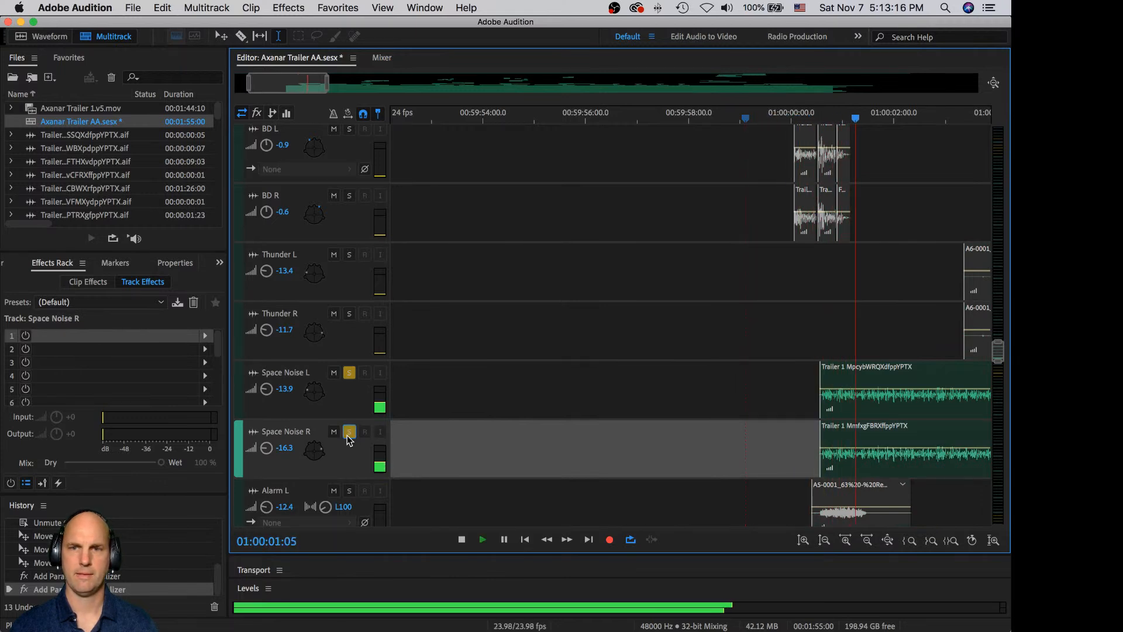
# - Check the surround panner settings of Space Noise L and Space Noise R, and take both tracks out of solo
pyautogui.click(314, 393)
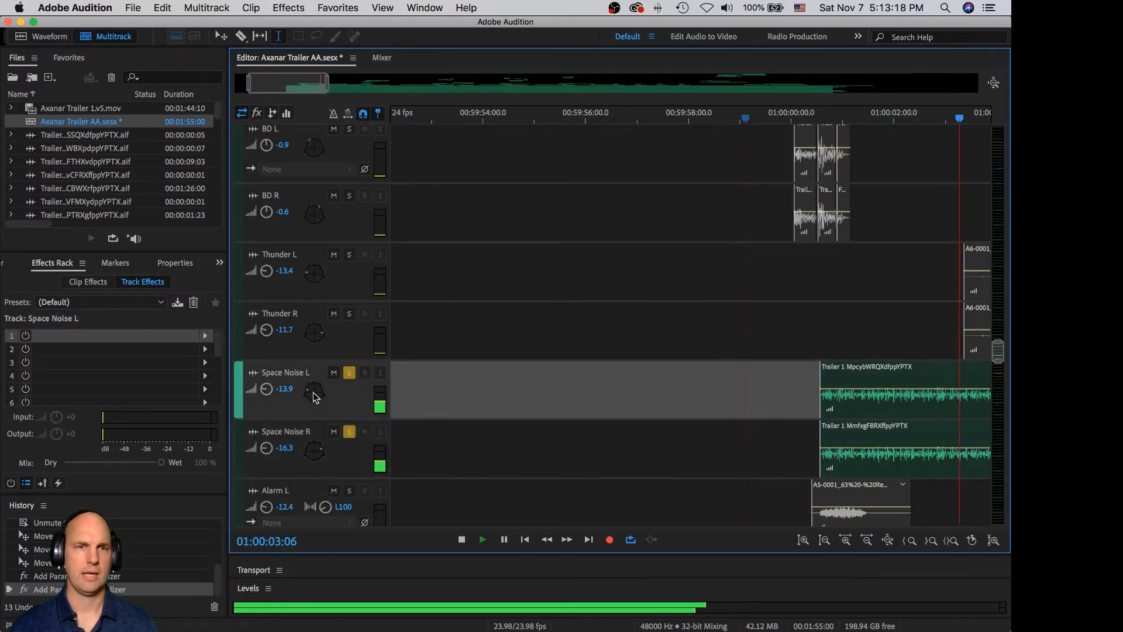
pyautogui.doubleClick(313, 392)
pyautogui.press('space')
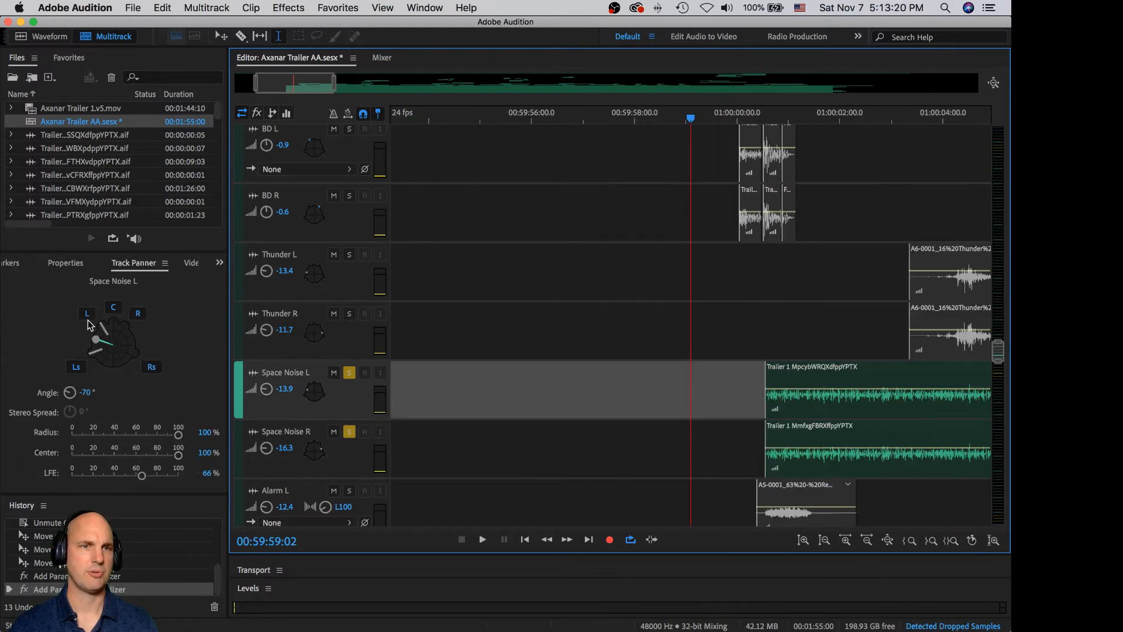
pyautogui.click(314, 454)
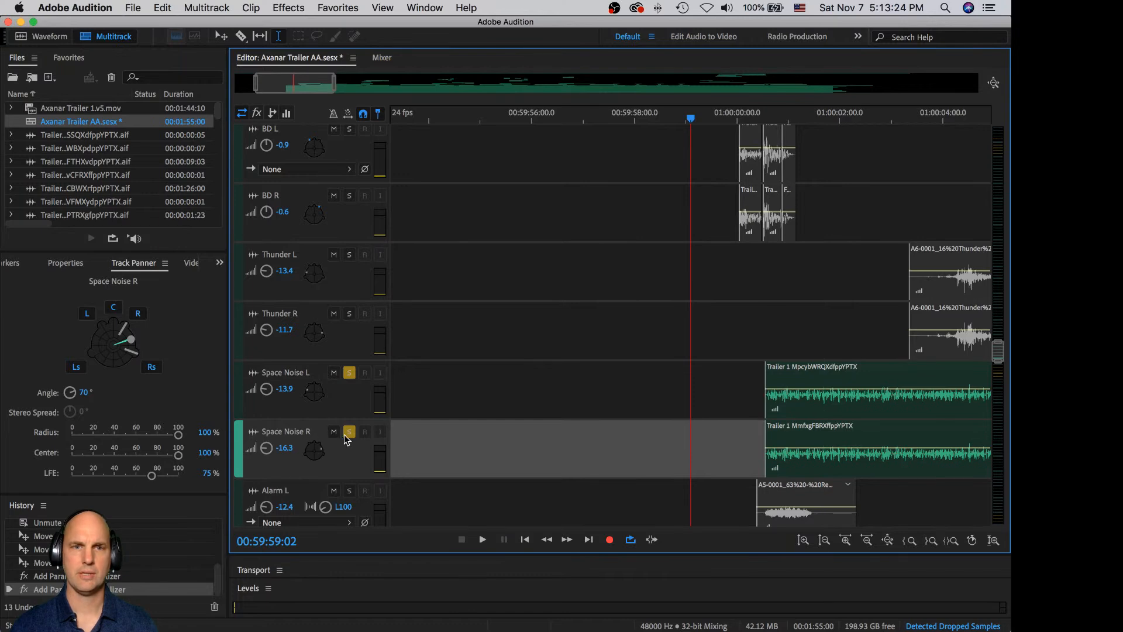
pyautogui.click(350, 432)
# - Look through the sound effects tracks and play the full mix from 00:59:59:02
pyautogui.scroll(10, 672, 361)
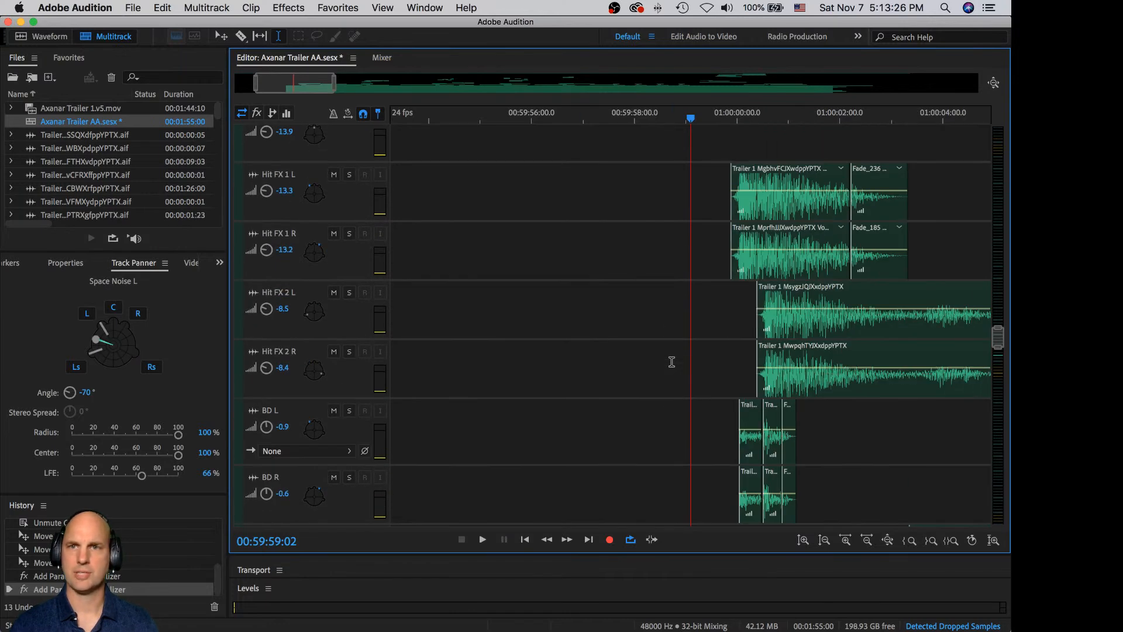
pyautogui.scroll(-10, 673, 357)
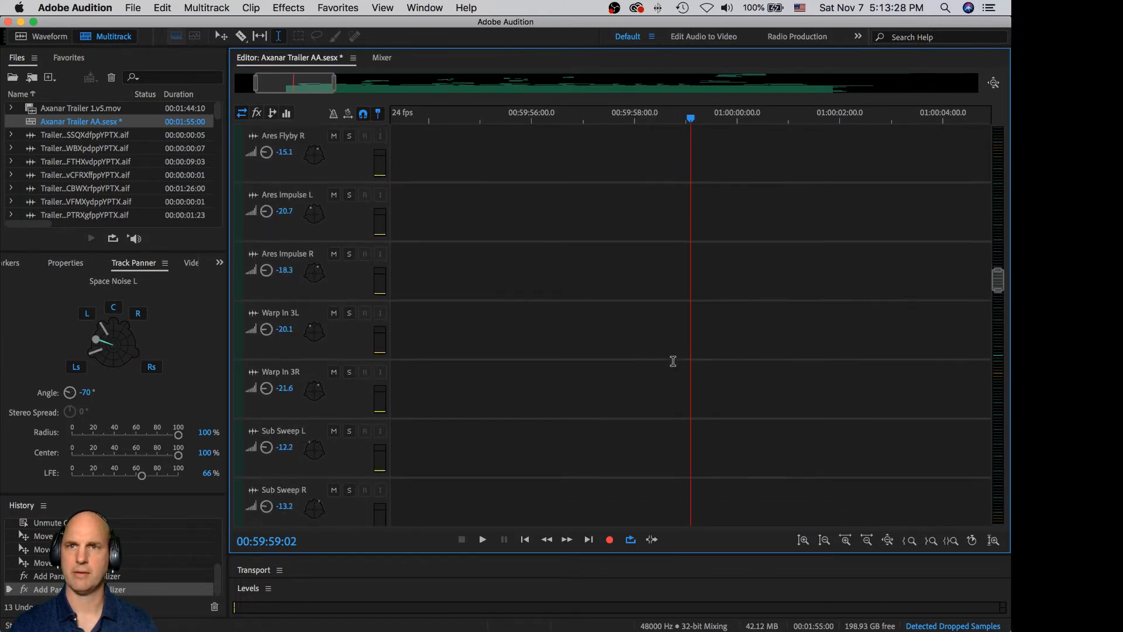
pyautogui.scroll(3, 688, 337)
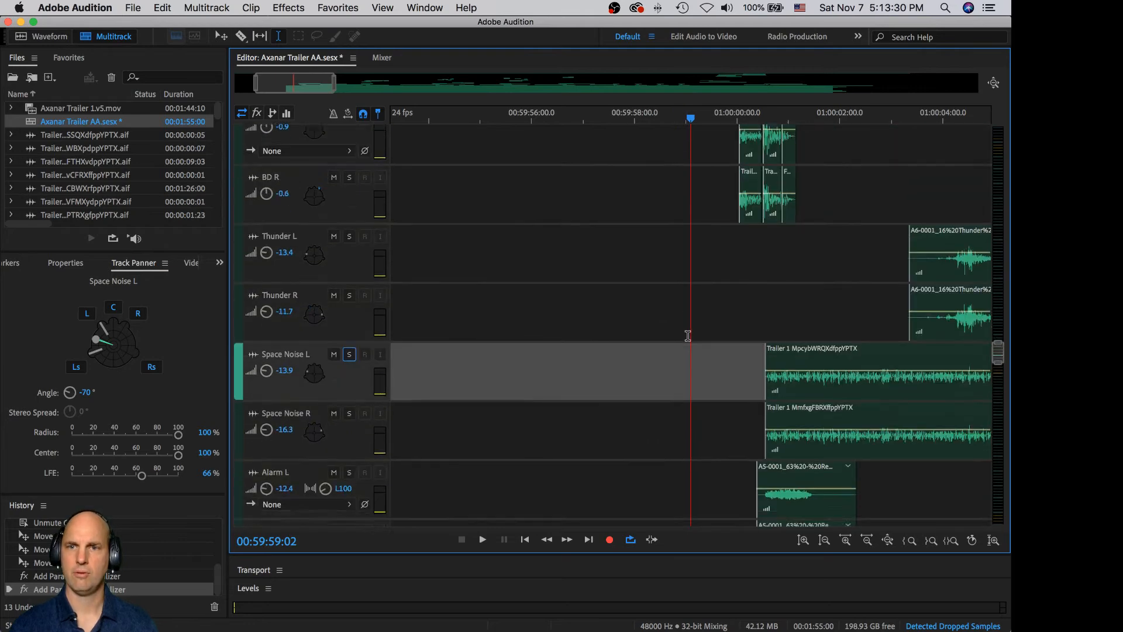
pyautogui.scroll(-10, 688, 336)
pyautogui.scroll(14, 688, 337)
pyautogui.press('space')
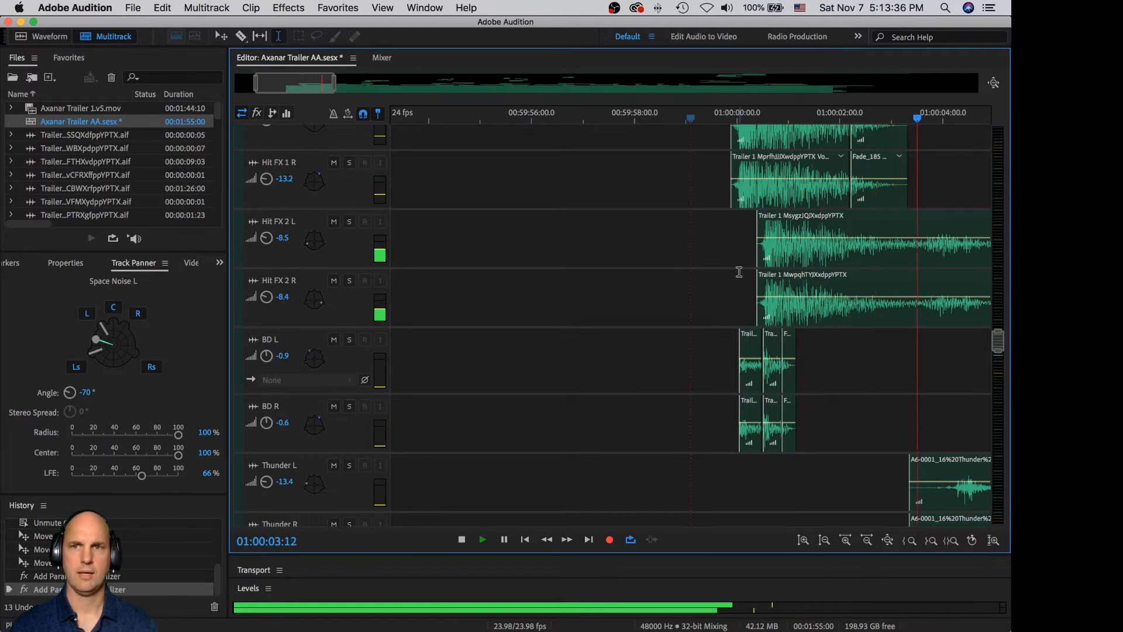
pyautogui.press('space')
# - Play Hit FX 2 L and Hit FX 2 R in solo, and take both tracks out of solo
pyautogui.click(350, 223)
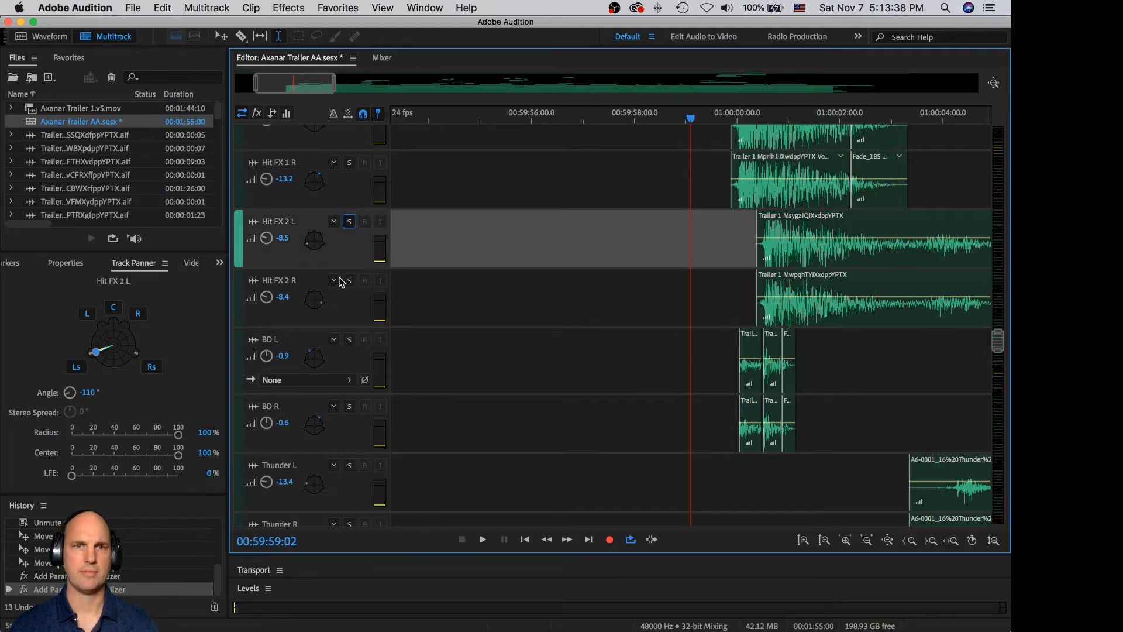
pyautogui.click(350, 282)
pyautogui.press('space')
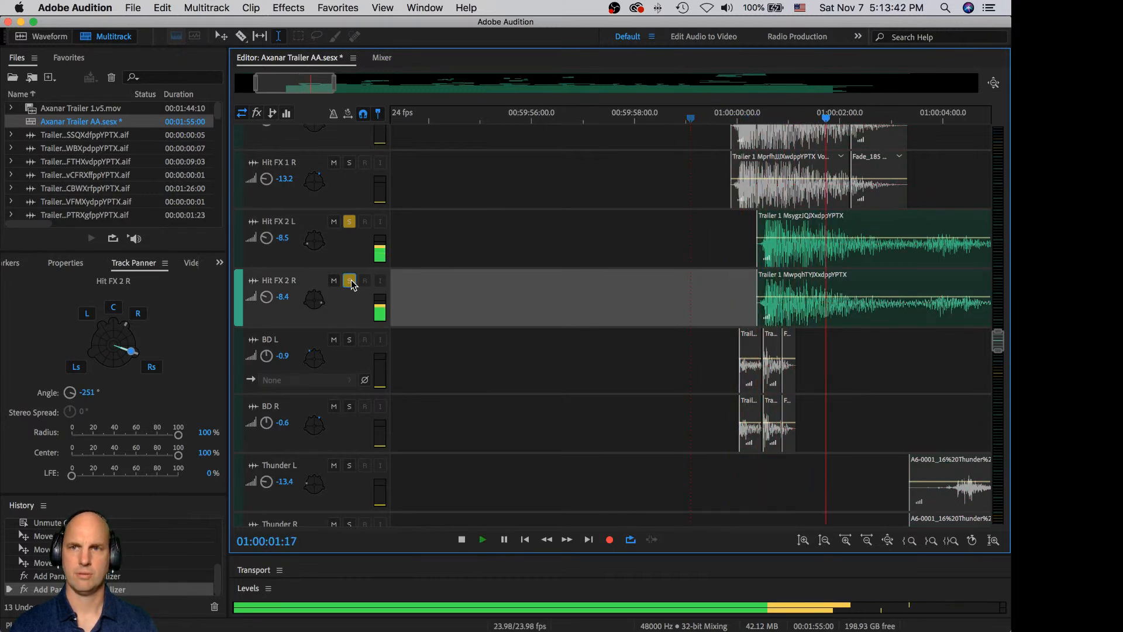
pyautogui.press('space')
pyautogui.click(350, 282)
pyautogui.click(350, 223)
# - Play the full mix from the hit effects through to the end of the first thunder passage
pyautogui.press('space')
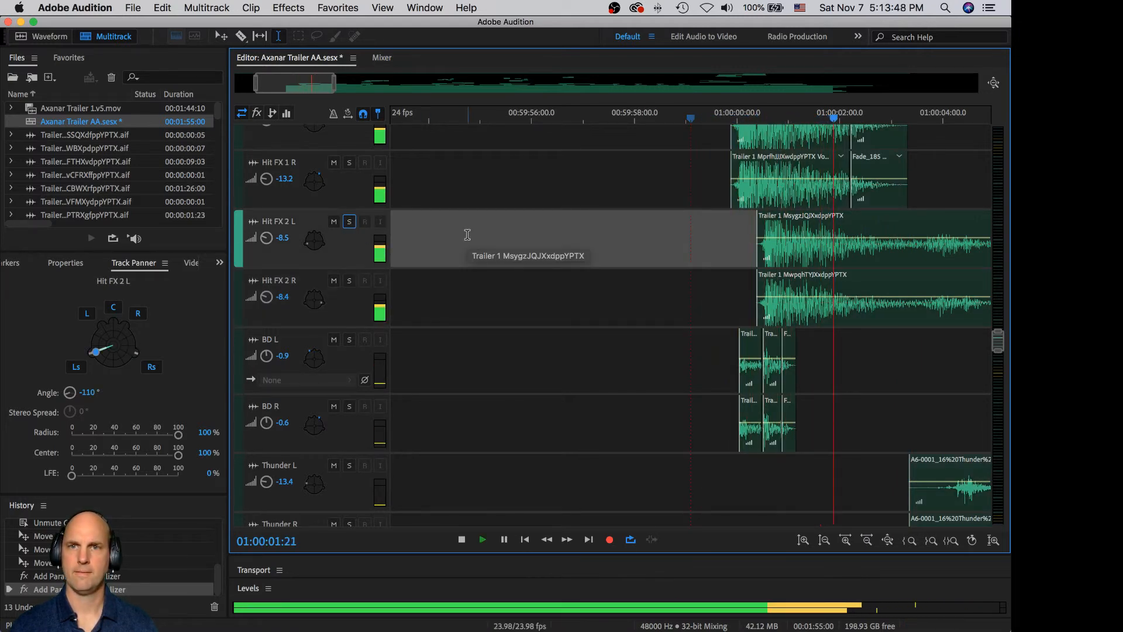
pyautogui.scroll(3, 521, 244)
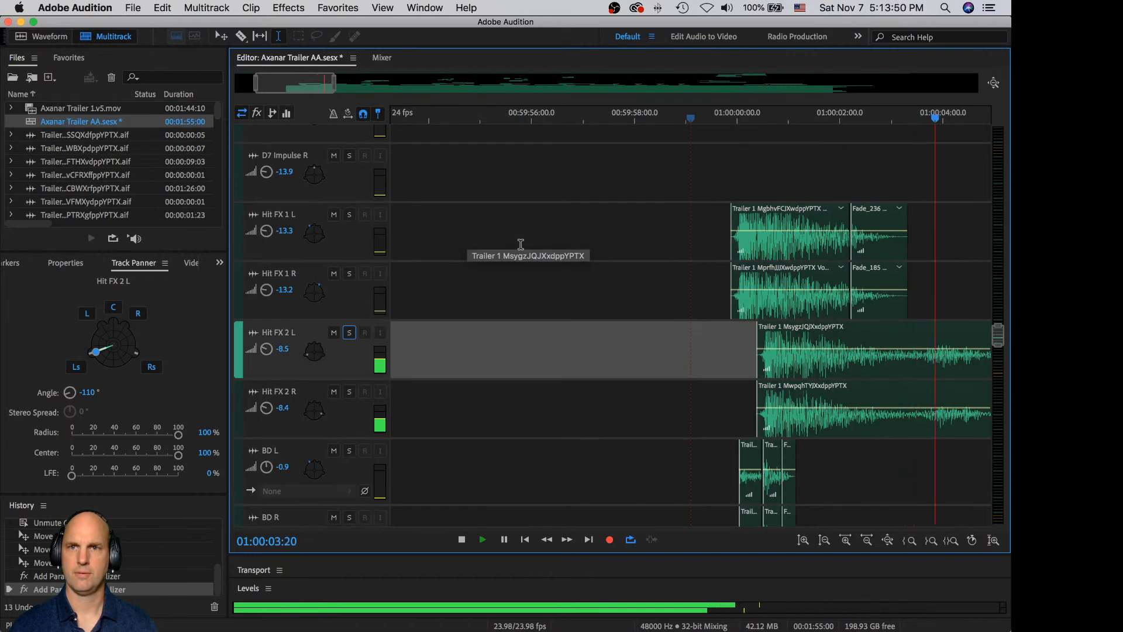
pyautogui.scroll(-5, 521, 244)
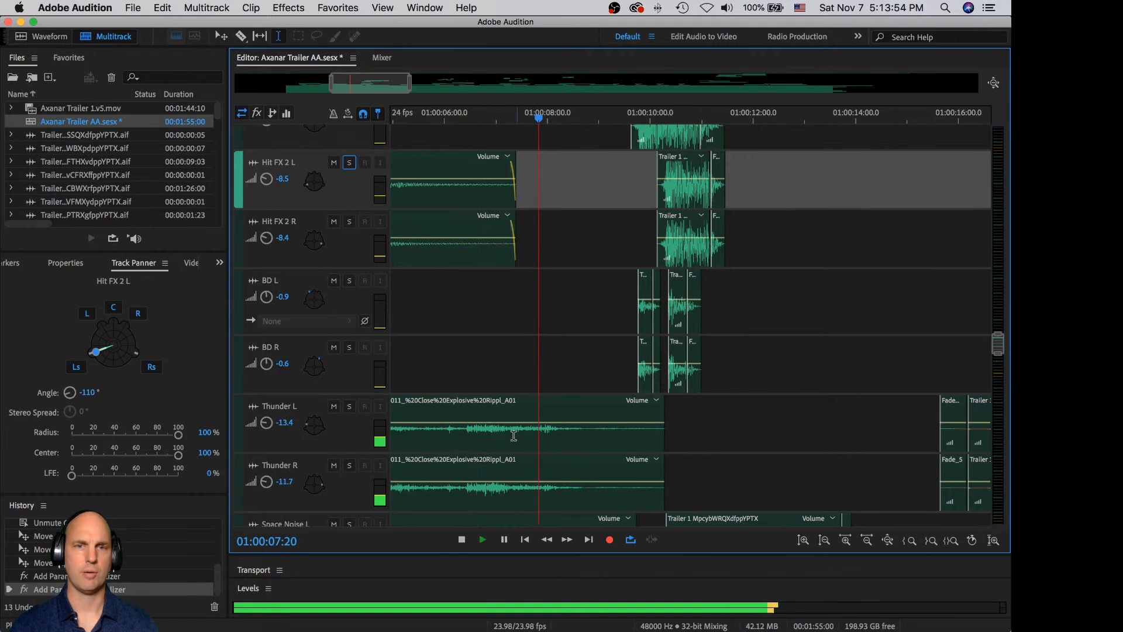
pyautogui.press('space')
# - Raise Thunder L's LFE level to 64% in its surround panner and check Thunder R's settings
pyautogui.click(315, 432)
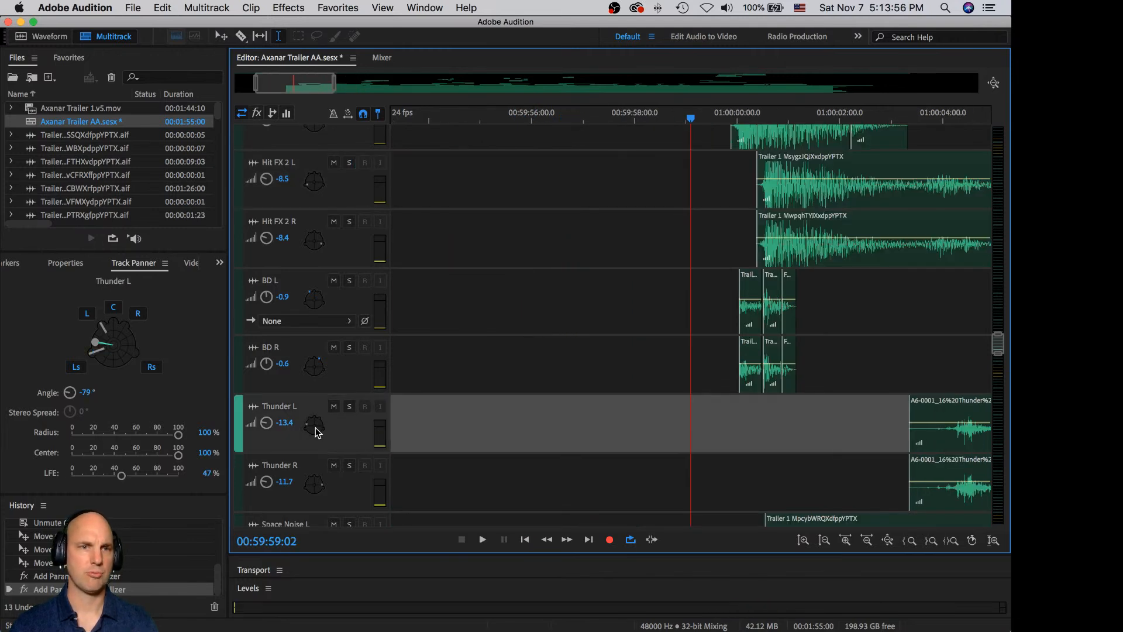
pyautogui.moveTo(121, 475); pyautogui.dragTo(135, 476)
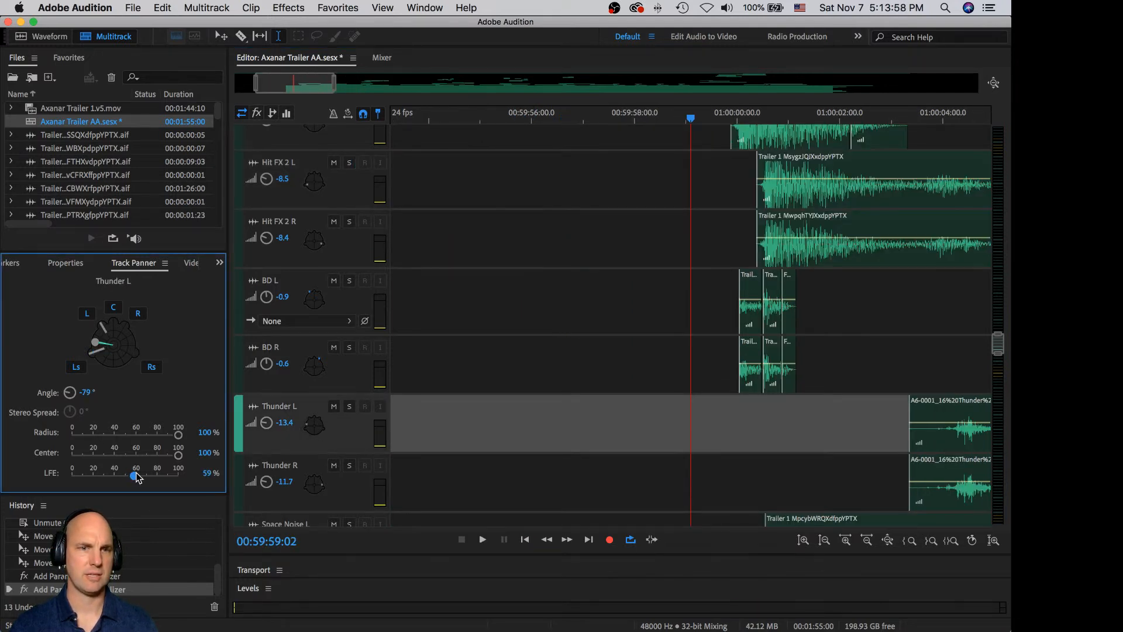
pyautogui.click(335, 487)
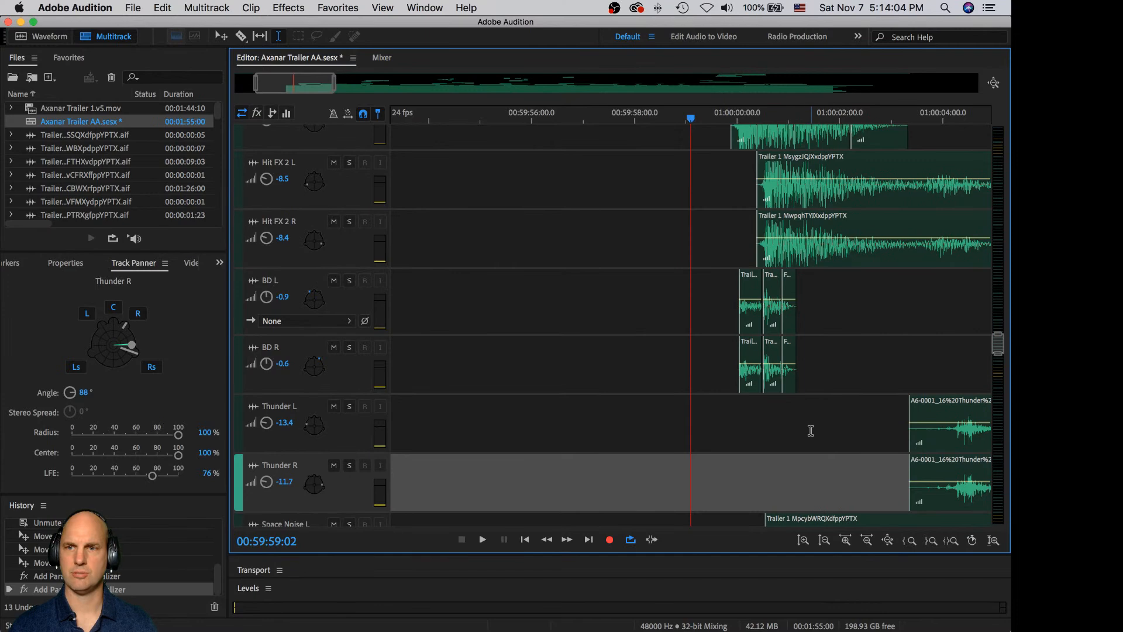
# - Compare the panner settings of the Thunder and Space Noise pairs, and raise Space Noise L's LFE level to 71%
pyautogui.scroll(-1, 811, 431)
pyautogui.moveTo(291, 88); pyautogui.dragTo(319, 89)
pyautogui.scroll(-5, 590, 326)
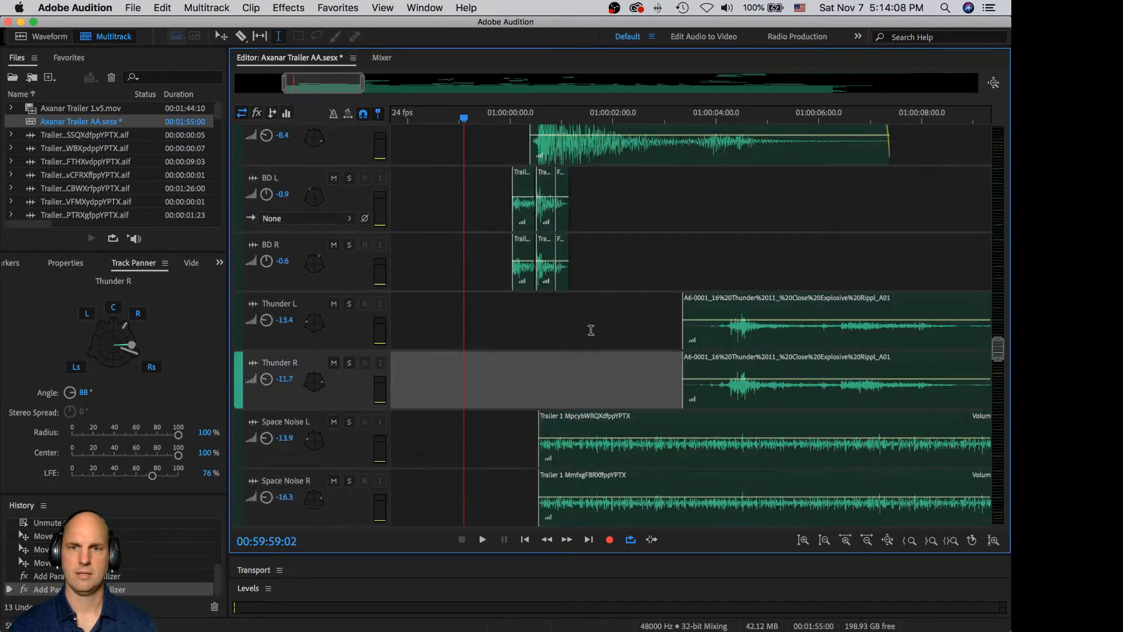
pyautogui.scroll(-1, 599, 433)
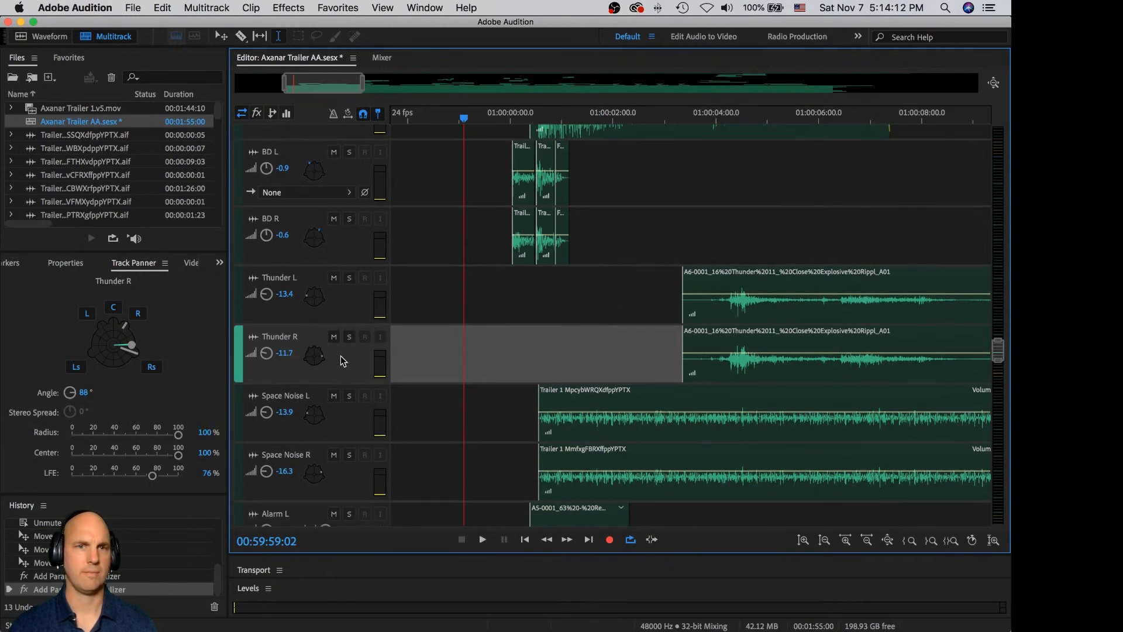
pyautogui.click(343, 317)
pyautogui.click(340, 336)
pyautogui.click(335, 418)
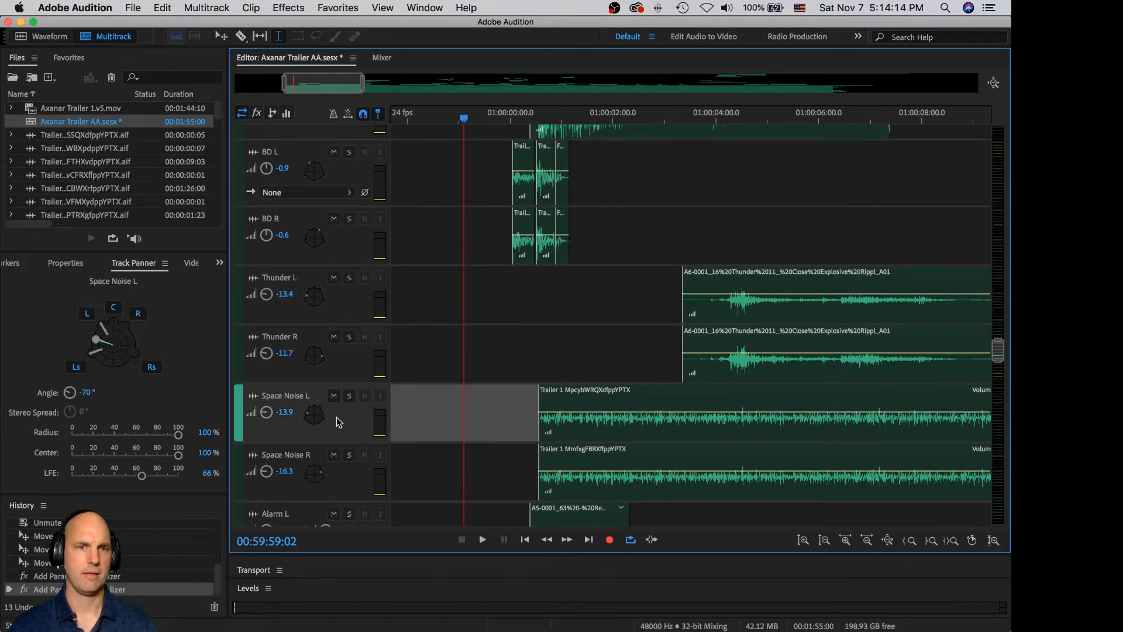
pyautogui.click(352, 479)
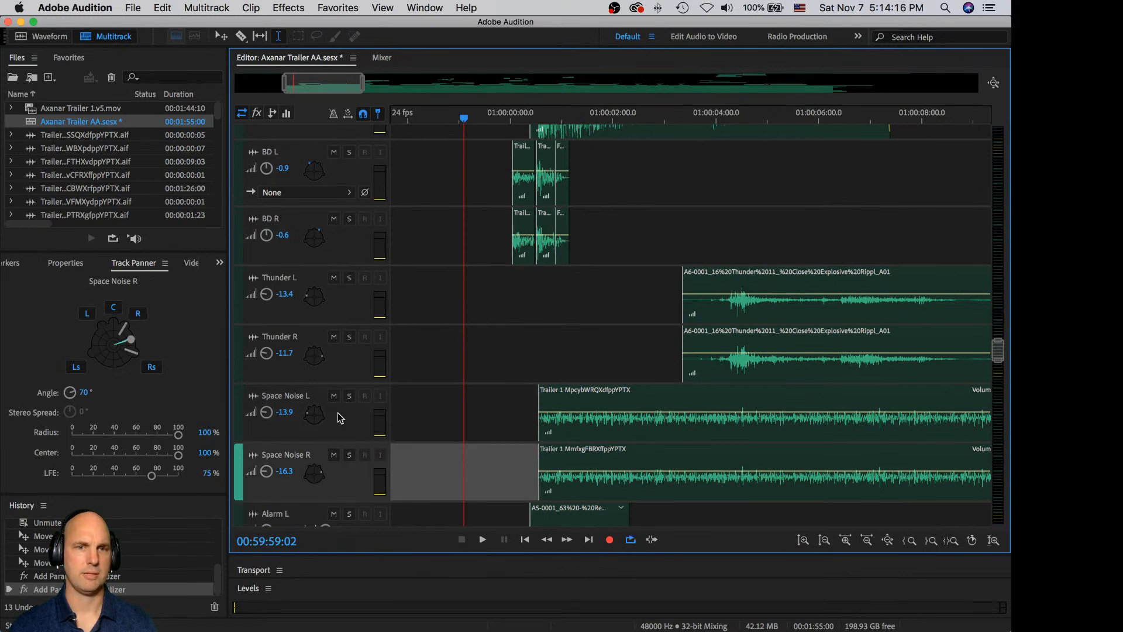
pyautogui.click(338, 416)
pyautogui.click(142, 475)
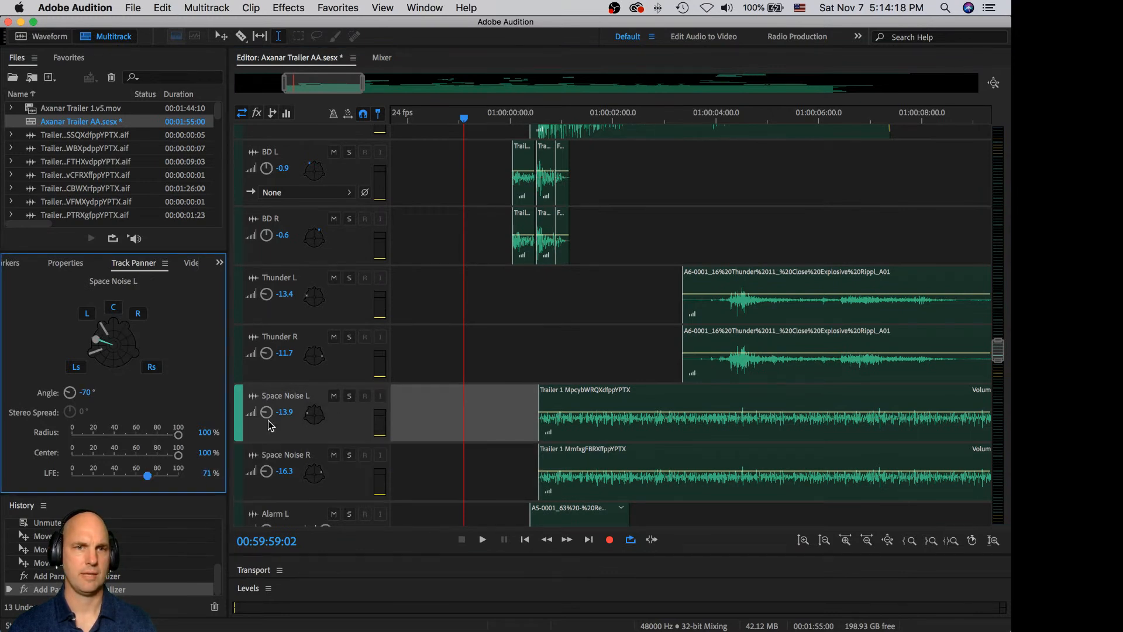
# - Compare Thunder R's panning with Thunder L's, and set Thunder L's surround angle to -94°
pyautogui.click(349, 364)
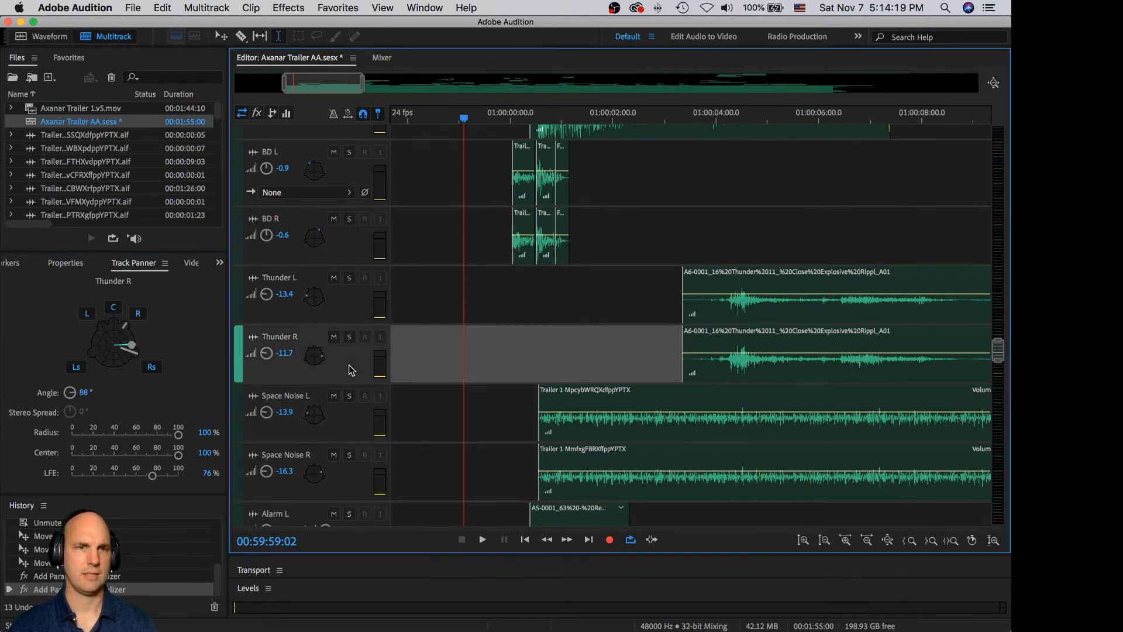
pyautogui.click(344, 308)
pyautogui.moveTo(98, 347); pyautogui.dragTo(92, 353)
# - Play Thunder L and Thunder R in solo, and take both tracks out of solo
pyautogui.press('space')
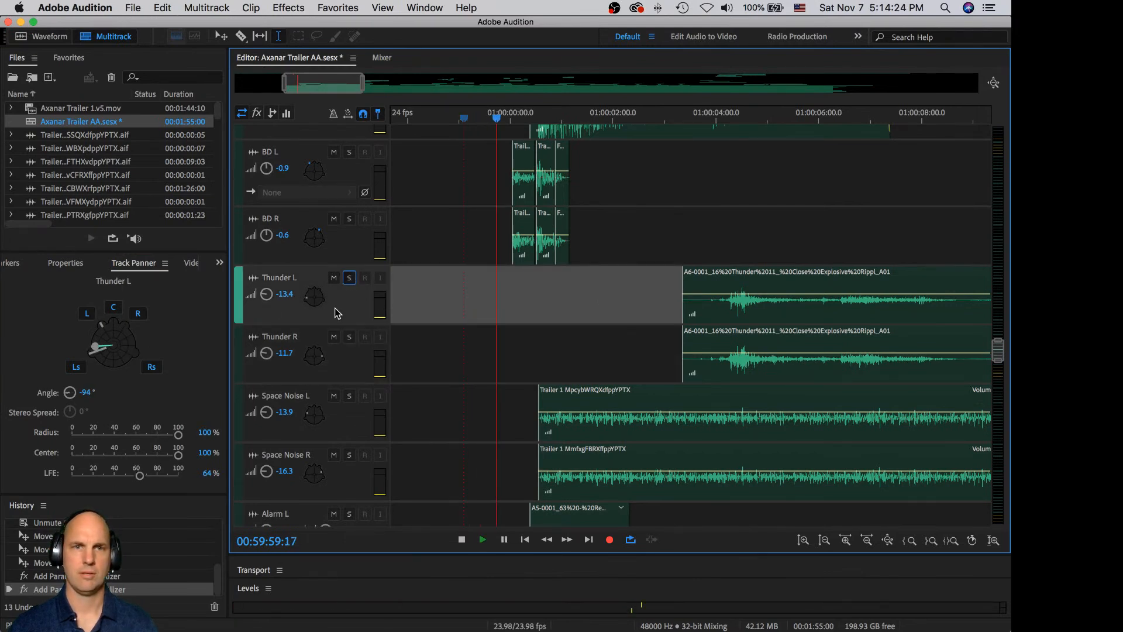
pyautogui.click(350, 337)
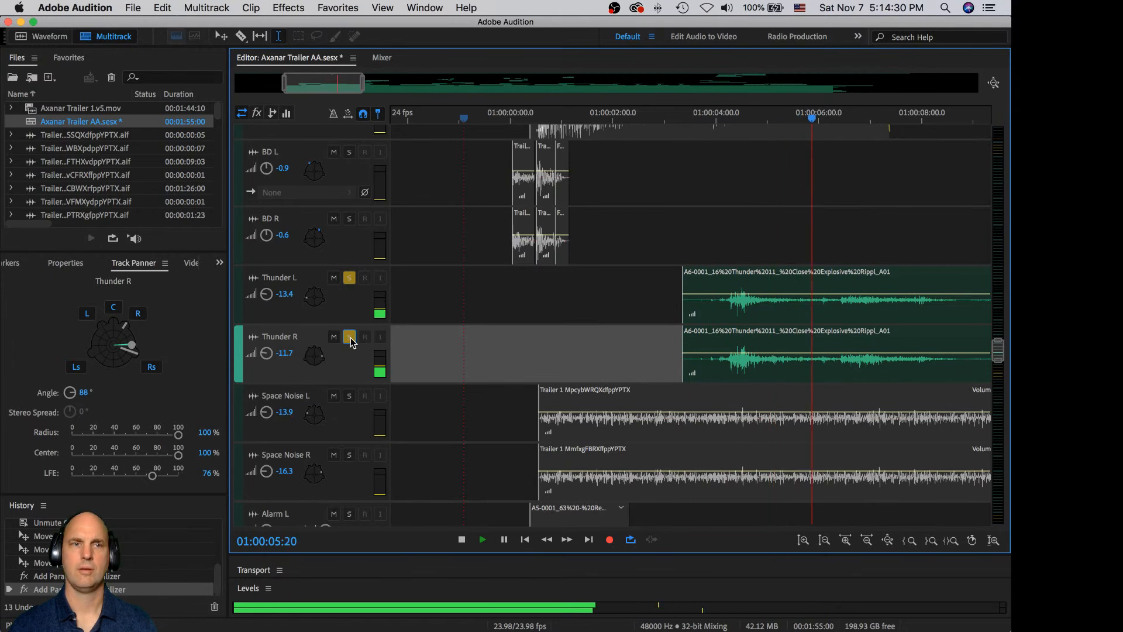
pyautogui.press('space')
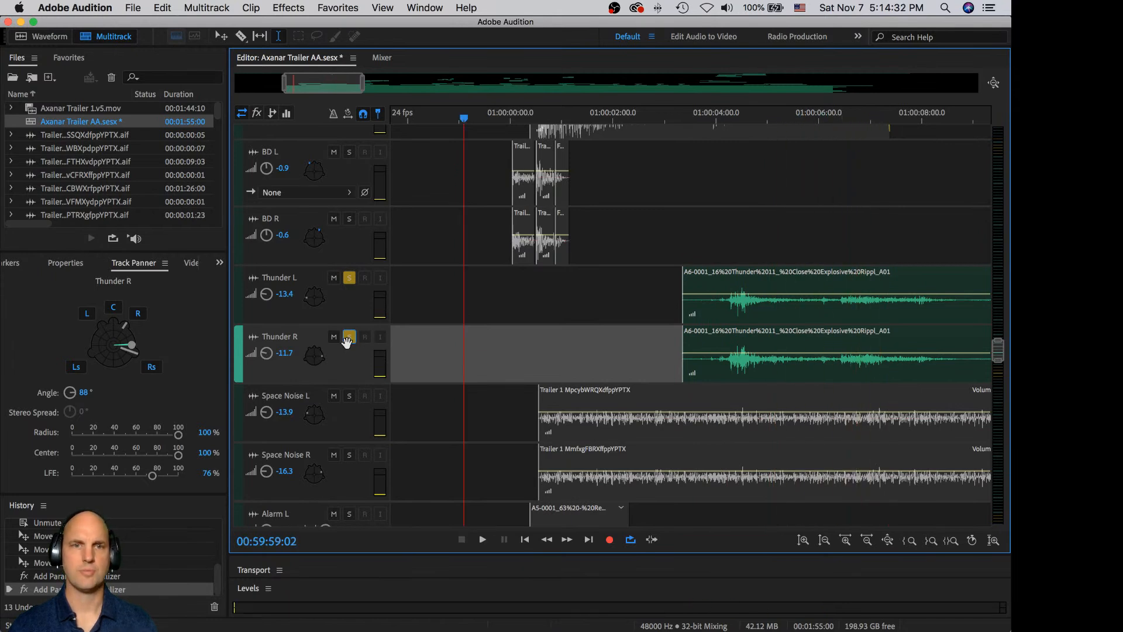
pyautogui.click(349, 278)
# - Play the full mix from 01:00:00:01 while looking over the thunder, space noise and alarm tracks
pyautogui.click(513, 280)
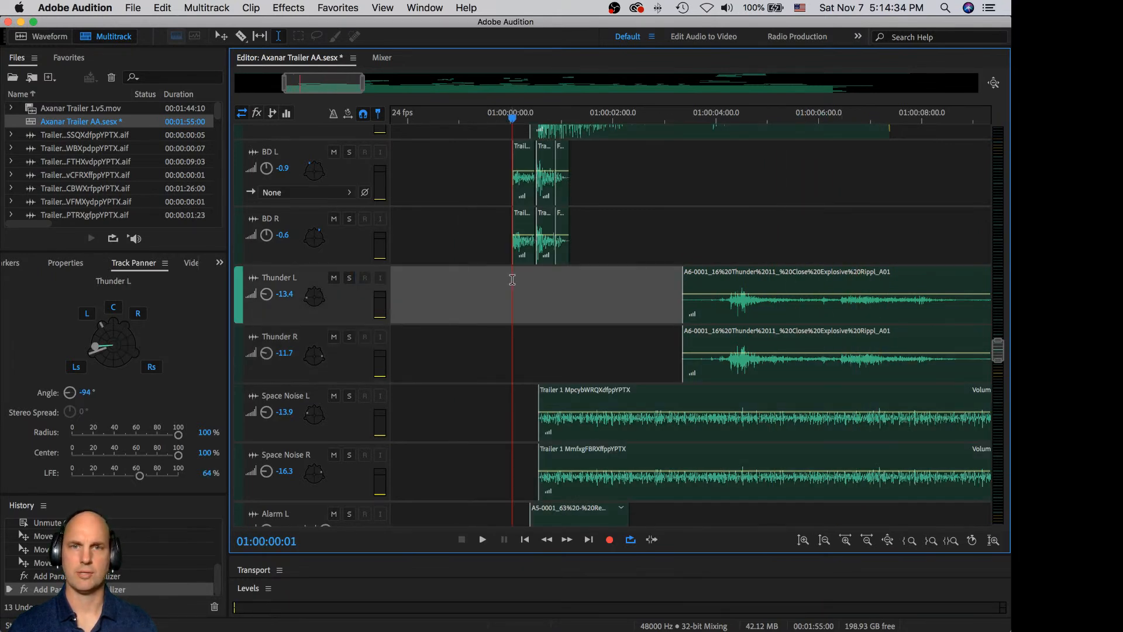
pyautogui.press('space')
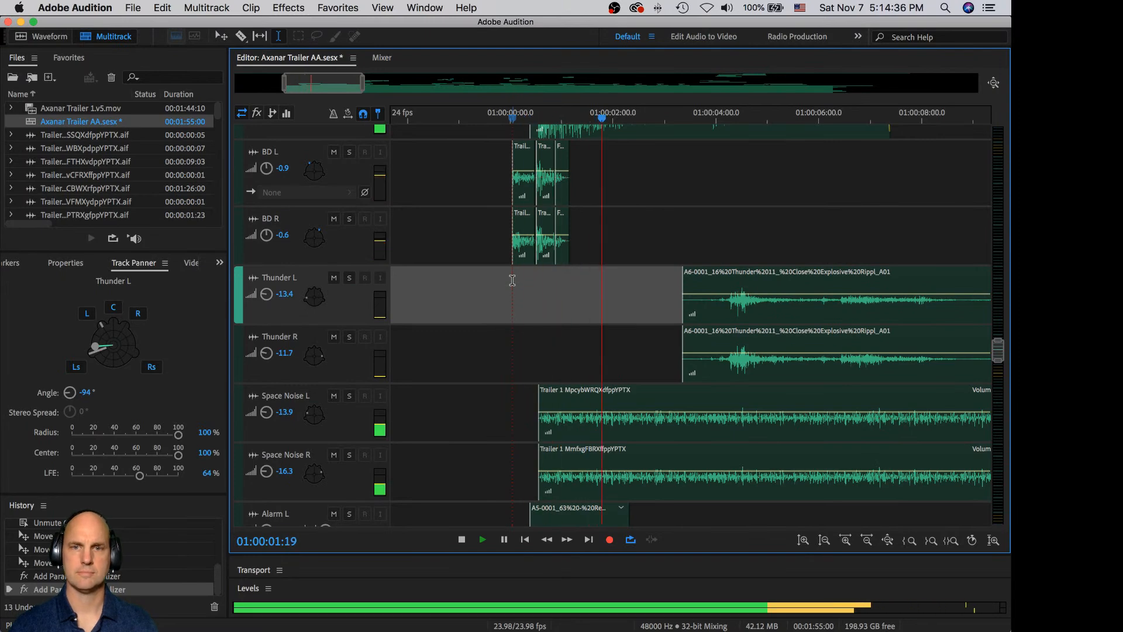
pyautogui.scroll(-4, 637, 302)
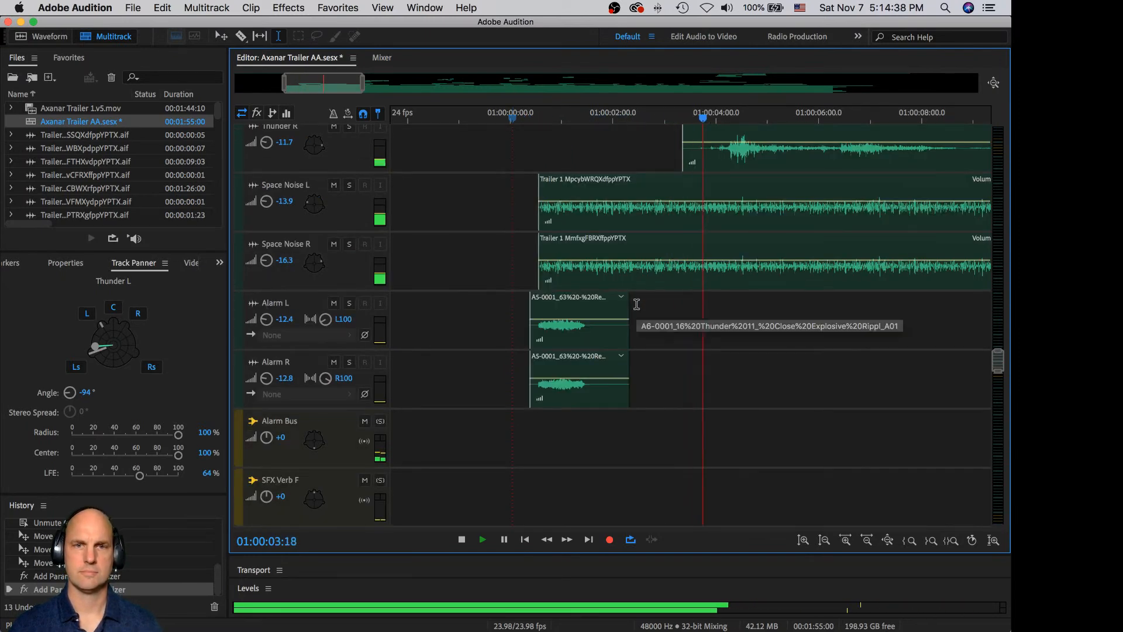
pyautogui.scroll(4, 637, 304)
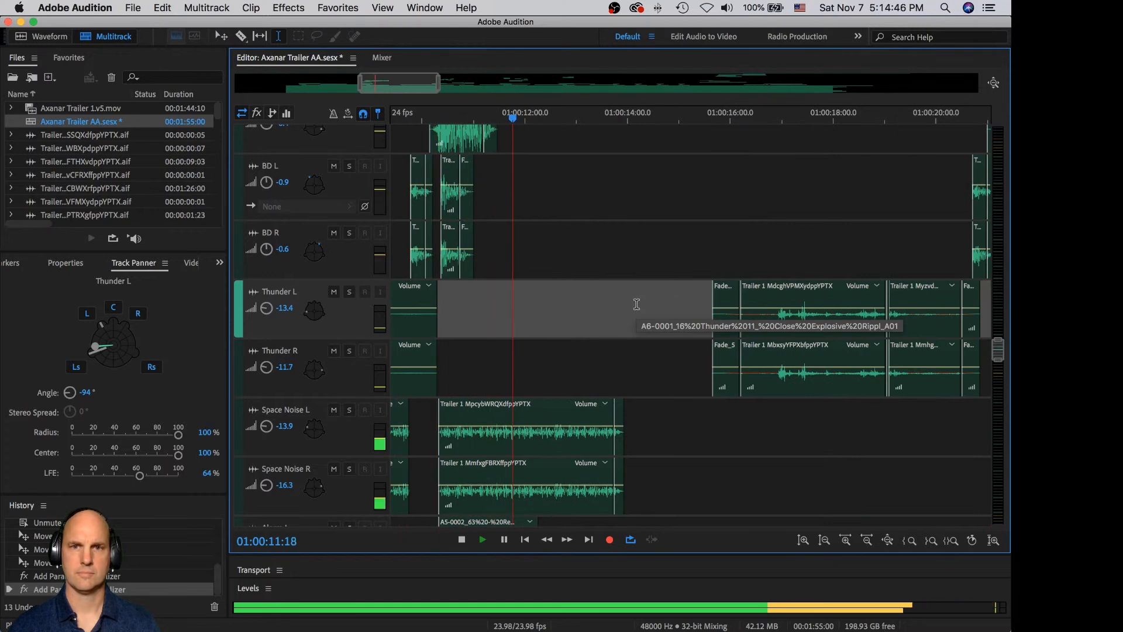
pyautogui.press('space')
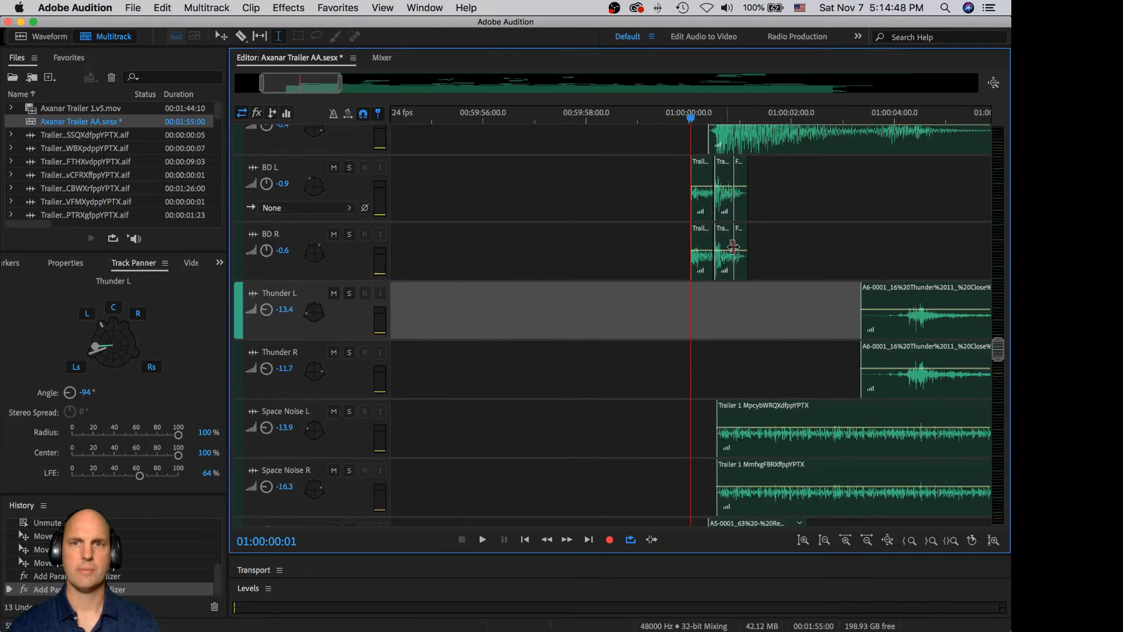
# - Solo Warp In 2L and Warp In 2R, with their clips around 01:00:10:00 in view
pyautogui.moveTo(322, 89); pyautogui.dragTo(402, 94)
pyautogui.scroll(10, 726, 245)
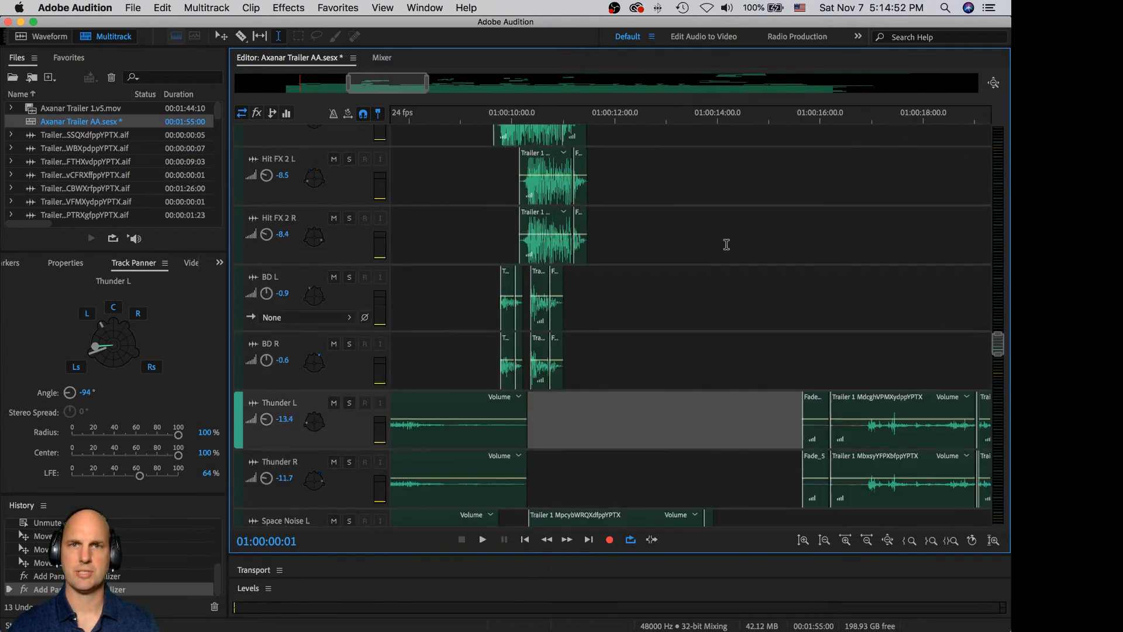
pyautogui.scroll(5, 726, 244)
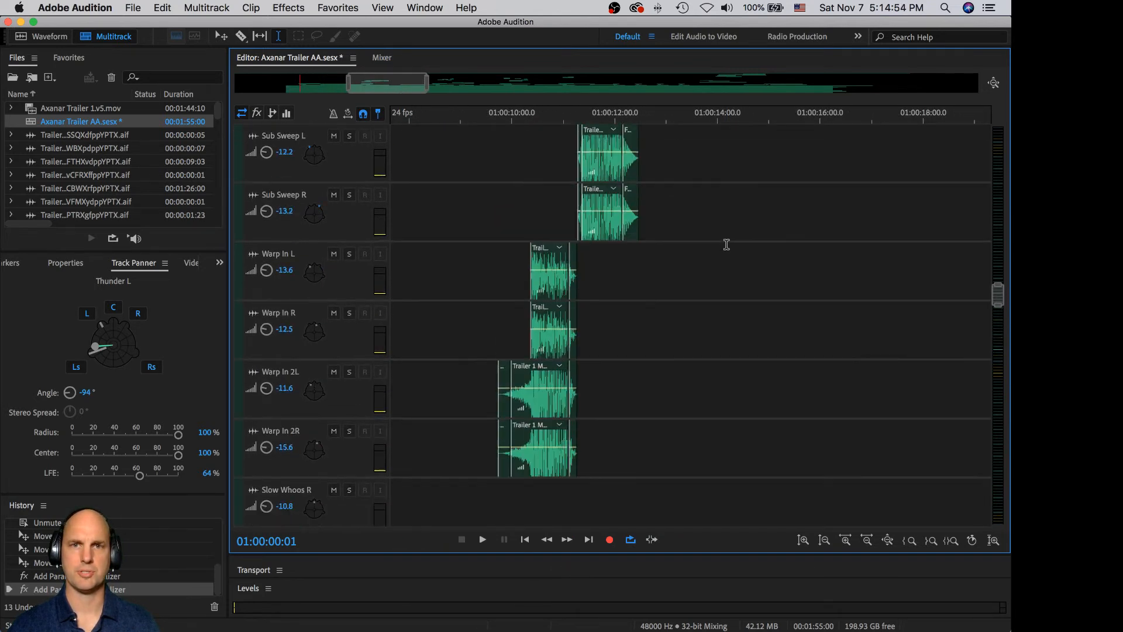
pyautogui.click(350, 372)
pyautogui.click(350, 432)
# - Switch to Chrome to check the YouTube Studio live chat for questions, and return to Adobe Audition
pyautogui.press('super+Tab')
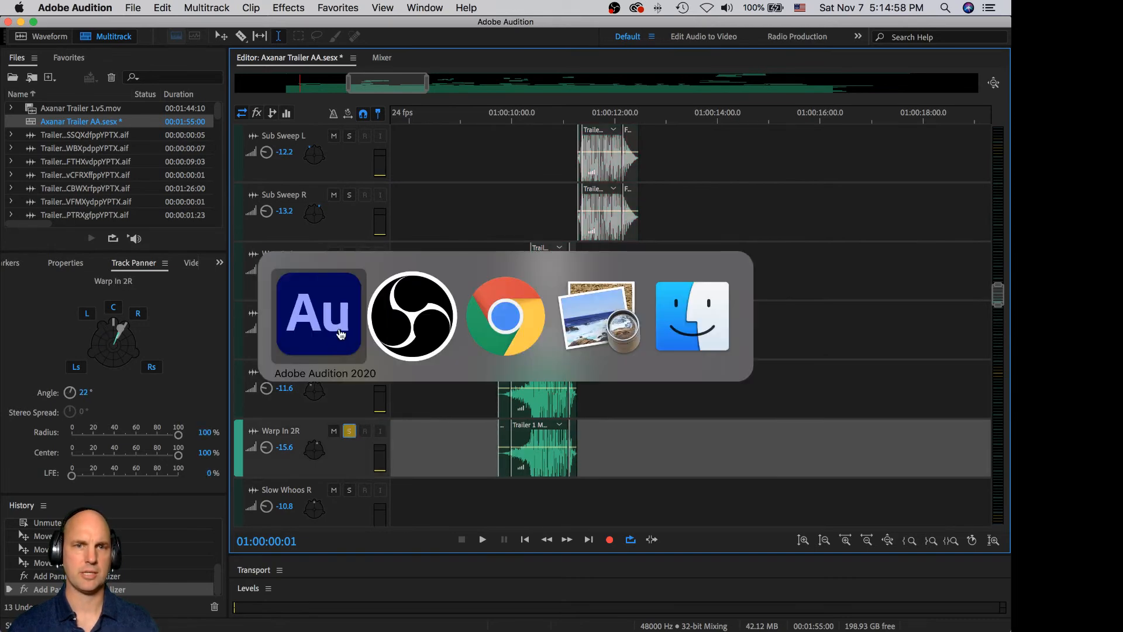
pyautogui.click(500, 325)
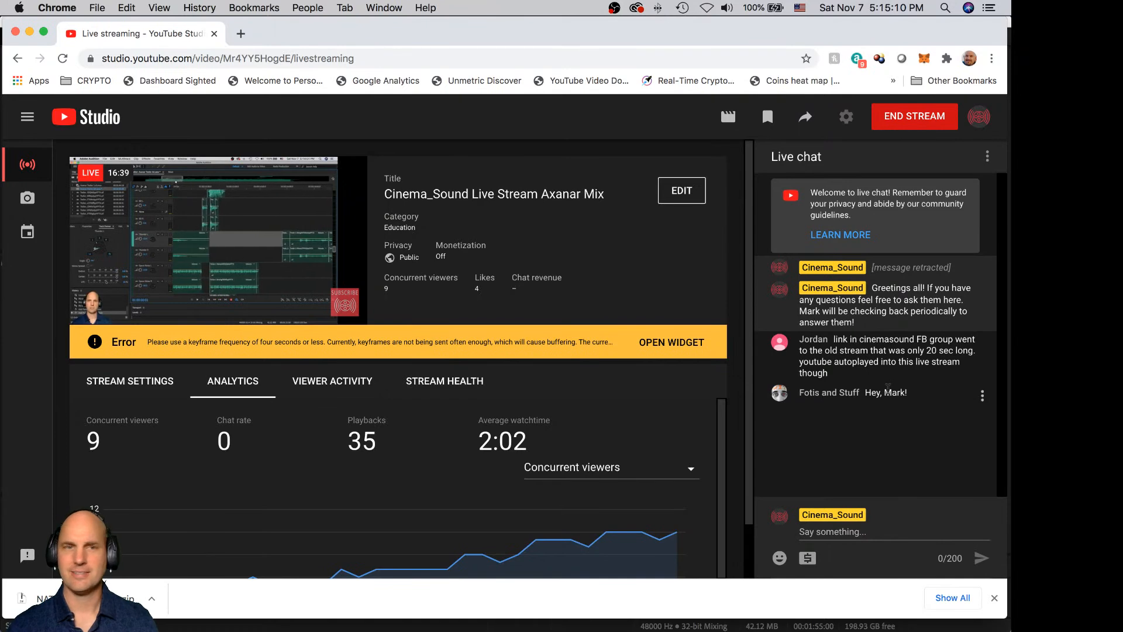
pyautogui.press('super+Tab')
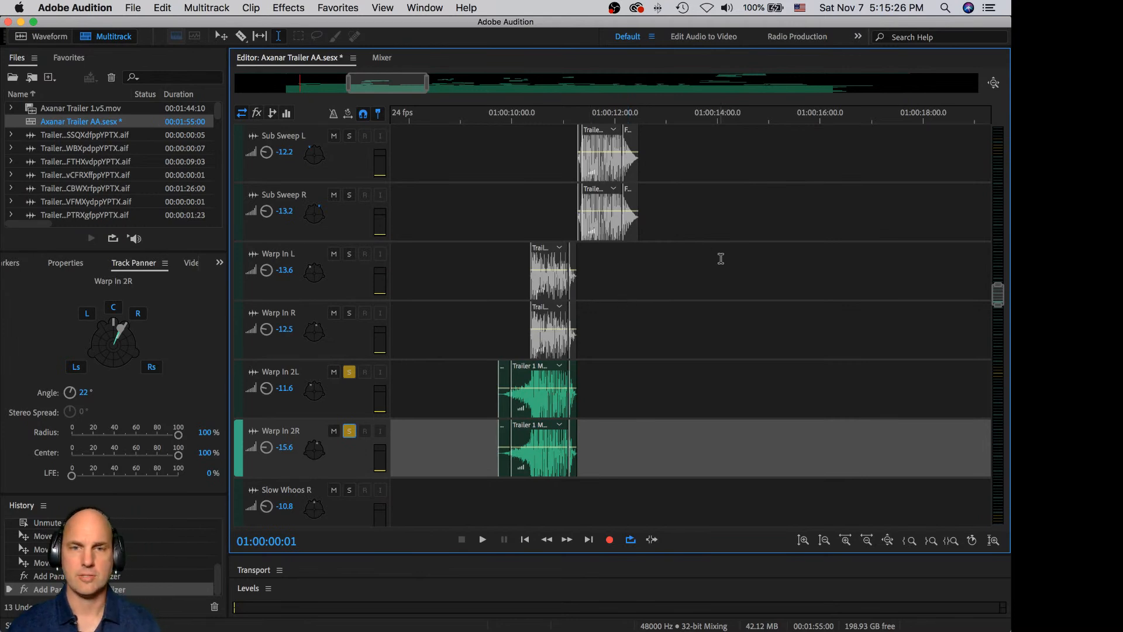
# - Play the soloed Warp In 2L and Warp In 2R tracks from 01:00:09:17, and take both tracks out of solo
pyautogui.click(497, 315)
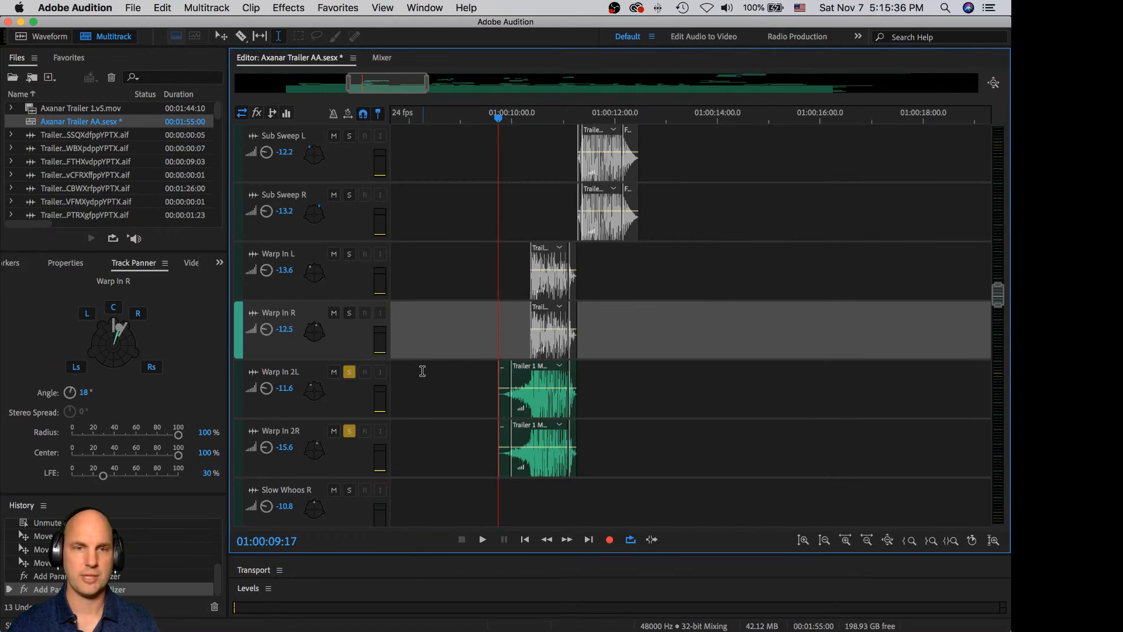
pyautogui.press('space')
pyautogui.press('space')
pyautogui.press('space')
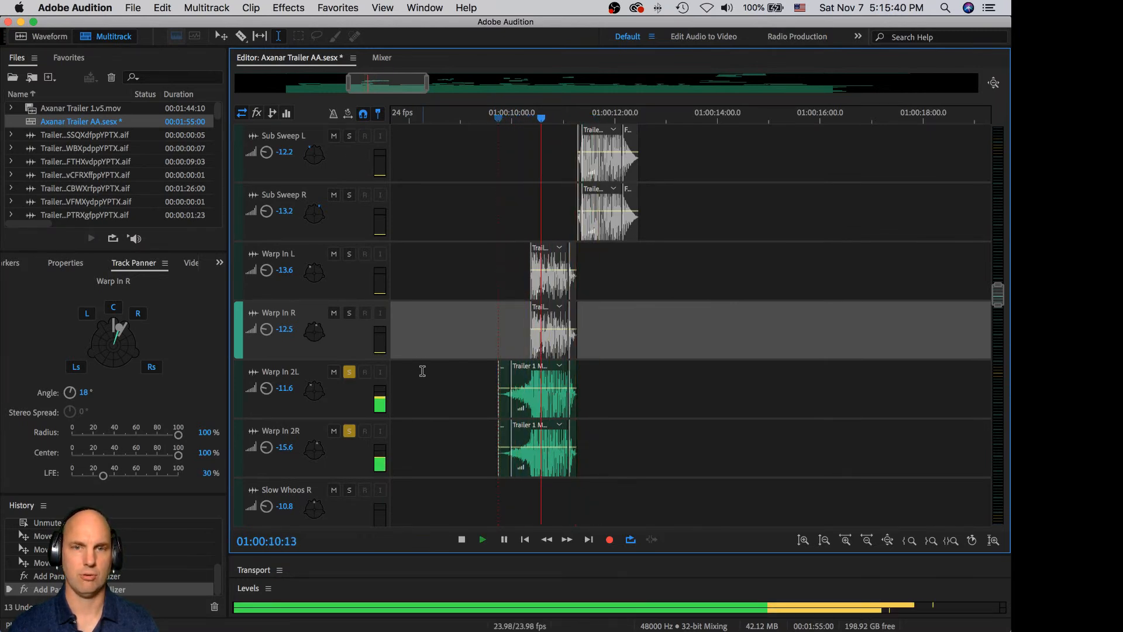
pyautogui.press('space')
pyautogui.click(350, 431)
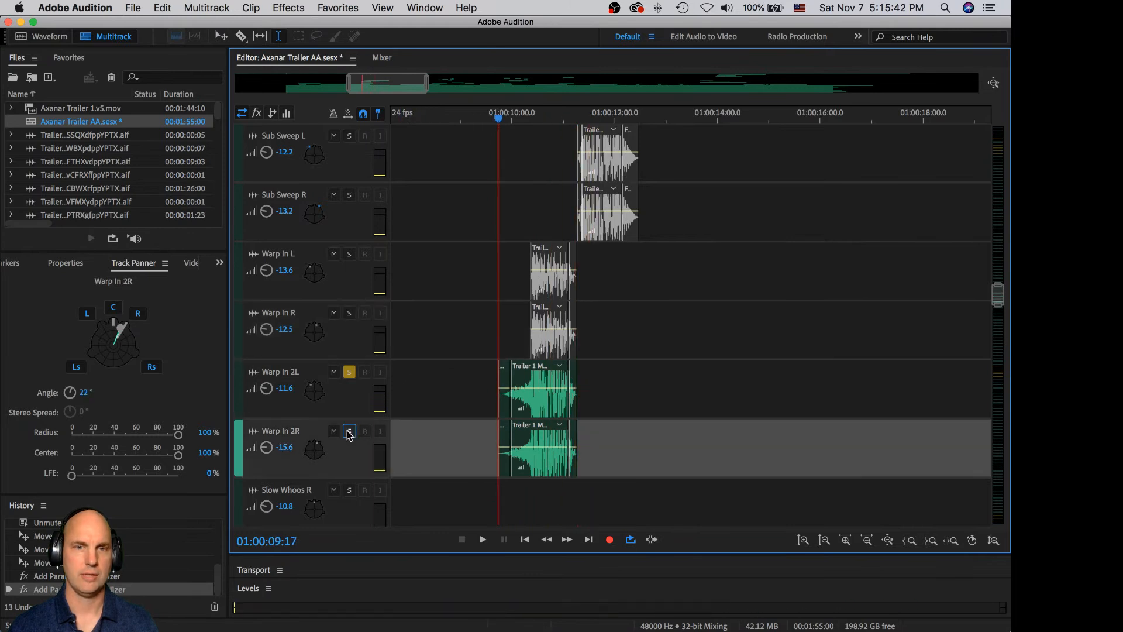
pyautogui.click(349, 372)
# - Play Warp In R and Warp In L in solo from 01:00:09:17, and take both tracks out of solo
pyautogui.click(349, 314)
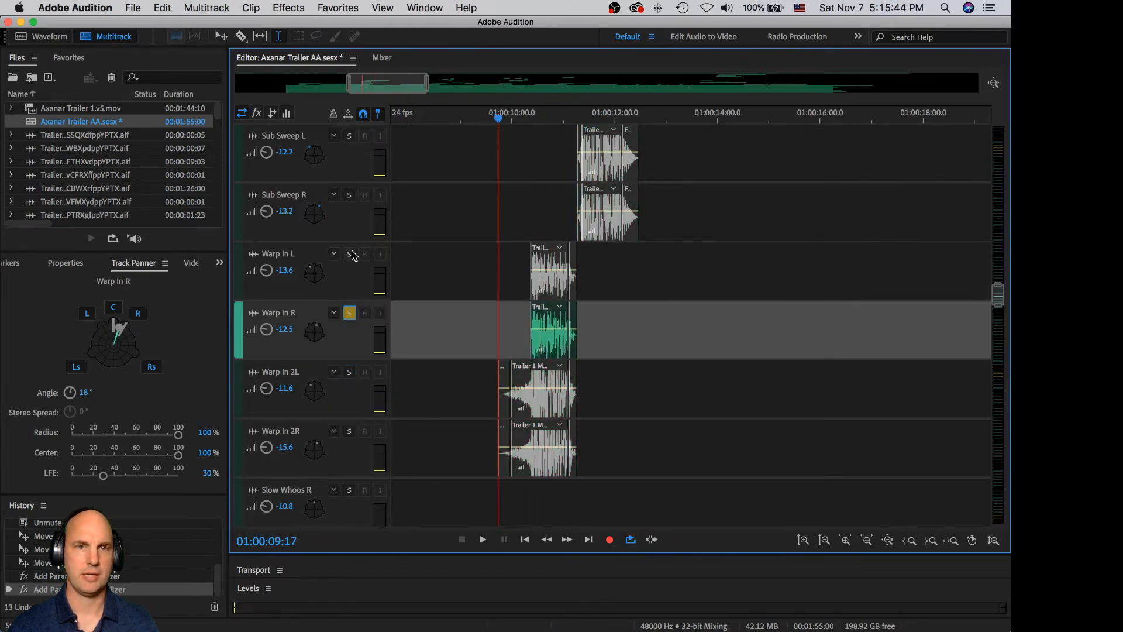
pyautogui.click(350, 255)
pyautogui.press('space')
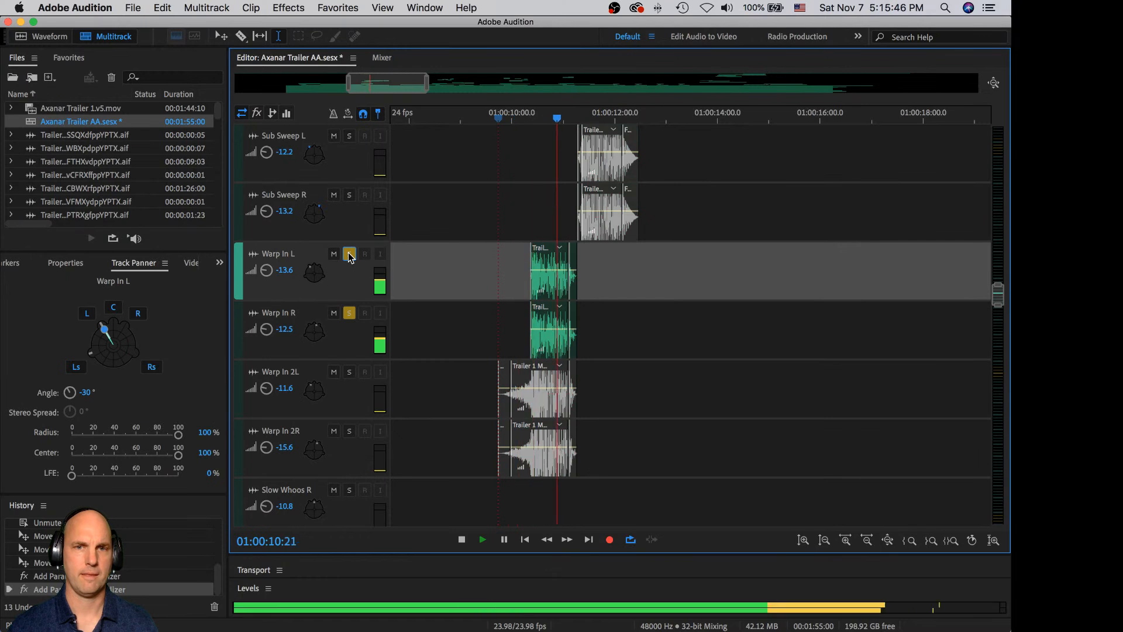
pyautogui.press('space')
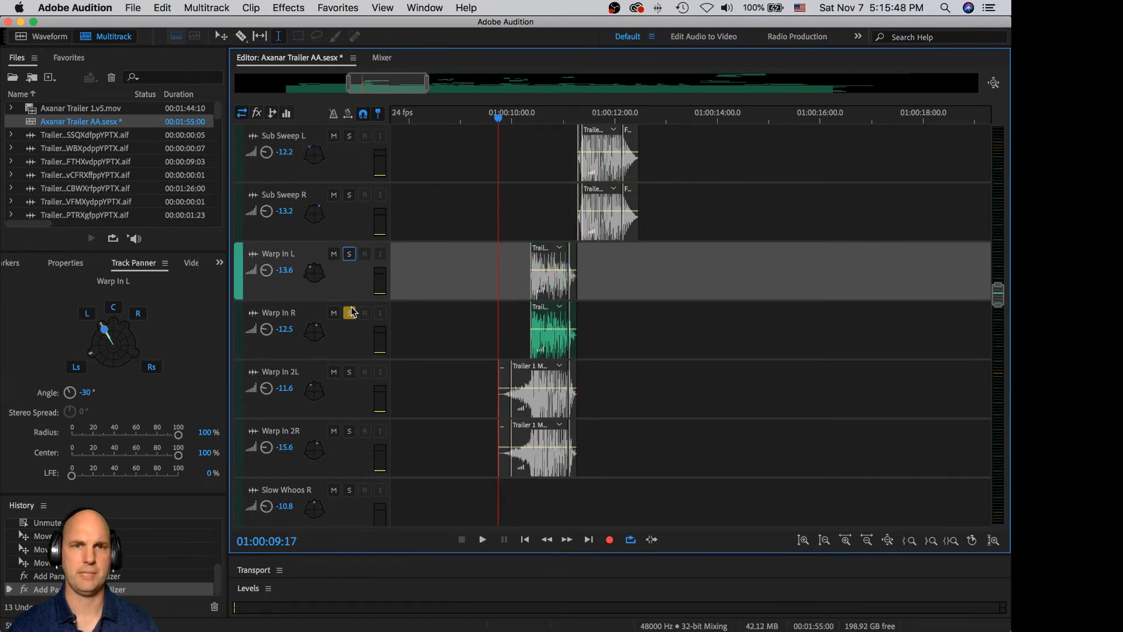
pyautogui.click(349, 313)
# - Solo Sub Sweep L and Sub Sweep R, and play them from 01:00:09:17
pyautogui.scroll(1, 451, 275)
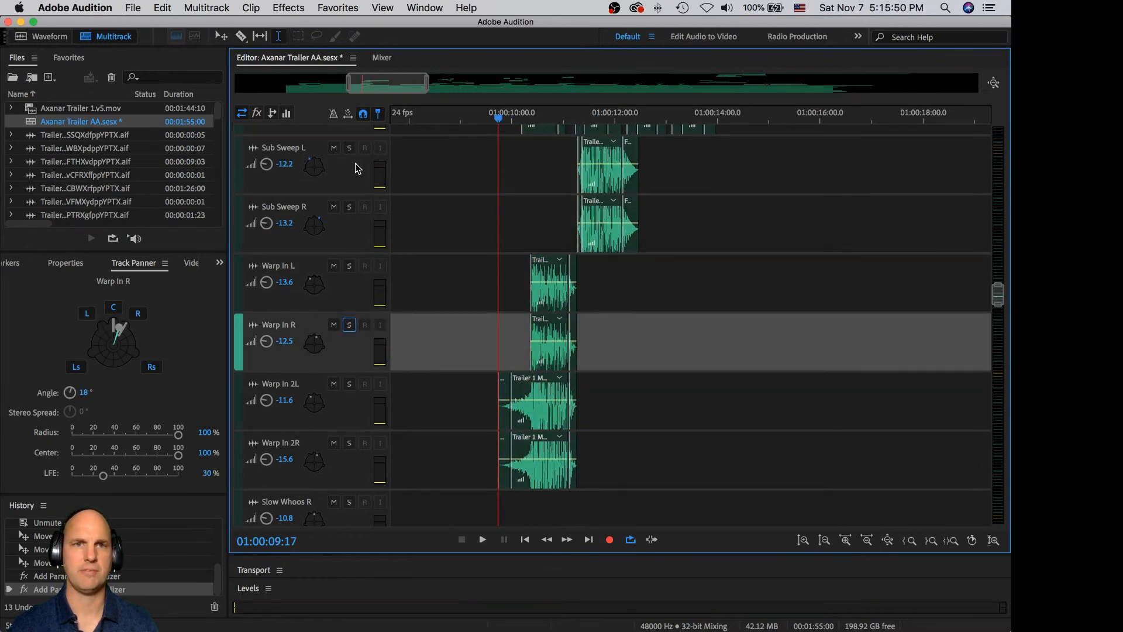
pyautogui.click(350, 149)
pyautogui.click(349, 207)
pyautogui.press('space')
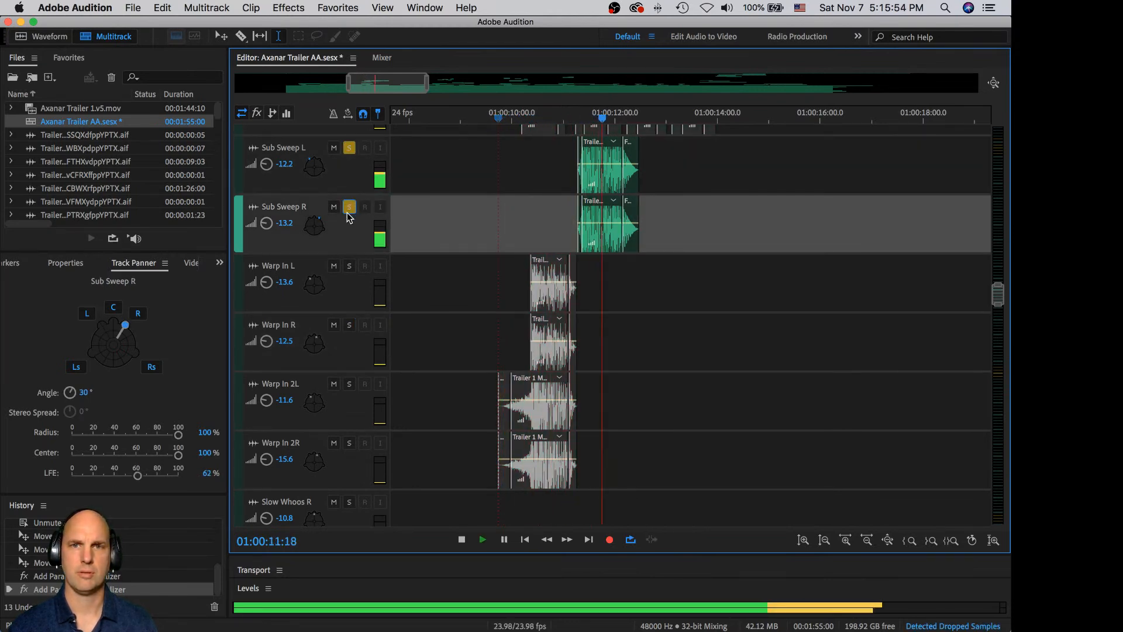
pyautogui.press('space')
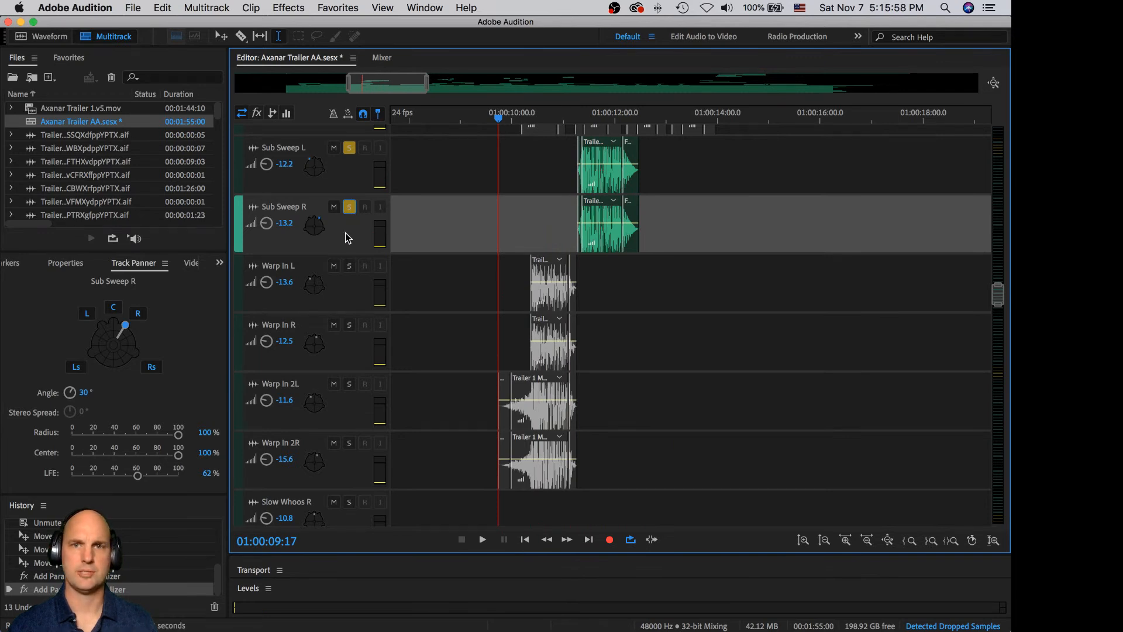
# - Set the LFE of Sub Sweep R and Sub Sweep L to 100%, and lower their volumes to -24.3 dB and -23.7 dB
pyautogui.moveTo(141, 481); pyautogui.dragTo(207, 476)
pyautogui.click(343, 179)
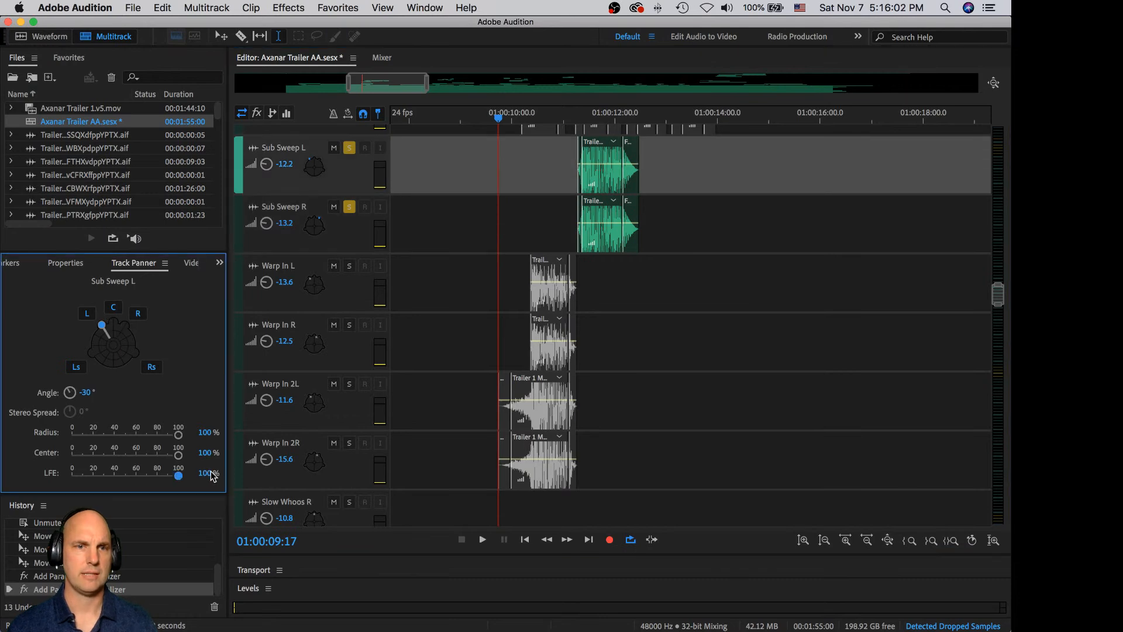
pyautogui.scroll(3, 521, 187)
pyautogui.moveTo(268, 260); pyautogui.dragTo(262, 267)
pyautogui.moveTo(267, 317); pyautogui.dragTo(267, 320)
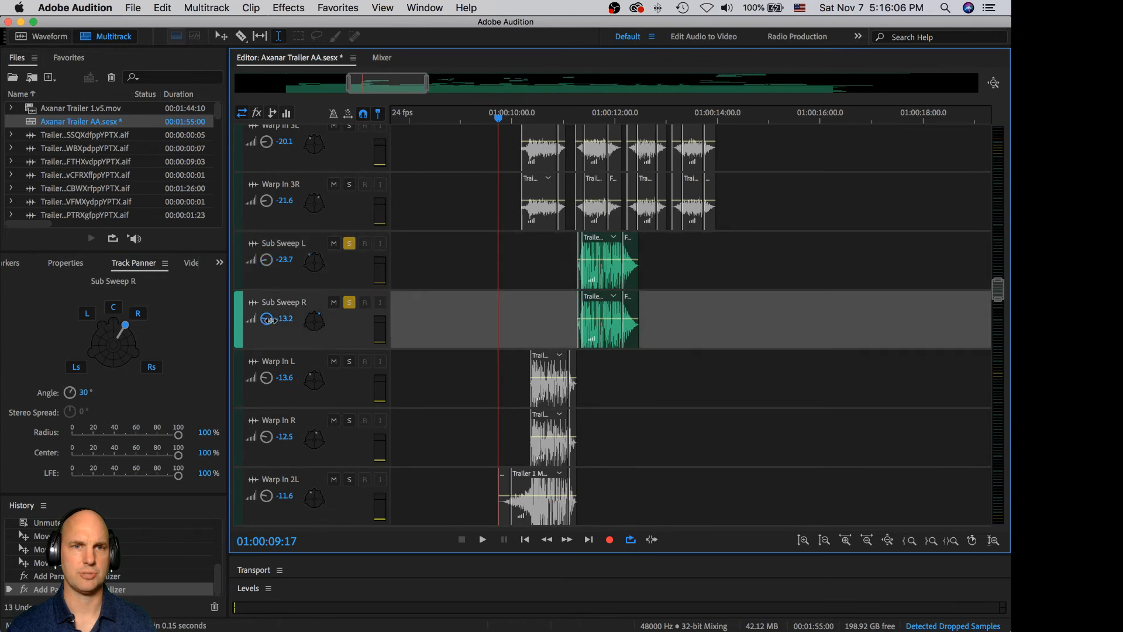
# - Play the soloed sub sweeps, and set Sub Sweep R to -21.3 dB and Sub Sweep L to -21.9 dB
pyautogui.press('space')
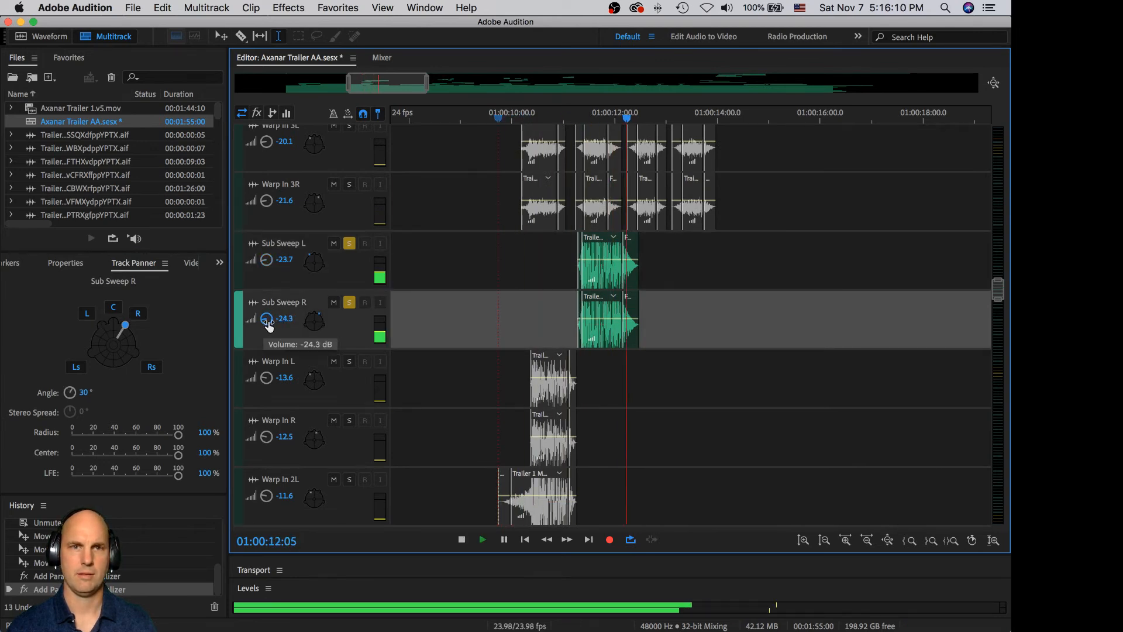
pyautogui.press('space')
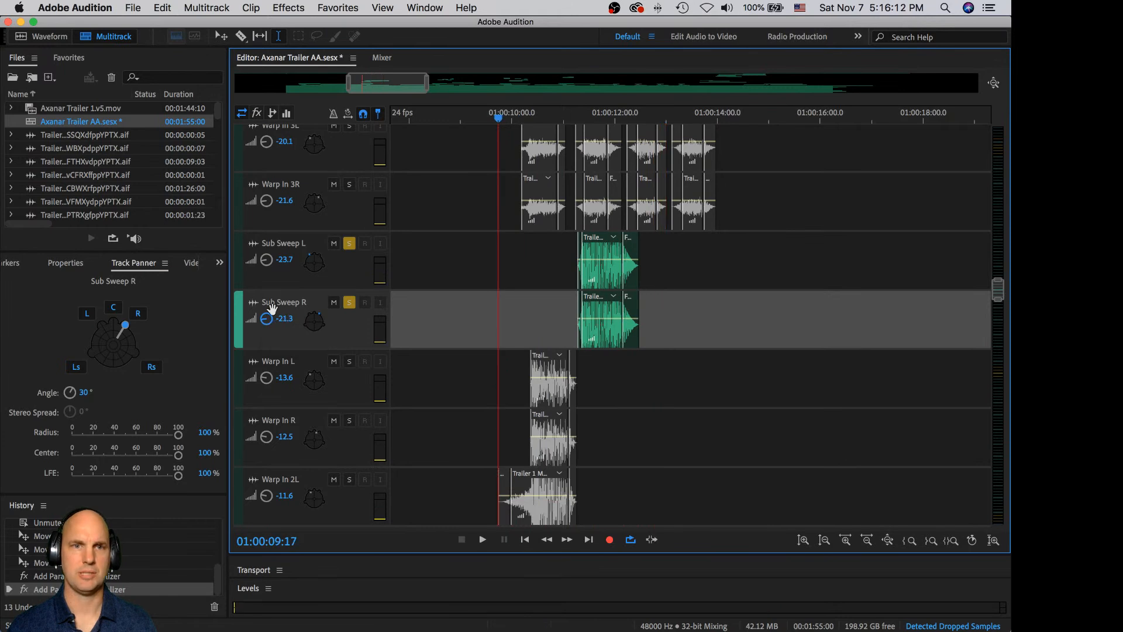
pyautogui.click(263, 264)
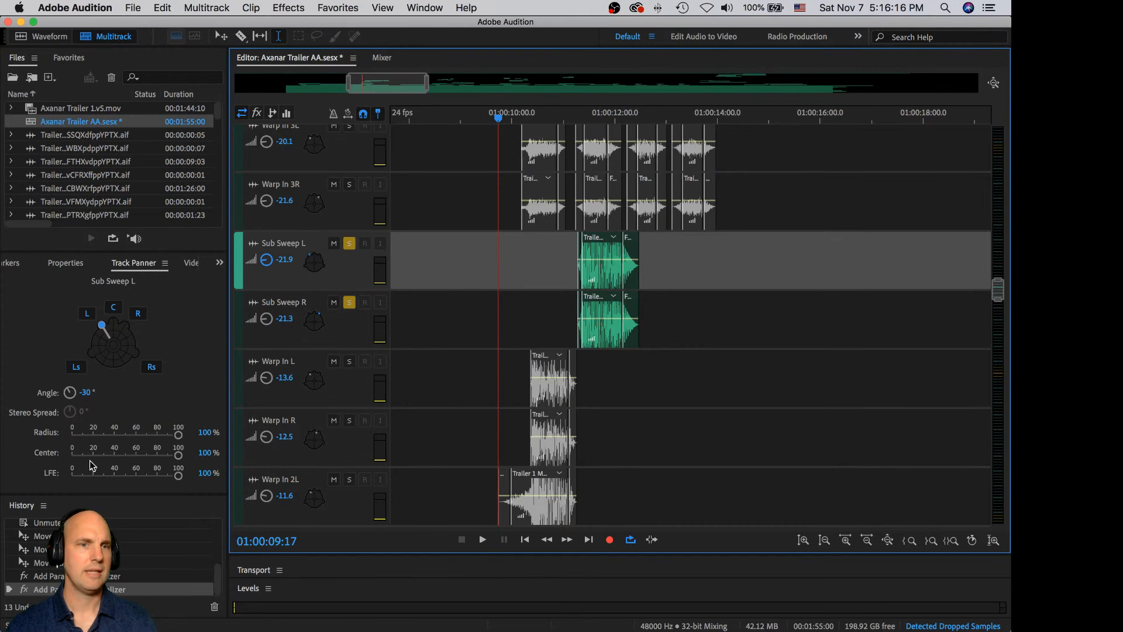
# - Check the channel levels in the 5.1 Print Master's 3D-SAD Send effect in the mixer while playing the sub sweeps, and close the effect
pyautogui.click(377, 57)
pyautogui.moveTo(547, 545); pyautogui.dragTo(904, 545)
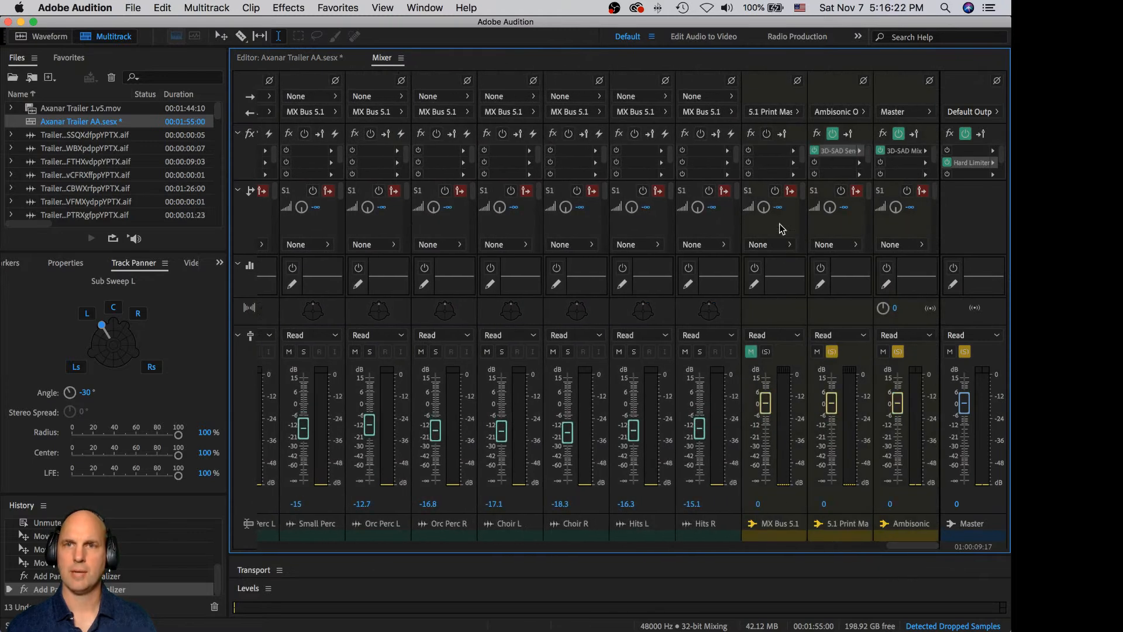
pyautogui.doubleClick(840, 151)
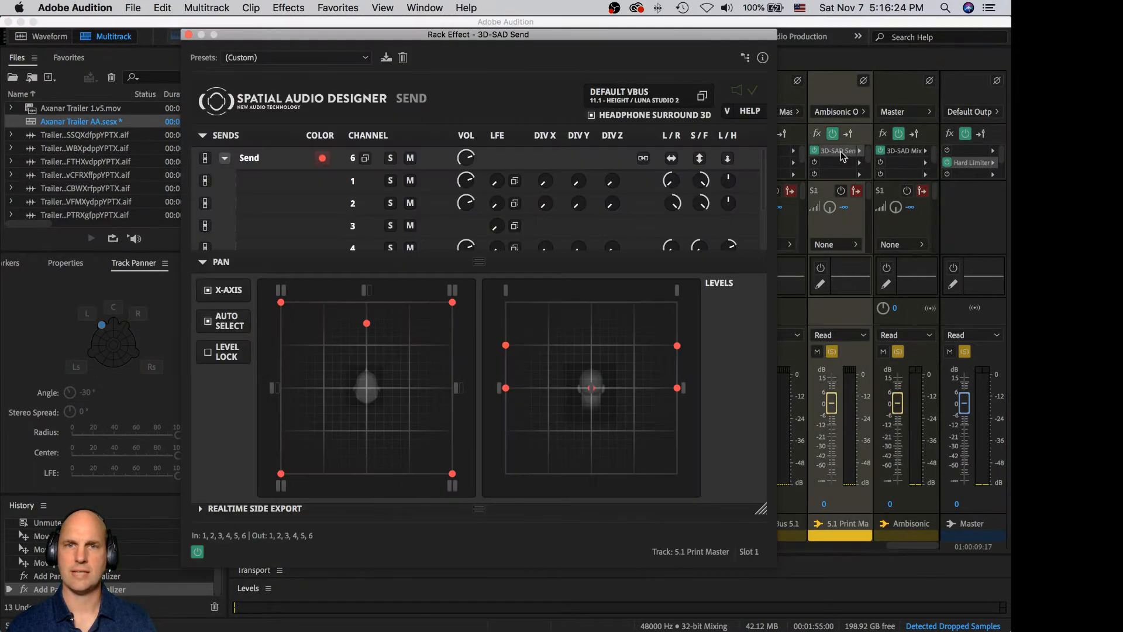
pyautogui.press('space')
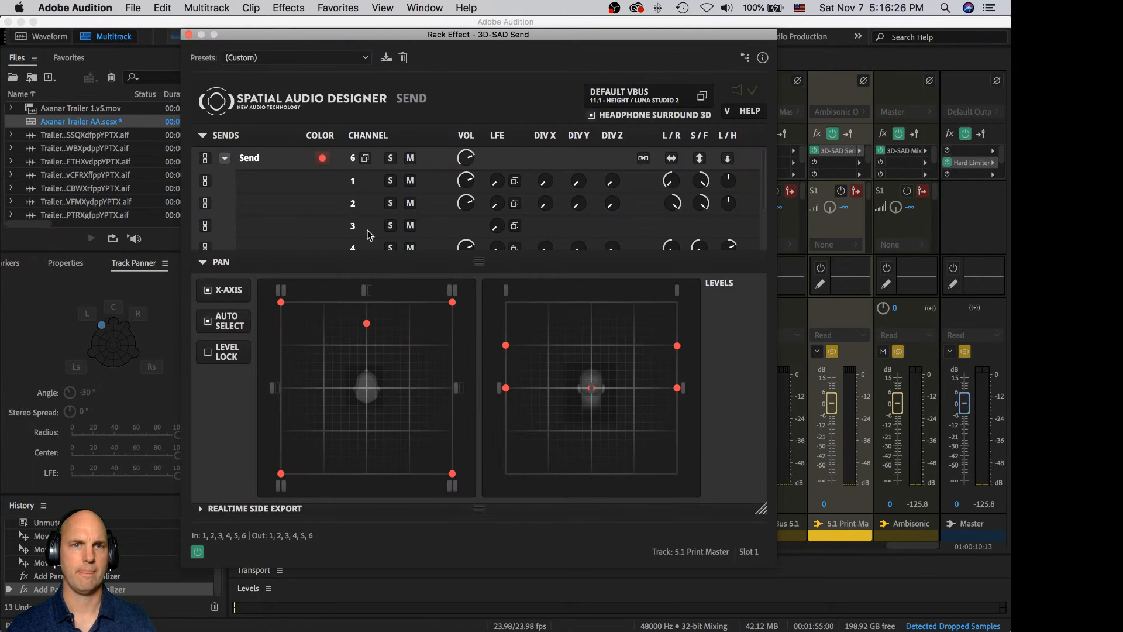
pyautogui.press('space')
pyautogui.scroll(-1, 336, 224)
pyautogui.scroll(-1, 338, 224)
pyautogui.press('space')
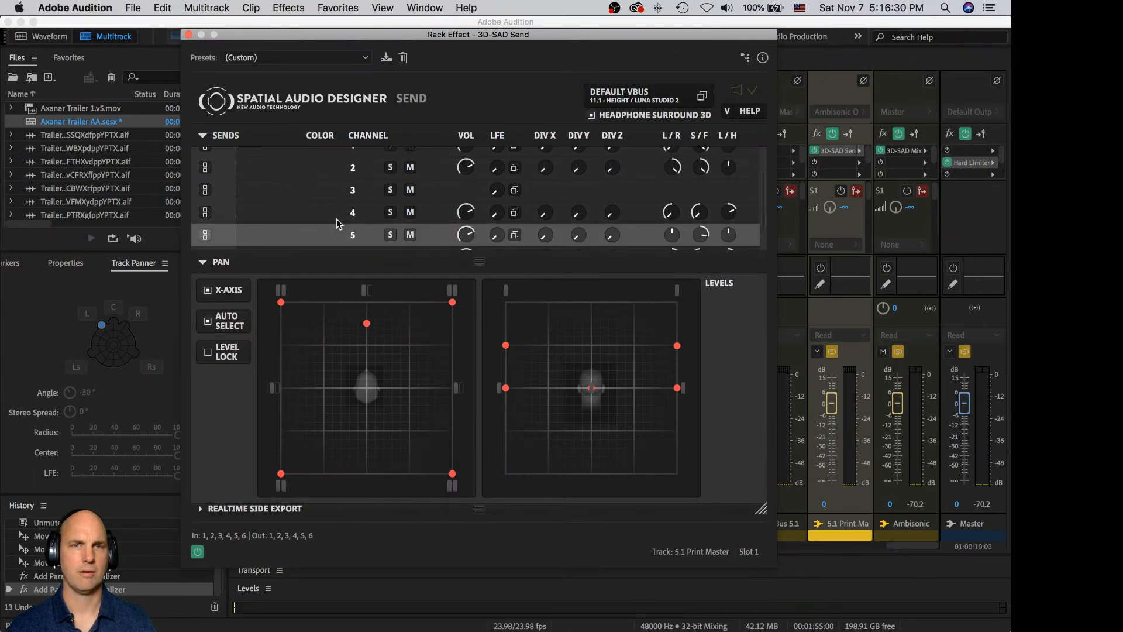
pyautogui.scroll(2, 337, 224)
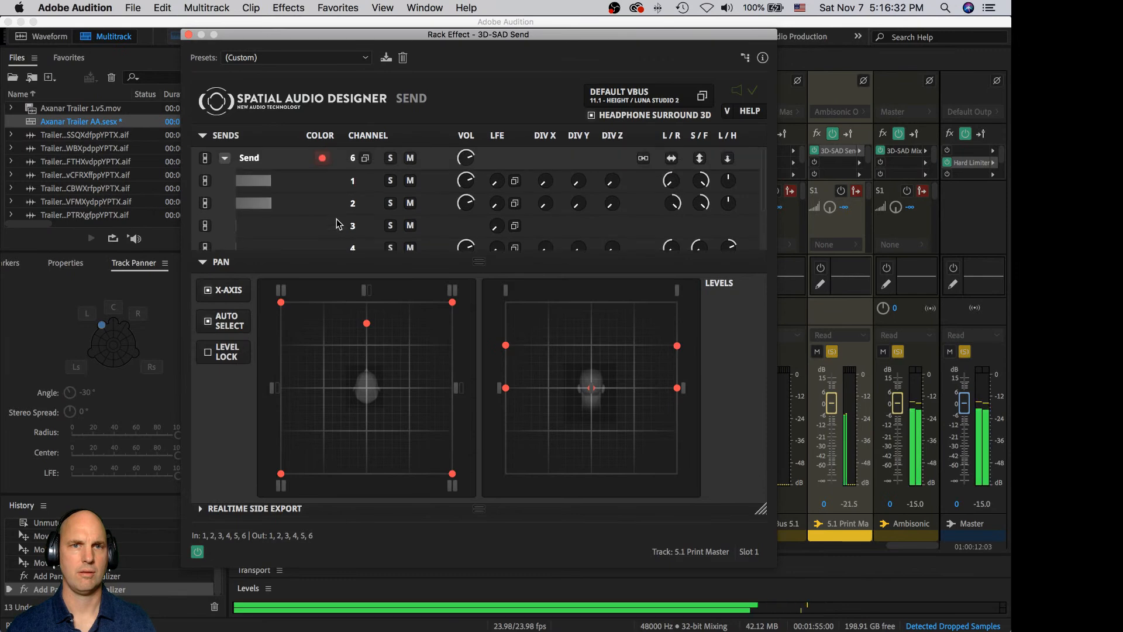
pyautogui.press('space')
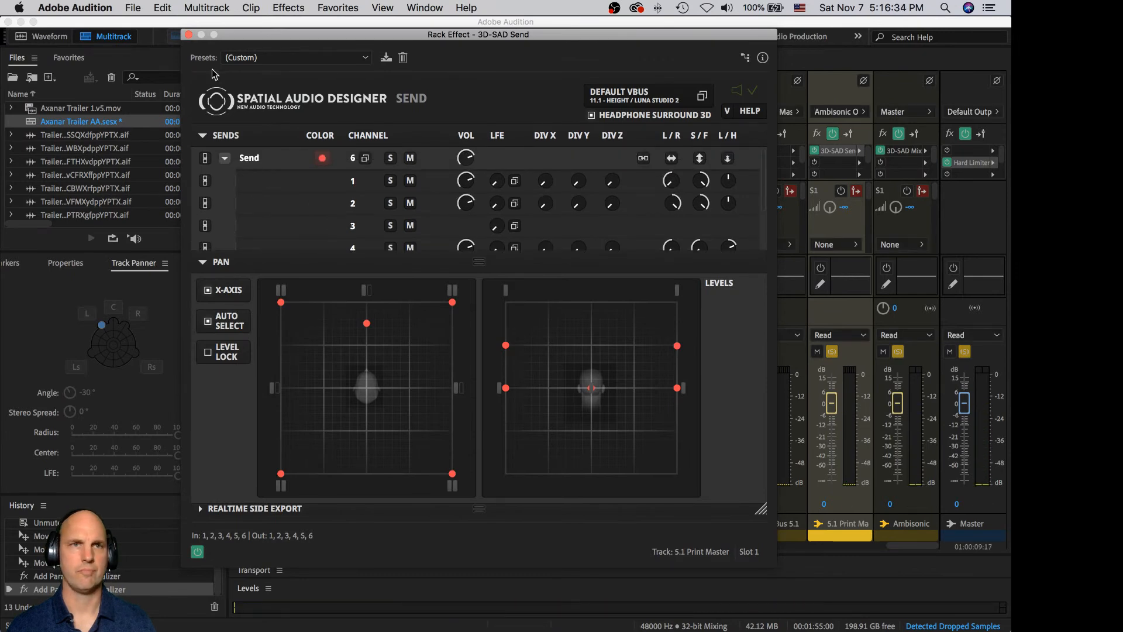
pyautogui.click(189, 36)
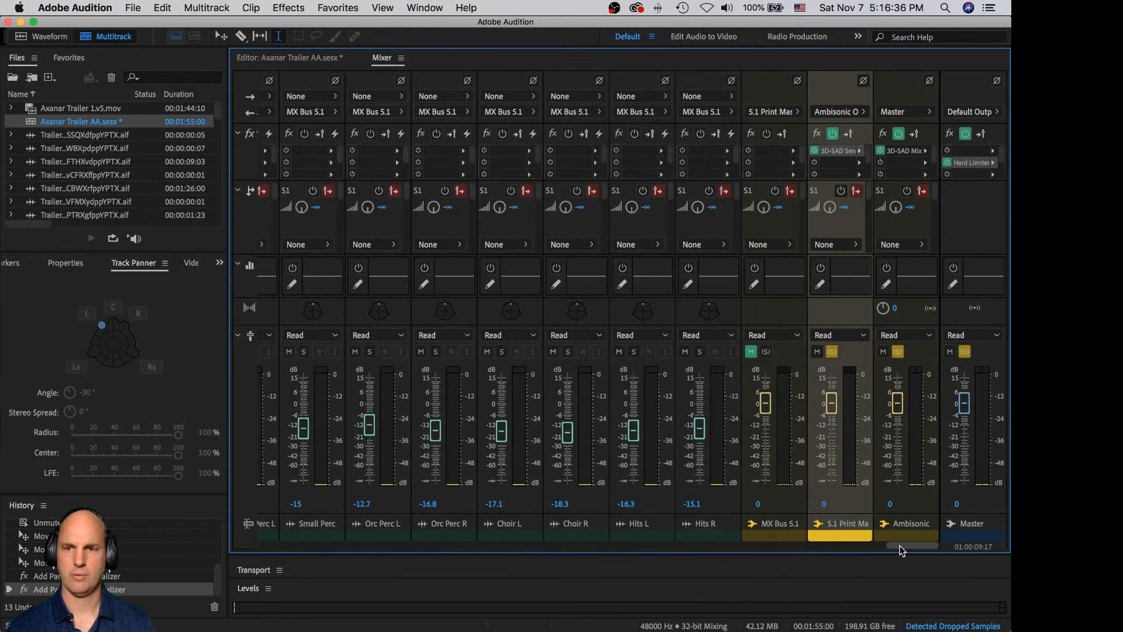
# - Return to the multitrack editor and play the soloed sub sweeps while inspecting Sub Sweep L's panner settings
pyautogui.click(315, 61)
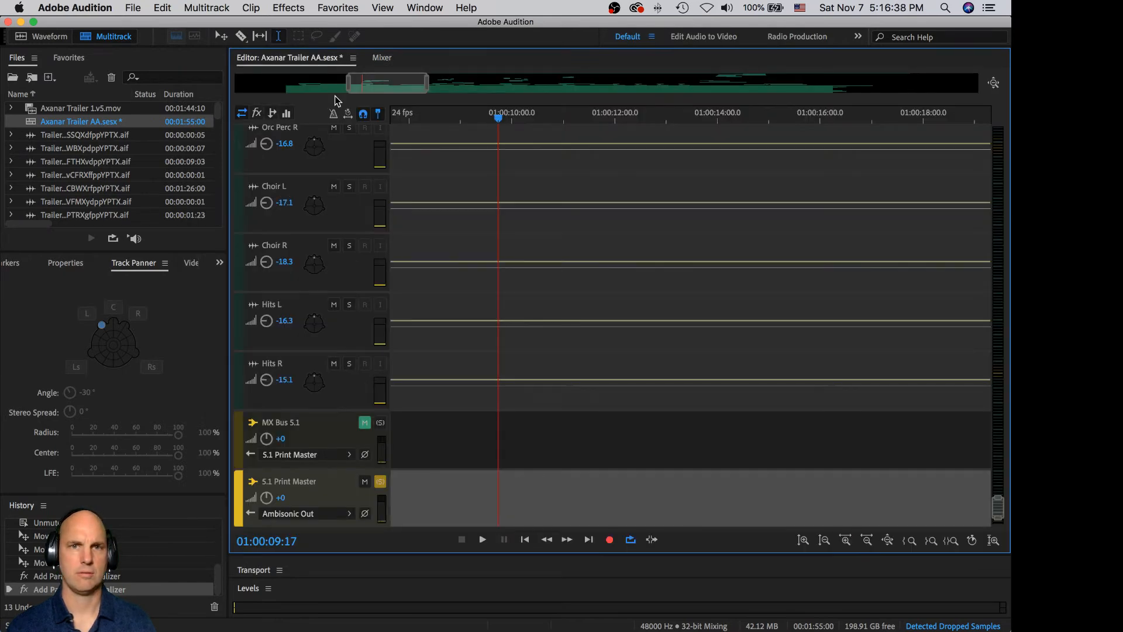
pyautogui.scroll(15, 488, 404)
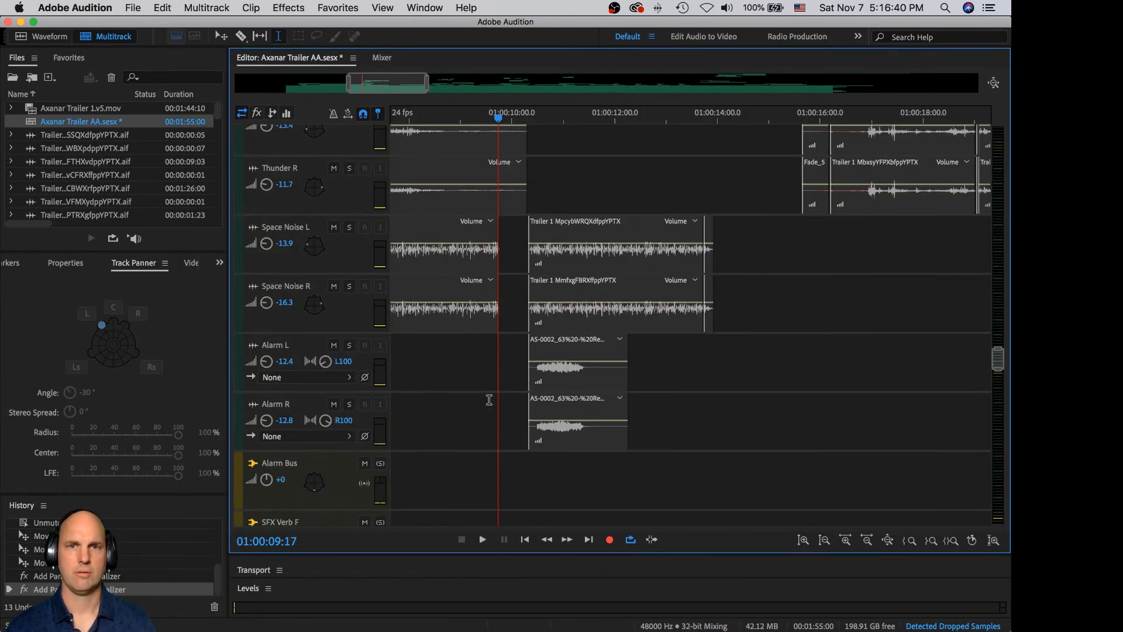
pyautogui.scroll(10, 490, 400)
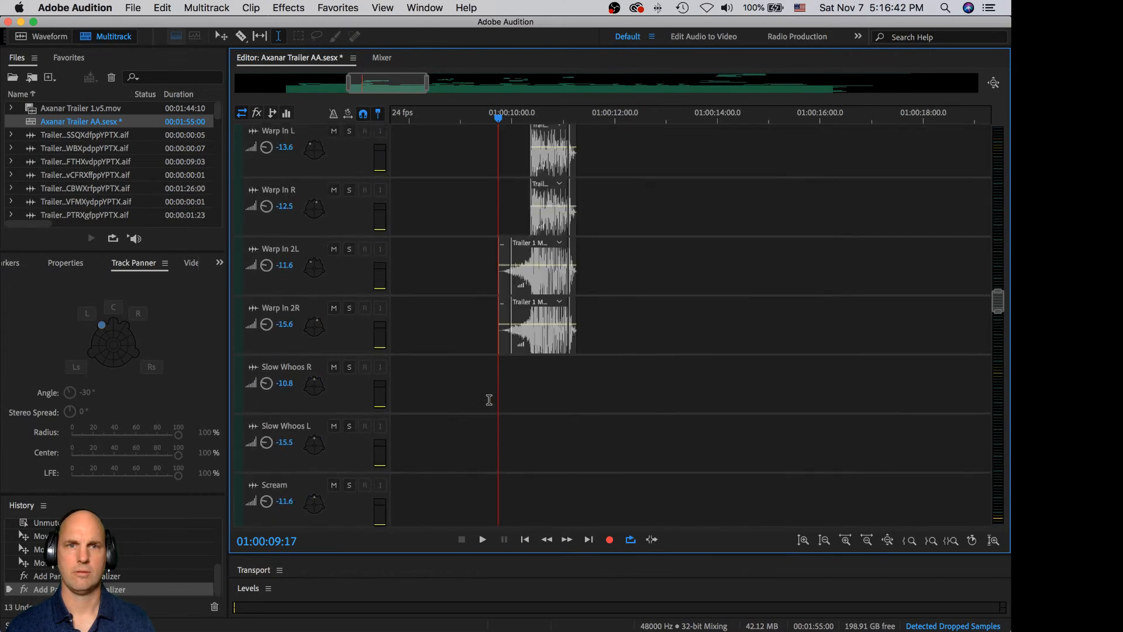
pyautogui.scroll(-5, 489, 400)
pyautogui.press('space')
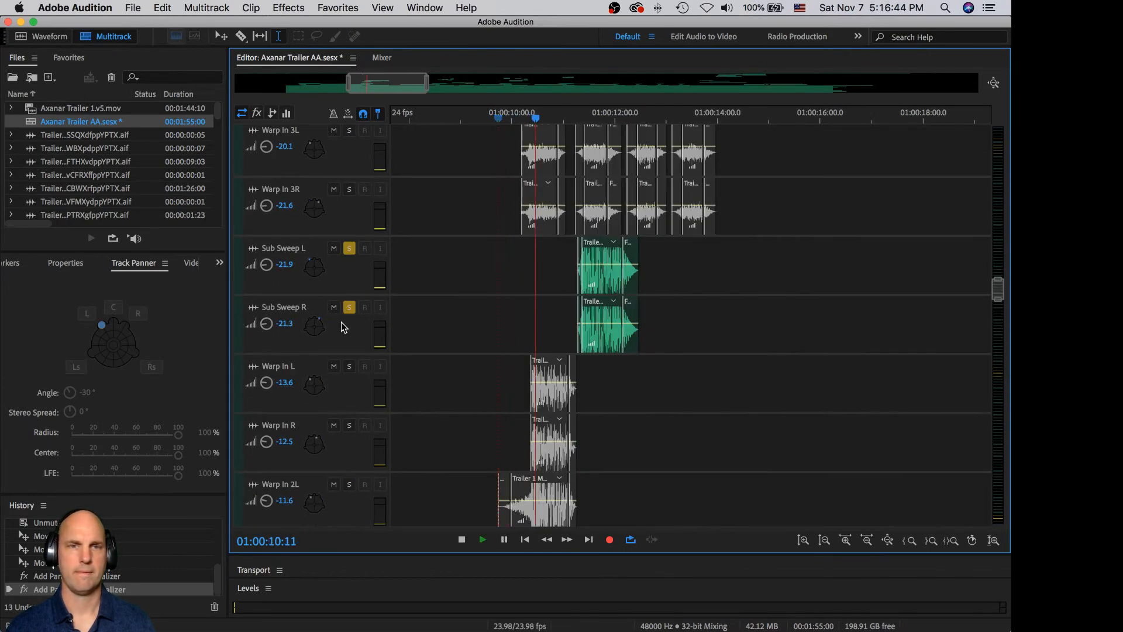
pyautogui.click(351, 269)
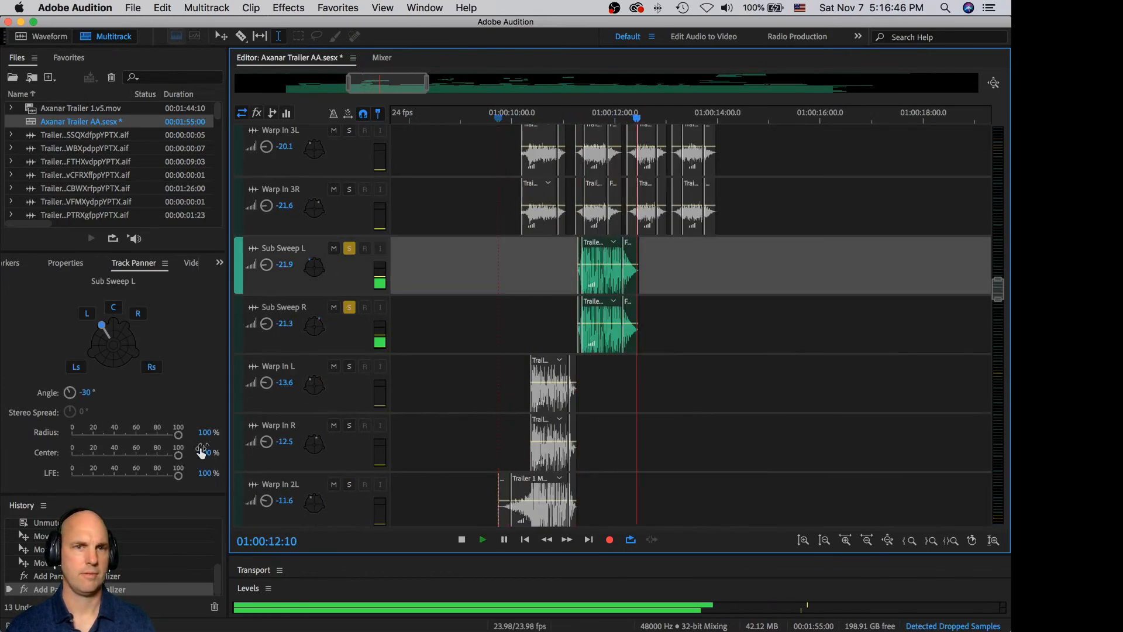
pyautogui.press('space')
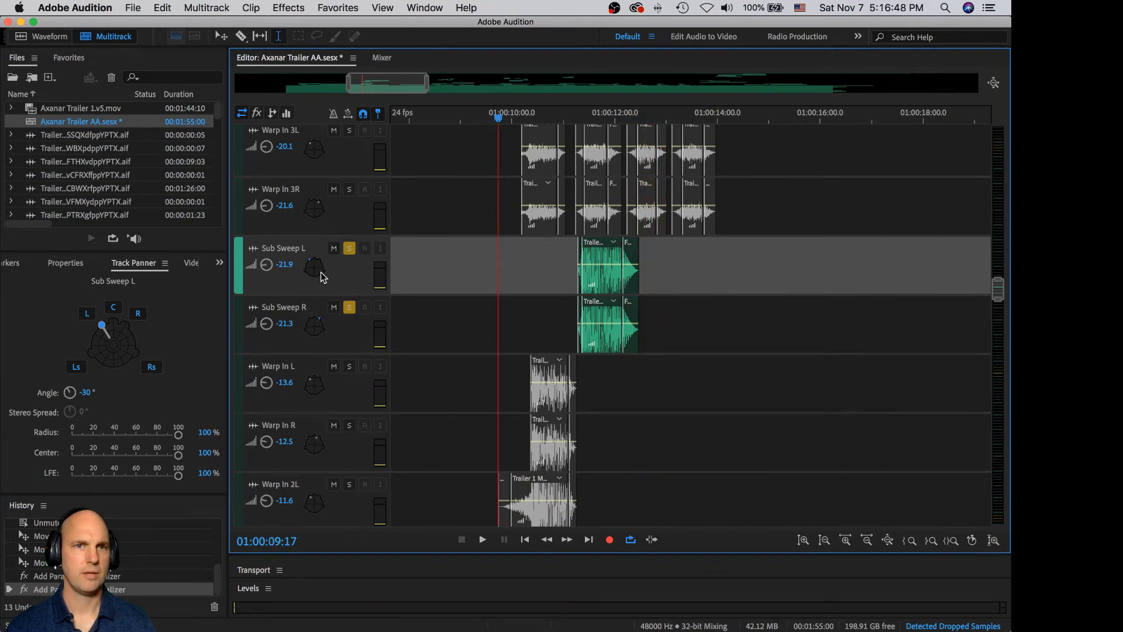
# - Check Sub Sweep L's output routing in the mixer, and watch the SFX Bus 5.1 meters while playing the sub sweeps
pyautogui.click(381, 58)
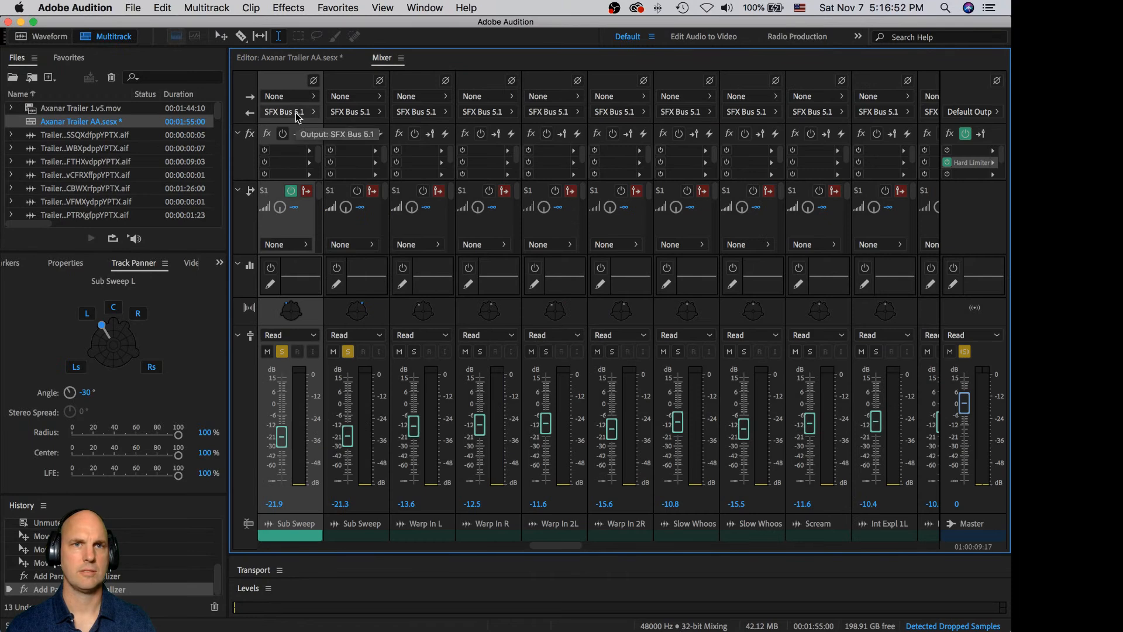
pyautogui.press('space')
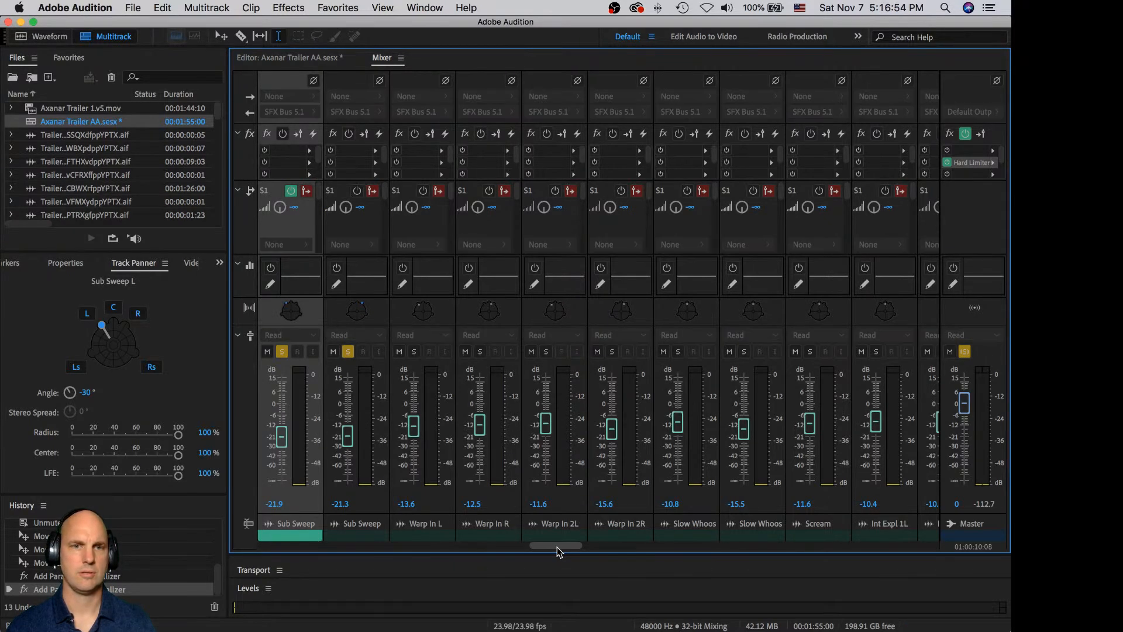
pyautogui.press('space')
pyautogui.moveTo(557, 545); pyautogui.dragTo(650, 538)
pyautogui.press('space')
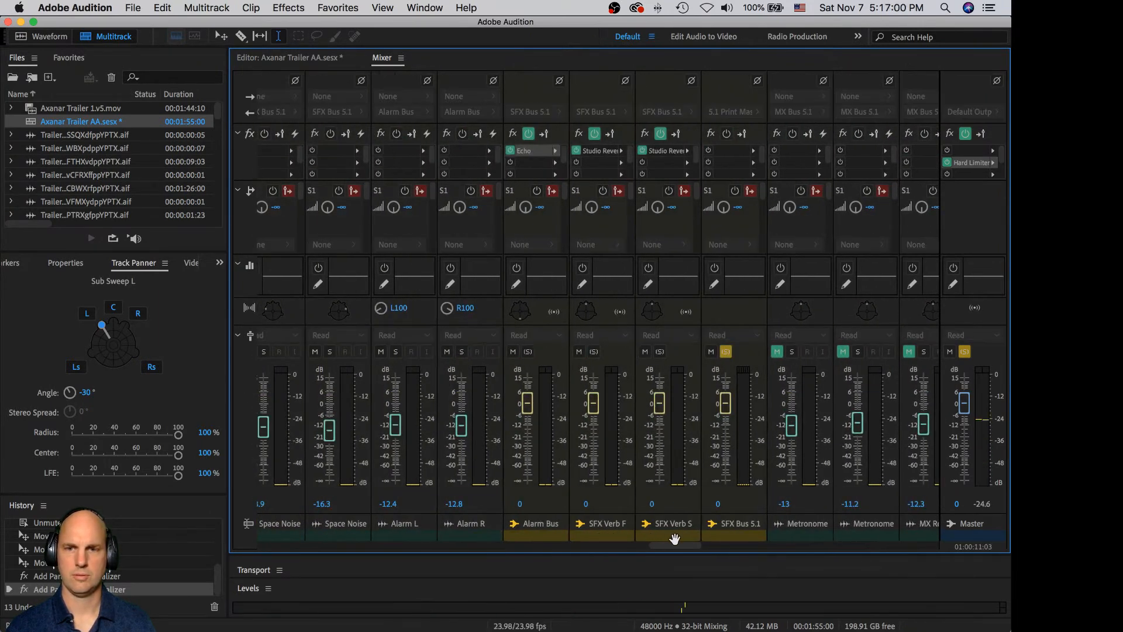
pyautogui.press('space')
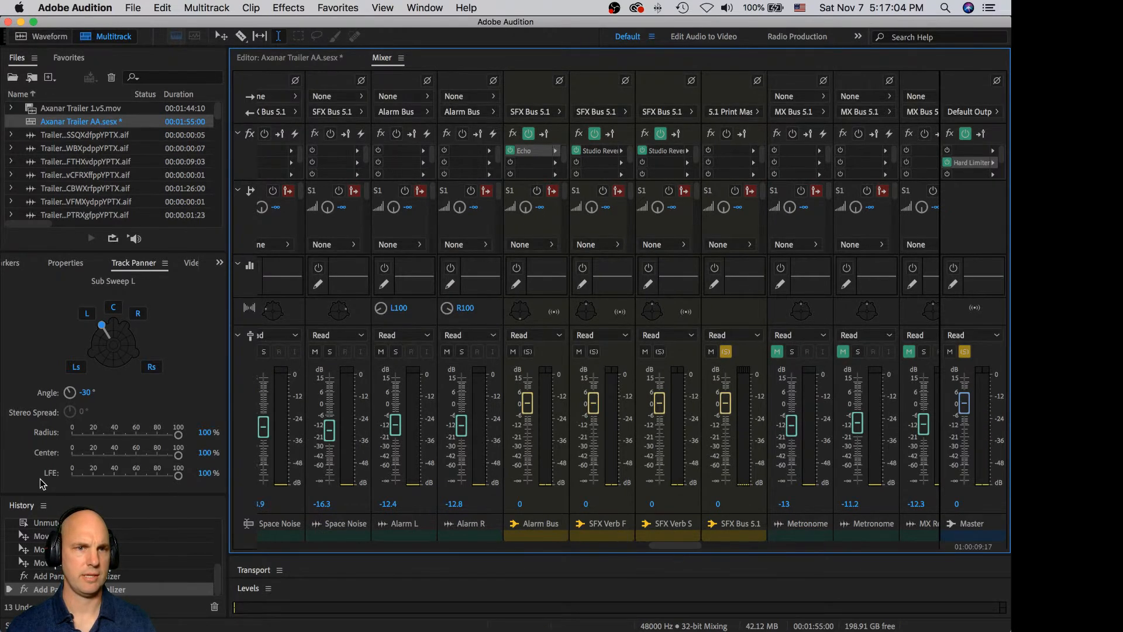
pyautogui.press('space')
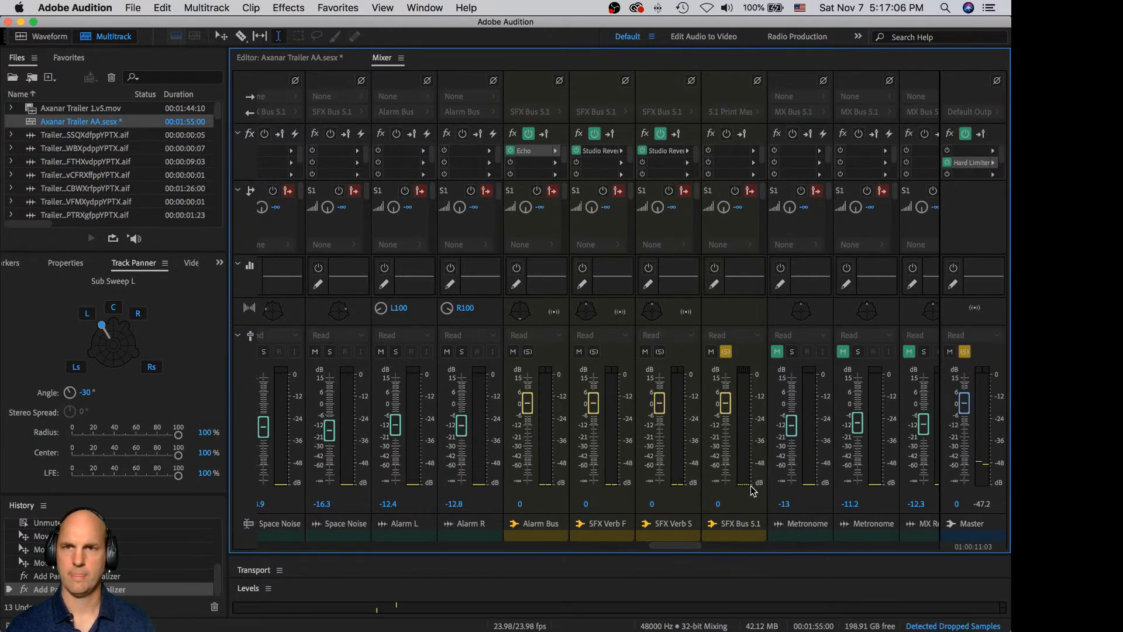
pyautogui.press('space')
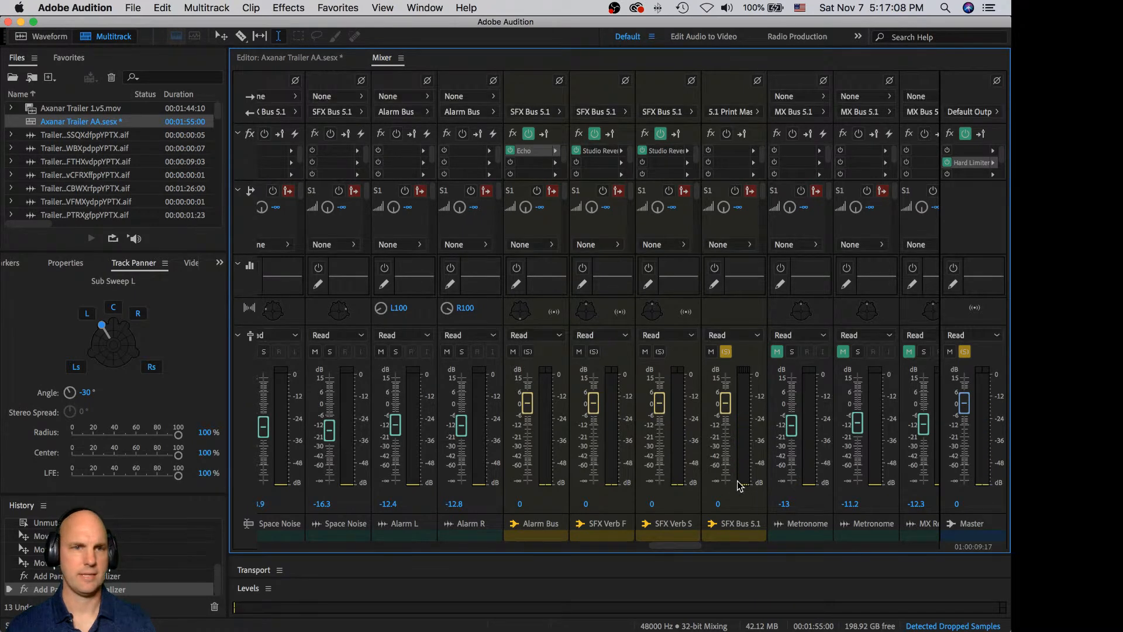
# - Set the LFE level of Sub Sweep R and Sub Sweep L to 0% in the track panner and play the soloed sweeps
pyautogui.moveTo(662, 547); pyautogui.dragTo(534, 544)
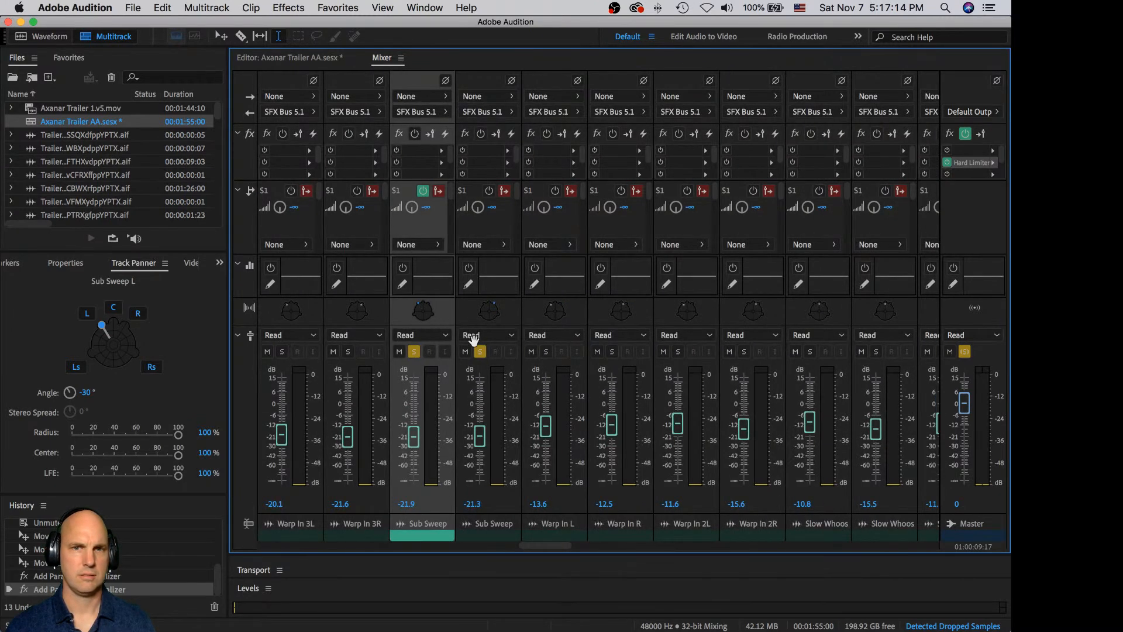
pyautogui.click(492, 311)
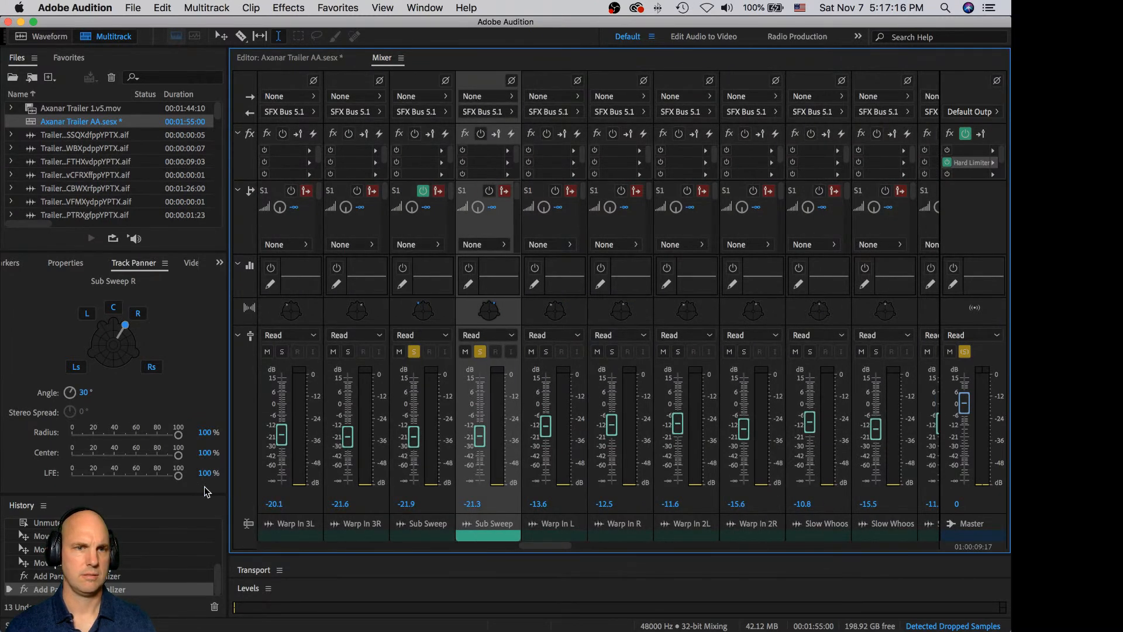
pyautogui.moveTo(179, 473); pyautogui.dragTo(72, 475)
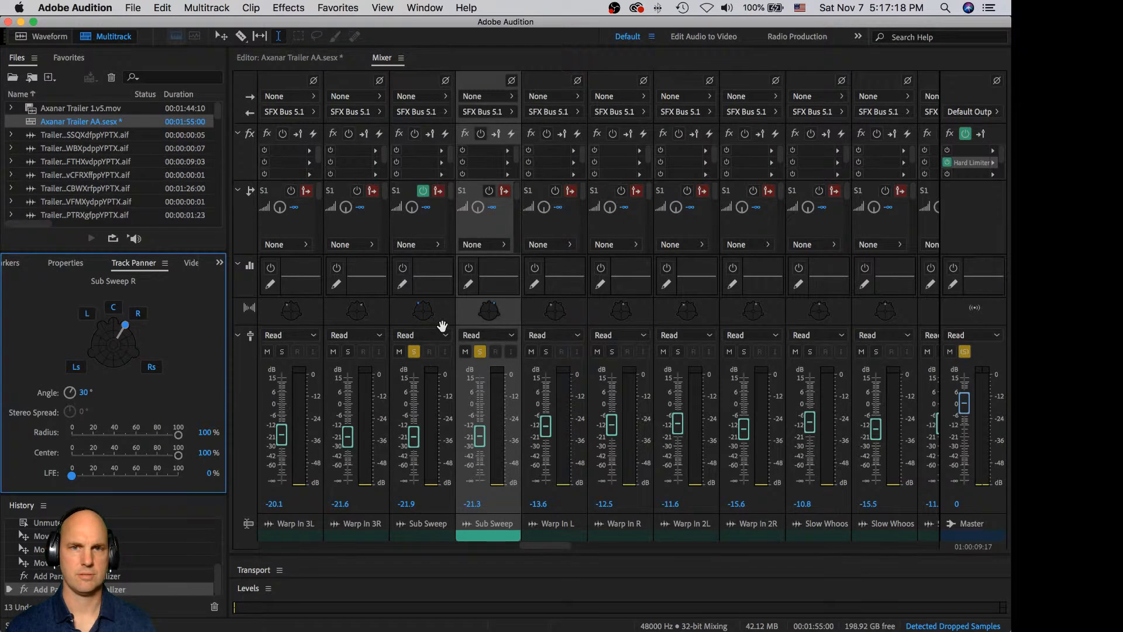
pyautogui.click(424, 316)
pyautogui.moveTo(178, 477); pyautogui.dragTo(72, 475)
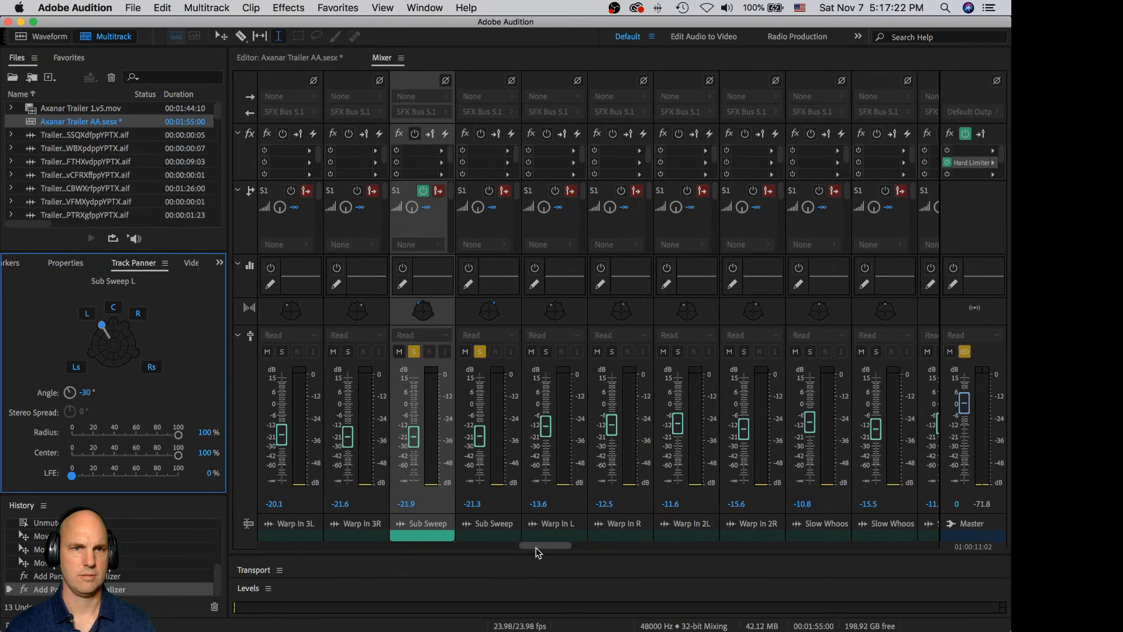
pyautogui.press('space')
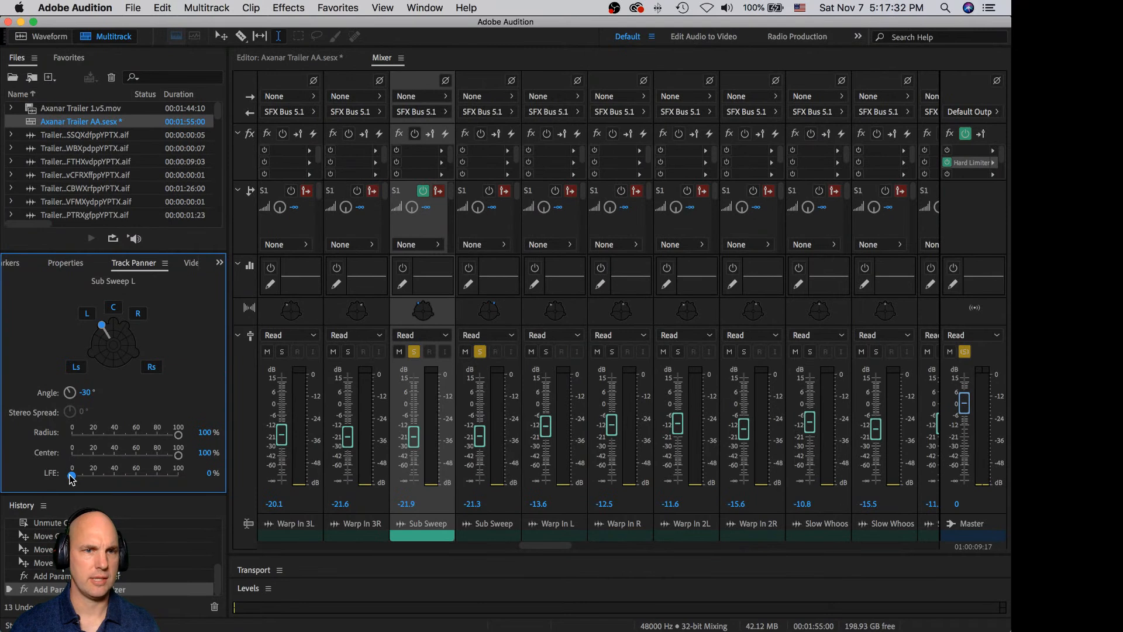
# - Raise Sub Sweep L's LFE level to 64% and check the SFX Bus 5.1 meters while playing the soloed sub sweeps
pyautogui.moveTo(83, 474); pyautogui.dragTo(144, 475)
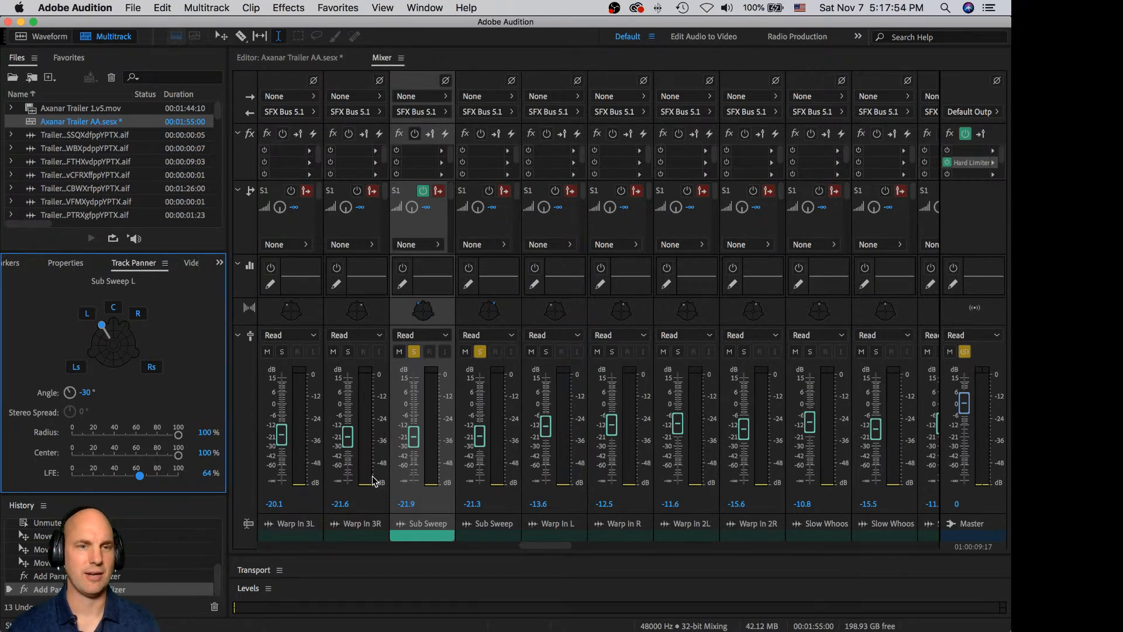
pyautogui.press('space')
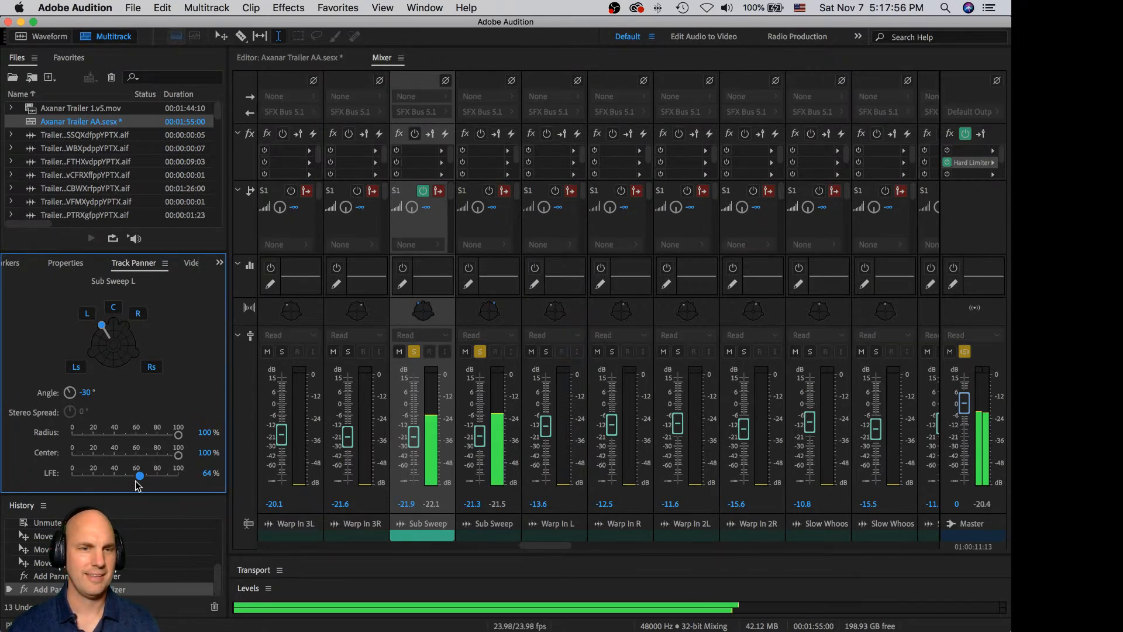
pyautogui.press('space')
pyautogui.moveTo(551, 544); pyautogui.dragTo(685, 544)
pyautogui.press('space')
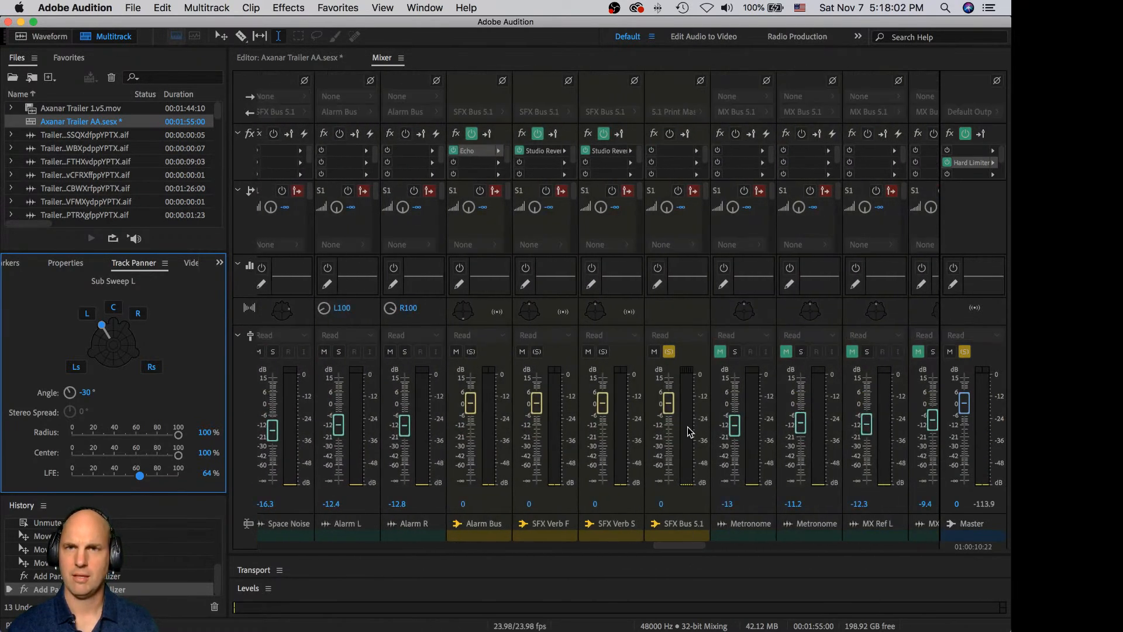
pyautogui.press('space')
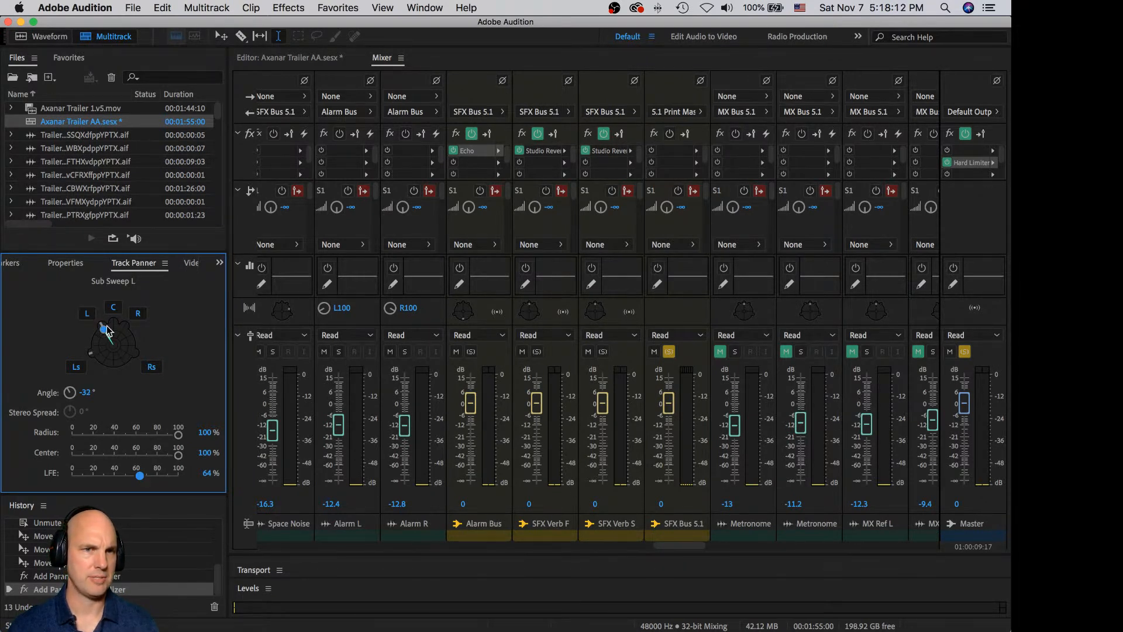
# - Play the soloed sub sweeps and pull Sub Sweep L's pan point slightly inward from the front left speaker at an angle of -30°
pyautogui.press('space')
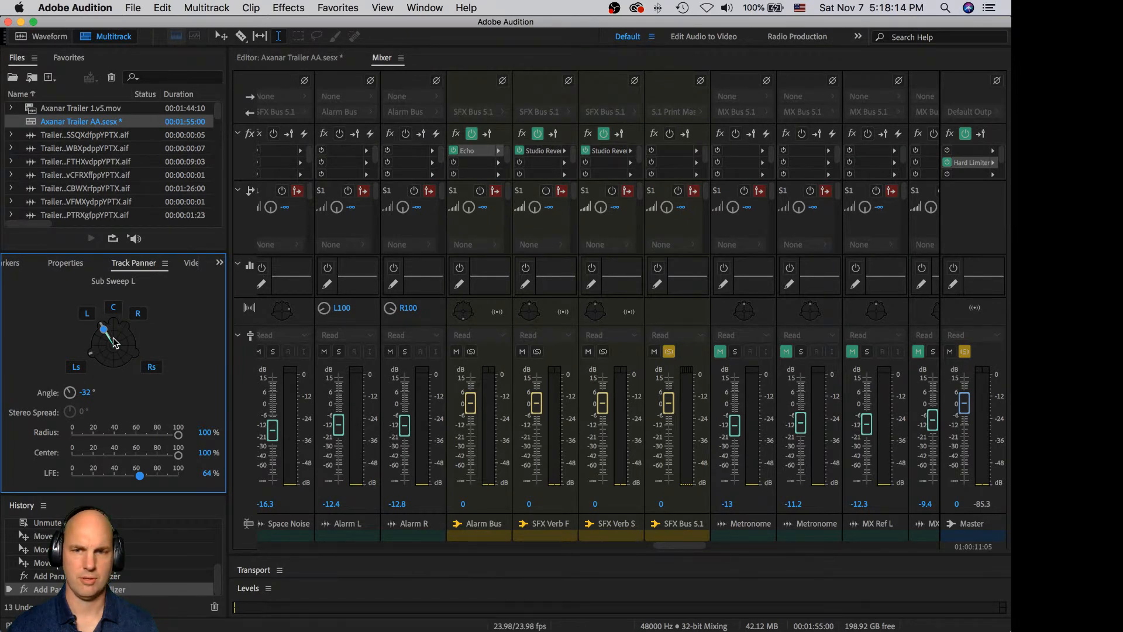
pyautogui.press('space')
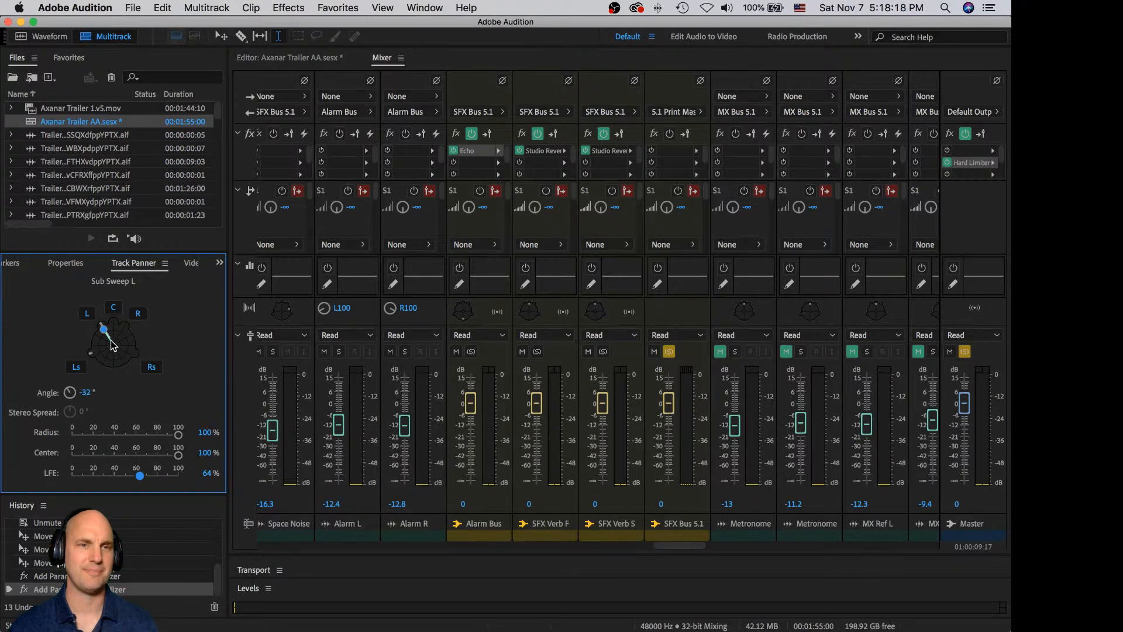
pyautogui.moveTo(104, 332)
pyautogui.mouseDown()
pyautogui.moveTo(104, 346)
pyautogui.moveTo(105, 331)
pyautogui.mouseUp()
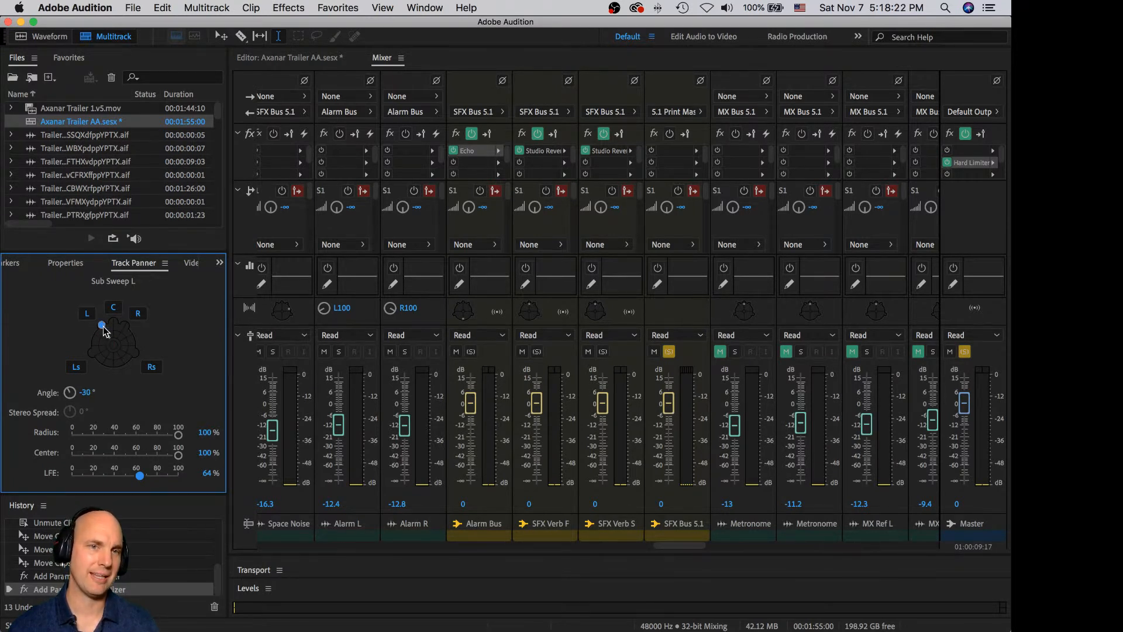
pyautogui.moveTo(103, 326); pyautogui.dragTo(104, 328)
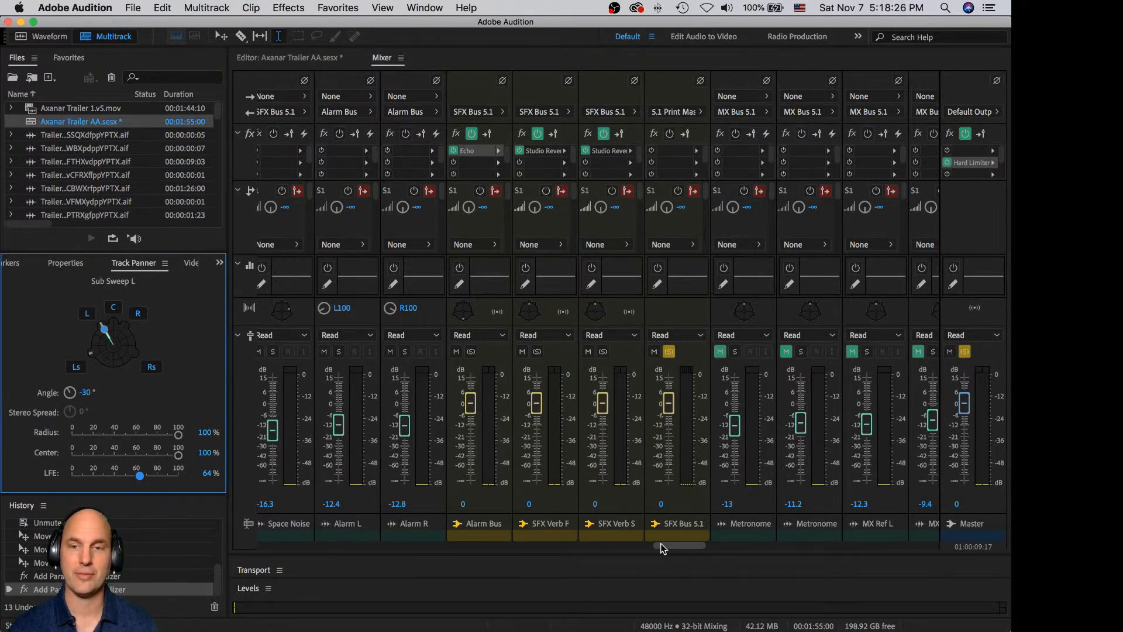
# - Pull Sub Sweep R's pan point slightly inward at an angle of 33° and play the soloed sub sweeps
pyautogui.hscroll(-10, 646, 537)
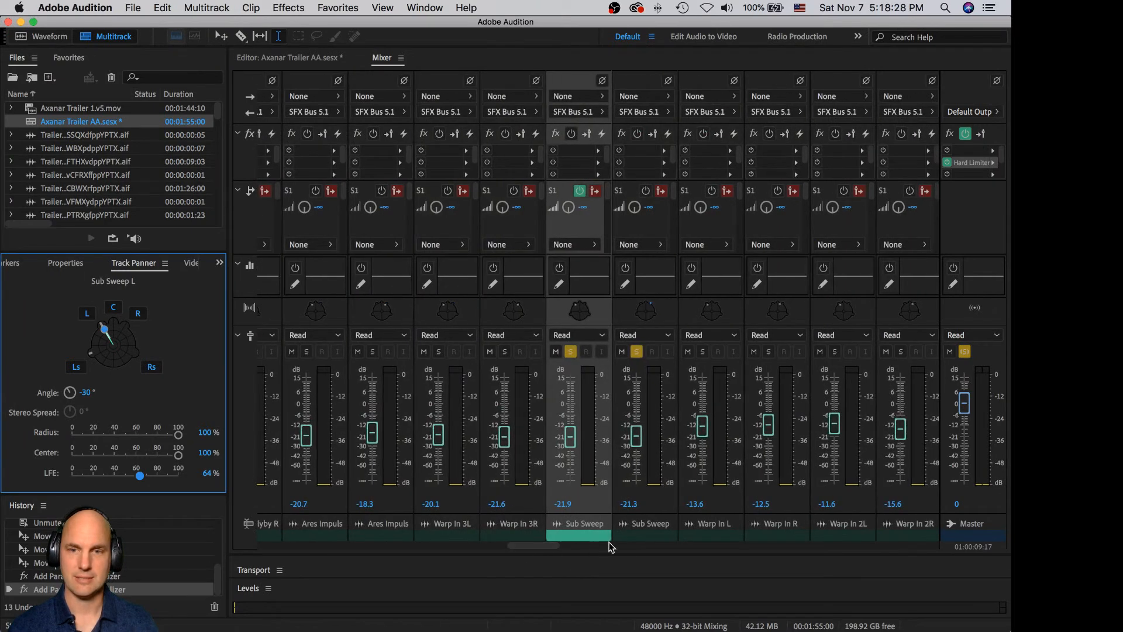
pyautogui.click(656, 505)
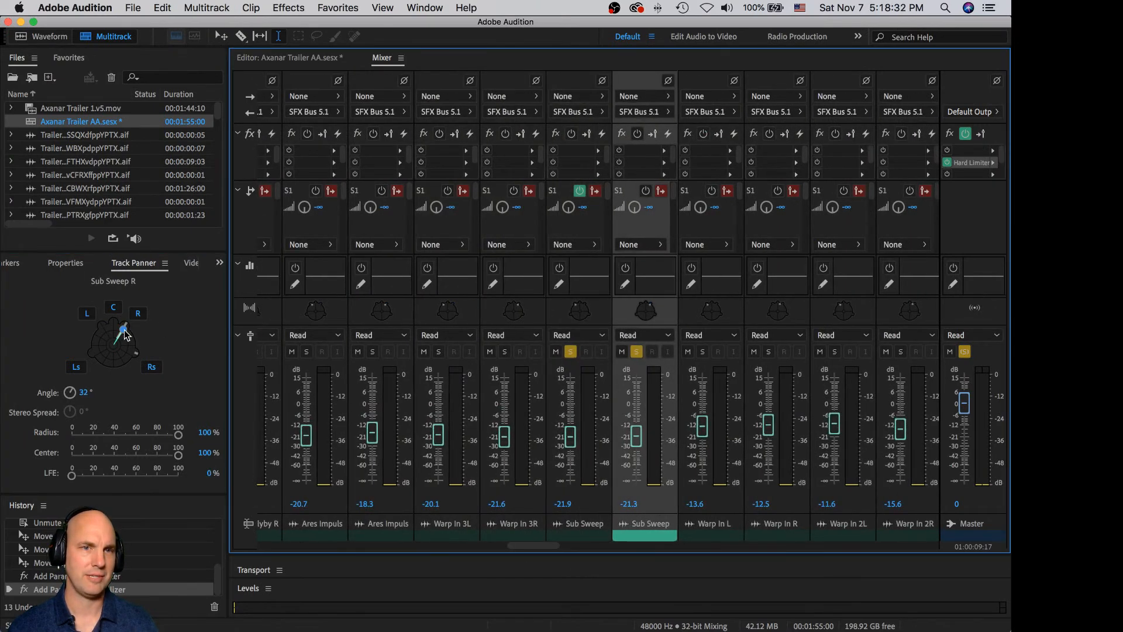
pyautogui.moveTo(126, 327); pyautogui.dragTo(124, 331)
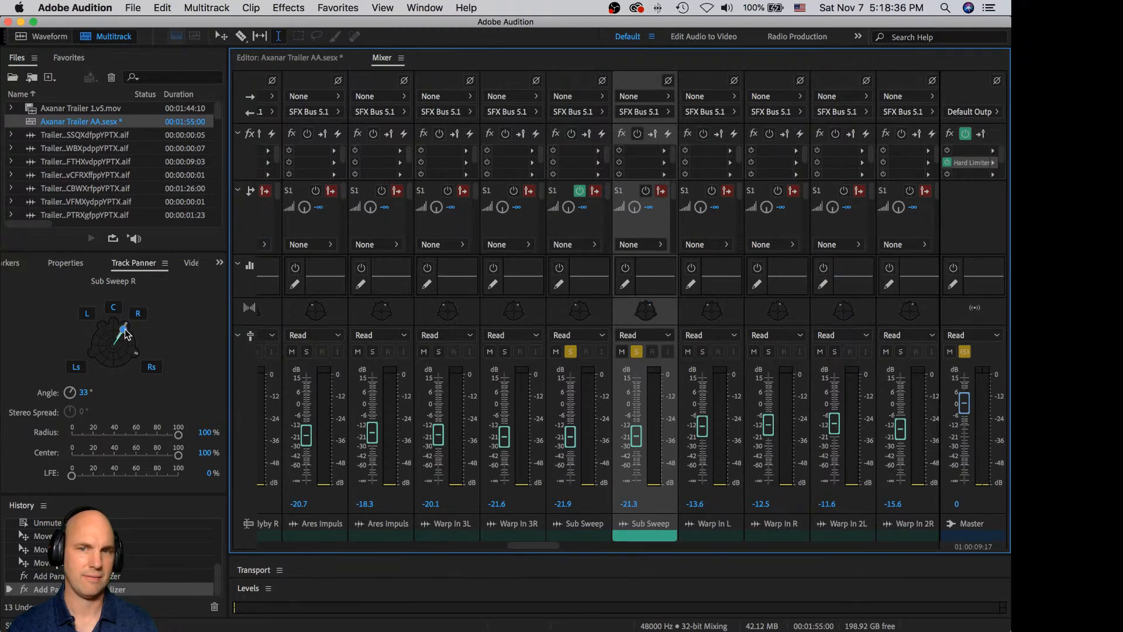
pyautogui.press('space')
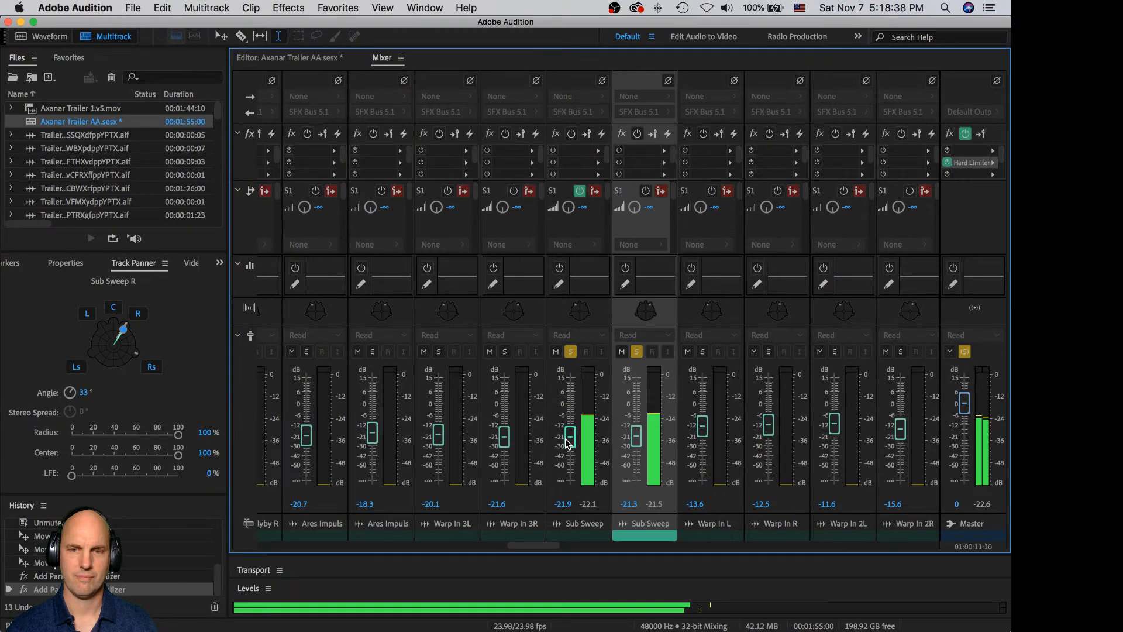
pyautogui.press('space')
# - Lower Sub Sweep L to -32.1 dB and Sub Sweep R to -32.9 dB in the mixer, and play the soloed sweeps
pyautogui.moveTo(570, 439); pyautogui.dragTo(571, 448)
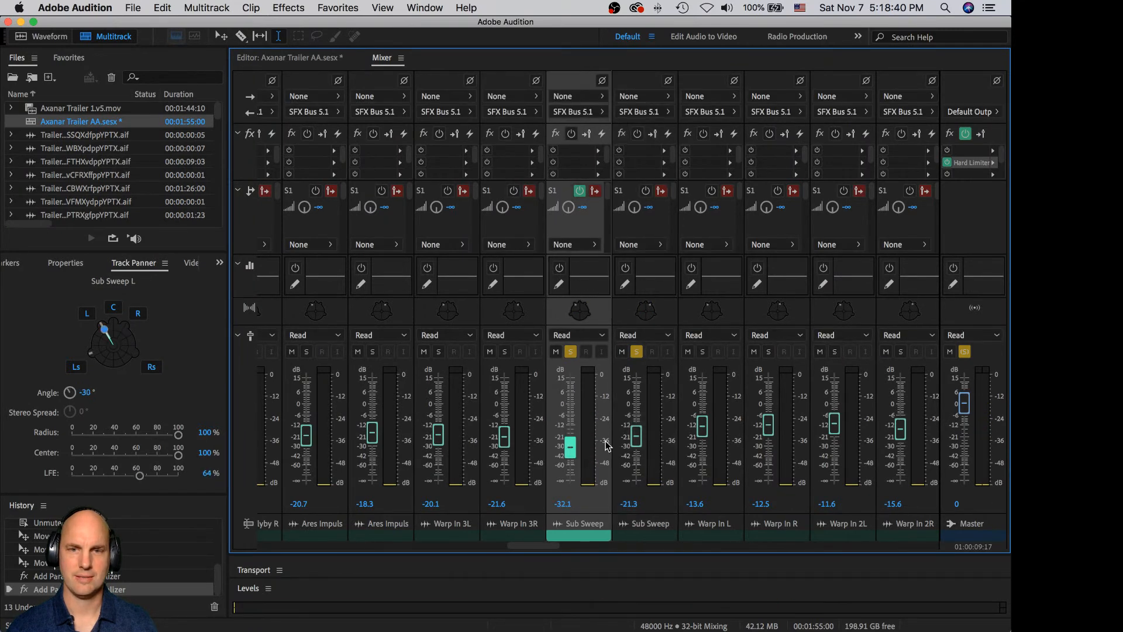
pyautogui.moveTo(636, 437); pyautogui.dragTo(638, 448)
pyautogui.press('space')
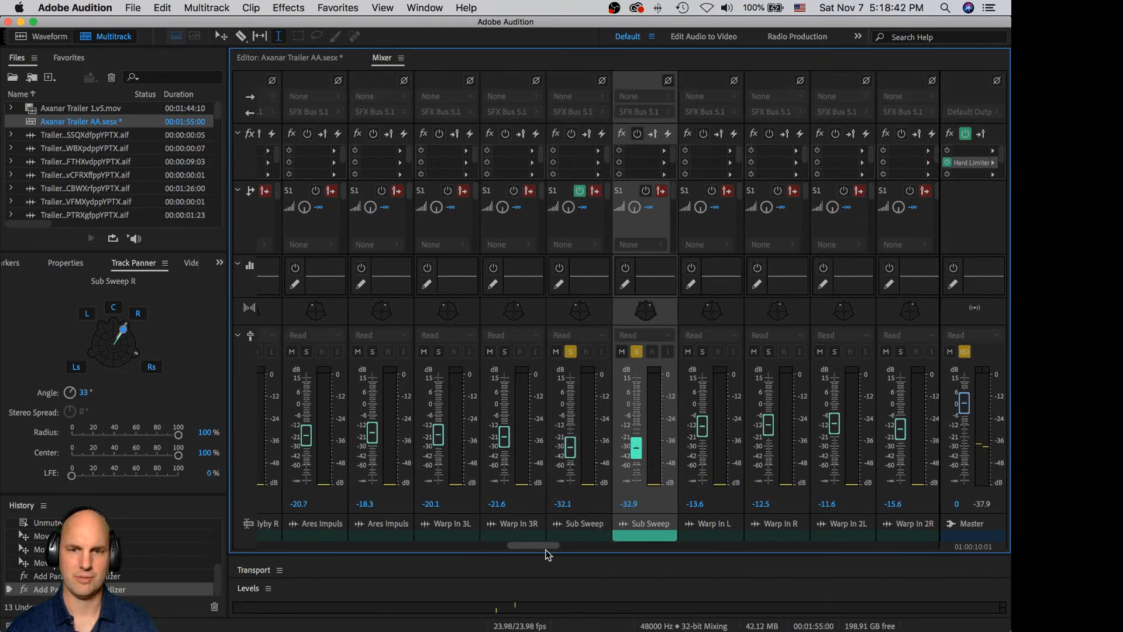
pyautogui.moveTo(539, 546); pyautogui.dragTo(454, 546)
pyautogui.press('space')
# - Set the LFE level of both Sub Sweep R and Sub Sweep L to 100% in the track panner
pyautogui.moveTo(71, 475); pyautogui.dragTo(178, 475)
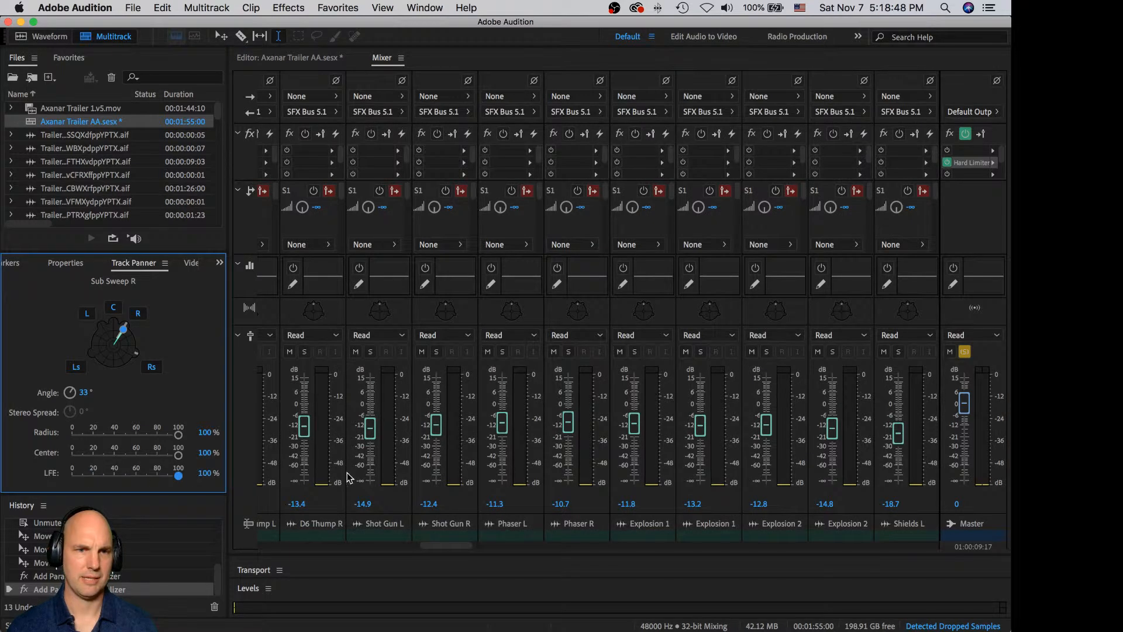
pyautogui.moveTo(459, 546); pyautogui.dragTo(550, 545)
pyautogui.click(493, 504)
pyautogui.moveTo(140, 475); pyautogui.dragTo(179, 475)
# - Raise channel 3's LFE level in the 5.1 Print Master's 3D-SAD Send effect while playing the sub sweeps, and close the effect
pyautogui.moveTo(545, 546); pyautogui.dragTo(922, 546)
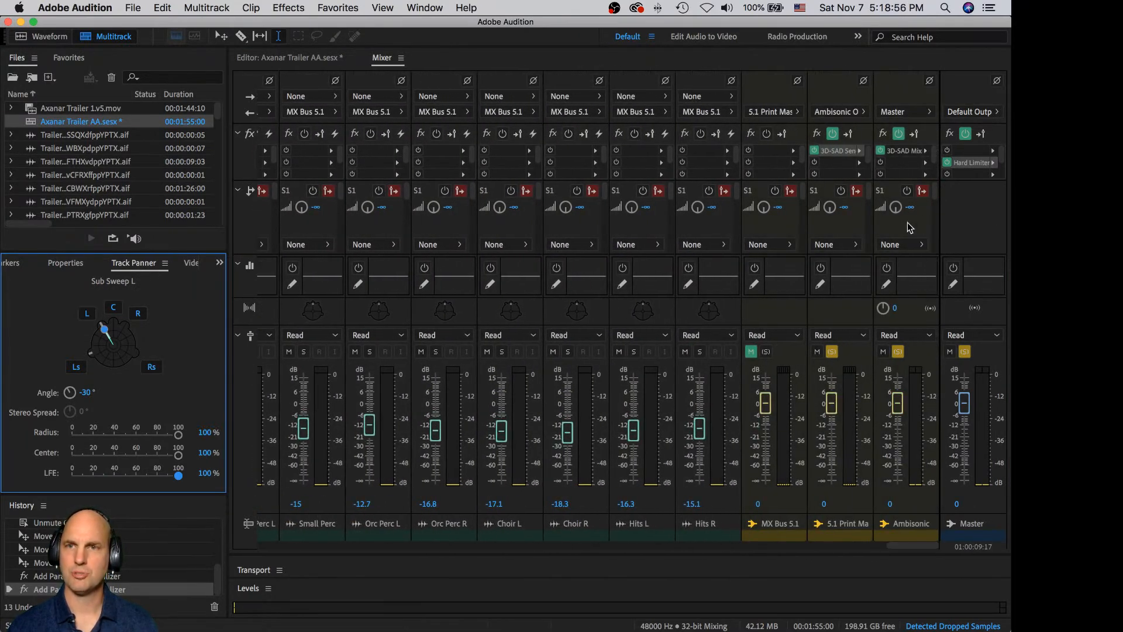
pyautogui.doubleClick(839, 153)
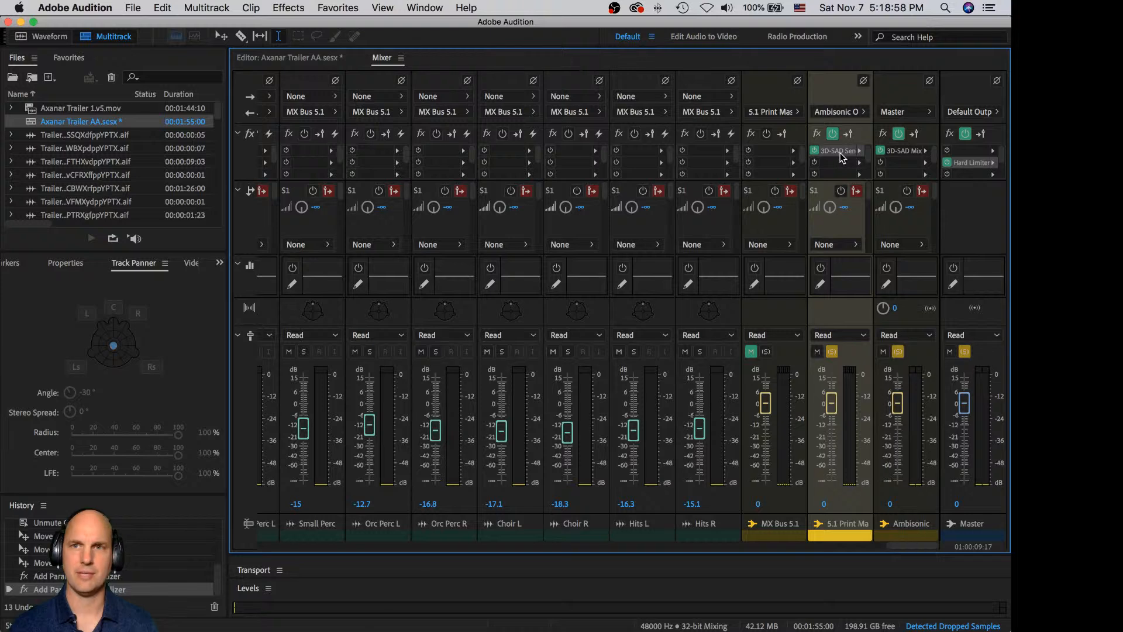
pyautogui.press('space')
pyautogui.press('space')
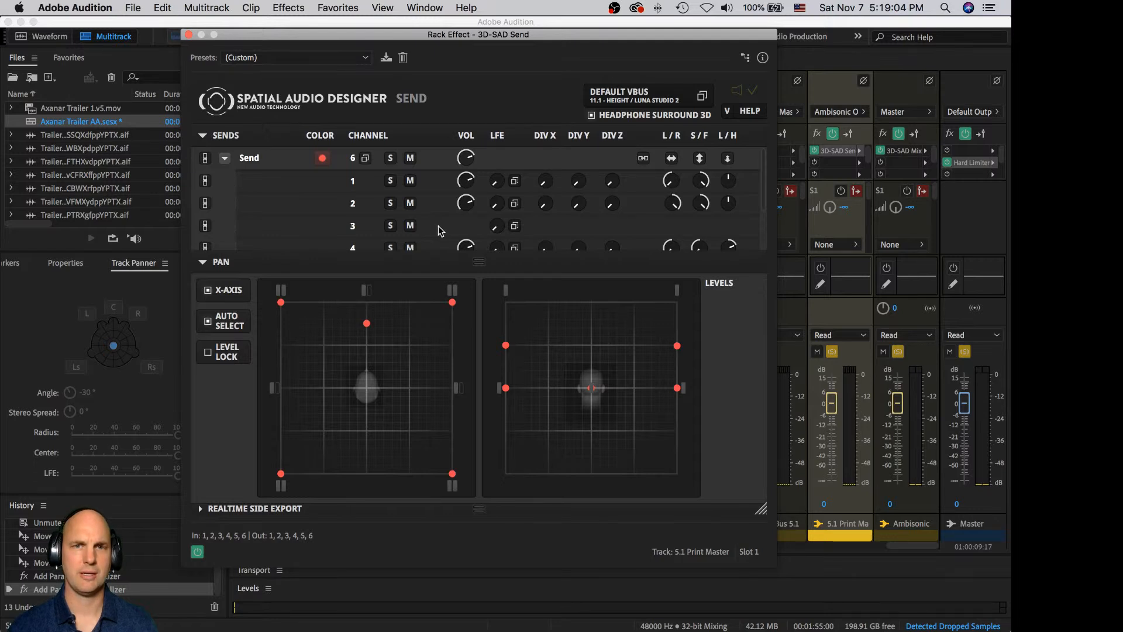
pyautogui.press('space')
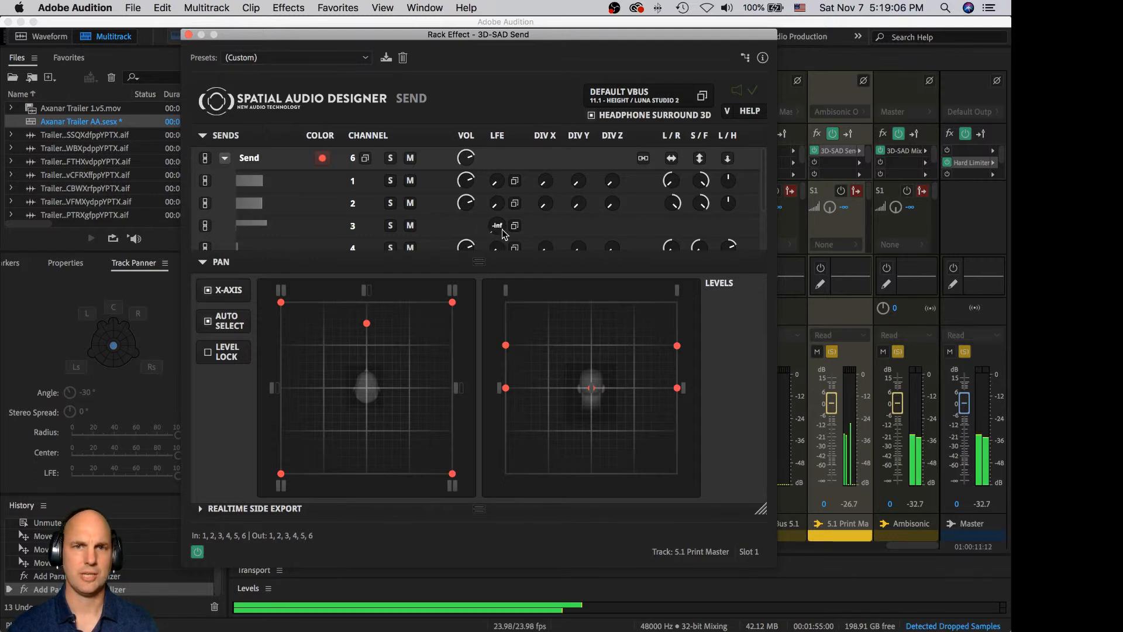
pyautogui.press('space')
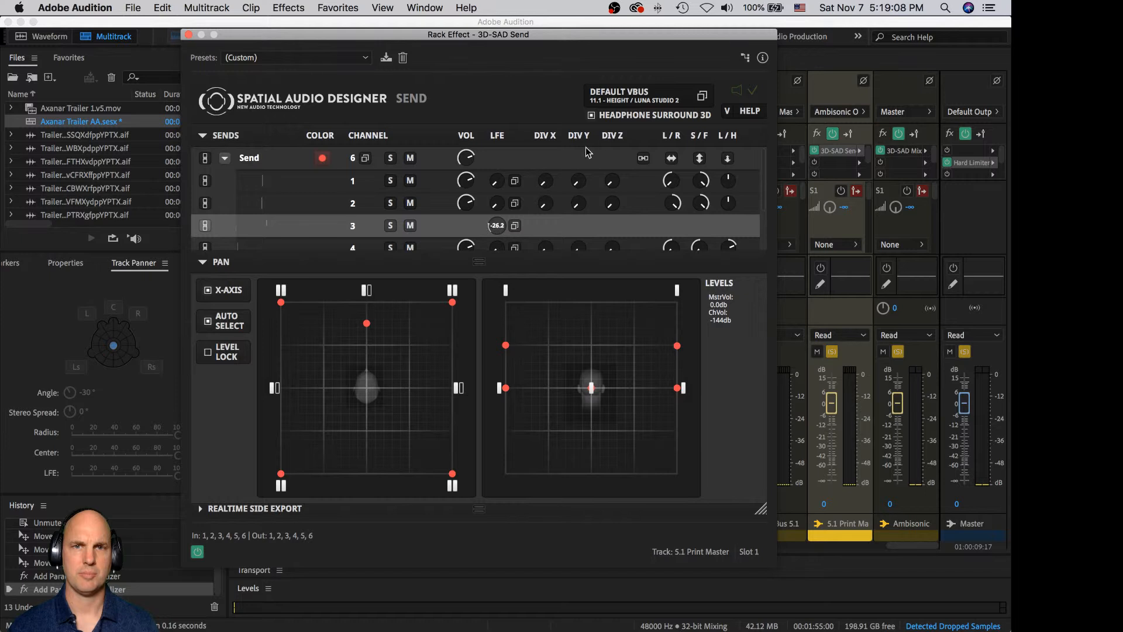
pyautogui.press('space')
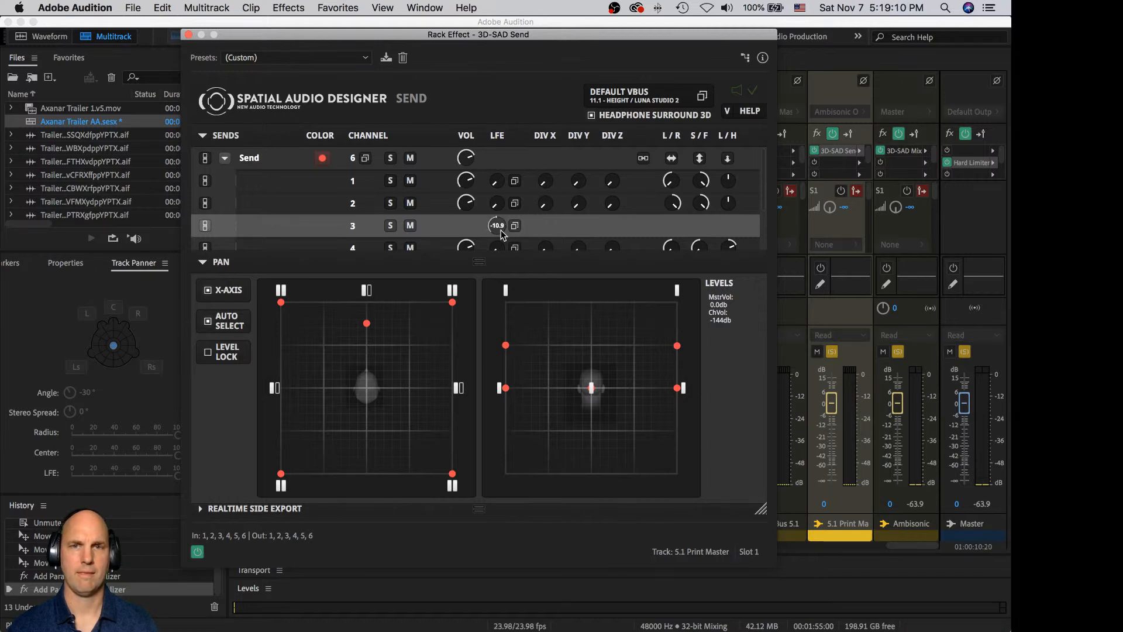
pyautogui.press('space')
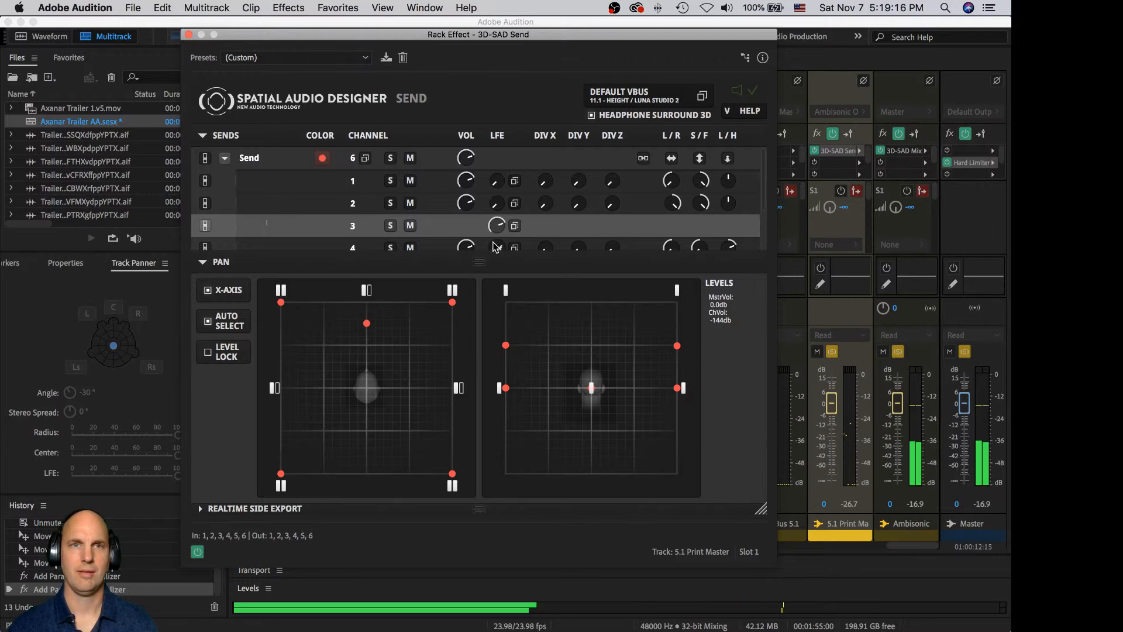
pyautogui.press('space')
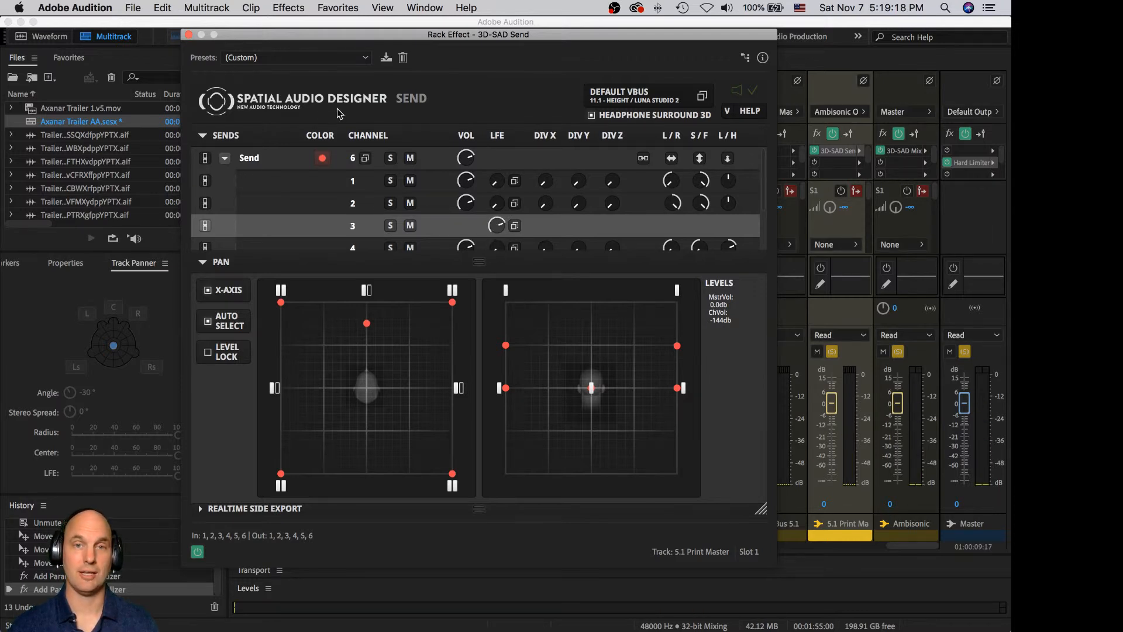
pyautogui.click(188, 35)
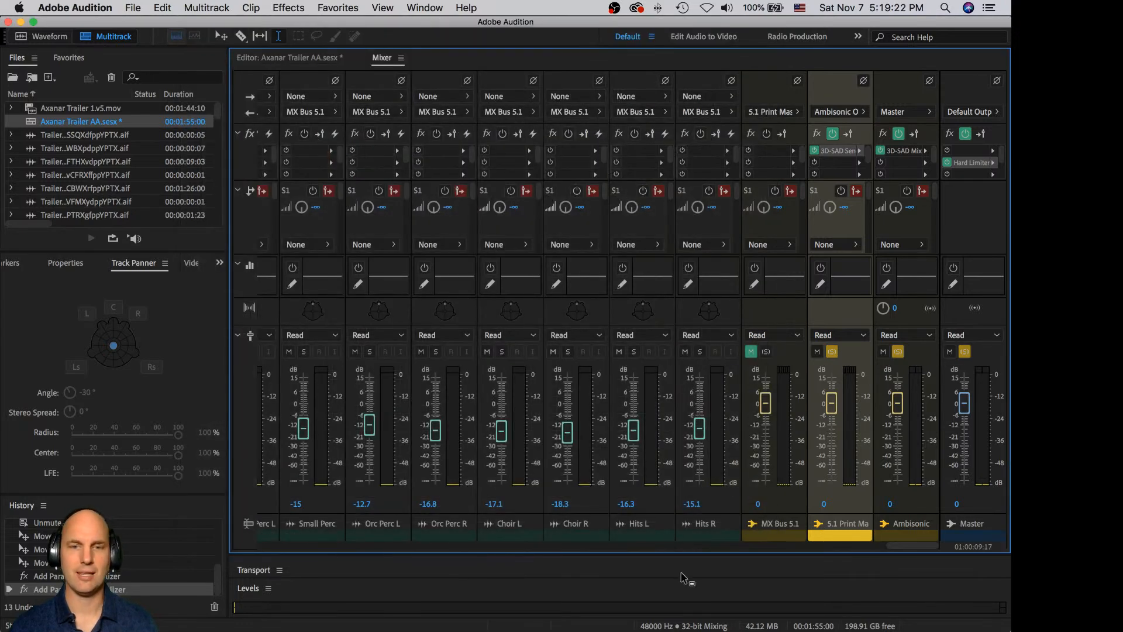
# - Unsolo Sub Sweep R and Sub Sweep L, return to the multitrack editor, and play the full mix of the passage
pyautogui.moveTo(924, 547); pyautogui.dragTo(542, 540)
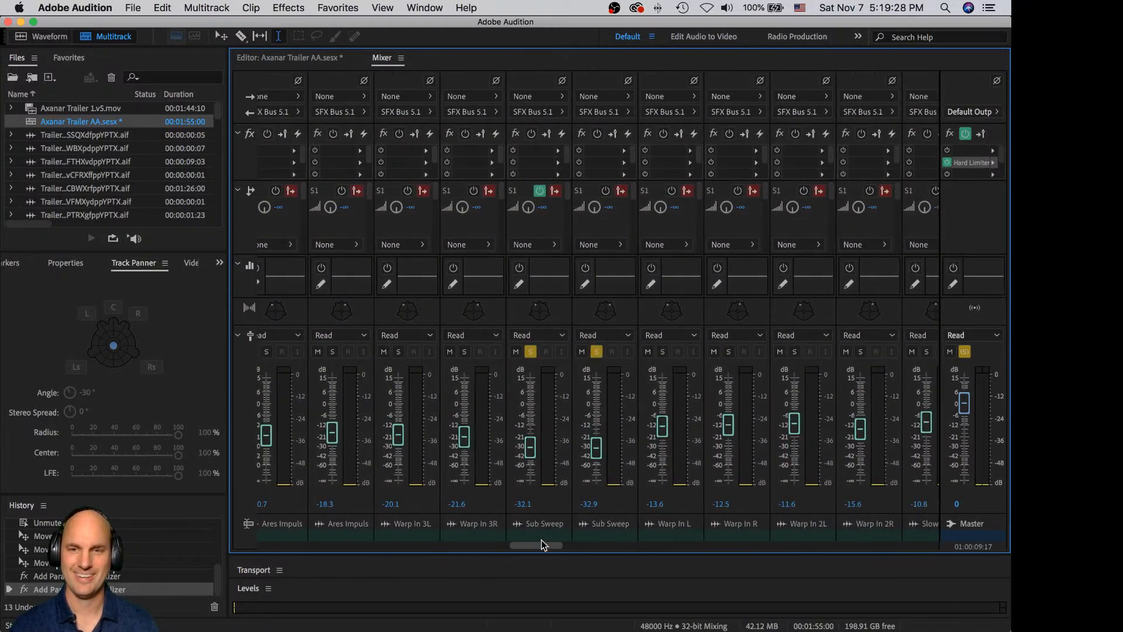
pyautogui.click(596, 351)
pyautogui.click(530, 352)
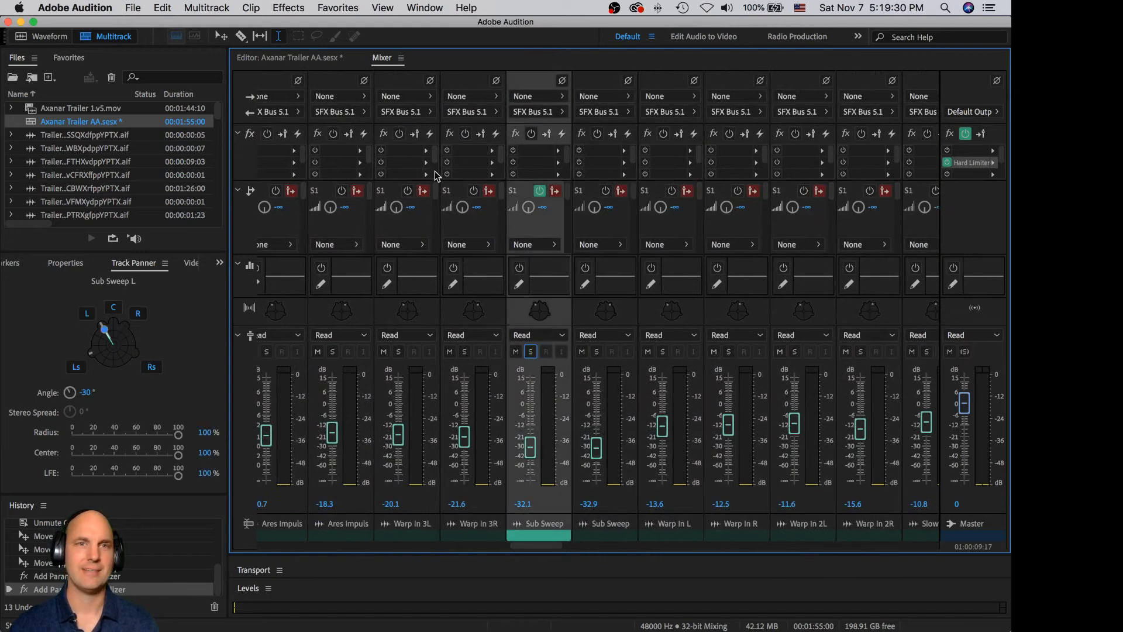
pyautogui.click(311, 57)
pyautogui.press('space')
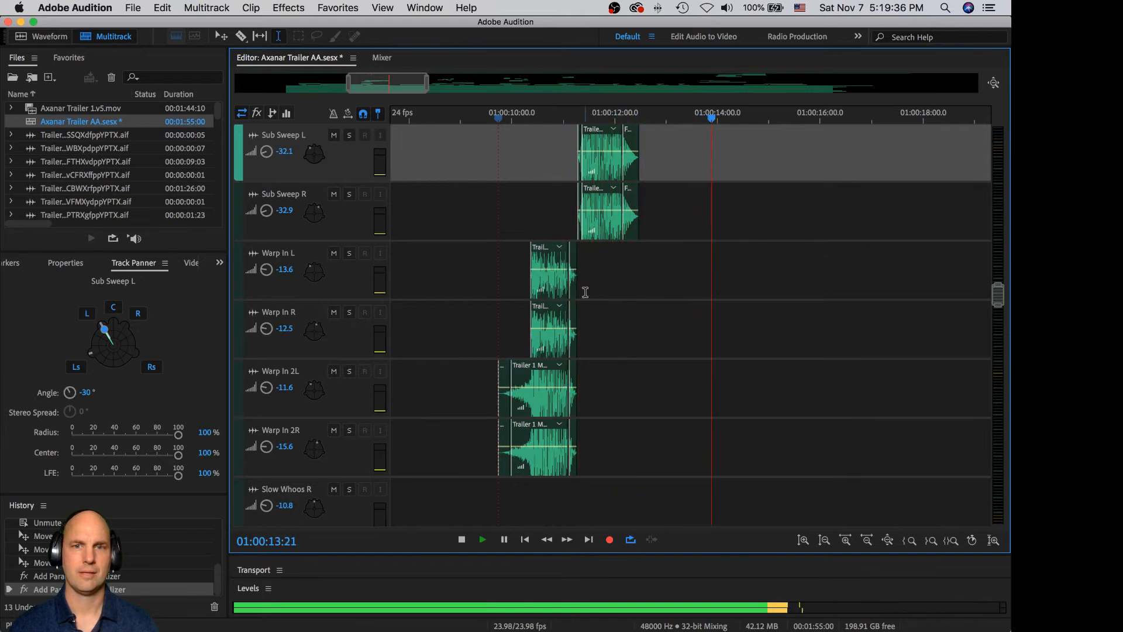
pyautogui.press('space')
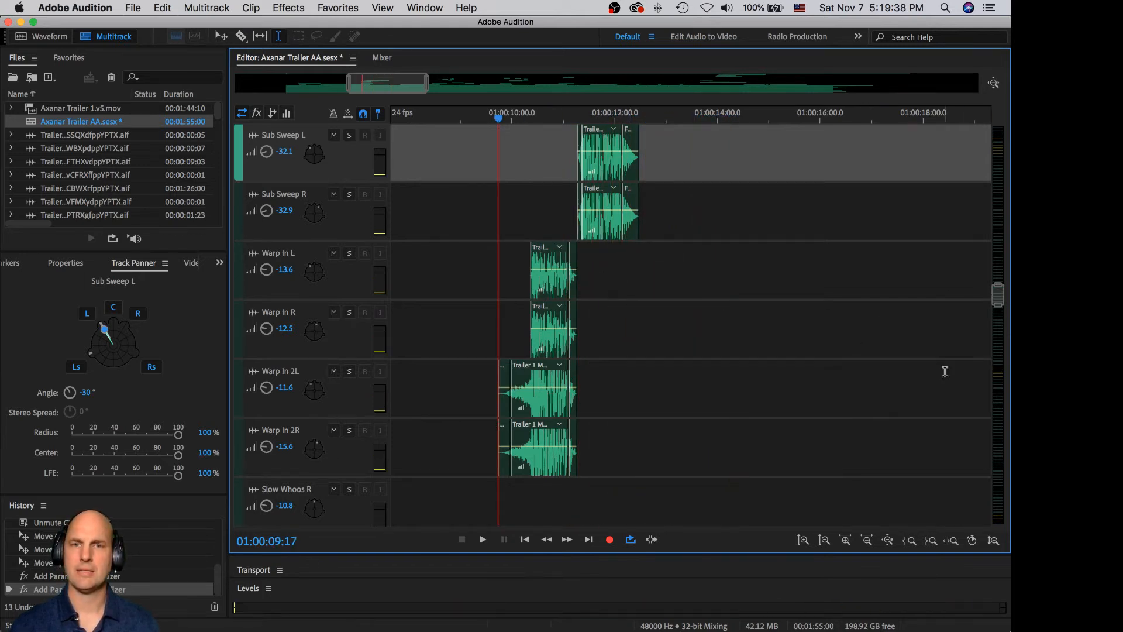
# - Solo the Space Noise L and Space Noise R tracks in the multitrack editor
pyautogui.moveTo(995, 293); pyautogui.dragTo(995, 359)
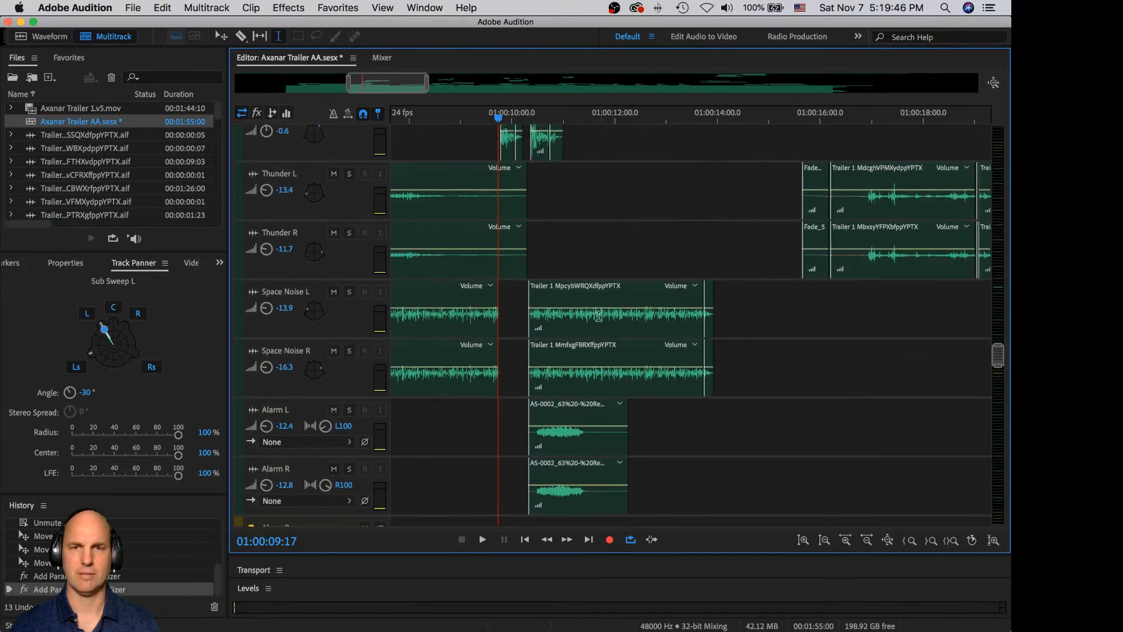
pyautogui.click(348, 295)
pyautogui.click(350, 351)
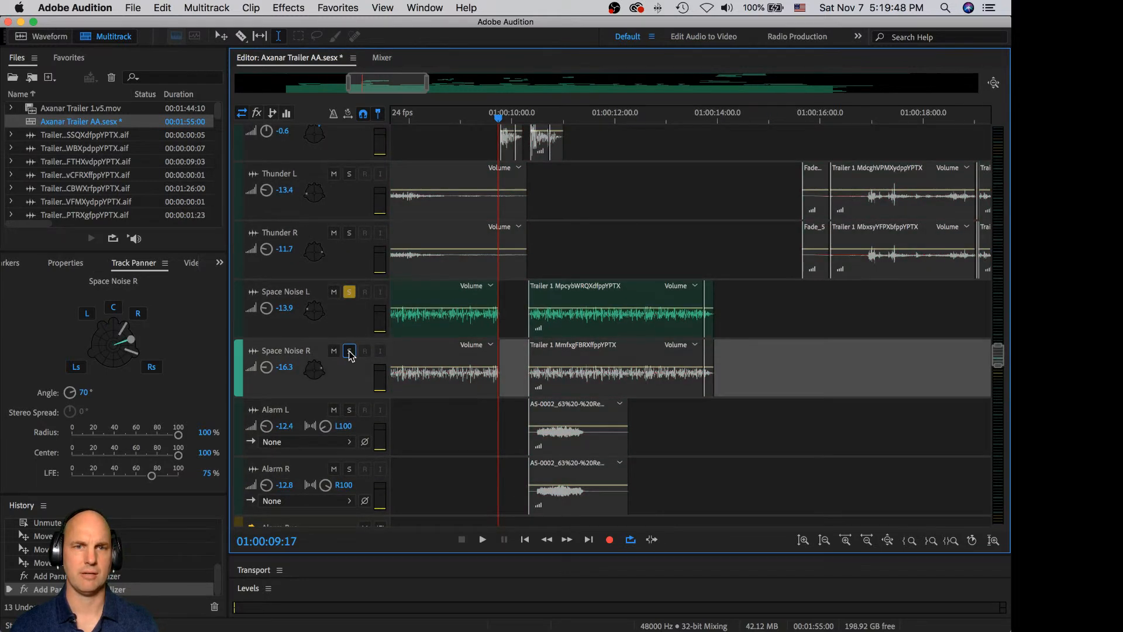
# - Play the soloed Space Noise L and Space Noise R tracks from 01:00:09:17, and release the Space Noise L solo
pyautogui.press('space')
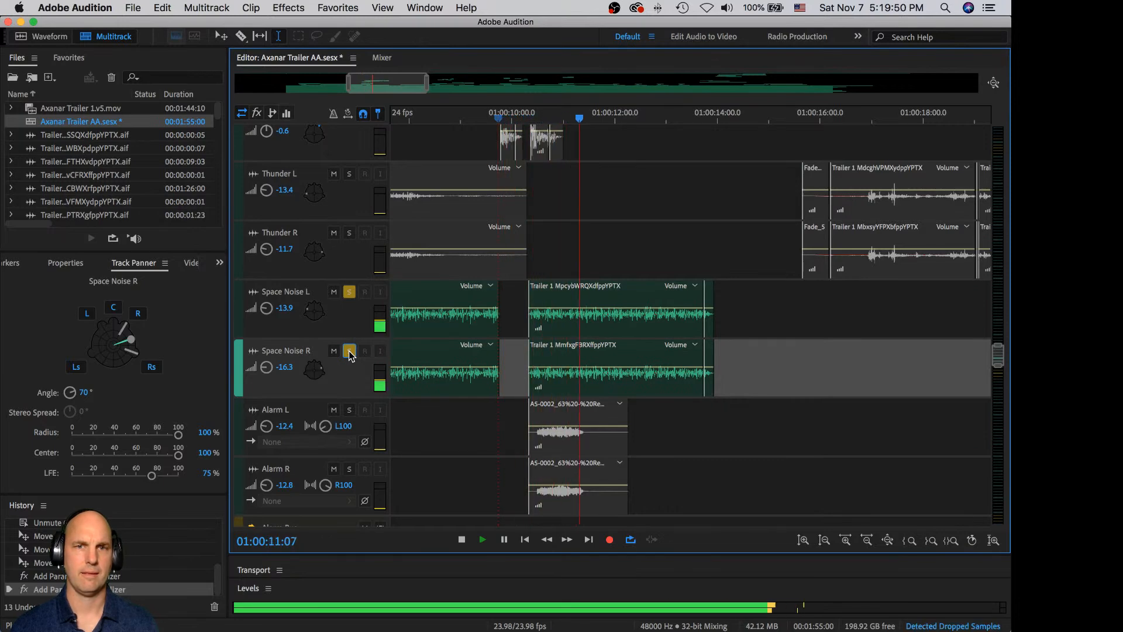
pyautogui.press('space')
pyautogui.click(357, 305)
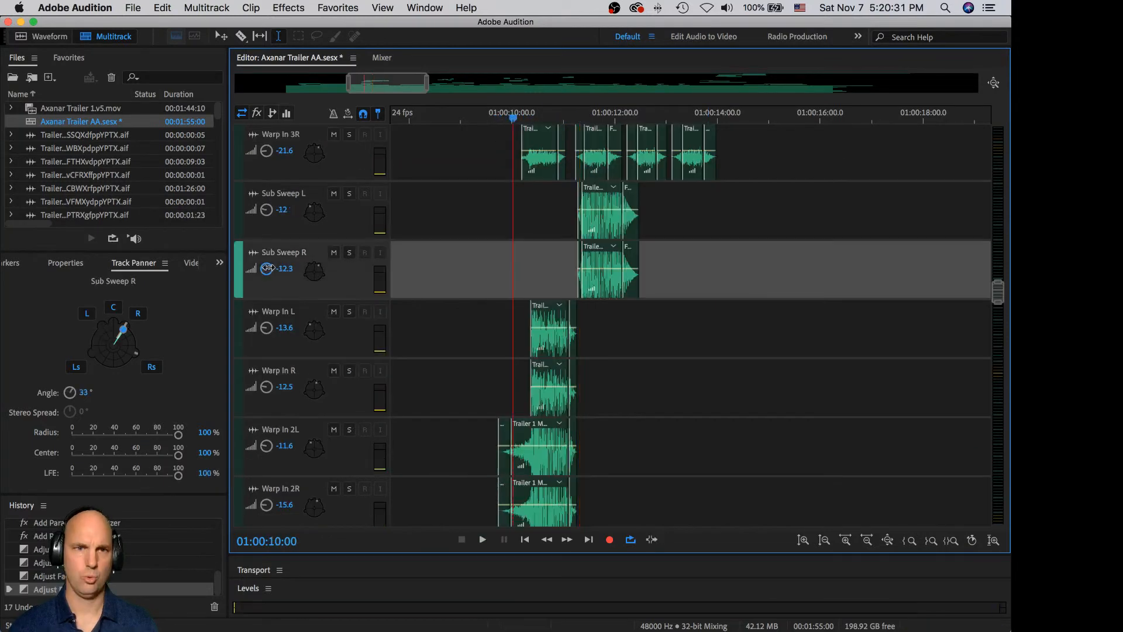
# - Lower the volume of Sub Sweep R to -21.6 and Sub Sweep L to -21.9, and play the passage from 01:00:10:00
pyautogui.moveTo(268, 268); pyautogui.dragTo(263, 269)
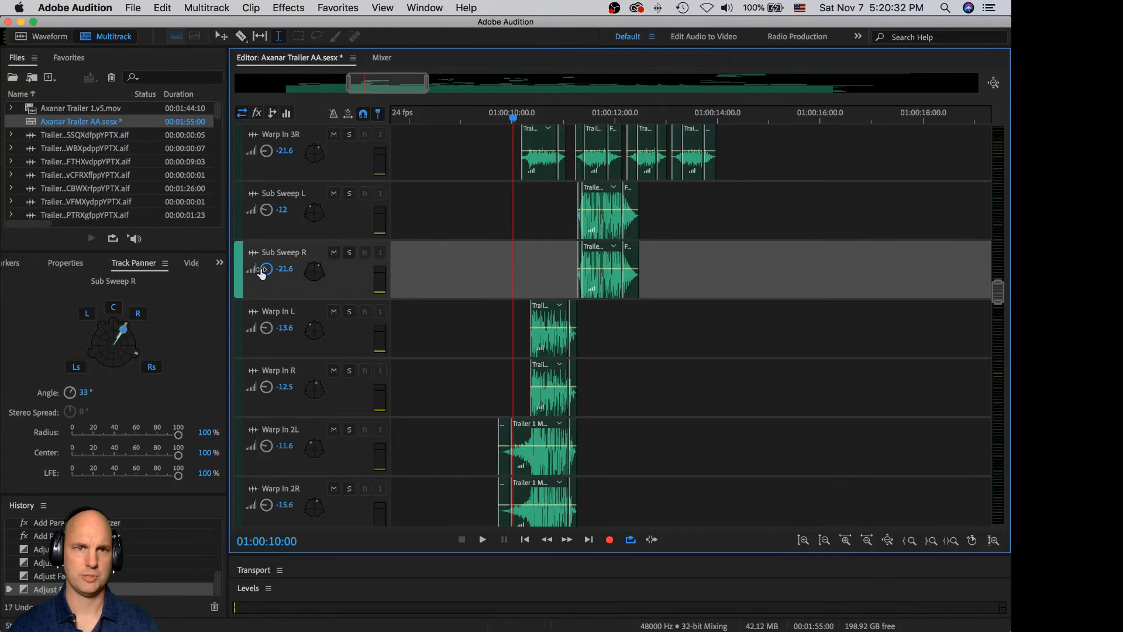
pyautogui.moveTo(266, 209); pyautogui.dragTo(267, 210)
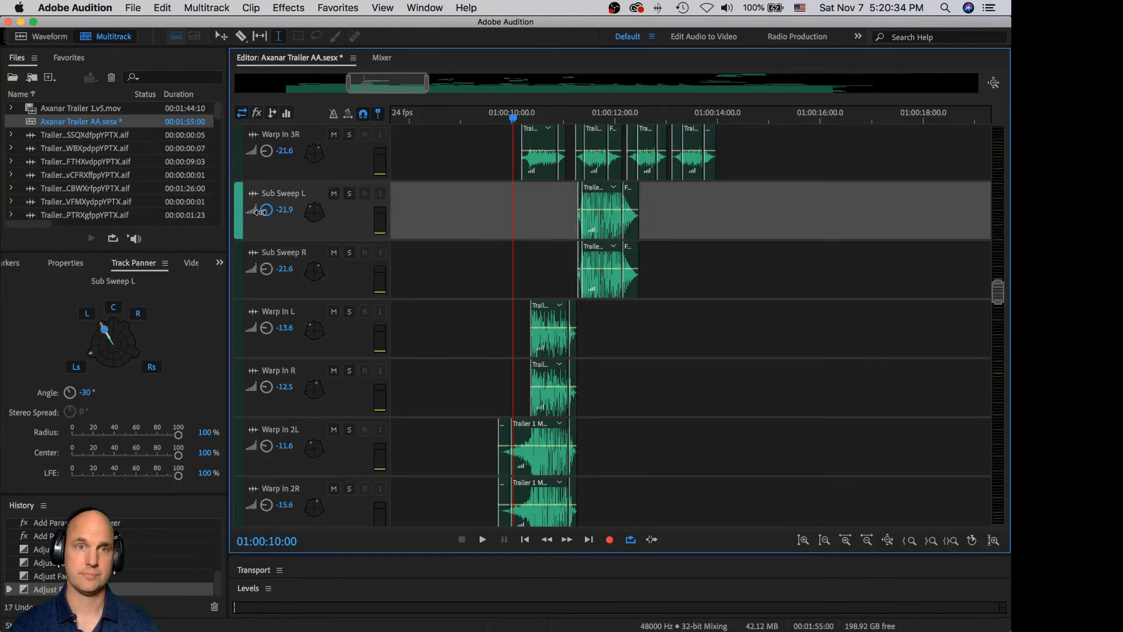
pyautogui.press('space')
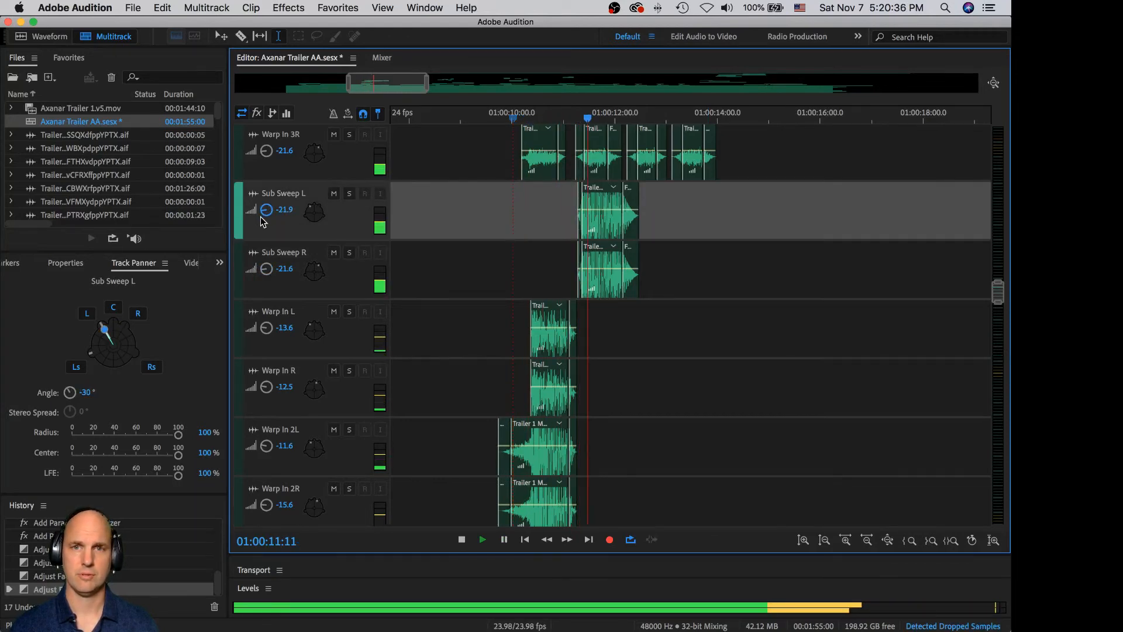
pyautogui.press('space')
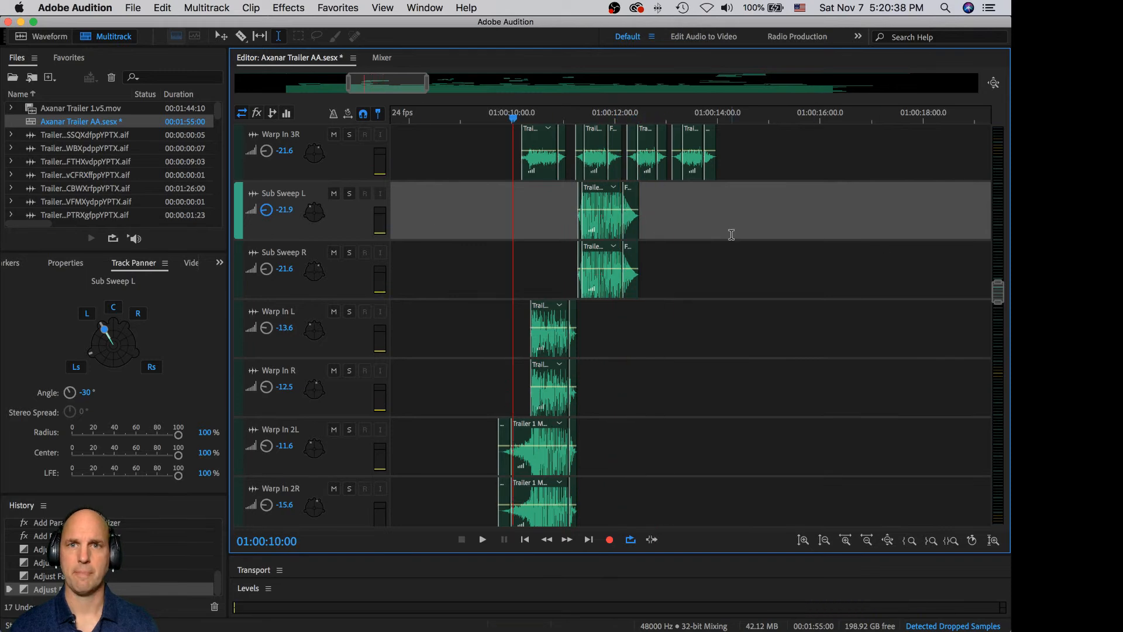
# - Solo Warp In 3L and Warp In 3R, play them from 01:00:10:00, and unsolo both tracks
pyautogui.moveTo(998, 293); pyautogui.dragTo(999, 284)
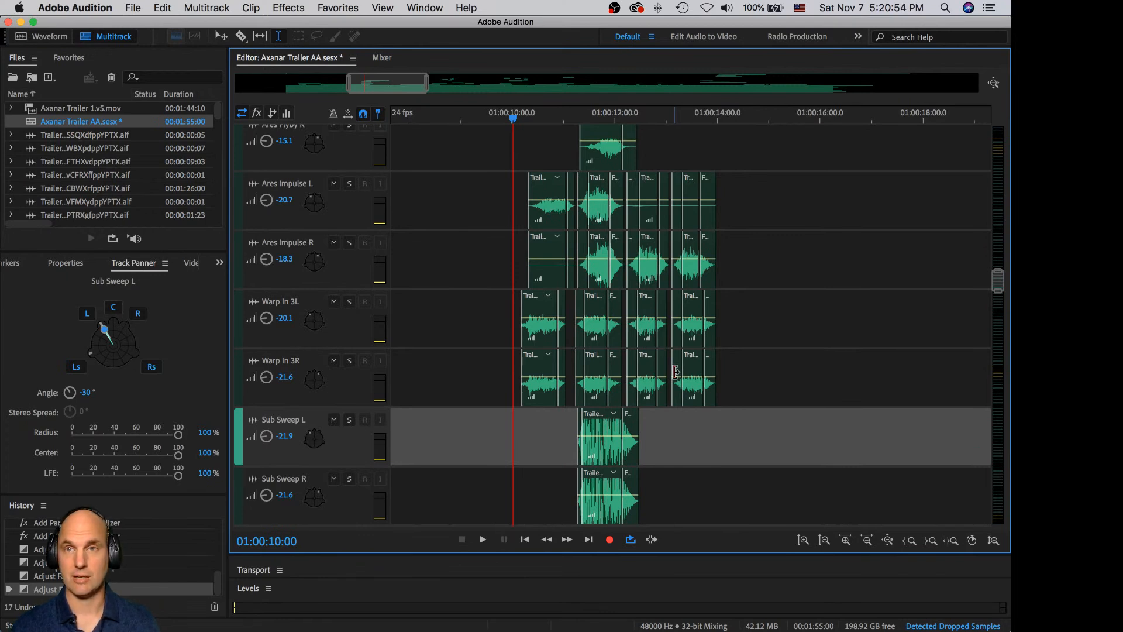
pyautogui.click(366, 317)
pyautogui.click(350, 361)
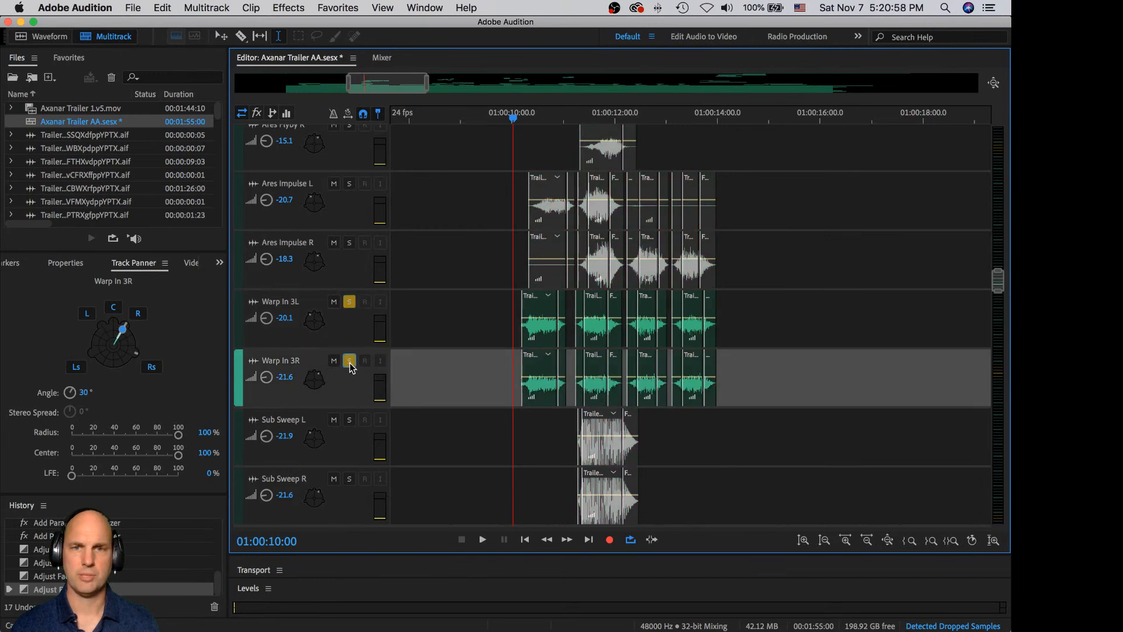
pyautogui.press('space')
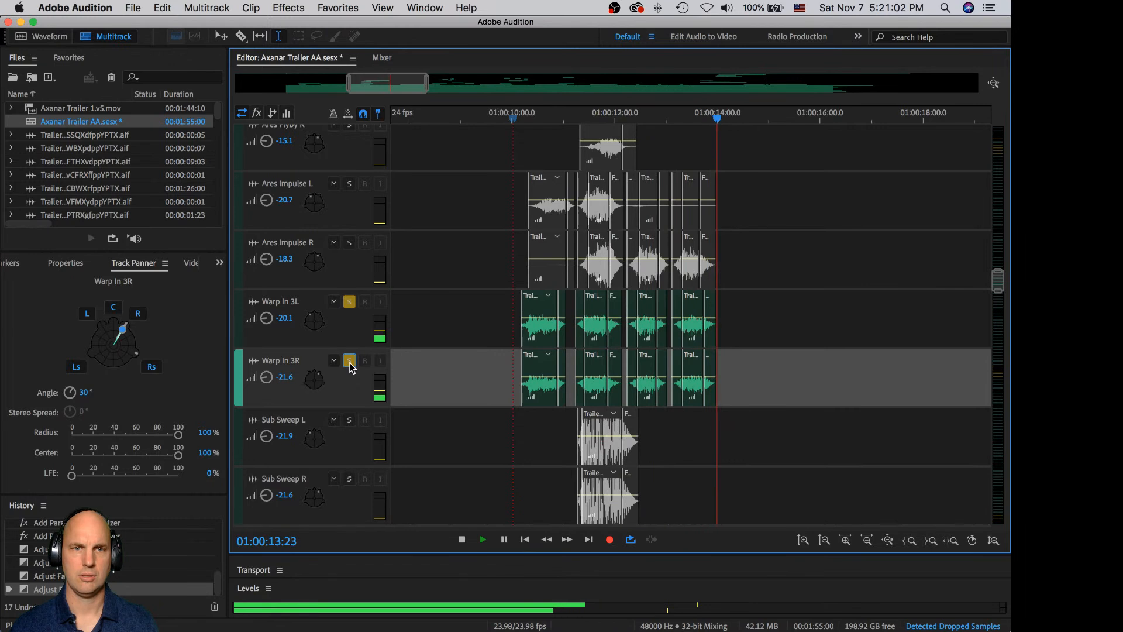
pyautogui.press('space')
pyautogui.click(350, 363)
pyautogui.click(351, 302)
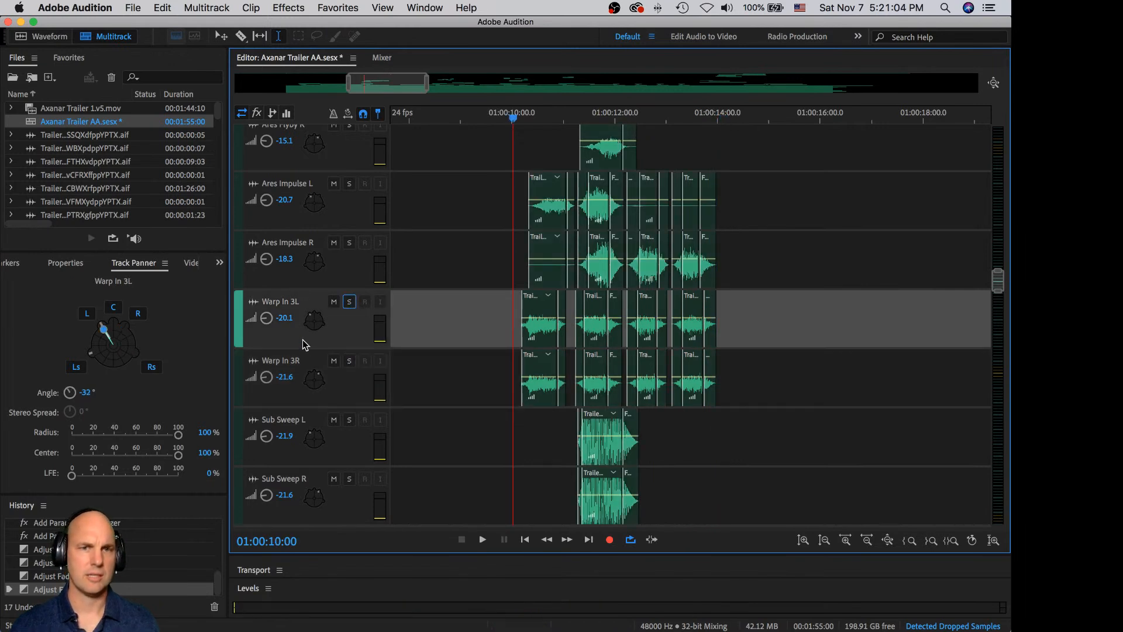
# - Show the trailer video and play the passage with Warp In 3L and Warp In 3R soloed
pyautogui.click(191, 263)
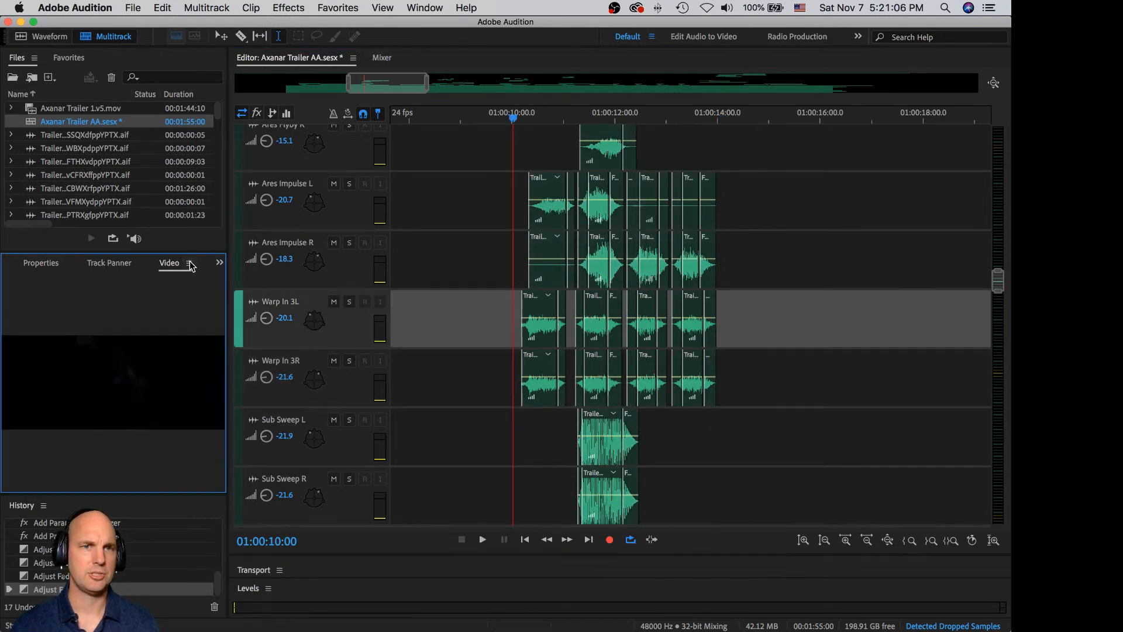
pyautogui.press('space')
pyautogui.click(348, 304)
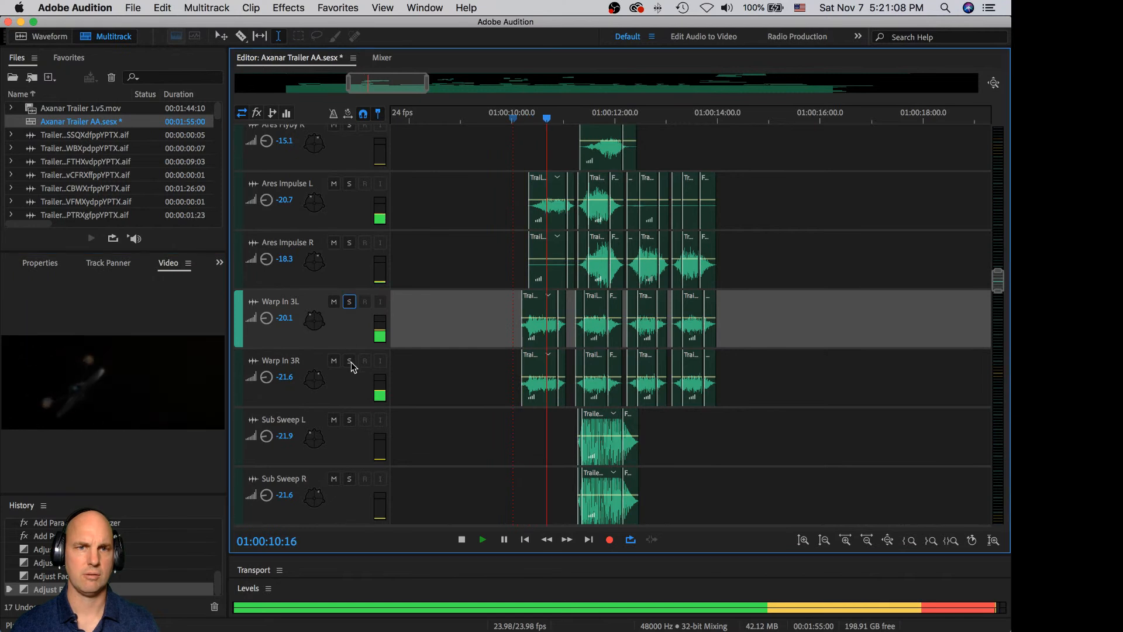
pyautogui.click(351, 362)
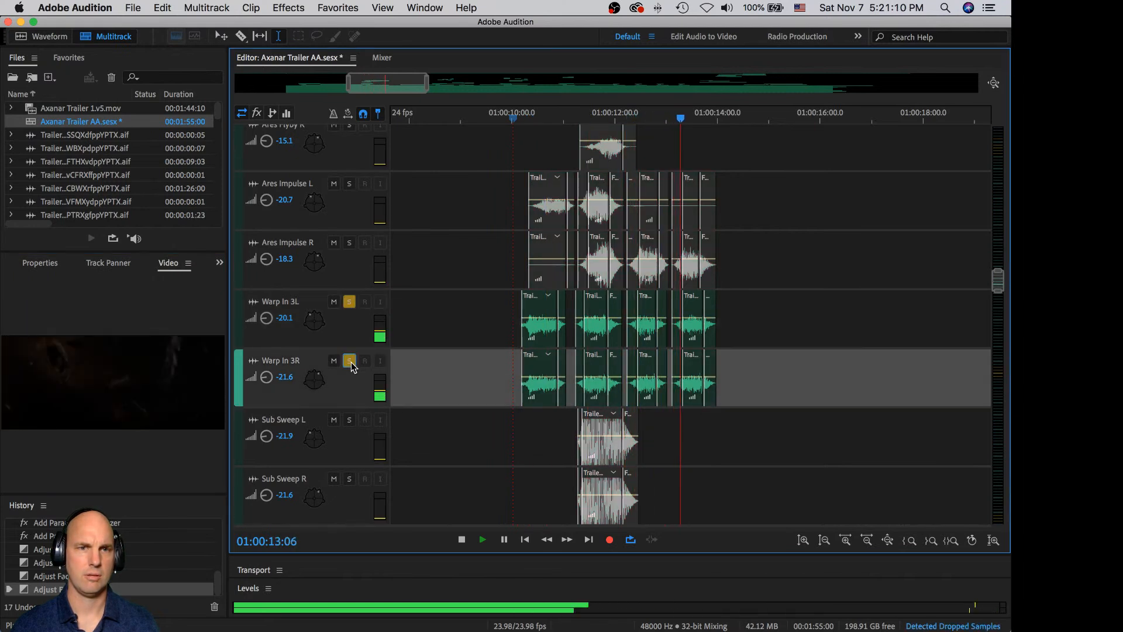
pyautogui.press('space')
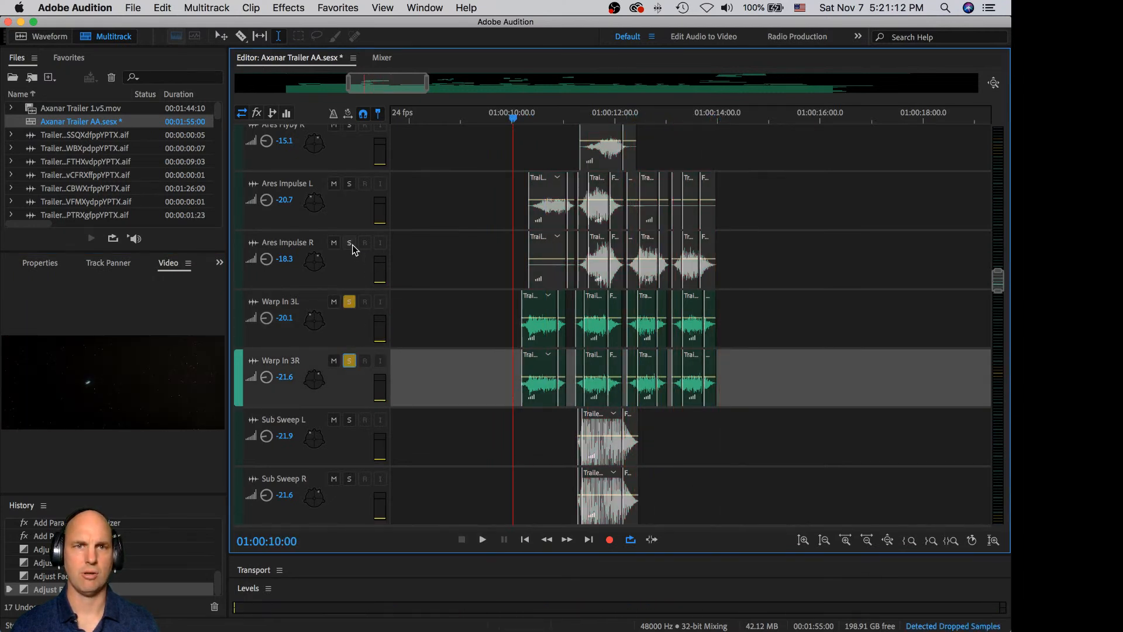
# - Add Ares Impulse R and Ares Impulse L to the soloed Warp In tracks and play the passage from 01:00:10:00
pyautogui.click(353, 244)
pyautogui.click(351, 184)
pyautogui.press('space')
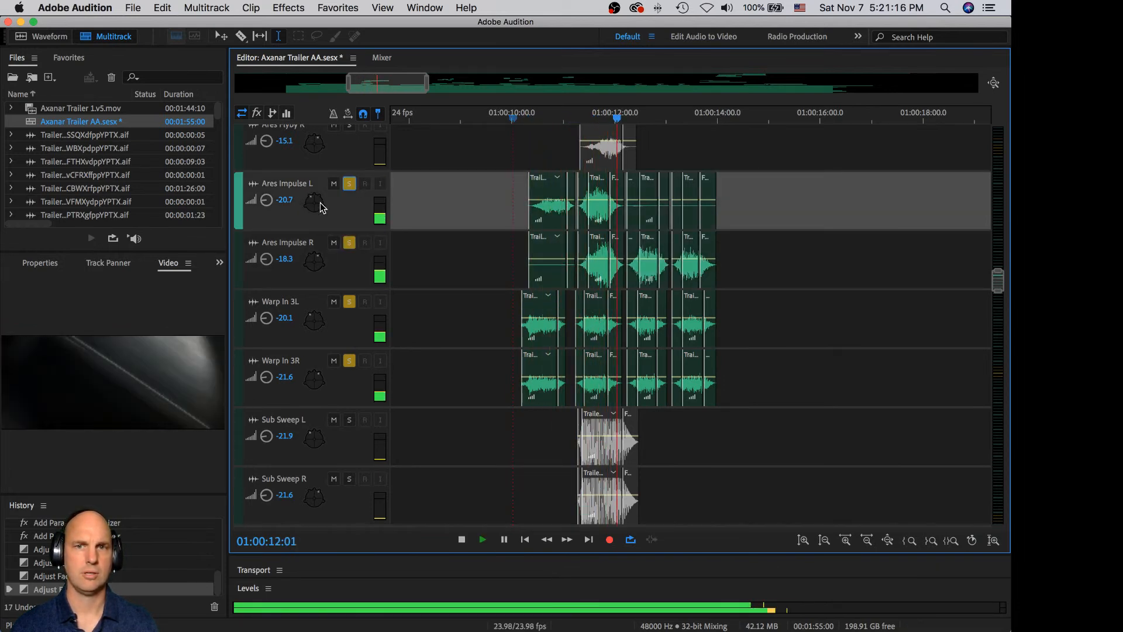
pyautogui.press('space')
# - Unsolo the Ares Flyby L and Ares Flyby R tracks
pyautogui.scroll(5, 669, 265)
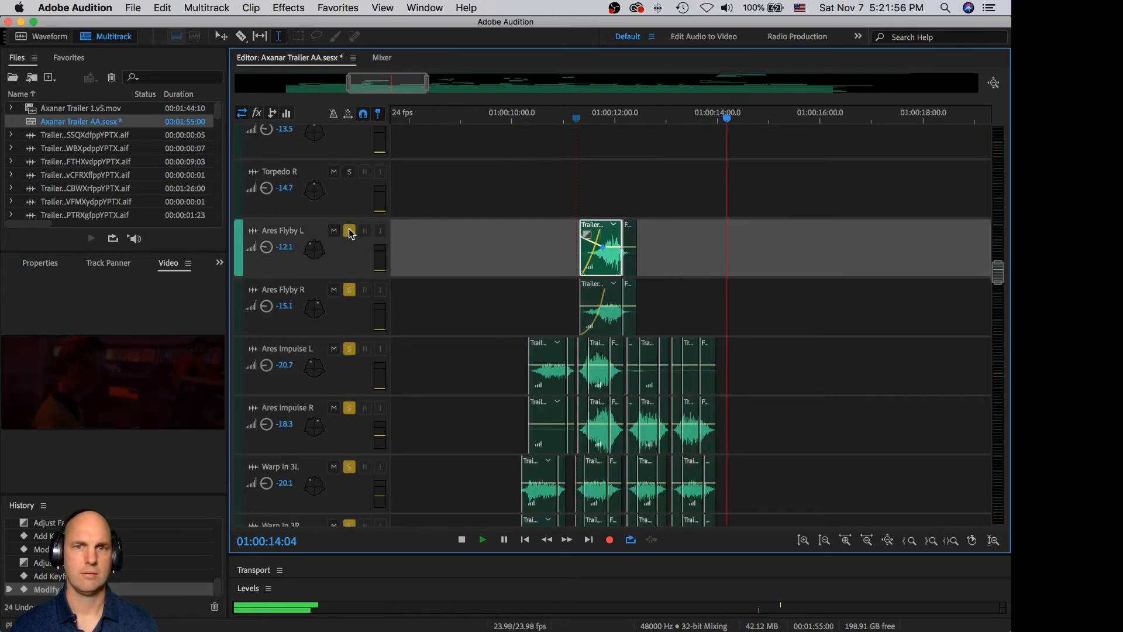
pyautogui.click(349, 230)
pyautogui.click(349, 289)
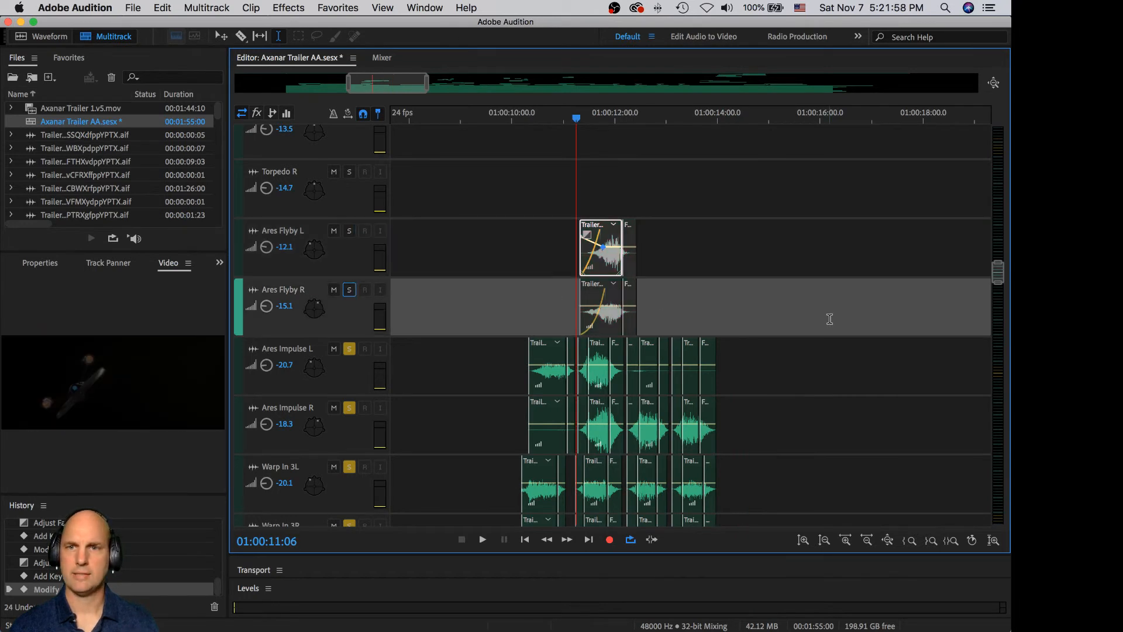
# - Solo only Ares Impulse L, clearing all other solos, and play it from 01:00:10:05
pyautogui.scroll(-1, 830, 319)
pyautogui.scroll(-1, 829, 320)
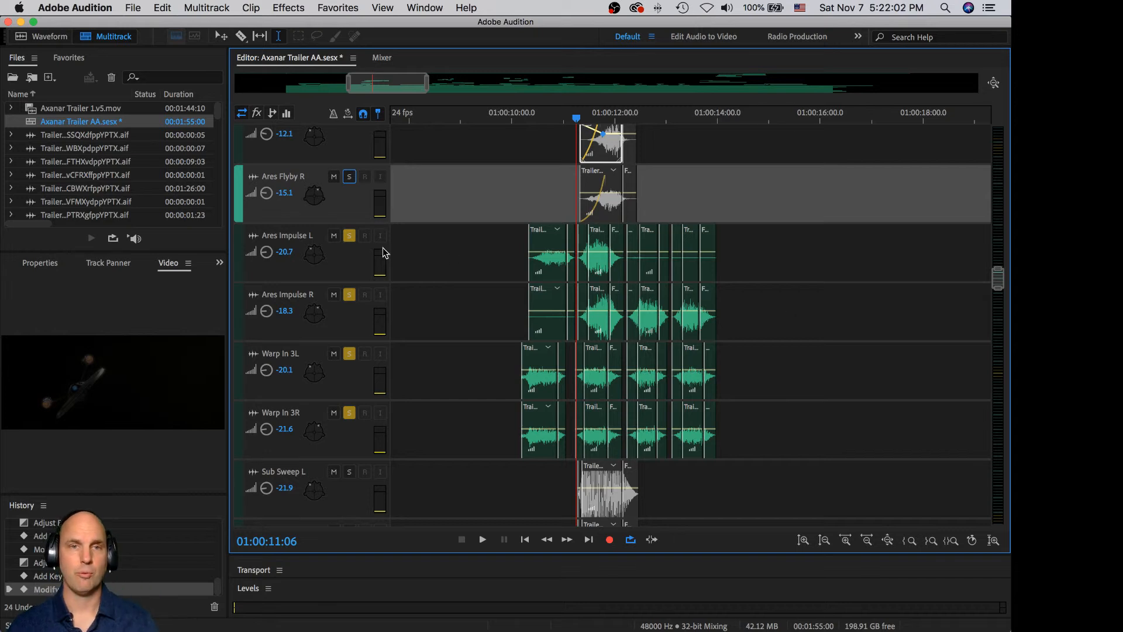
pyautogui.click(349, 236)
pyautogui.click(349, 236)
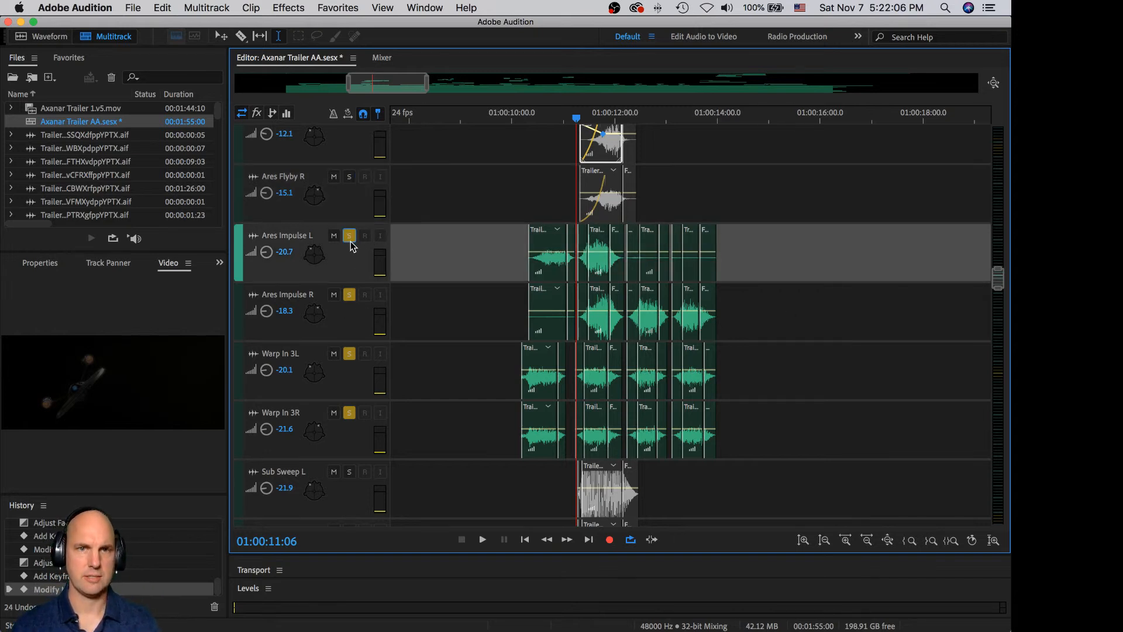
pyautogui.keyDown('super'); pyautogui.click(349, 236); pyautogui.keyUp('super')
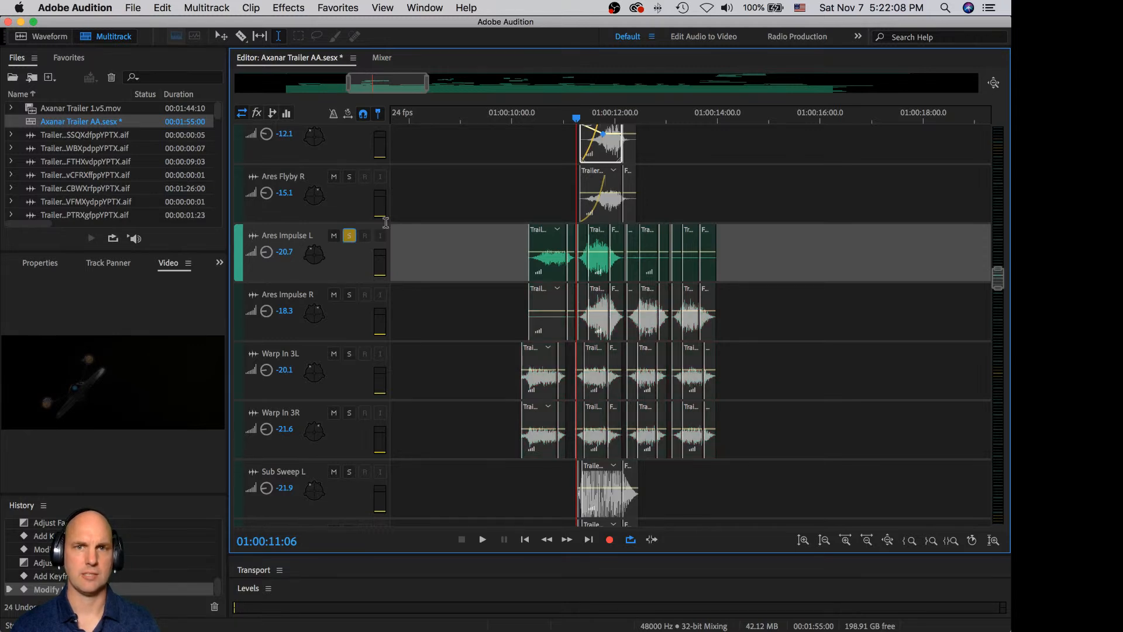
pyautogui.click(523, 124)
pyautogui.press('space')
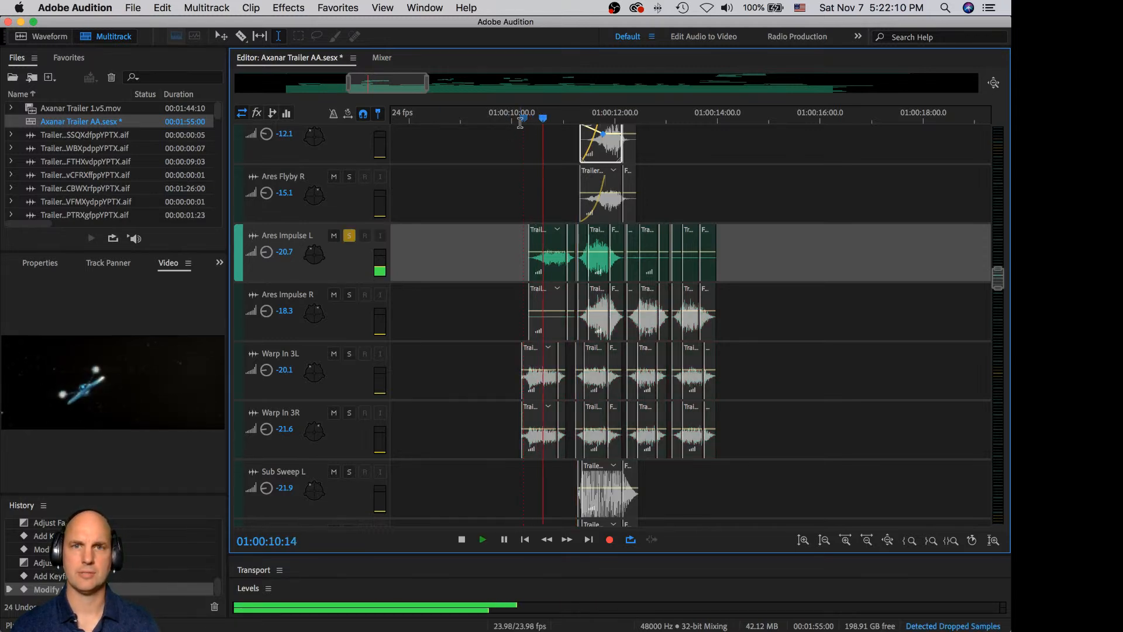
pyautogui.press('space')
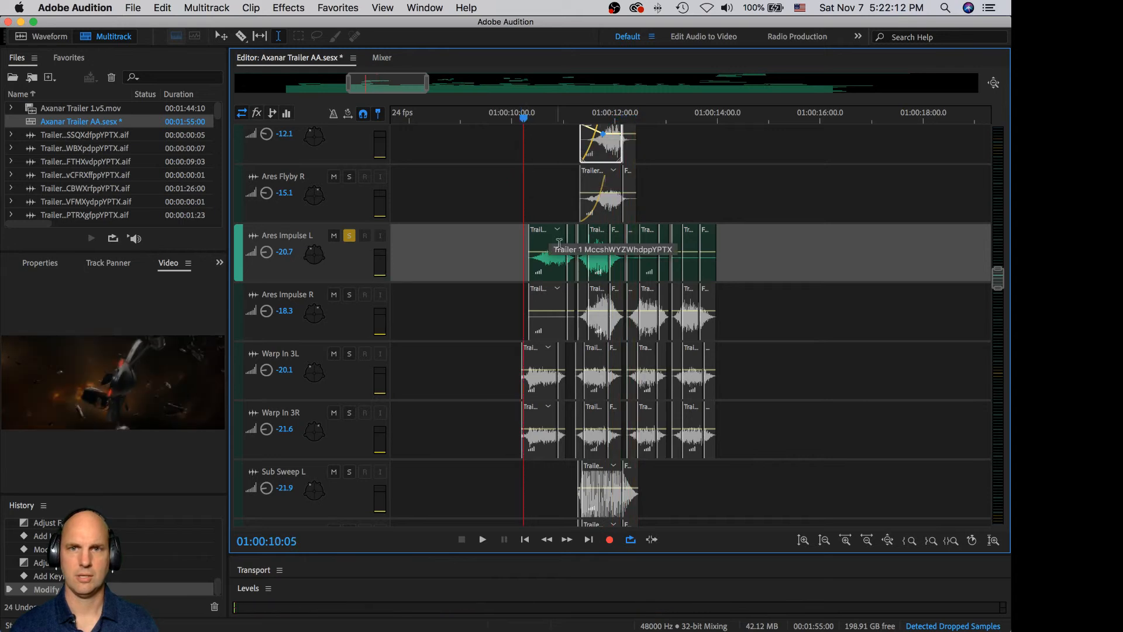
# - Raise the clip volume of Ares Impulse L's second pass, including its fade-in and fade-out clips, and play it from 01:00:10:08
pyautogui.click(599, 256)
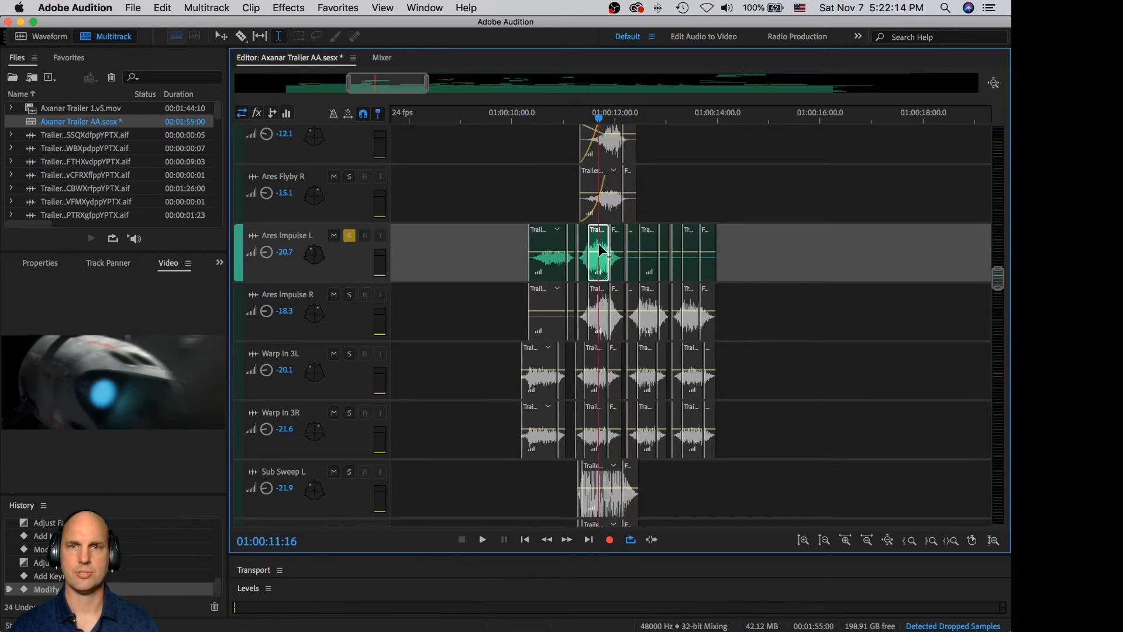
pyautogui.moveTo(600, 252); pyautogui.dragTo(584, 242)
pyautogui.click(584, 257)
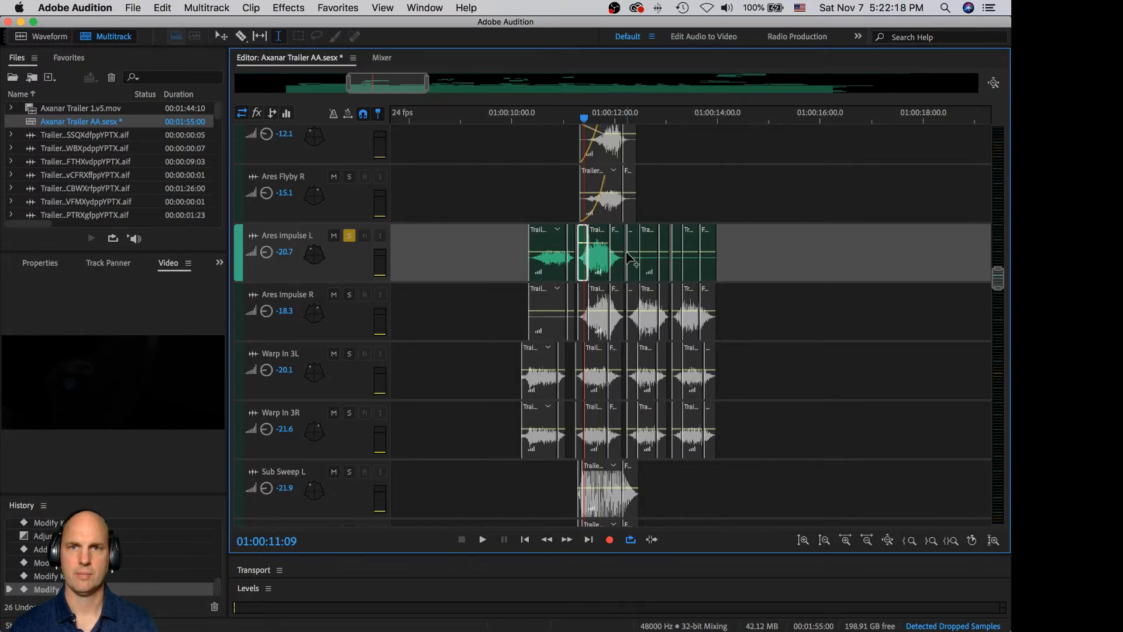
pyautogui.click(623, 257)
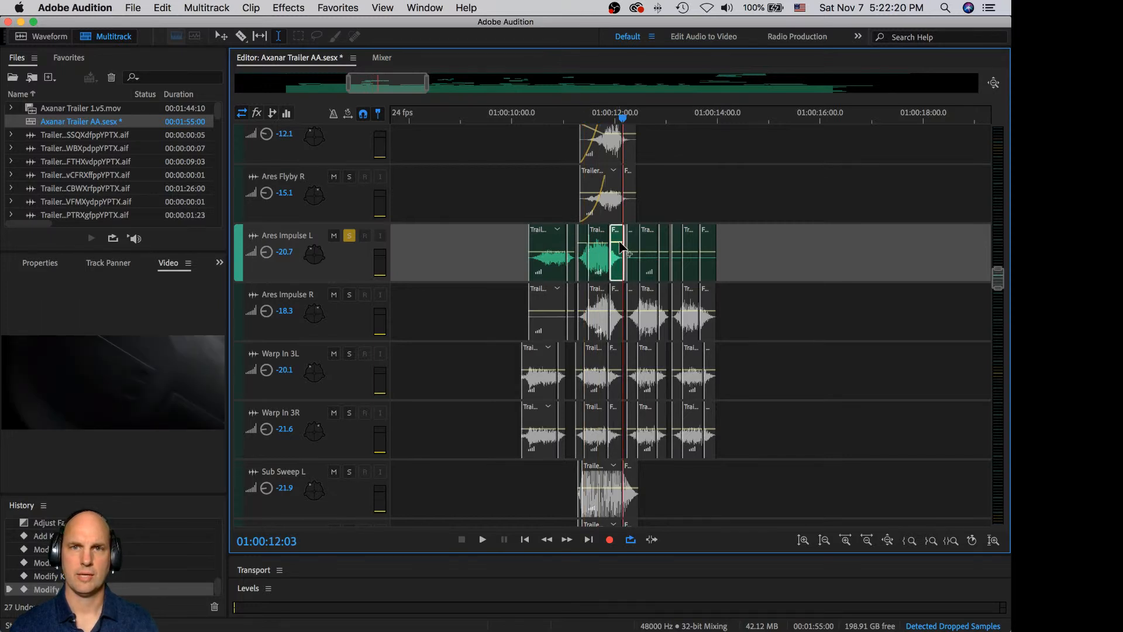
pyautogui.click(532, 195)
pyautogui.press('space')
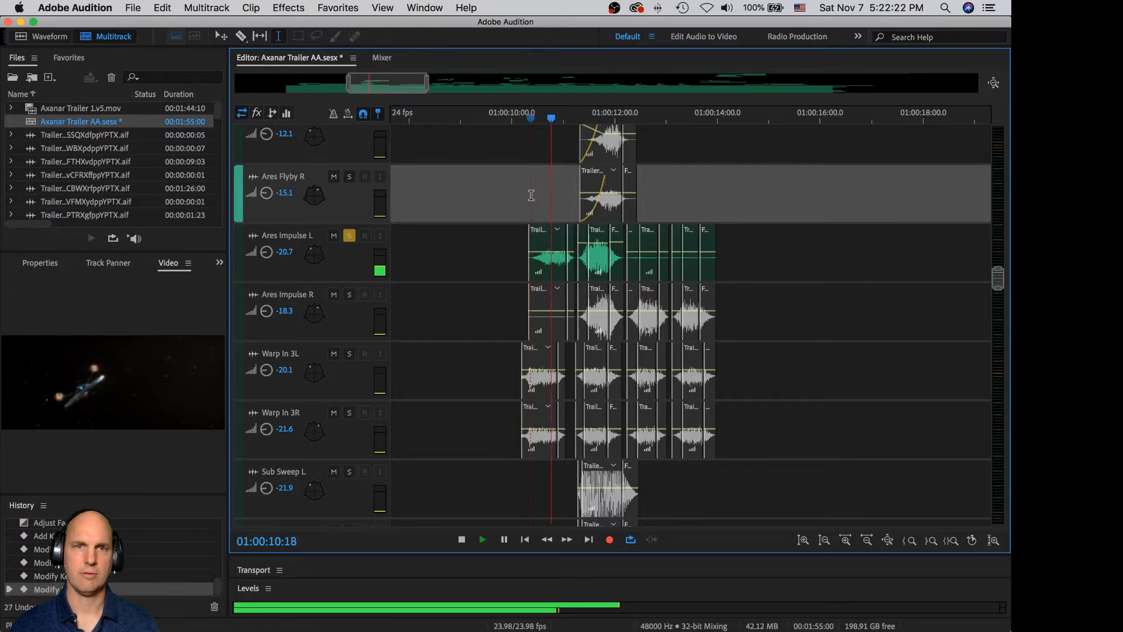
pyautogui.press('space')
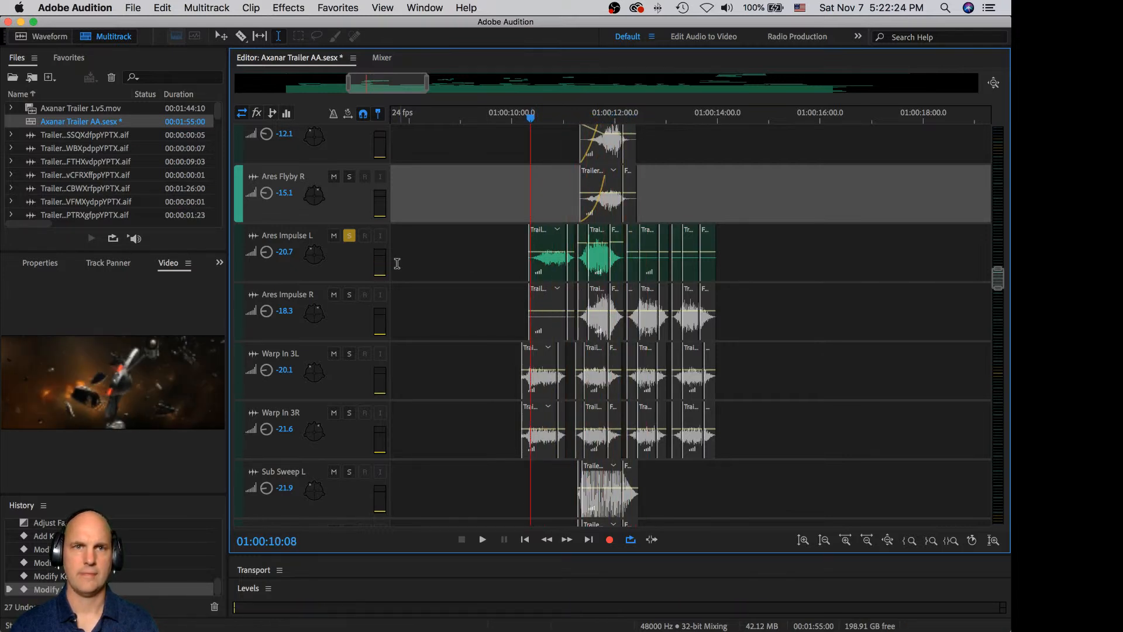
# - Enlarge the Ares Impulse L track, expand its automation lane, and show the Pan: Angle envelope
pyautogui.moveTo(348, 282); pyautogui.dragTo(349, 297)
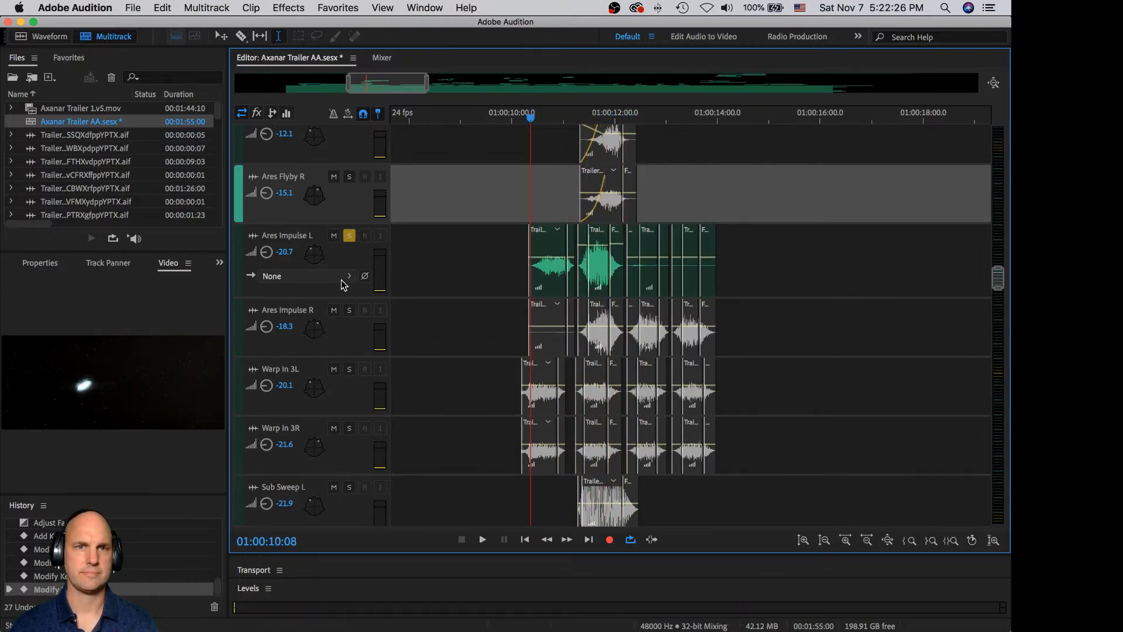
pyautogui.click(272, 113)
pyautogui.click(343, 302)
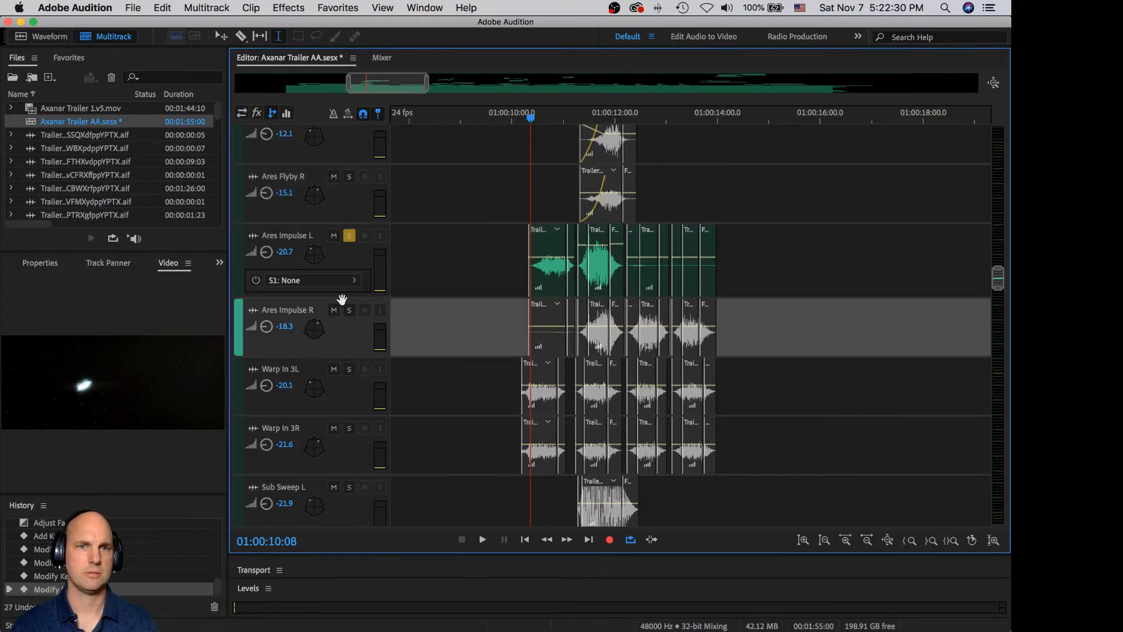
pyautogui.moveTo(342, 298); pyautogui.dragTo(342, 324)
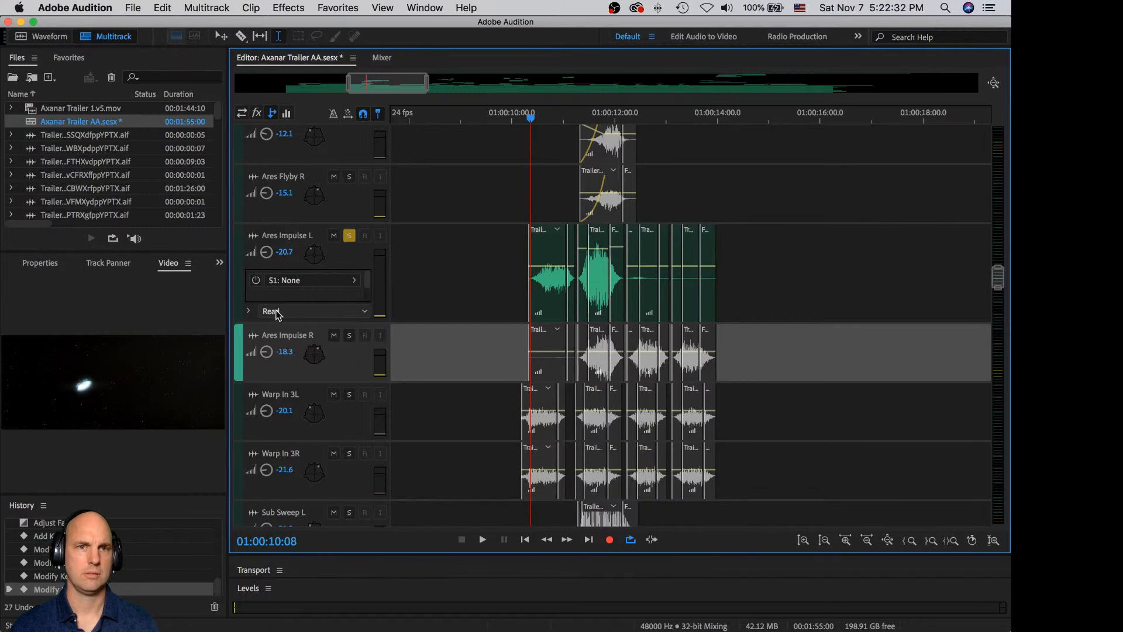
pyautogui.click(250, 311)
pyautogui.click(346, 346)
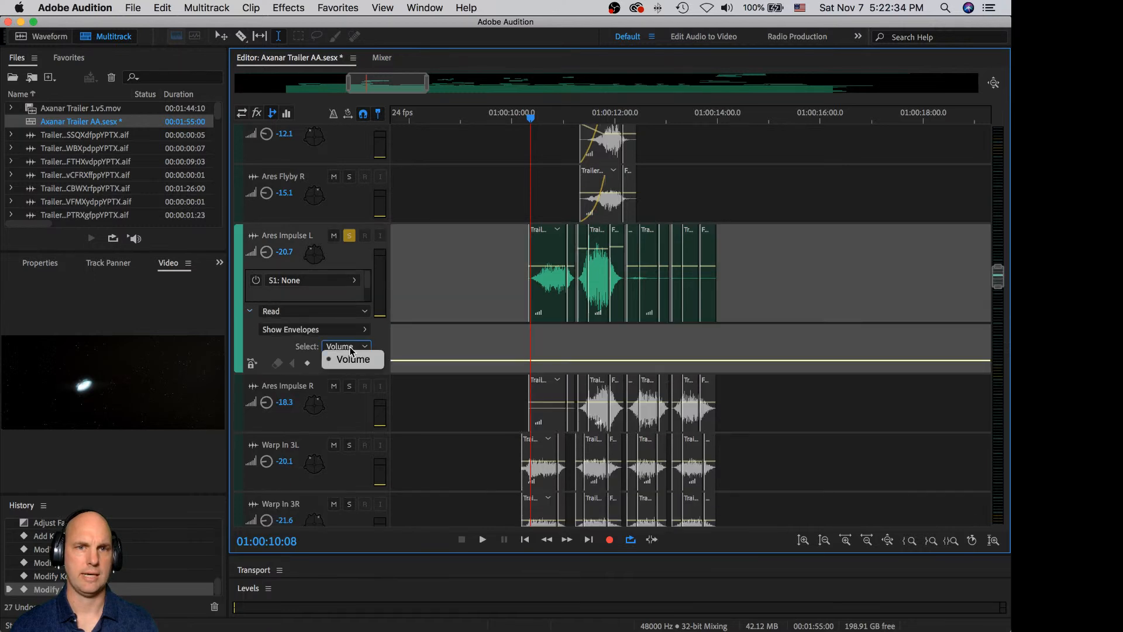
pyautogui.click(337, 331)
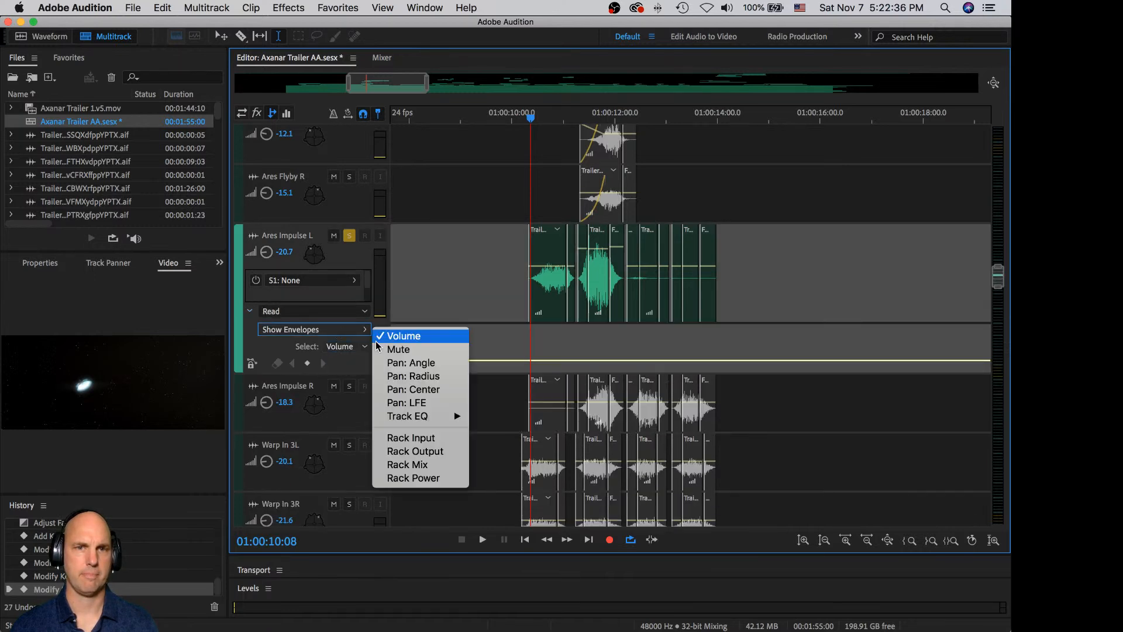
pyautogui.click(400, 363)
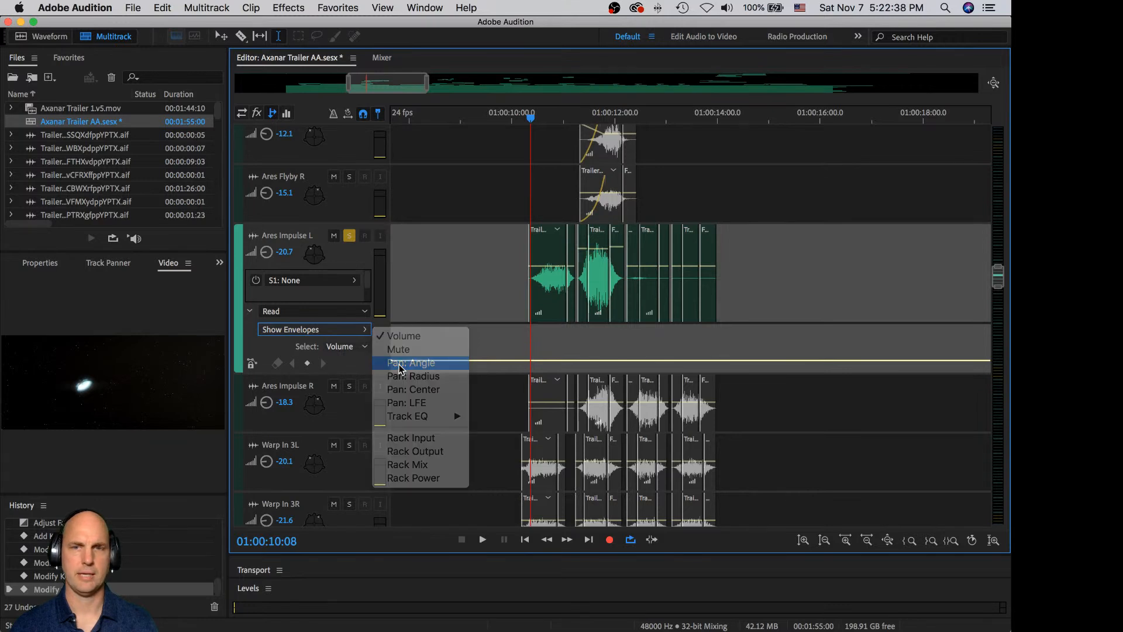
# - Add Pan: Angle keyframes across Ares Impulse L's second pass, shaping a peak followed by a dip, and play it from 01:00:10:08
pyautogui.click(576, 337)
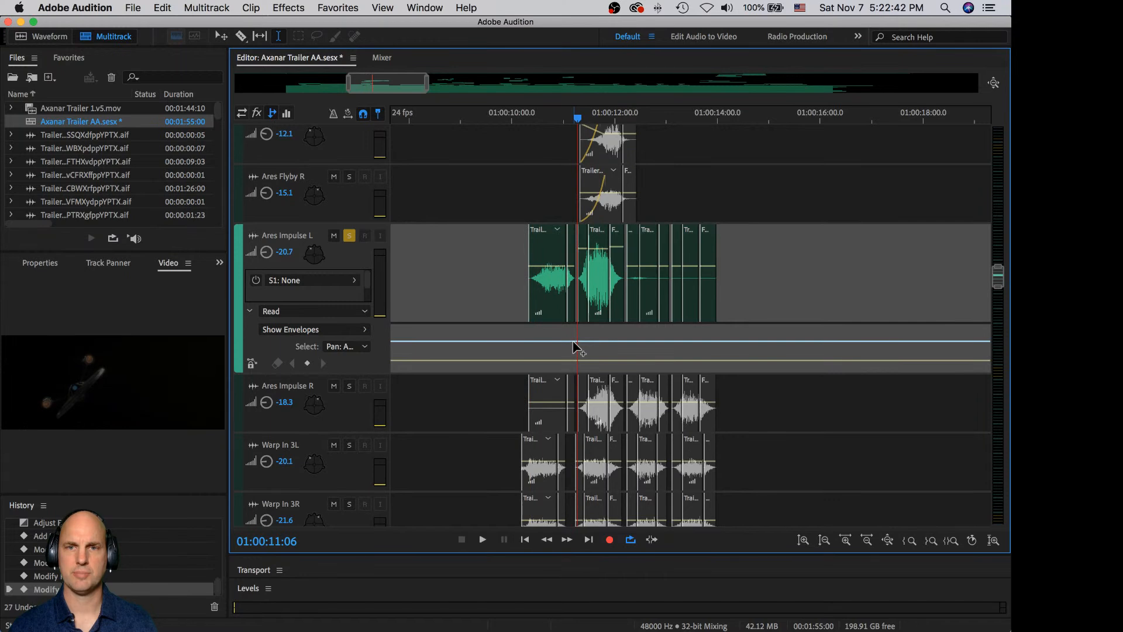
pyautogui.click(576, 342)
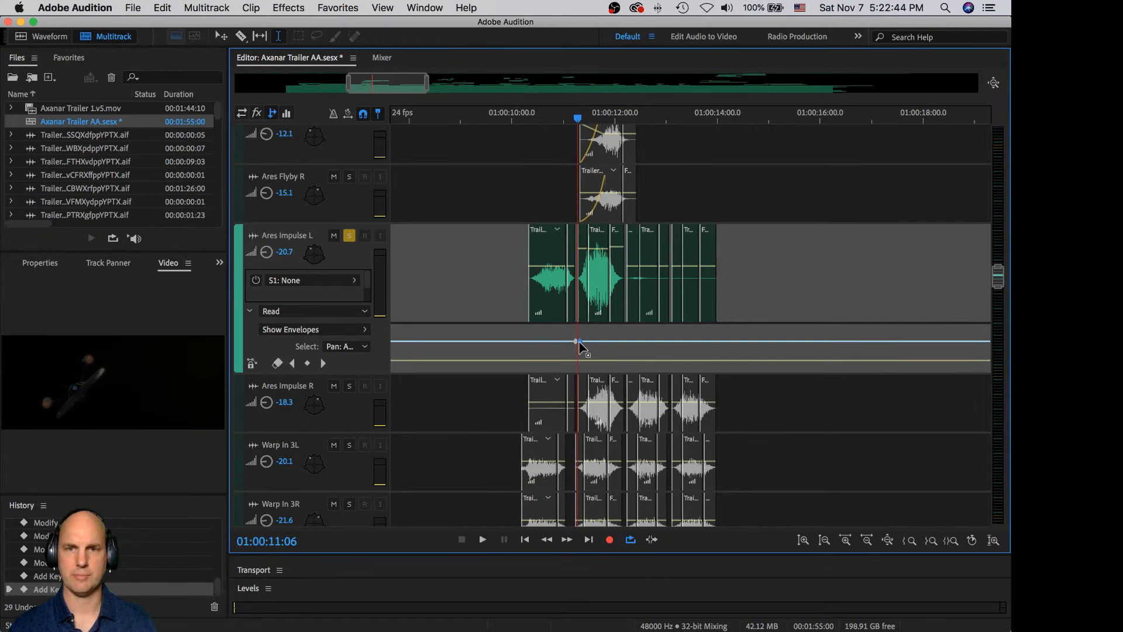
pyautogui.moveTo(581, 341)
pyautogui.moveTo(581, 341); pyautogui.dragTo(627, 339)
pyautogui.click(620, 329)
pyautogui.click(529, 332)
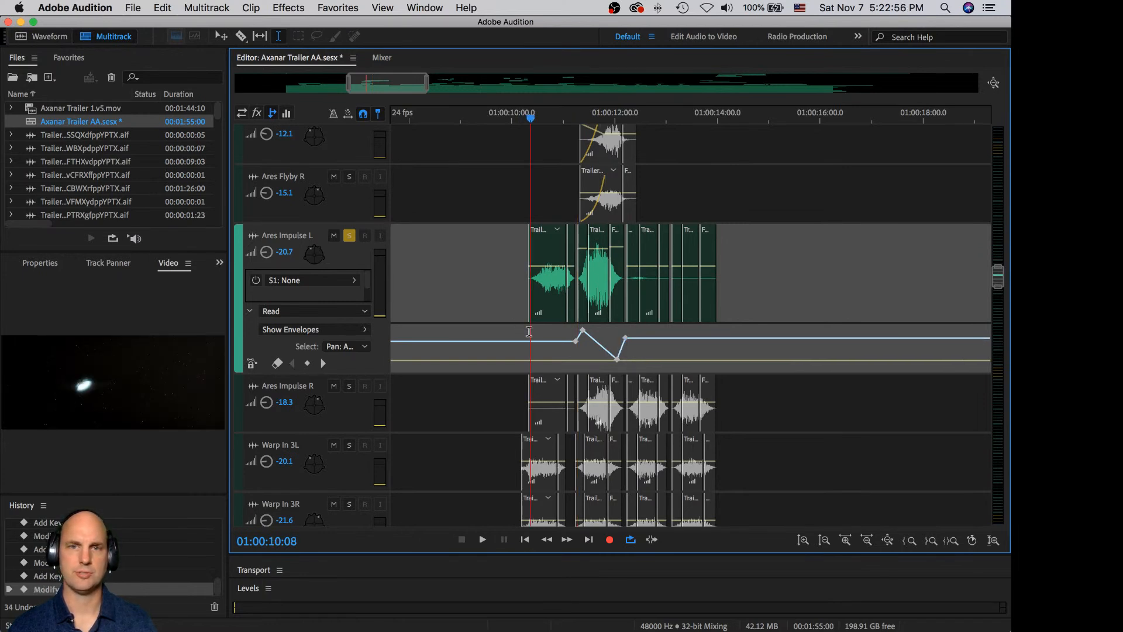
pyautogui.press('space')
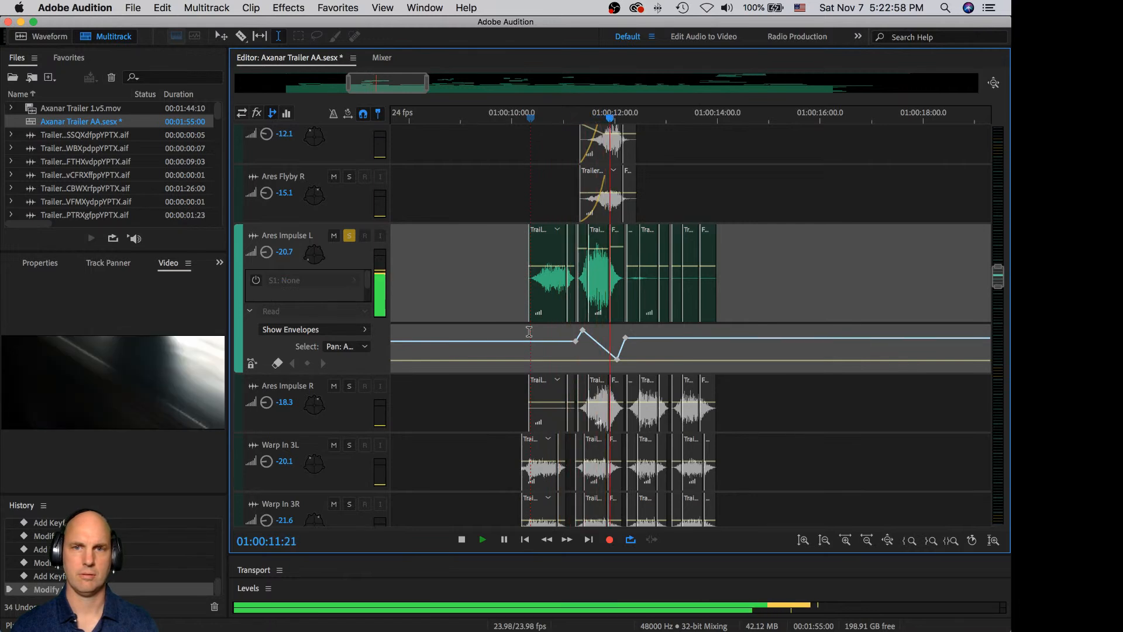
pyautogui.press('space')
# - Reverse the pan sweep across the second pass so it rises to +90.0° at the end, and play it
pyautogui.moveTo(584, 334); pyautogui.dragTo(617, 328)
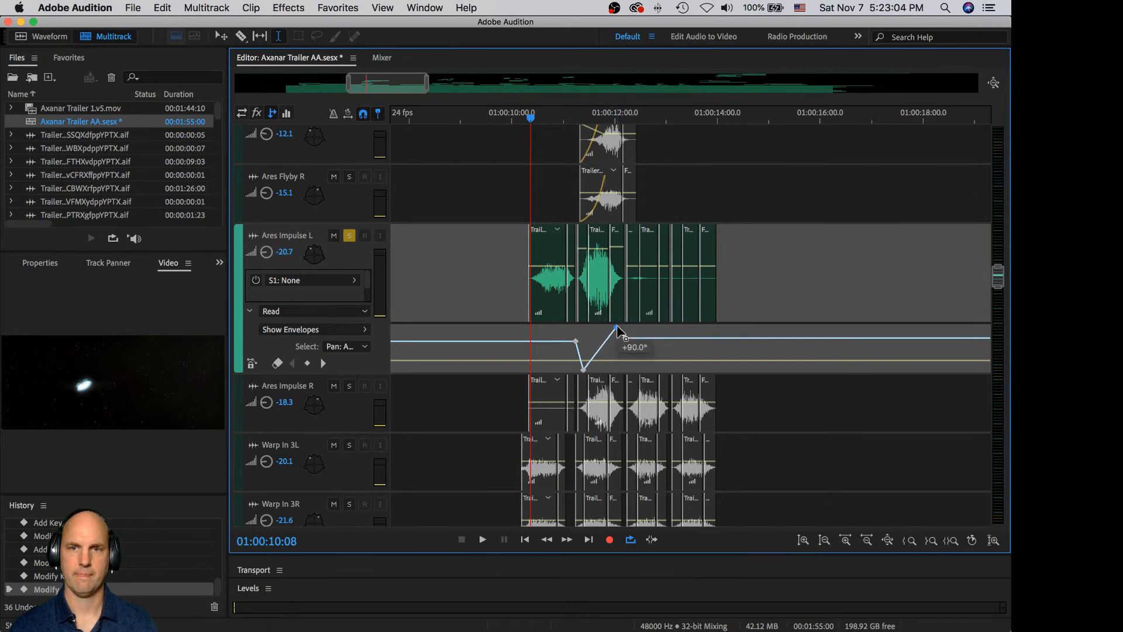
pyautogui.press('space')
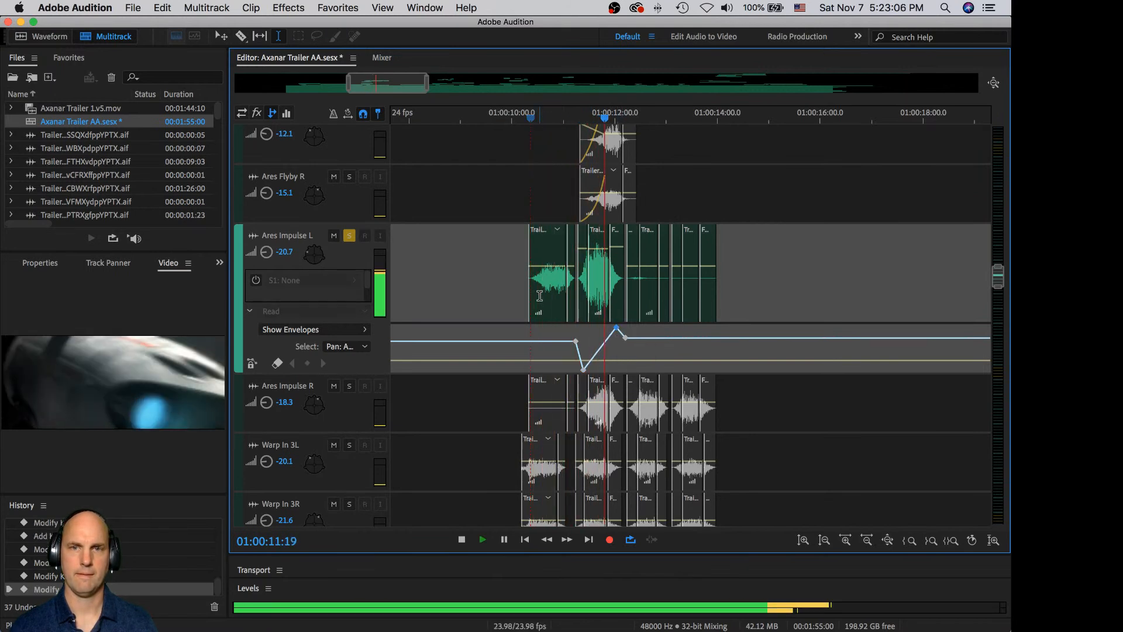
pyautogui.press('space')
# - Move the sweep's low keyframe closer to the start of the second pass and play it twice from 01:00:10:23
pyautogui.moveTo(576, 342)
pyautogui.mouseDown()
pyautogui.moveTo(579, 368)
pyautogui.moveTo(577, 340)
pyautogui.mouseUp()
pyautogui.click(562, 332)
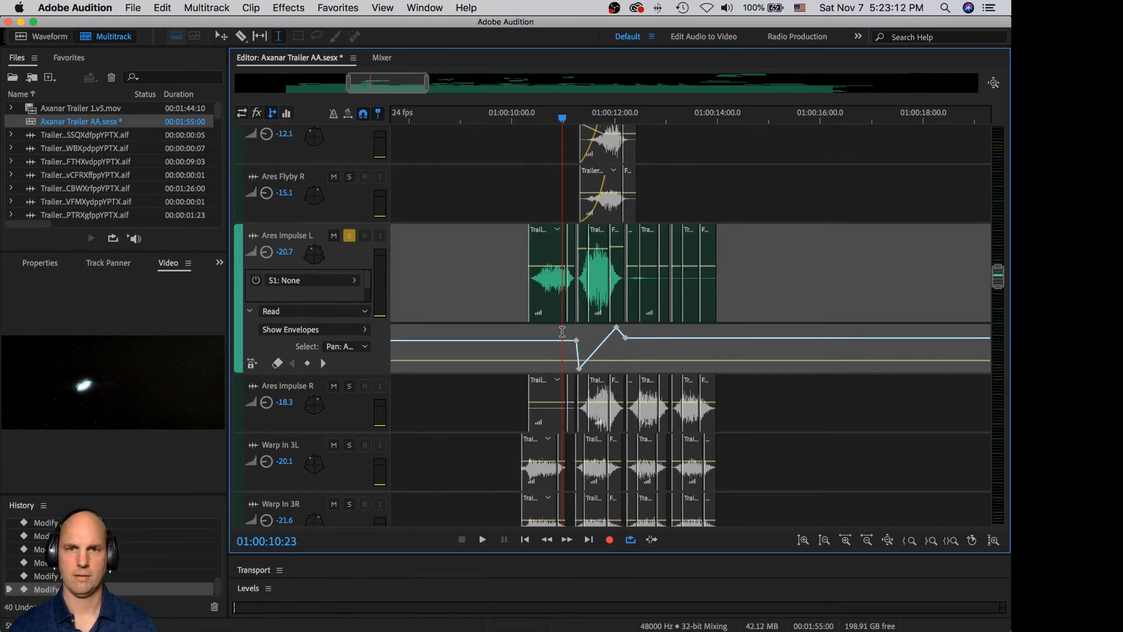
pyautogui.press('space')
pyautogui.press('space')
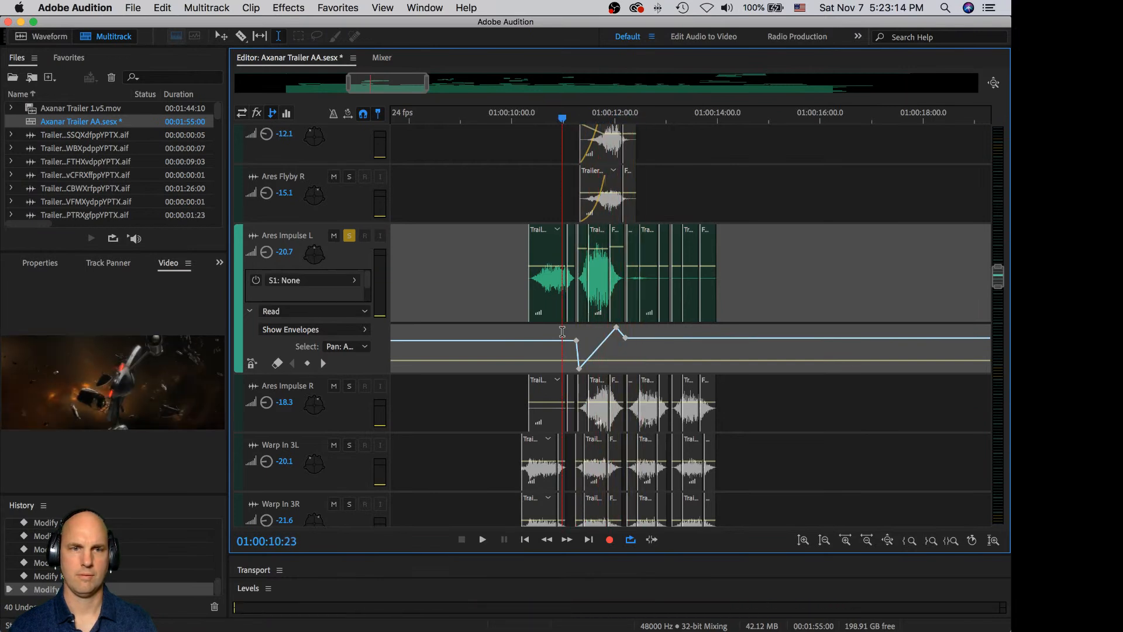
pyautogui.press('space')
pyautogui.press('space')
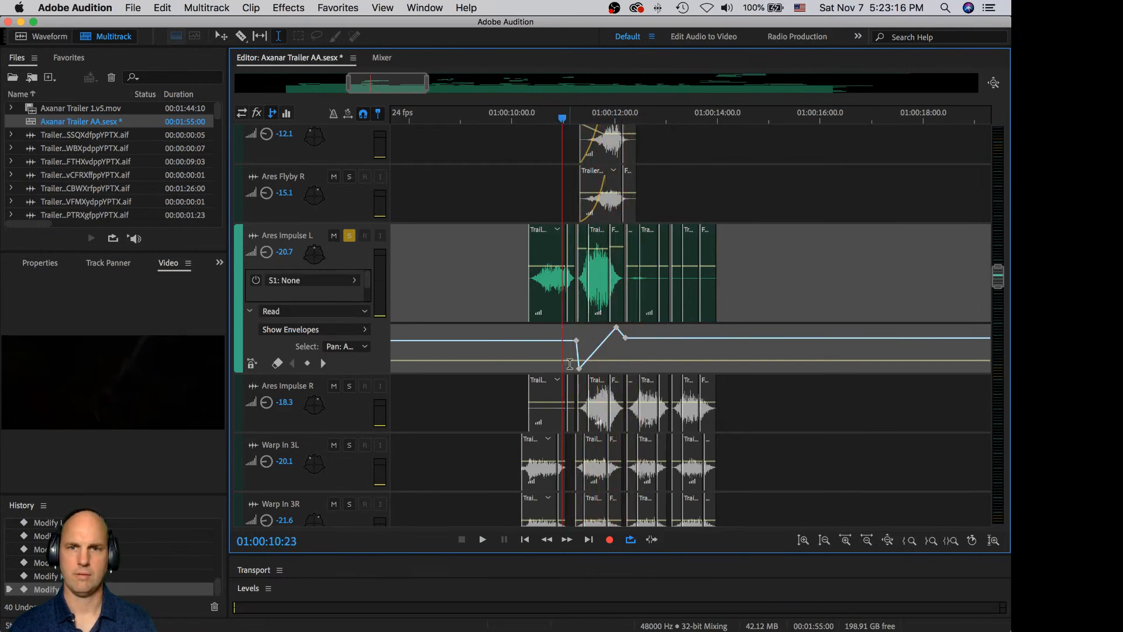
# - Flip the sweep to fall across Ares Impulse L's second pass, move the final keyframe slightly later, and play it
pyautogui.moveTo(579, 370); pyautogui.dragTo(618, 359)
pyautogui.click(627, 342)
pyautogui.click(559, 347)
pyautogui.press('space')
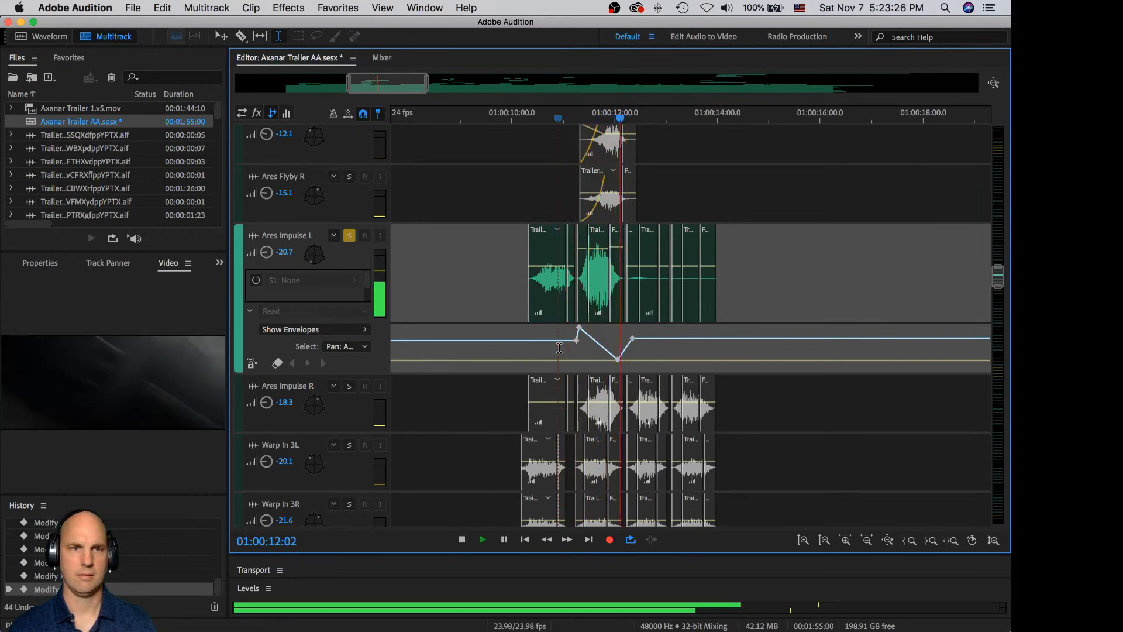
pyautogui.press('space')
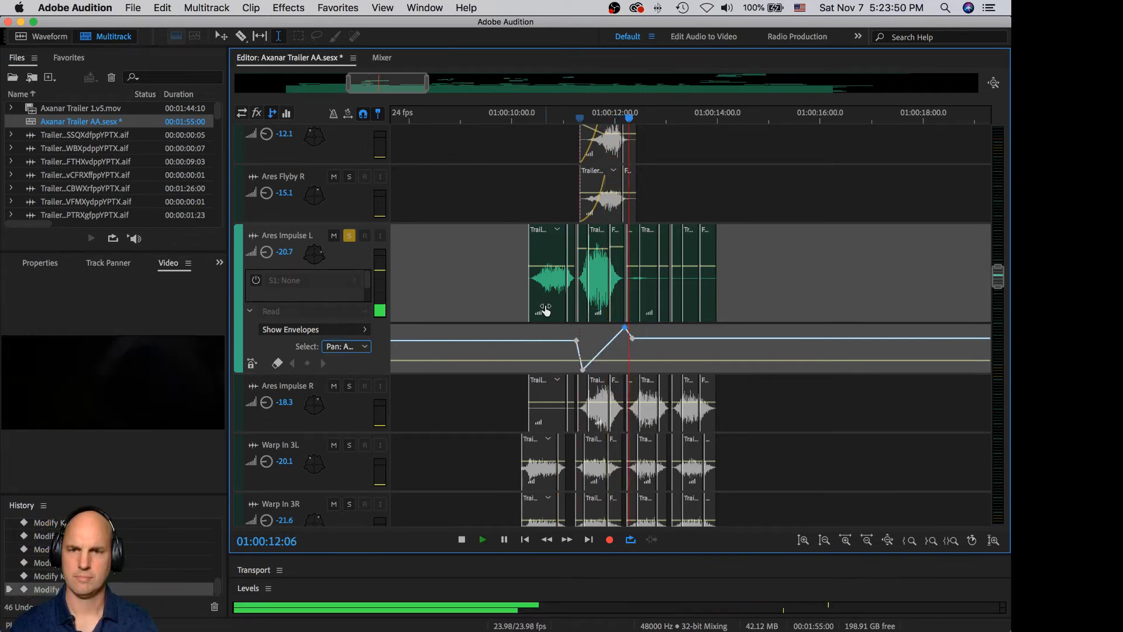
# - Reshape the pan sweep to jump high at the second pass's start and fall to its end, and play it from 01:00:11:06
pyautogui.press('space')
pyautogui.press('space')
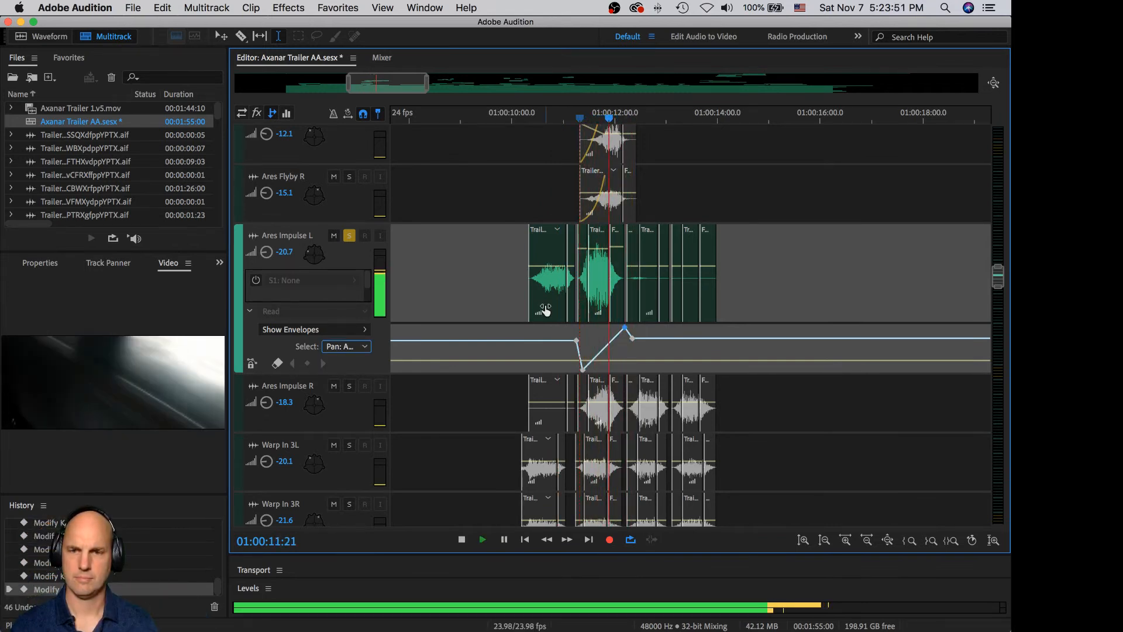
pyautogui.press('space')
pyautogui.moveTo(582, 370); pyautogui.dragTo(625, 370)
pyautogui.click(578, 329)
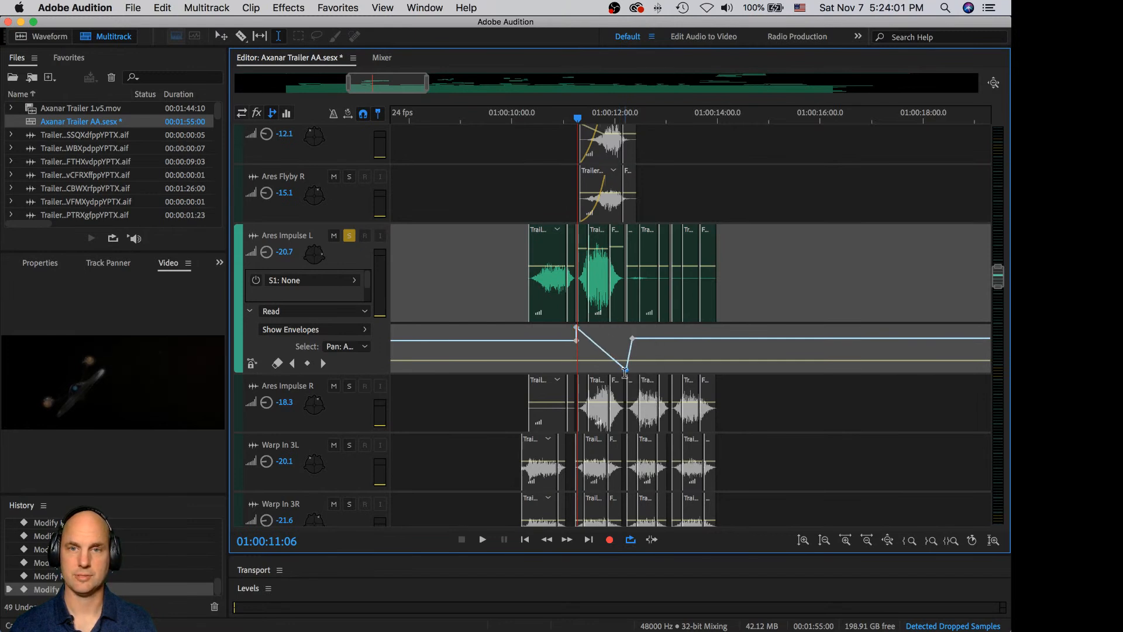
pyautogui.press('space')
pyautogui.press('space')
pyautogui.press('space')
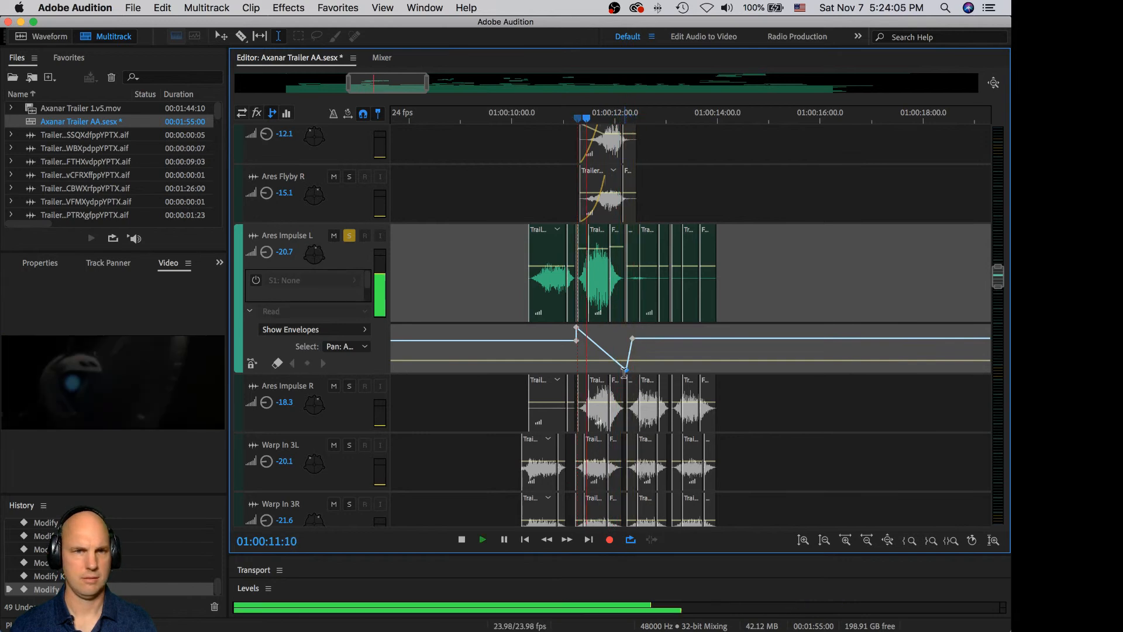
pyautogui.press('space')
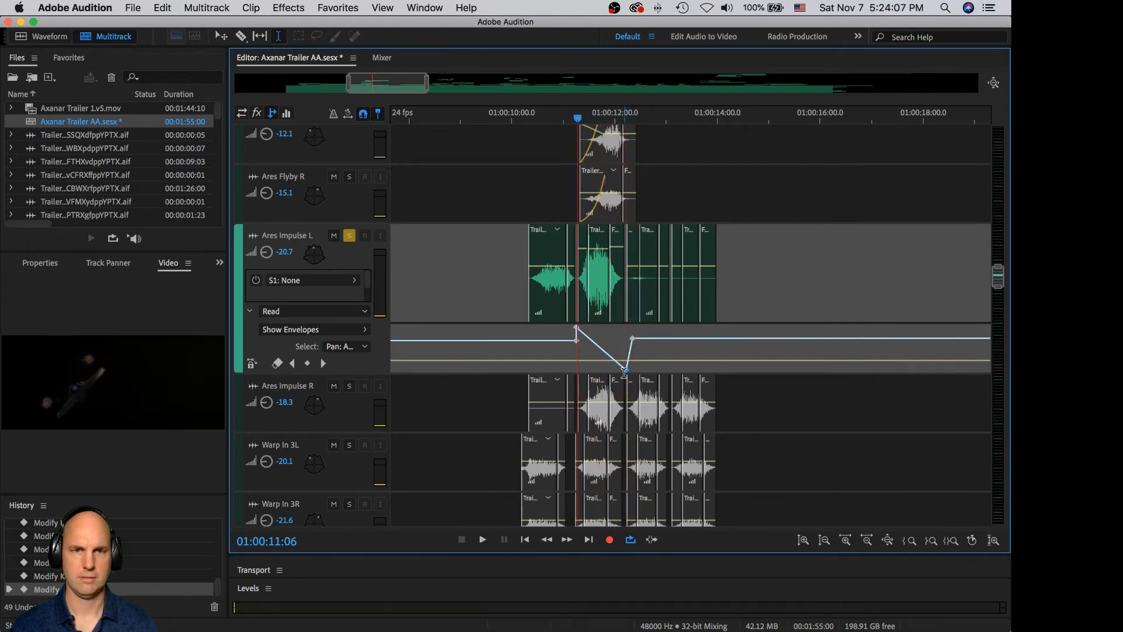
# - Show the Pan: Center envelope of Ares Impulse L and play the second pass from 01:00:11:06
pyautogui.click(342, 345)
pyautogui.click(328, 329)
pyautogui.click(328, 330)
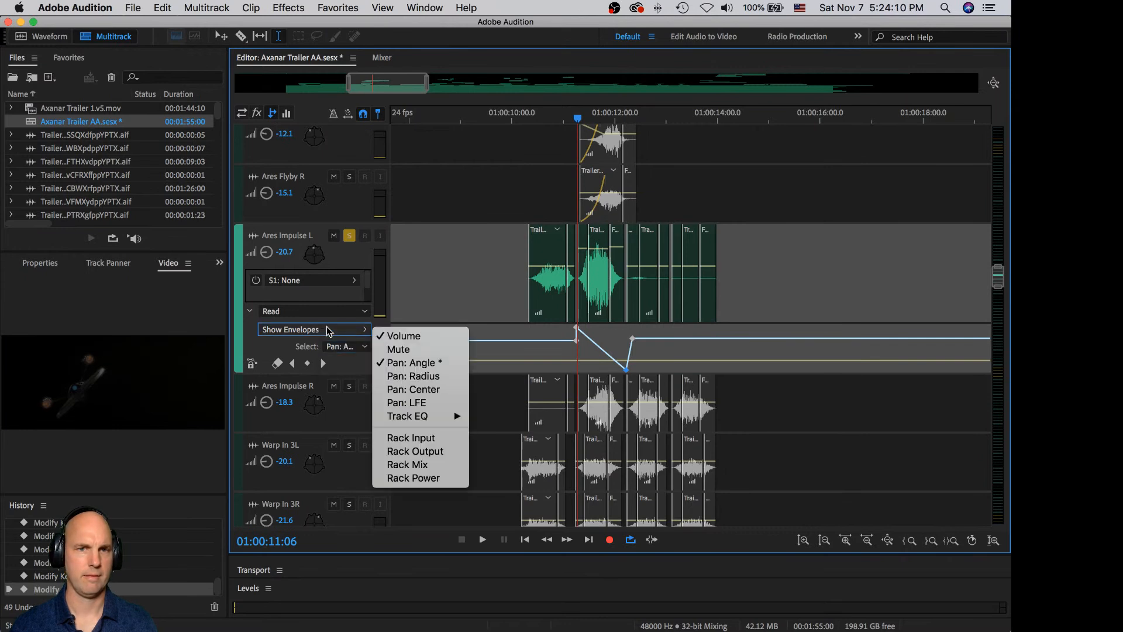
pyautogui.click(427, 390)
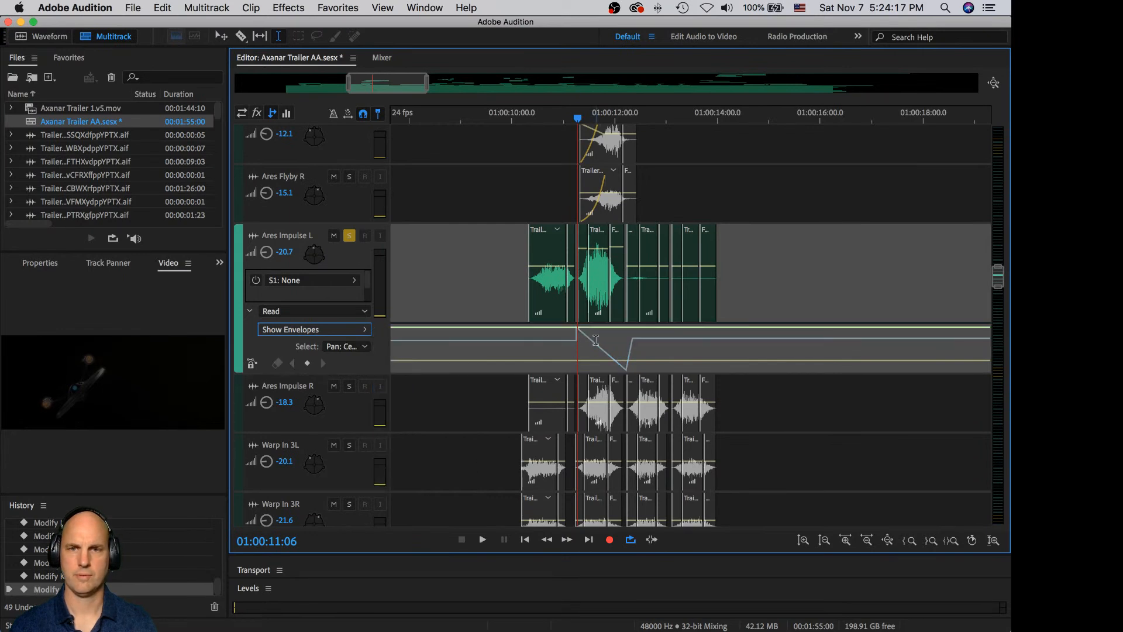
pyautogui.click(366, 348)
pyautogui.click(362, 330)
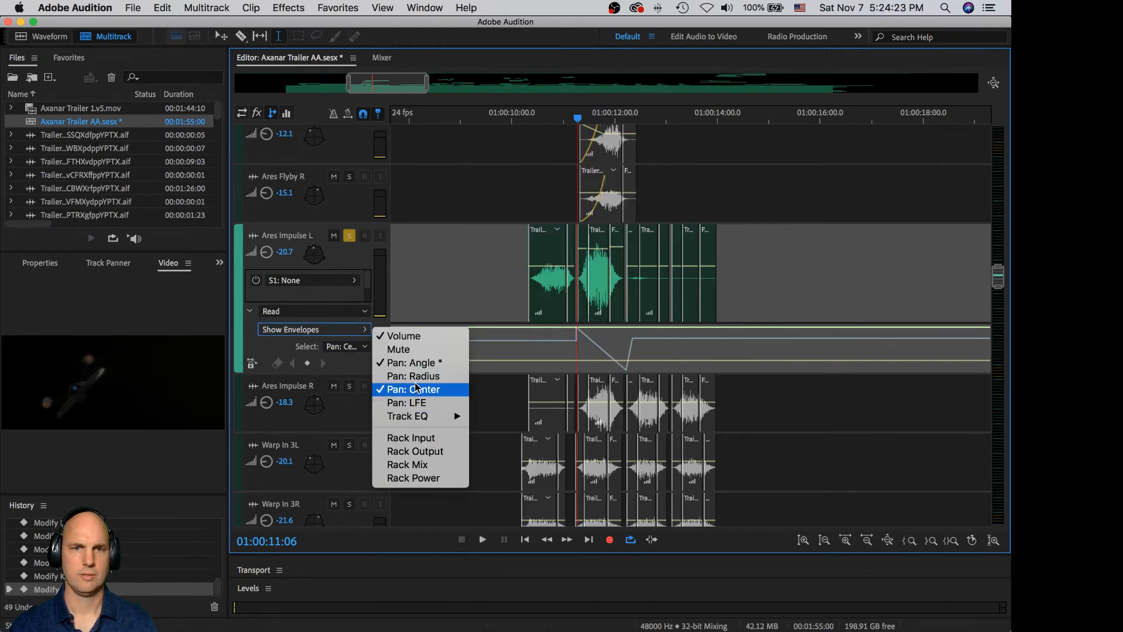
pyautogui.click(341, 371)
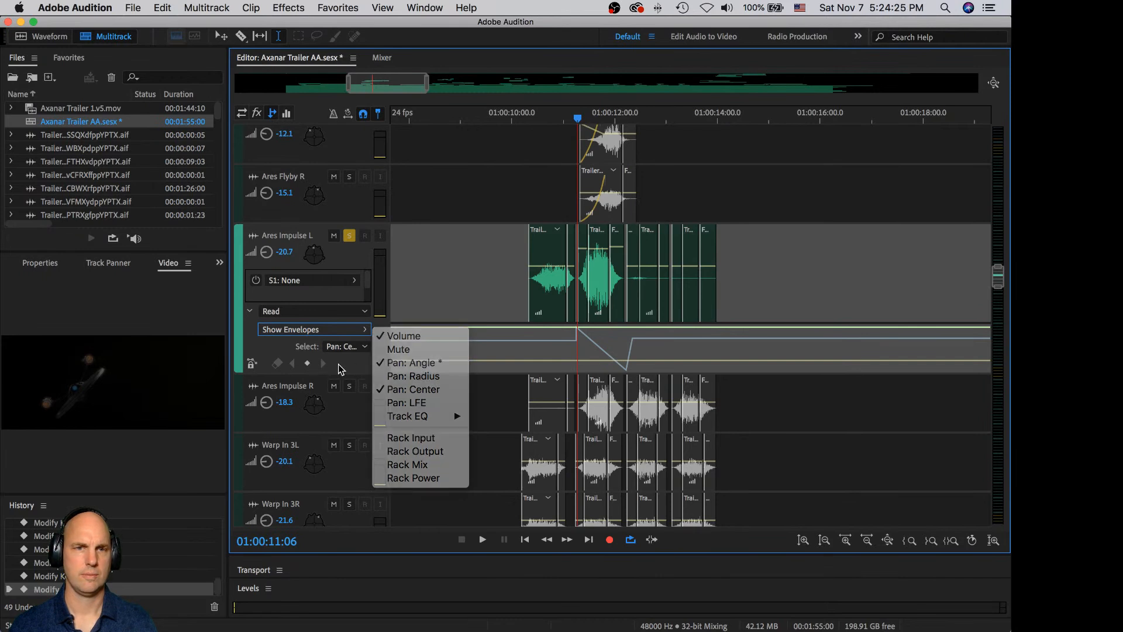
pyautogui.press('space')
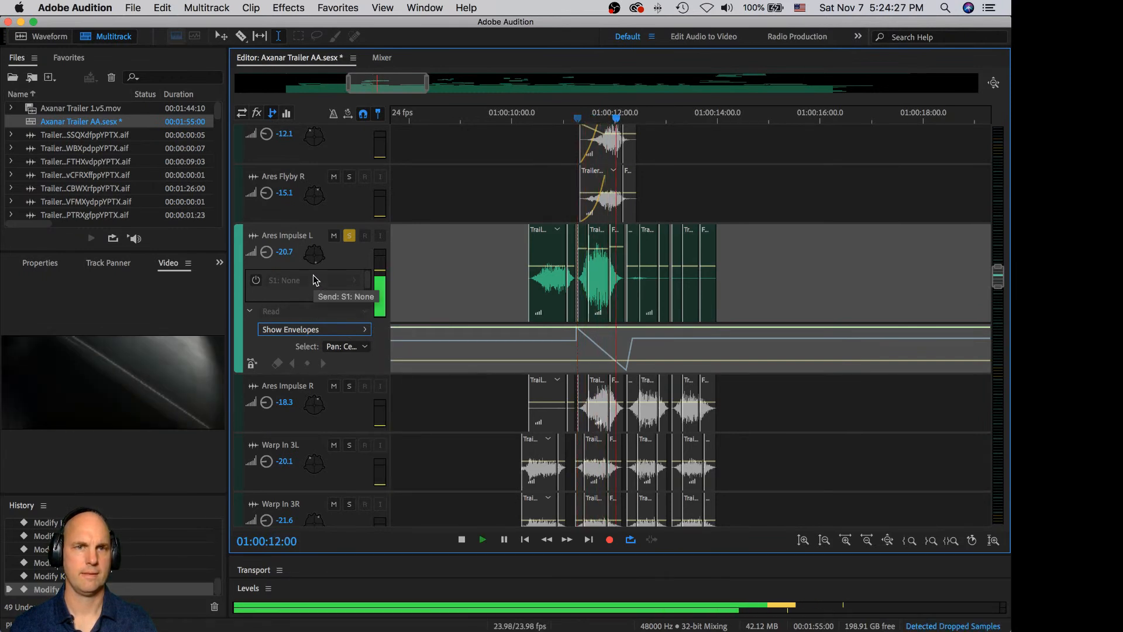
pyautogui.press('space')
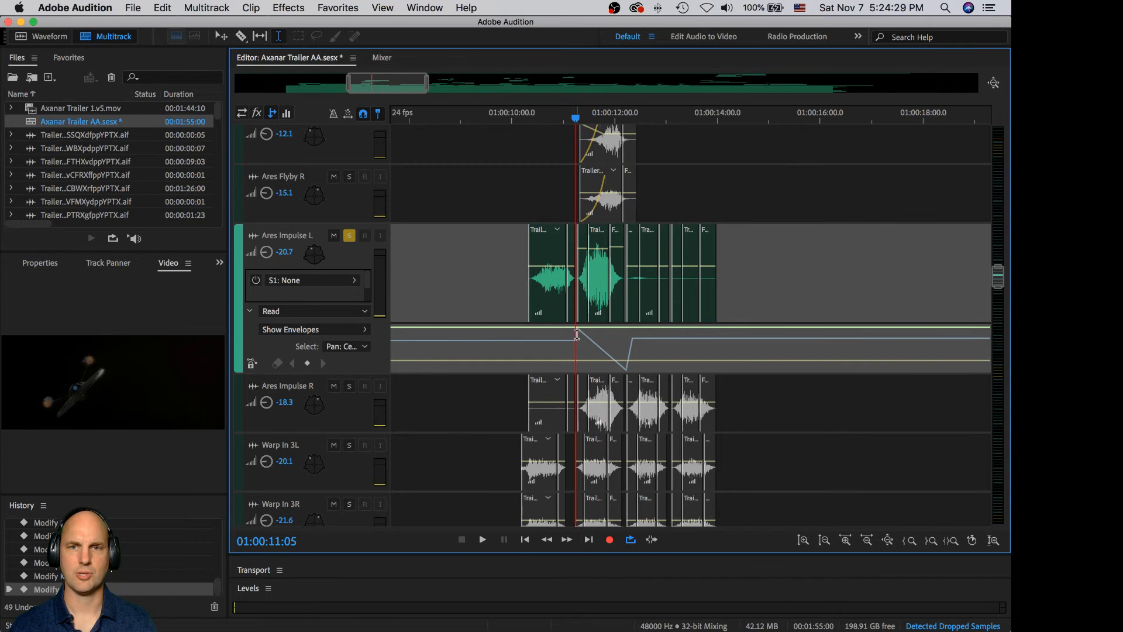
# - Open the Track Panner for Ares Impulse L and play the second pass from 01:00:11:05 to watch the panning
pyautogui.doubleClick(315, 259)
pyautogui.press('space')
pyautogui.press('space')
# - Make Pan: Angle the editable envelope of Ares Impulse L and adjust its keyframes across the second pass
pyautogui.click(354, 348)
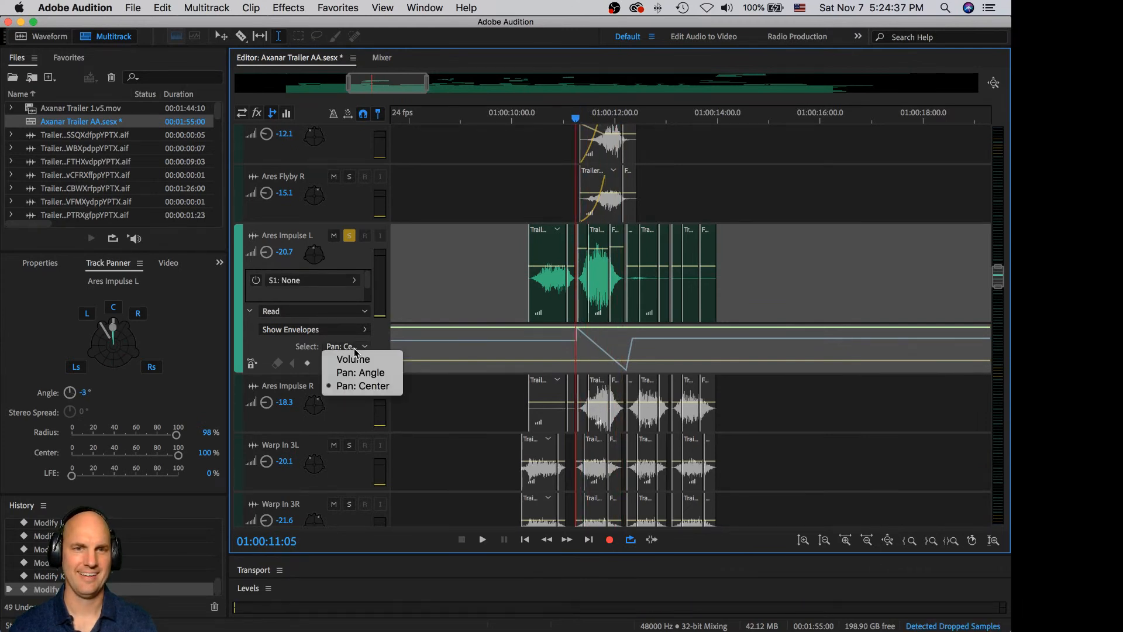
pyautogui.click(365, 369)
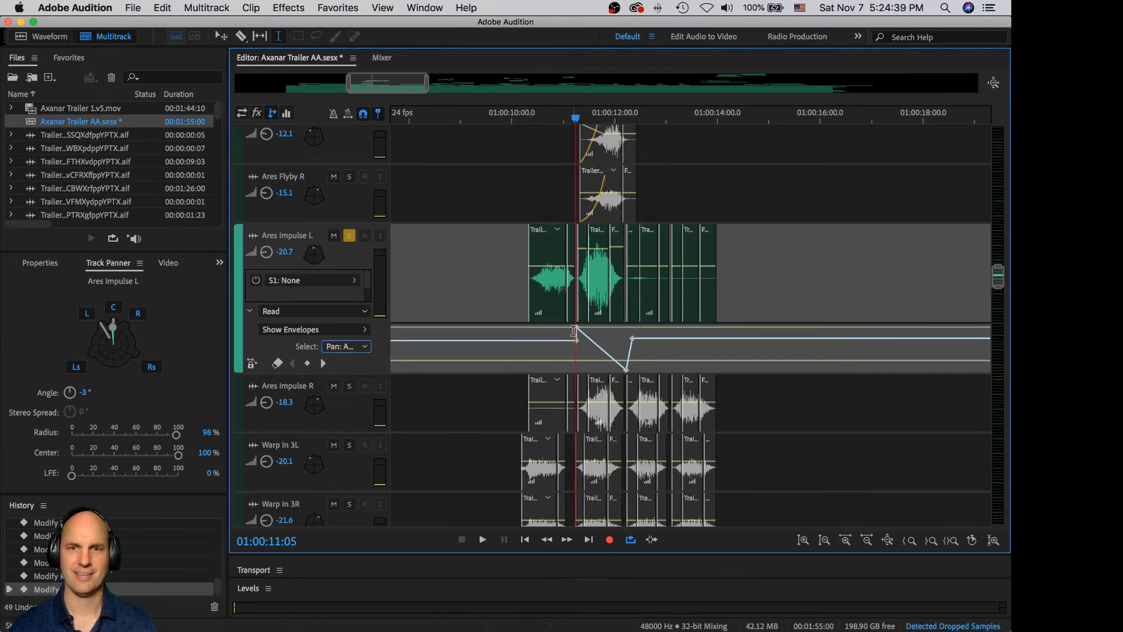
pyautogui.moveTo(577, 328); pyautogui.dragTo(630, 335)
pyautogui.click(621, 340)
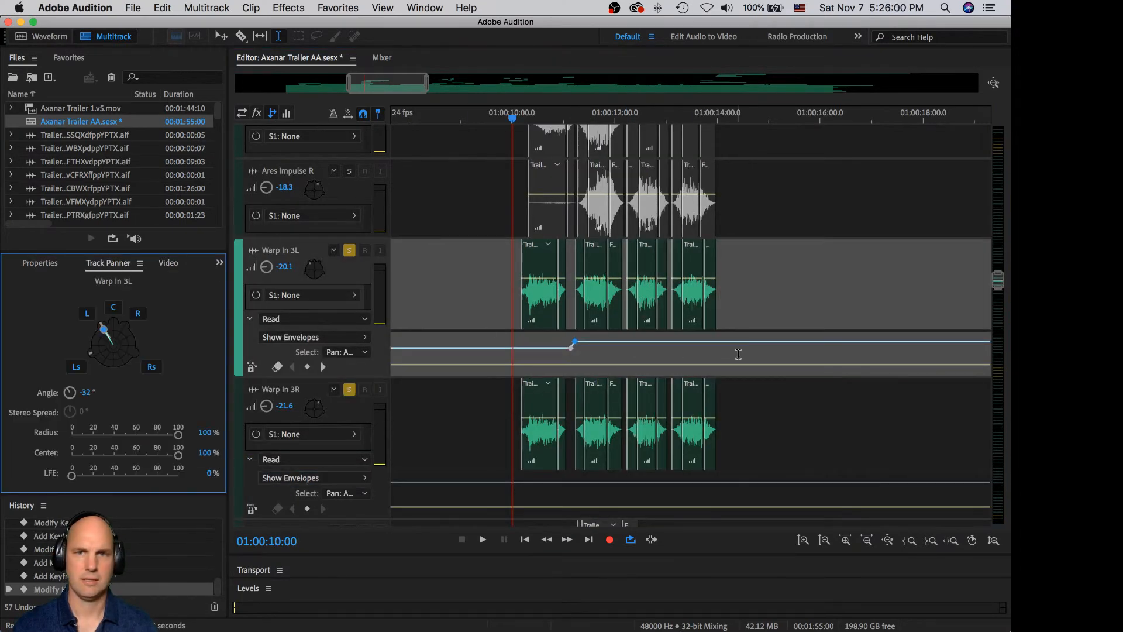
# - Add a Pan: Angle keyframe at the end of Warp In 3L's second pass and shape a gentle rise across that pass
pyautogui.click(625, 342)
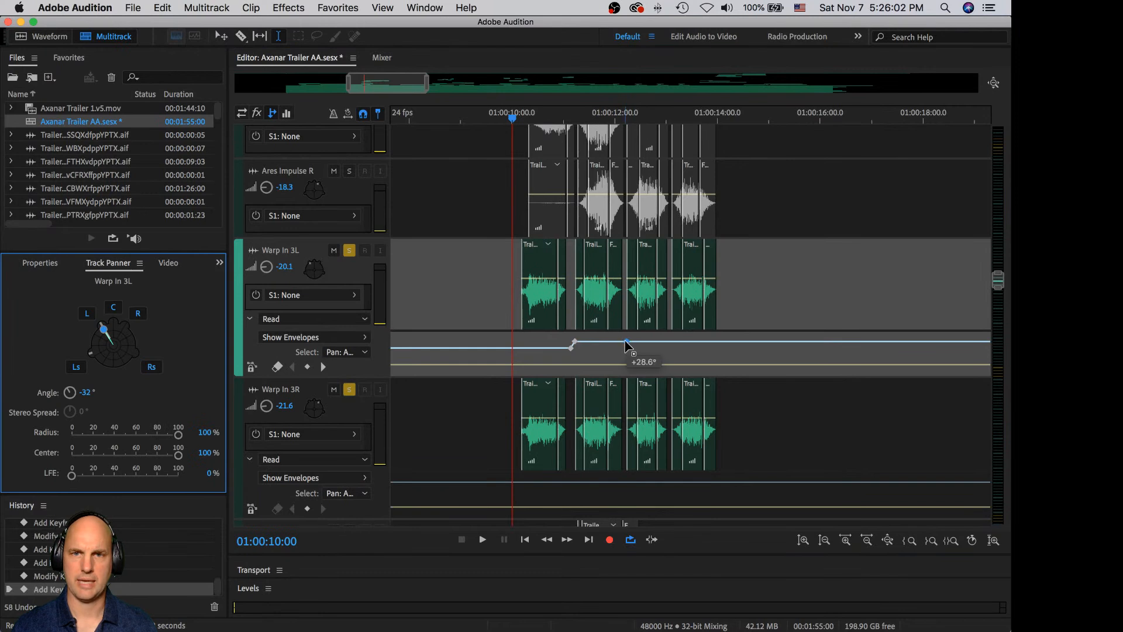
pyautogui.moveTo(626, 341); pyautogui.dragTo(623, 354)
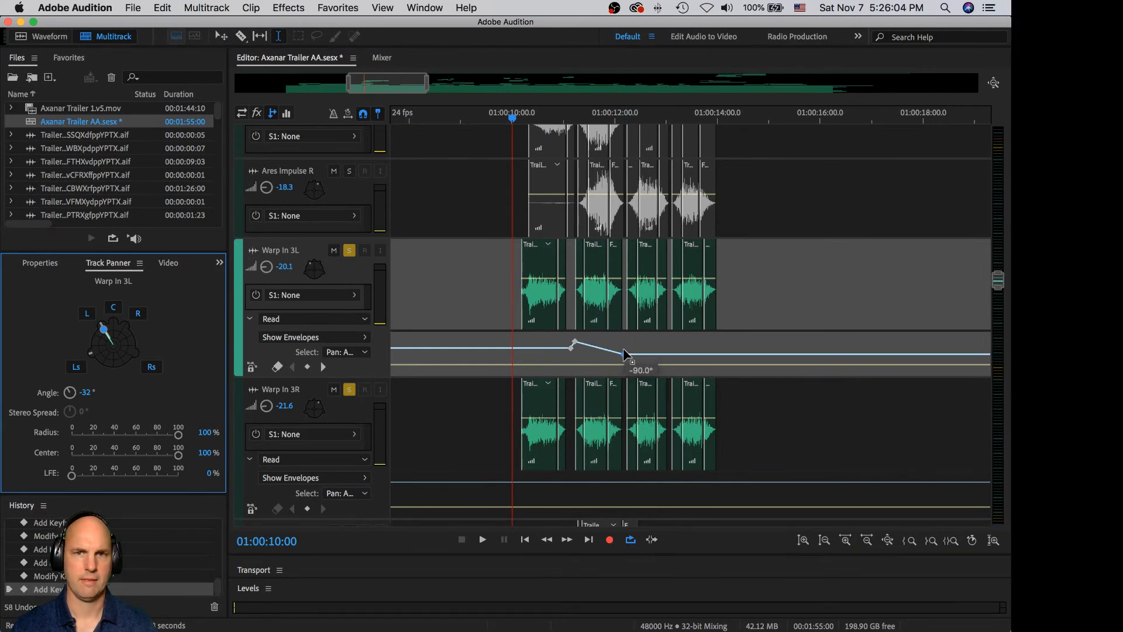
pyautogui.click(623, 355)
pyautogui.moveTo(623, 354); pyautogui.dragTo(577, 348)
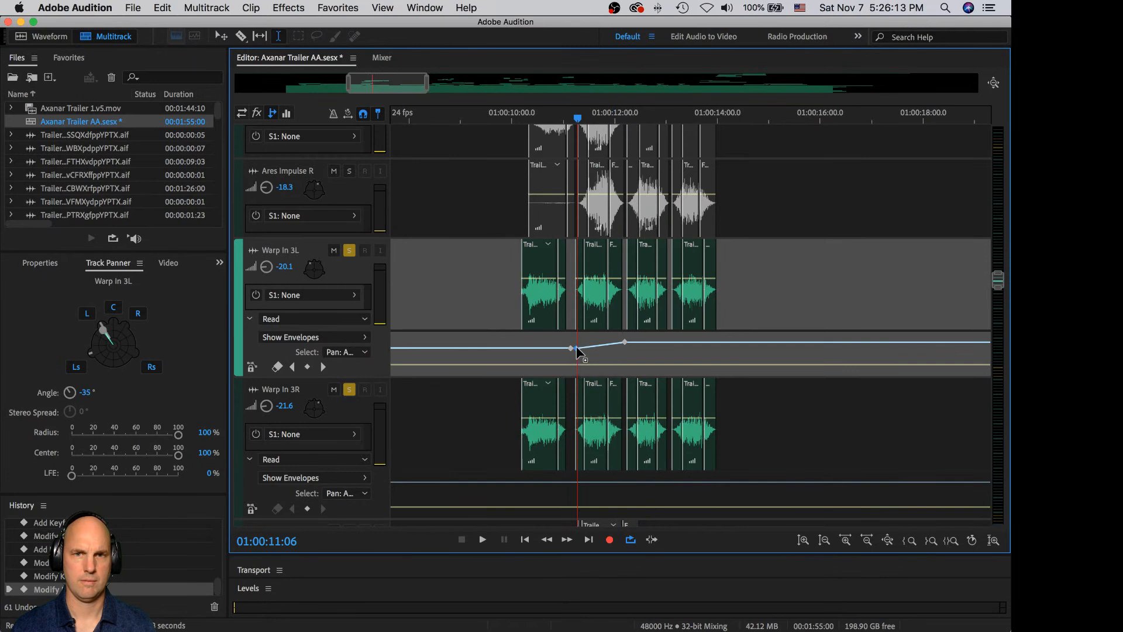
# - Add Pan: Angle keyframes at the start and end of Warp In 3R's second pass, shape a rise, and play from 01:00:10:23
pyautogui.click(577, 482)
pyautogui.moveTo(578, 483); pyautogui.dragTo(572, 489)
pyautogui.click(619, 488)
pyautogui.click(619, 483)
pyautogui.moveTo(620, 489); pyautogui.dragTo(620, 479)
pyautogui.press('space')
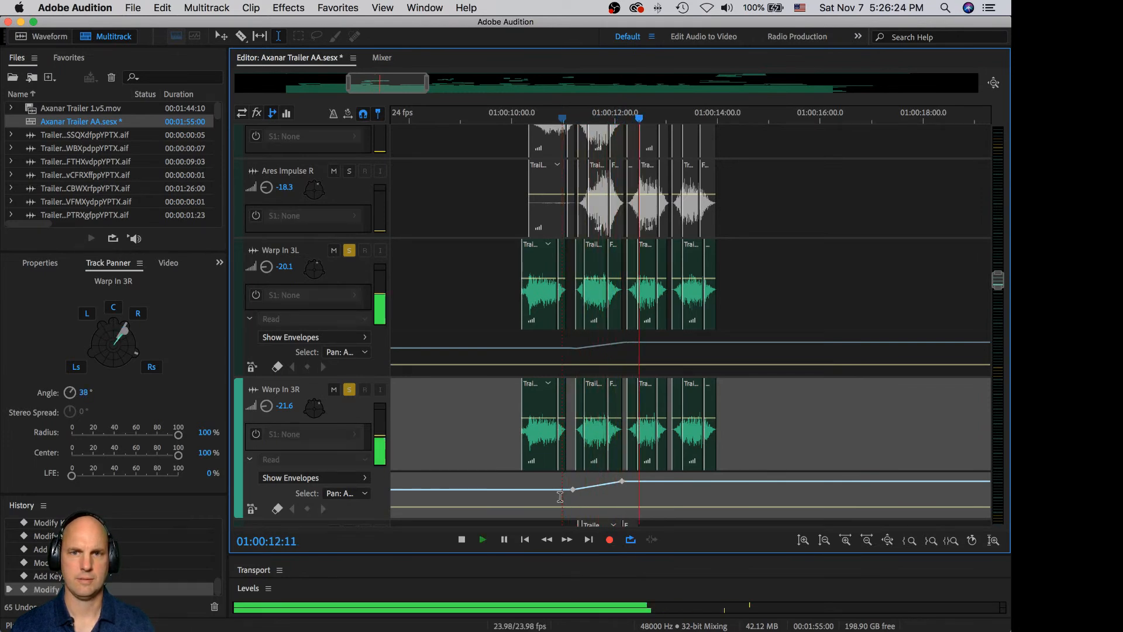
pyautogui.press('space')
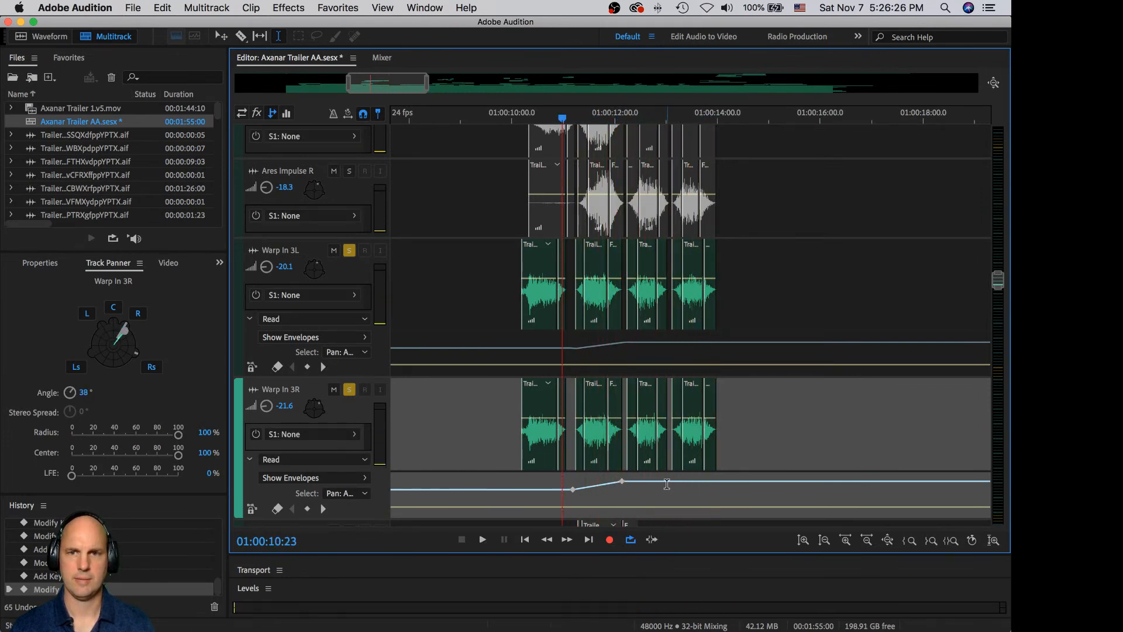
# - Add slightly lower Pan: Angle keyframes to Warp In 3R and Warp In 3L near 01:00:13:15, during the last pass
pyautogui.moveTo(699, 481); pyautogui.dragTo(699, 488)
pyautogui.moveTo(698, 344); pyautogui.dragTo(697, 343)
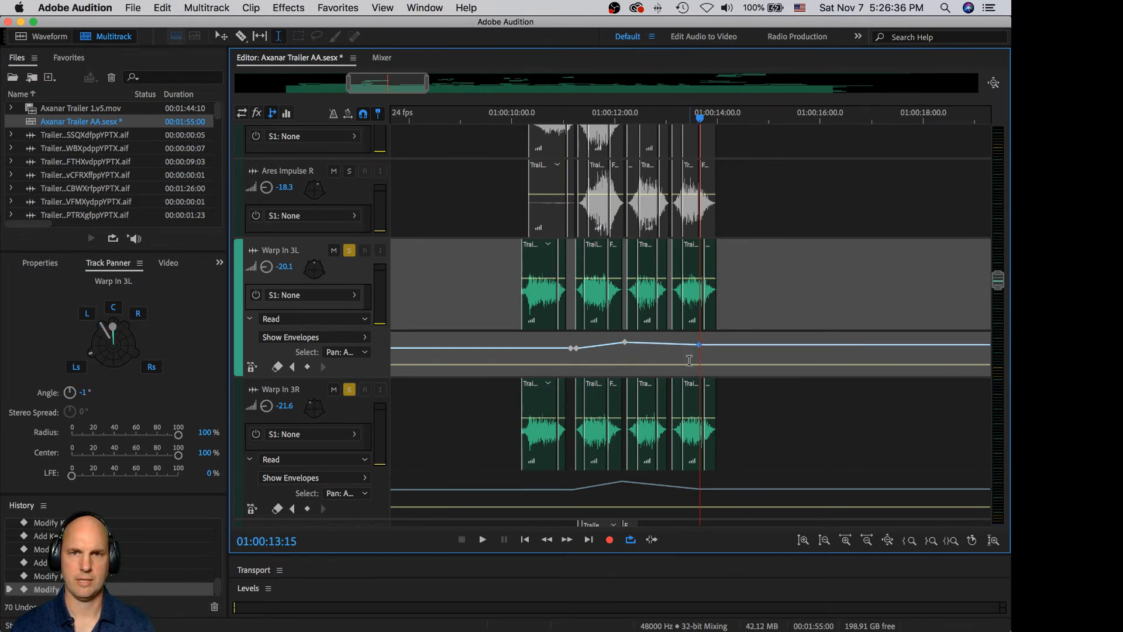
pyautogui.moveTo(697, 485); pyautogui.dragTo(697, 487)
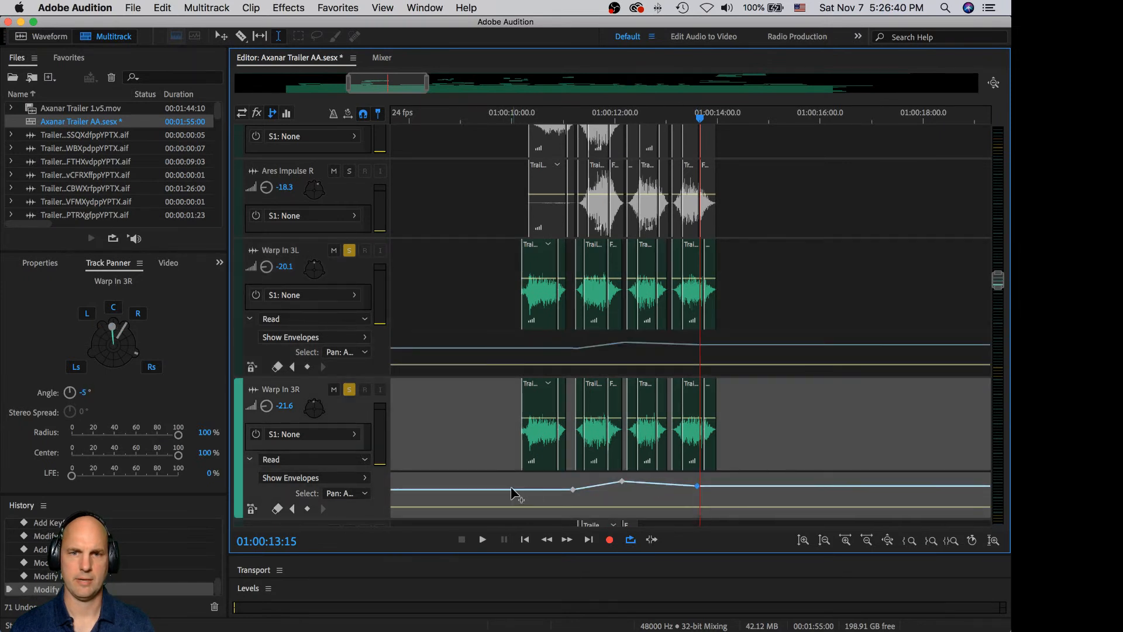
# - Play the soloed Warp In tracks from 01:00:10:05, first with the Track Panner and again with the video shown
pyautogui.click(524, 494)
pyautogui.press('space')
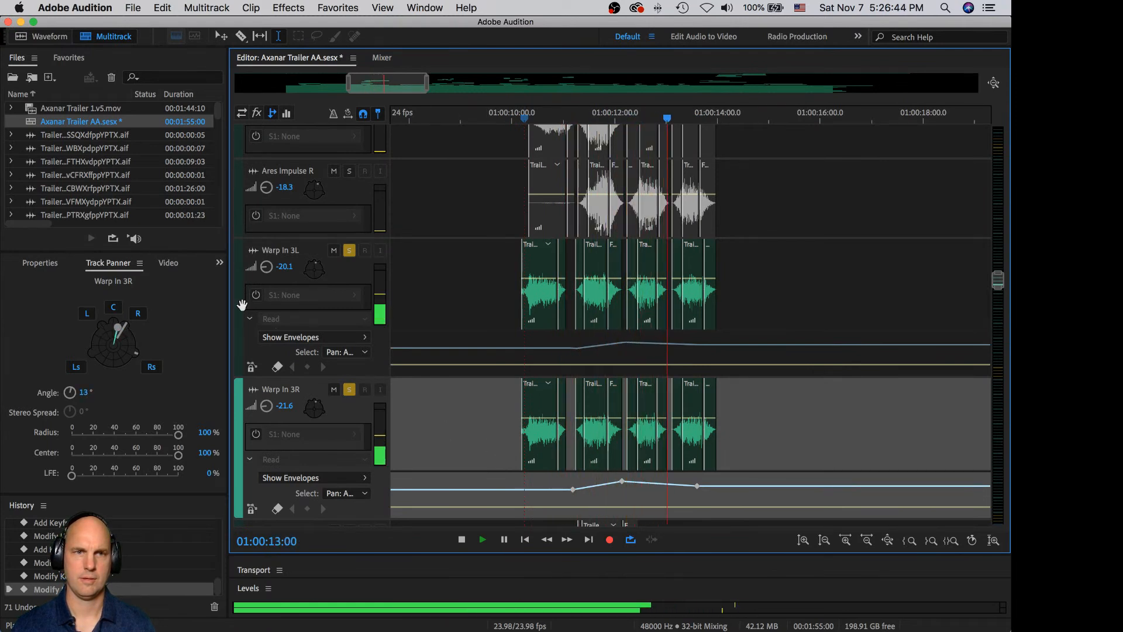
pyautogui.click(168, 263)
pyautogui.press('space')
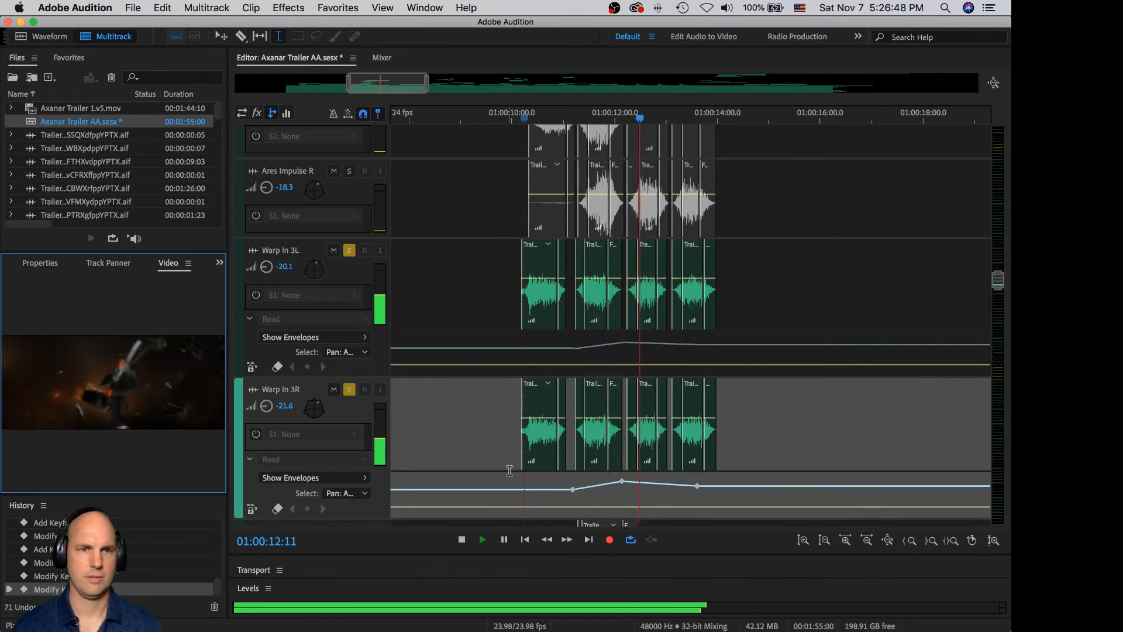
pyautogui.press('space')
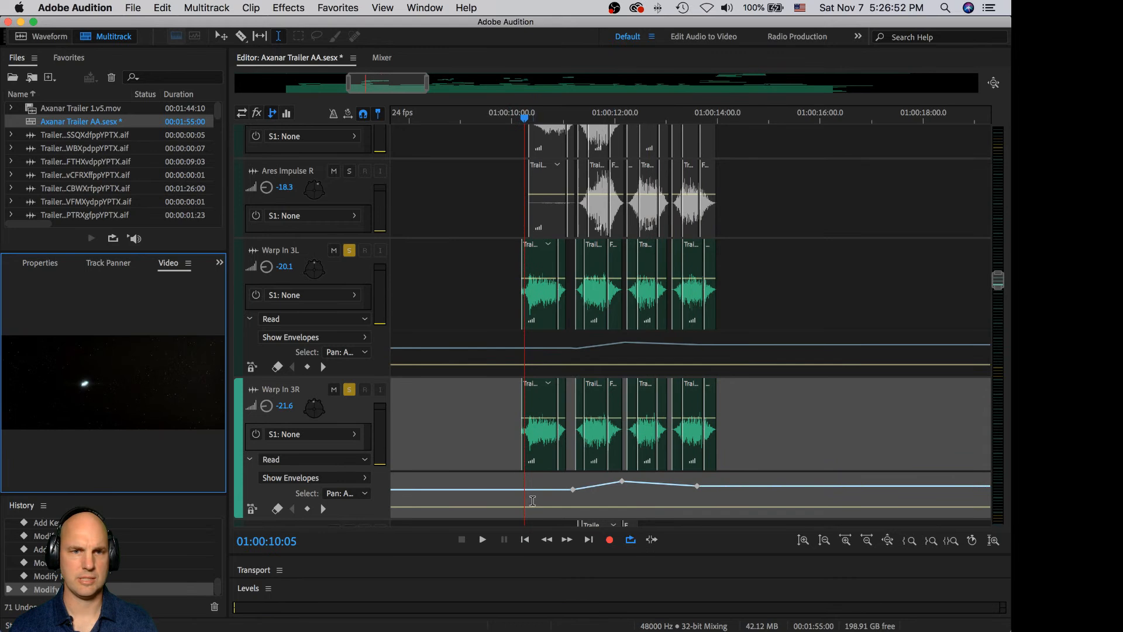
# - Switch Warp In 3R's automation to Volume and add keyframes around the first pass, at the second pass's end, and after the last pass
pyautogui.click(359, 494)
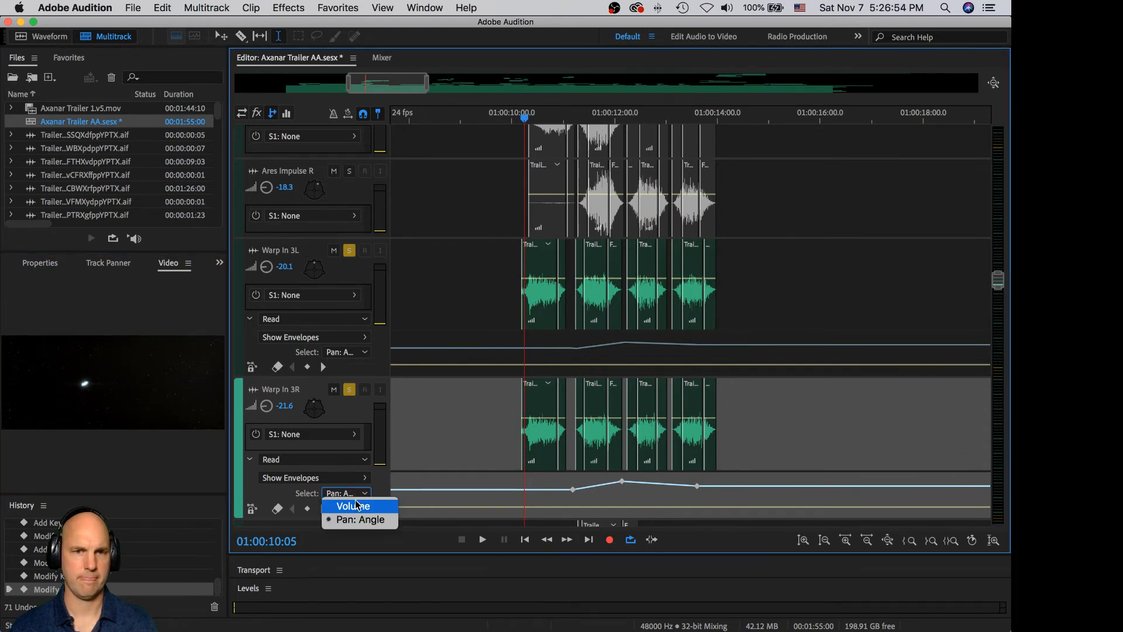
pyautogui.click(358, 504)
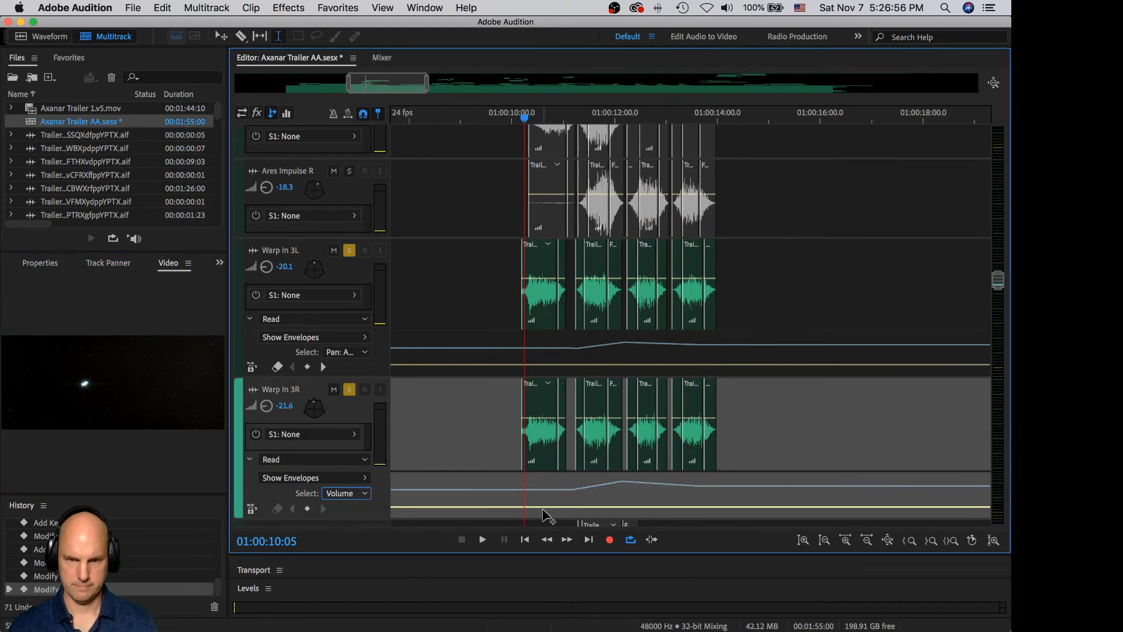
pyautogui.click(518, 510)
pyautogui.click(509, 507)
pyautogui.click(517, 507)
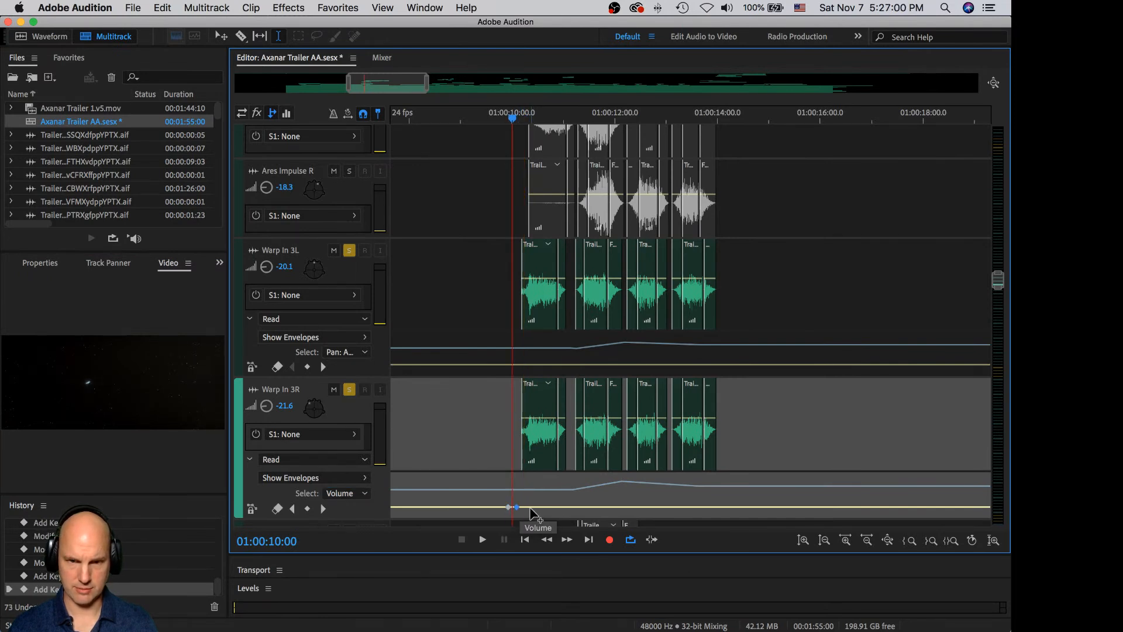
pyautogui.click(570, 507)
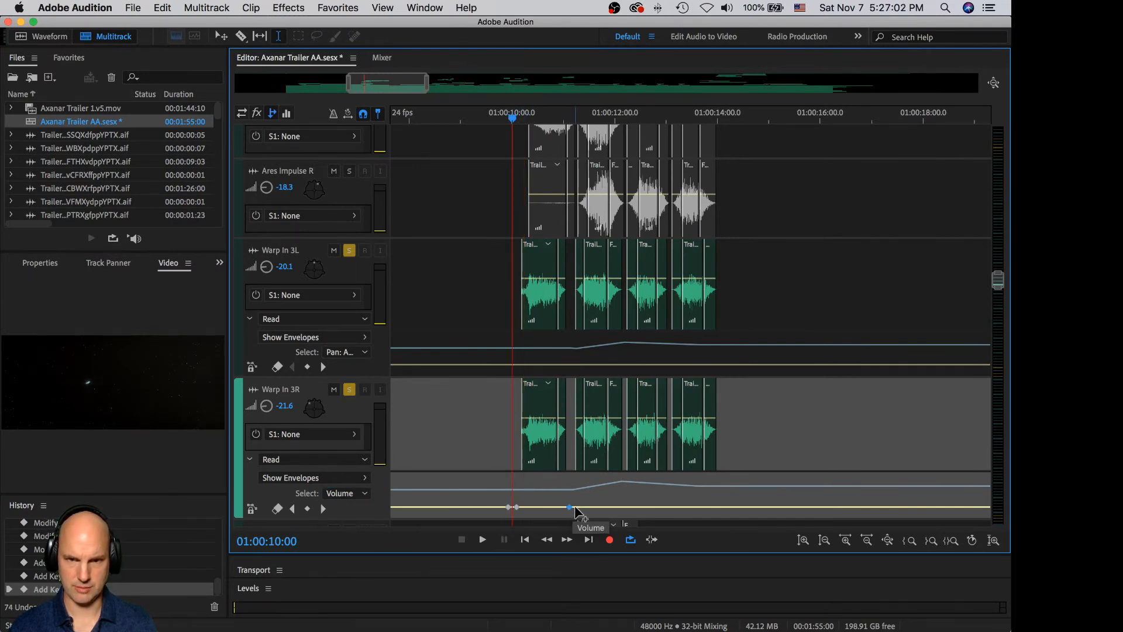
pyautogui.click(624, 507)
pyautogui.click(721, 507)
# - Raise Warp In 3R's Volume keyframes over the first pass and at the second pass's end, and play from 01:00:10:00
pyautogui.moveTo(624, 507); pyautogui.dragTo(519, 498)
pyautogui.press('space')
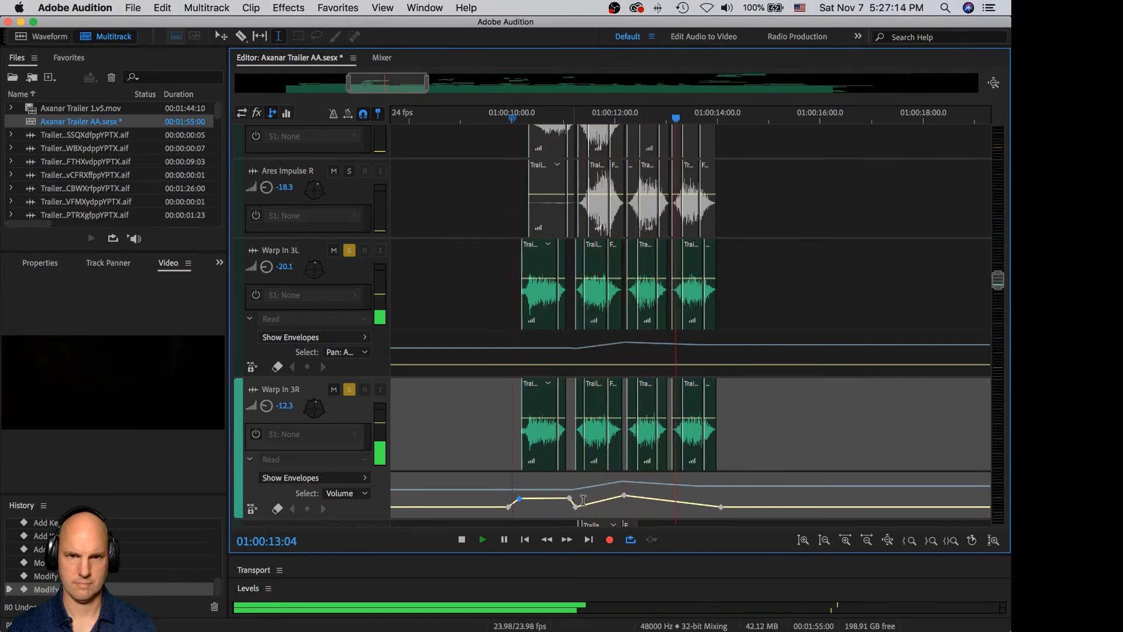
pyautogui.press('space')
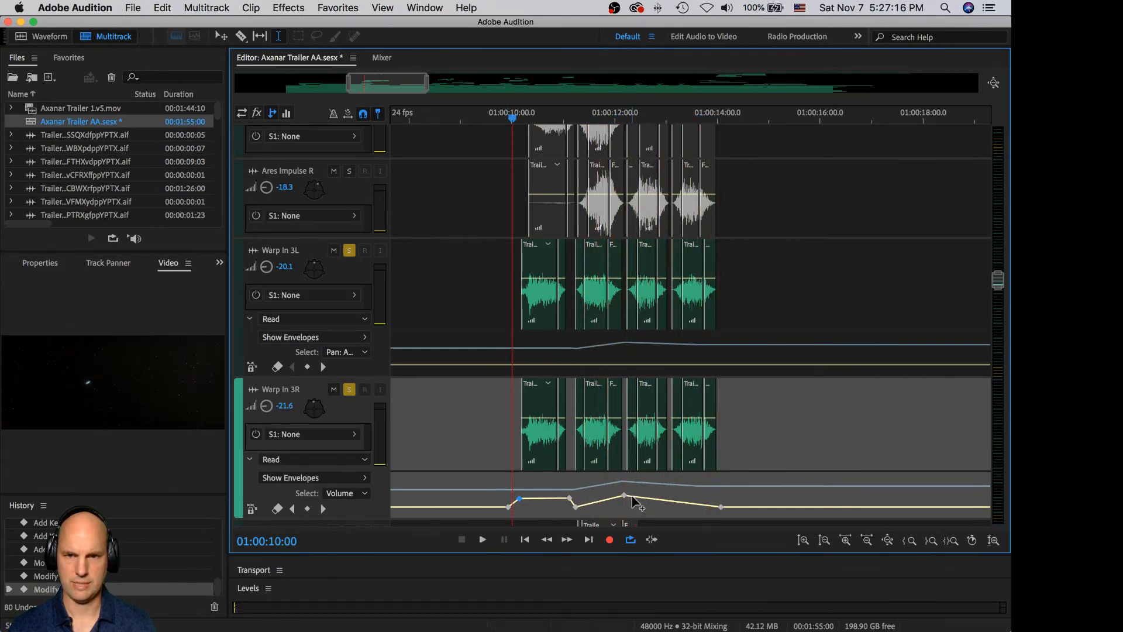
# - Add a lower Volume keyframe just after Warp In 3R's second pass, lower the final keyframe slightly, and play from 01:00:09:23
pyautogui.moveTo(634, 497); pyautogui.dragTo(636, 502)
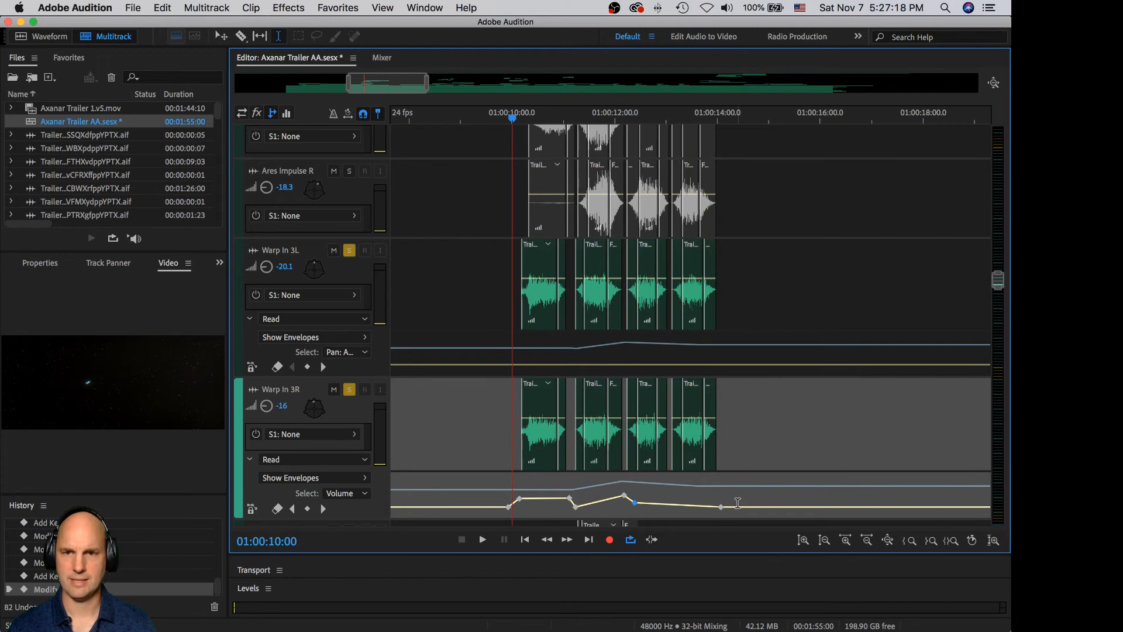
pyautogui.moveTo(721, 507); pyautogui.dragTo(722, 510)
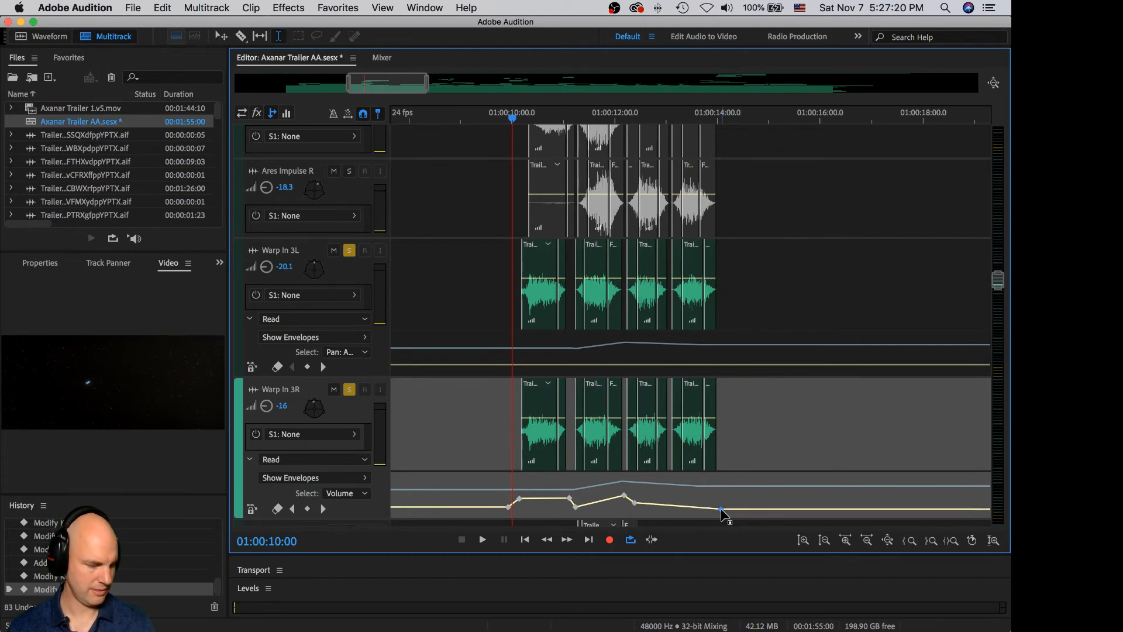
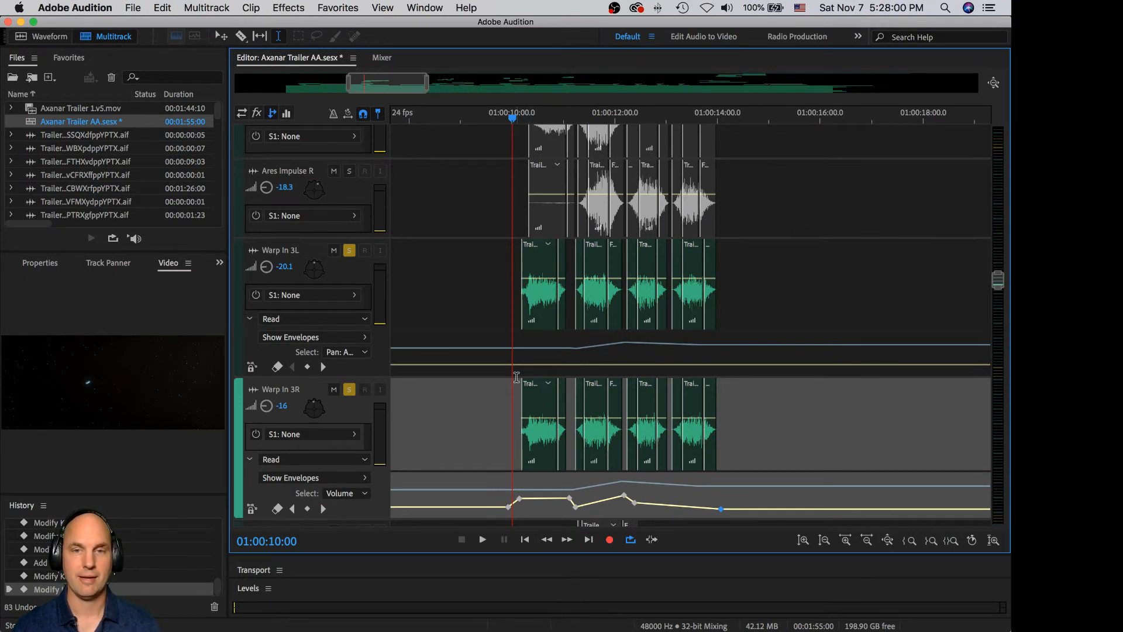
pyautogui.press('Left')
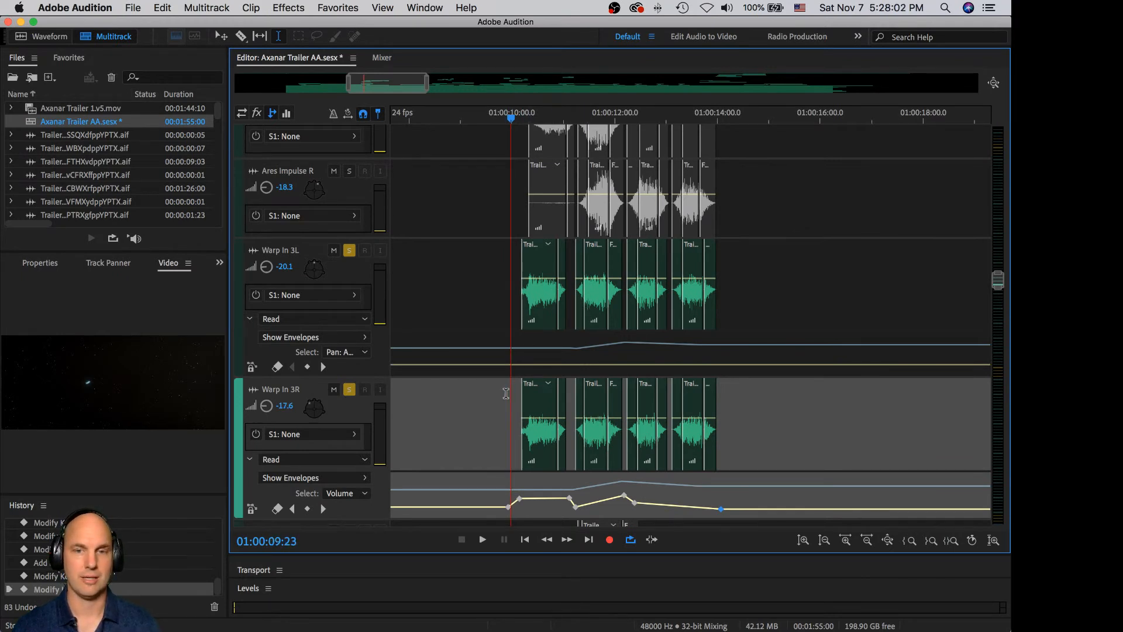
pyautogui.press('space')
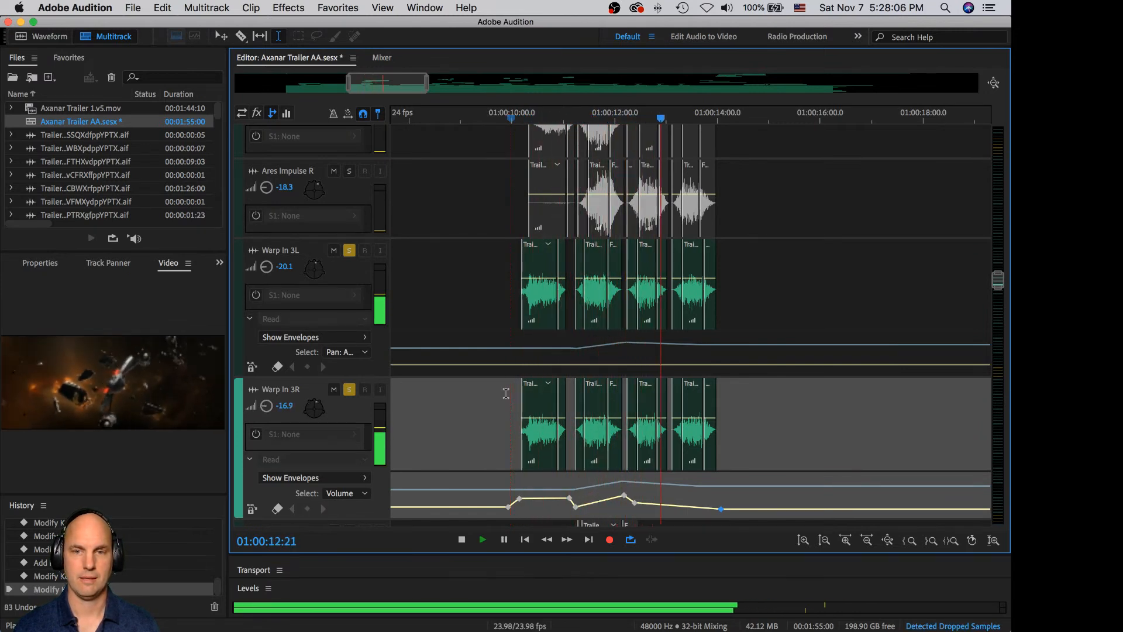
pyautogui.press('space')
# - Lower Warp In 3R's Volume keyframes after the second pass and after the last pass further, playing back between the adjustments
pyautogui.moveTo(635, 502); pyautogui.dragTo(635, 506)
pyautogui.click(722, 511)
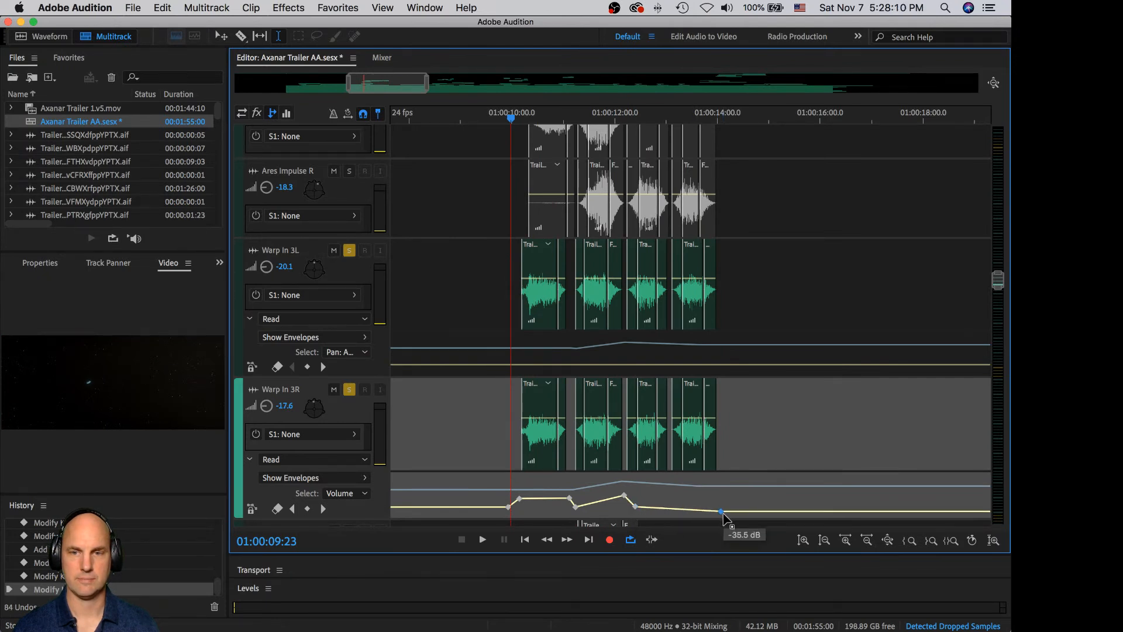
pyautogui.press('space')
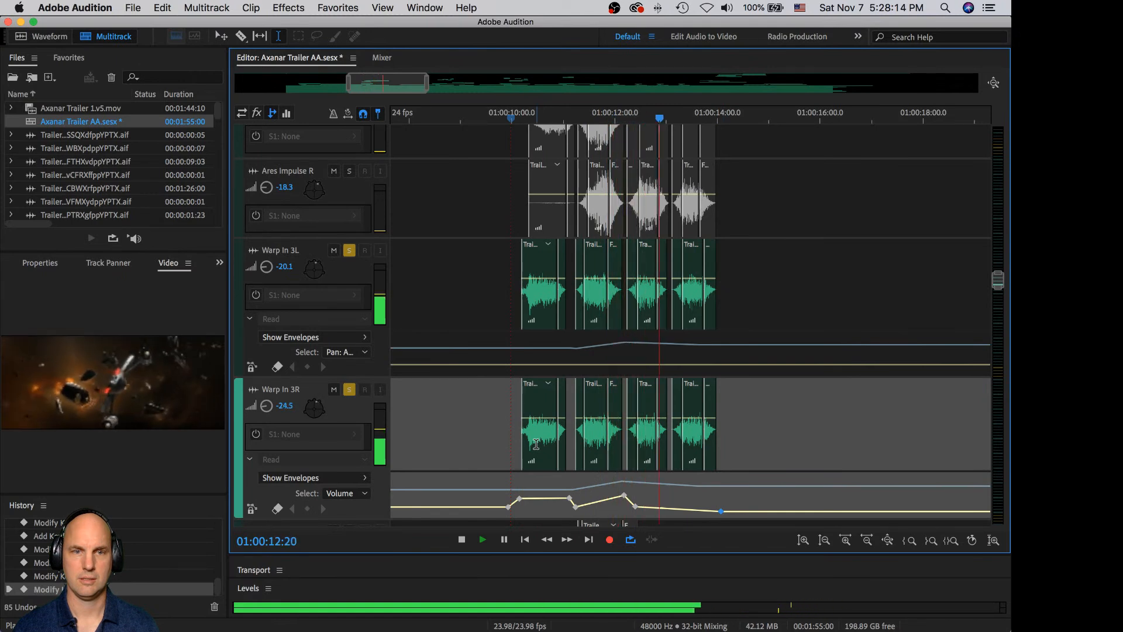
pyautogui.press('space')
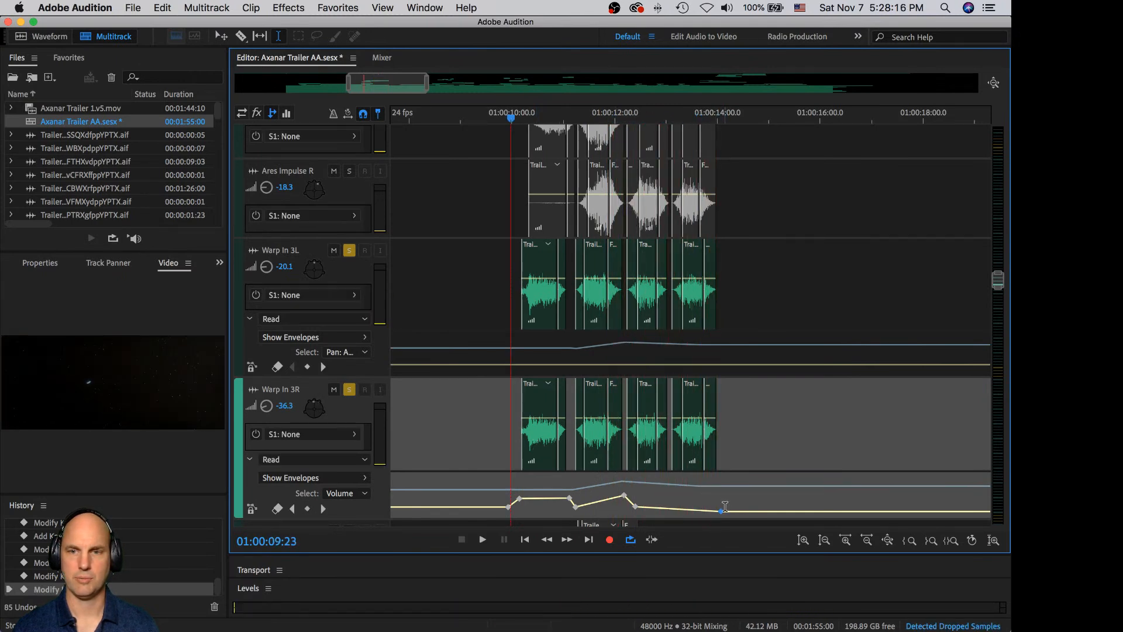
pyautogui.moveTo(722, 512); pyautogui.dragTo(721, 515)
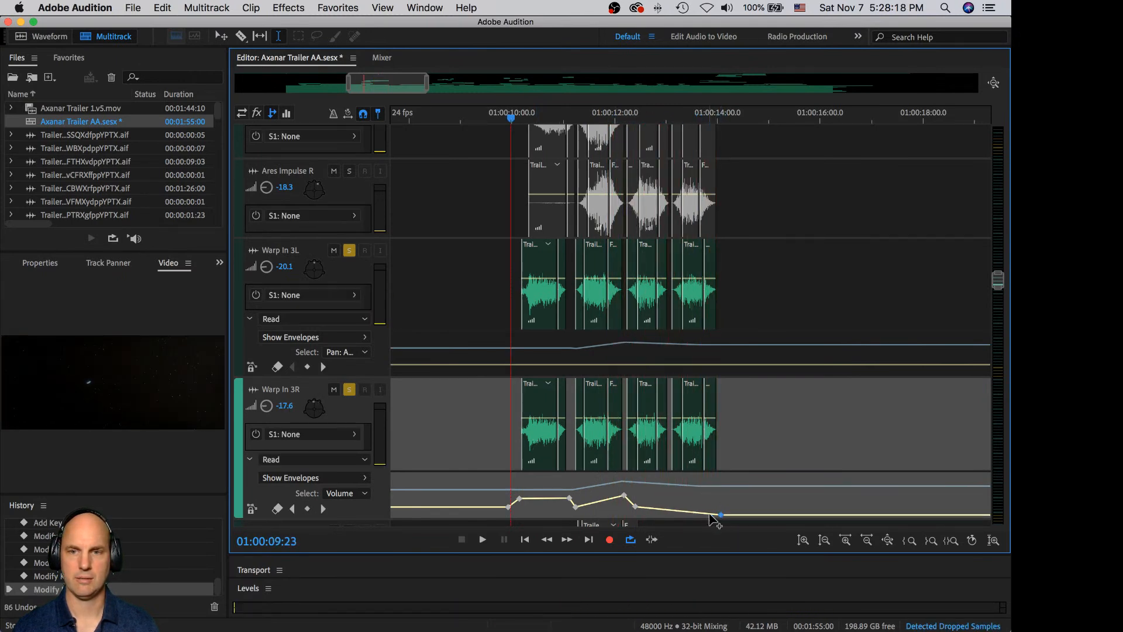
pyautogui.press('space')
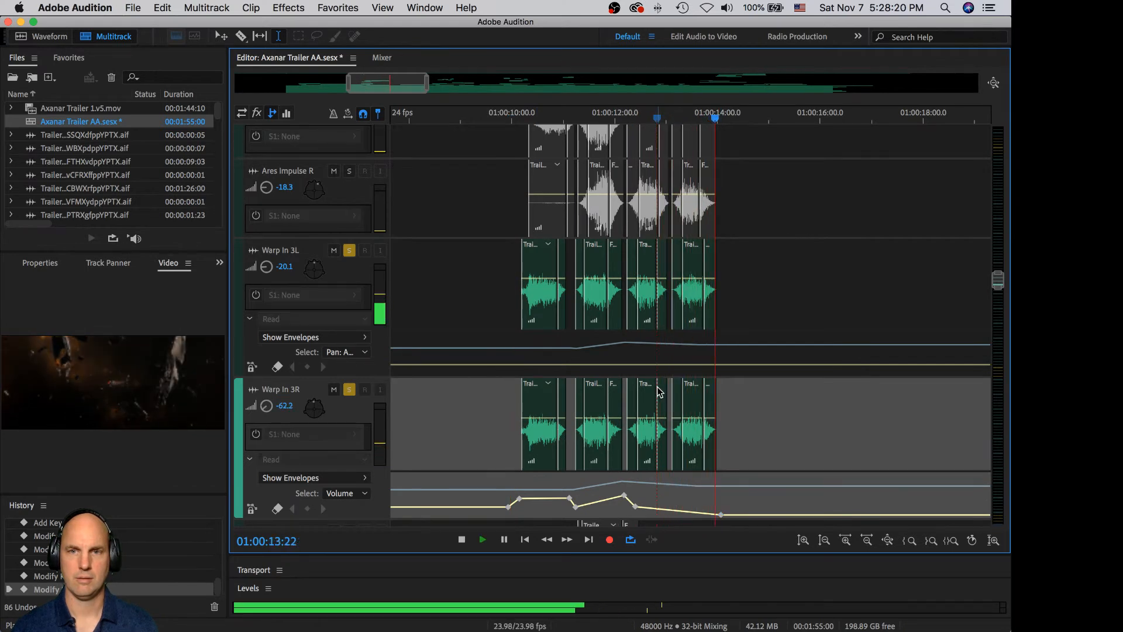
# - Add Volume keyframes to Warp In 3L, rising to a peak at the second pass's end and tapering down past the last pass
pyautogui.click(550, 363)
pyautogui.click(572, 365)
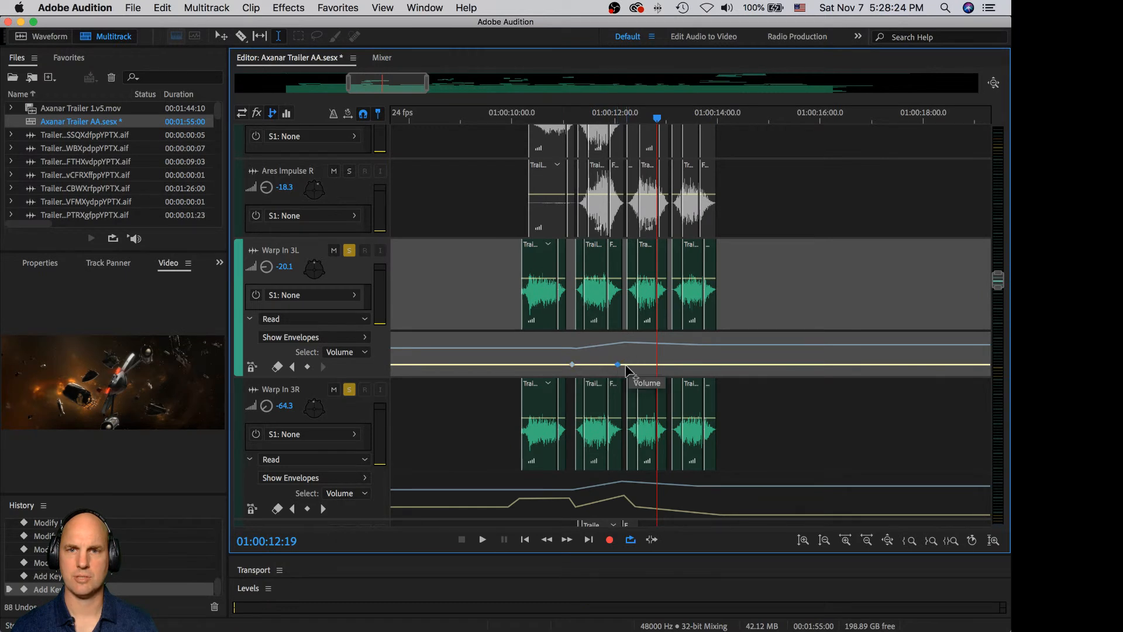
pyautogui.click(626, 364)
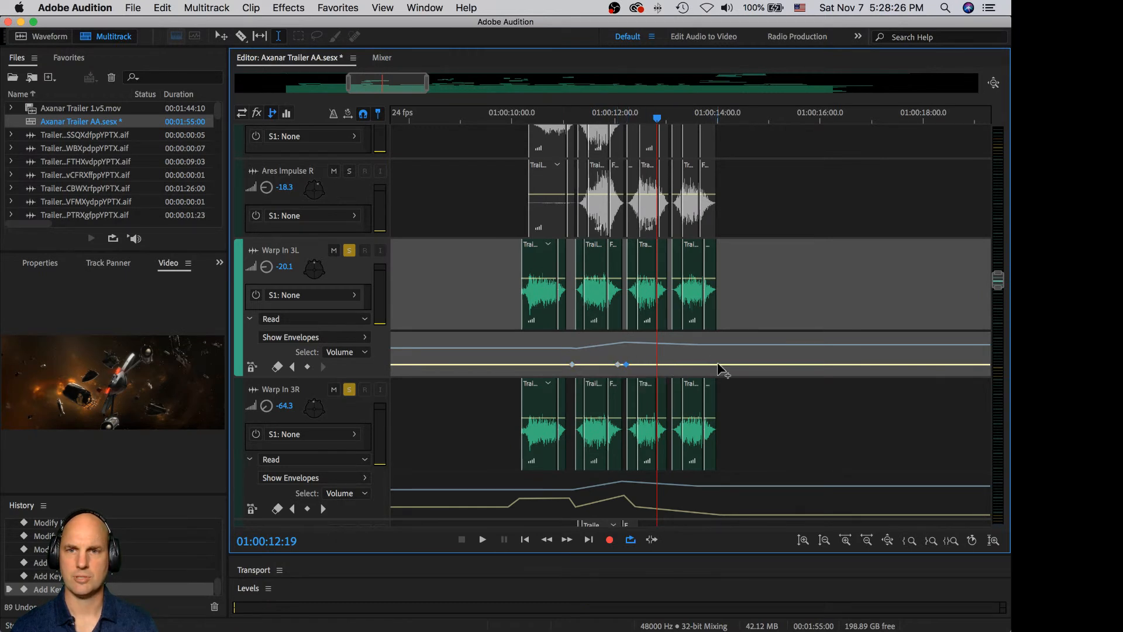
pyautogui.moveTo(719, 364); pyautogui.dragTo(720, 368)
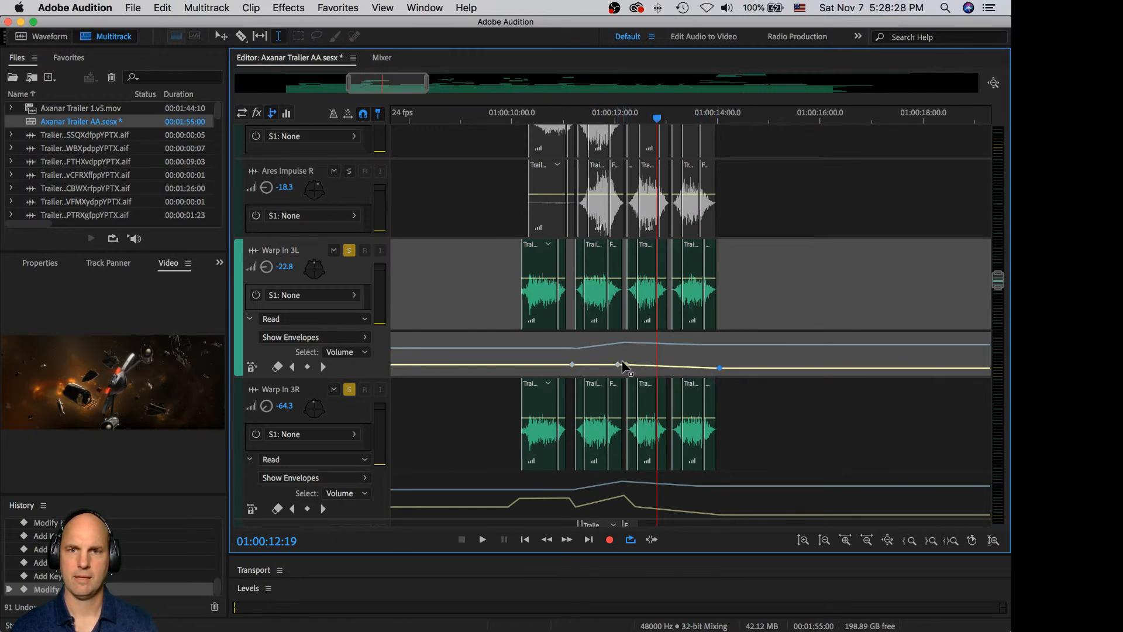
pyautogui.moveTo(626, 365); pyautogui.dragTo(628, 357)
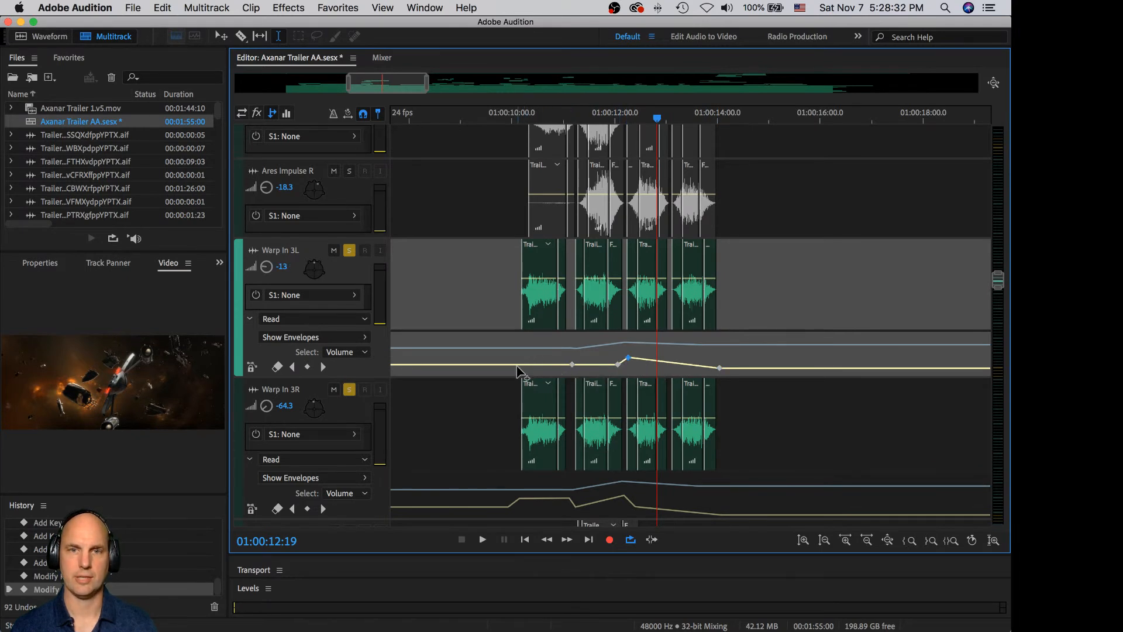
pyautogui.moveTo(579, 365); pyautogui.dragTo(619, 350)
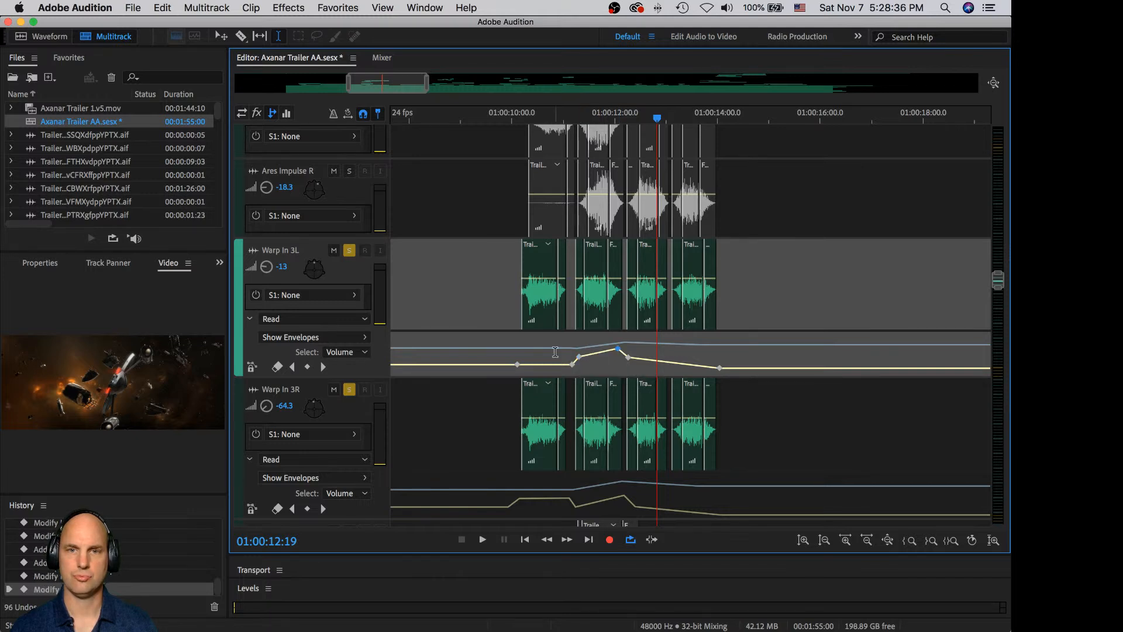
# - Play the soloed Warp In 3L and 3R tracks from 01:00:09:20 to check the volume automation
pyautogui.click(505, 350)
pyautogui.press('space')
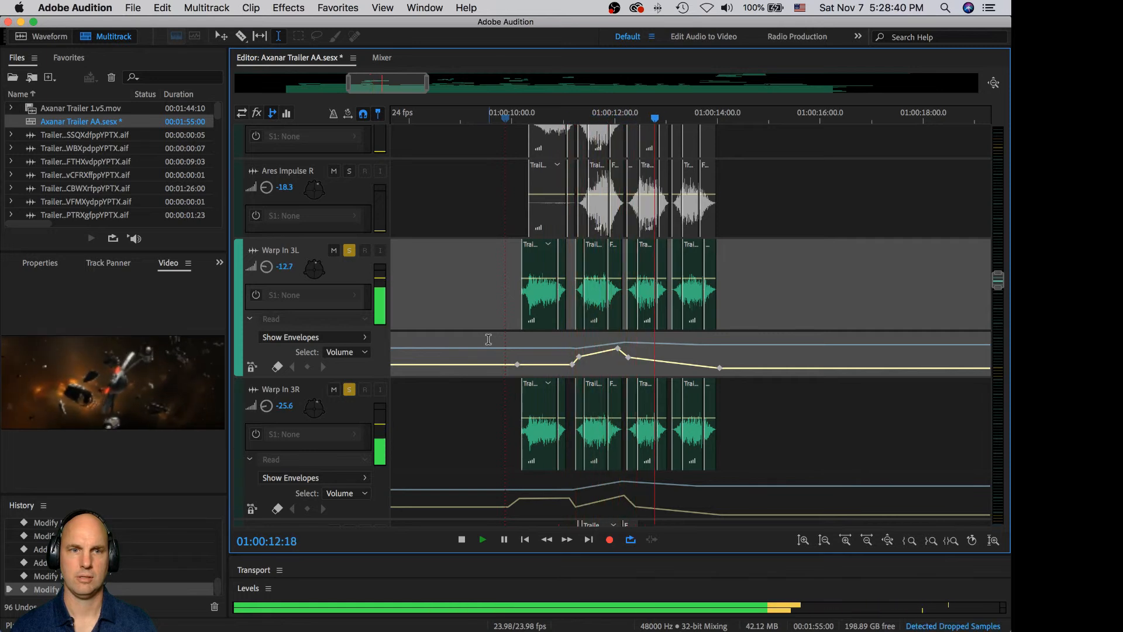
pyautogui.press('space')
# - Unsolo Warp In 3L and Warp In 3R, and play the full mix from 01:00:09:20
pyautogui.click(349, 250)
pyautogui.click(349, 389)
pyautogui.press('space')
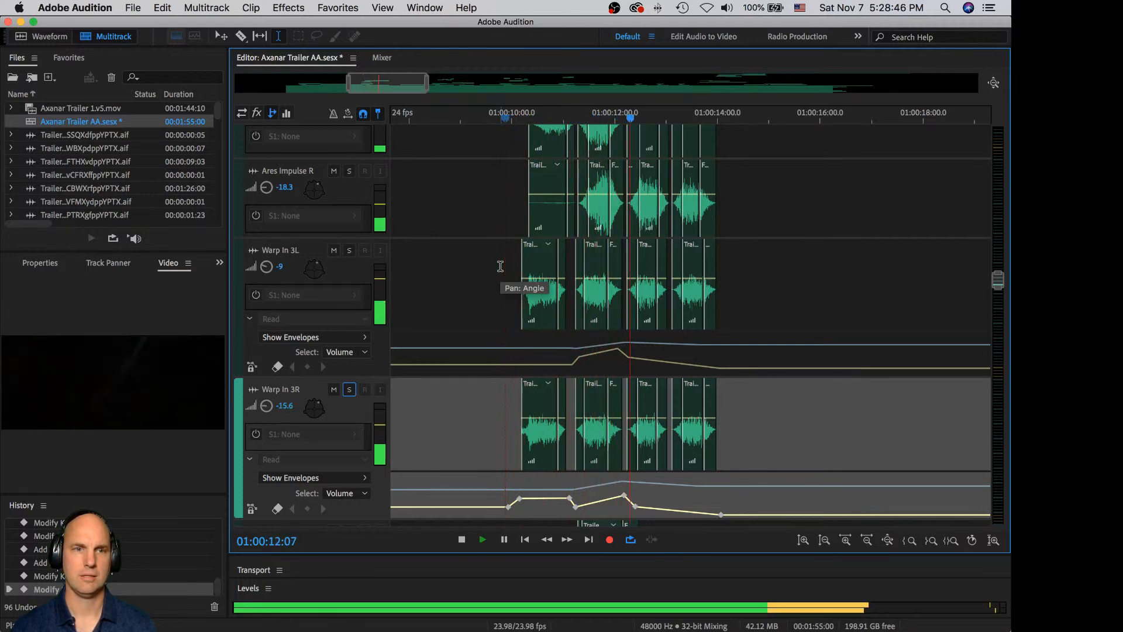
pyautogui.press('space')
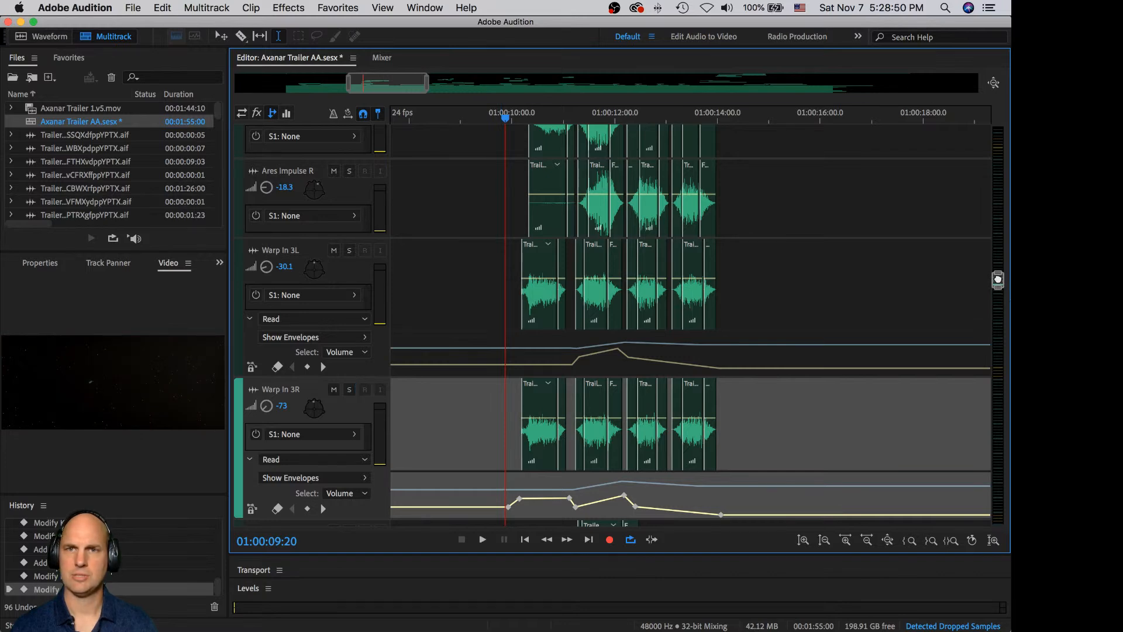
# - Solo the Ares Impulse R track and play its last pass from 01:00:12:20
pyautogui.moveTo(999, 281); pyautogui.dragTo(998, 278)
pyautogui.click(350, 261)
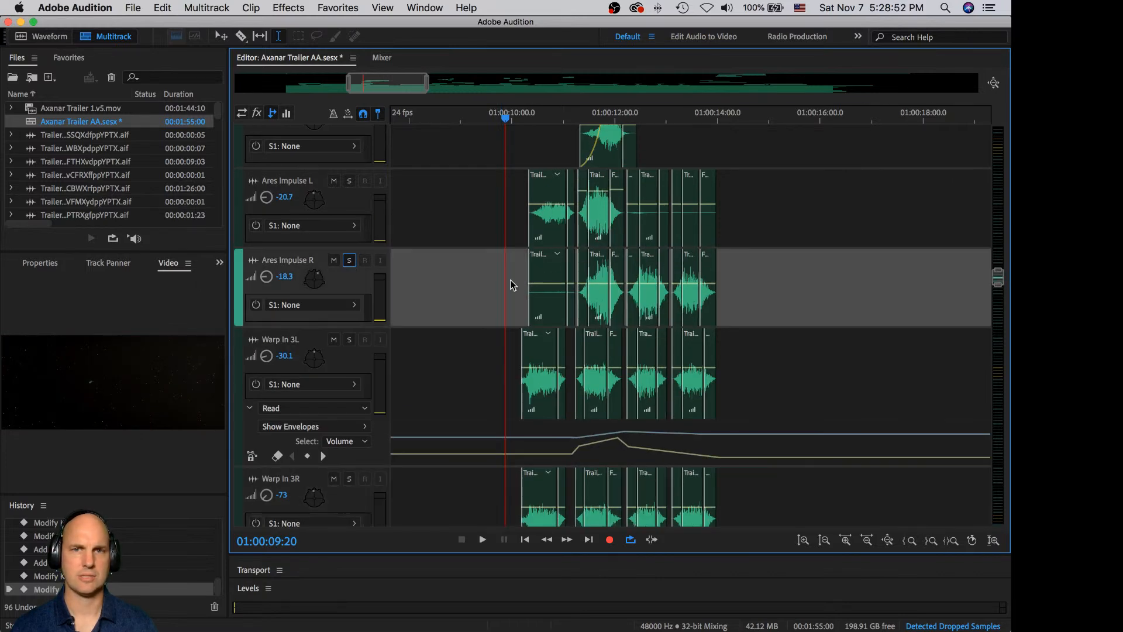
pyautogui.click(658, 139)
pyautogui.press('space')
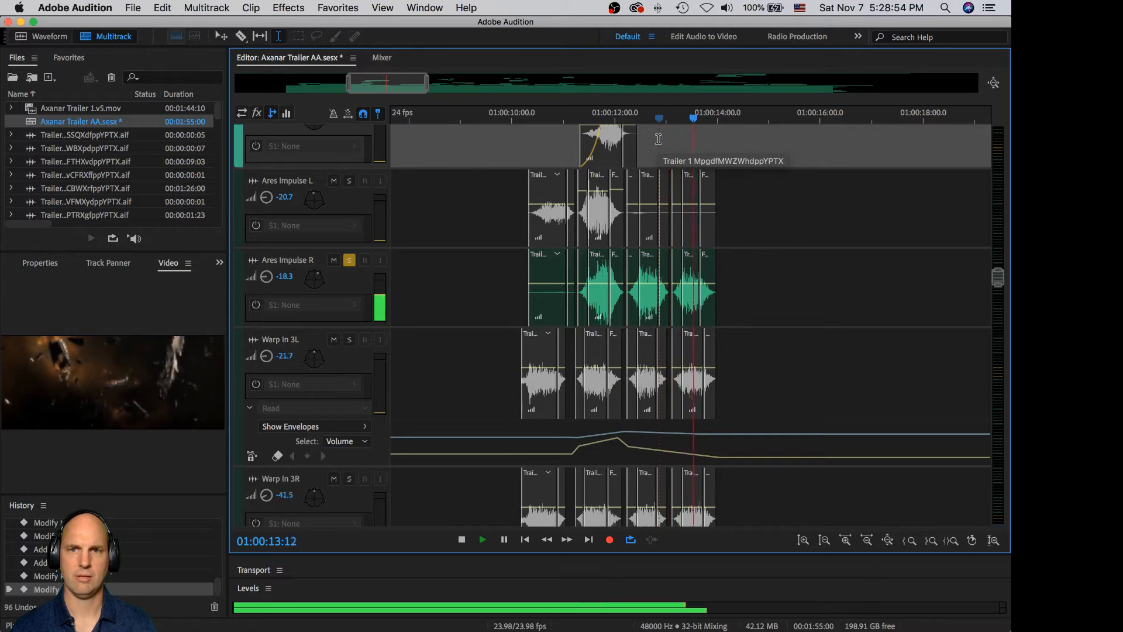
pyautogui.press('space')
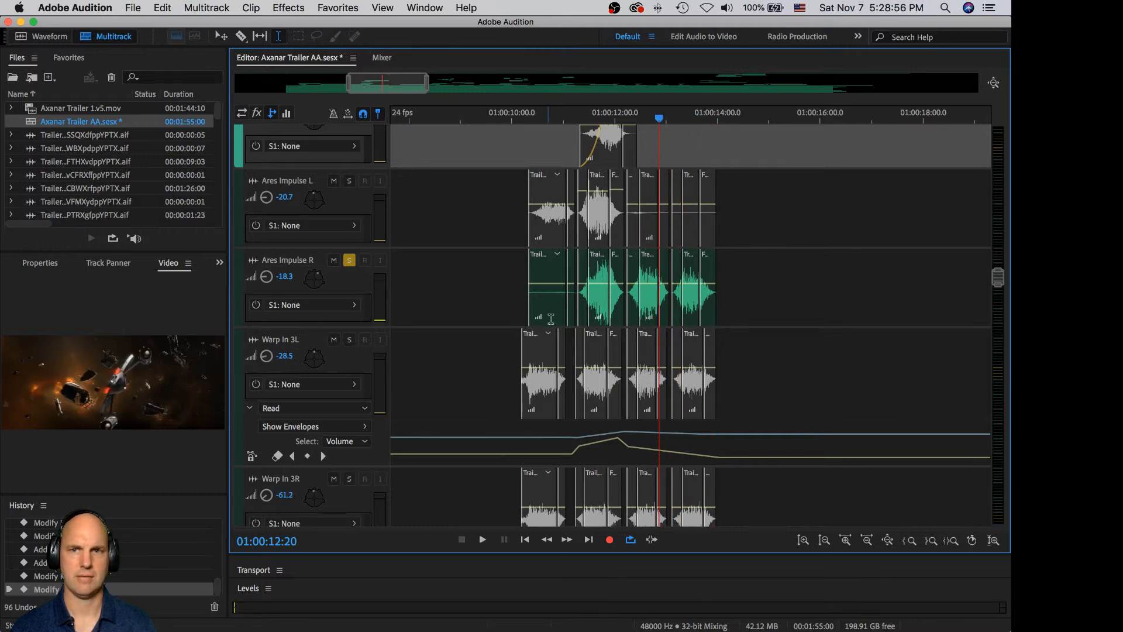
# - Lower the clip volume of the three clips in Ares Impulse R's last pass, and unsolo the track
pyautogui.click(694, 290)
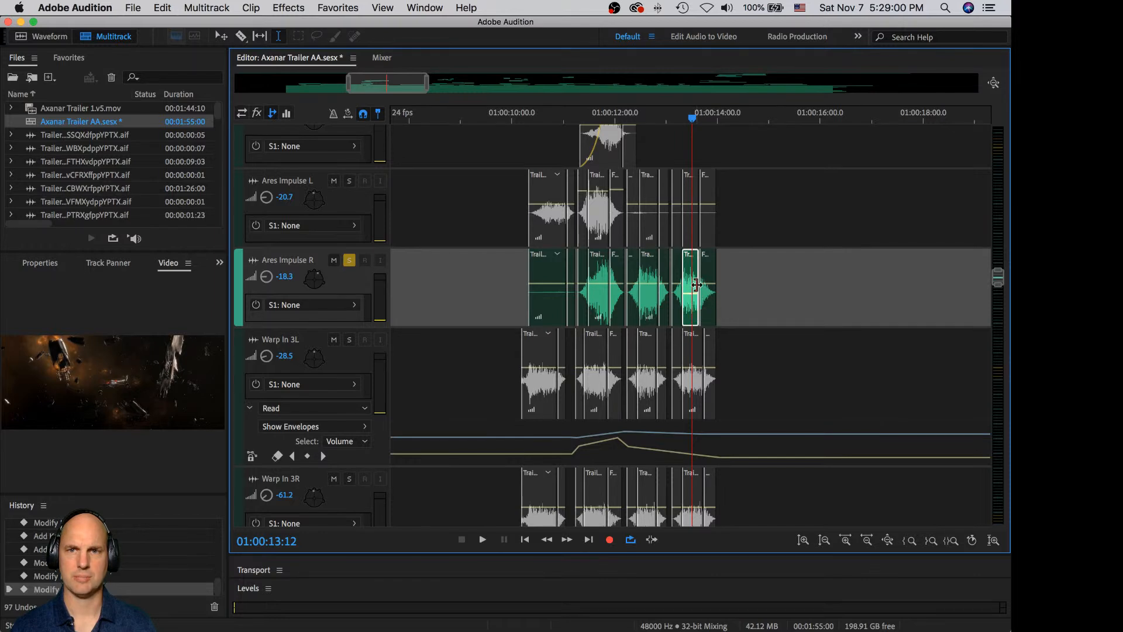
pyautogui.click(705, 287)
pyautogui.moveTo(705, 285); pyautogui.dragTo(705, 294)
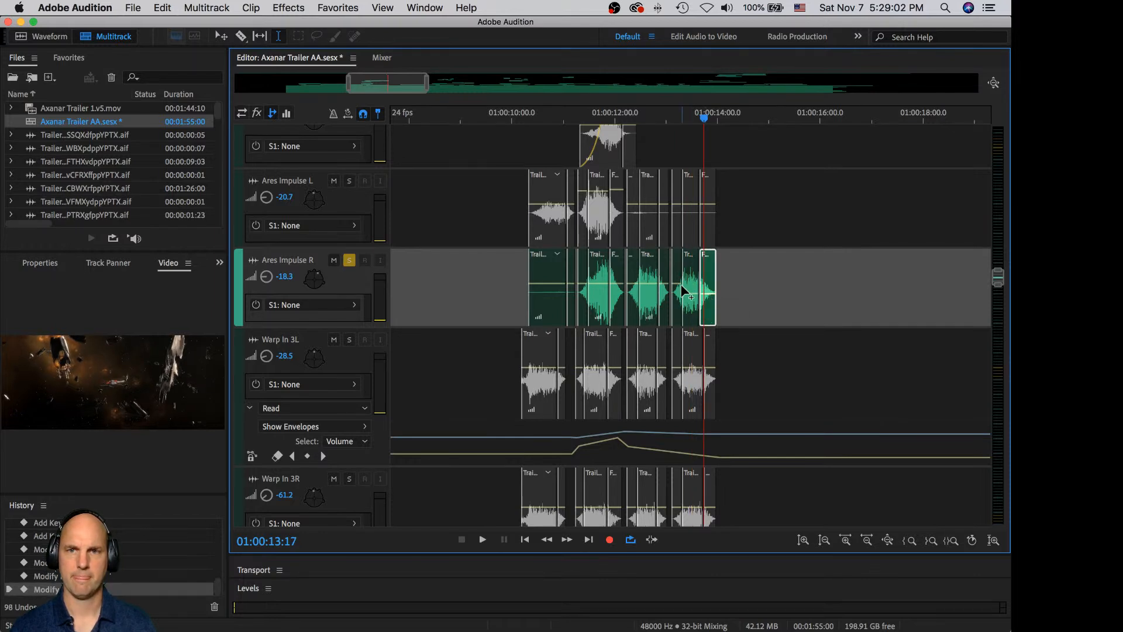
pyautogui.click(673, 290)
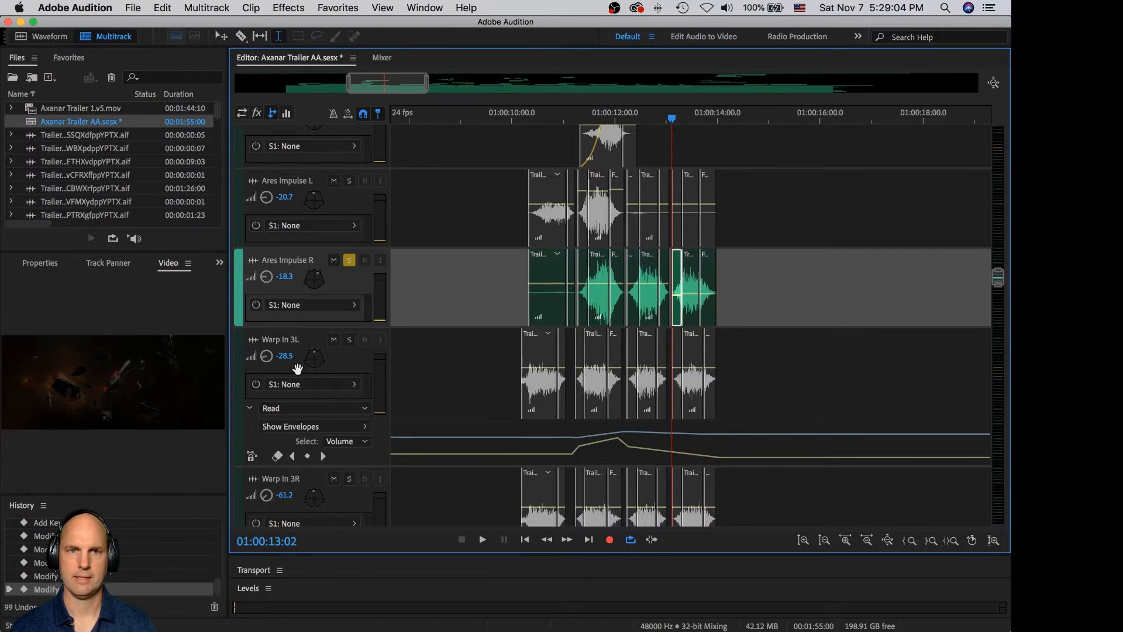
pyautogui.click(349, 261)
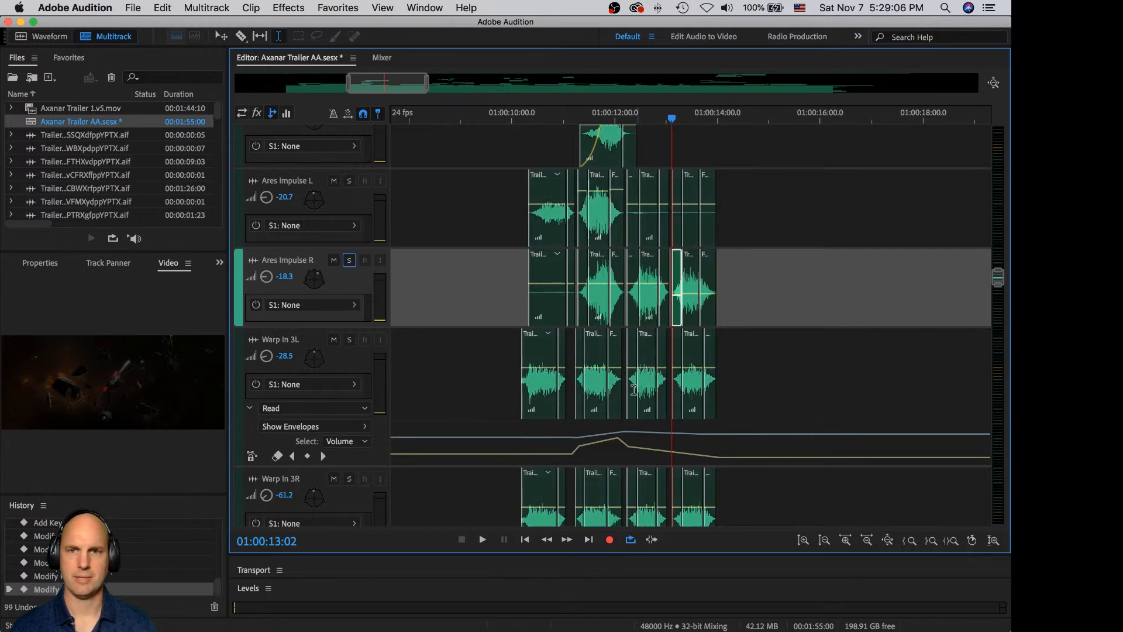
# - Lower the clip volume of the three clips in Warp In 3L's last pass
pyautogui.click(694, 370)
pyautogui.moveTo(694, 368); pyautogui.dragTo(693, 380)
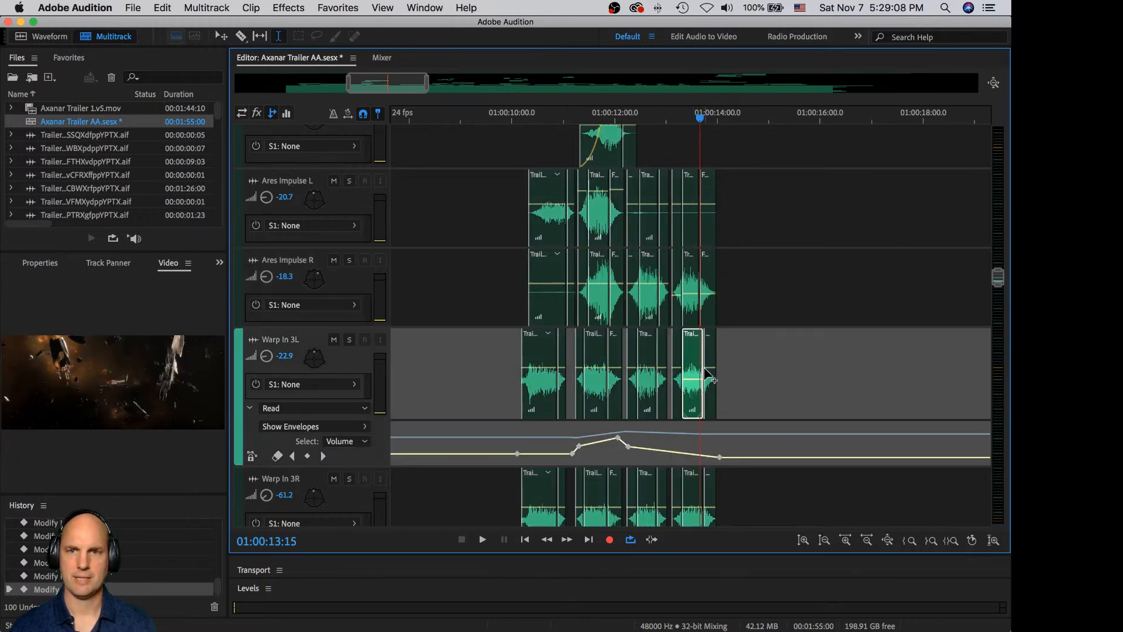
pyautogui.click(714, 381)
pyautogui.click(678, 379)
pyautogui.moveTo(679, 382); pyautogui.dragTo(678, 381)
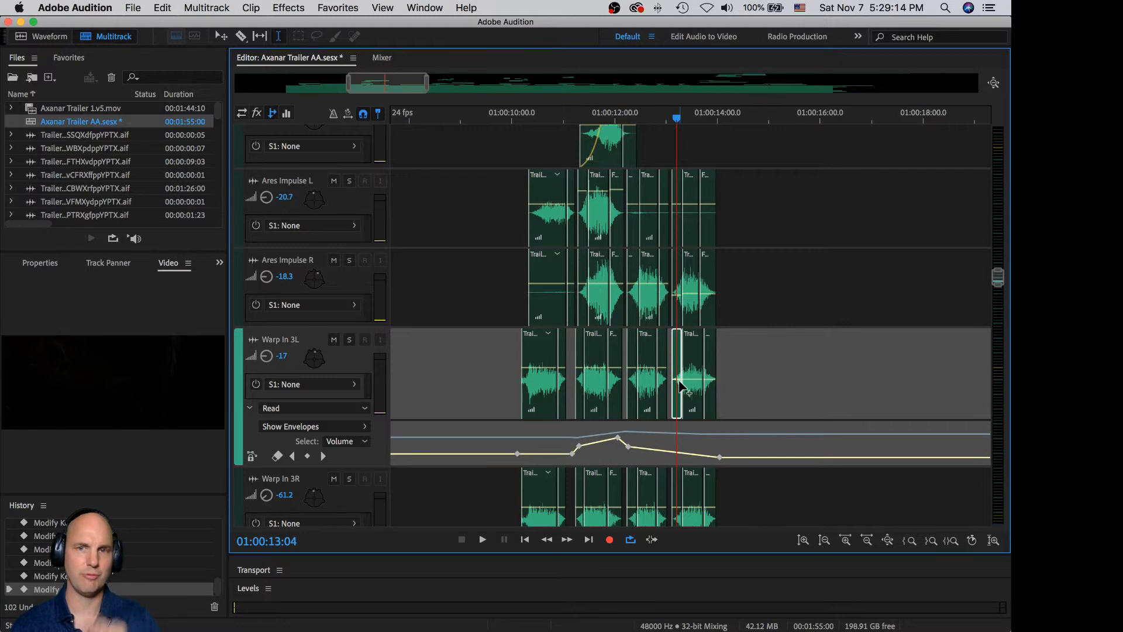
# - Play the full mix from 01:00:10:00, and bring the Space Noise and Alarm tracks into view
pyautogui.click(513, 366)
pyautogui.press('space')
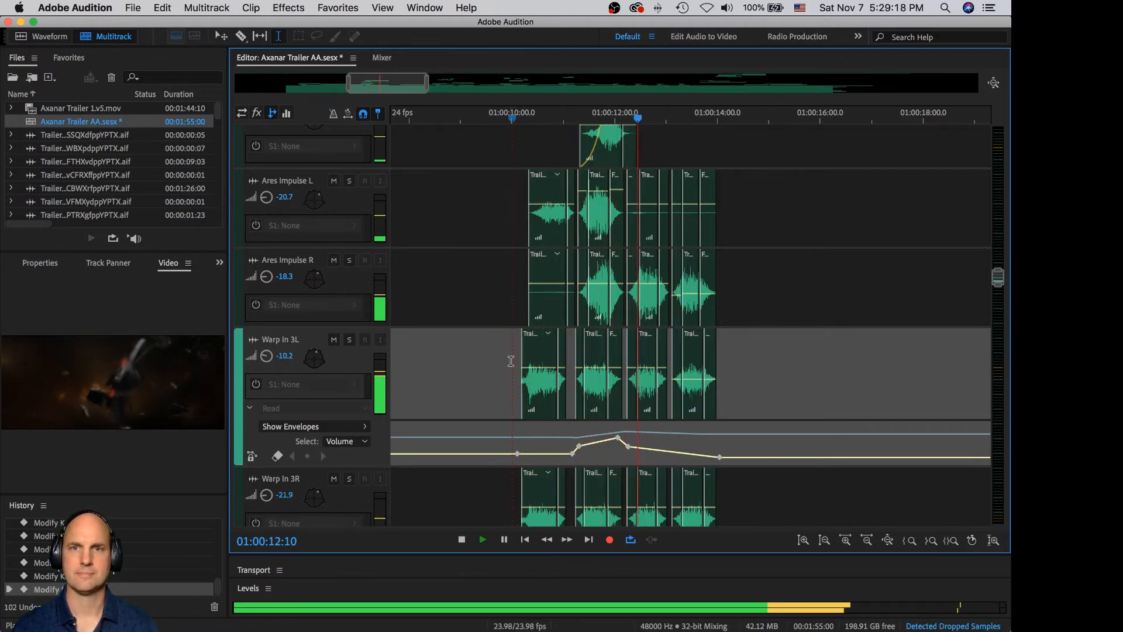
pyautogui.press('space')
pyautogui.moveTo(999, 278); pyautogui.dragTo(995, 358)
pyautogui.scroll(1, 994, 358)
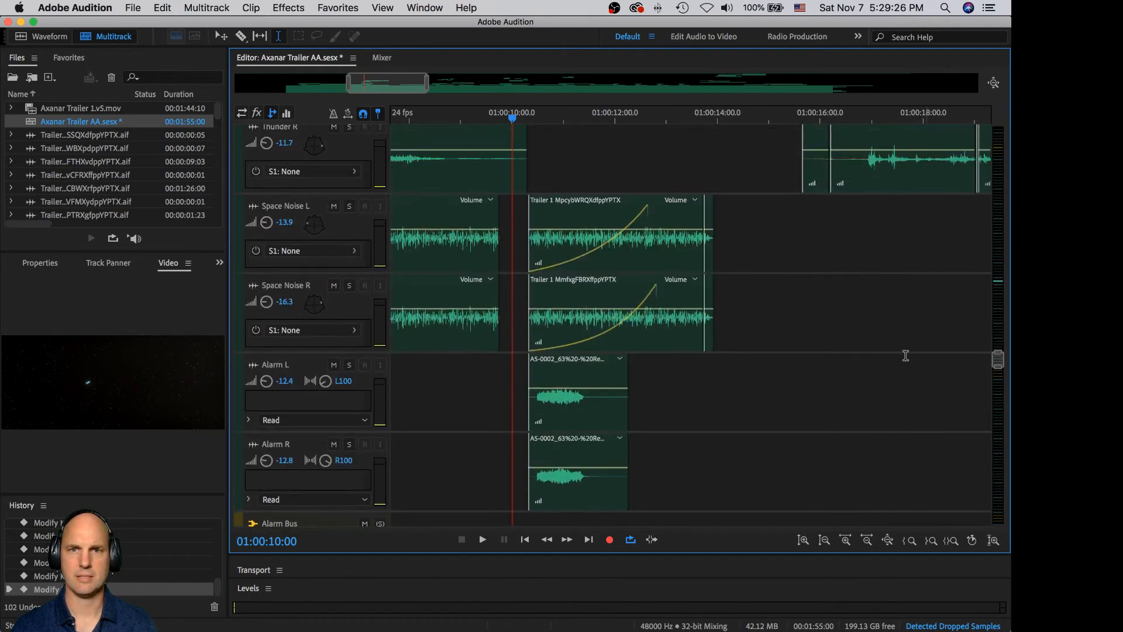
# - Solo the Space Noise L and Space Noise R tracks and play them from 01:00:10:00
pyautogui.click(349, 207)
pyautogui.click(350, 285)
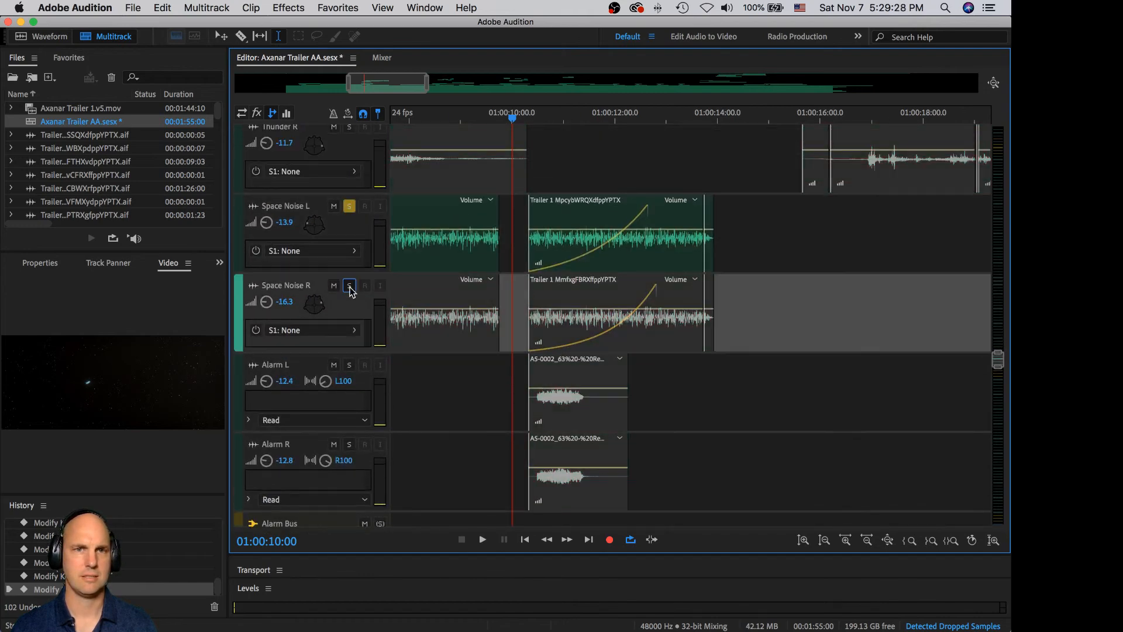
pyautogui.press('space')
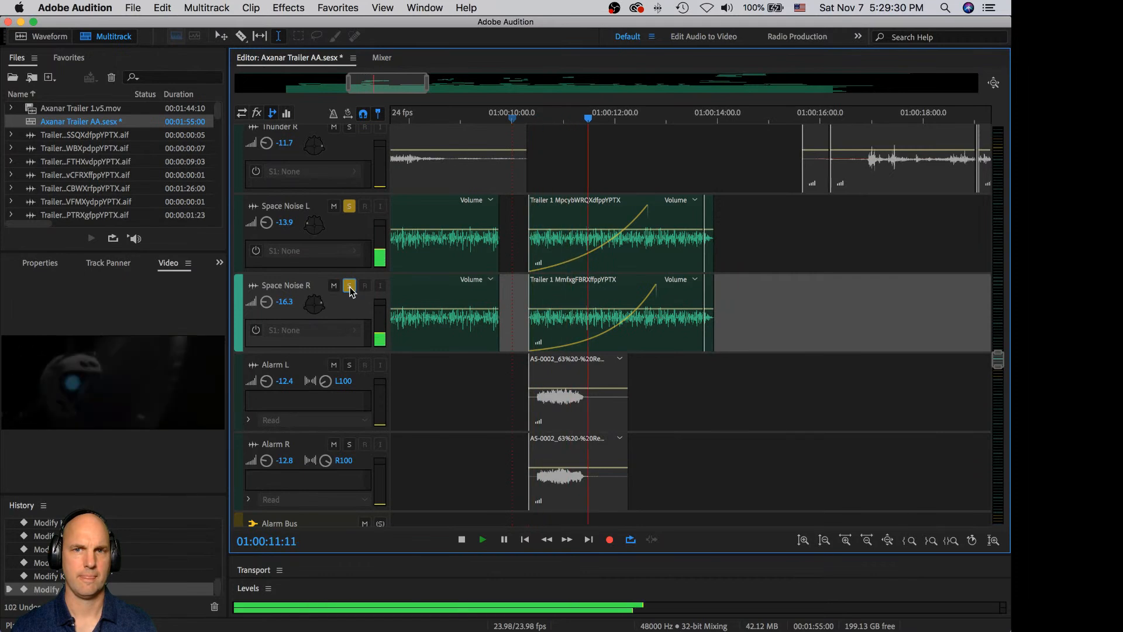
pyautogui.press('space')
# - Lower the clip volume of the Space Noise L and R clips between 01:00:10 and 01:00:14, including their short end clips, and unsolo both tracks
pyautogui.click(682, 236)
pyautogui.moveTo(680, 237); pyautogui.dragTo(678, 242)
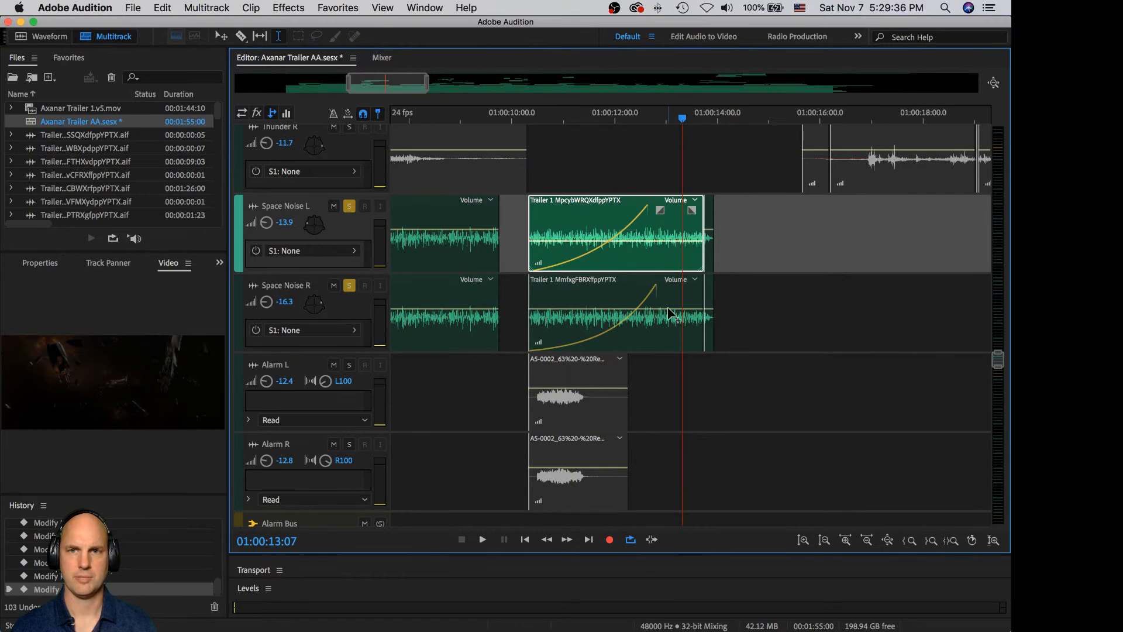
pyautogui.click(669, 310)
pyautogui.moveTo(670, 311); pyautogui.dragTo(708, 320)
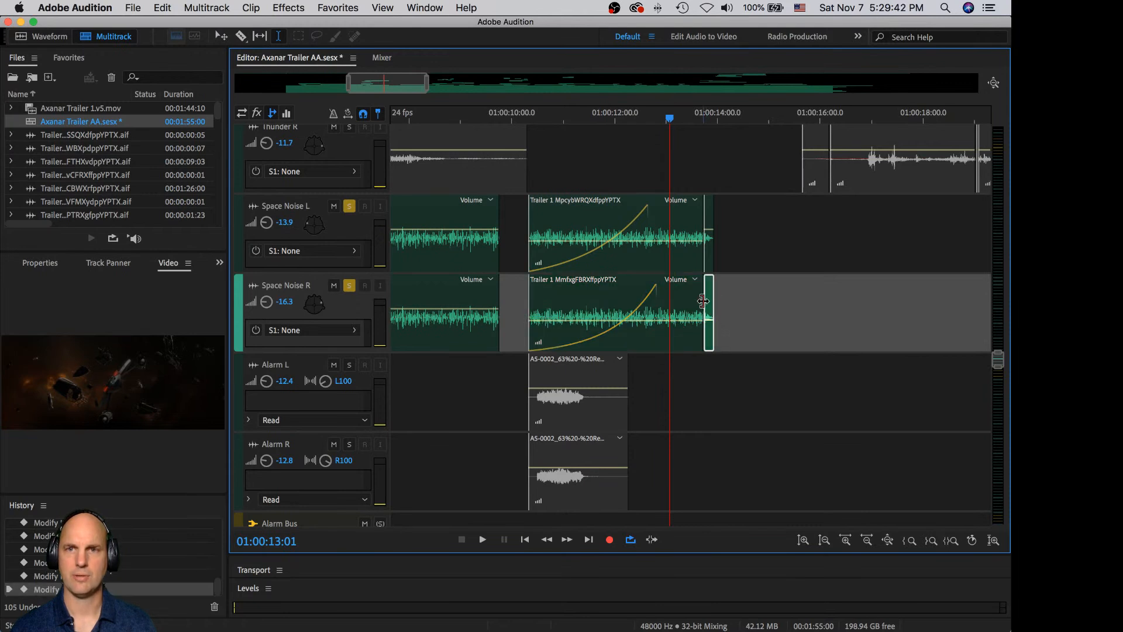
pyautogui.moveTo(708, 237); pyautogui.dragTo(708, 247)
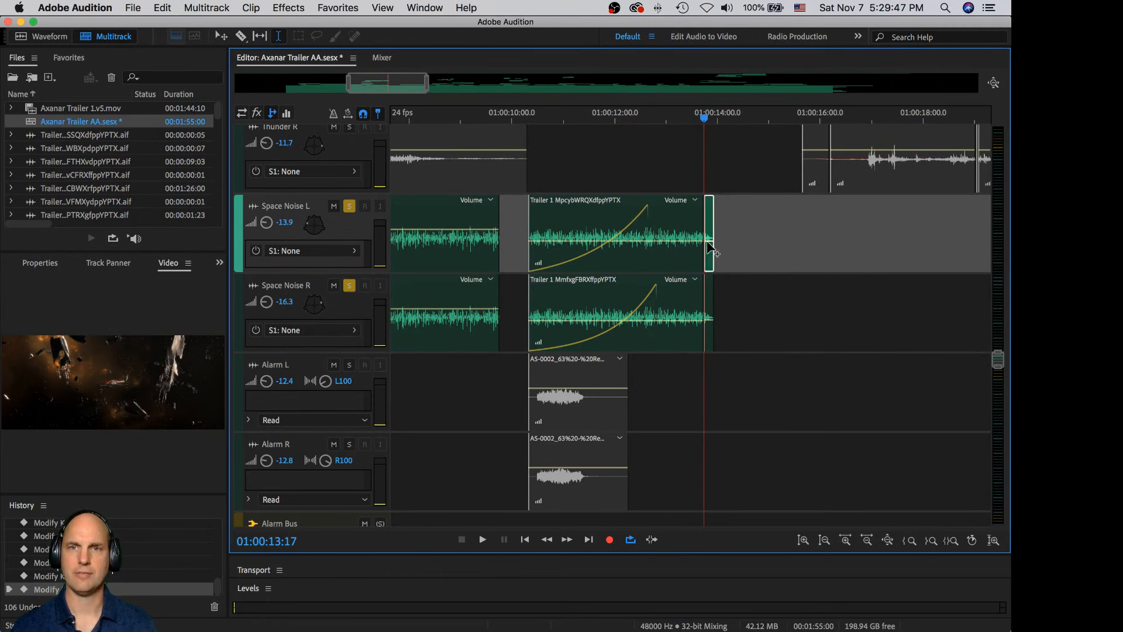
pyautogui.click(349, 286)
pyautogui.click(349, 206)
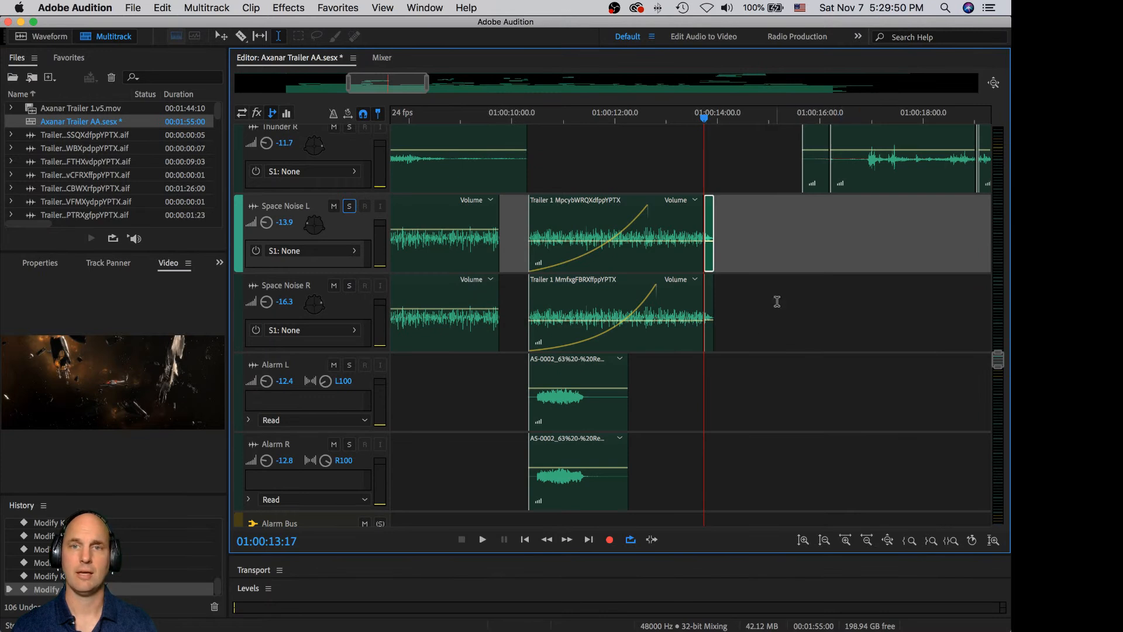
# - Play the full mix from 01:00:10:12 through the passage past 01:00:26:00
pyautogui.click(541, 171)
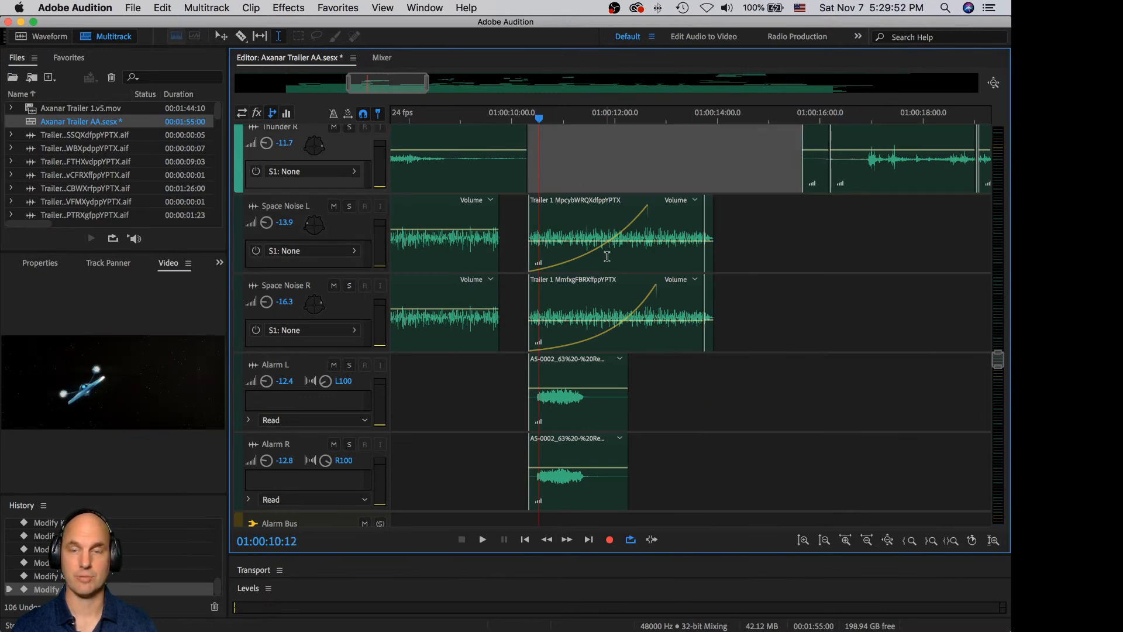
pyautogui.press('space')
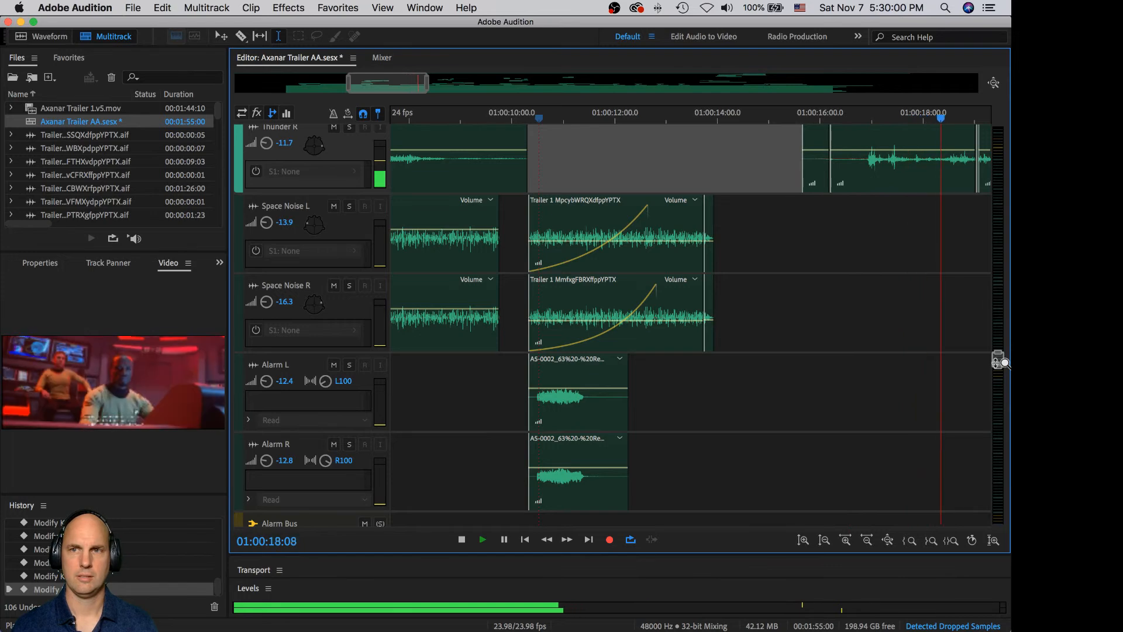
pyautogui.moveTo(1002, 363); pyautogui.dragTo(997, 350)
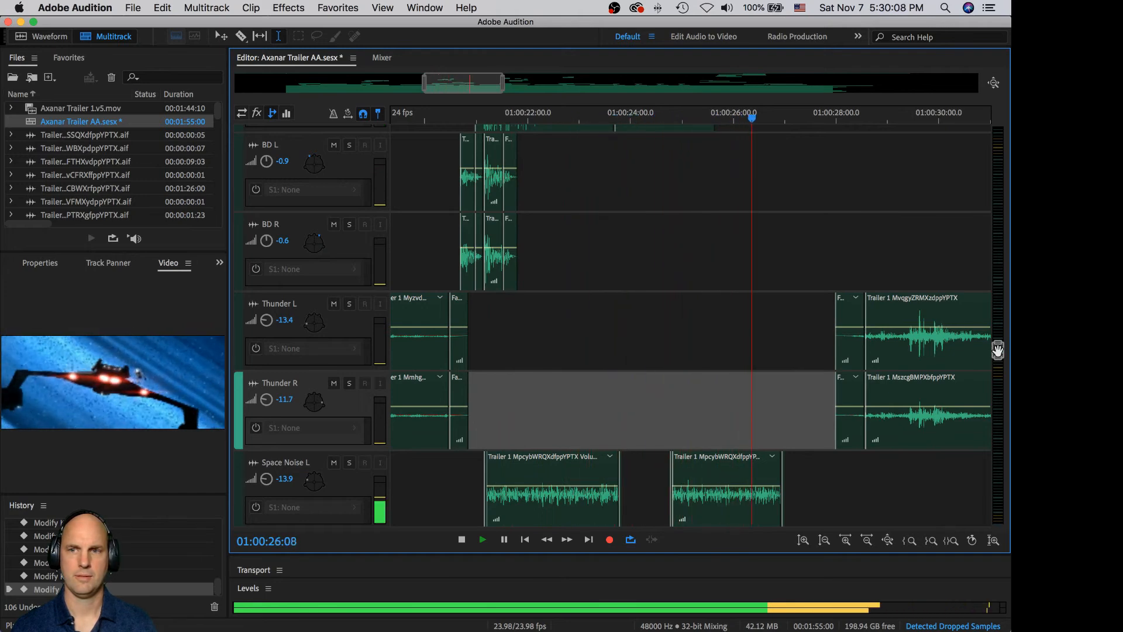
pyautogui.press('space')
# - Lower the clip volume of the Space Noise L and Space Noise R clips around 01:00:25:15
pyautogui.scroll(-4, 998, 351)
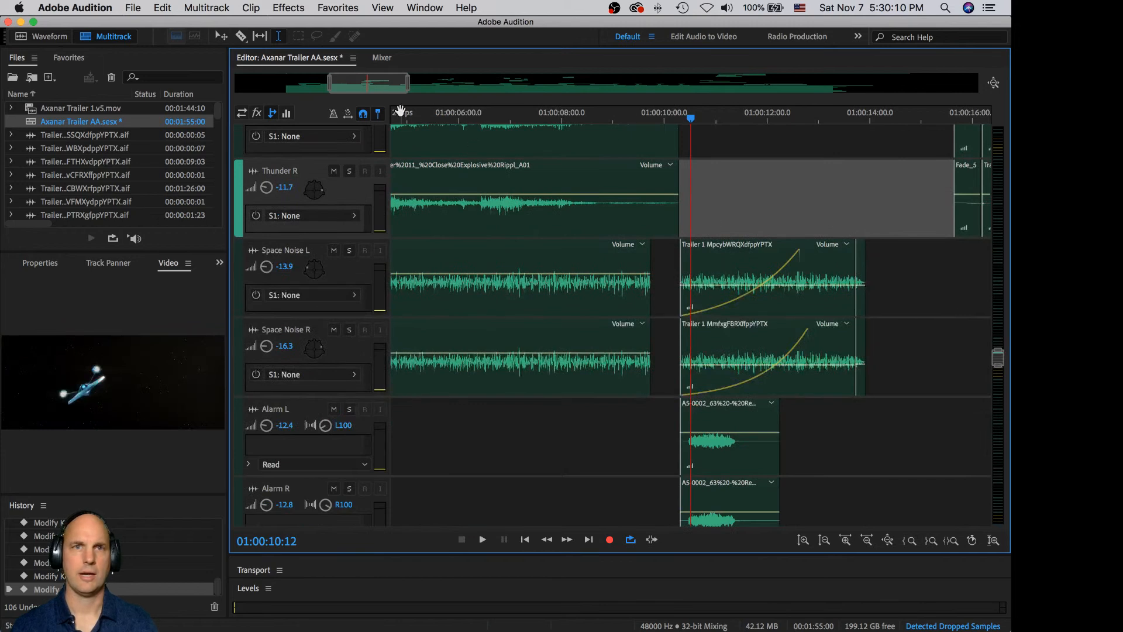
pyautogui.moveTo(374, 88); pyautogui.dragTo(471, 93)
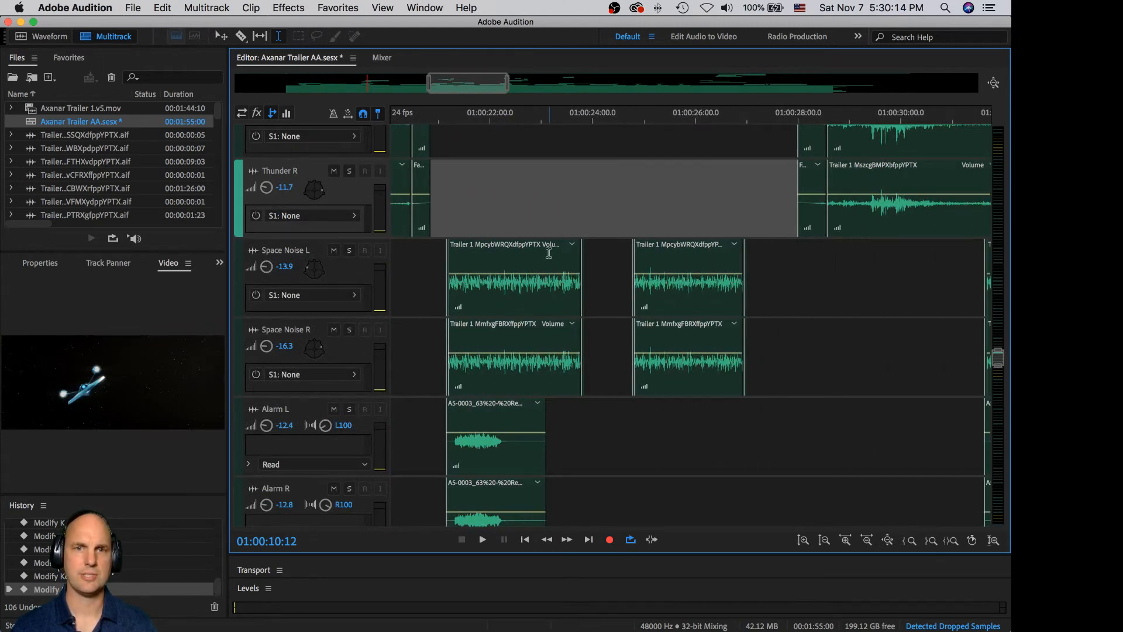
pyautogui.click(678, 269)
pyautogui.moveTo(680, 273); pyautogui.dragTo(680, 284)
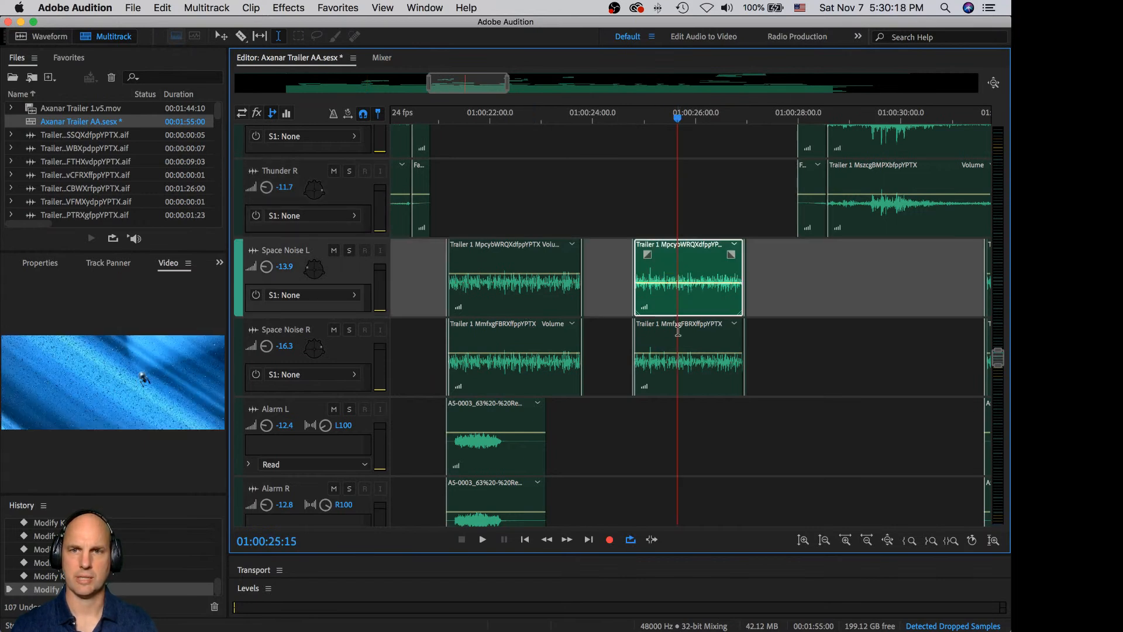
pyautogui.click(680, 351)
pyautogui.moveTo(683, 359); pyautogui.dragTo(687, 364)
# - Play the full mix from 01:00:20:20 to check the level of the Space Noise clips
pyautogui.click(431, 285)
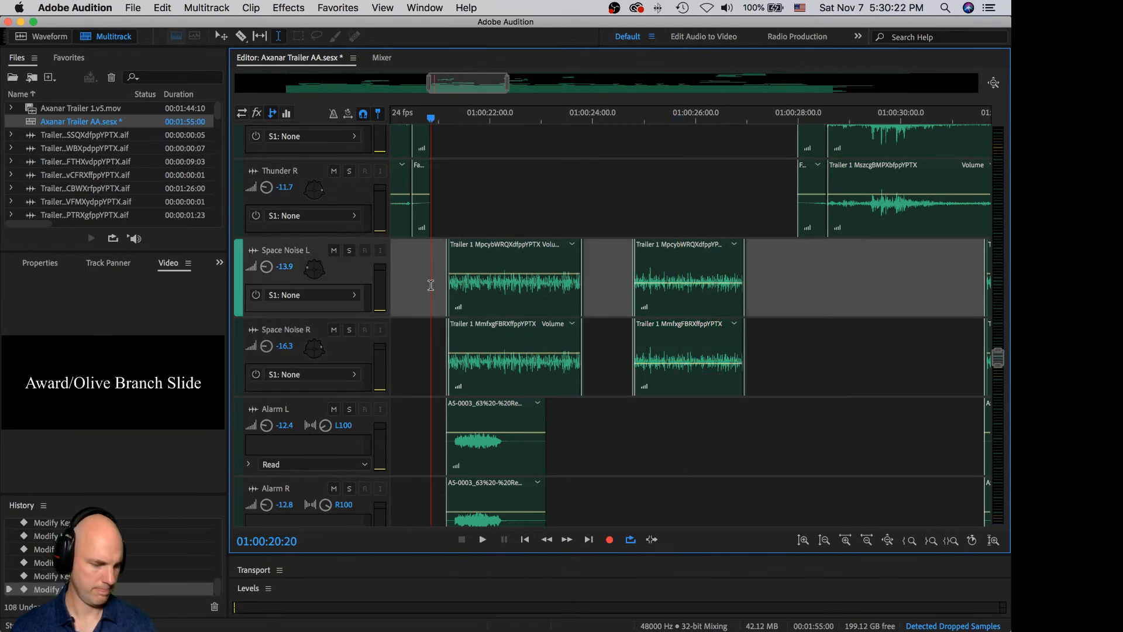
pyautogui.press('space')
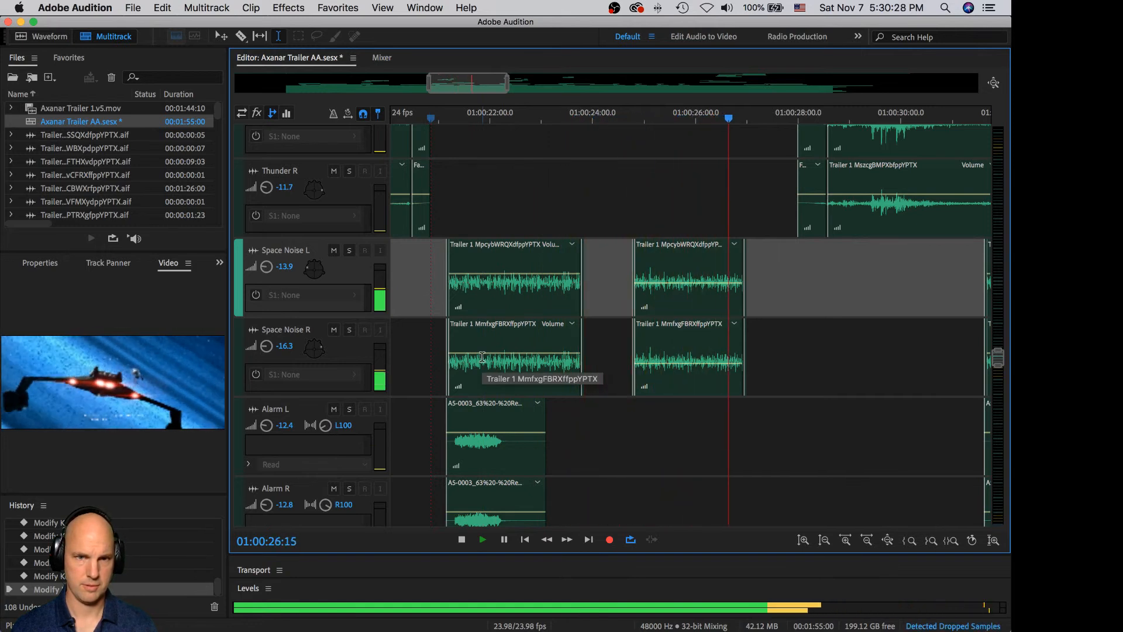
pyautogui.press('space')
# - Solo the Int Expl 1L and Int Expl 1R tracks, play them from 01:00:23:12, and unsolo both
pyautogui.moveTo(995, 357); pyautogui.dragTo(998, 319)
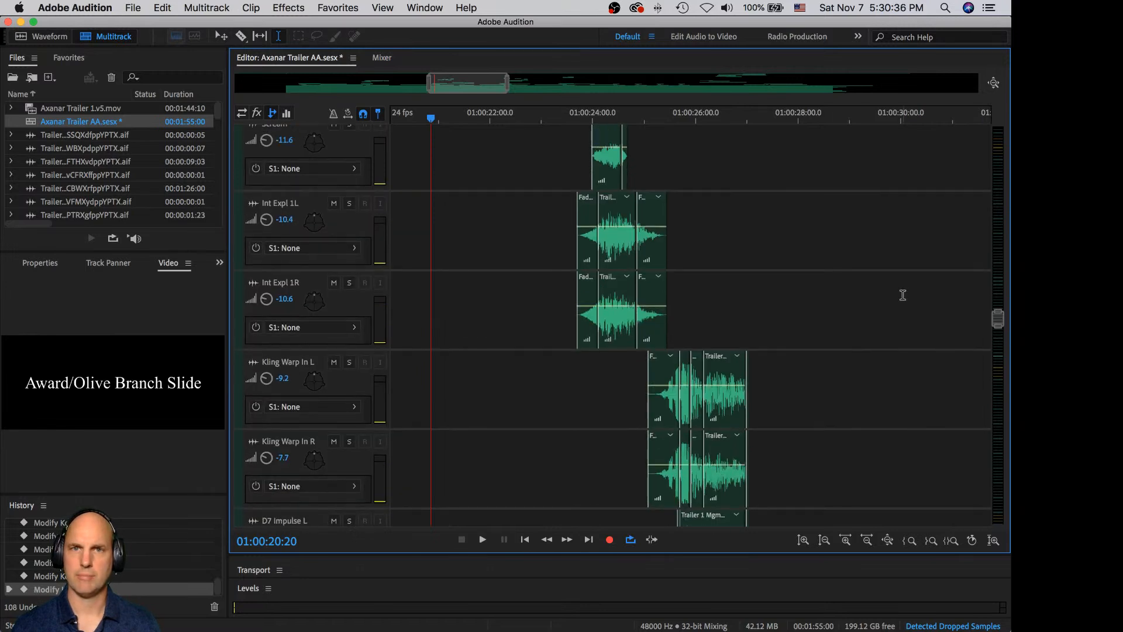
pyautogui.click(567, 141)
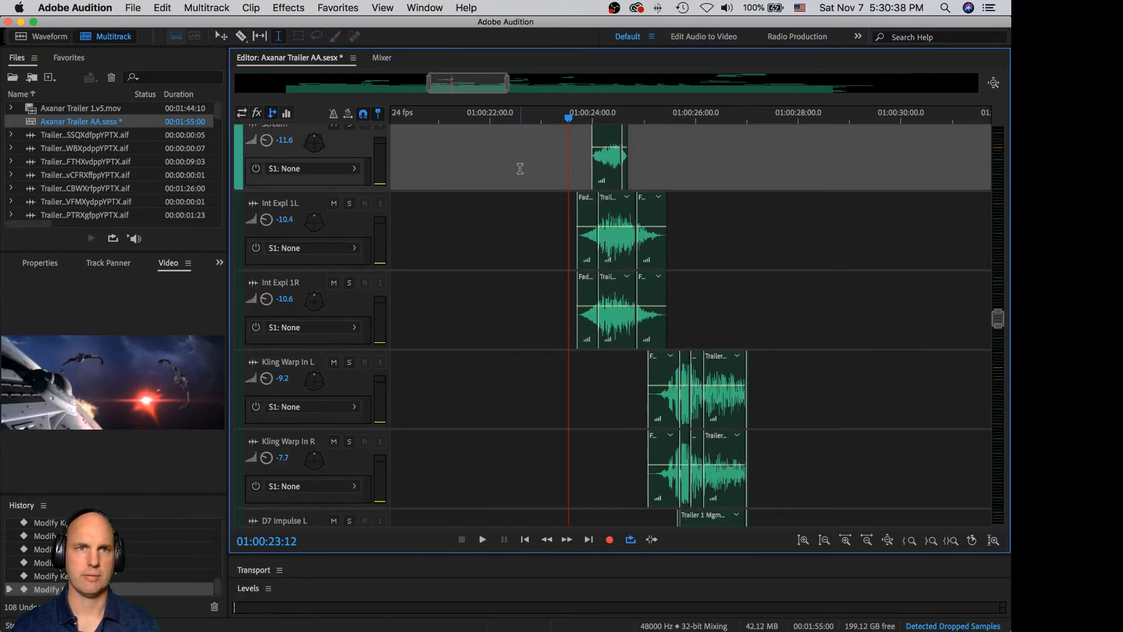
pyautogui.click(349, 241)
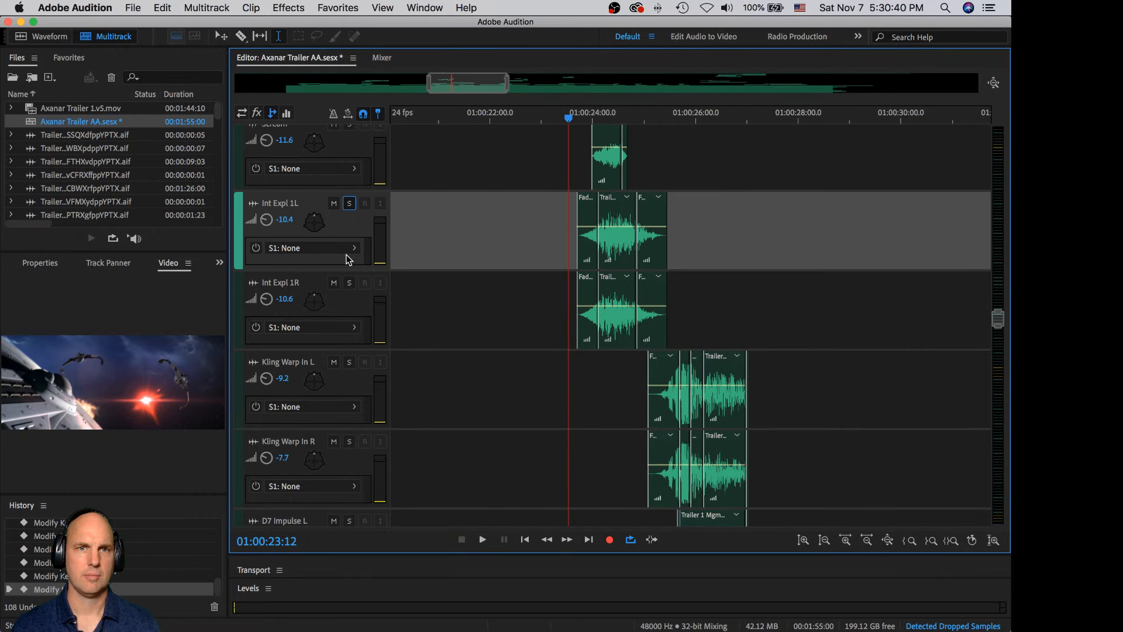
pyautogui.click(350, 283)
pyautogui.press('space')
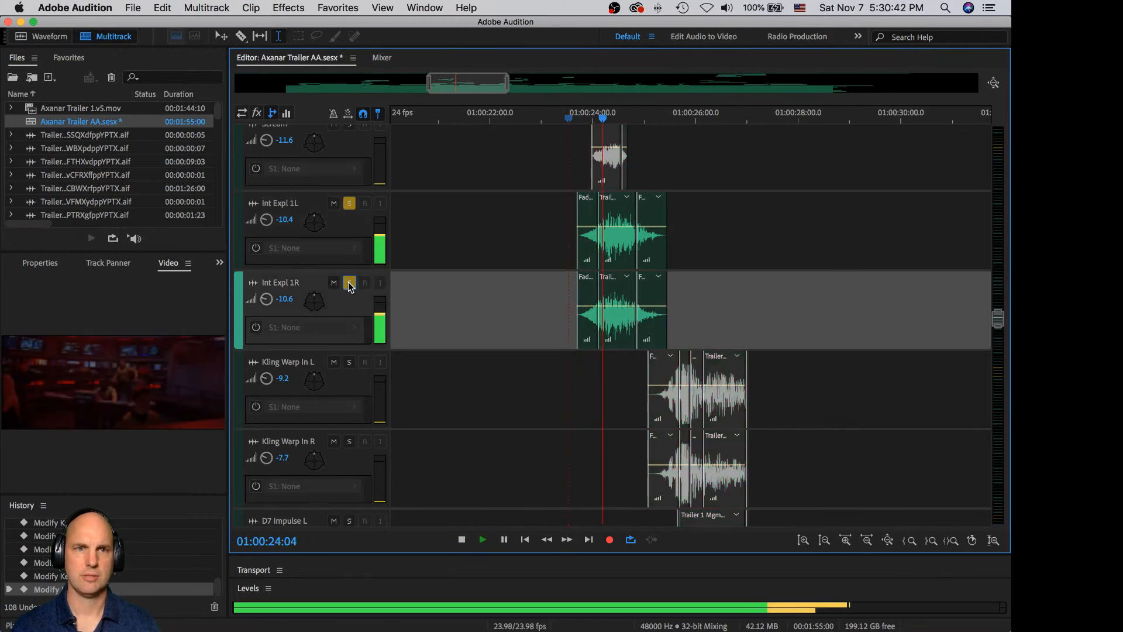
pyautogui.press('space')
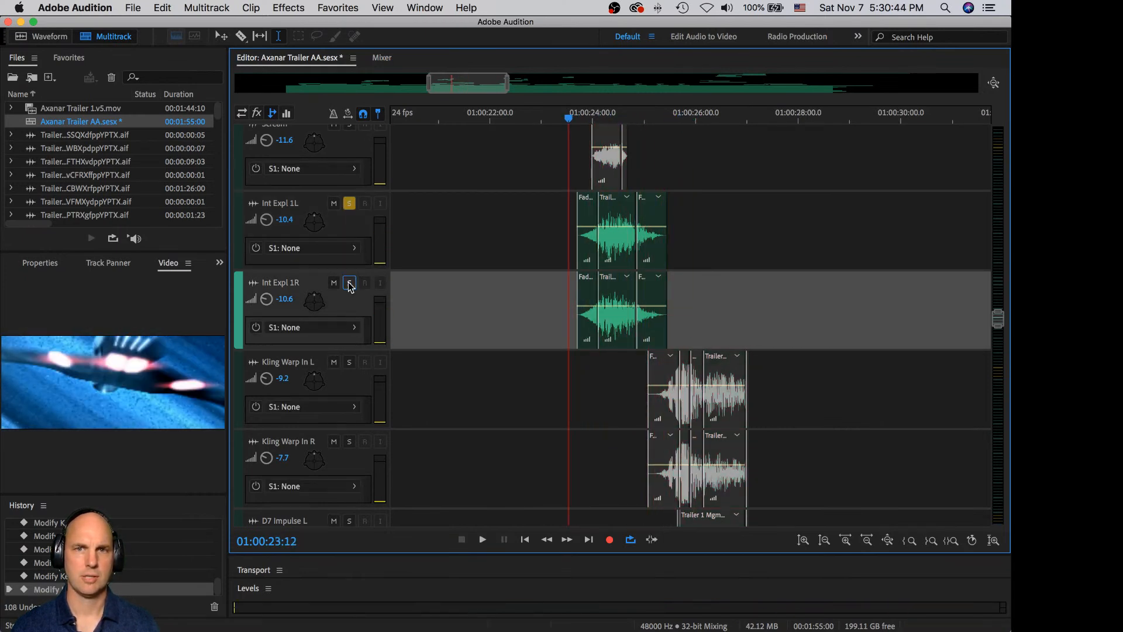
pyautogui.click(350, 284)
pyautogui.click(351, 203)
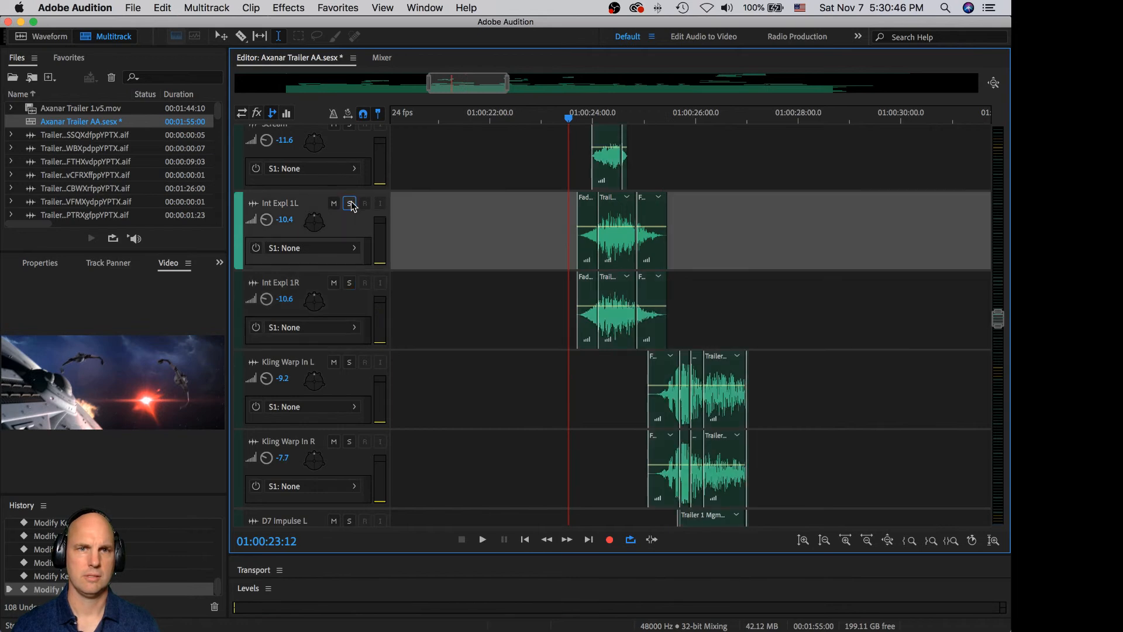
# - Set the pan angle to -25° on Int Expl 1L and 31° on Int Expl 1R, and play the mix from 01:00:23:12
pyautogui.doubleClick(317, 224)
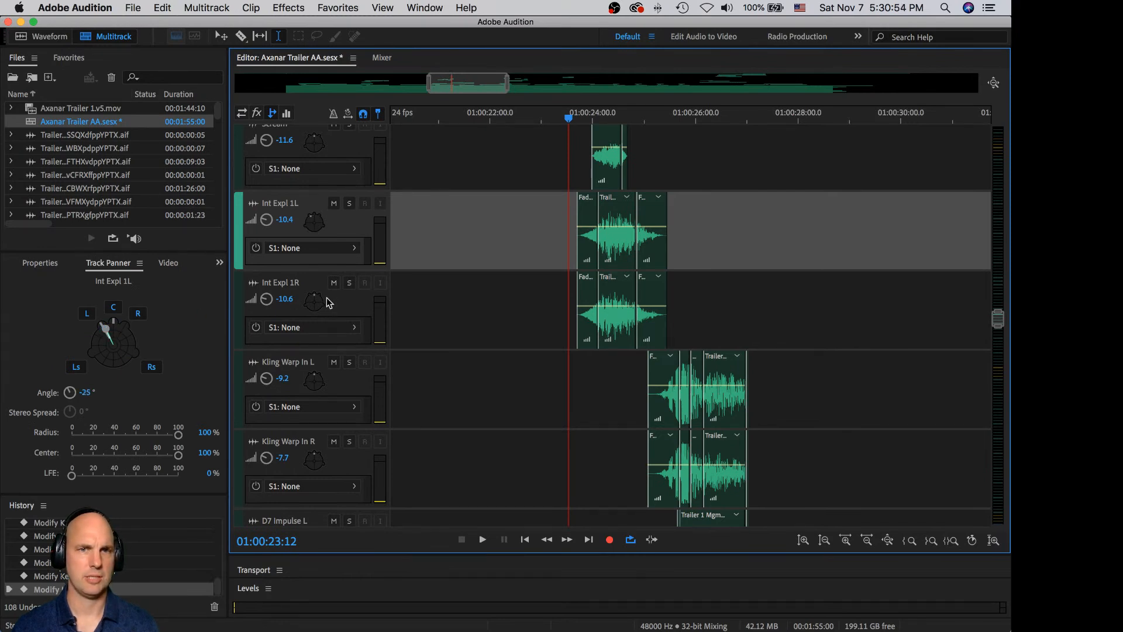
pyautogui.click(257, 304)
pyautogui.moveTo(110, 329); pyautogui.dragTo(126, 336)
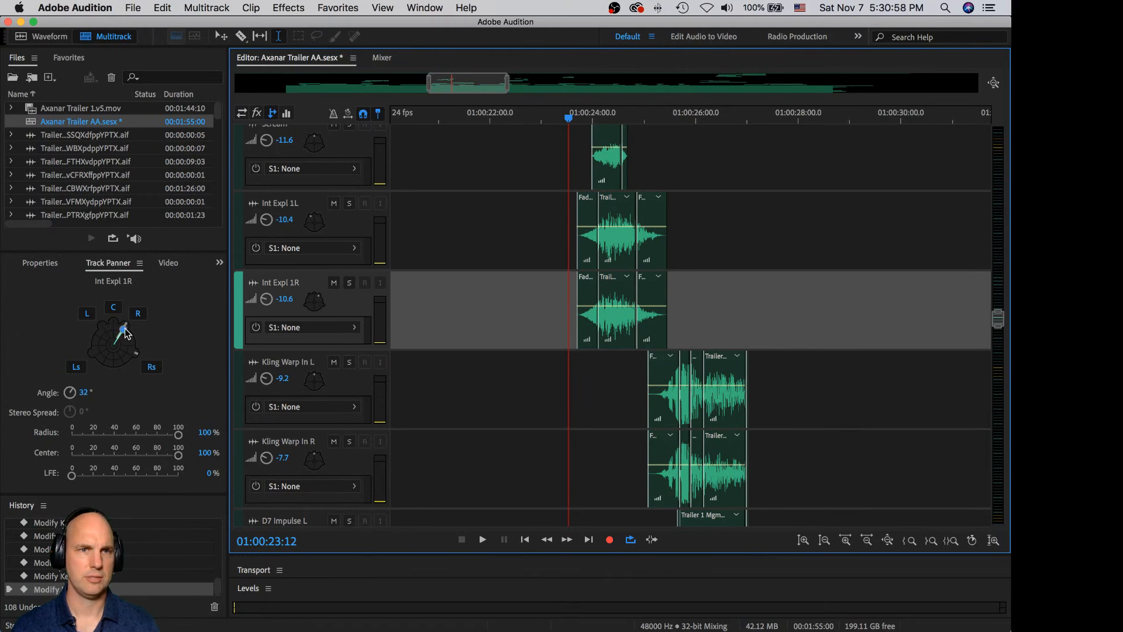
pyautogui.press('space')
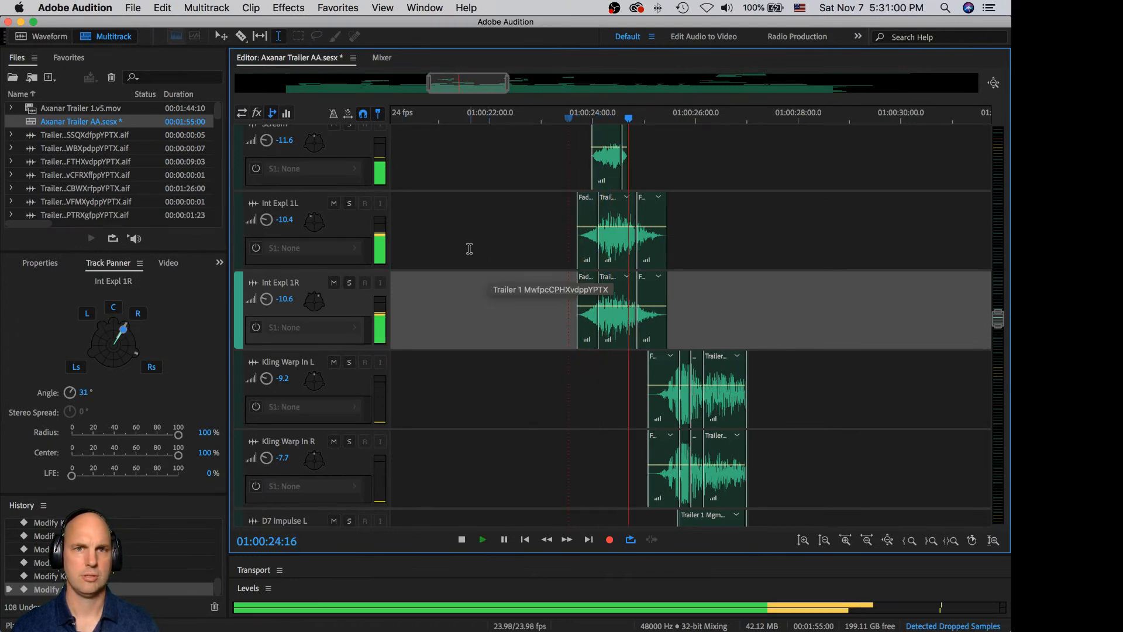
pyautogui.press('space')
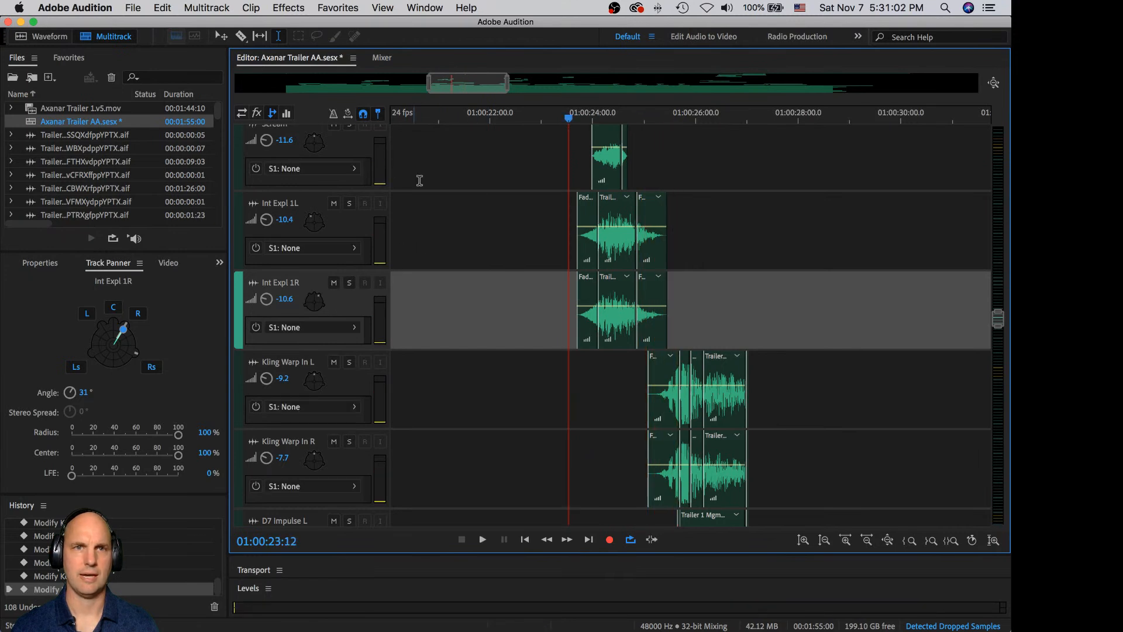
# - Solo the Scream track, play it back twice from 01:00:23:12, and take it out of solo
pyautogui.scroll(3, 459, 215)
pyautogui.click(347, 218)
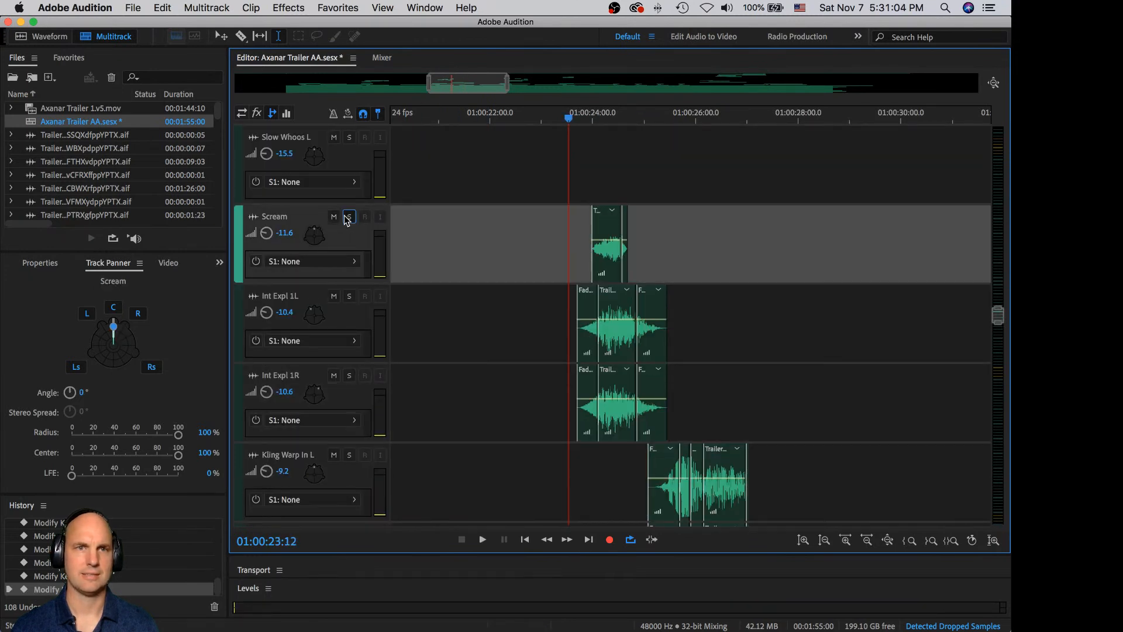
pyautogui.click(349, 217)
pyautogui.press('space')
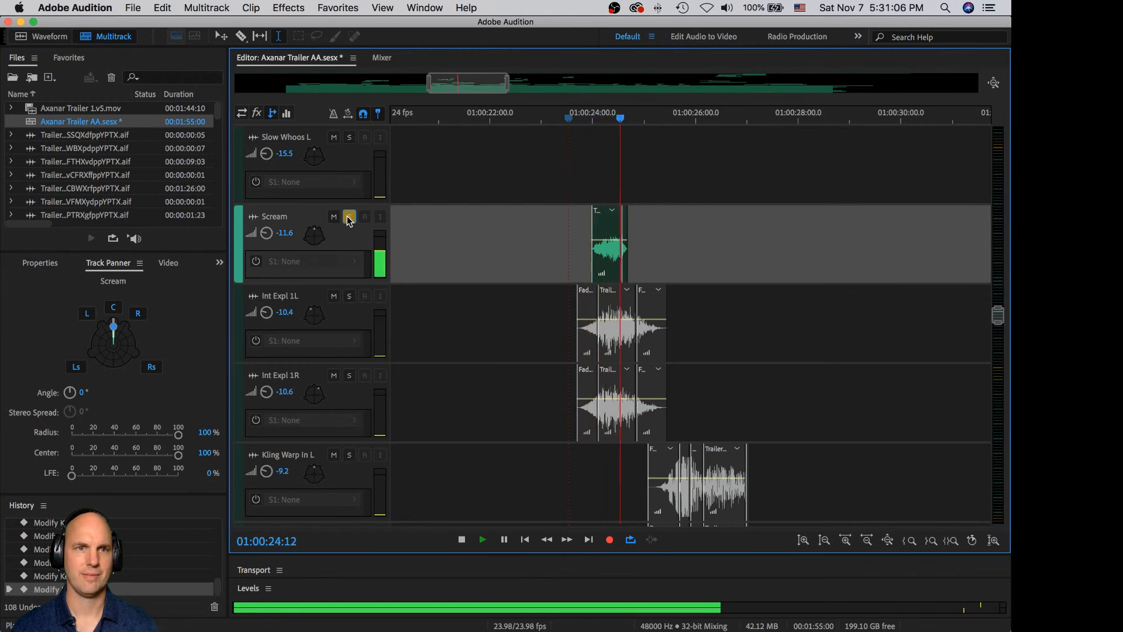
pyautogui.press('space')
pyautogui.press('space')
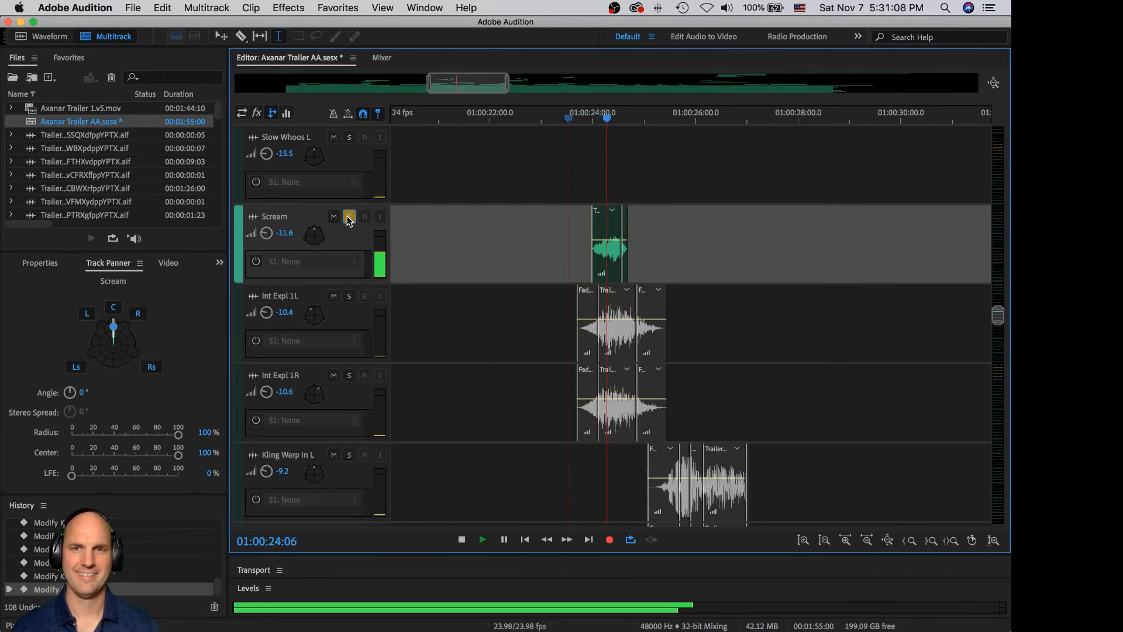
pyautogui.press('space')
pyautogui.click(349, 218)
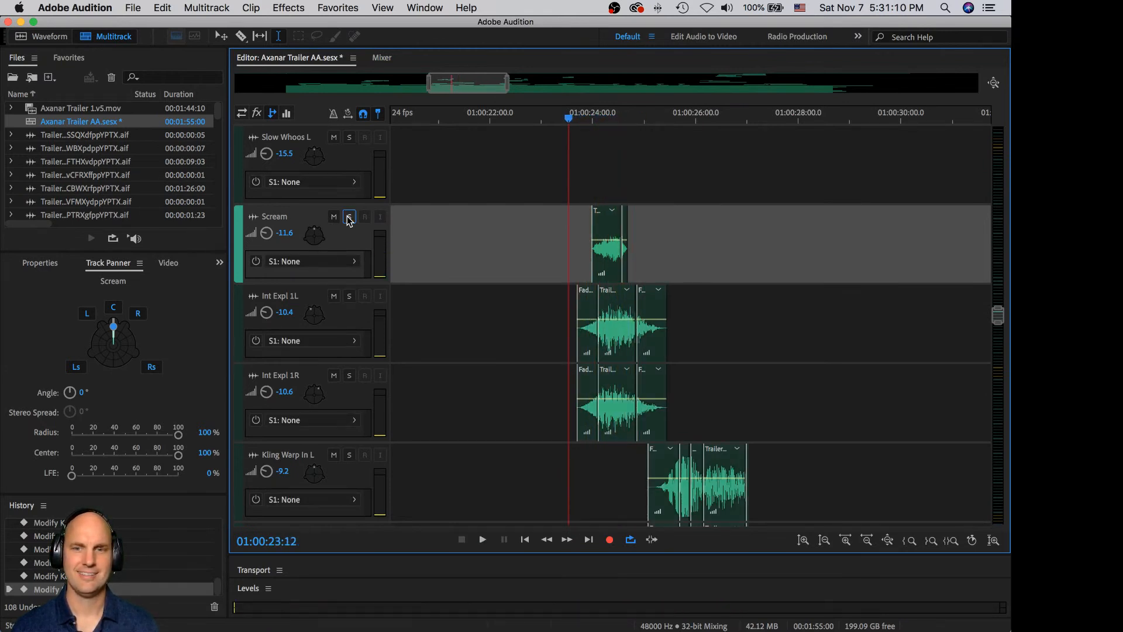
# - Assign the Scream channel's first send in the mixer to the SFX Verb F bus
pyautogui.click(384, 58)
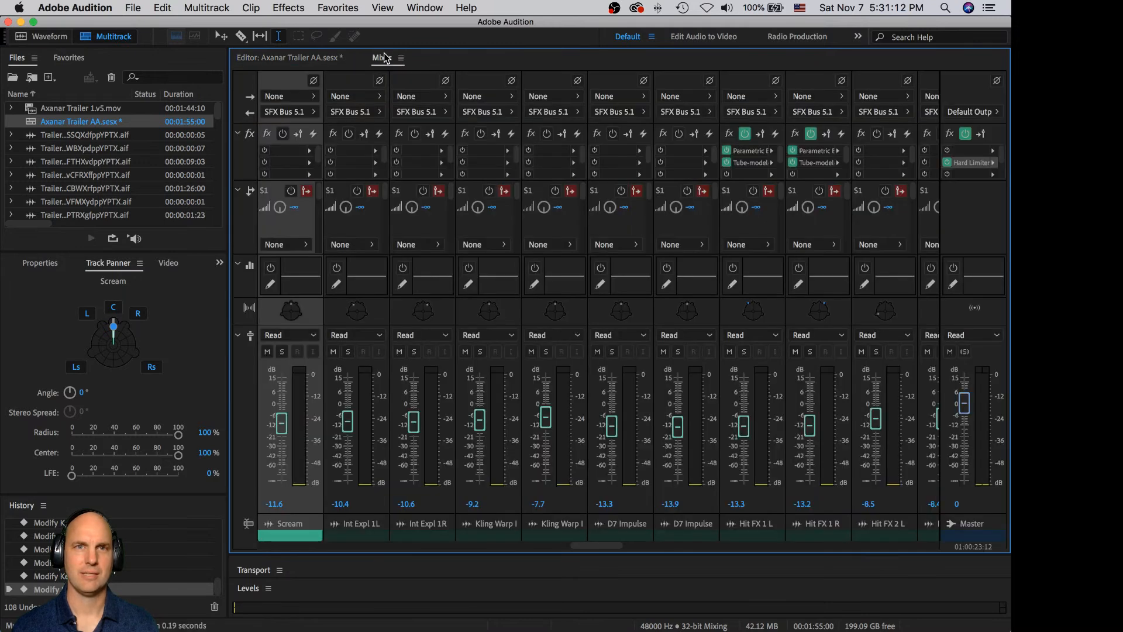
pyautogui.moveTo(598, 548); pyautogui.dragTo(591, 545)
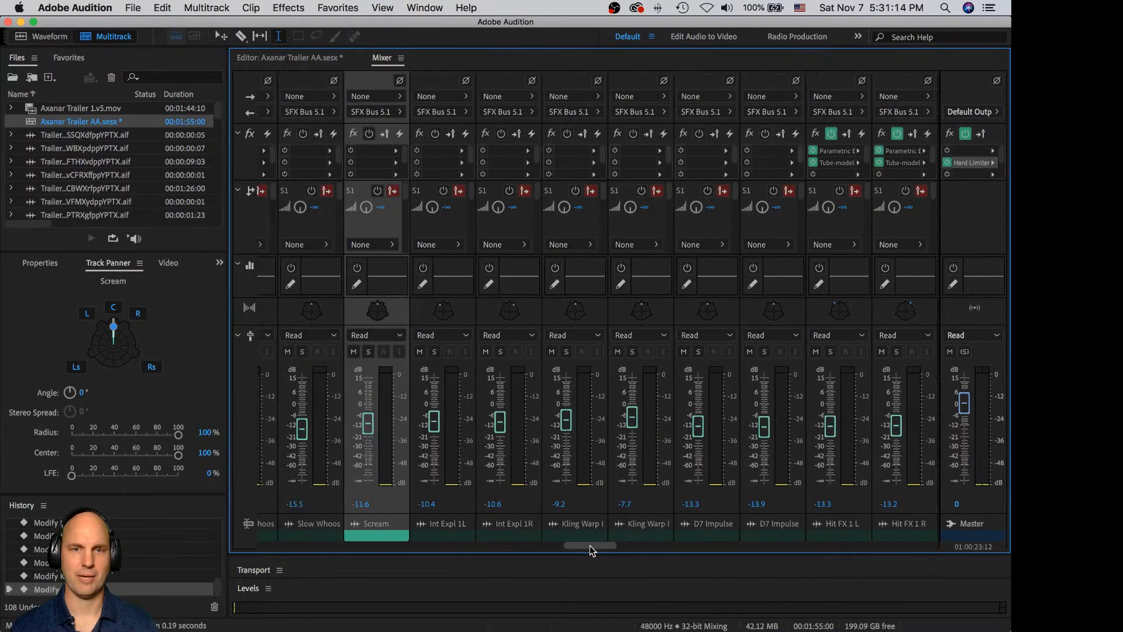
pyautogui.click(400, 248)
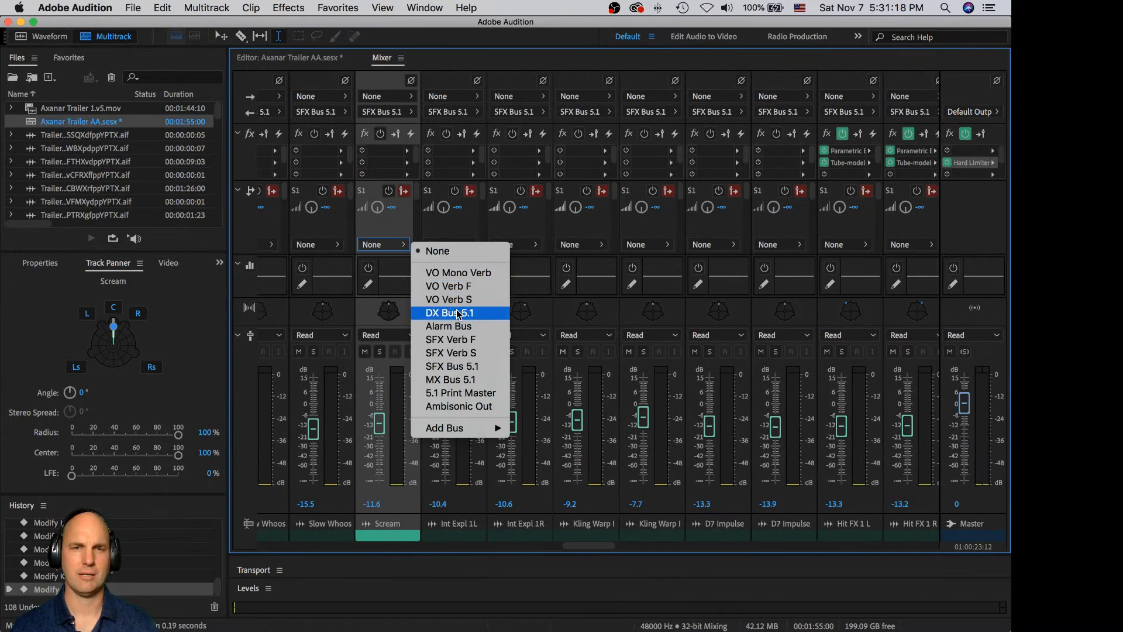
pyautogui.click(465, 340)
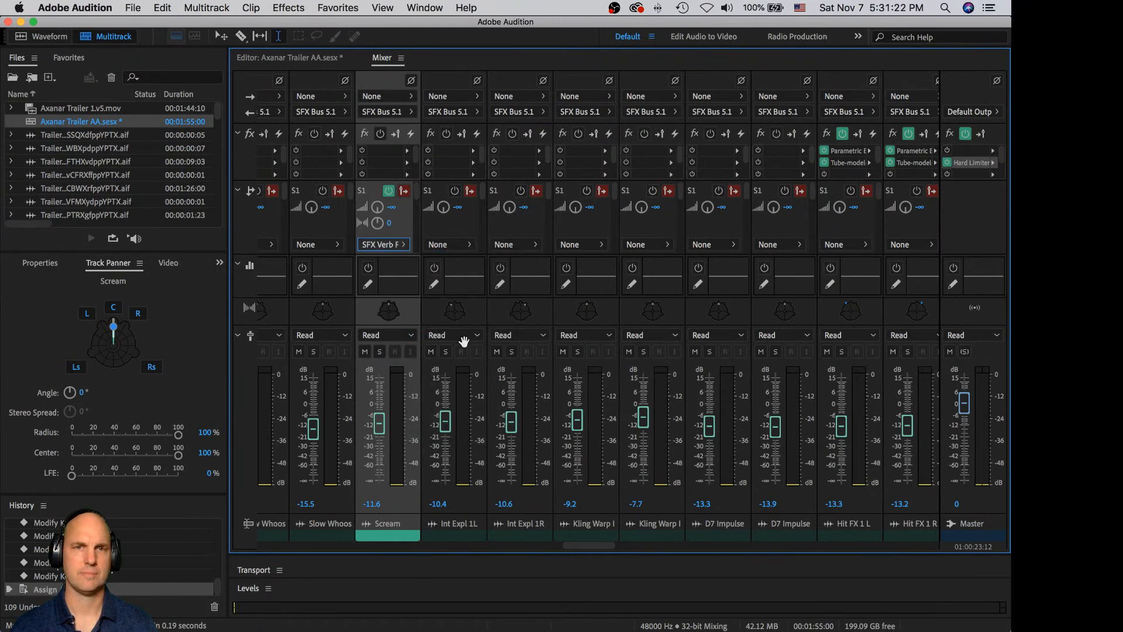
# - Open the Studio Reverb effects of the SFX Verb F and SFX Verb S buses side by side
pyautogui.moveTo(586, 546); pyautogui.dragTo(672, 542)
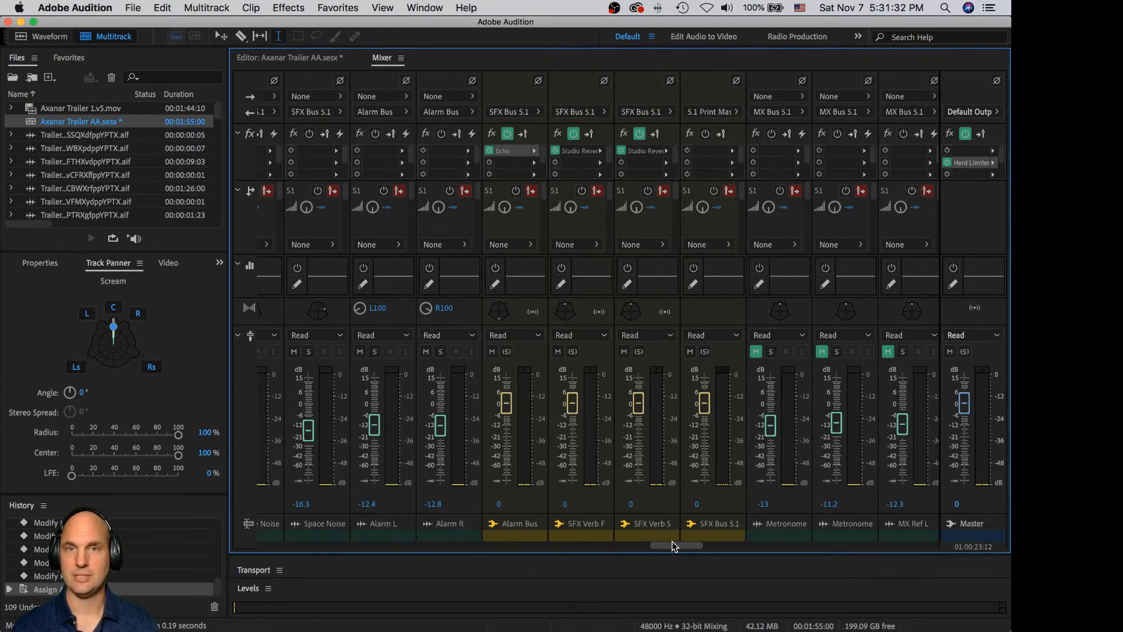
pyautogui.doubleClick(591, 153)
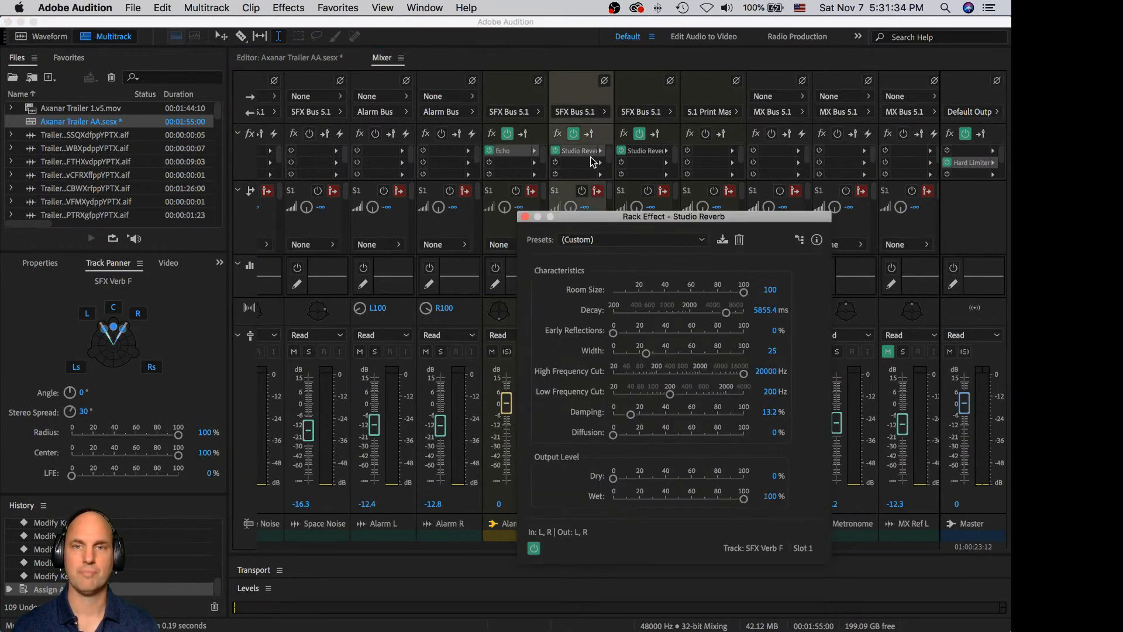
pyautogui.moveTo(710, 220); pyautogui.dragTo(349, 217)
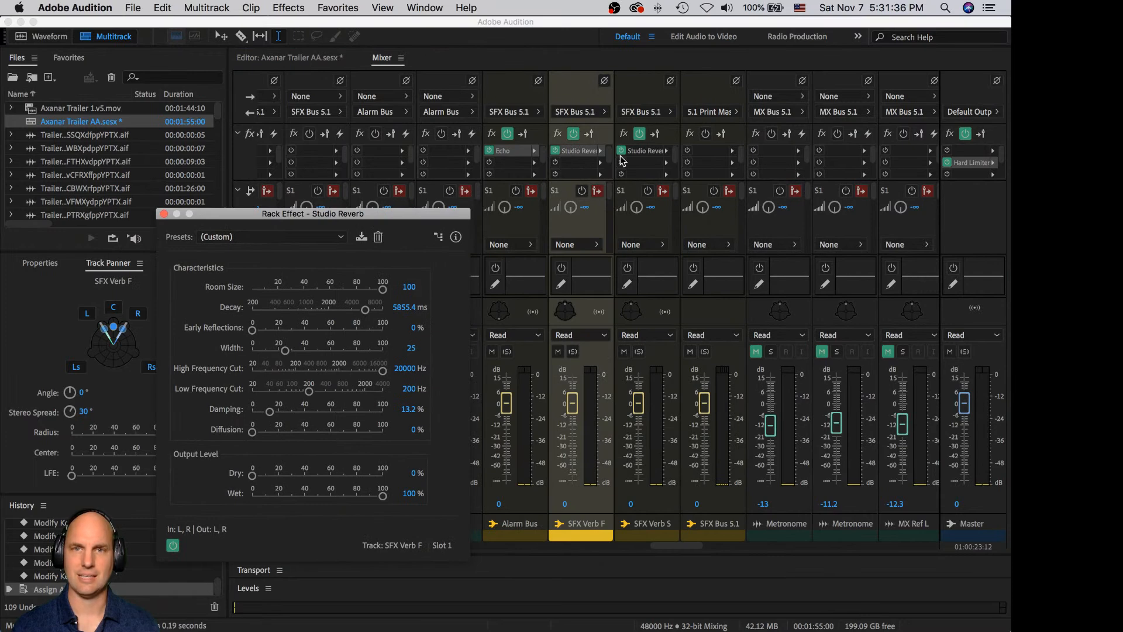
pyautogui.doubleClick(641, 153)
pyautogui.moveTo(627, 220); pyautogui.dragTo(583, 217)
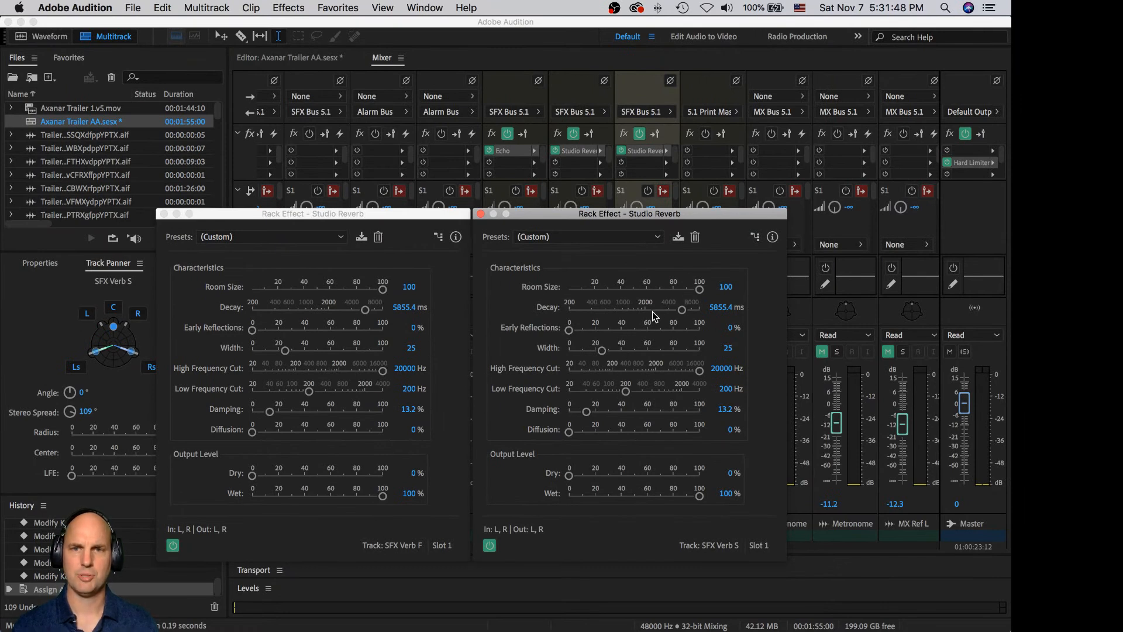
# - Set SFX Verb S's reverb to decay 6247.5 ms, early reflections 16.8%, width 36.2, damping 17.6% and diffusion 23.6%, and close both effect windows
pyautogui.moveTo(680, 314); pyautogui.dragTo(684, 315)
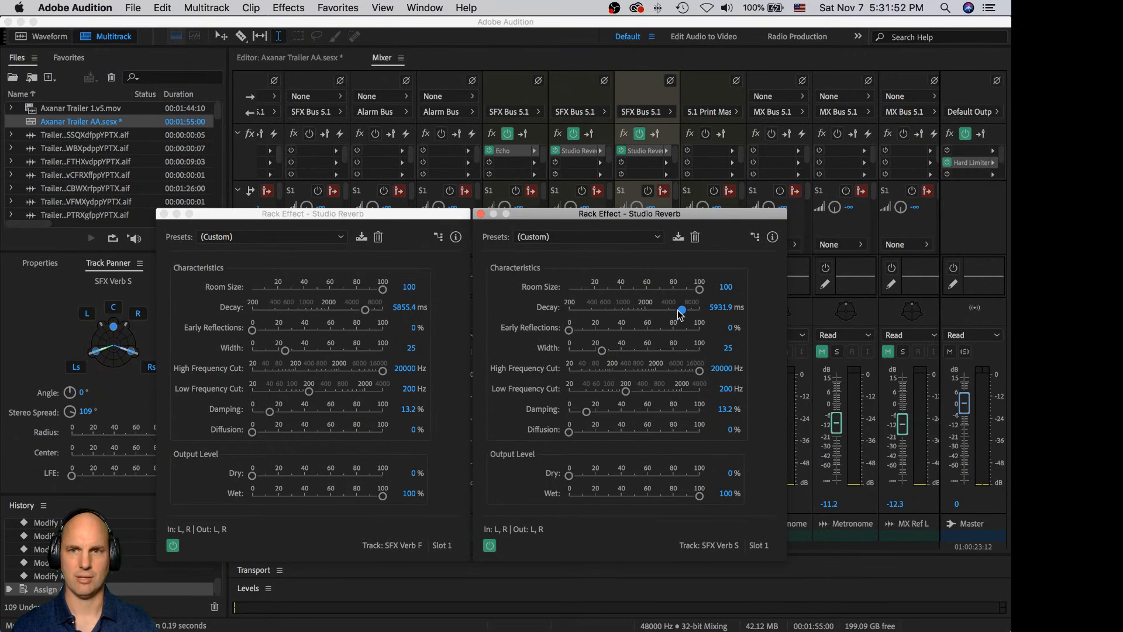
pyautogui.moveTo(681, 315); pyautogui.dragTo(684, 314)
pyautogui.moveTo(570, 330); pyautogui.dragTo(618, 353)
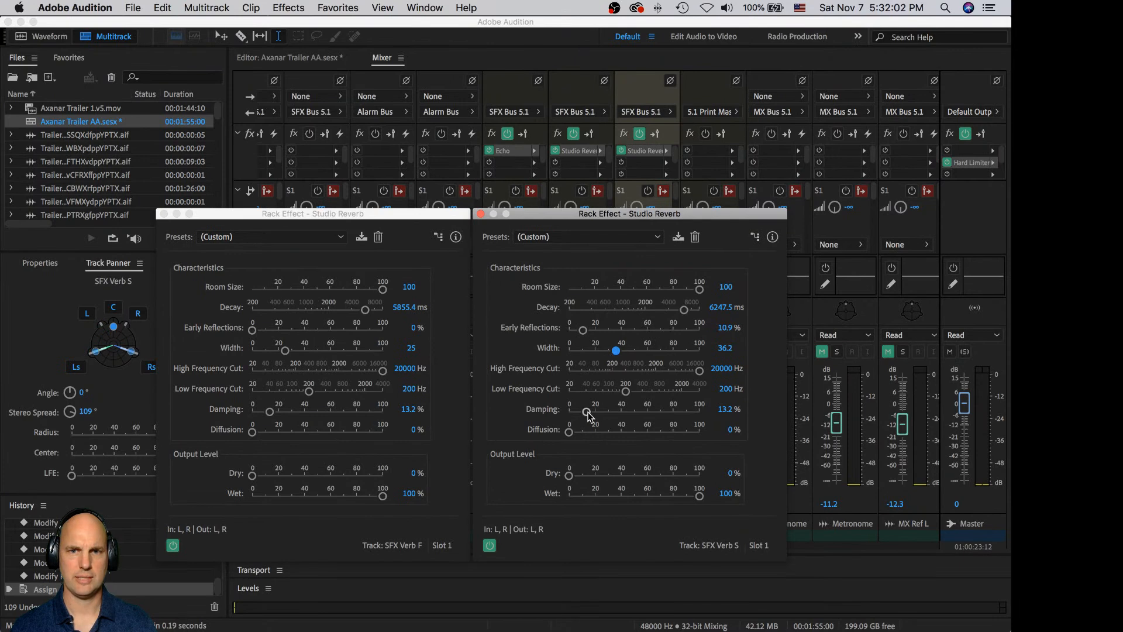
pyautogui.moveTo(572, 434); pyautogui.dragTo(604, 434)
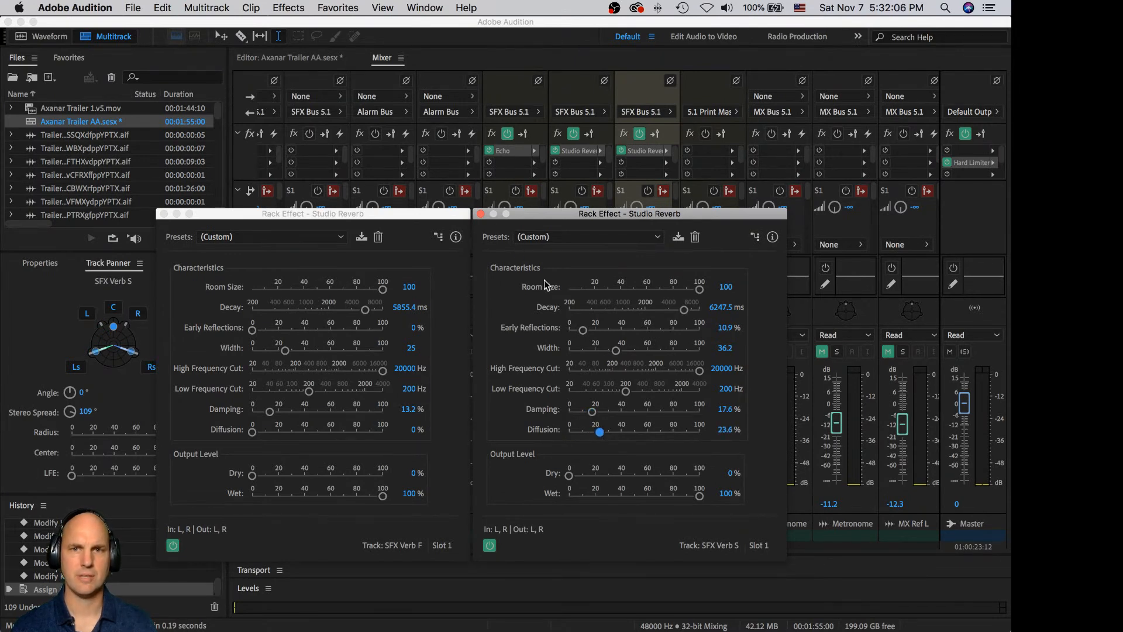
pyautogui.moveTo(586, 325); pyautogui.dragTo(594, 330)
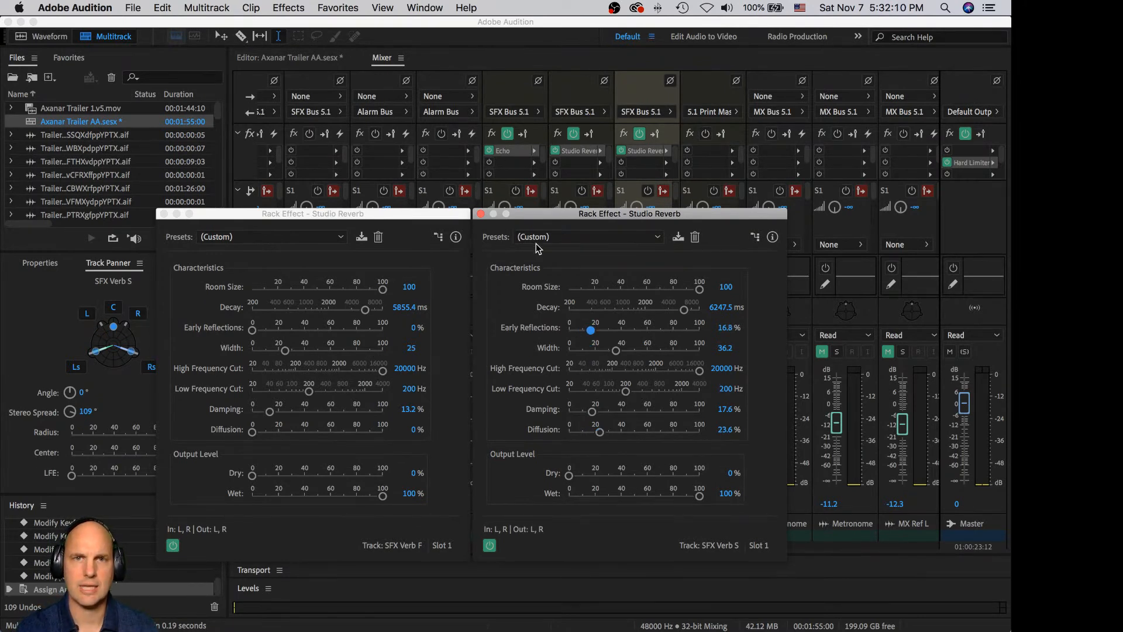
pyautogui.click(480, 214)
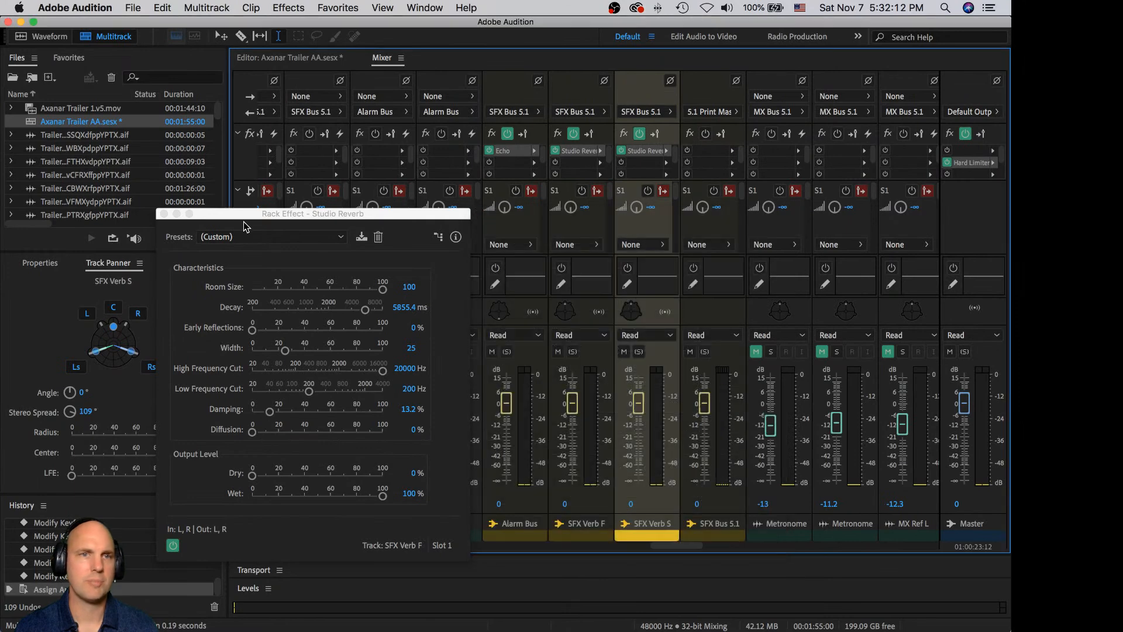
pyautogui.click(165, 214)
# - Locate the Scream track, show its channel in the mixer, and play its section within the full mix
pyautogui.moveTo(680, 547); pyautogui.dragTo(418, 535)
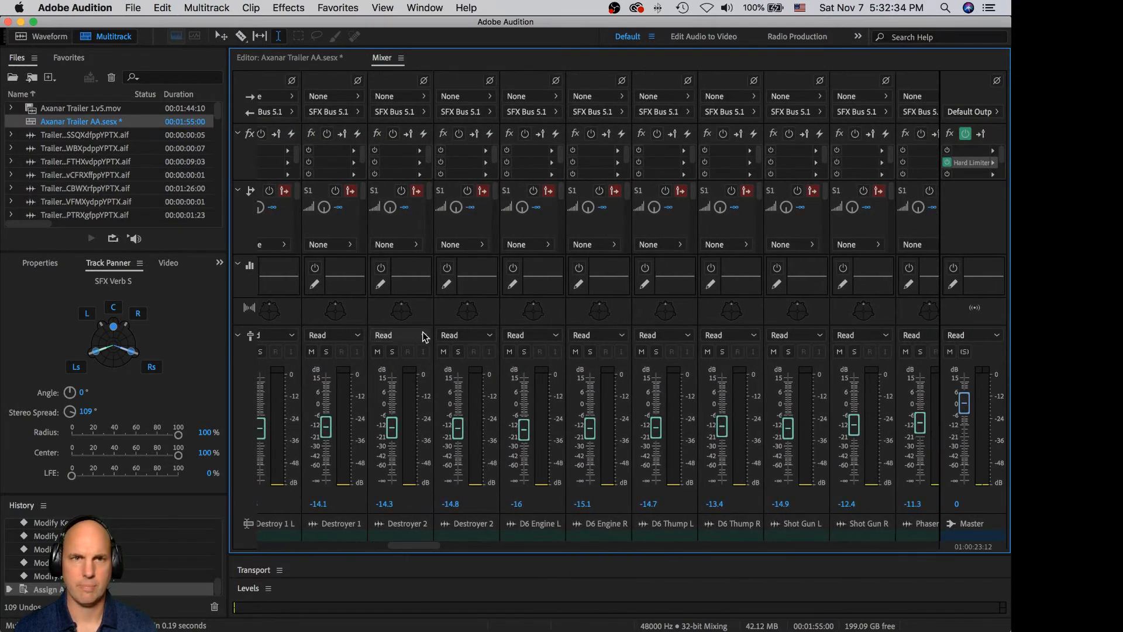
pyautogui.click(320, 60)
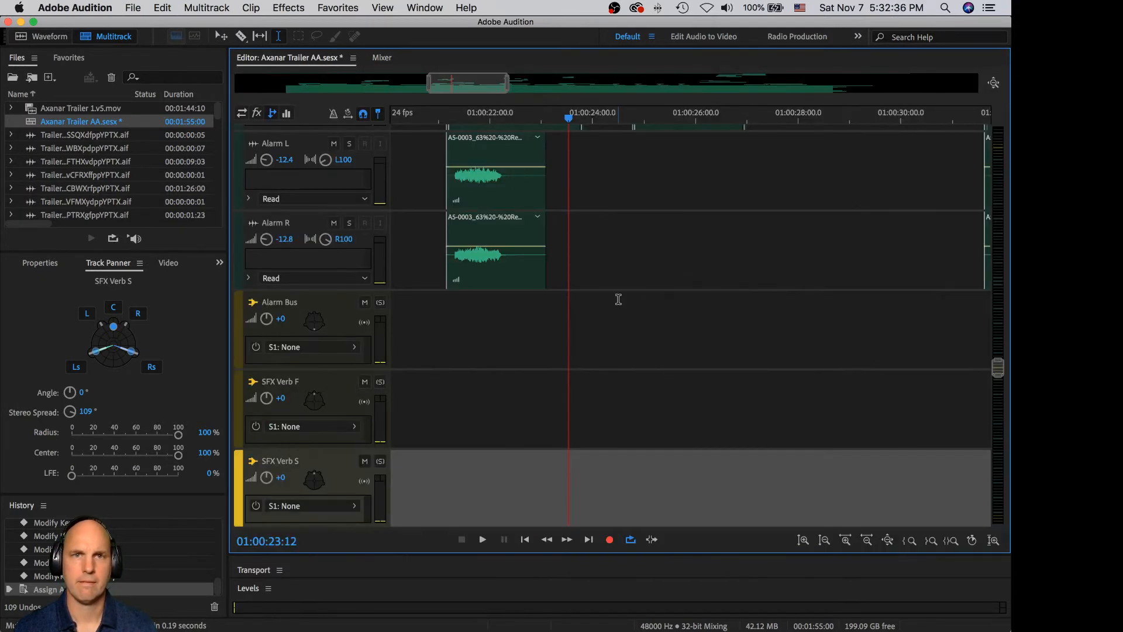
pyautogui.scroll(10, 618, 299)
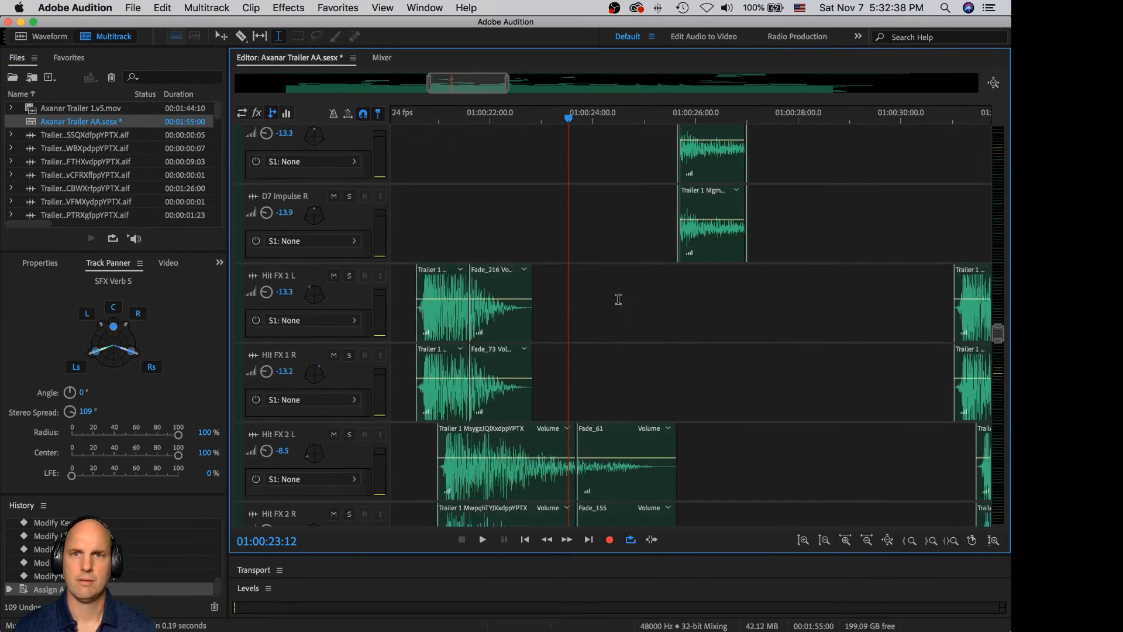
pyautogui.scroll(5, 619, 299)
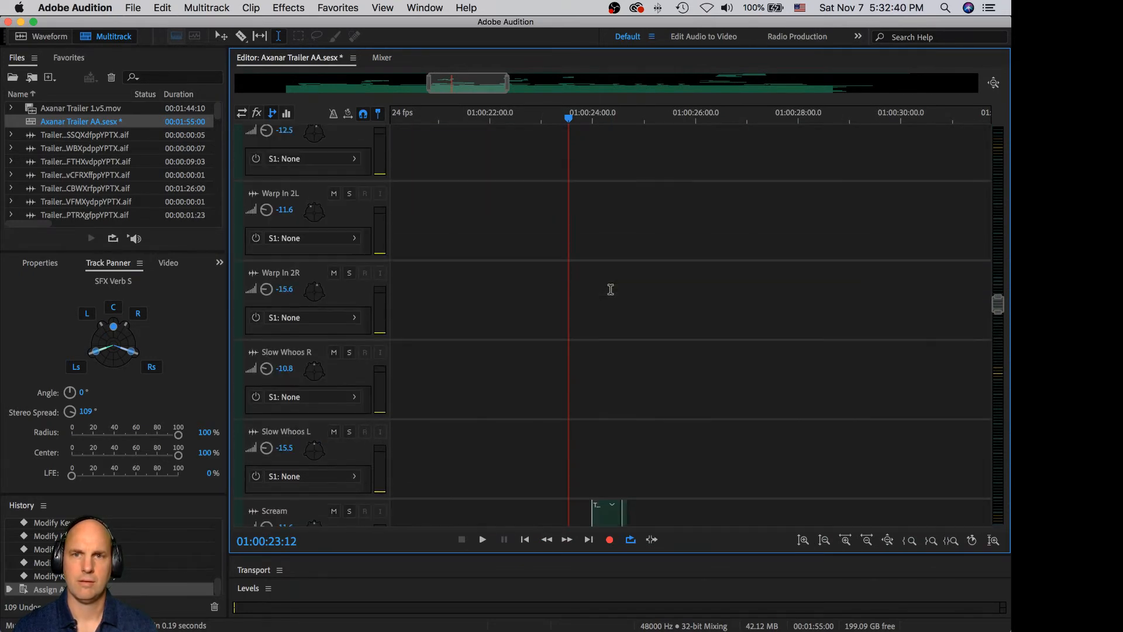
pyautogui.scroll(-2, 610, 289)
pyautogui.scroll(-1, 610, 289)
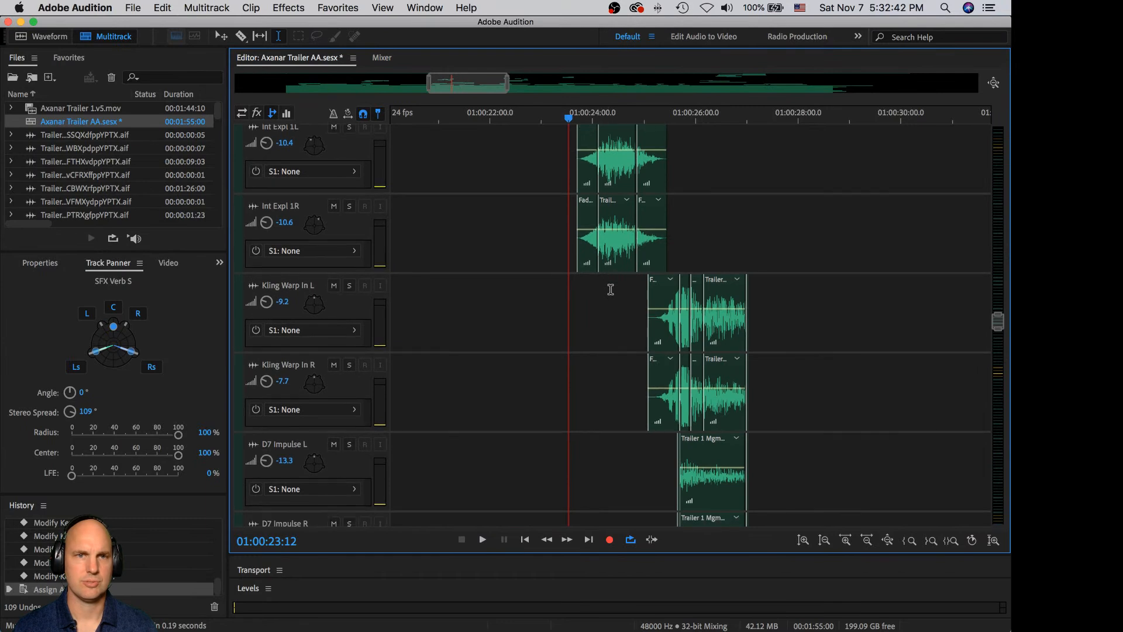
pyautogui.scroll(4, 603, 291)
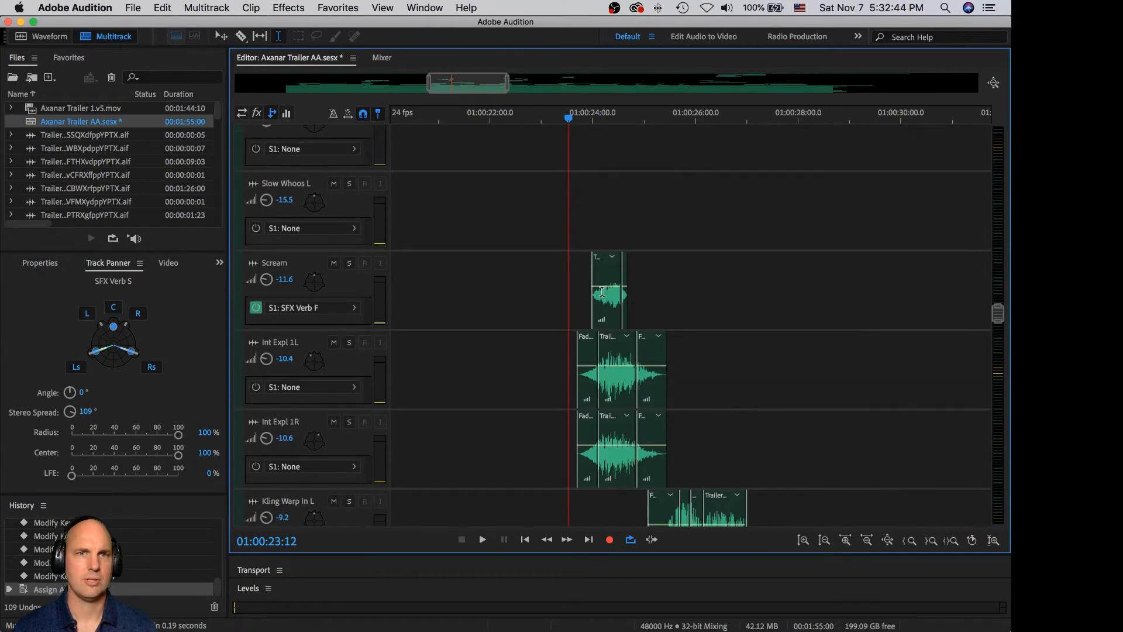
pyautogui.click(333, 286)
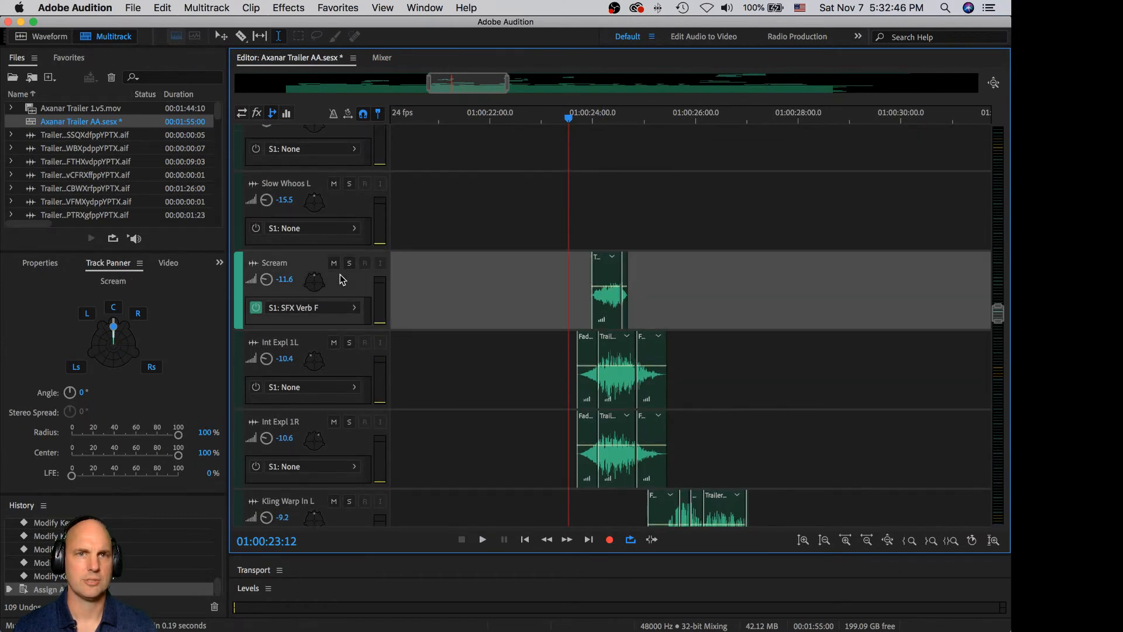
pyautogui.click(382, 58)
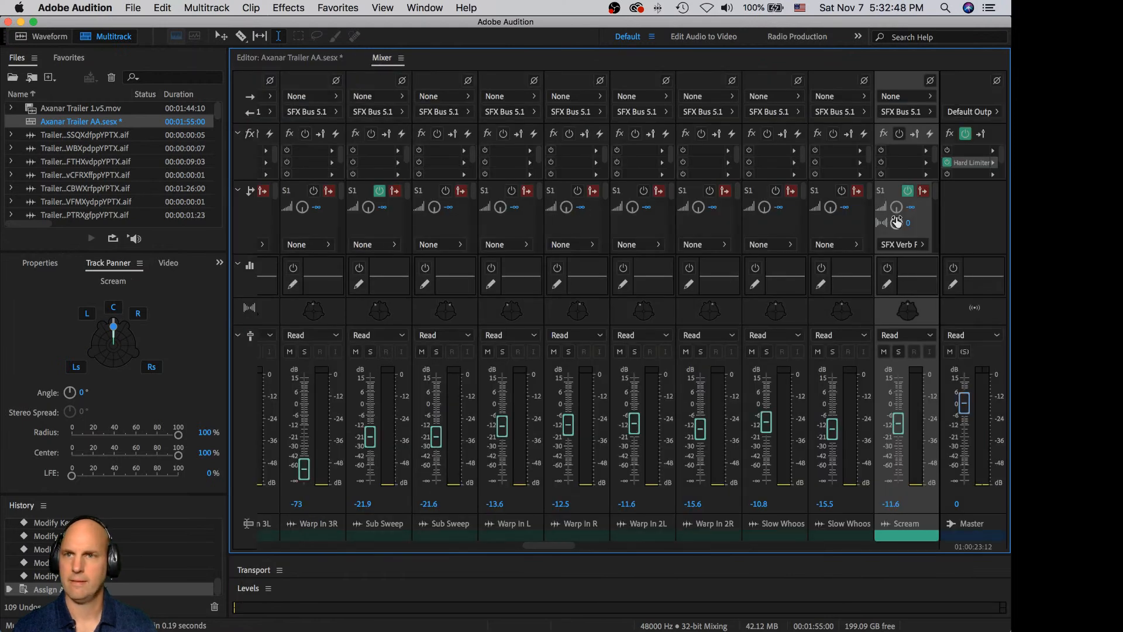
pyautogui.press('space')
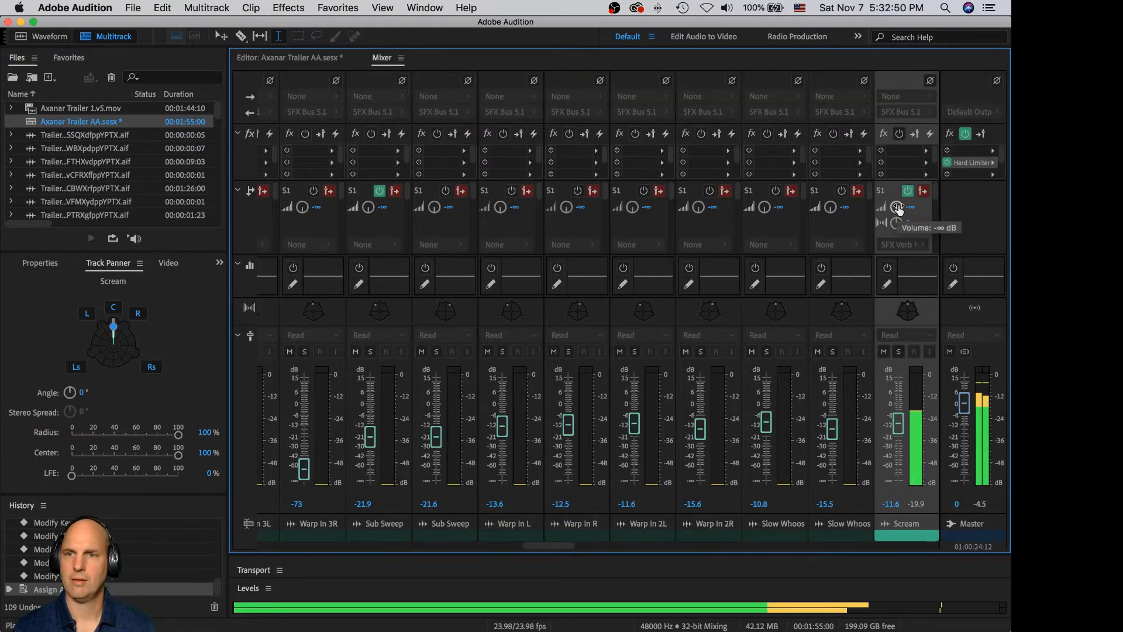
pyautogui.press('space')
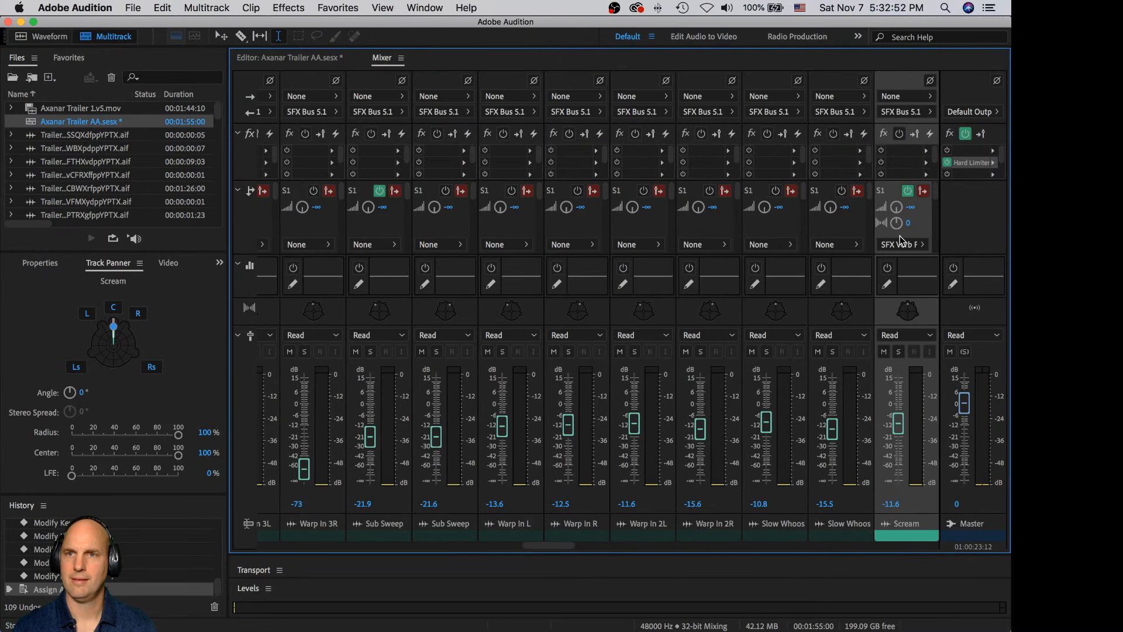
# - Solo the Scream channel and raise its SFX Verb F send level to -5.4 dB during playback
pyautogui.click(899, 352)
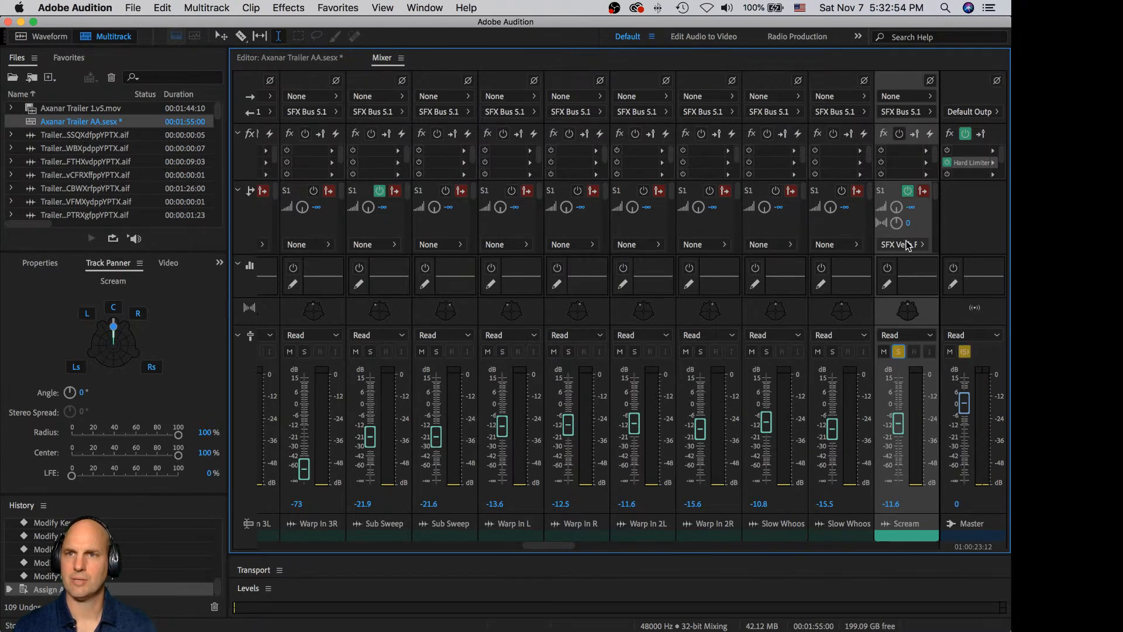
pyautogui.press('space')
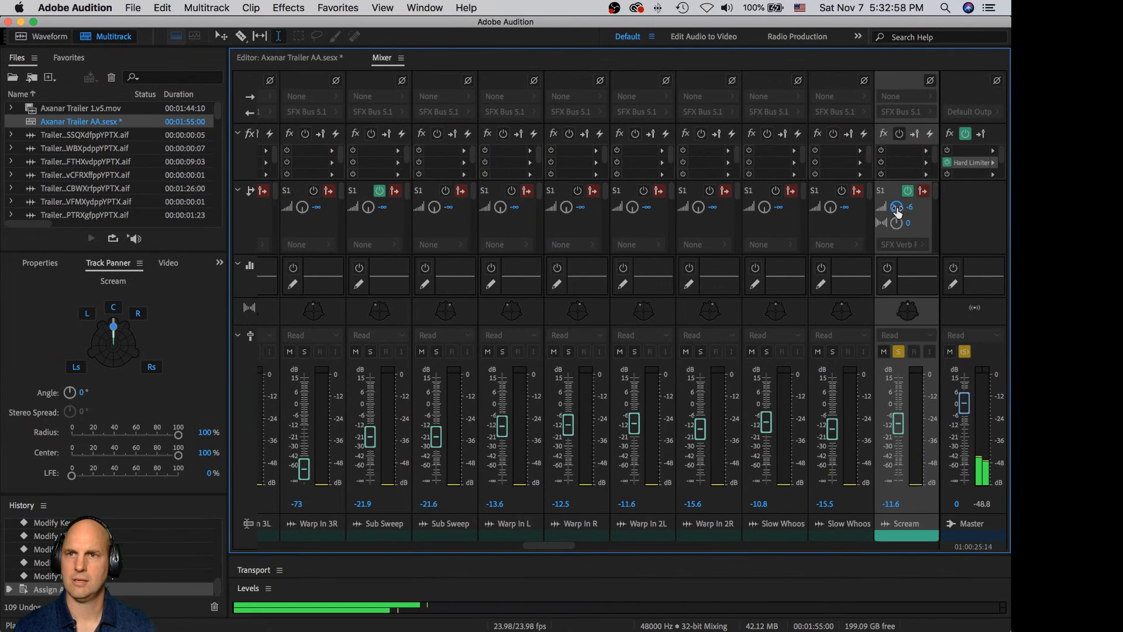
pyautogui.moveTo(899, 208); pyautogui.dragTo(897, 209)
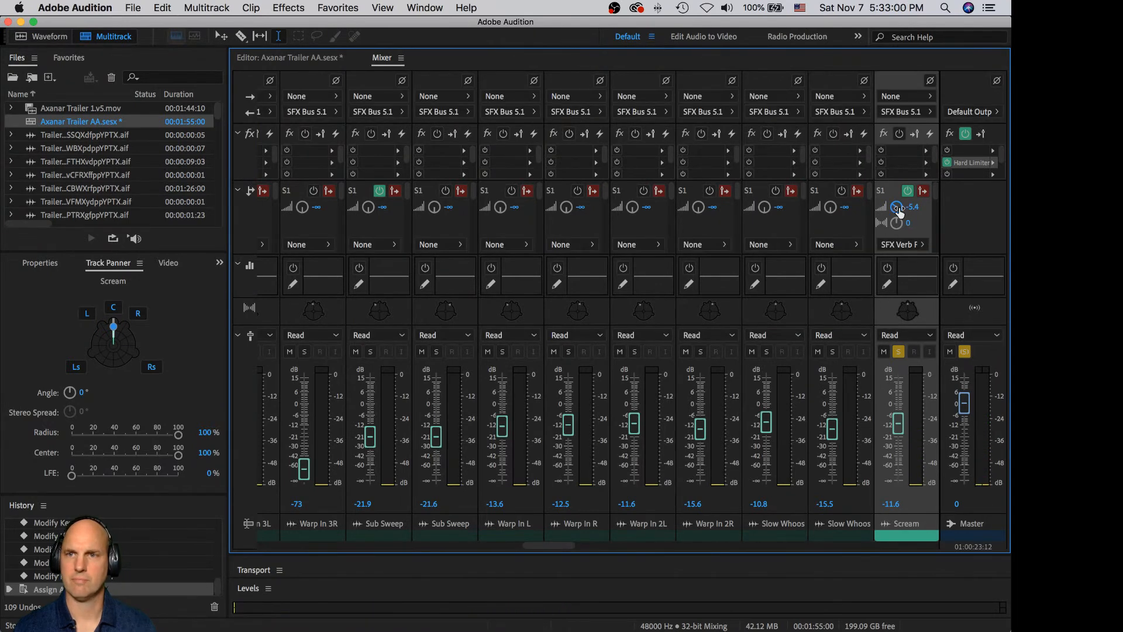
pyautogui.press('space')
pyautogui.press('space')
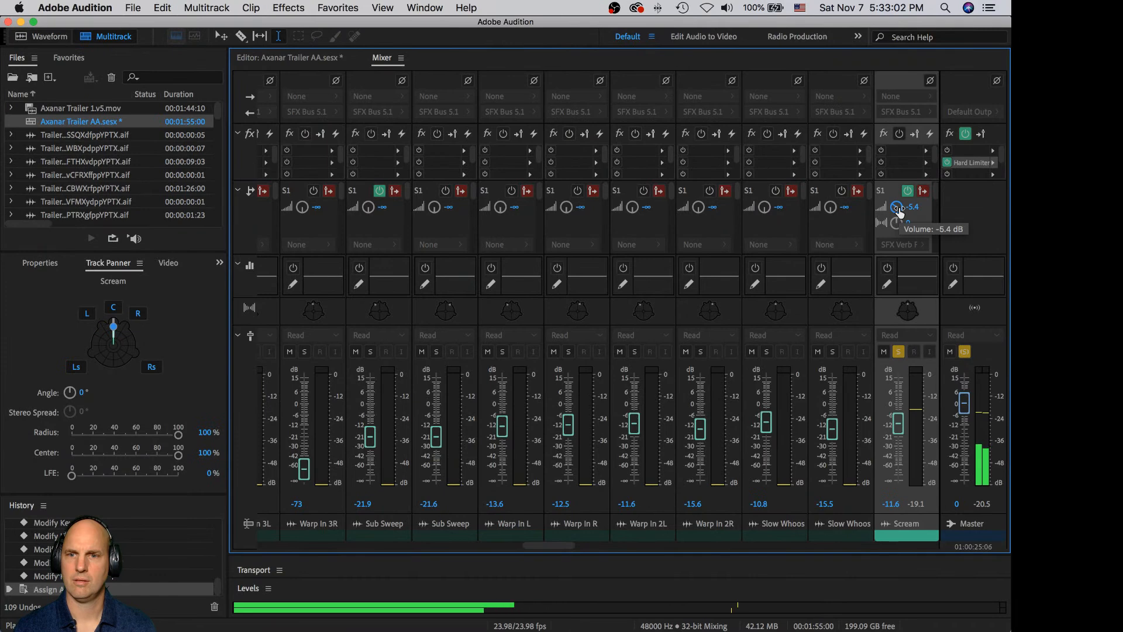
# - Play the soloed scream while checking the reverb bus meters, and inspect the surround panning of SFX Verb F and SFX Verb S
pyautogui.moveTo(565, 546); pyautogui.dragTo(682, 545)
pyautogui.press('space')
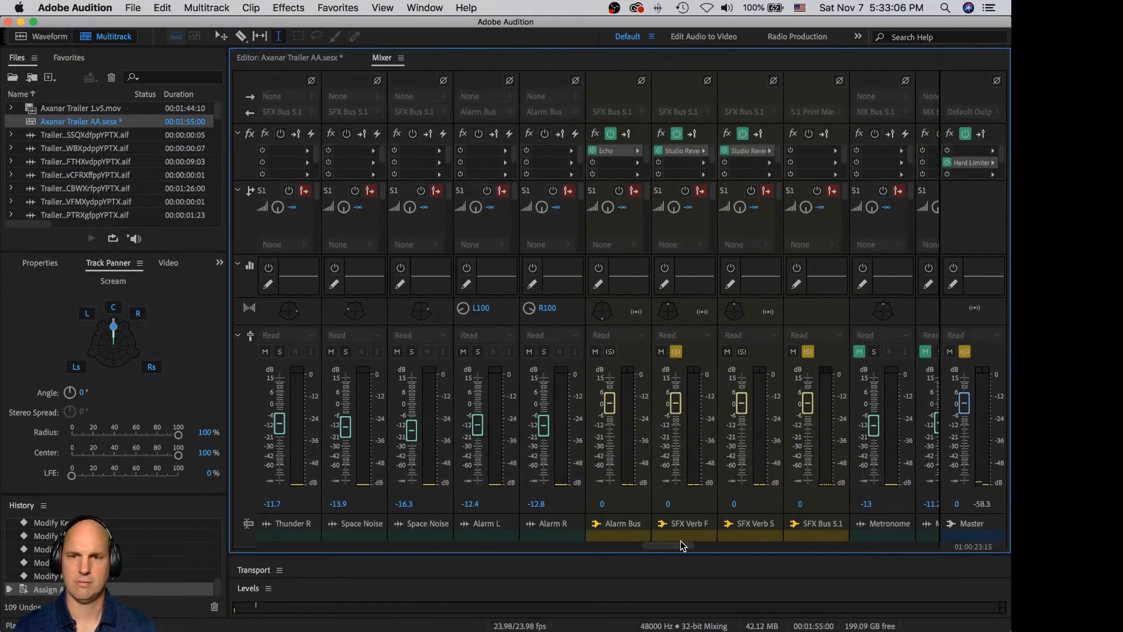
pyautogui.press('space')
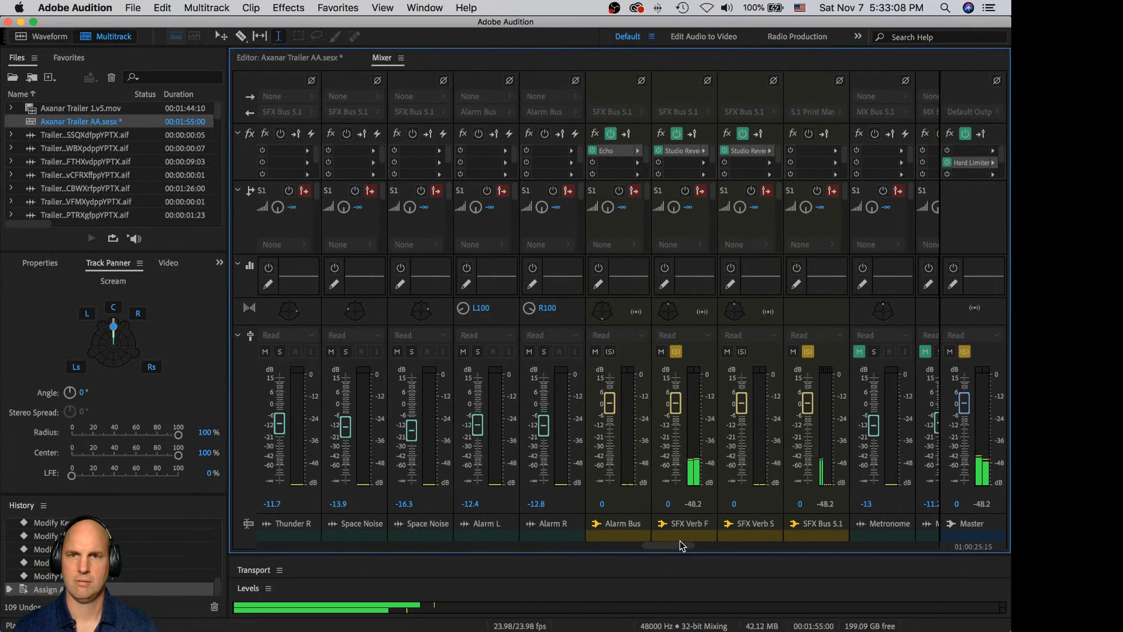
pyautogui.click(670, 319)
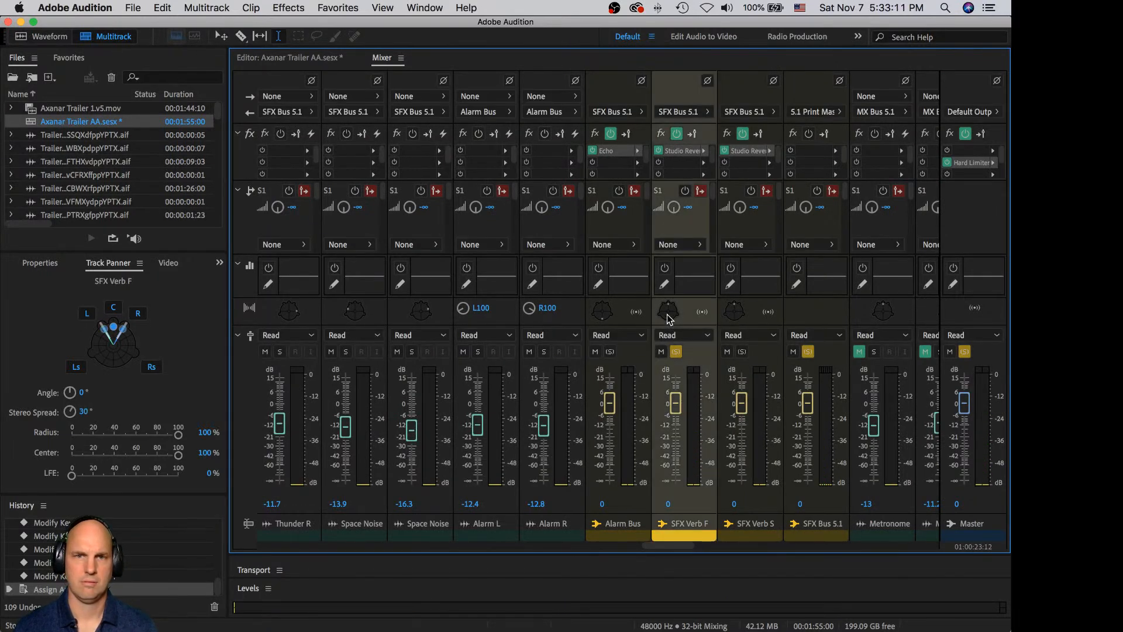
pyautogui.click(736, 318)
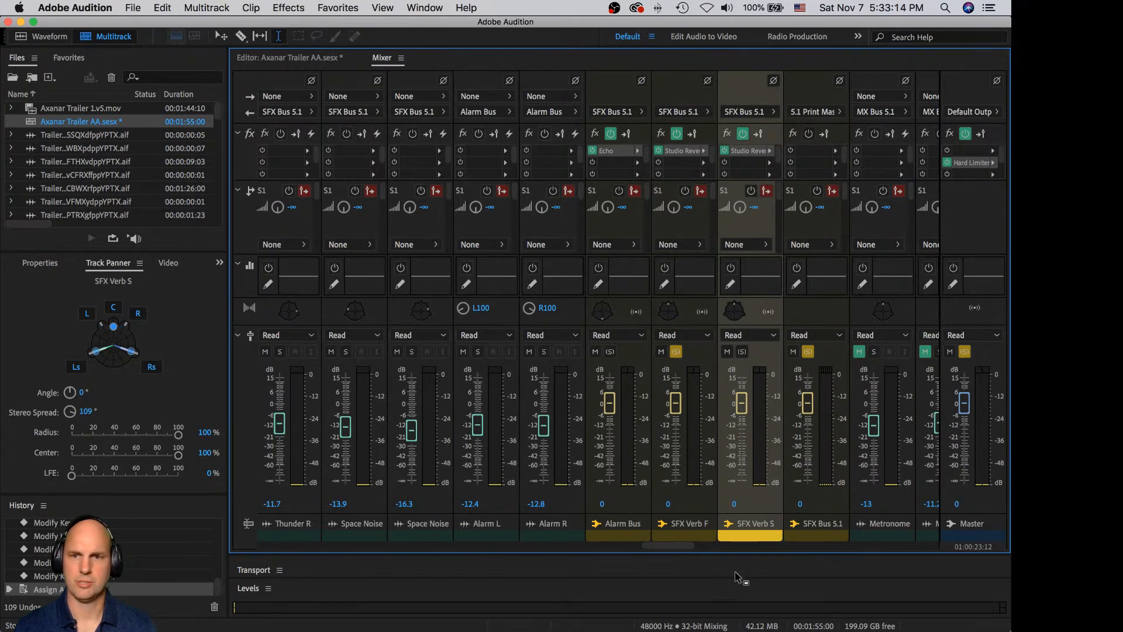
# - Play the soloed scream, then assign the Scream channel's second send to SFX Verb S at a level of -0.3 dB
pyautogui.moveTo(679, 546); pyautogui.dragTo(589, 545)
pyautogui.press('space')
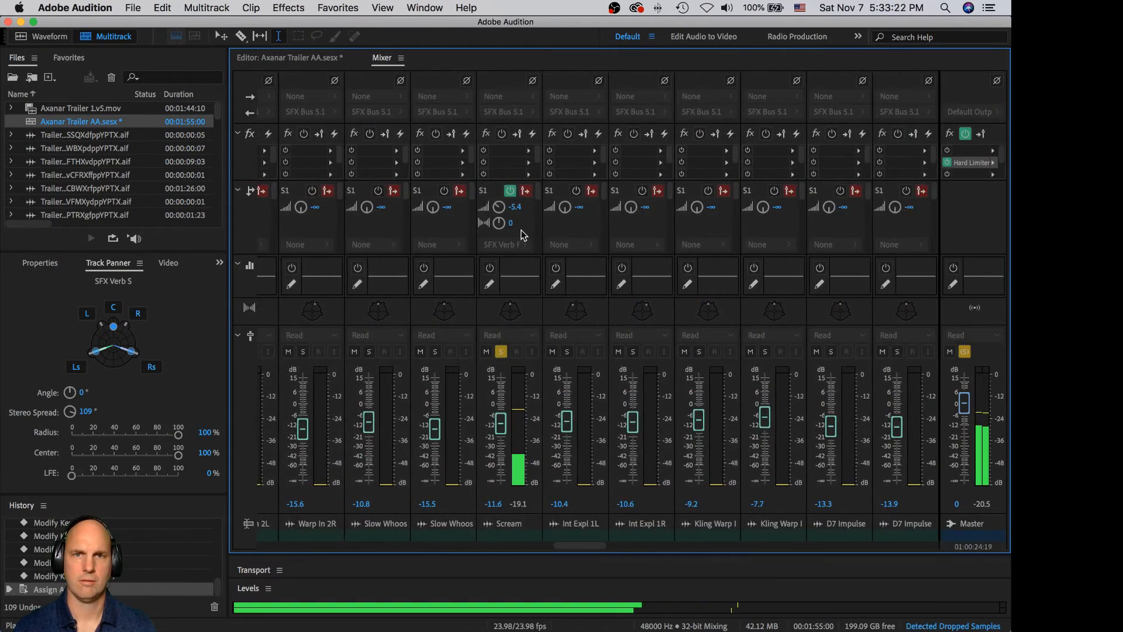
pyautogui.press('space')
pyautogui.click(541, 194)
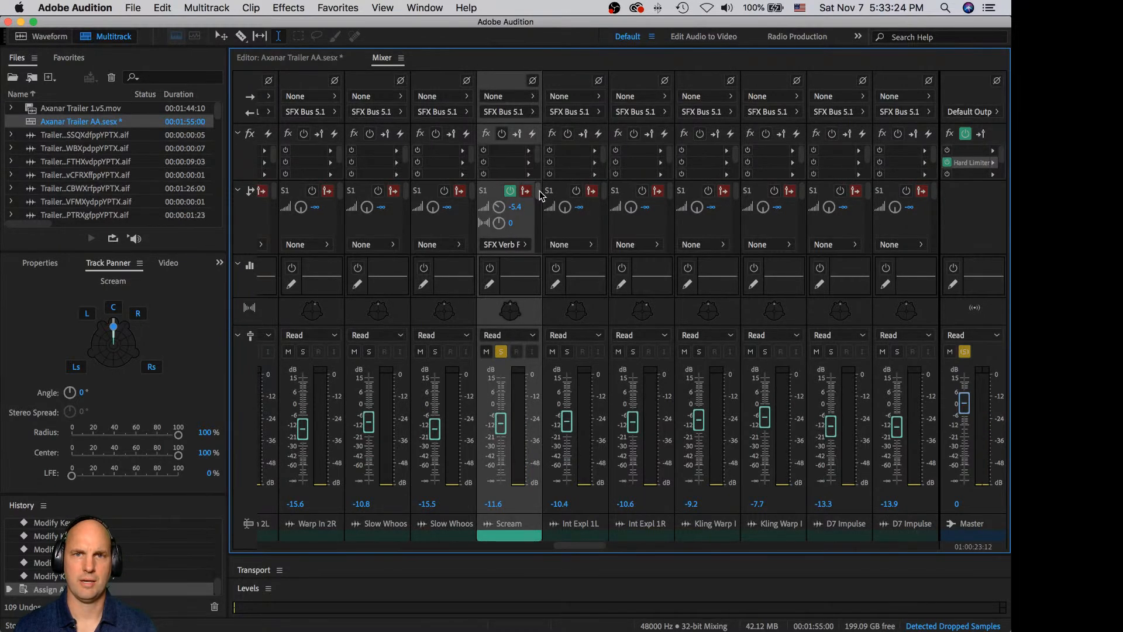
pyautogui.scroll(-1, 540, 196)
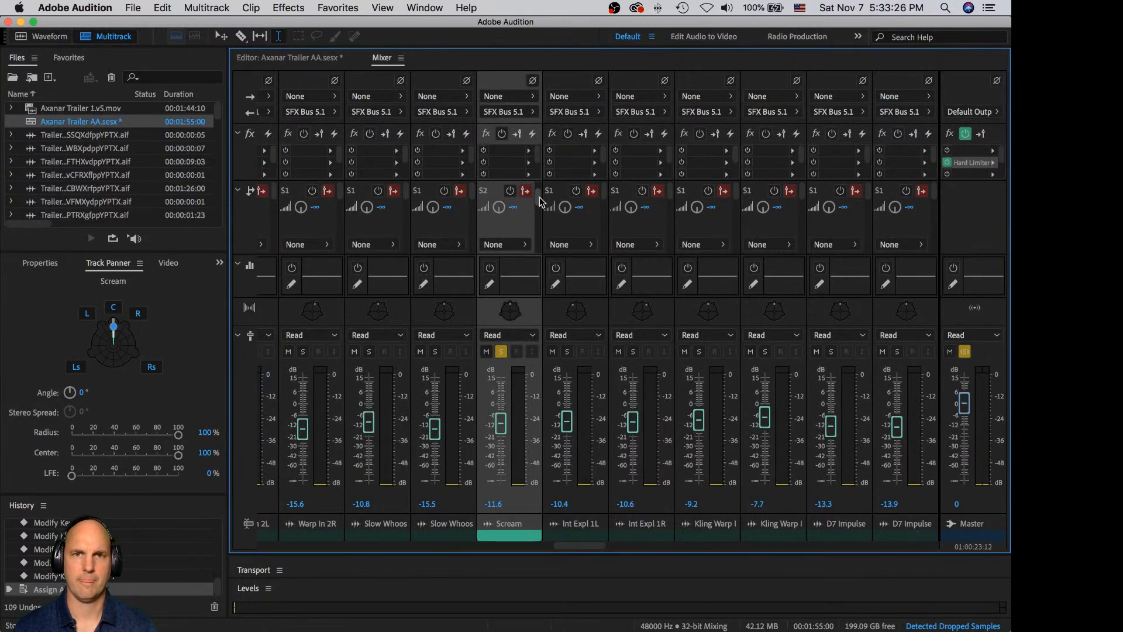
pyautogui.click(515, 244)
pyautogui.click(616, 354)
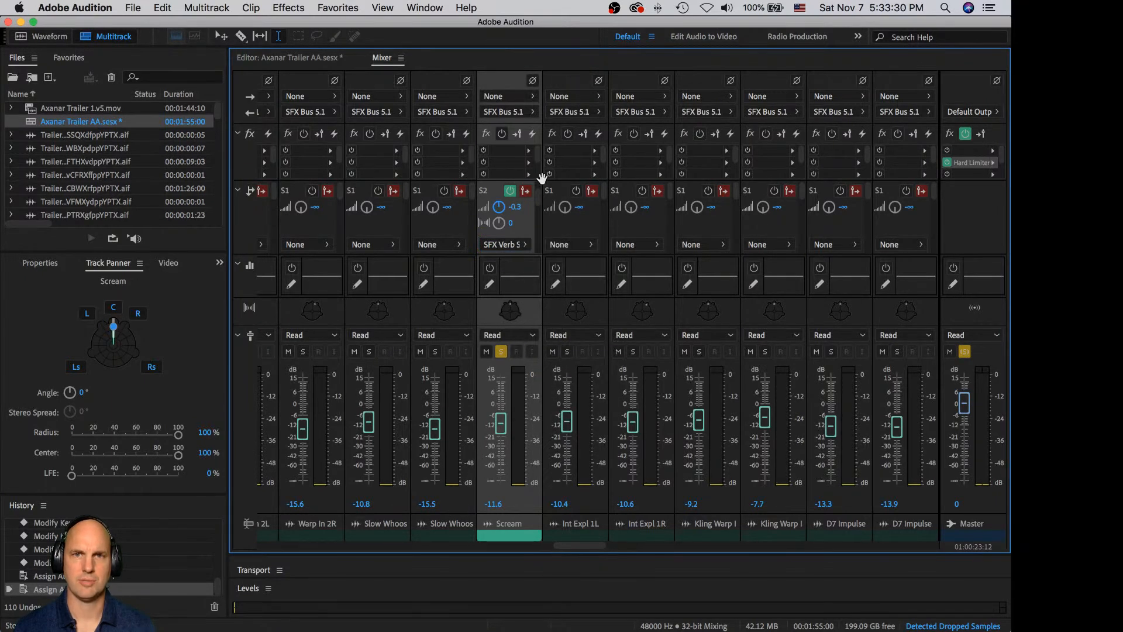
# - Compare the soloed scream with its SFX Verb F send switched off and back on
pyautogui.click(510, 191)
pyautogui.press('space')
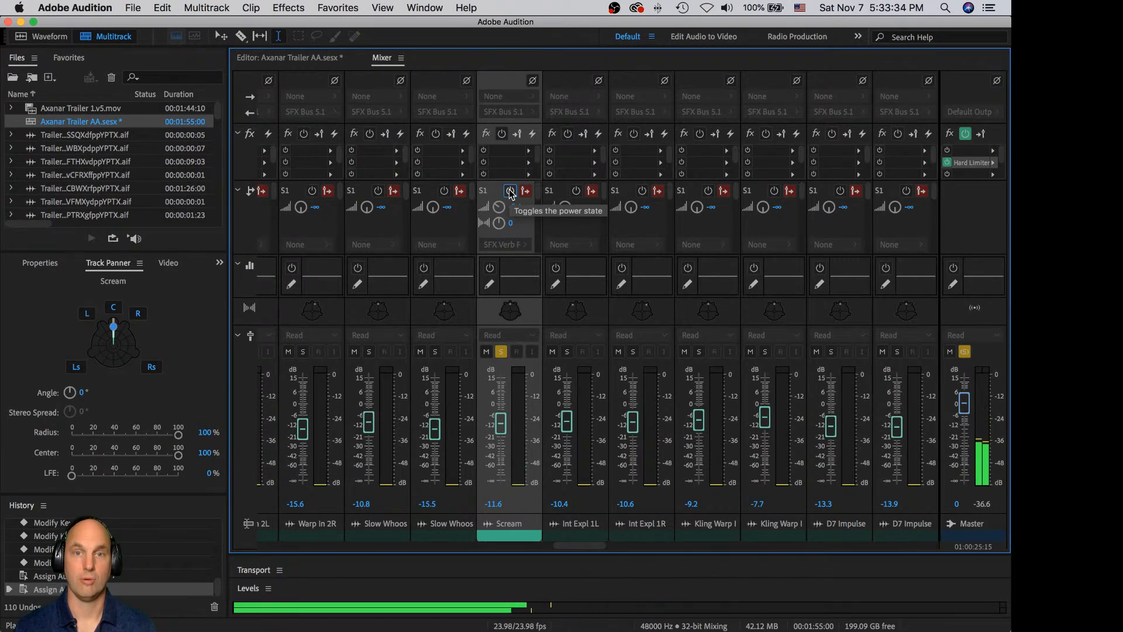
pyautogui.press('space')
pyautogui.click(510, 192)
pyautogui.press('space')
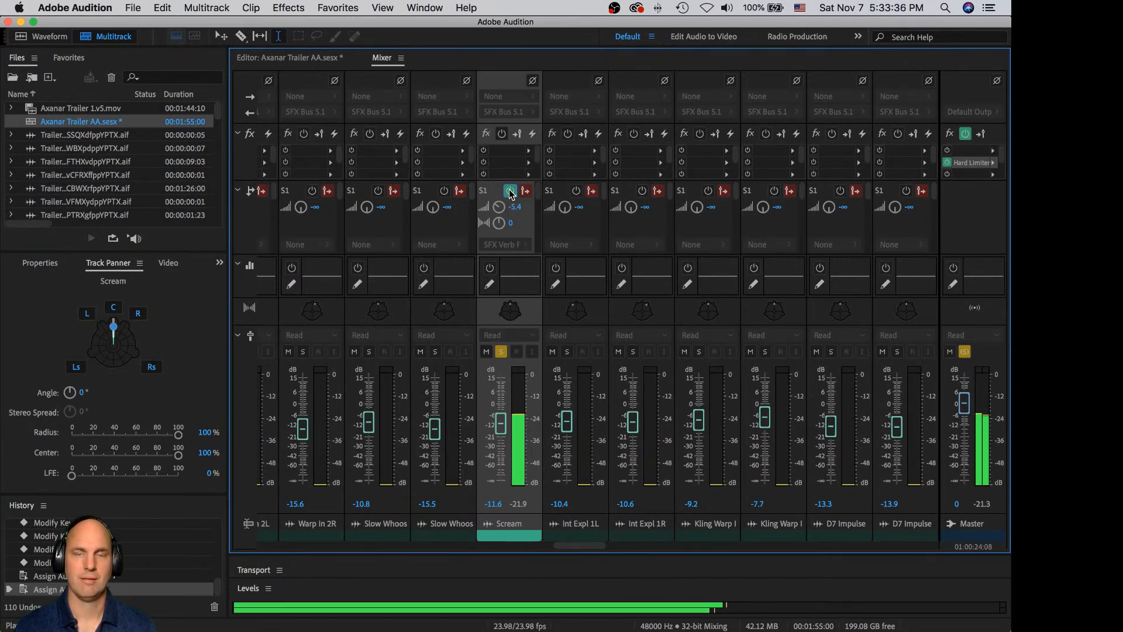
pyautogui.press('space')
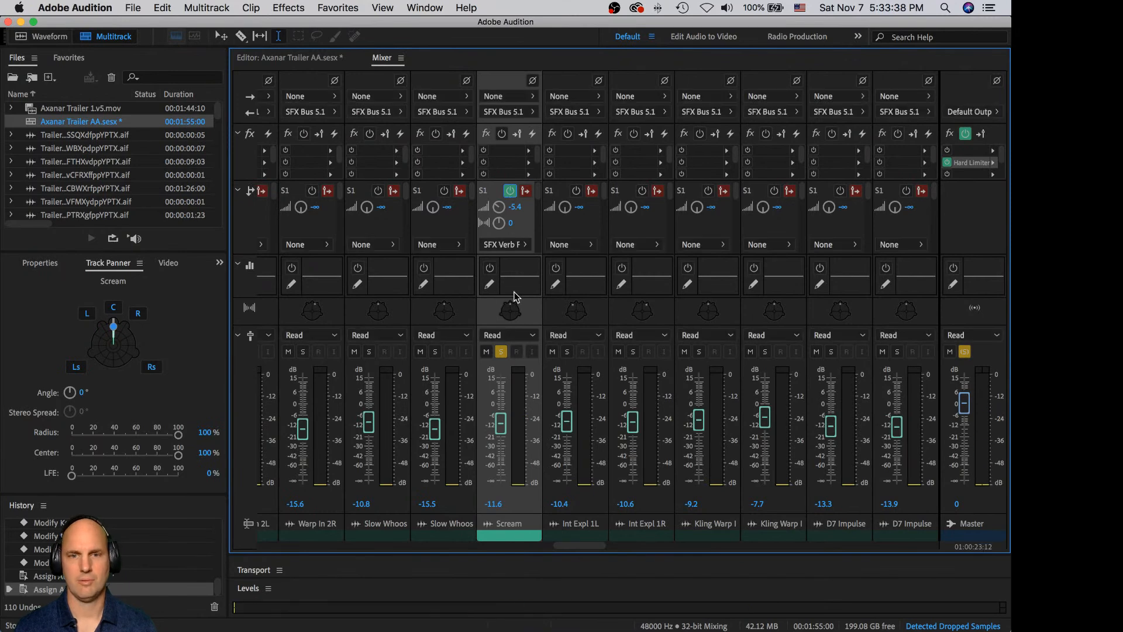
# - Unsolo the Scream channel and play its section within the full mix
pyautogui.click(502, 351)
pyautogui.press('space')
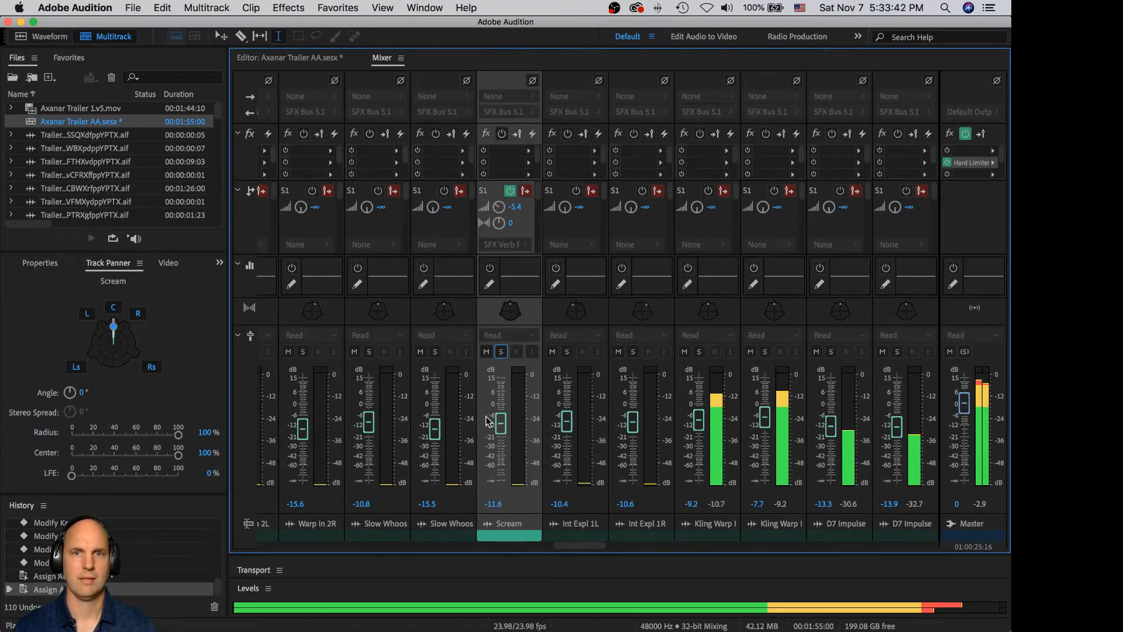
pyautogui.press('space')
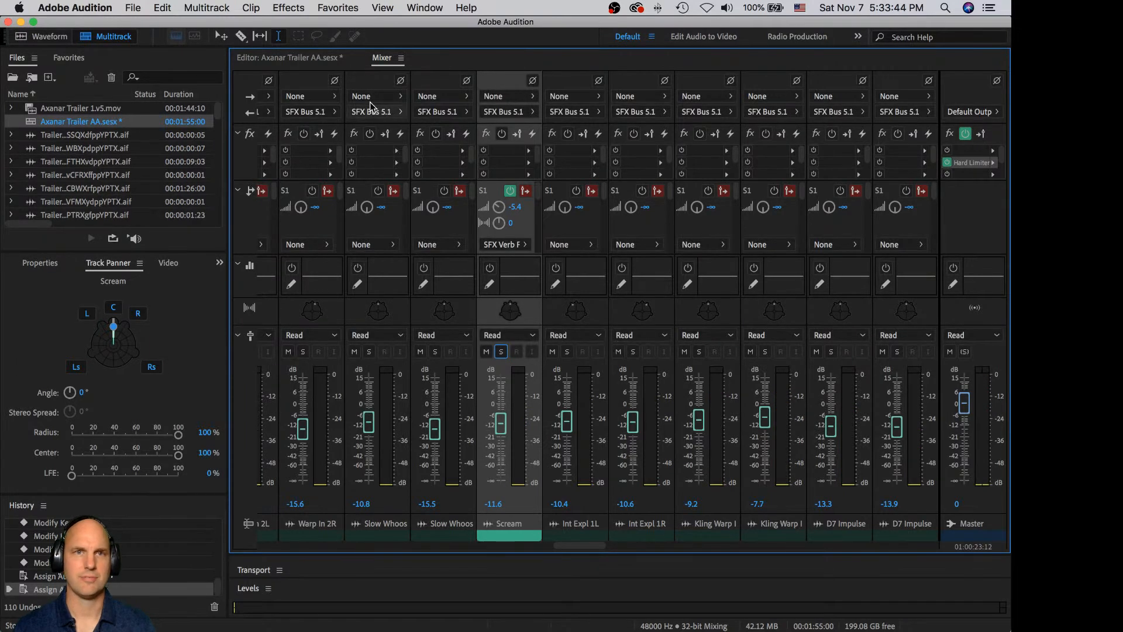
# - Show the multitrack timeline with the video picture and play the scream section against it
pyautogui.click(316, 61)
pyautogui.click(168, 263)
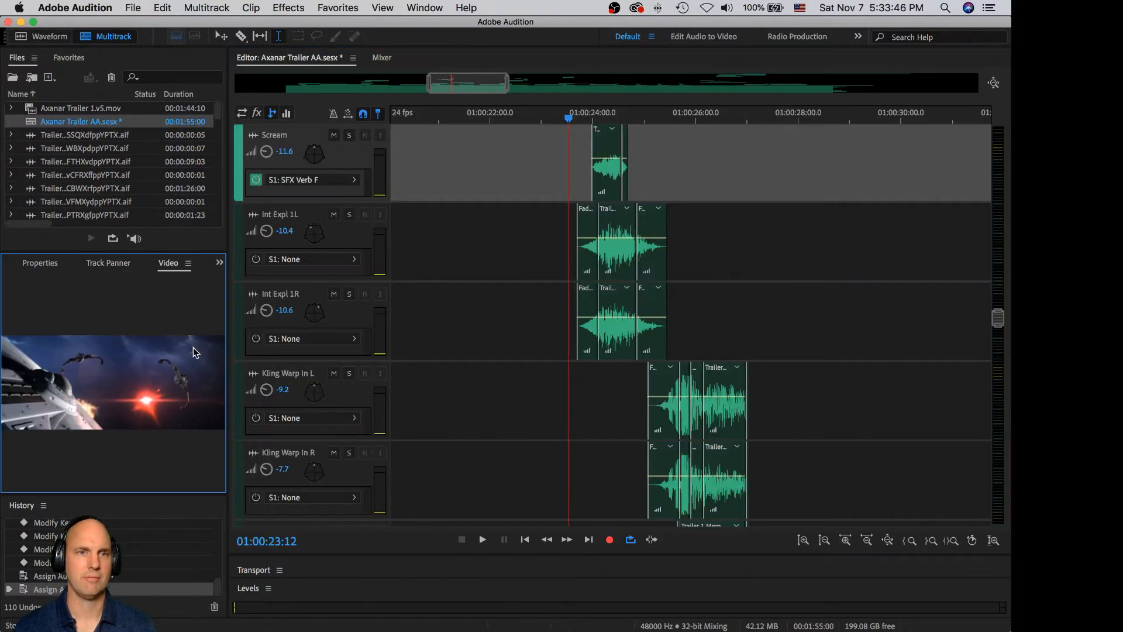
pyautogui.press('space')
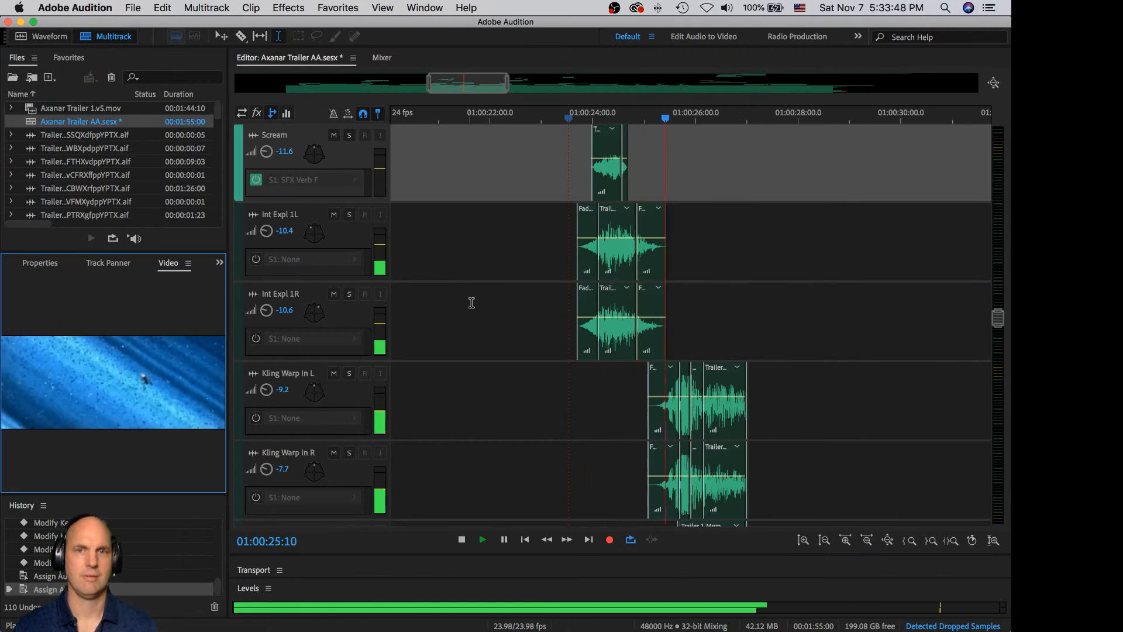
pyautogui.press('space')
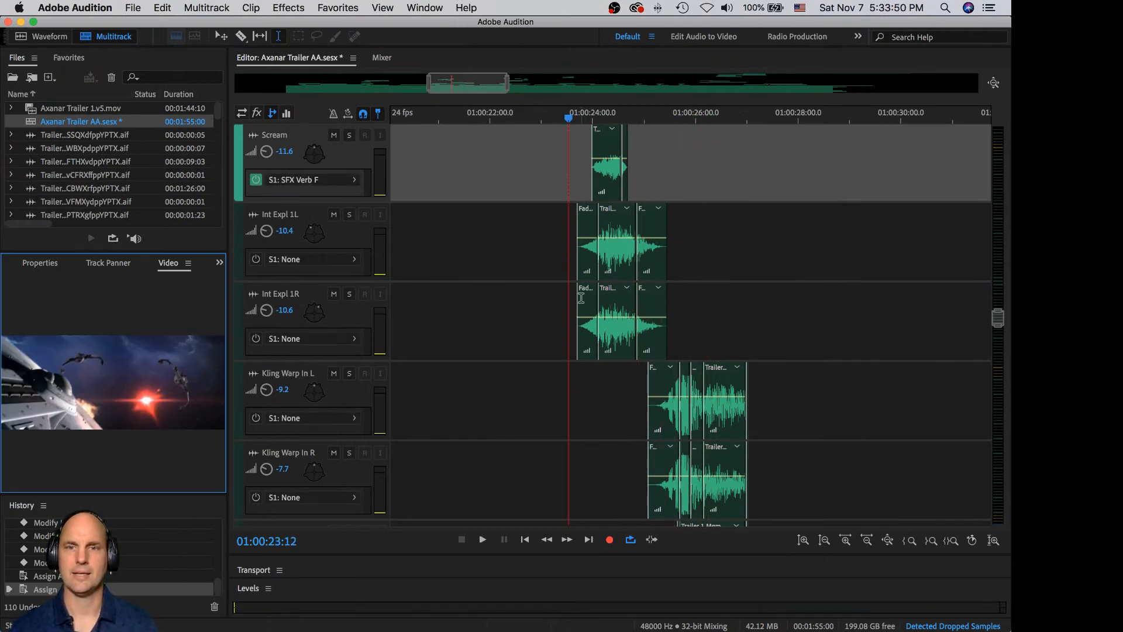
# - Move the playhead back to 01:00:20:10 and play the full mix from there
pyautogui.click(462, 120)
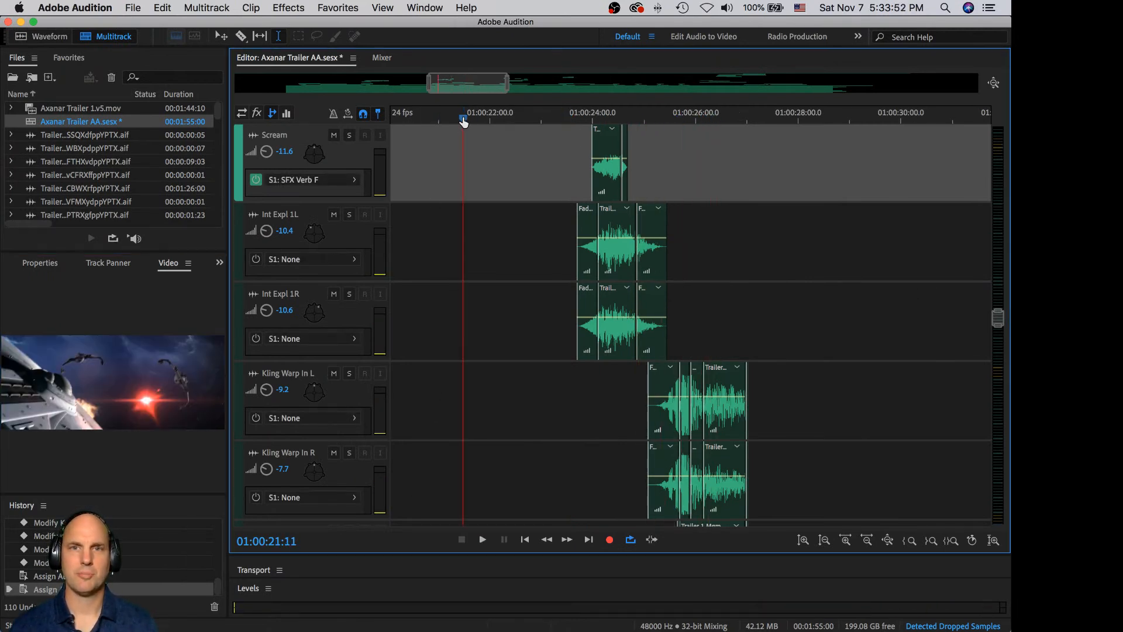
pyautogui.moveTo(462, 120); pyautogui.dragTo(411, 120)
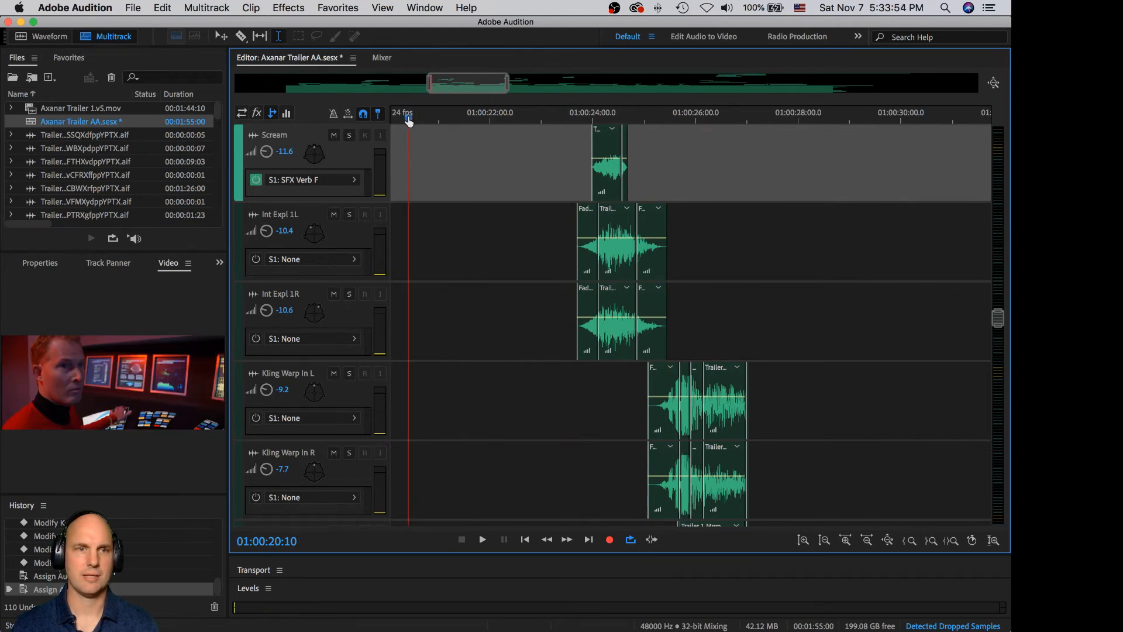
pyautogui.press('space')
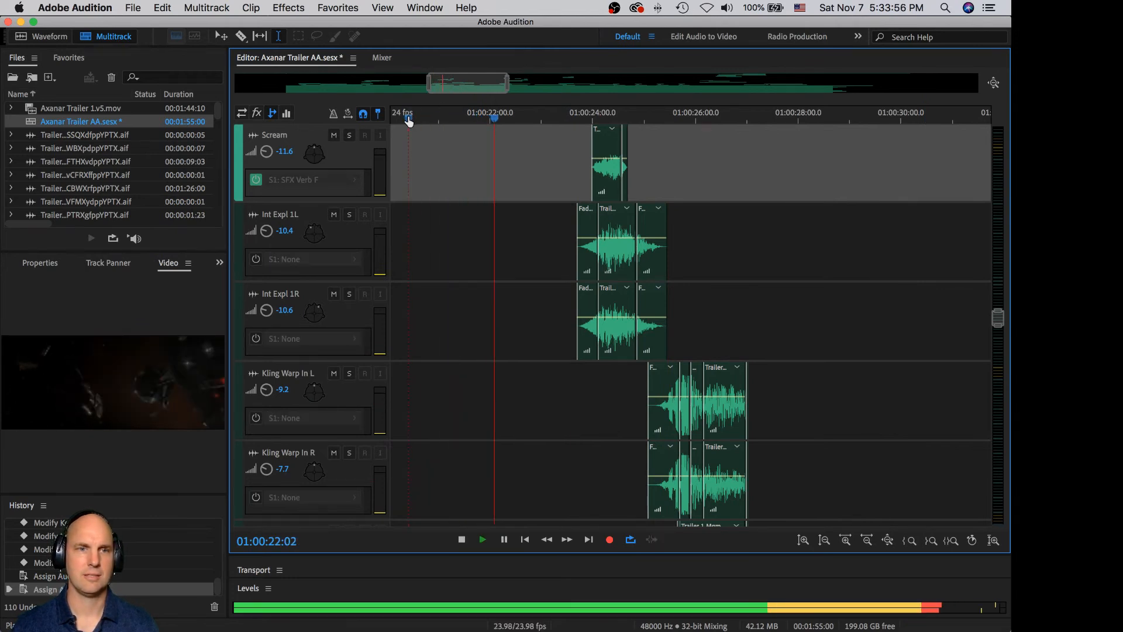
pyautogui.press('space')
# - Locate the Shields and Disruptor tracks, inspect Disruptor L's surround panning, and play the section while checking the track meters
pyautogui.moveTo(996, 318); pyautogui.dragTo(979, 249)
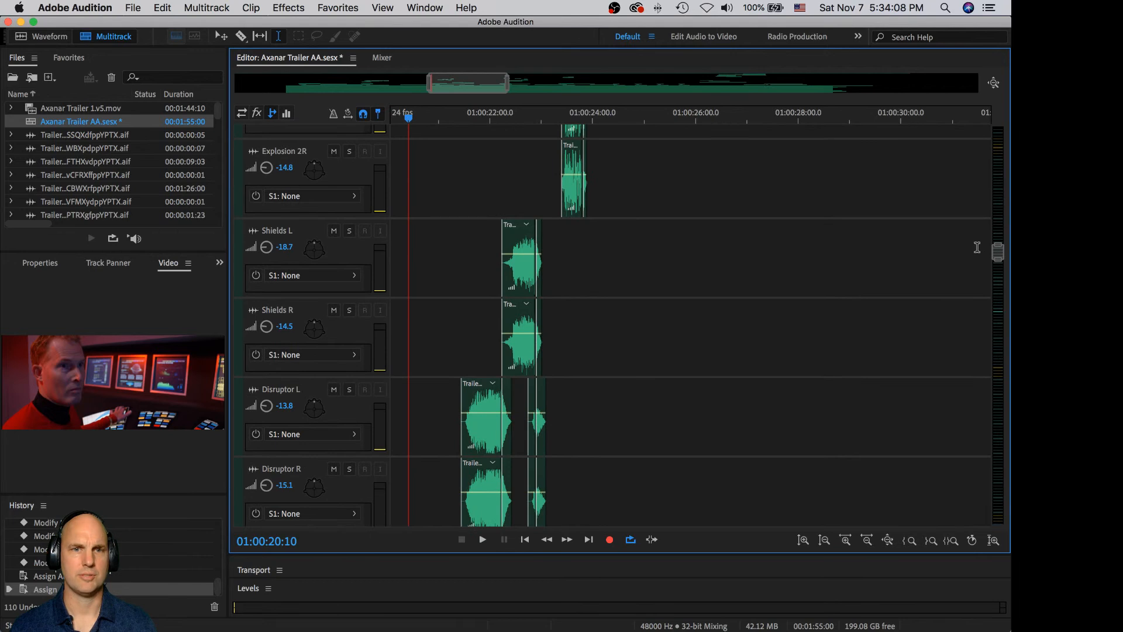
pyautogui.press('space')
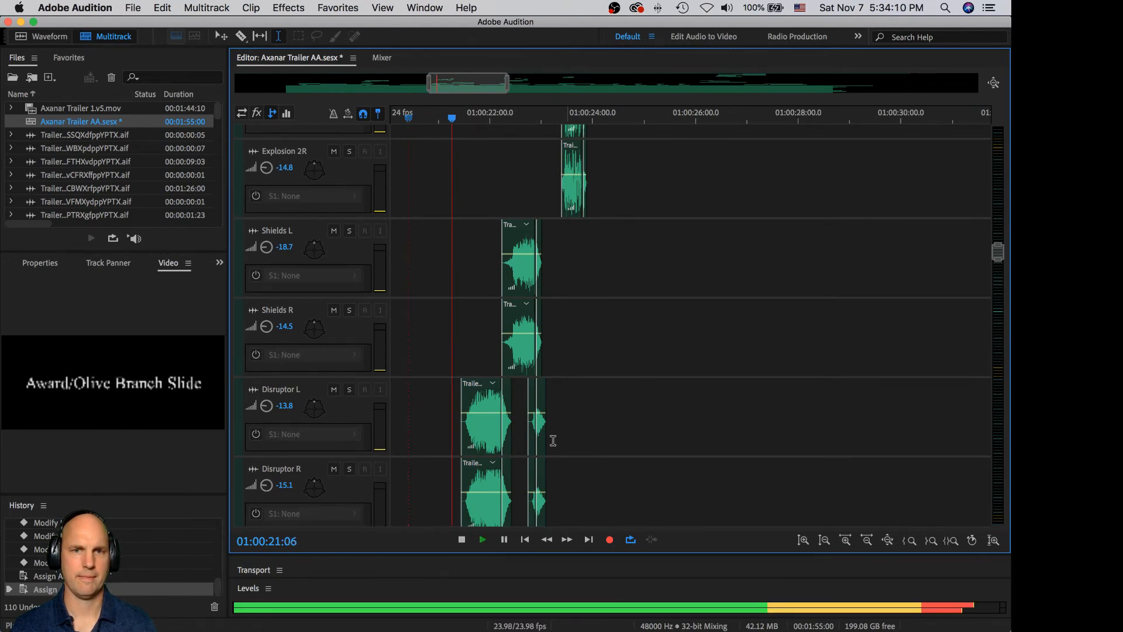
pyautogui.press('space')
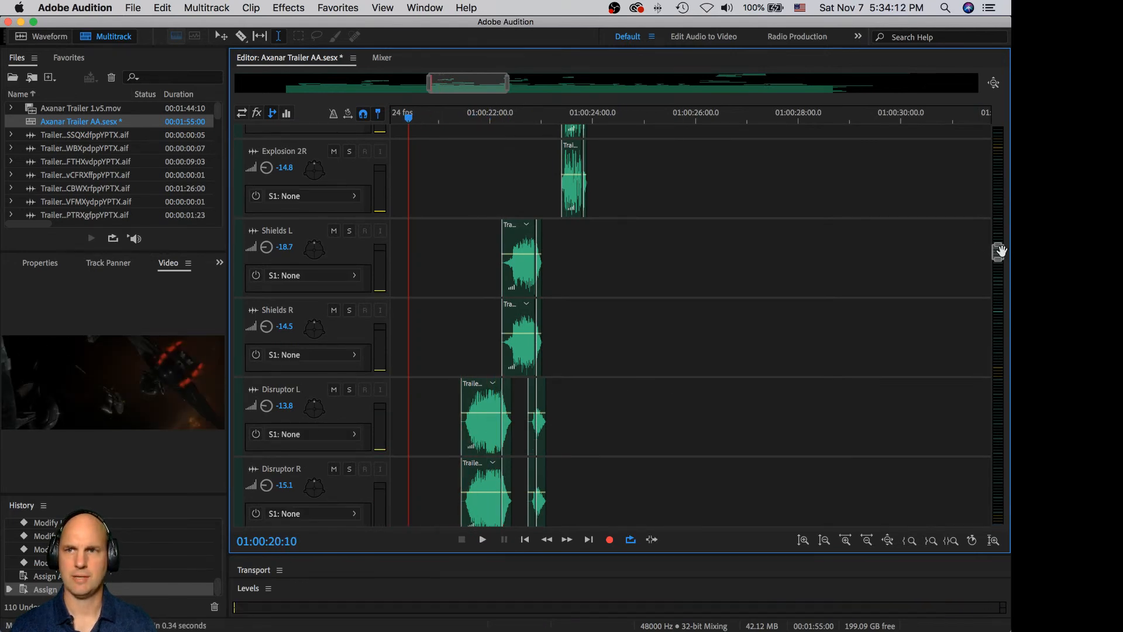
pyautogui.moveTo(1001, 251); pyautogui.dragTo(999, 258)
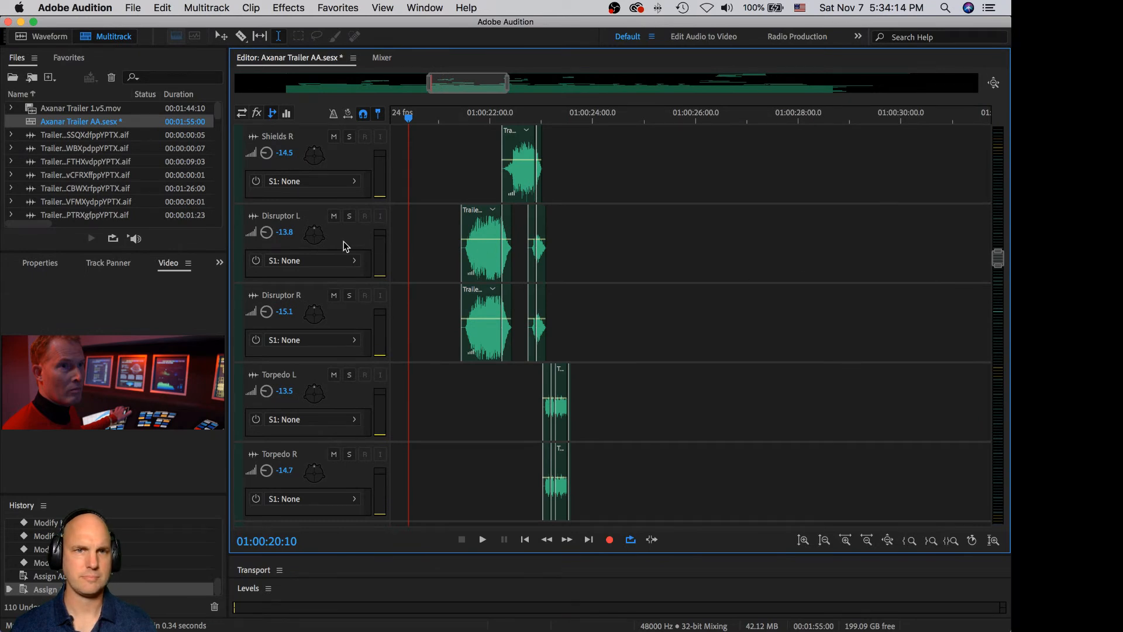
pyautogui.click(310, 237)
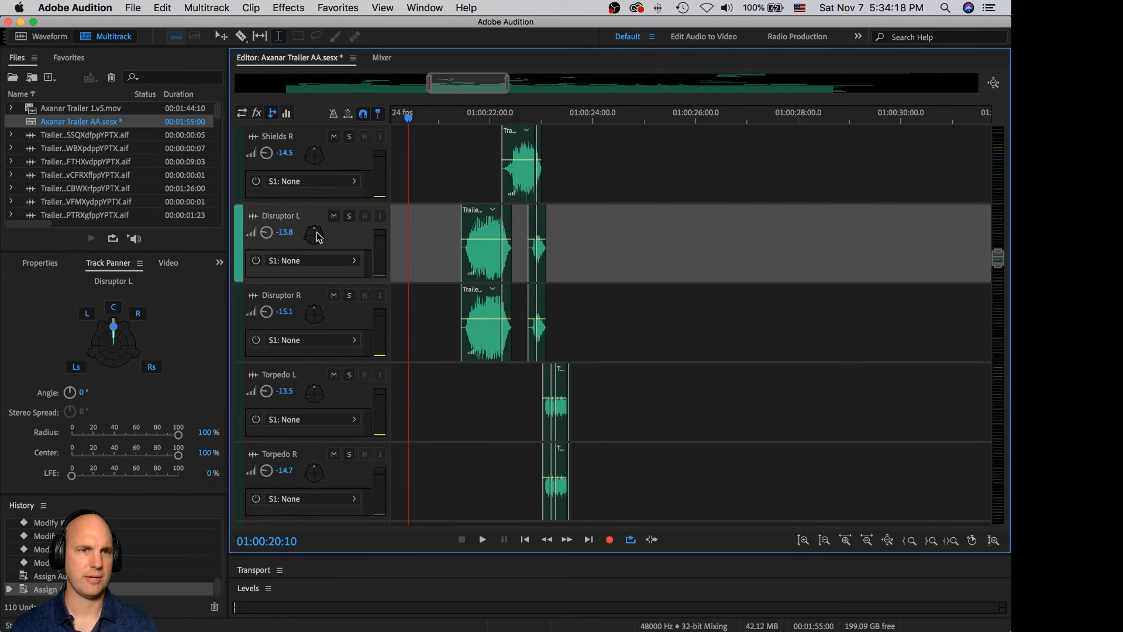
pyautogui.press('space')
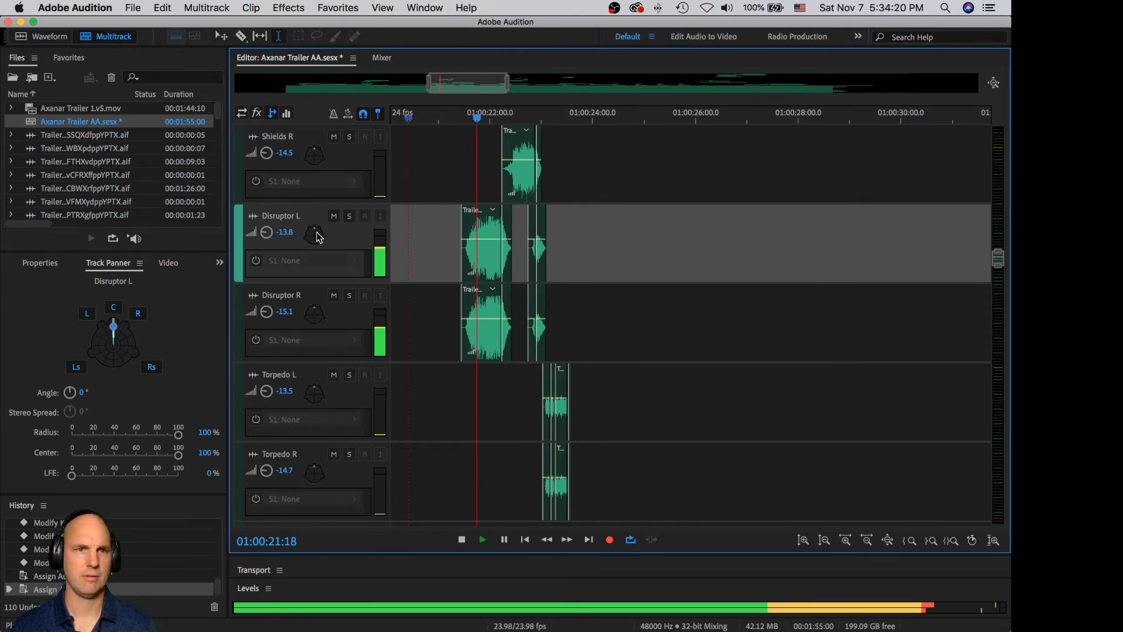
pyautogui.press('space')
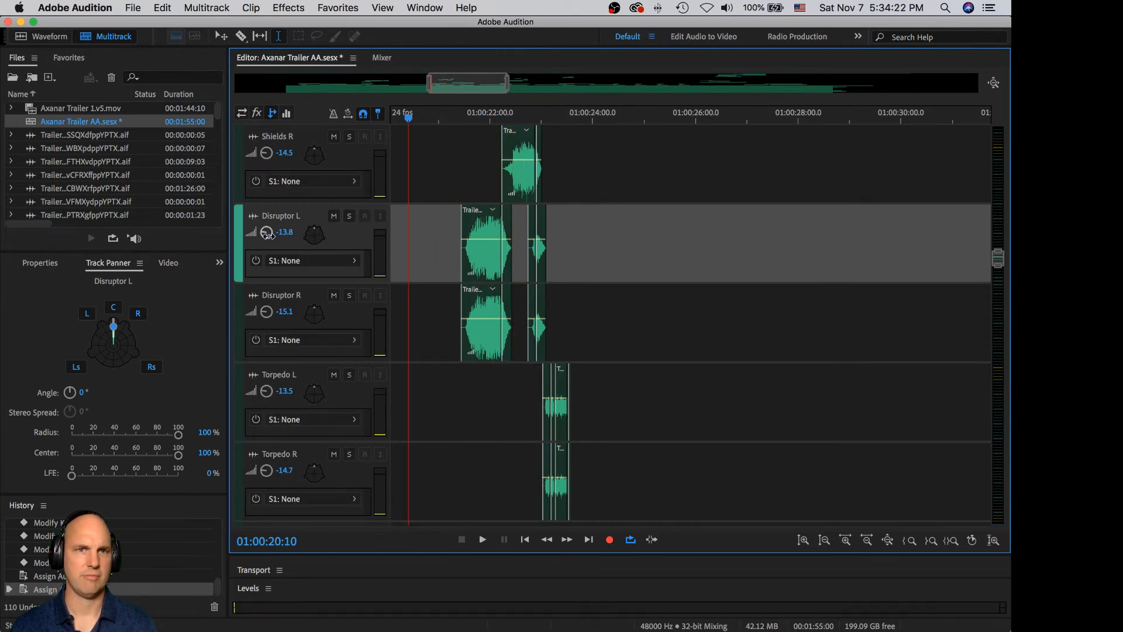
# - Lower Disruptor L to -17.7 dB and Disruptor R to -16.2 dB, and play the section to check the balance
pyautogui.moveTo(265, 236); pyautogui.dragTo(265, 241)
pyautogui.moveTo(267, 311); pyautogui.dragTo(269, 236)
pyautogui.press('space')
pyautogui.press('space')
pyautogui.press('space')
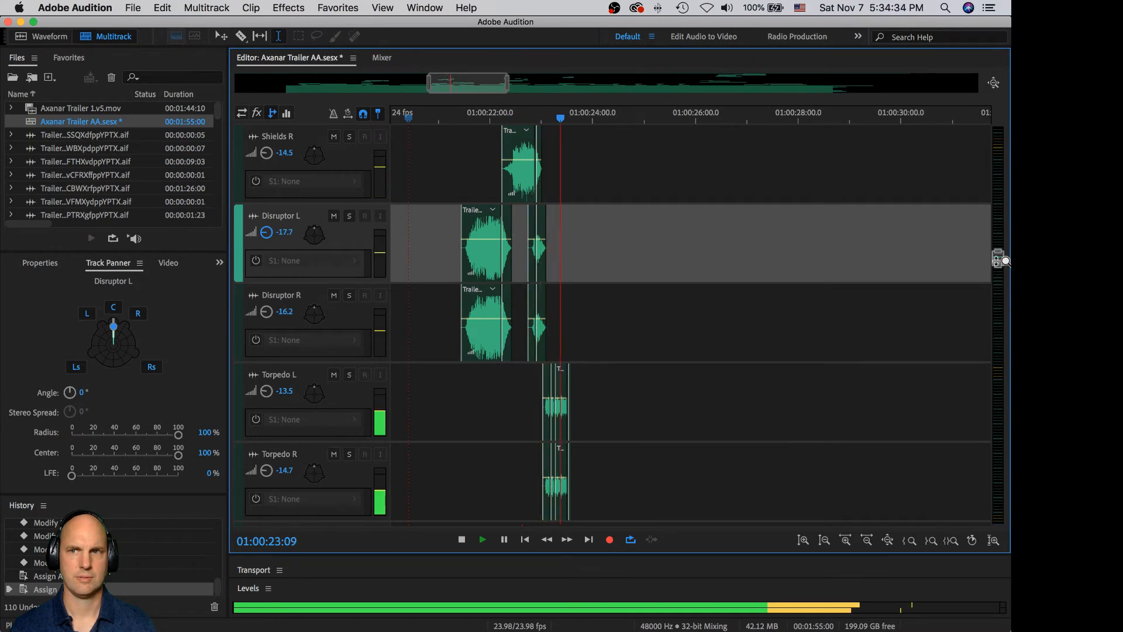
pyautogui.press('space')
# - Bring both Shields tracks into view with the video picture and play the section to judge their levels
pyautogui.scroll(-2, 997, 258)
pyautogui.scroll(5, 998, 258)
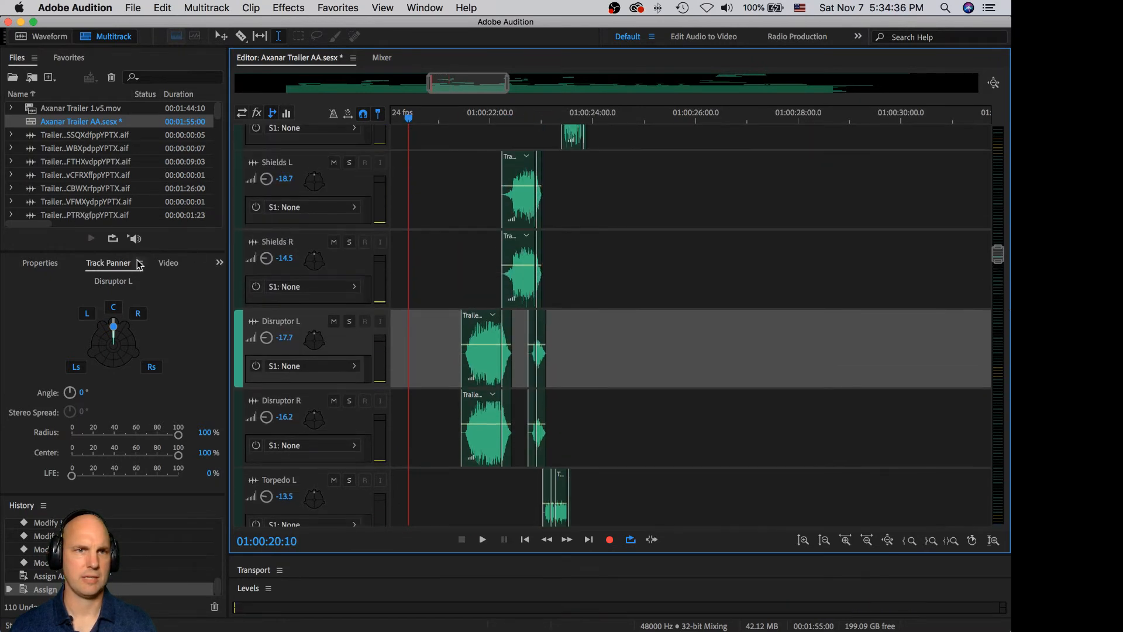
pyautogui.click(168, 263)
pyautogui.press('space')
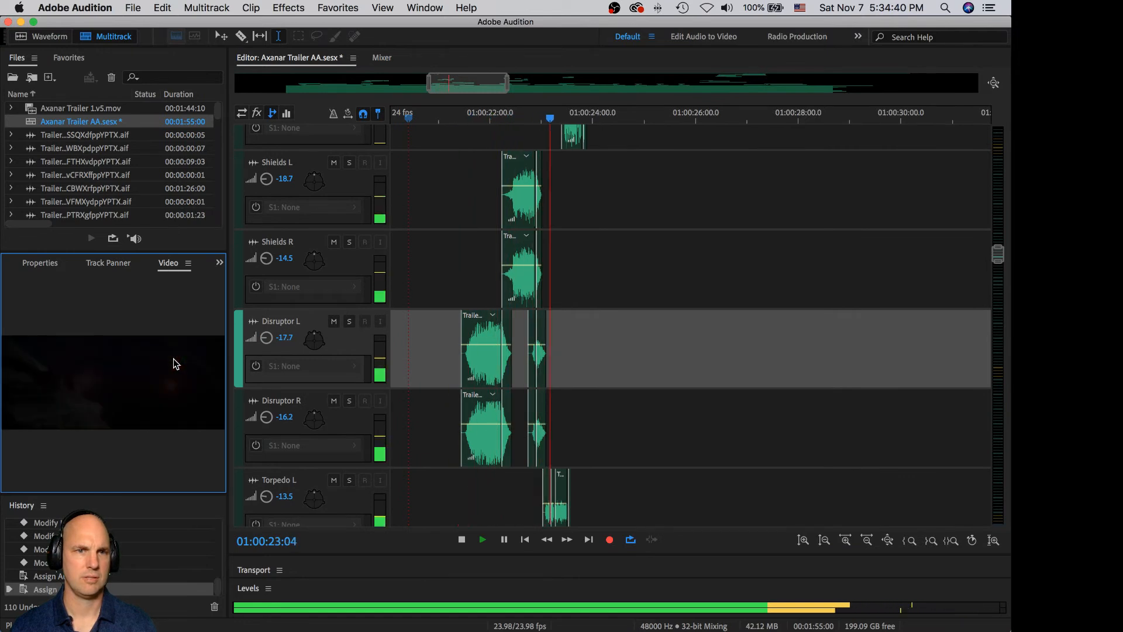
pyautogui.press('space')
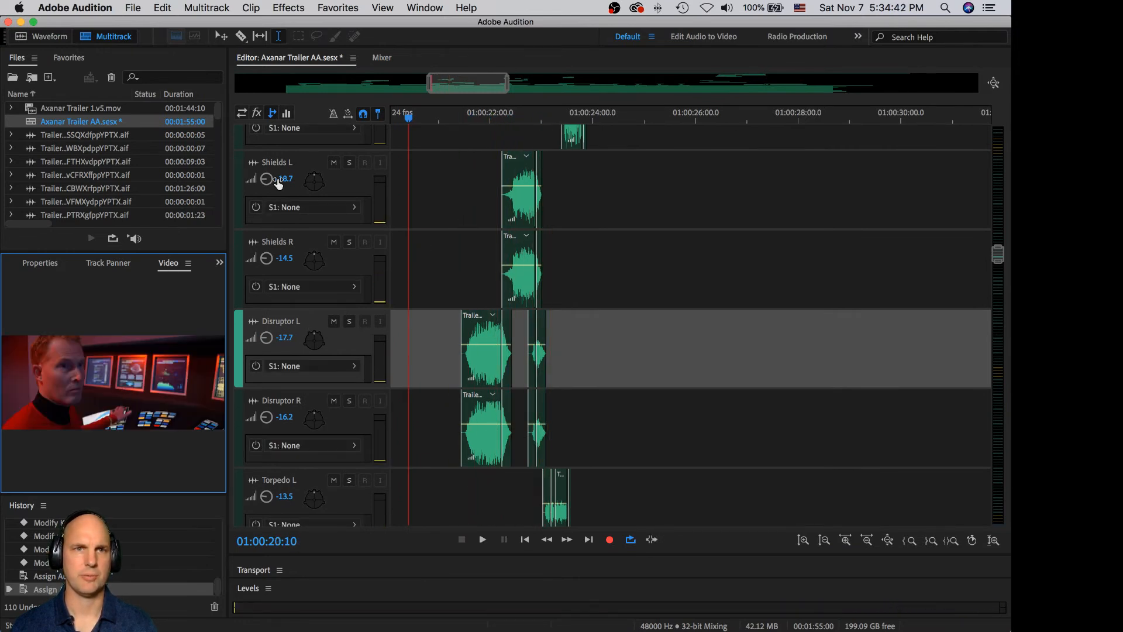
pyautogui.press('space')
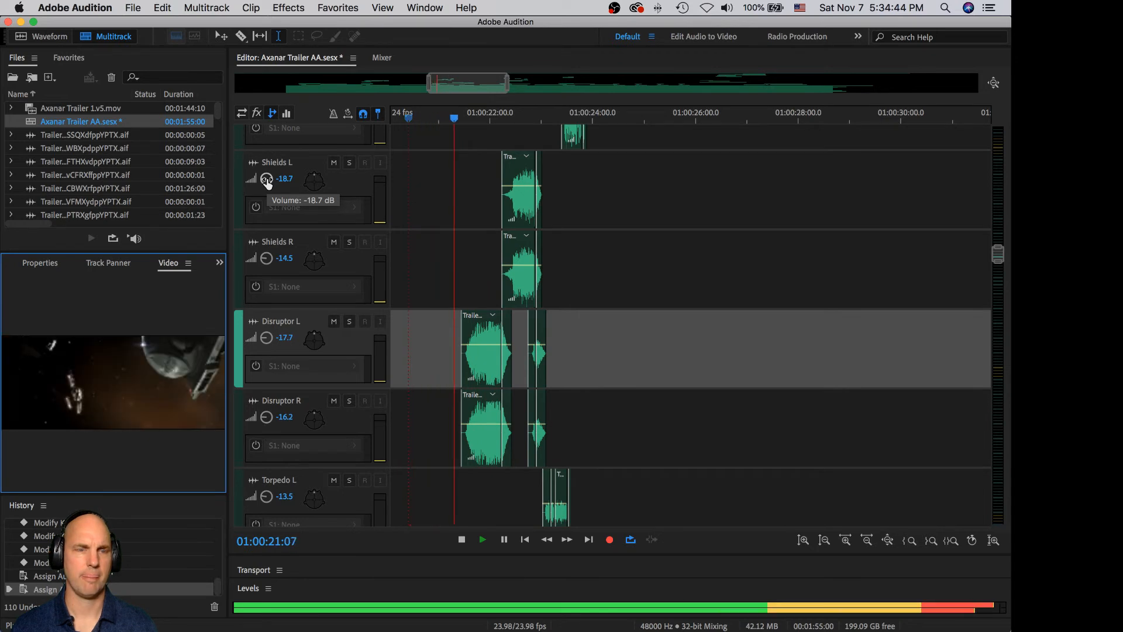
pyautogui.press('space')
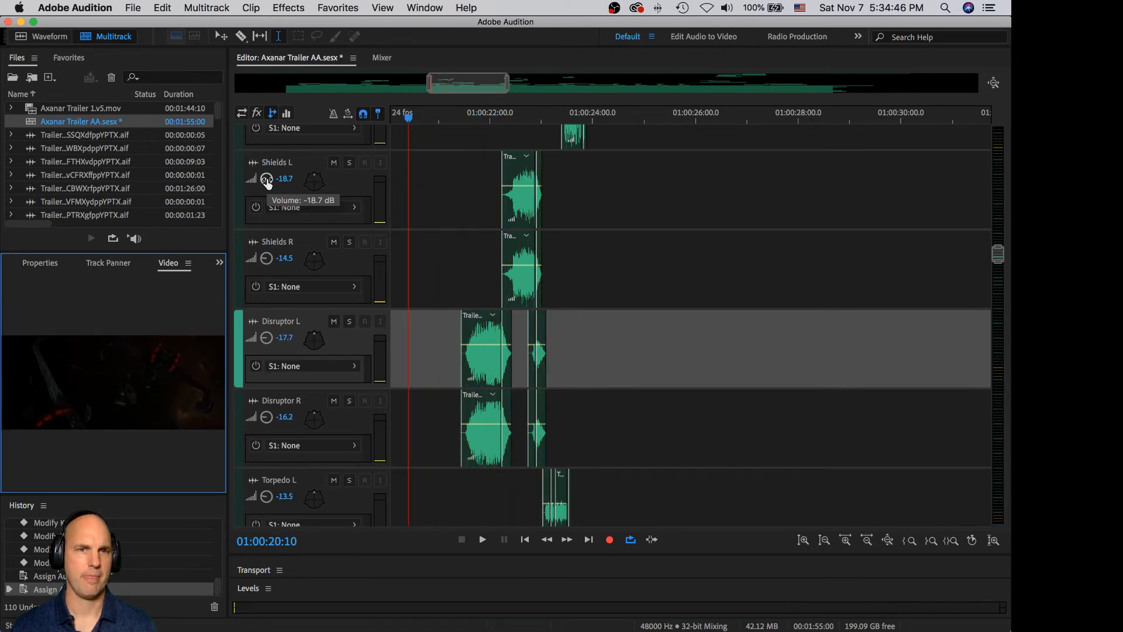
# - Lower the Shields L volume to -24.3 dB and the Shields R volume to -26.4 dB
pyautogui.click(267, 180)
pyautogui.moveTo(266, 178); pyautogui.dragTo(269, 179)
pyautogui.moveTo(267, 258); pyautogui.dragTo(267, 258)
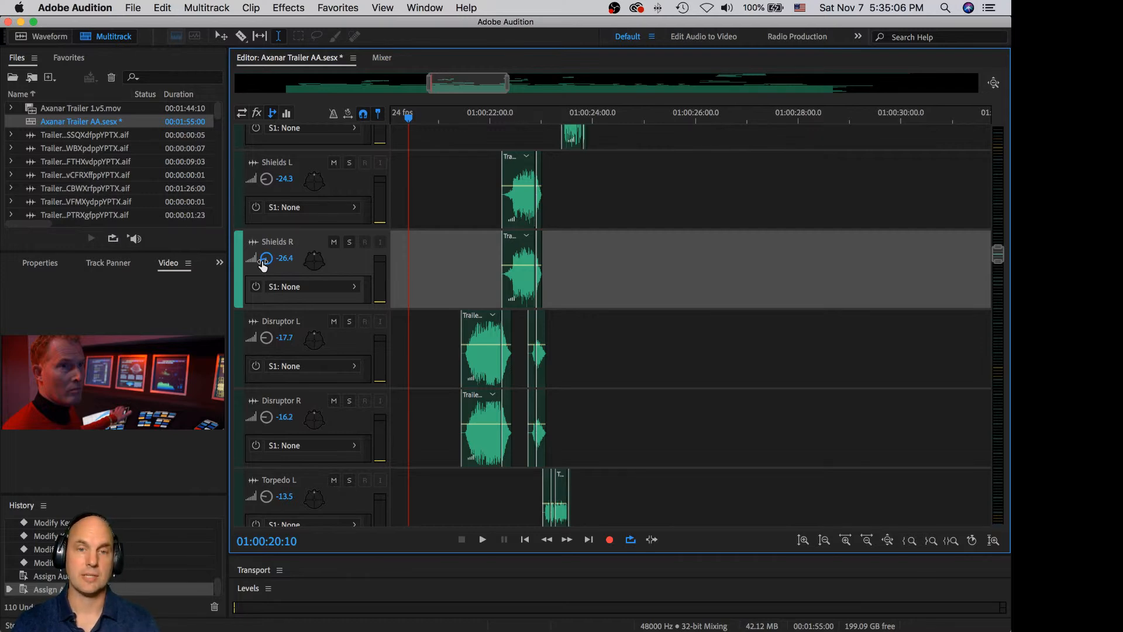
pyautogui.press('super+Tab')
pyautogui.press('super+Tab')
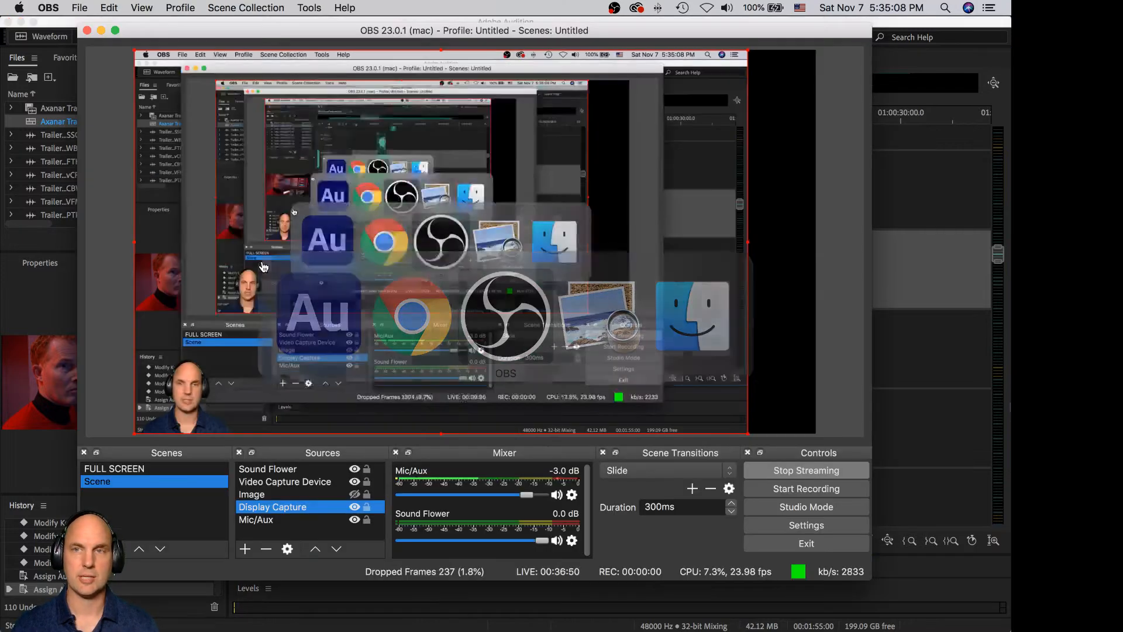
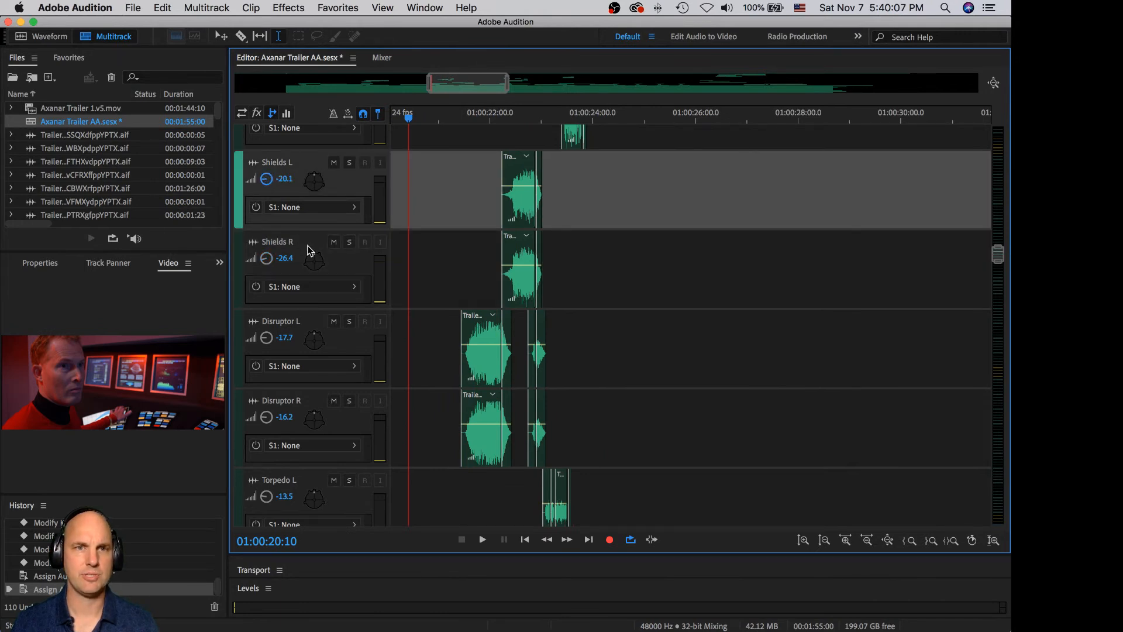
# - Set the Shields R volume to -20.7 dB and play the section from 01:00:20:10 to check the mix
pyautogui.moveTo(268, 258); pyautogui.dragTo(274, 255)
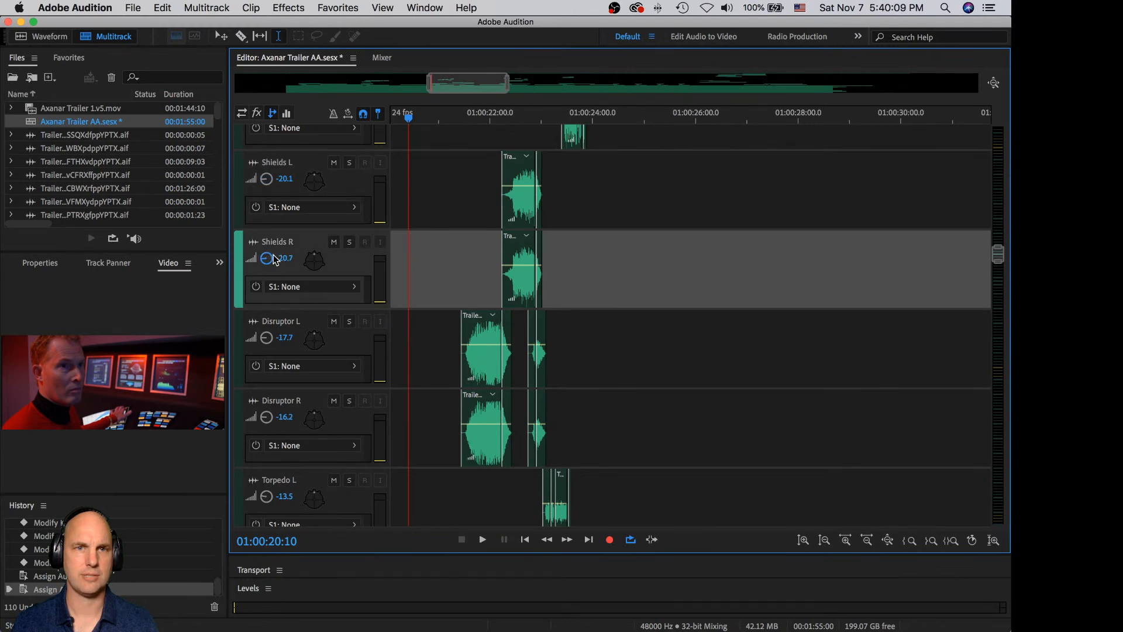
pyautogui.press('space')
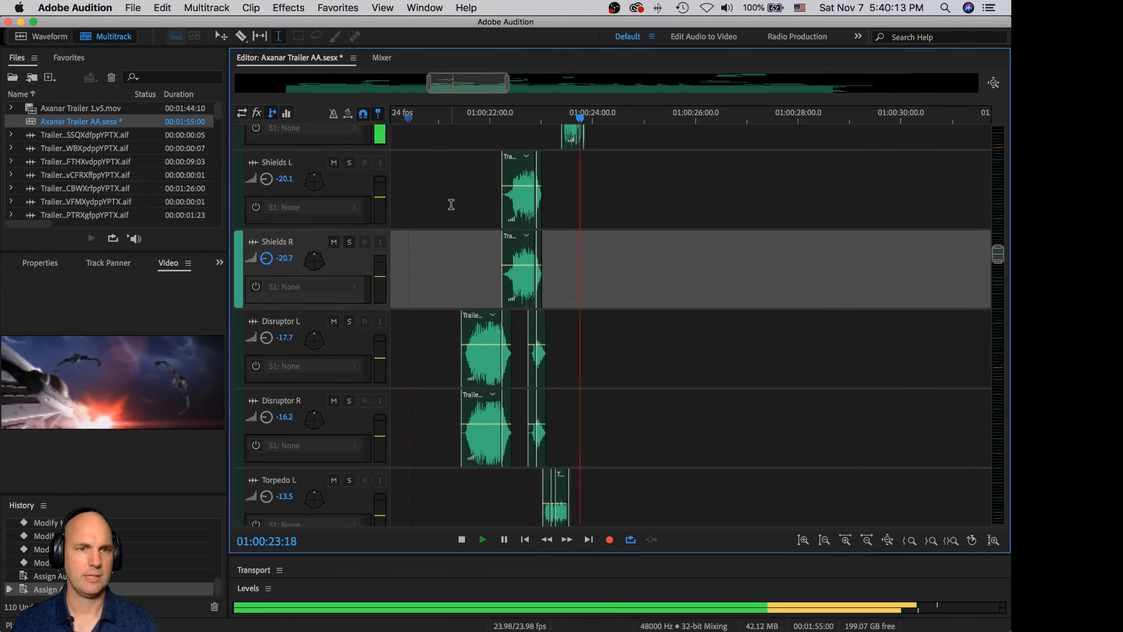
pyautogui.press('space')
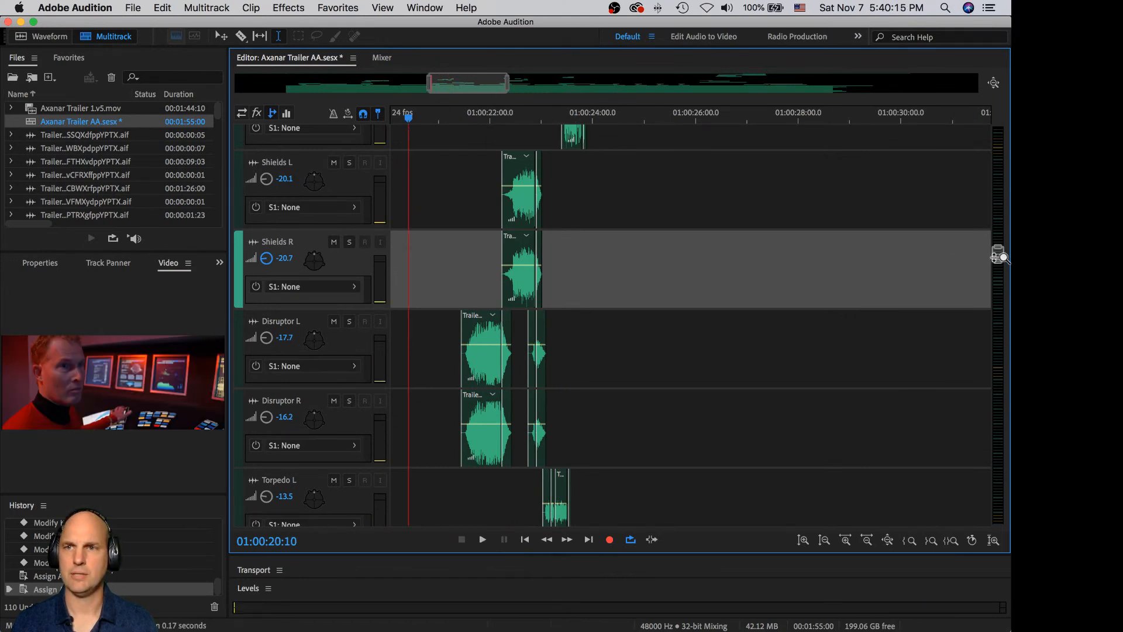
pyautogui.scroll(5, 1000, 256)
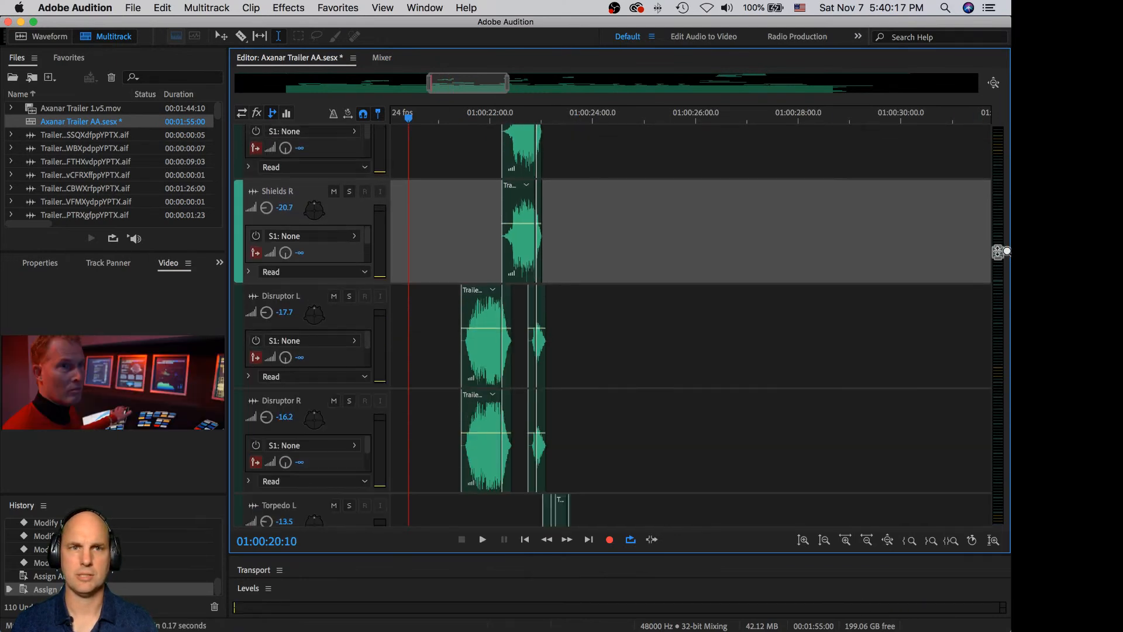
# - Bring the Torpedo L and Torpedo R tracks into view and play from shortly before their clips to judge their levels
pyautogui.scroll(-4, 1001, 256)
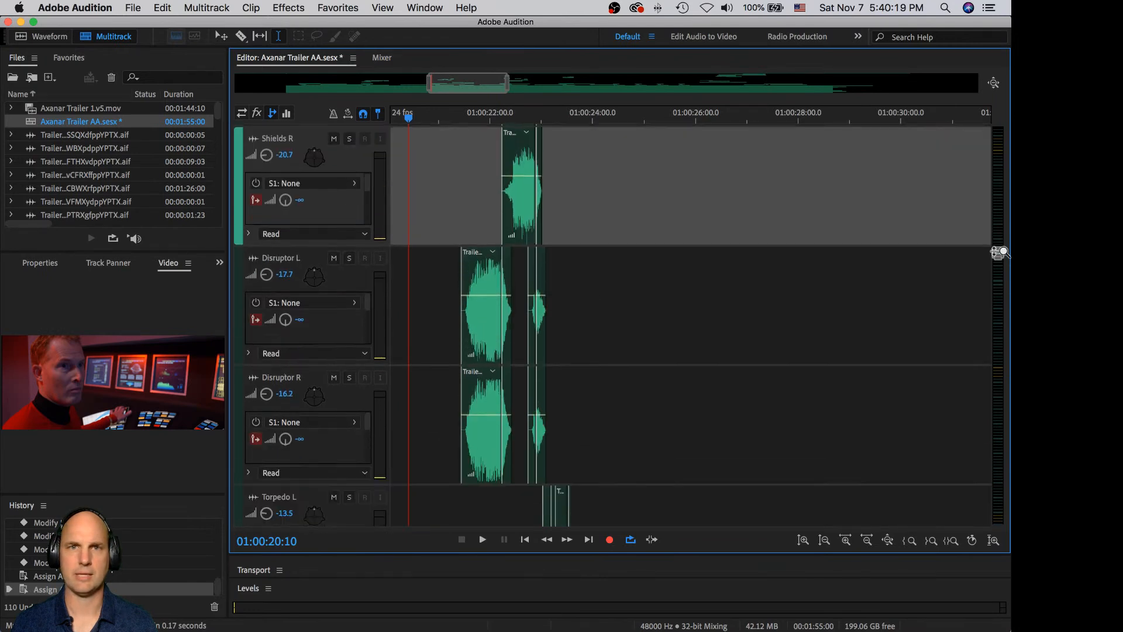
pyautogui.scroll(7, 936, 236)
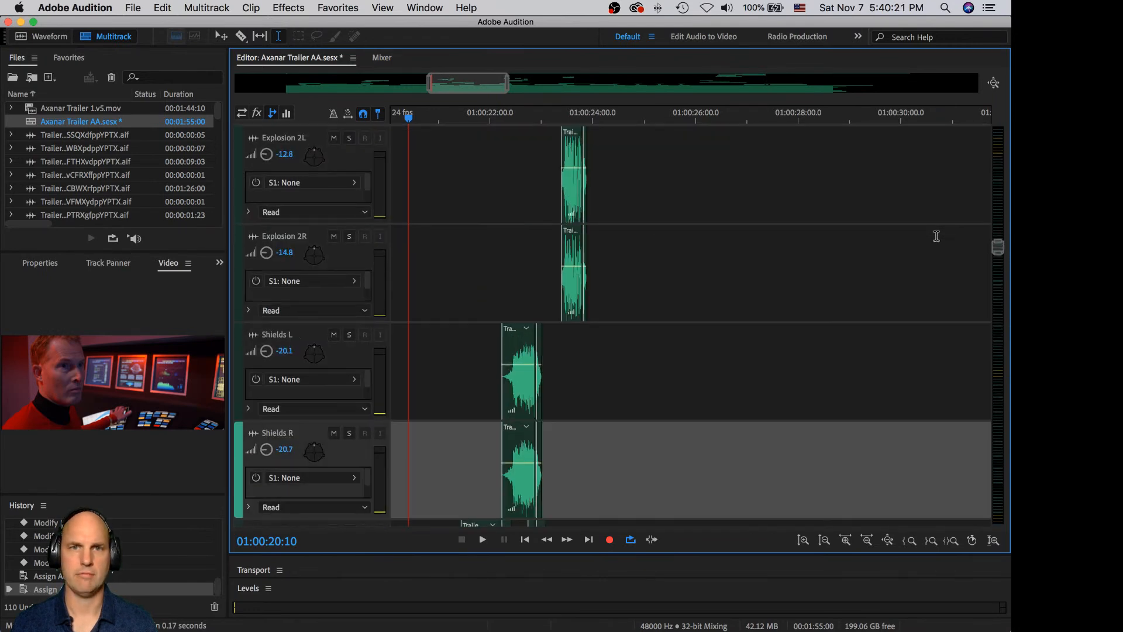
pyautogui.scroll(-5, 936, 236)
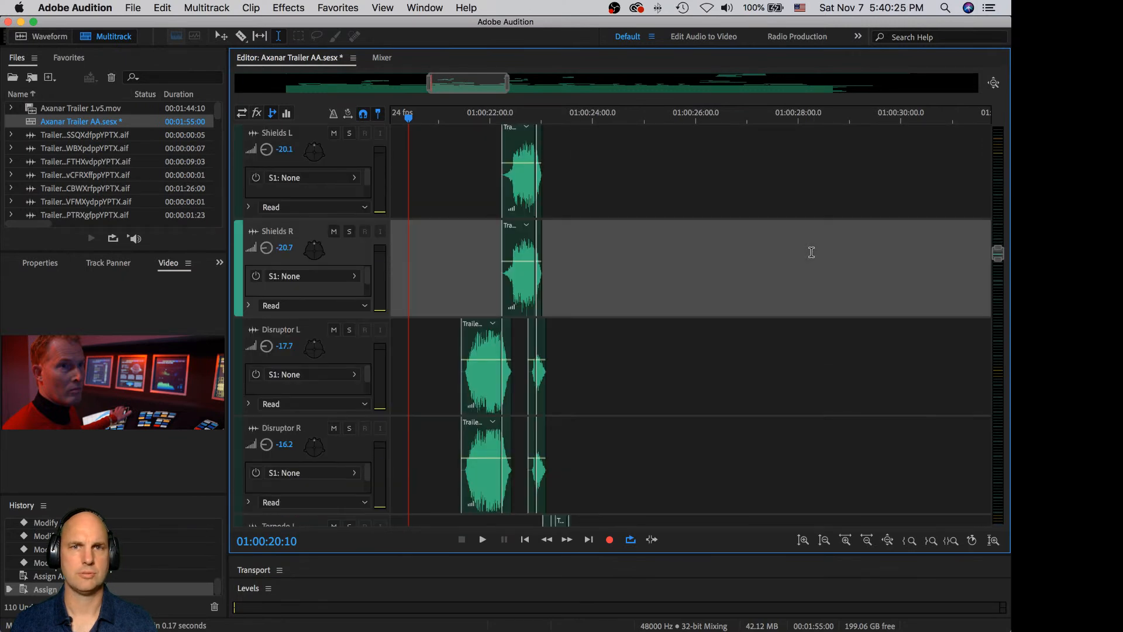
pyautogui.scroll(-5, 811, 252)
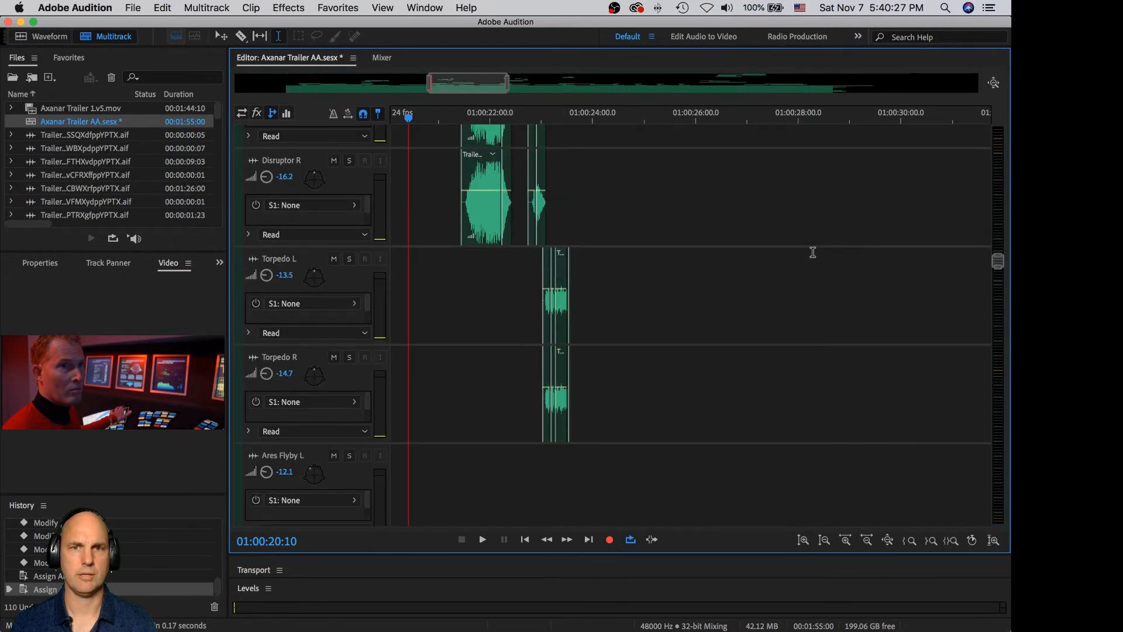
pyautogui.click(480, 286)
pyautogui.press('space')
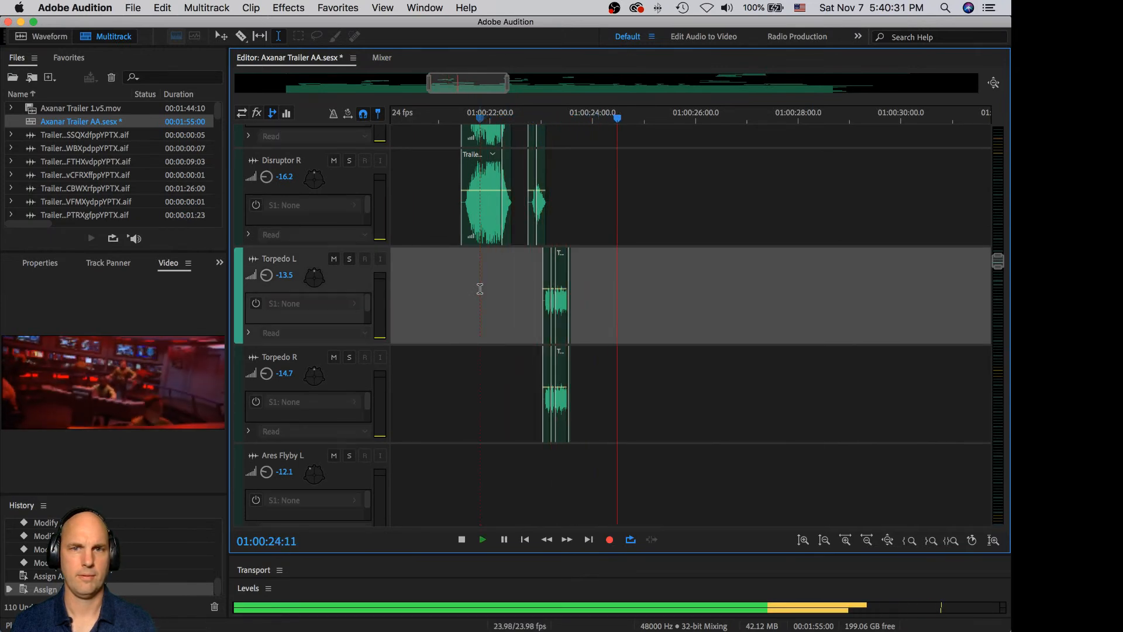
pyautogui.press('space')
# - Place the playhead at 01:00:22:17, show the Torpedo L surround panning and play the torpedo section again
pyautogui.click(527, 284)
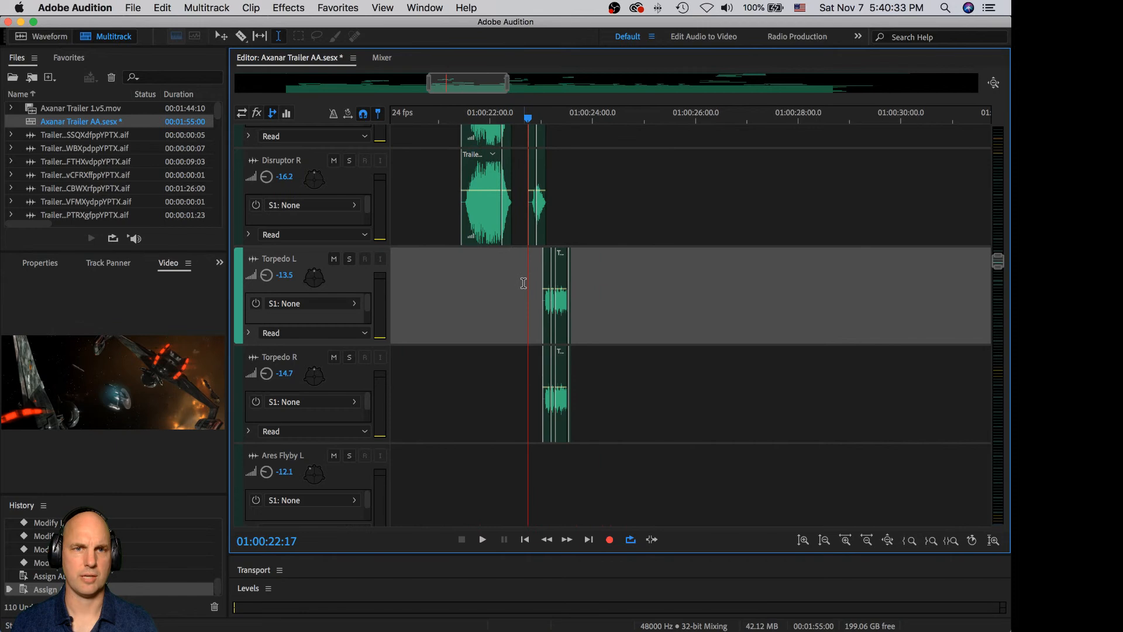
pyautogui.click(315, 279)
pyautogui.press('space')
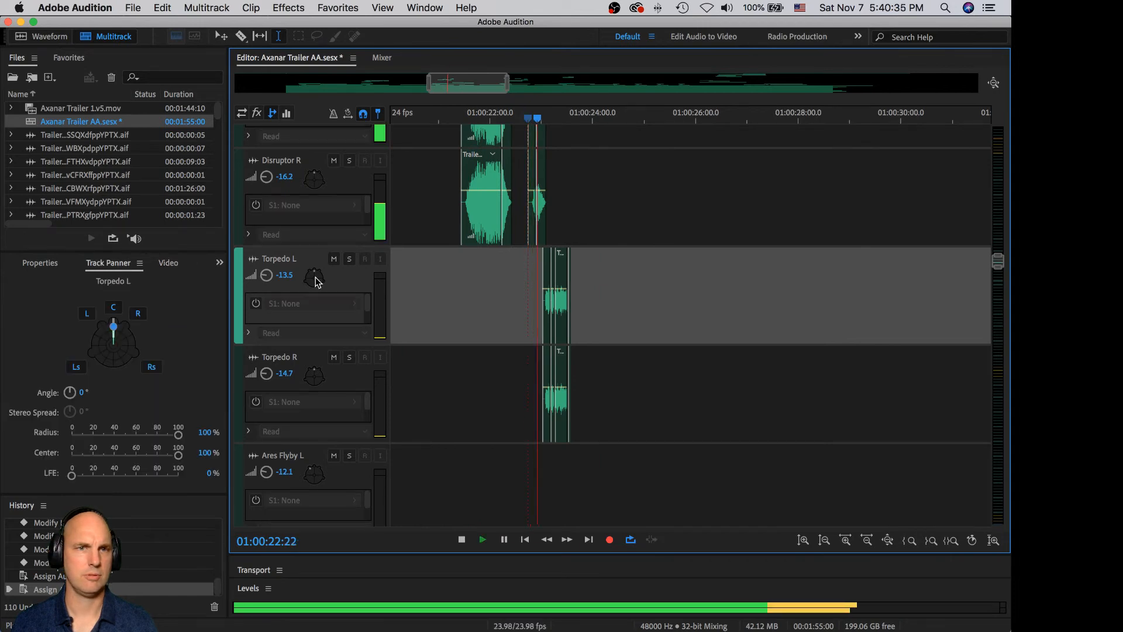
pyautogui.press('space')
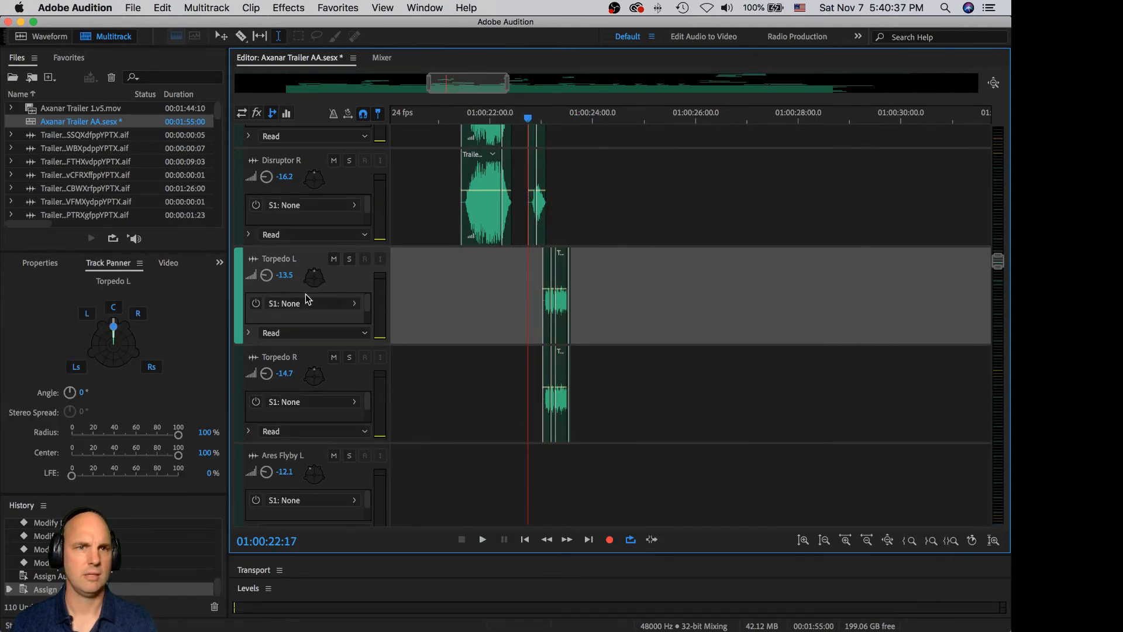
# - Add a Parametric Equalizer to the first effects slot of the Torpedo L track
pyautogui.click(220, 263)
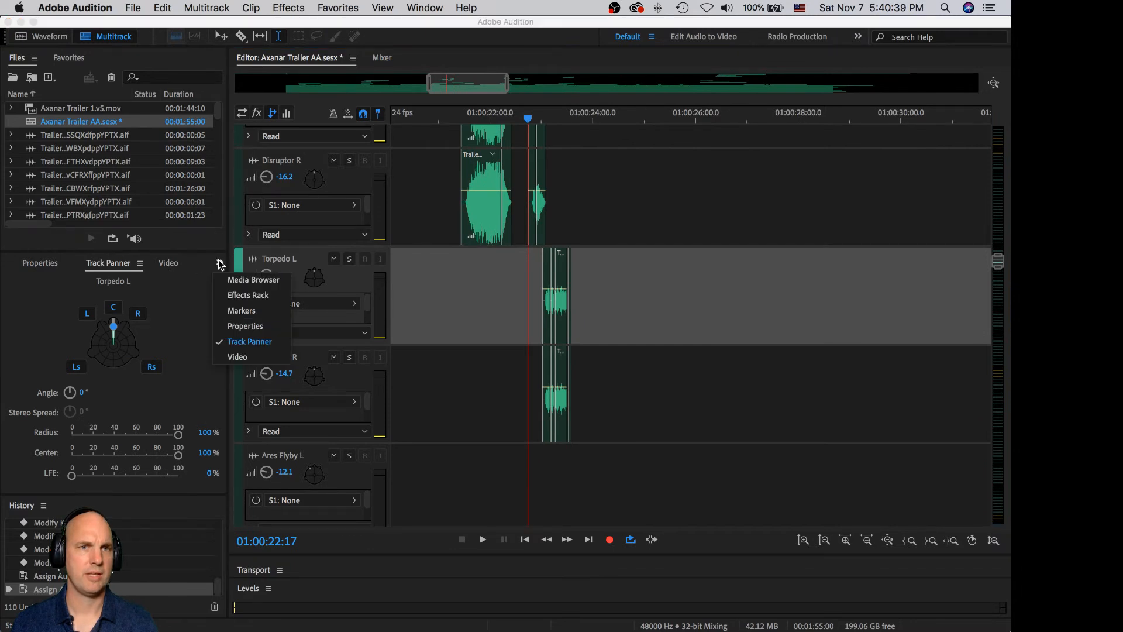
pyautogui.click(238, 296)
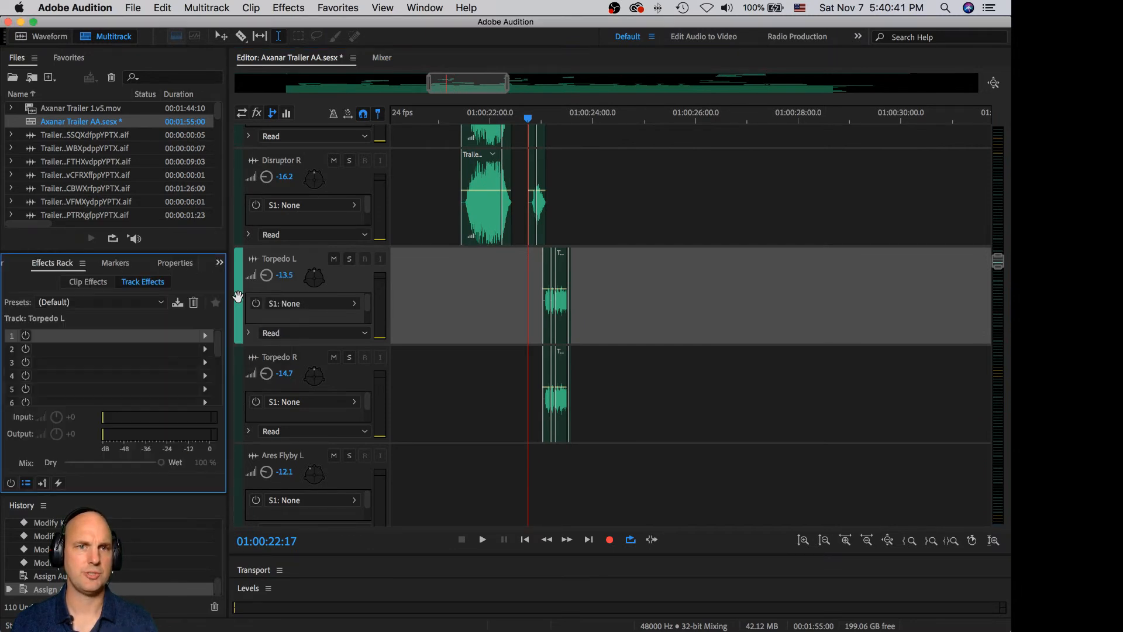
pyautogui.click(204, 336)
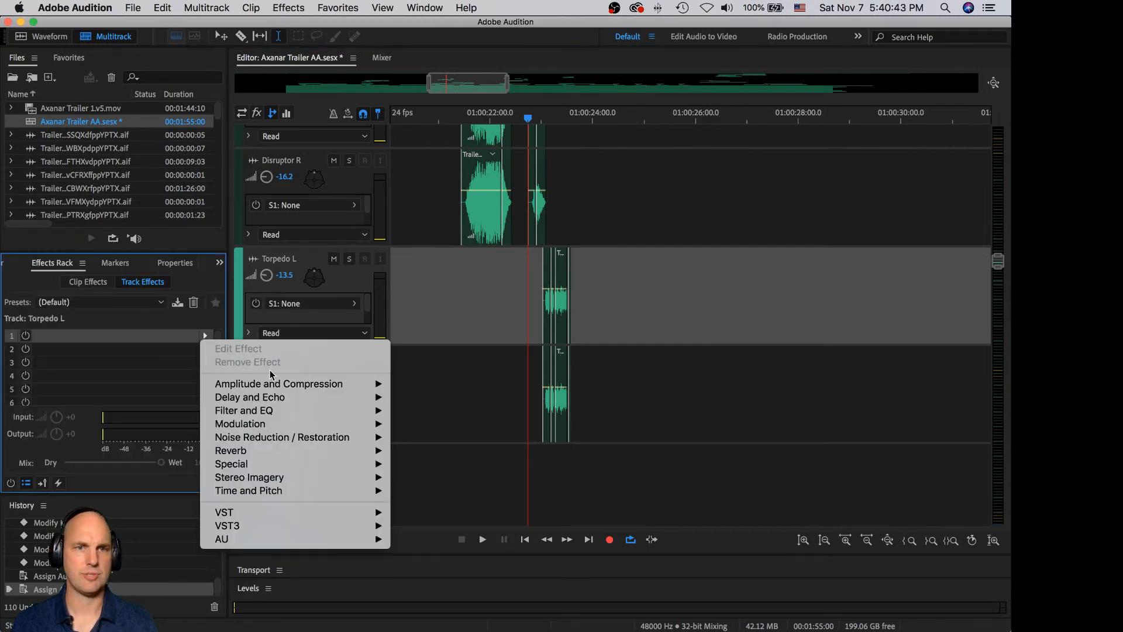
pyautogui.moveTo(311, 411)
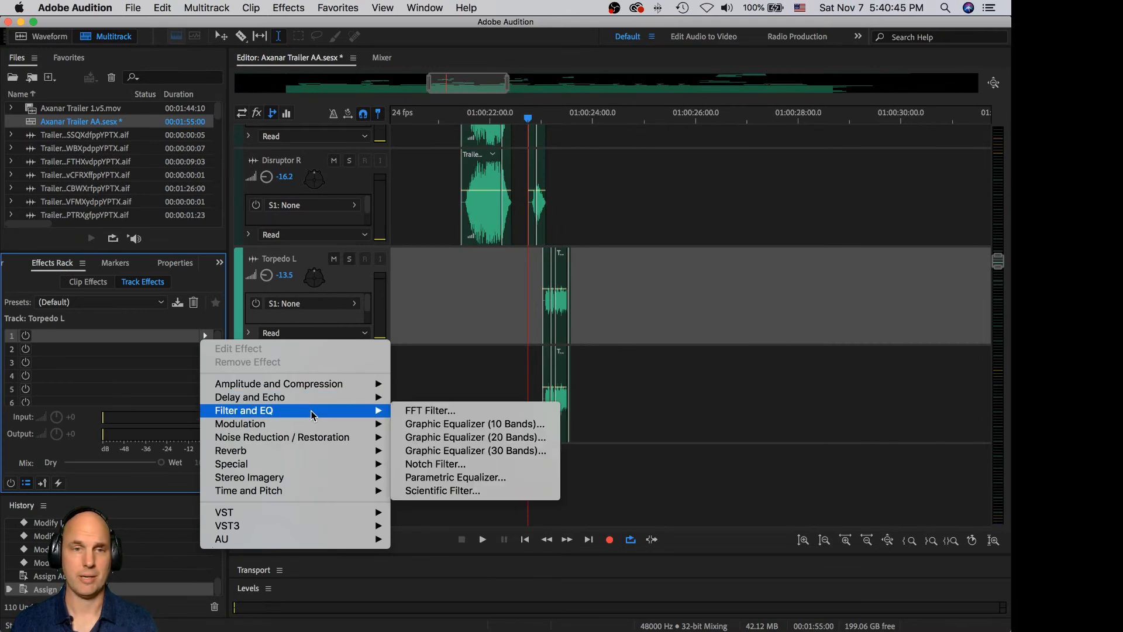
pyautogui.click(492, 479)
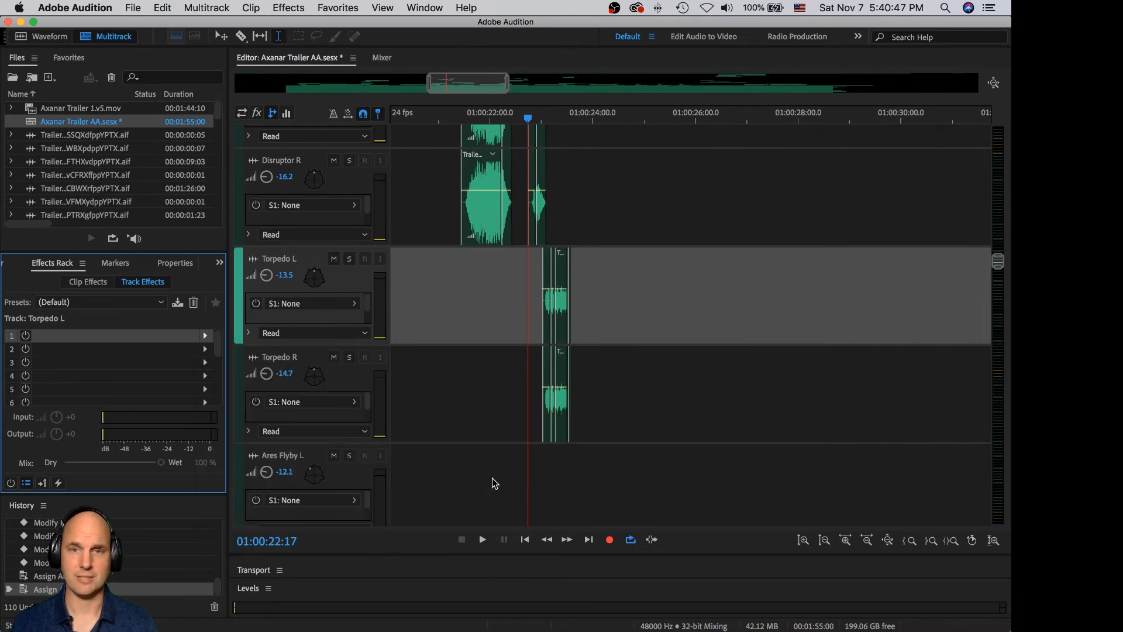
pyautogui.moveTo(563, 142); pyautogui.dragTo(595, 52)
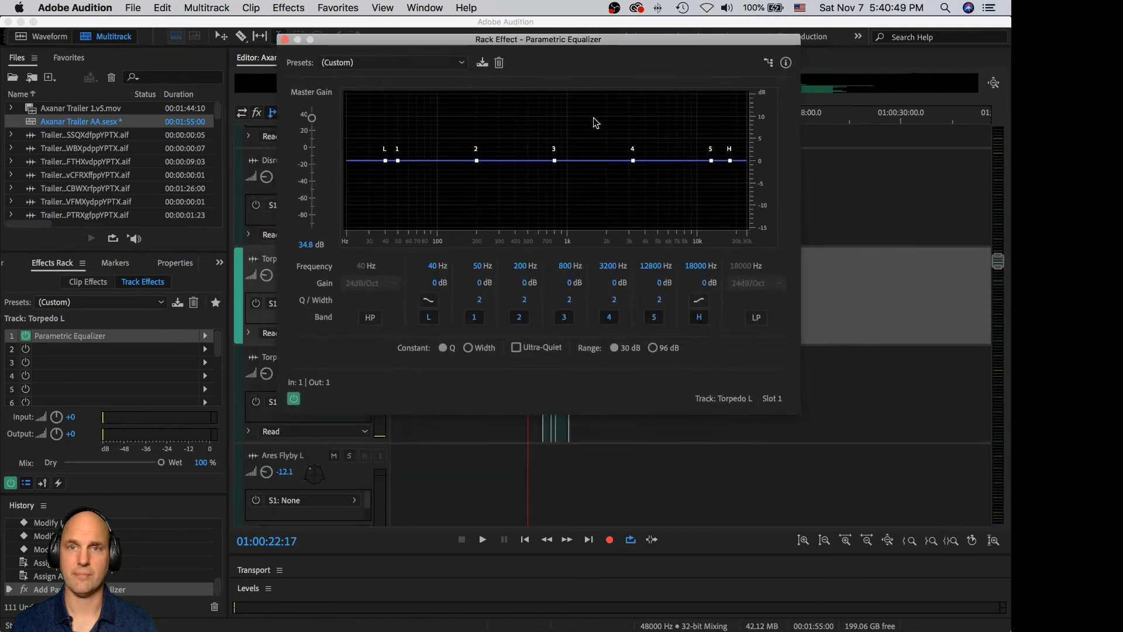
# - Boost band 4 of the Torpedo L equalizer at 3200 Hz by 6 dB with a Q of 1.5
pyautogui.moveTo(611, 282); pyautogui.dragTo(651, 276)
pyautogui.moveTo(614, 41); pyautogui.dragTo(838, 118)
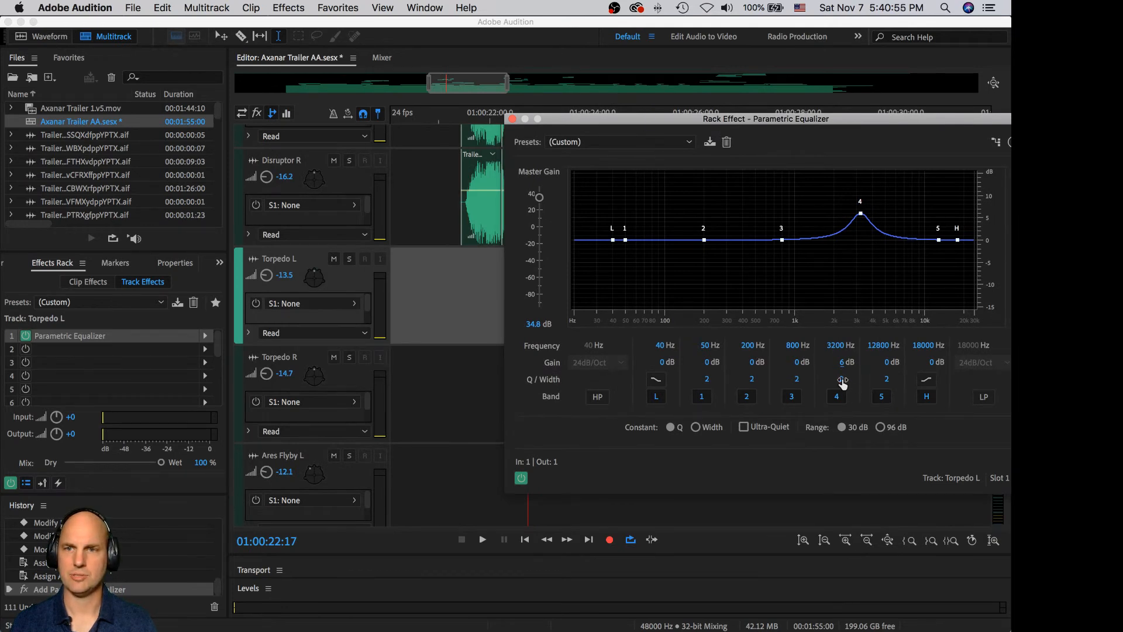
pyautogui.moveTo(840, 378); pyautogui.dragTo(837, 379)
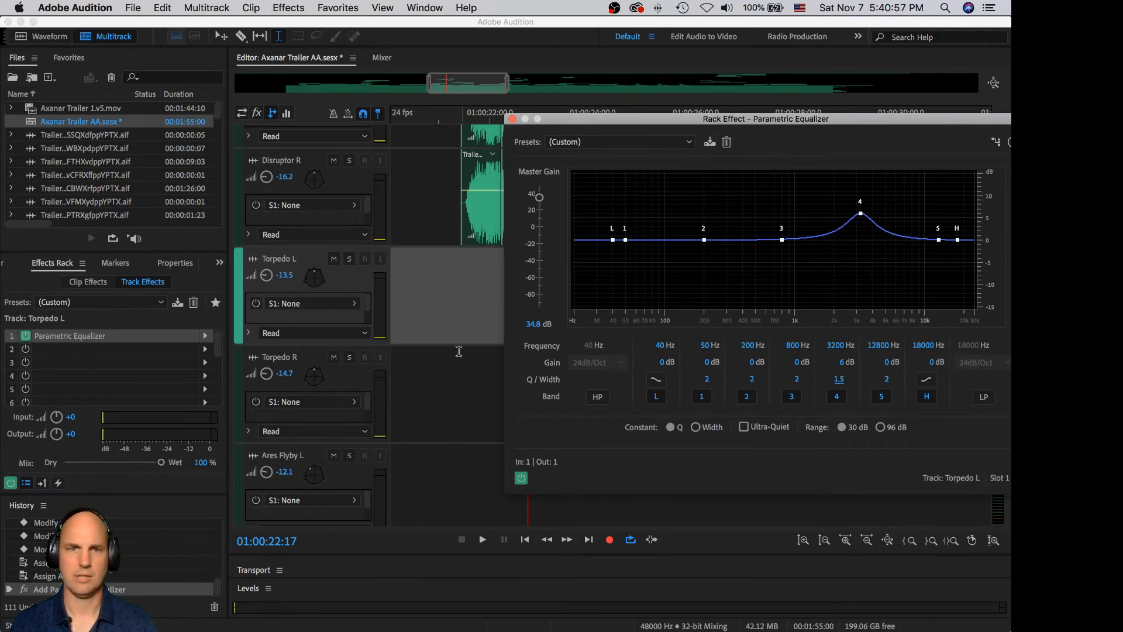
# - Add a Parametric Equalizer to Torpedo R and boost band 4 at 3200 Hz by 6.1 dB with a Q of 1.5
pyautogui.click(336, 384)
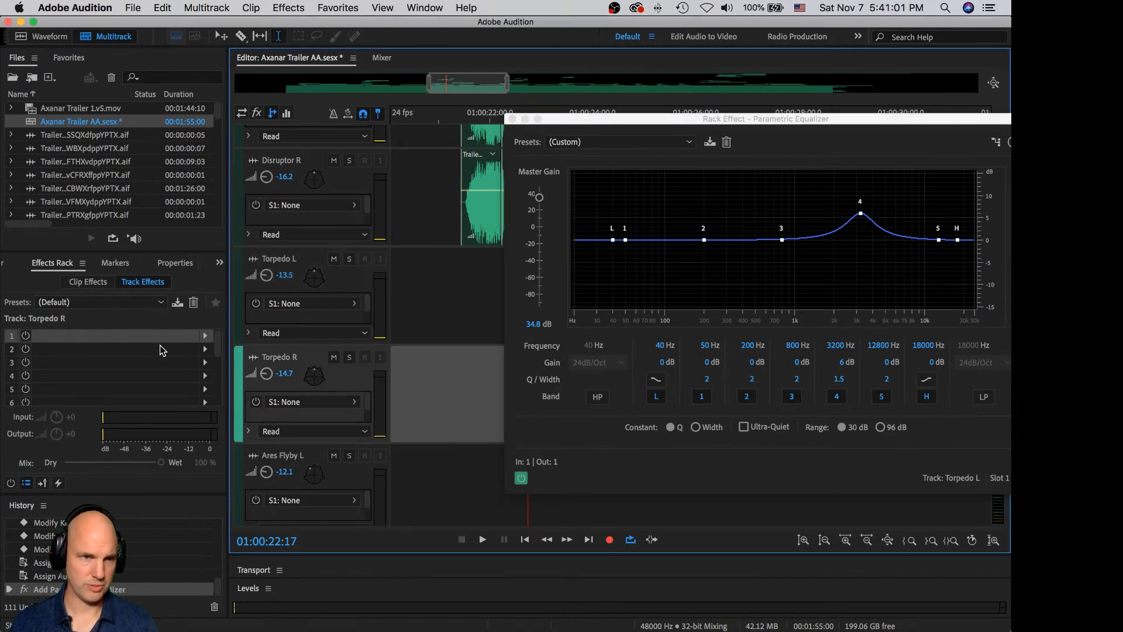
pyautogui.click(206, 336)
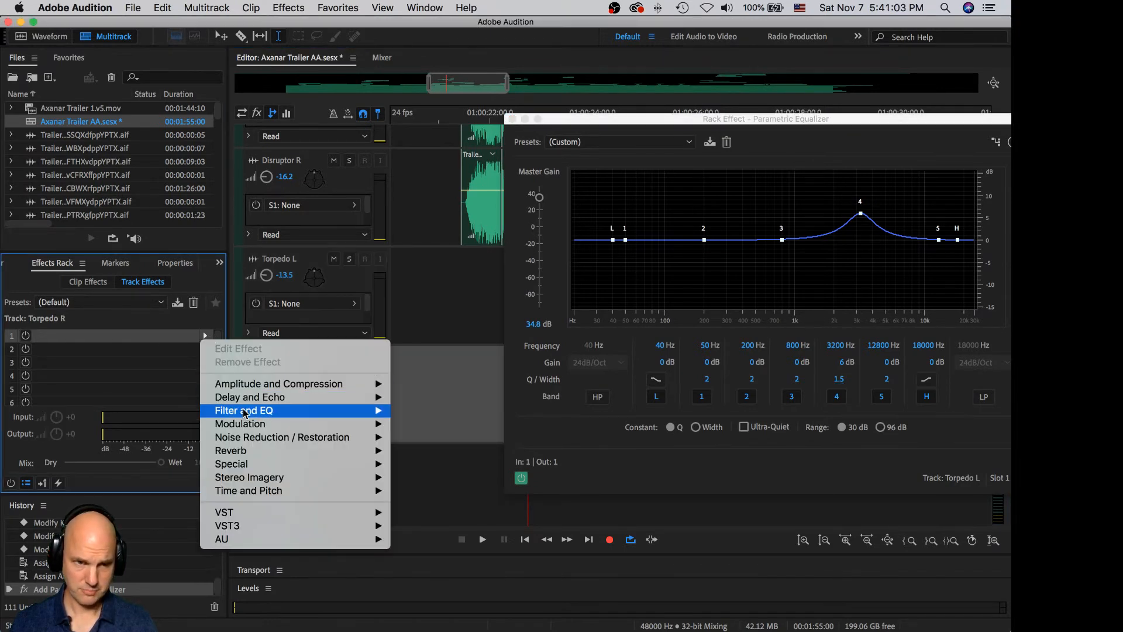
pyautogui.moveTo(244, 411)
pyautogui.click(510, 478)
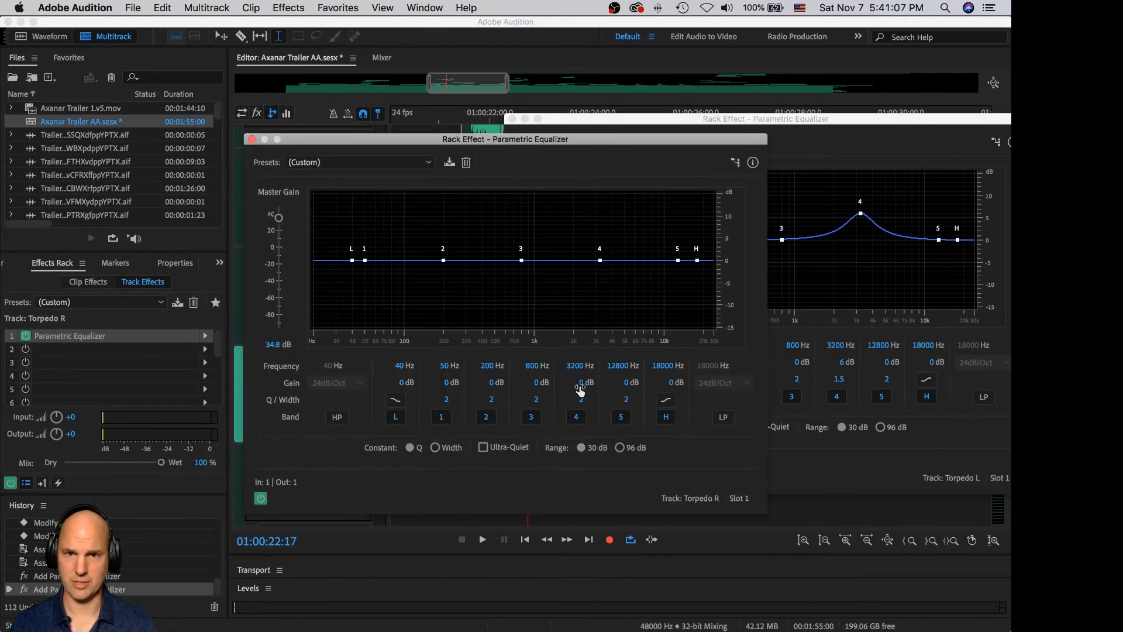
pyautogui.moveTo(584, 383)
pyautogui.mouseDown()
pyautogui.moveTo(620, 379)
pyautogui.moveTo(576, 401)
pyautogui.mouseUp()
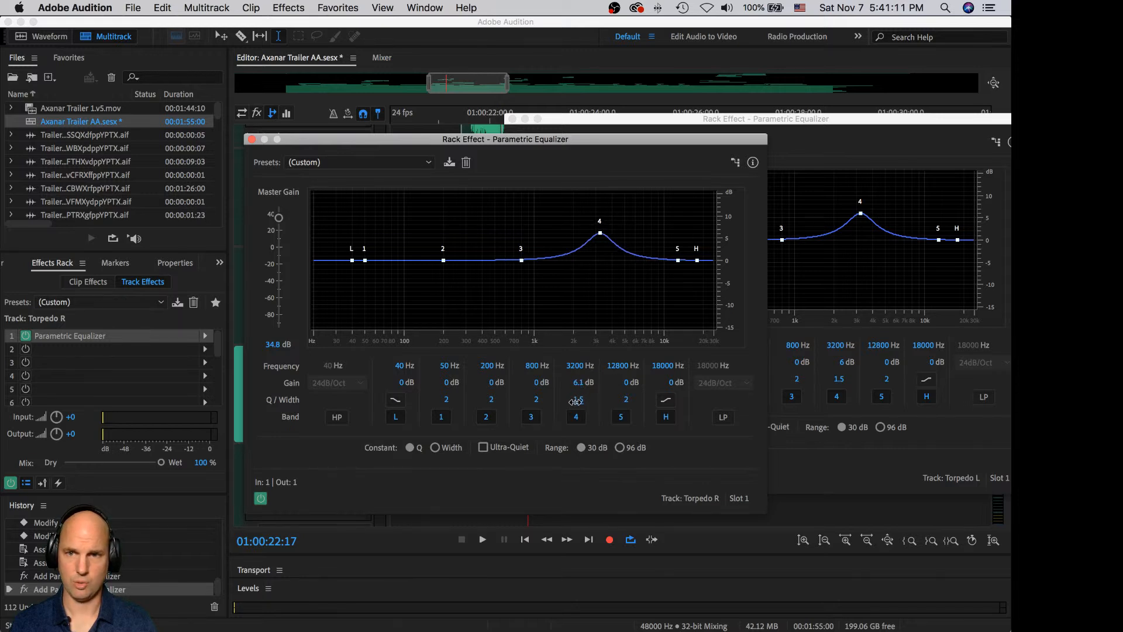
# - Play the torpedo section to check both equalizers, then close their windows
pyautogui.press('space')
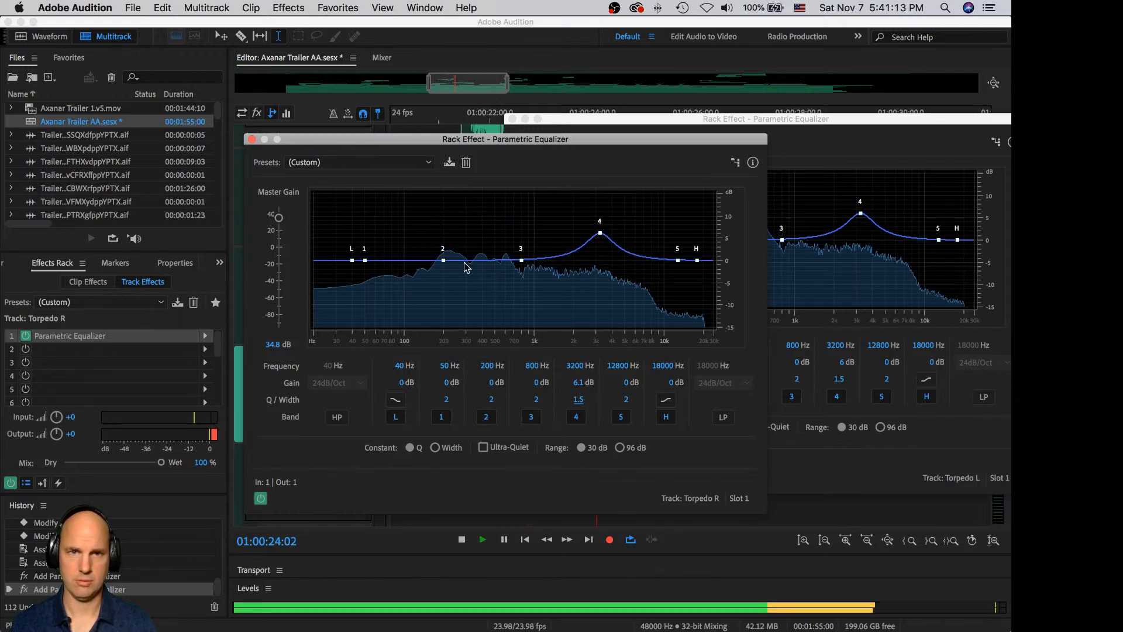
pyautogui.press('space')
pyautogui.click(251, 138)
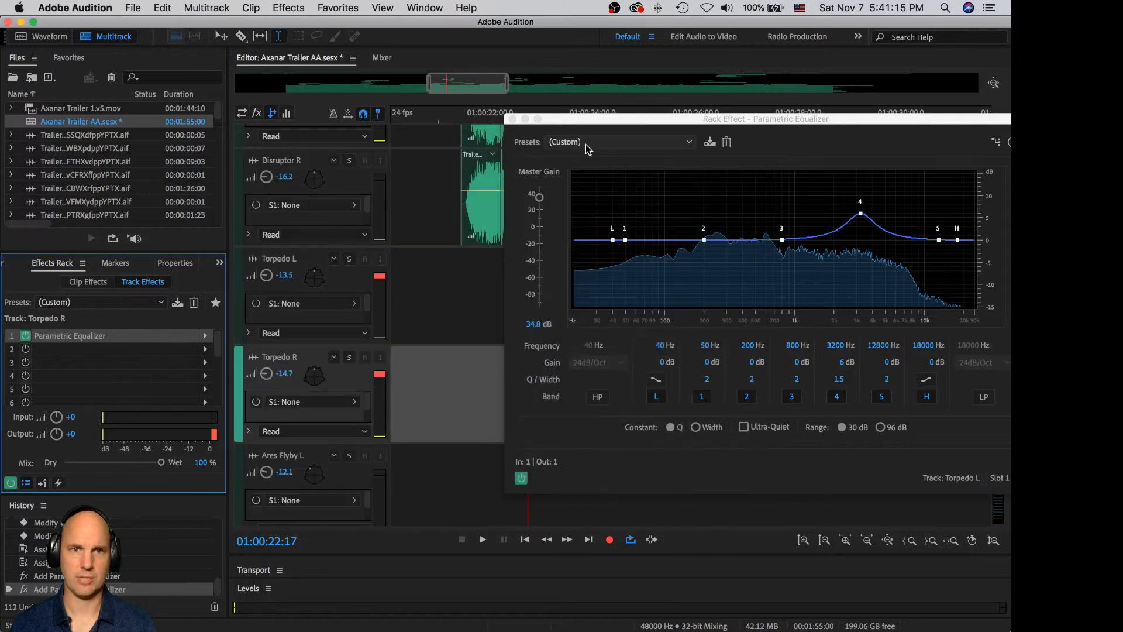
pyautogui.click(512, 119)
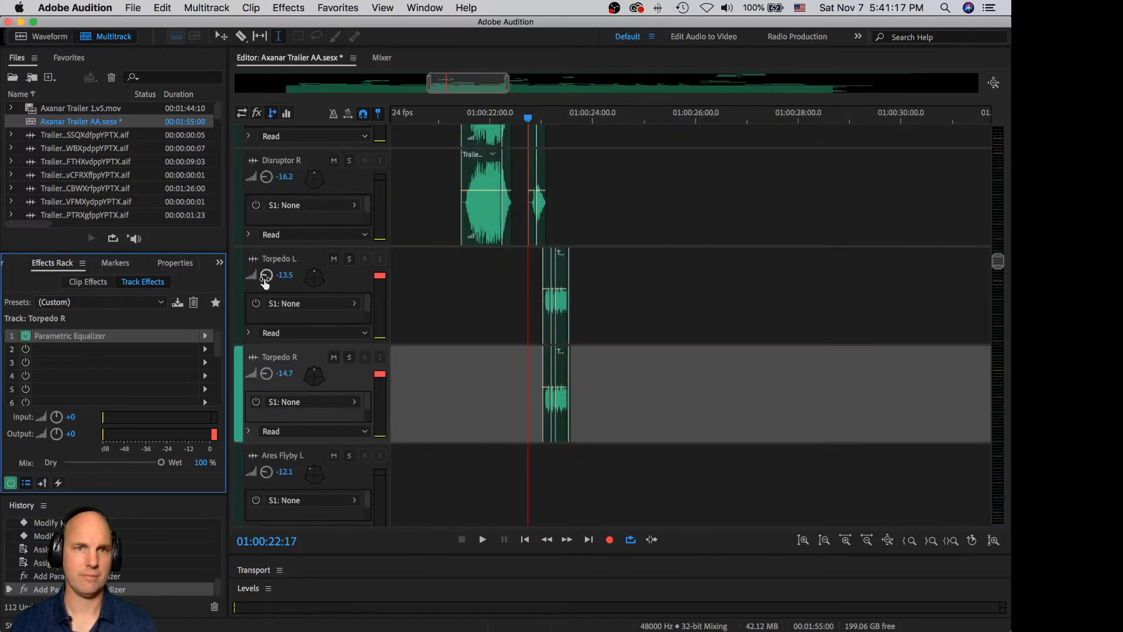
# - Lower Torpedo L to -27 dB and Torpedo R to -27.3 dB, and play the section to check the level
pyautogui.moveTo(267, 275); pyautogui.dragTo(263, 275)
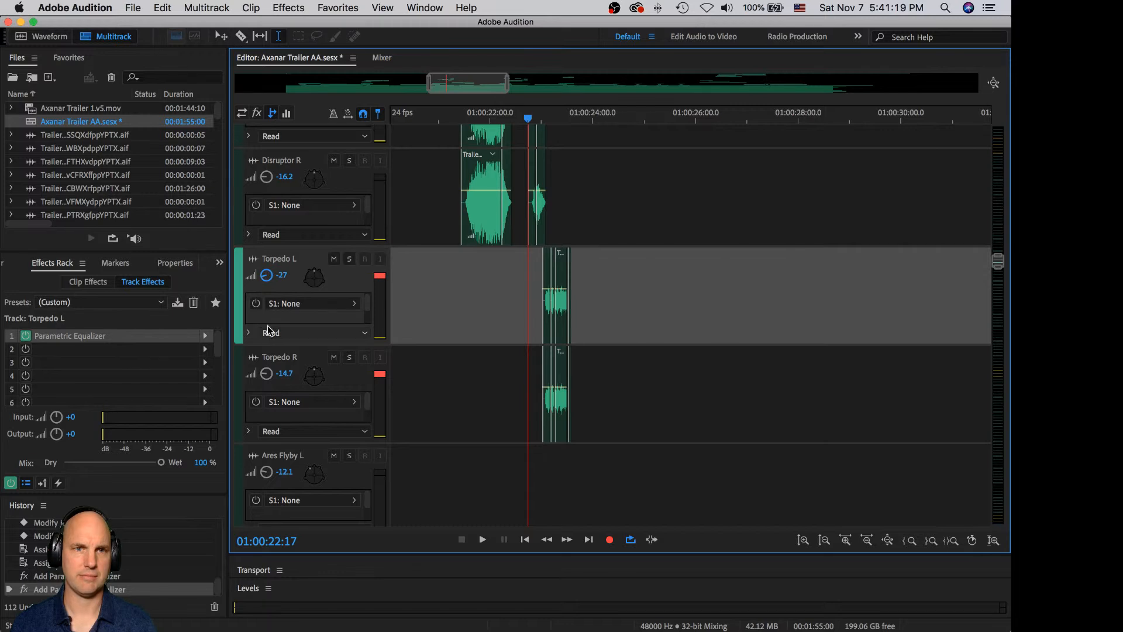
pyautogui.moveTo(270, 369); pyautogui.dragTo(266, 374)
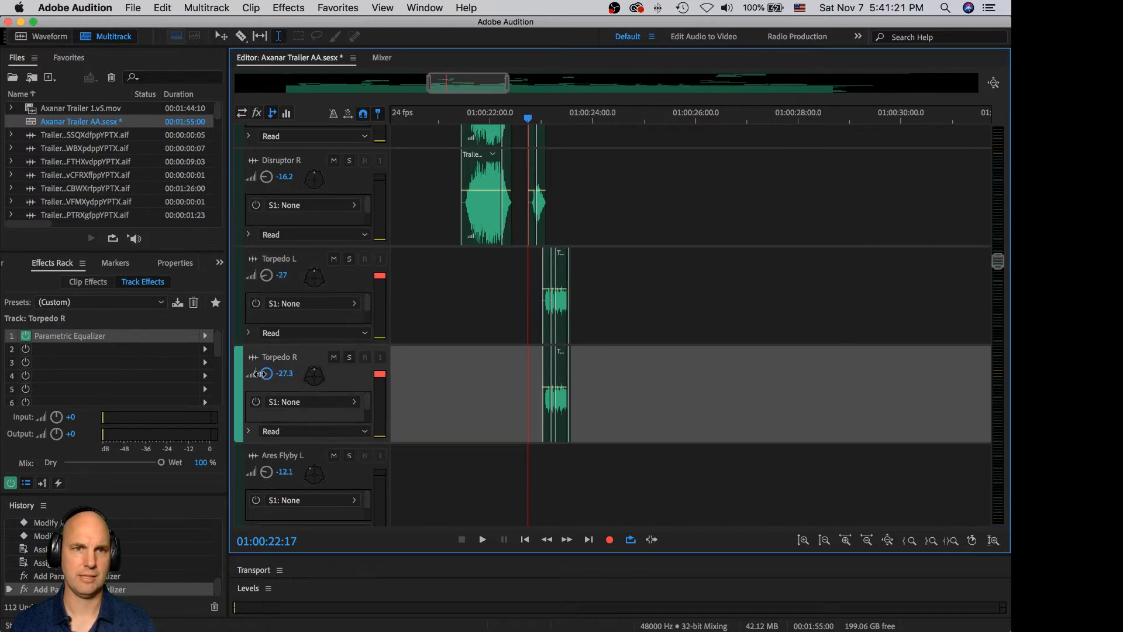
pyautogui.press('space')
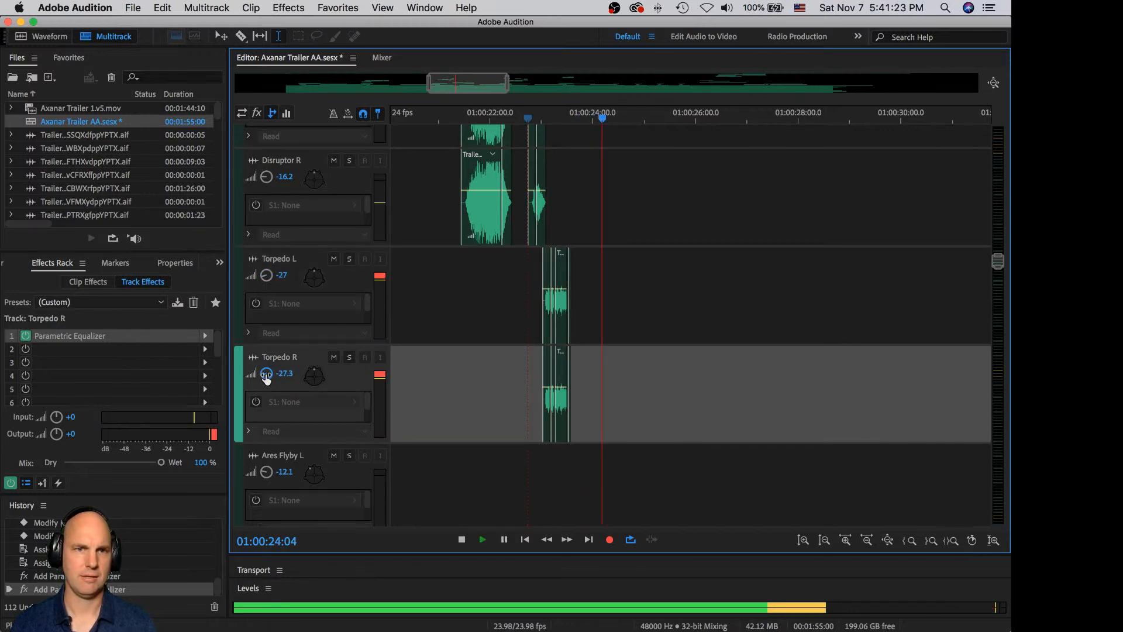
pyautogui.press('space')
# - Lower Torpedo R to -34.5 dB and Torpedo L to -38.7 dB, and play the section briefly
pyautogui.moveTo(268, 379); pyautogui.dragTo(266, 373)
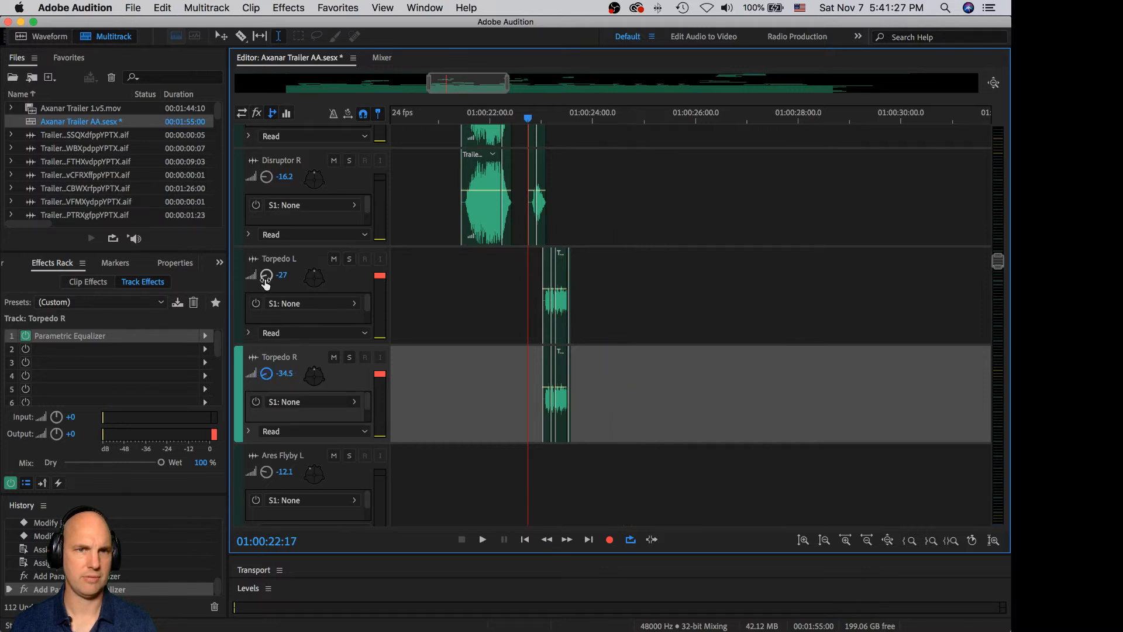
pyautogui.moveTo(266, 275); pyautogui.dragTo(256, 281)
pyautogui.press('space')
pyautogui.press('space')
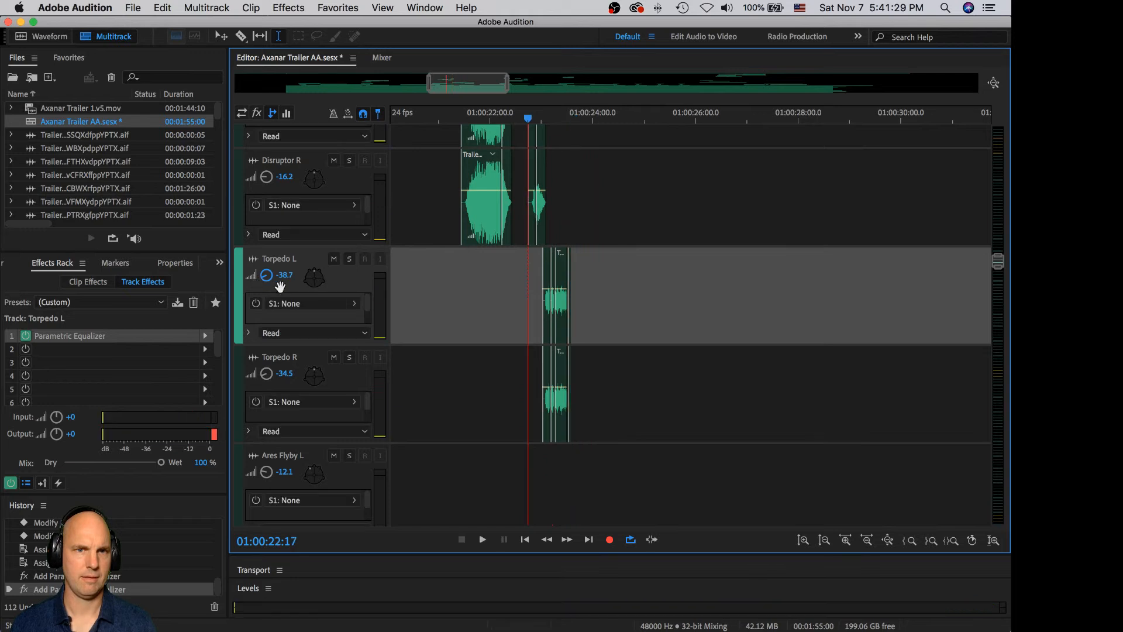
# - Set the equalizer's master gain to -0.2 dB on Torpedo L and -0.7 dB on Torpedo R, and close both equalizers
pyautogui.doubleClick(99, 342)
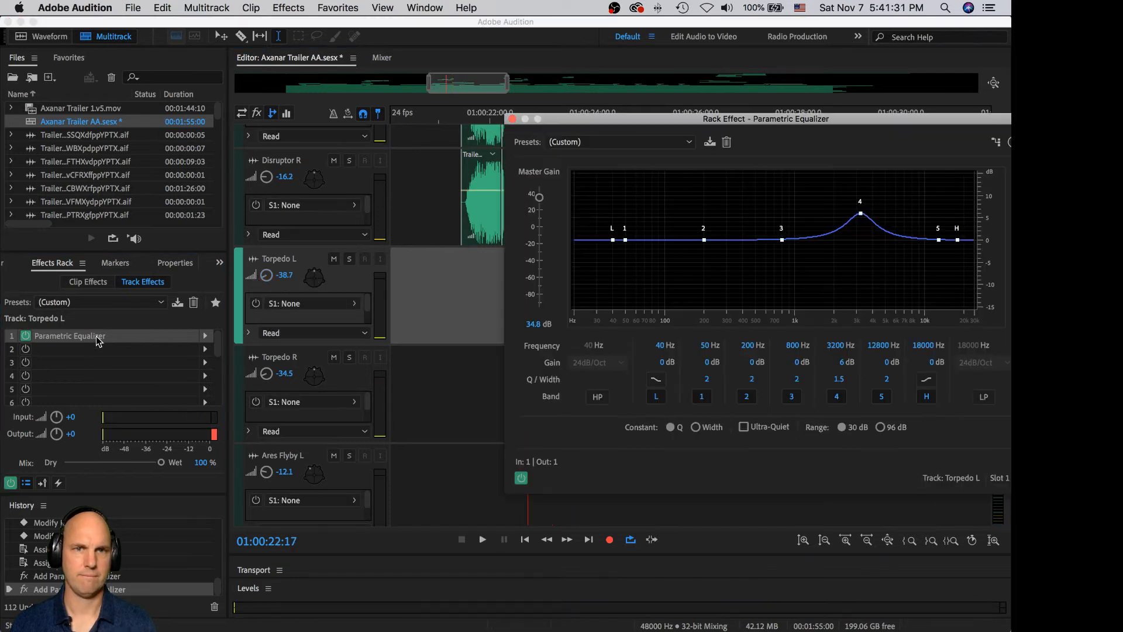
pyautogui.moveTo(540, 199); pyautogui.dragTo(543, 230)
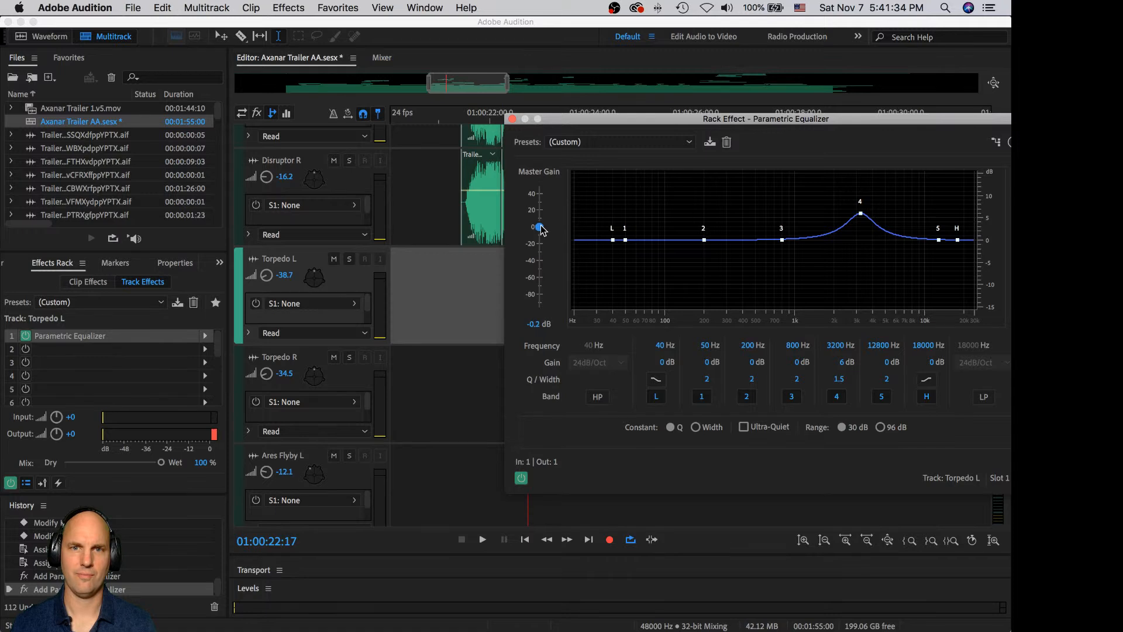
pyautogui.click(352, 384)
pyautogui.doubleClick(101, 337)
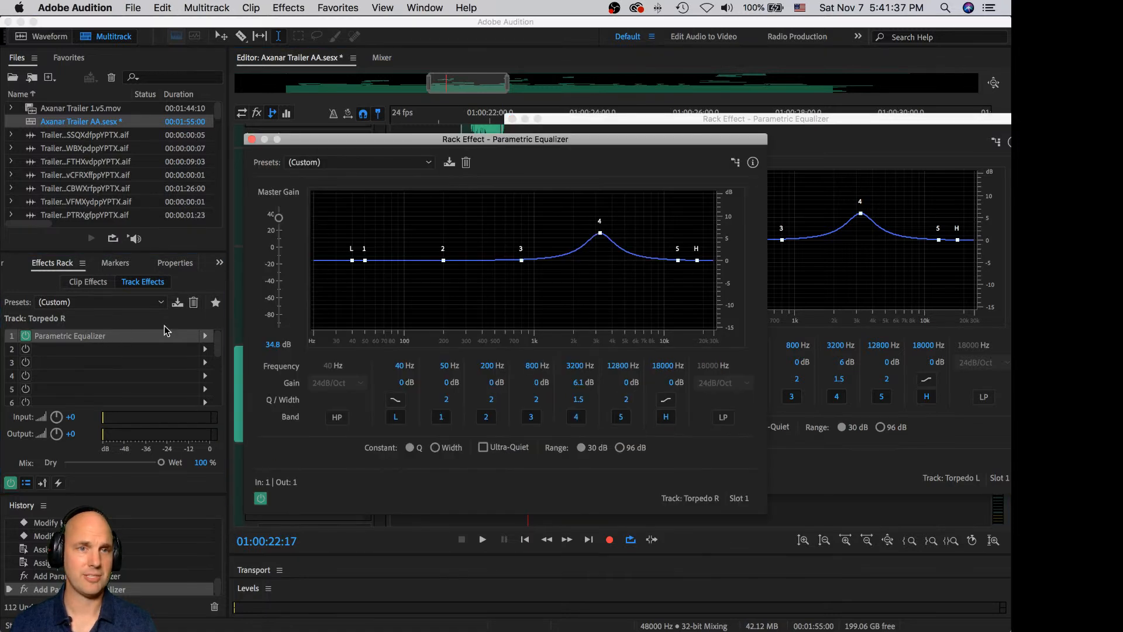
pyautogui.moveTo(278, 218); pyautogui.dragTo(281, 252)
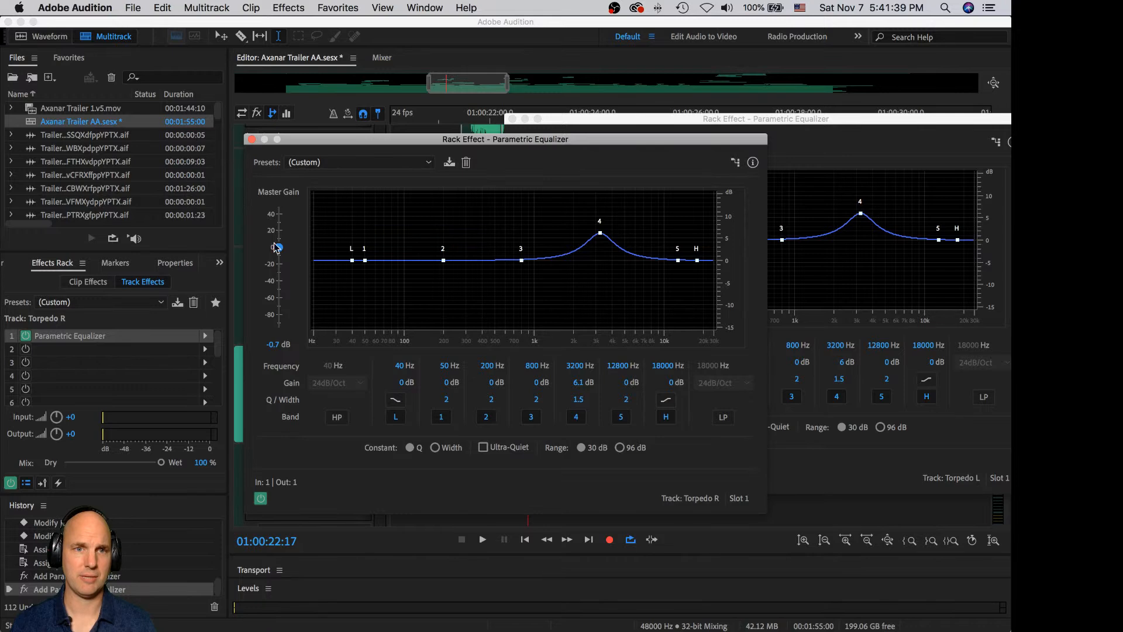
pyautogui.click(252, 139)
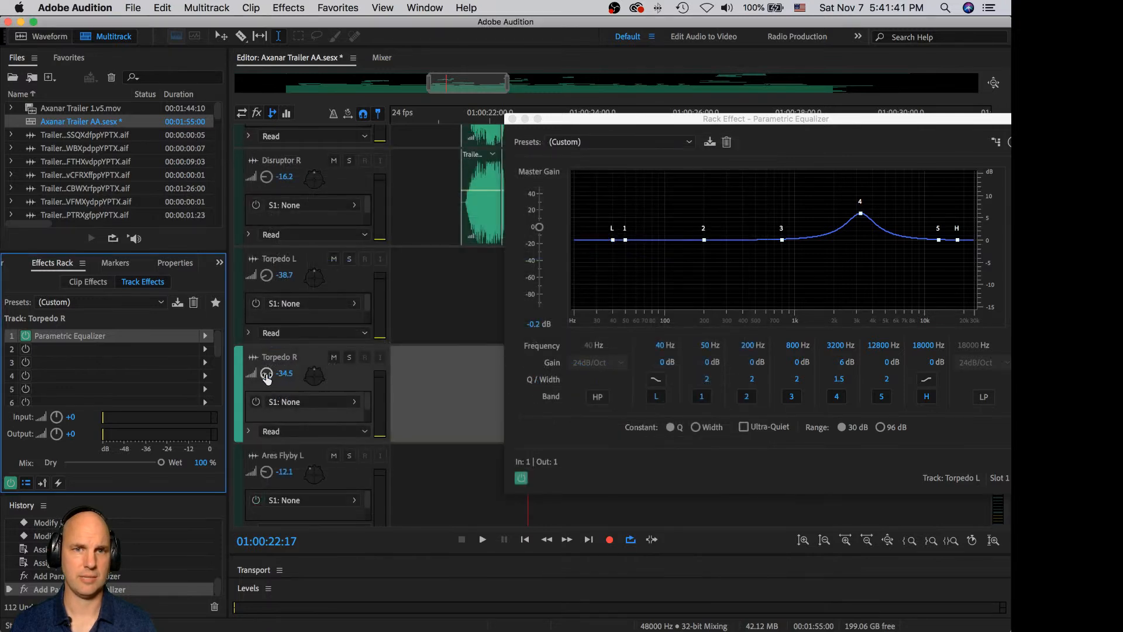
pyautogui.click(513, 120)
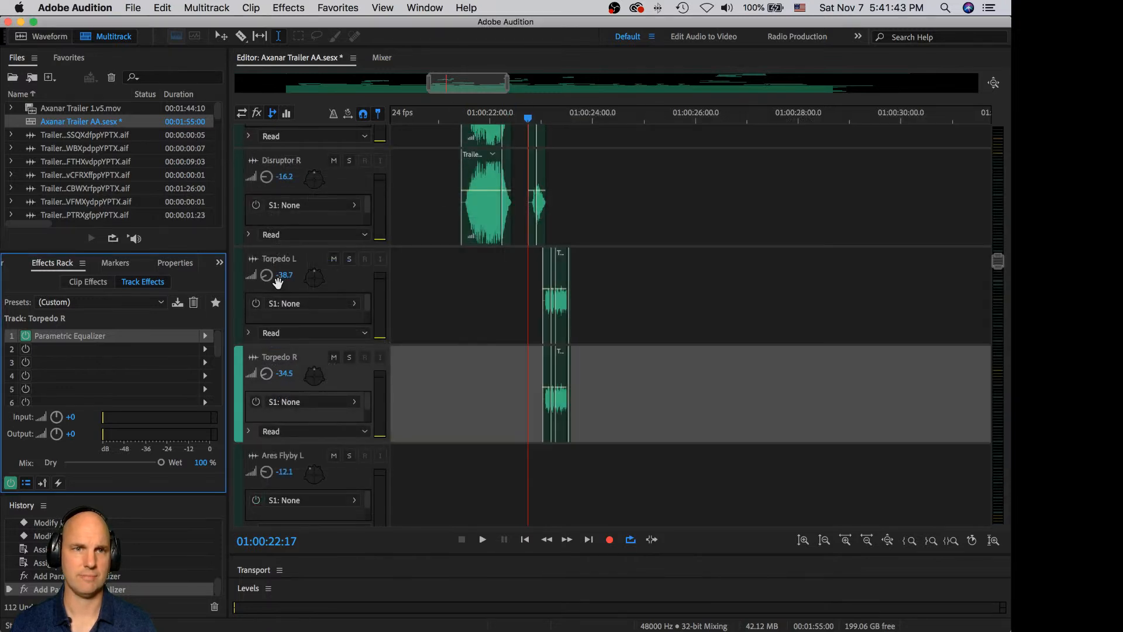
# - Raise the Torpedo L volume to -16.2 dB and the Torpedo R volume to -10.8 dB
pyautogui.moveTo(278, 283); pyautogui.dragTo(277, 272)
pyautogui.moveTo(283, 374); pyautogui.dragTo(281, 365)
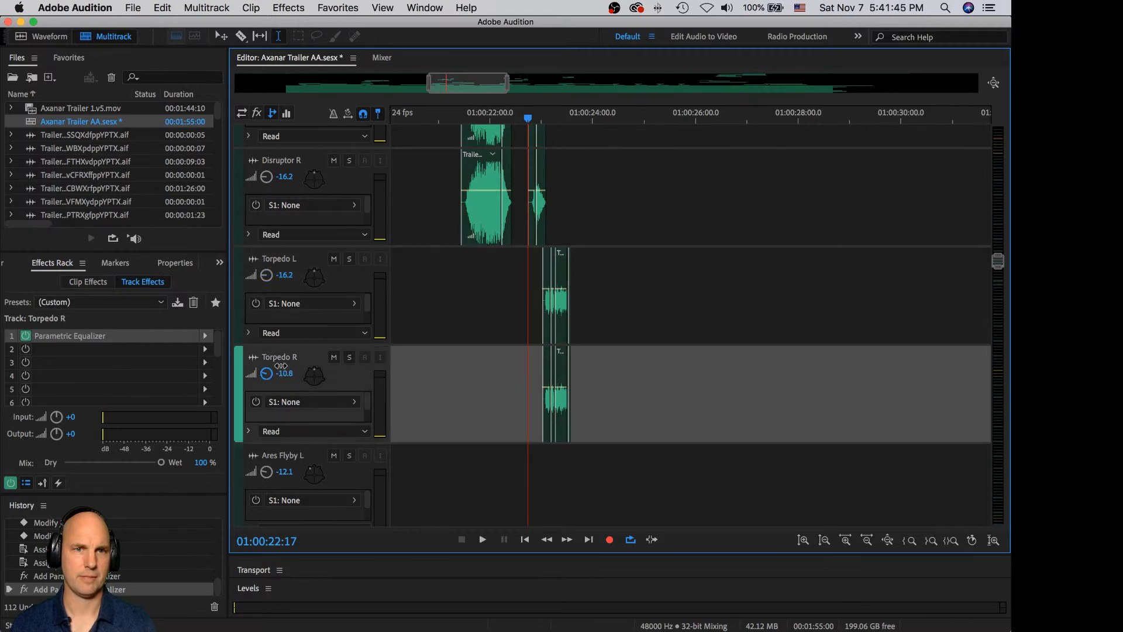
# - Raise the Torpedo L and Torpedo R volumes to -9.3 dB each, playing the section between adjustments to check the level
pyautogui.press('space')
pyautogui.press('space')
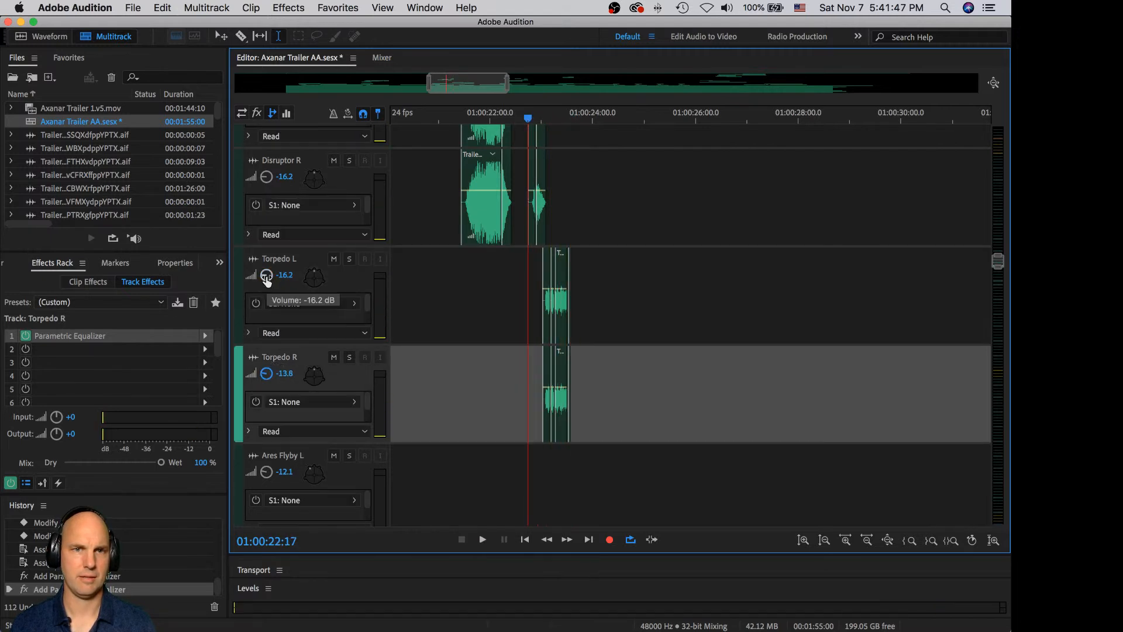
pyautogui.moveTo(272, 278); pyautogui.dragTo(272, 274)
pyautogui.moveTo(269, 374); pyautogui.dragTo(270, 372)
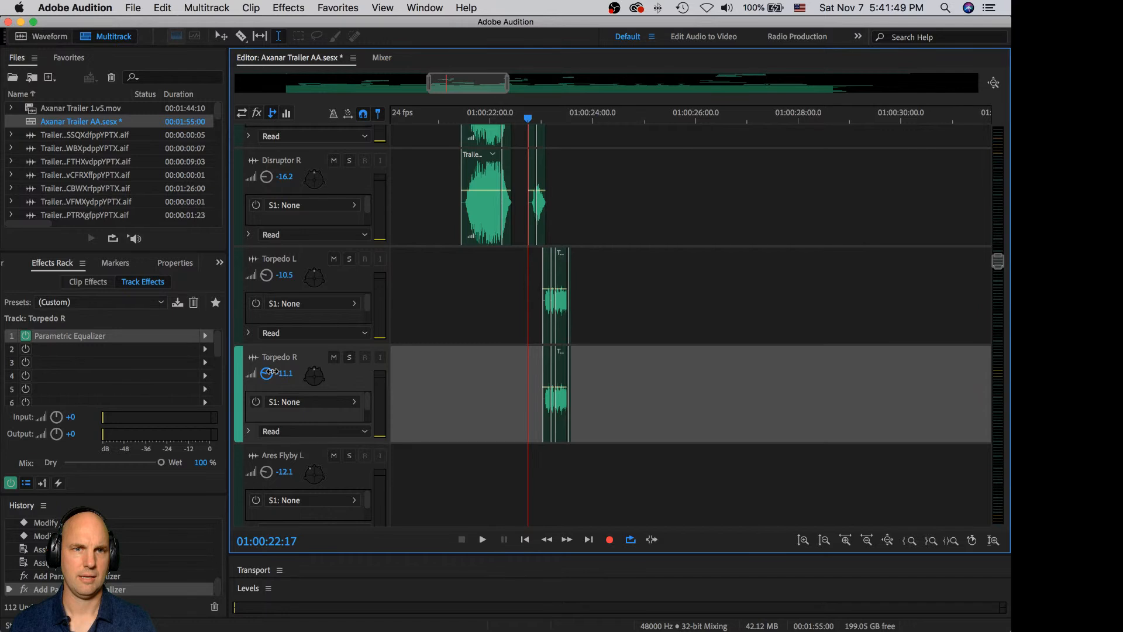
pyautogui.press('space')
pyautogui.press('space')
pyautogui.moveTo(272, 274); pyautogui.dragTo(271, 271)
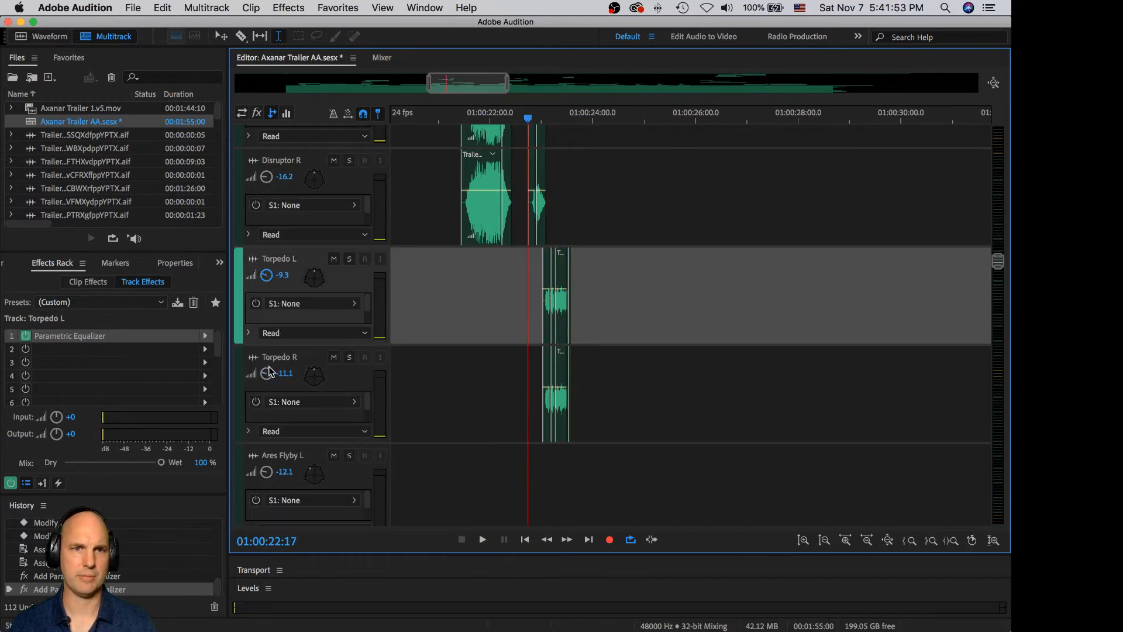
pyautogui.moveTo(269, 371); pyautogui.dragTo(271, 368)
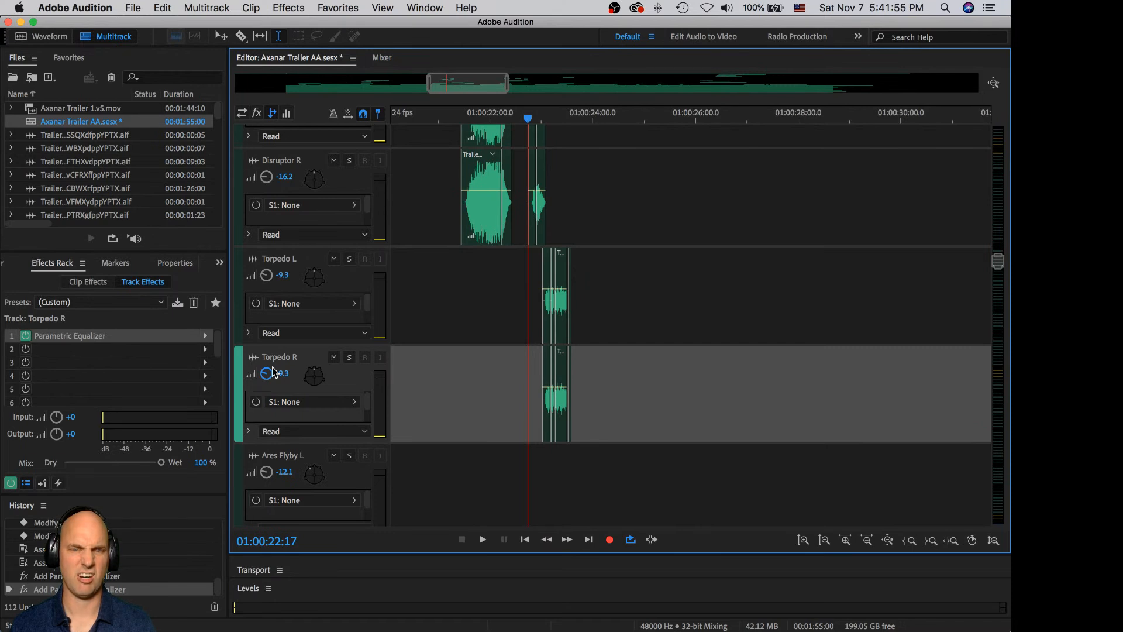
pyautogui.press('space')
pyautogui.press('space')
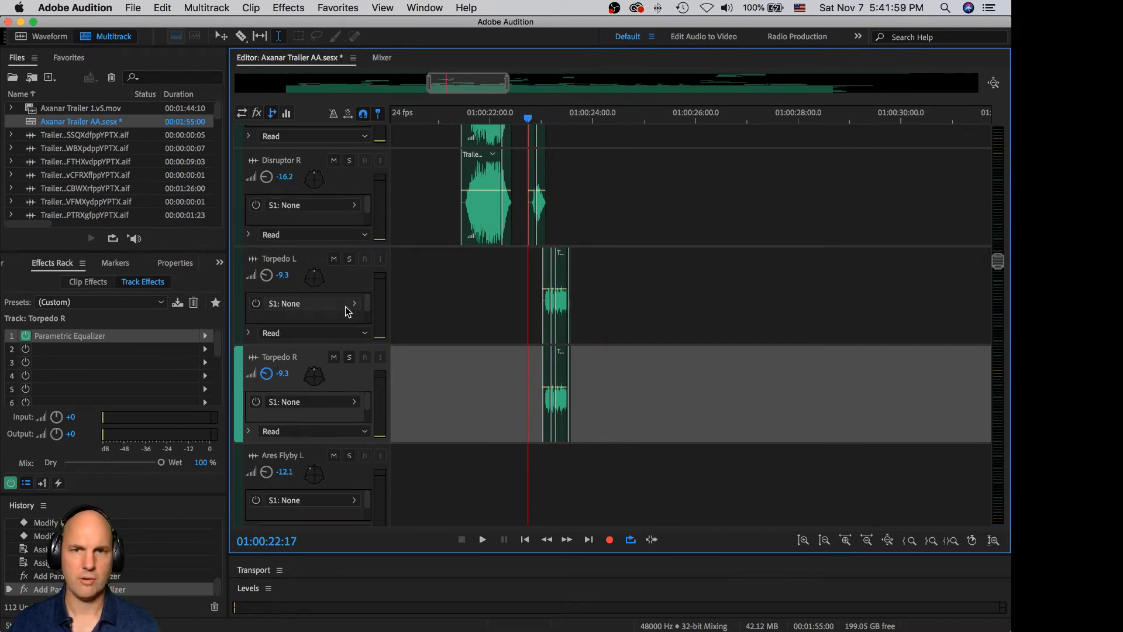
# - Play the section, and set the LFE send to 60% on Explosion 2L and 62% on Explosion 2R
pyautogui.moveTo(999, 261); pyautogui.dragTo(998, 243)
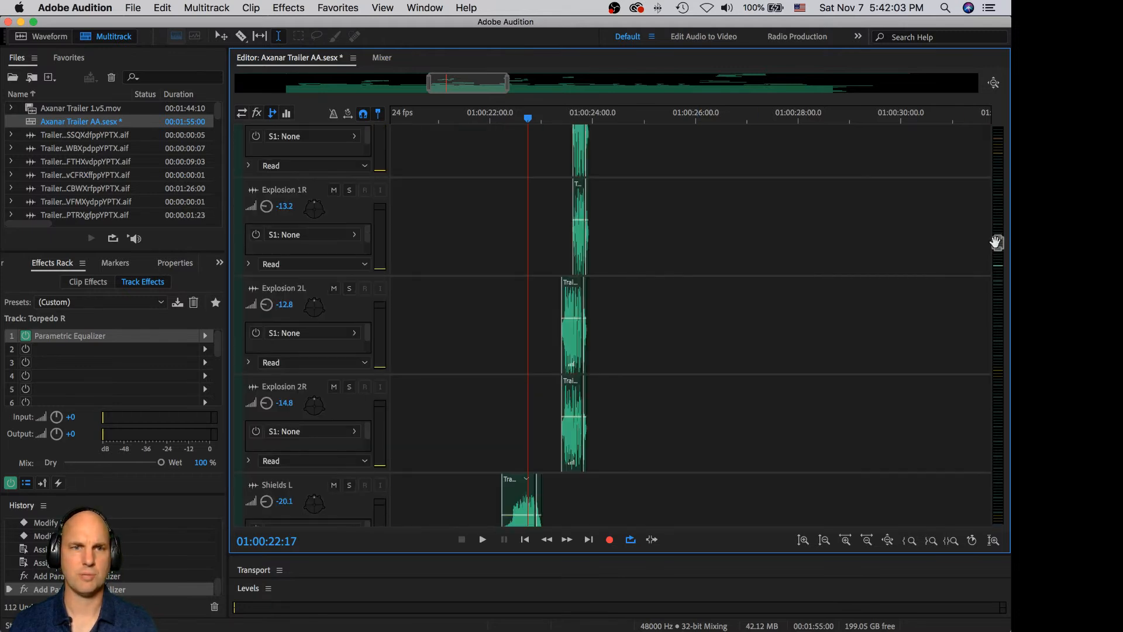
pyautogui.click(342, 307)
pyautogui.press('space')
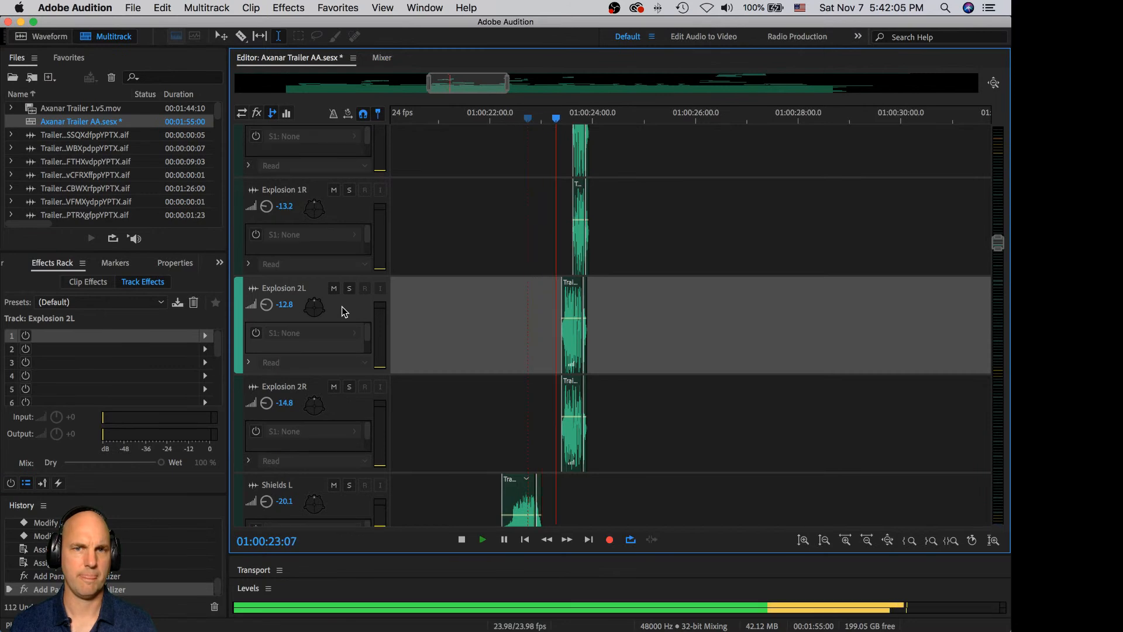
pyautogui.press('space')
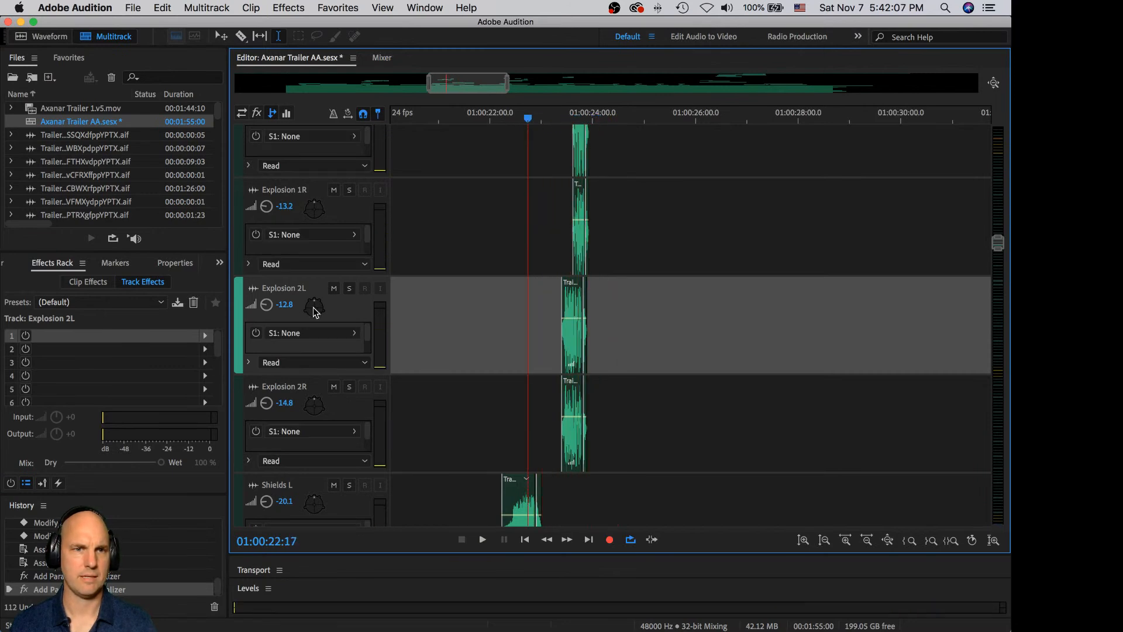
pyautogui.doubleClick(315, 309)
pyautogui.moveTo(77, 478); pyautogui.dragTo(107, 477)
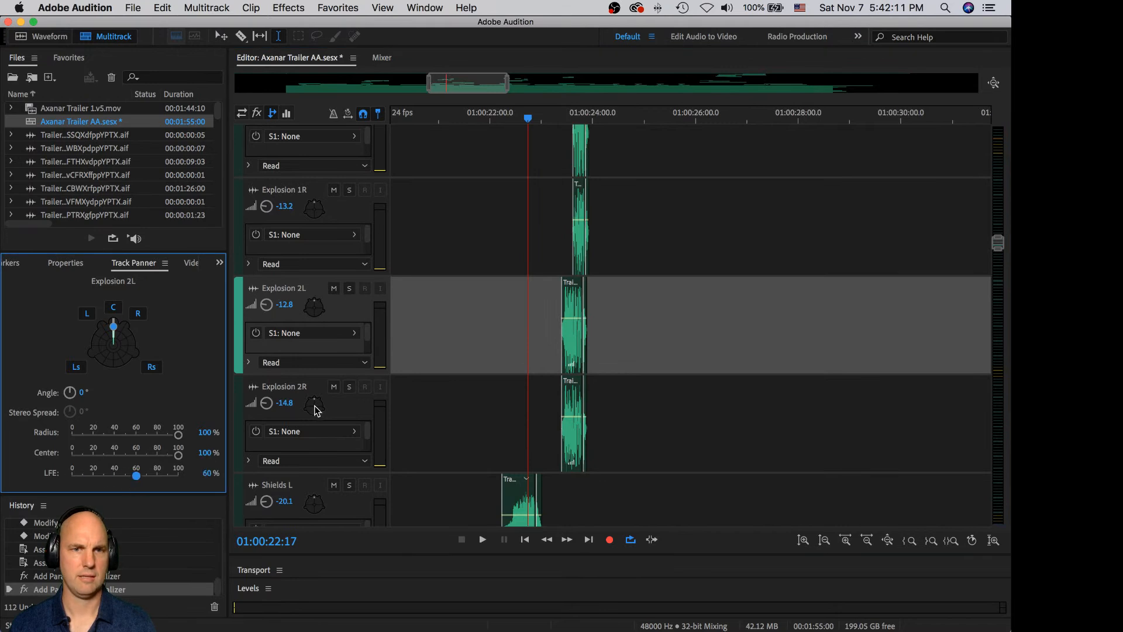
pyautogui.doubleClick(316, 406)
pyautogui.moveTo(71, 478); pyautogui.dragTo(138, 475)
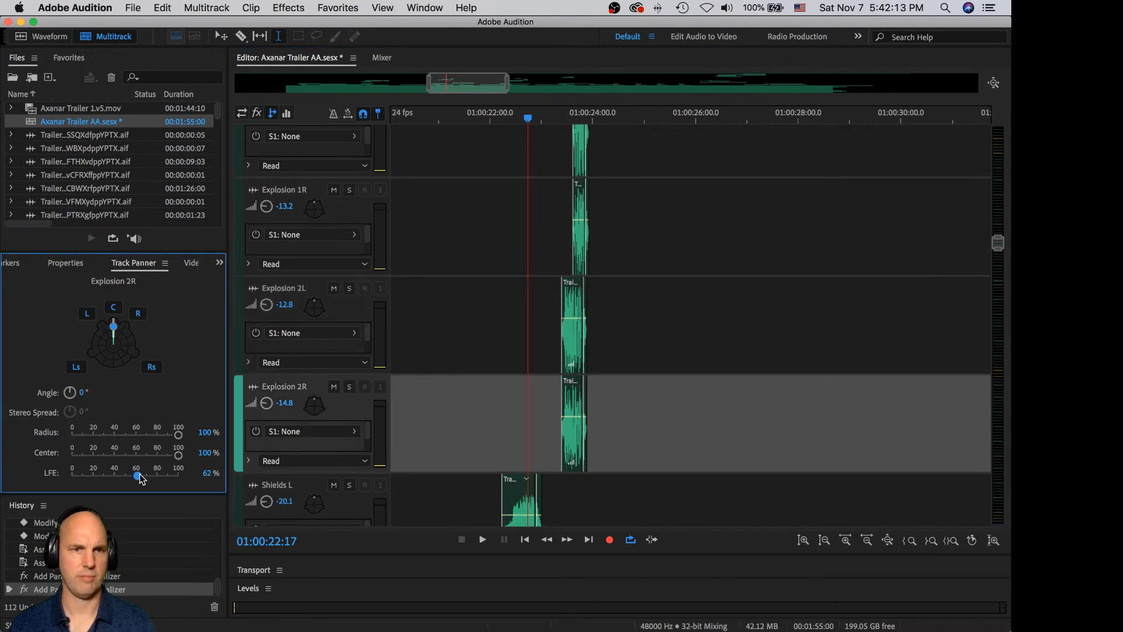
# - Set the LFE send to 58% on Explosion 1L and 60% on Explosion 1R
pyautogui.scroll(10, 388, 241)
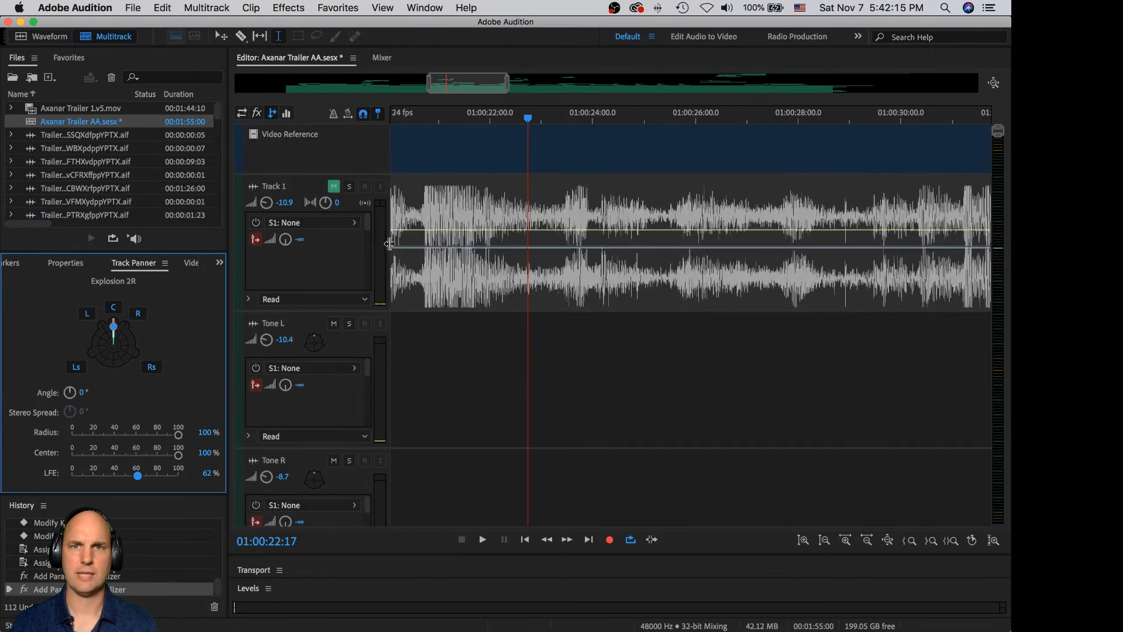
pyautogui.scroll(-8, 501, 287)
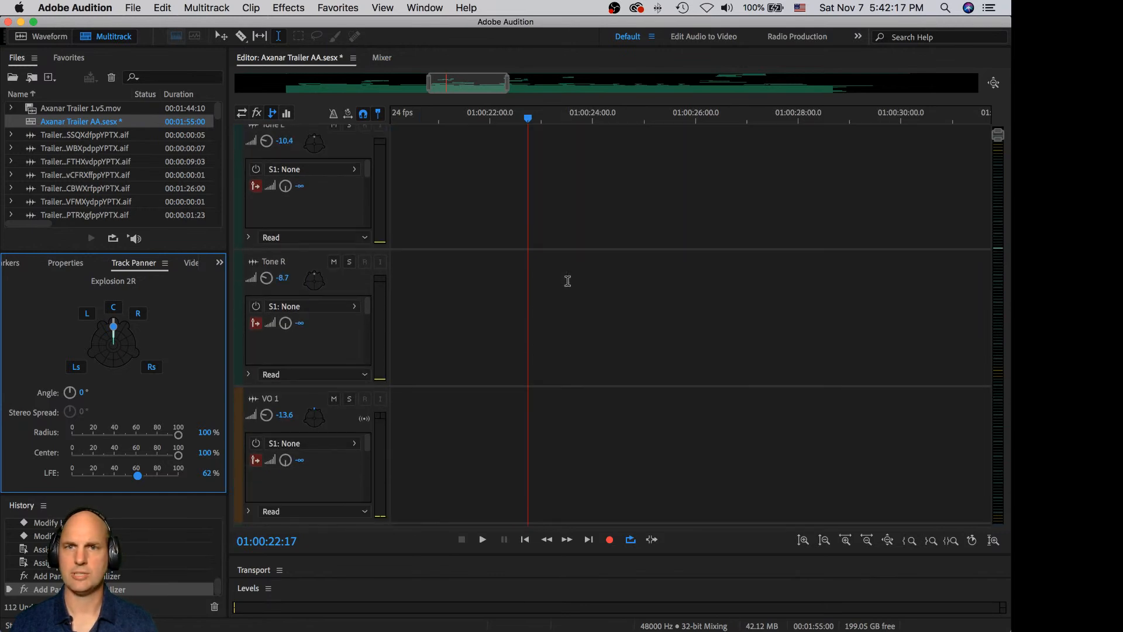
pyautogui.scroll(-10, 568, 278)
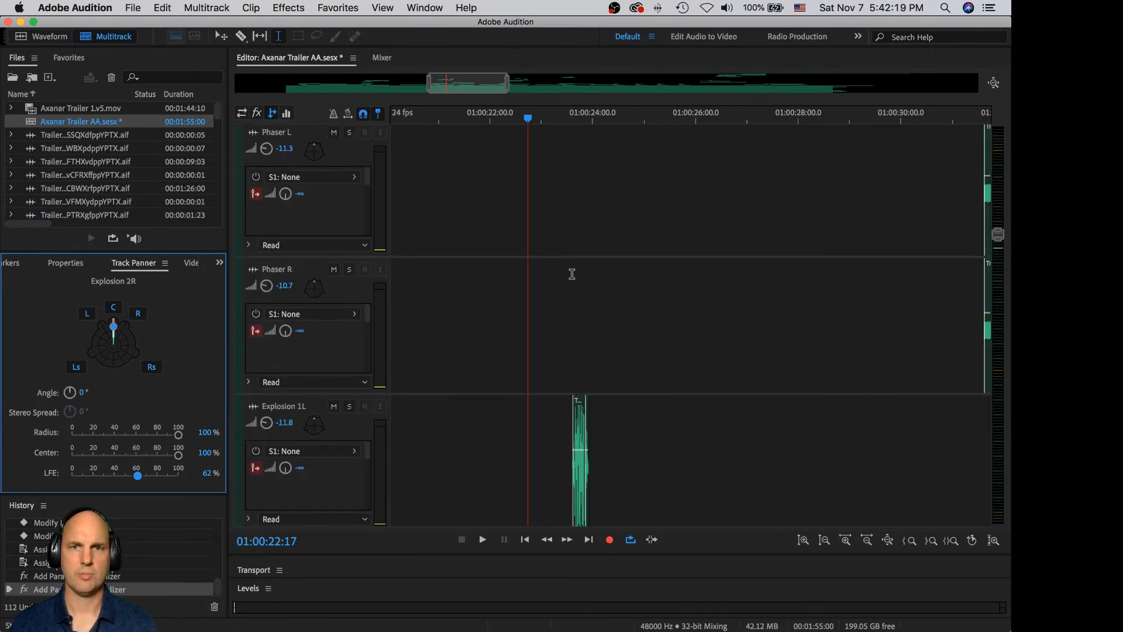
pyautogui.scroll(-4, 574, 280)
pyautogui.scroll(6, 574, 279)
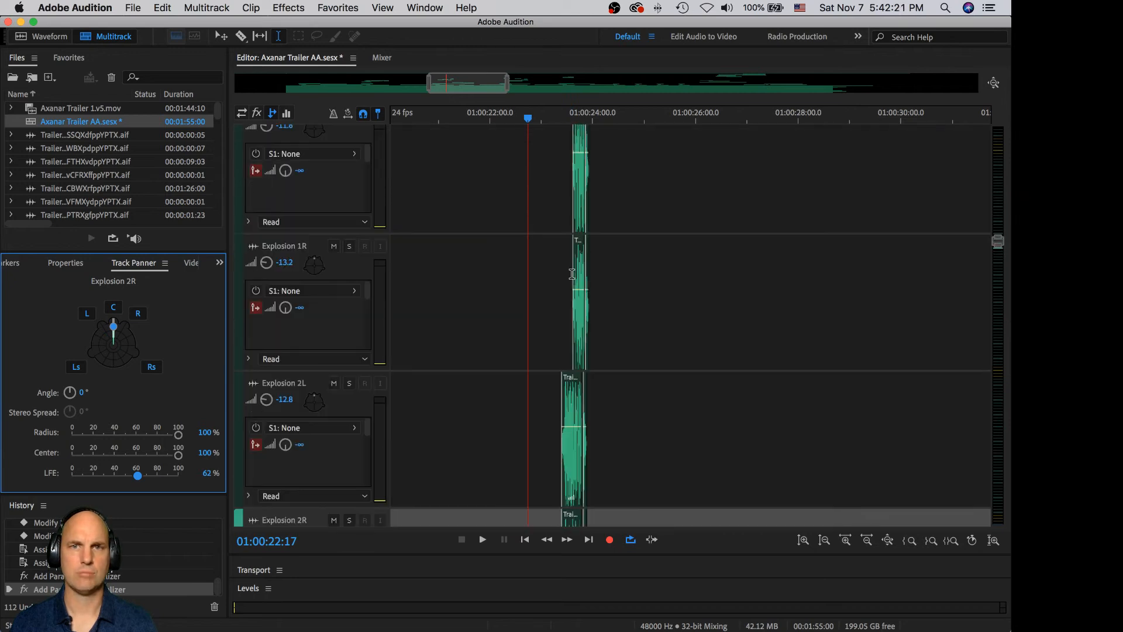
pyautogui.click(334, 258)
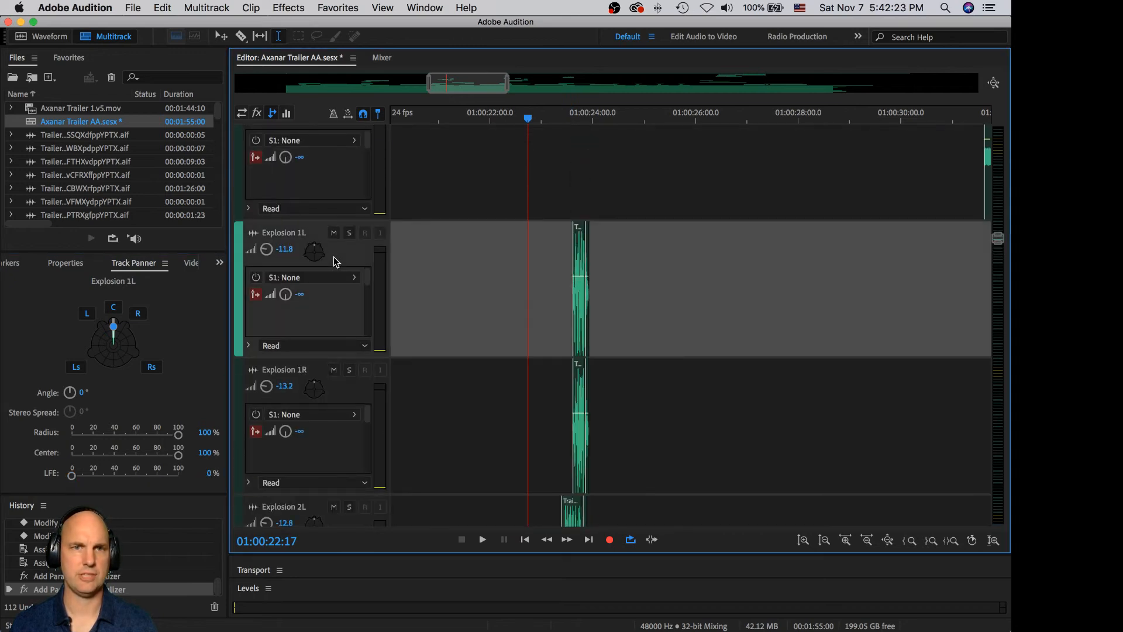
pyautogui.moveTo(78, 476); pyautogui.dragTo(134, 476)
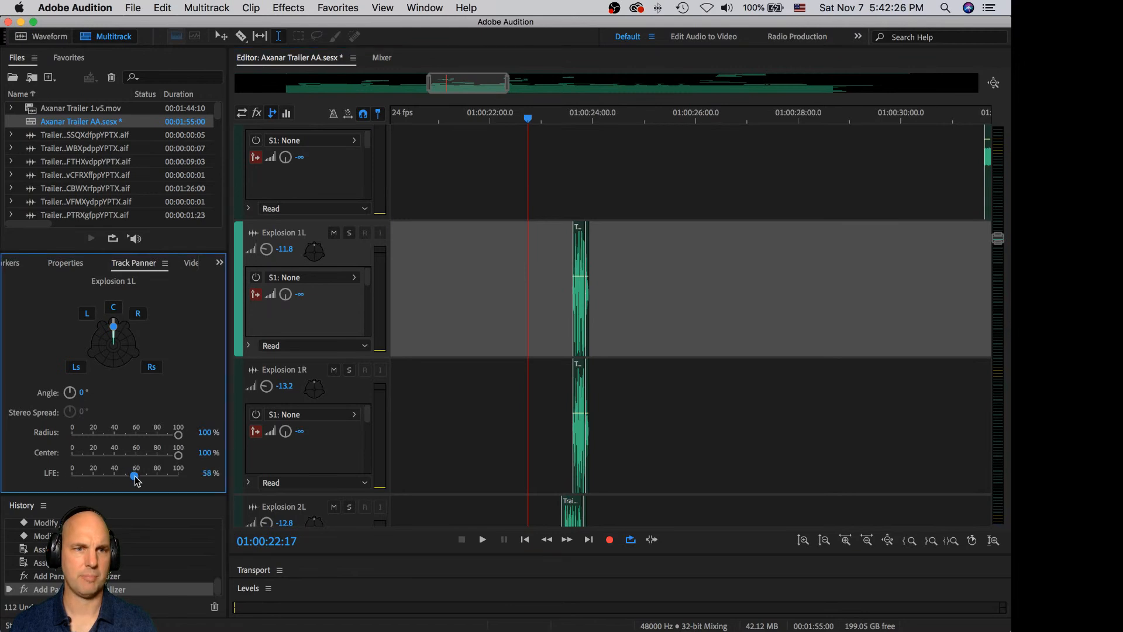
pyautogui.click(362, 391)
pyautogui.moveTo(76, 476); pyautogui.dragTo(135, 476)
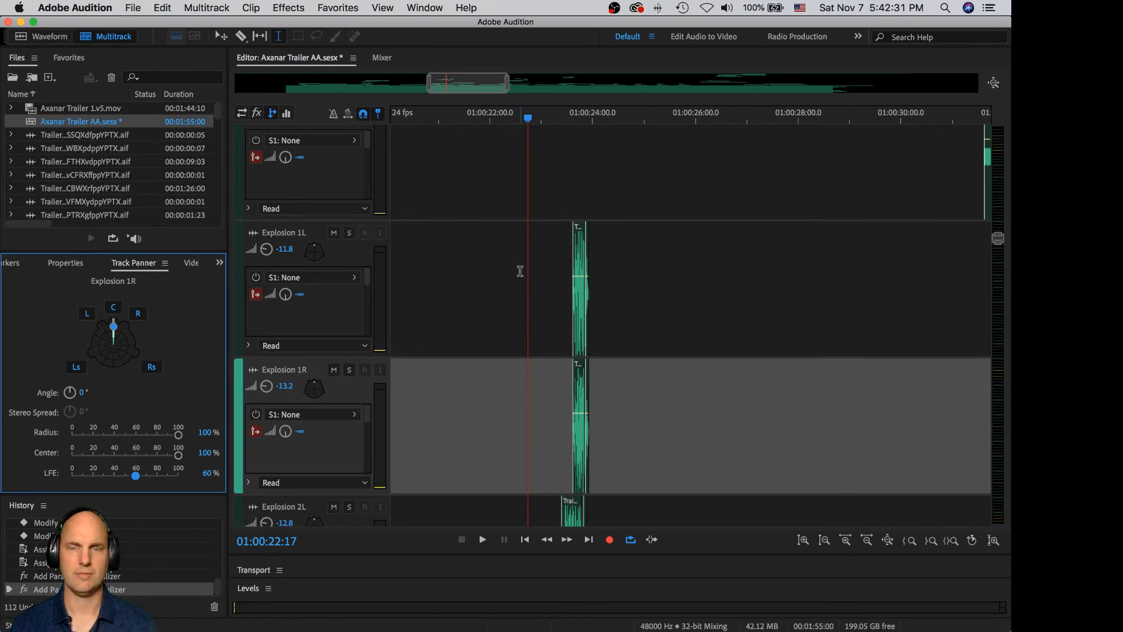
# - Play the explosion section twice from 01:00:22:17 to check the mix and the track levels
pyautogui.scroll(2, 751, 309)
pyautogui.scroll(-3, 756, 304)
pyautogui.moveTo(997, 238); pyautogui.dragTo(997, 239)
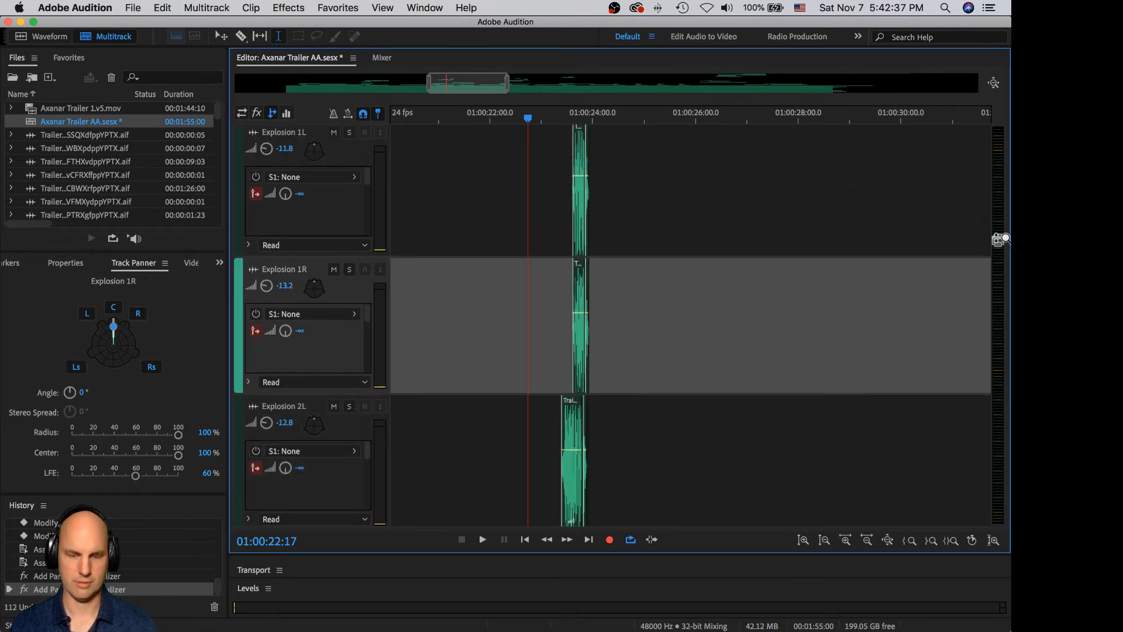
pyautogui.press('=')
pyautogui.press('=')
pyautogui.press('=')
pyautogui.press('=')
pyautogui.press('=')
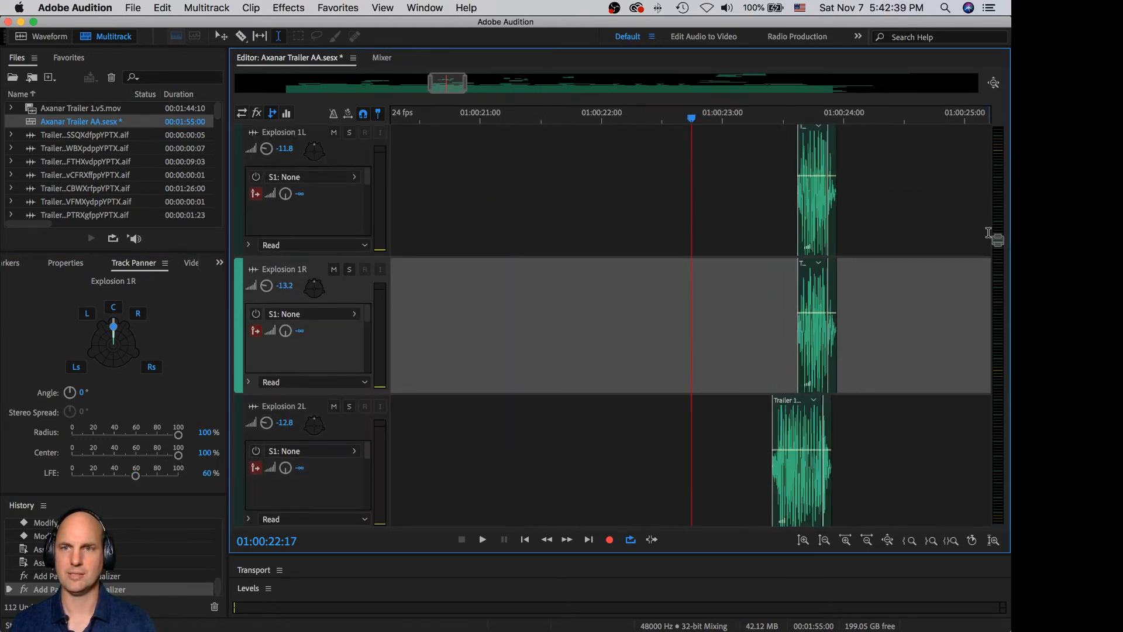
pyautogui.press('space')
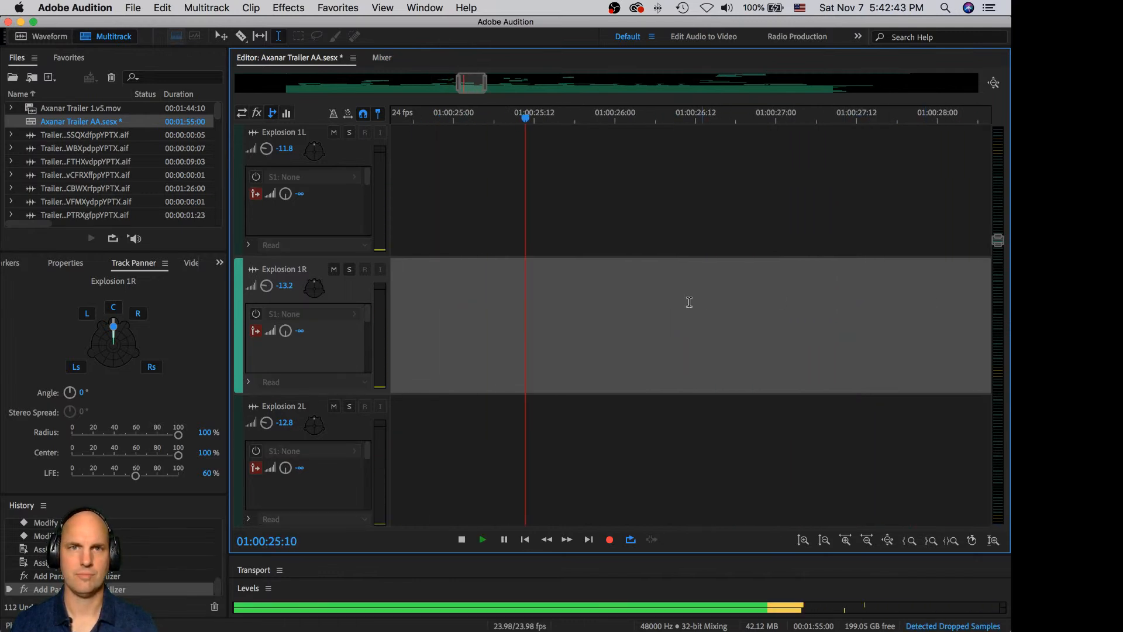
pyautogui.press('space')
pyautogui.press('space')
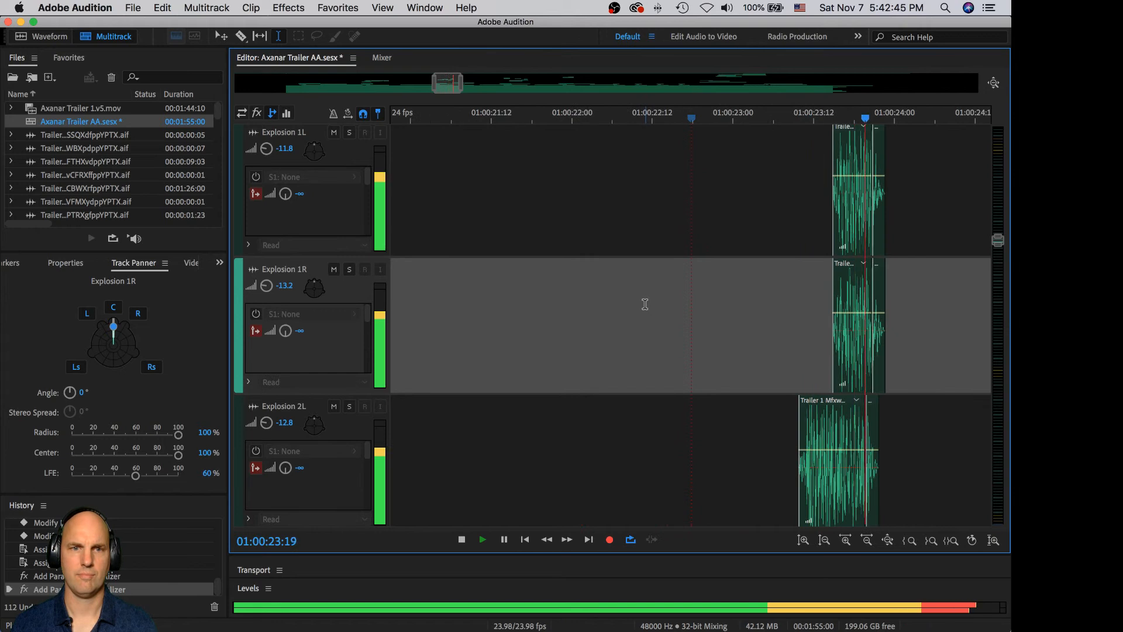
pyautogui.press('space')
# - Show the trailer video and play the explosion section against the picture twice
pyautogui.click(192, 264)
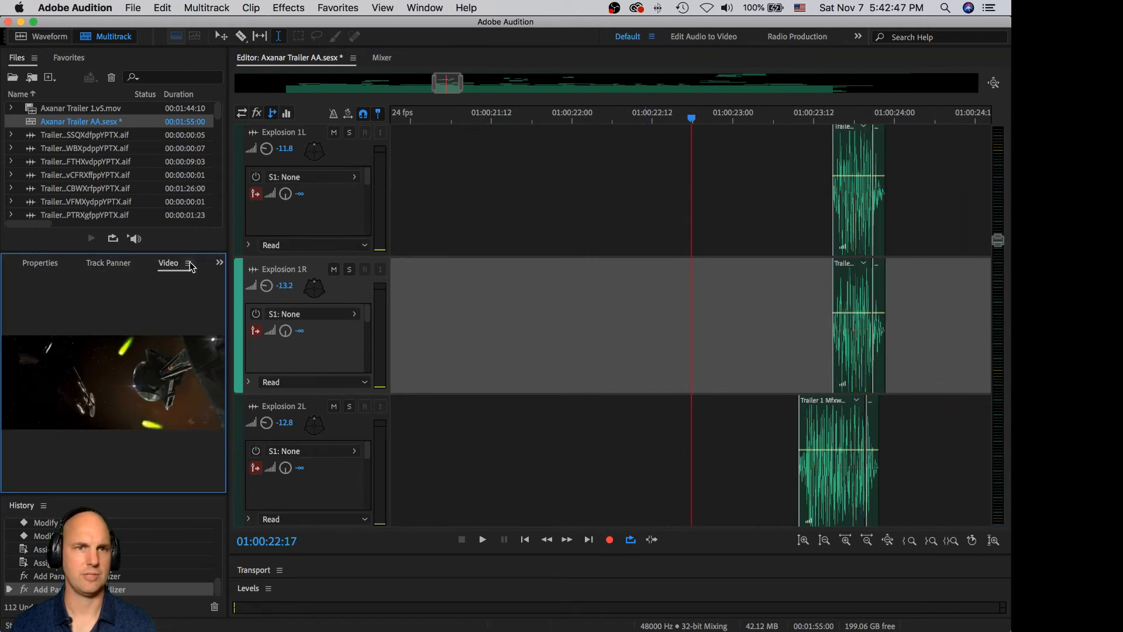
pyautogui.press('space')
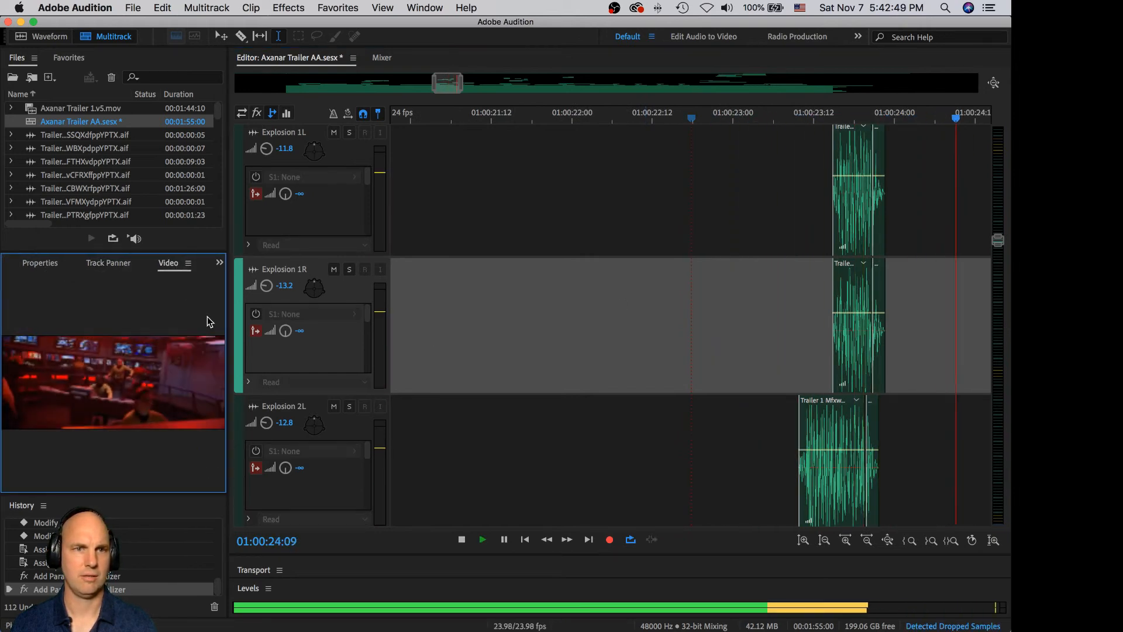
pyautogui.press('space')
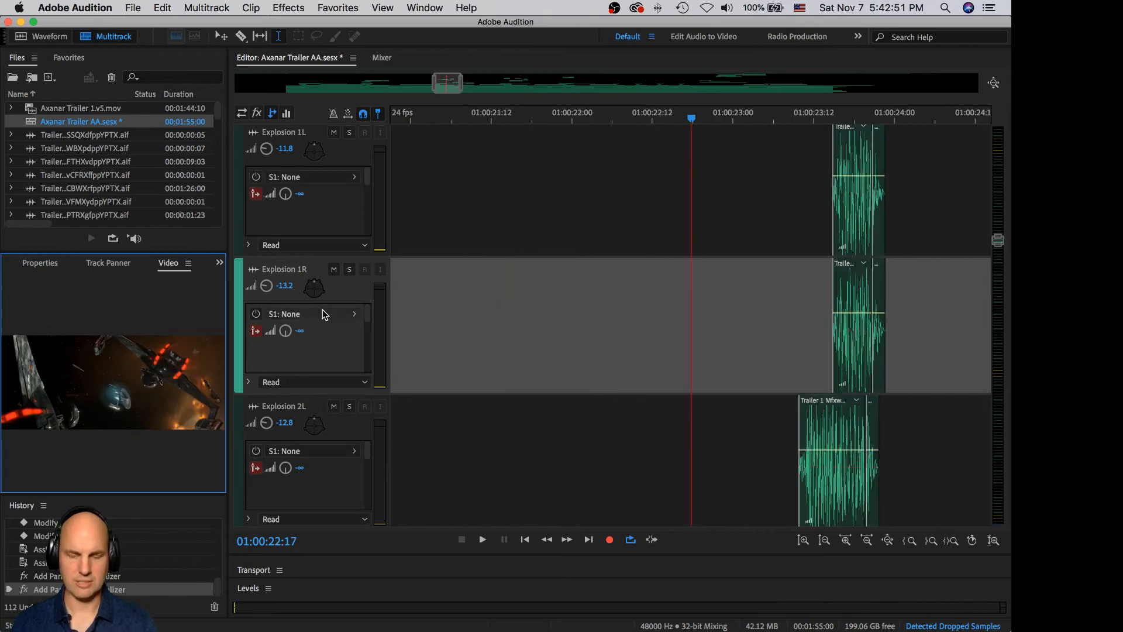
pyautogui.scroll(-5, 503, 310)
pyautogui.scroll(-2, 503, 310)
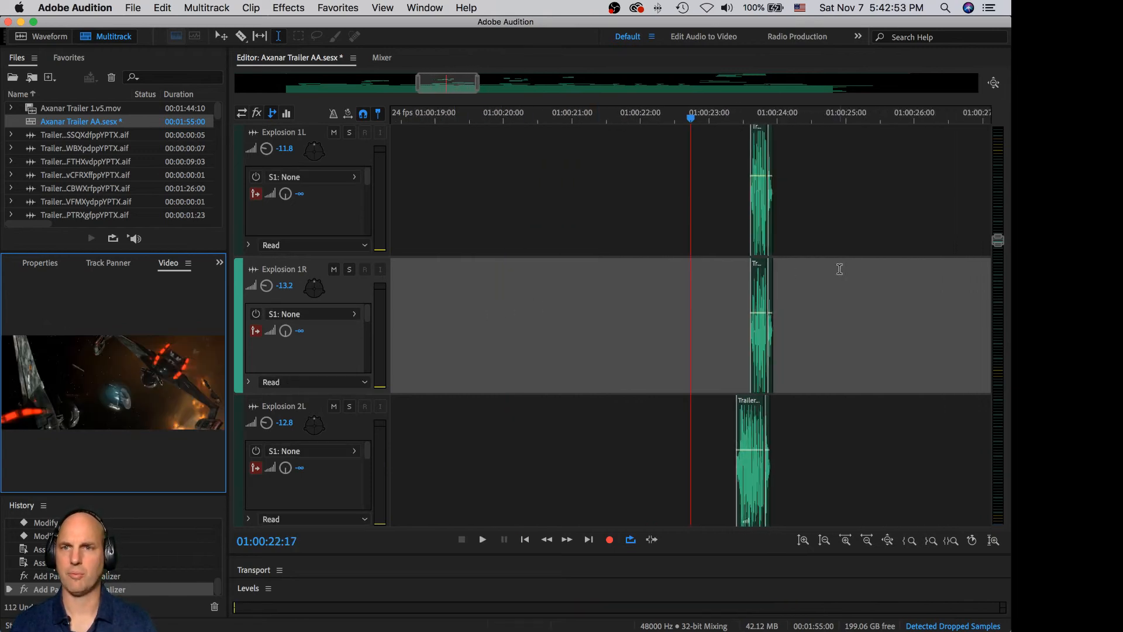
pyautogui.press('space')
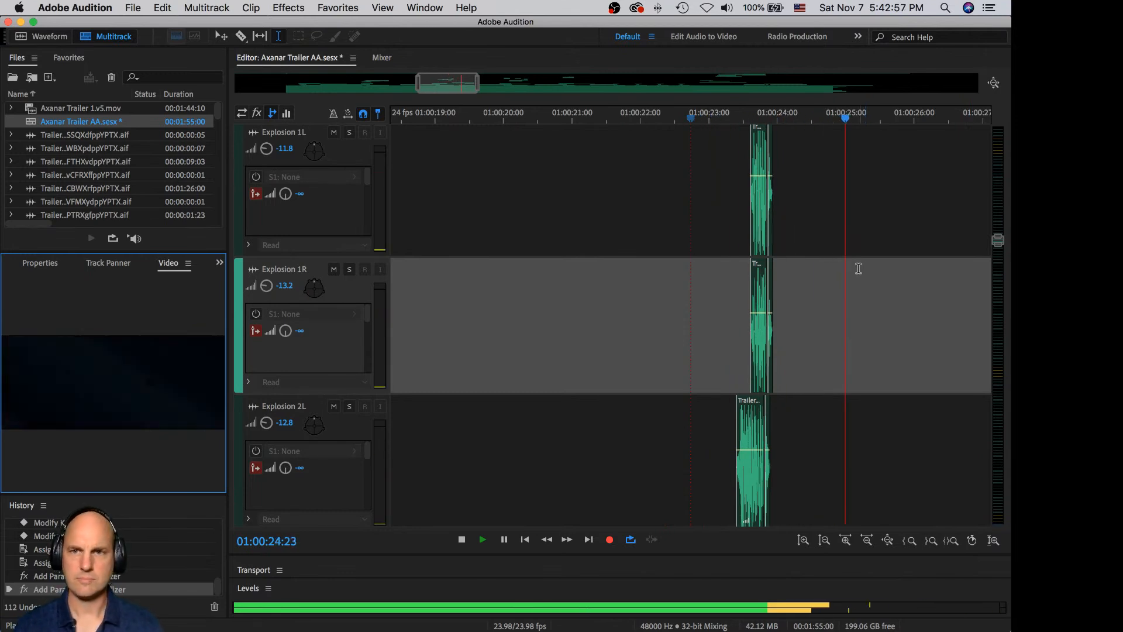
pyautogui.press('space')
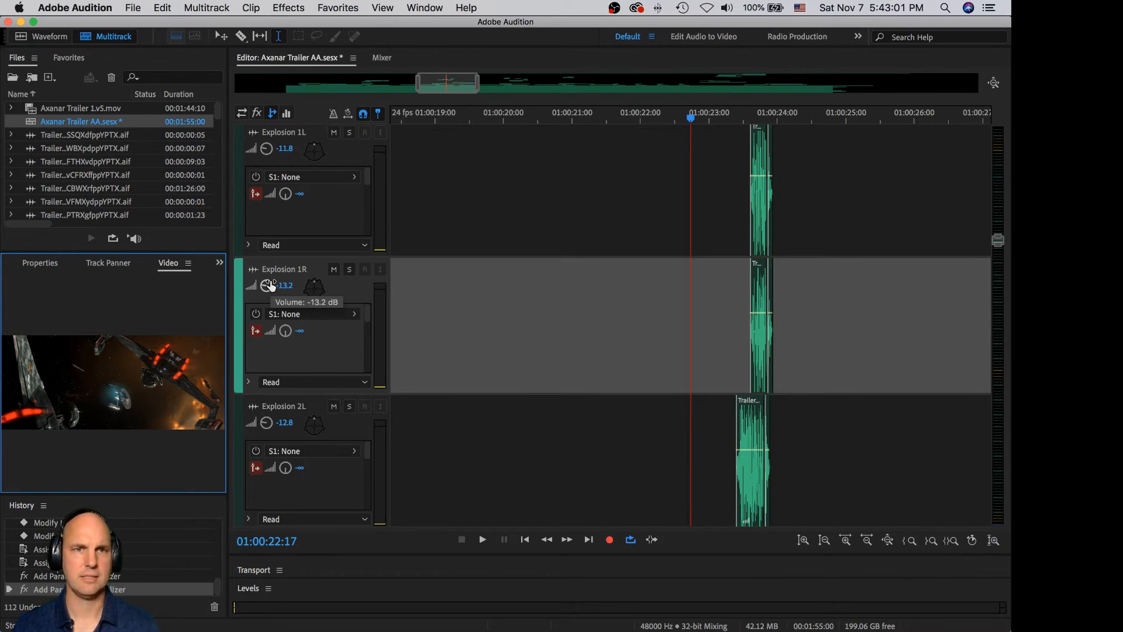
# - Lower the Explosion 1R volume to -17.1 dB and the Explosion 2L volume to -17.4 dB
pyautogui.click(269, 286)
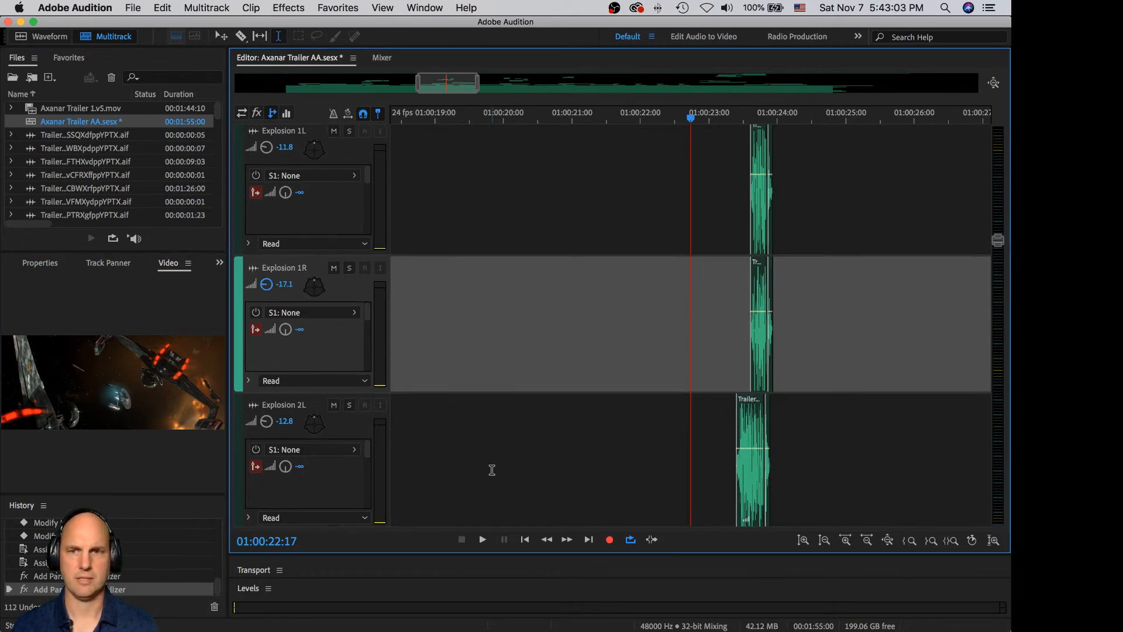
pyautogui.scroll(-3, 491, 468)
pyautogui.moveTo(265, 317); pyautogui.dragTo(265, 320)
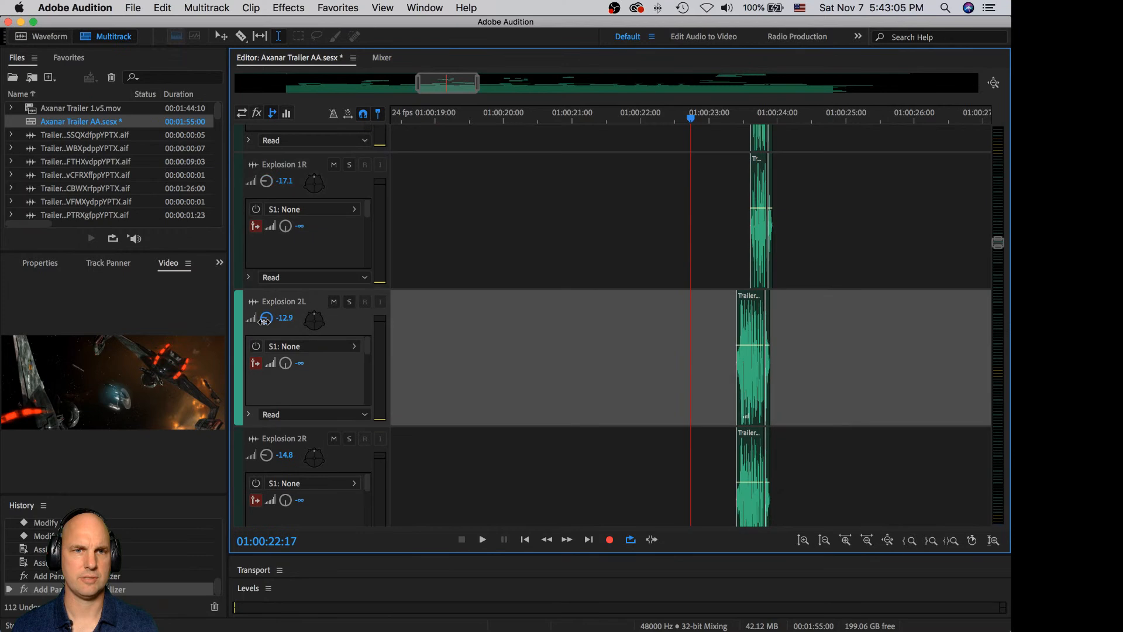
# - Pan Explosion 2L to the front left at -31° and Explosion 2R to the front right at 28°
pyautogui.doubleClick(312, 325)
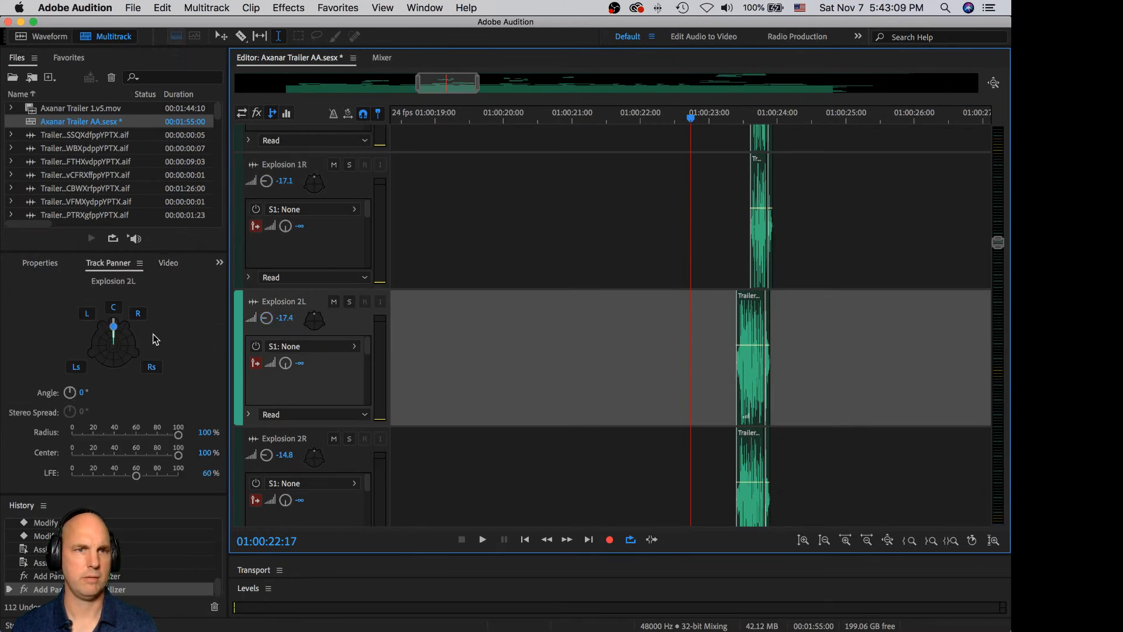
pyautogui.moveTo(113, 326); pyautogui.dragTo(110, 330)
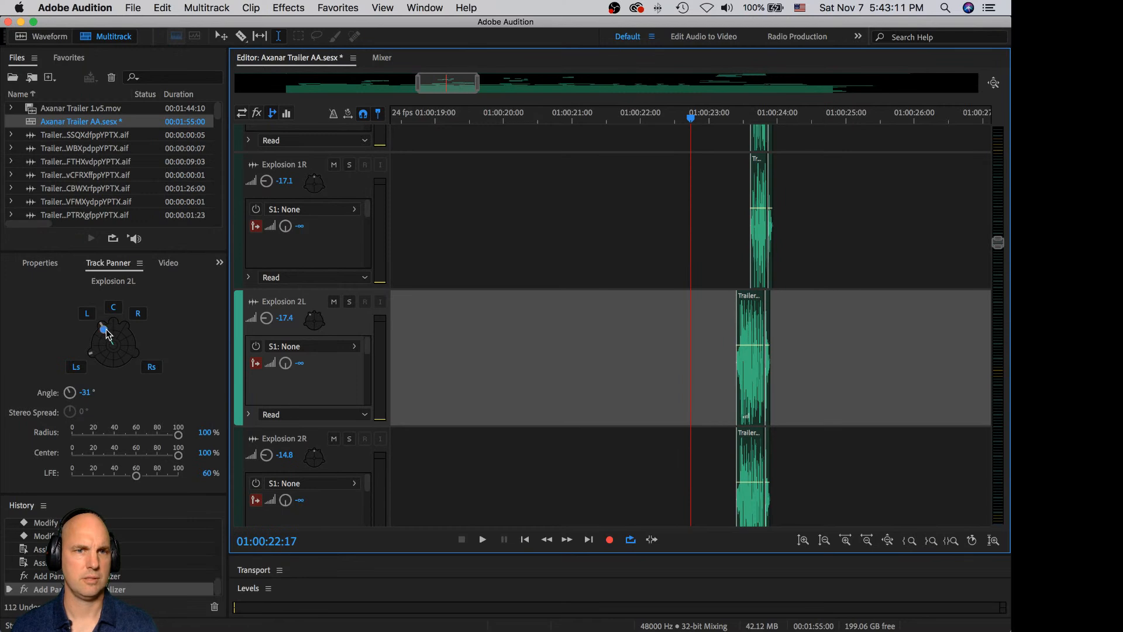
pyautogui.click(314, 459)
pyautogui.moveTo(114, 326); pyautogui.dragTo(126, 324)
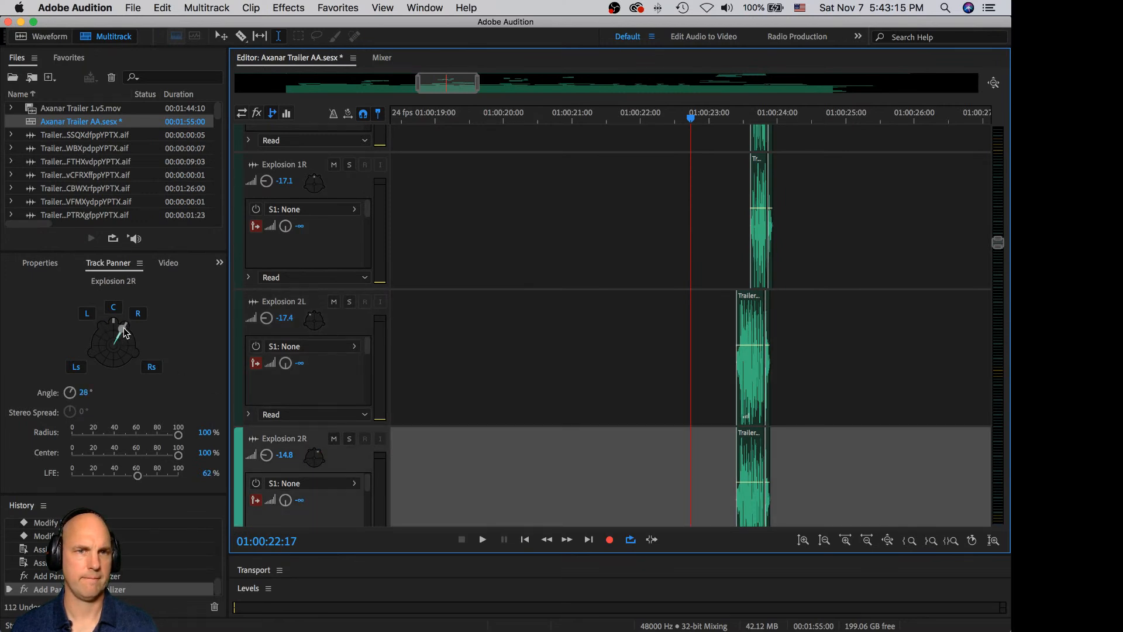
# - Pan Explosion 1L to the front left at -33°
pyautogui.scroll(-3, 386, 314)
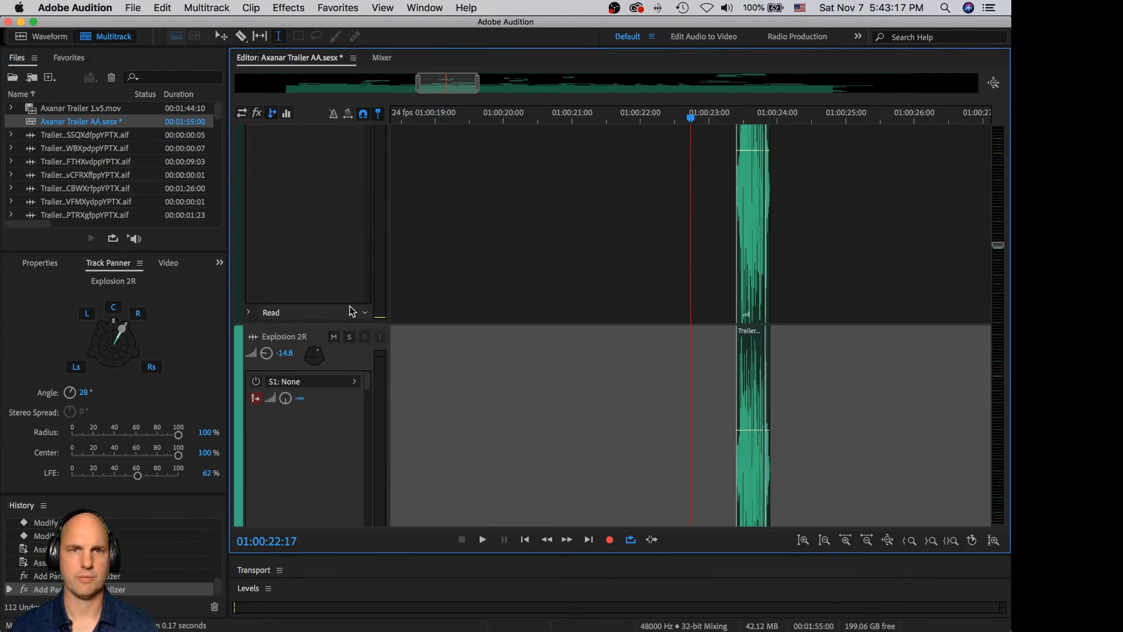
pyautogui.scroll(-3, 350, 306)
pyautogui.scroll(5, 612, 285)
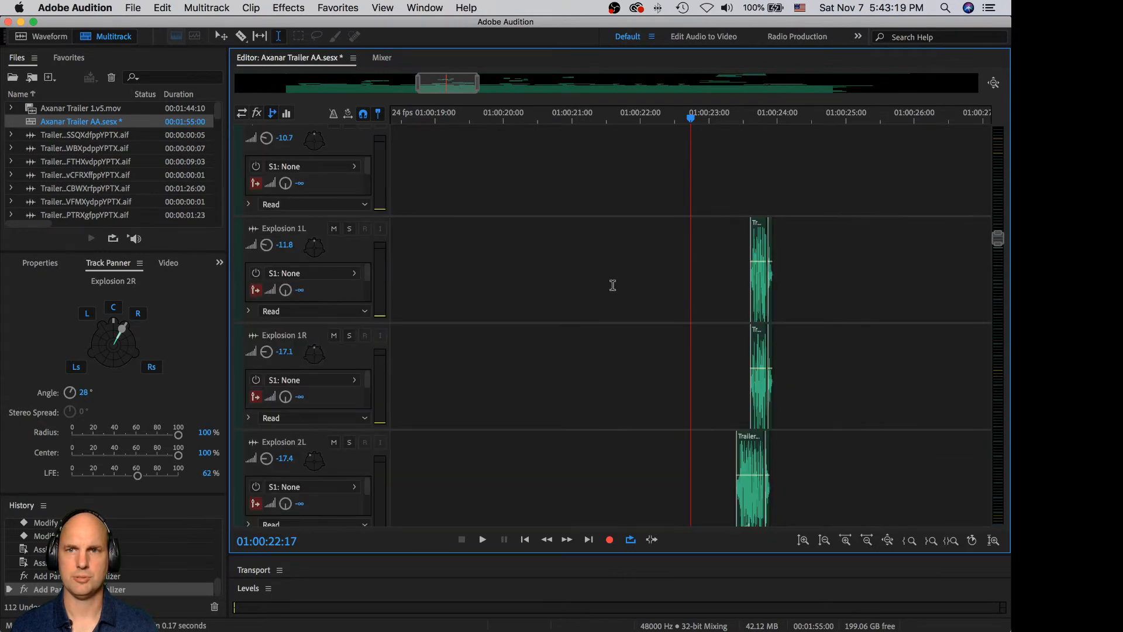
pyautogui.click(315, 252)
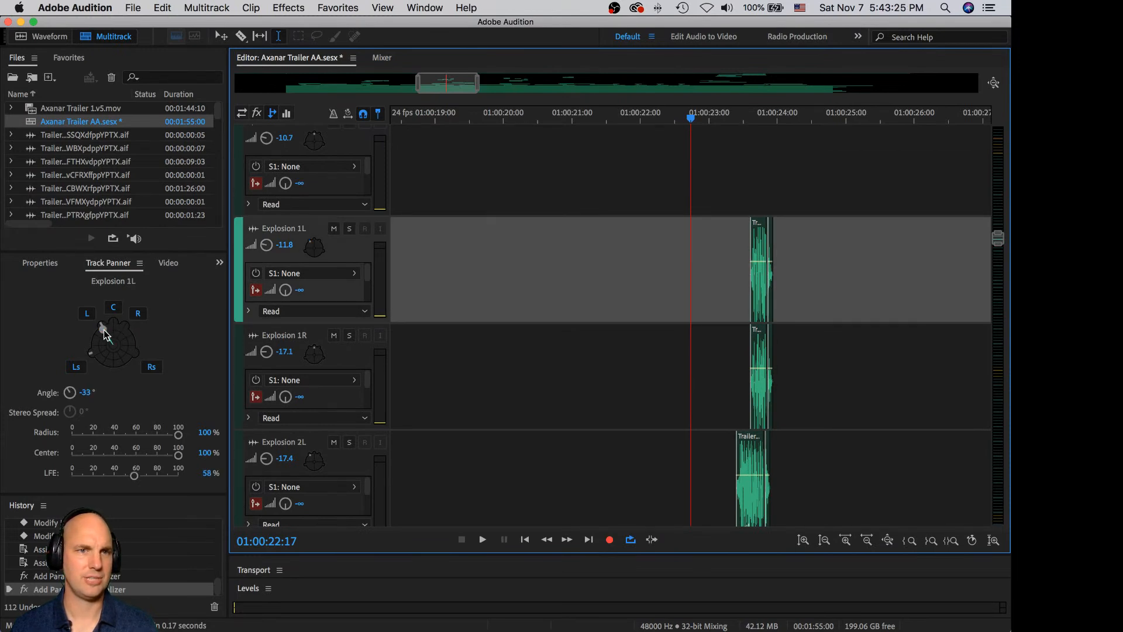
# - Pan Explosion 1R to the front right at 31° with a 100% radius, checking it with playback
pyautogui.click(316, 358)
pyautogui.moveTo(114, 326); pyautogui.dragTo(128, 339)
pyautogui.press('space')
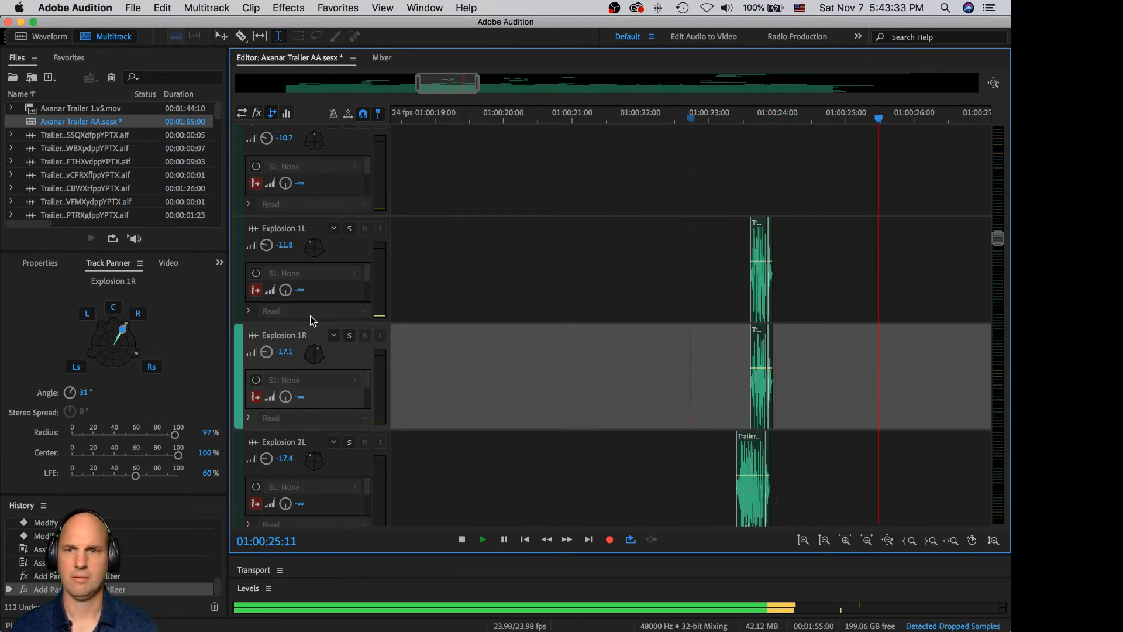
pyautogui.press('space')
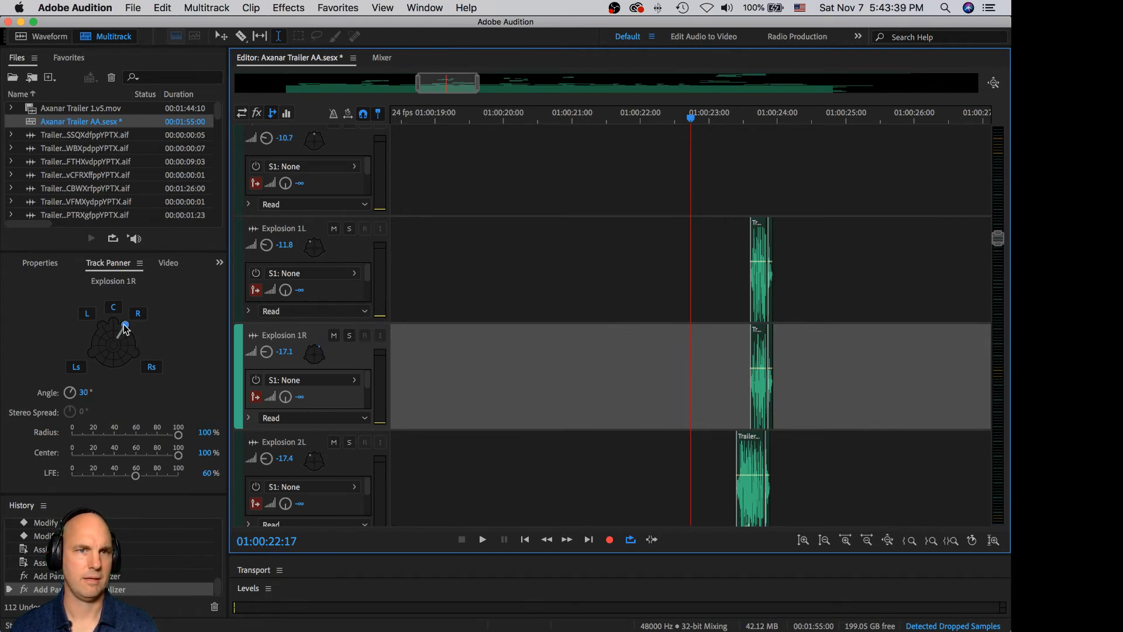
pyautogui.moveTo(124, 329); pyautogui.dragTo(126, 330)
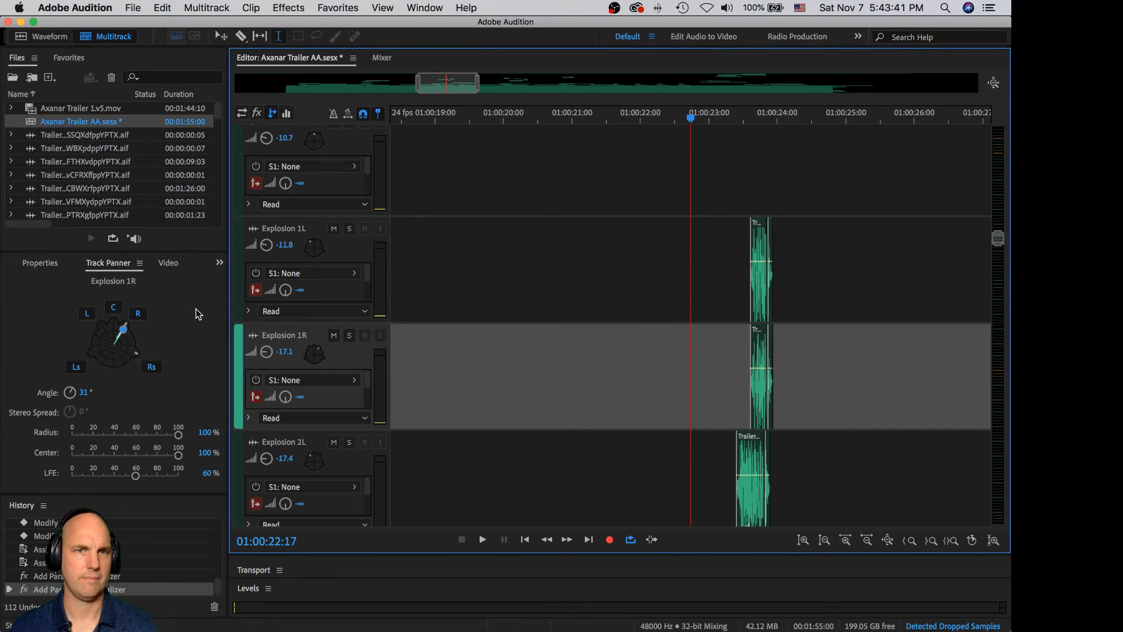
# - Raise the Explosion 1L volume and set the Explosion 1R volume to -7.8 dB
pyautogui.moveTo(267, 245); pyautogui.dragTo(267, 244)
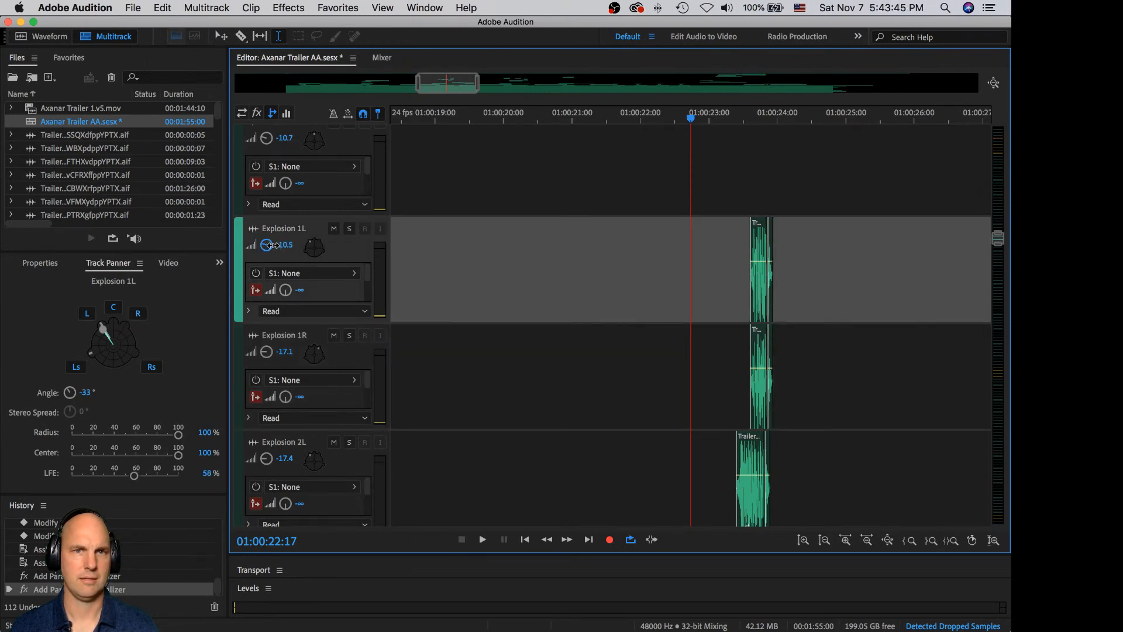
pyautogui.moveTo(271, 252); pyautogui.dragTo(273, 300)
pyautogui.moveTo(267, 353); pyautogui.dragTo(272, 342)
# - Set the Explosion 2L volume to -8.7 dB and the Explosion 2R volume to -17.7 dB
pyautogui.scroll(-3, 598, 369)
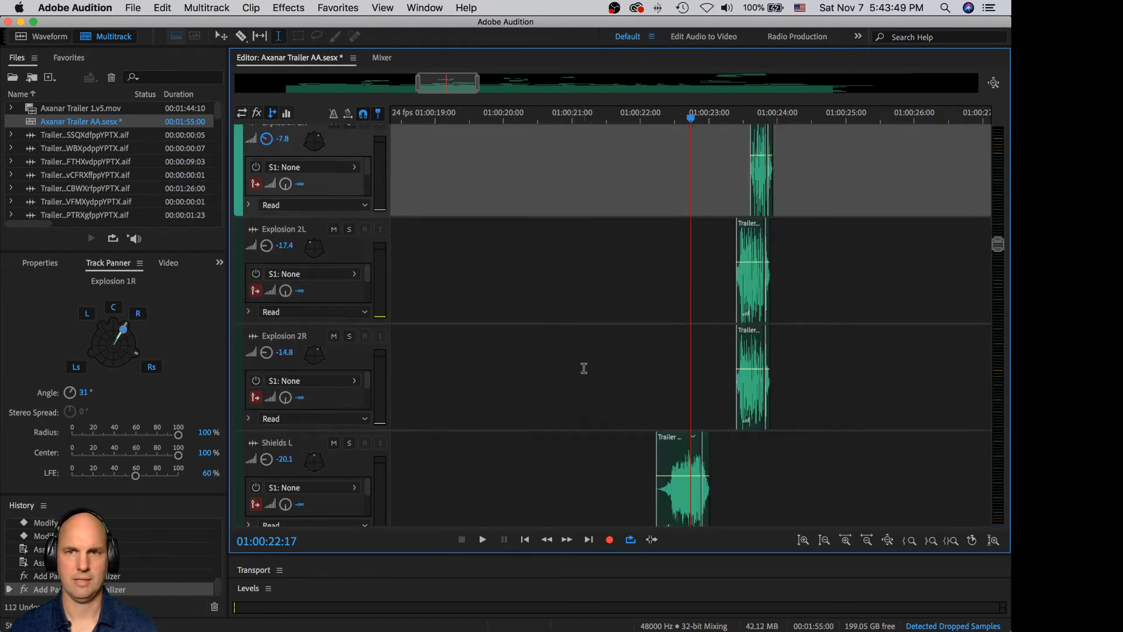
pyautogui.moveTo(266, 245); pyautogui.dragTo(272, 243)
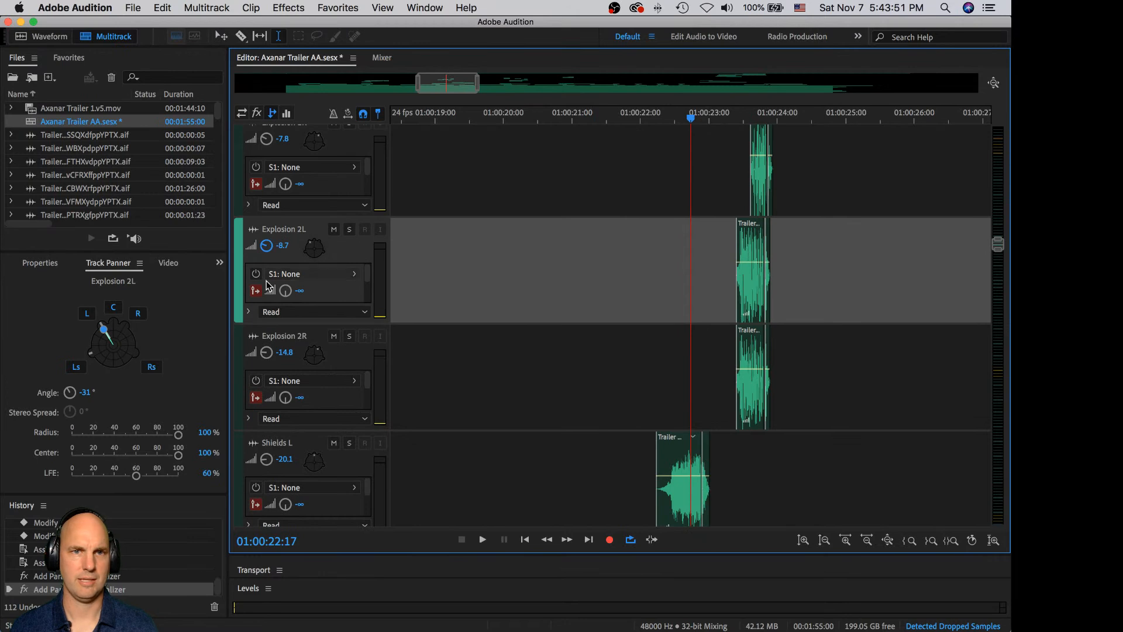
pyautogui.moveTo(266, 351); pyautogui.dragTo(266, 352)
# - Show the trailer video and play the rebalanced explosion section against the picture
pyautogui.press('space')
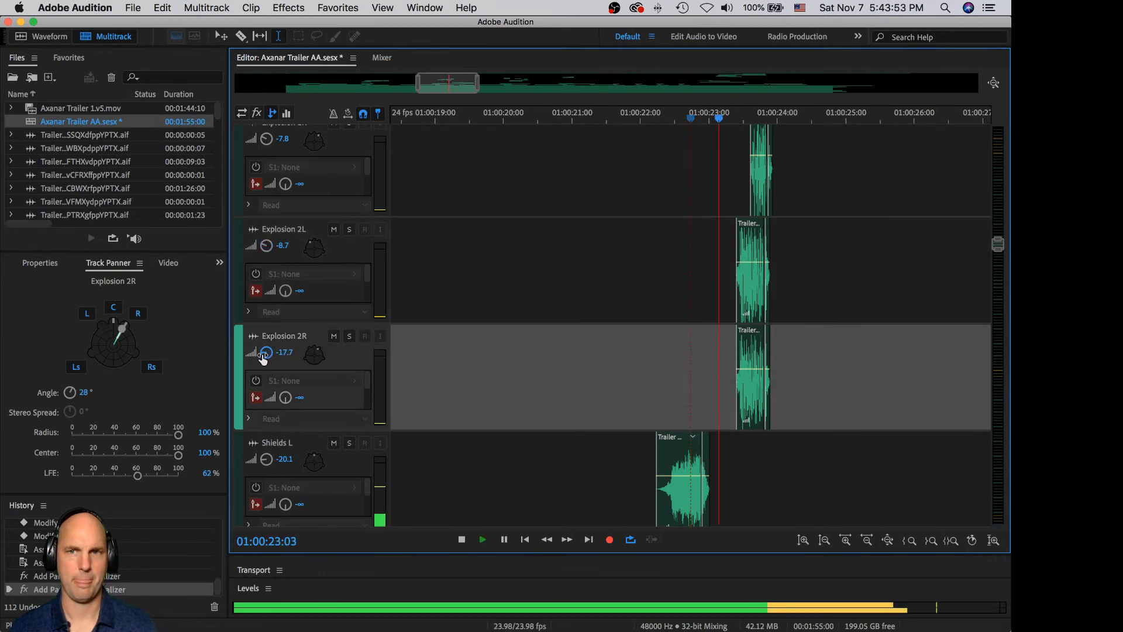
pyautogui.press('space')
pyautogui.click(167, 263)
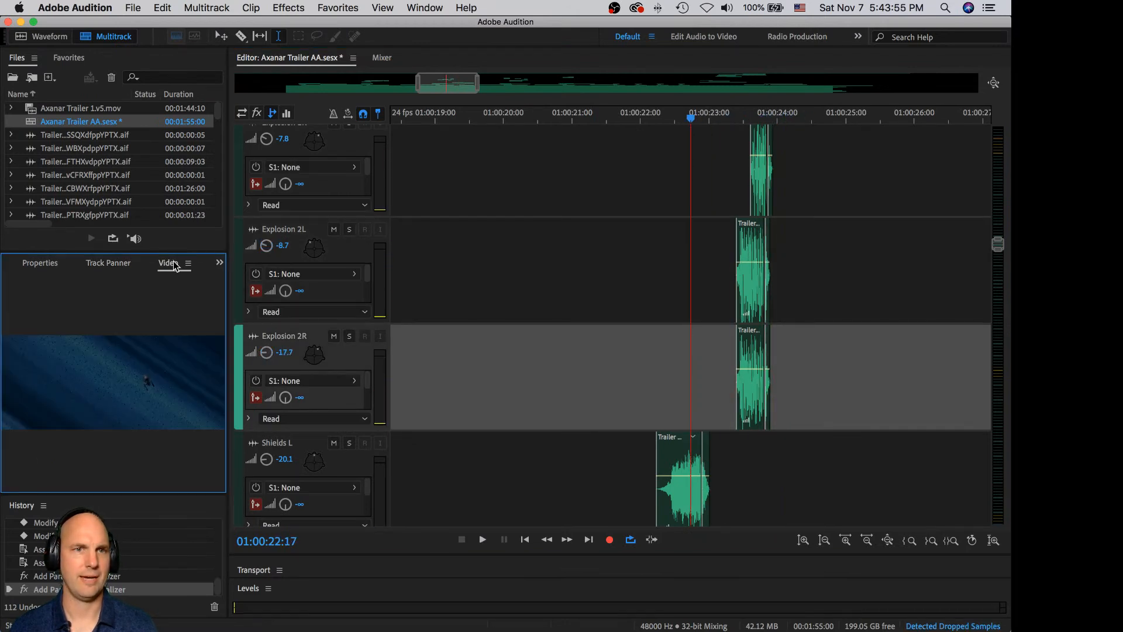
pyautogui.press('space')
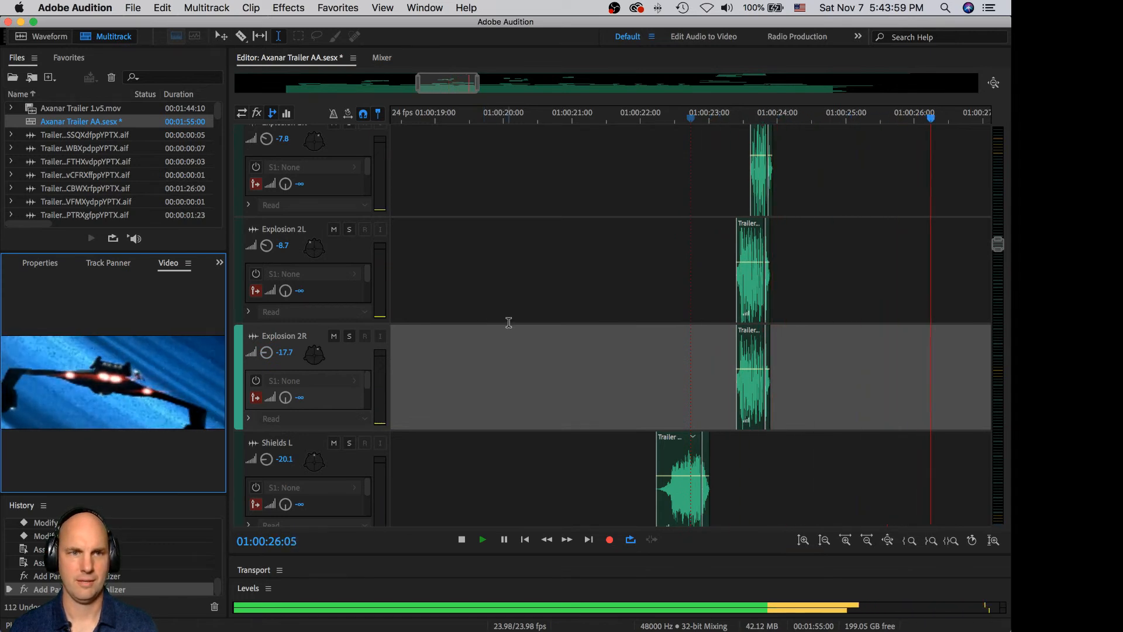
pyautogui.press('space')
# - Look through the session's tracks for the interior explosion clips and place the playhead just before them at 01:00:23:09
pyautogui.click(413, 155)
pyautogui.click(891, 150)
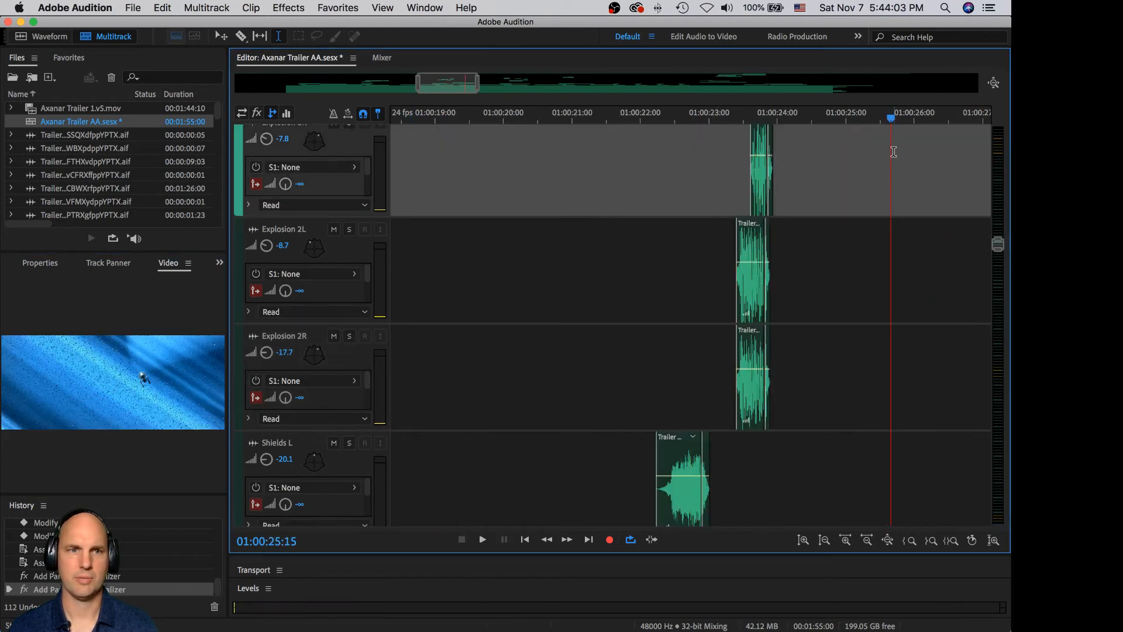
pyautogui.scroll(20, 947, 194)
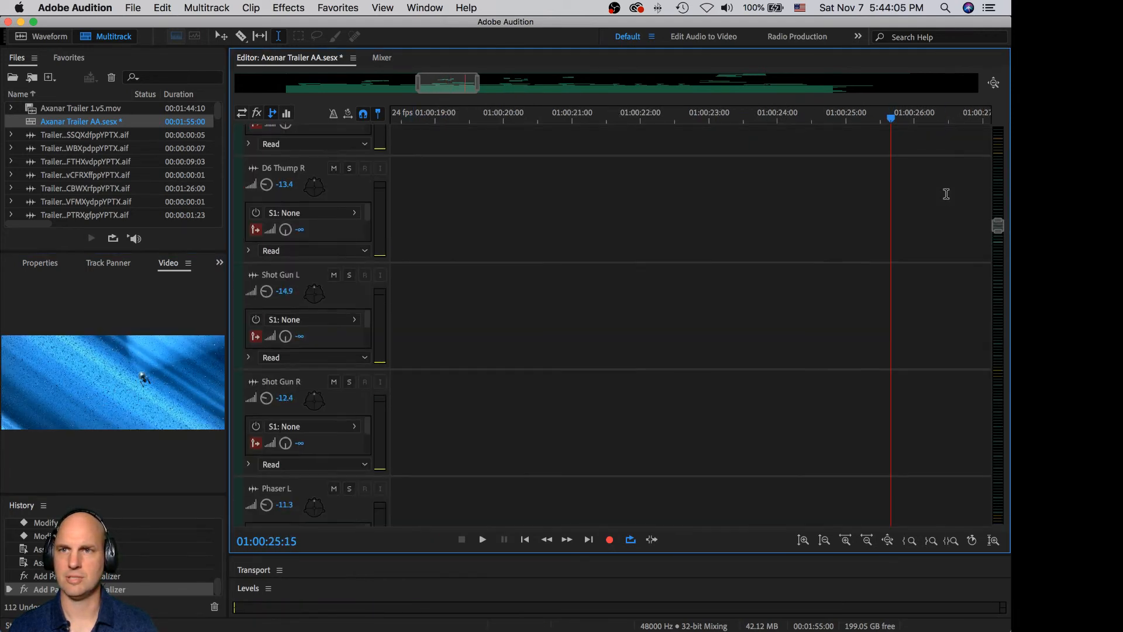
pyautogui.scroll(-20, 974, 190)
pyautogui.scroll(-10, 973, 187)
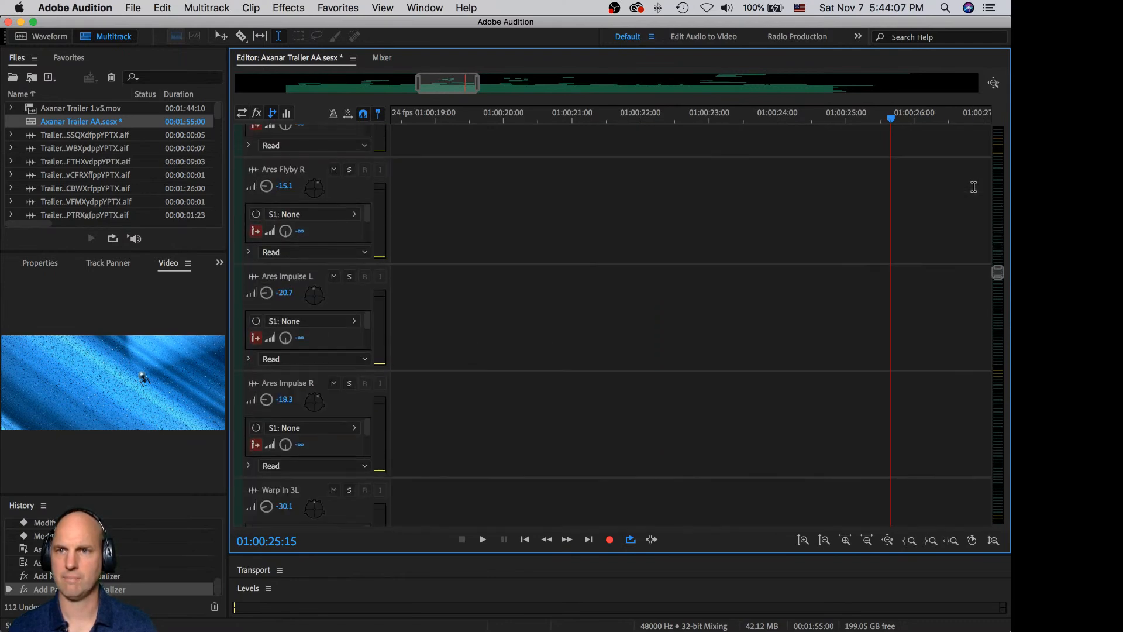
pyautogui.scroll(2, 973, 186)
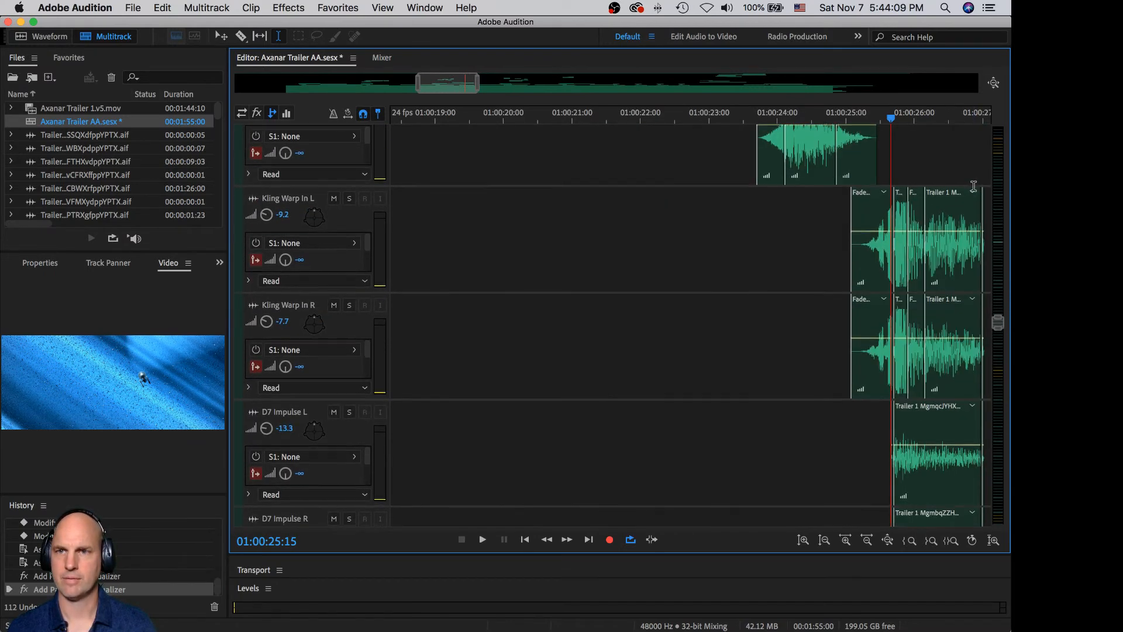
pyautogui.click(735, 205)
pyautogui.scroll(3, 735, 205)
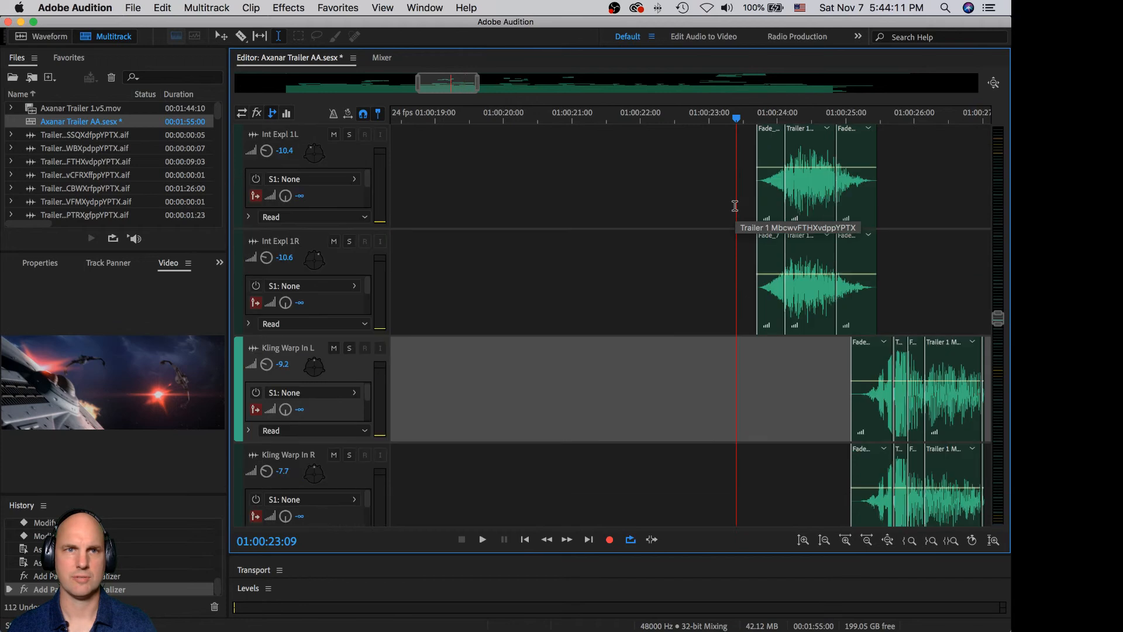
pyautogui.scroll(1, 735, 205)
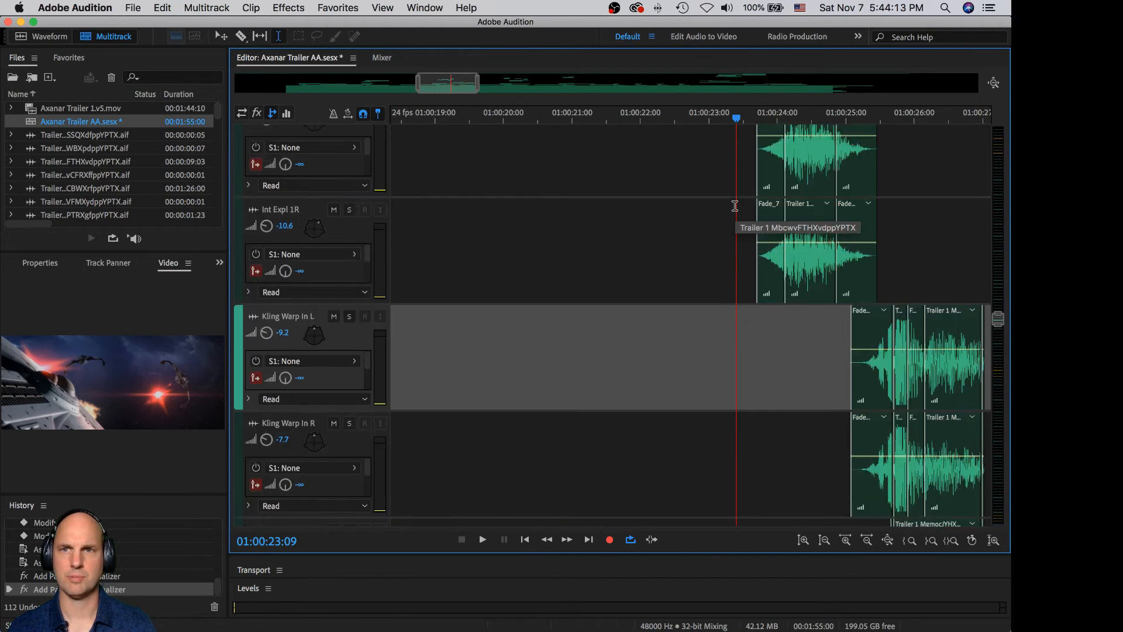
pyautogui.scroll(3, 735, 205)
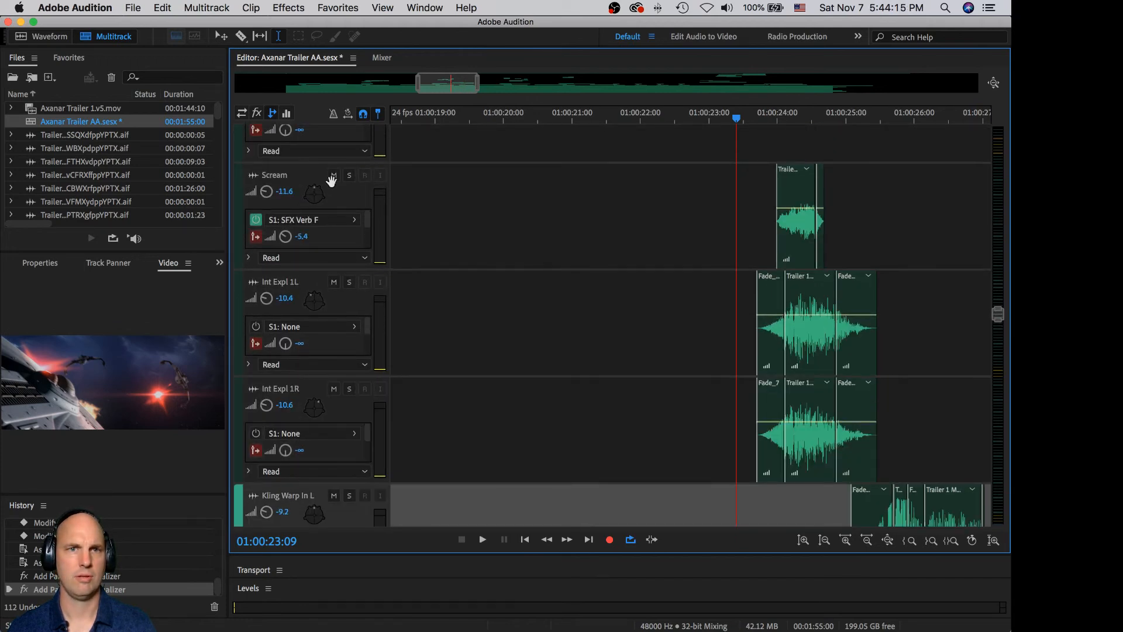
# - Solo Int Expl 1L and Int Expl 1R for a short listen, and play the section again with both unsoloed
pyautogui.click(349, 282)
pyautogui.click(349, 389)
pyautogui.click(350, 389)
pyautogui.press('space')
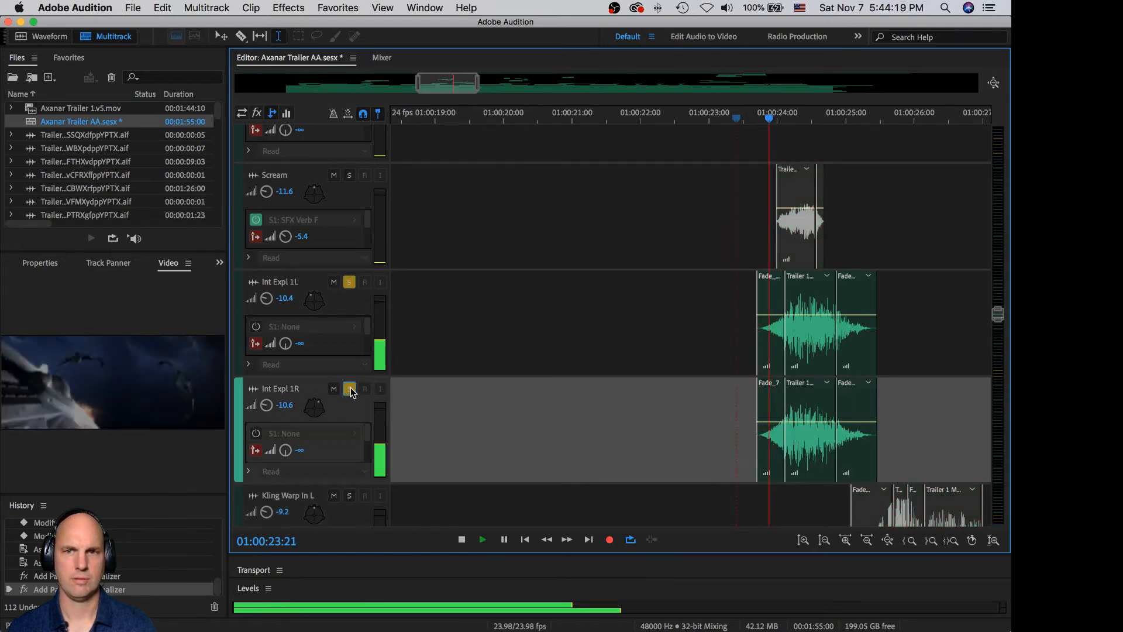
pyautogui.click(350, 389)
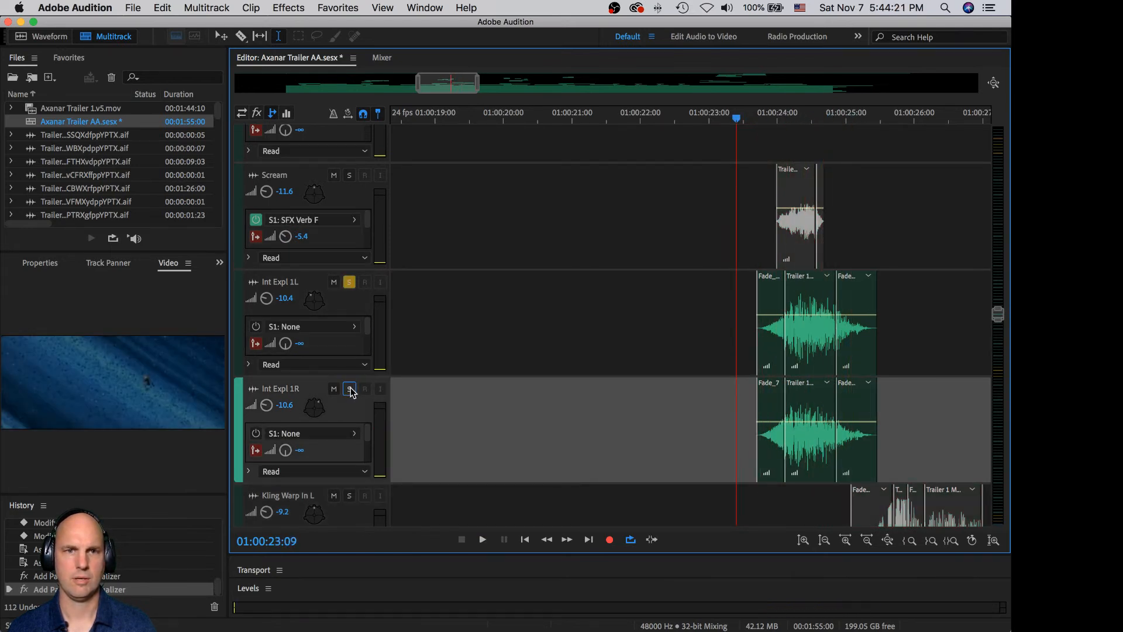
pyautogui.click(349, 282)
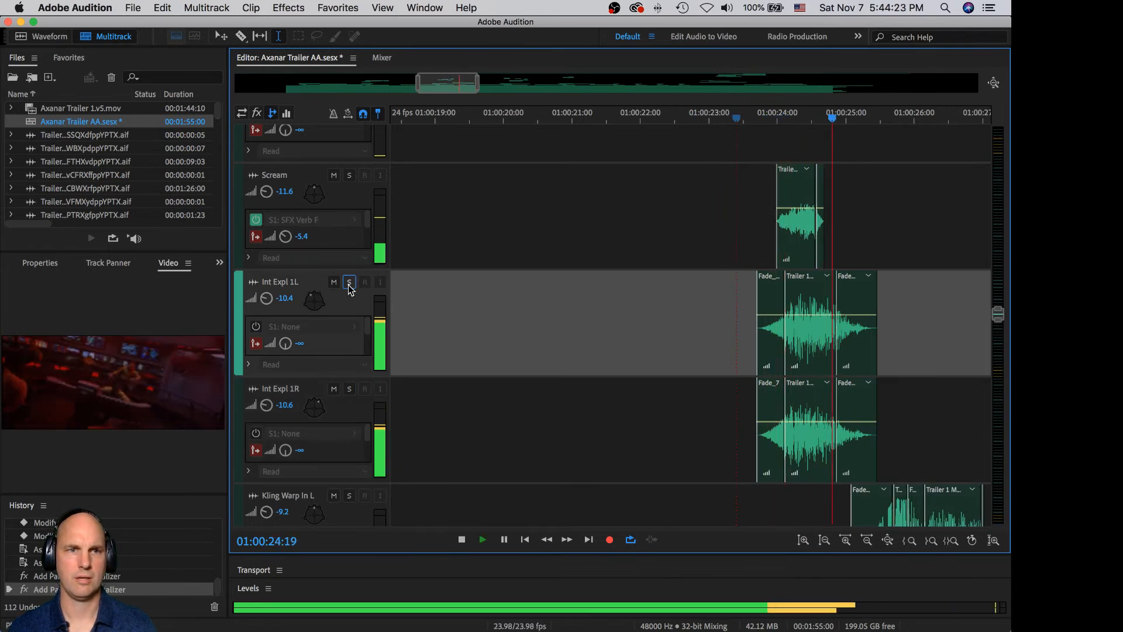
pyautogui.press('space')
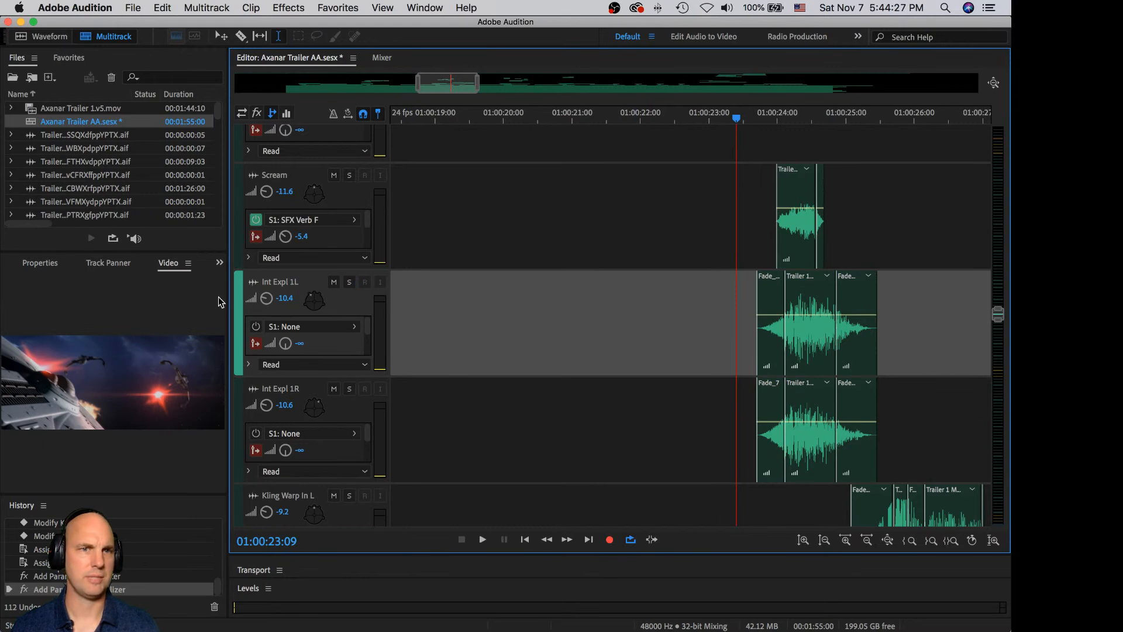
# - Add a Parametric Equalizer to the Int Expl 1L track with a low-pass filter at 651 Hz, 24dB/Oct
pyautogui.click(220, 263)
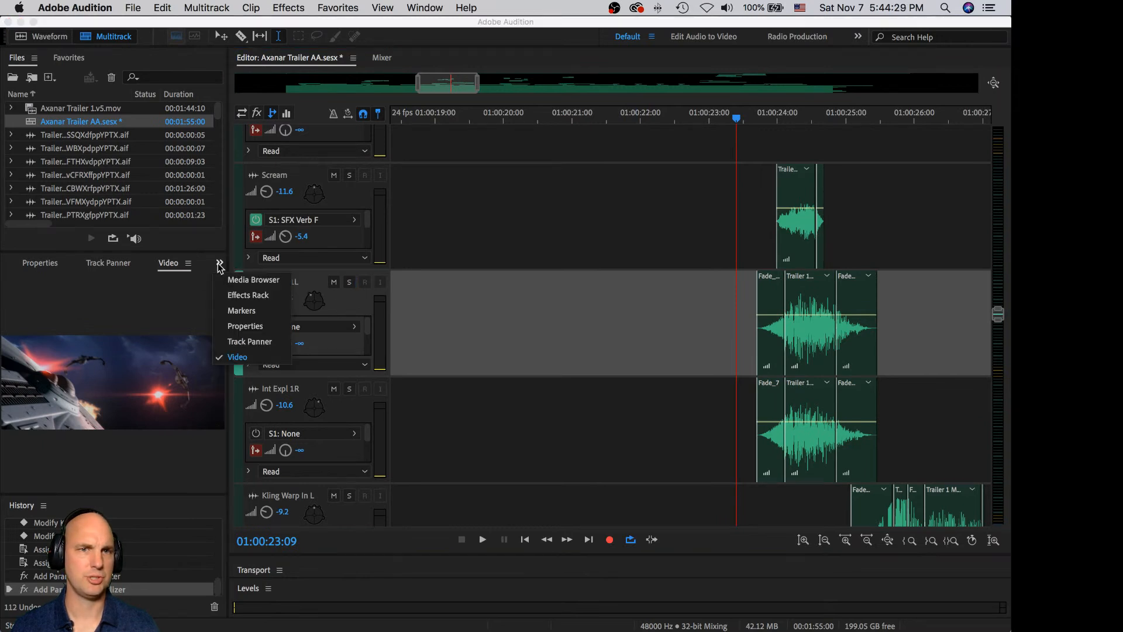
pyautogui.click(235, 294)
pyautogui.click(205, 337)
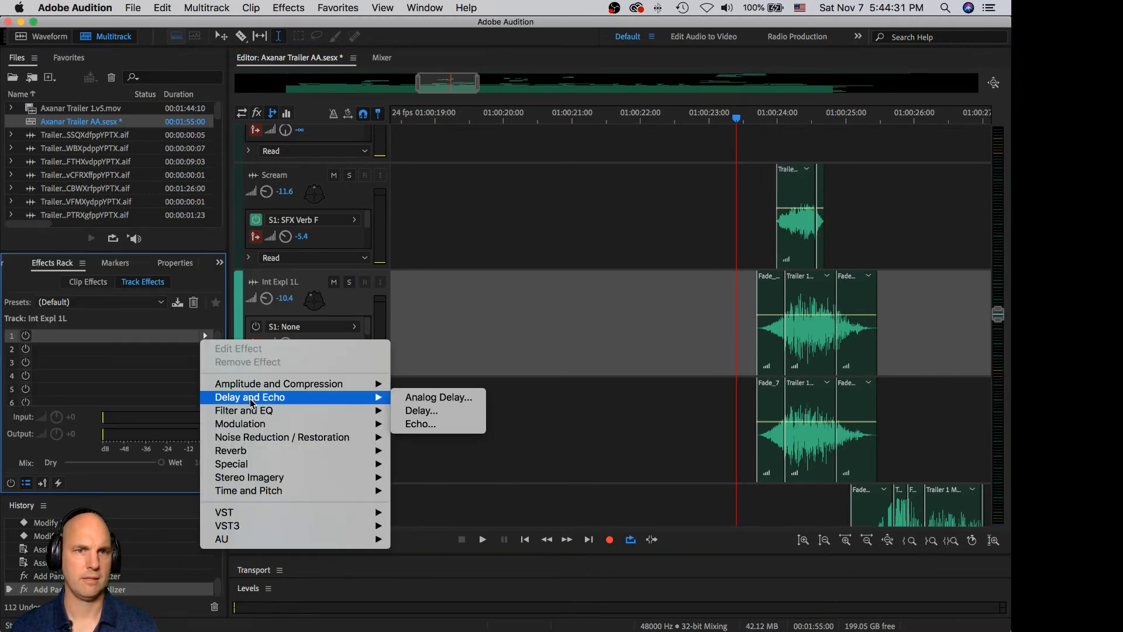
pyautogui.moveTo(253, 413)
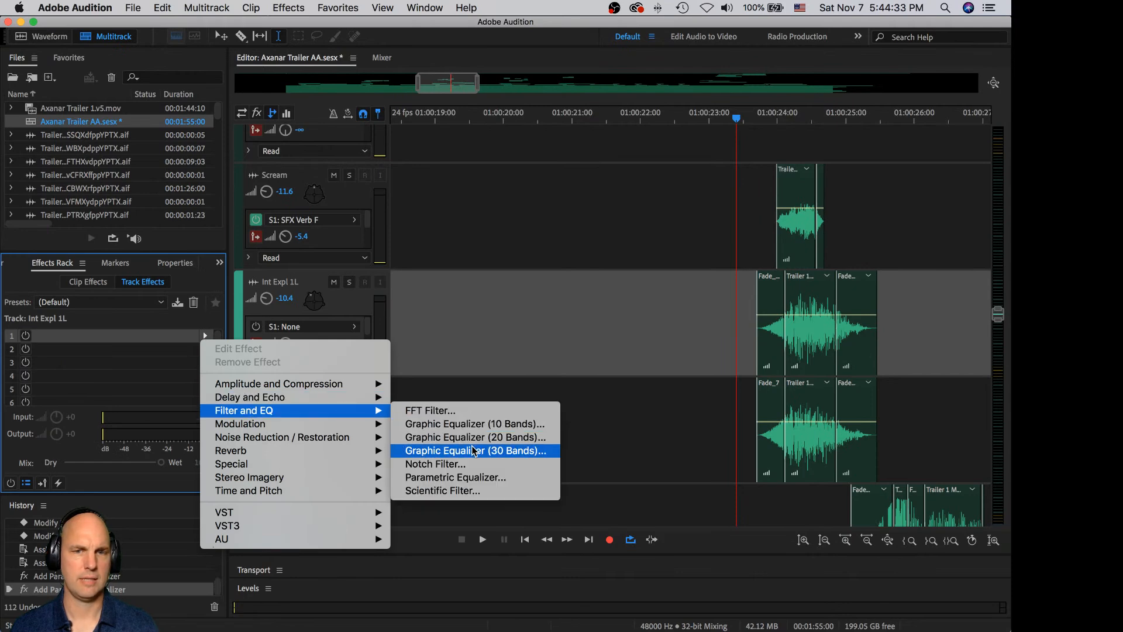
pyautogui.click(474, 477)
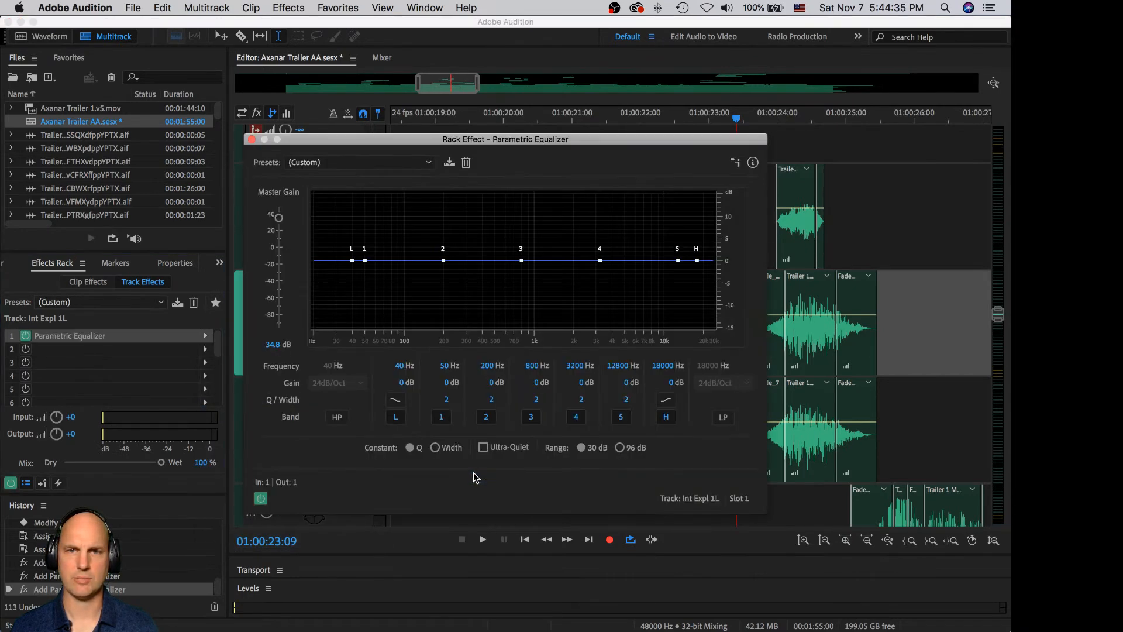
pyautogui.click(723, 417)
pyautogui.moveTo(715, 366); pyautogui.dragTo(602, 378)
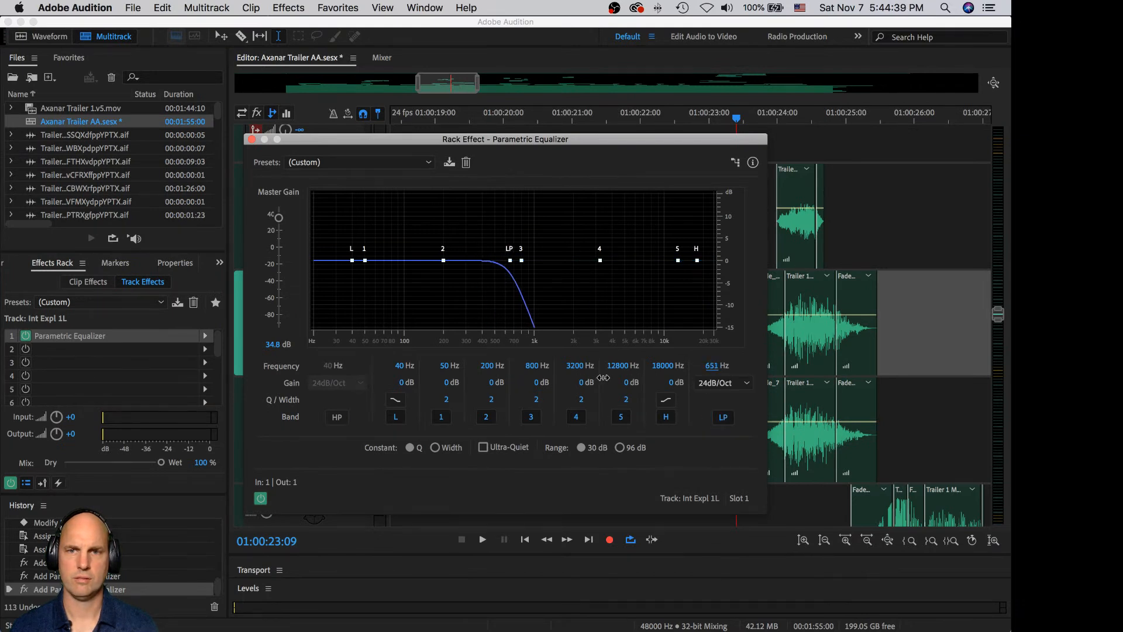
pyautogui.click(252, 140)
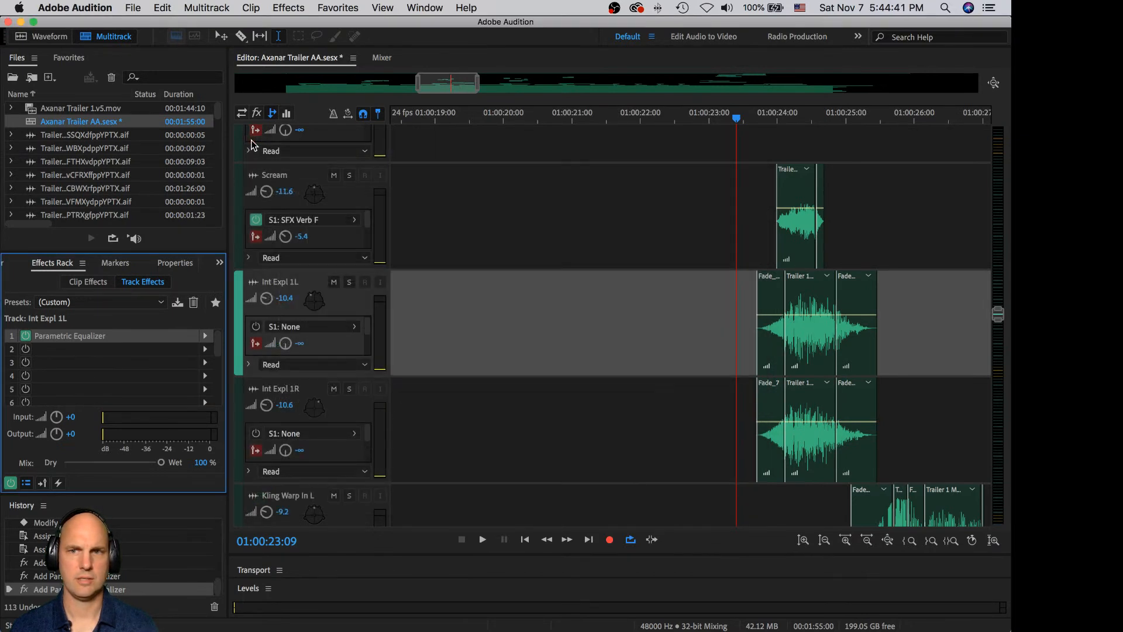
# - Copy the Parametric Equalizer from Int Expl 1L to Int Expl 1R in the mixer and play the section
pyautogui.click(380, 57)
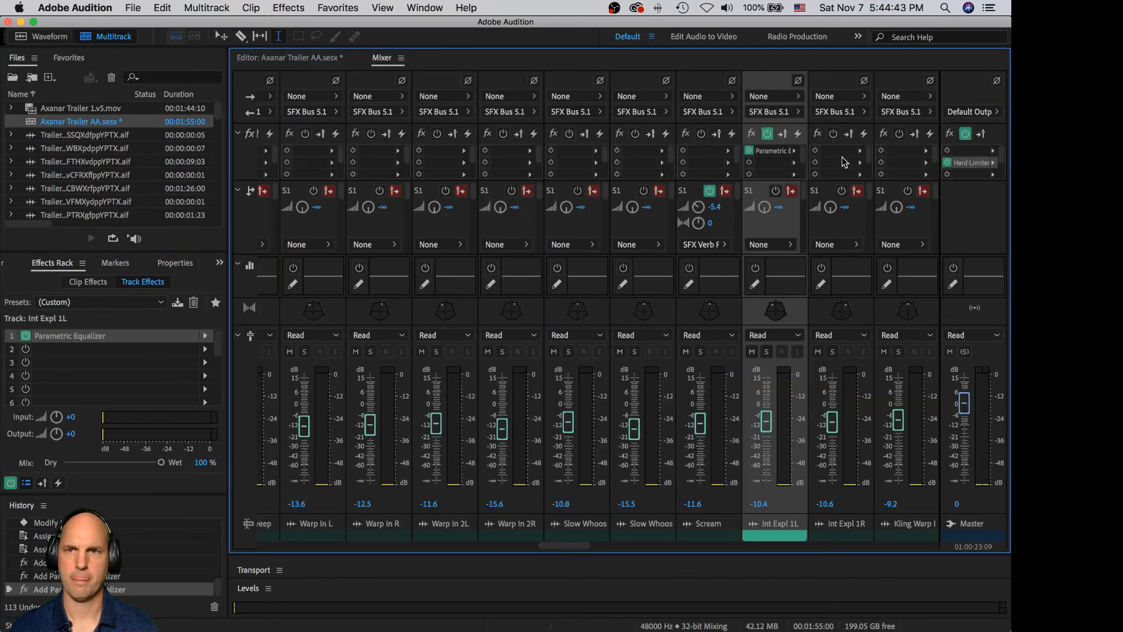
pyautogui.moveTo(778, 151); pyautogui.dragTo(842, 151)
pyautogui.press('space')
pyautogui.click(291, 58)
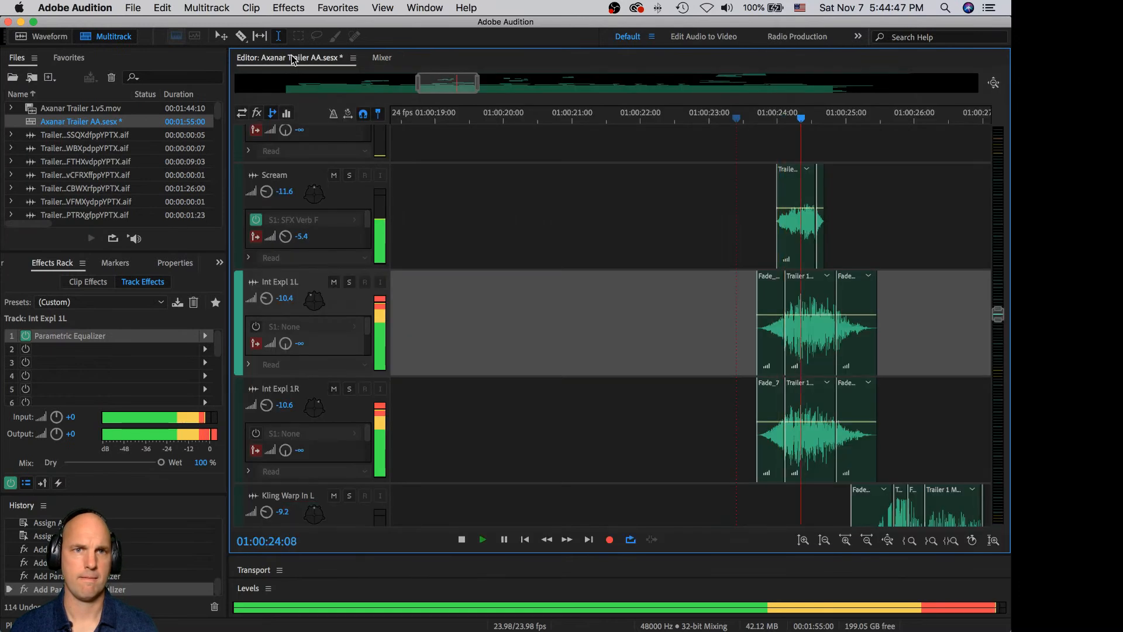
pyautogui.press('space')
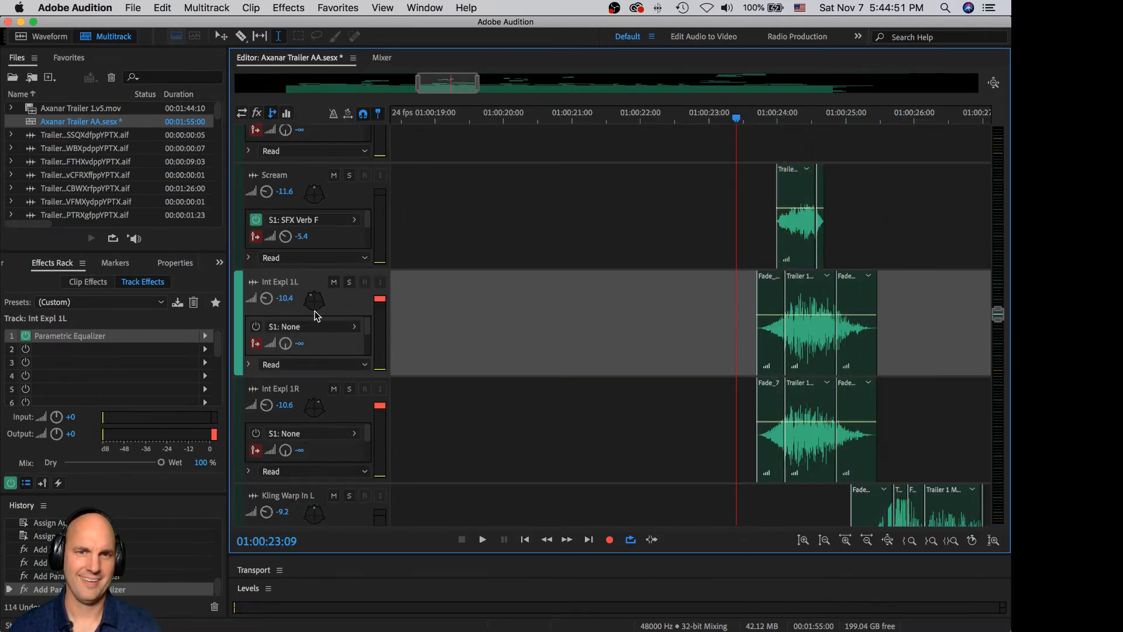
# - Lower the master gain of Int Expl 1L's Parametric Equalizer to 1.7 dB
pyautogui.click(89, 336)
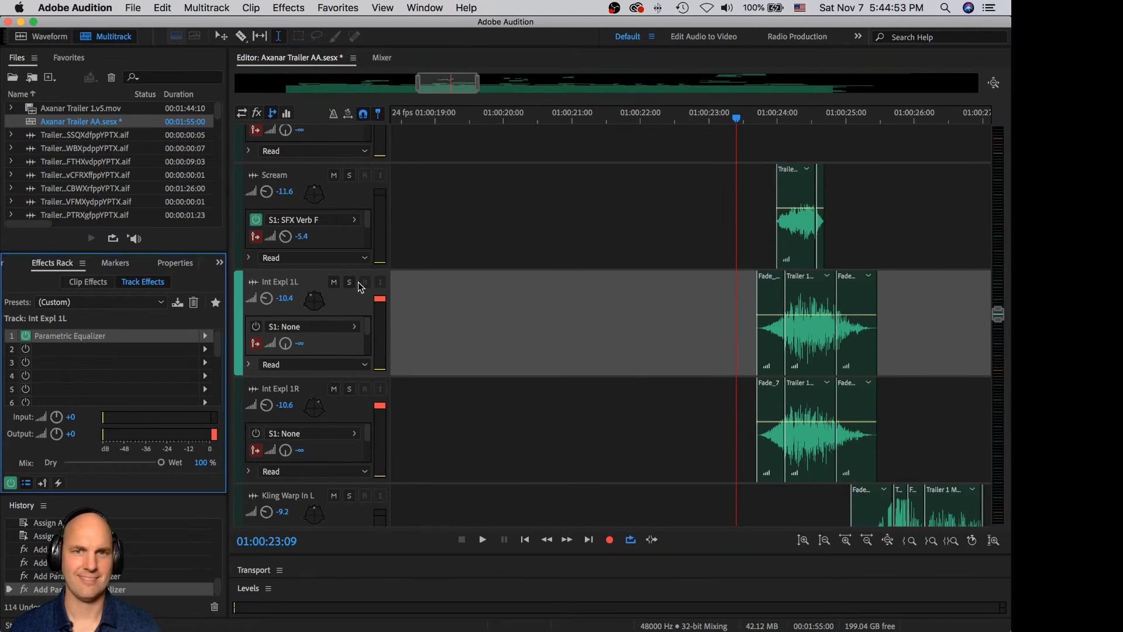
pyautogui.doubleClick(83, 337)
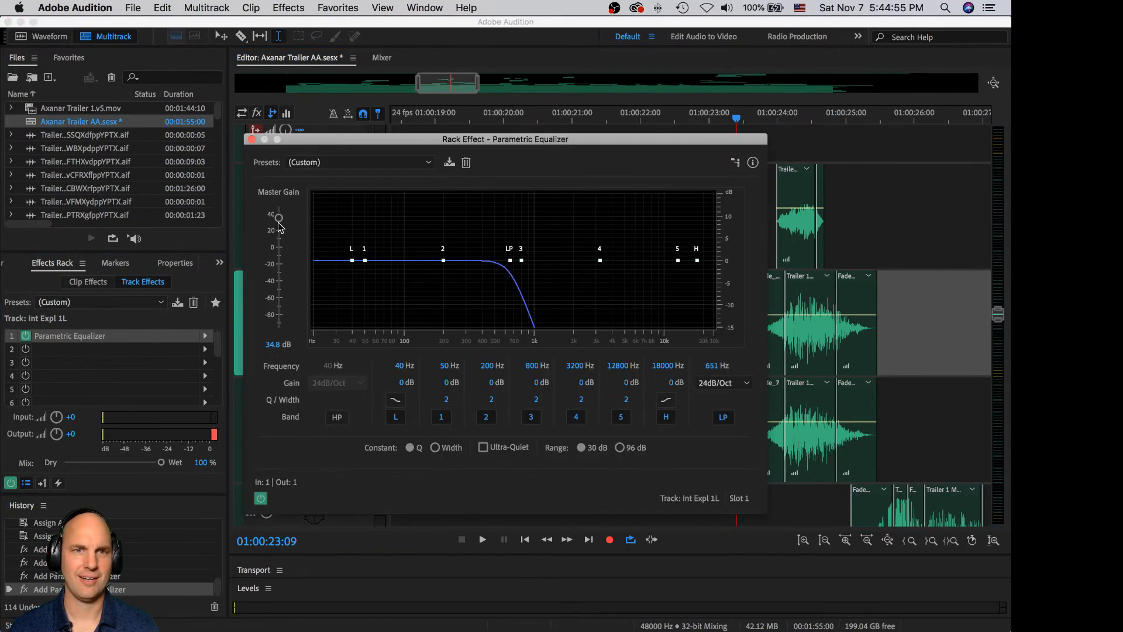
pyautogui.moveTo(280, 220); pyautogui.dragTo(279, 246)
# - Lower the master gain of Int Expl 1R's Parametric Equalizer to 0.5 dB and play the section
pyautogui.click(381, 57)
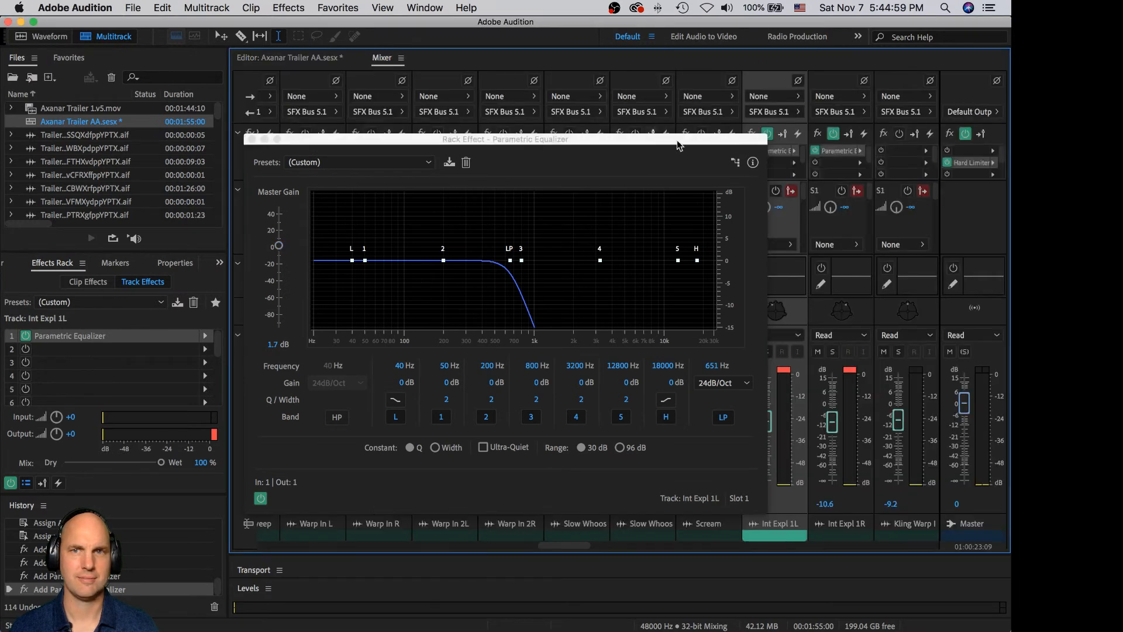
pyautogui.doubleClick(839, 151)
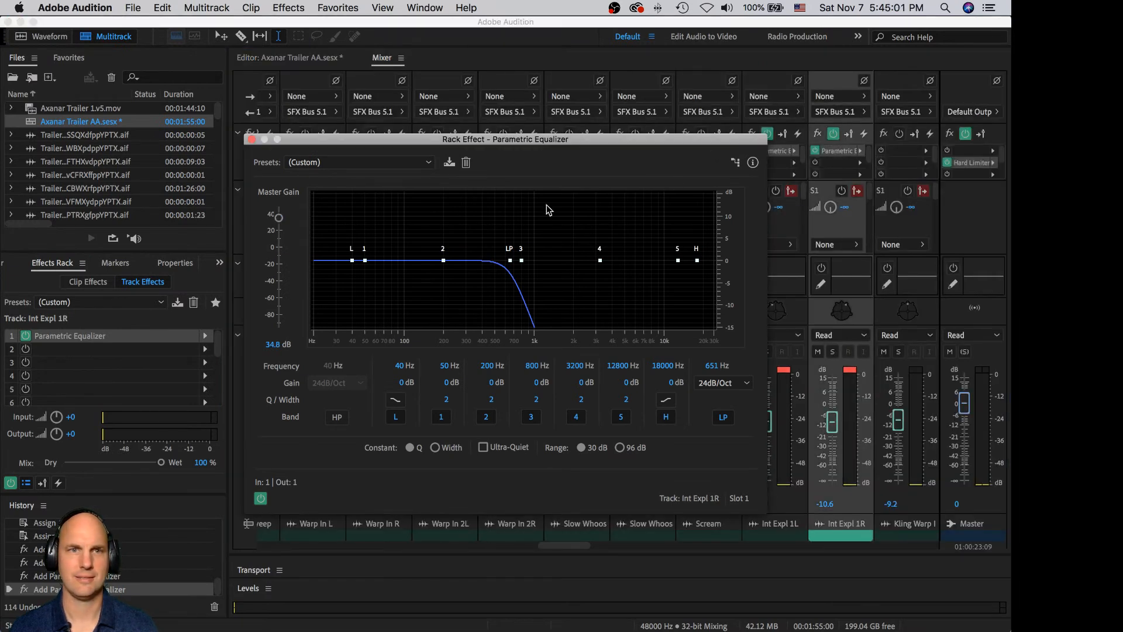
pyautogui.moveTo(279, 228); pyautogui.dragTo(279, 249)
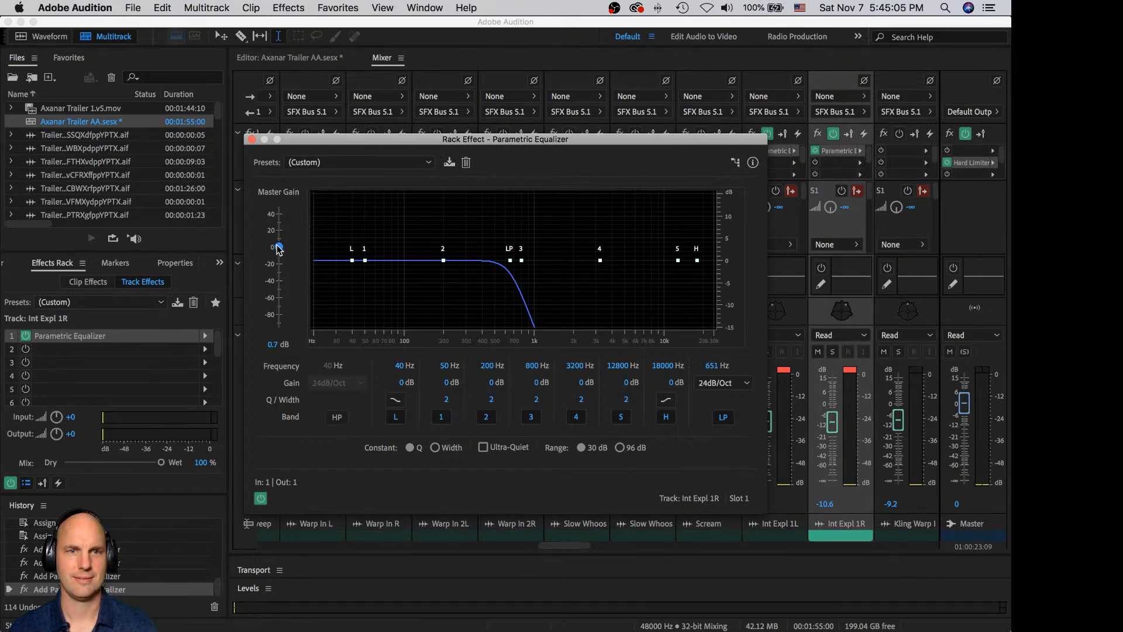
pyautogui.press('space')
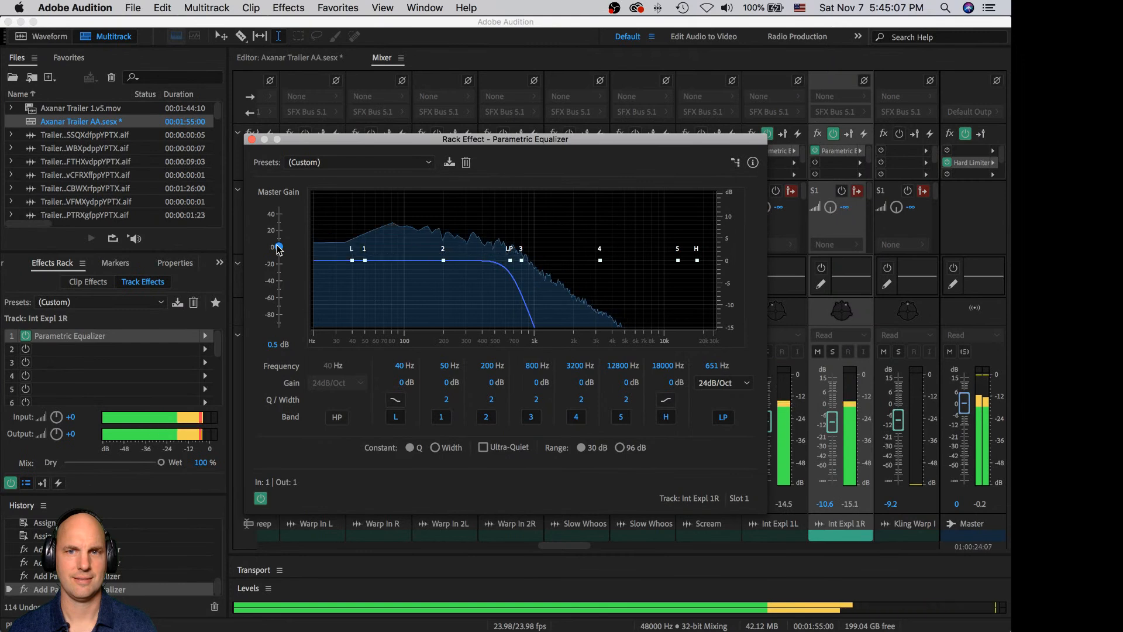
# - Raise the low-pass cutoff of the Parametric Equalizers on Int Expl 1R and Int Expl 1L to 1295 Hz and play the section
pyautogui.press('space')
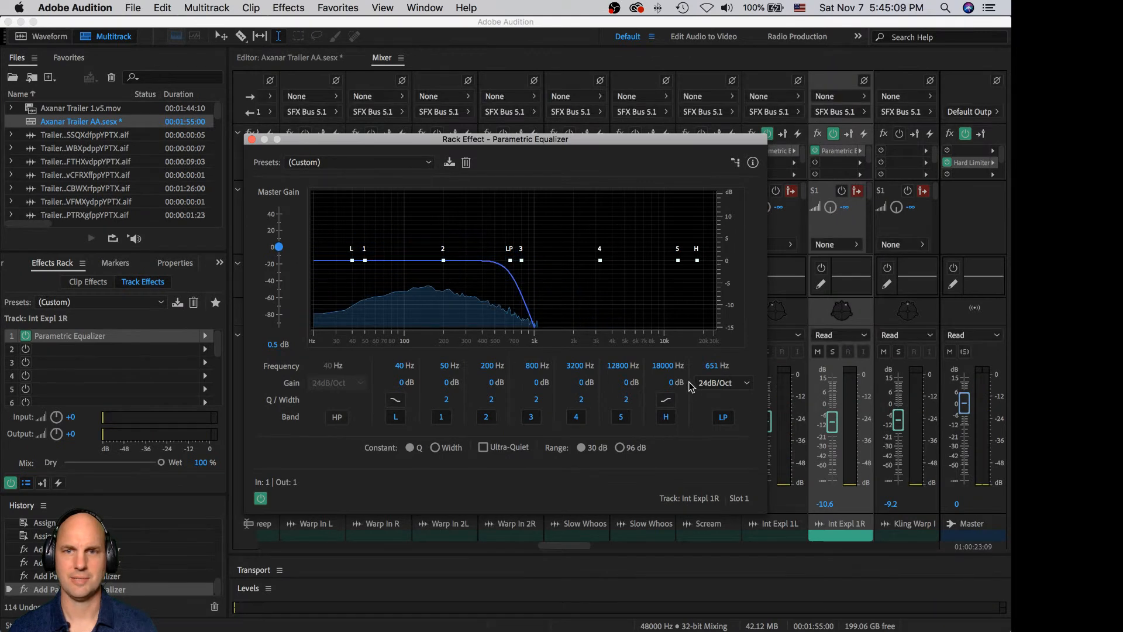
pyautogui.moveTo(717, 366); pyautogui.dragTo(801, 227)
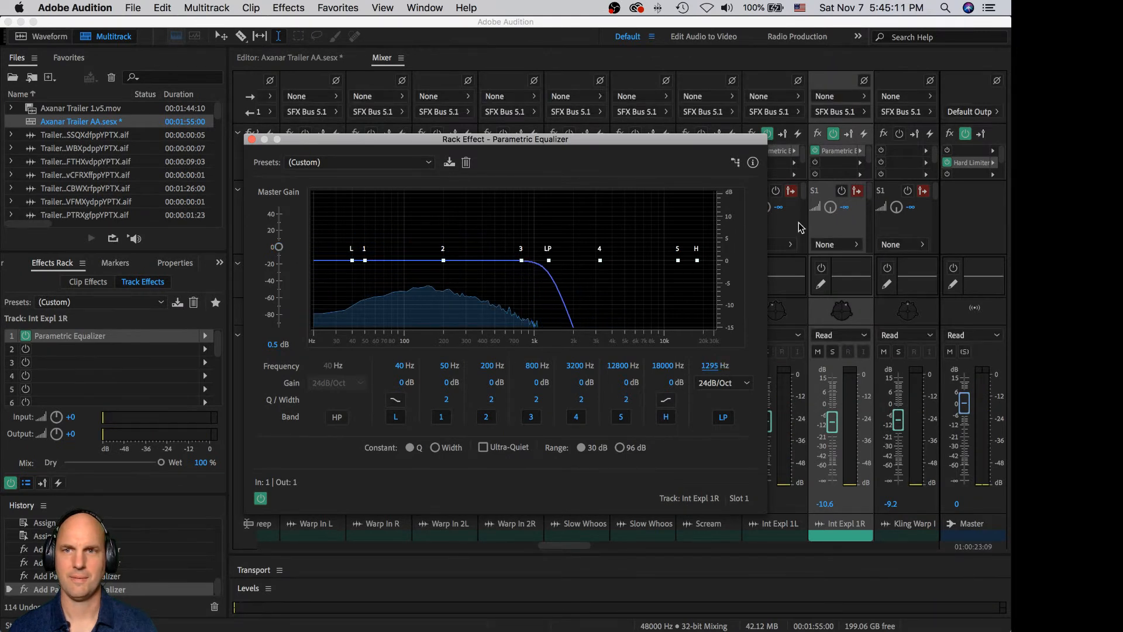
pyautogui.click(785, 162)
pyautogui.moveTo(713, 366); pyautogui.dragTo(736, 367)
pyautogui.press('space')
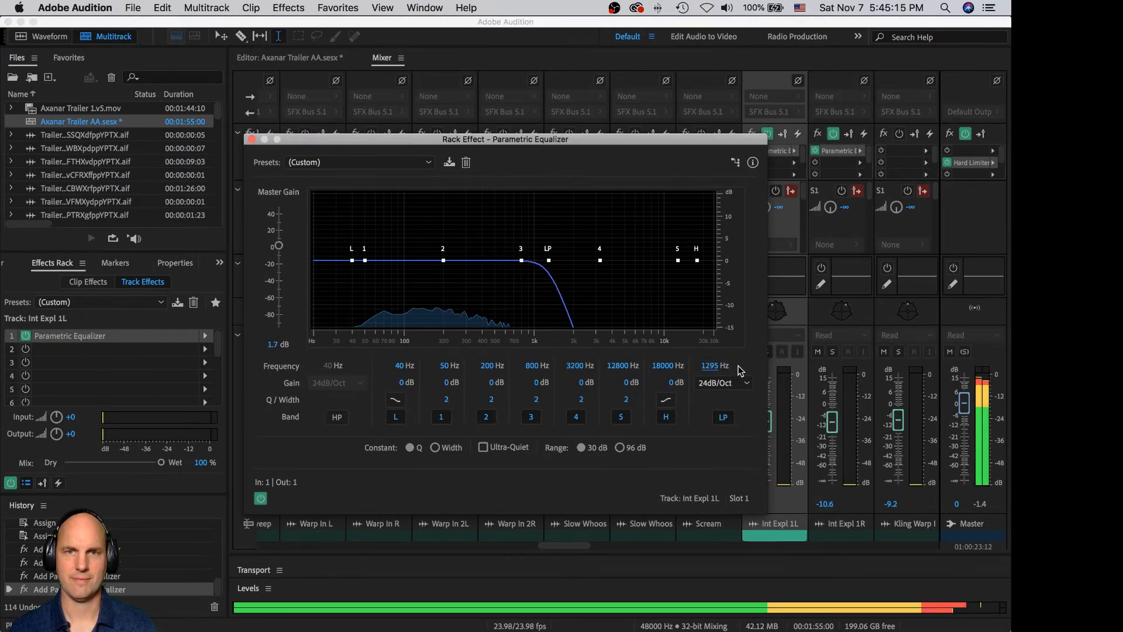
# - Raise the low-pass cutoff to 2430 Hz on Int Expl 1R and 2427 Hz on Int Expl 1L, then audition and close the equalizer
pyautogui.moveTo(709, 369)
pyautogui.mouseDown()
pyautogui.moveTo(747, 361)
pyautogui.moveTo(722, 370)
pyautogui.moveTo(745, 372)
pyautogui.moveTo(700, 370)
pyautogui.mouseUp()
pyautogui.click(838, 153)
pyautogui.press('space')
pyautogui.press('space')
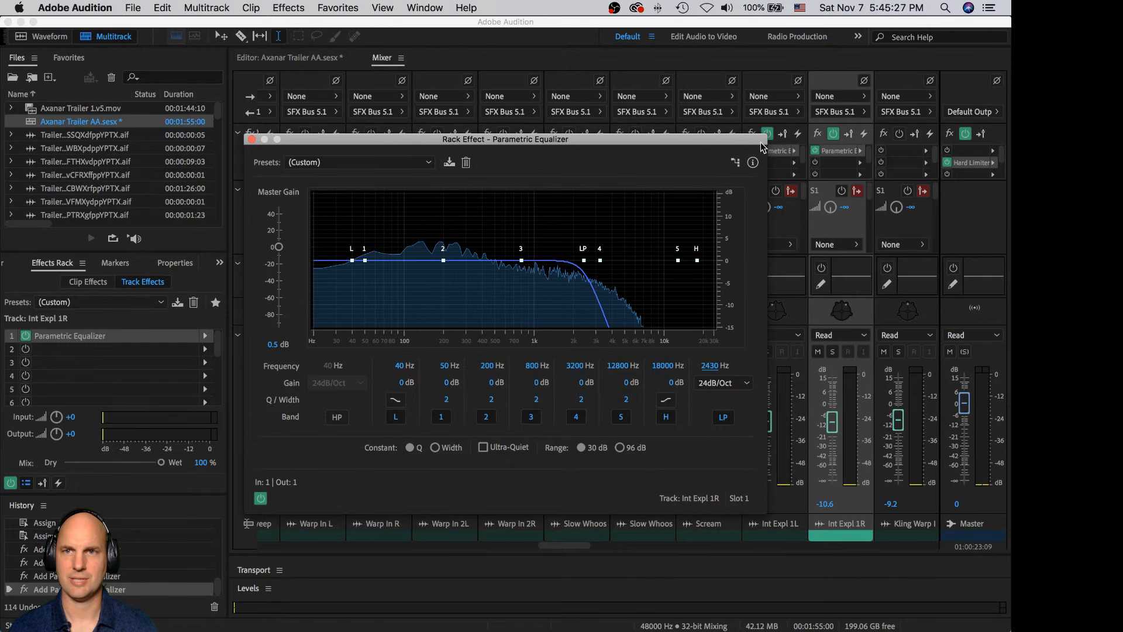
pyautogui.doubleClick(781, 153)
pyautogui.moveTo(710, 366); pyautogui.dragTo(698, 369)
pyautogui.press('space')
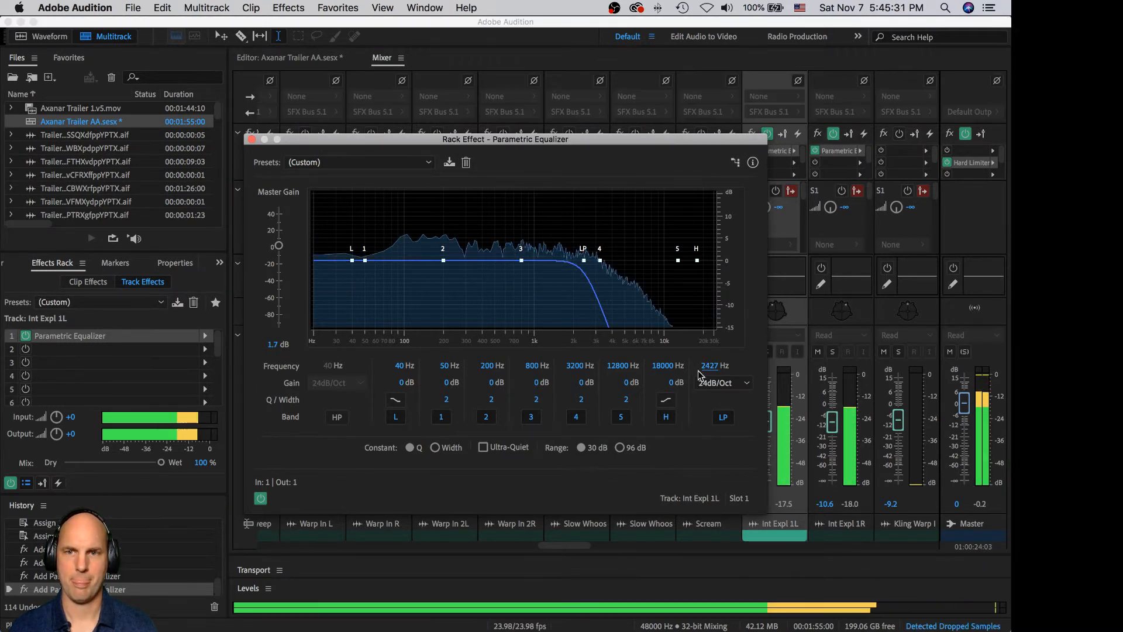
pyautogui.press('space')
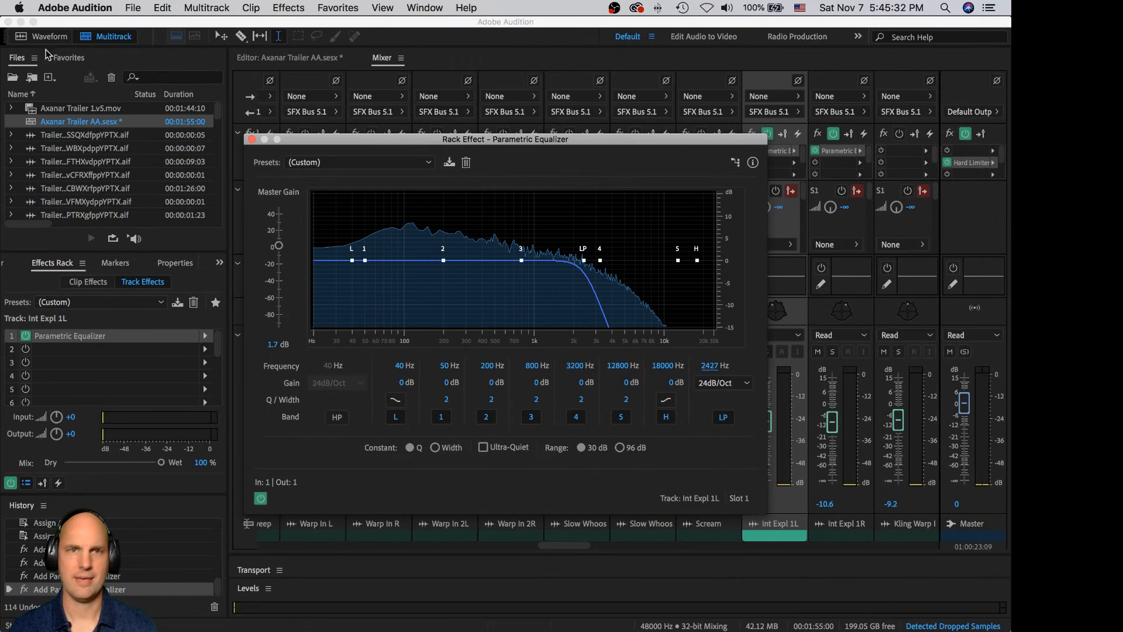
pyautogui.click(252, 140)
pyautogui.click(253, 140)
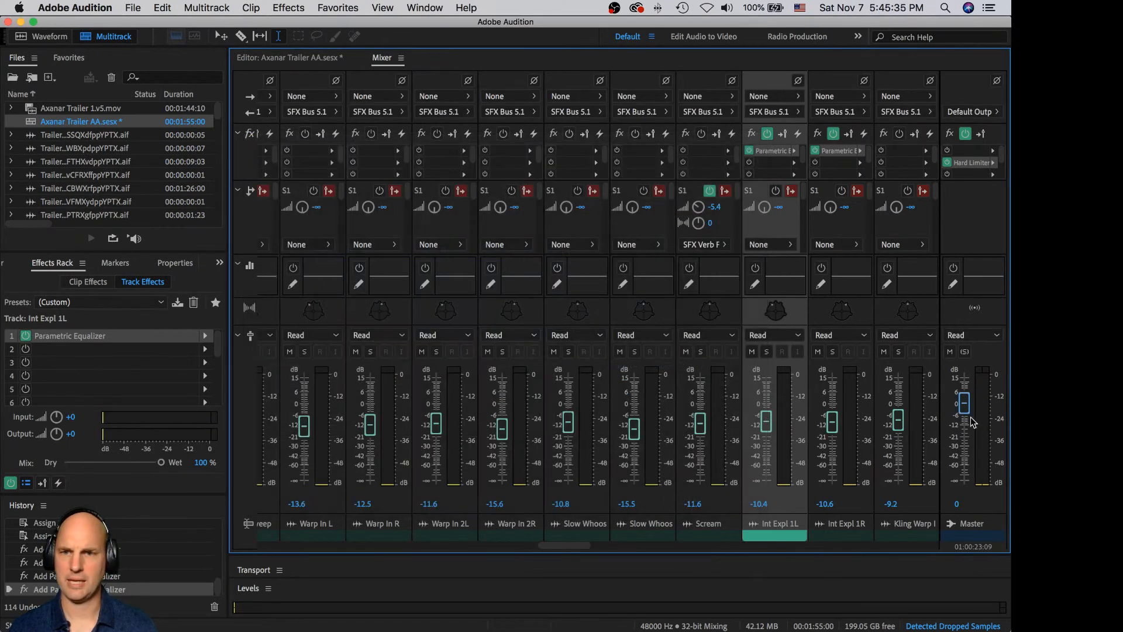
# - Pan Int Expl 1L to -79° and Int Expl 1R to 67° in the surround panner and play the section
pyautogui.doubleClick(774, 315)
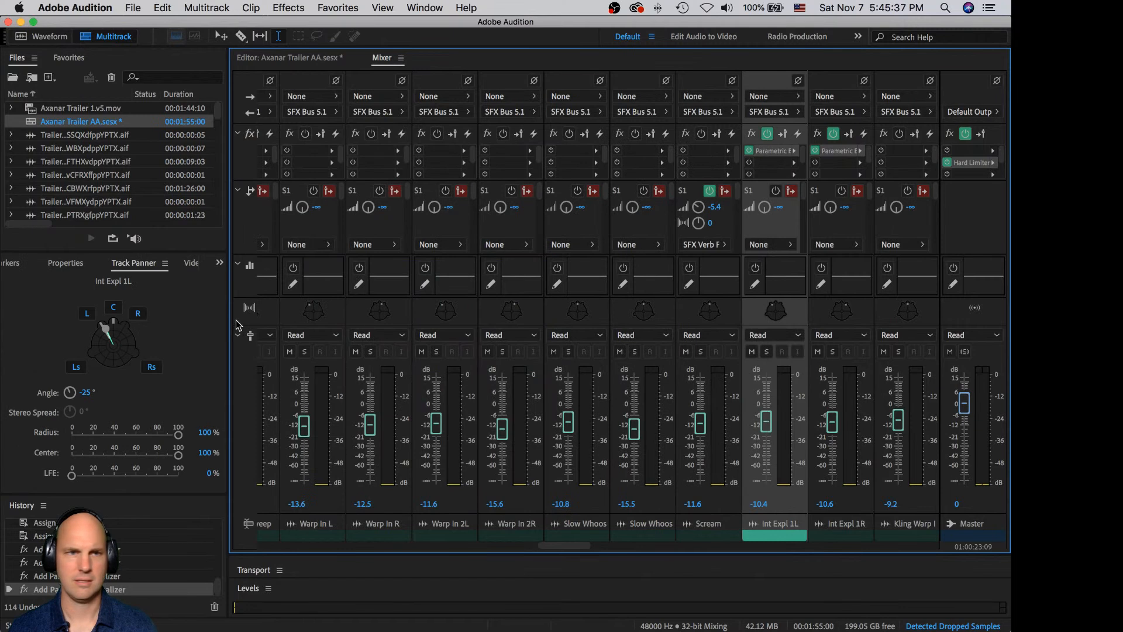
pyautogui.moveTo(93, 337); pyautogui.dragTo(95, 341)
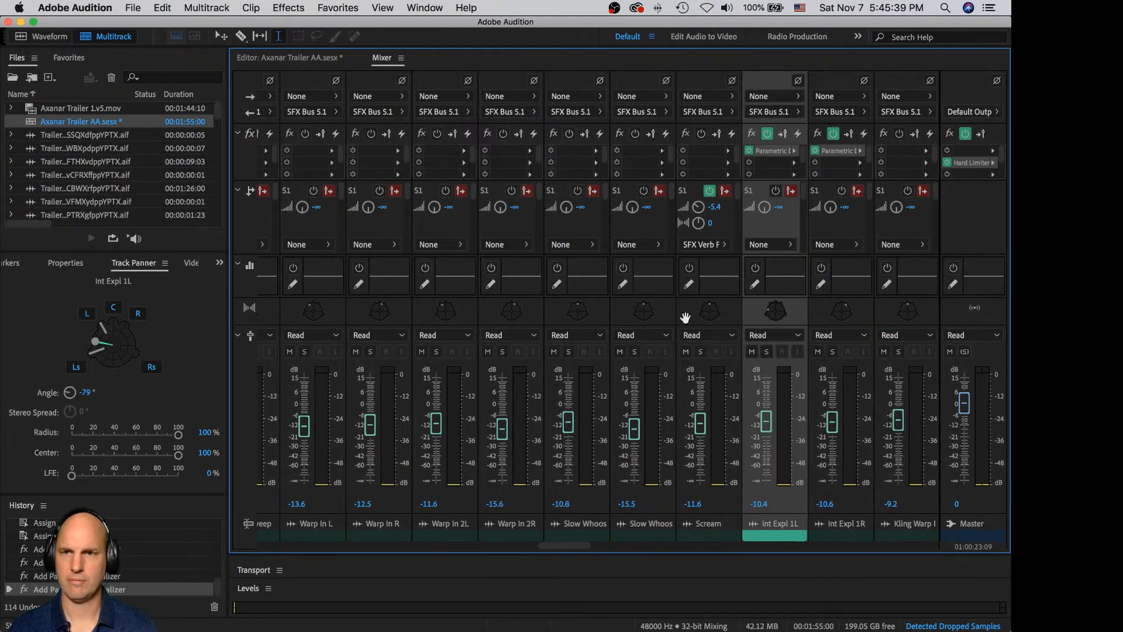
pyautogui.doubleClick(848, 312)
pyautogui.moveTo(117, 337); pyautogui.dragTo(123, 333)
pyautogui.press('space')
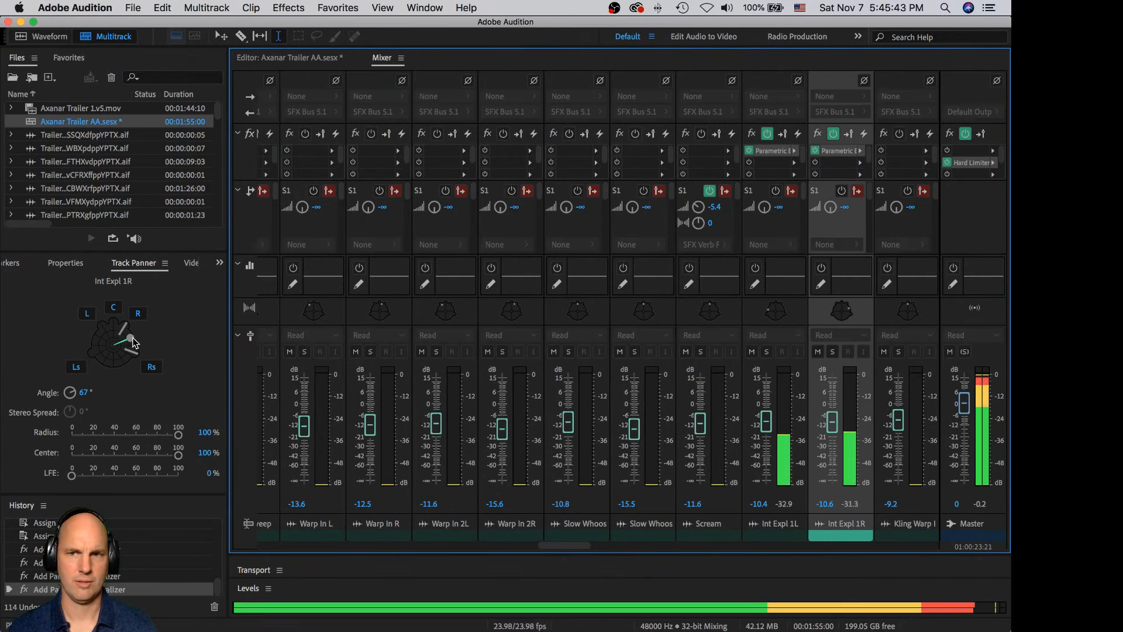
pyautogui.press('space')
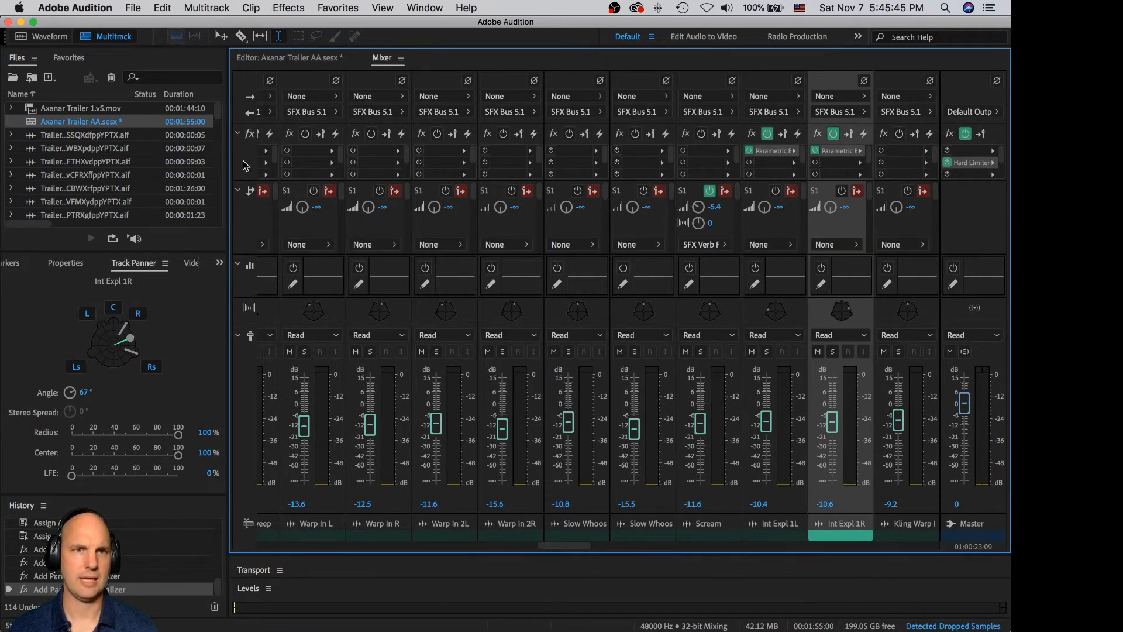
# - Raise Int Expl 1L's volume envelope to about -4.8 dB and add keyframes that dip at the clip's start and climb back through it
pyautogui.click(300, 59)
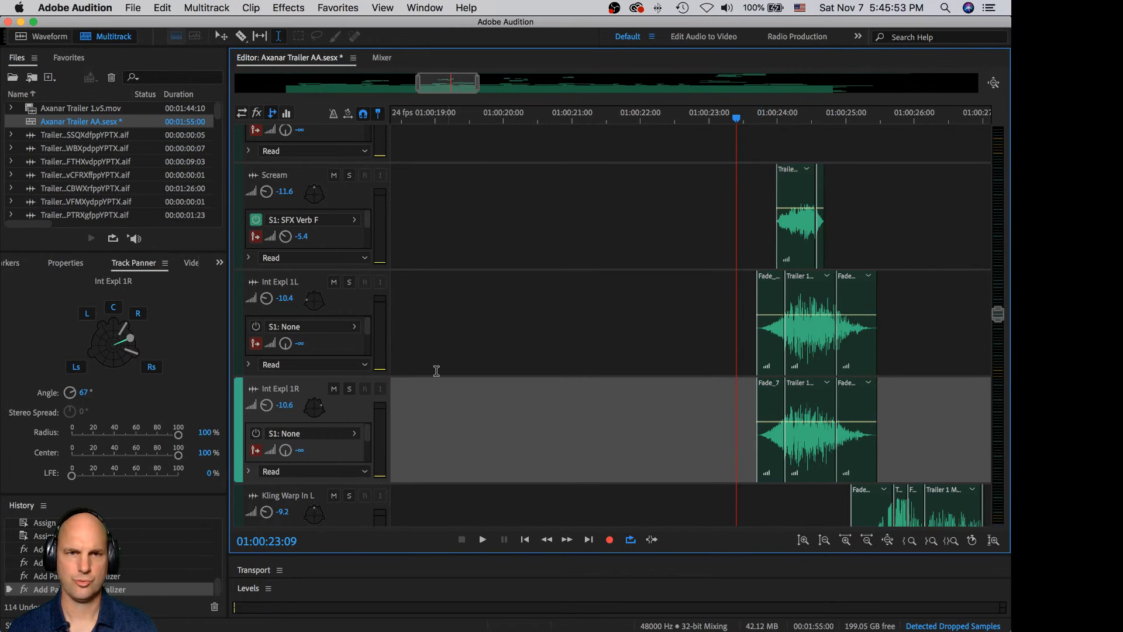
pyautogui.click(250, 363)
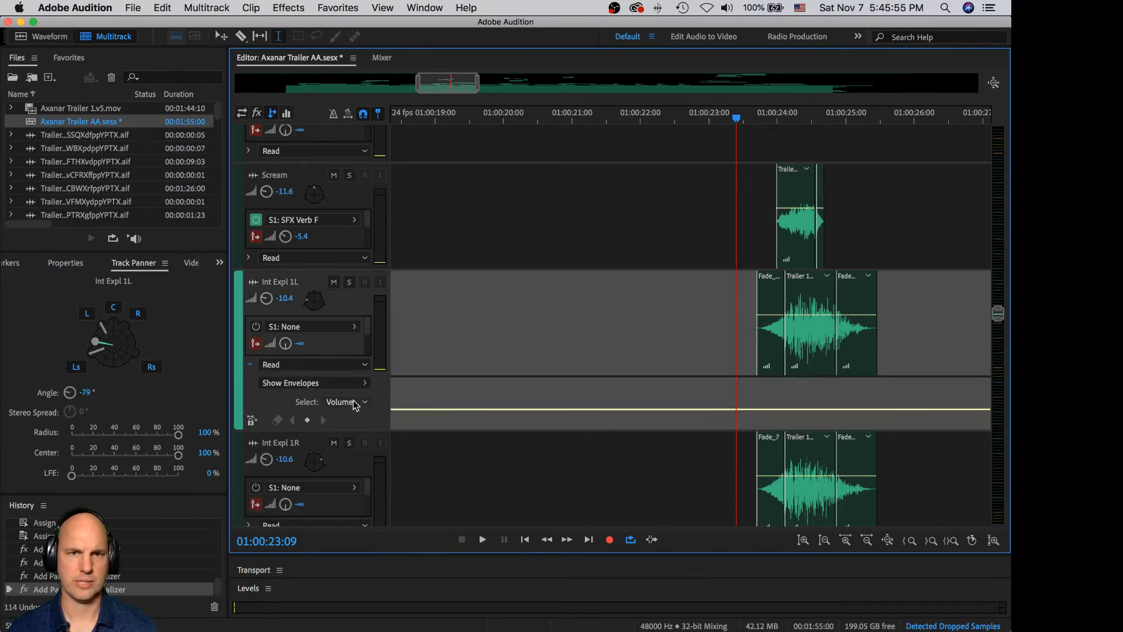
pyautogui.click(759, 410)
pyautogui.moveTo(758, 411)
pyautogui.mouseDown()
pyautogui.moveTo(758, 425)
pyautogui.moveTo(758, 404)
pyautogui.mouseUp()
pyautogui.click(724, 404)
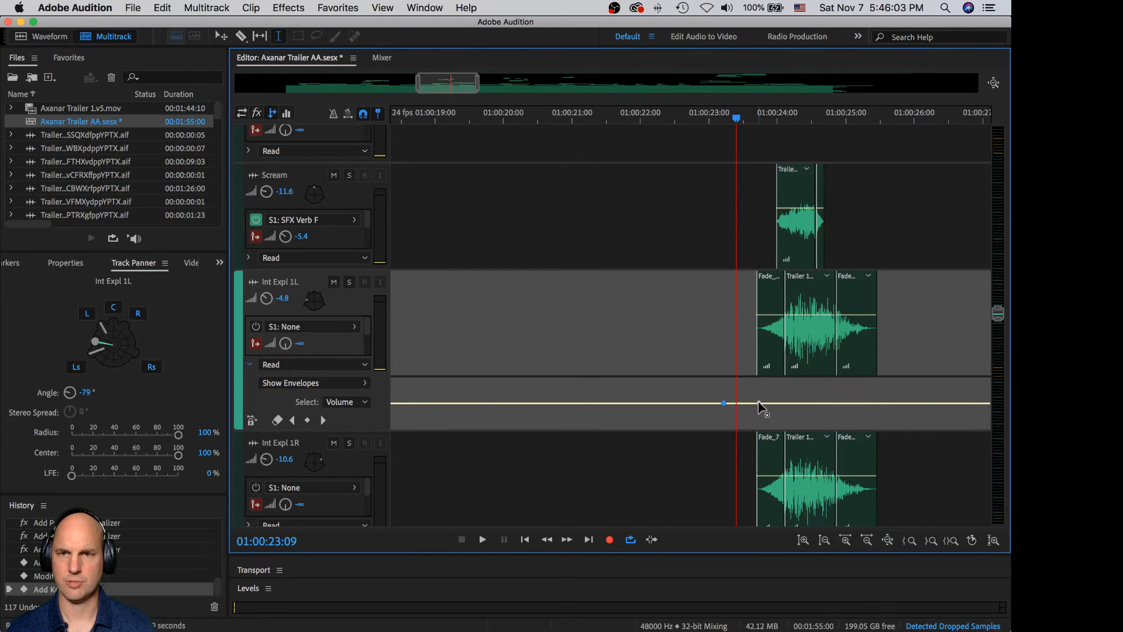
pyautogui.moveTo(760, 409); pyautogui.dragTo(823, 406)
pyautogui.click(823, 428)
# - Add volume keyframes on Int Expl 1R that fade it down from mid-clip and restore its level after the clip ends
pyautogui.scroll(-2, 923, 389)
pyautogui.scroll(-4, 924, 389)
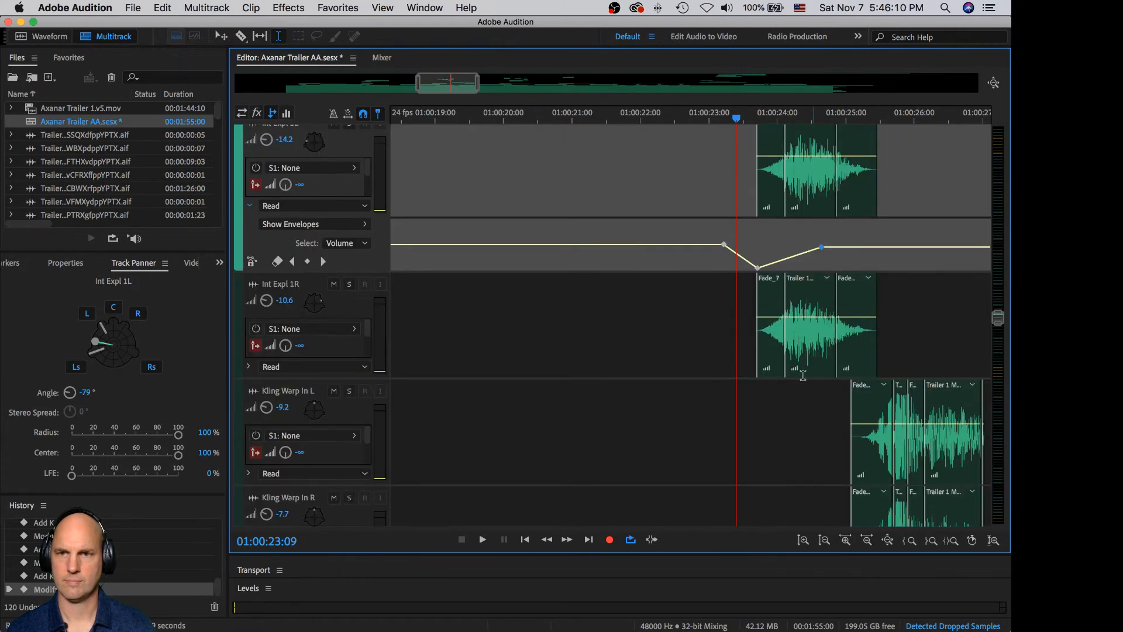
pyautogui.click(248, 367)
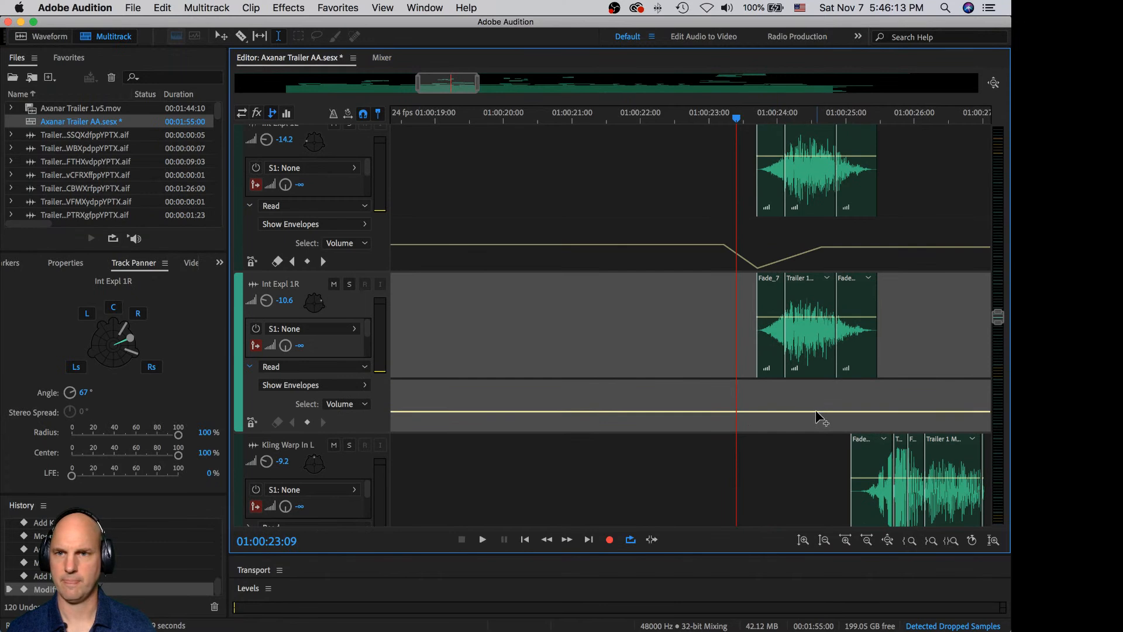
pyautogui.click(793, 411)
pyautogui.click(825, 411)
pyautogui.moveTo(824, 411); pyautogui.dragTo(826, 429)
pyautogui.click(886, 429)
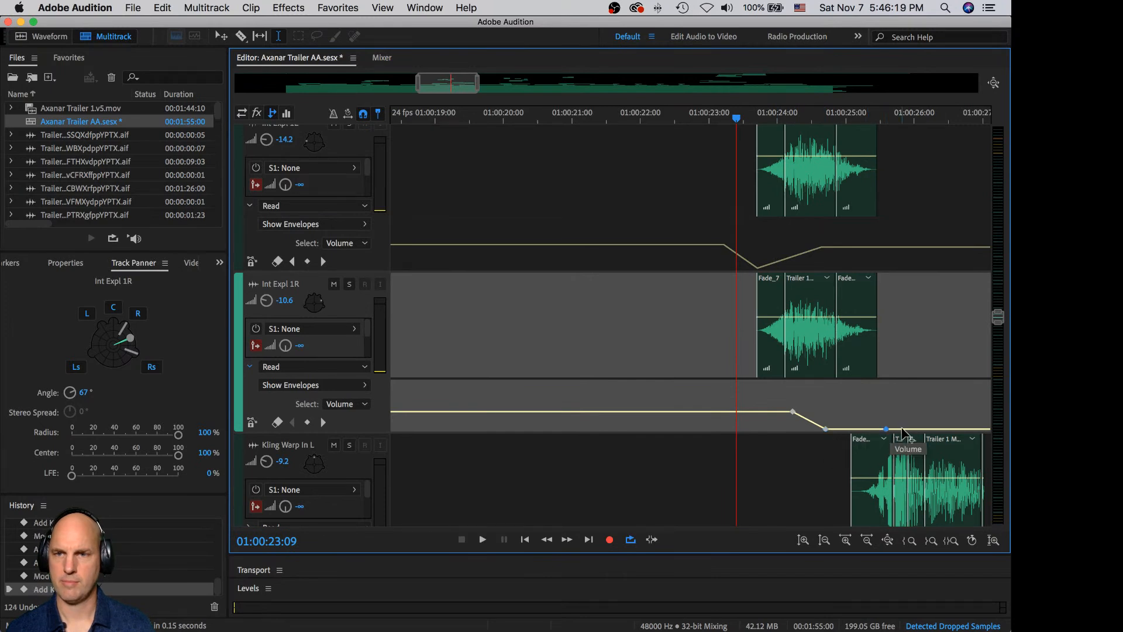
pyautogui.moveTo(902, 429); pyautogui.dragTo(901, 411)
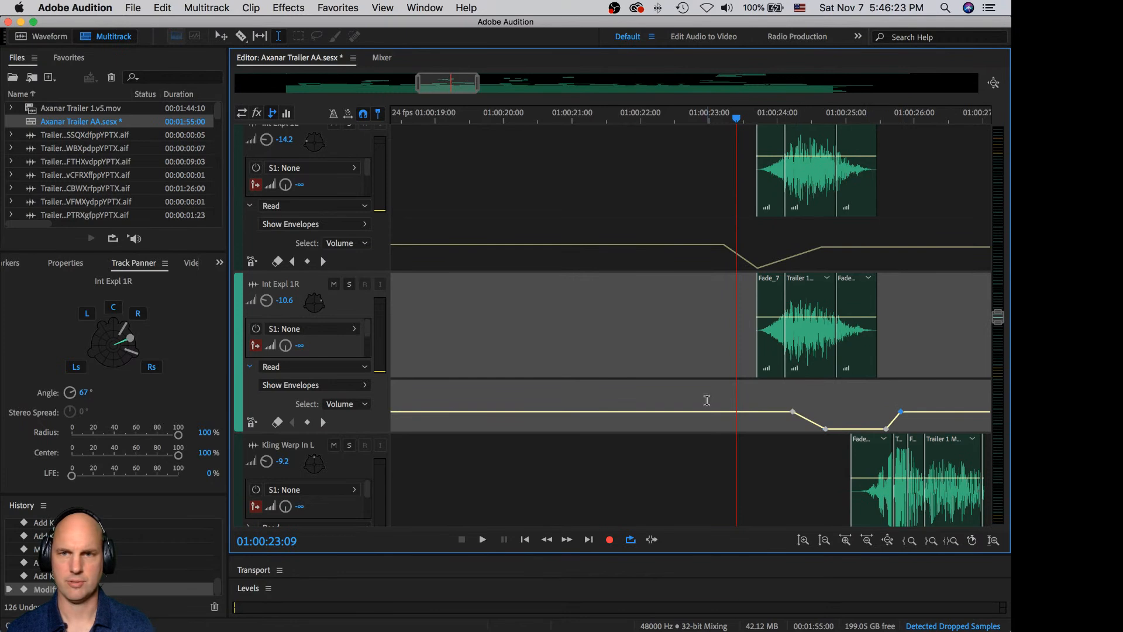
# - Play the interior explosion section from 01:00:23:09, then replay it with the video preview shown
pyautogui.press('space')
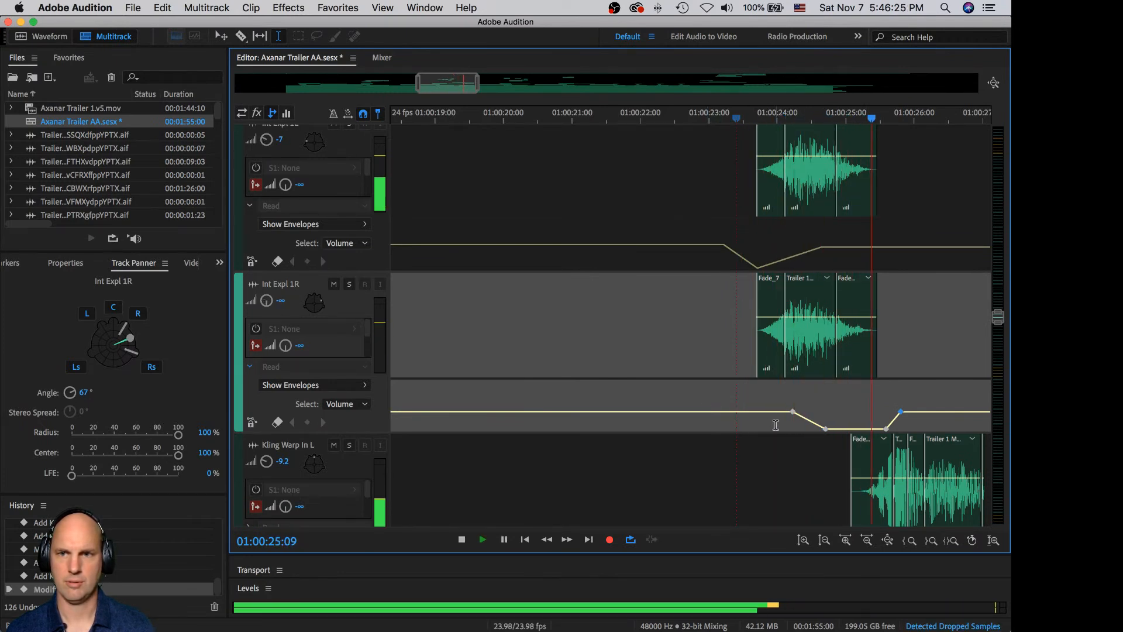
pyautogui.press('space')
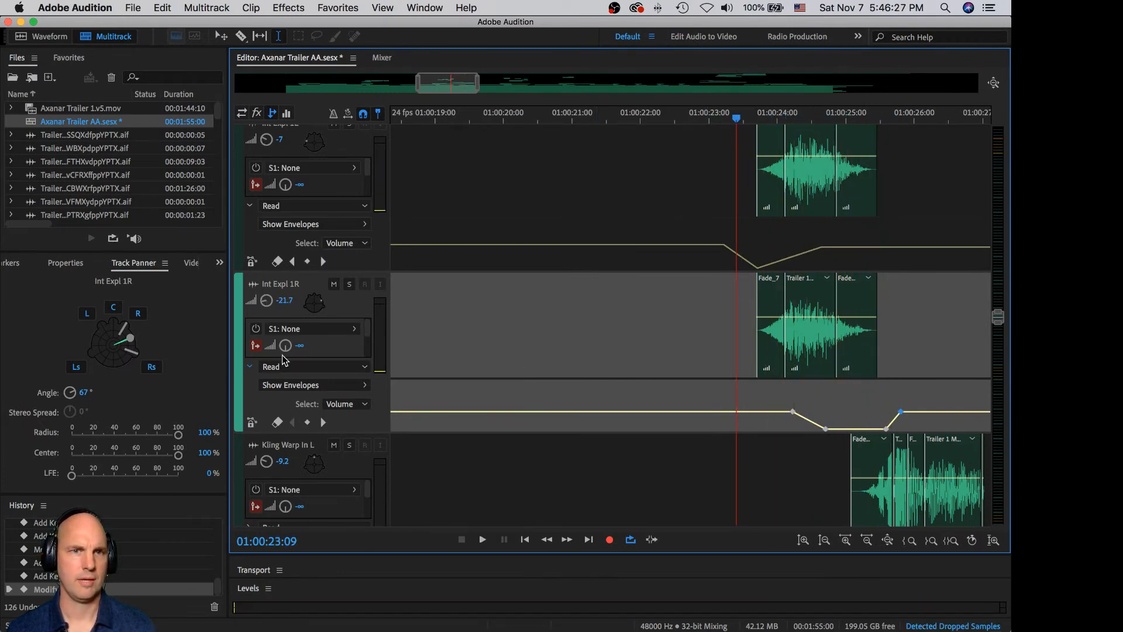
pyautogui.click(193, 265)
pyautogui.press('space')
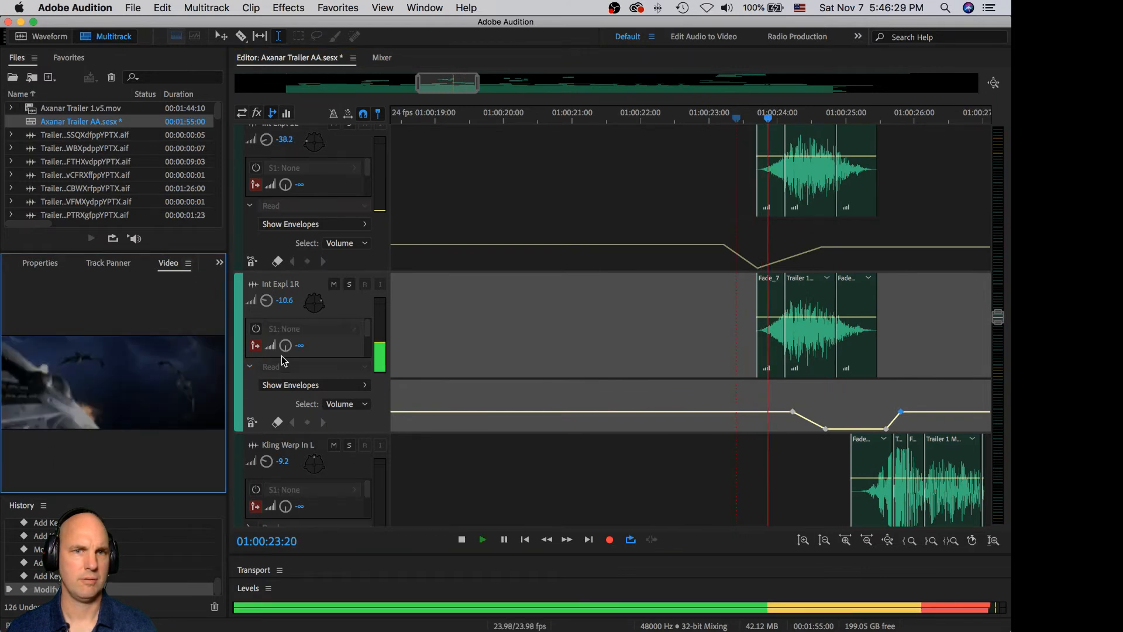
pyautogui.press('space')
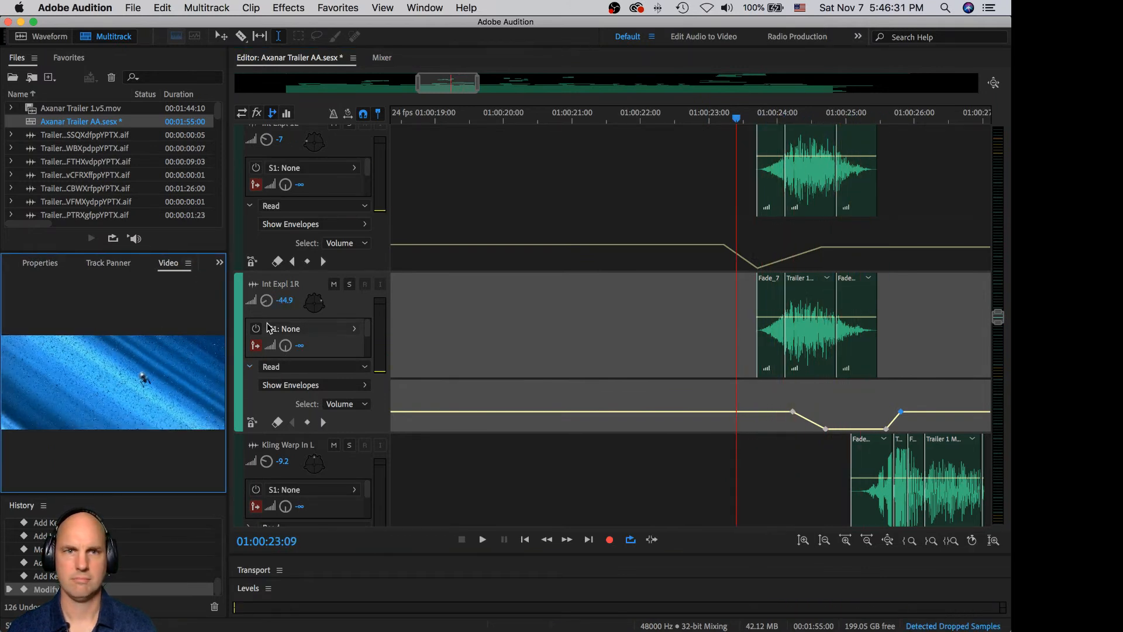
# - Collapse the automation lanes of Int Expl 1R and Int Expl 1L, replay the section and save the session
pyautogui.click(250, 366)
pyautogui.click(250, 206)
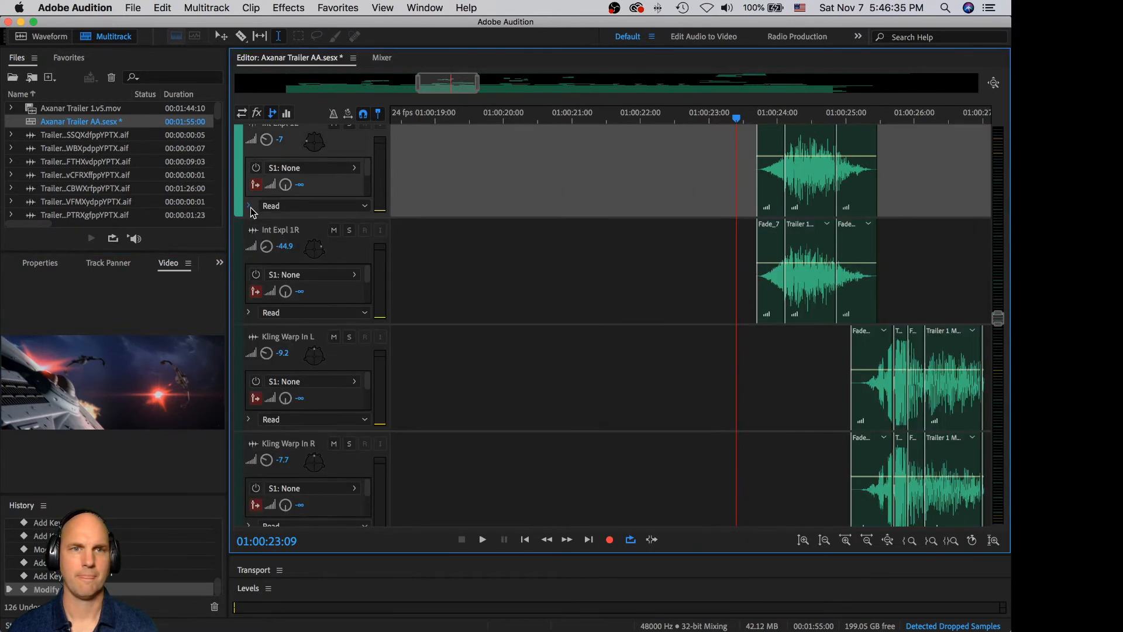
pyautogui.scroll(3, 834, 421)
pyautogui.scroll(-2, 833, 421)
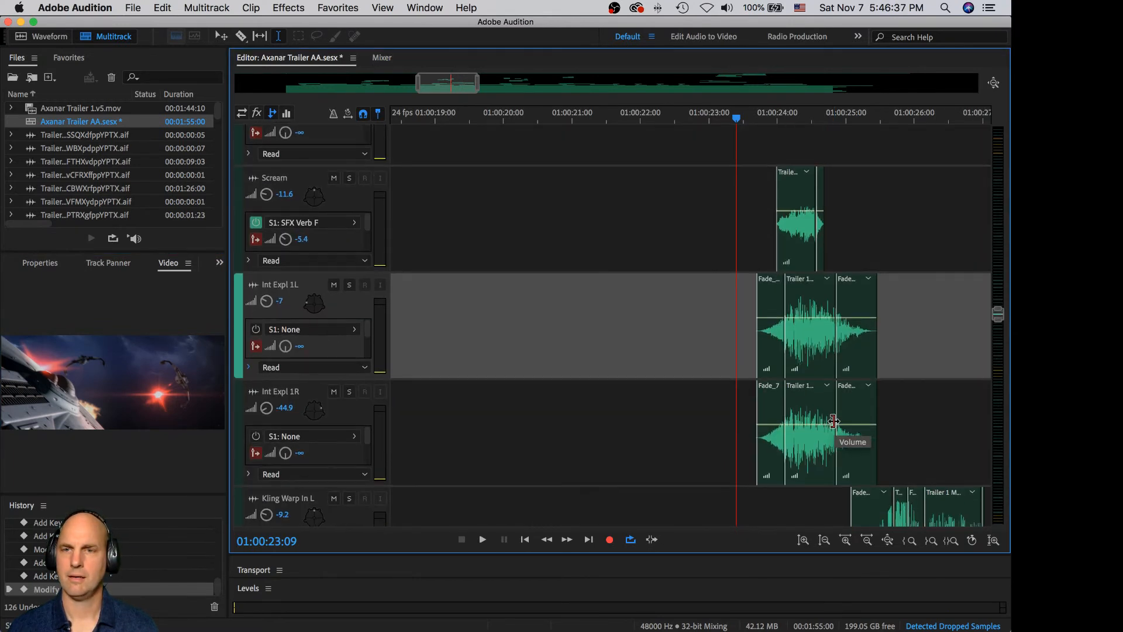
pyautogui.press('space')
pyautogui.press('super+s')
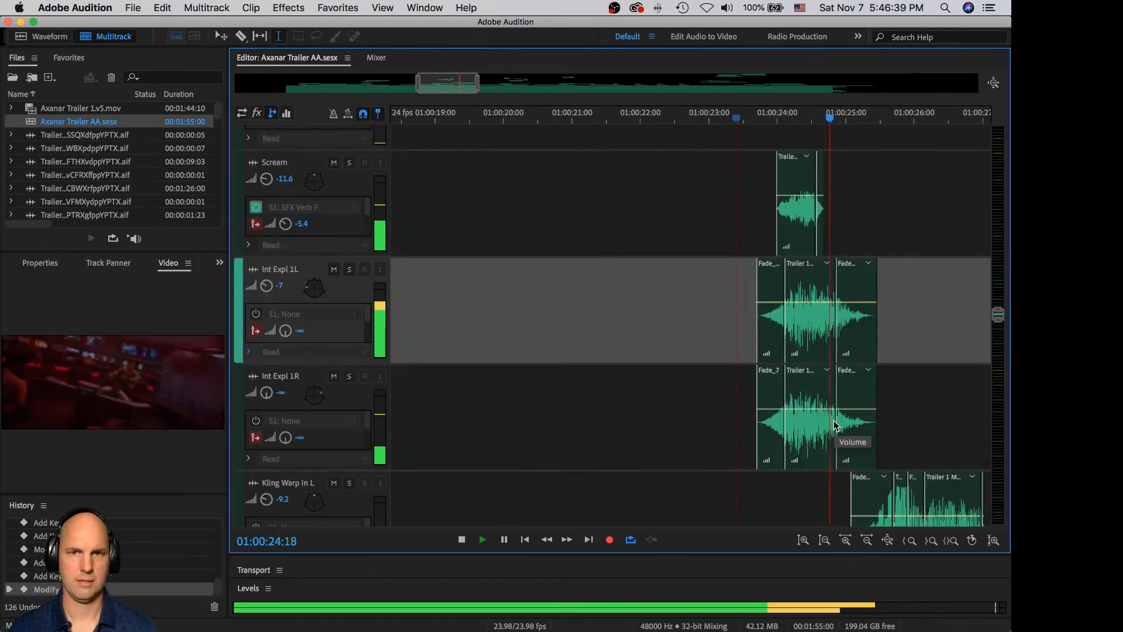
pyautogui.press('space')
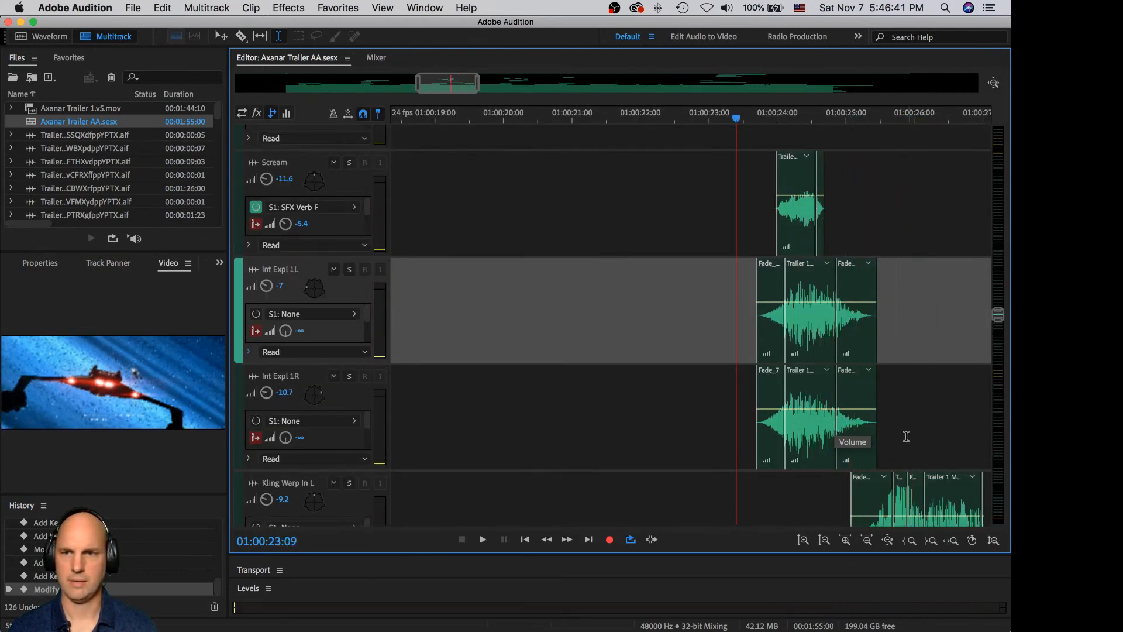
# - Solo Kling Warp In L and Kling Warp In R and play them from the start of their clips
pyautogui.click(907, 421)
pyautogui.scroll(-5, 969, 339)
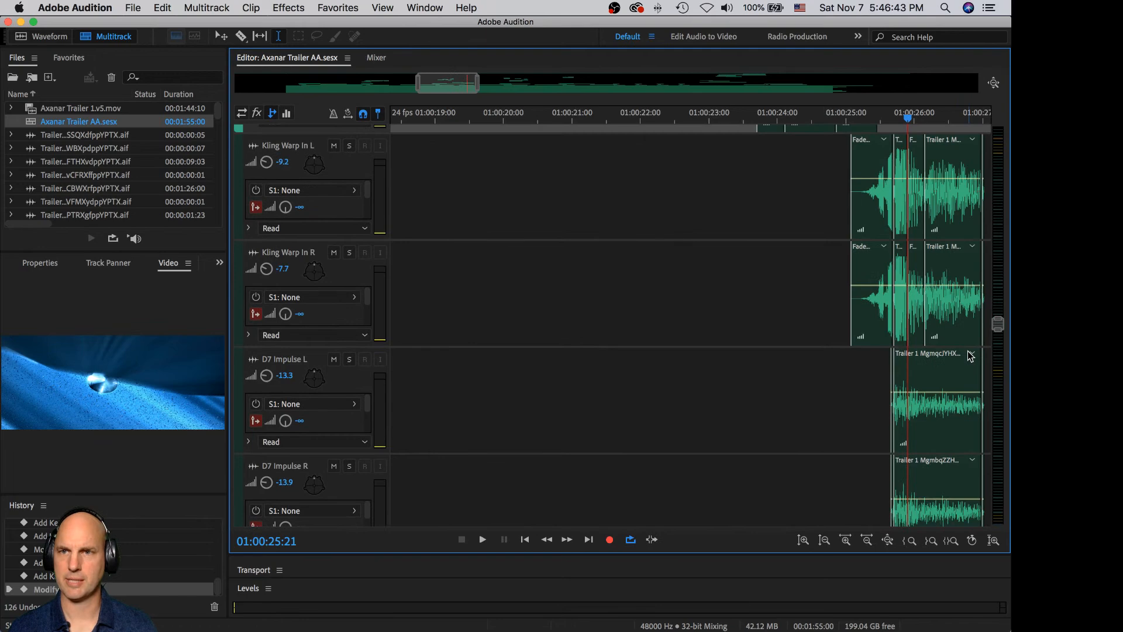
pyautogui.scroll(2, 968, 350)
pyautogui.click(345, 255)
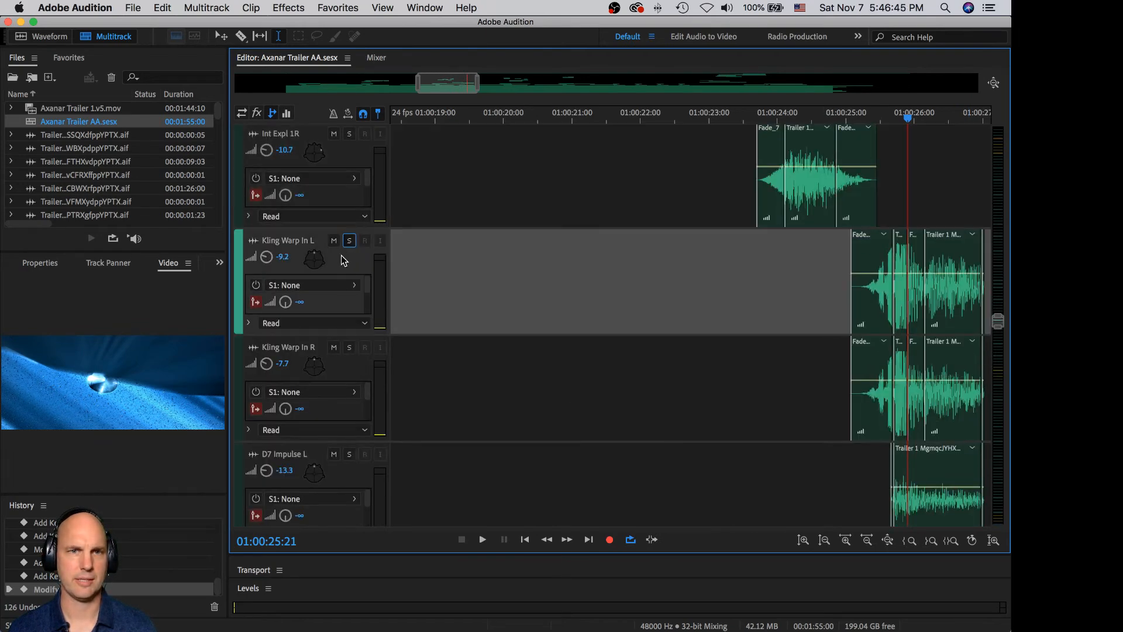
pyautogui.click(346, 346)
pyautogui.press('space')
pyautogui.press('space')
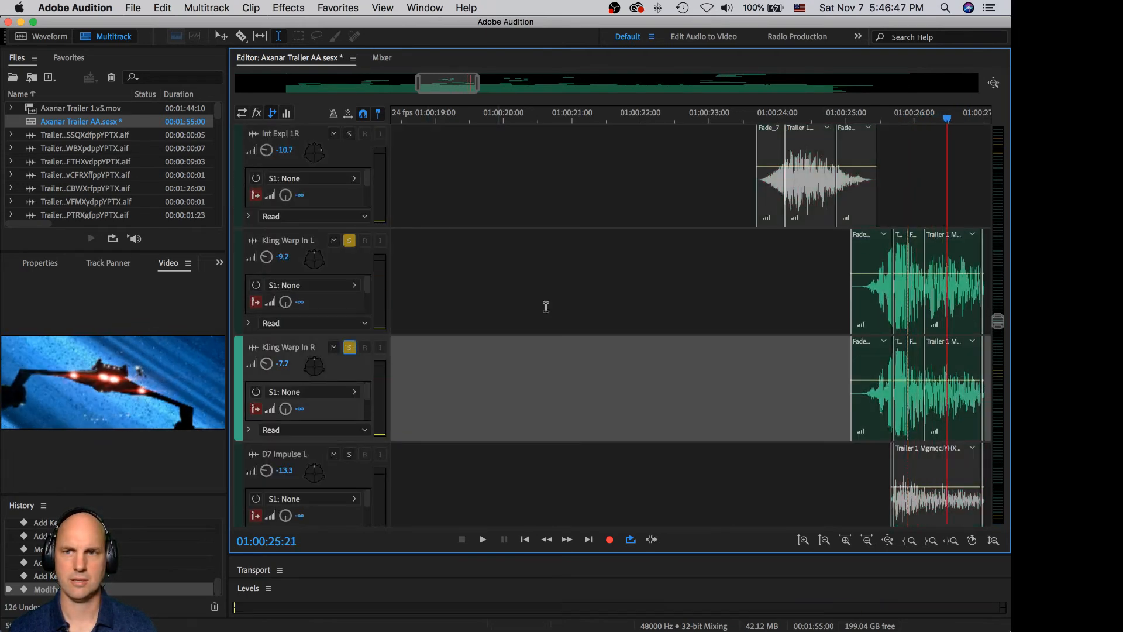
pyautogui.click(853, 267)
pyautogui.press('space')
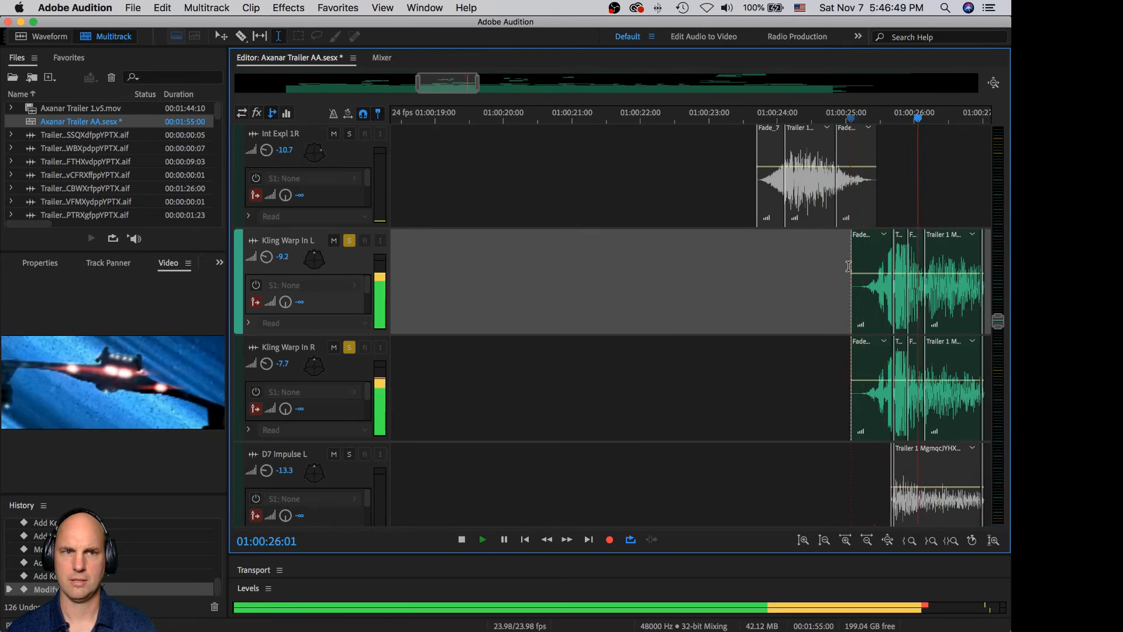
pyautogui.press('space')
# - Replay the soloed Kling Warp In tracks from 01:00:24:16, then clear the solo on both
pyautogui.moveTo(977, 182); pyautogui.dragTo(998, 182)
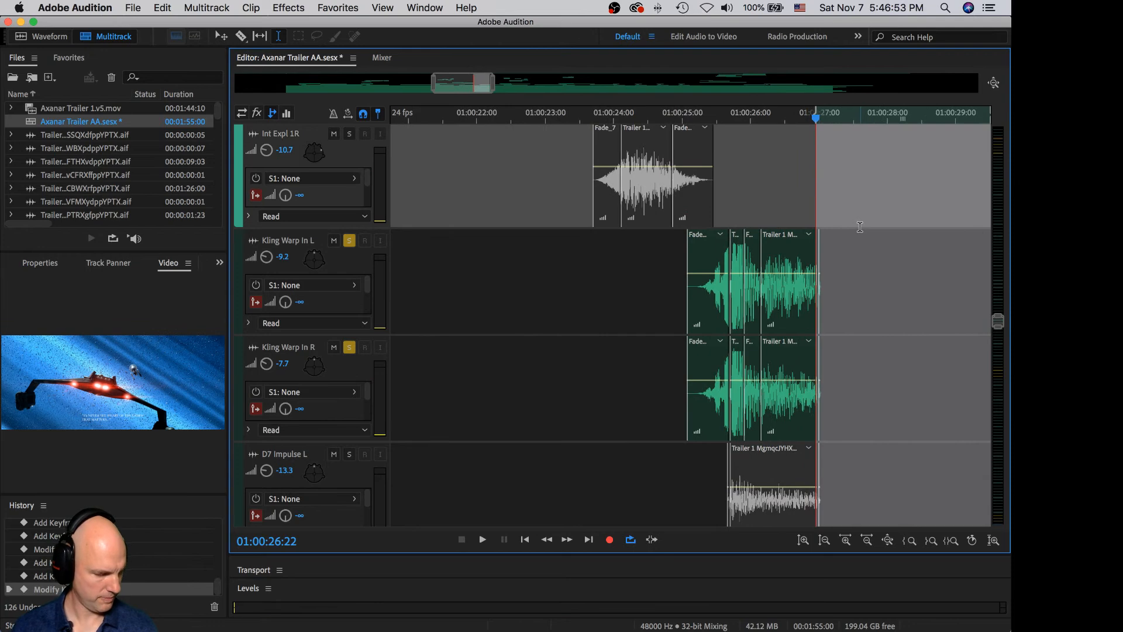
pyautogui.click(662, 274)
pyautogui.press('space')
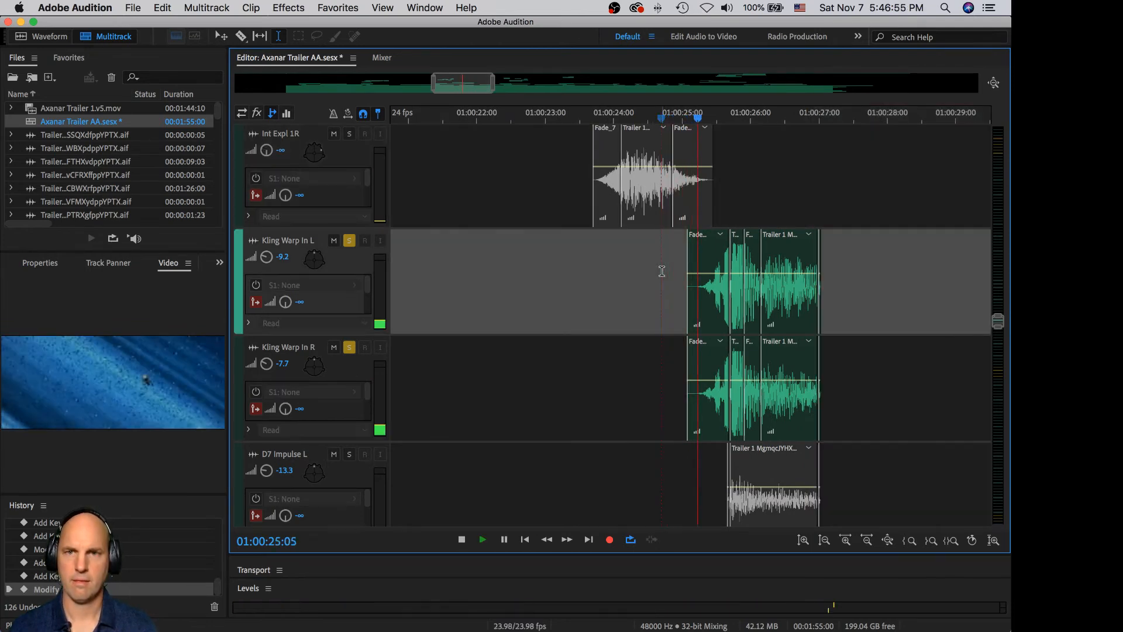
pyautogui.press('space')
pyautogui.press('space')
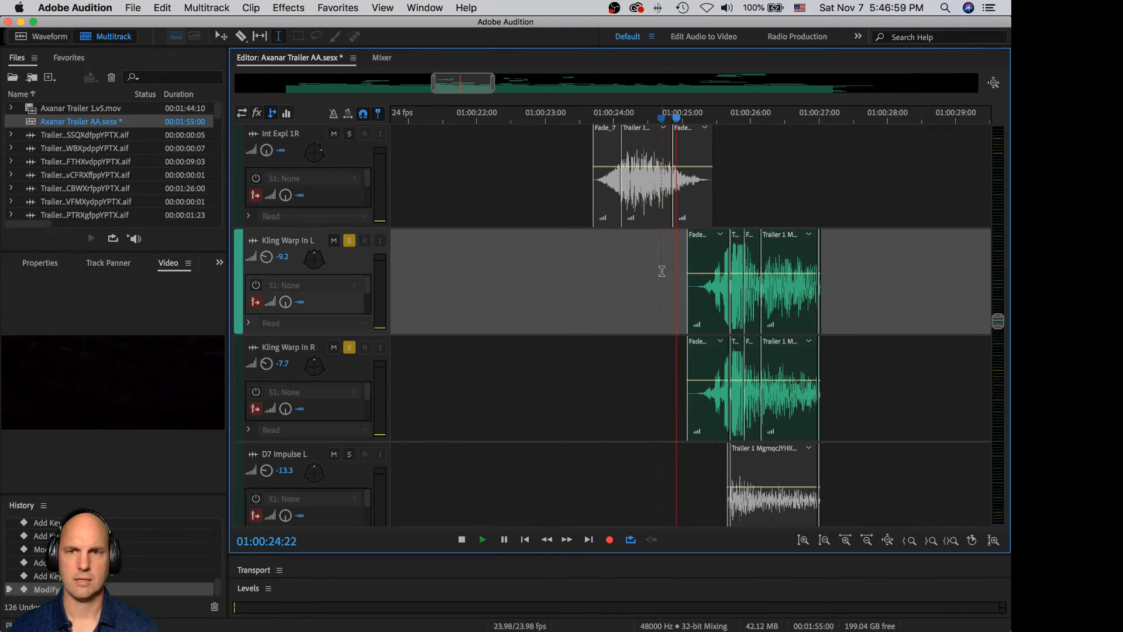
pyautogui.press('space')
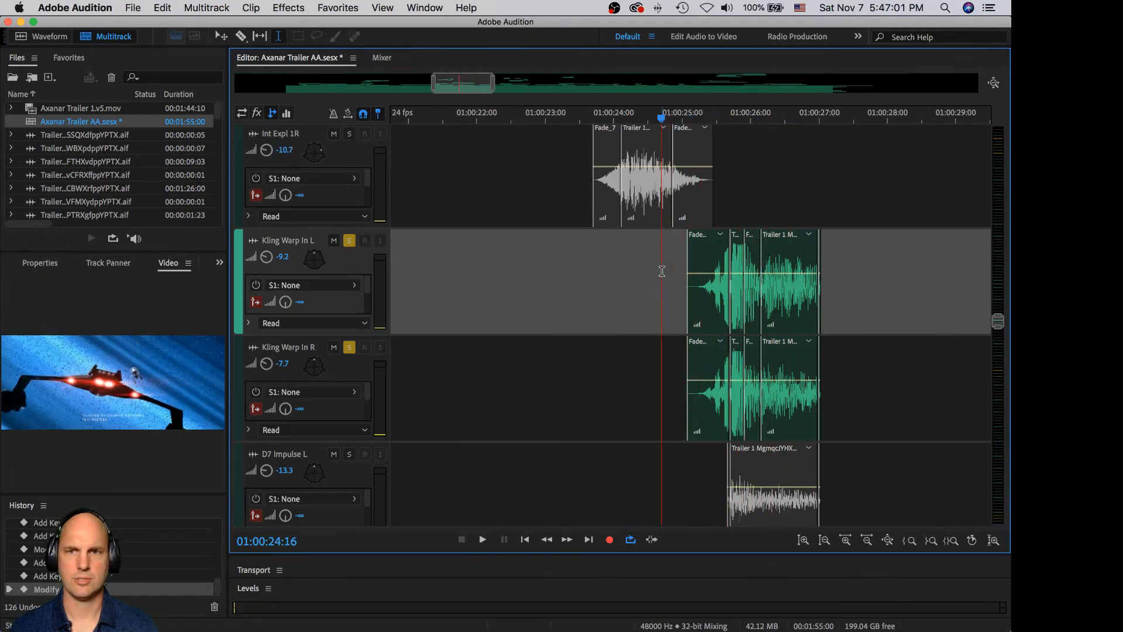
pyautogui.click(349, 241)
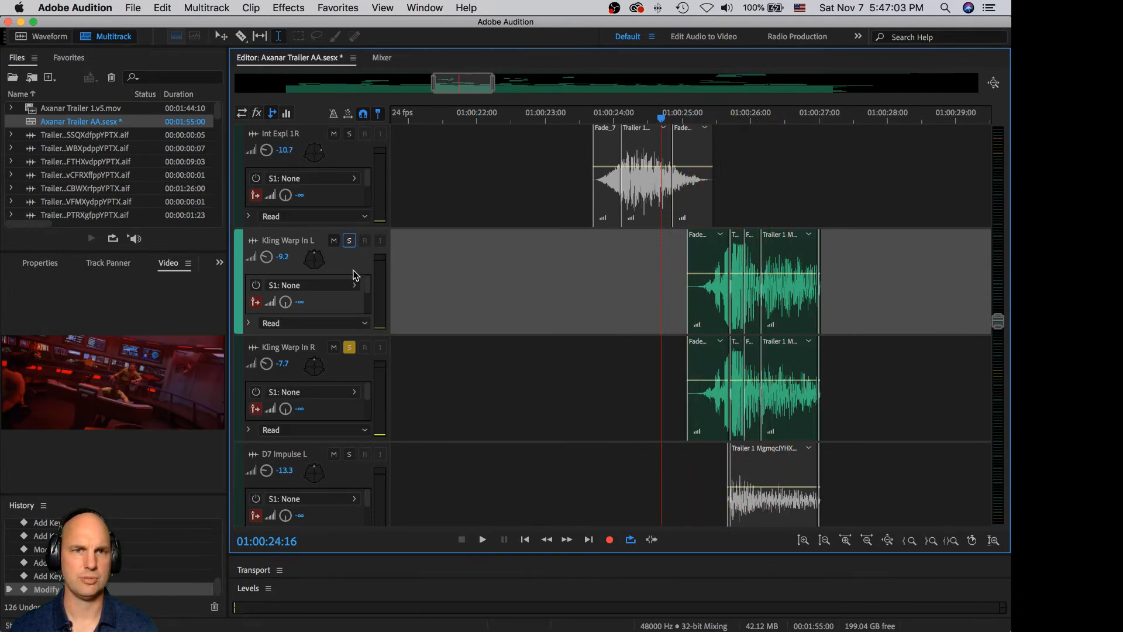
pyautogui.click(349, 347)
pyautogui.click(354, 260)
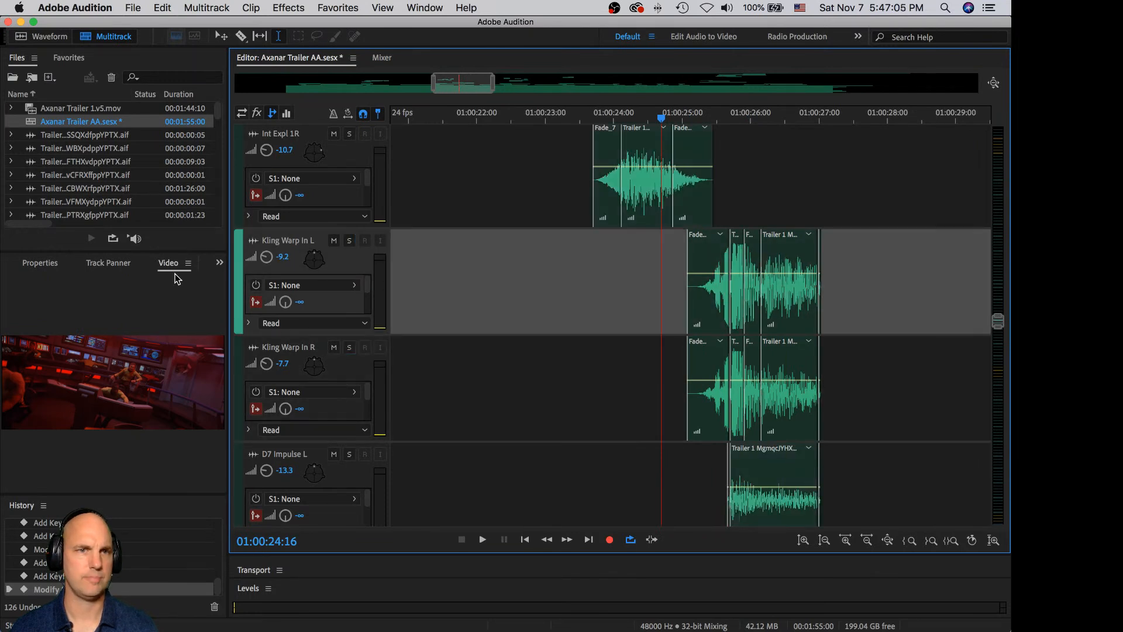
# - Add a Parametric Equalizer to Kling Warp In L, load the Default preset and set its high shelf to 8333 Hz at -10.3 dB
pyautogui.click(220, 263)
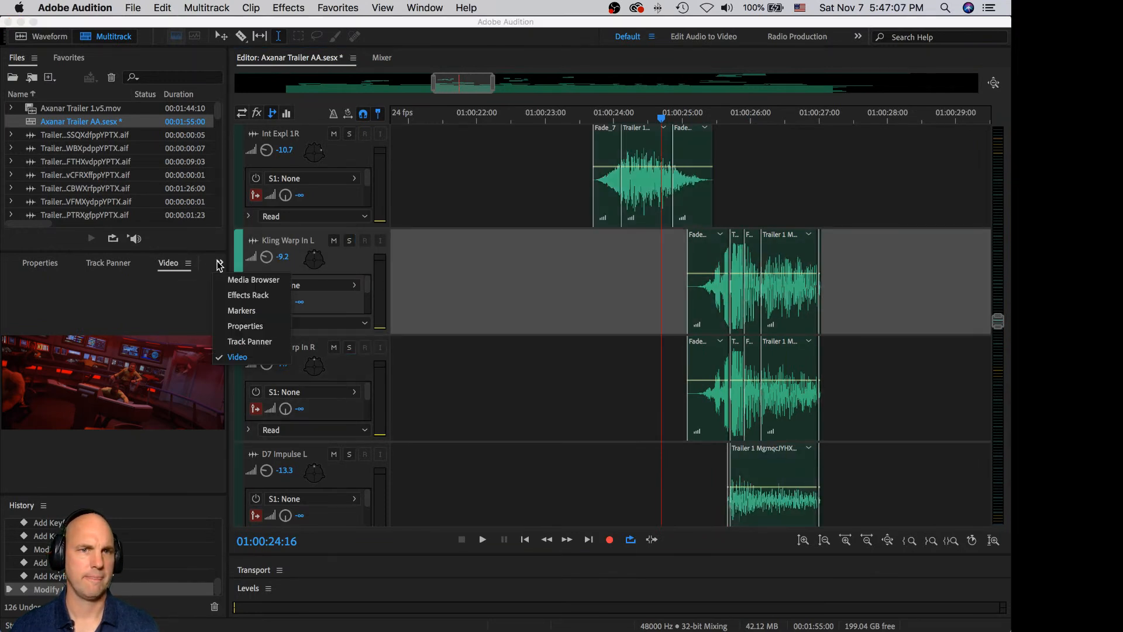
pyautogui.click(232, 296)
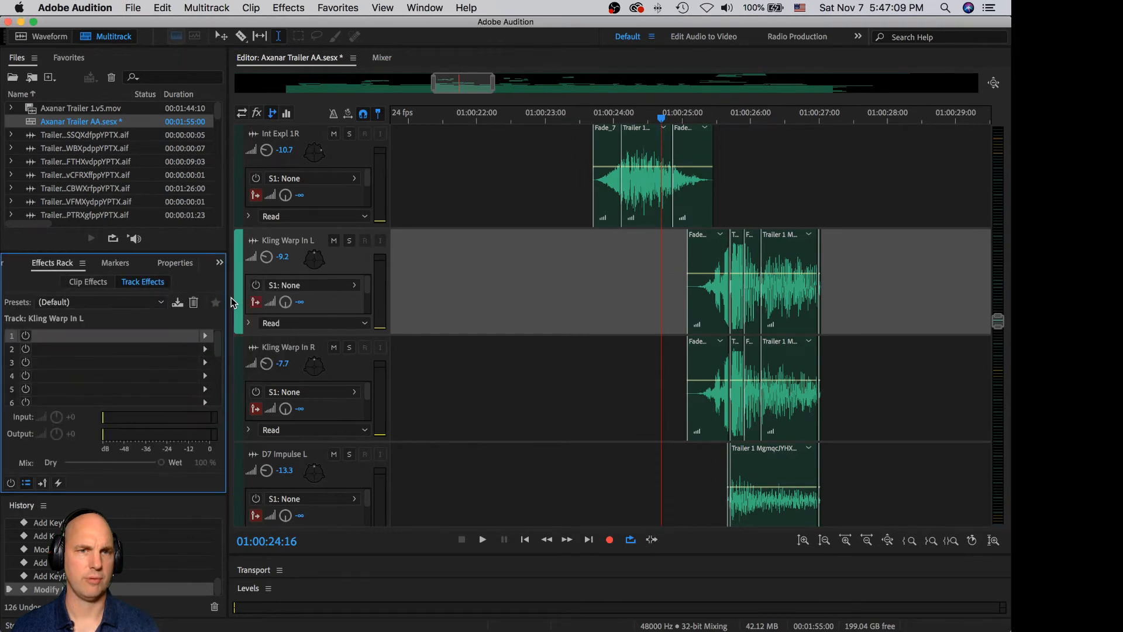
pyautogui.click(204, 336)
pyautogui.moveTo(263, 411)
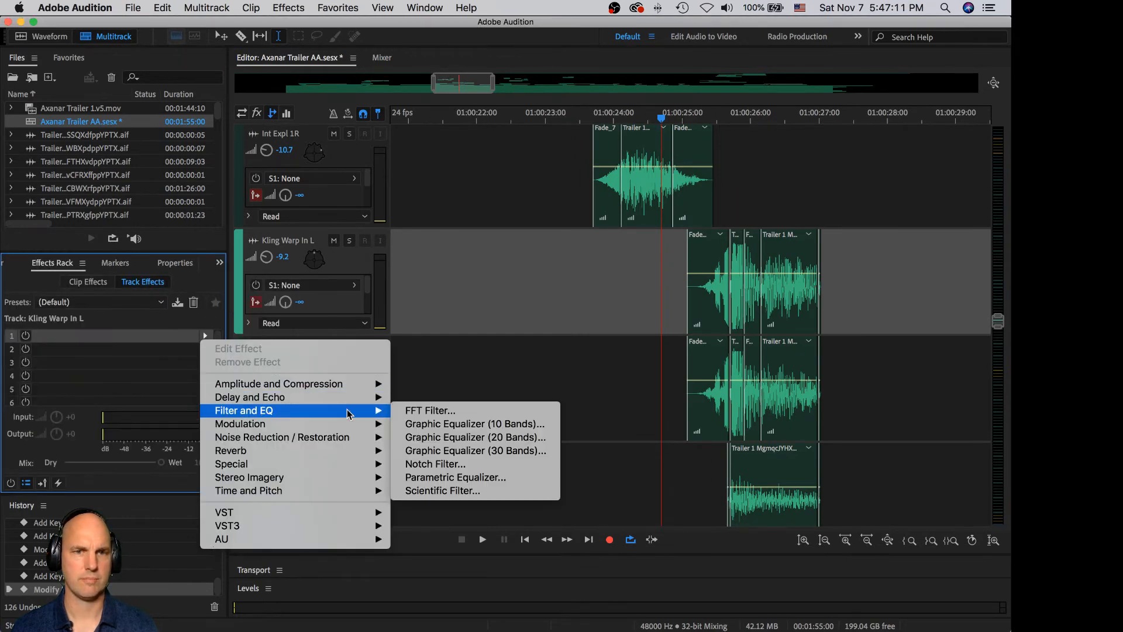
pyautogui.click(463, 478)
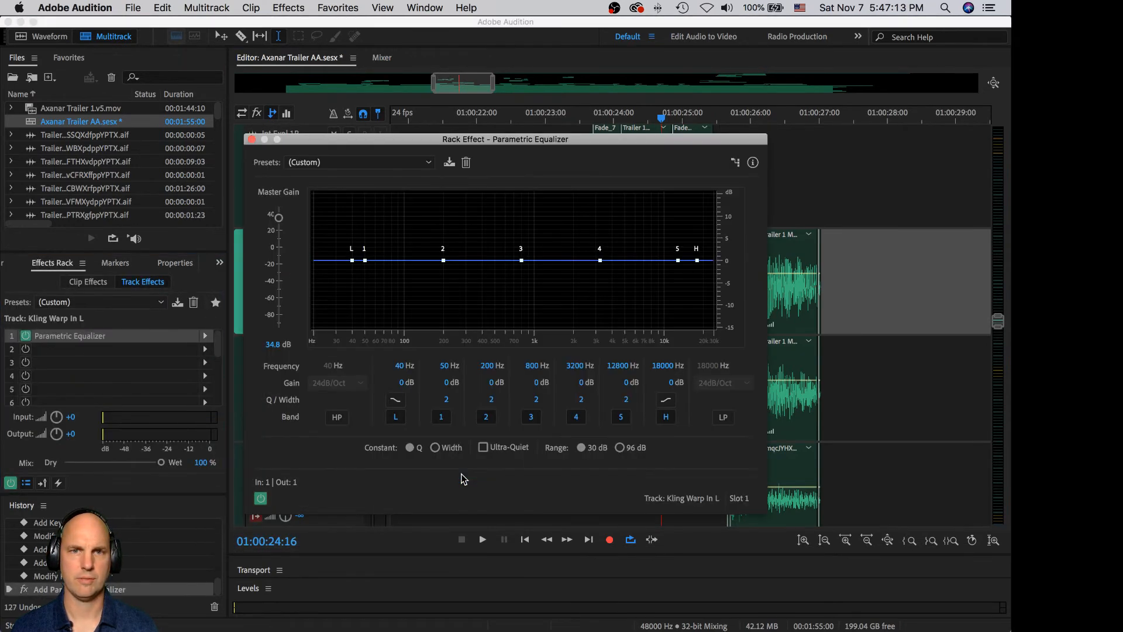
pyautogui.click(374, 162)
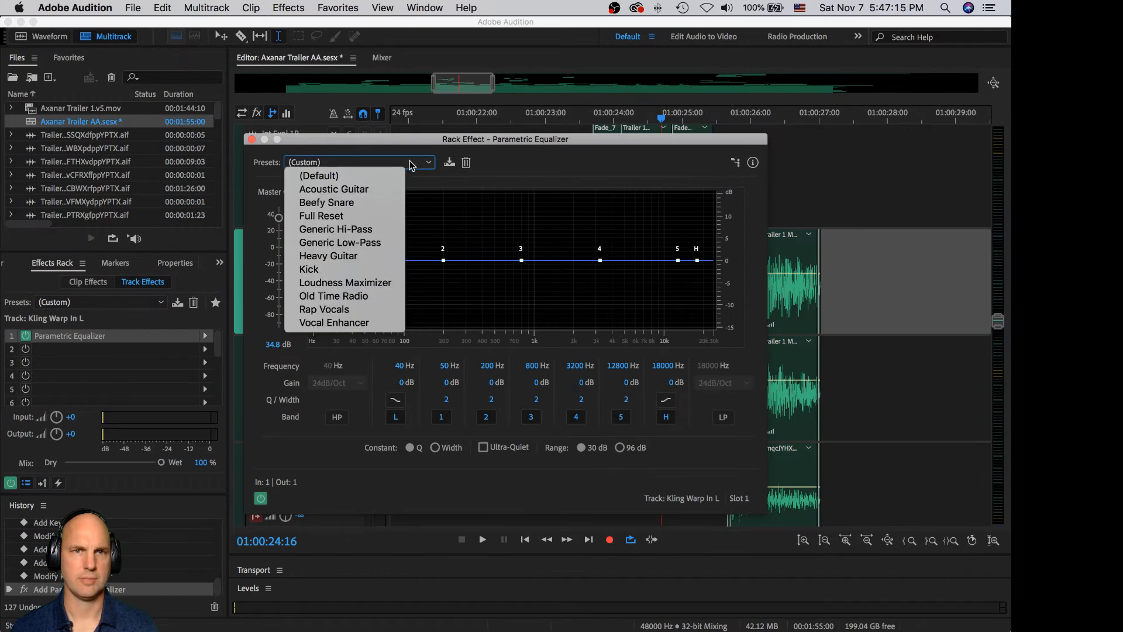
pyautogui.click(358, 172)
pyautogui.moveTo(664, 365); pyautogui.dragTo(619, 405)
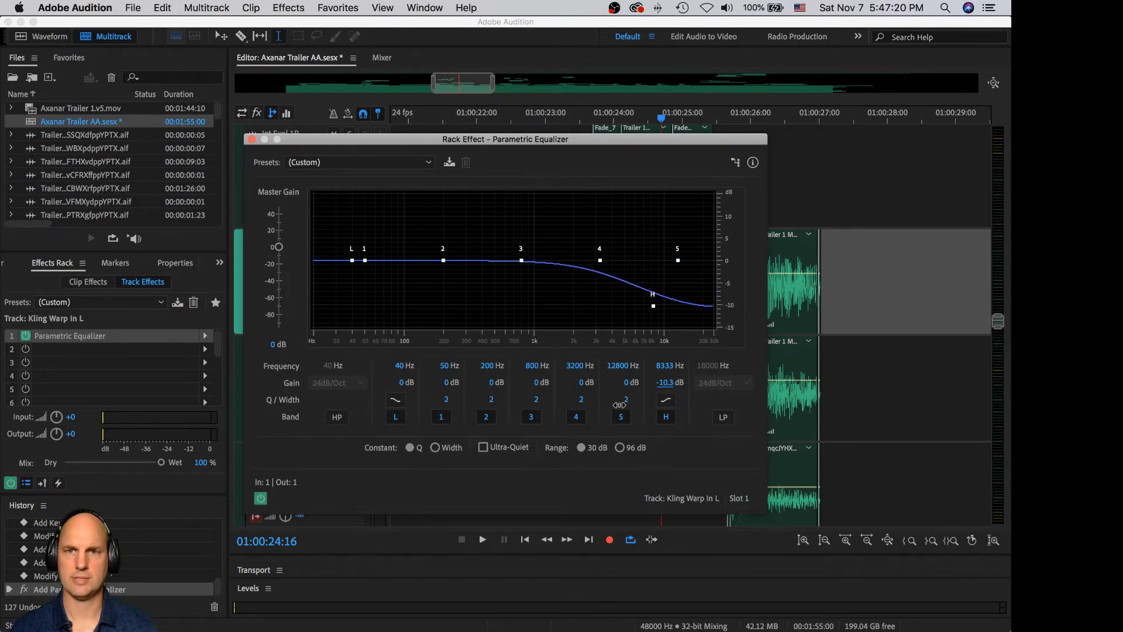
# - Copy the Parametric Equalizer from Kling Warp In L to Kling Warp In R in the Mixer and play the section
pyautogui.click(381, 58)
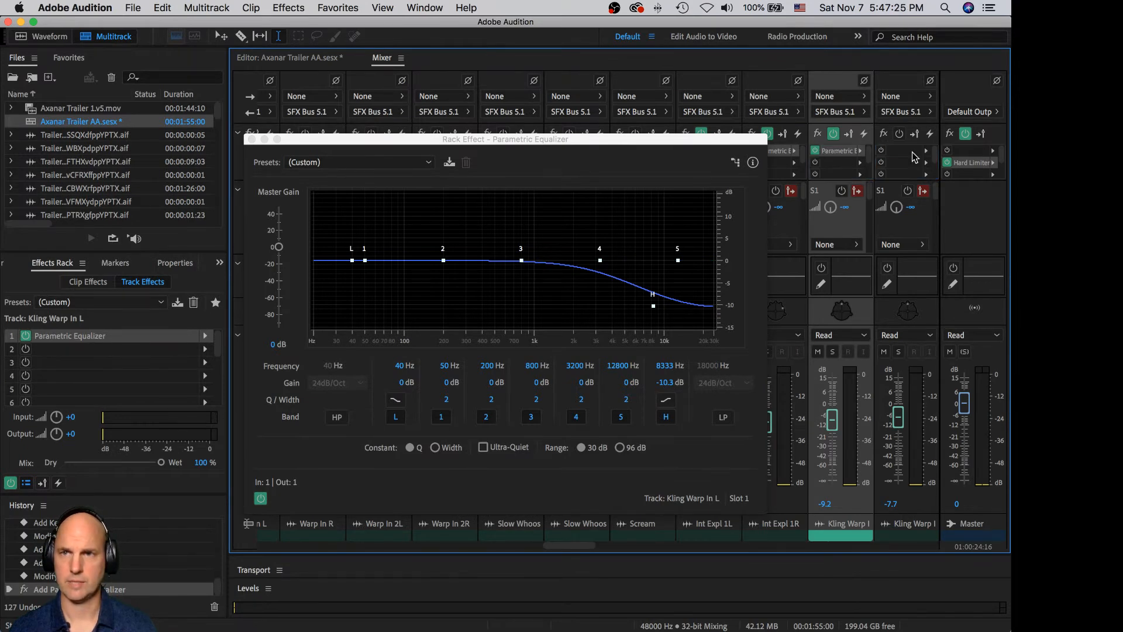
pyautogui.moveTo(854, 154); pyautogui.dragTo(905, 151)
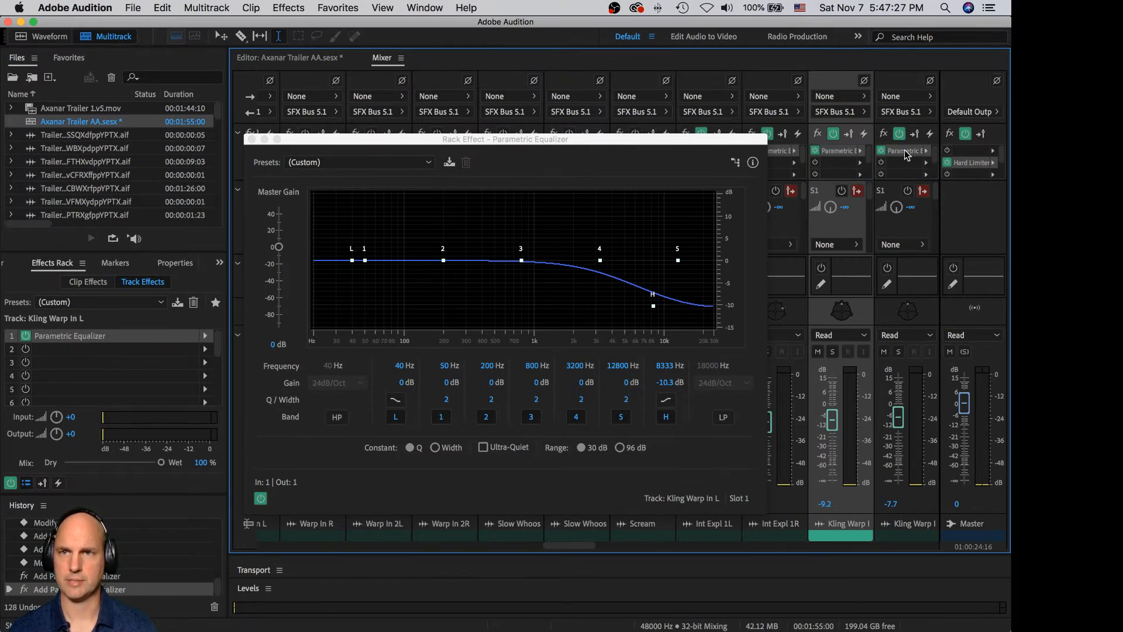
pyautogui.press('space')
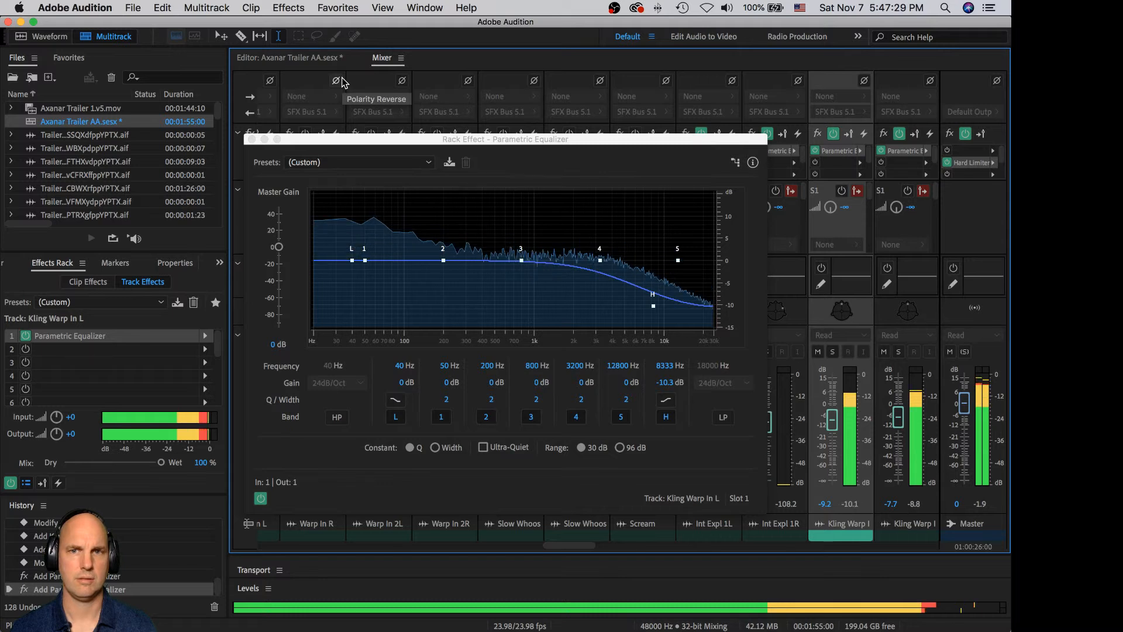
pyautogui.press('space')
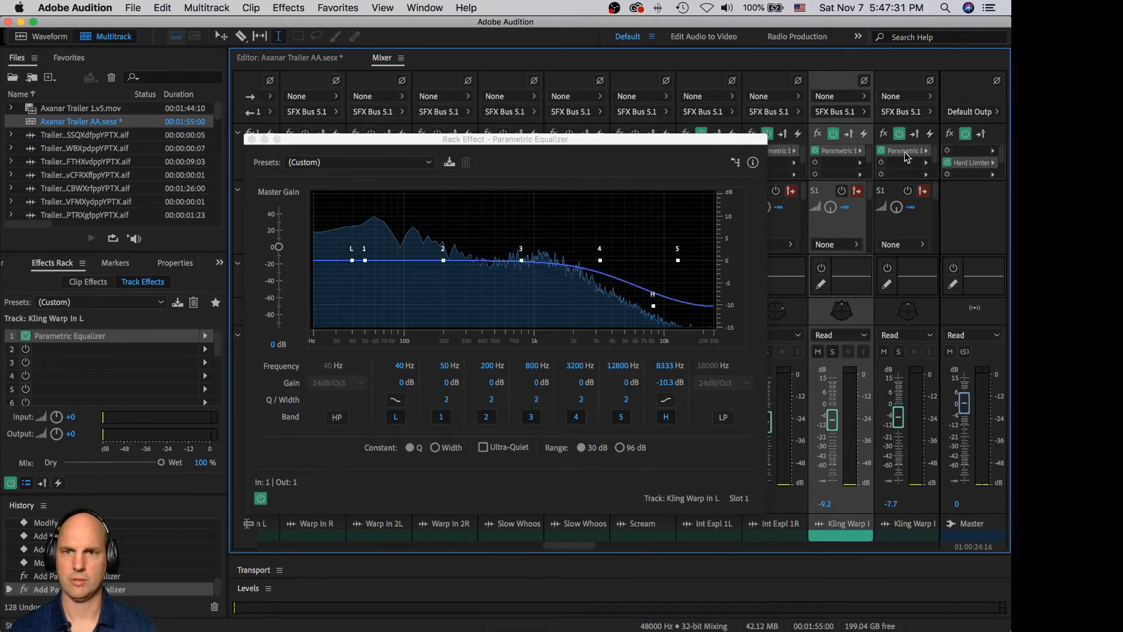
# - Set the equalizer's high shelf to 5232 Hz at -13.8 dB on Kling Warp In L and 4270 Hz at -12 dB on Kling Warp In R
pyautogui.moveTo(667, 383); pyautogui.dragTo(641, 368)
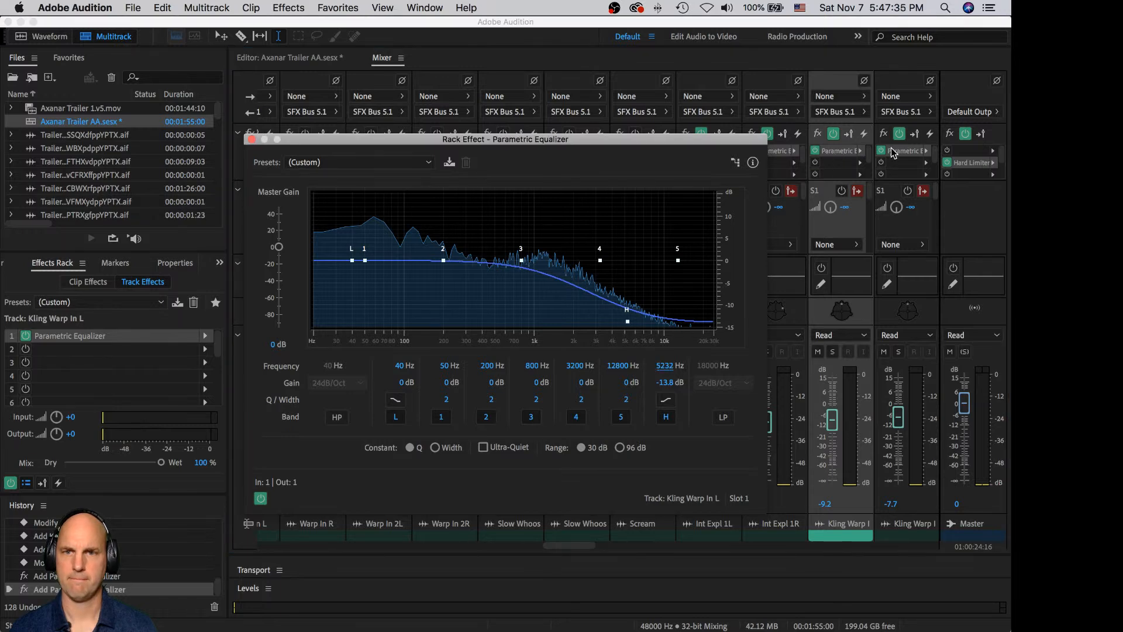
pyautogui.doubleClick(908, 156)
pyautogui.moveTo(662, 367)
pyautogui.mouseDown()
pyautogui.moveTo(642, 372)
pyautogui.moveTo(653, 384)
pyautogui.mouseUp()
# - Play the filtered warp section, close both equalizer windows and replay it in the multitrack editor
pyautogui.press('space')
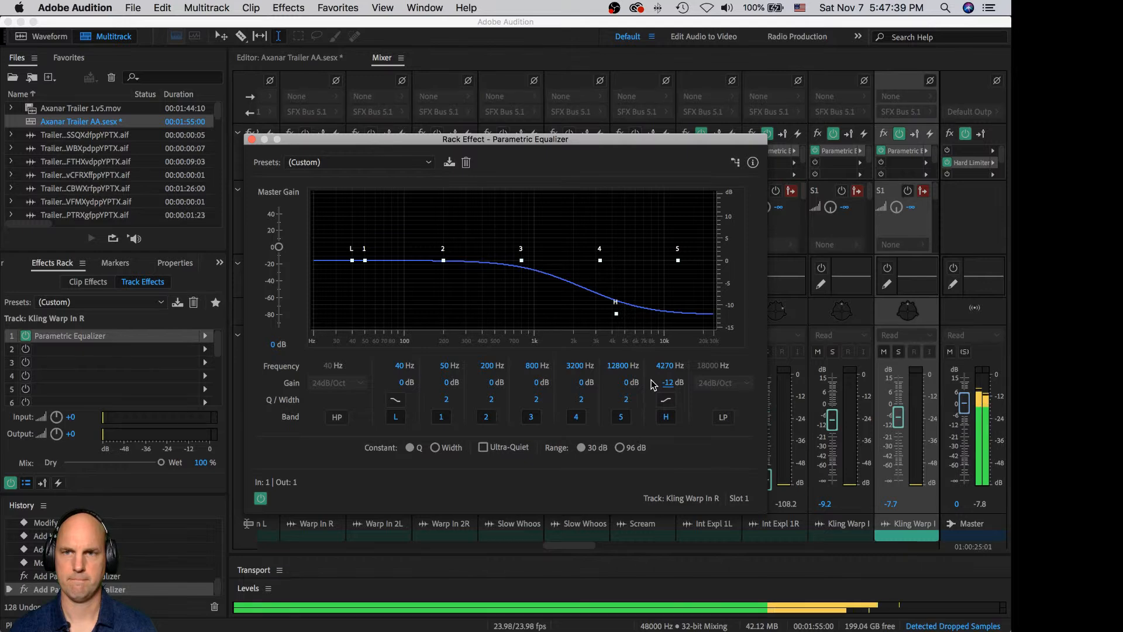
pyautogui.click(252, 139)
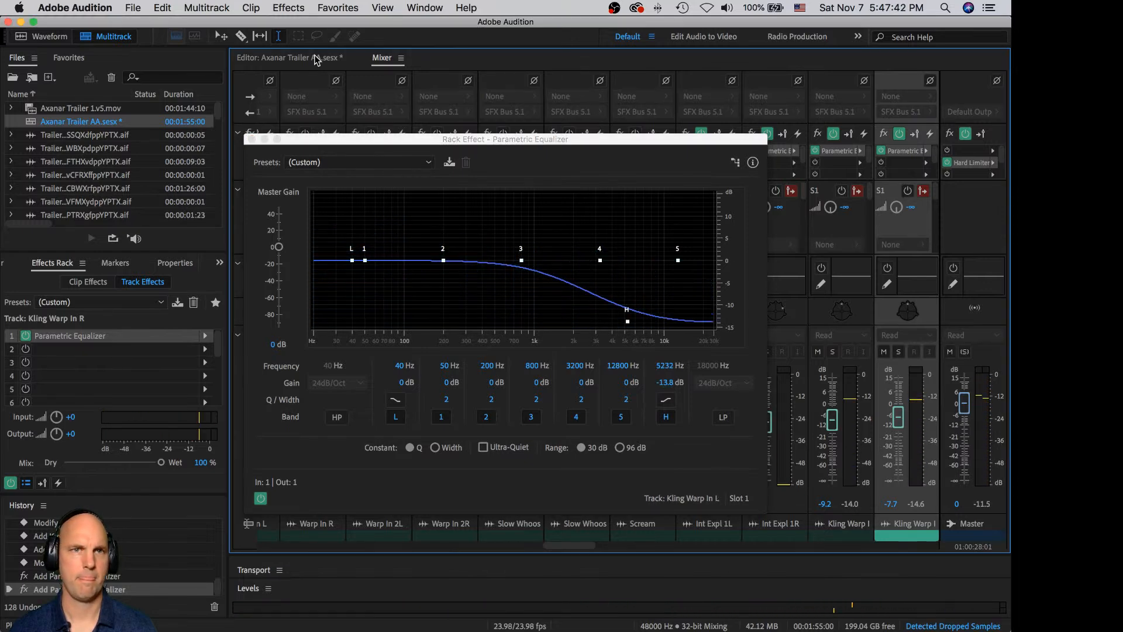
pyautogui.click(252, 139)
pyautogui.click(304, 62)
pyautogui.press('space')
pyautogui.press('space')
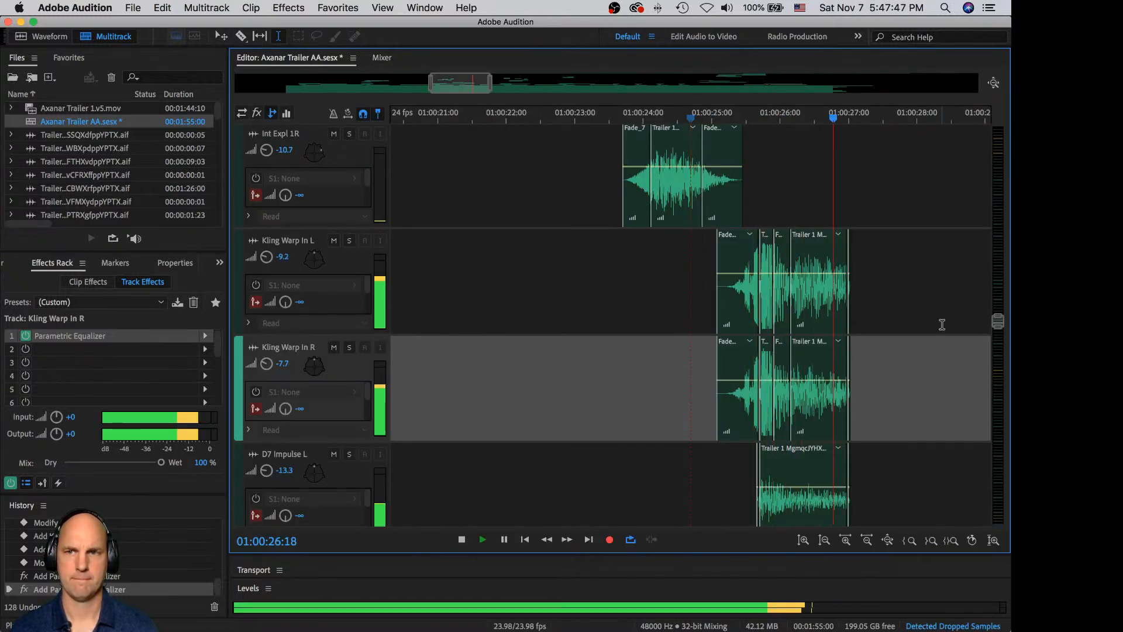
pyautogui.press('space')
# - Solo D7 Impulse L and D7 Impulse R, play them from 01:00:24:16, then clear both solos
pyautogui.scroll(-5, 943, 326)
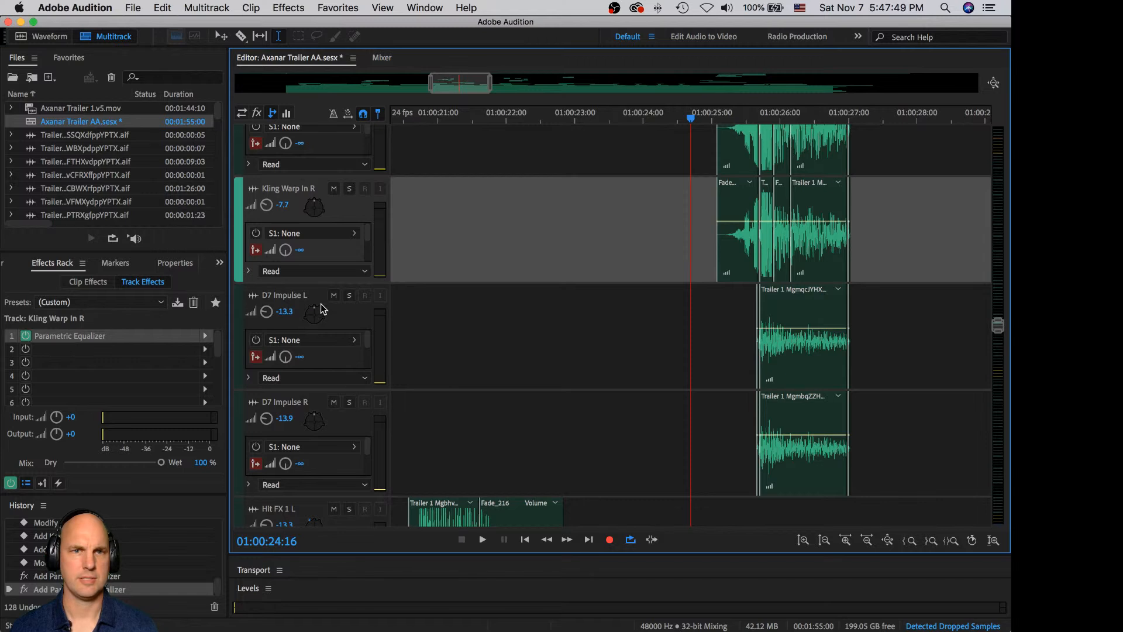
pyautogui.click(348, 296)
pyautogui.click(350, 403)
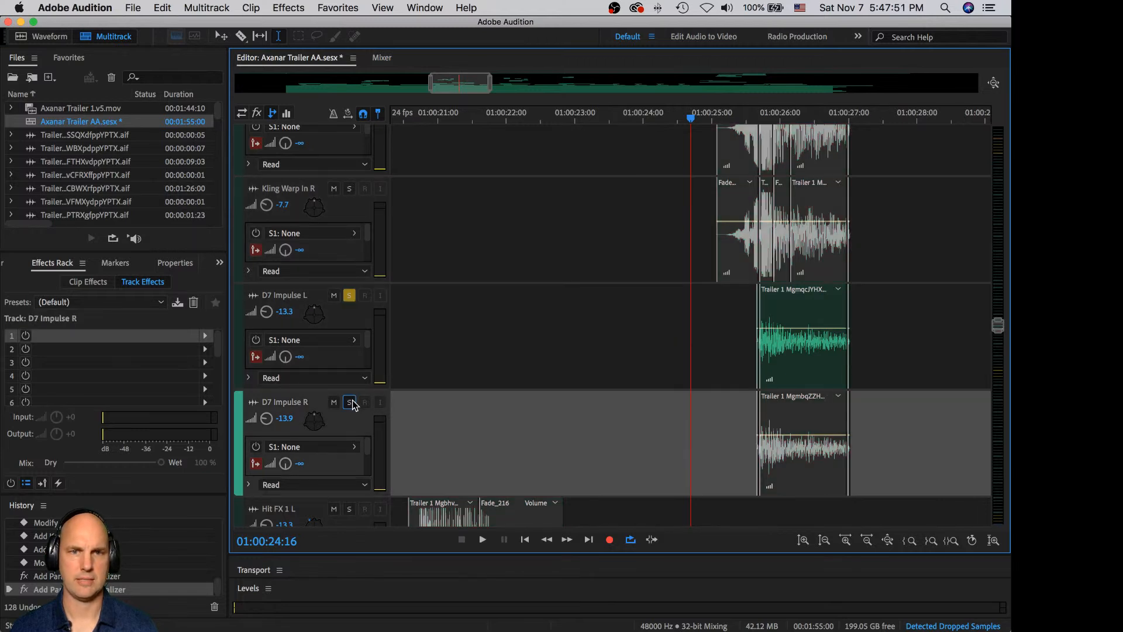
pyautogui.press('space')
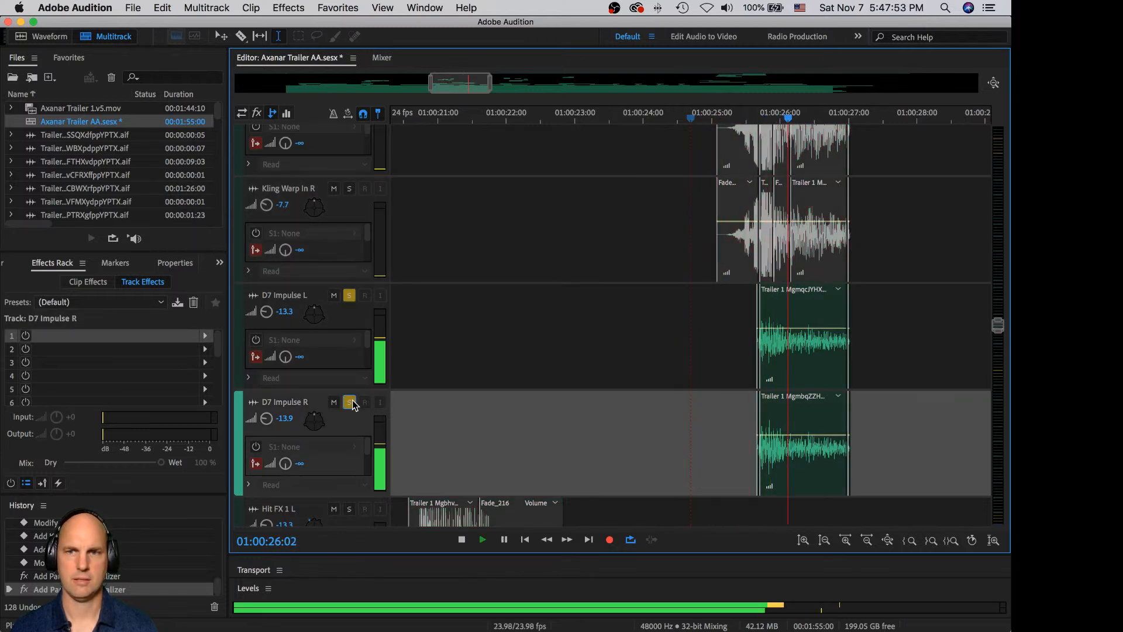
pyautogui.press('space')
pyautogui.click(349, 296)
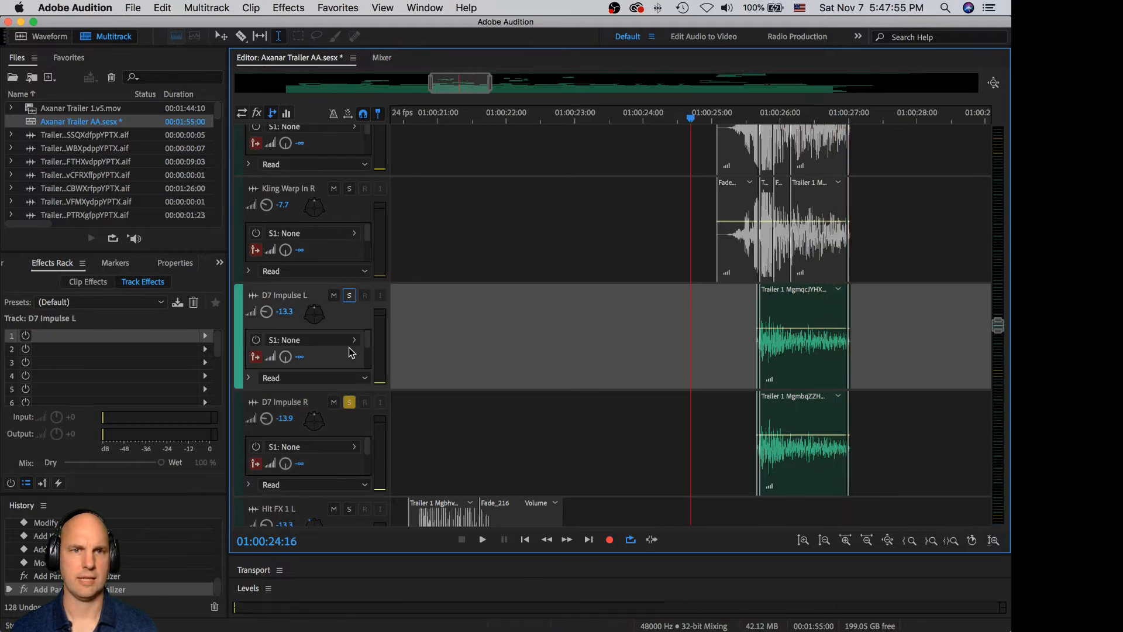
pyautogui.click(349, 402)
# - Raise the LFE level of Kling Warp In L, set Kling Warp In R's LFE to 50% and replay the section
pyautogui.scroll(2, 507, 348)
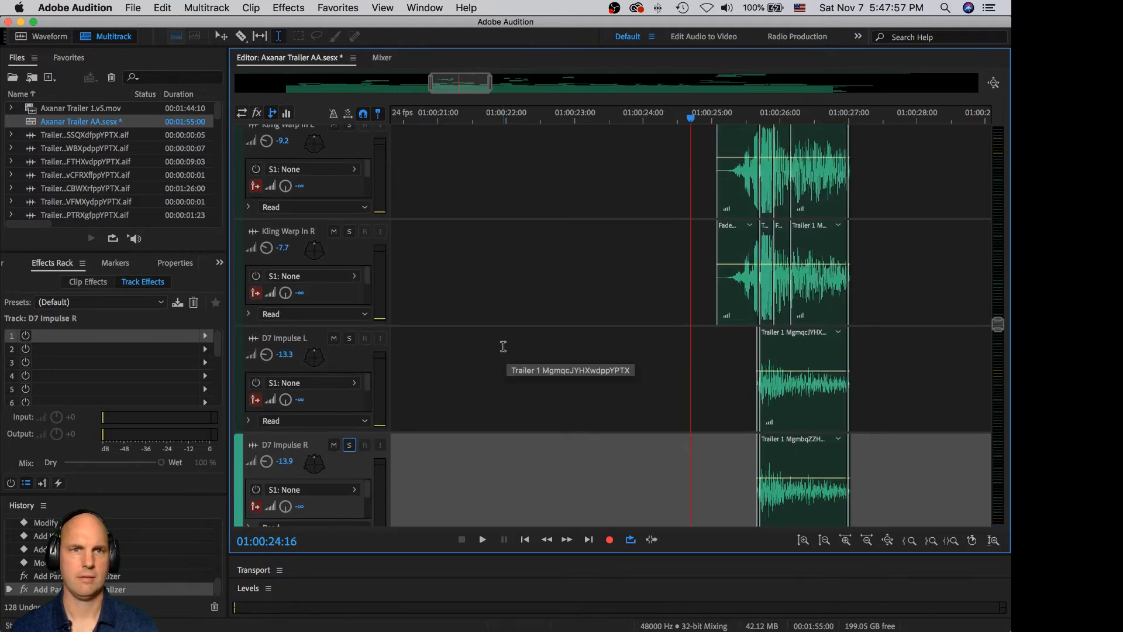
pyautogui.doubleClick(315, 150)
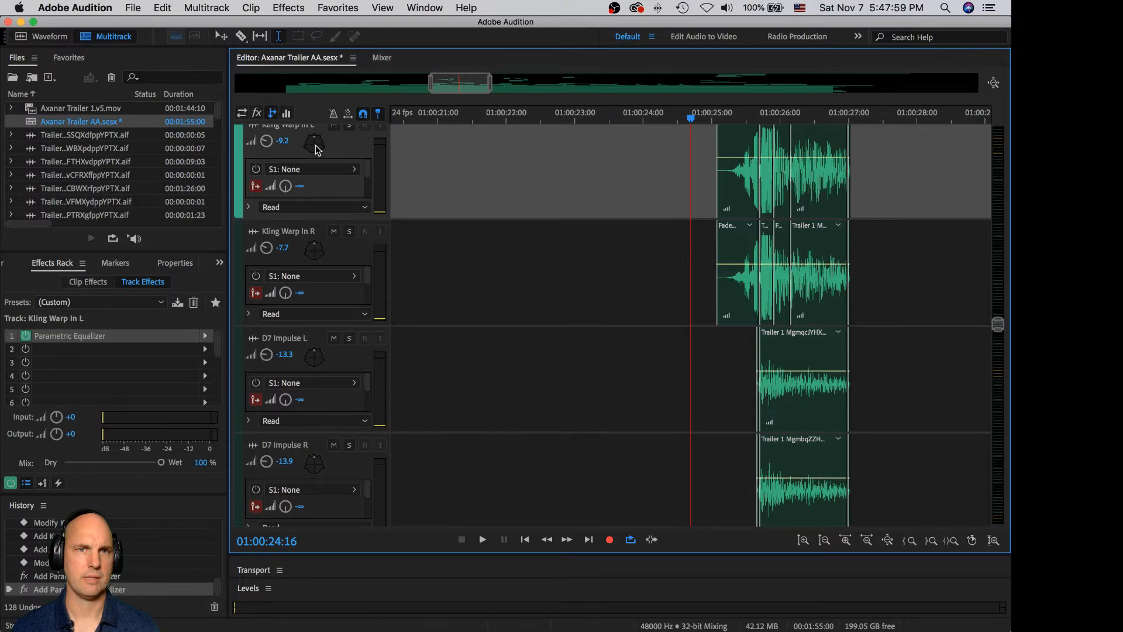
pyautogui.moveTo(85, 474); pyautogui.dragTo(83, 476)
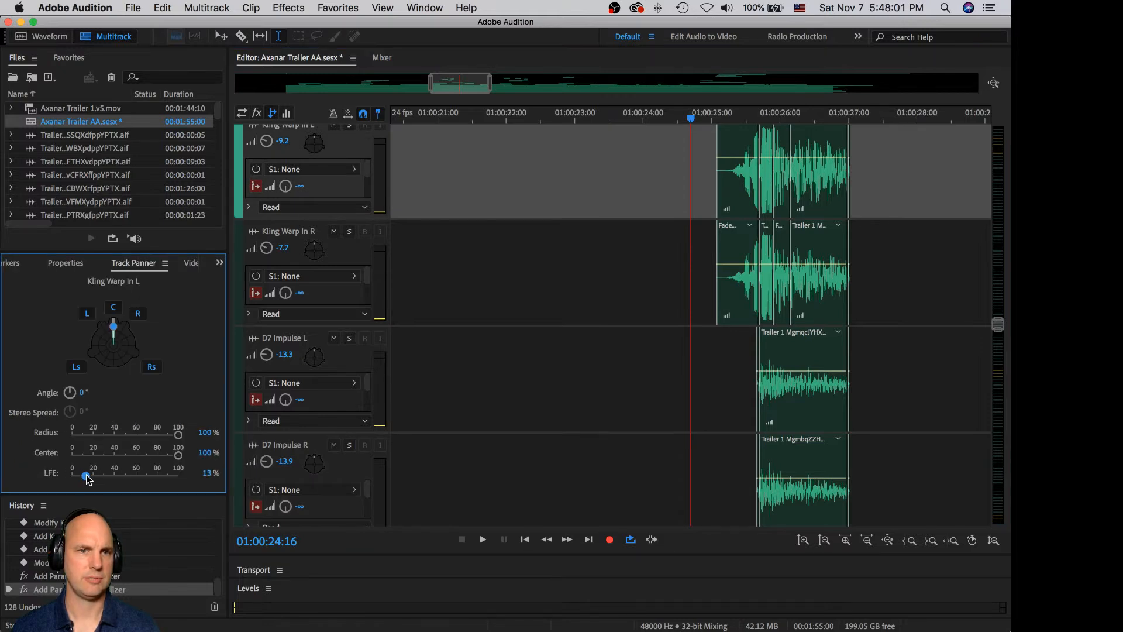
pyautogui.click(318, 256)
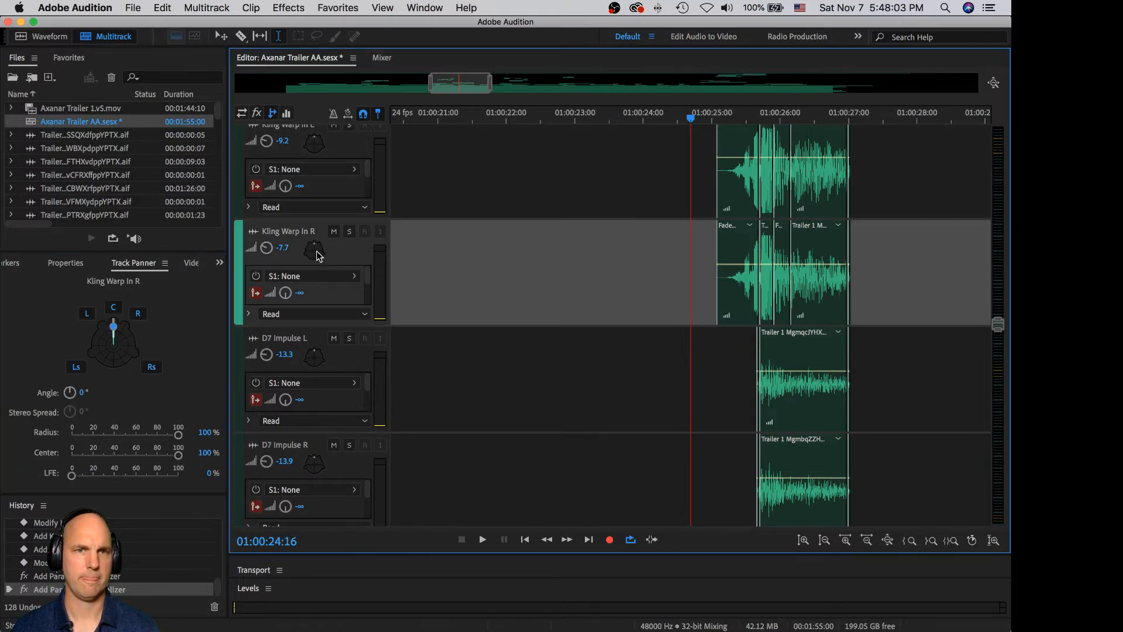
pyautogui.moveTo(72, 475); pyautogui.dragTo(98, 476)
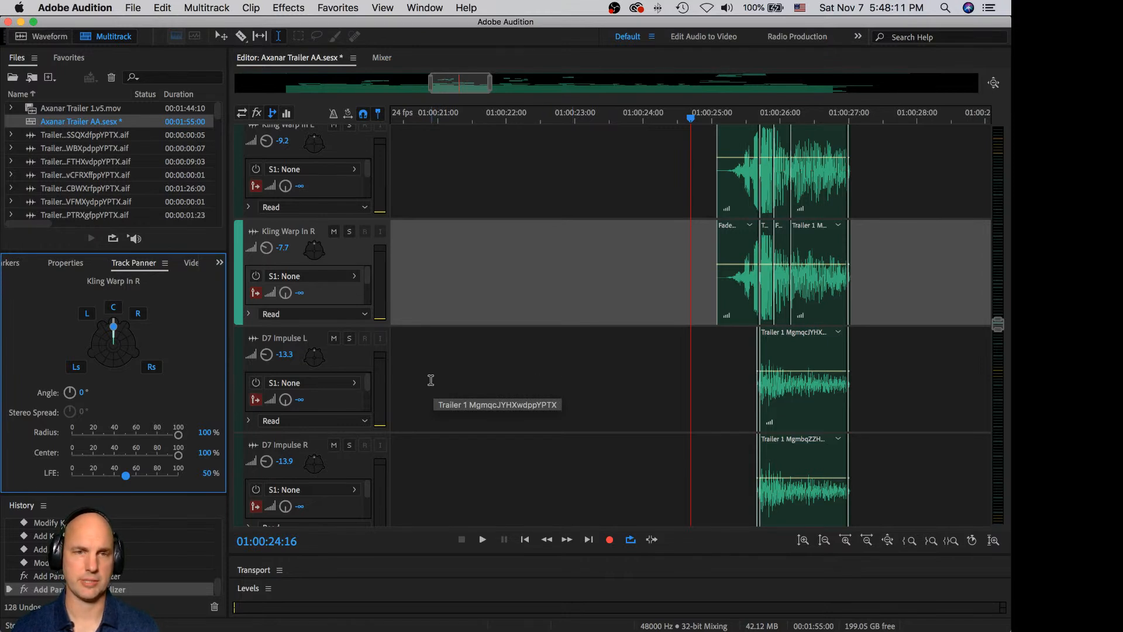
pyautogui.press('space')
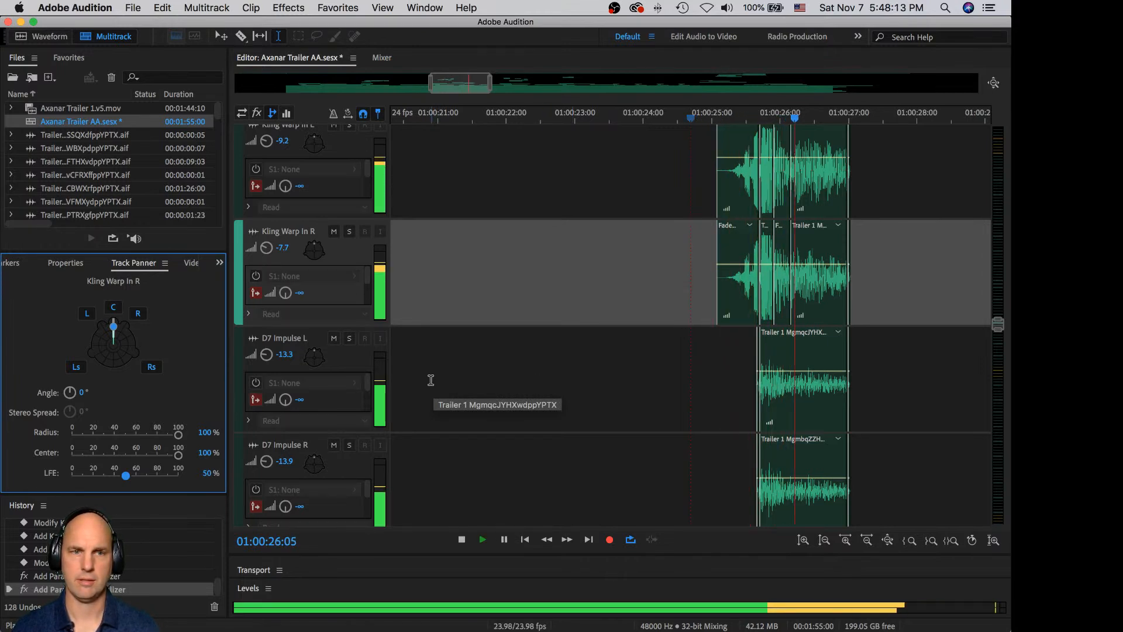
pyautogui.press('space')
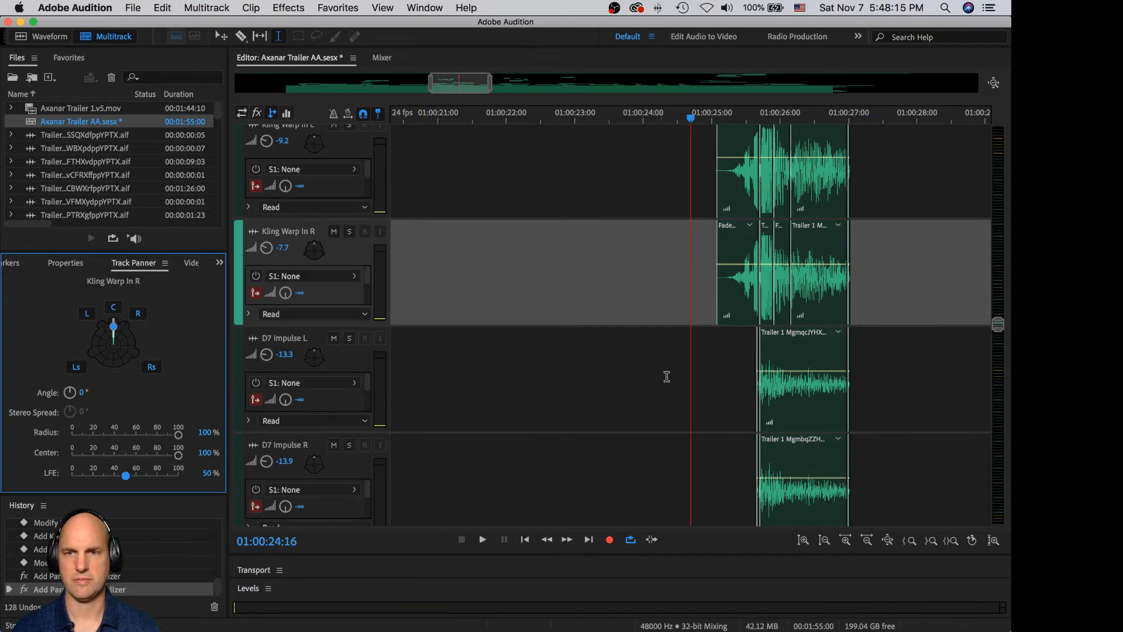
# - Raise the clip volume envelope slightly on D7 Impulse L and to +1.6 dB on D7 Impulse R
pyautogui.click(821, 379)
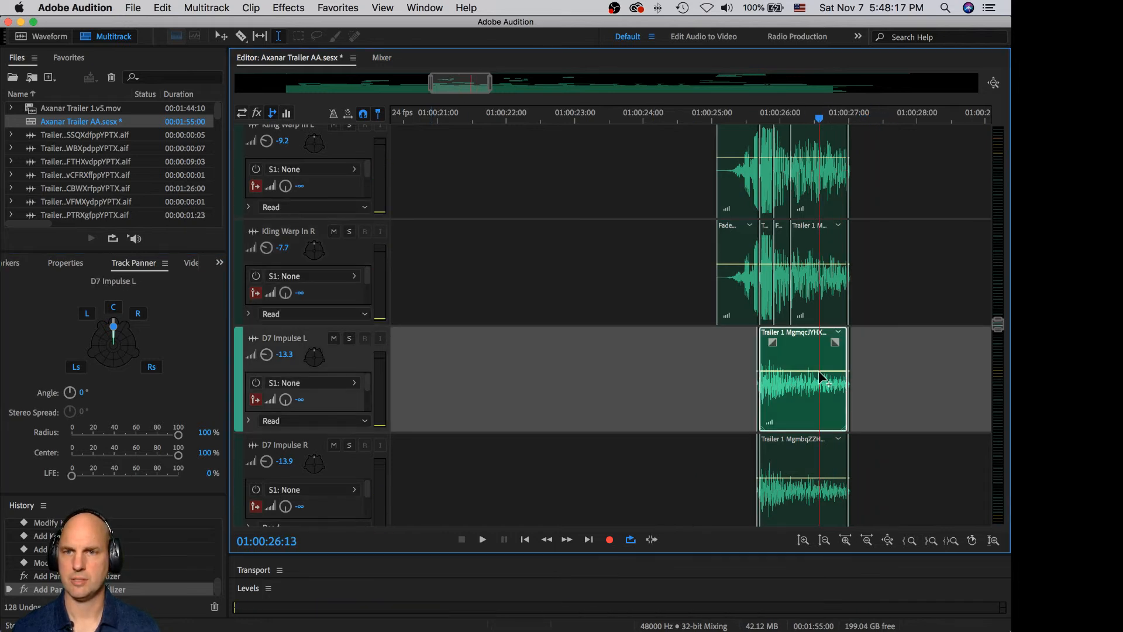
pyautogui.moveTo(820, 373); pyautogui.dragTo(820, 366)
pyautogui.moveTo(810, 482); pyautogui.dragTo(807, 475)
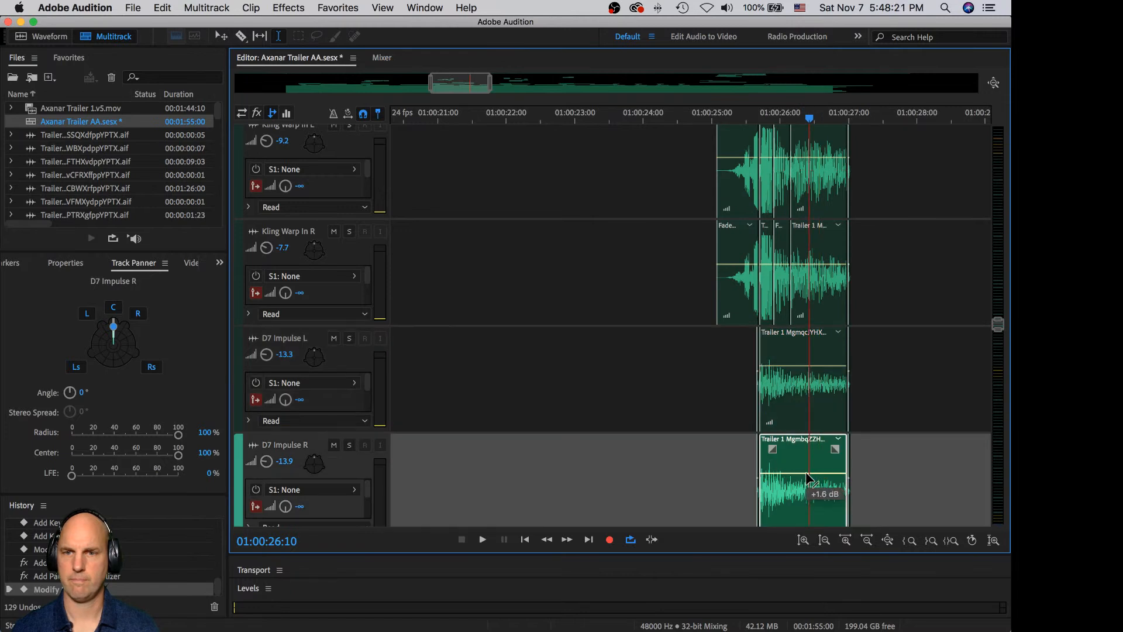
# - Play the warp and impulse section from 01:00:24:20 and save the session
pyautogui.click(702, 452)
pyautogui.press('space')
pyautogui.press('super+s')
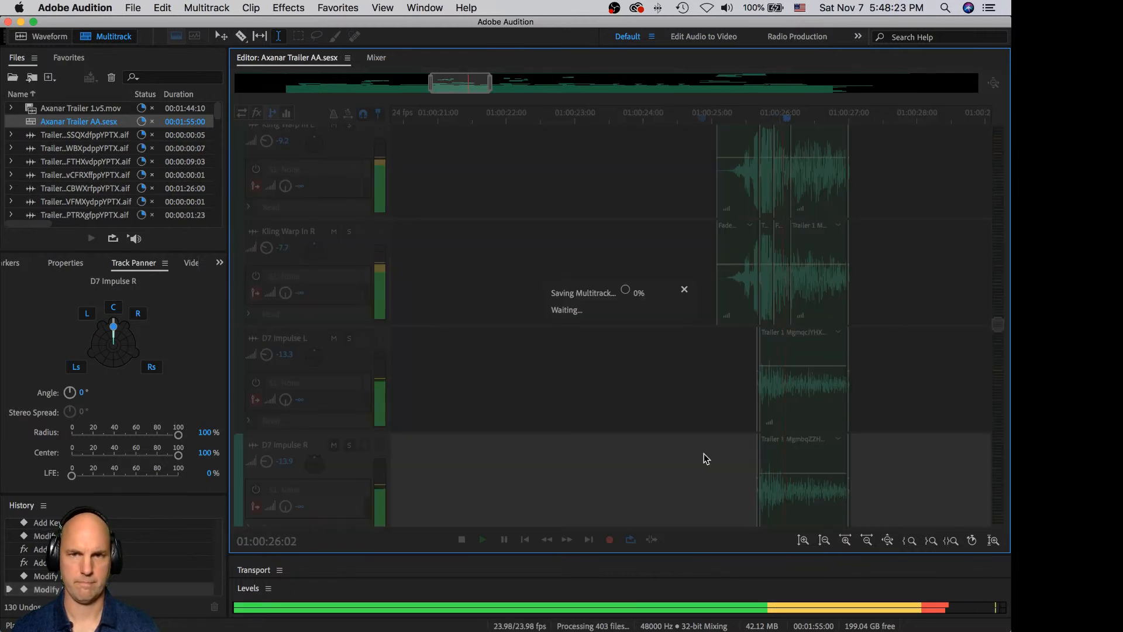
pyautogui.press('space')
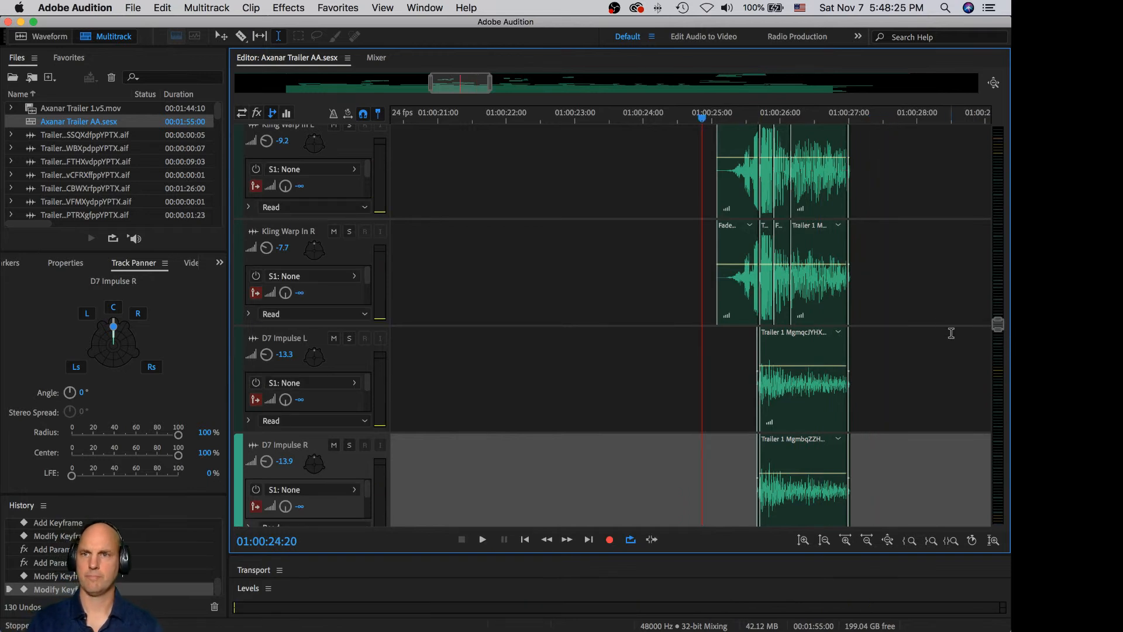
# - Show the video preview and play the trailer from 01:00:27:19 while bringing the Ares Impulse tracks into view
pyautogui.click(906, 271)
pyautogui.click(189, 263)
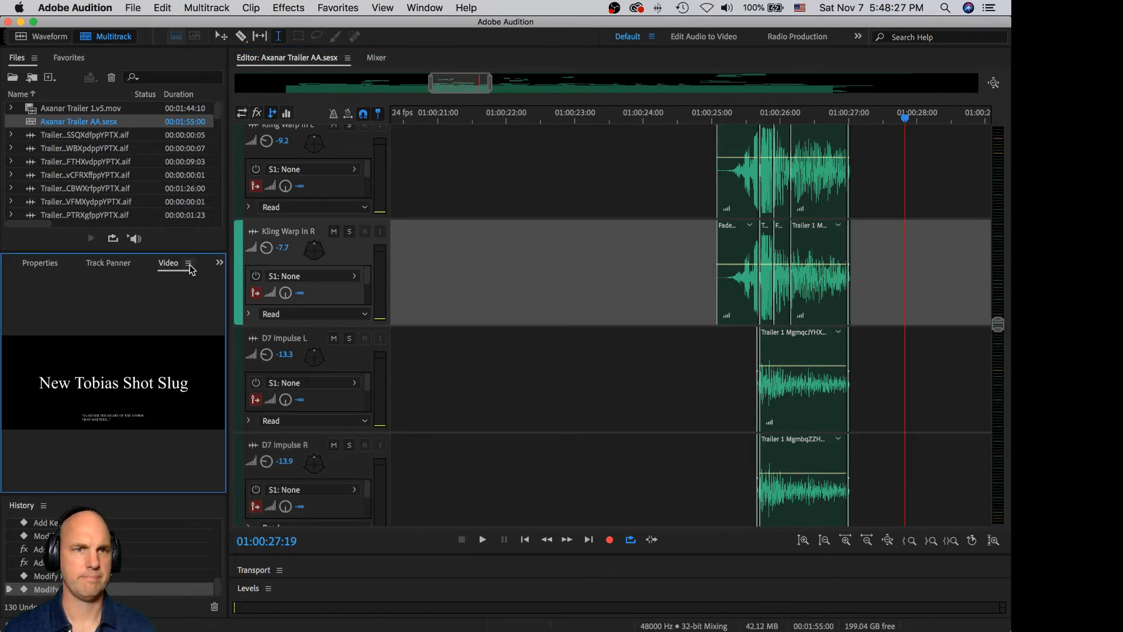
pyautogui.press('space')
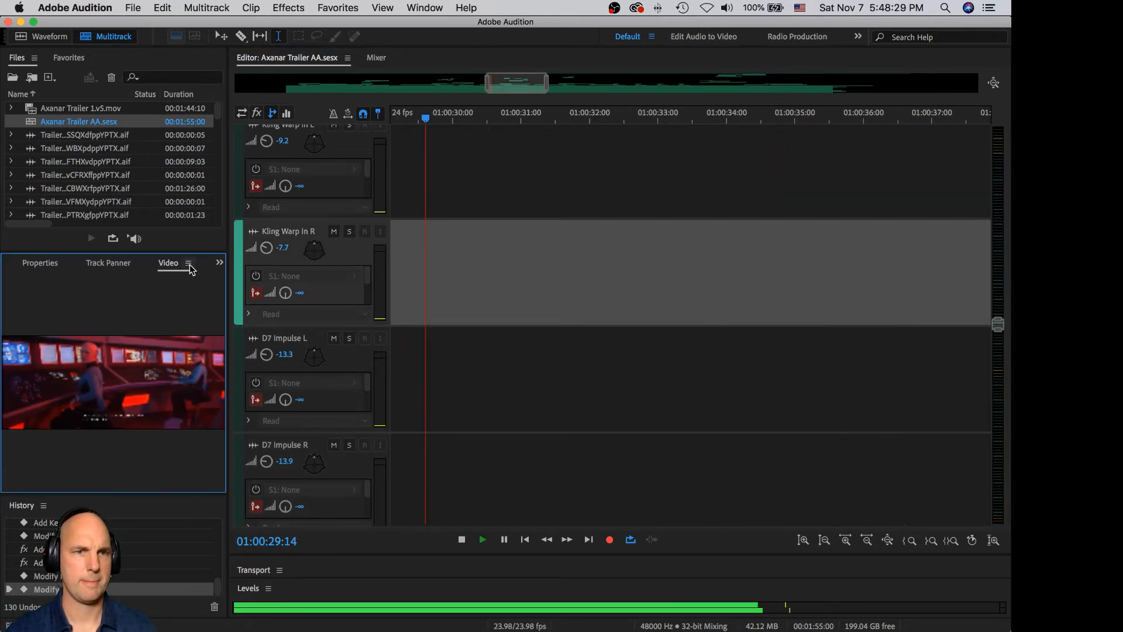
pyautogui.scroll(5, 429, 288)
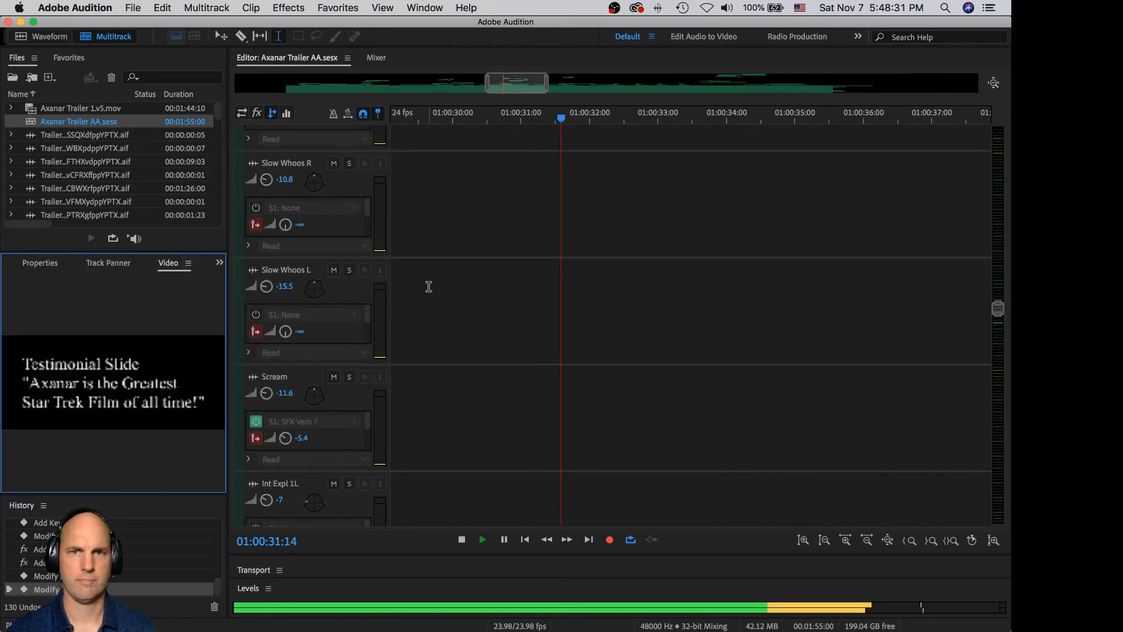
pyautogui.scroll(3, 429, 288)
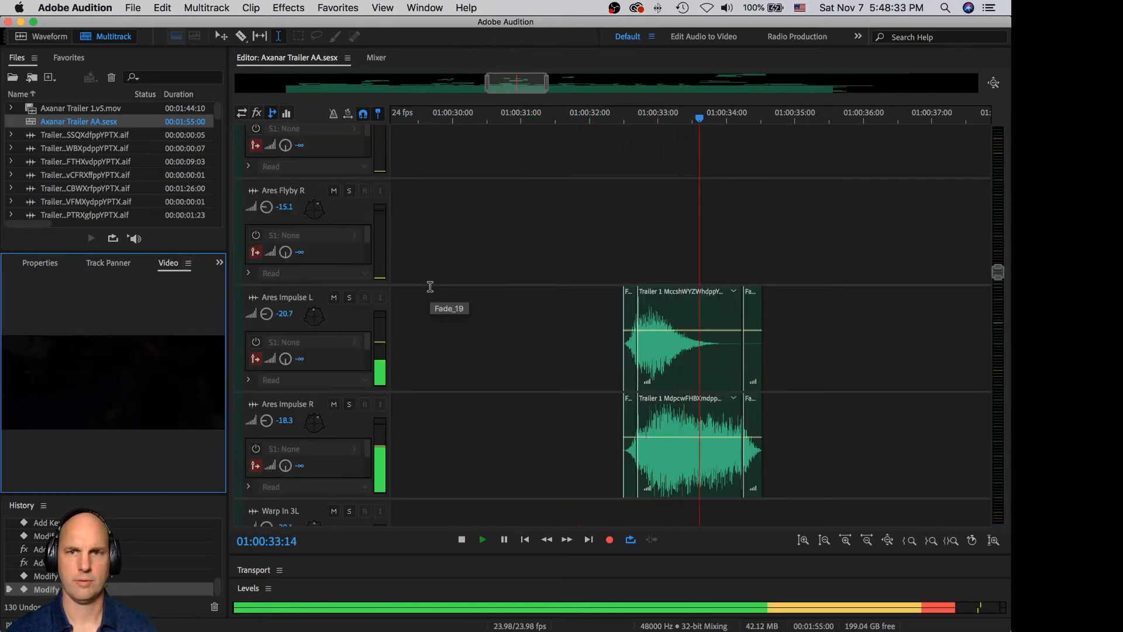
pyautogui.press('space')
# - Play the section around the Ares Impulse clips from 01:00:32:03
pyautogui.scroll(-5, 429, 288)
pyautogui.moveTo(489, 81); pyautogui.dragTo(519, 81)
pyautogui.scroll(5, 740, 274)
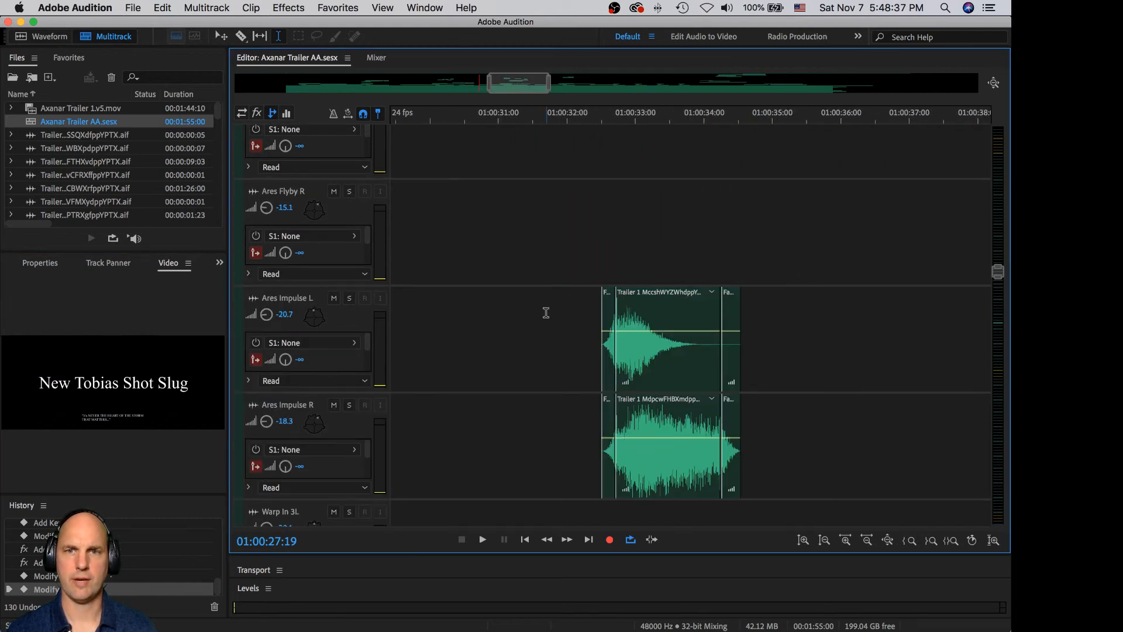
pyautogui.click(577, 311)
pyautogui.press('space')
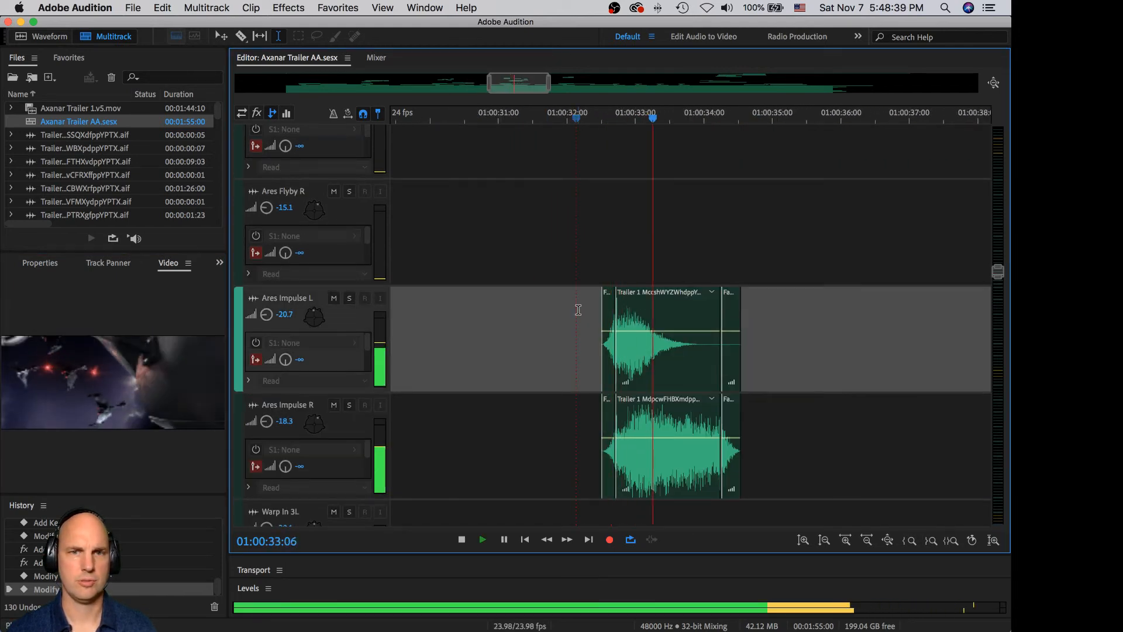
pyautogui.press('space')
# - Add a Parametric Equalizer to the first track effects slot of Phaser L
pyautogui.scroll(6, 547, 324)
pyautogui.scroll(8, 551, 323)
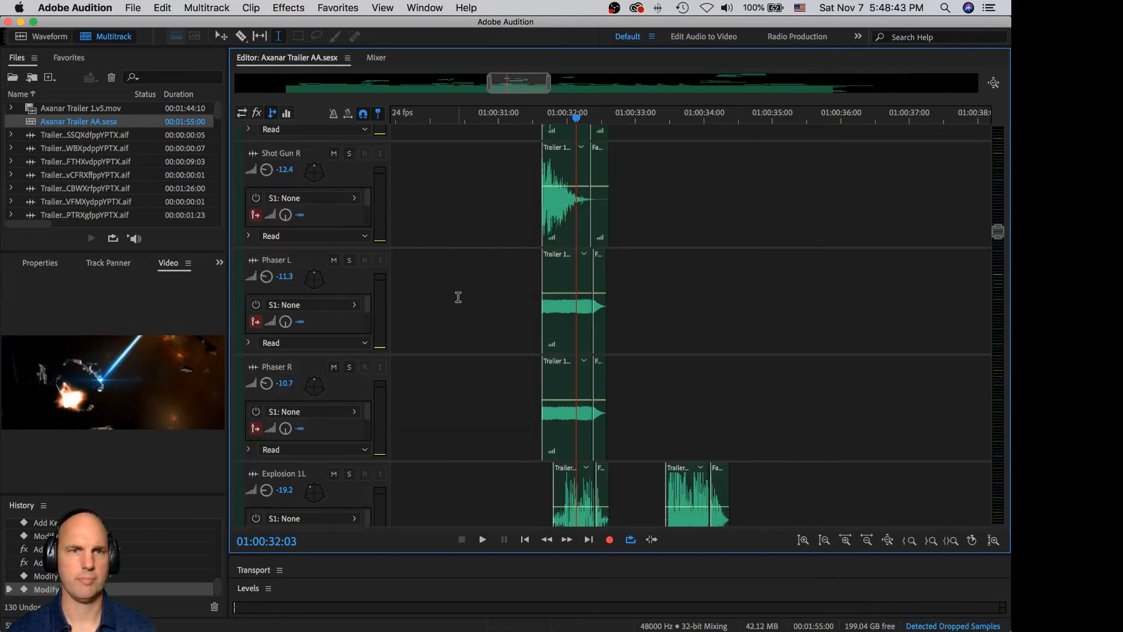
pyautogui.click(346, 278)
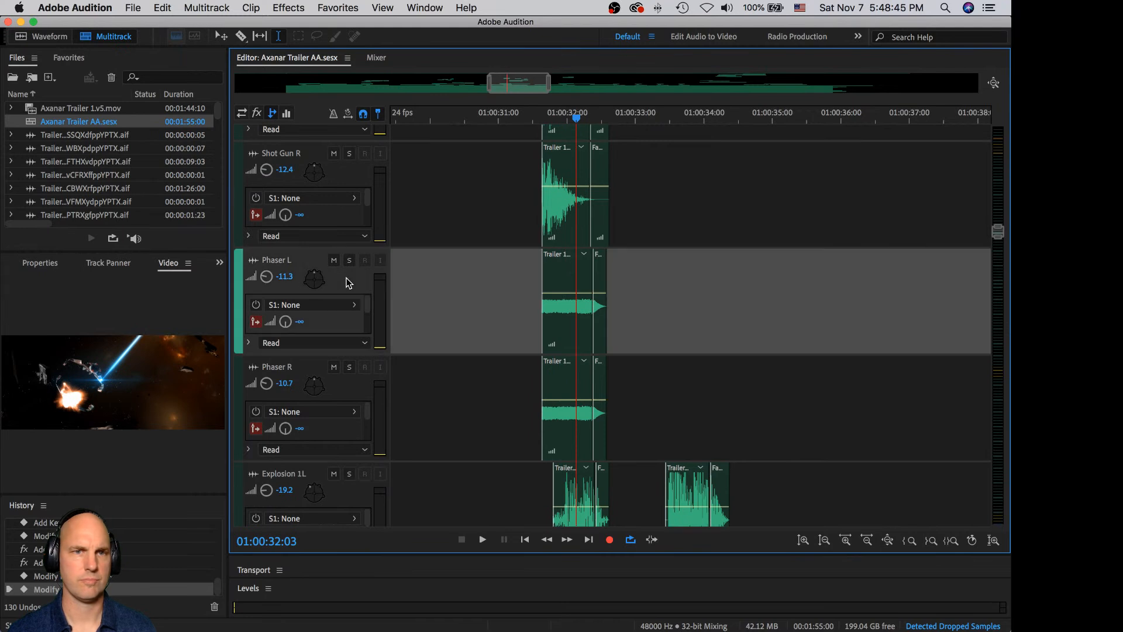
pyautogui.click(220, 263)
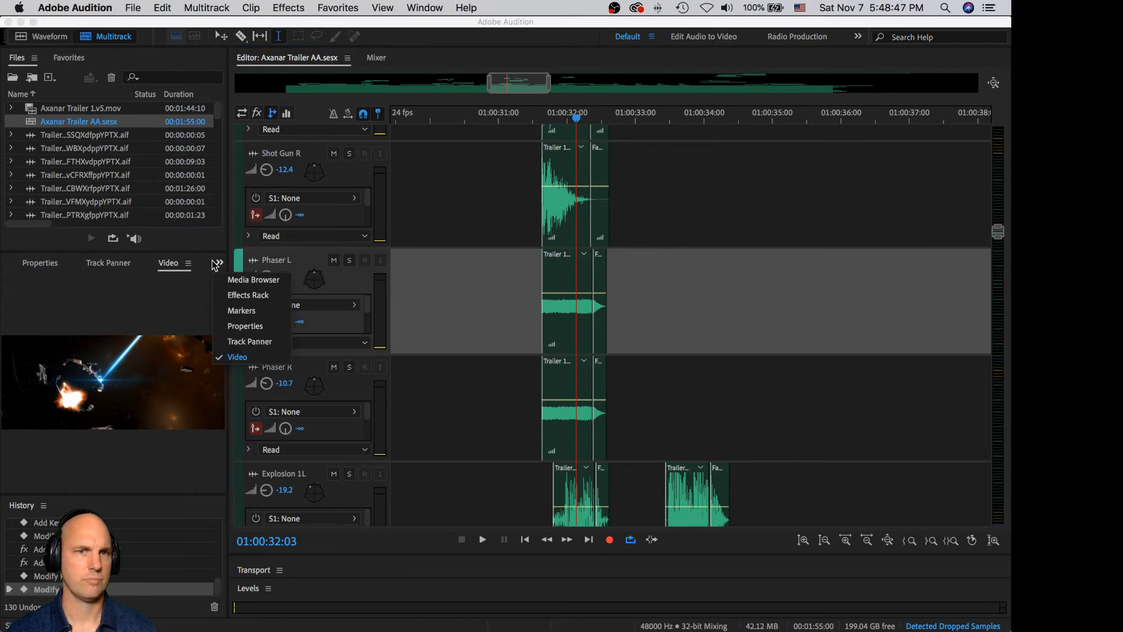
pyautogui.click(233, 294)
pyautogui.click(205, 335)
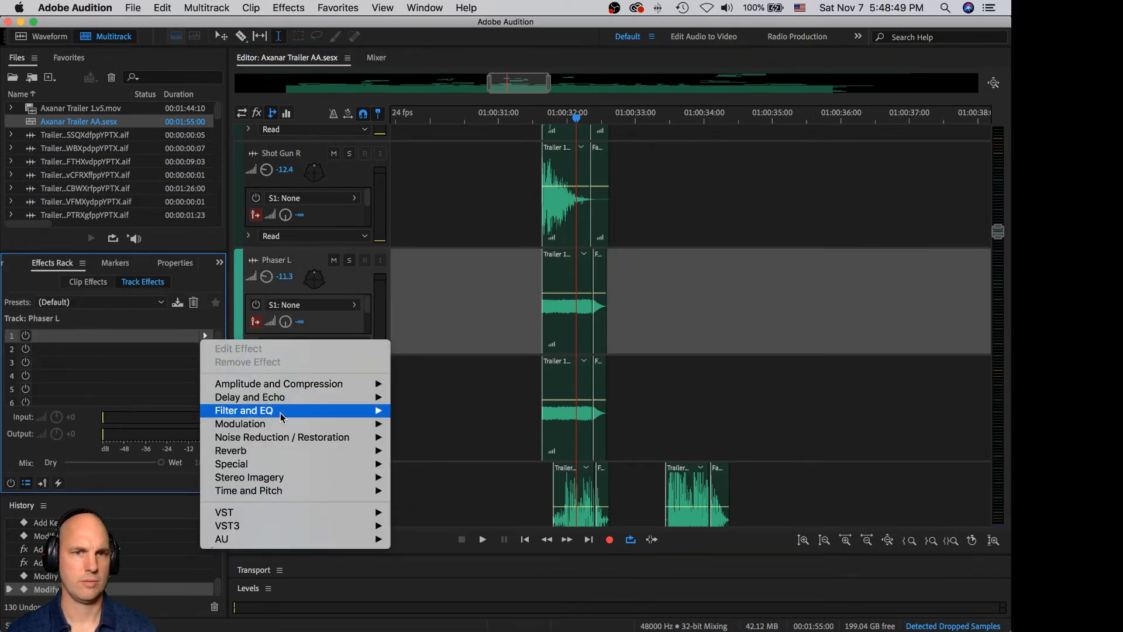
pyautogui.moveTo(281, 411)
pyautogui.click(465, 478)
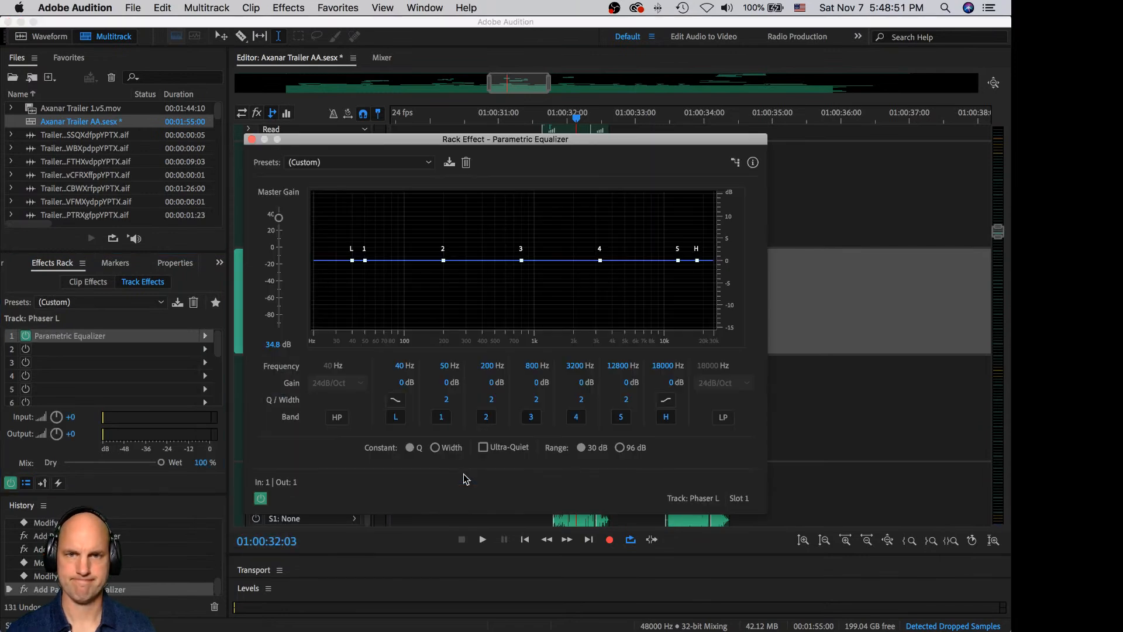
# - Load the default preset in Phaser L's equalizer and set band 4 to 2091 Hz, 5.1 dB gain and Q 1.5
pyautogui.click(414, 162)
pyautogui.click(387, 175)
pyautogui.moveTo(576, 366); pyautogui.dragTo(553, 373)
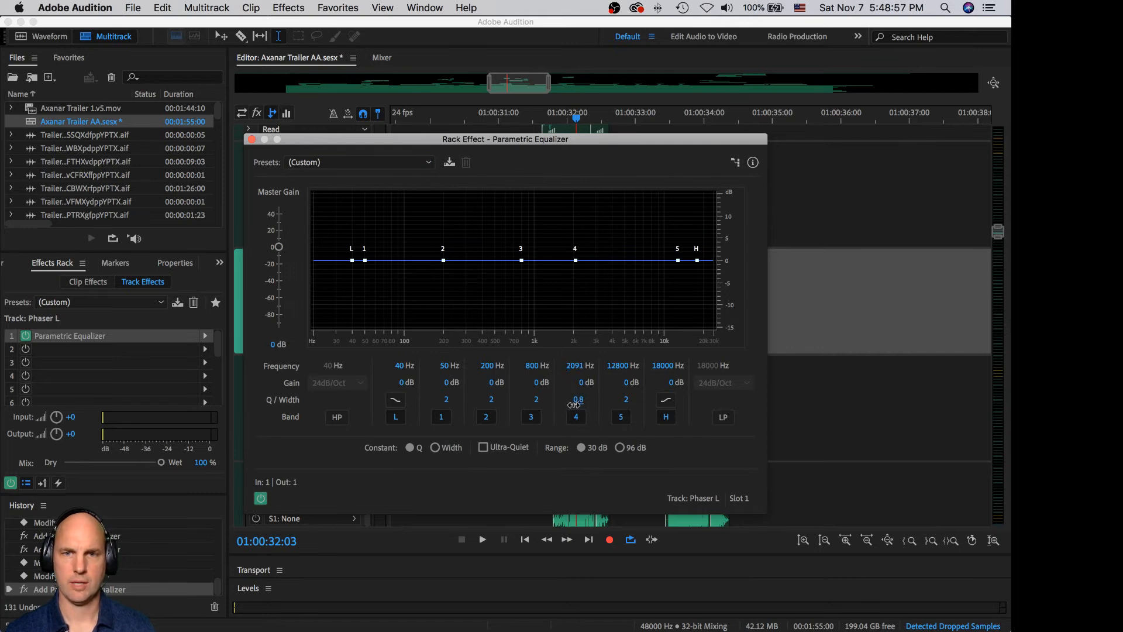
pyautogui.moveTo(583, 382); pyautogui.dragTo(621, 381)
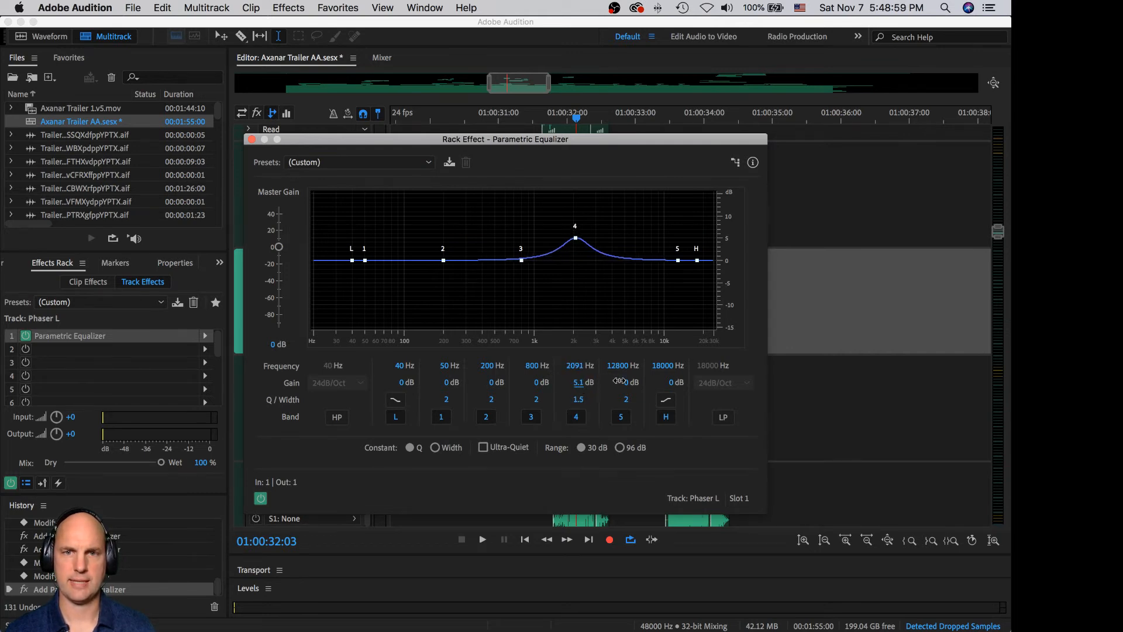
# - Close the equalizer, copy it from Phaser L to Phaser R in the mixer, and play from 01:00:32:03
pyautogui.click(384, 58)
pyautogui.click(252, 139)
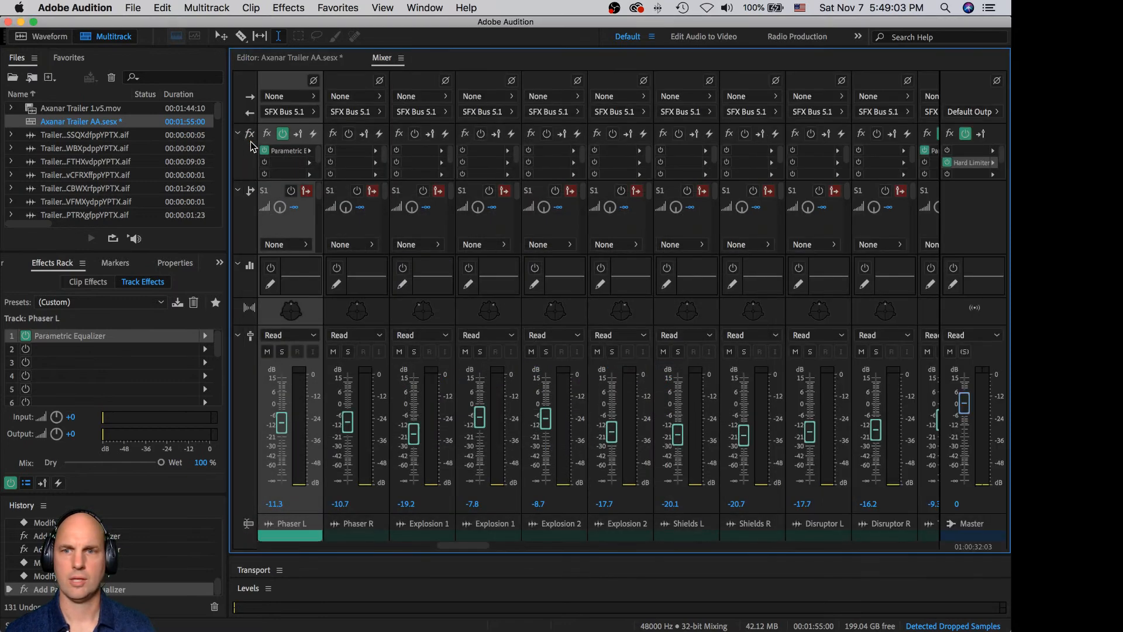
pyautogui.moveTo(295, 158); pyautogui.dragTo(345, 154)
pyautogui.press('space')
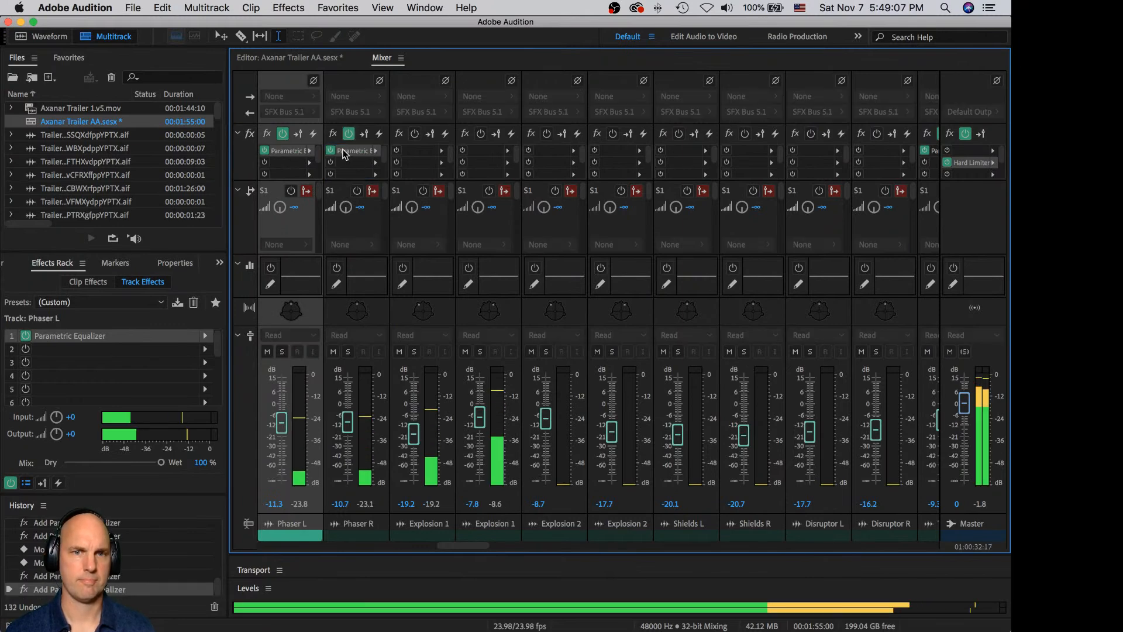
pyautogui.press('space')
# - Return to the multitrack editor and play the phaser section from just before the clips and again from 01:00:31:04
pyautogui.click(317, 59)
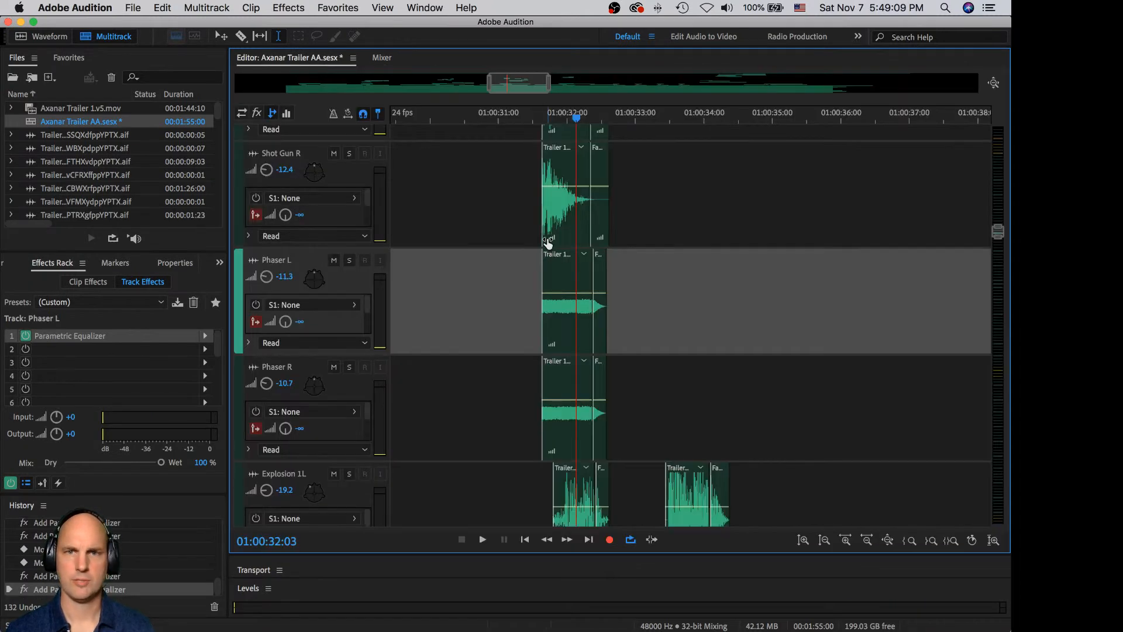
pyautogui.click(535, 258)
pyautogui.press('space')
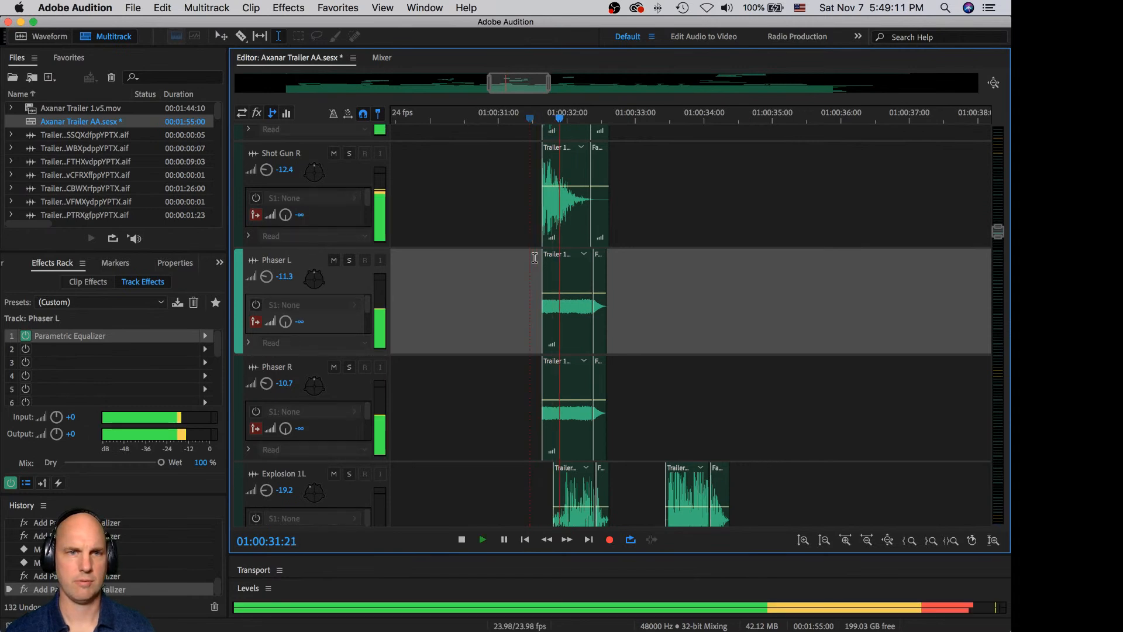
pyautogui.press('space')
pyautogui.click(515, 264)
pyautogui.press('space')
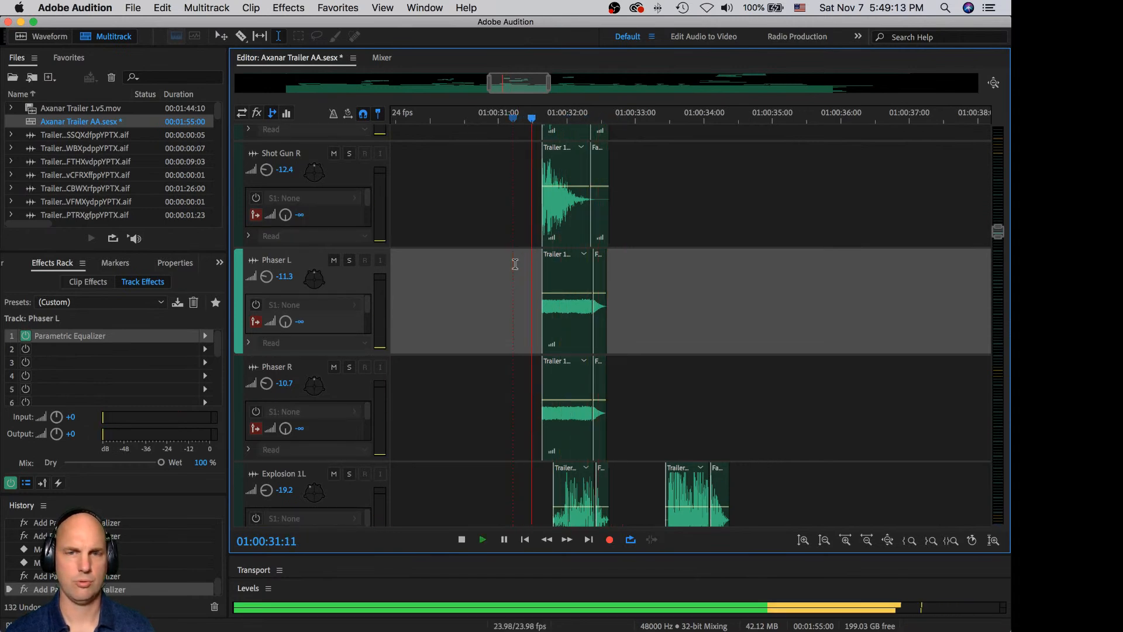
pyautogui.press('space')
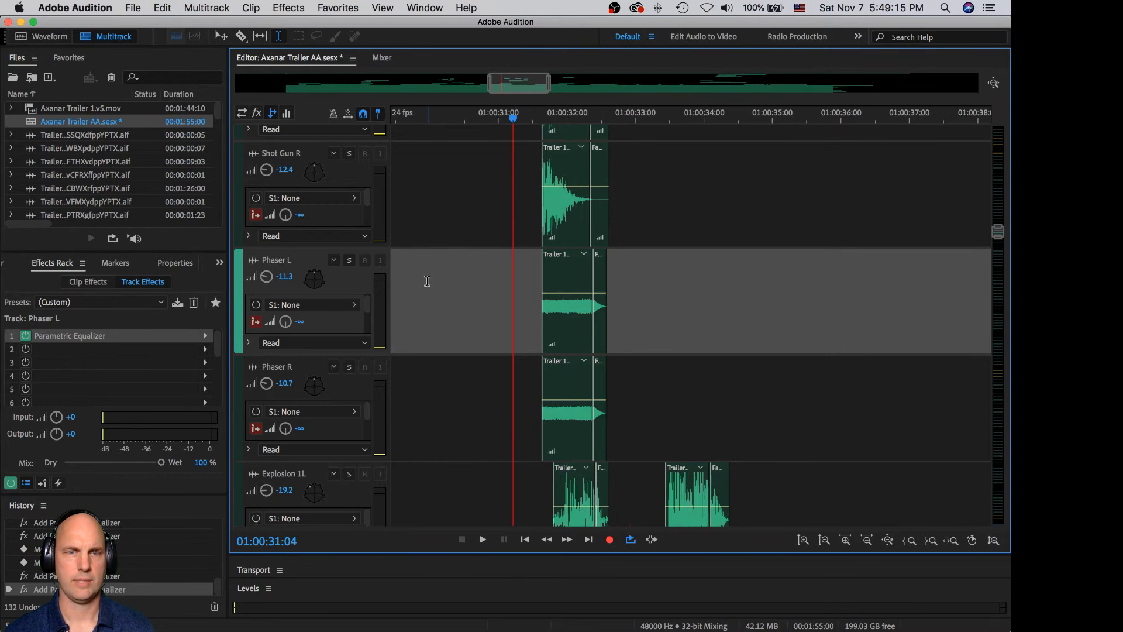
# - Solo Shot Gun L and Shot Gun R, play them from 01:00:31:04, and clear both solos
pyautogui.scroll(3, 491, 243)
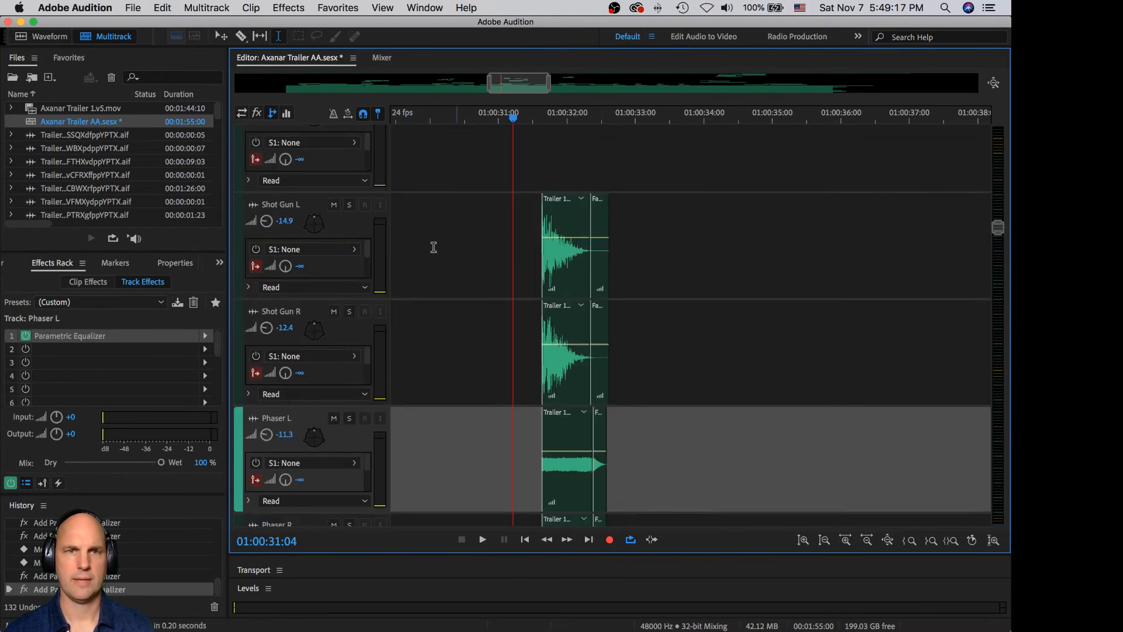
pyautogui.click(350, 205)
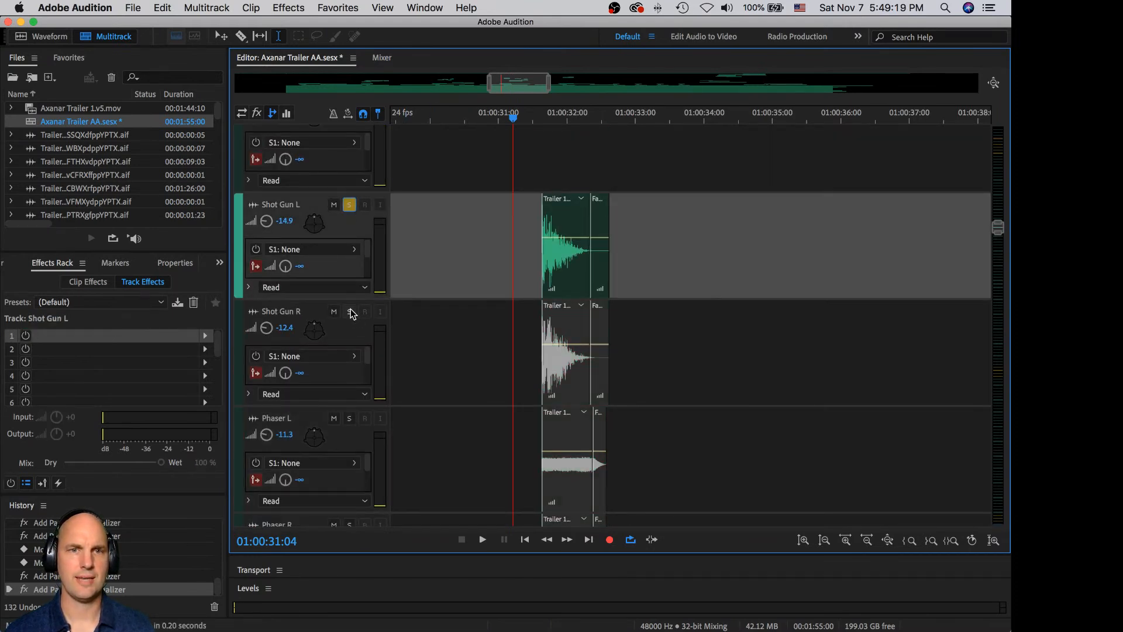
pyautogui.click(349, 311)
pyautogui.press('space')
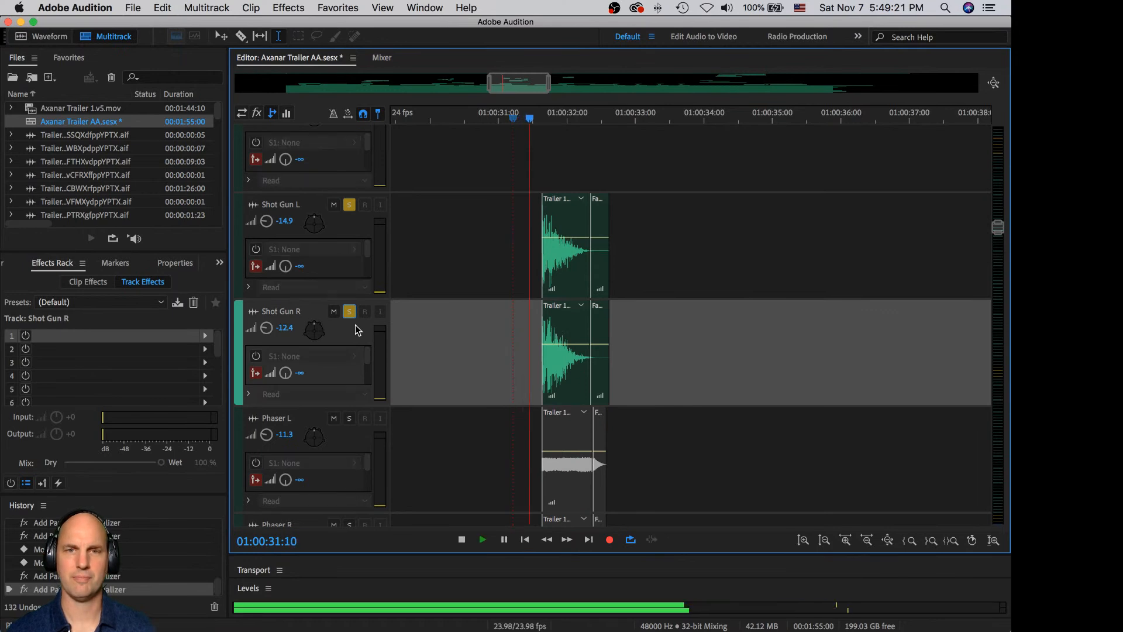
pyautogui.press('space')
pyautogui.click(349, 204)
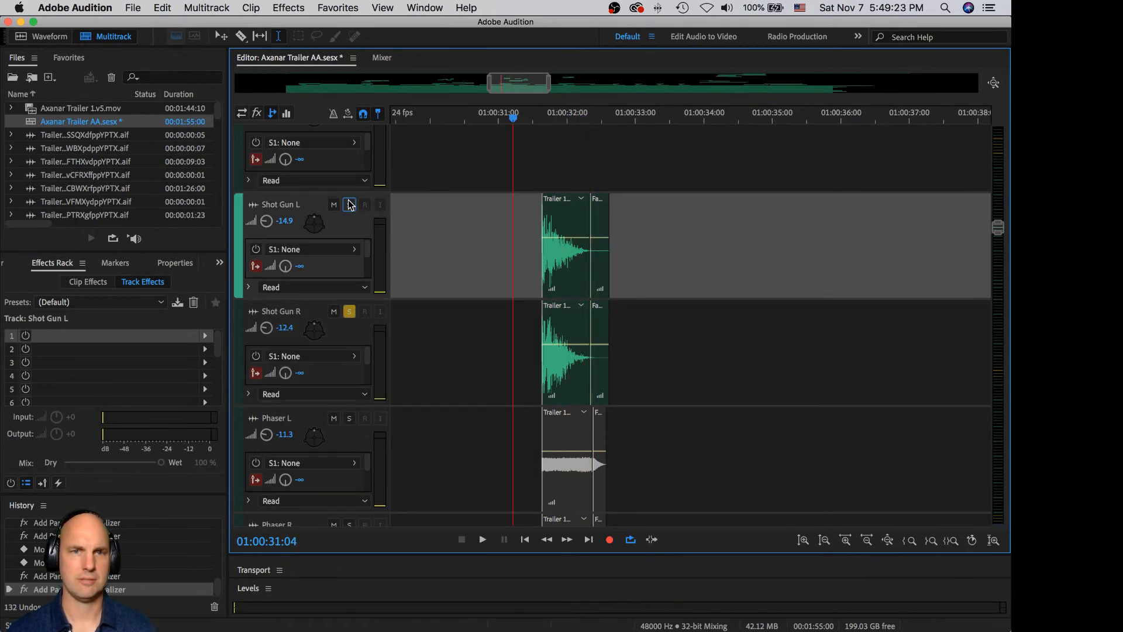
pyautogui.click(349, 312)
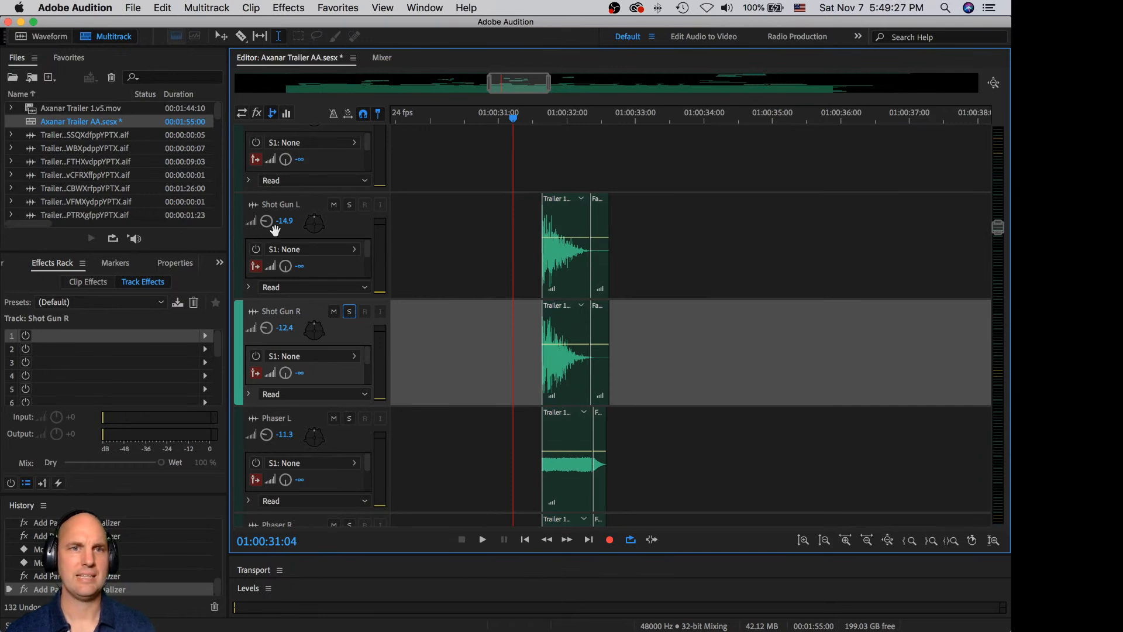
# - Lower the track volume of Shot Gun L to -19.2 dB and Shot Gun R to -19.5 dB, and replay the section
pyautogui.moveTo(268, 226); pyautogui.dragTo(269, 225)
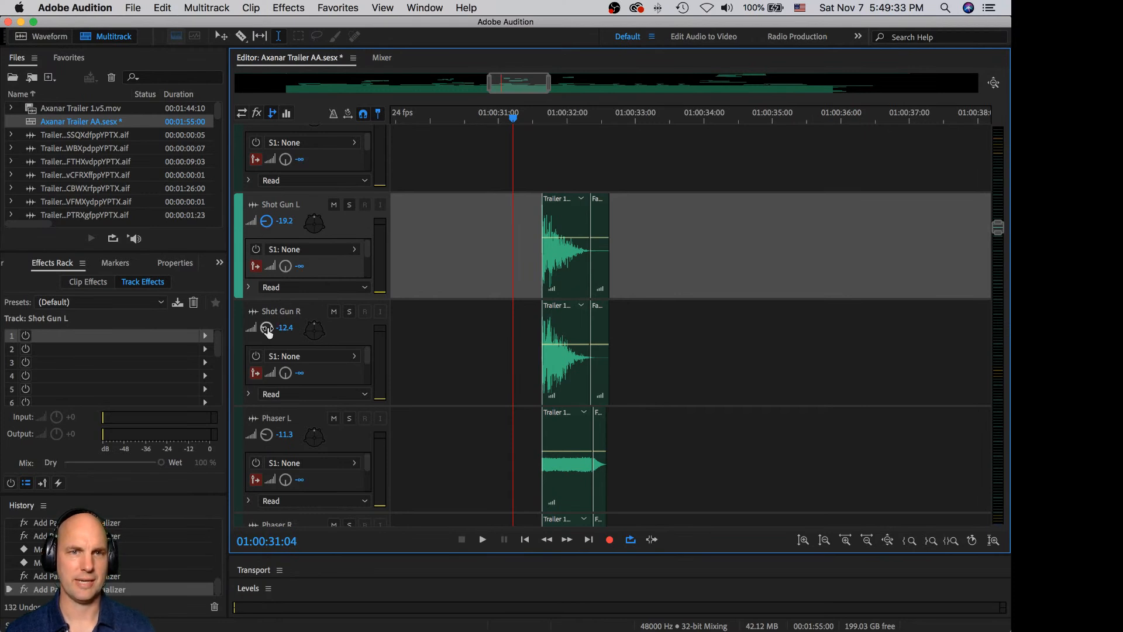
pyautogui.moveTo(267, 327); pyautogui.dragTo(267, 328)
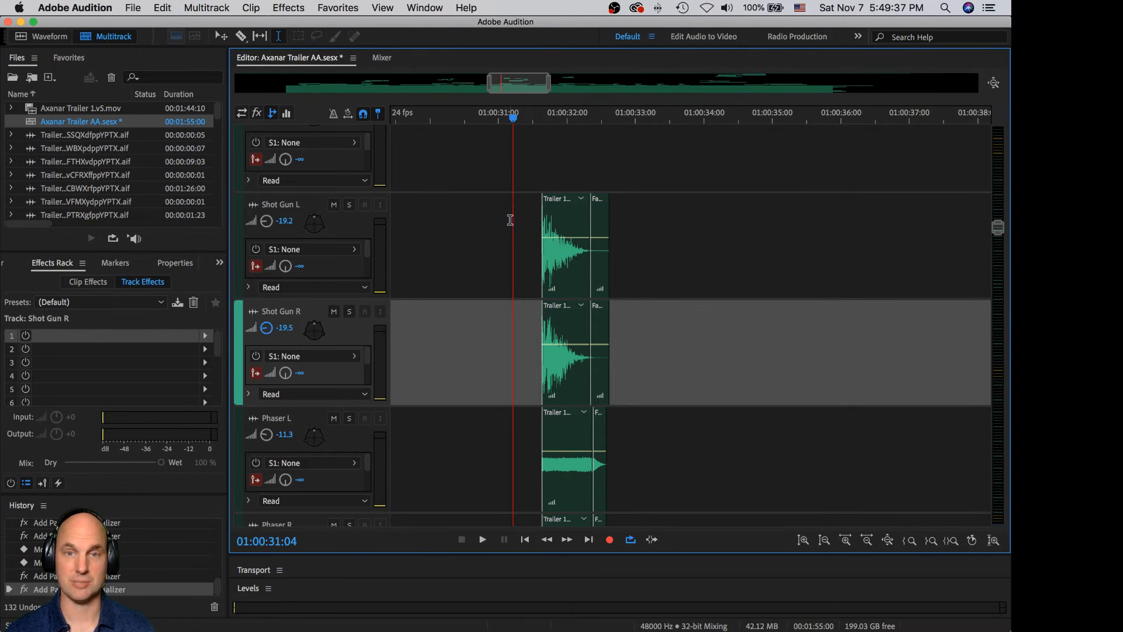
pyautogui.press('space')
pyautogui.press('space')
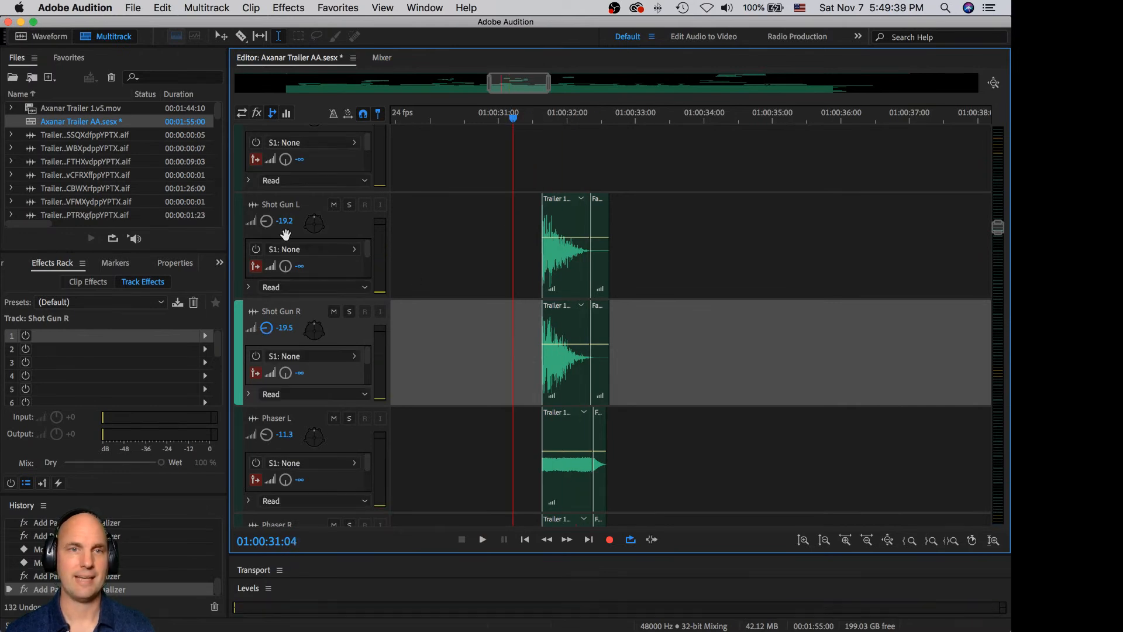
# - Raise Shot Gun L to -17.7 dB and Shot Gun R to -17.4 dB, and play from 01:00:31:00
pyautogui.click(266, 226)
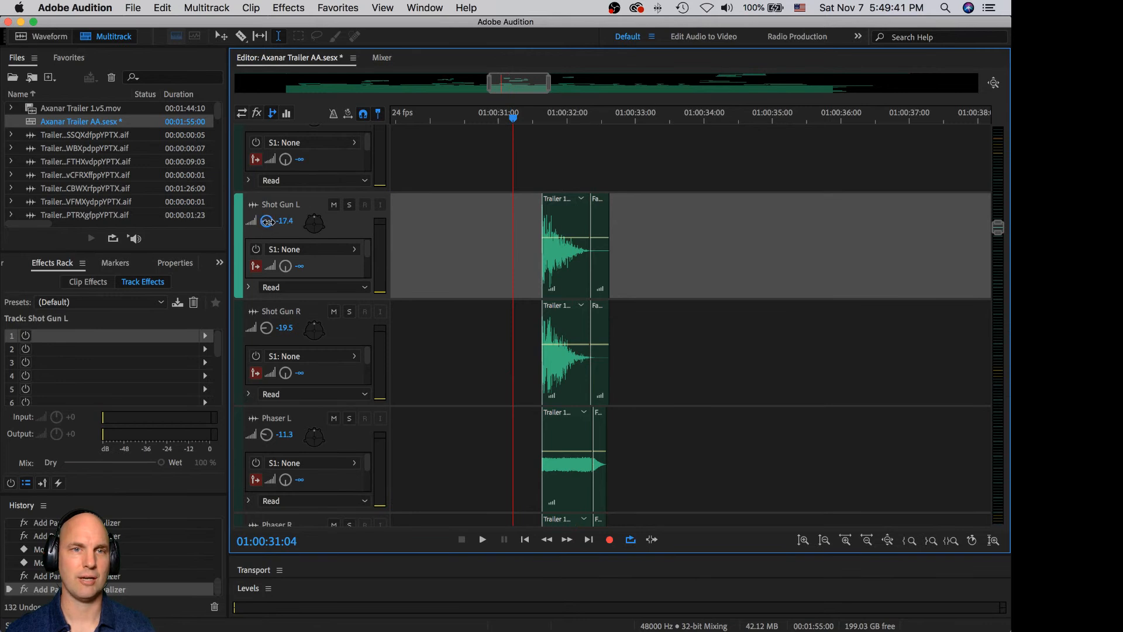
pyautogui.click(268, 328)
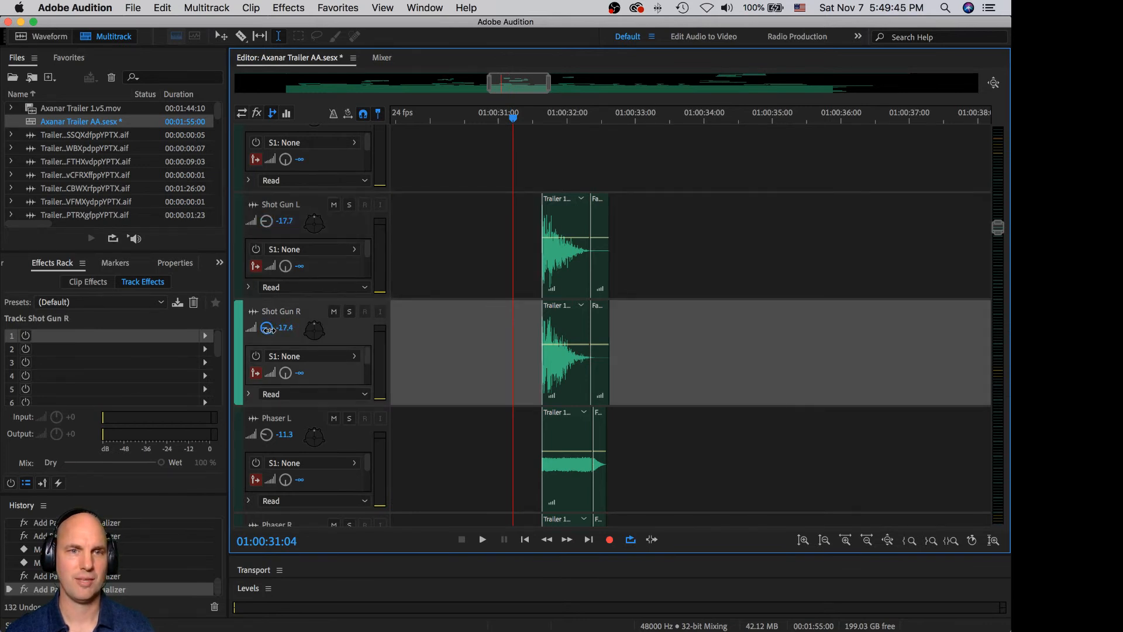
pyautogui.click(498, 213)
pyautogui.press('space')
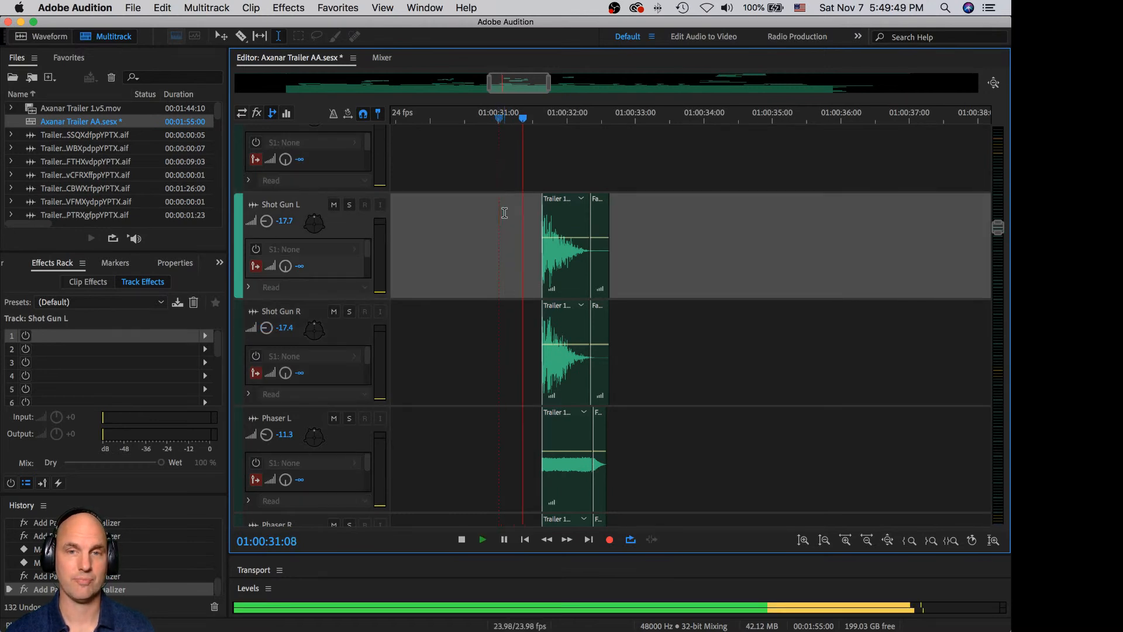
pyautogui.press('space')
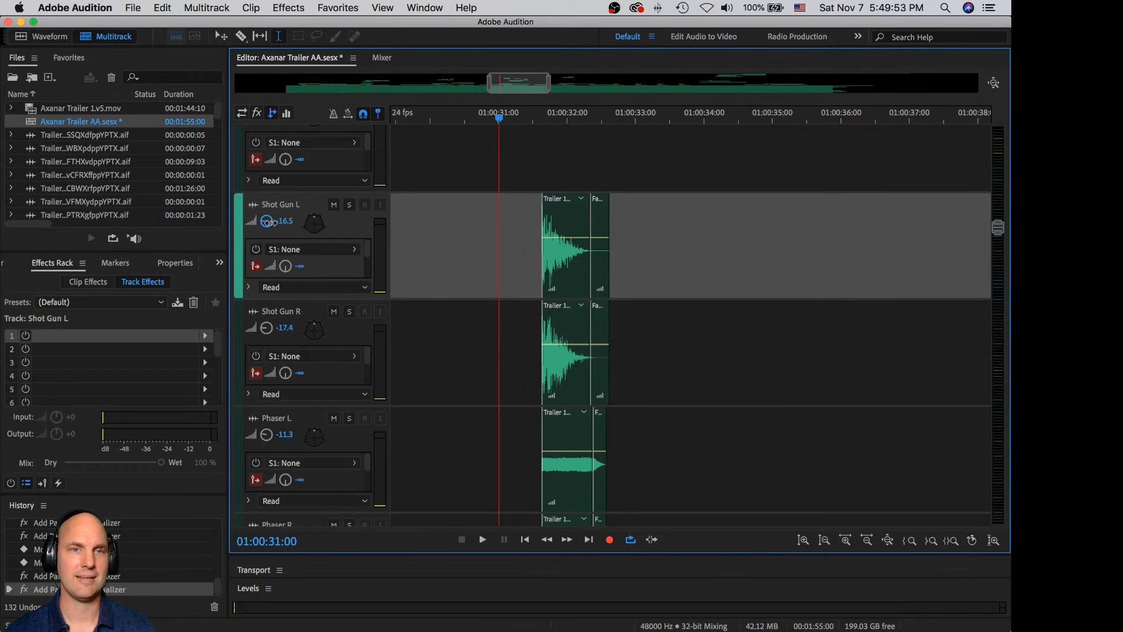
# - Set the track volume of both Shot Gun L and Shot Gun R to -16.5 dB and replay from 01:00:31:00
pyautogui.click(271, 326)
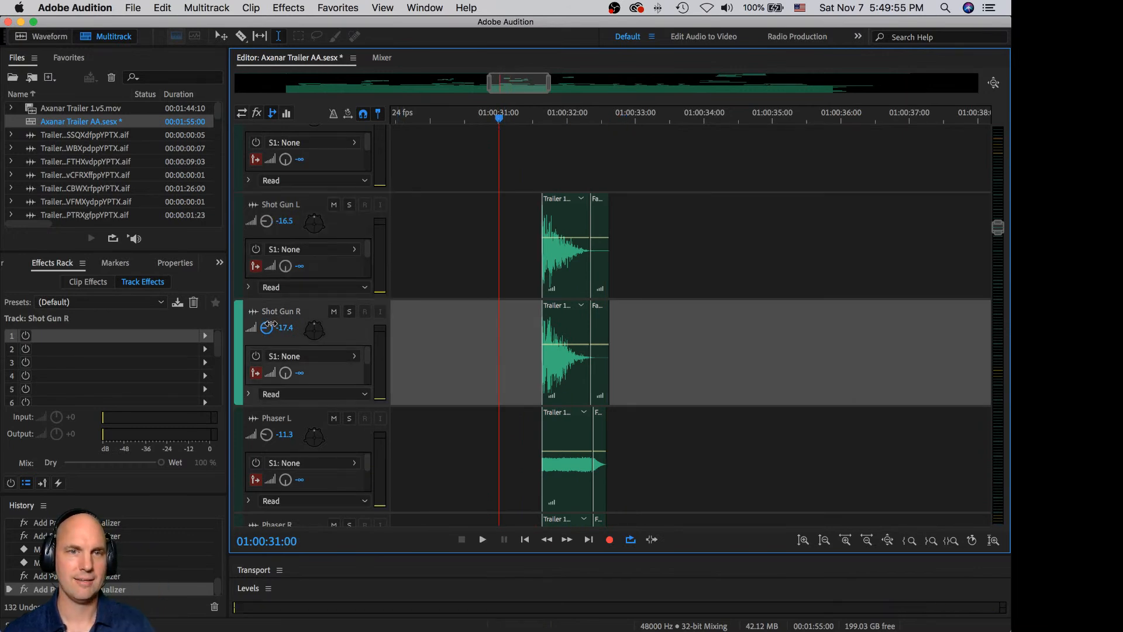
pyautogui.press('space')
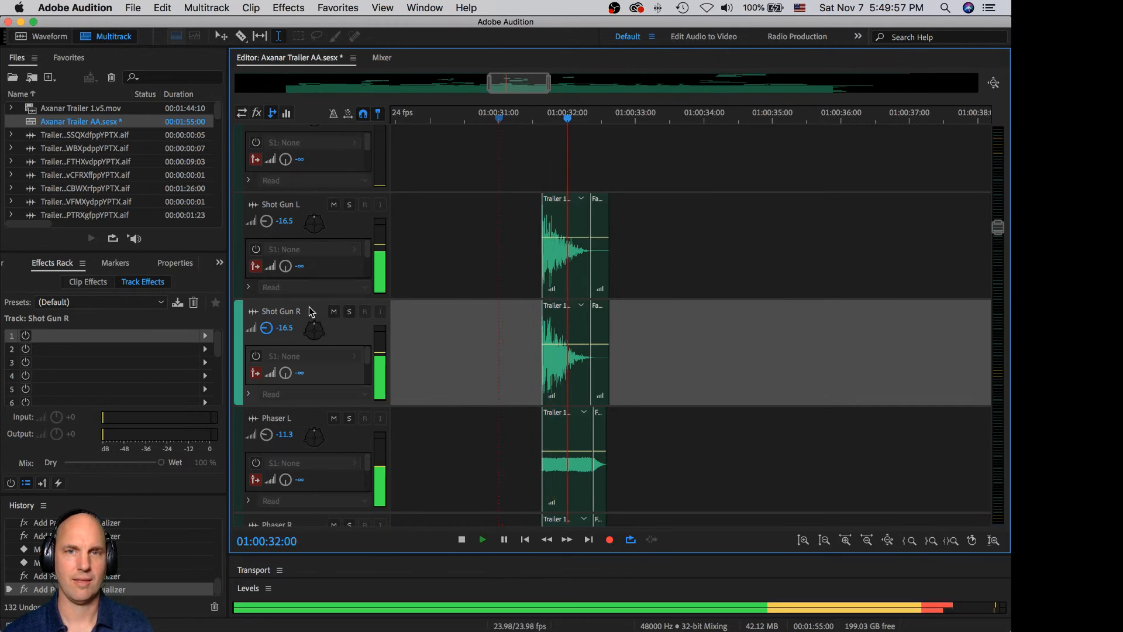
pyautogui.press('space')
# - Solo Explosion 1L and Explosion 1R, play them from 01:00:31:00, and clear both solos
pyautogui.scroll(-5, 702, 266)
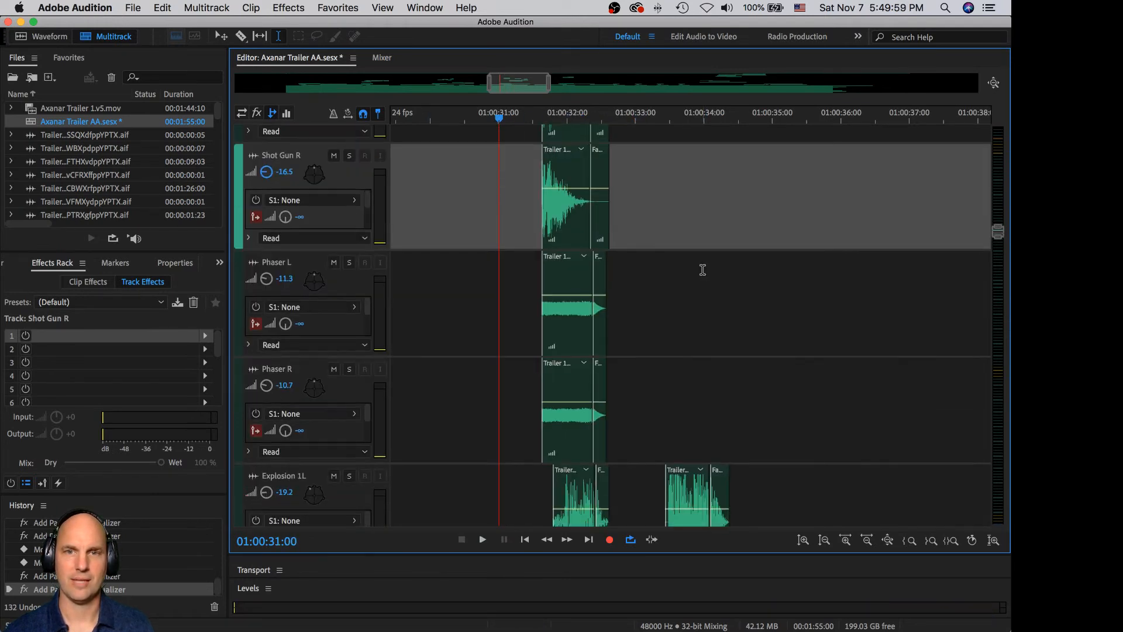
pyautogui.scroll(-5, 672, 271)
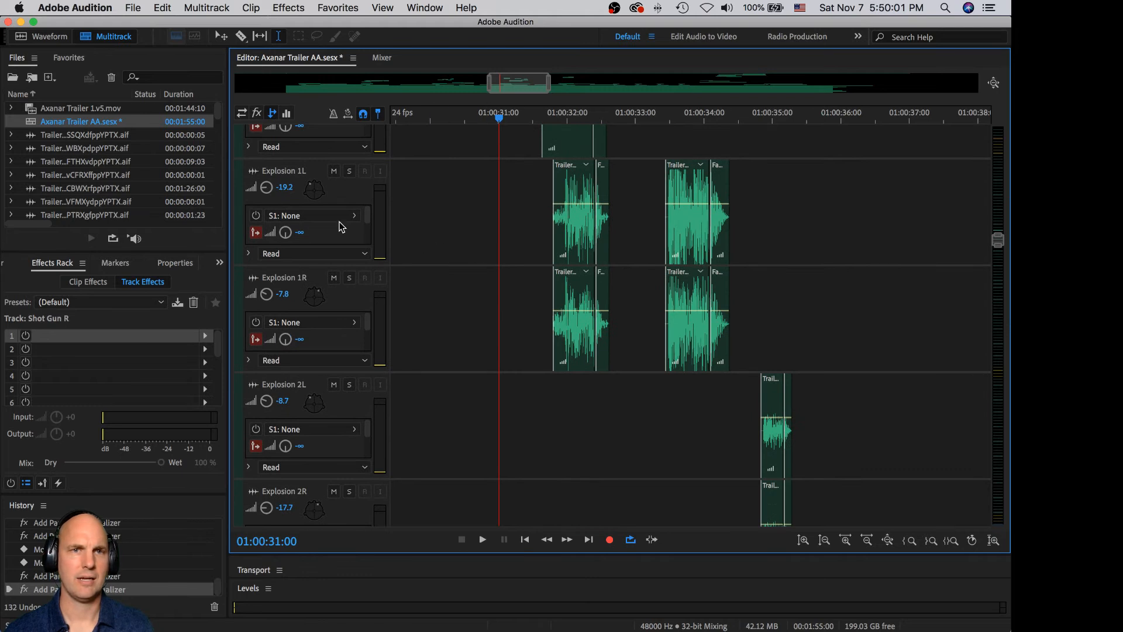
pyautogui.click(350, 278)
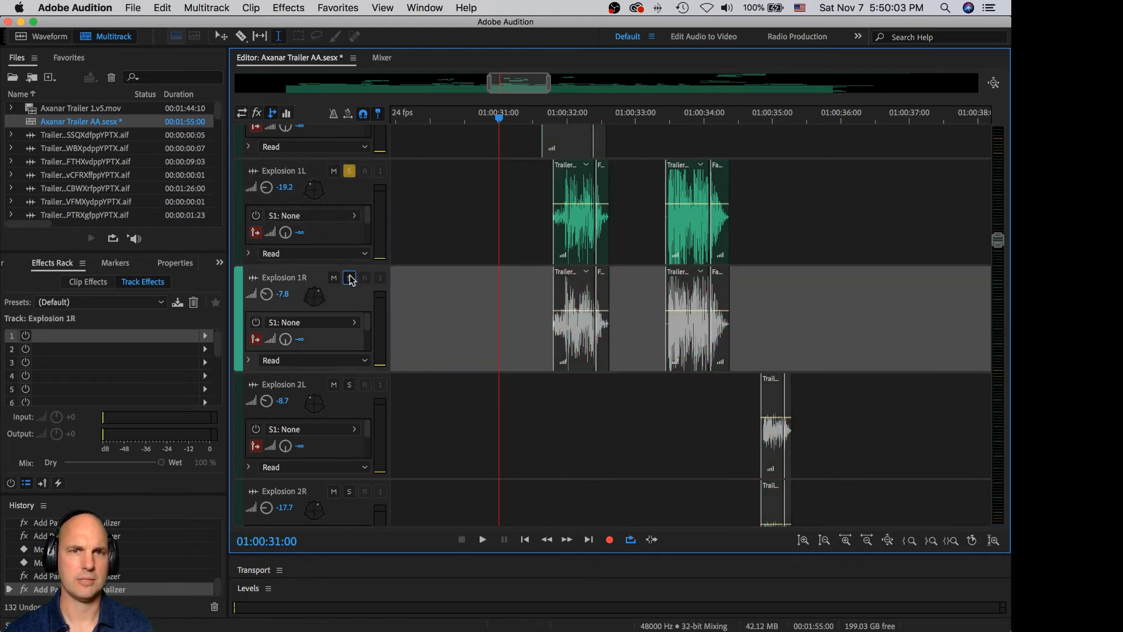
pyautogui.click(350, 279)
pyautogui.press('space')
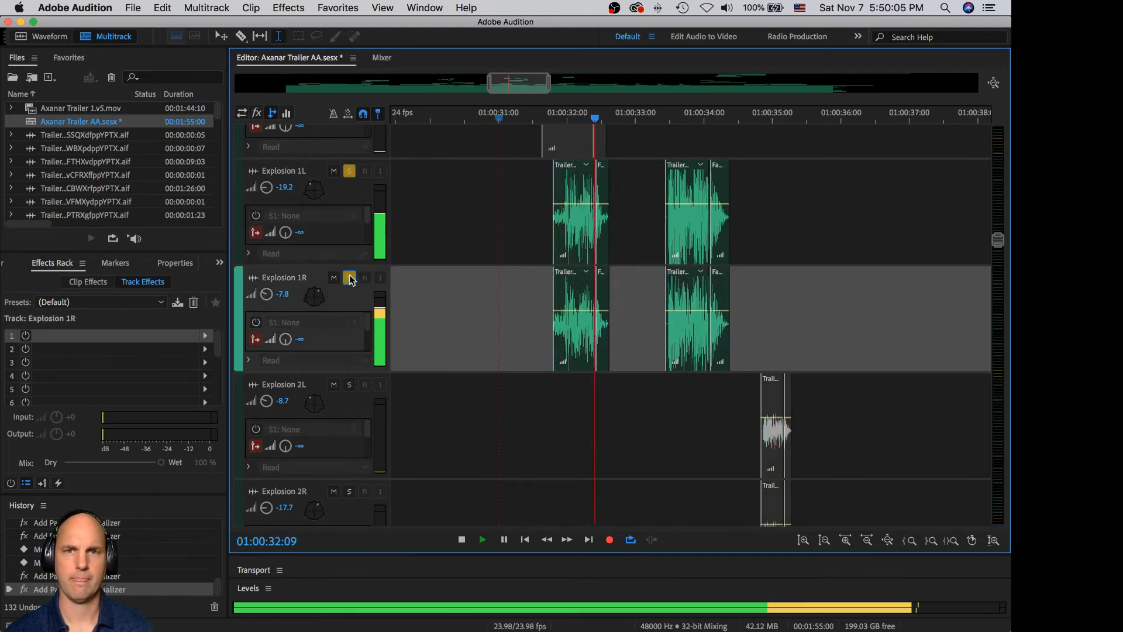
pyautogui.press('space')
pyautogui.click(350, 278)
pyautogui.click(349, 171)
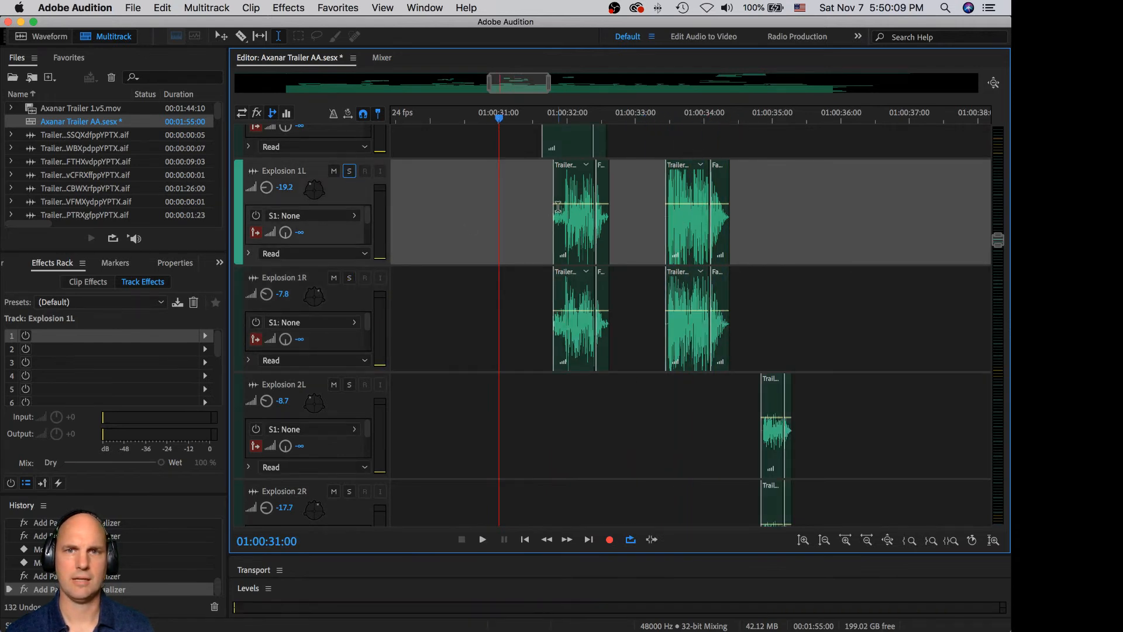
# - Add short fade-ins to the first clips on Explosion 1L and Explosion 1R, and play from 01:00:31:14
pyautogui.click(565, 180)
pyautogui.moveTo(568, 175); pyautogui.dragTo(569, 186)
pyautogui.moveTo(574, 275); pyautogui.dragTo(573, 279)
pyautogui.click(535, 213)
pyautogui.press('space')
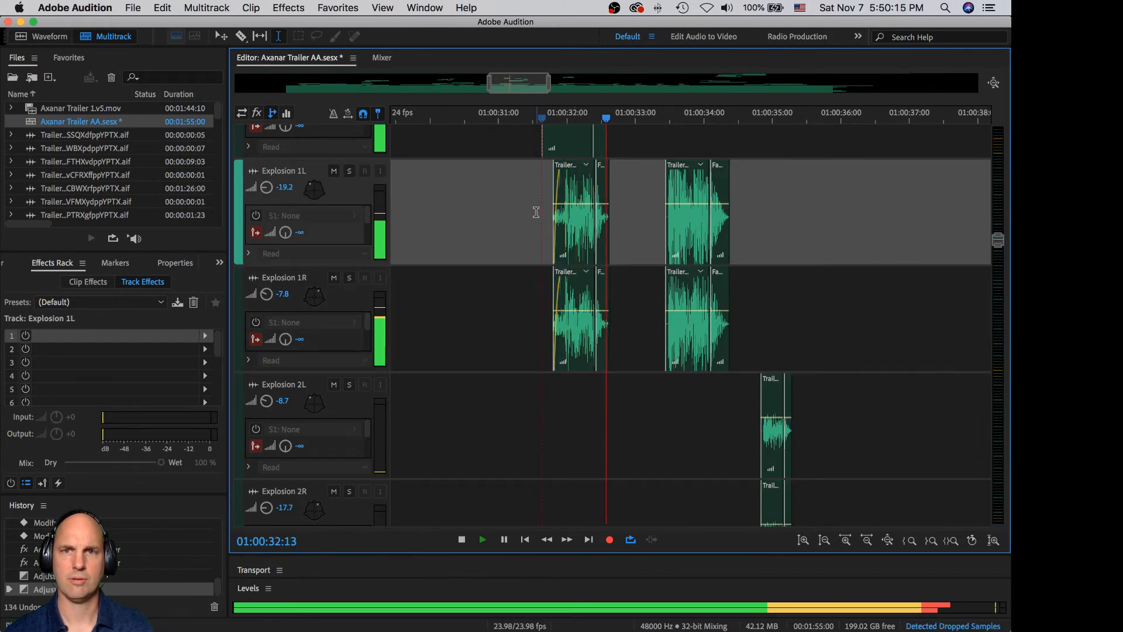
pyautogui.press('space')
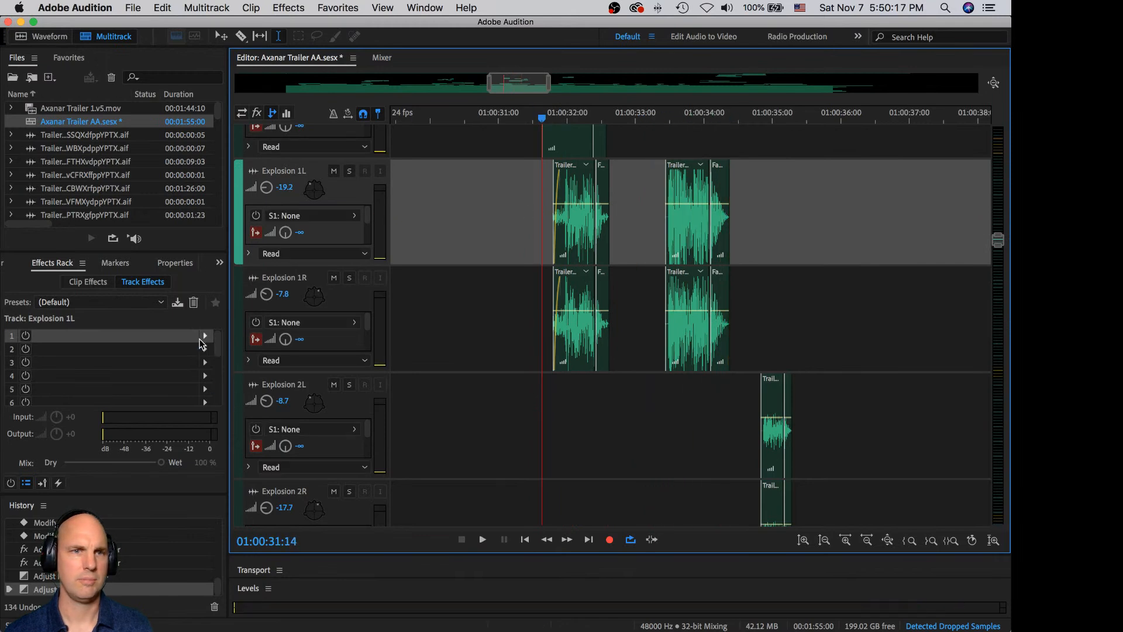
# - Display the trailer video and play the full mix against it twice from 01:00:31:07
pyautogui.click(219, 262)
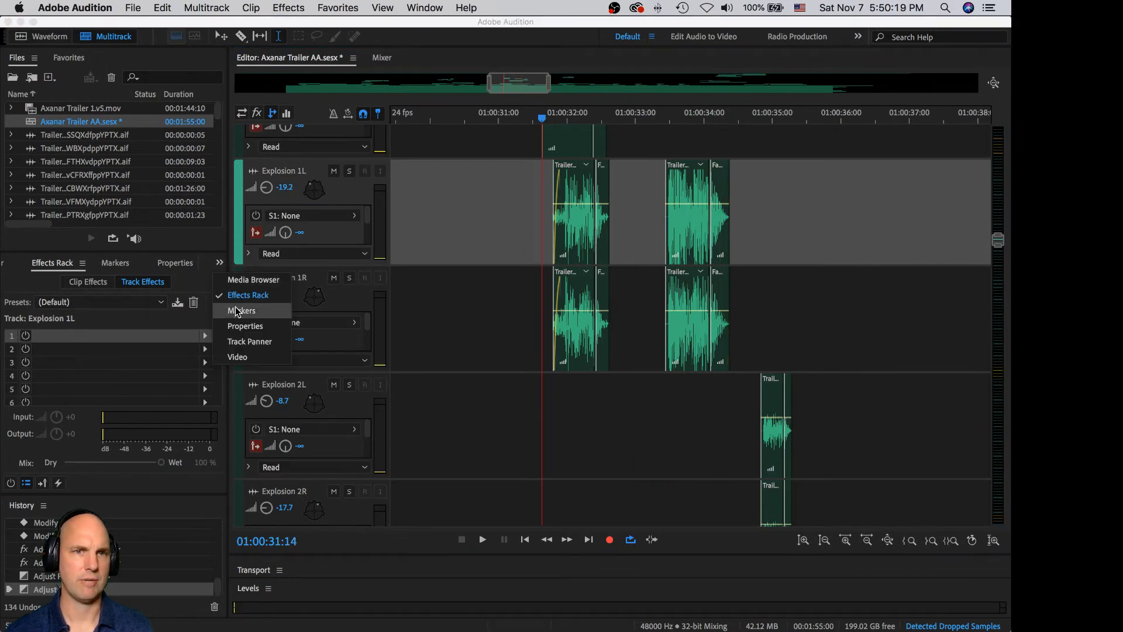
pyautogui.click(237, 357)
pyautogui.click(519, 189)
pyautogui.press('space')
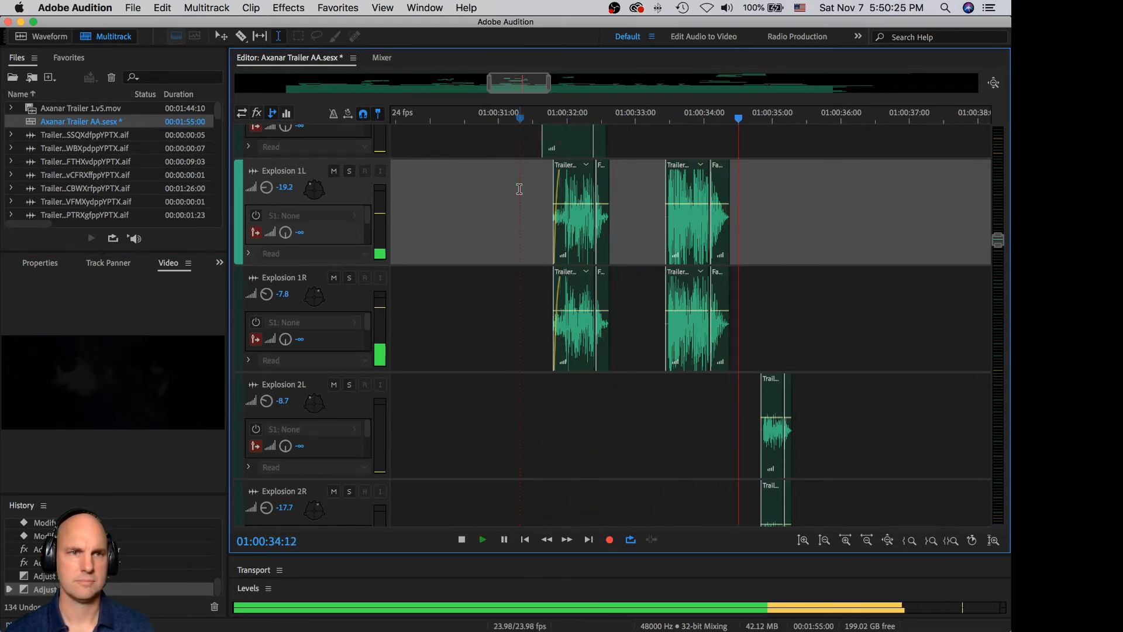
pyautogui.press('space')
pyautogui.press('space')
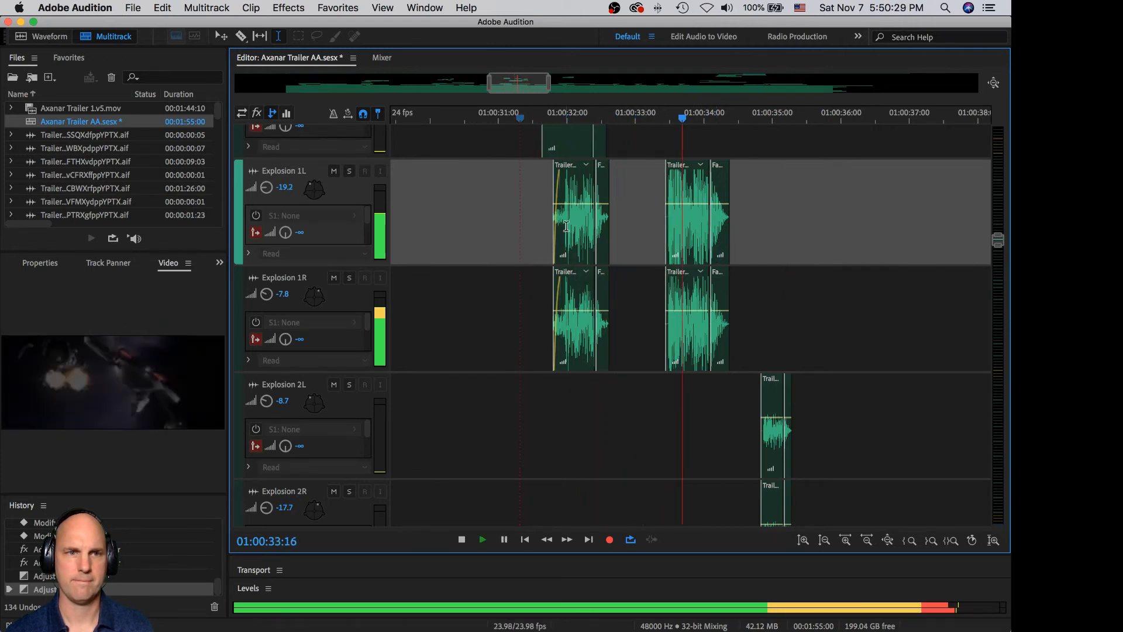
pyautogui.press('space')
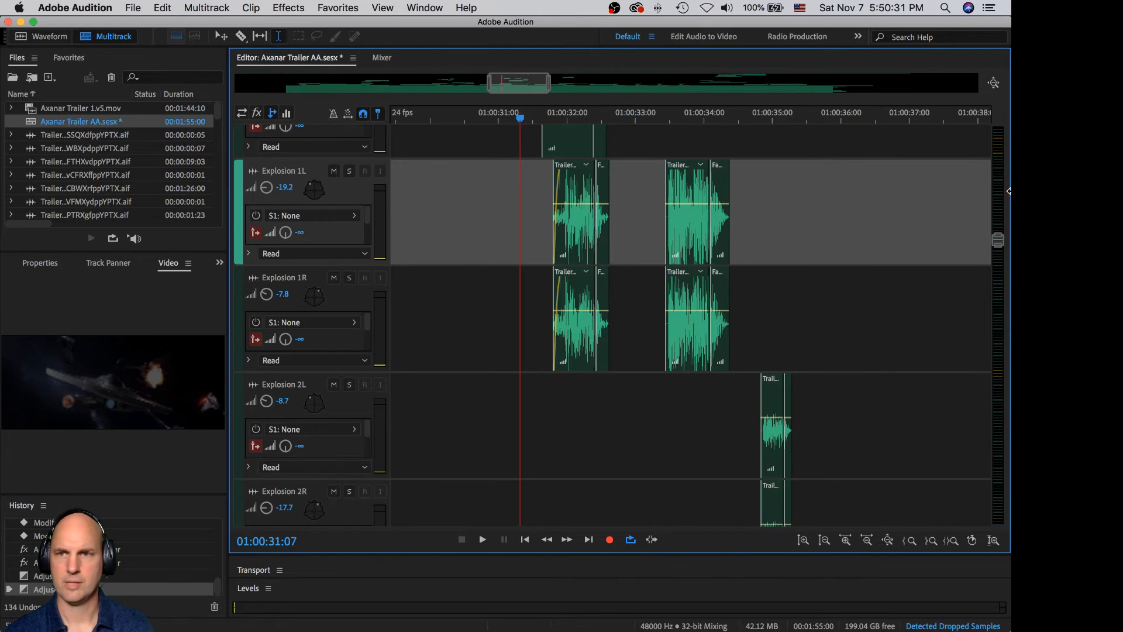
# - Solo Sub Sweep L and Sub Sweep R and play them from 01:00:31:07, clear both solos, and replay the full mix
pyautogui.scroll(-10, 668, 322)
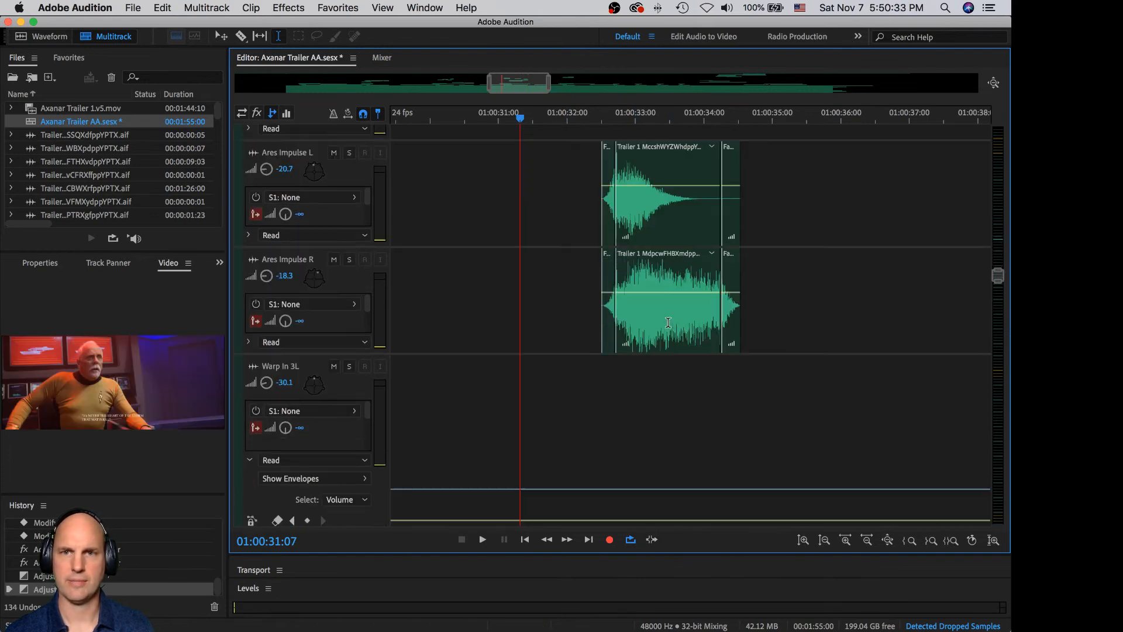
pyautogui.scroll(-8, 668, 323)
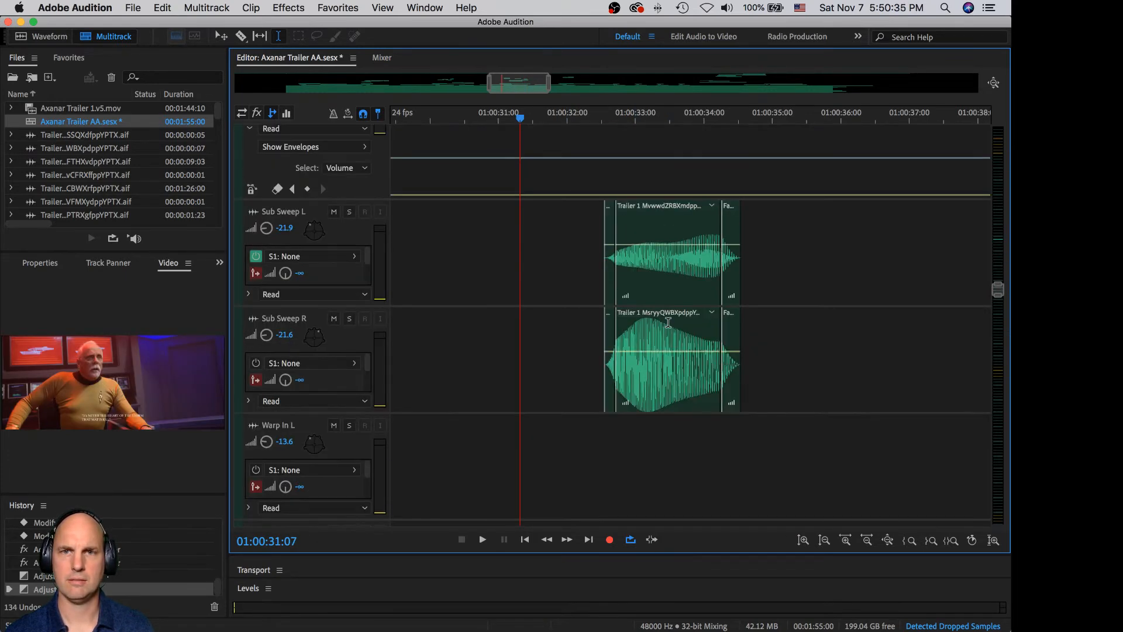
pyautogui.click(349, 226)
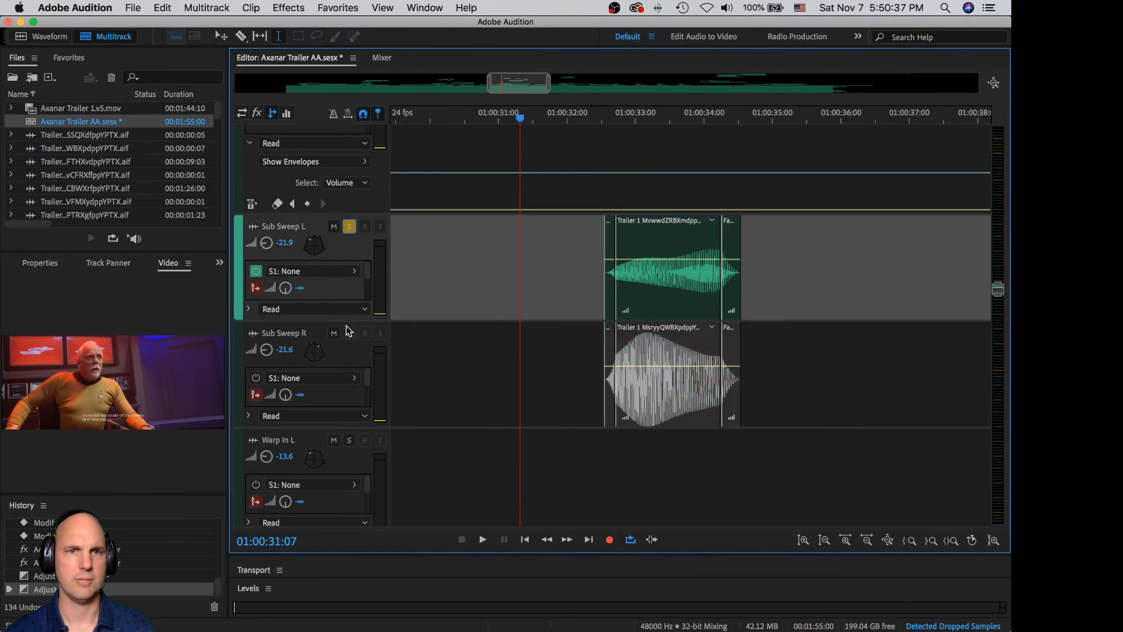
pyautogui.click(349, 333)
pyautogui.press('space')
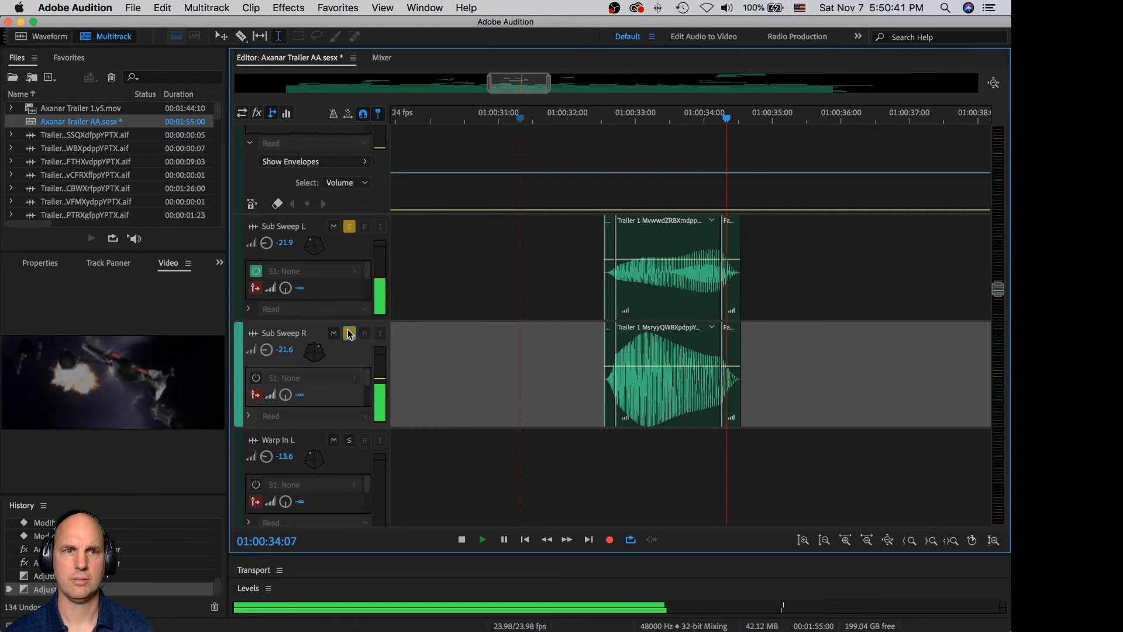
pyautogui.press('space')
pyautogui.click(349, 333)
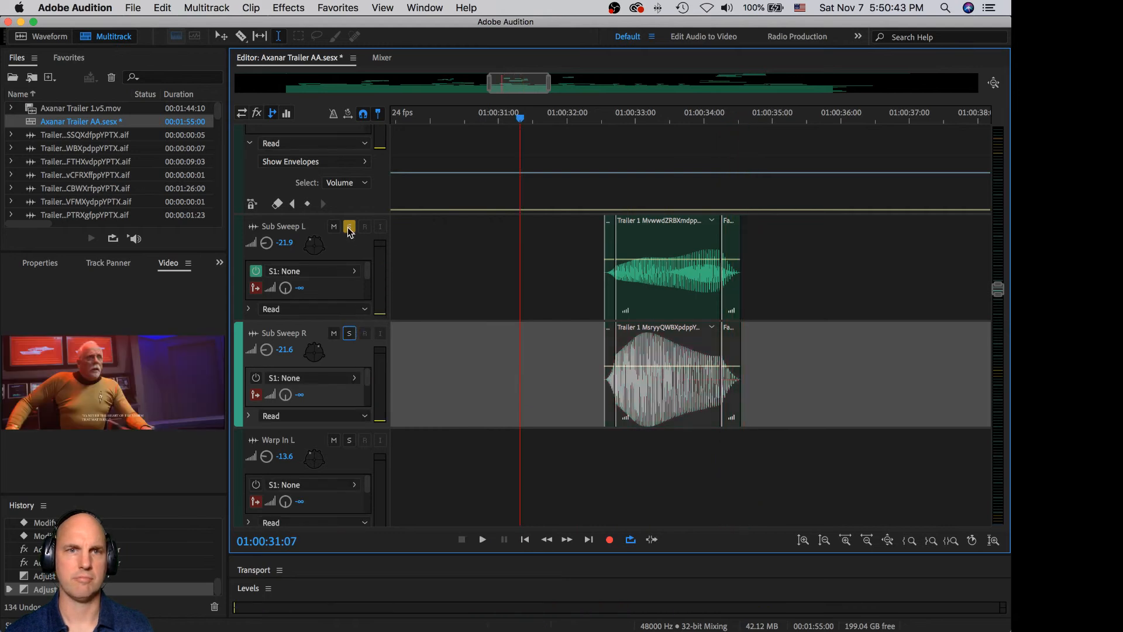
pyautogui.click(349, 228)
pyautogui.press('space')
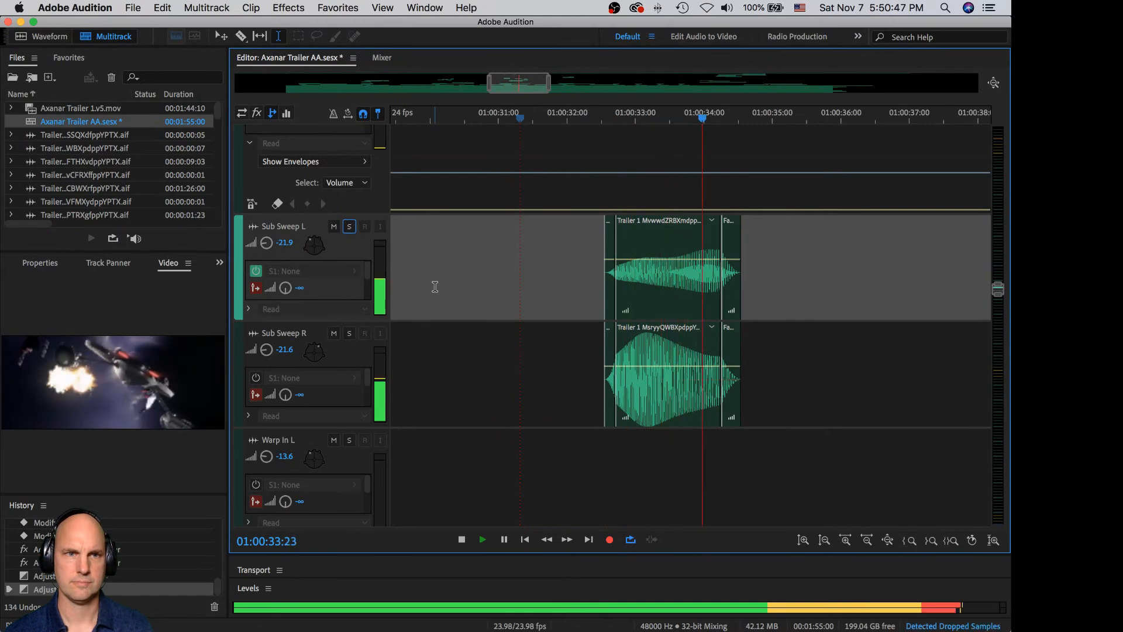
pyautogui.press('space')
# - Solo Ares Impulse L and Ares Impulse R, play them repeatedly from 01:00:31:07, and compare with Ares Impulse L alone
pyautogui.scroll(-5, 588, 274)
pyautogui.scroll(1, 589, 274)
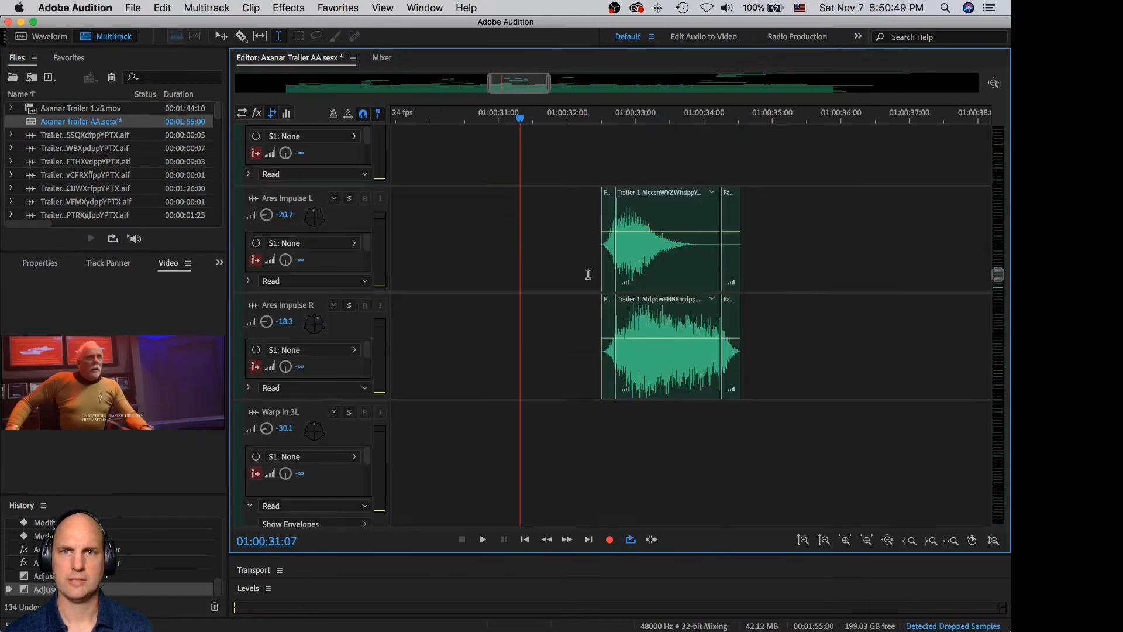
pyautogui.click(349, 199)
pyautogui.click(349, 305)
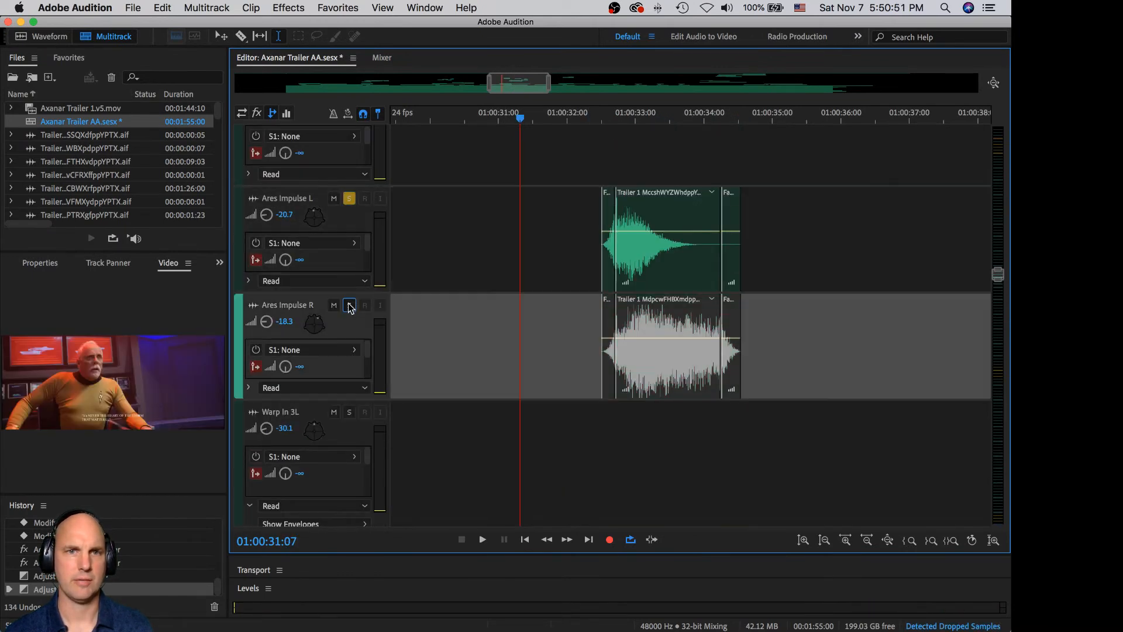
pyautogui.press('space')
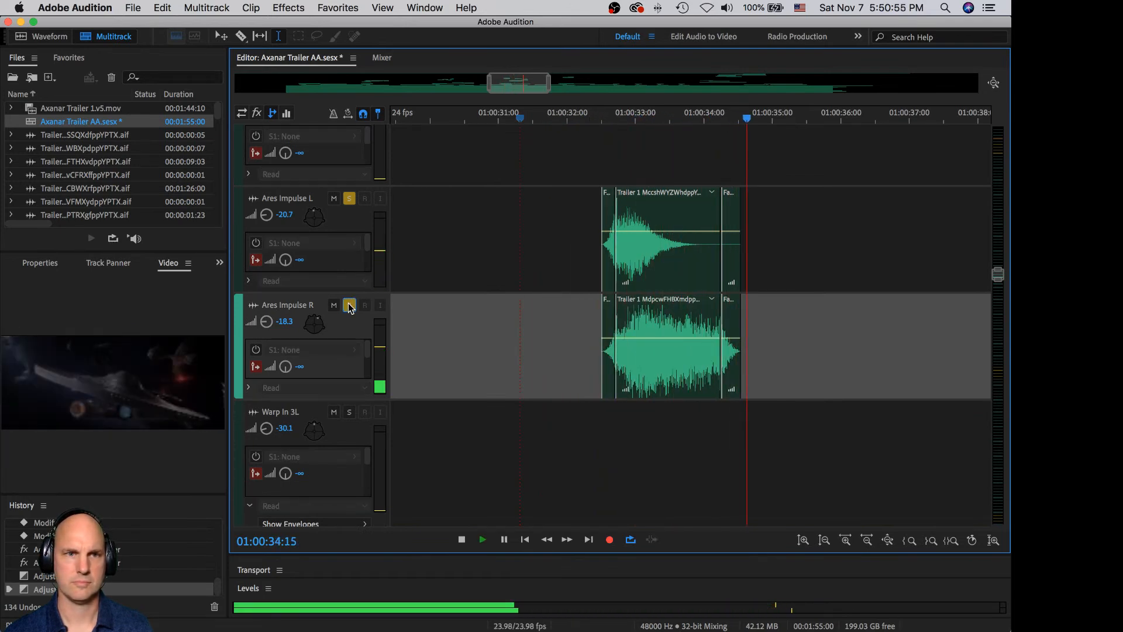
pyautogui.press('space')
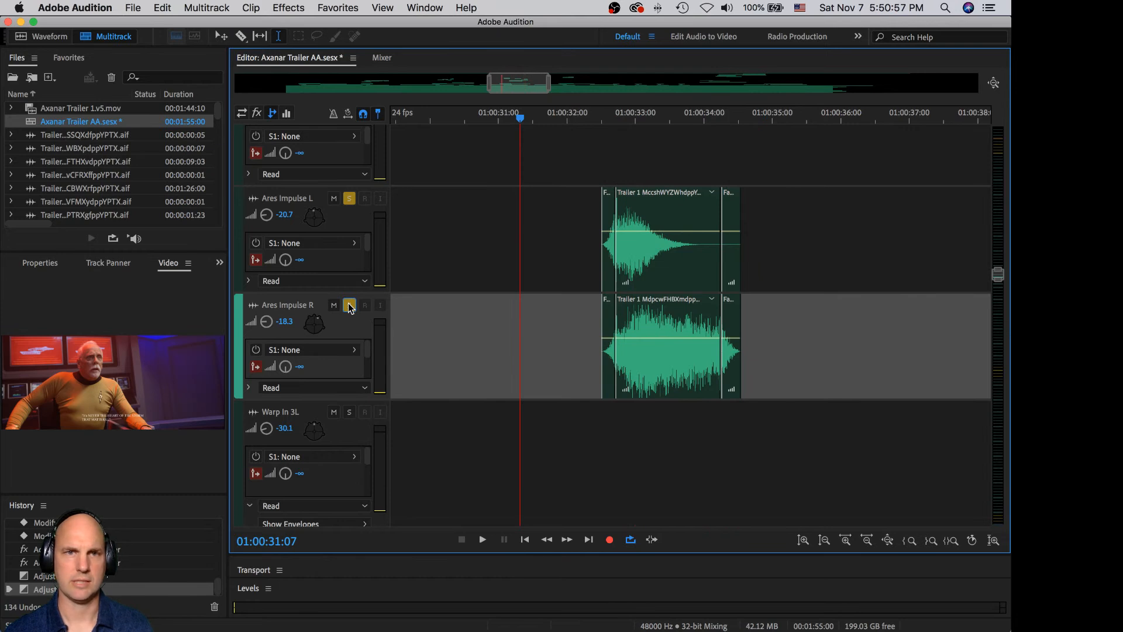
pyautogui.press('space')
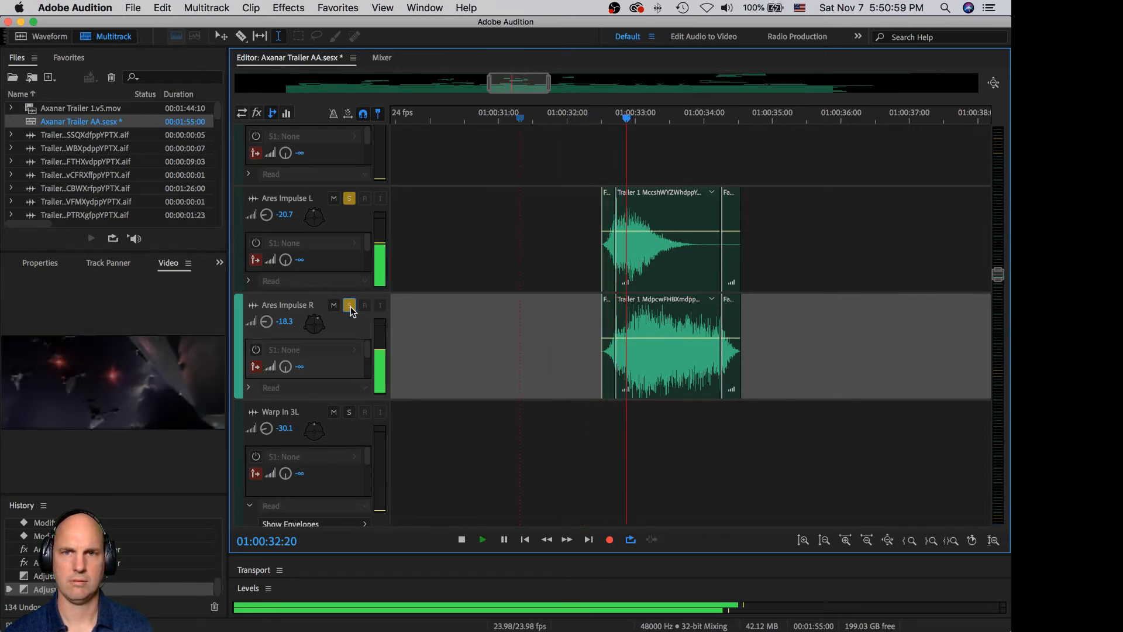
pyautogui.press('space')
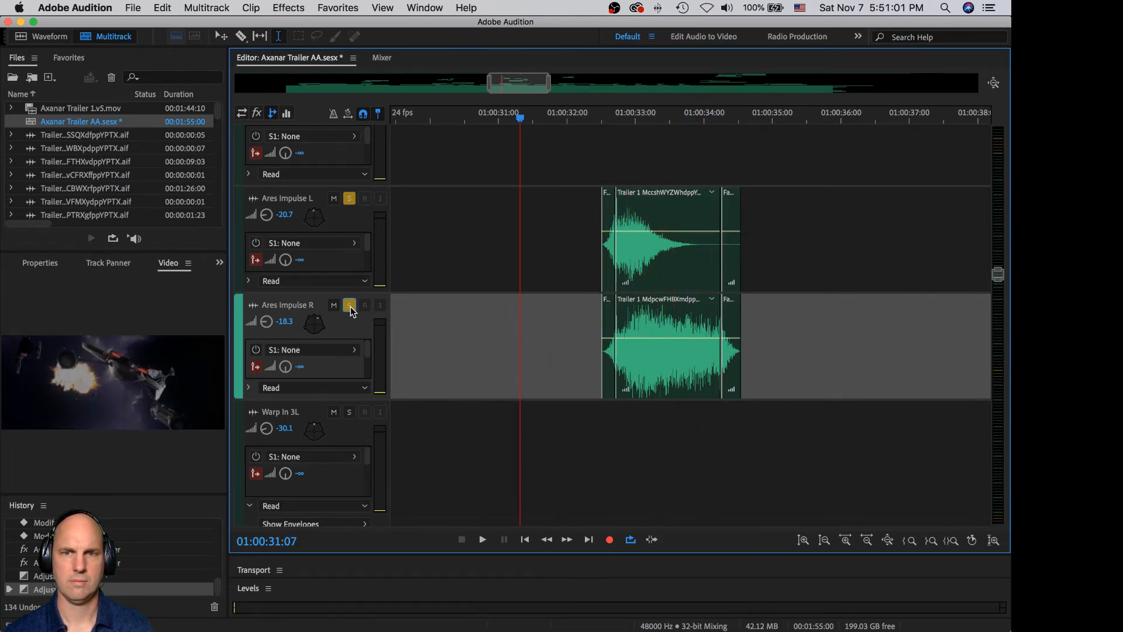
pyautogui.press('space')
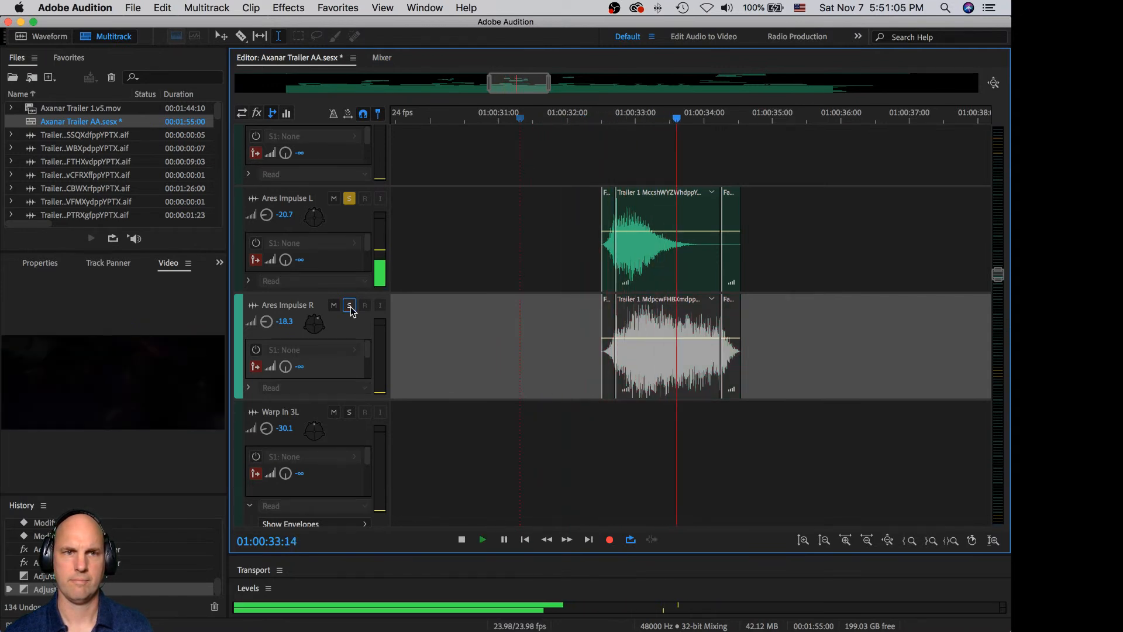
pyautogui.press('space')
# - Delete the short lead-in clip from Ares Impulse R and solo that track in place of Ares Impulse L
pyautogui.click(564, 356)
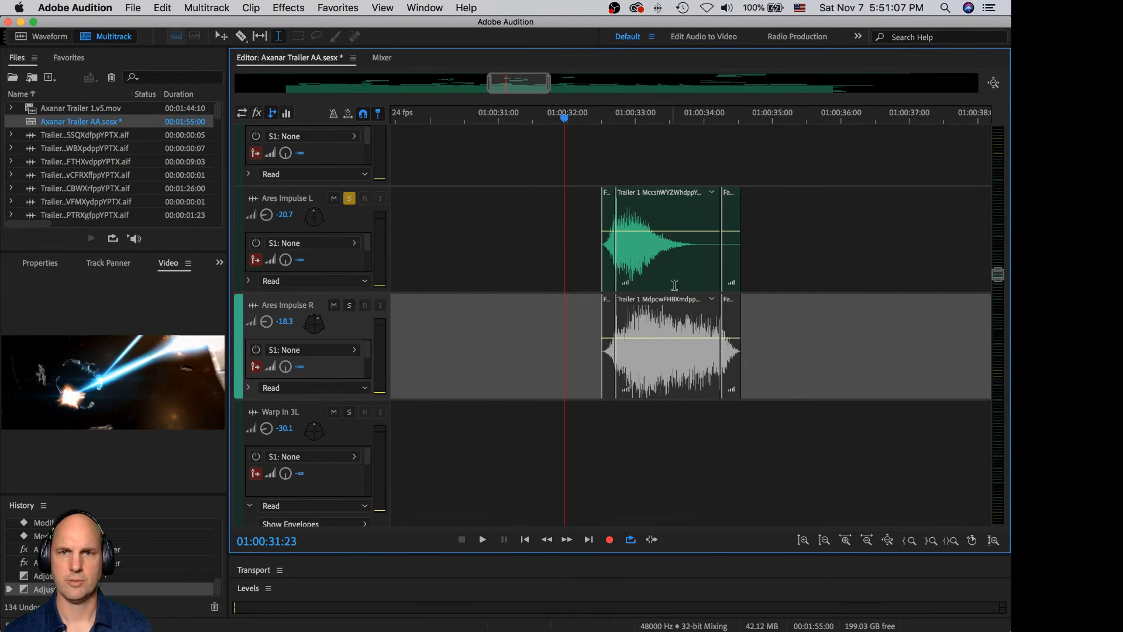
pyautogui.press('Delete')
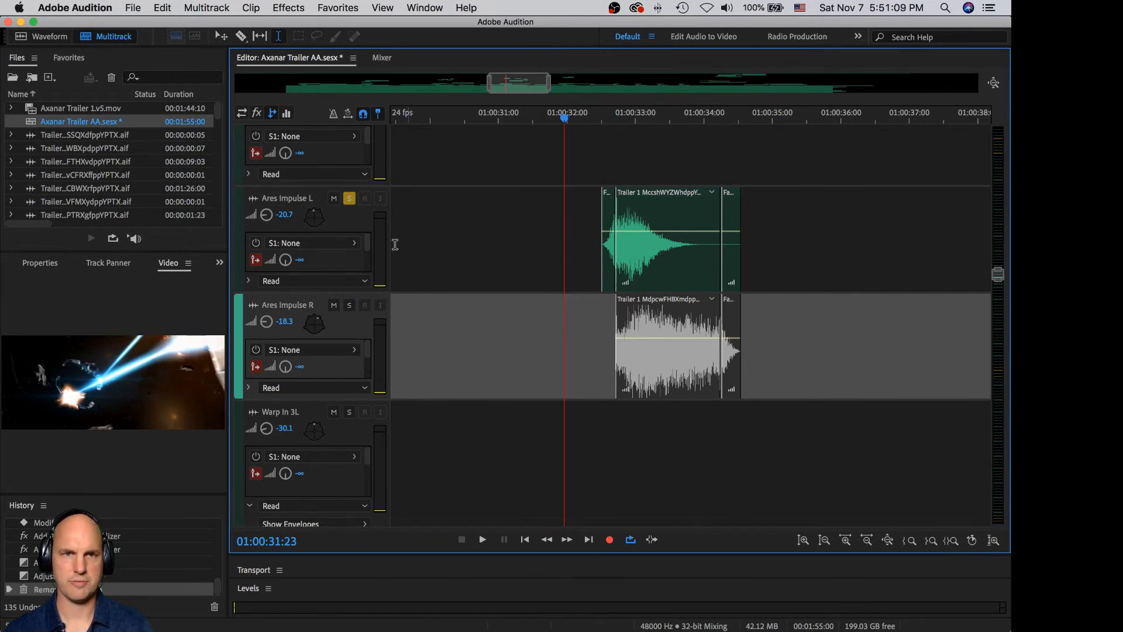
pyautogui.click(350, 206)
pyautogui.click(349, 200)
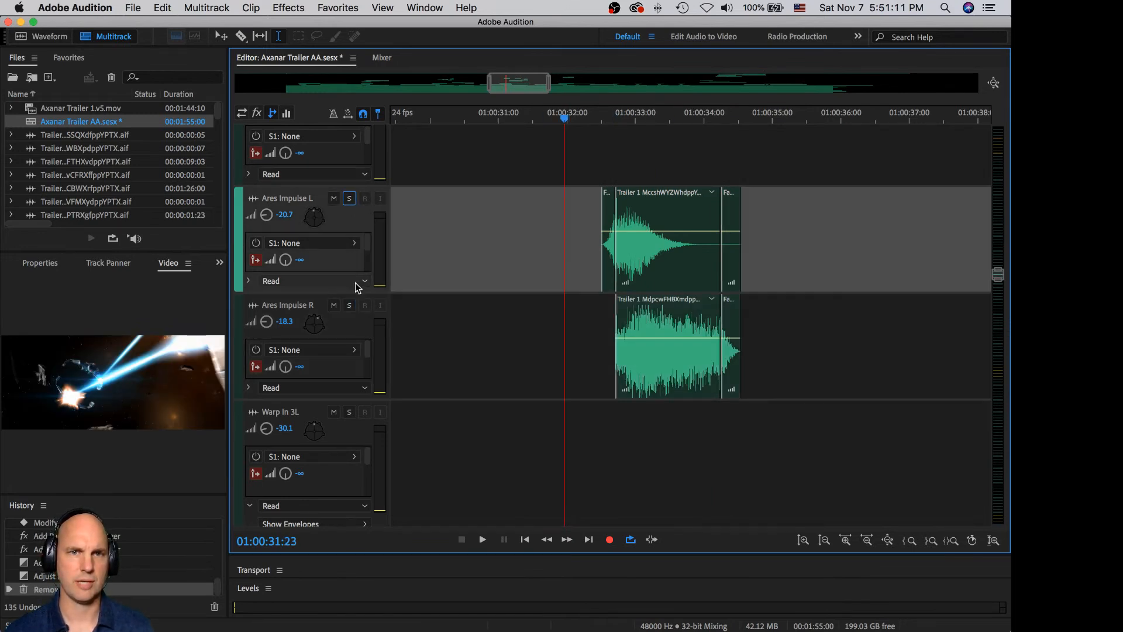
pyautogui.click(349, 305)
# - Trim the start of the main Ares Impulse R clip to about 01:00:33:14, add a fade-in, and play from 01:00:32:17
pyautogui.moveTo(619, 373); pyautogui.dragTo(677, 368)
pyautogui.moveTo(689, 310); pyautogui.dragTo(685, 342)
pyautogui.press('space')
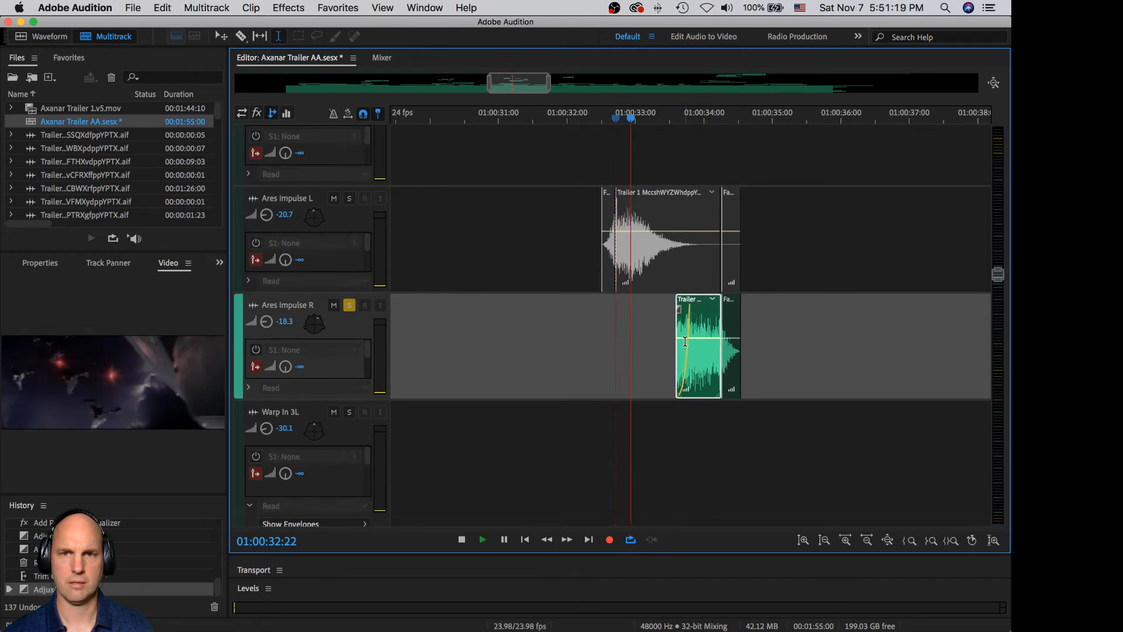
pyautogui.press('space')
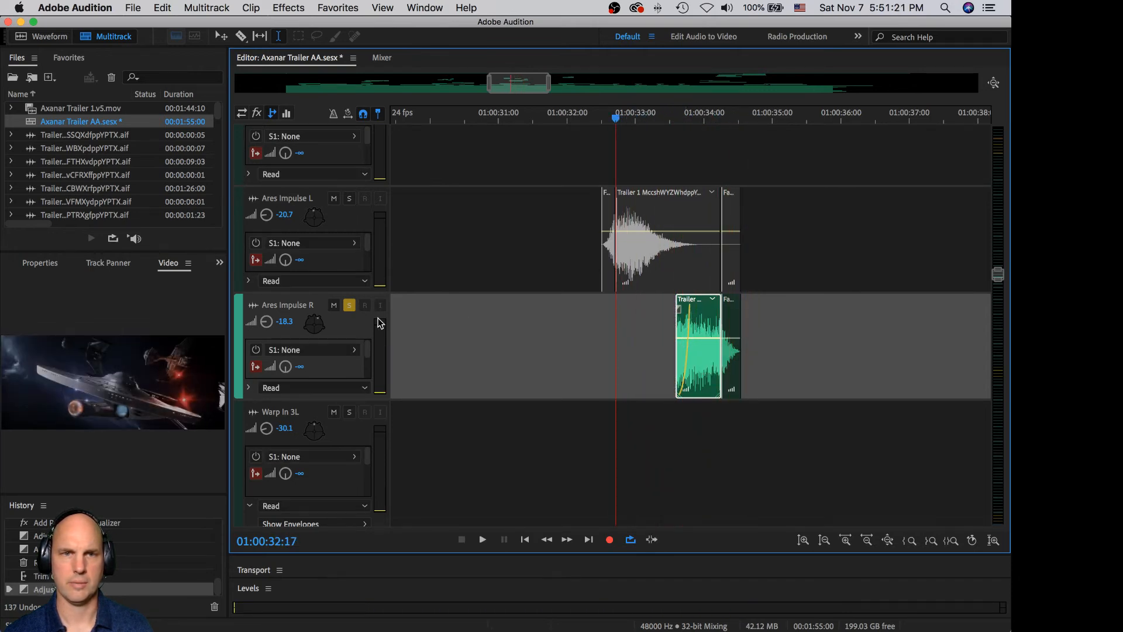
# - Solo both Ares Impulse L and Ares Impulse R and play them from 01:00:32:00
pyautogui.click(349, 305)
pyautogui.click(350, 199)
pyautogui.click(347, 311)
pyautogui.click(568, 220)
pyautogui.press('space')
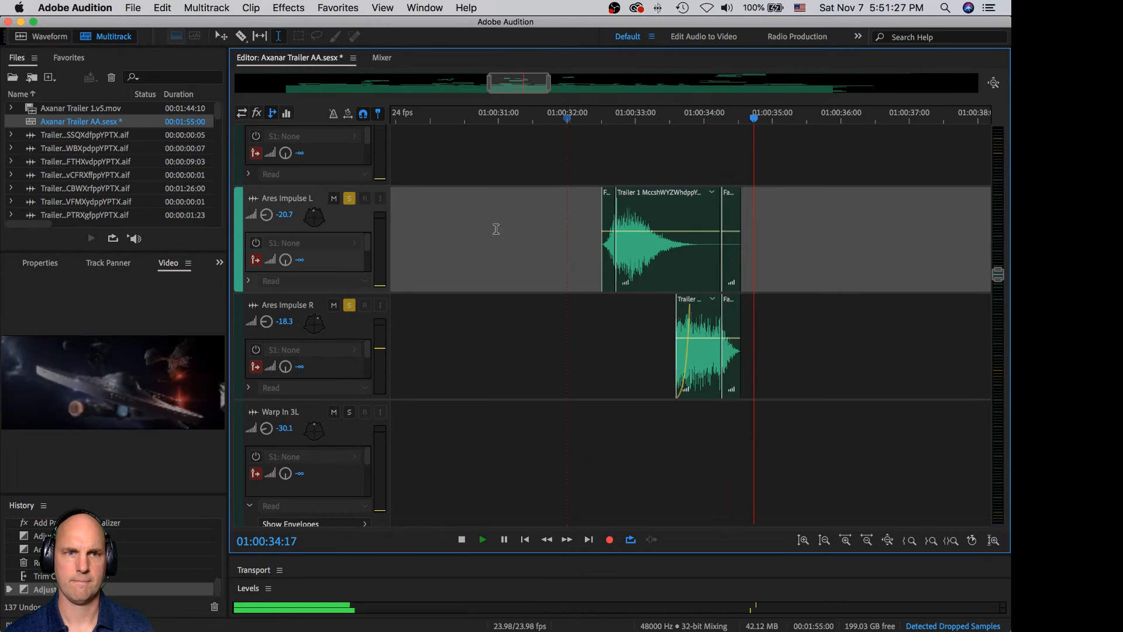
pyautogui.press('space')
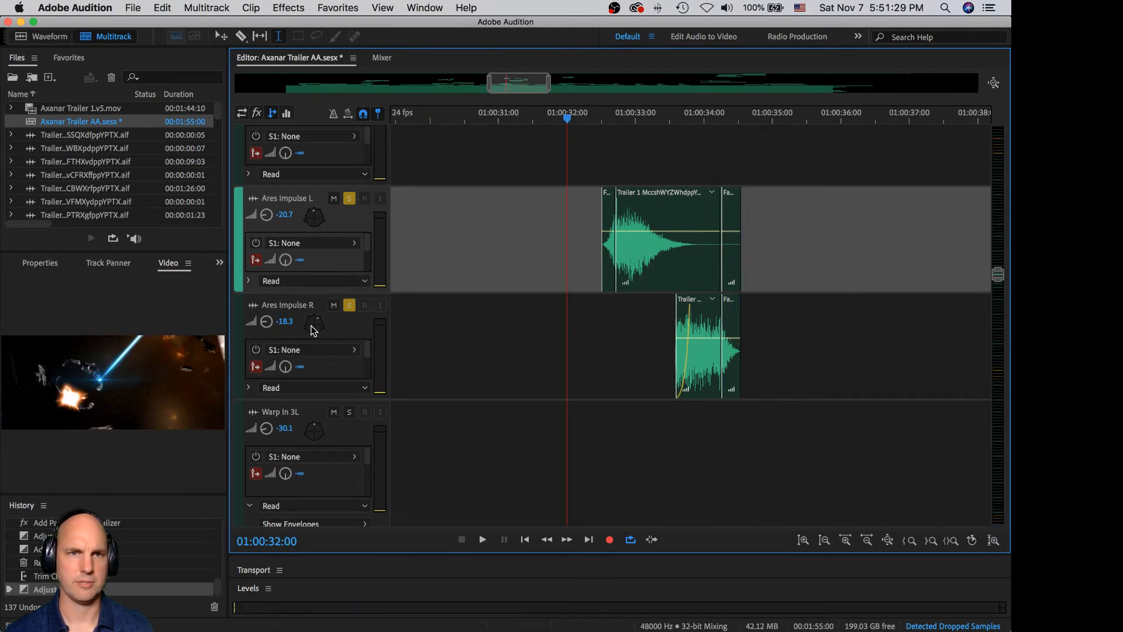
# - Pan Ares Impulse R to a 0° angle with an 88% radius, and clear the solos on both Ares Impulse tracks
pyautogui.doubleClick(313, 329)
pyautogui.moveTo(125, 332); pyautogui.dragTo(116, 330)
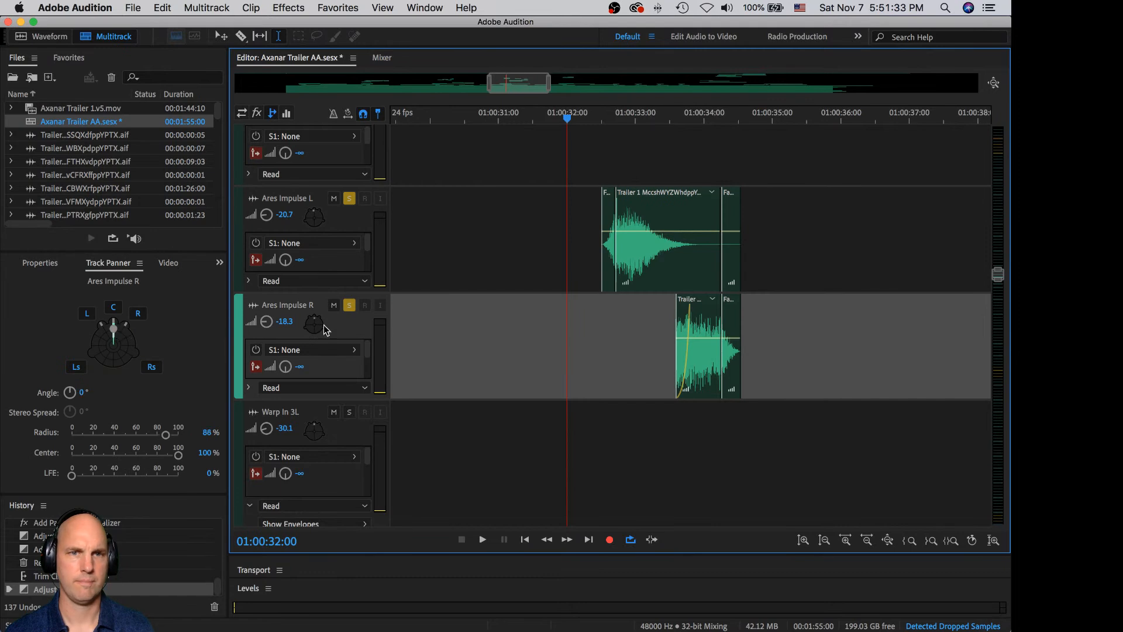
pyautogui.click(350, 305)
pyautogui.click(353, 200)
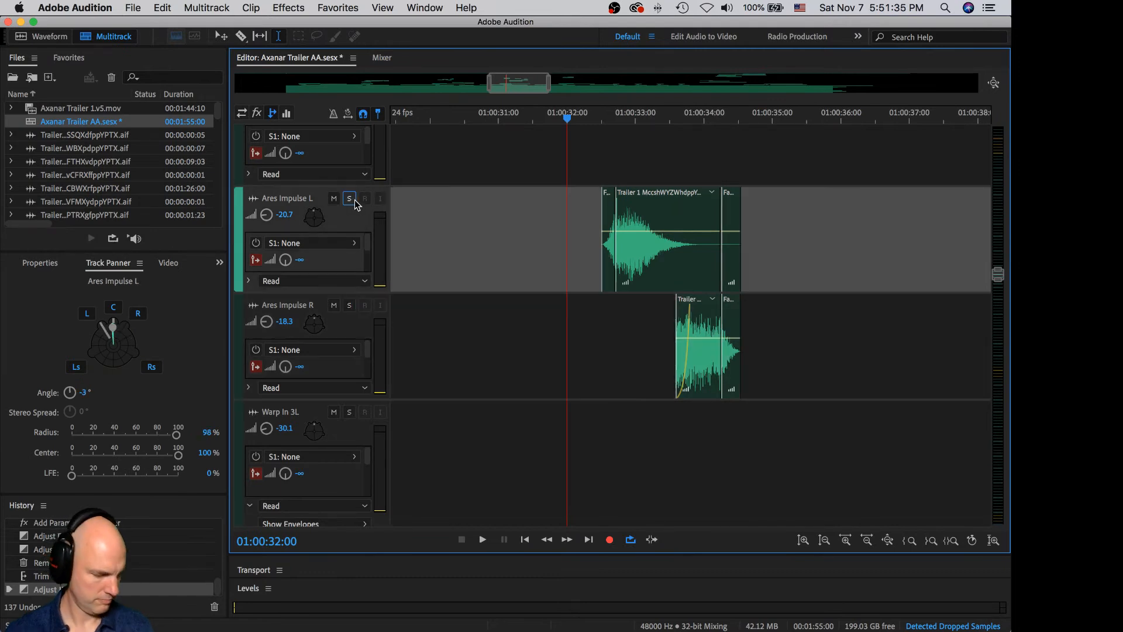
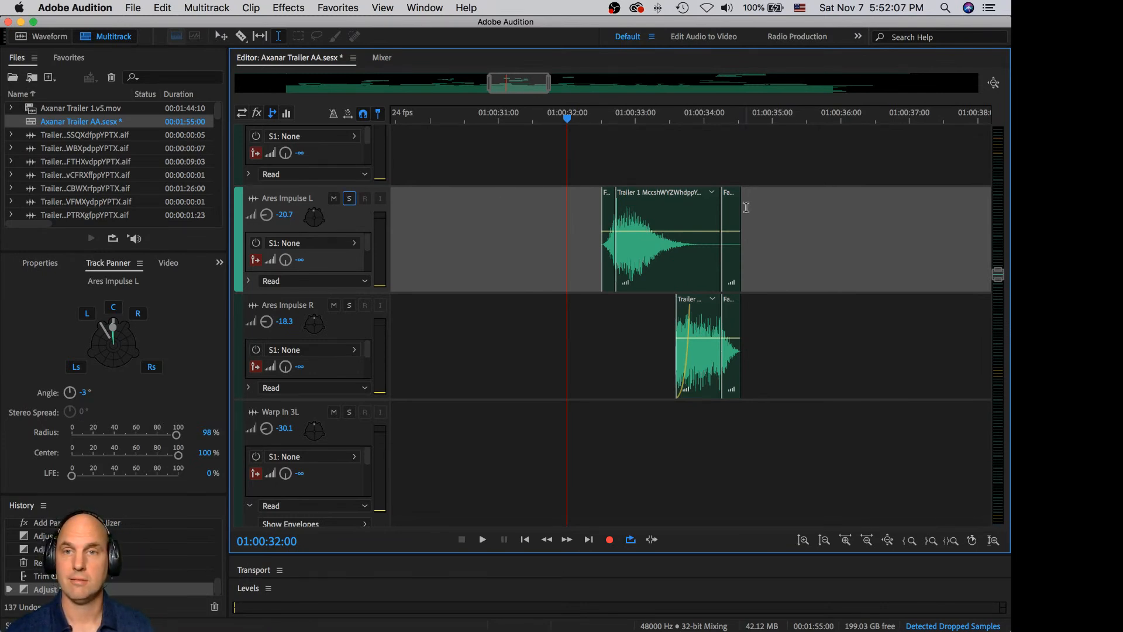
# - Inspect the main Ares Impulse L clip's spectral display at full editor height, and return to the Axanar Trailer AA multitrack session
pyautogui.doubleClick(682, 192)
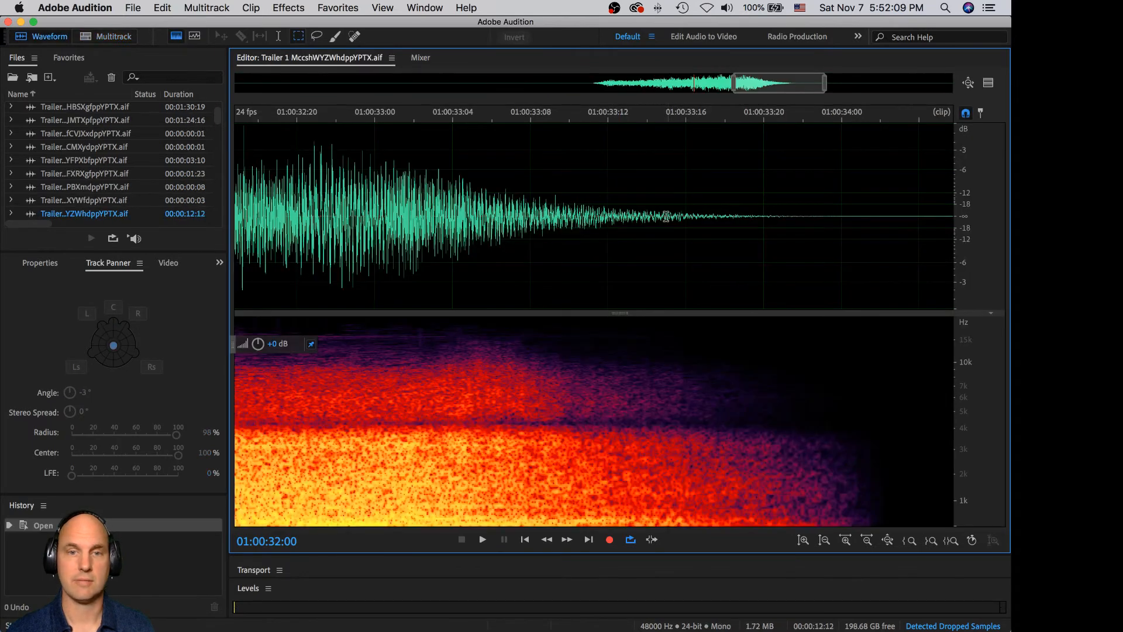
pyautogui.moveTo(570, 314); pyautogui.dragTo(571, 98)
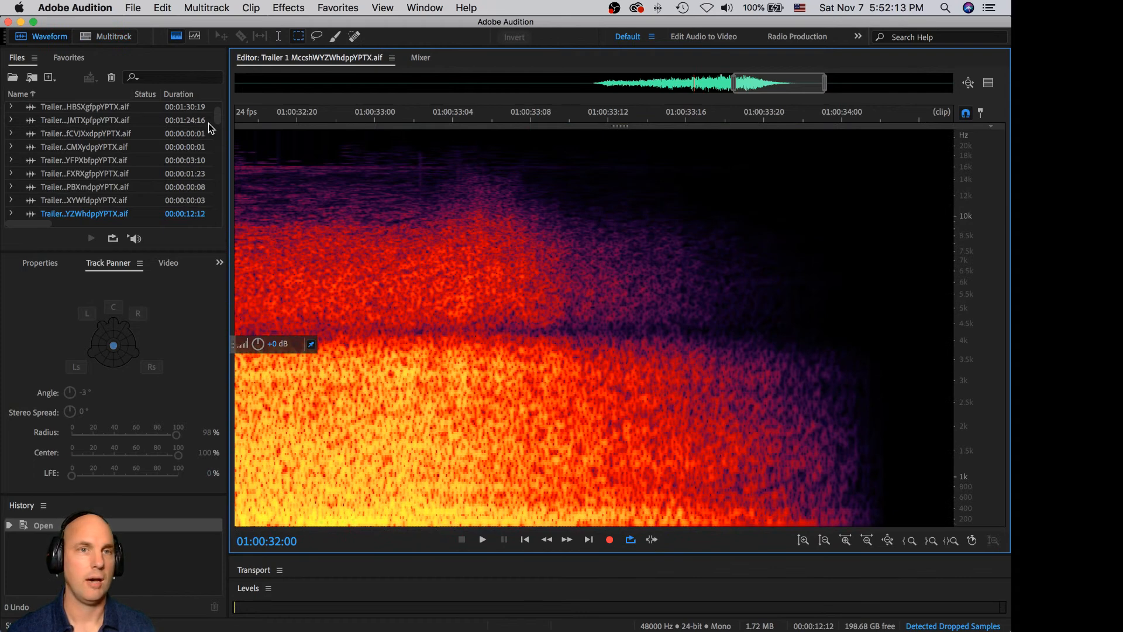
pyautogui.moveTo(217, 115); pyautogui.dragTo(215, 107)
pyautogui.click(32, 126)
pyautogui.doubleClick(32, 124)
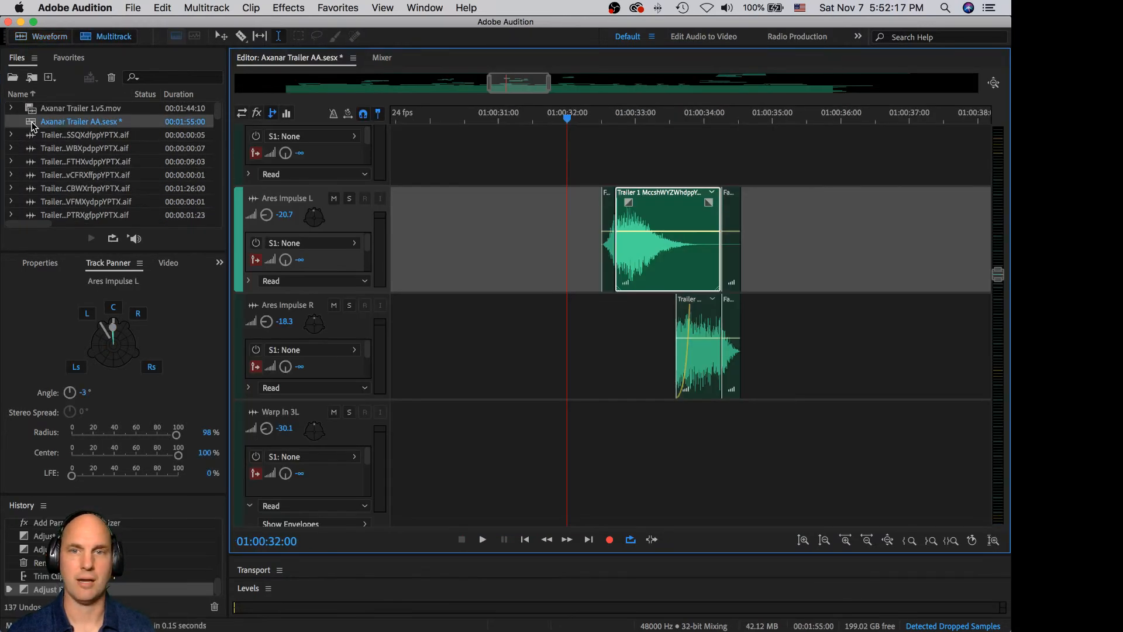
# - Play the full mix through the Ares Impulse clips from 01:00:32:04
pyautogui.click(593, 210)
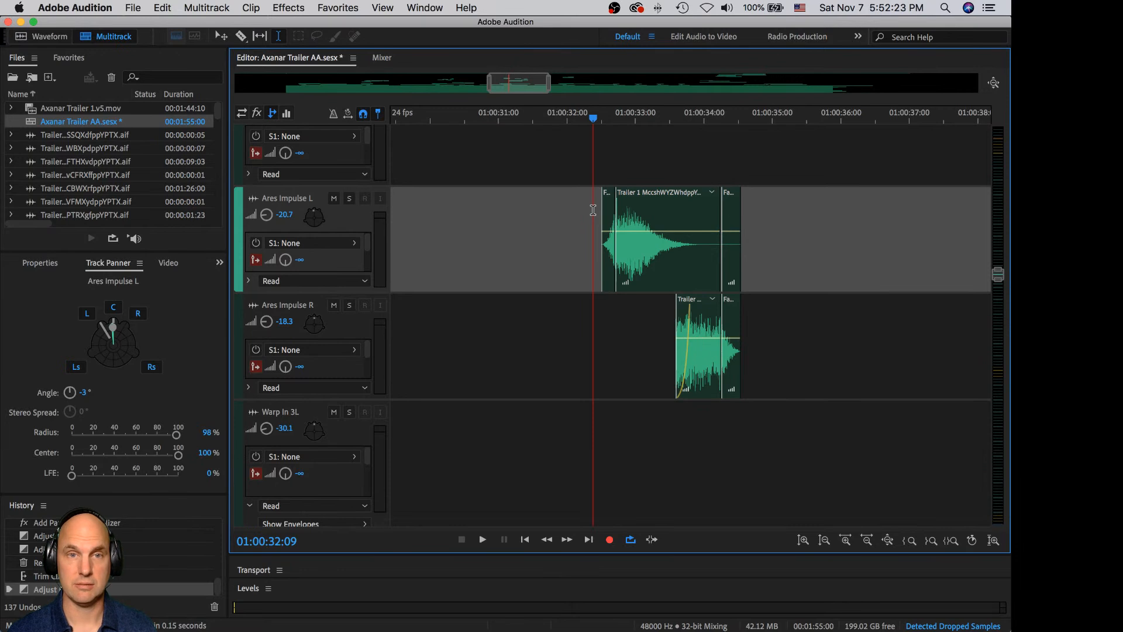
pyautogui.click(581, 215)
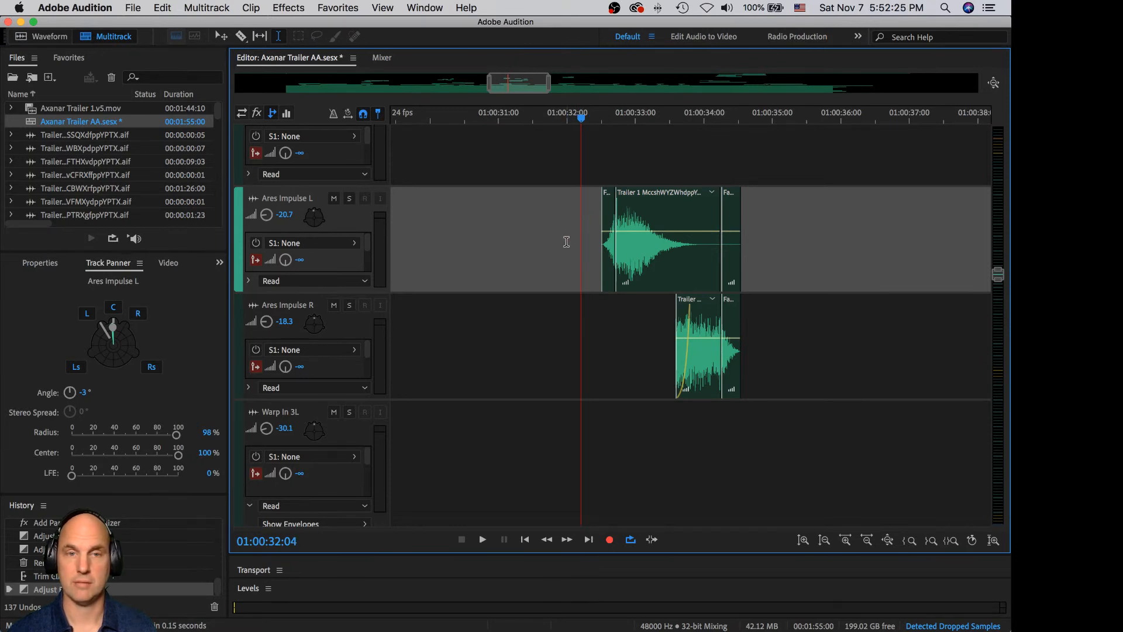
pyautogui.press('space')
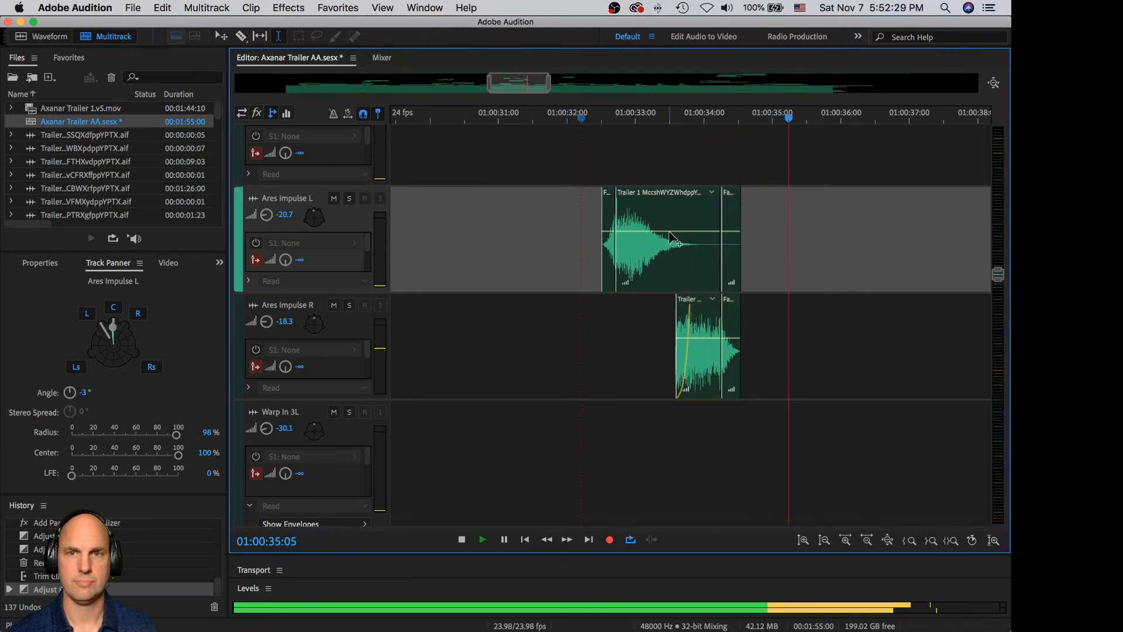
pyautogui.press('space')
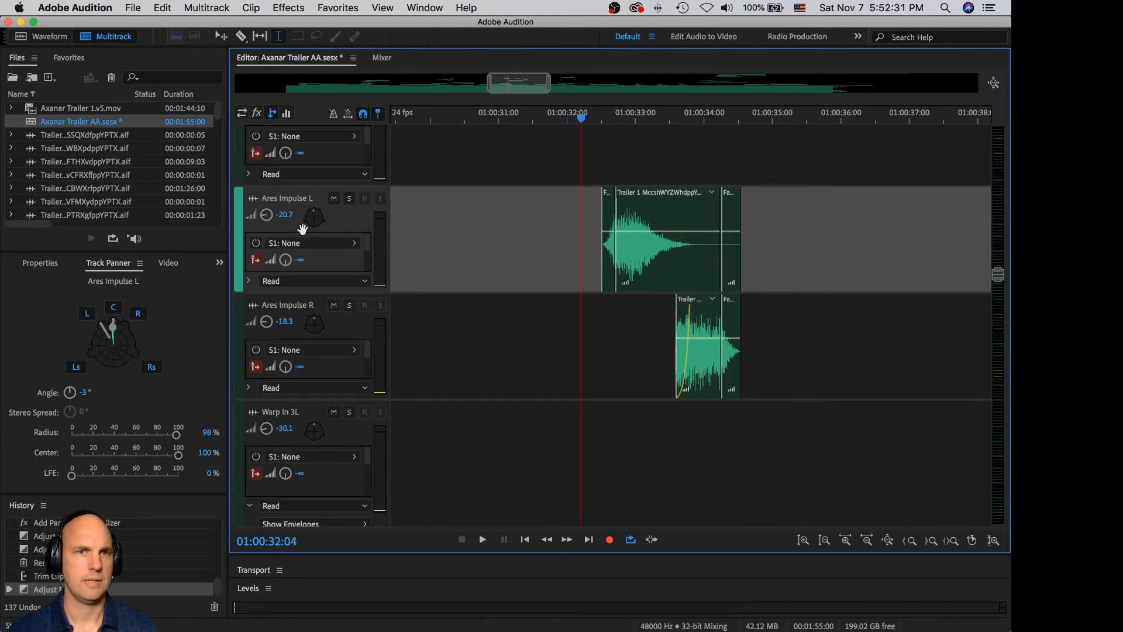
# - Show the track effects of Ares Impulse L and play the mix again briefly from 01:00:32:08
pyautogui.click(219, 263)
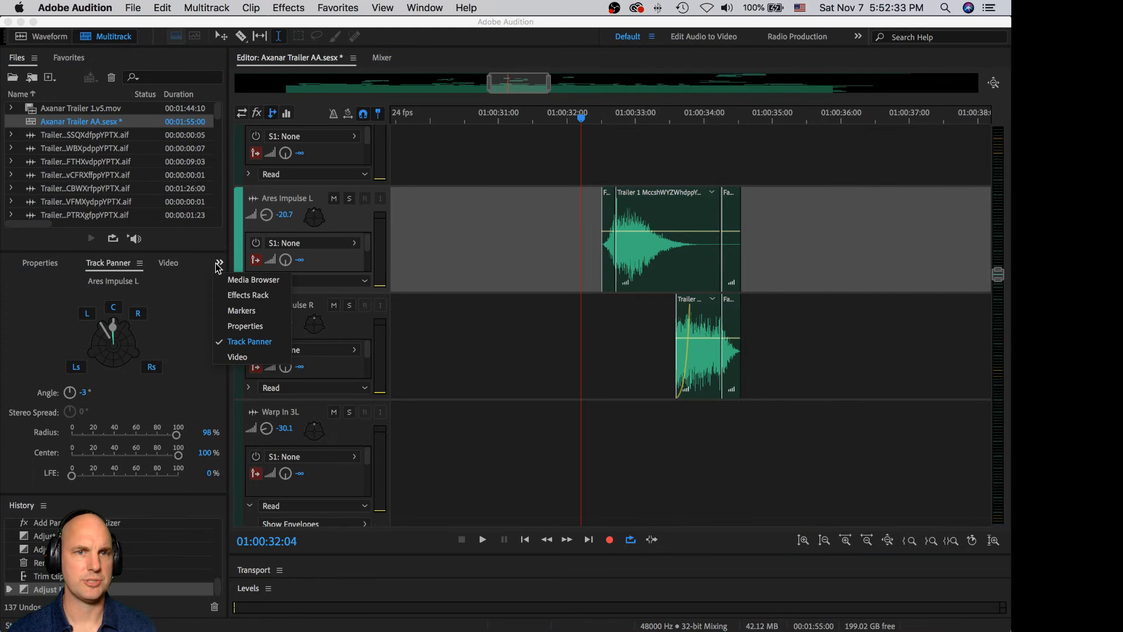
pyautogui.click(235, 296)
pyautogui.click(590, 234)
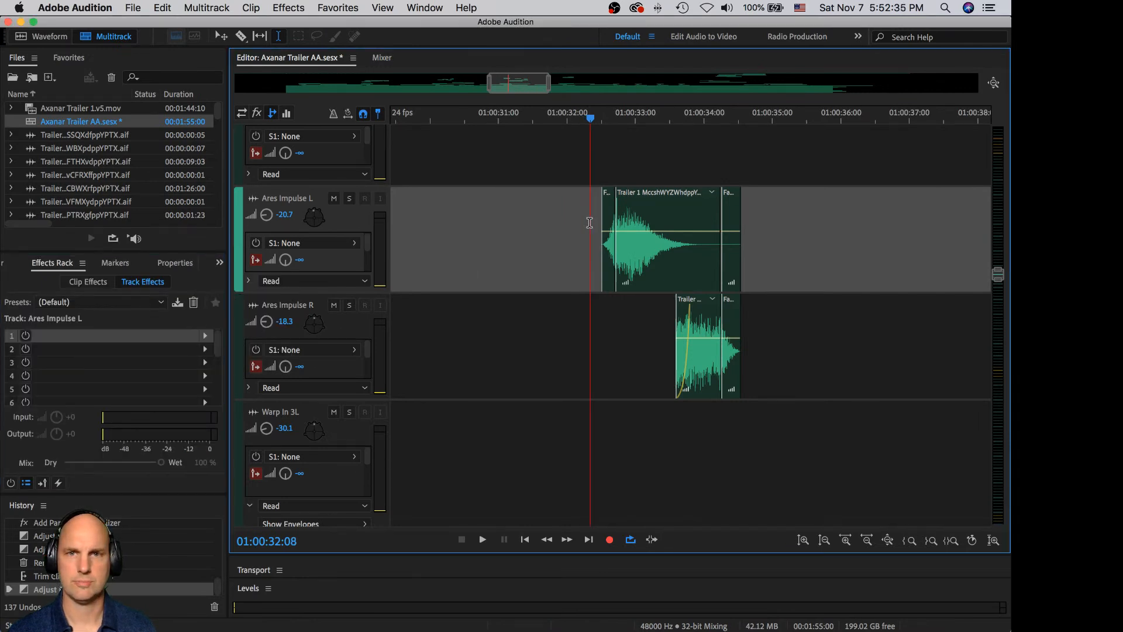
pyautogui.press('space')
pyautogui.press('space')
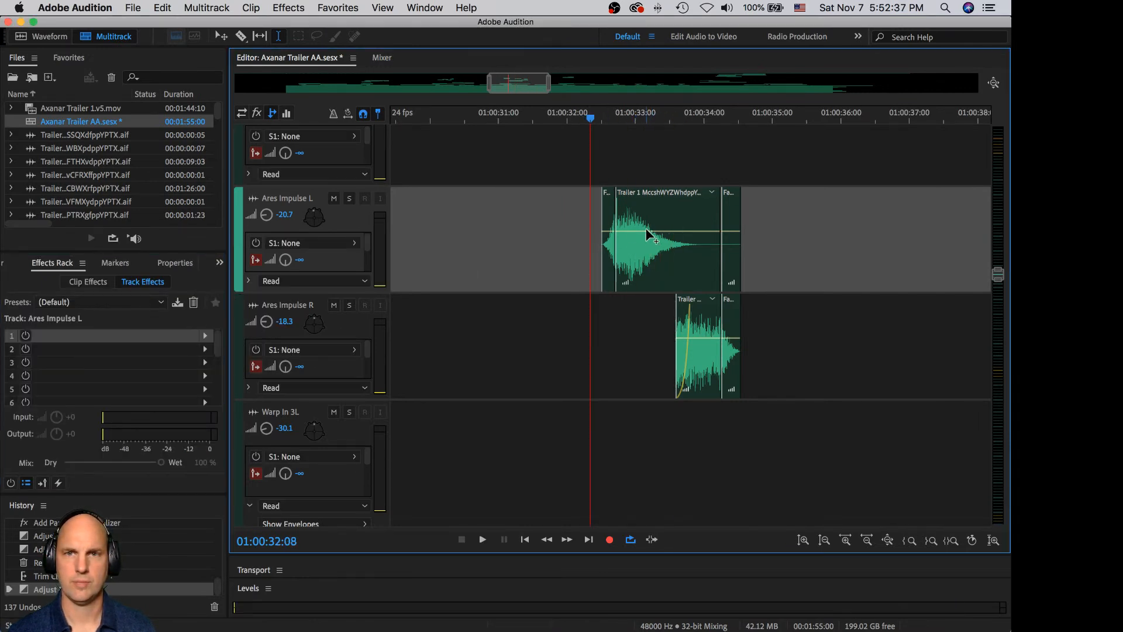
# - Add volume keyframes before and after the Ares Impulse L clips and raise the level between them to about -13.6 dB
pyautogui.click(249, 282)
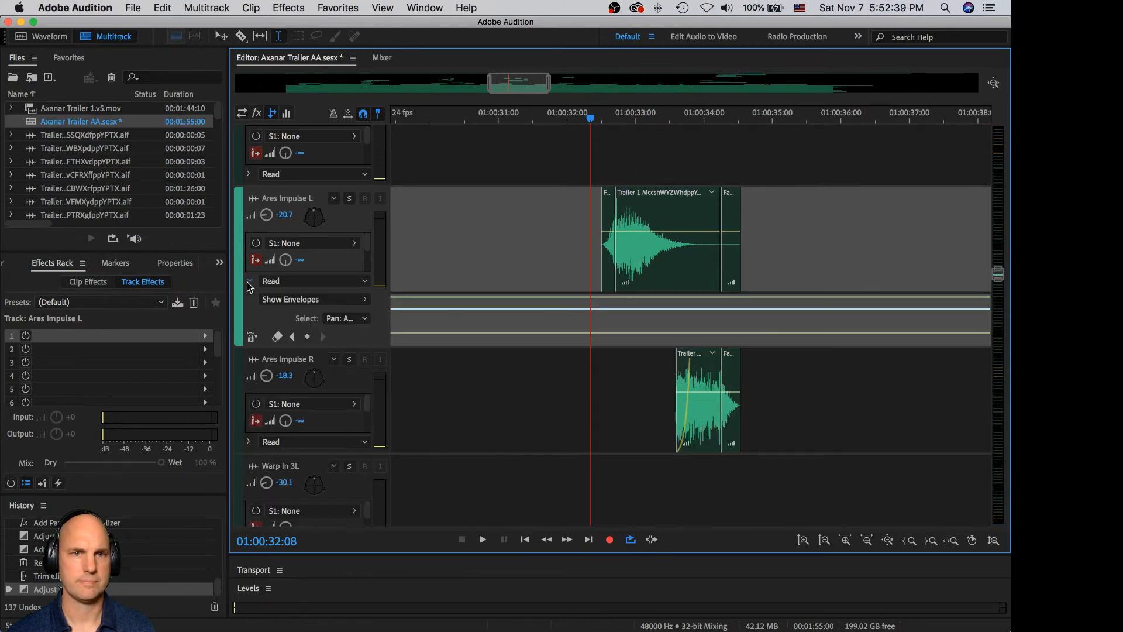
pyautogui.click(352, 317)
pyautogui.click(355, 331)
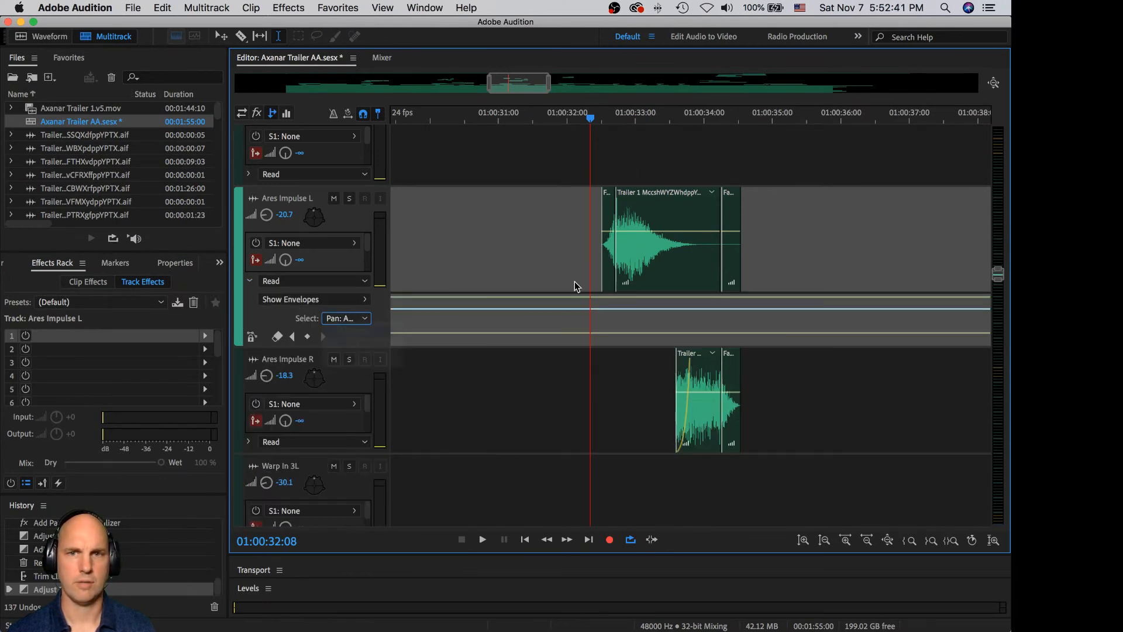
pyautogui.click(574, 332)
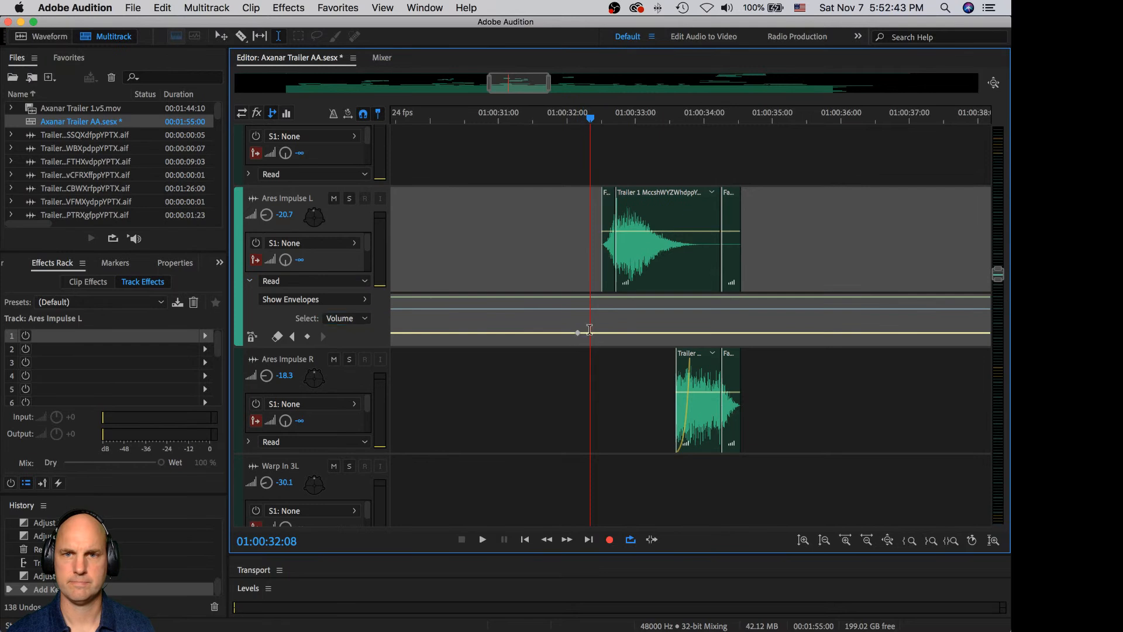
pyautogui.click(596, 333)
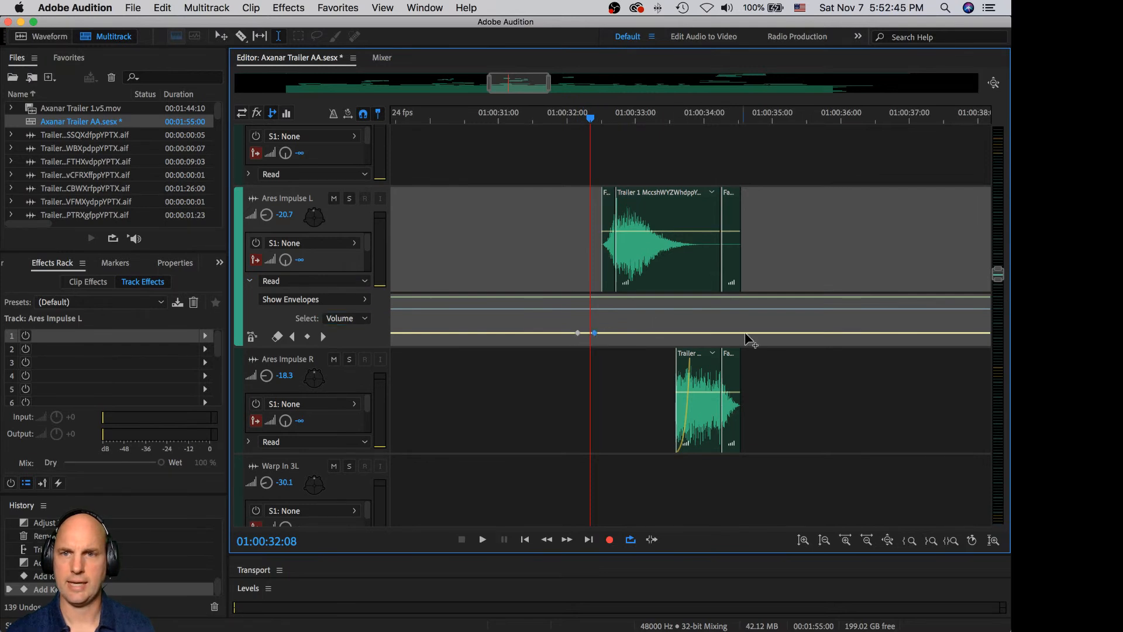
pyautogui.click(755, 333)
pyautogui.moveTo(695, 333); pyautogui.dragTo(753, 328)
pyautogui.press('super+z')
pyautogui.moveTo(594, 333); pyautogui.dragTo(593, 328)
# - Play the mix from 01:00:32:00 to check the raised Ares Impulse L volume
pyautogui.click(568, 322)
pyautogui.press('space')
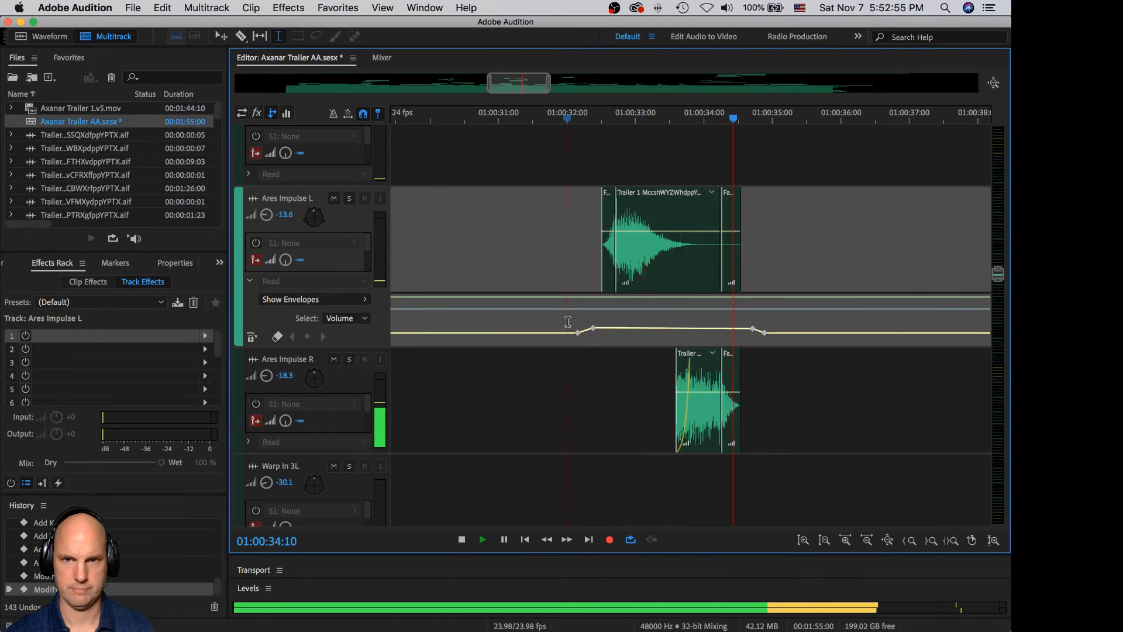
pyautogui.press('space')
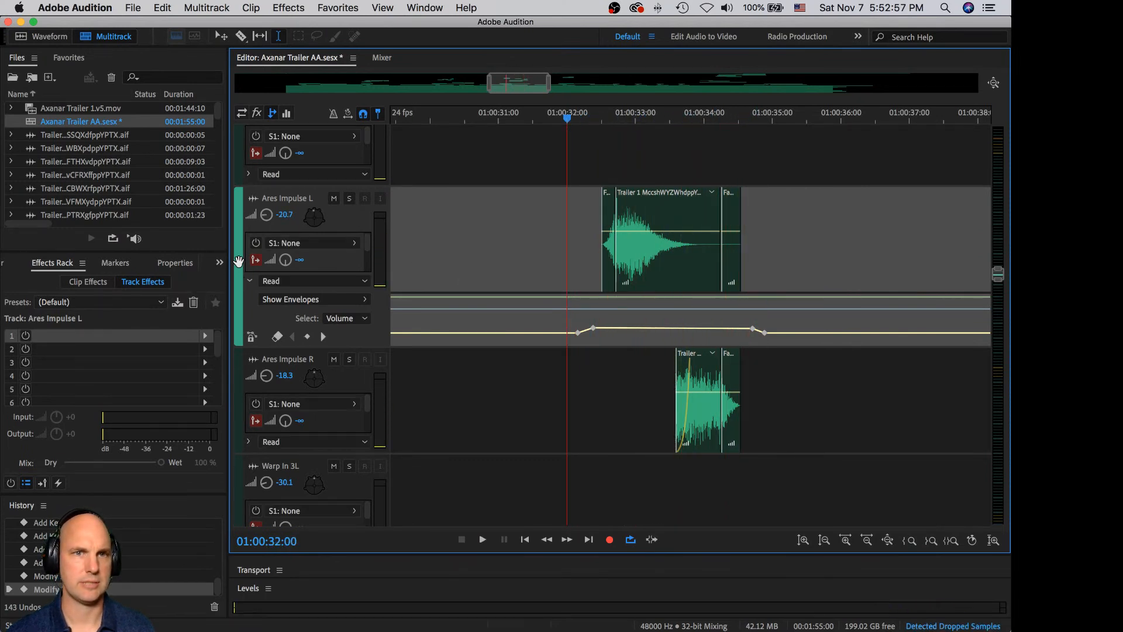
# - Locate the Torpedo L and Torpedo R tracks and play their clips from 01:00:33:16
pyautogui.scroll(-10, 932, 286)
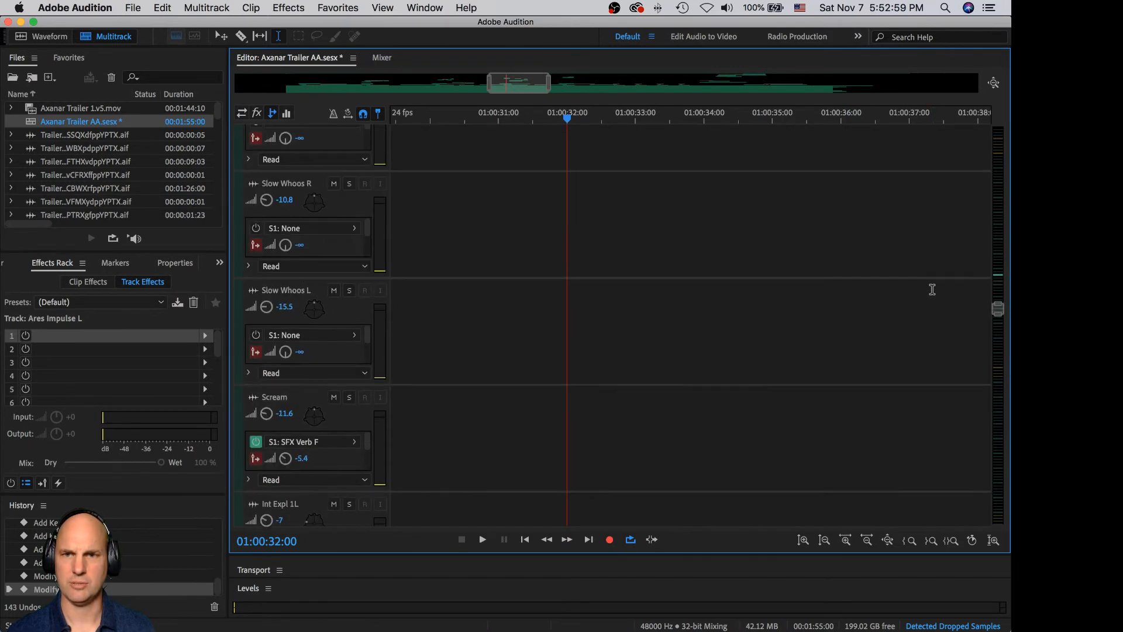
pyautogui.scroll(5, 932, 290)
pyautogui.scroll(5, 933, 289)
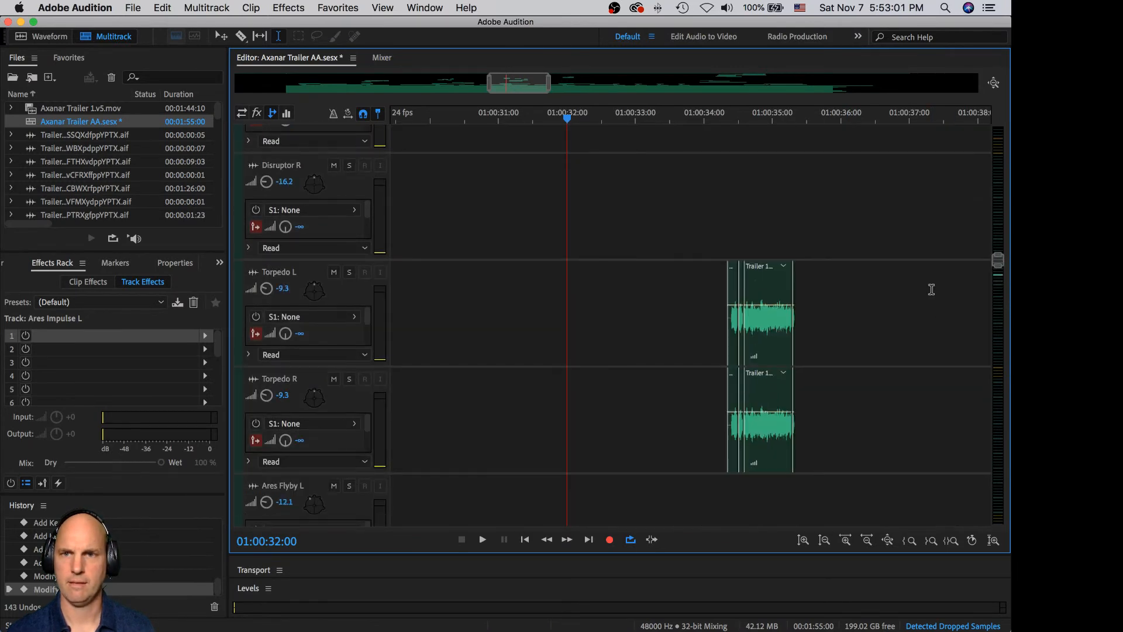
pyautogui.scroll(-1, 931, 289)
pyautogui.click(682, 301)
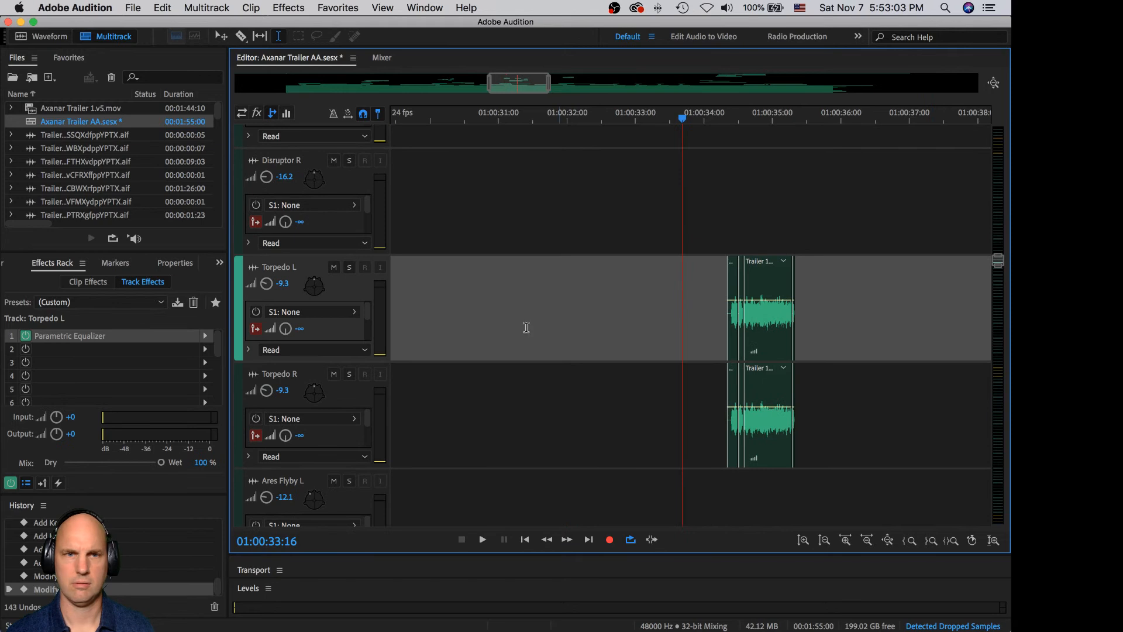
pyautogui.press('space')
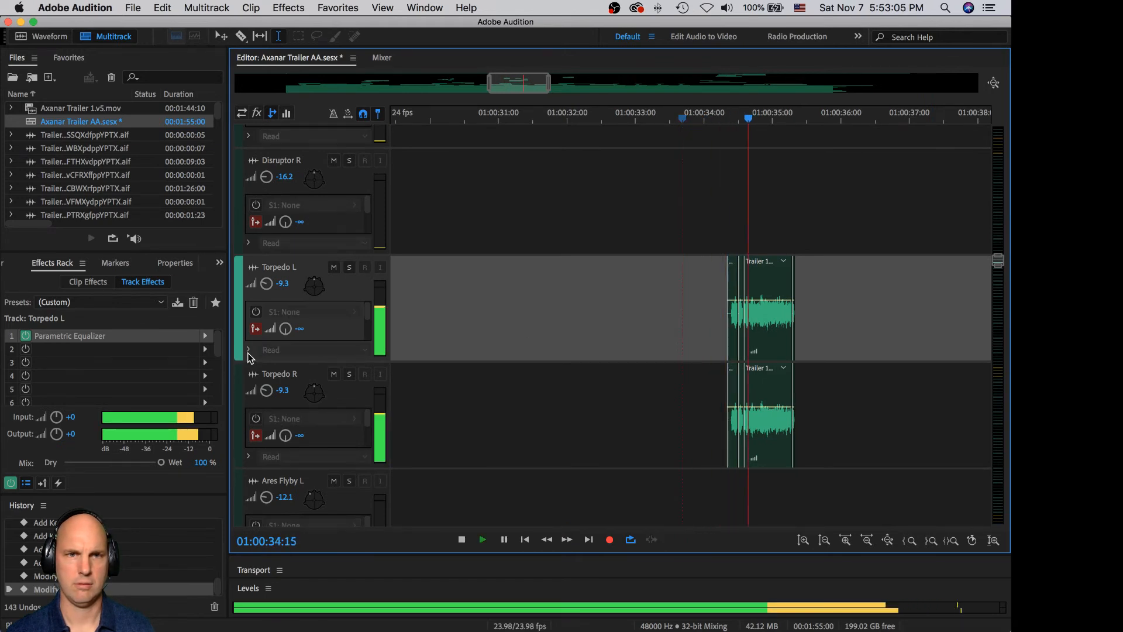
pyautogui.press('space')
# - Reveal Torpedo L's volume automation lane and play the mix from 01:00:32:14 with the video preview shown
pyautogui.click(249, 350)
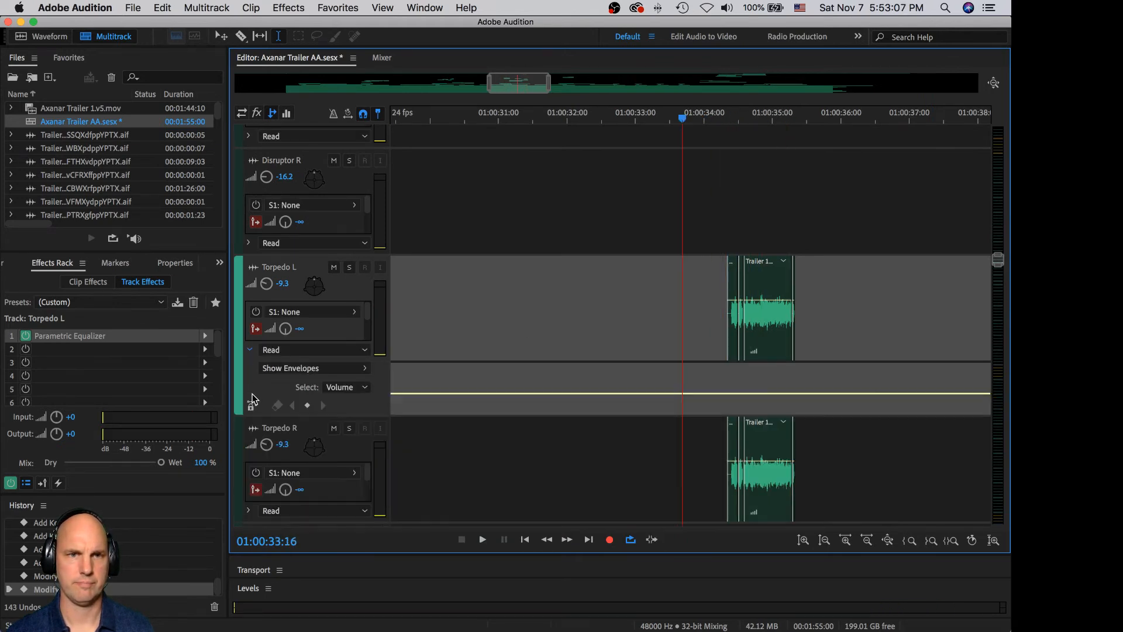
pyautogui.click(220, 264)
pyautogui.click(242, 351)
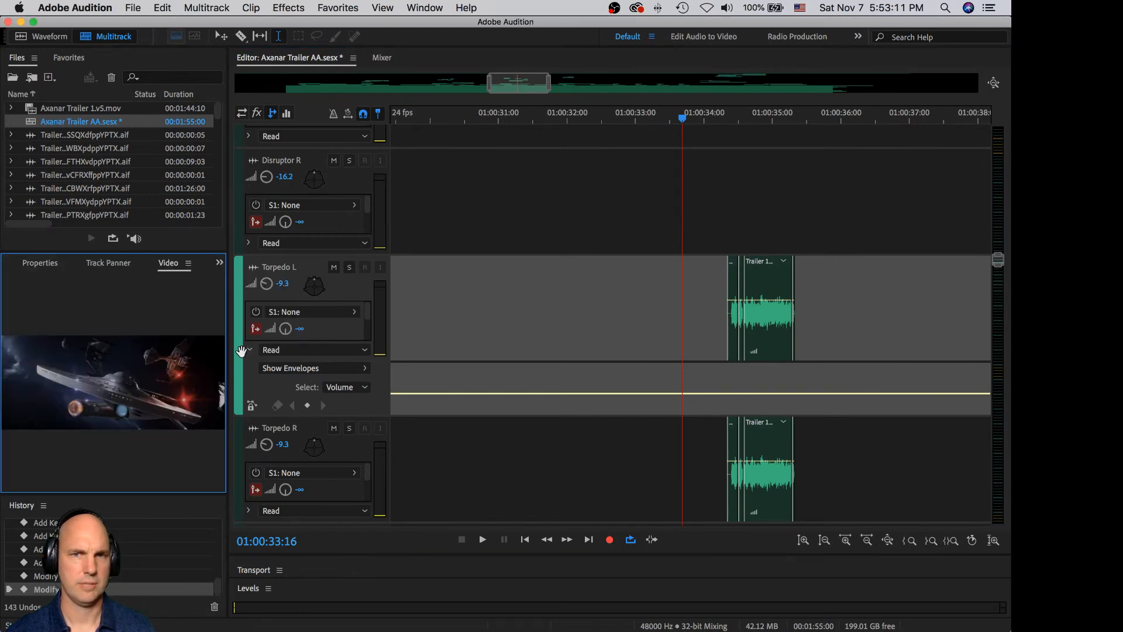
pyautogui.click(608, 283)
pyautogui.press('space')
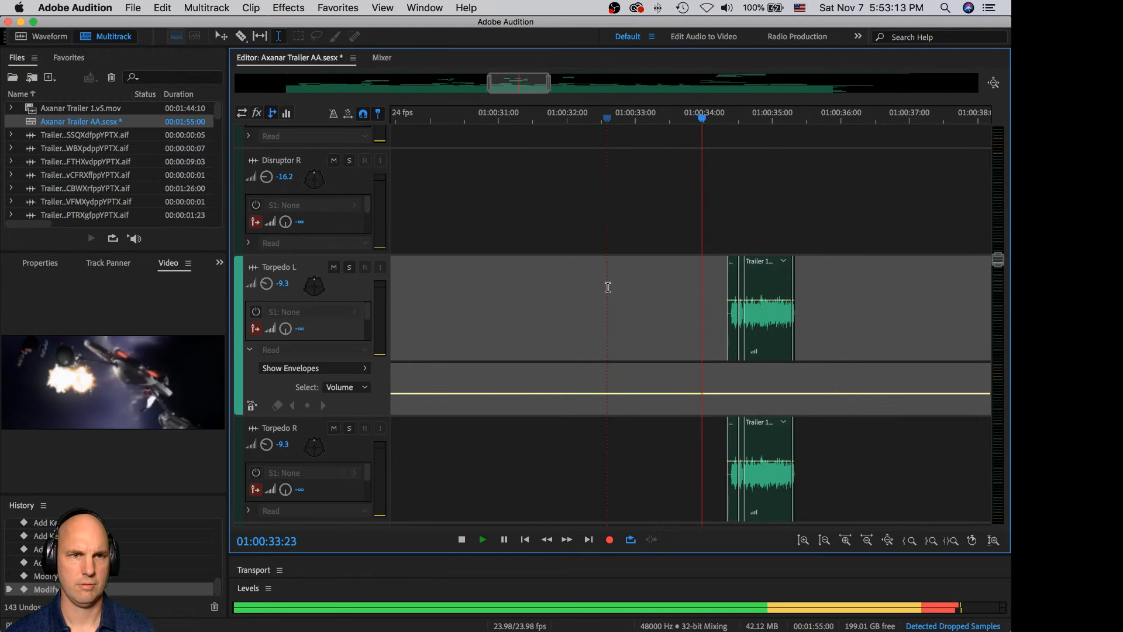
pyautogui.press('space')
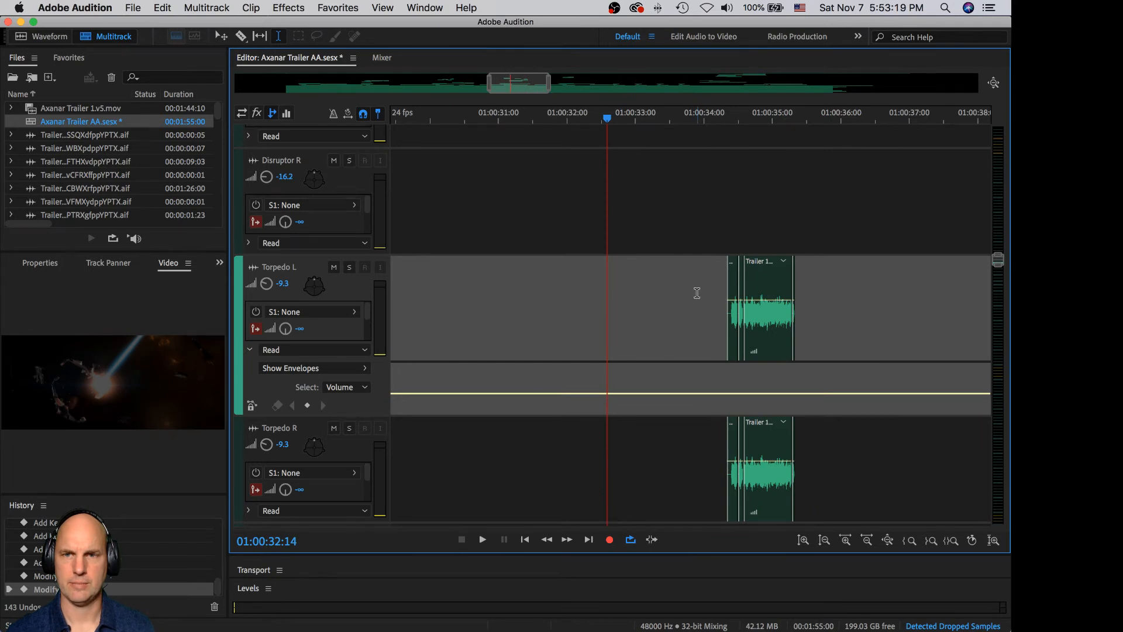
# - Add two volume keyframes on each side of the Torpedo L clips and lower the level between them to about -18 dB
pyautogui.click(708, 393)
pyautogui.click(718, 393)
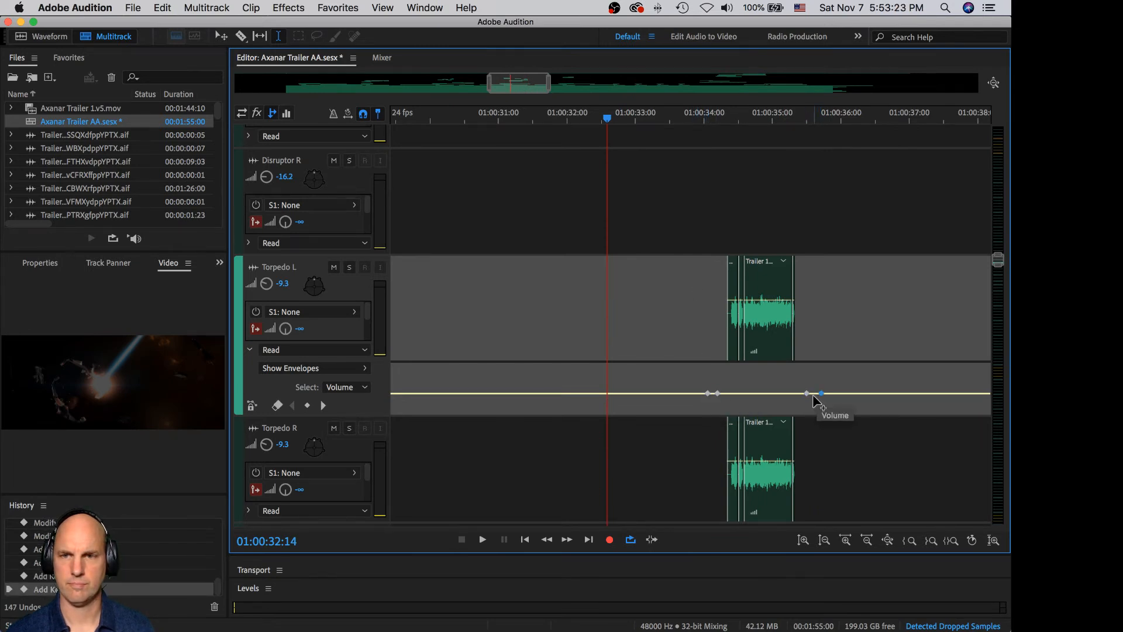
pyautogui.click(808, 398)
pyautogui.moveTo(805, 397); pyautogui.dragTo(715, 404)
# - Reveal Torpedo R's volume automation, add keyframes around its clips, and lower the level between them to about -22.8 dB
pyautogui.scroll(-2, 659, 459)
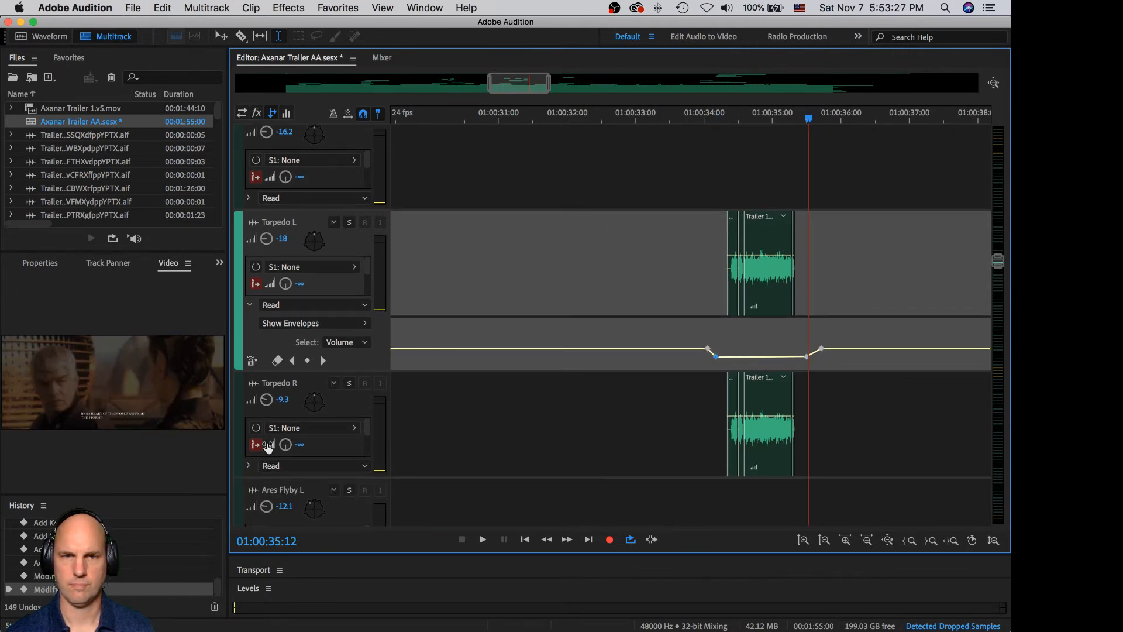
pyautogui.click(249, 466)
pyautogui.scroll(-3, 329, 451)
pyautogui.scroll(2, 726, 509)
pyautogui.click(701, 505)
pyautogui.click(713, 505)
pyautogui.click(802, 505)
pyautogui.moveTo(801, 507); pyautogui.dragTo(801, 512)
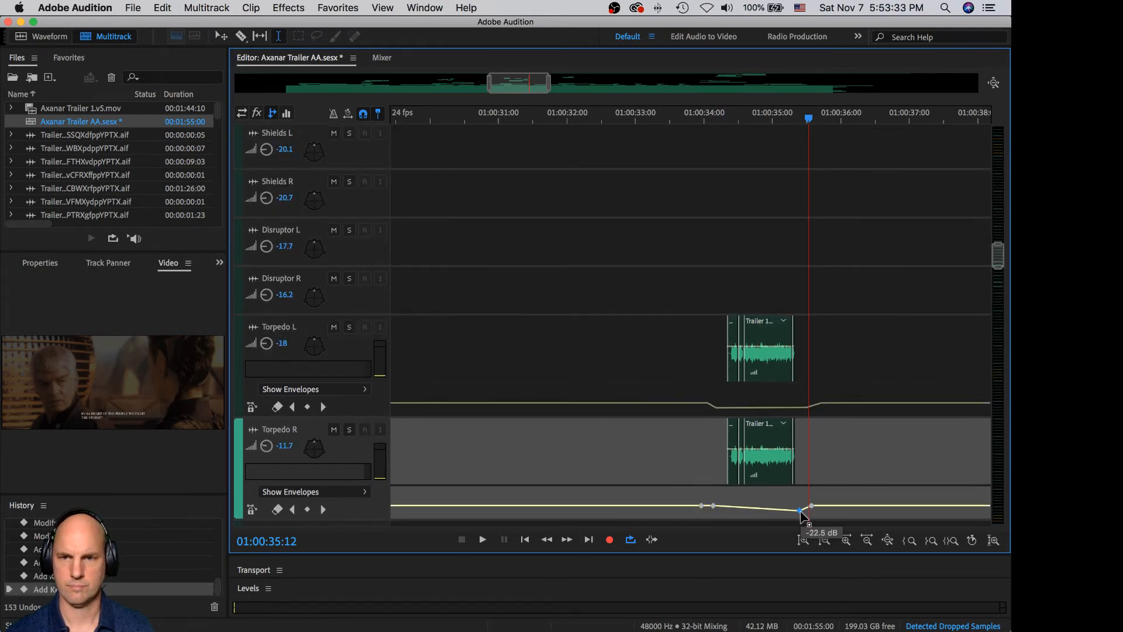
pyautogui.moveTo(713, 505); pyautogui.dragTo(713, 511)
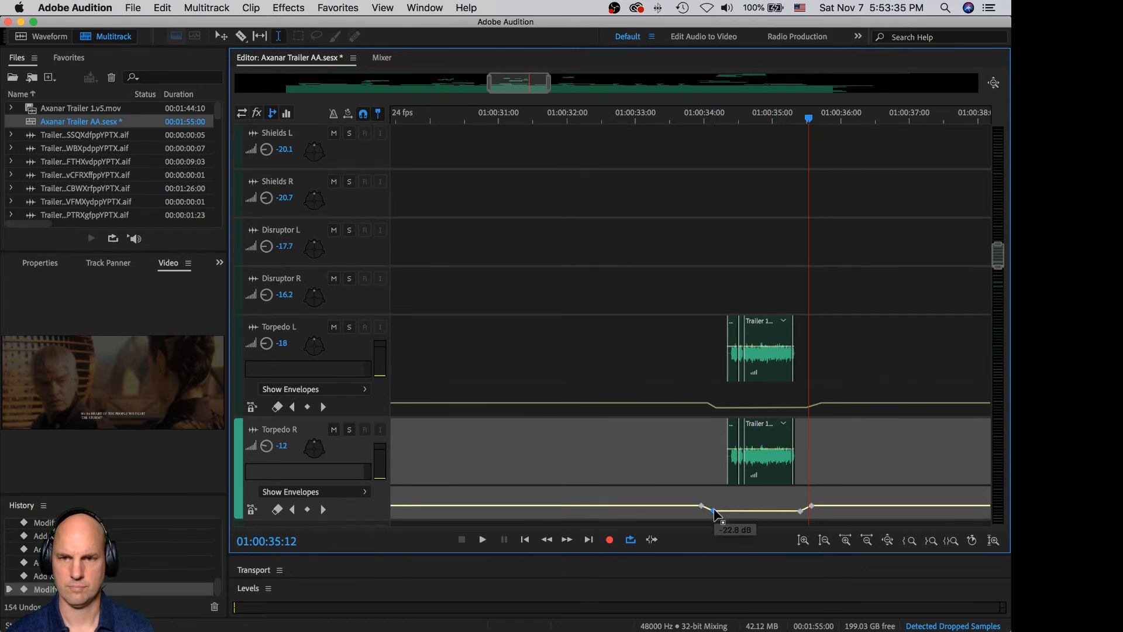
# - Raise the first low keyframe in the volume dips of Torpedo R and Torpedo L, checking playback from 01:00:33:20
pyautogui.click(695, 454)
pyautogui.press('space')
pyautogui.press('space')
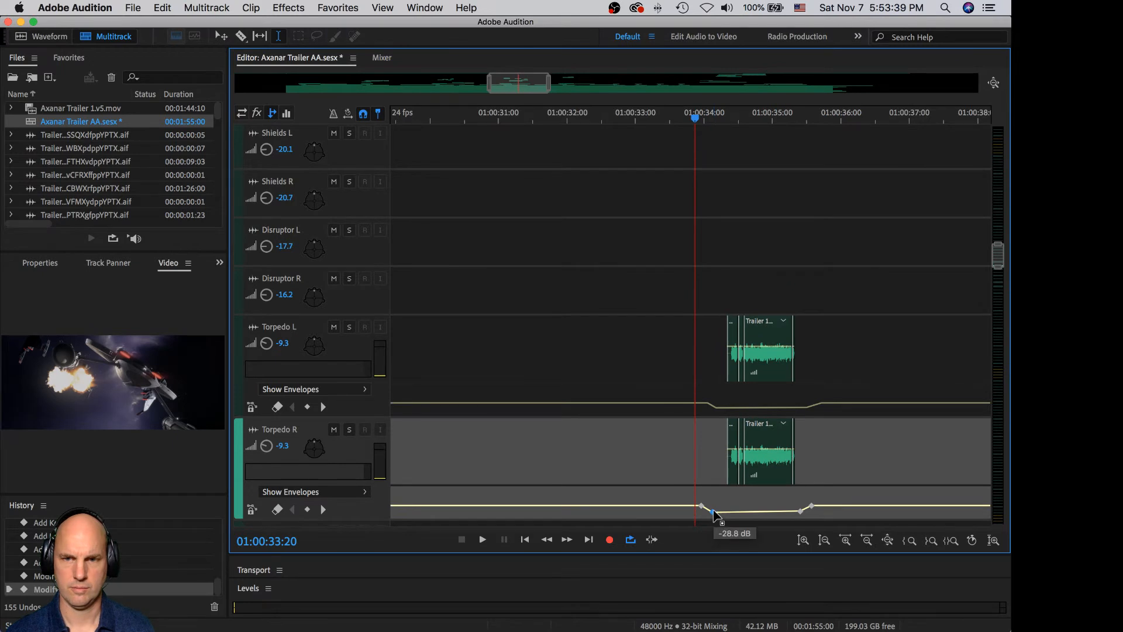
pyautogui.moveTo(713, 512); pyautogui.dragTo(713, 507)
pyautogui.click(715, 409)
pyautogui.moveTo(718, 412); pyautogui.dragTo(717, 408)
pyautogui.press('space')
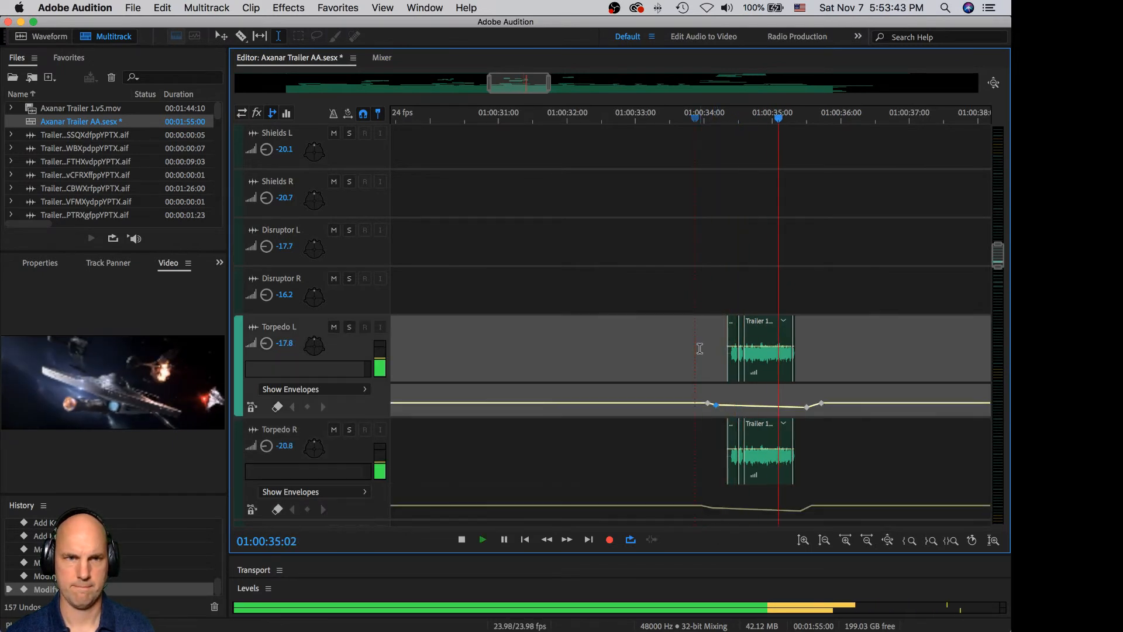
pyautogui.press('space')
# - Play the explosion passage from 01:00:33:20, and enlarge the Explosion 2L track to reveal its volume automation lane
pyautogui.scroll(8, 760, 278)
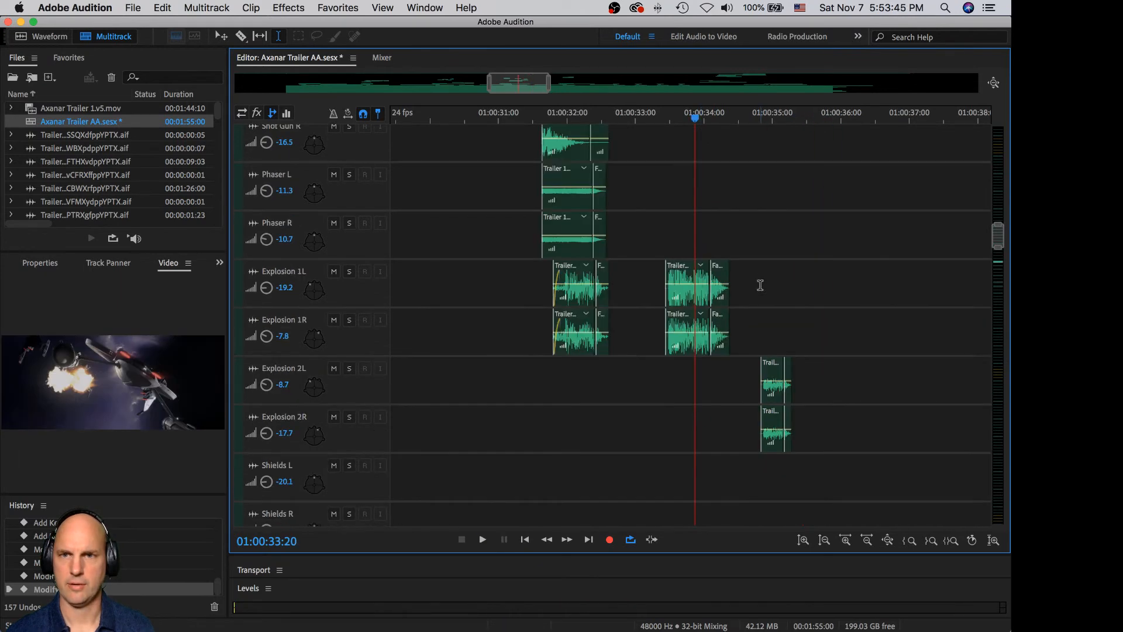
pyautogui.press('space')
pyautogui.press('space')
pyautogui.click(741, 381)
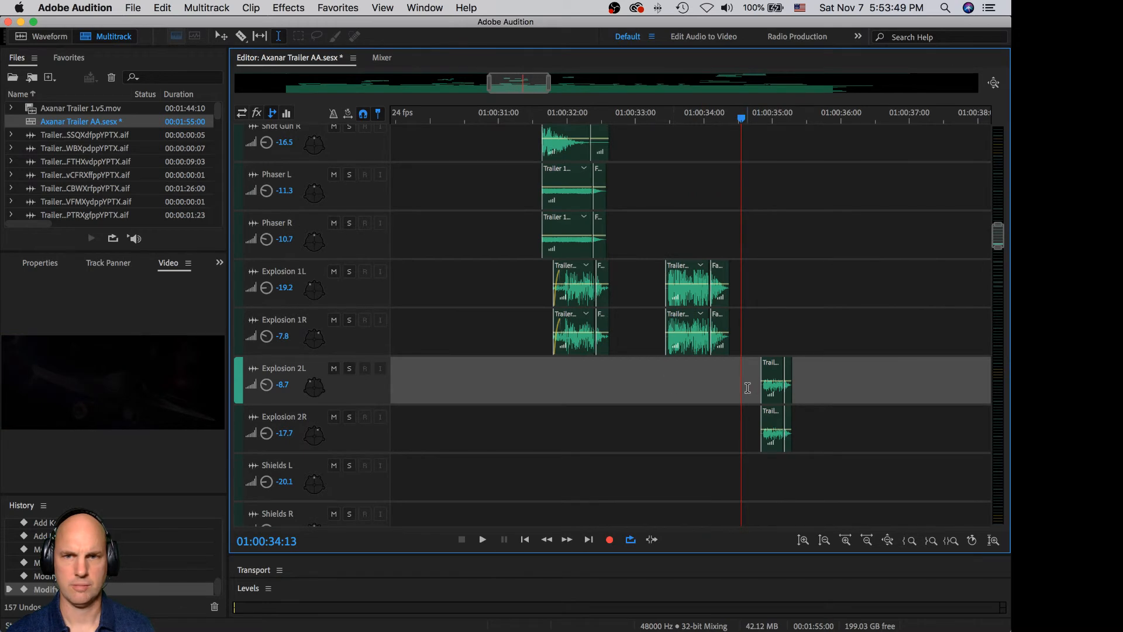
pyautogui.moveTo(282, 404); pyautogui.dragTo(276, 446)
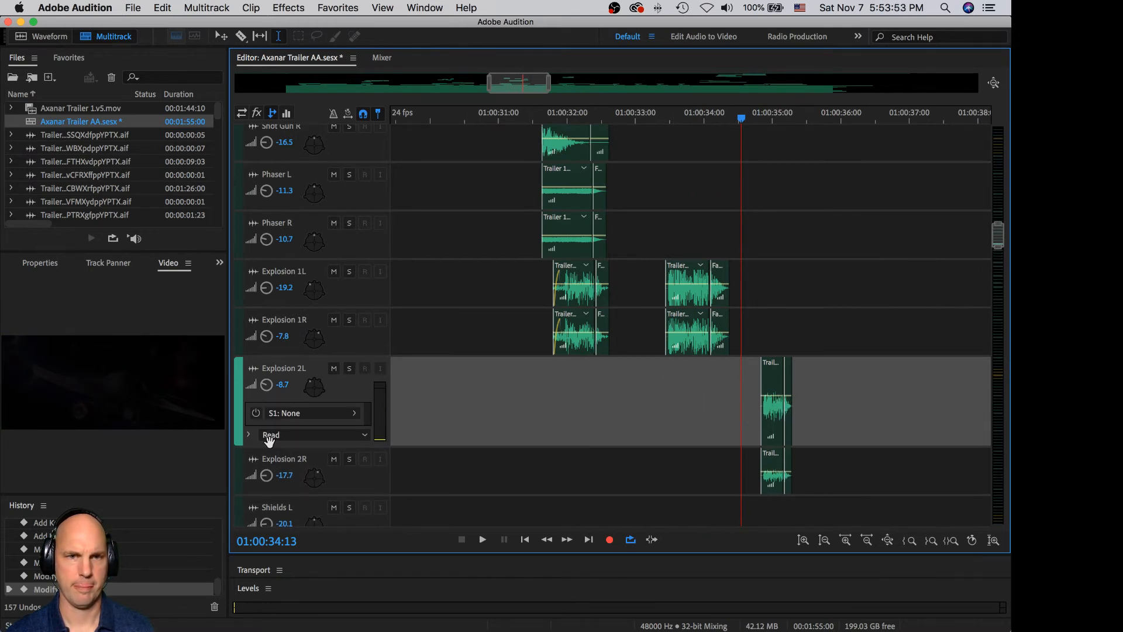
pyautogui.click(249, 436)
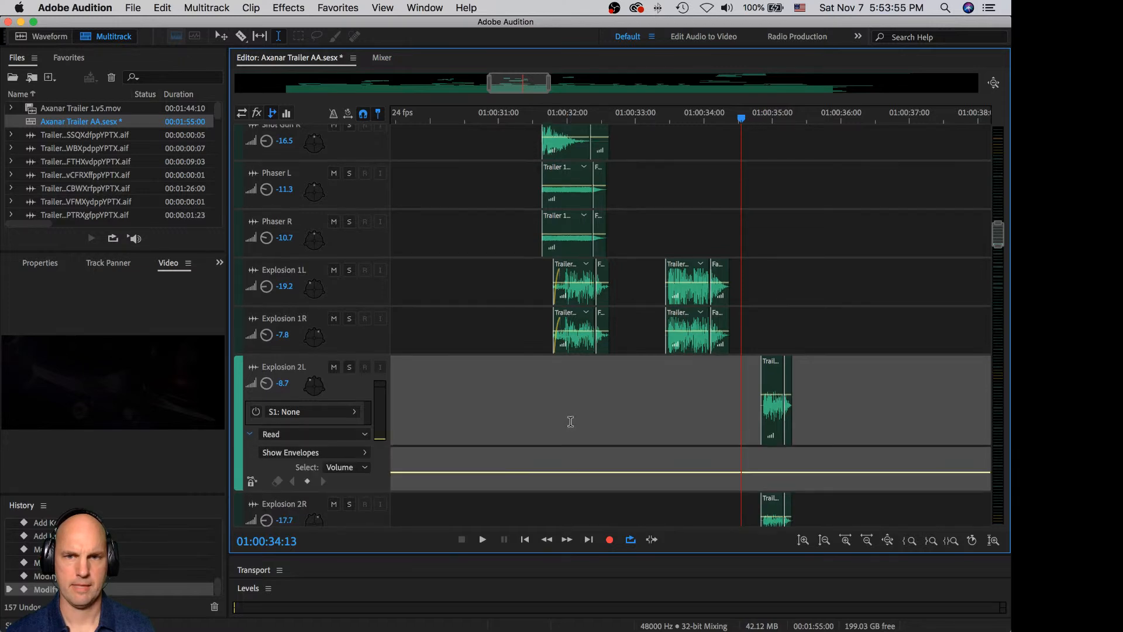
# - Add four volume keyframes around the Explosion 2L clip and raise the inner two to boost the clip evenly
pyautogui.scroll(-2, 643, 386)
pyautogui.click(733, 401)
pyautogui.click(744, 401)
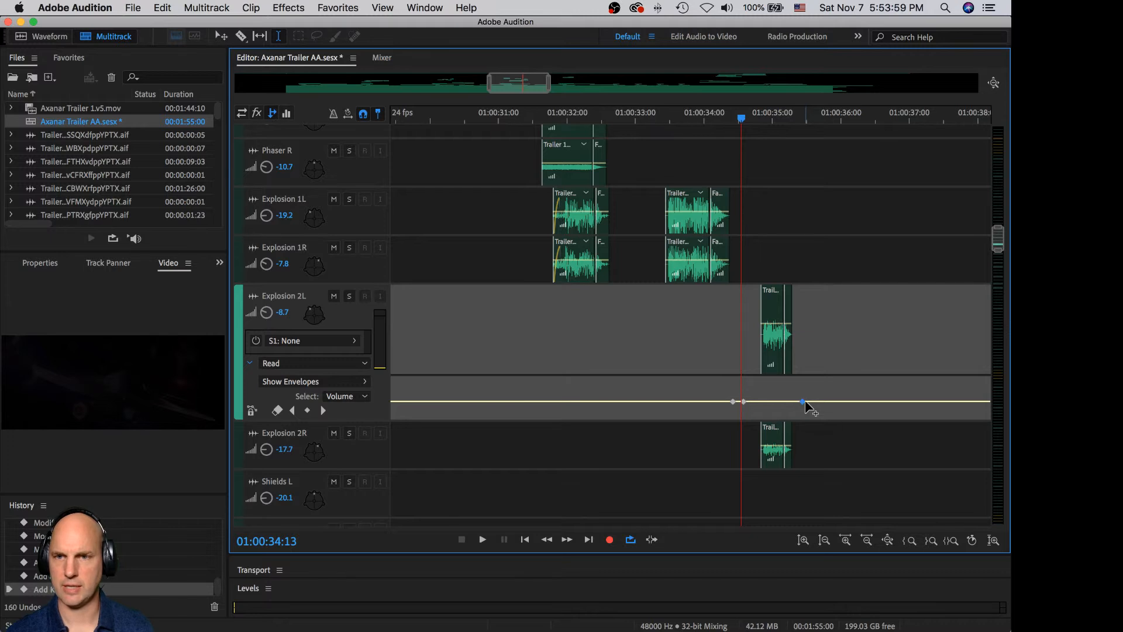
pyautogui.moveTo(802, 402); pyautogui.dragTo(803, 393)
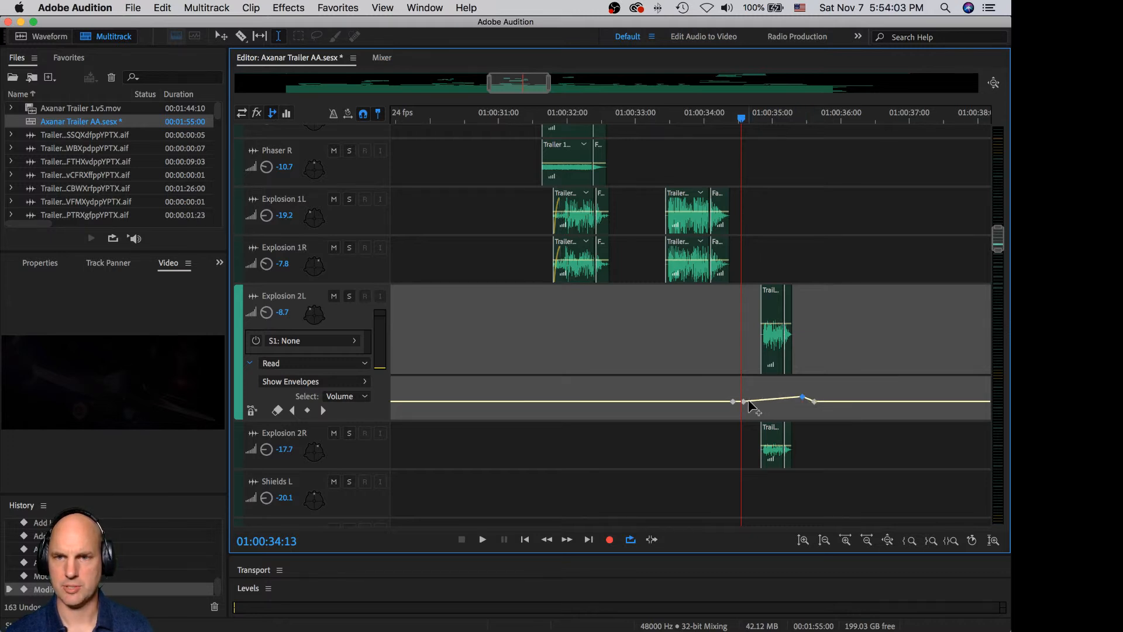
pyautogui.moveTo(743, 402); pyautogui.dragTo(744, 397)
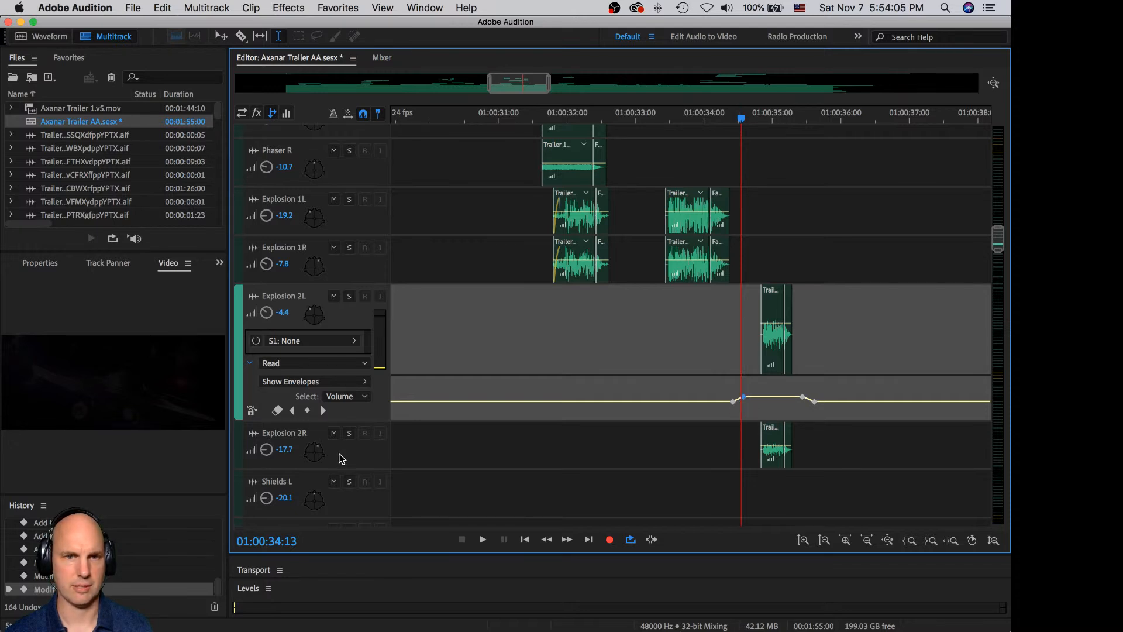
# - Enlarge the Explosion 2R track and reveal its volume automation lane
pyautogui.moveTo(347, 470); pyautogui.dragTo(292, 514)
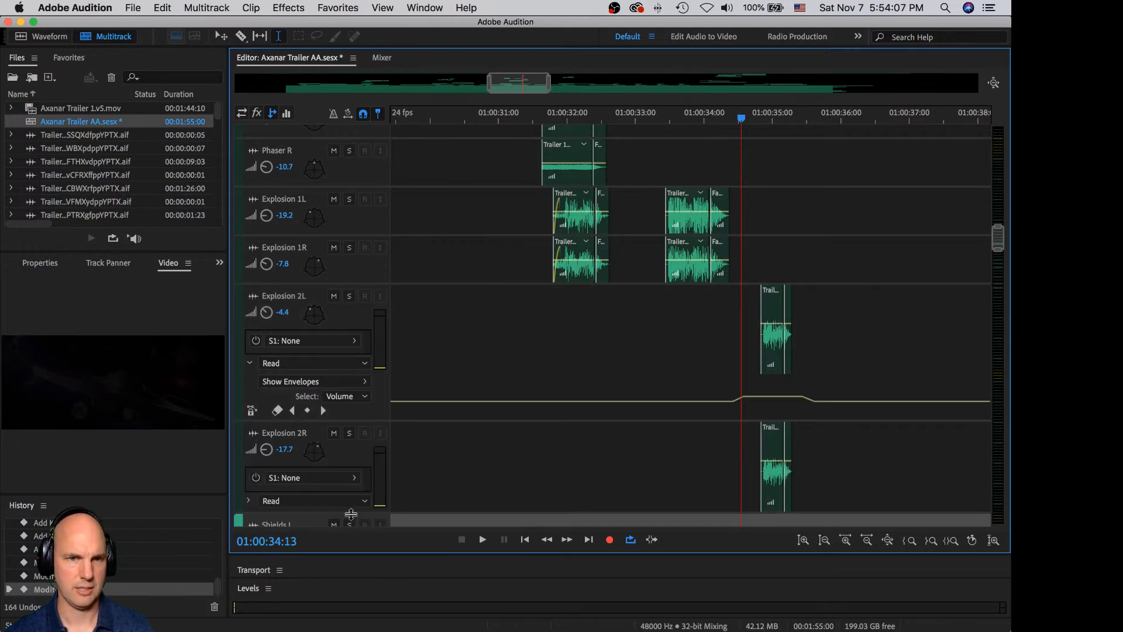
pyautogui.click(248, 502)
pyautogui.scroll(-3, 809, 366)
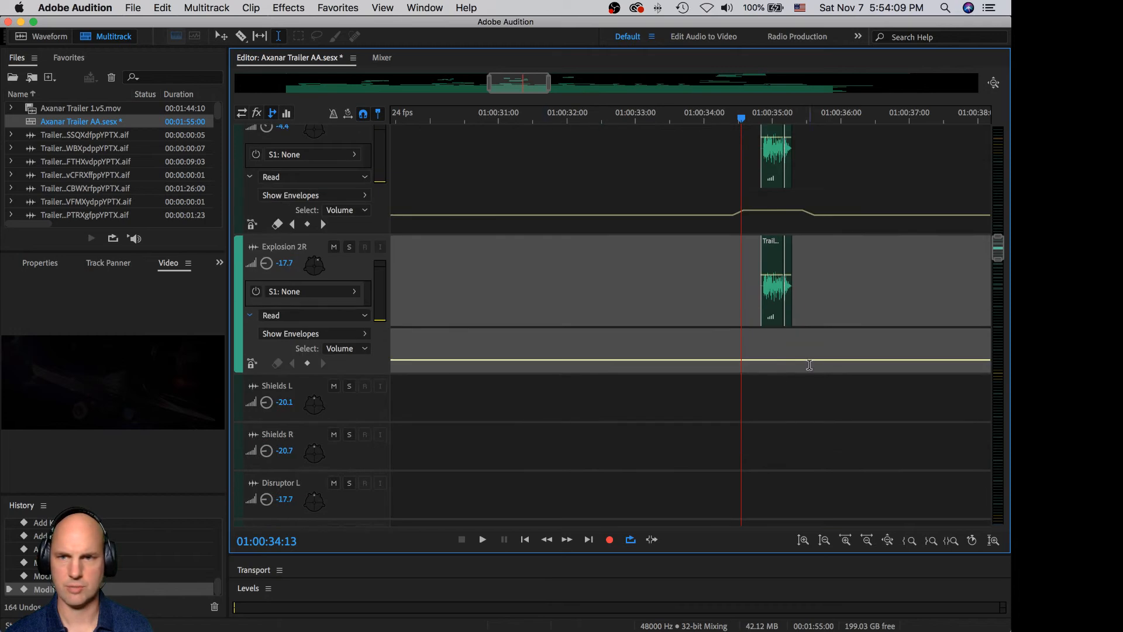
# - Add four volume keyframes around the Explosion 2R clip, raise the inner two, and play the mix through to about 01:00:41:10
pyautogui.click(738, 360)
pyautogui.click(799, 359)
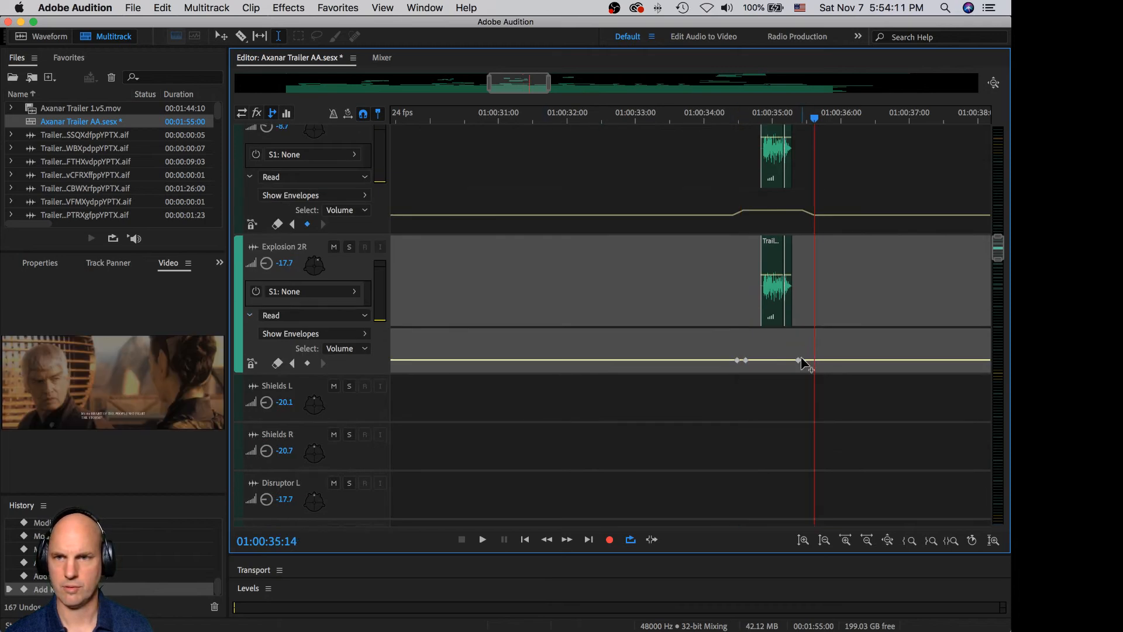
pyautogui.moveTo(797, 359); pyautogui.dragTo(746, 358)
pyautogui.click(735, 298)
pyautogui.press('space')
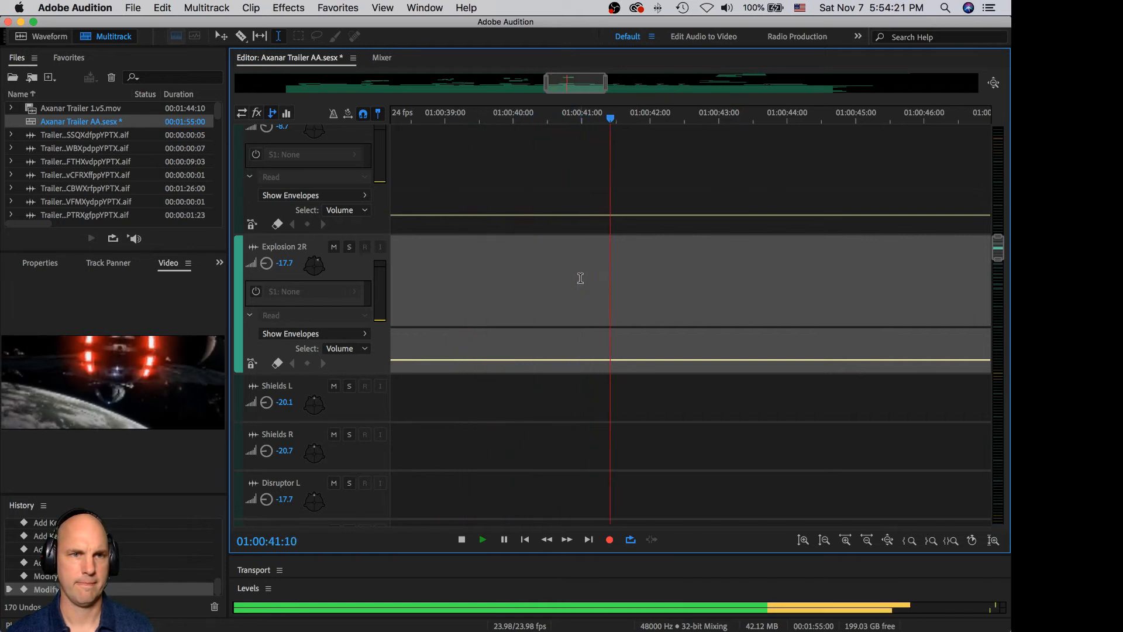
pyautogui.press('space')
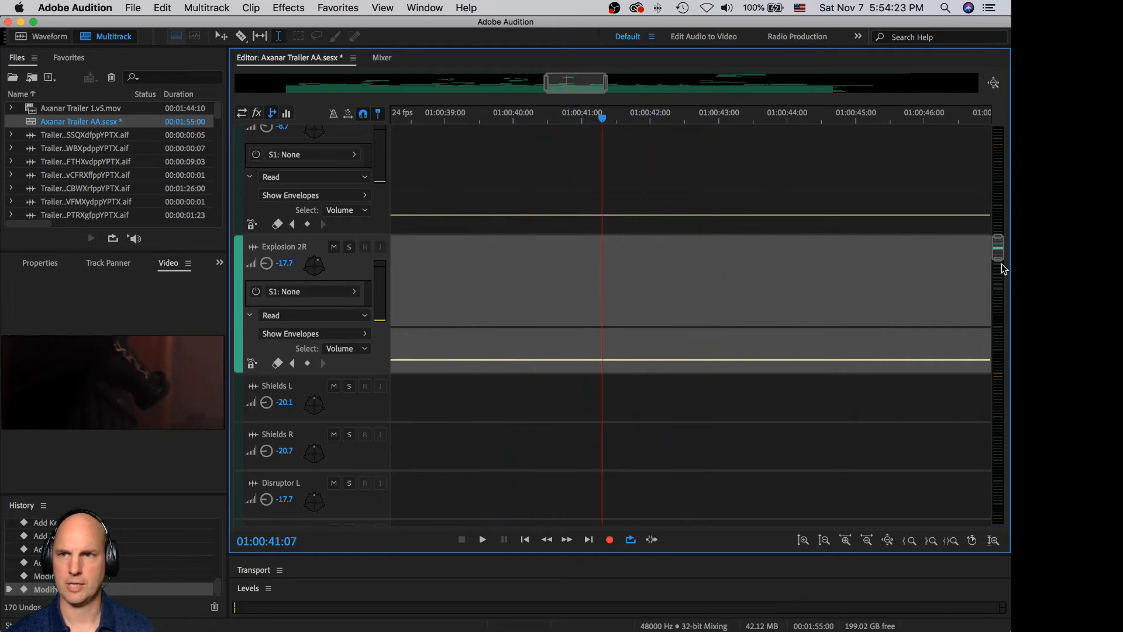
# - Solo the D6 Engine L and D6 Engine R tracks and play them from 01:00:40:10
pyautogui.moveTo(998, 245); pyautogui.dragTo(1000, 214)
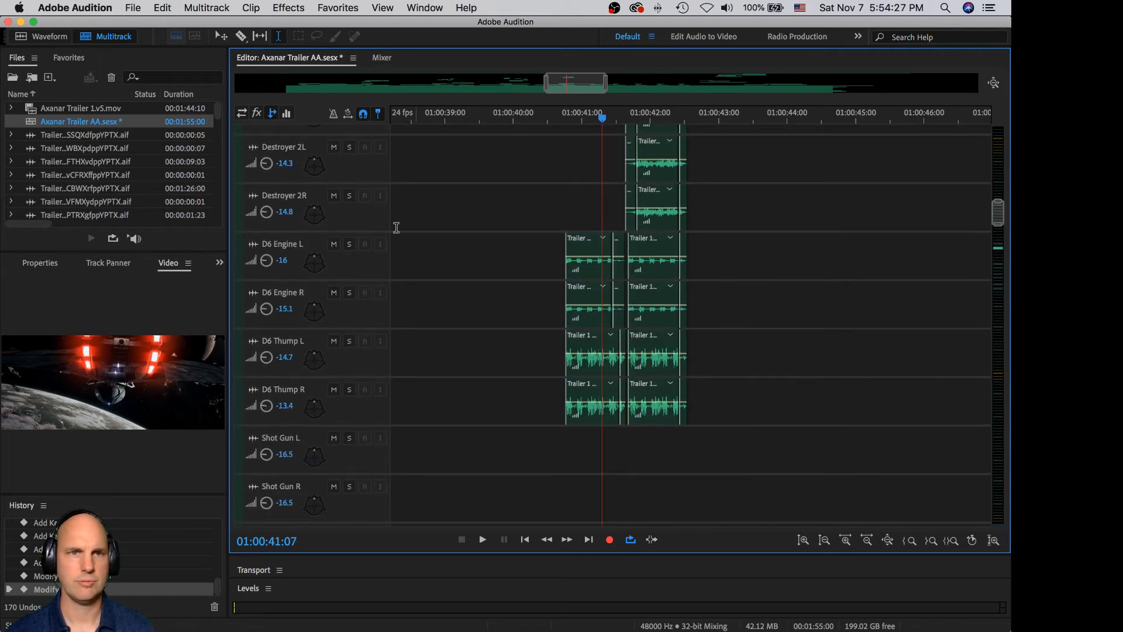
pyautogui.click(349, 244)
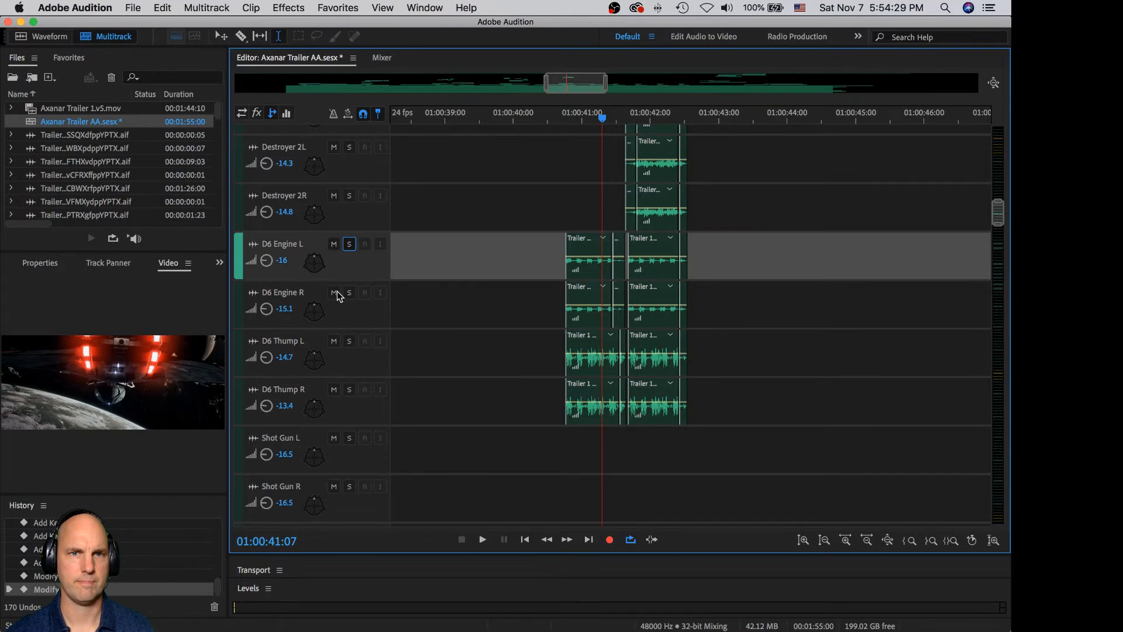
pyautogui.click(349, 293)
pyautogui.click(546, 242)
pyautogui.press('space')
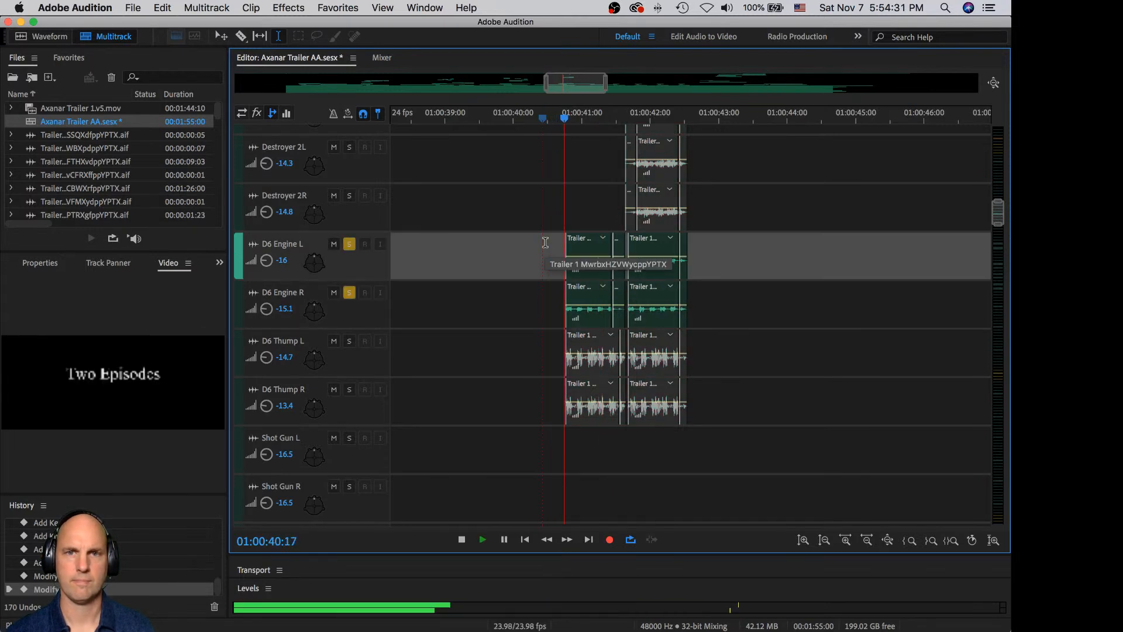
pyautogui.press('space')
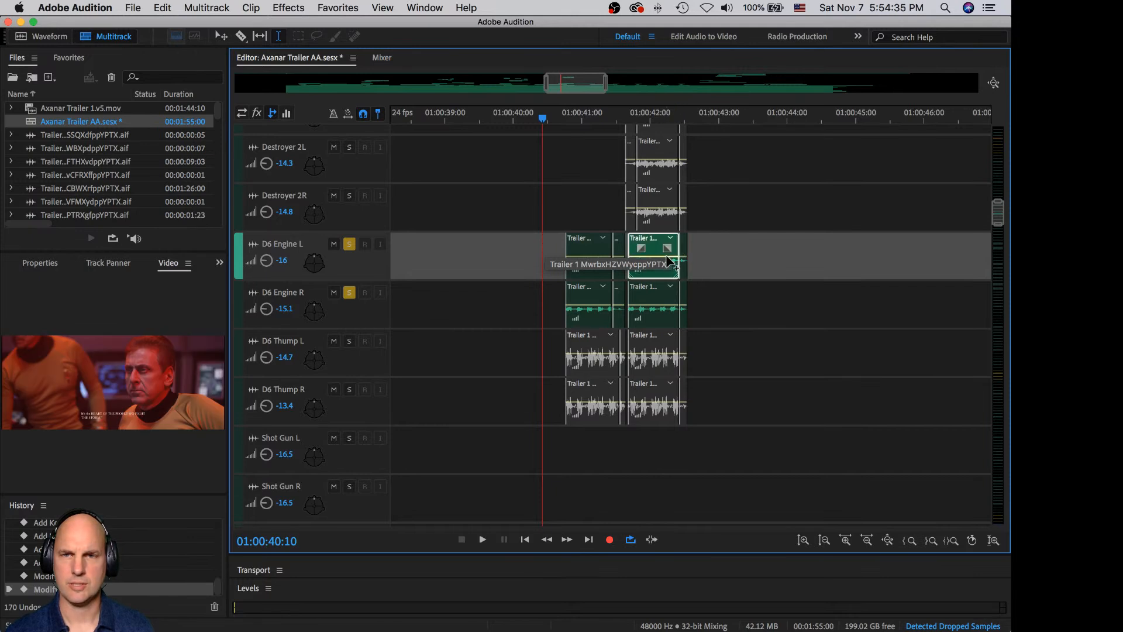
# - Lower the clip volume of the second clips and their fade-out clips on D6 Engine L and D6 Engine R
pyautogui.click(668, 263)
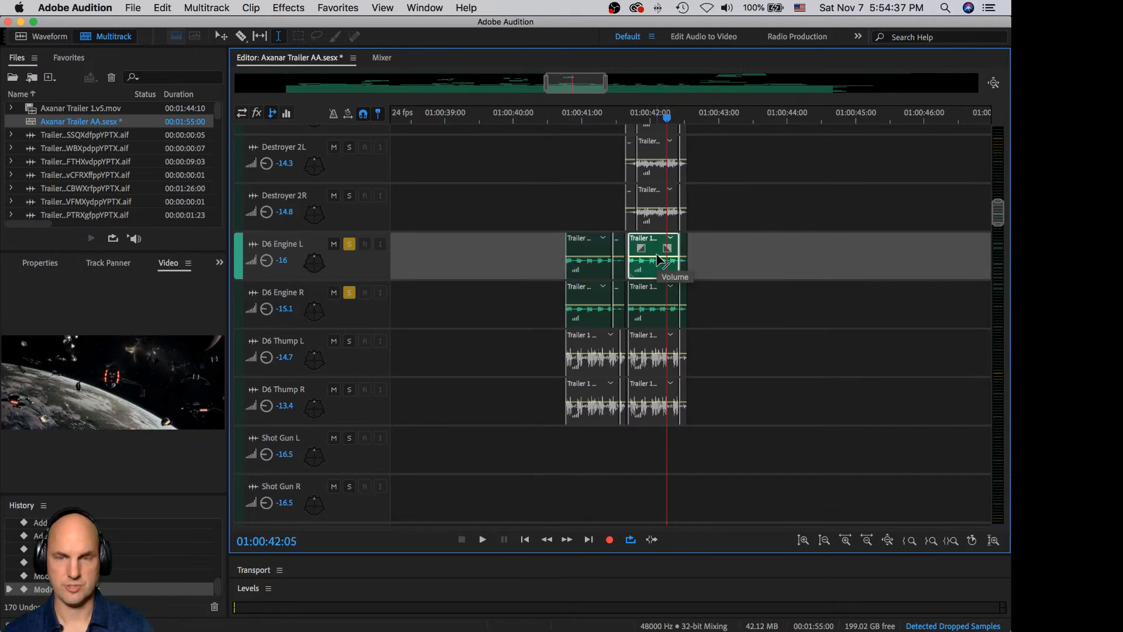
pyautogui.scroll(5, 658, 261)
pyautogui.moveTo(677, 261); pyautogui.dragTo(676, 264)
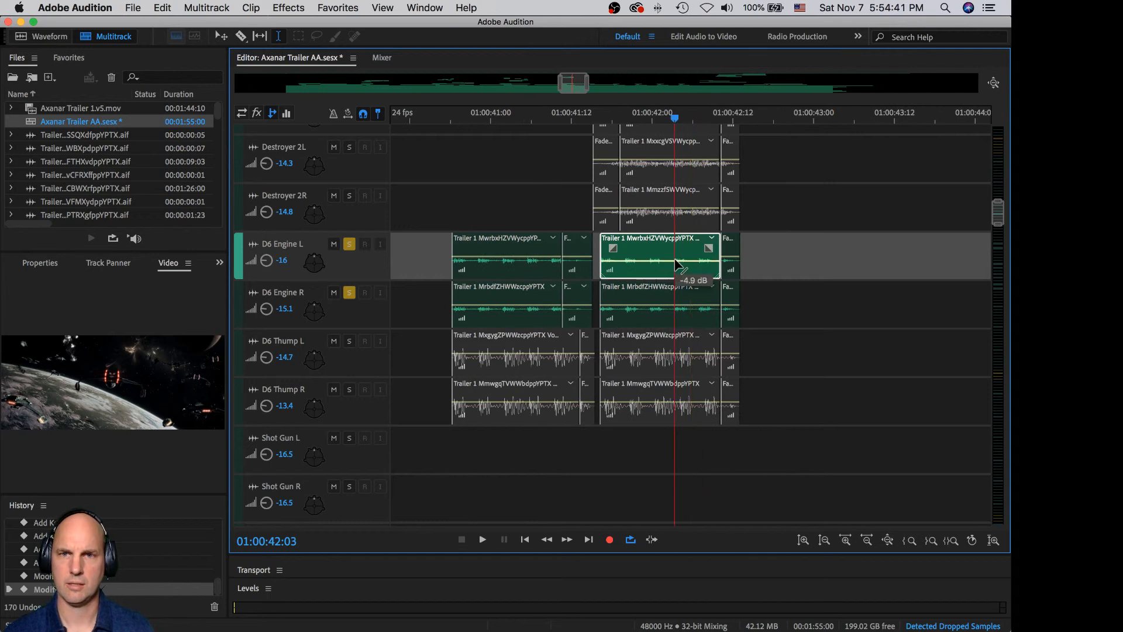
pyautogui.click(728, 263)
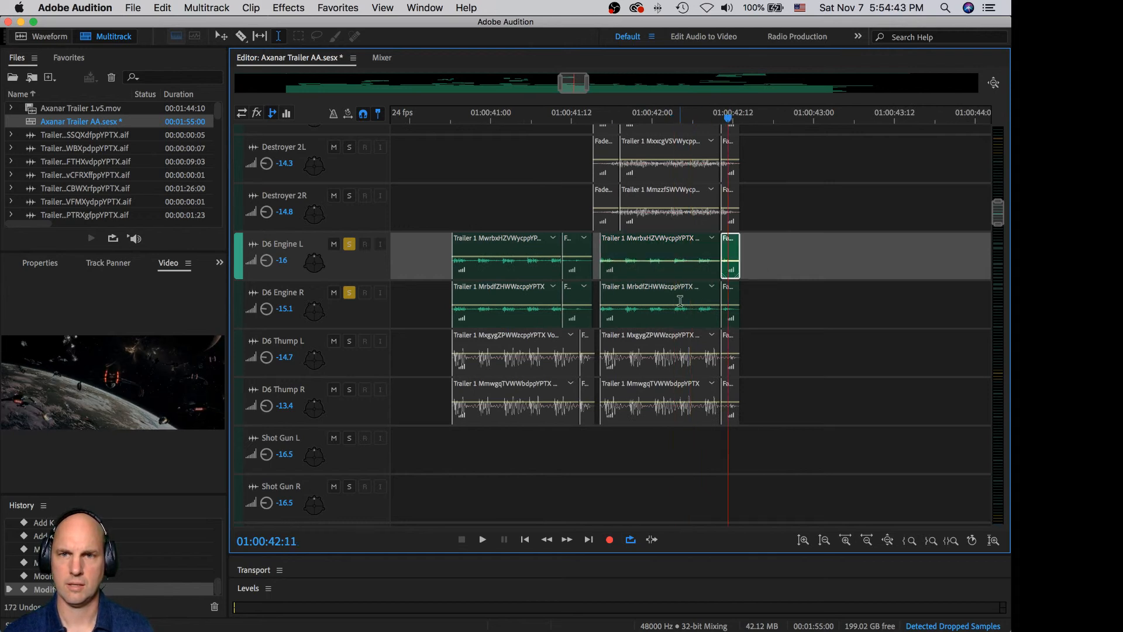
pyautogui.click(680, 300)
pyautogui.moveTo(681, 310); pyautogui.dragTo(681, 313)
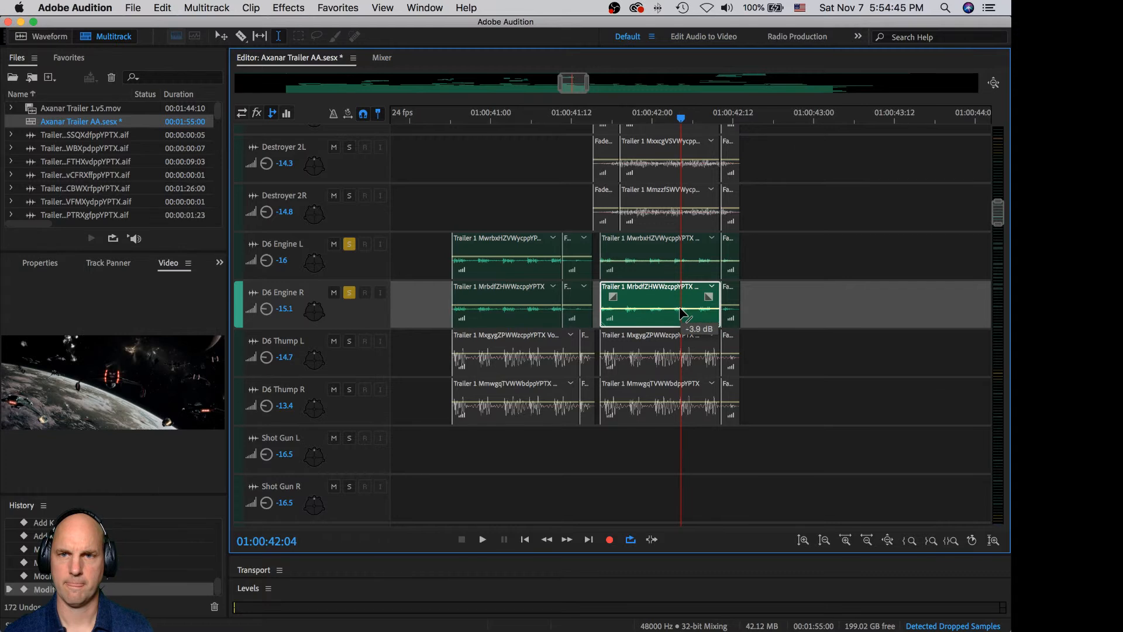
pyautogui.click(731, 313)
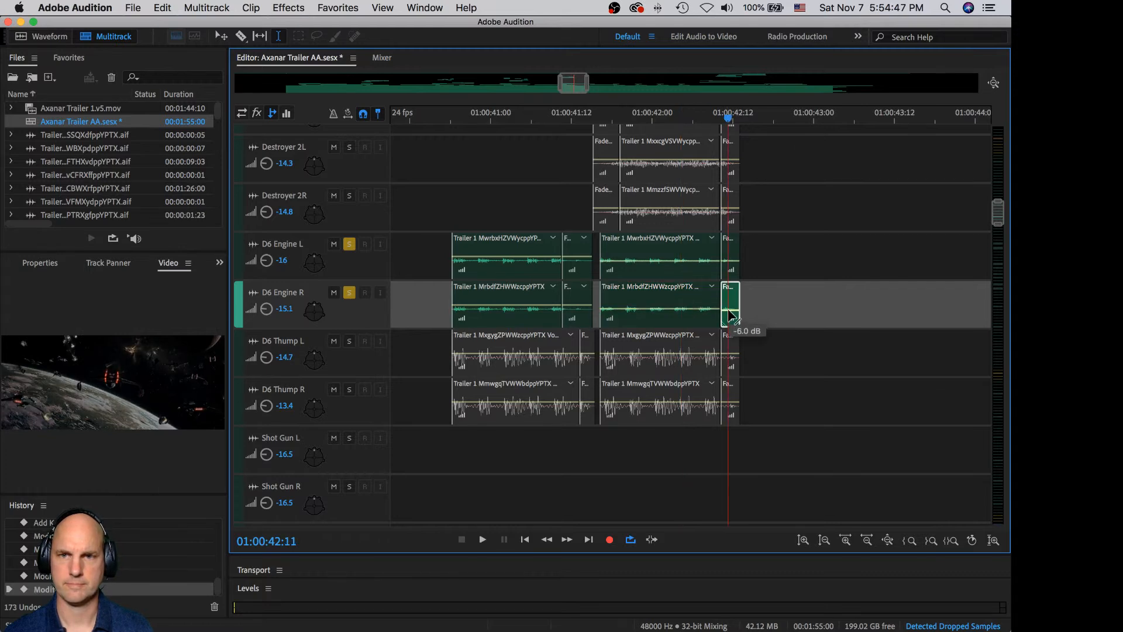
# - Play the second and first sections of the soloed D6 Engine tracks to compare their levels
pyautogui.click(582, 183)
pyautogui.press('space')
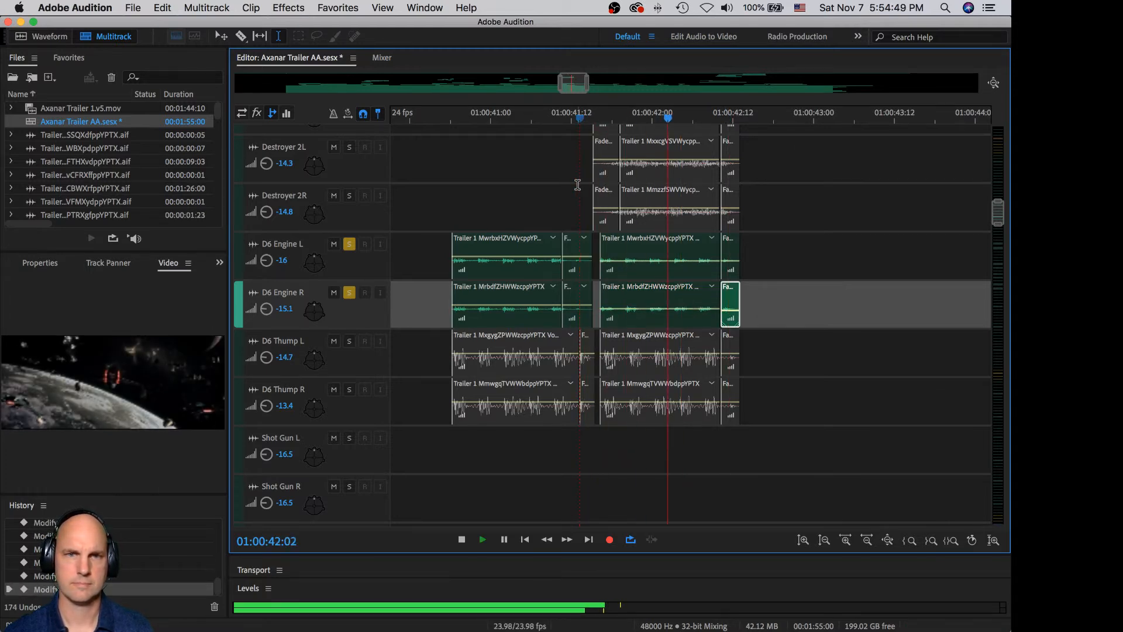
pyautogui.press('space')
pyautogui.click(458, 190)
pyautogui.press('space')
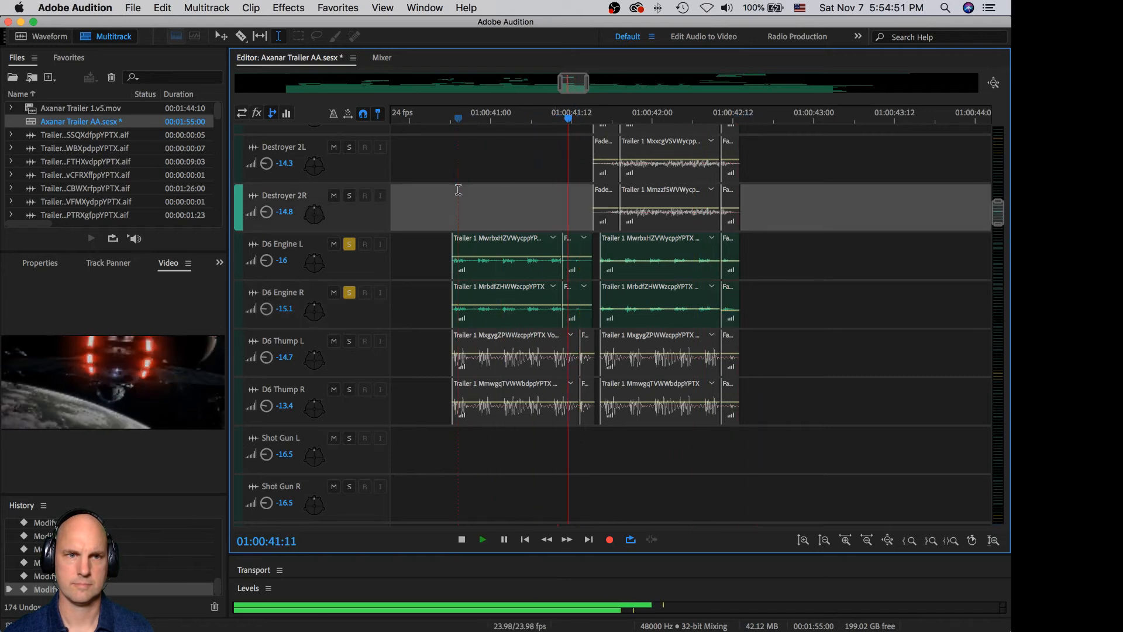
pyautogui.press('space')
# - Lower the second D6 Engine L and R clips and their fade-outs further, and raise the first D6 Engine L clip's volume
pyautogui.click(662, 259)
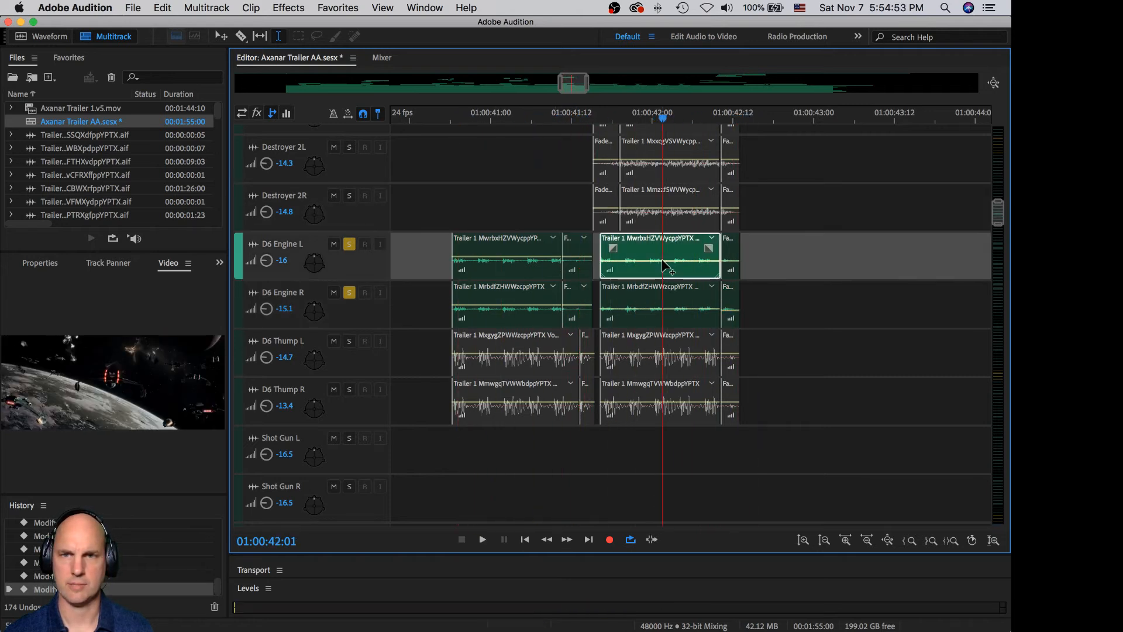
pyautogui.click(672, 312)
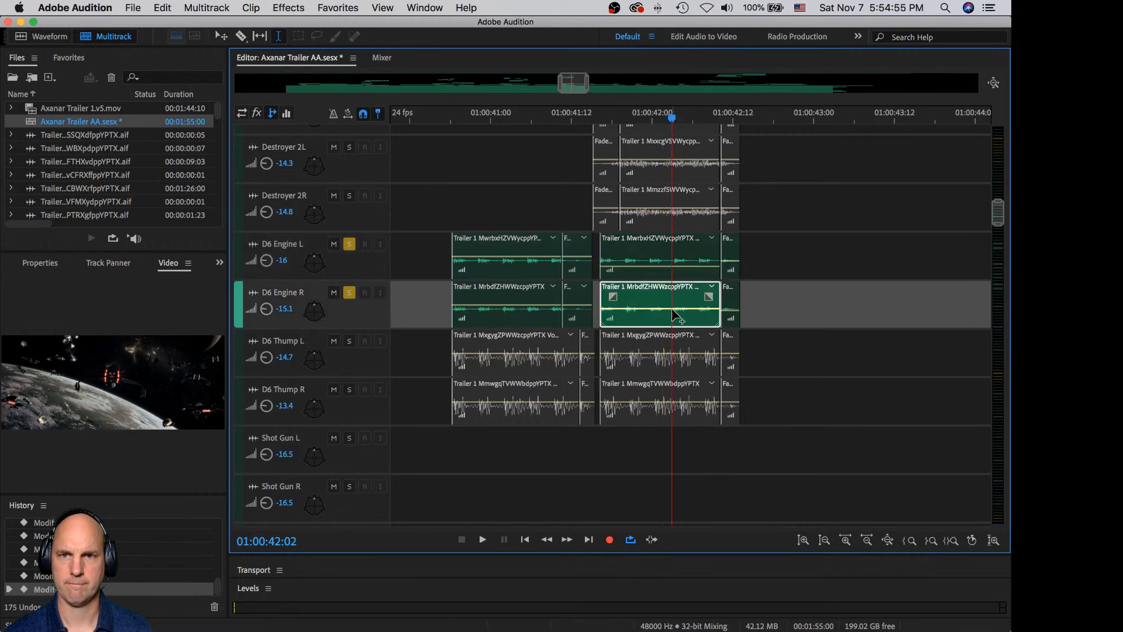
pyautogui.click(733, 314)
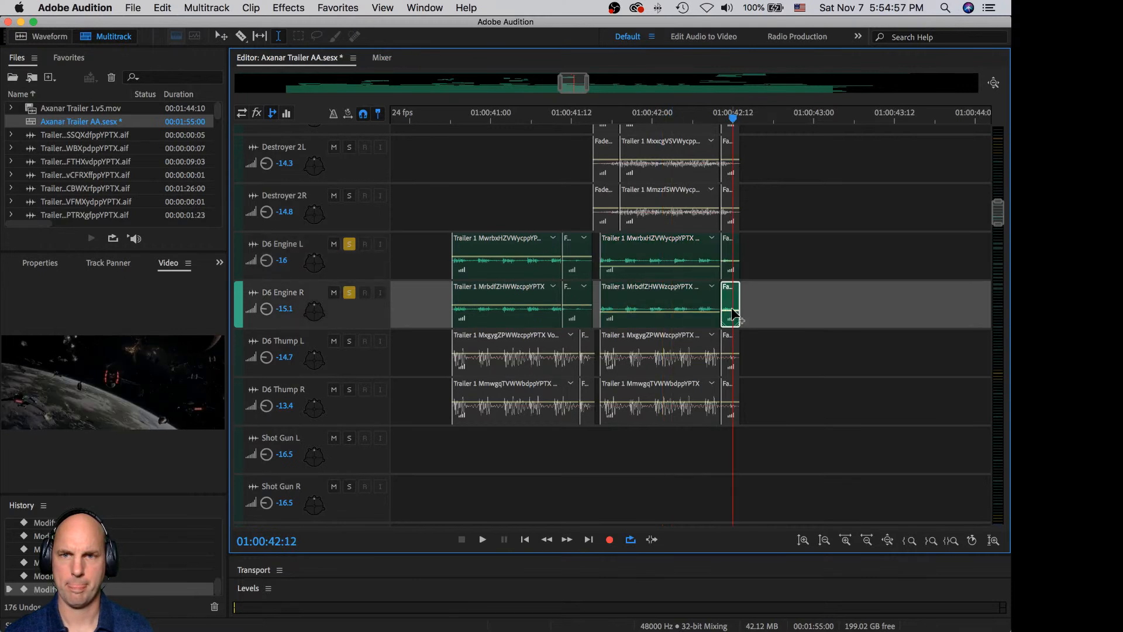
pyautogui.moveTo(733, 312); pyautogui.dragTo(733, 314)
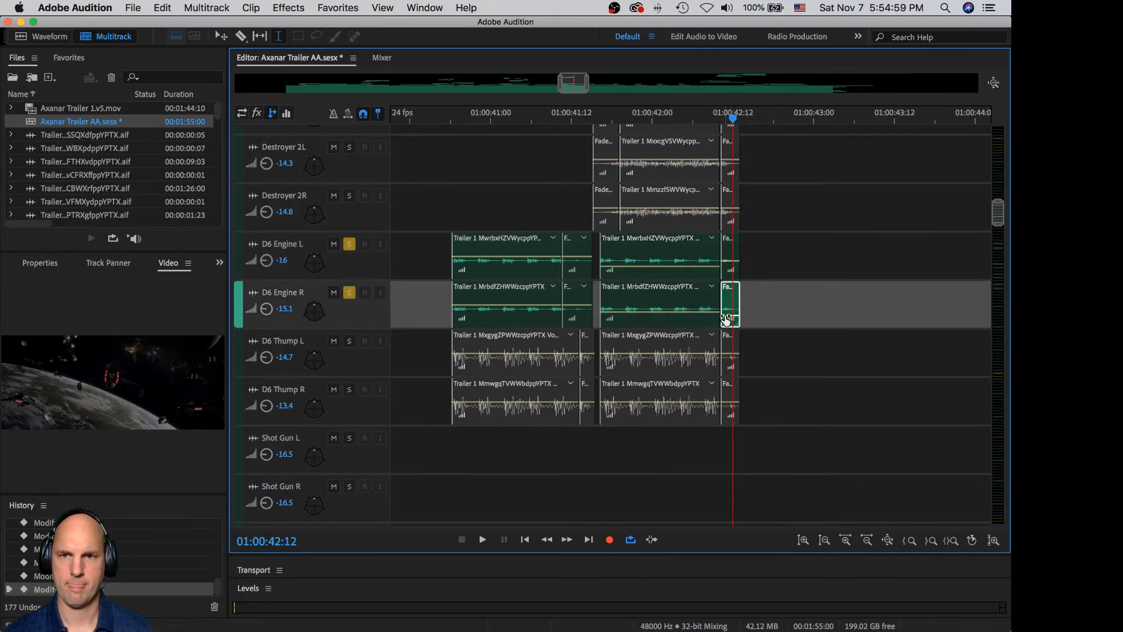
pyautogui.click(728, 261)
pyautogui.click(532, 262)
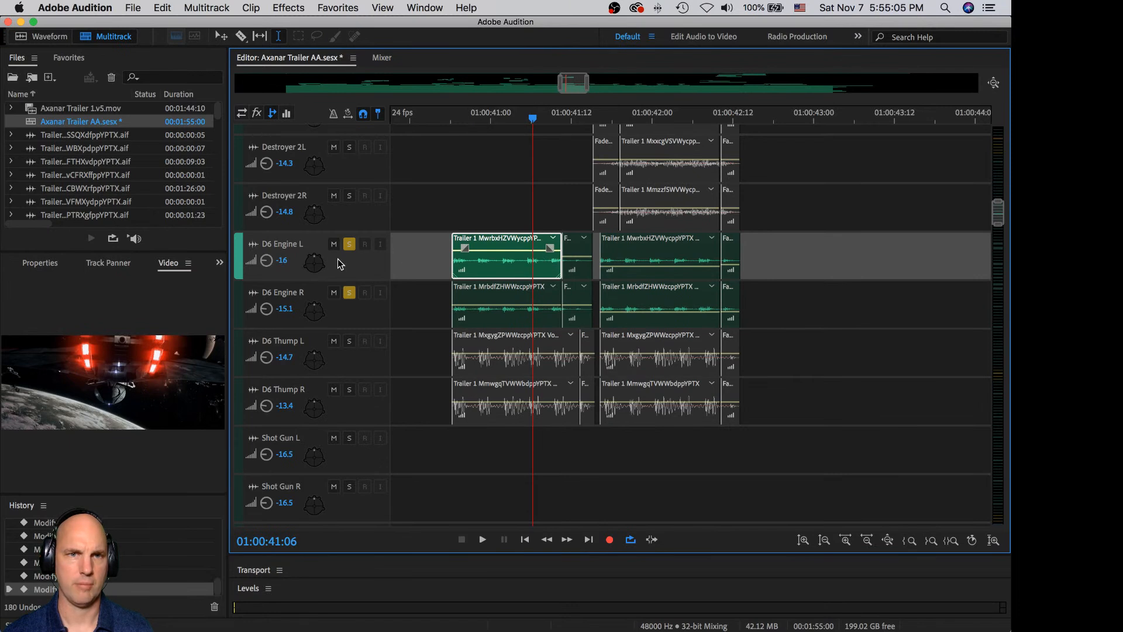
# - Pan the D6 Engine L track to an angle of -31° and the D6 Engine R track to 31°
pyautogui.doubleClick(316, 261)
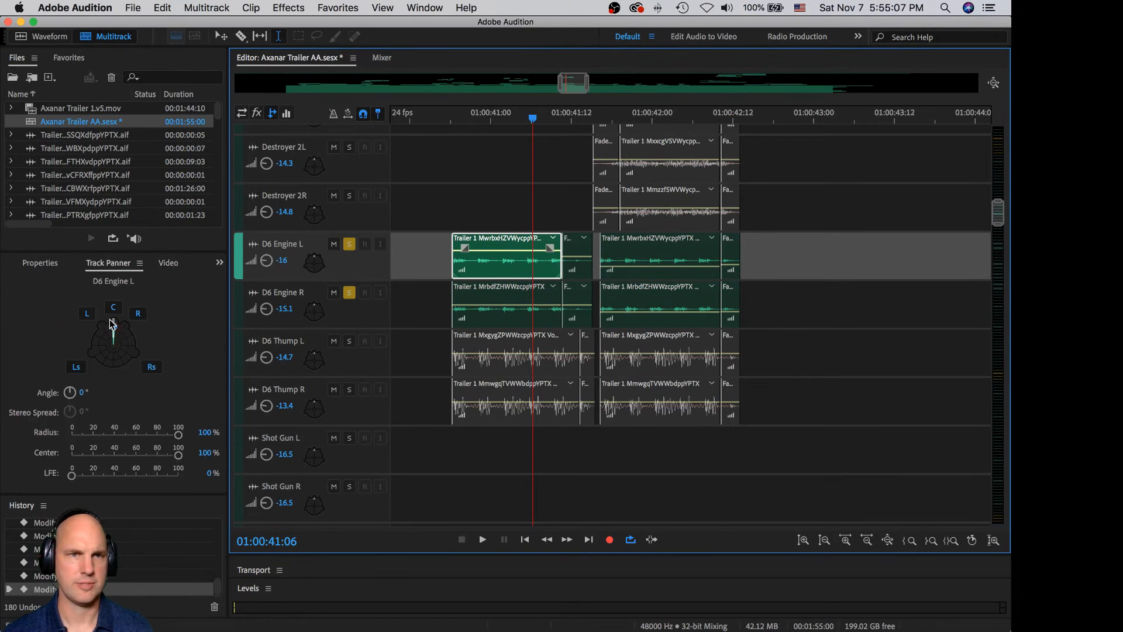
pyautogui.moveTo(110, 320); pyautogui.dragTo(103, 328)
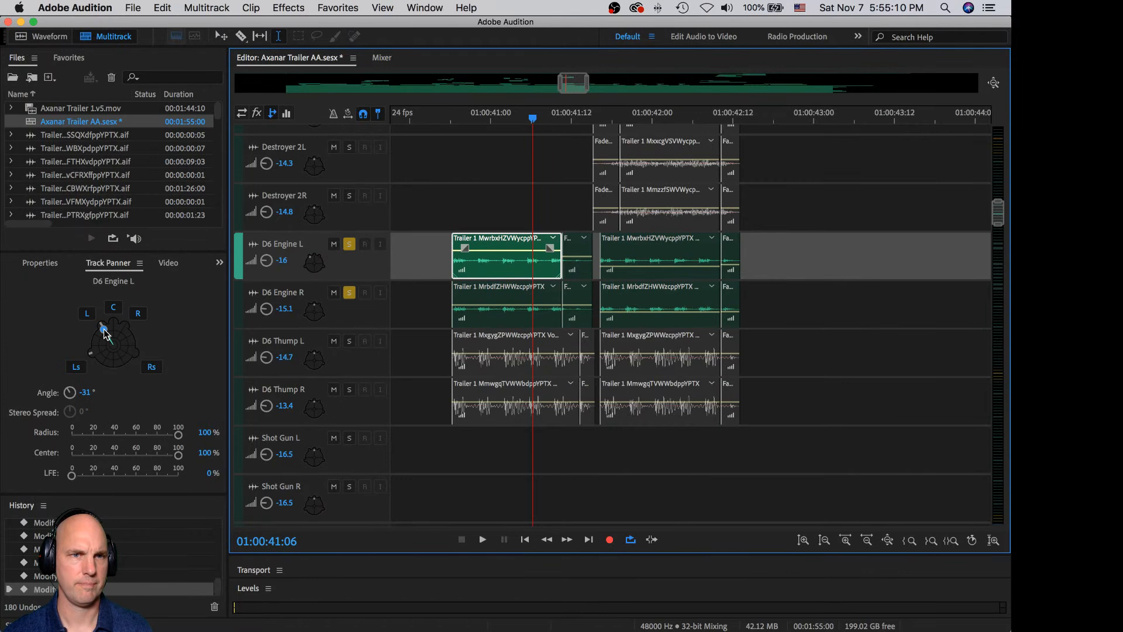
pyautogui.click(312, 322)
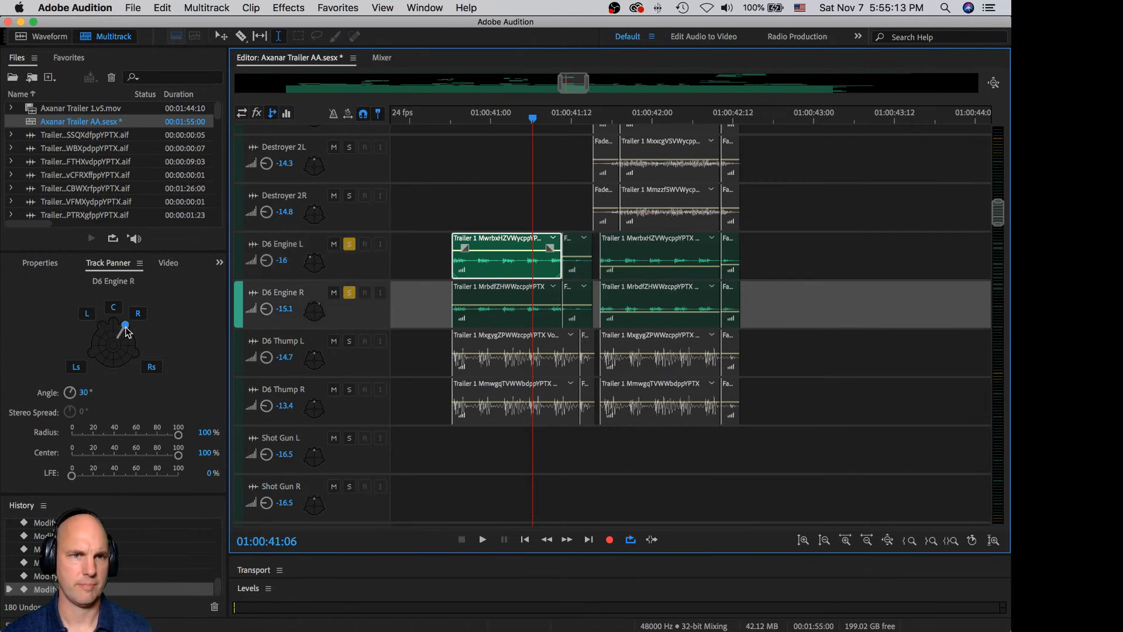
# - Raise the clip volume of the first D6 Engine R clip and of the first fade-out clip on D6 Engine L
pyautogui.click(492, 301)
pyautogui.moveTo(517, 306); pyautogui.dragTo(518, 299)
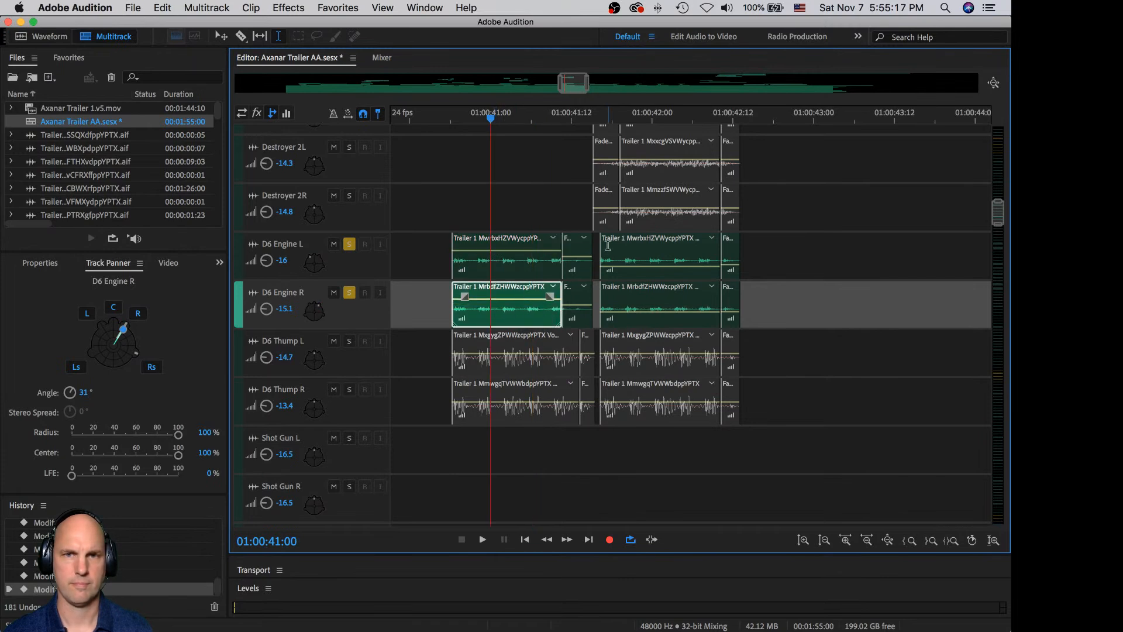
pyautogui.click(578, 256)
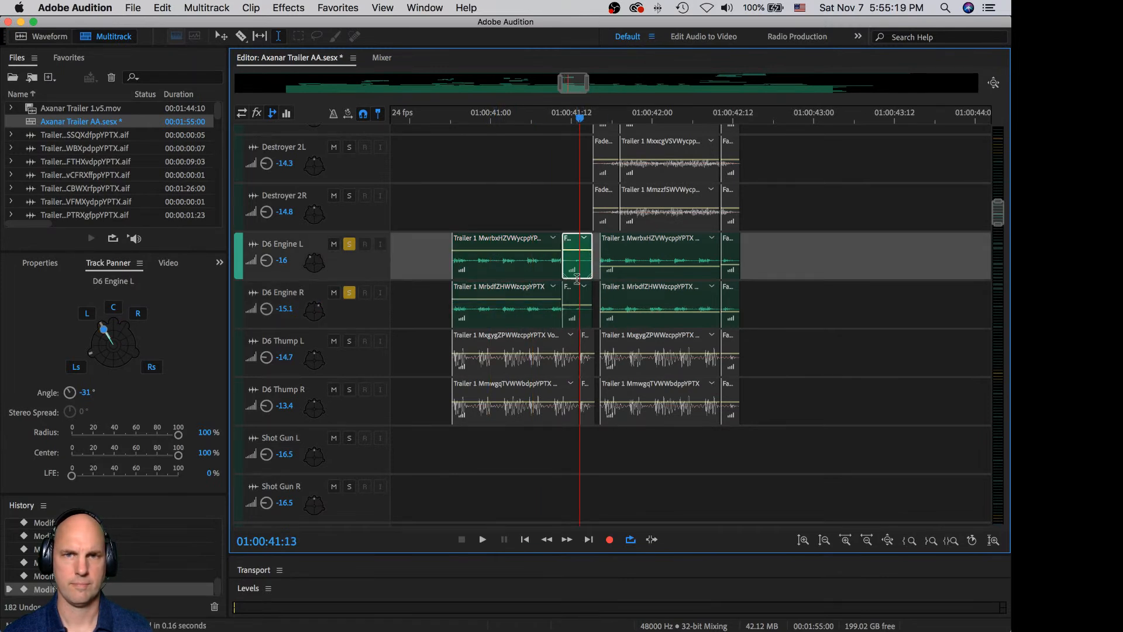
# - Raise the clip volume of the first fade-out clip on D6 Engine R and play the soloed engine tracks
pyautogui.click(572, 306)
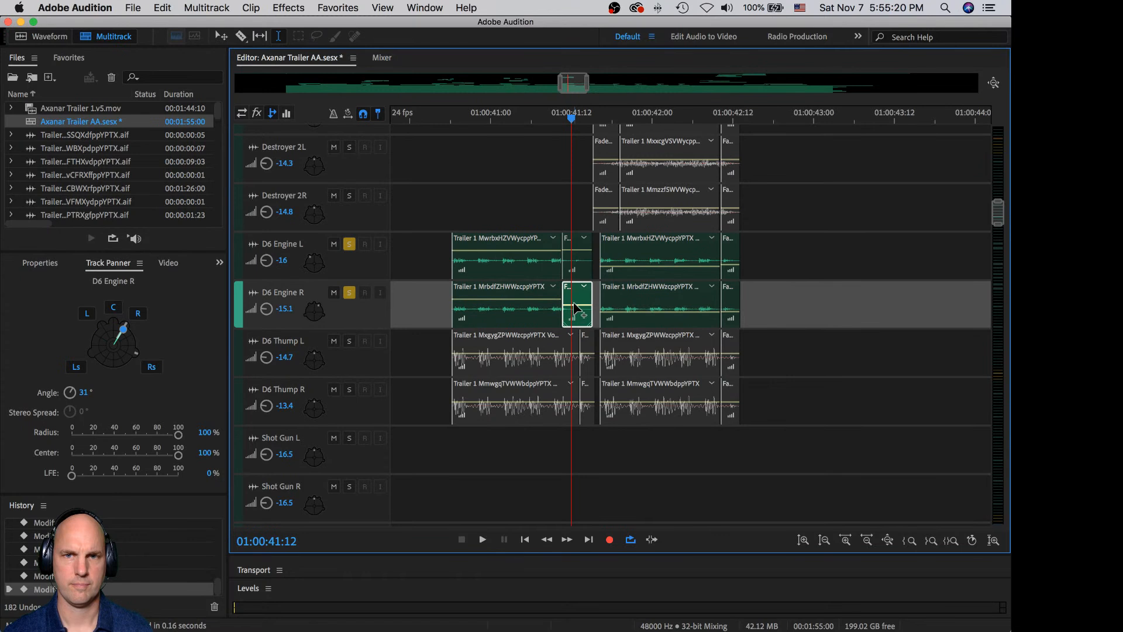
pyautogui.moveTo(575, 305); pyautogui.dragTo(575, 303)
pyautogui.click(444, 258)
pyautogui.press('space')
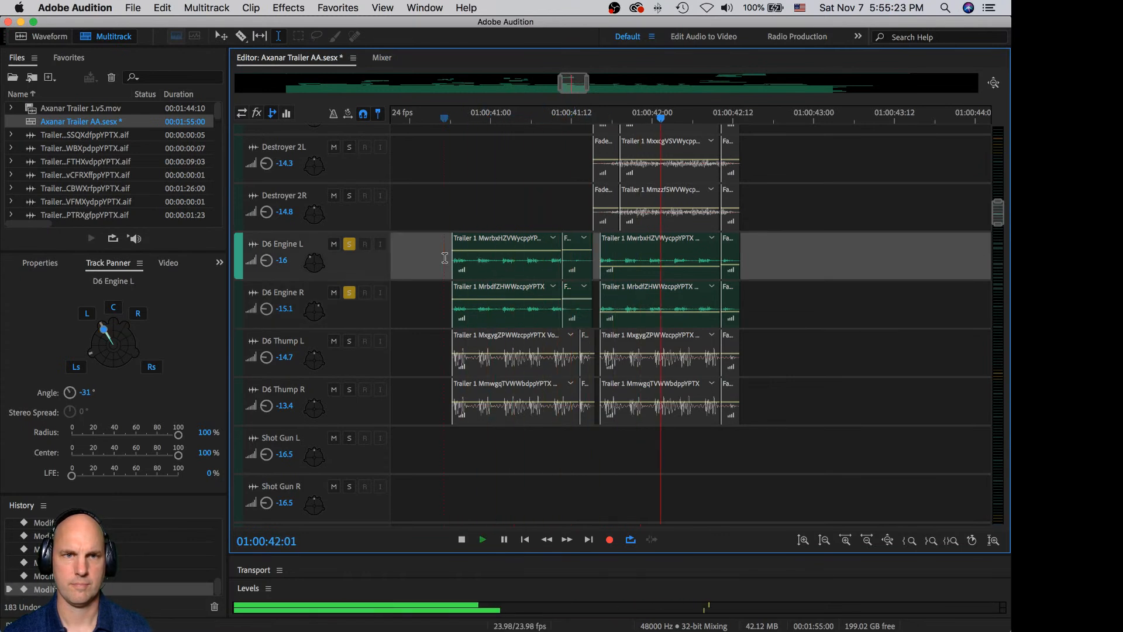
pyautogui.press('space')
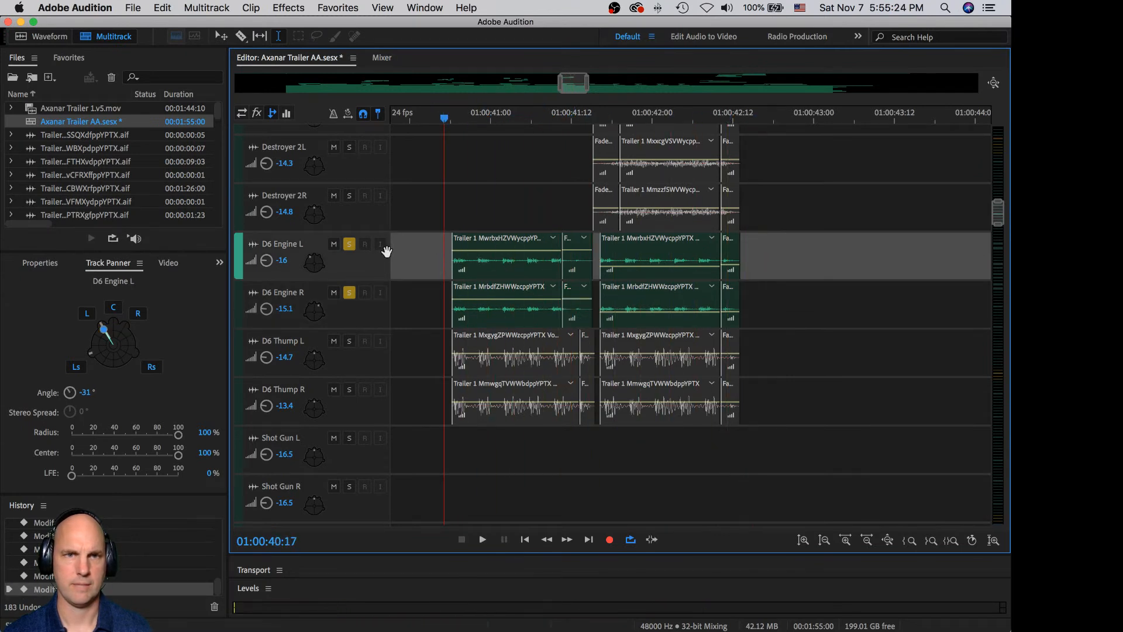
# - Take D6 Engine L and R out of solo, show the video preview, and play the section in the full mix
pyautogui.click(350, 294)
pyautogui.click(184, 264)
pyautogui.click(351, 247)
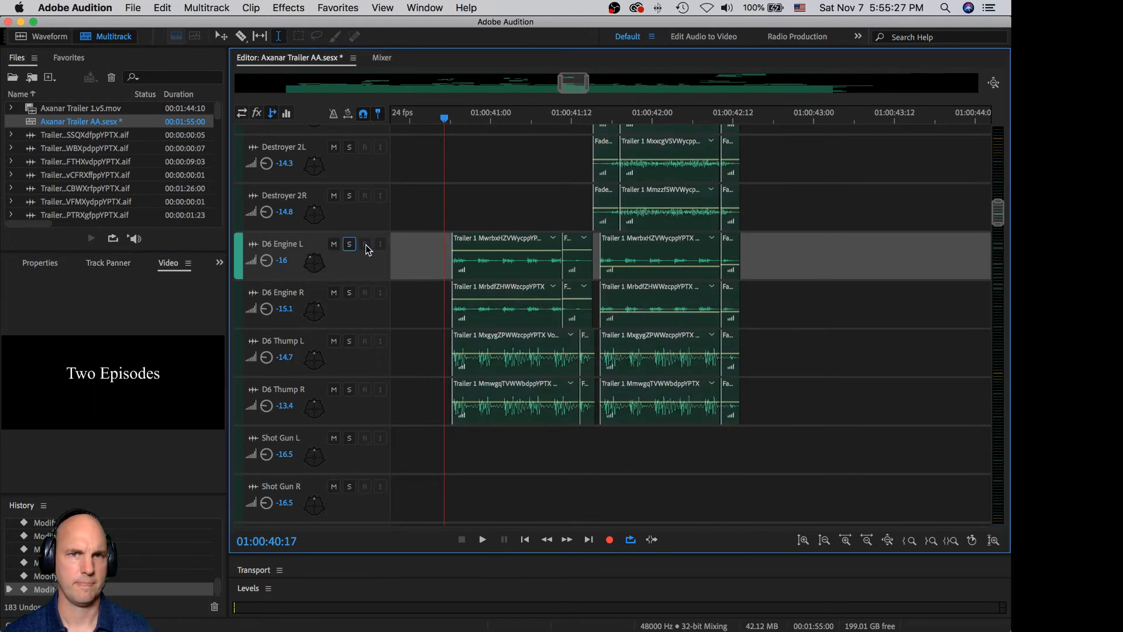
pyautogui.press('space')
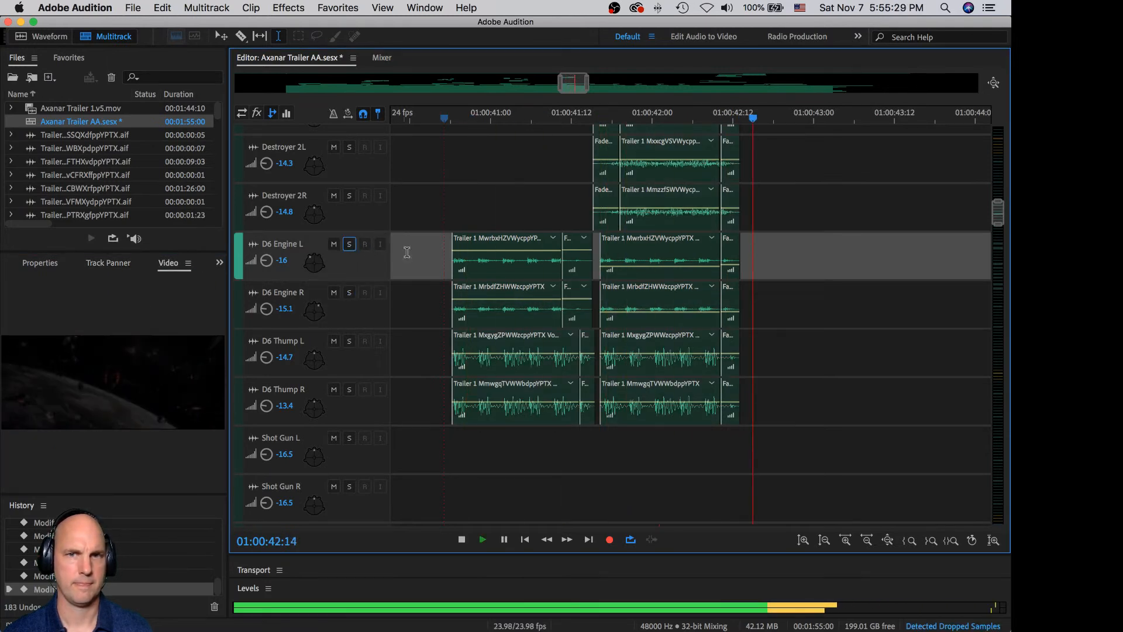
pyautogui.press('space')
# - Raise the volume of the first D6 Engine L and R clips and their fade-outs further, and replay the section
pyautogui.click(506, 252)
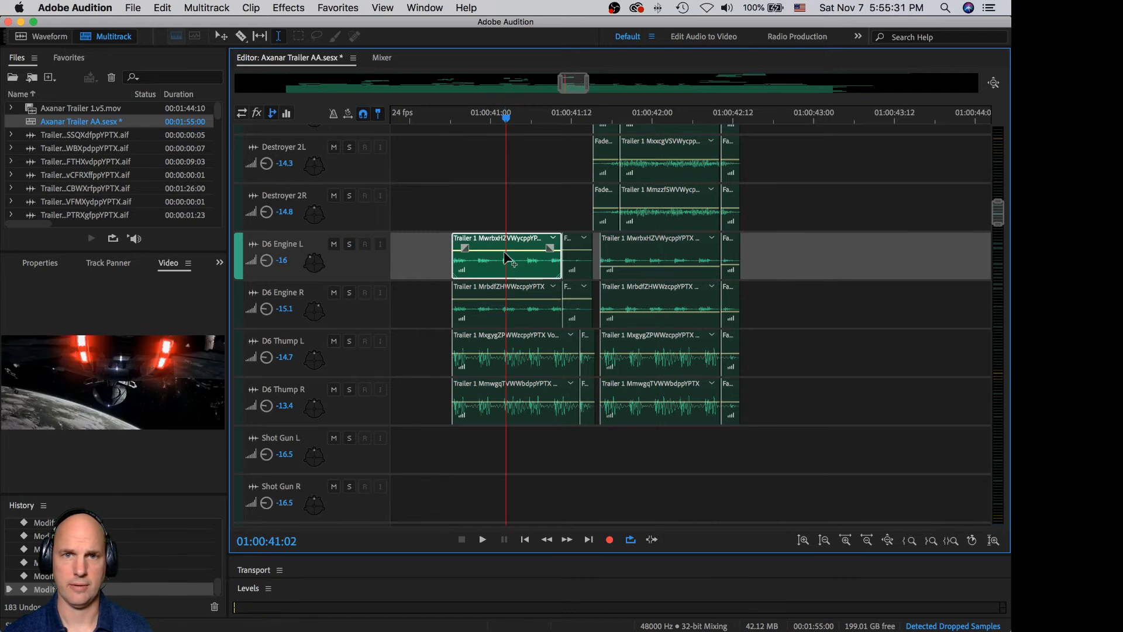
pyautogui.press('super+z')
pyautogui.moveTo(510, 250); pyautogui.dragTo(510, 246)
pyautogui.moveTo(513, 298); pyautogui.dragTo(578, 281)
pyautogui.click(579, 253)
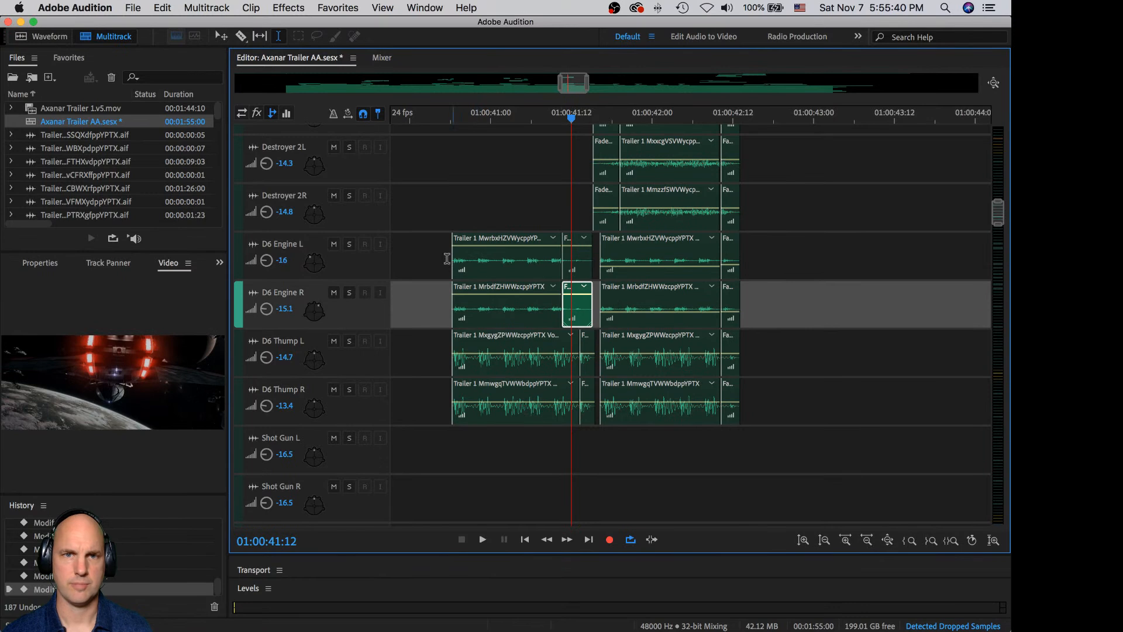
pyautogui.click(434, 251)
pyautogui.press('space')
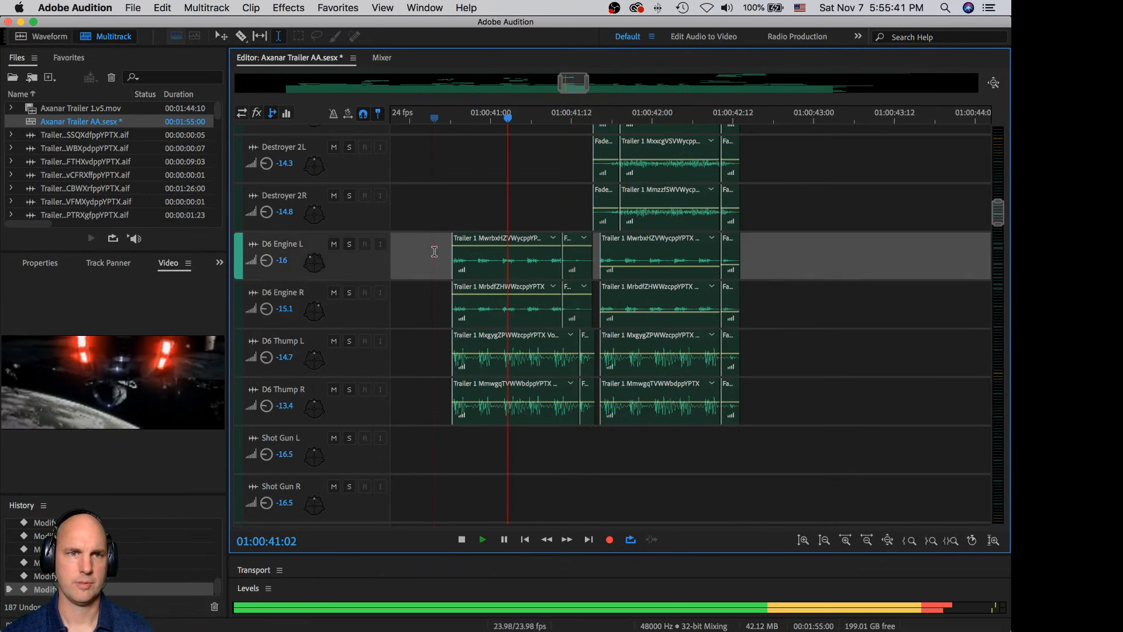
pyautogui.press('space')
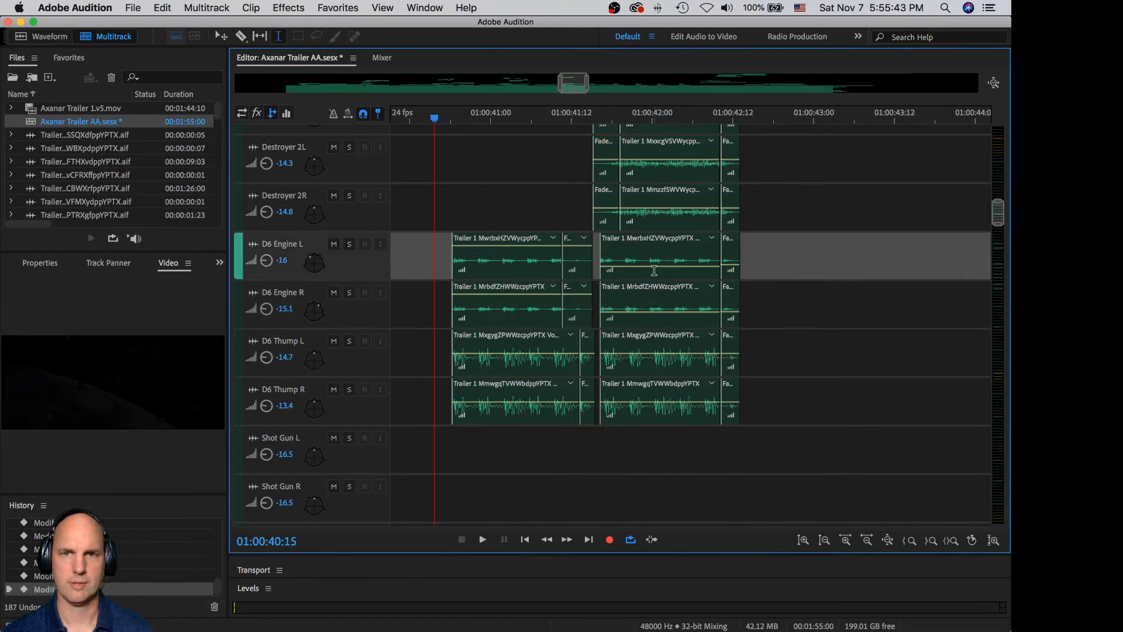
# - Raise the volume of the second main clips on D6 Engine L and D6 Engine R
pyautogui.click(653, 270)
pyautogui.moveTo(659, 266); pyautogui.dragTo(658, 261)
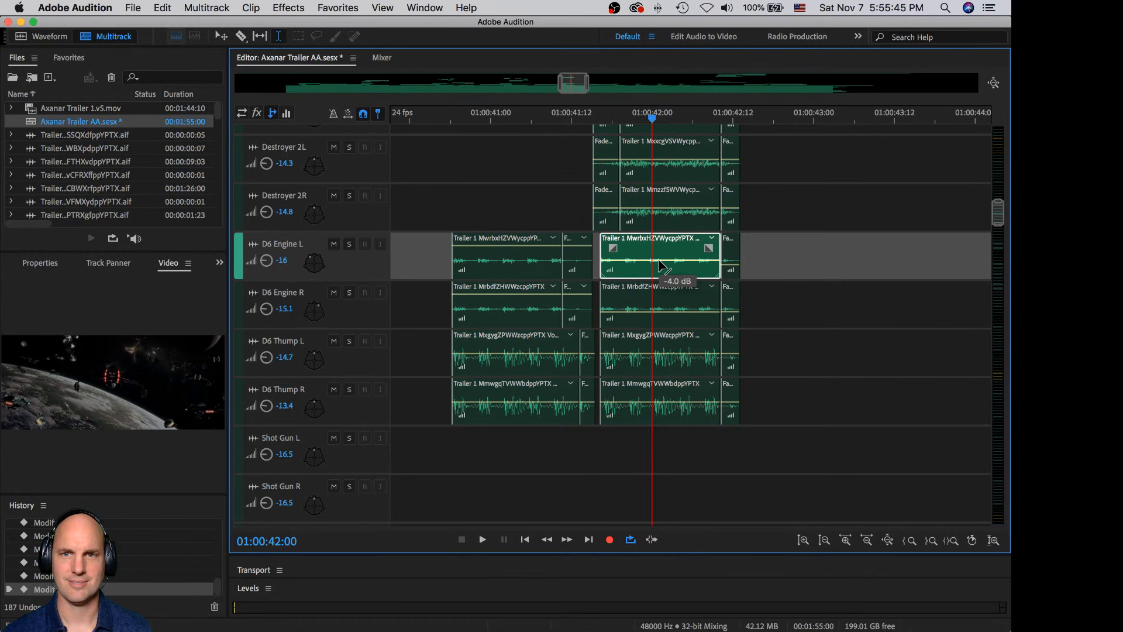
pyautogui.click(659, 312)
pyautogui.moveTo(659, 311); pyautogui.dragTo(666, 303)
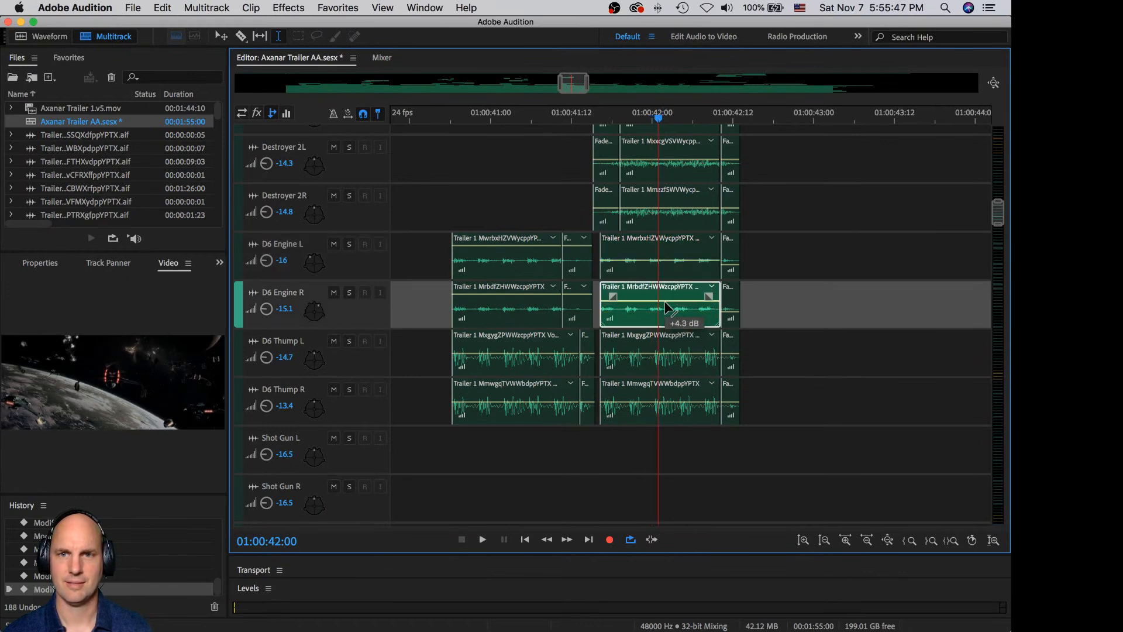
pyautogui.click(673, 264)
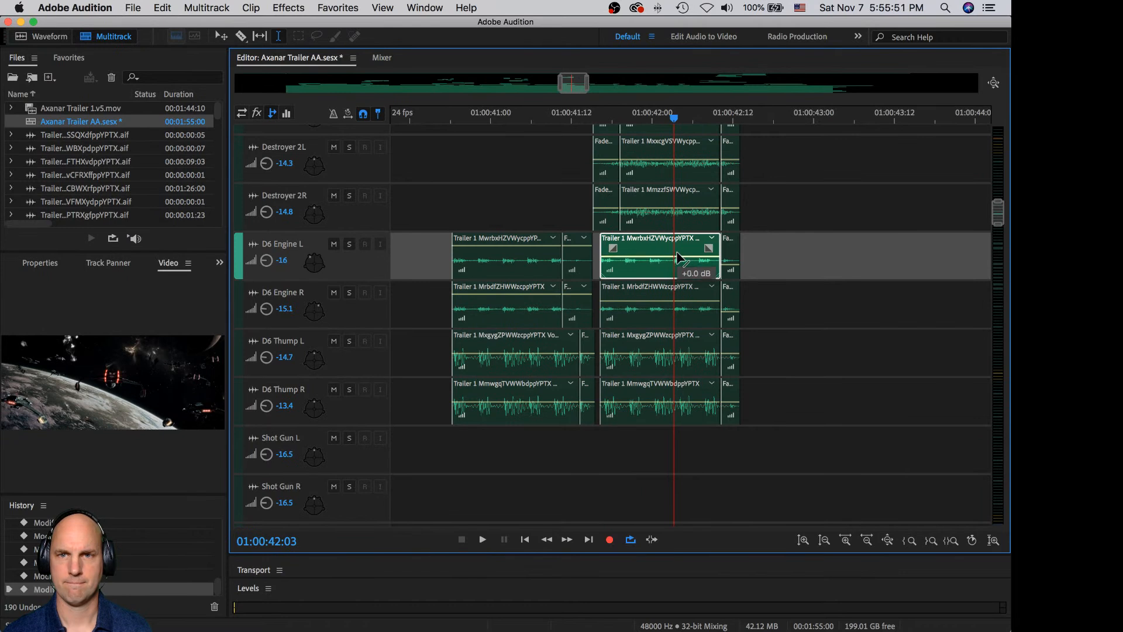
pyautogui.moveTo(675, 257); pyautogui.dragTo(676, 255)
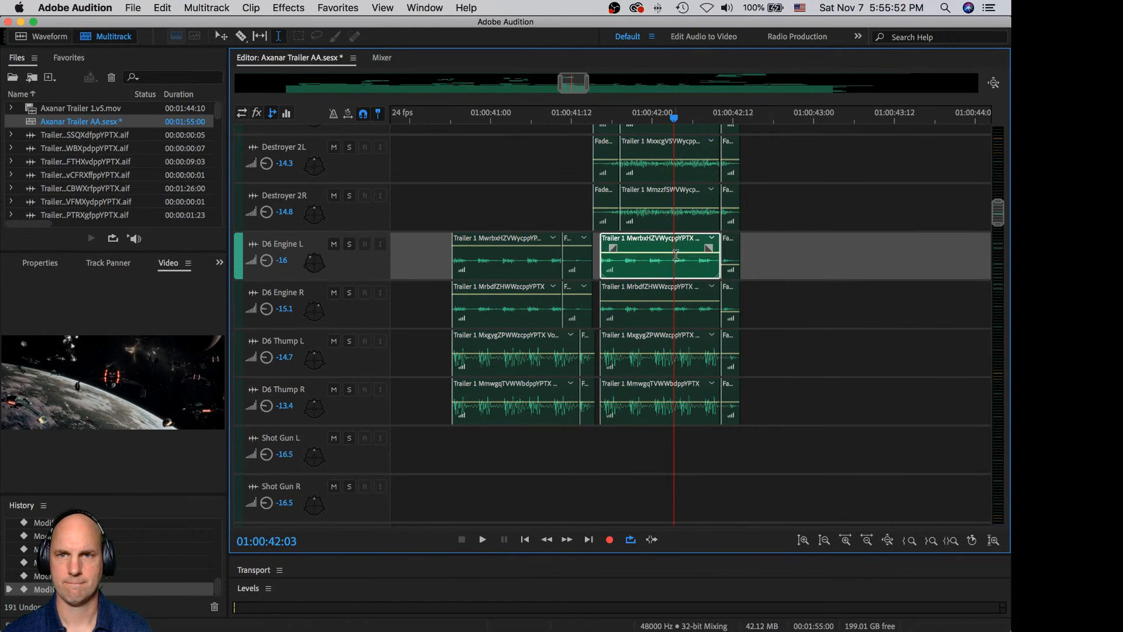
# - Raise the volume of the final fade-out clips on D6 Engine L and D6 Engine R
pyautogui.click(732, 268)
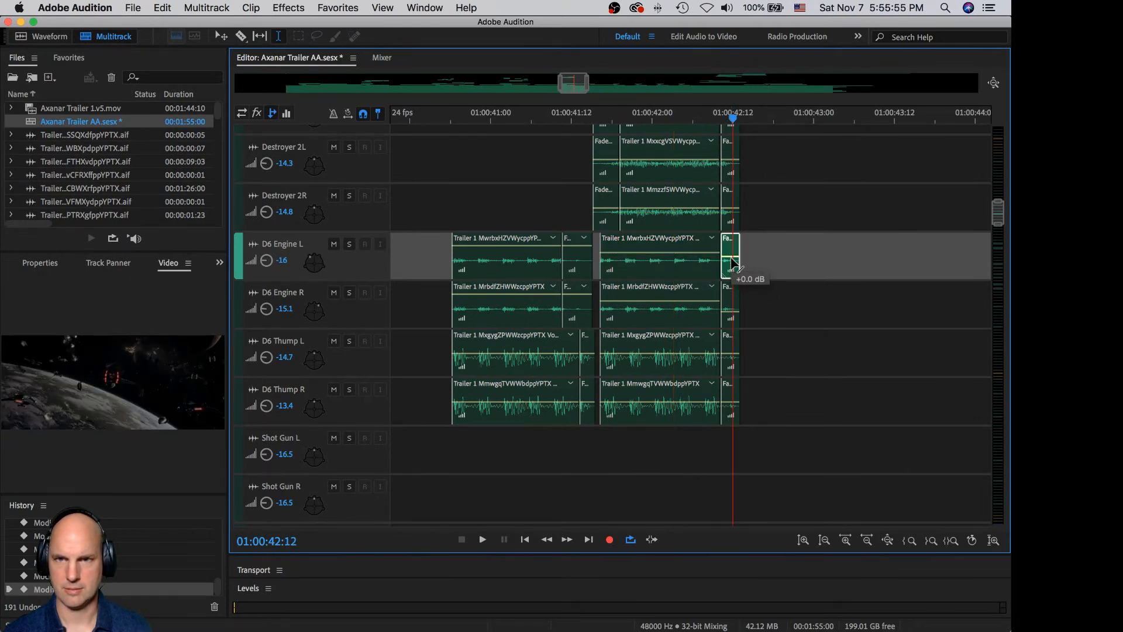
pyautogui.click(730, 317)
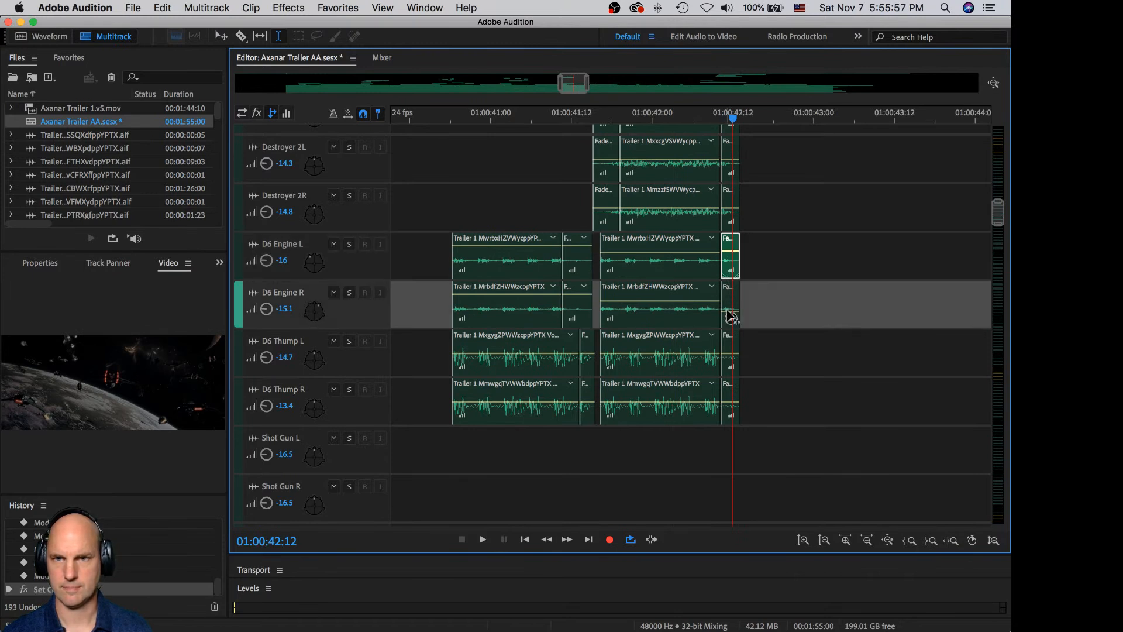
pyautogui.click(729, 309)
pyautogui.moveTo(727, 311); pyautogui.dragTo(729, 302)
# - Play the engine section from 01:00:41:12 and again from before its first clips, and save the session
pyautogui.click(567, 199)
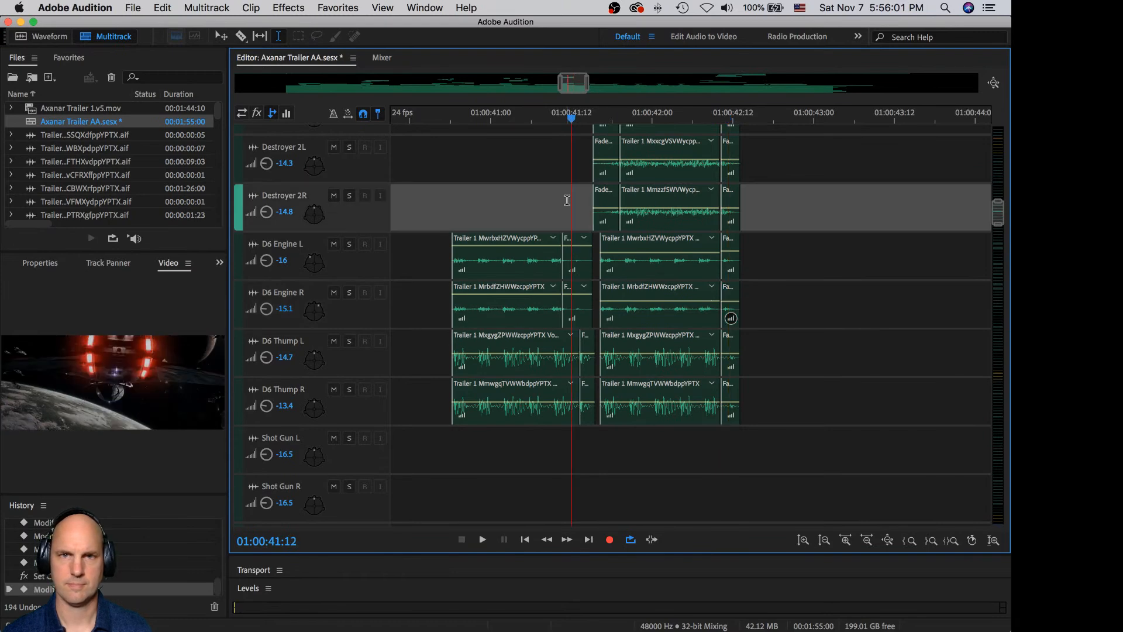
pyautogui.press('space')
pyautogui.press('space')
pyautogui.click(425, 204)
pyautogui.press('space')
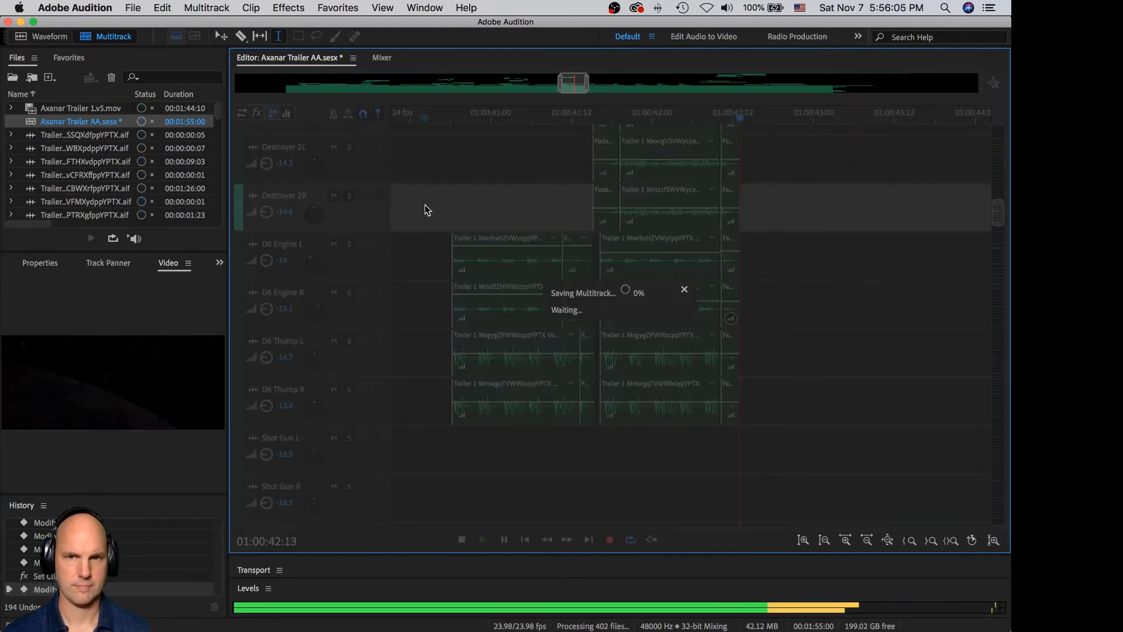
pyautogui.press('super+s')
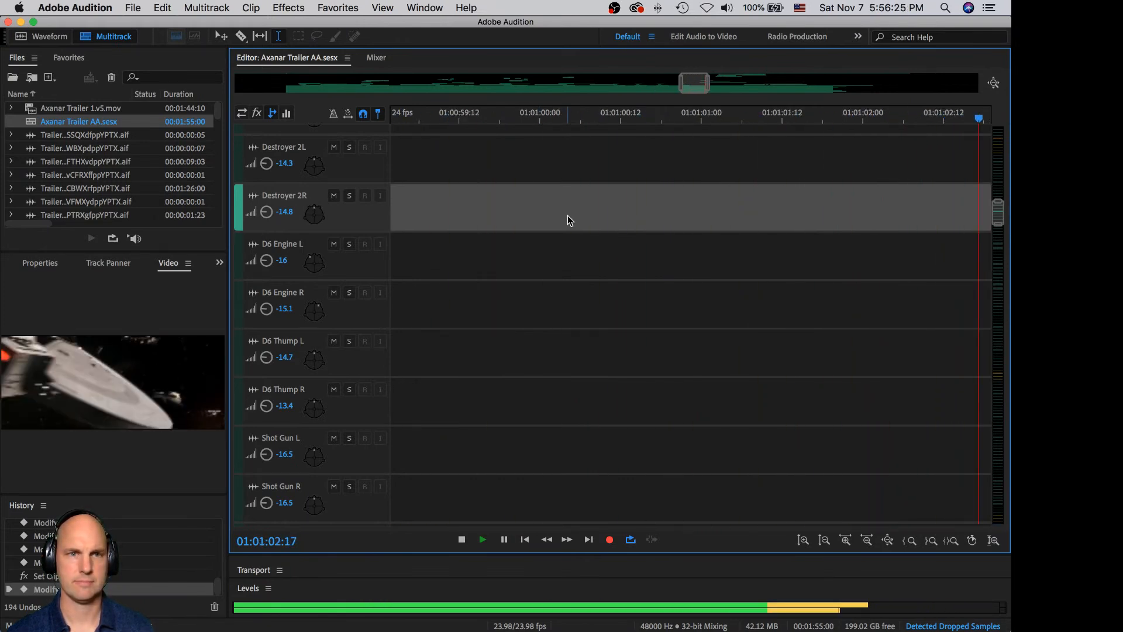
# - Solo the Shuttle track and play its flyby clip from 01:01:08:02
pyautogui.moveTo(998, 211); pyautogui.dragTo(1009, 165)
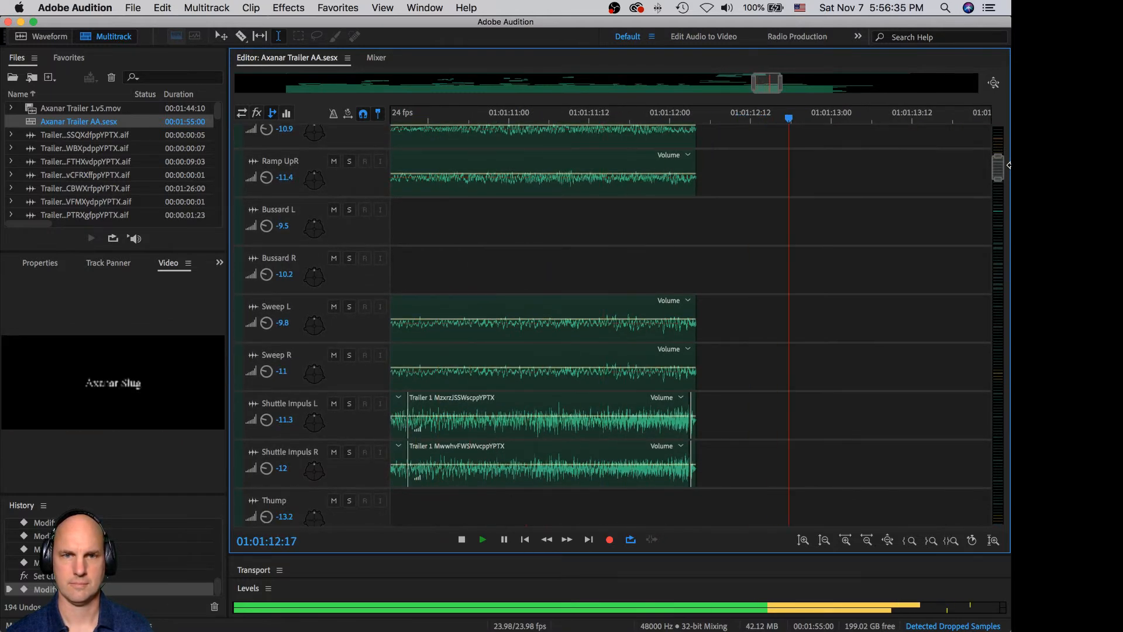
pyautogui.press('space')
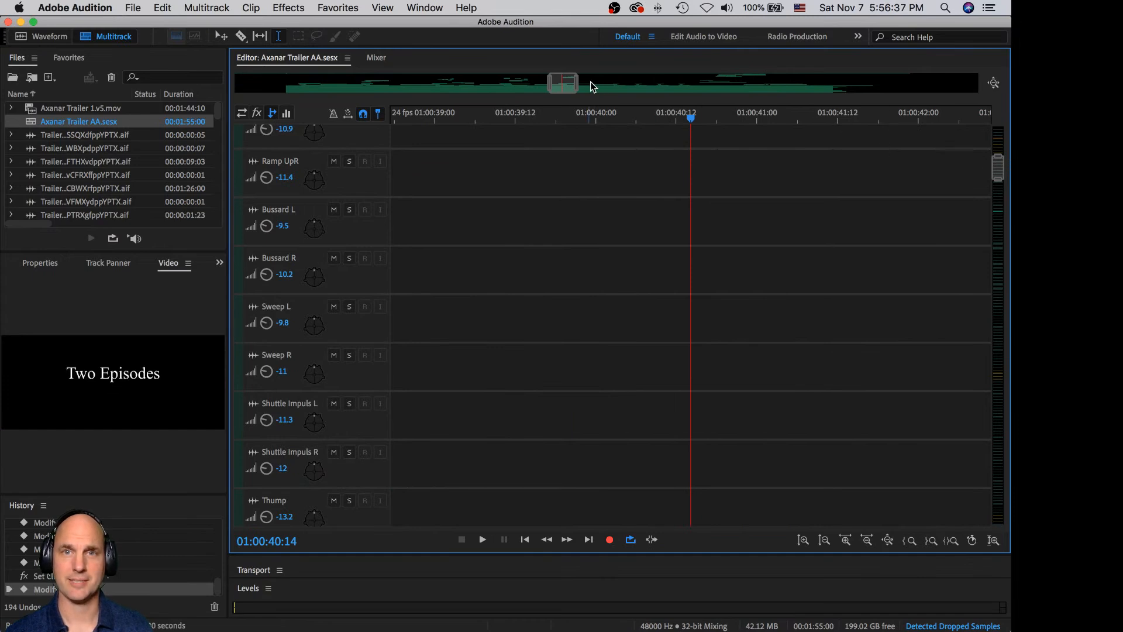
pyautogui.moveTo(580, 87); pyautogui.dragTo(748, 103)
pyautogui.scroll(10, 461, 249)
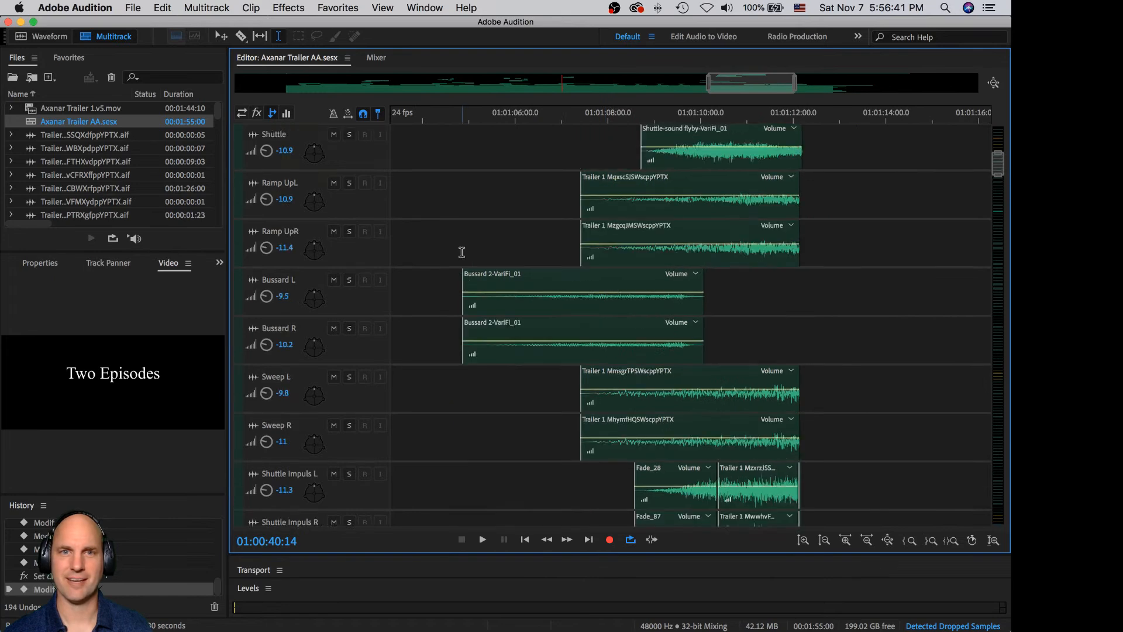
pyautogui.scroll(-5, 462, 250)
pyautogui.scroll(-5, 461, 249)
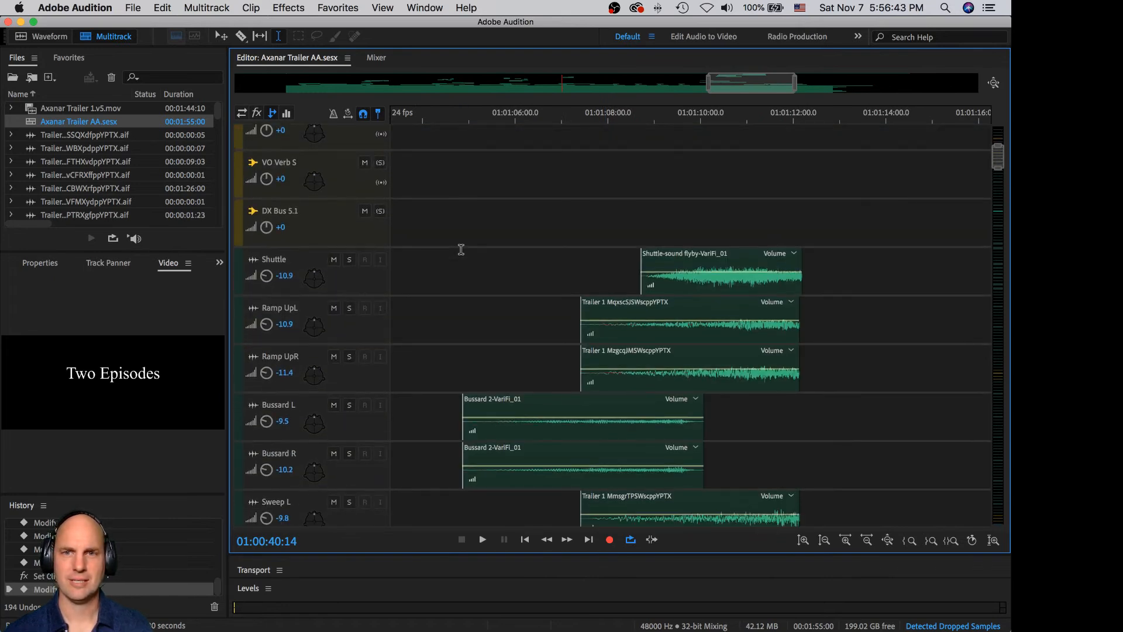
pyautogui.scroll(-1, 461, 249)
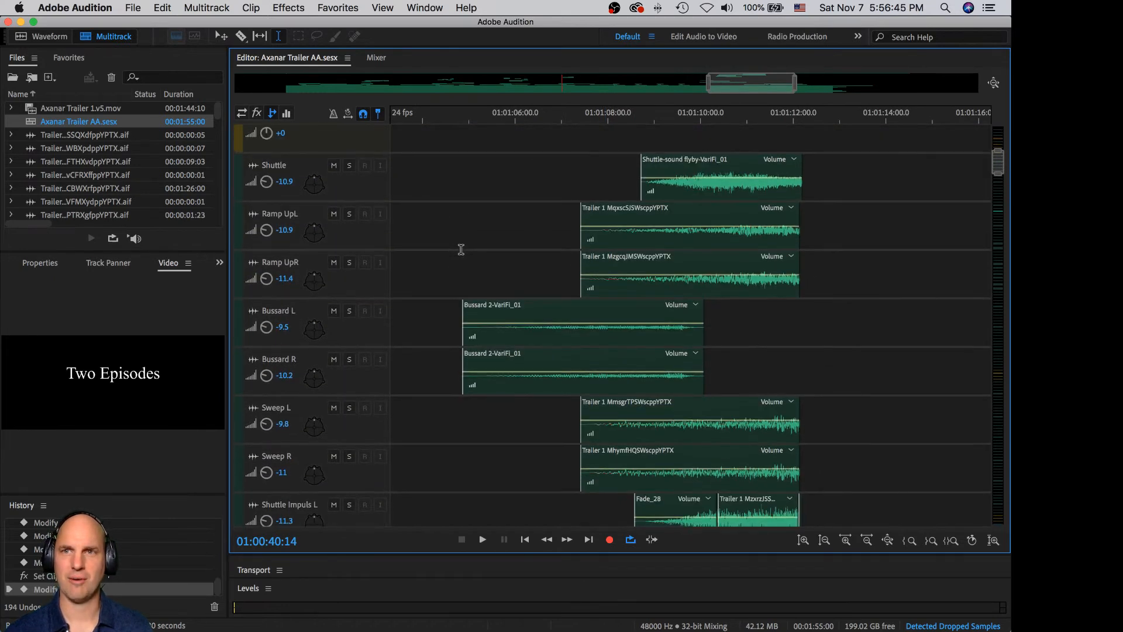
pyautogui.click(349, 166)
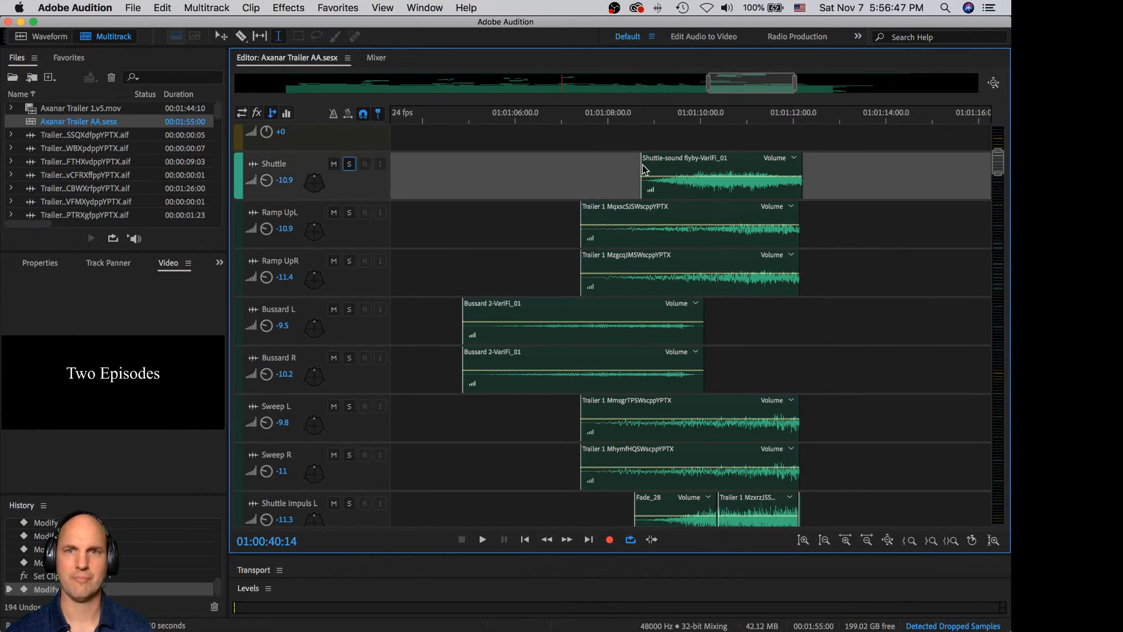
pyautogui.click(612, 167)
pyautogui.press('space')
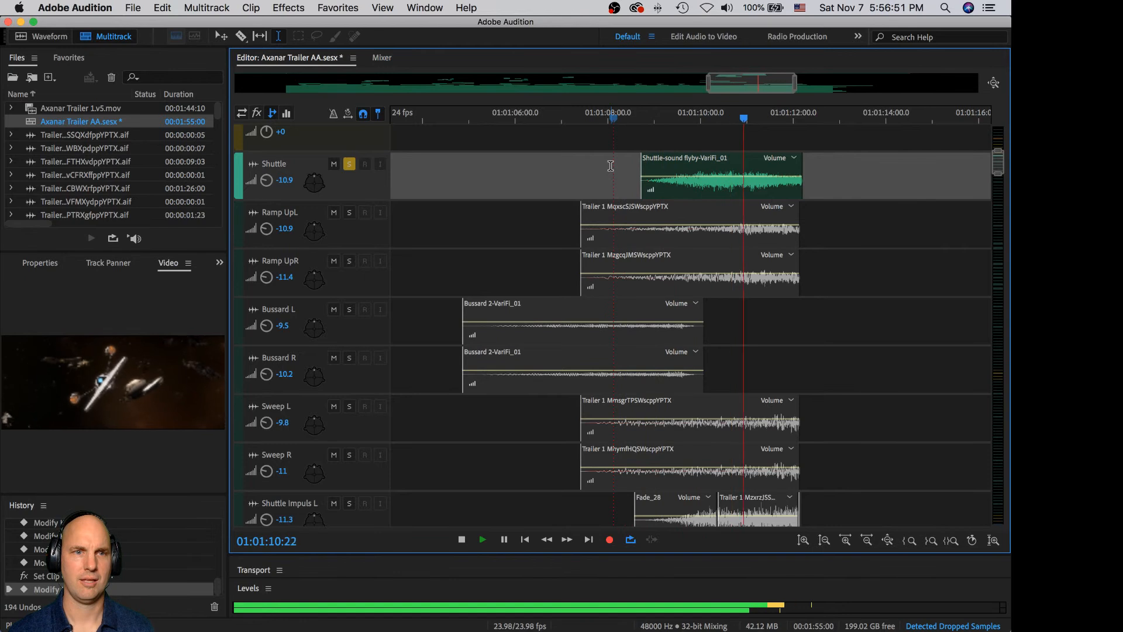
pyautogui.press('space')
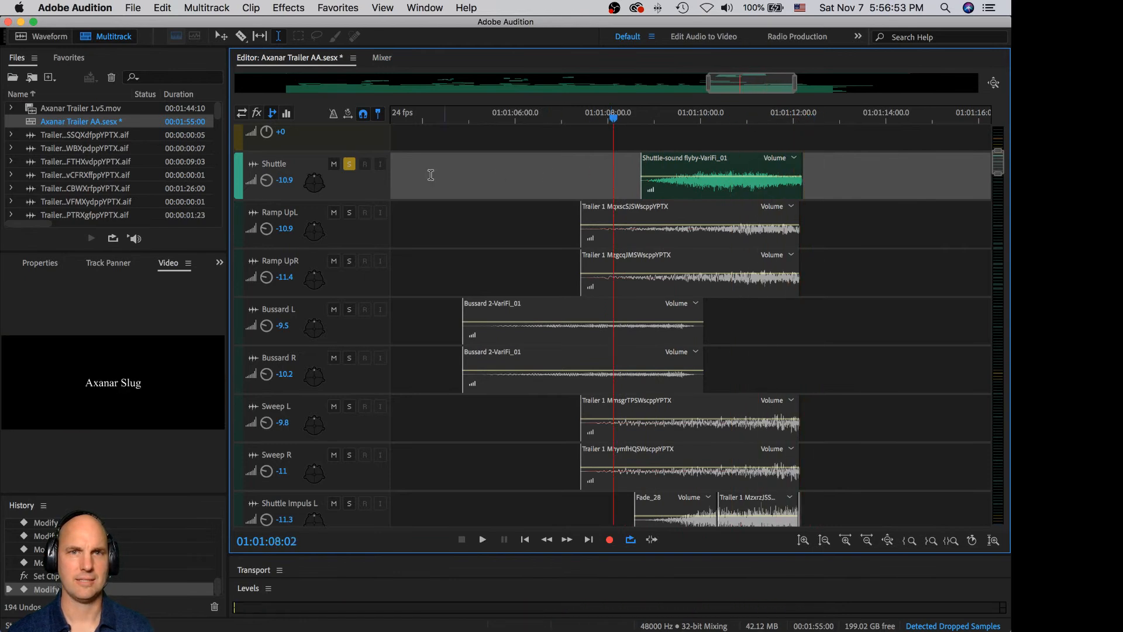
# - Switch the solo from Shuttle to Ramp UpL and Ramp UpR and play both tracks from 01:01:08:02
pyautogui.click(349, 165)
pyautogui.click(349, 213)
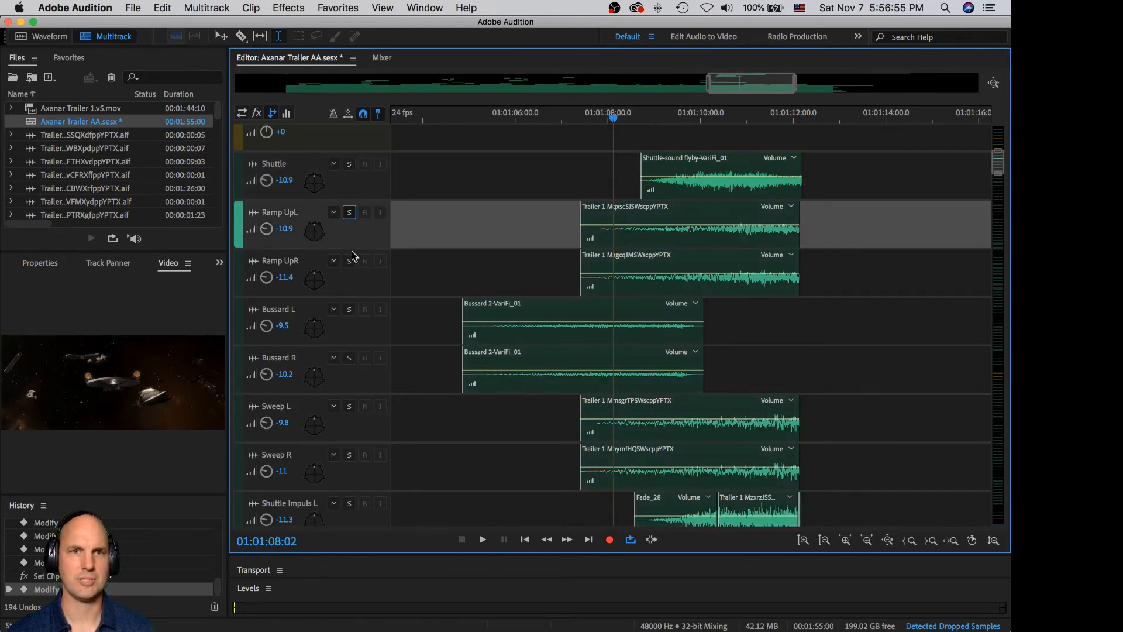
pyautogui.click(349, 261)
pyautogui.press('space')
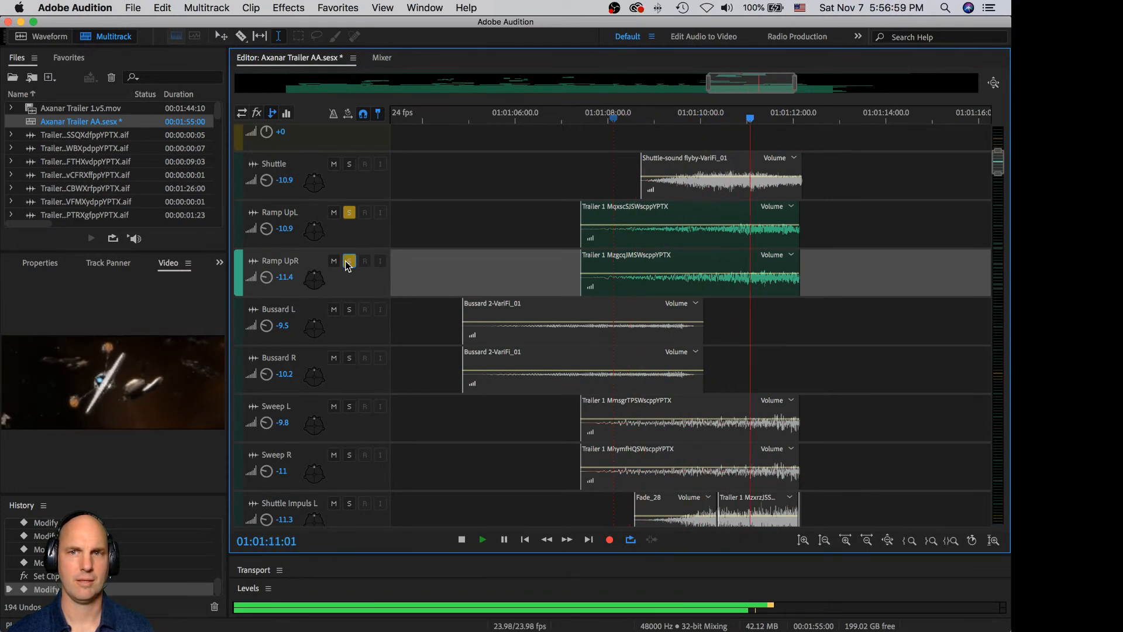
pyautogui.press('space')
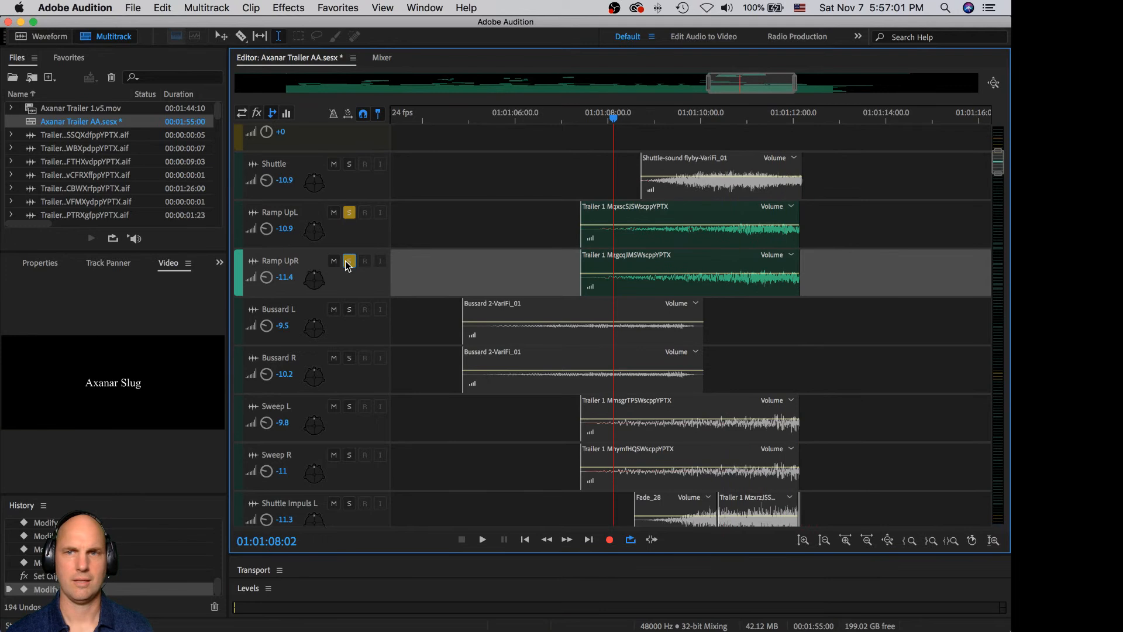
# - Add a very short fade-out to the end of the Ramp UpL clip and the Ramp UpR clip
pyautogui.click(727, 218)
pyautogui.moveTo(788, 218); pyautogui.dragTo(785, 219)
pyautogui.click(781, 269)
pyautogui.moveTo(788, 266); pyautogui.dragTo(785, 266)
# - Switch the solo from the Ramp Up tracks to Bussard L and R and play them from 01:01:04:21
pyautogui.click(348, 213)
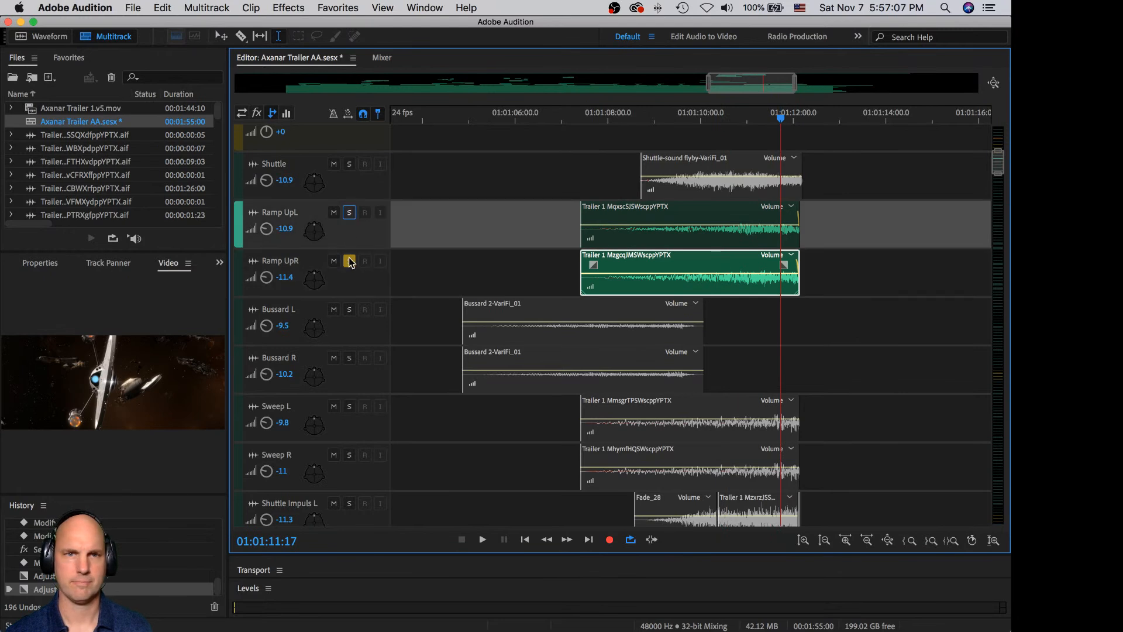
pyautogui.click(350, 261)
pyautogui.click(349, 309)
pyautogui.click(349, 358)
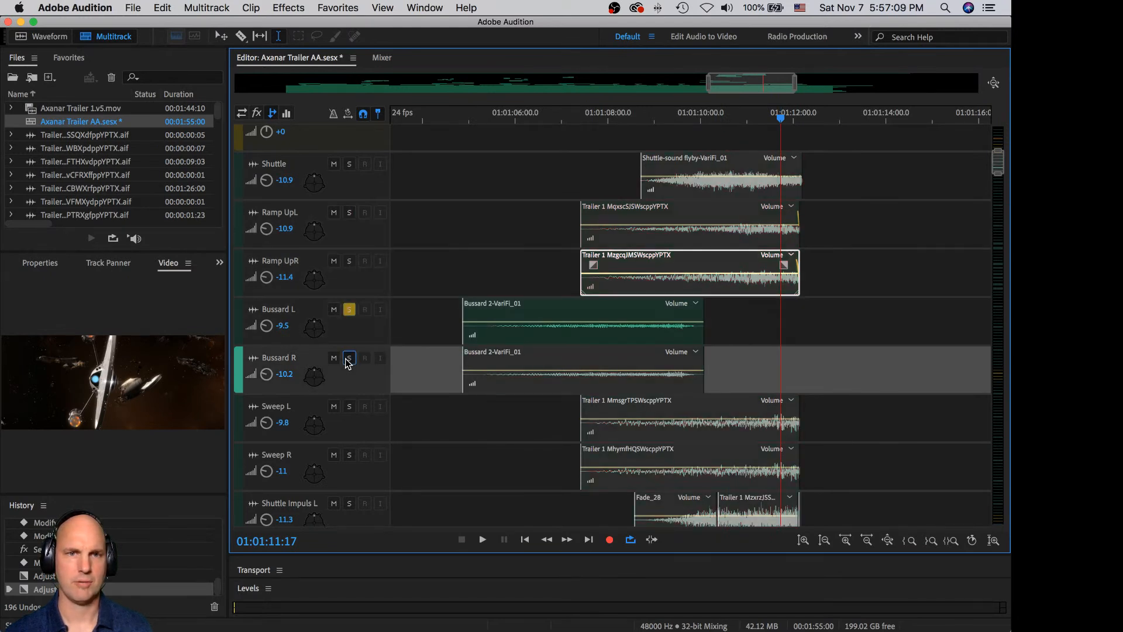
pyautogui.click(465, 120)
pyautogui.press('space')
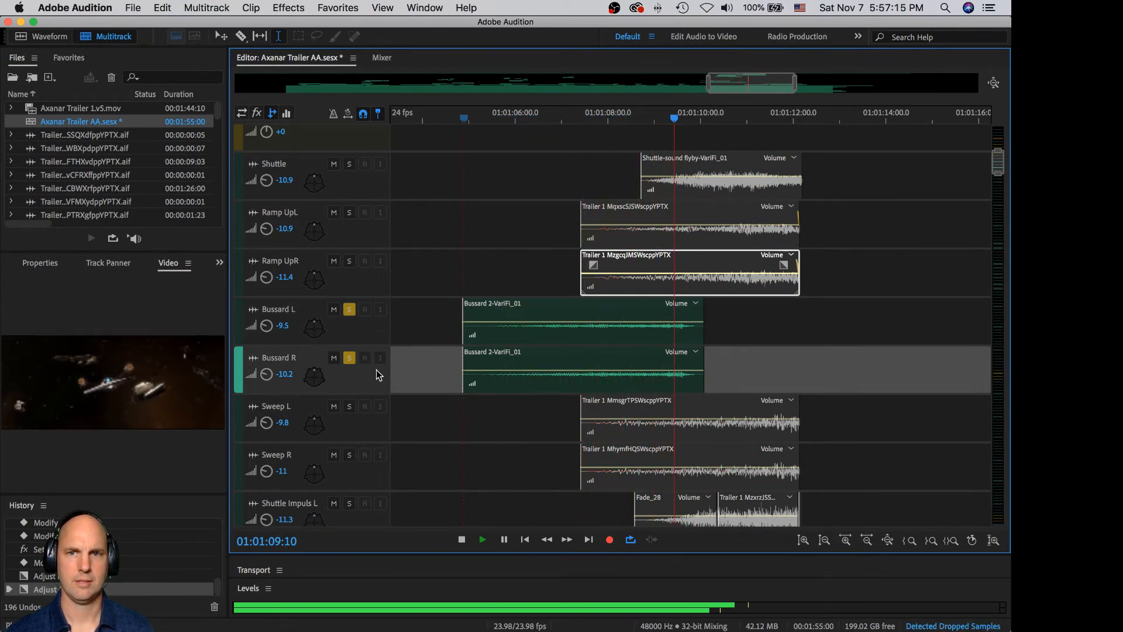
pyautogui.press('space')
# - Switch the solo from the Bussard tracks to Sweep L and R, play them, and take Sweep R out of solo
pyautogui.click(348, 310)
pyautogui.click(350, 358)
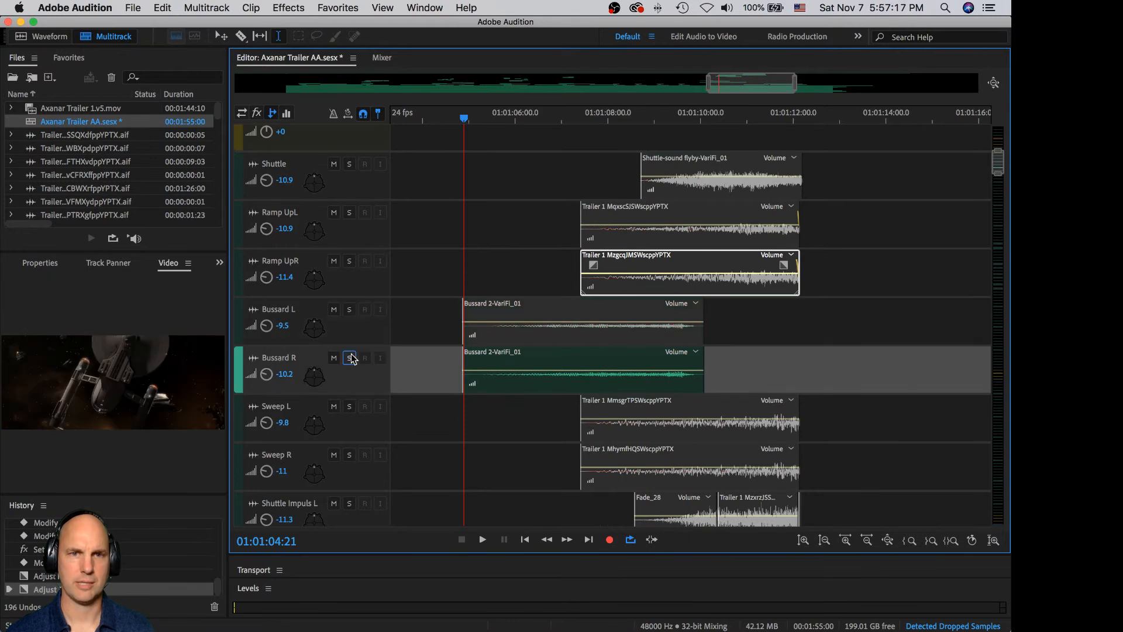
pyautogui.click(351, 407)
pyautogui.click(348, 456)
pyautogui.click(349, 455)
pyautogui.press('space')
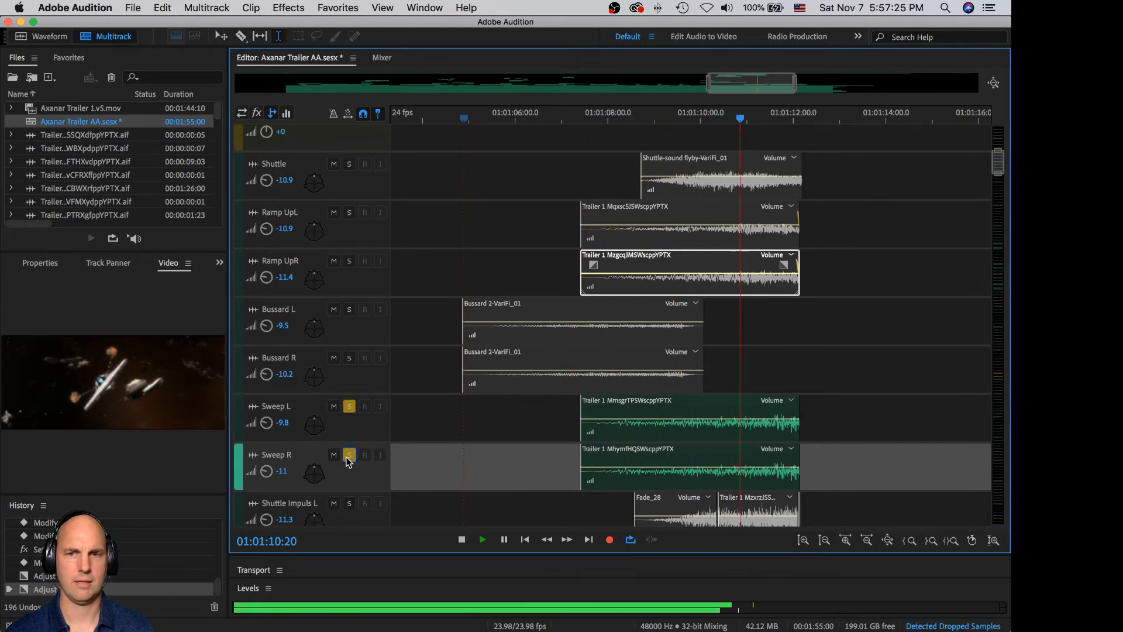
pyautogui.click(349, 456)
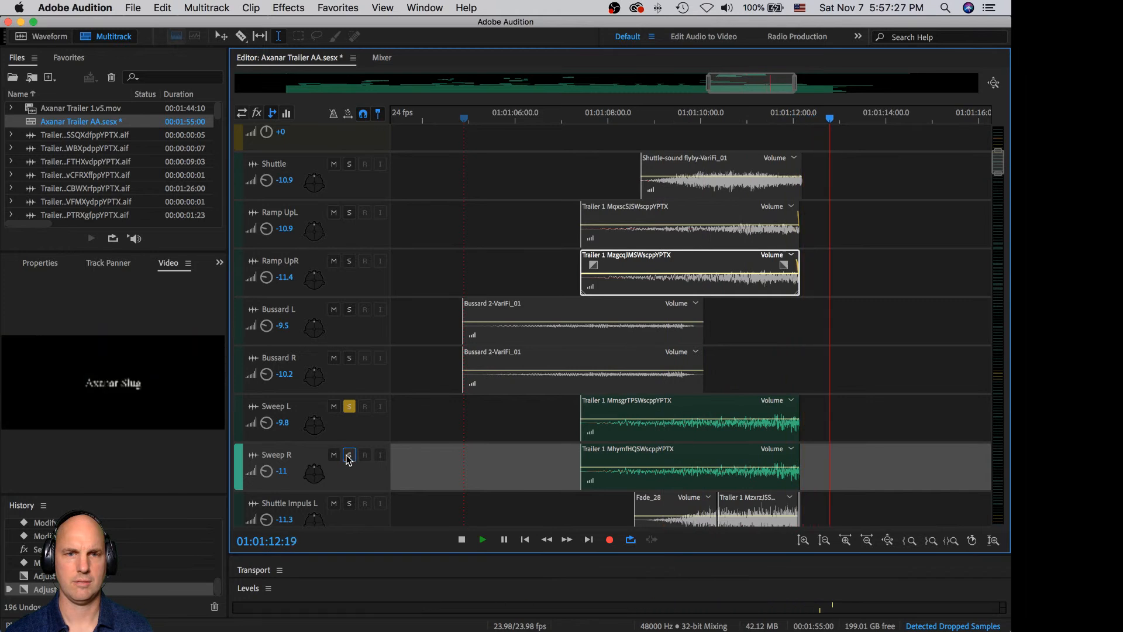
# - Clear the solo on Sweep L and add a very short fade-out to the end of the Sweep L and Sweep R clips
pyautogui.click(350, 407)
pyautogui.press('space')
pyautogui.click(780, 409)
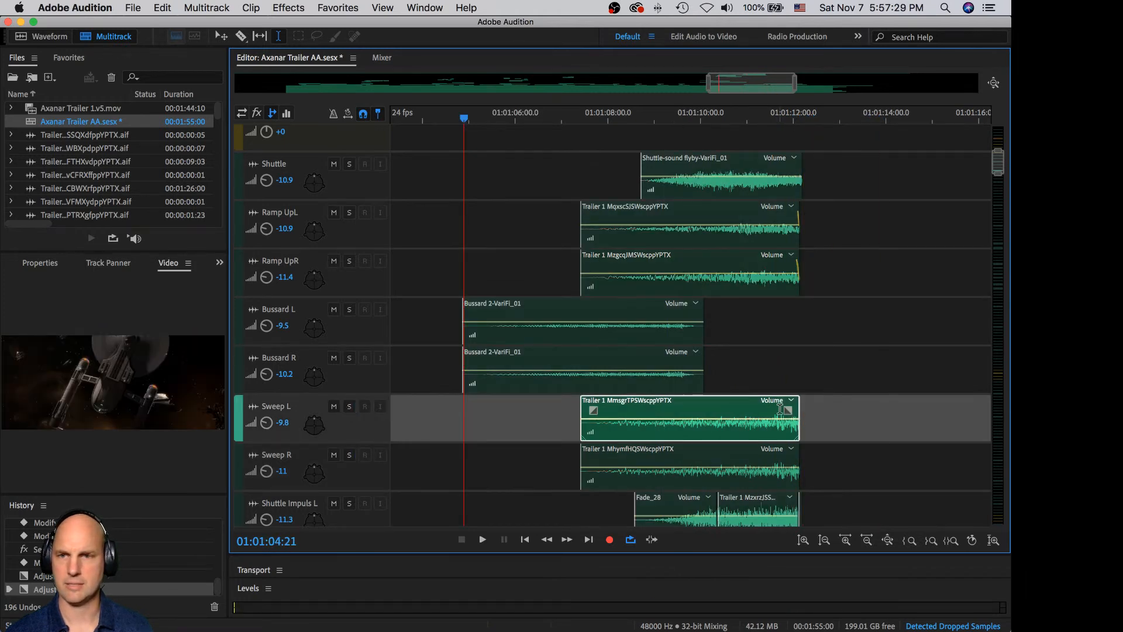
pyautogui.moveTo(789, 410); pyautogui.dragTo(787, 410)
pyautogui.click(767, 471)
pyautogui.moveTo(789, 459); pyautogui.dragTo(786, 459)
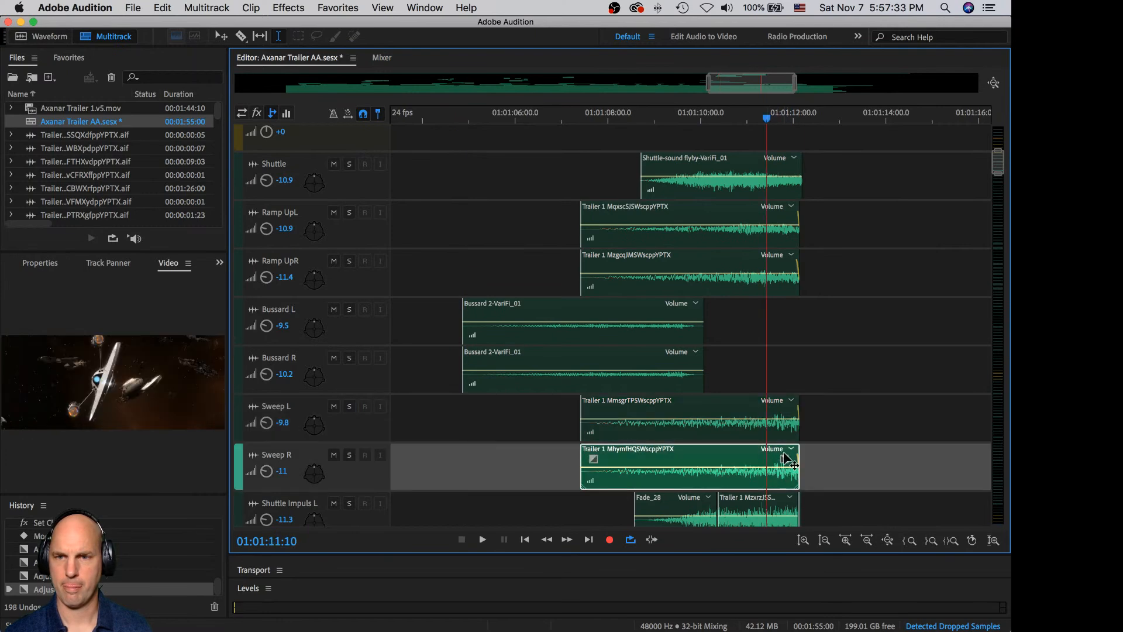
# - Solo Shuttle Impuls L and R and play both tracks from 01:01:08:00
pyautogui.scroll(-3, 526, 351)
pyautogui.click(348, 347)
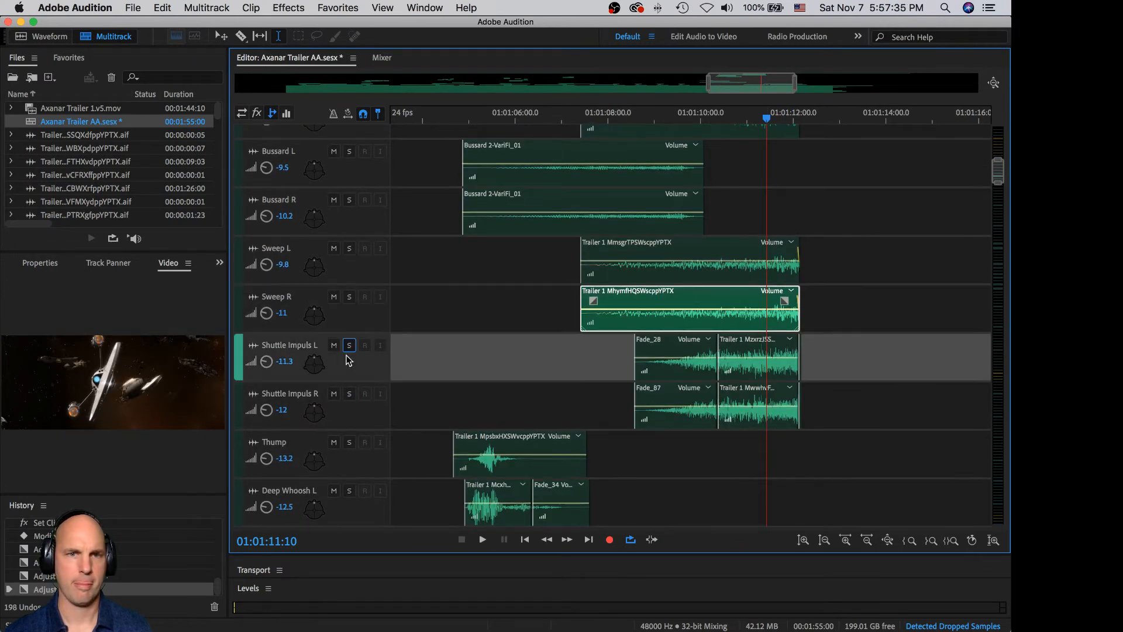
pyautogui.click(349, 393)
pyautogui.click(606, 349)
pyautogui.press('space')
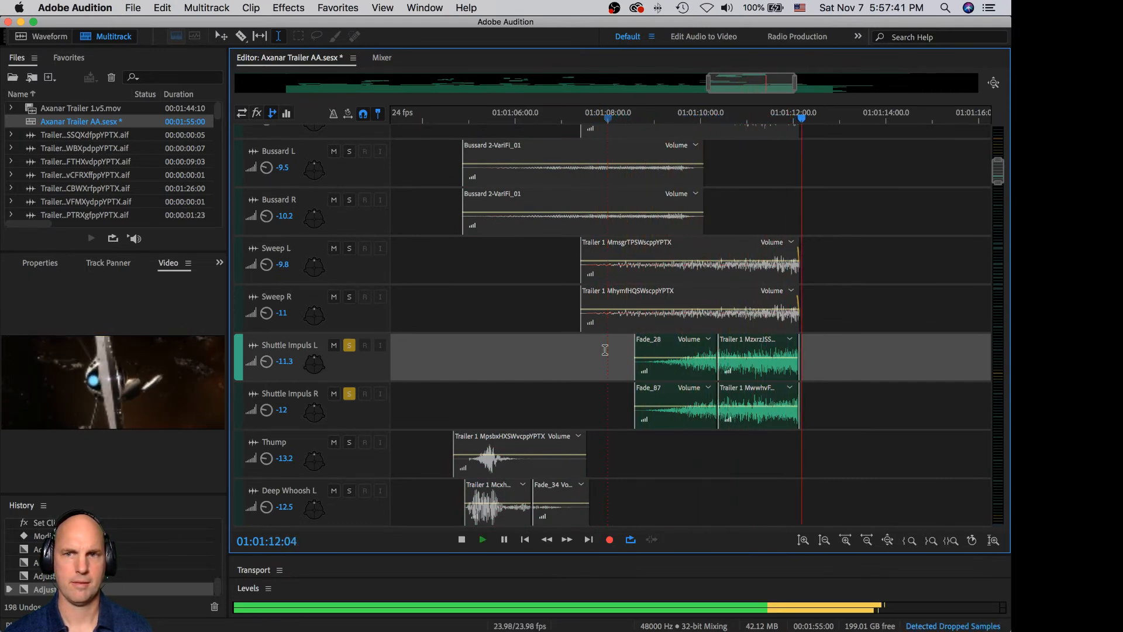
pyautogui.press('space')
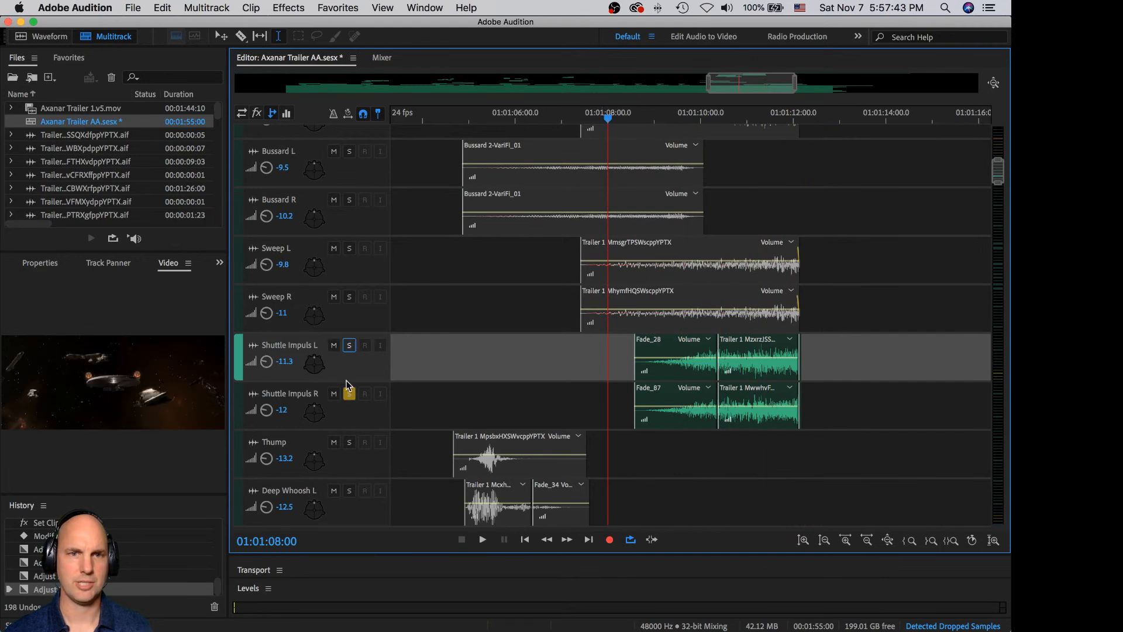
# - Switch the solo from the Shuttle Impuls tracks to Thump and play it from 01:01:04:11
pyautogui.click(349, 395)
pyautogui.click(351, 445)
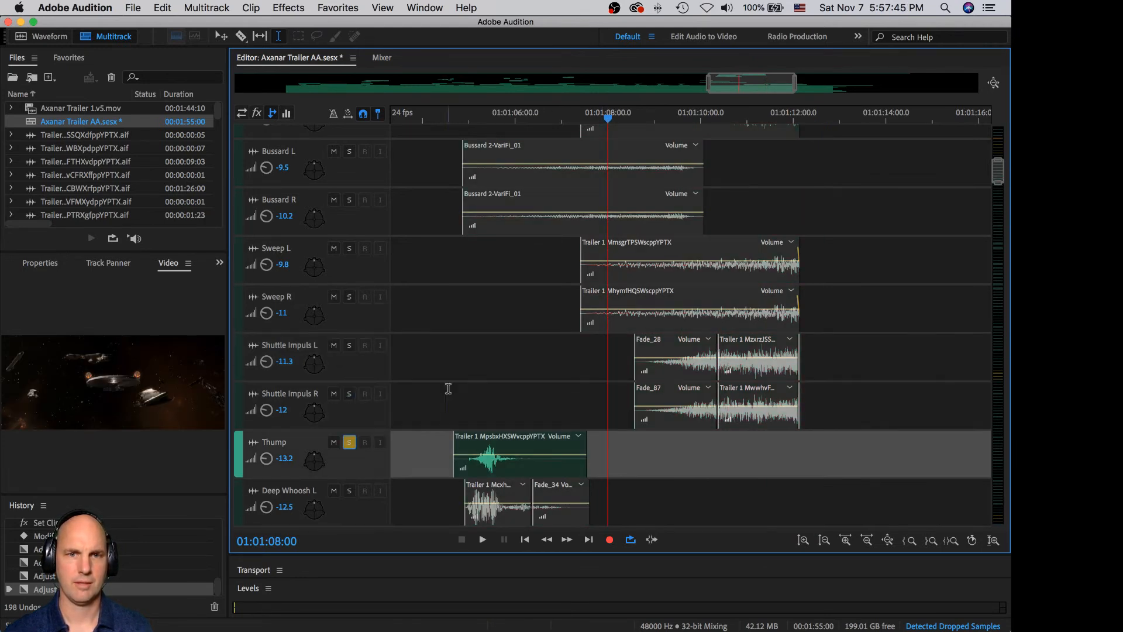
pyautogui.click(448, 389)
pyautogui.press('space')
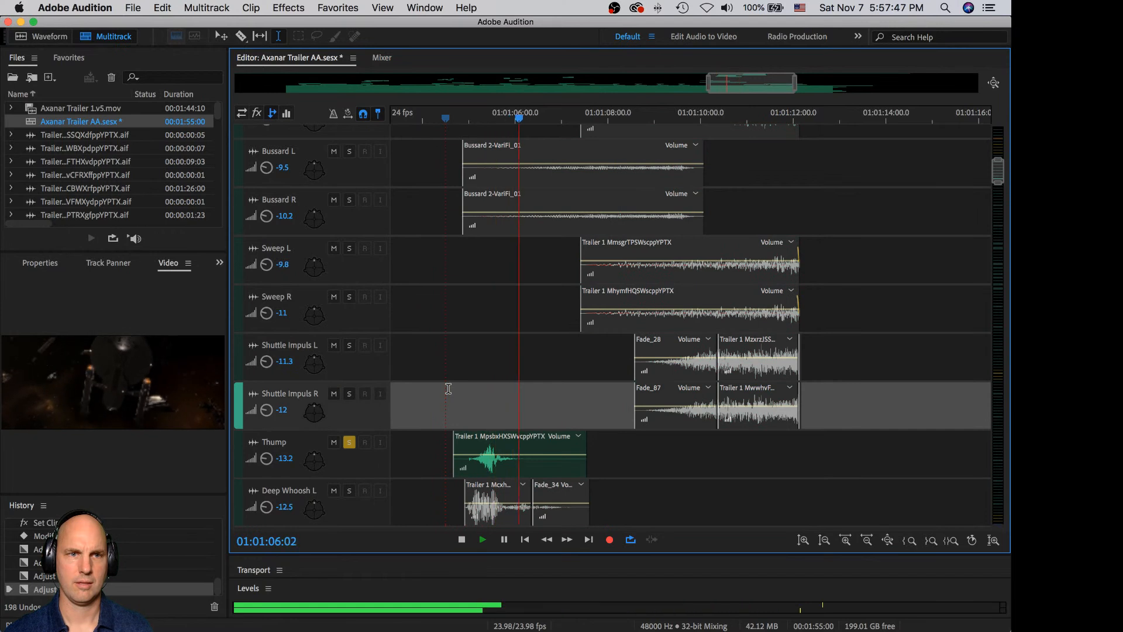
pyautogui.press('space')
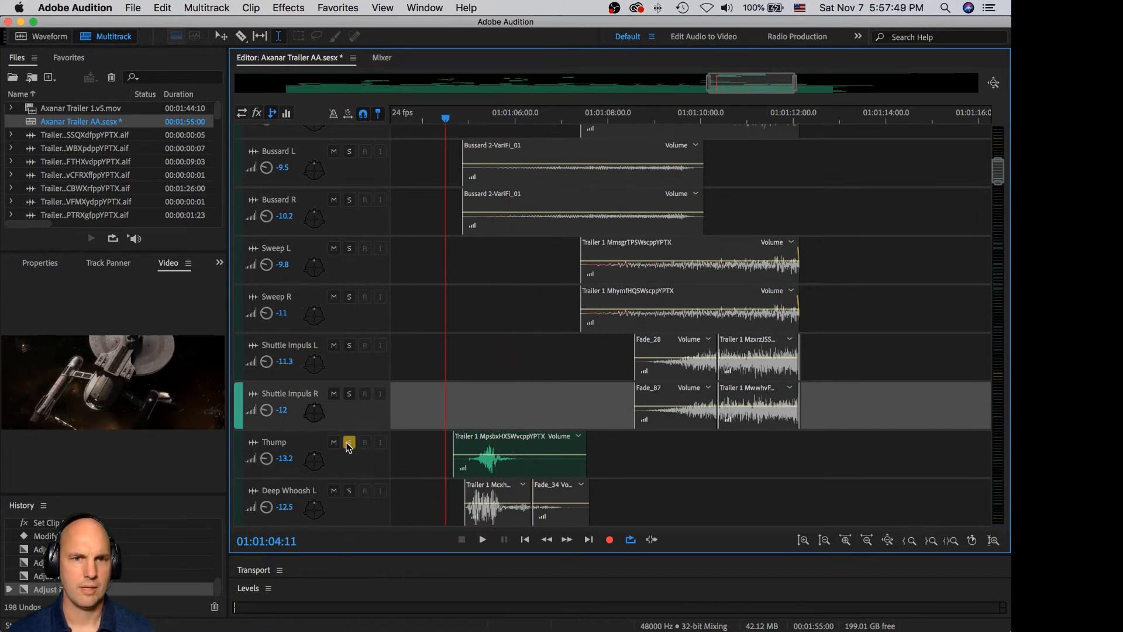
pyautogui.click(351, 465)
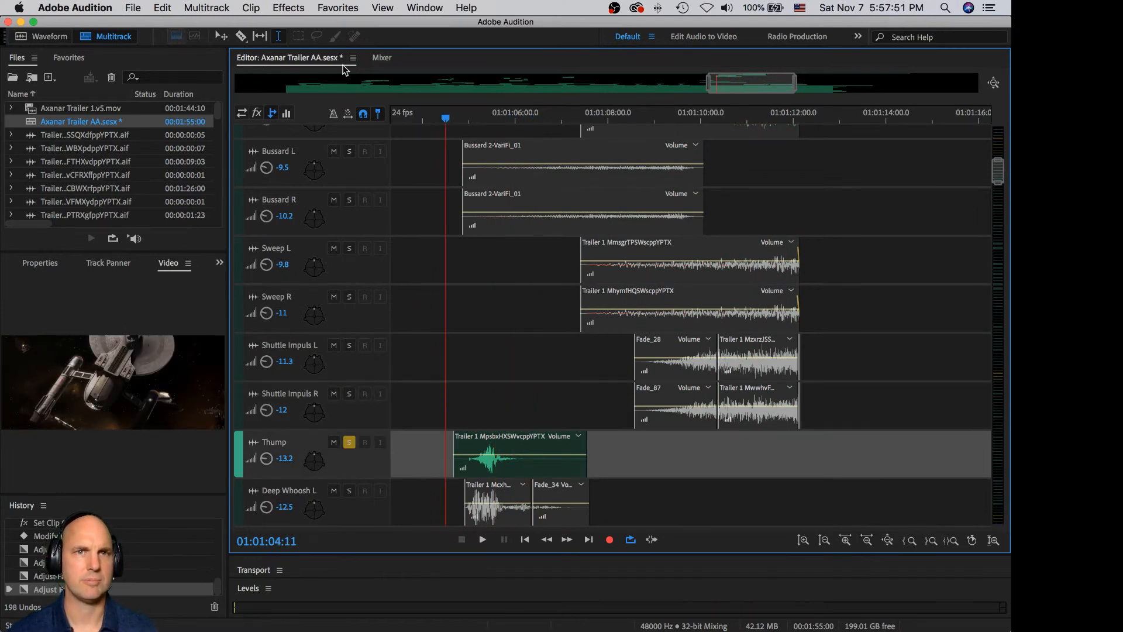
# - Assign the Thump track's first send to SFX Verb S with a send level of about -2.4 dB
pyautogui.click(381, 59)
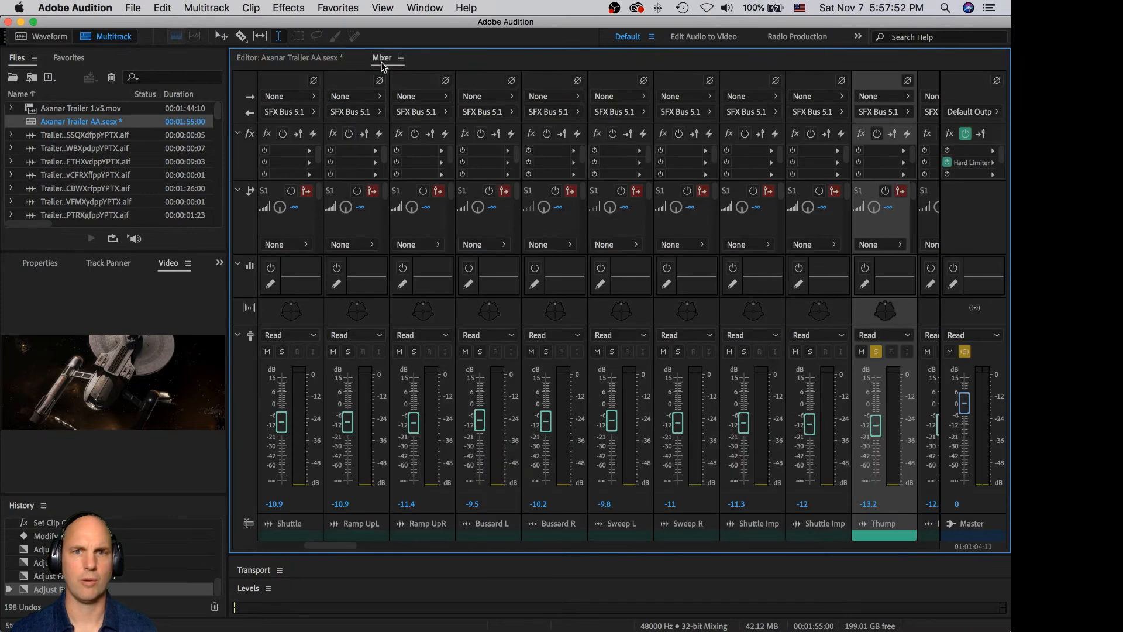
pyautogui.click(862, 245)
pyautogui.click(972, 354)
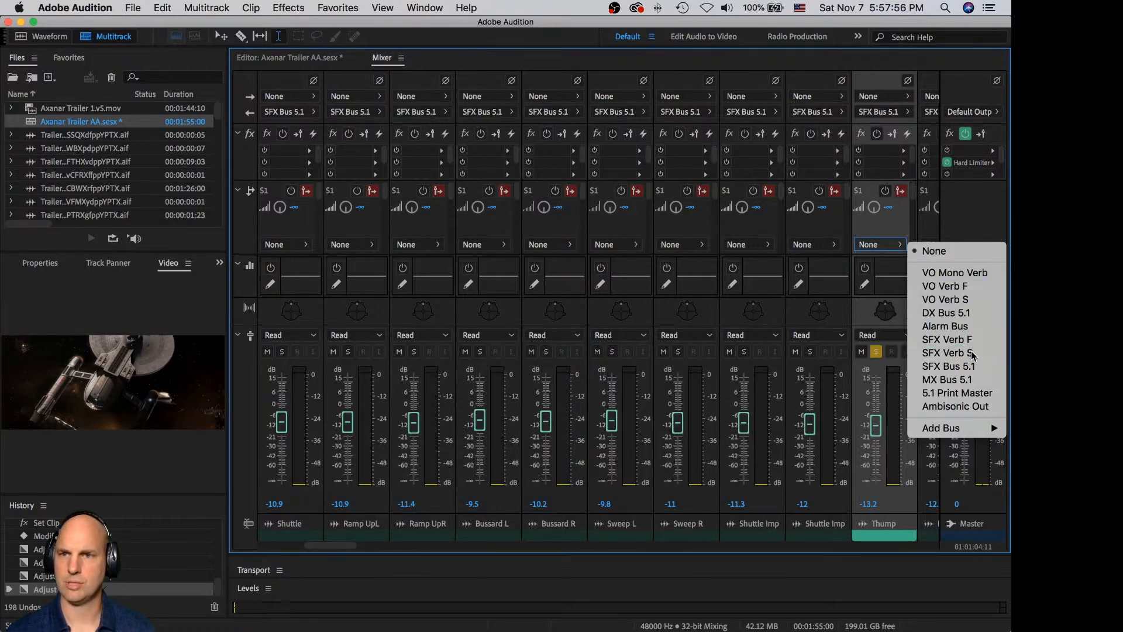
pyautogui.click(888, 244)
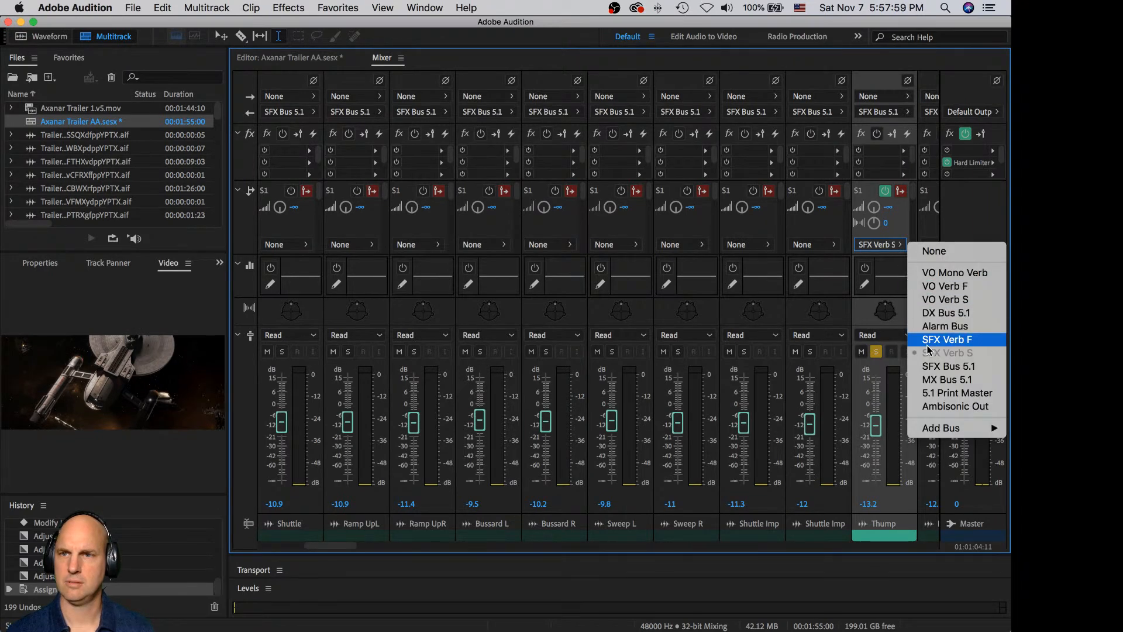
pyautogui.click(877, 210)
pyautogui.moveTo(877, 211); pyautogui.dragTo(887, 177)
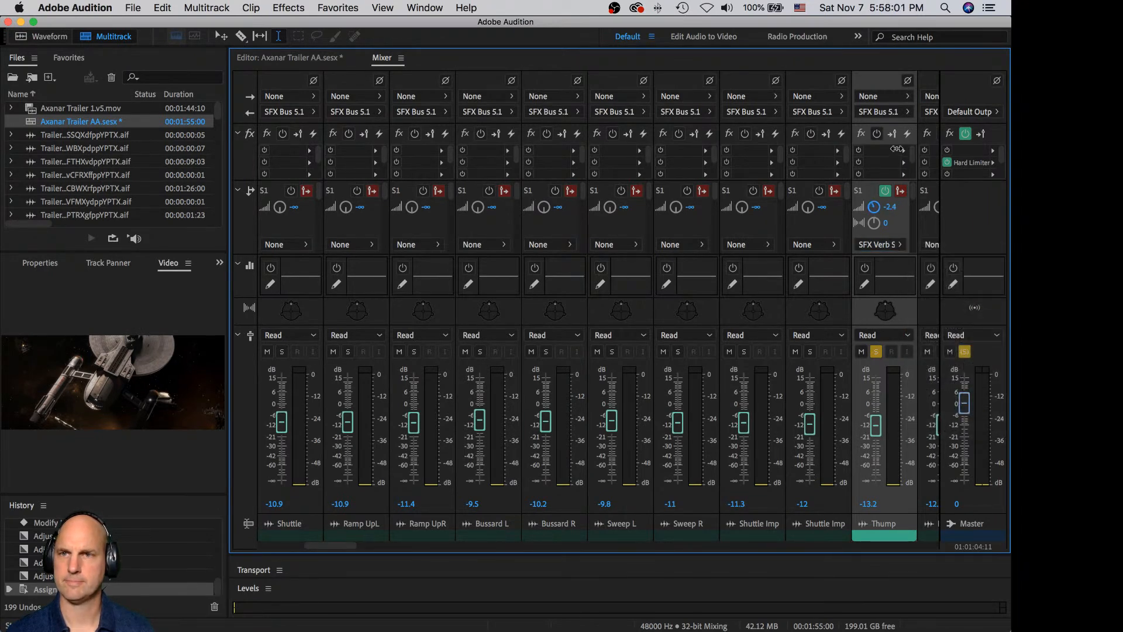
# - Play the soloed Thump with its reverb send, raise the send level to about -1.2 dB and return to the track view
pyautogui.press('space')
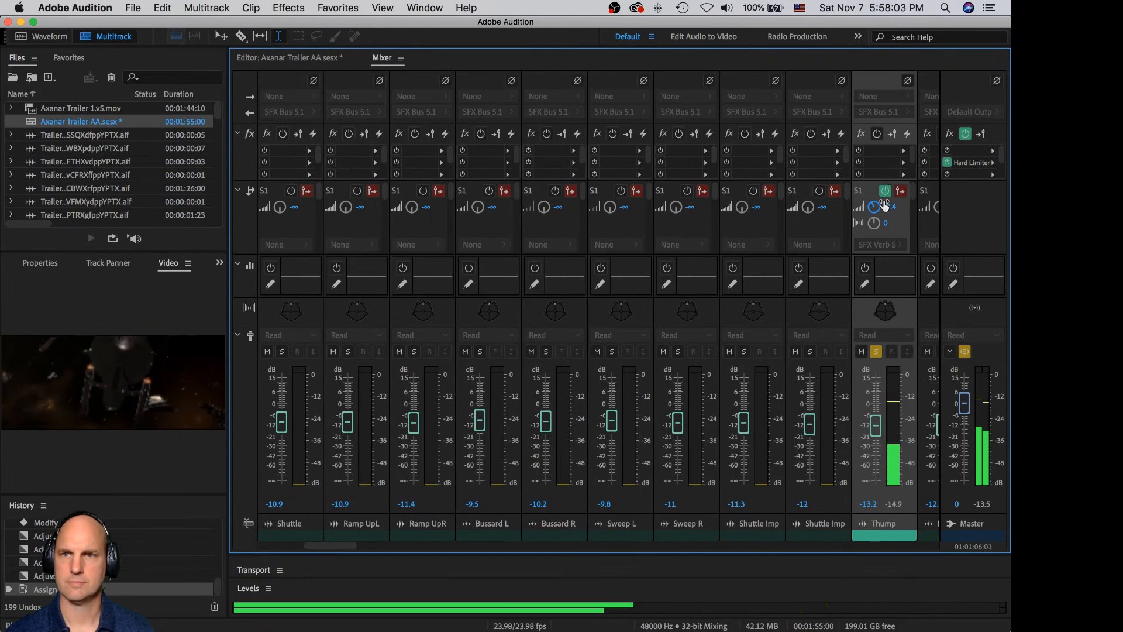
pyautogui.press('space')
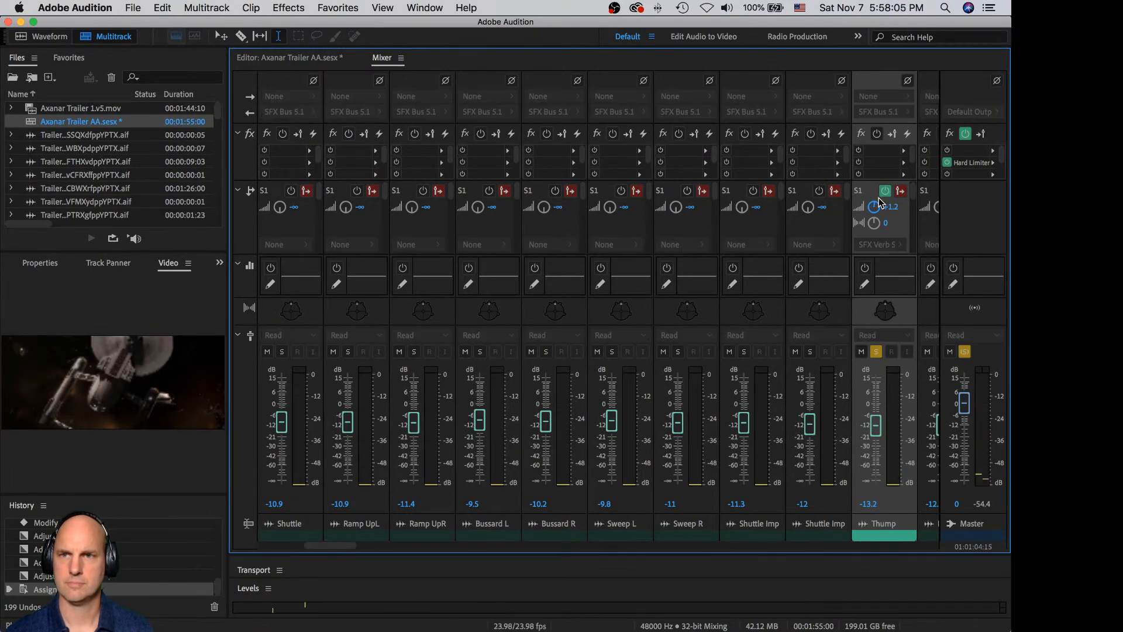
pyautogui.press('space')
pyautogui.hotkey('alt', '1')
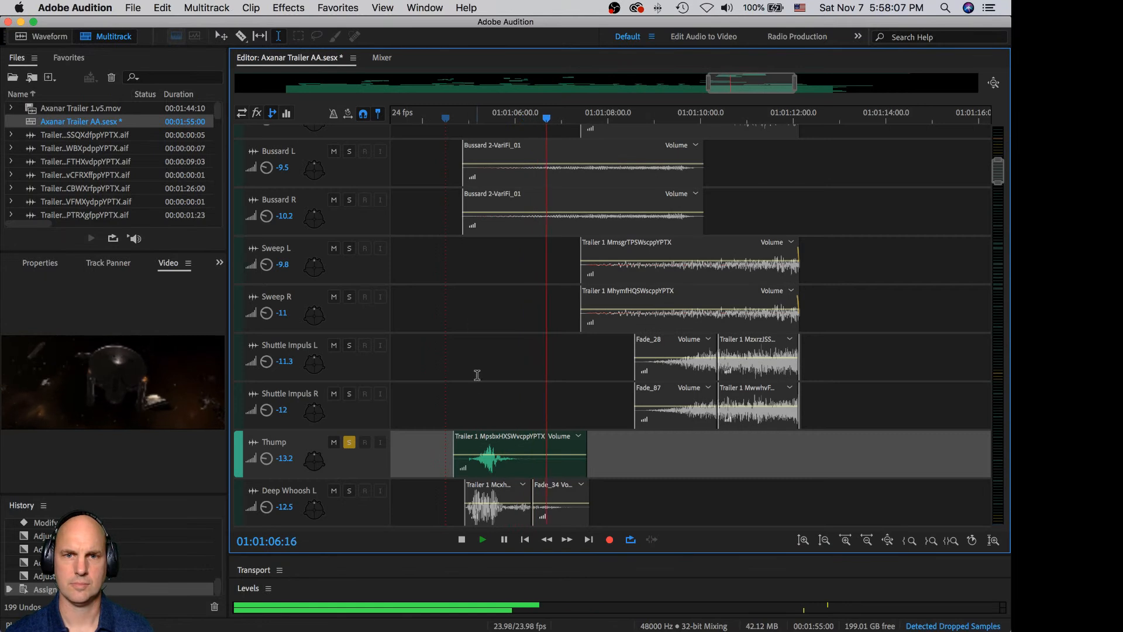
pyautogui.press('space')
# - Set the Thump track's LFE amount to 100% in its surround panner and play the soloed track
pyautogui.scroll(-3, 475, 377)
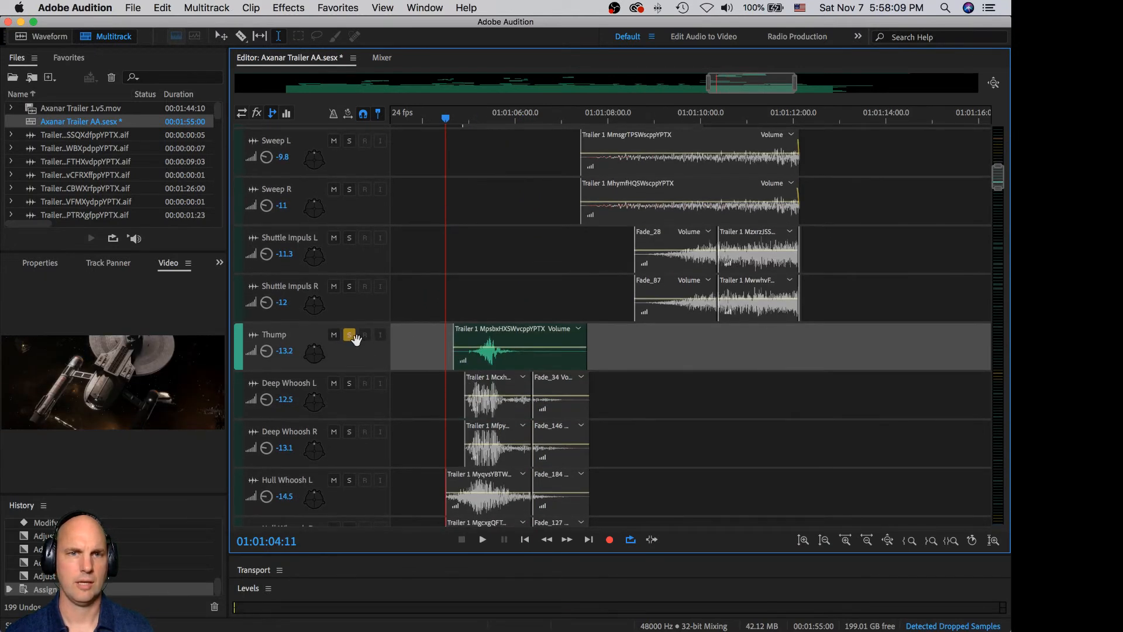
pyautogui.doubleClick(317, 359)
pyautogui.click(155, 472)
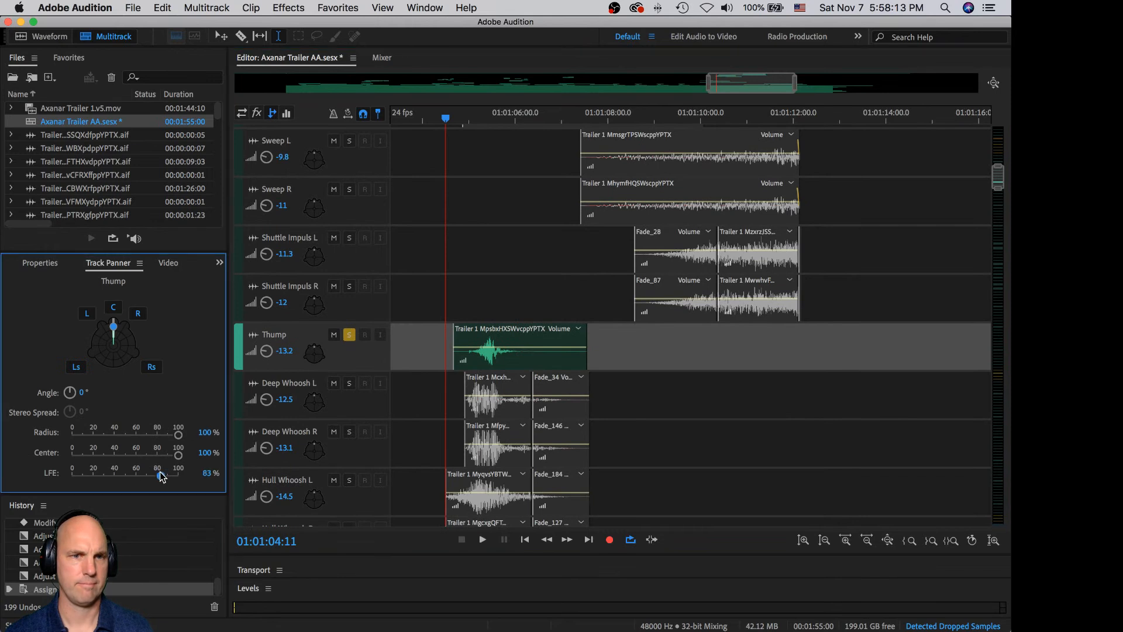
pyautogui.press('space')
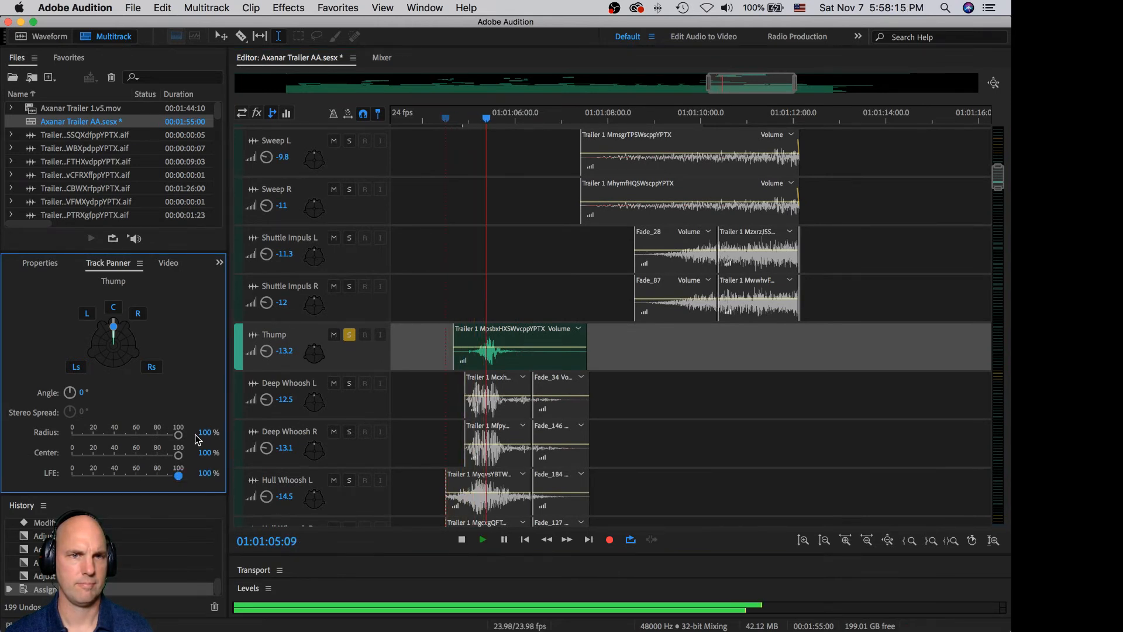
pyautogui.press('space')
pyautogui.click(168, 263)
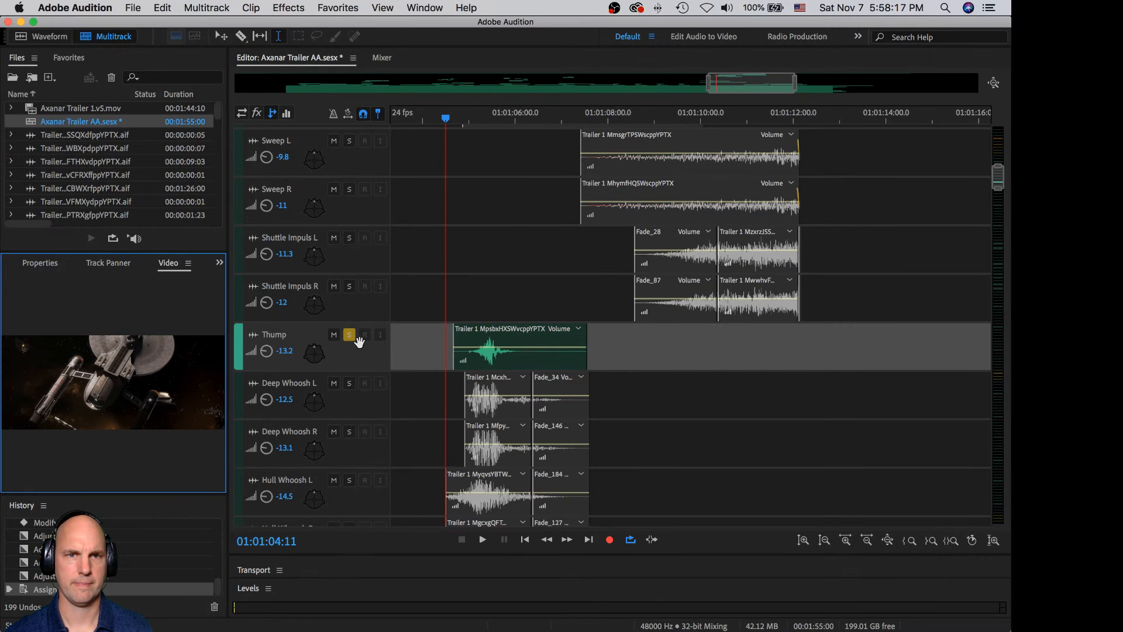
# - Switch the solo from Thump to Deep Whoosh L and R, play them from 01:01:04:11, and clear both solos
pyautogui.click(353, 336)
pyautogui.click(345, 384)
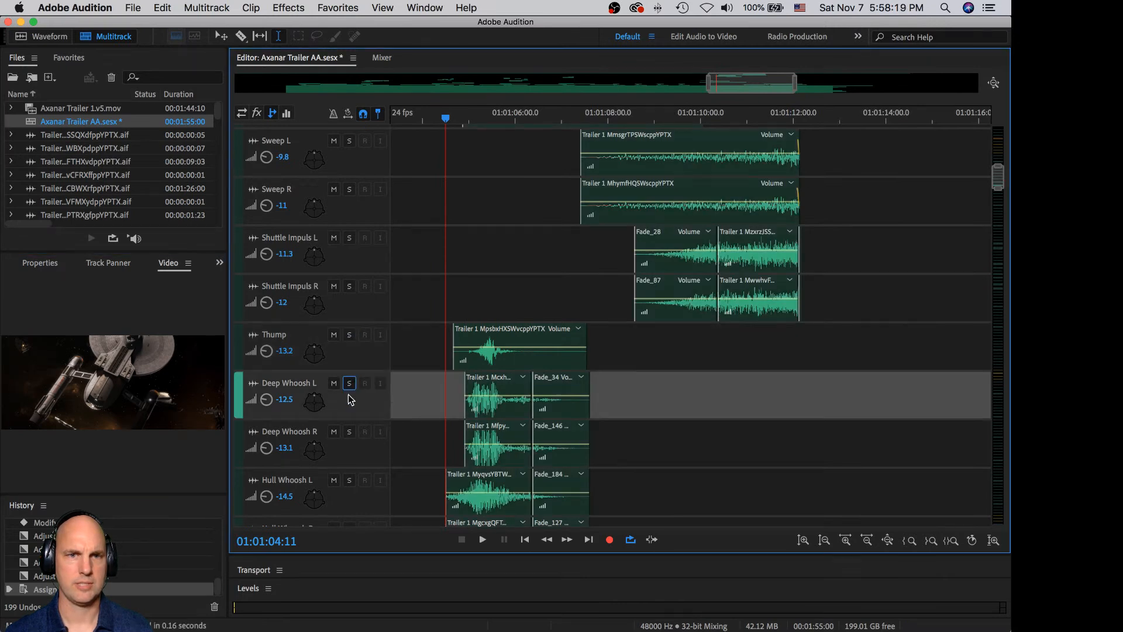
pyautogui.click(343, 433)
pyautogui.press('space')
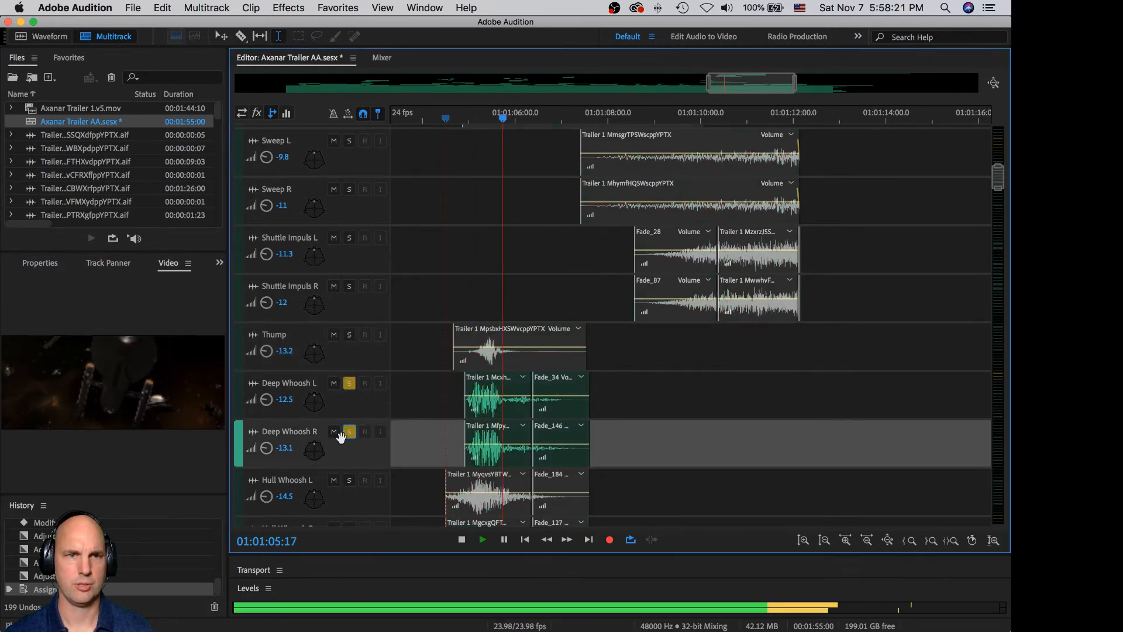
pyautogui.press('space')
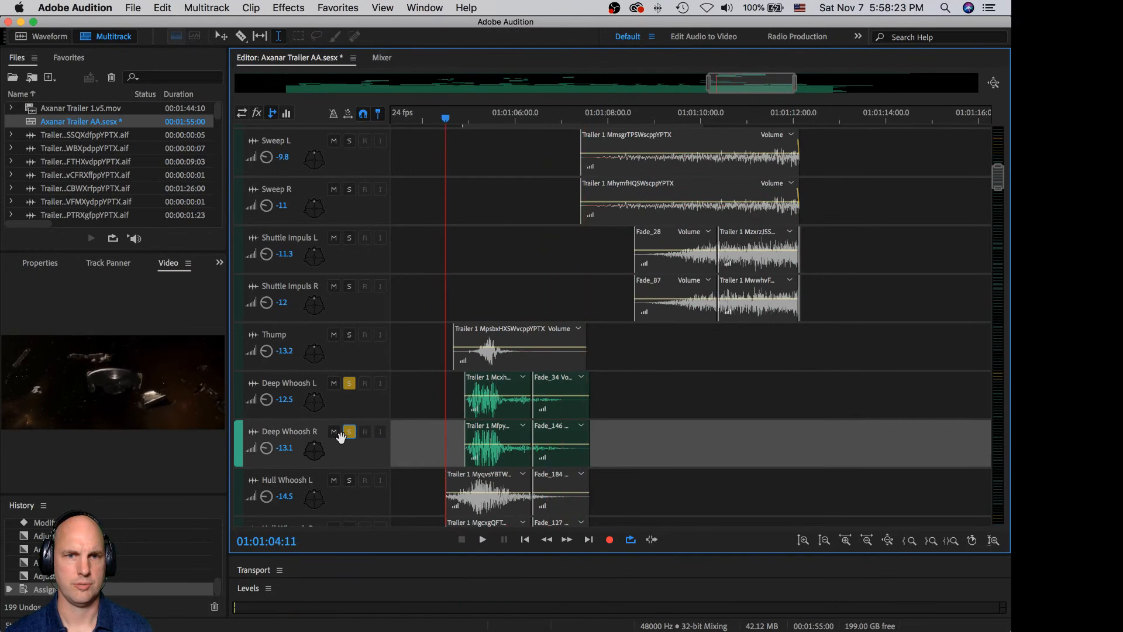
pyautogui.click(345, 435)
pyautogui.click(350, 384)
# - Solo Hull Whoosh L and R, play them from 01:01:04:11, and clear both solos
pyautogui.scroll(-3, 405, 399)
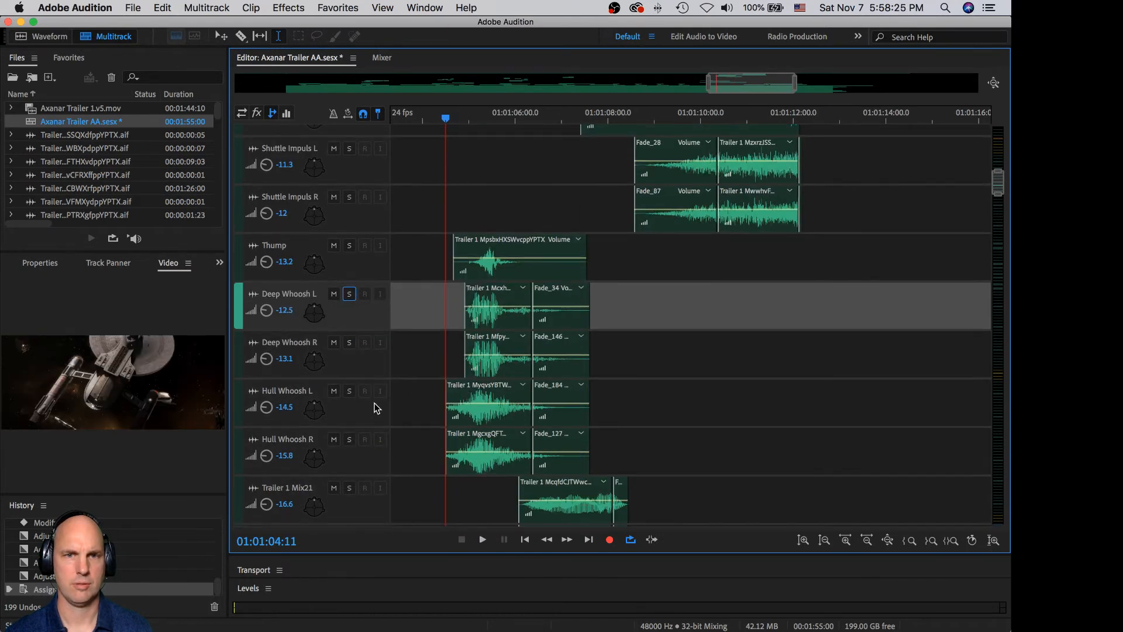
pyautogui.click(350, 391)
pyautogui.click(350, 440)
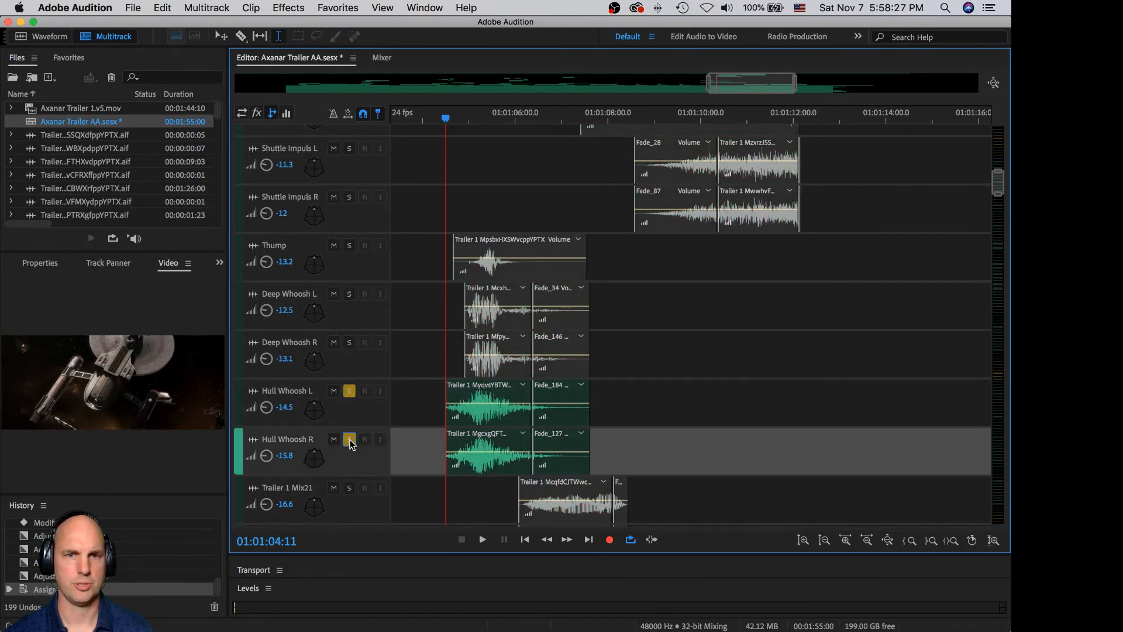
pyautogui.press('space')
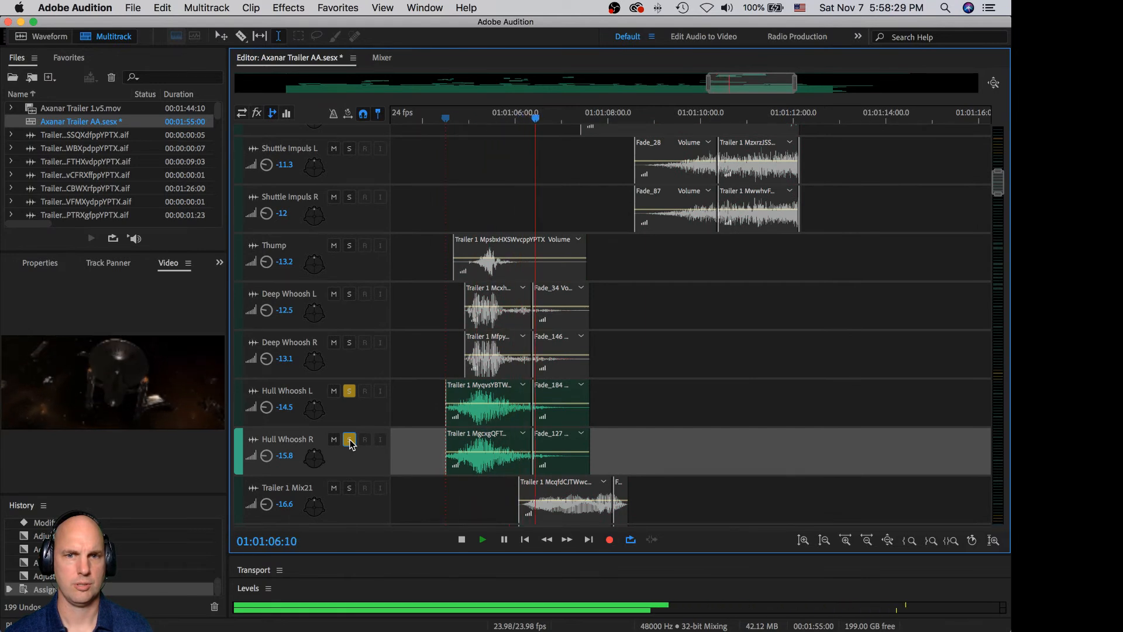
pyautogui.press('space')
pyautogui.click(350, 440)
pyautogui.click(350, 392)
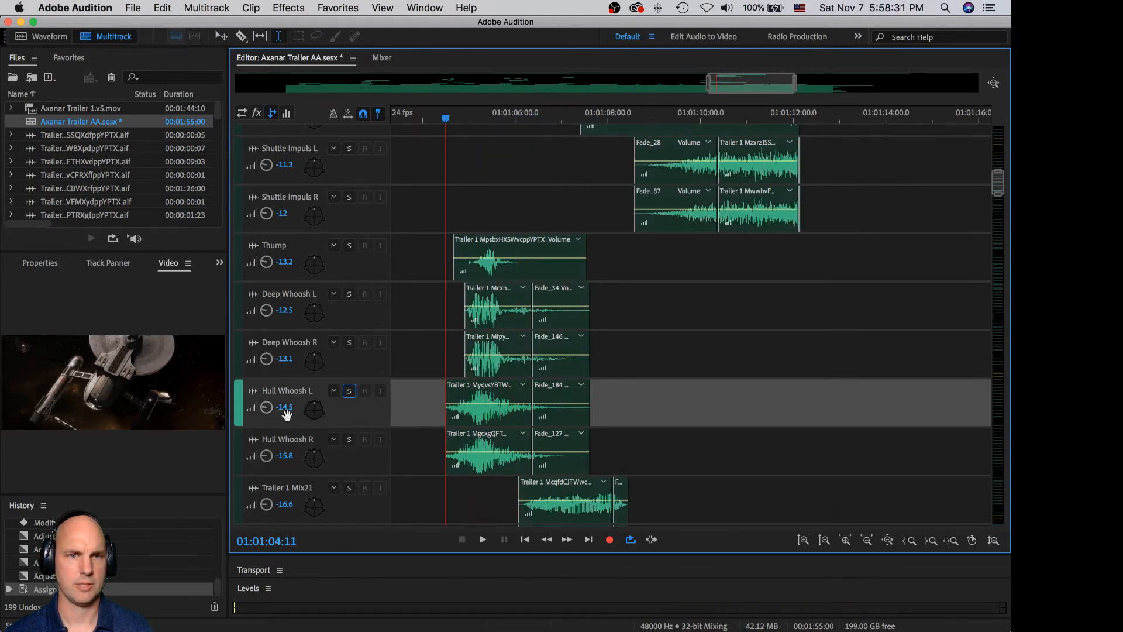
# - Lower the volumes of Hull Whoosh L to -20.1 dB, Hull Whoosh R to -20.4 dB and Deep Whoosh R to -15.9 dB, and reduce Deep Whoosh L similarly
pyautogui.moveTo(264, 457); pyautogui.dragTo(259, 457)
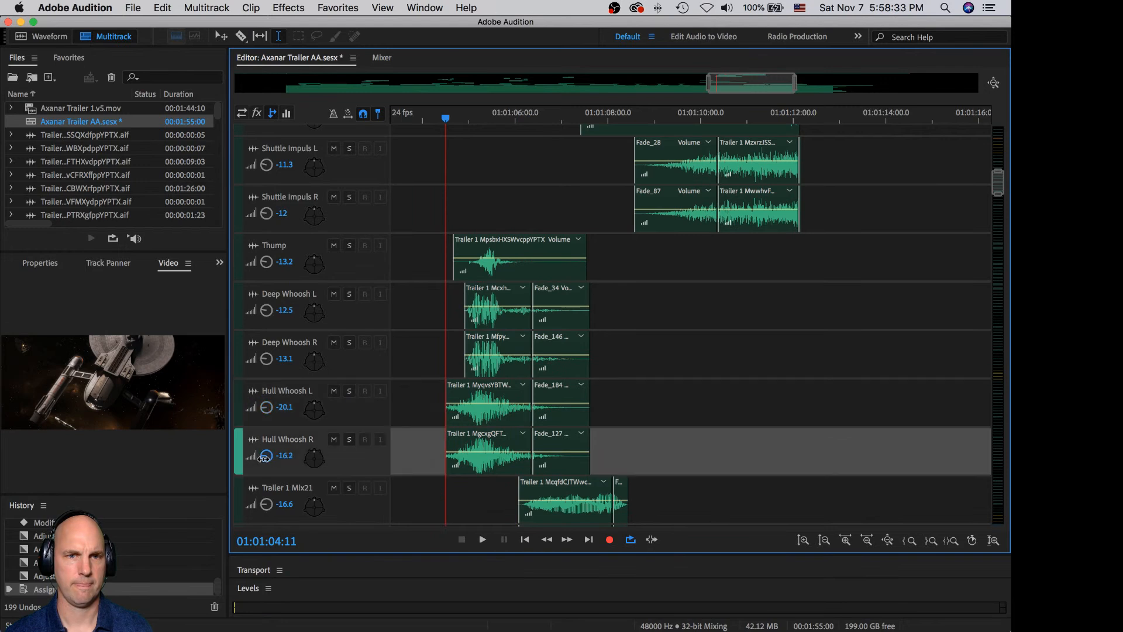
pyautogui.moveTo(267, 360); pyautogui.dragTo(264, 364)
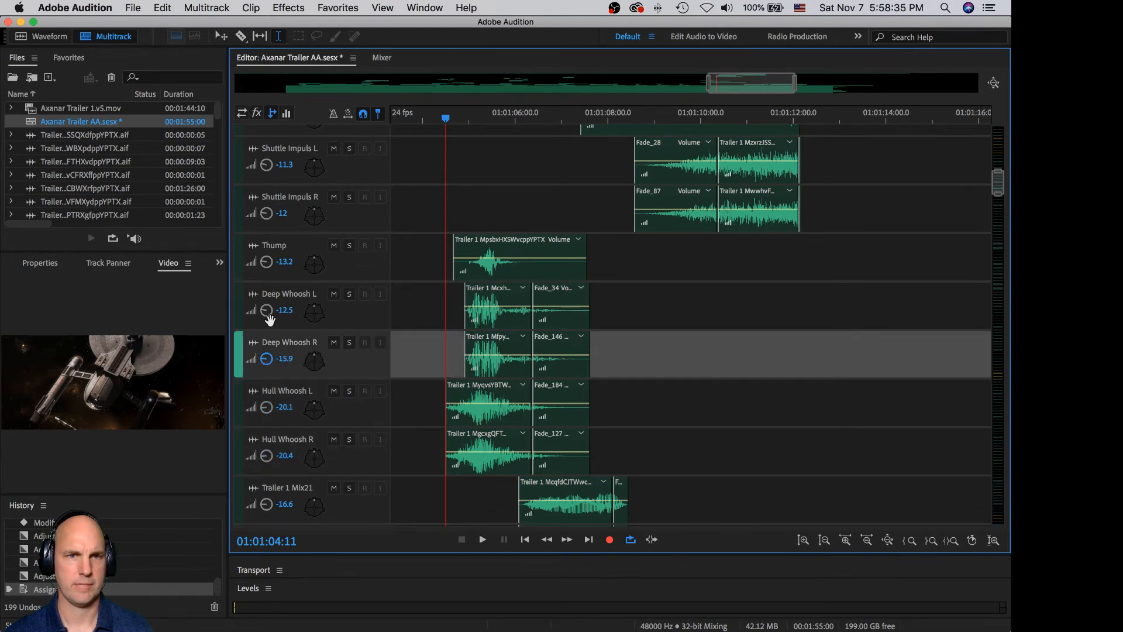
pyautogui.moveTo(268, 311); pyautogui.dragTo(265, 313)
# - Solo Trailer 1 Mix21 and Trailer 1 Mix22, play them from 01:01:04:11, and clear both solos
pyautogui.scroll(-5, 434, 399)
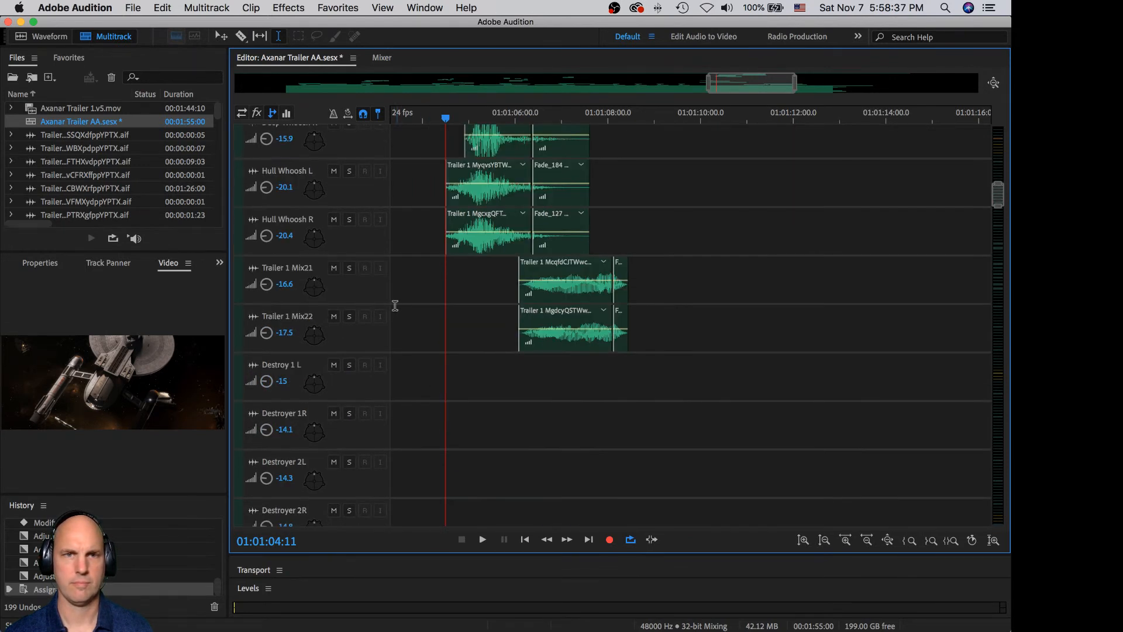
pyautogui.click(349, 267)
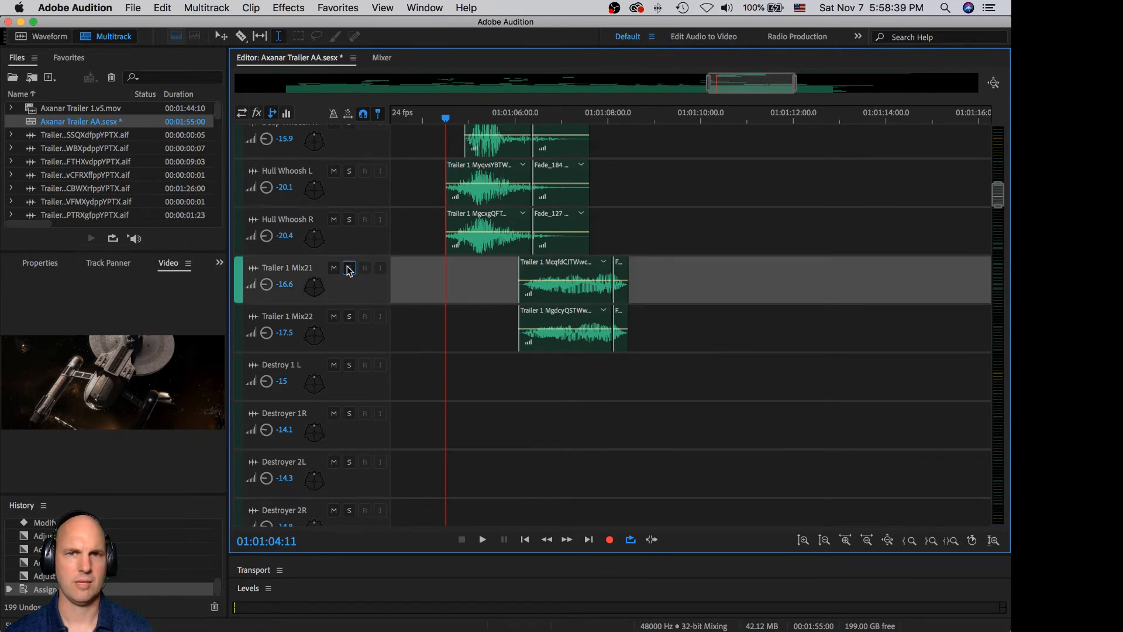
pyautogui.click(349, 316)
pyautogui.press('space')
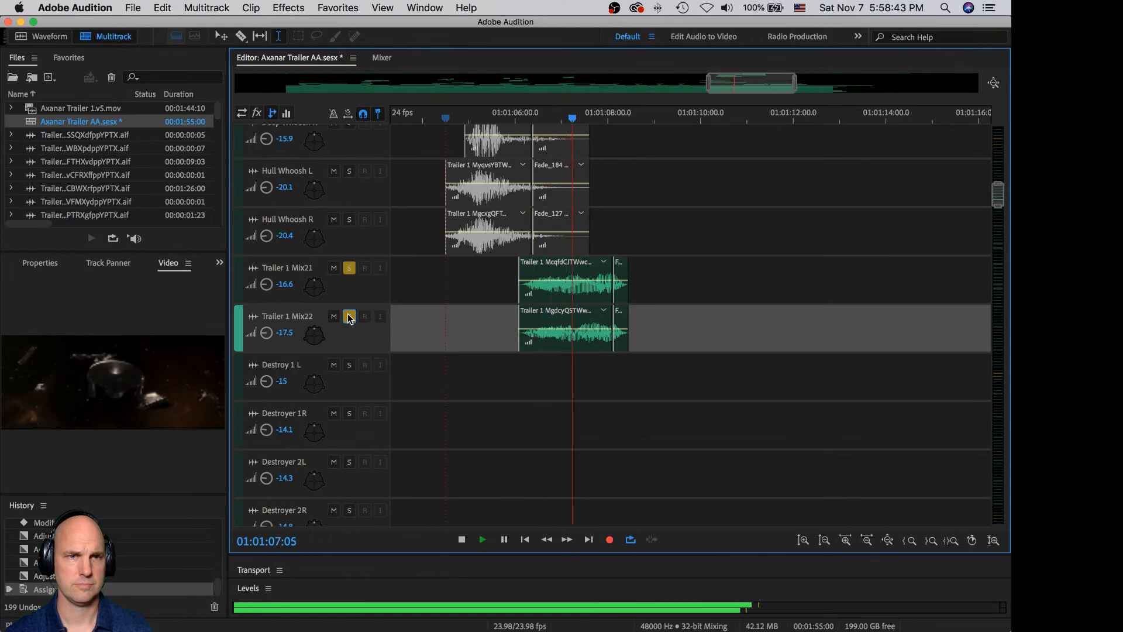
pyautogui.press('space')
pyautogui.click(350, 316)
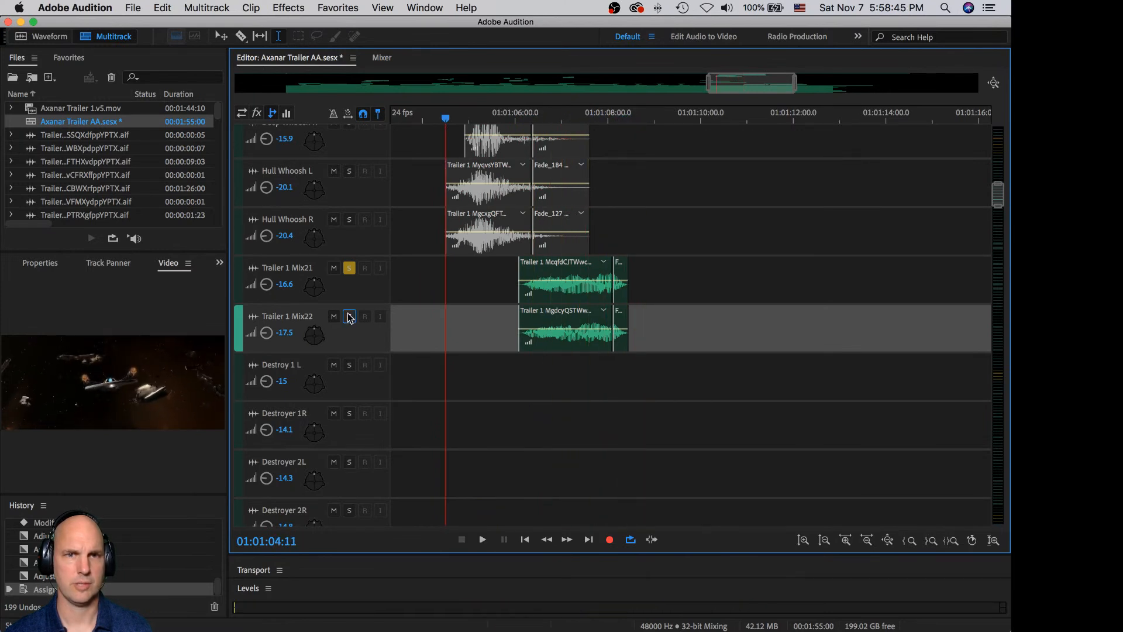
pyautogui.click(349, 269)
# - Save the session and play the full mix from 01:01:03:22
pyautogui.click(419, 234)
pyautogui.press('super+s')
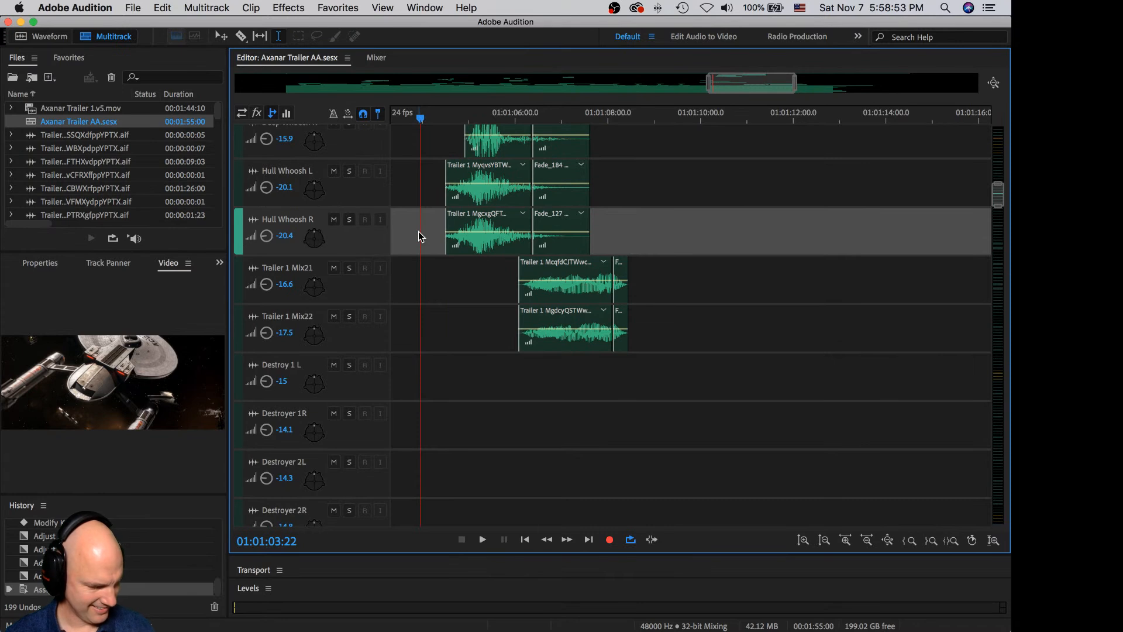
pyautogui.press('space')
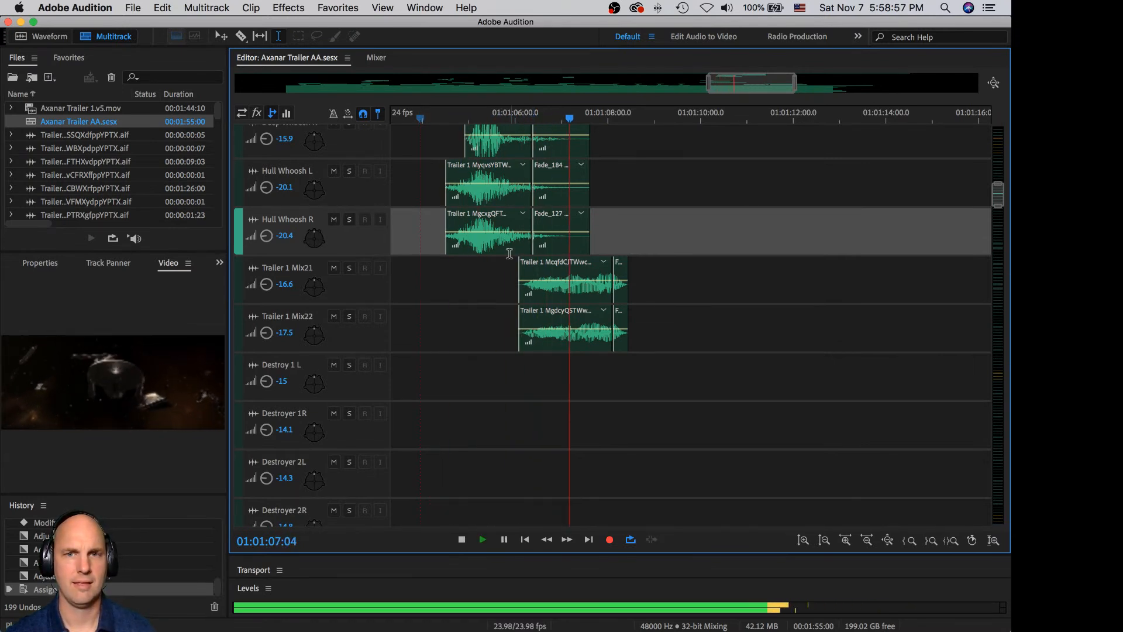
# - Stop playback and raise the volumes of Hull Whoosh L to -18 dB, Hull Whoosh R to -17.7 dB, Deep Whoosh R to -13.2 dB and Deep Whoosh L to -13.5 dB
pyautogui.scroll(6, 492, 278)
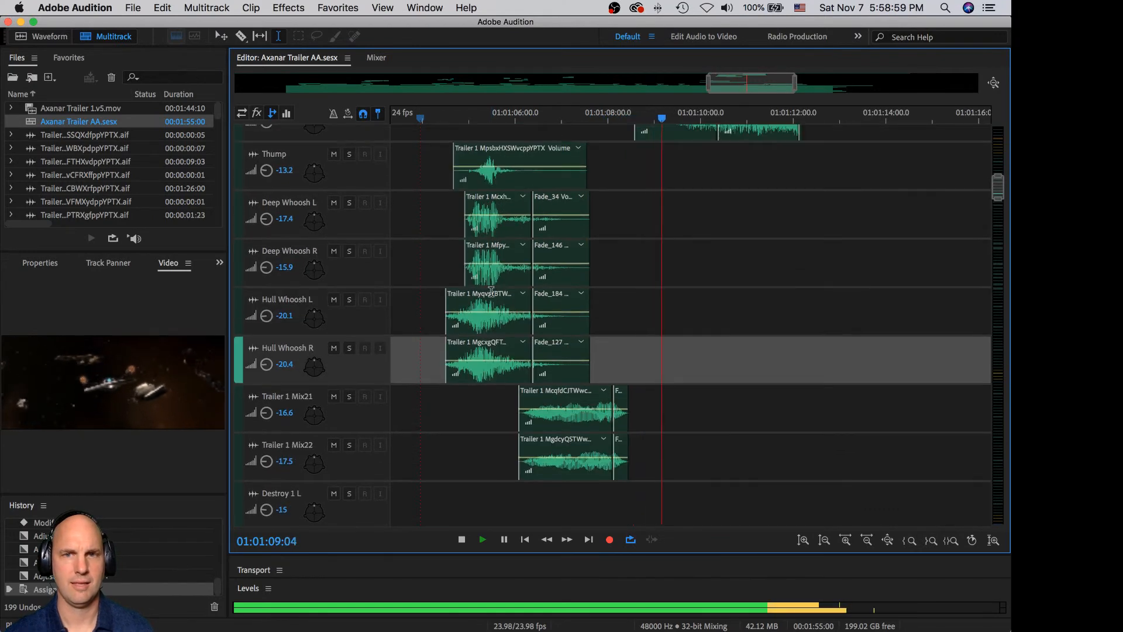
pyautogui.press('space')
pyautogui.scroll(-1, 491, 292)
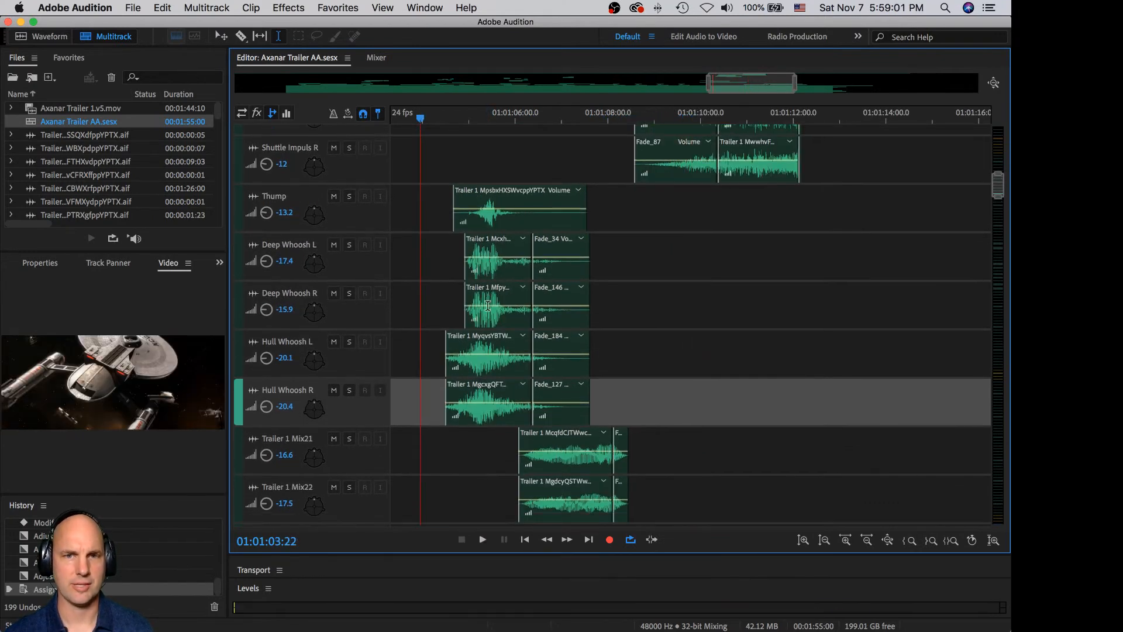
pyautogui.click(271, 359)
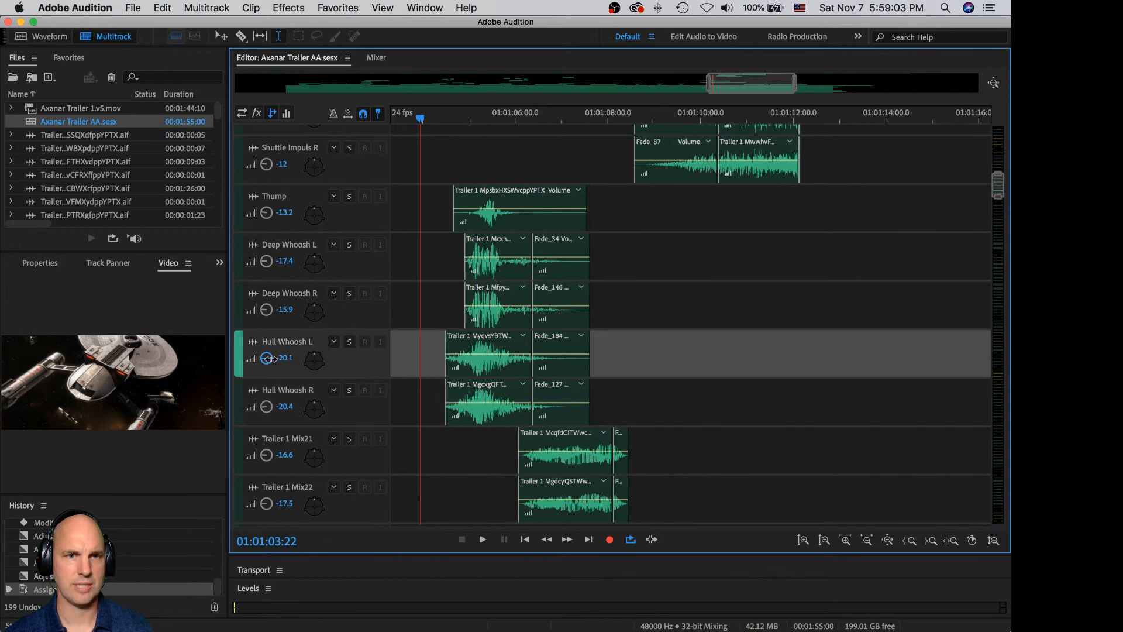
pyautogui.moveTo(267, 408); pyautogui.dragTo(268, 405)
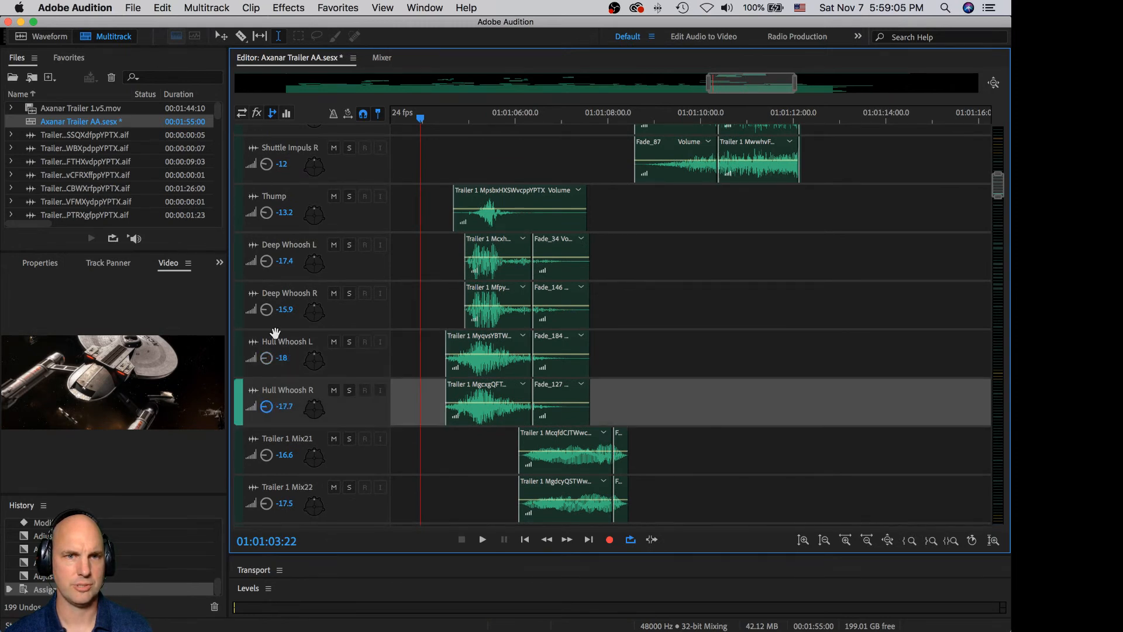
pyautogui.moveTo(267, 312); pyautogui.dragTo(268, 310)
pyautogui.click(267, 270)
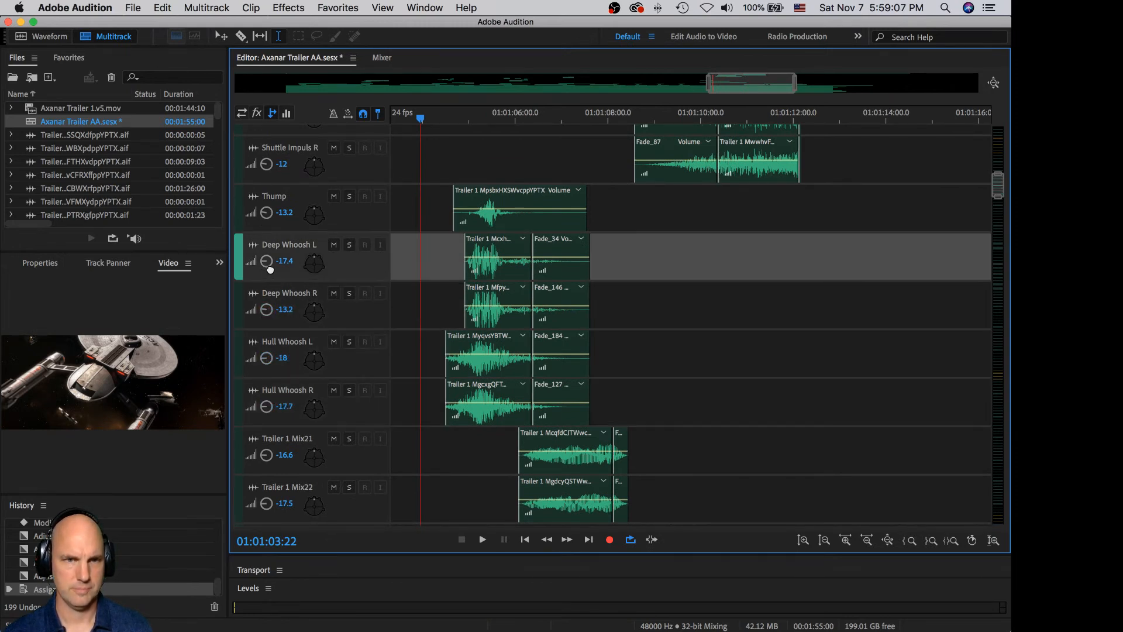
# - Raise the Thump track's volume to -8.7 dB while auditioning the full mix, replaying it from 01:01:04:04
pyautogui.press('space')
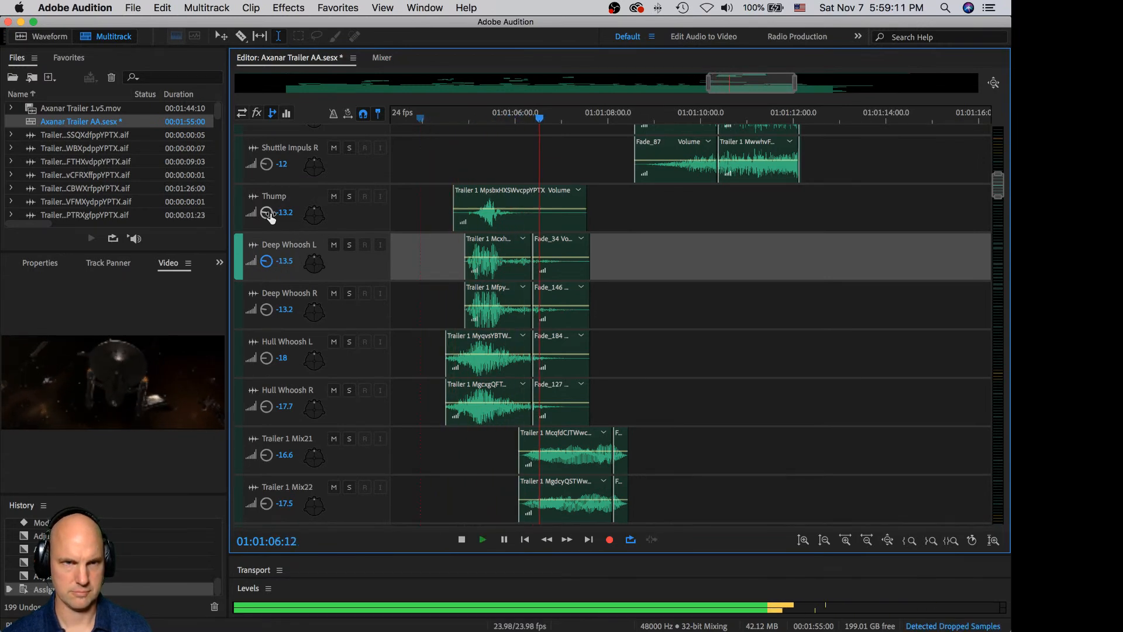
pyautogui.moveTo(268, 215); pyautogui.dragTo(272, 213)
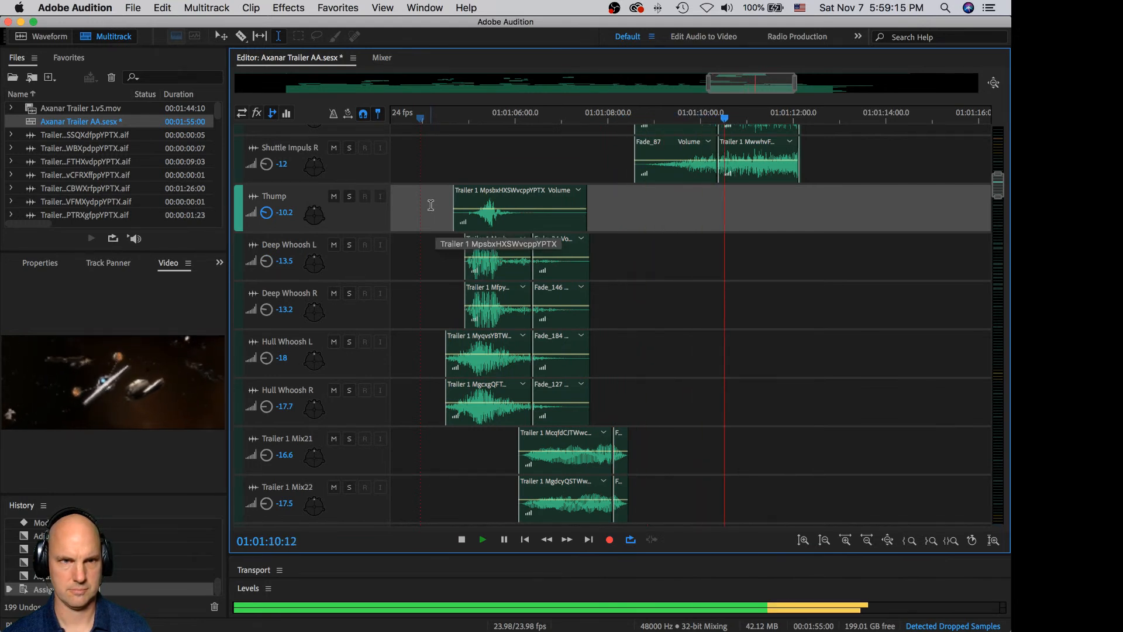
pyautogui.click(431, 205)
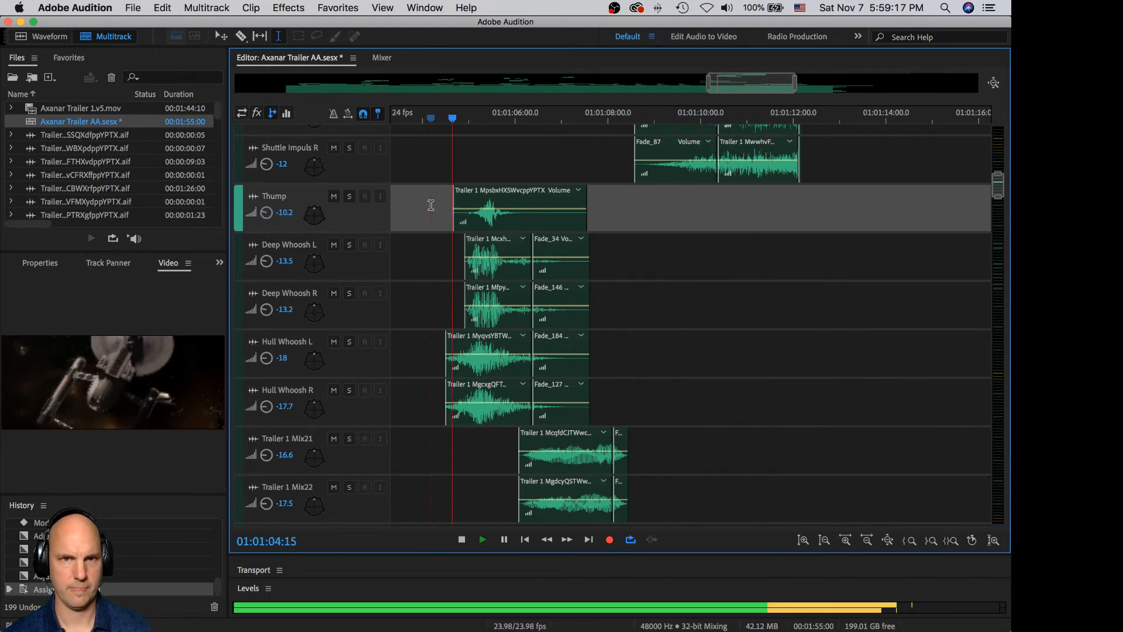
pyautogui.press('space')
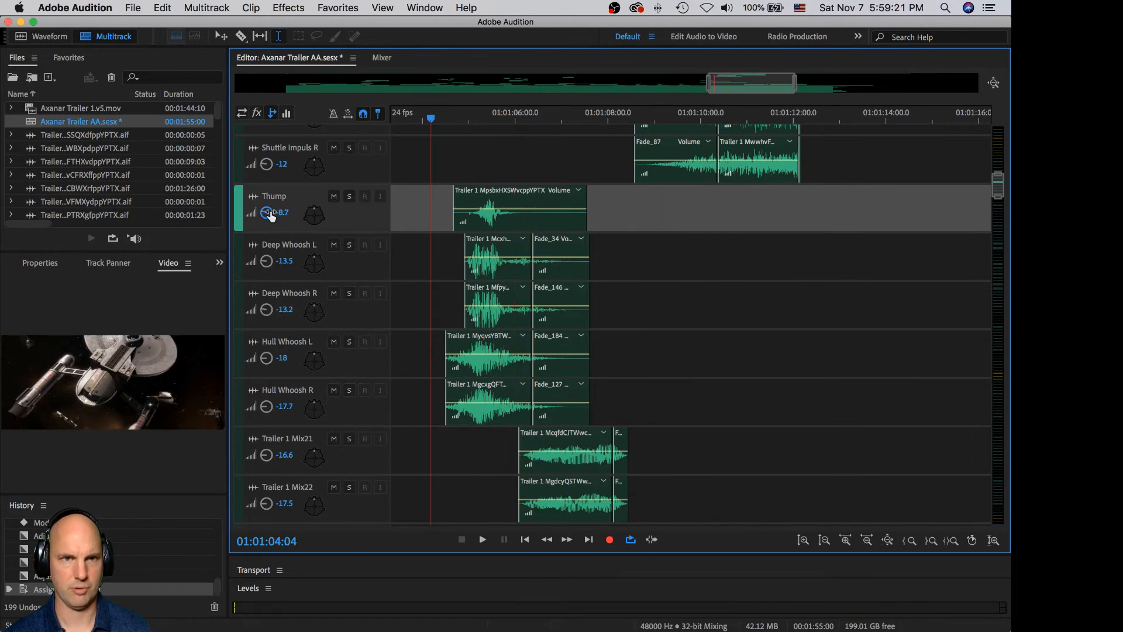
# - Play the full mix from 01:01:03:15 while reviewing the Shuttle, Ramp Up, Bussard and Sweep tracks, and stop playback
pyautogui.click(406, 198)
pyautogui.press('space')
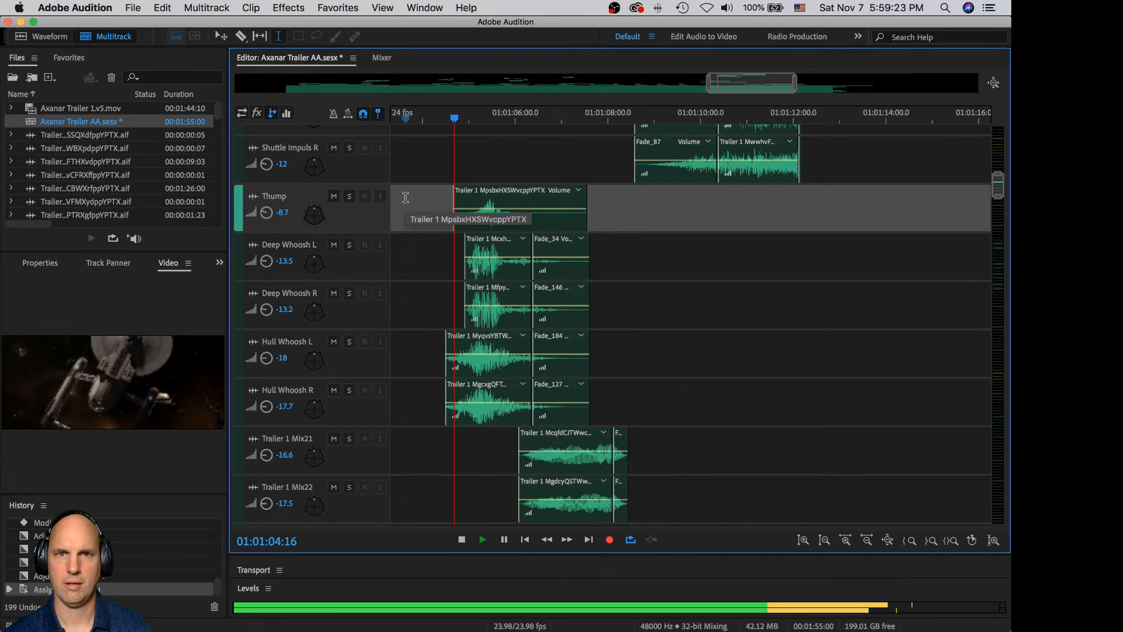
pyautogui.scroll(5, 793, 251)
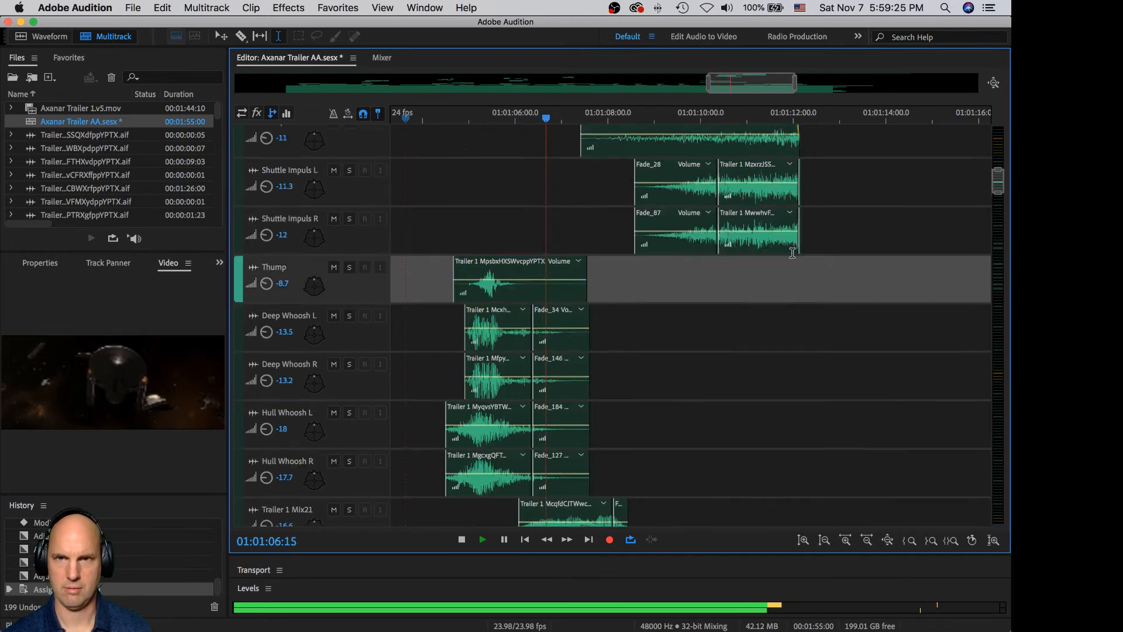
pyautogui.scroll(-3, 792, 250)
pyautogui.scroll(-1, 782, 254)
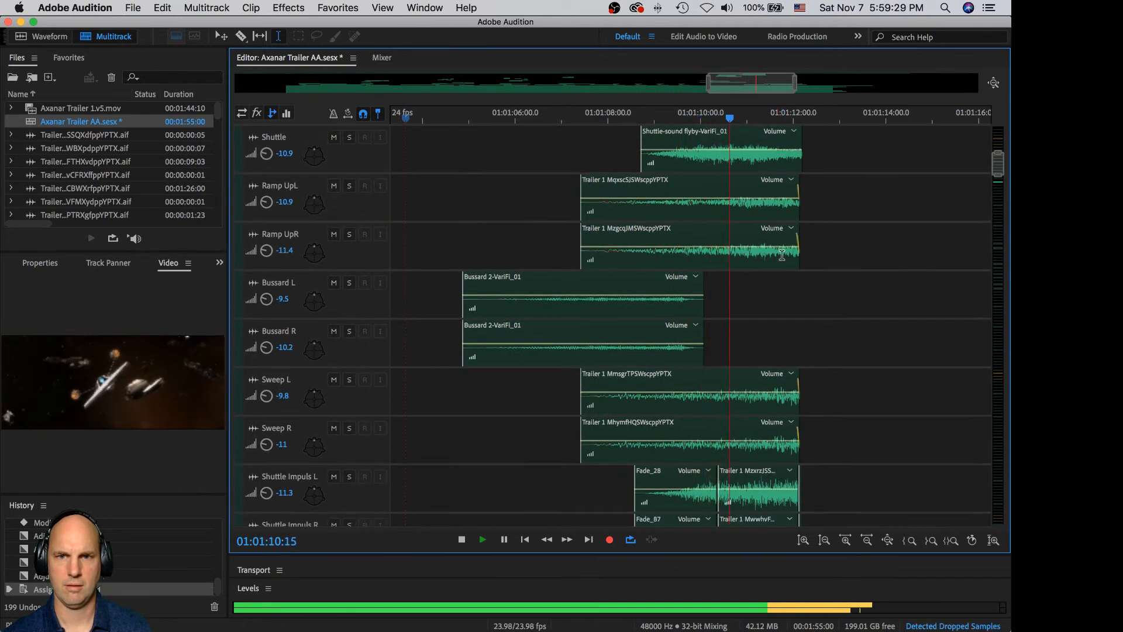
pyautogui.scroll(-1, 588, 295)
pyautogui.press('space')
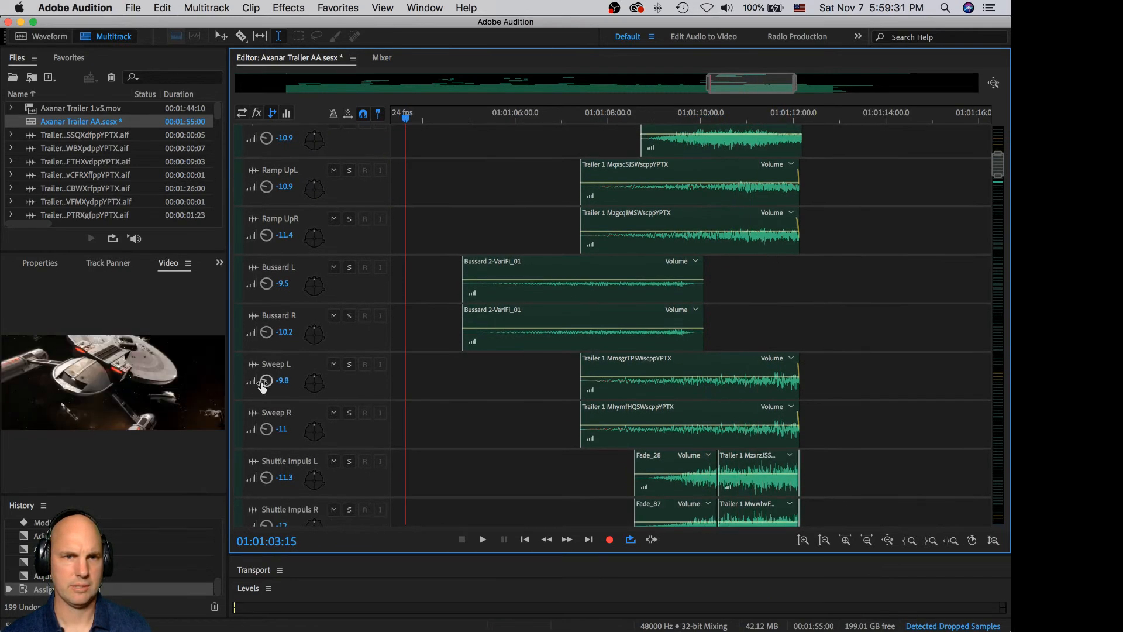
# - Raise Sweep L to -7.8 dB and Sweep R to -7.5 dB, and replay the mix from 01:01:04:11
pyautogui.moveTo(264, 382); pyautogui.dragTo(267, 381)
pyautogui.moveTo(266, 428); pyautogui.dragTo(269, 424)
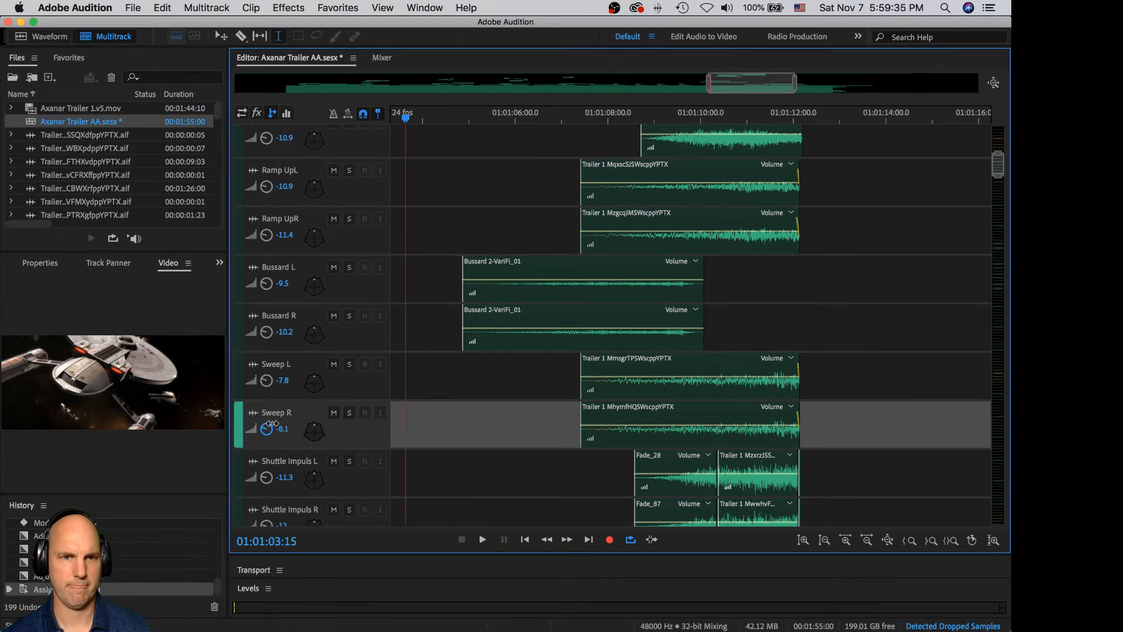
pyautogui.click(444, 272)
pyautogui.press('space')
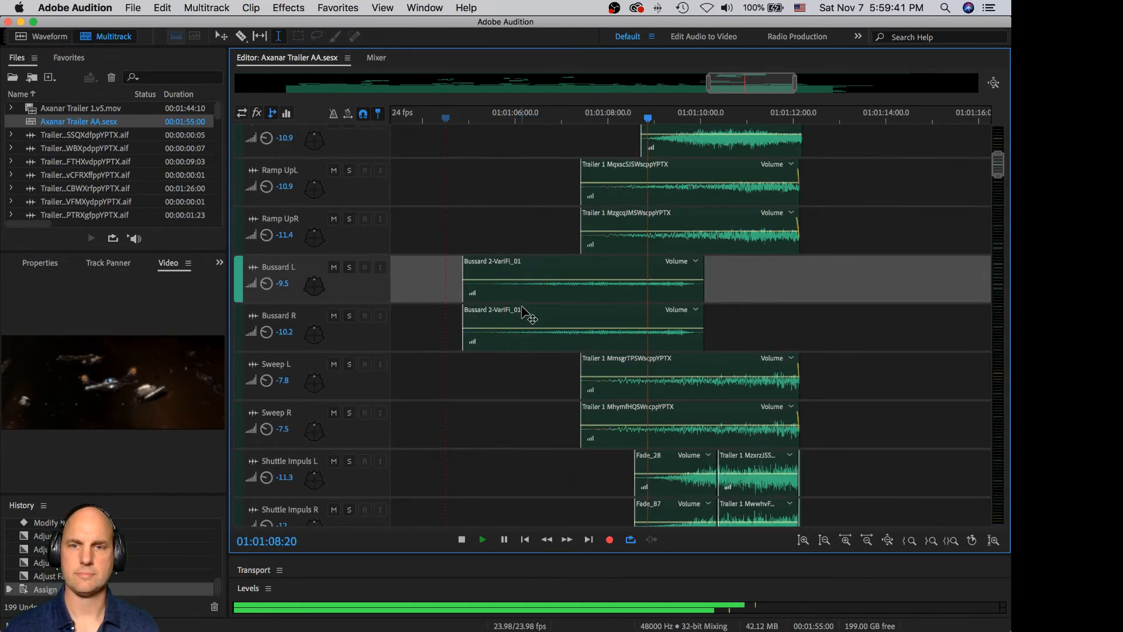
pyautogui.scroll(-3, 574, 331)
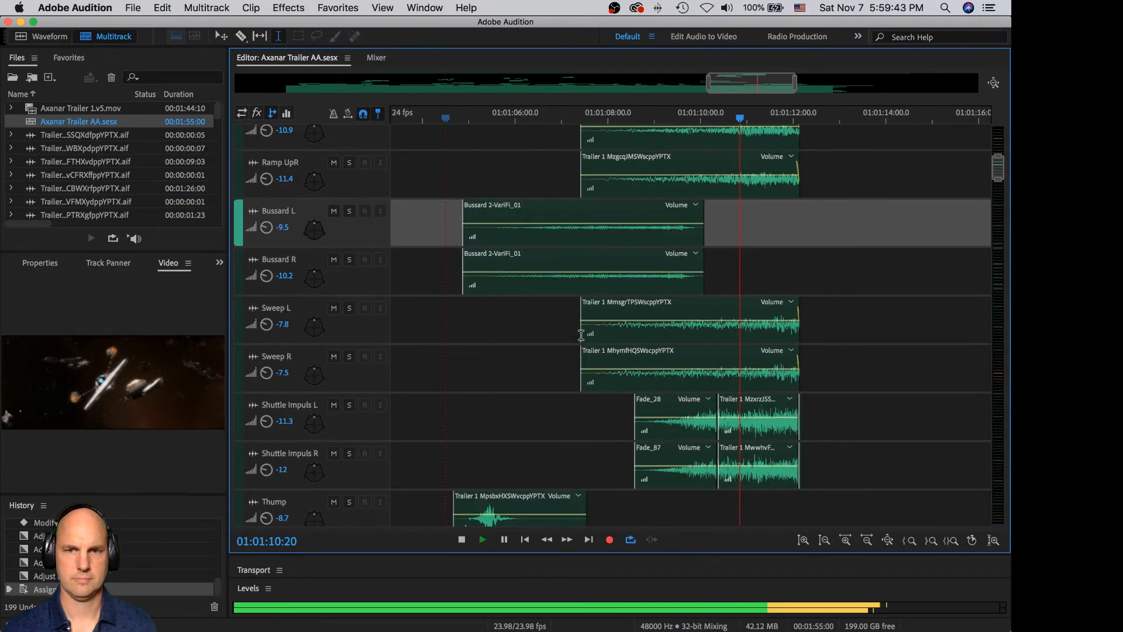
pyautogui.press('space')
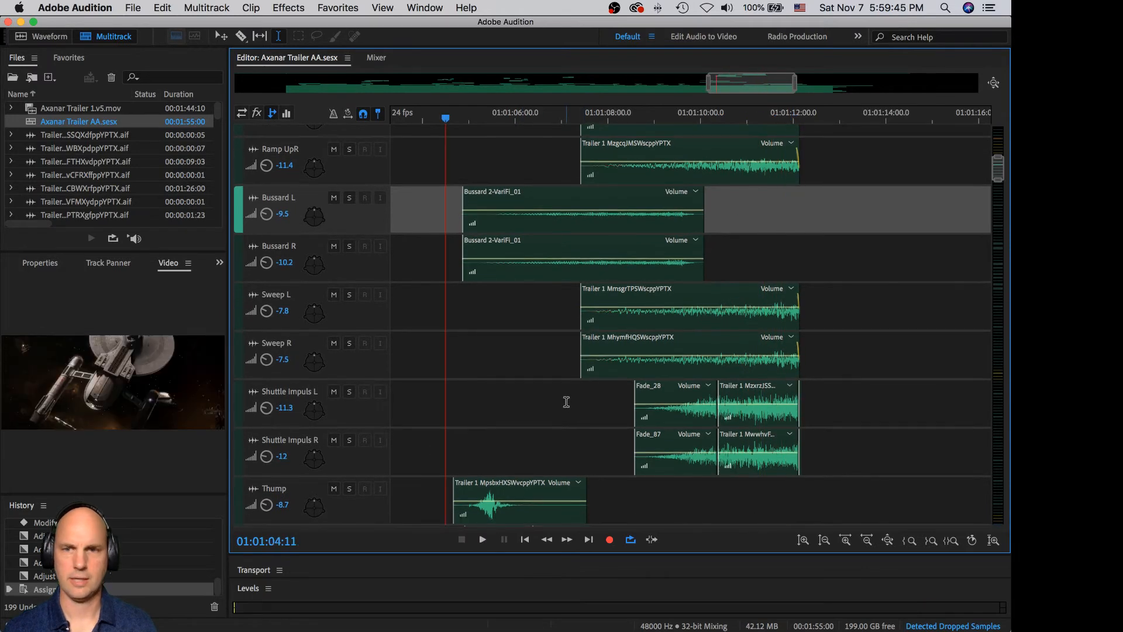
# - Solo Ramp UpL and Ramp UpR, play them from 01:01:04:11, and clear both solos
pyautogui.scroll(1, 566, 402)
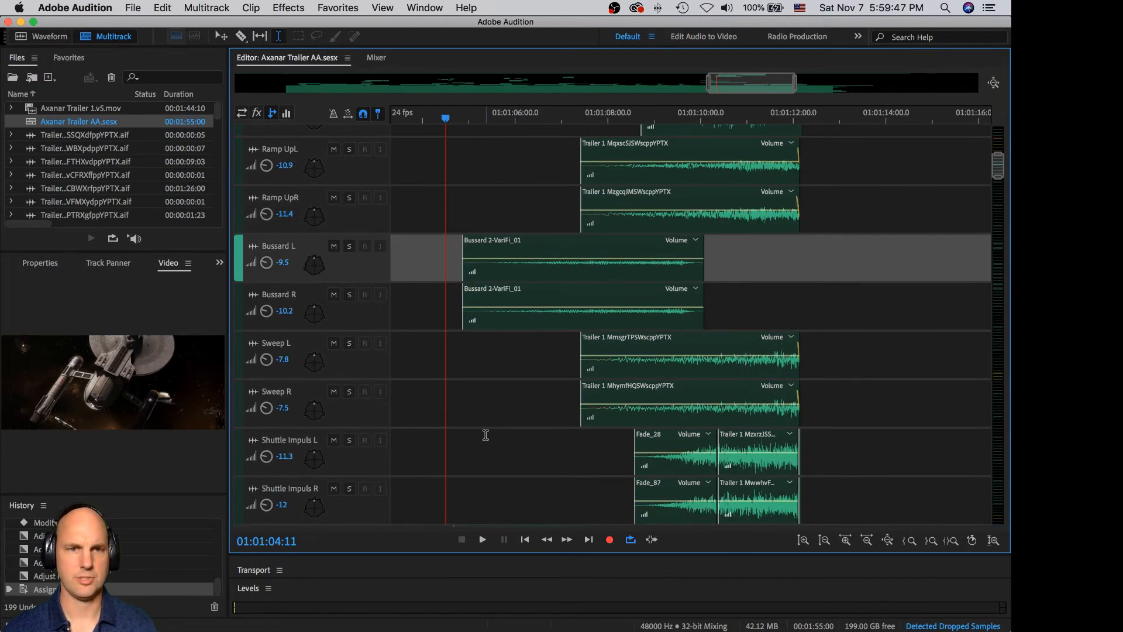
pyautogui.scroll(3, 477, 436)
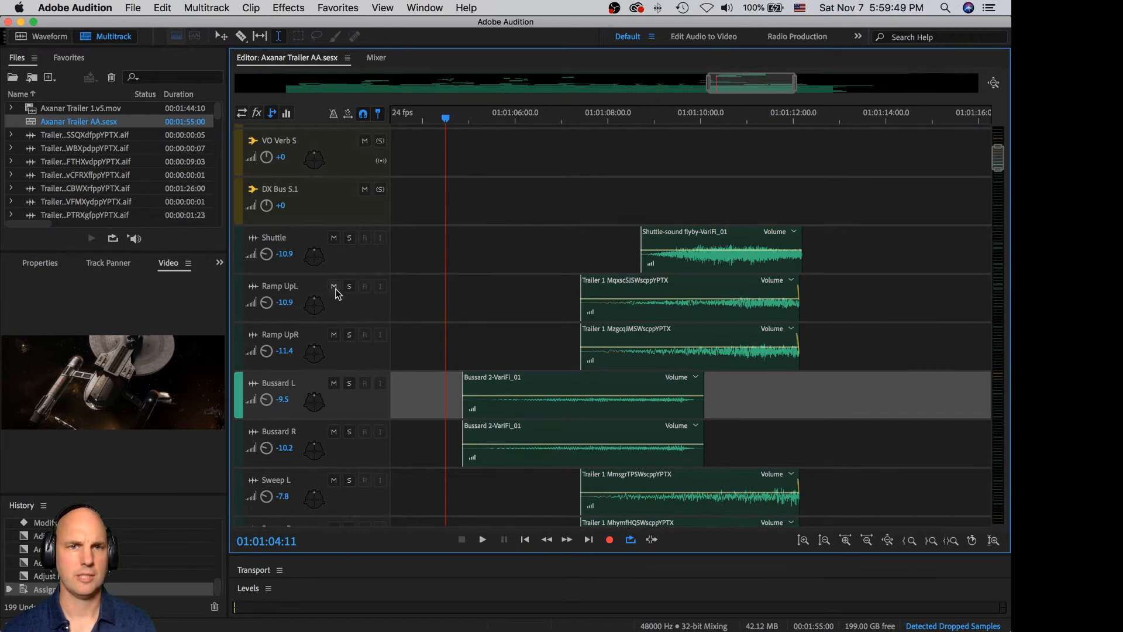
pyautogui.click(349, 286)
pyautogui.click(349, 335)
pyautogui.press('space')
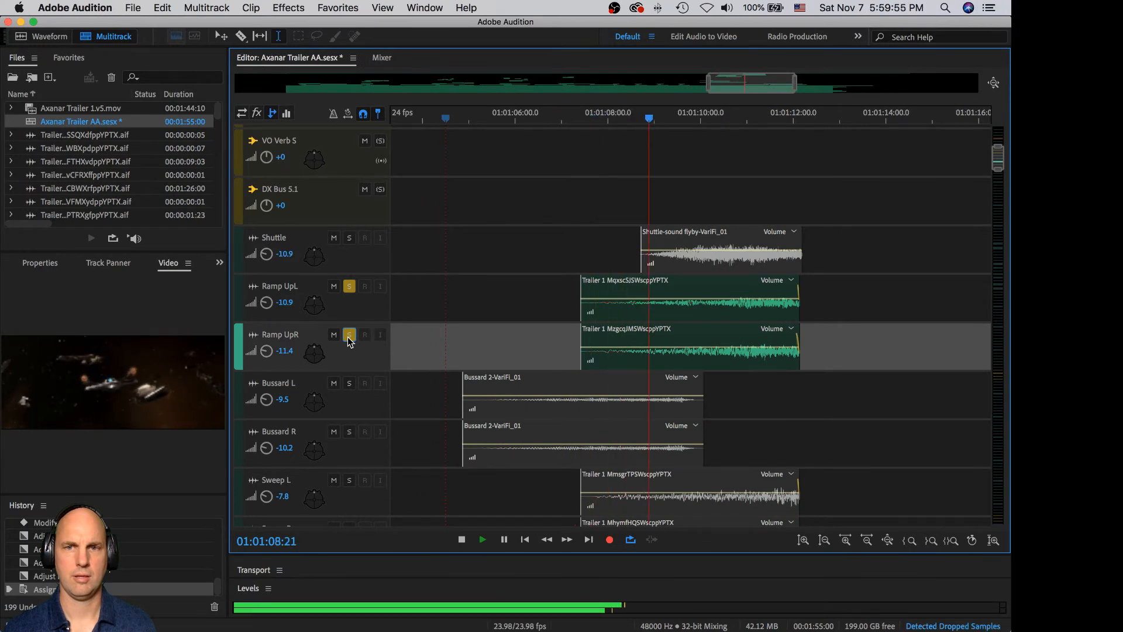
pyautogui.click(350, 336)
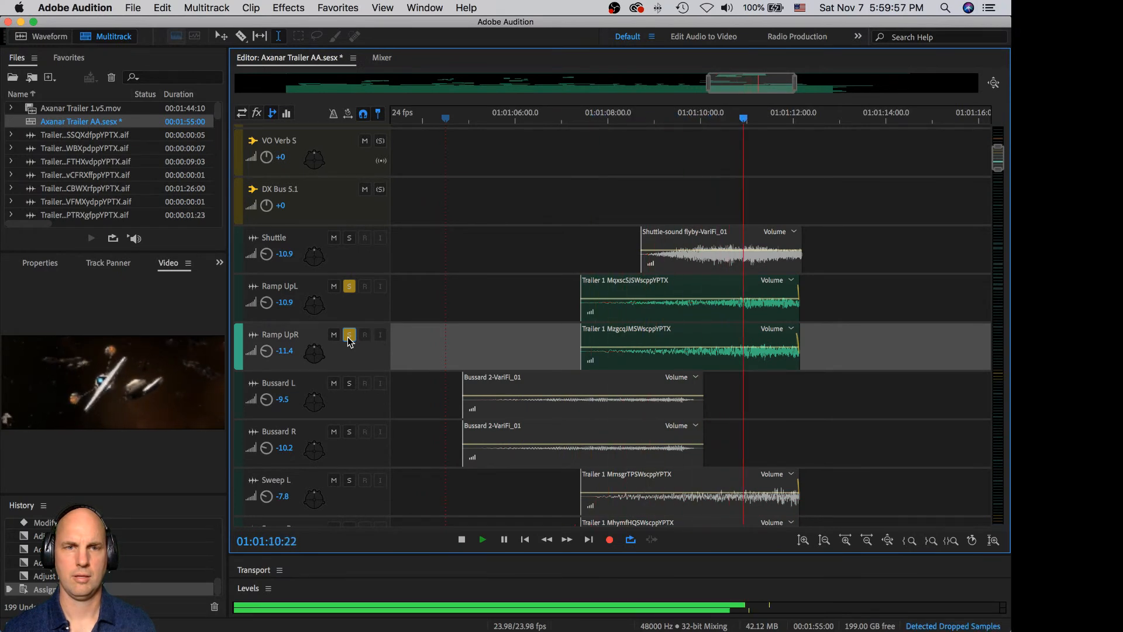
pyautogui.press('space')
pyautogui.click(349, 286)
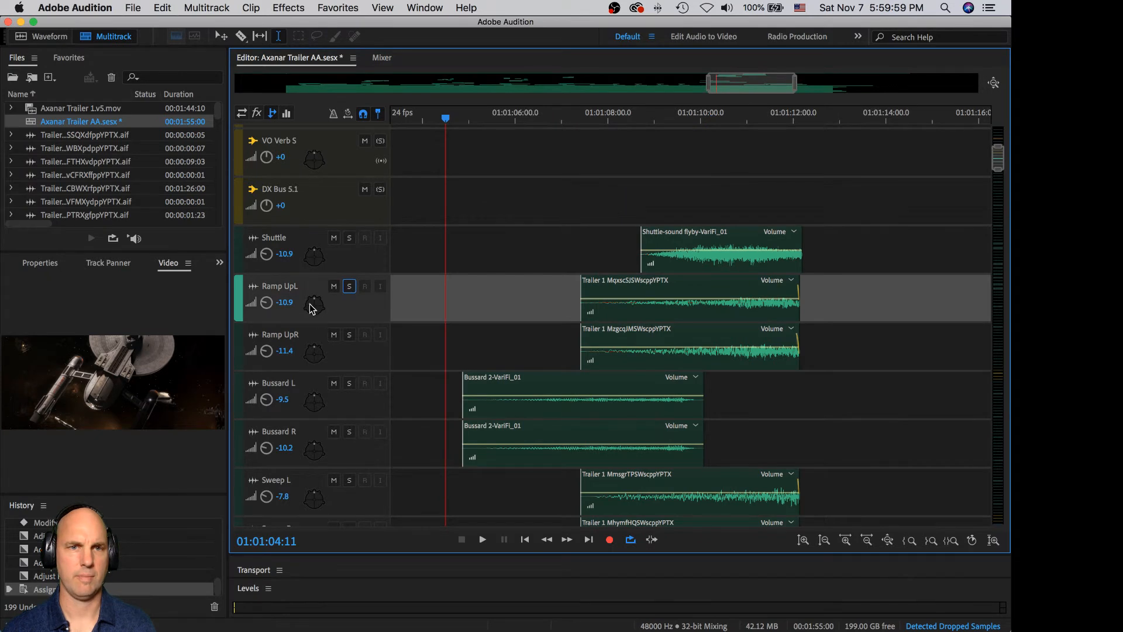
# - Raise Ramp UpL to -9 dB and Ramp UpR to -8.7 dB, play the full mix from 01:01:04:11, and save the session
pyautogui.click(268, 351)
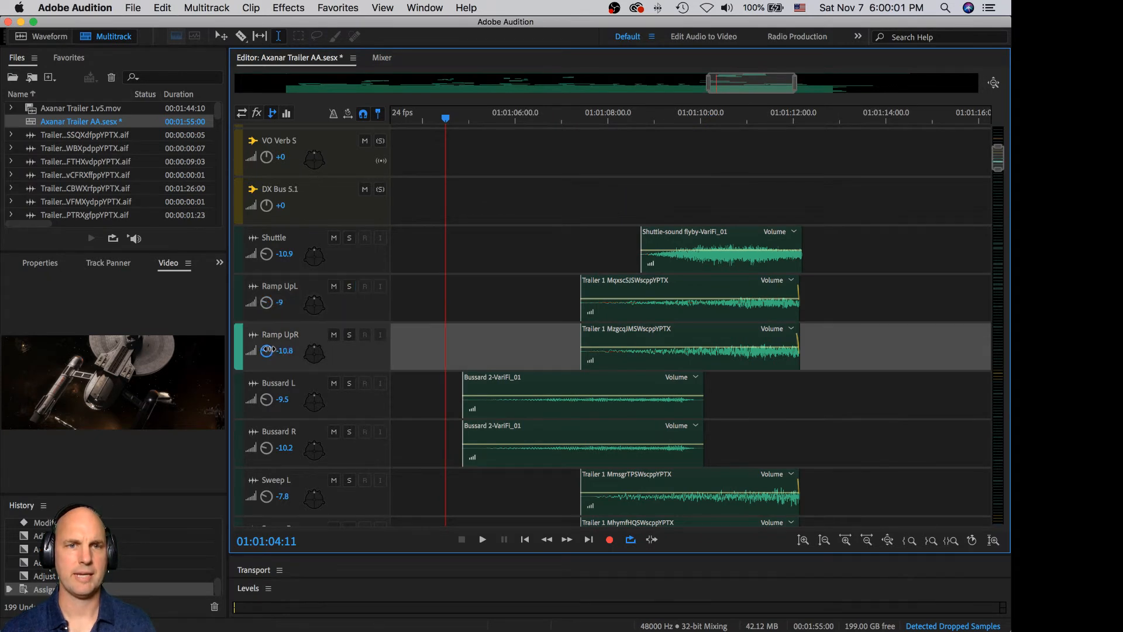
pyautogui.press('space')
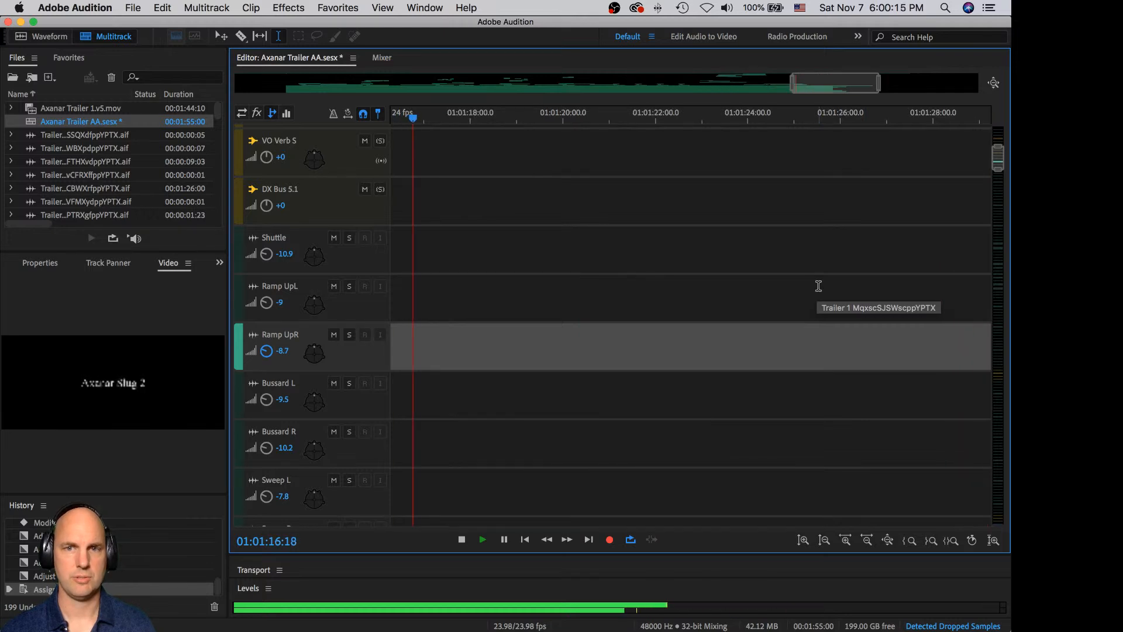
pyautogui.scroll(-10, 786, 357)
pyautogui.scroll(-10, 785, 354)
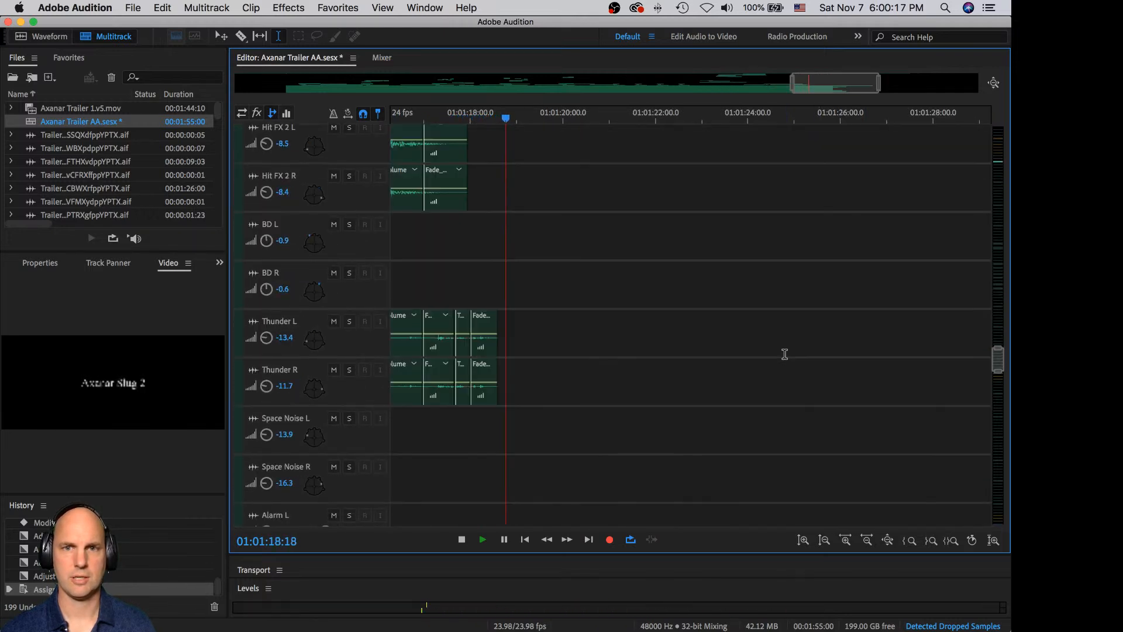
pyautogui.scroll(6, 786, 354)
pyautogui.scroll(-5, 785, 354)
pyautogui.scroll(5, 785, 354)
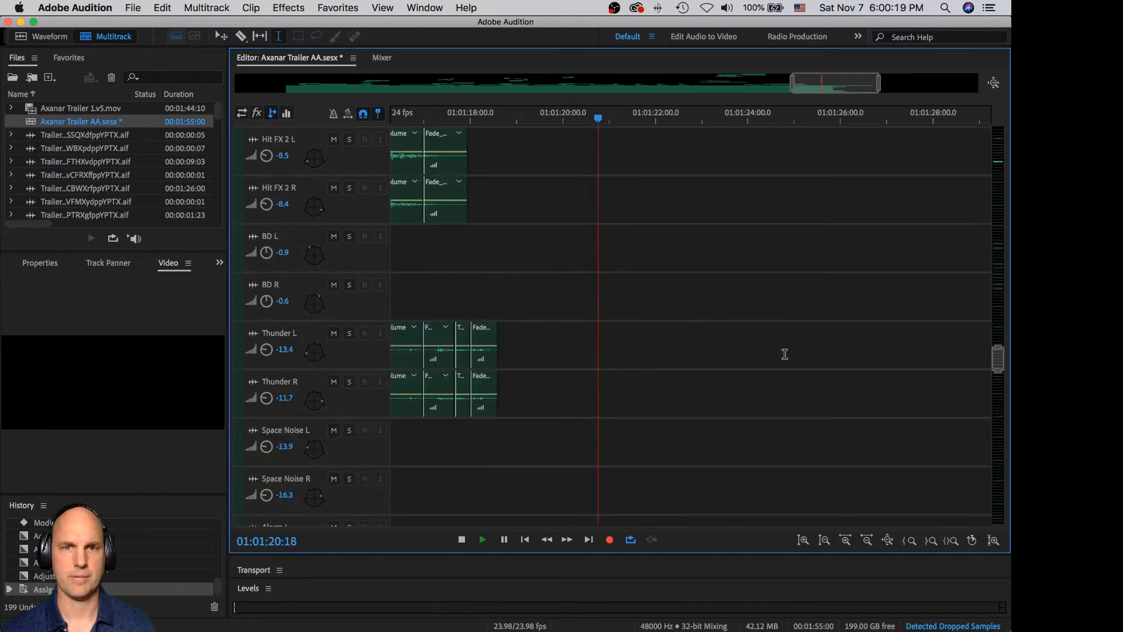
pyautogui.press('space')
pyautogui.press('super+s')
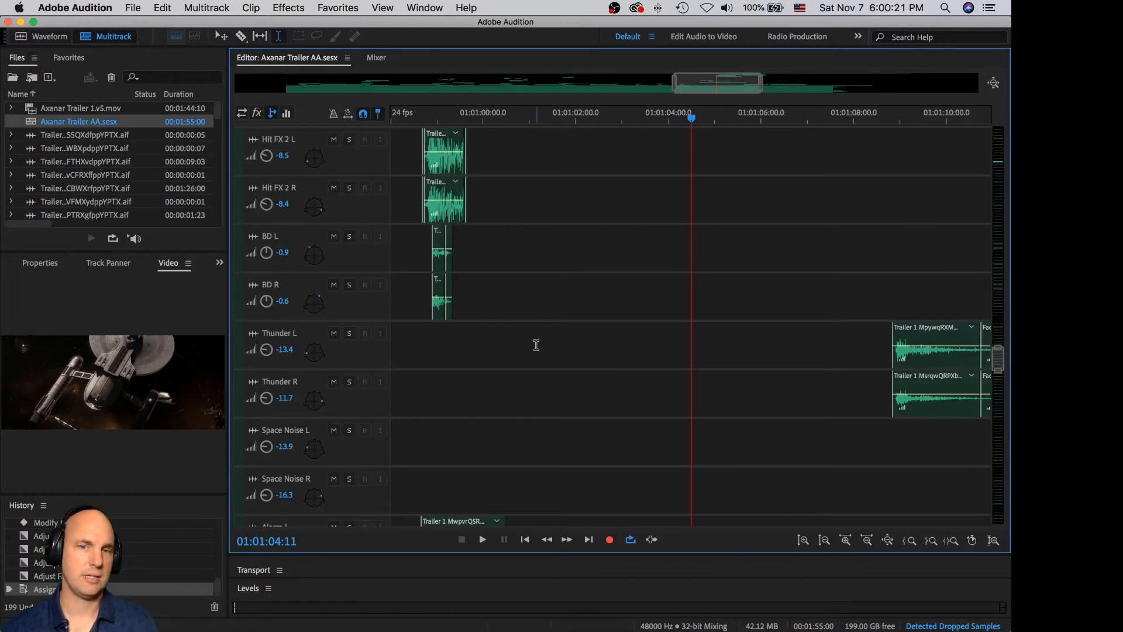
# - Unmute the MX Bus 5.1 music bus and place the playhead near the session start at 00:59:56:19
pyautogui.scroll(-10, 635, 377)
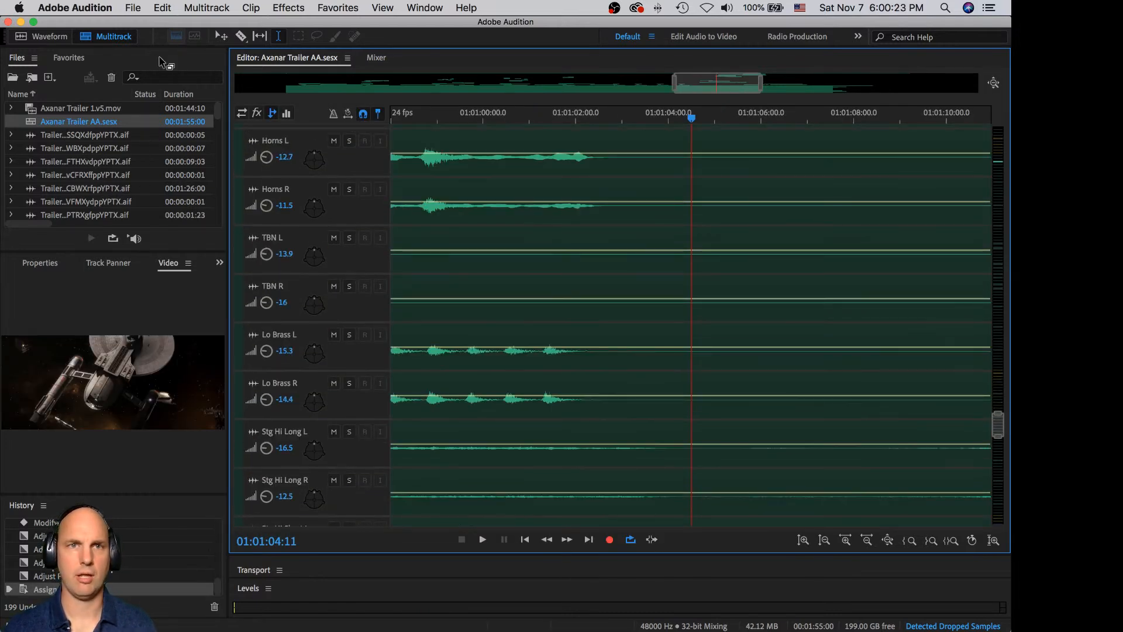
pyautogui.scroll(-15, 497, 296)
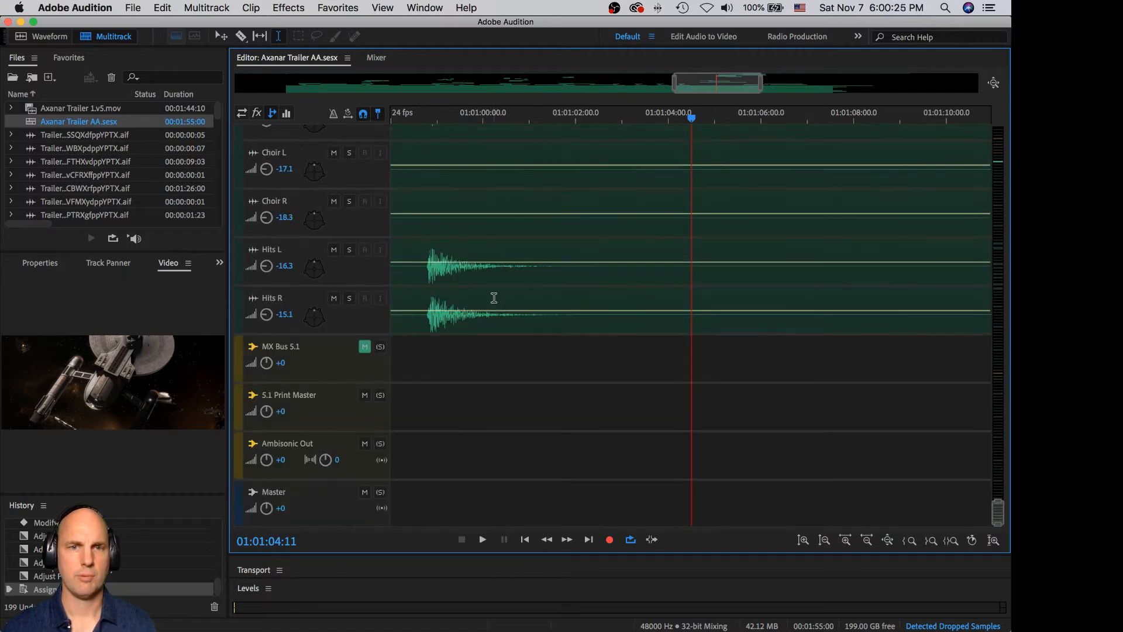
pyautogui.click(364, 347)
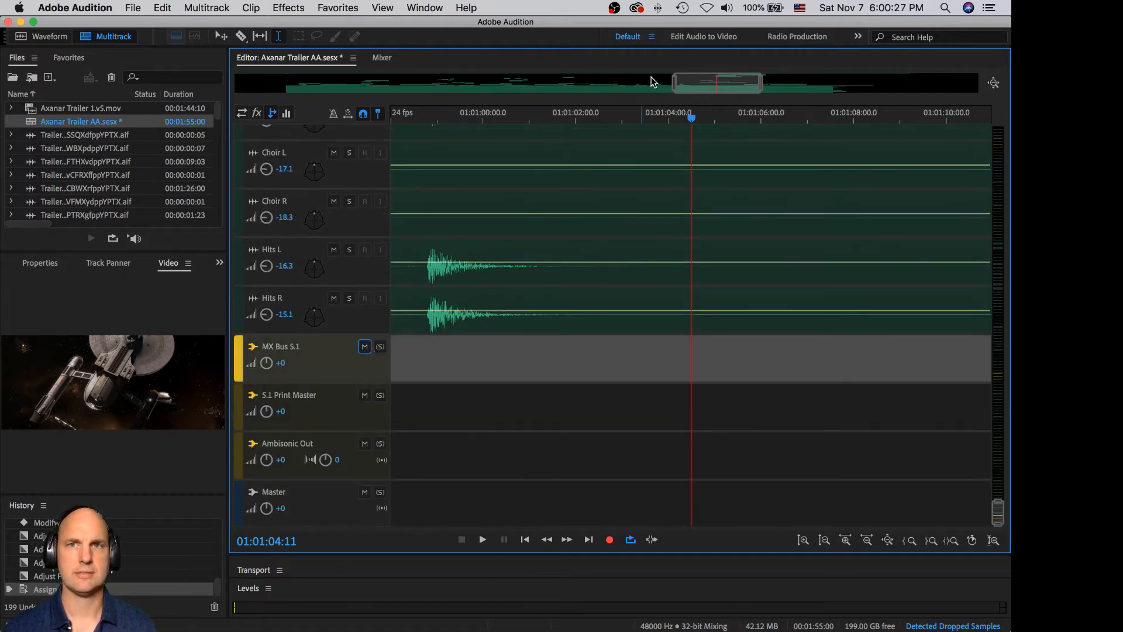
pyautogui.moveTo(709, 79); pyautogui.dragTo(307, 79)
pyautogui.click(450, 186)
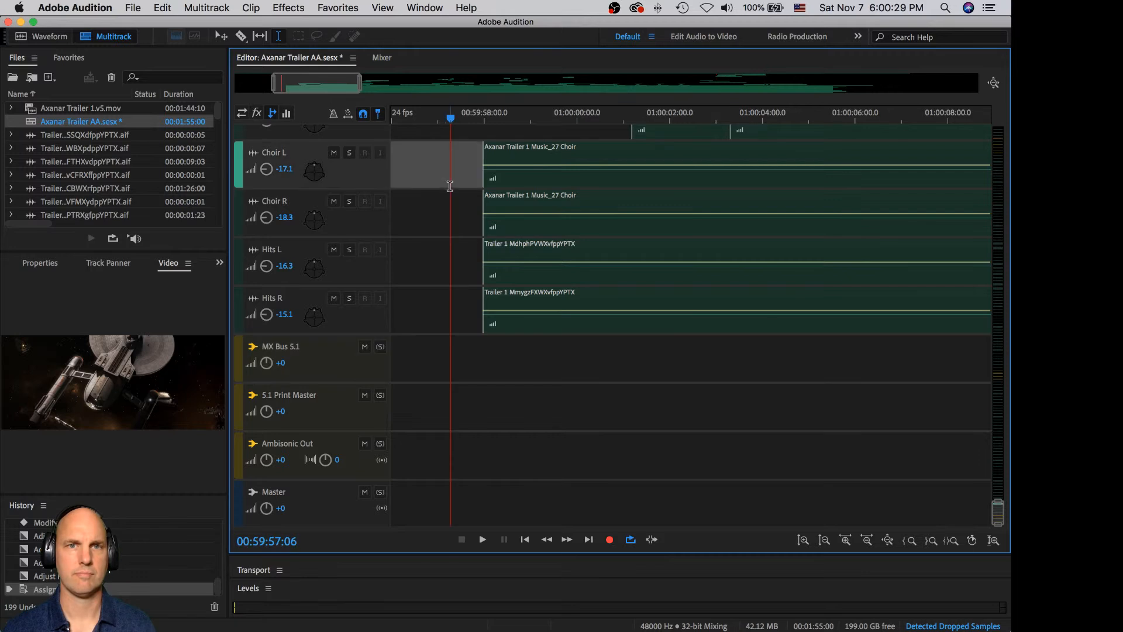
pyautogui.click(430, 165)
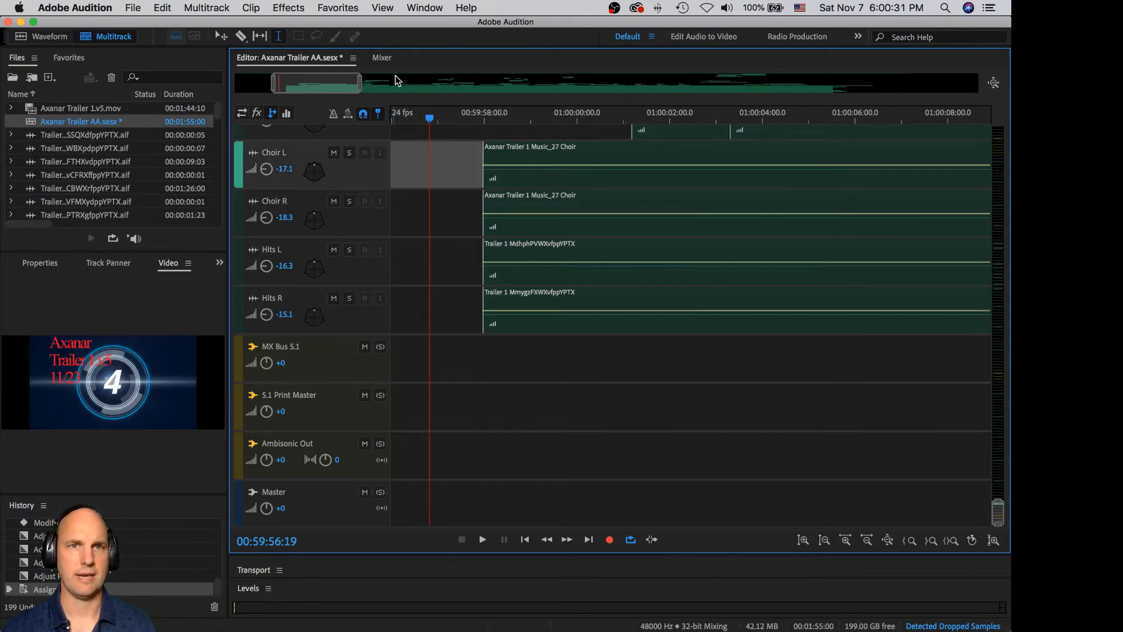
# - Show the mixer channels around SFX Bus 5.1 and MX Ref, play the full mix from 00:59:56:19, and save the session
pyautogui.click(382, 57)
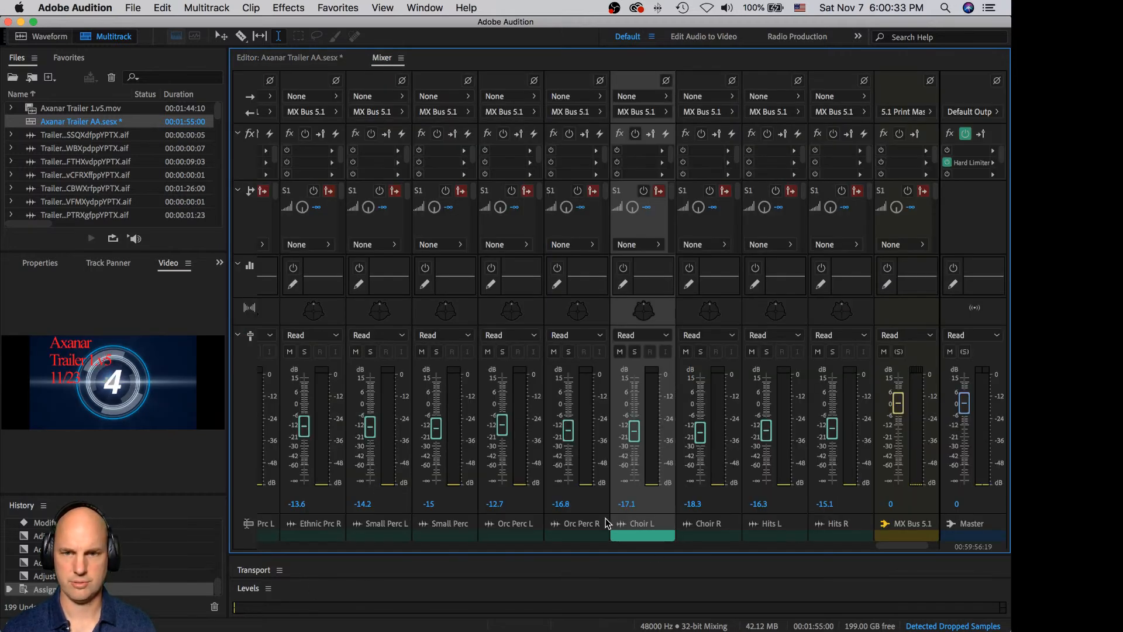
pyautogui.moveTo(914, 545); pyautogui.dragTo(718, 537)
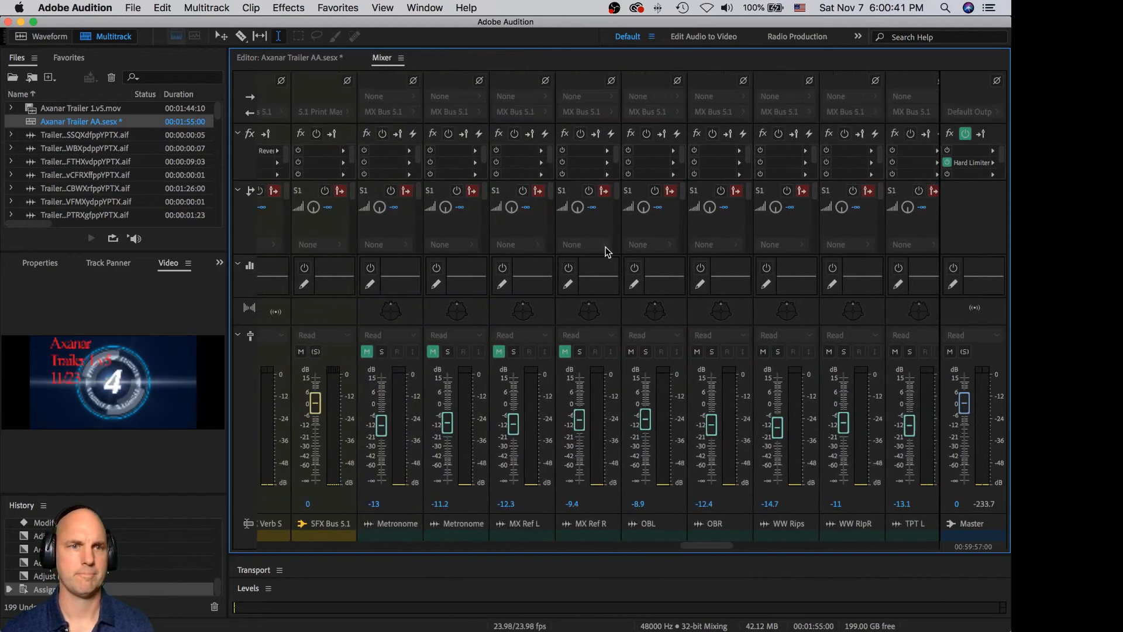
pyautogui.press('super+s')
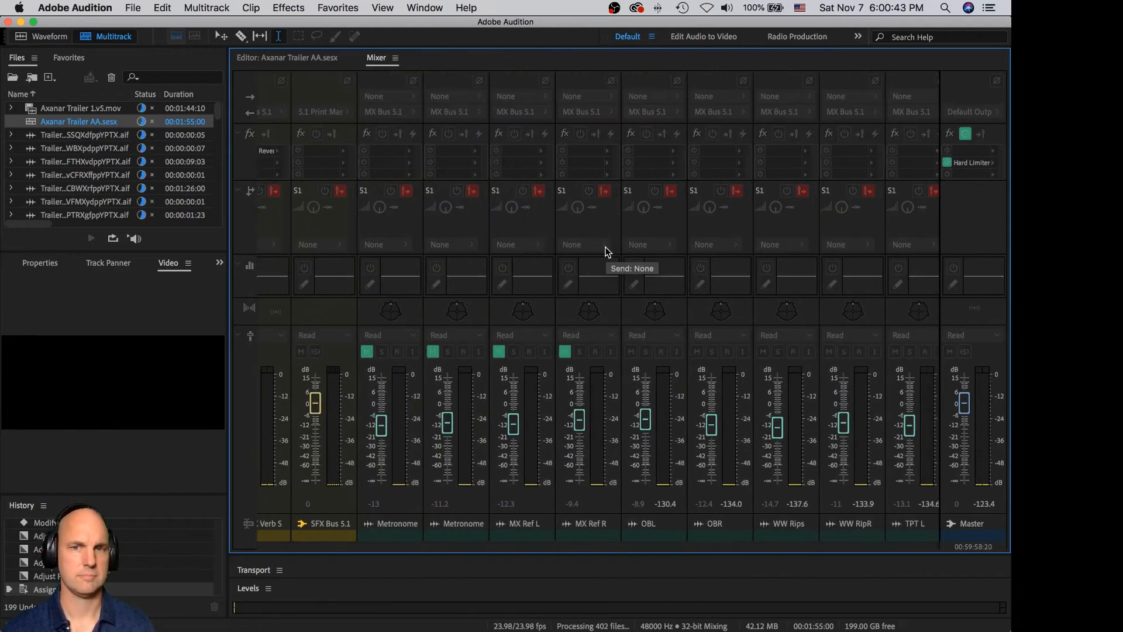
# - Play the full mix from 00:59:56:19 while checking the meters of the music tracks and the output buses across the mixer
pyautogui.press('space')
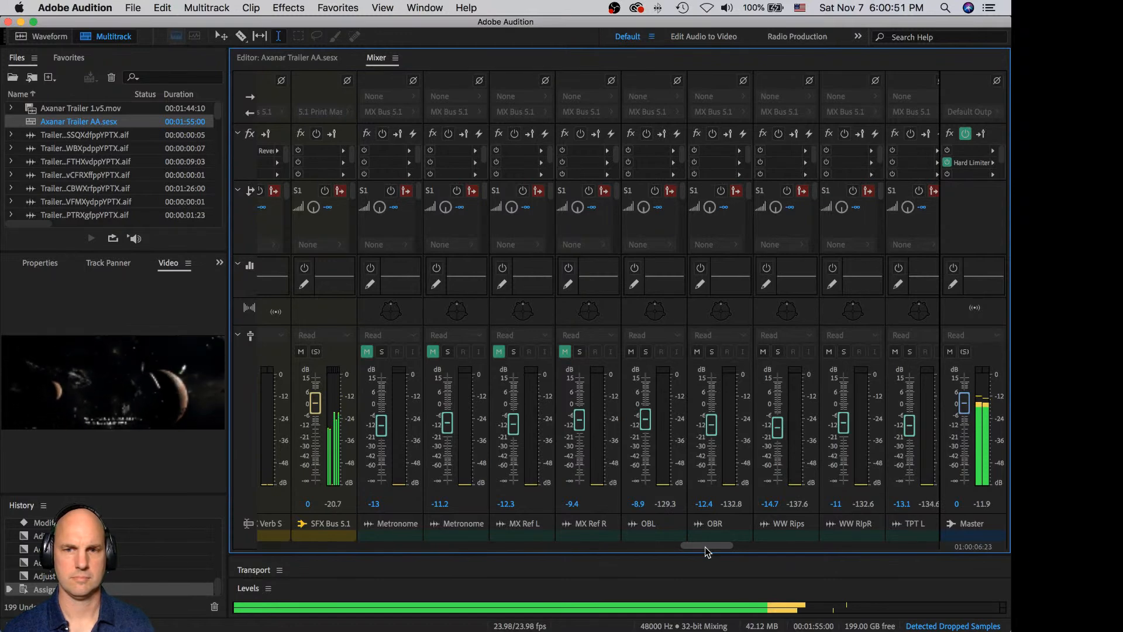
pyautogui.moveTo(706, 547); pyautogui.dragTo(836, 546)
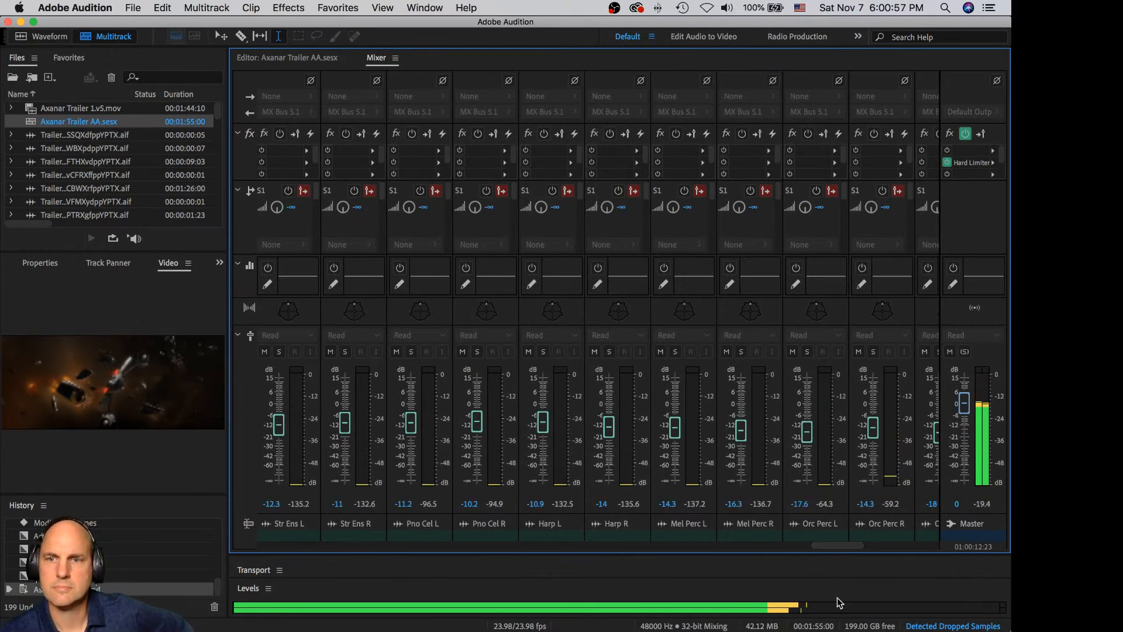
pyautogui.moveTo(830, 545); pyautogui.dragTo(926, 551)
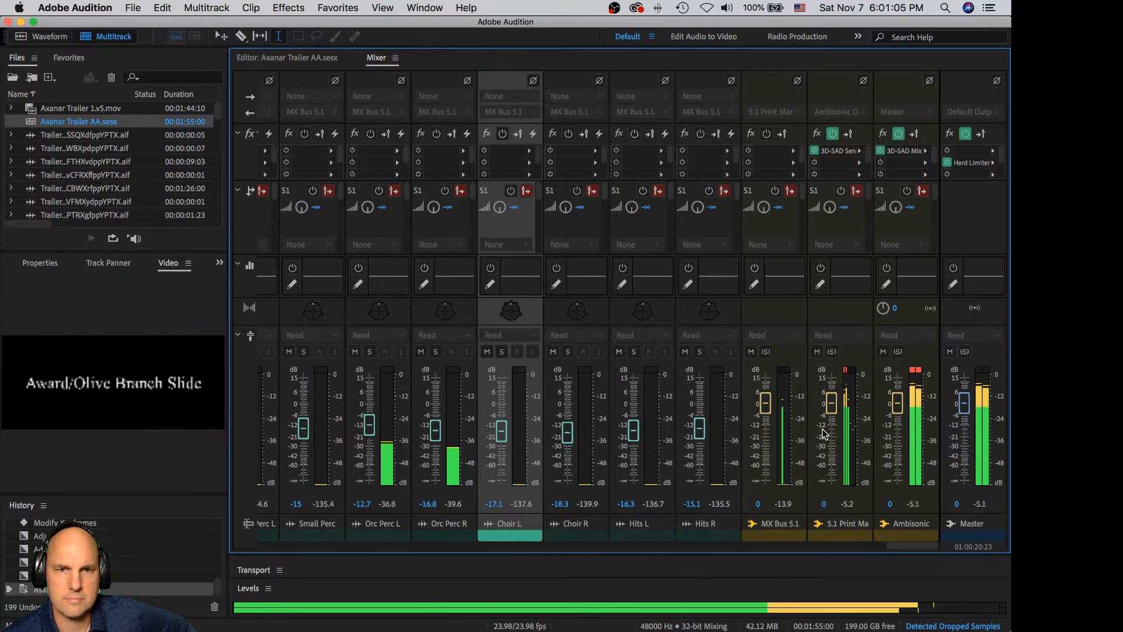
pyautogui.moveTo(908, 545); pyautogui.dragTo(884, 556)
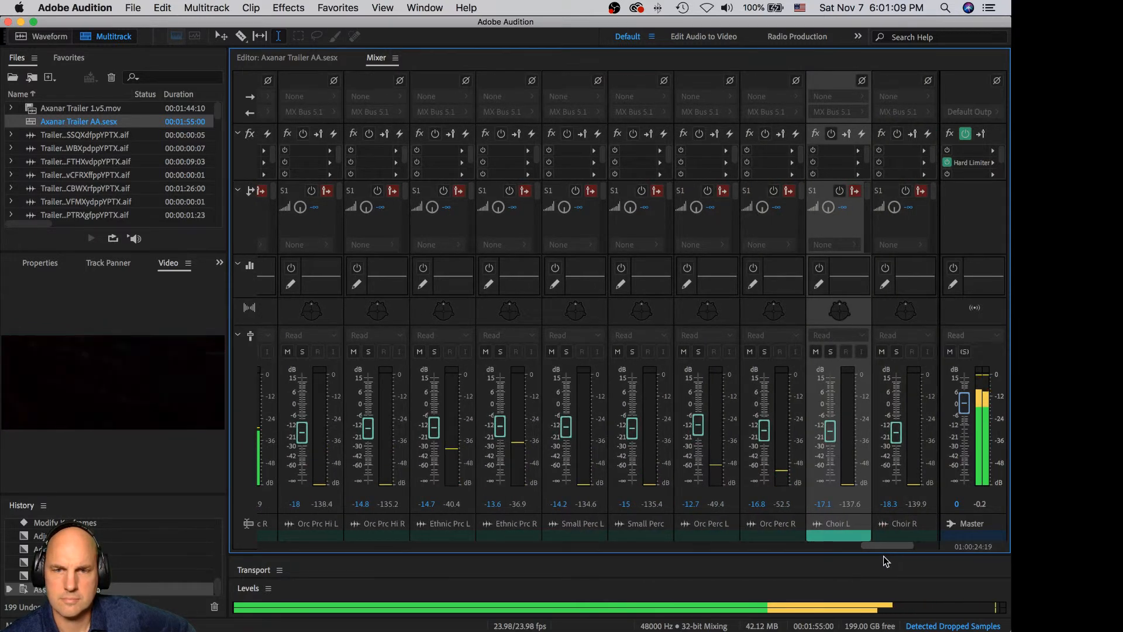
pyautogui.click(437, 314)
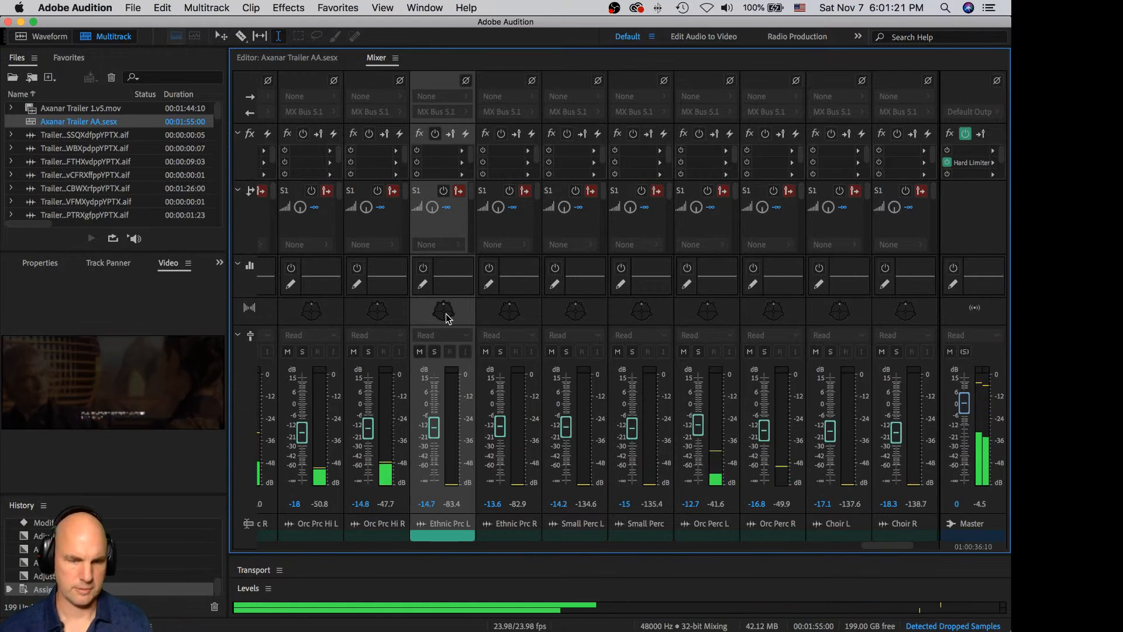
pyautogui.press('space')
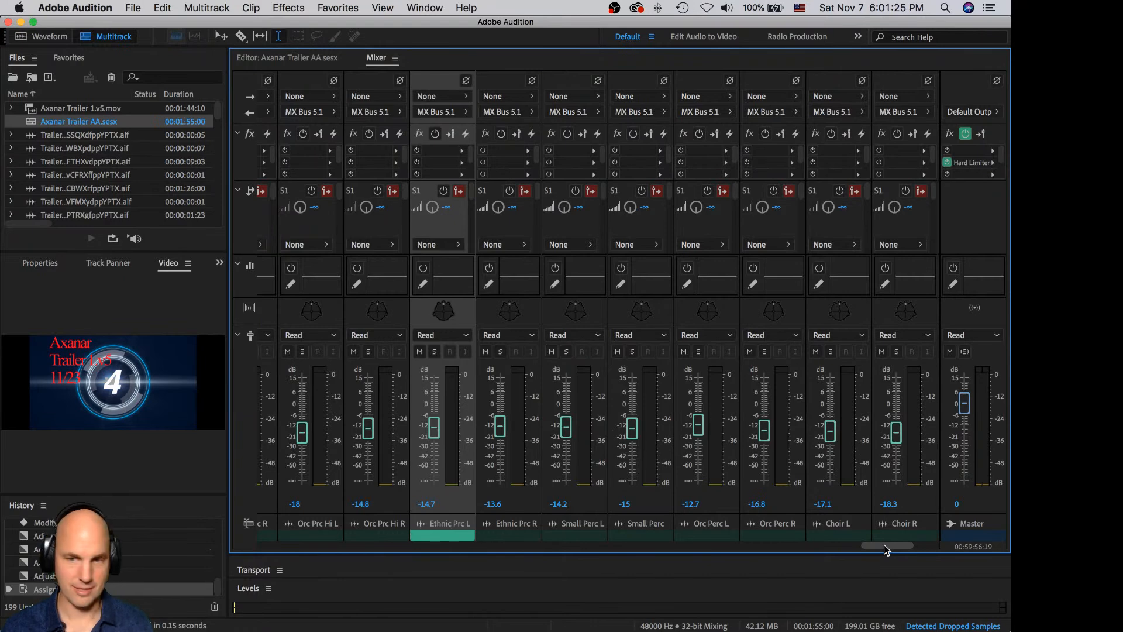
# - Open the surround track panner for the OBL oboe track and start playback from 00:59:56:19
pyautogui.moveTo(884, 546); pyautogui.dragTo(702, 537)
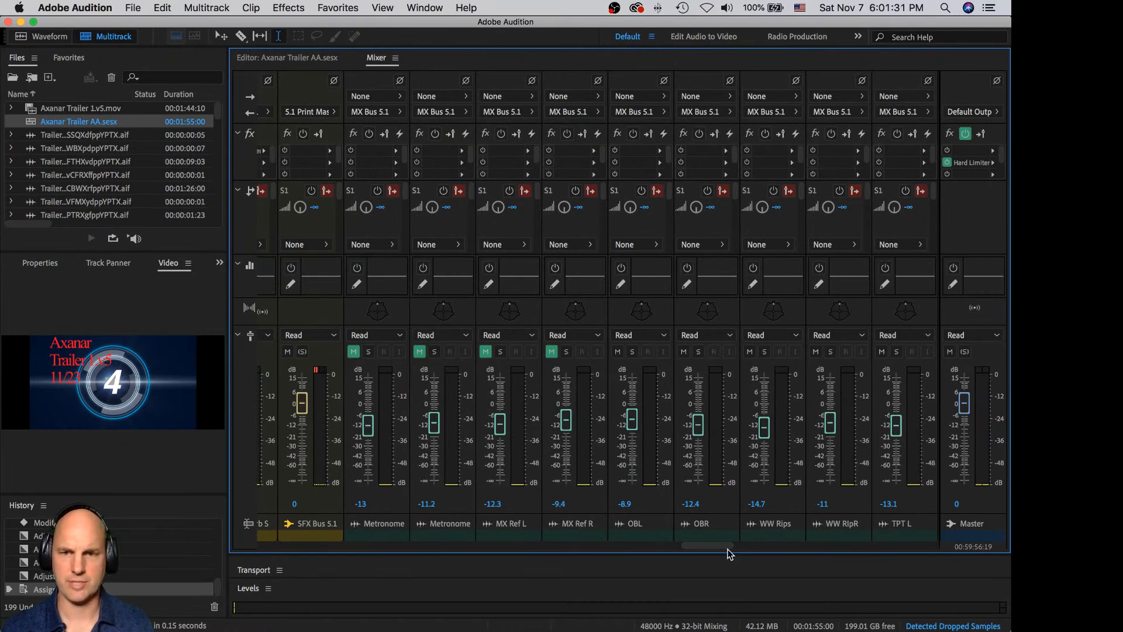
pyautogui.moveTo(712, 546); pyautogui.dragTo(728, 545)
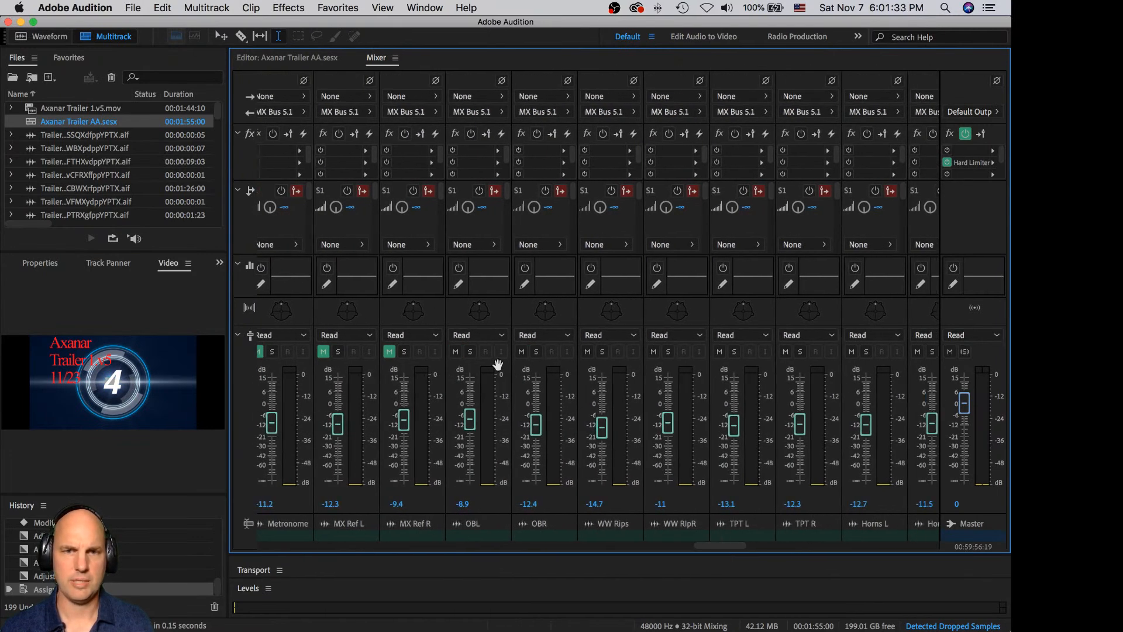
pyautogui.doubleClick(473, 314)
pyautogui.press('space')
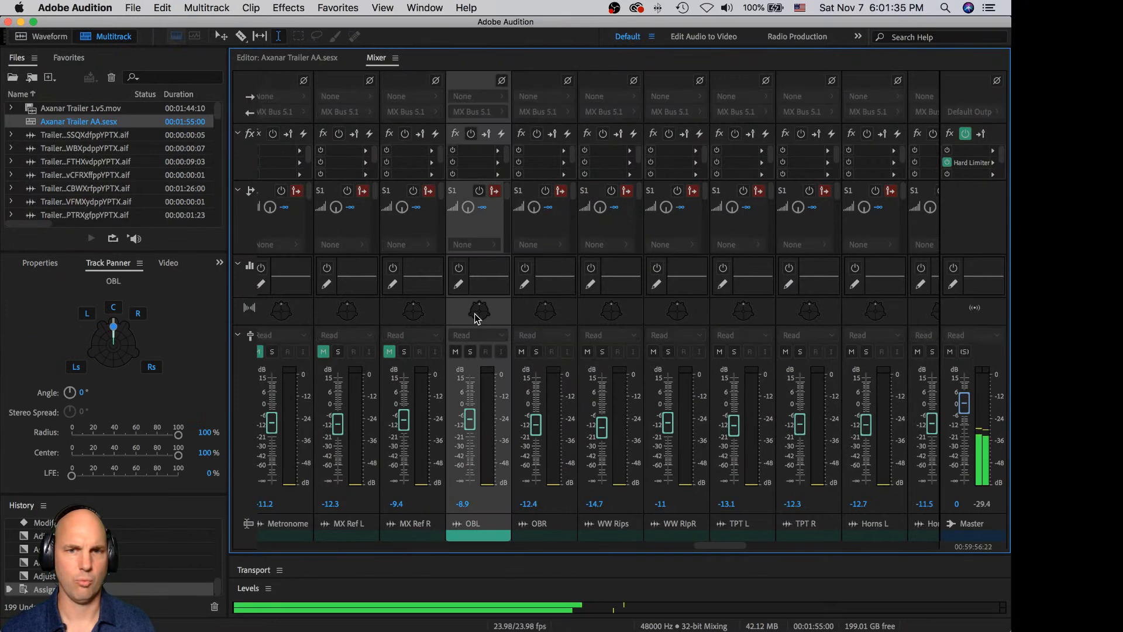
# - Locate the OBL Oboe clip in the multitrack editor and place the playhead just before its audible part at 01:00:37:23
pyautogui.click(318, 56)
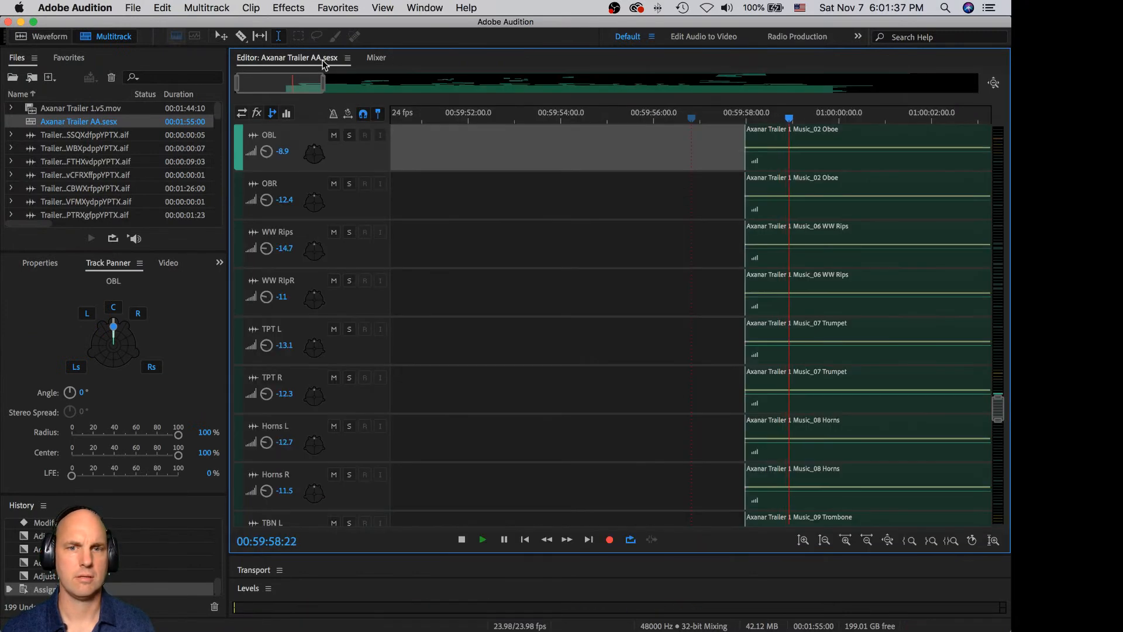
pyautogui.scroll(-5, 867, 349)
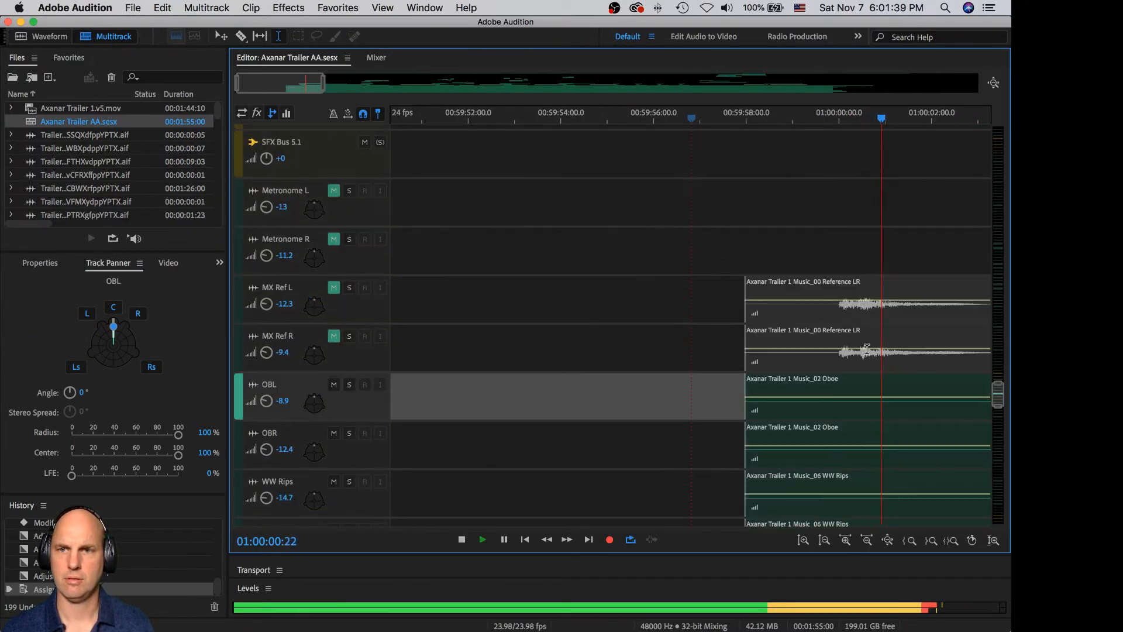
pyautogui.press('-')
pyautogui.press('-')
pyautogui.press('-')
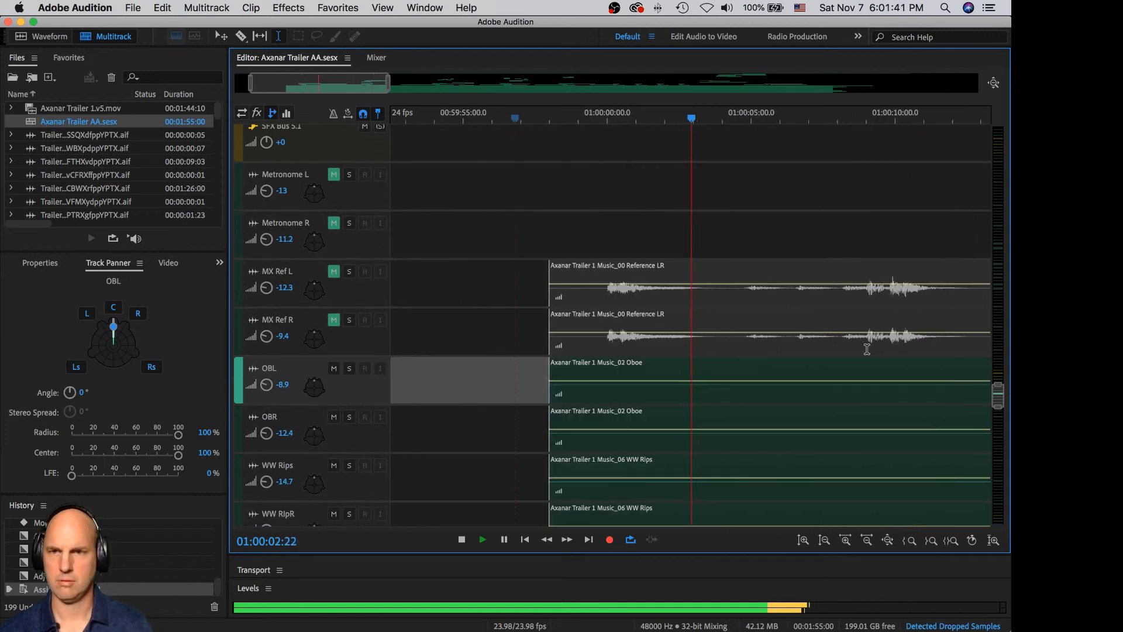
pyautogui.press('-')
pyautogui.press('-')
pyautogui.press('-')
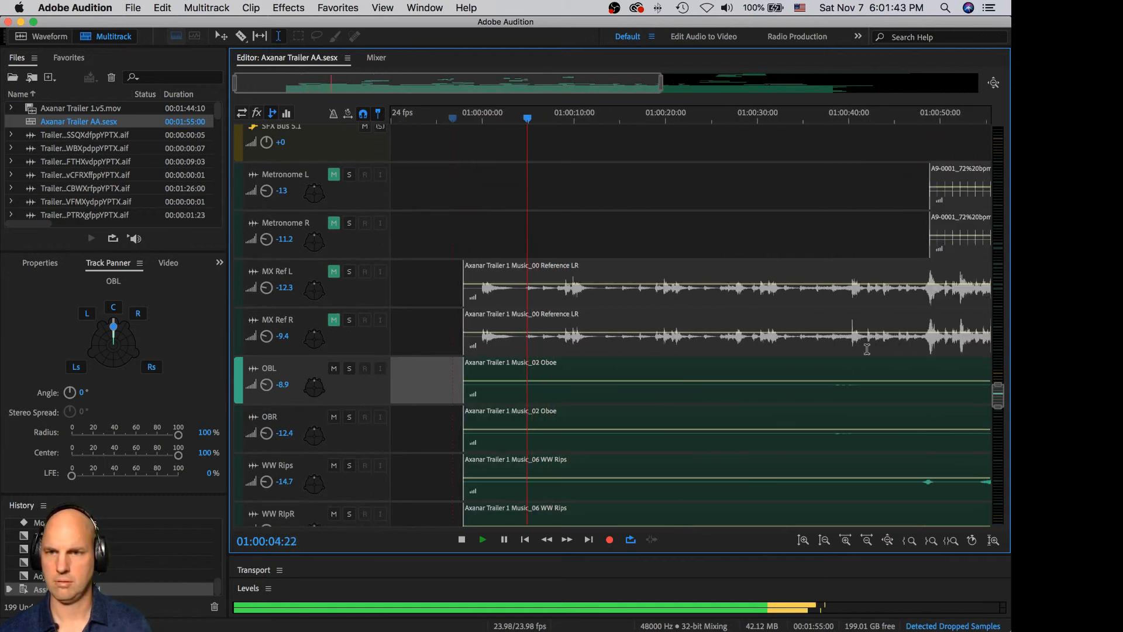
pyautogui.click(828, 391)
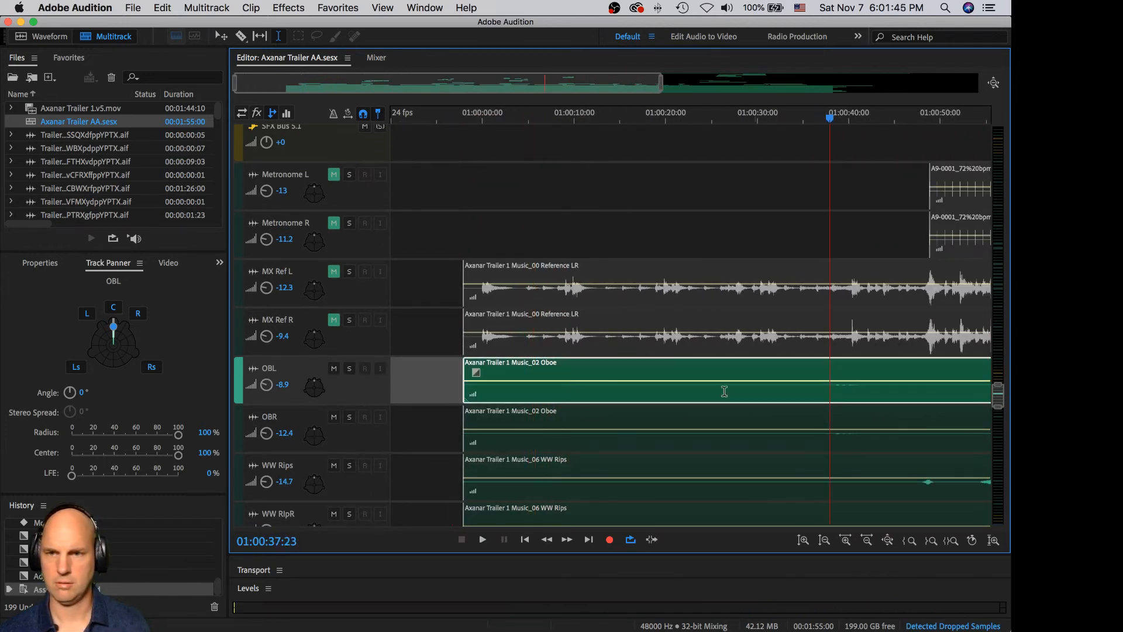
# - Solo OBL, play it from 01:00:37:23, and clear the solo
pyautogui.click(350, 369)
pyautogui.press('space')
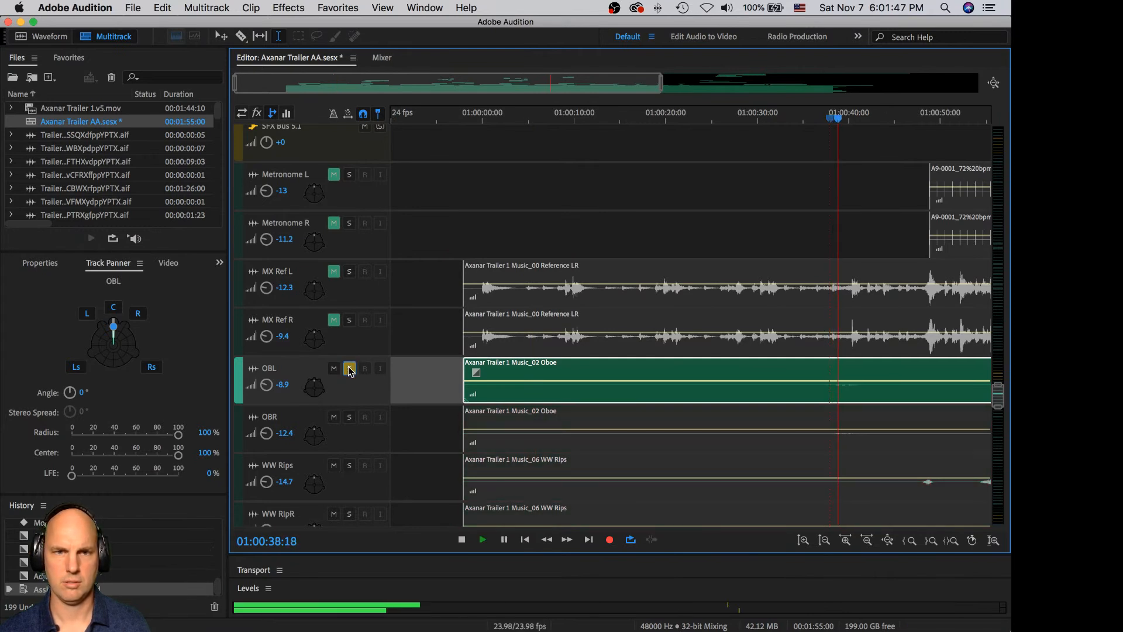
pyautogui.press('space')
pyautogui.click(349, 368)
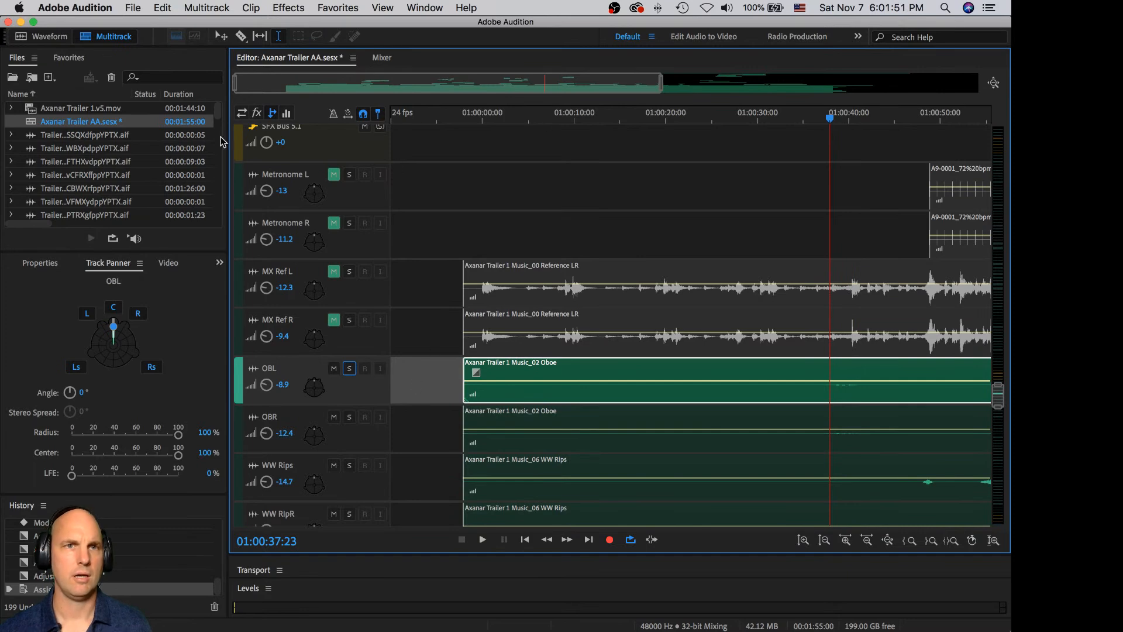
# - Back in the mixer, pan OBL slightly left of center and OBR to an angle of about 23°
pyautogui.click(381, 58)
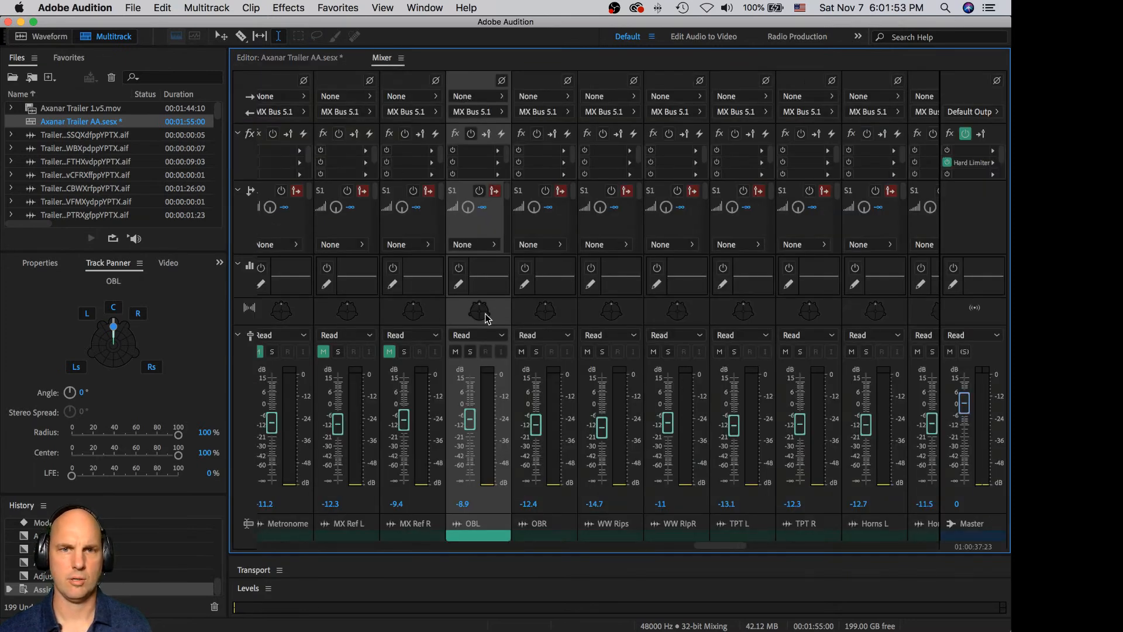
pyautogui.moveTo(106, 328); pyautogui.dragTo(108, 332)
pyautogui.click(541, 310)
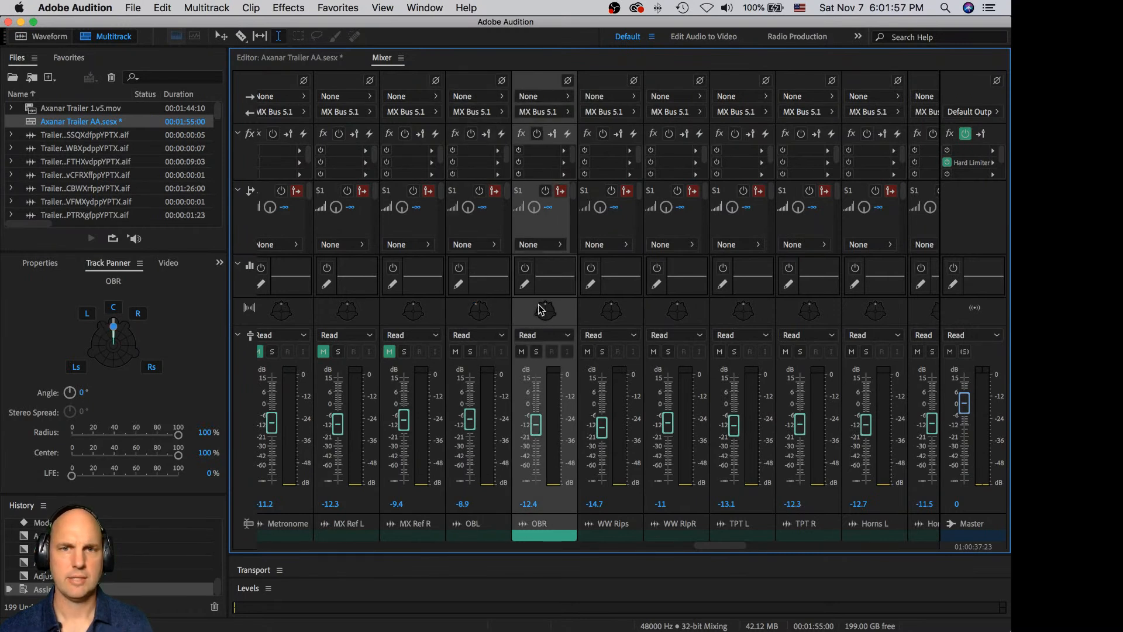
pyautogui.moveTo(118, 332); pyautogui.dragTo(123, 332)
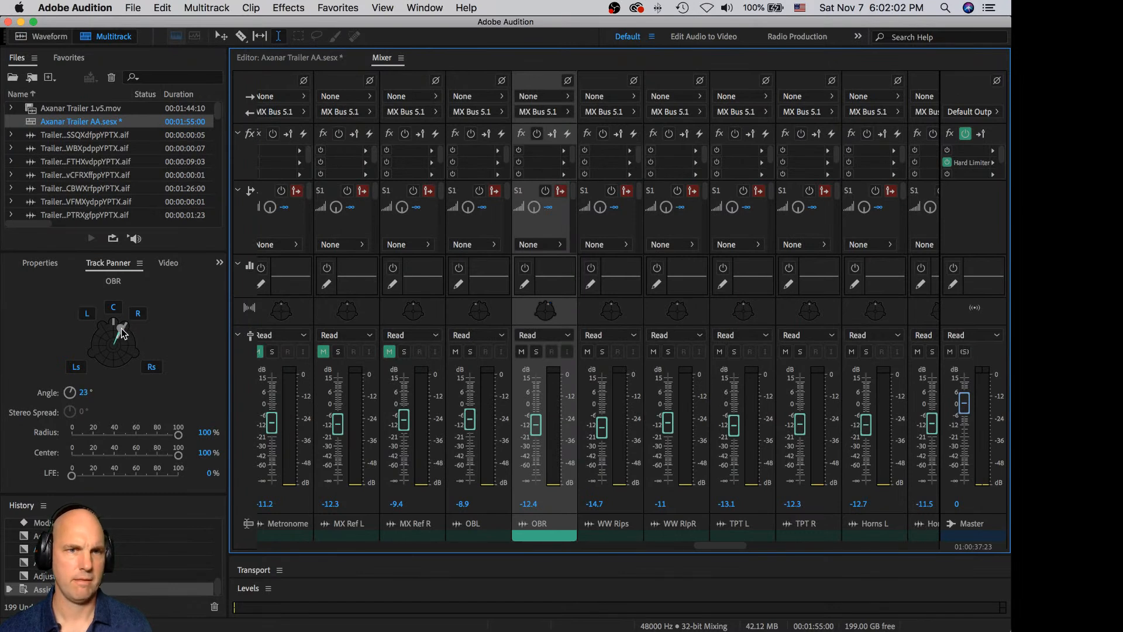
# - Pan the woodwind rips in the surround field, with the left WW Rips track at about -29° and WW RipR at about 29°
pyautogui.click(619, 532)
pyautogui.moveTo(115, 326); pyautogui.dragTo(106, 330)
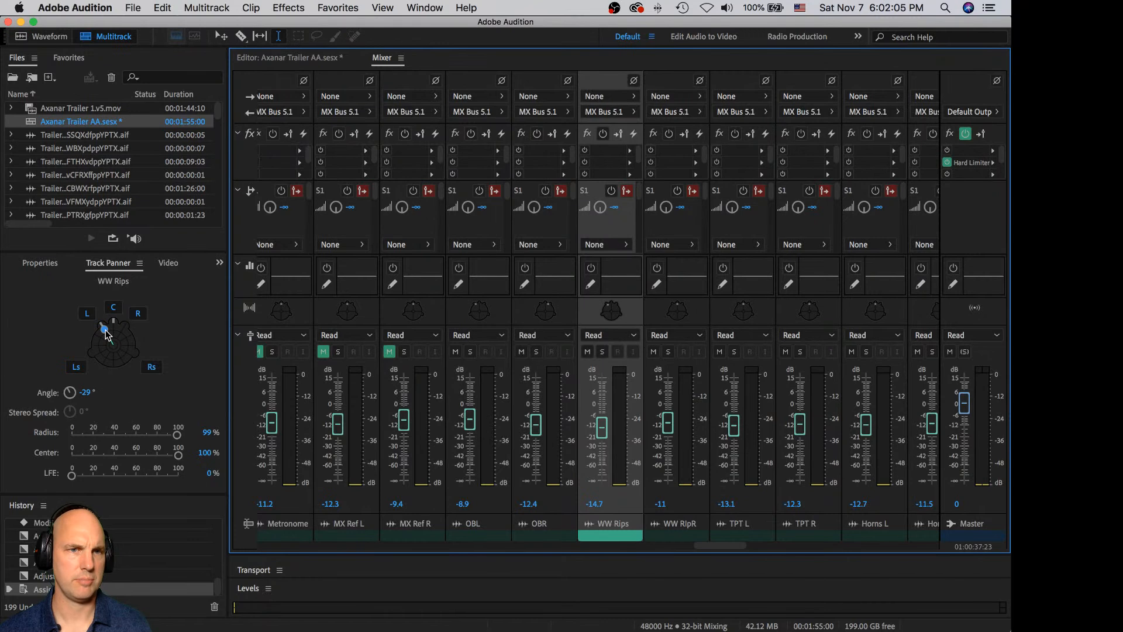
pyautogui.click(684, 318)
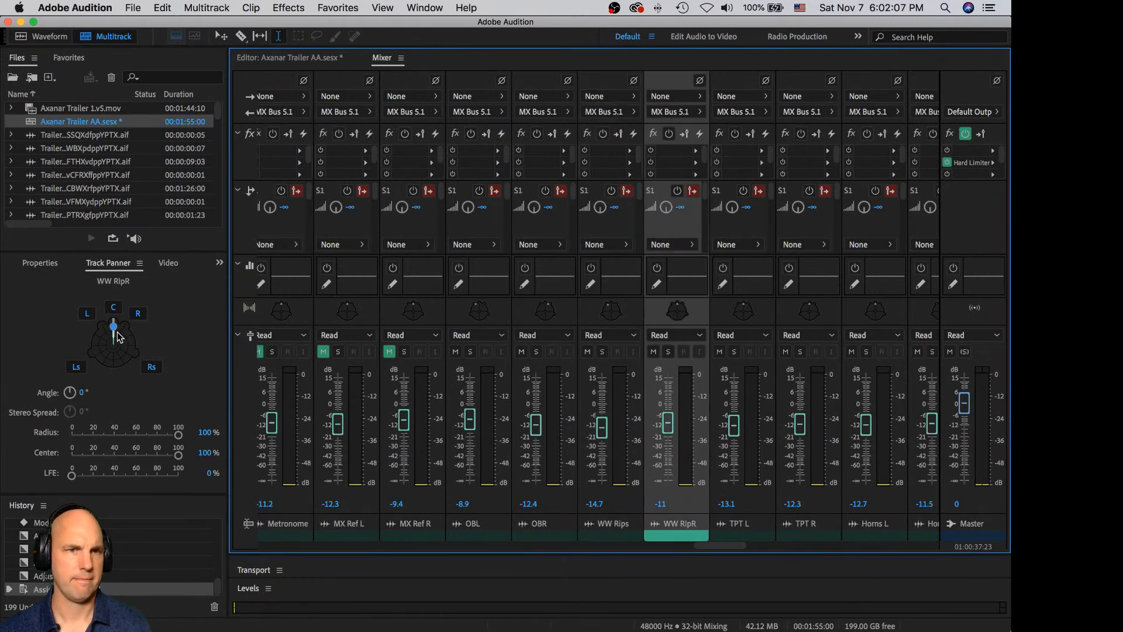
pyautogui.moveTo(117, 329); pyautogui.dragTo(124, 333)
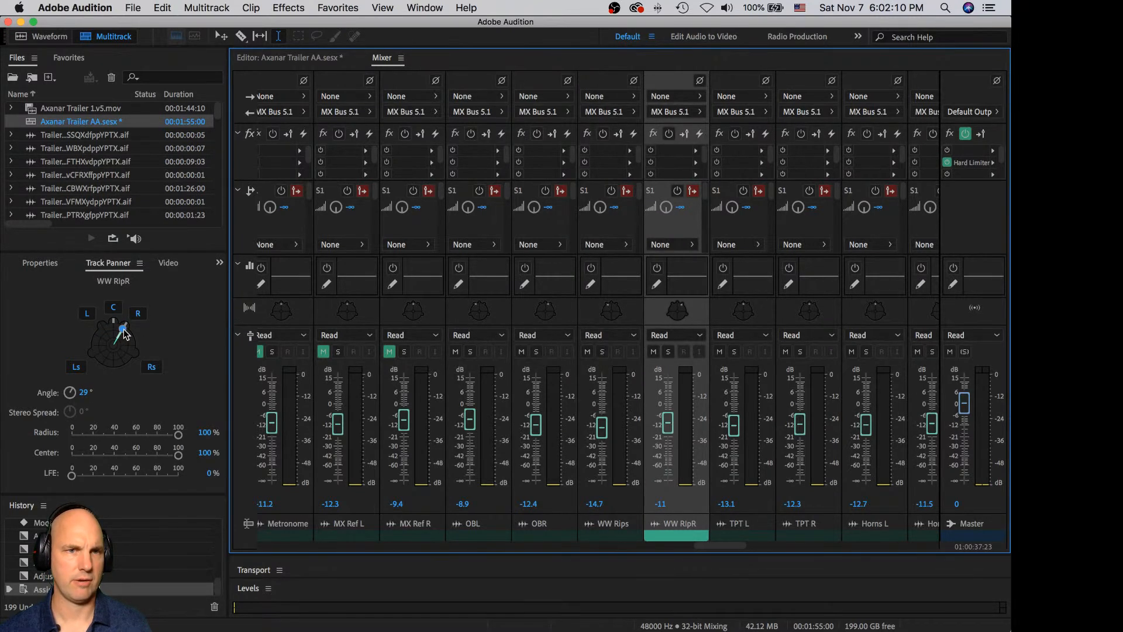
# - Pan the trumpets wider, setting TPT L to about -57° and TPT R to about 51°
pyautogui.click(746, 531)
pyautogui.moveTo(112, 330); pyautogui.dragTo(93, 333)
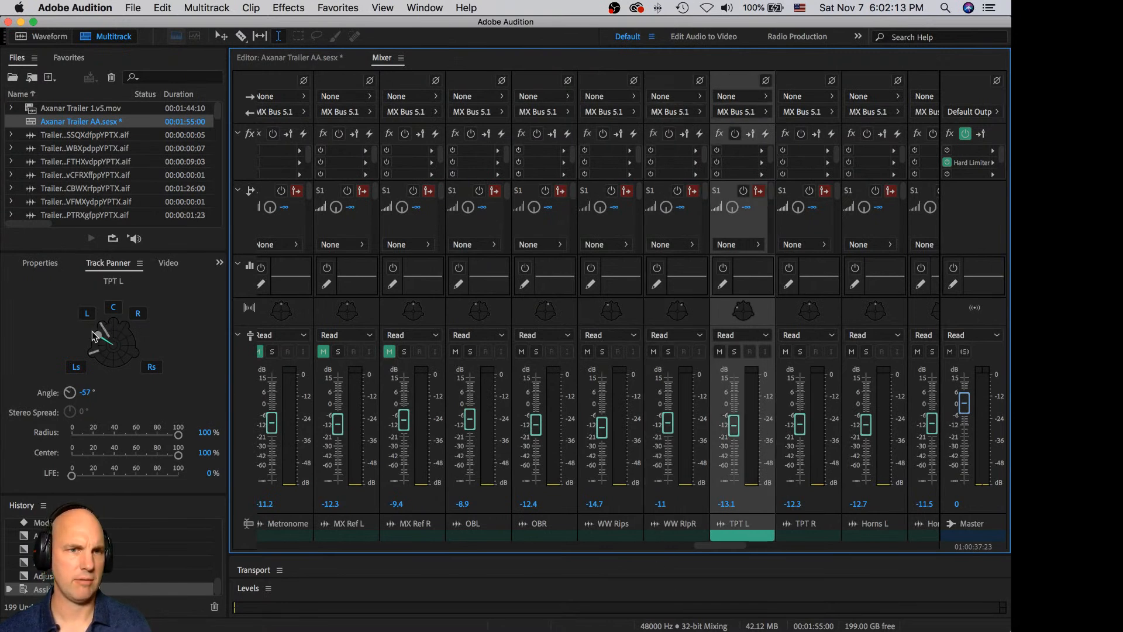
pyautogui.click(817, 536)
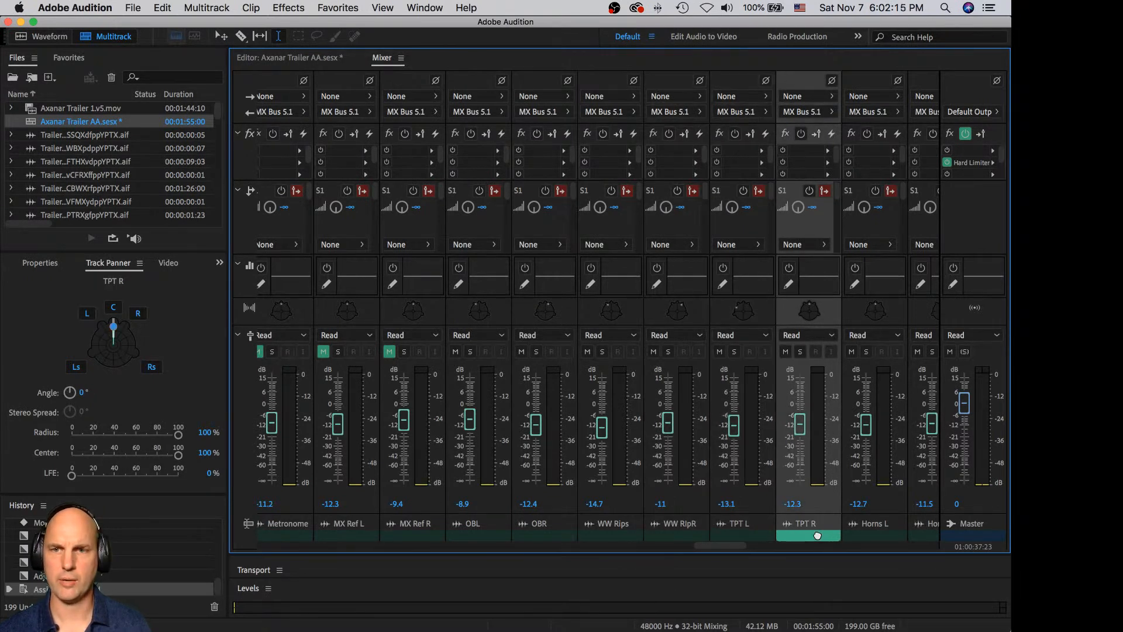
pyautogui.moveTo(117, 329); pyautogui.dragTo(132, 331)
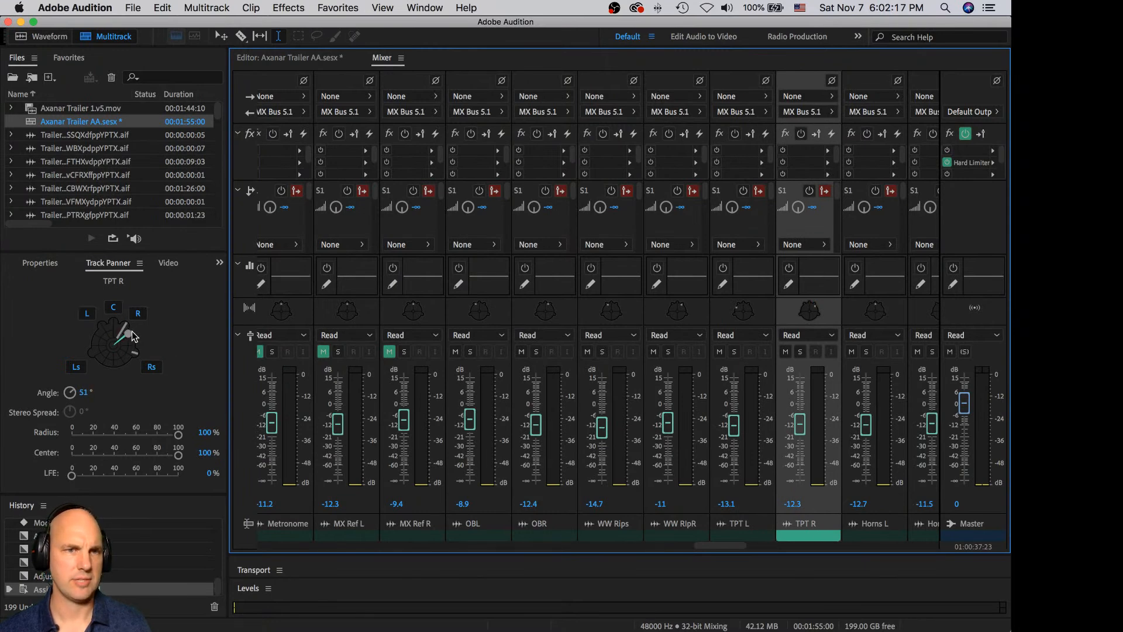
# - Pan Horns L toward the front left speaker and Horns R to an angle of about 28°
pyautogui.moveTo(729, 546); pyautogui.dragTo(773, 546)
pyautogui.click(340, 535)
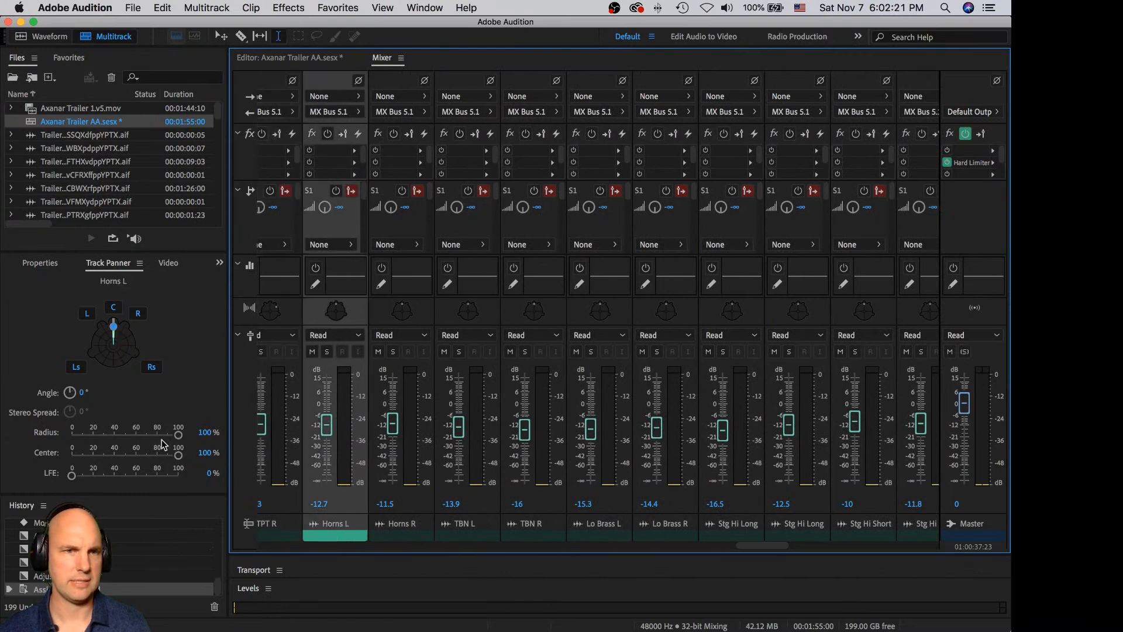
pyautogui.moveTo(113, 326); pyautogui.dragTo(106, 330)
pyautogui.click(404, 533)
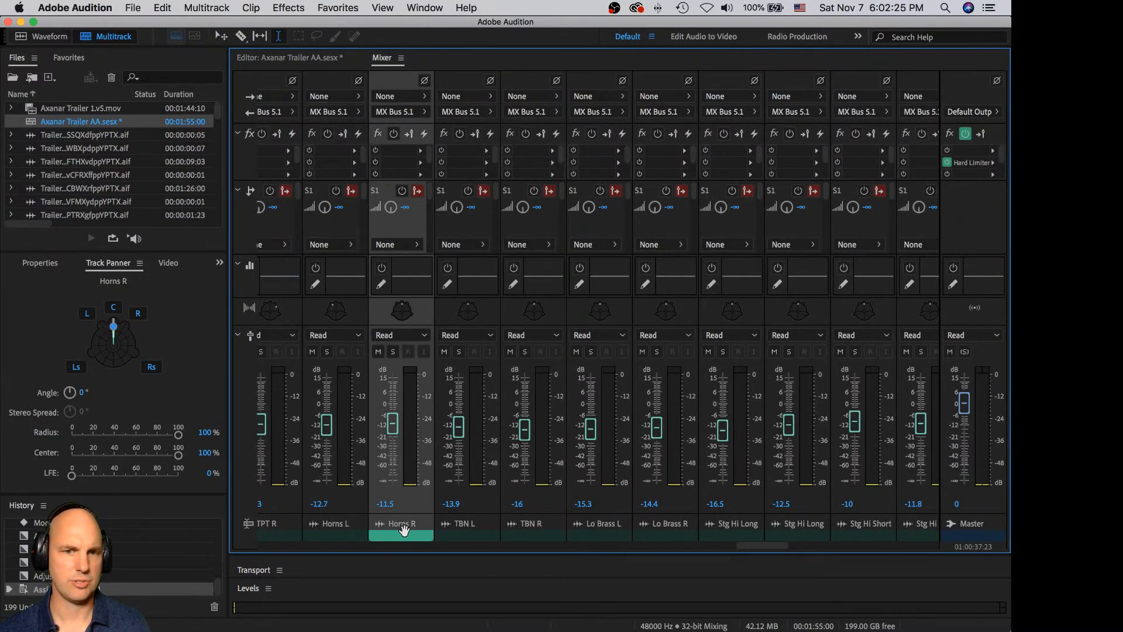
pyautogui.moveTo(115, 331); pyautogui.dragTo(129, 334)
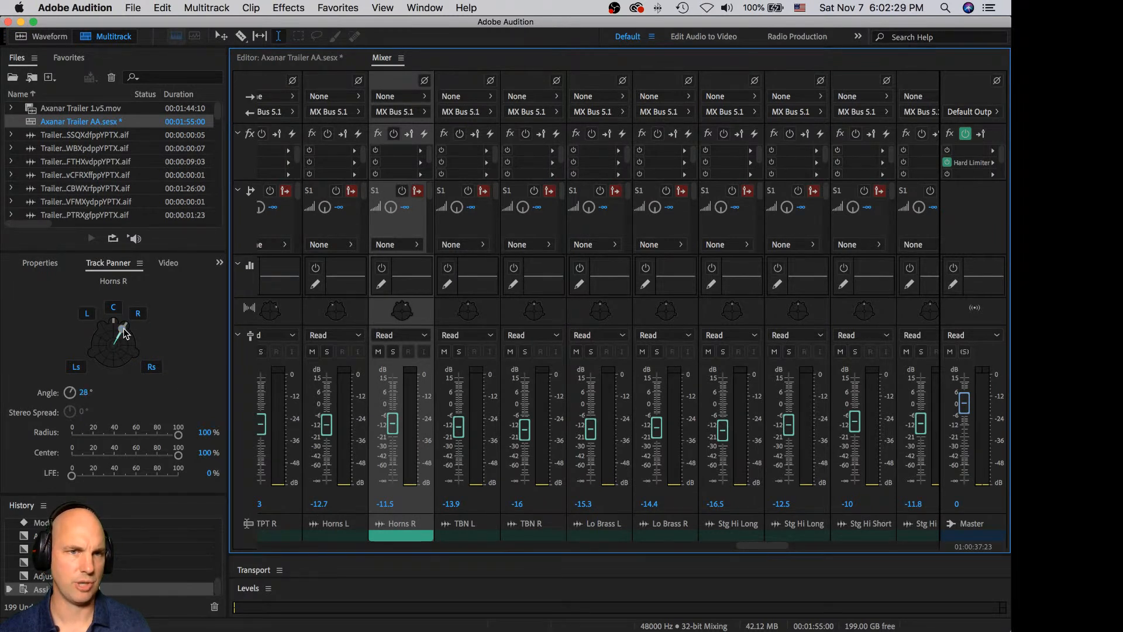
# - Pan the trombone tracks TBN L and TBN R off center, with TBN R at about 54°
pyautogui.click(457, 527)
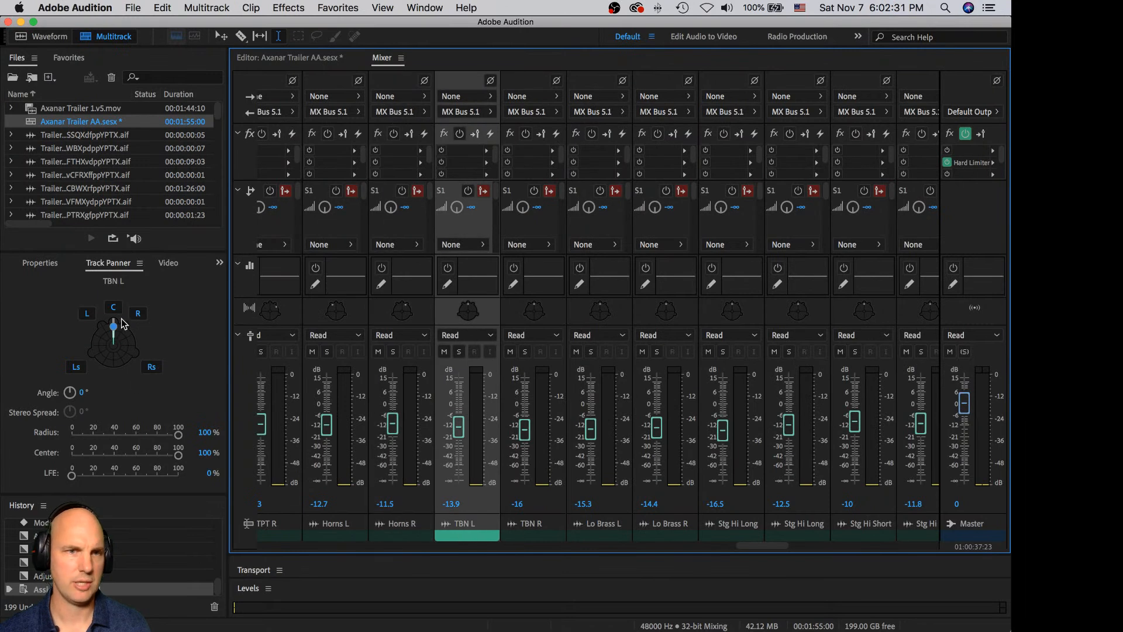
pyautogui.moveTo(113, 330); pyautogui.dragTo(135, 339)
pyautogui.click(539, 538)
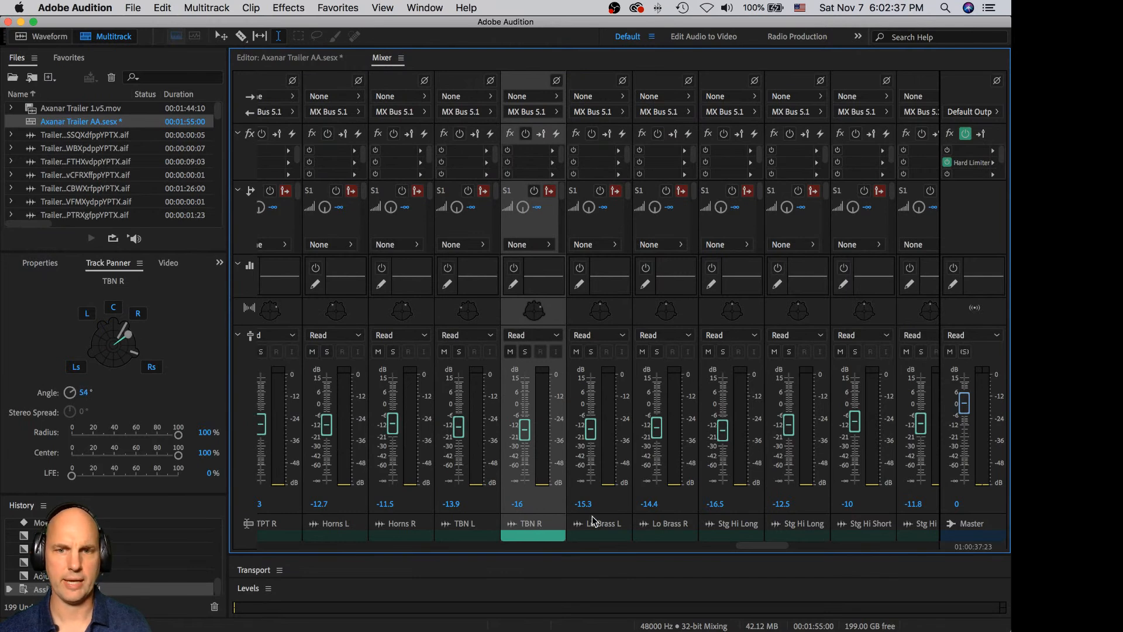
# - Pan the low brass pair, setting Lo Brass L to about -50° and Lo Brass R to about 53°
pyautogui.click(598, 535)
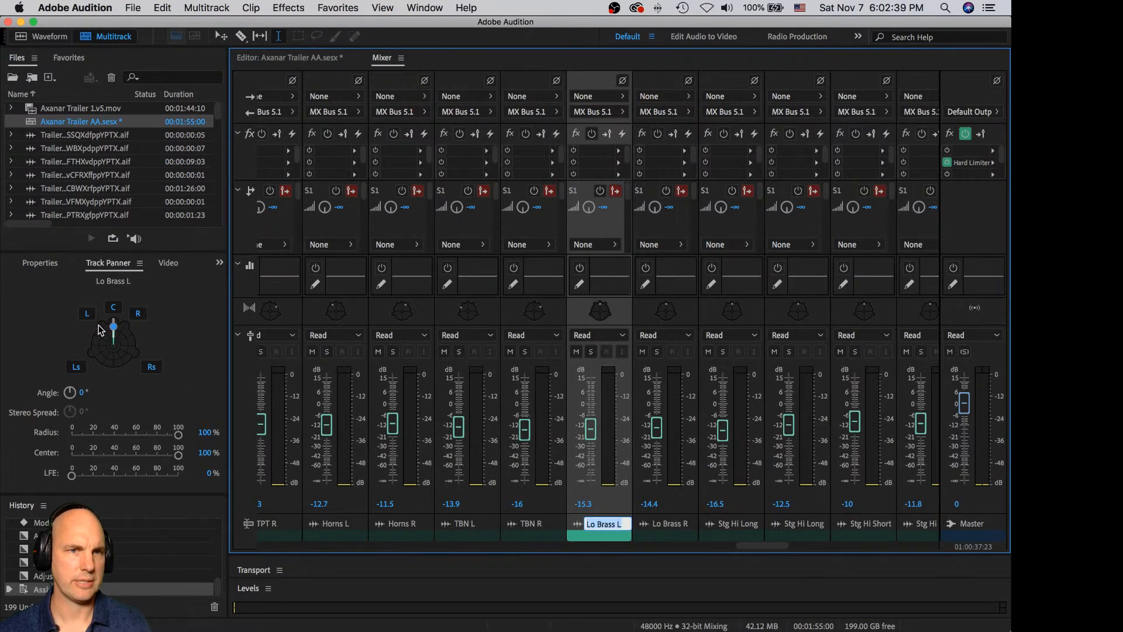
pyautogui.moveTo(112, 326); pyautogui.dragTo(101, 337)
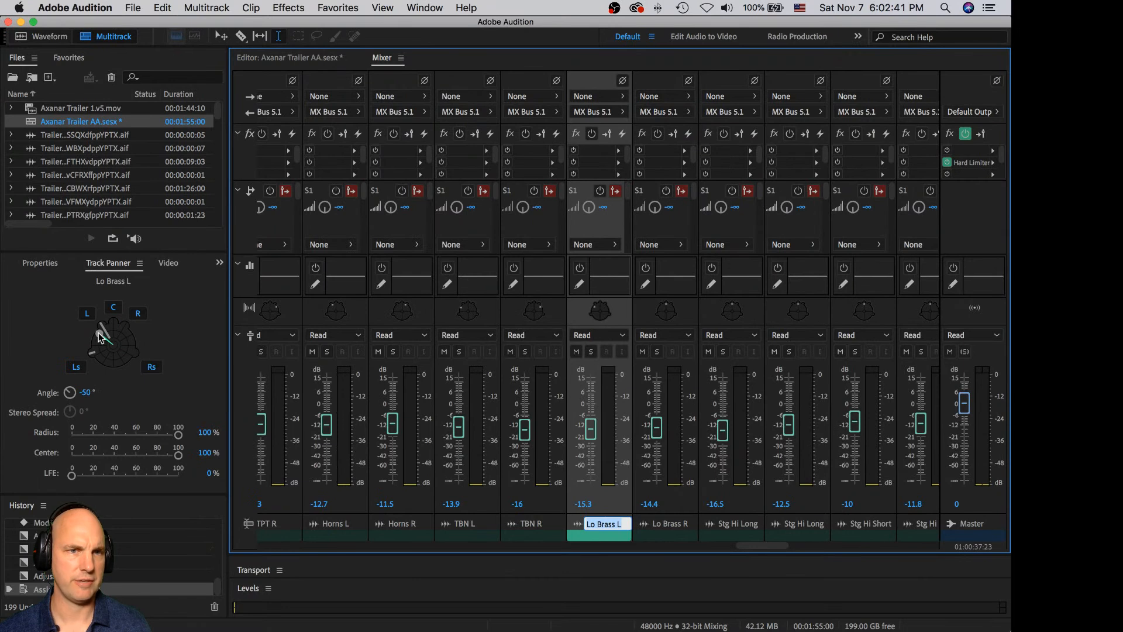
pyautogui.click(661, 535)
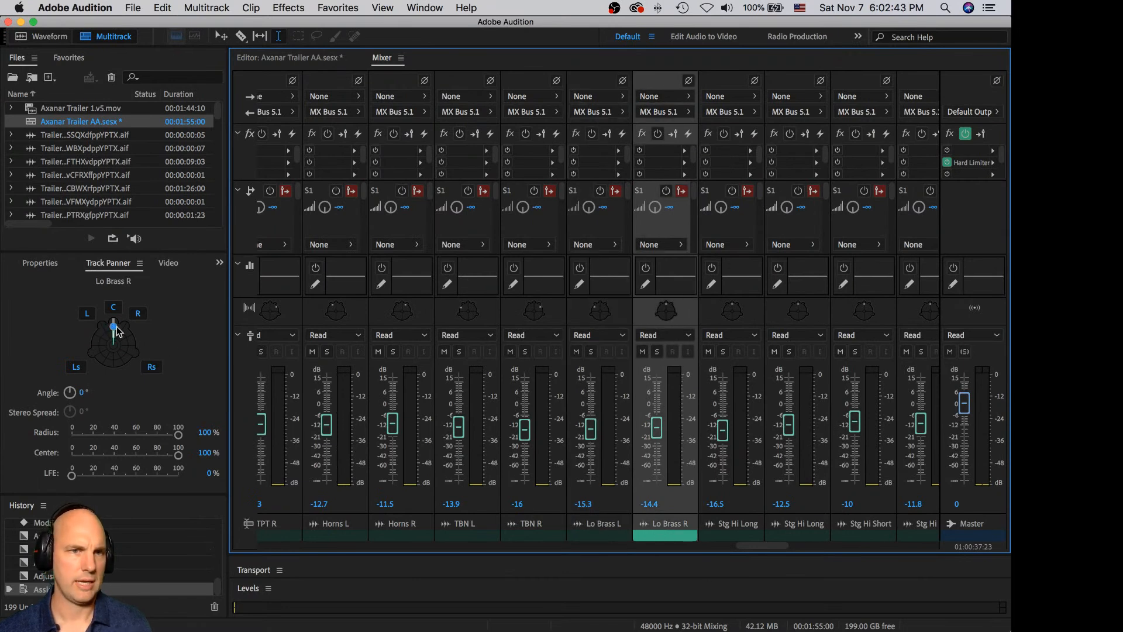
pyautogui.moveTo(115, 330); pyautogui.dragTo(130, 338)
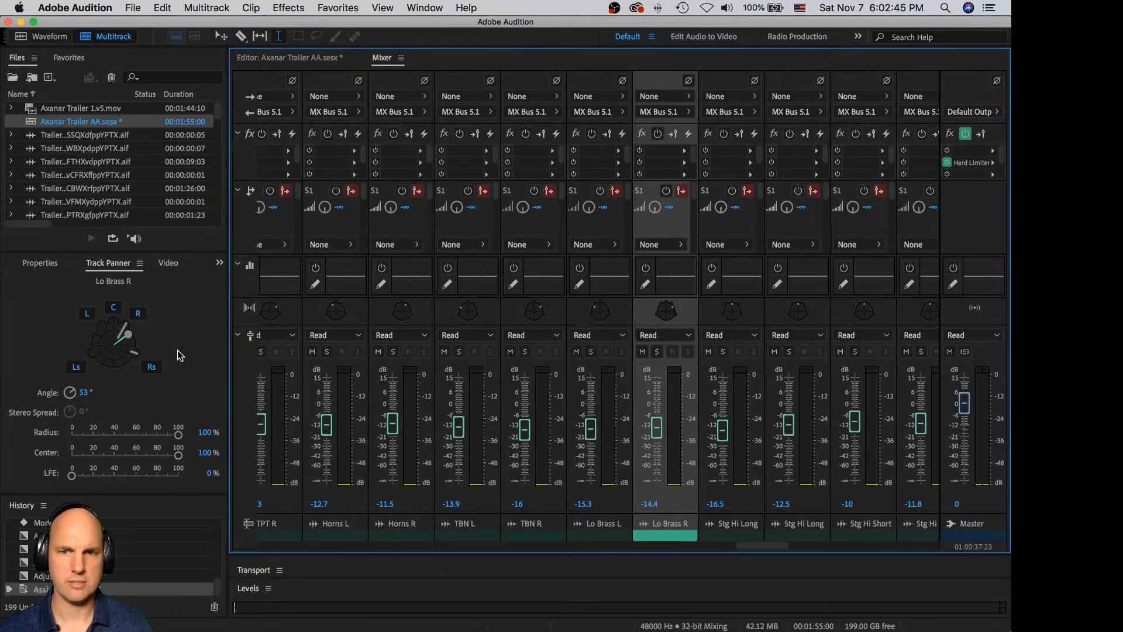
# - Pan the Stg Hi Long L string track to an angle of about -68°
pyautogui.click(724, 535)
pyautogui.moveTo(112, 330); pyautogui.dragTo(95, 341)
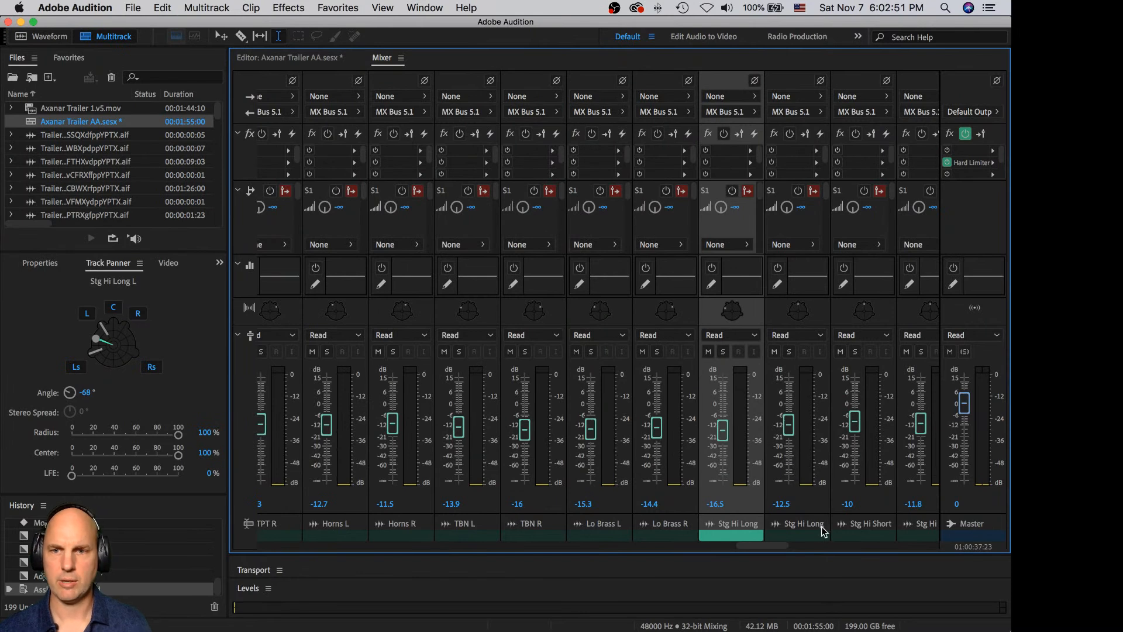
# - Pan the remaining high strings: Stg Hi Long R to about 52°, Stg Hi Short L to about -56° and Stg Hi Short R toward the front right
pyautogui.click(805, 531)
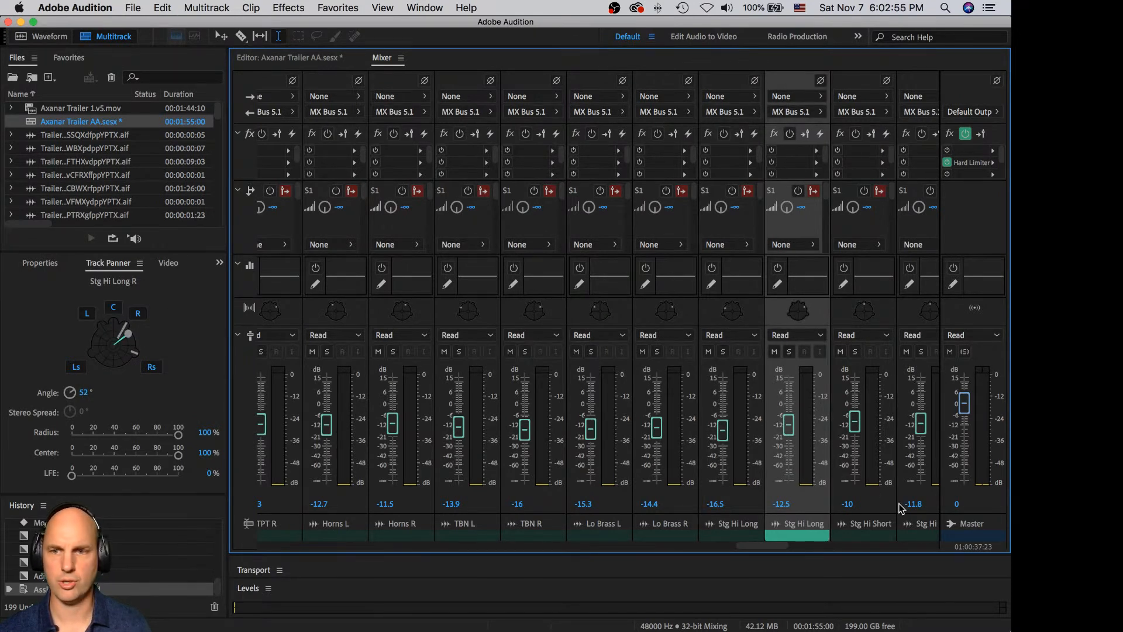
pyautogui.moveTo(779, 546); pyautogui.dragTo(814, 545)
pyautogui.click(424, 534)
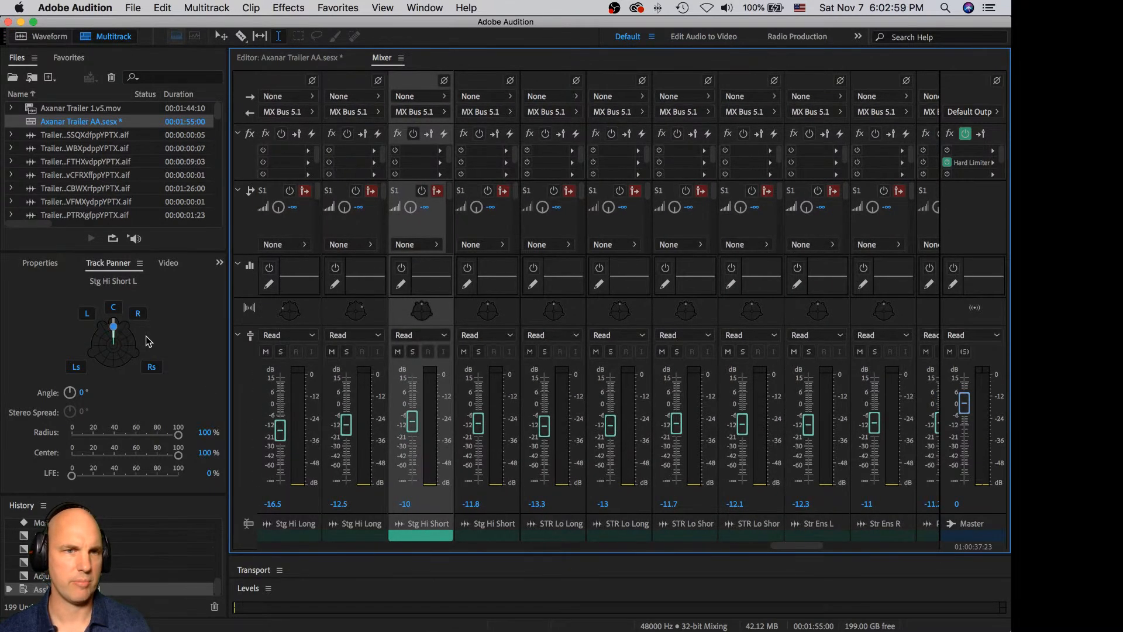
pyautogui.moveTo(116, 331); pyautogui.dragTo(103, 334)
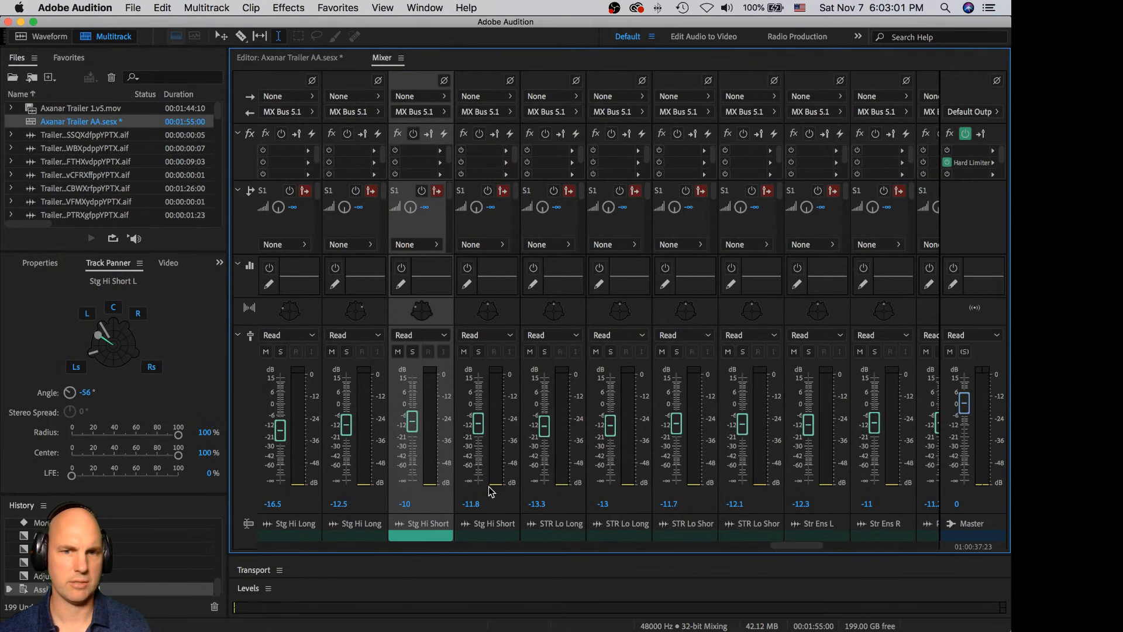
pyautogui.click(492, 530)
pyautogui.moveTo(116, 329); pyautogui.dragTo(134, 334)
# - Pan the long low strings, moving STR Lo Long L toward the front left and STR Lo Long R to about 51°
pyautogui.click(566, 535)
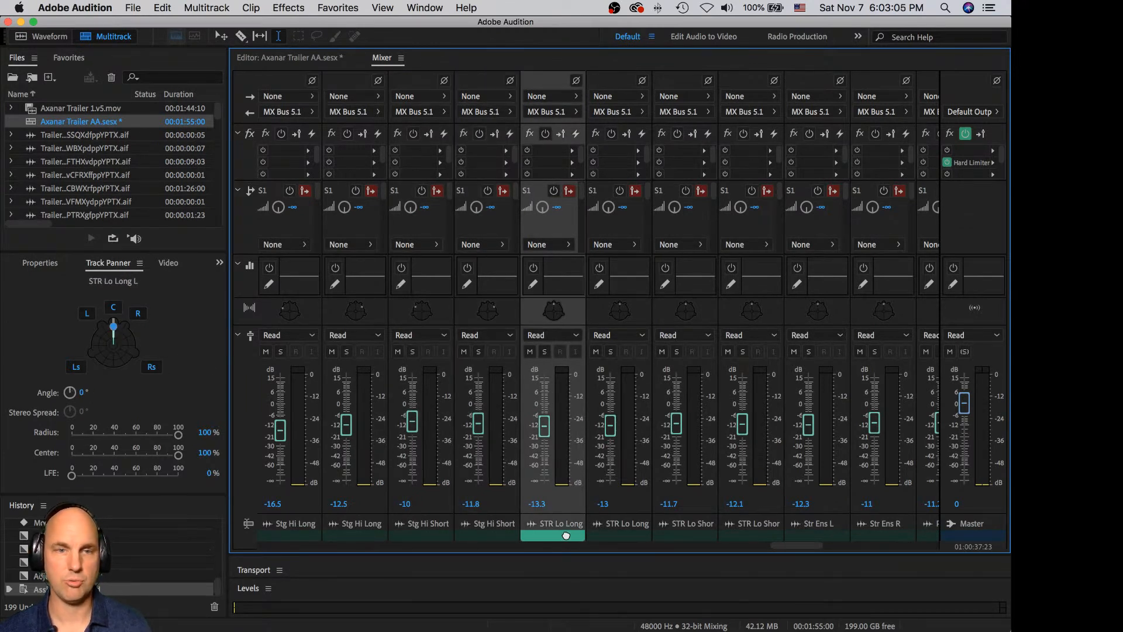
pyautogui.moveTo(111, 323); pyautogui.dragTo(87, 330)
pyautogui.click(617, 534)
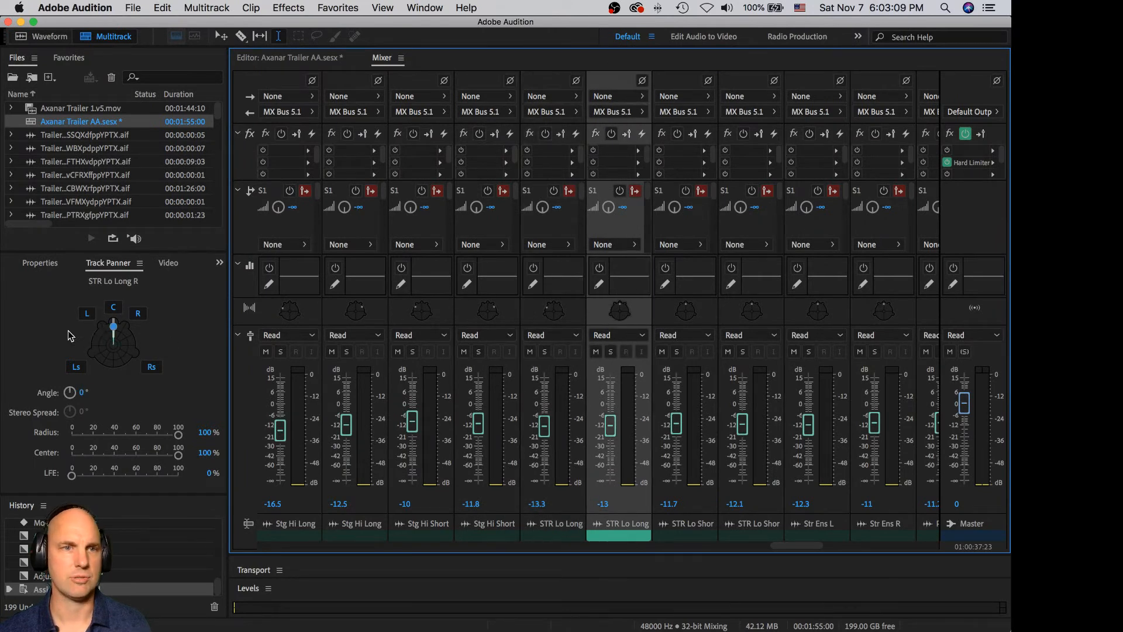
pyautogui.moveTo(119, 331); pyautogui.dragTo(130, 338)
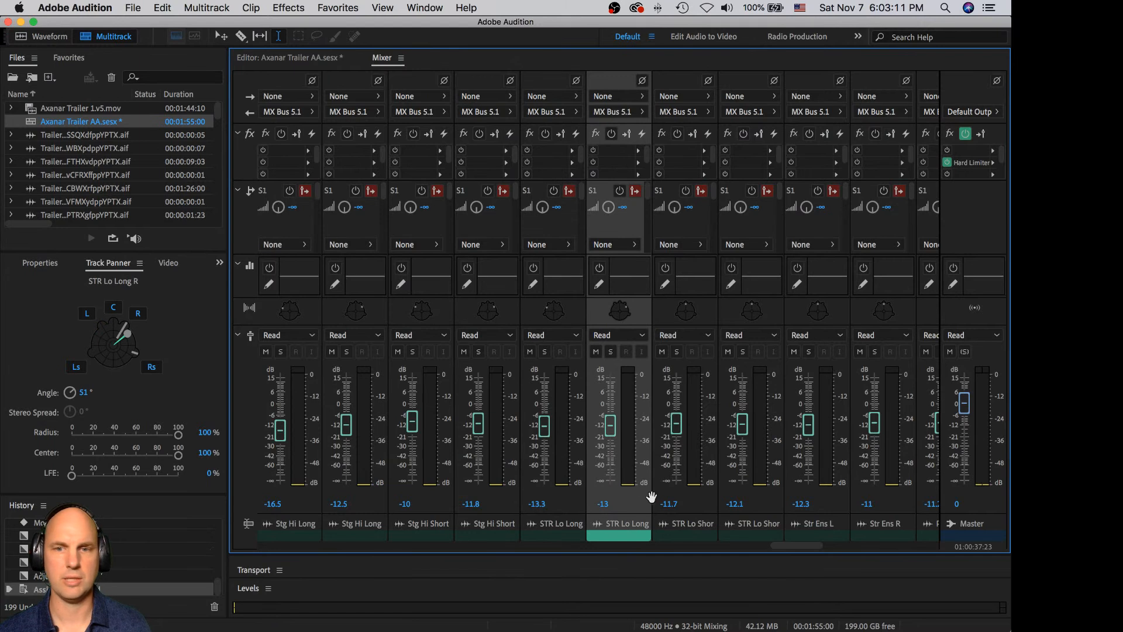
# - Pan the short low strings STR Lo Short L and STR Lo Short R off center, with STR Lo Short R at about 50°
pyautogui.click(682, 526)
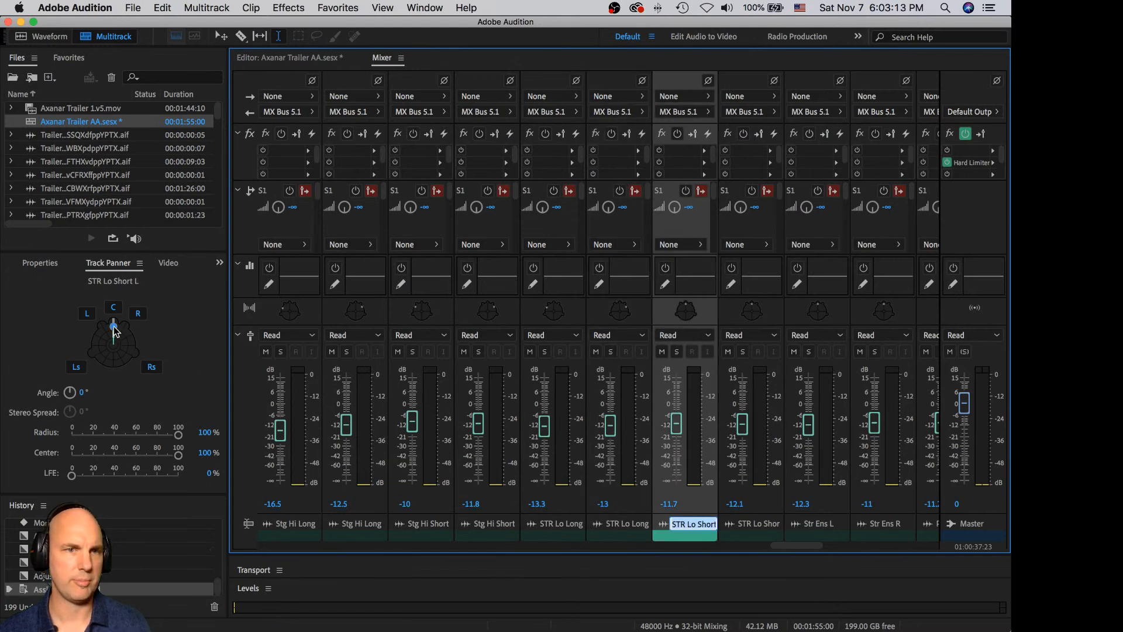
pyautogui.click(774, 530)
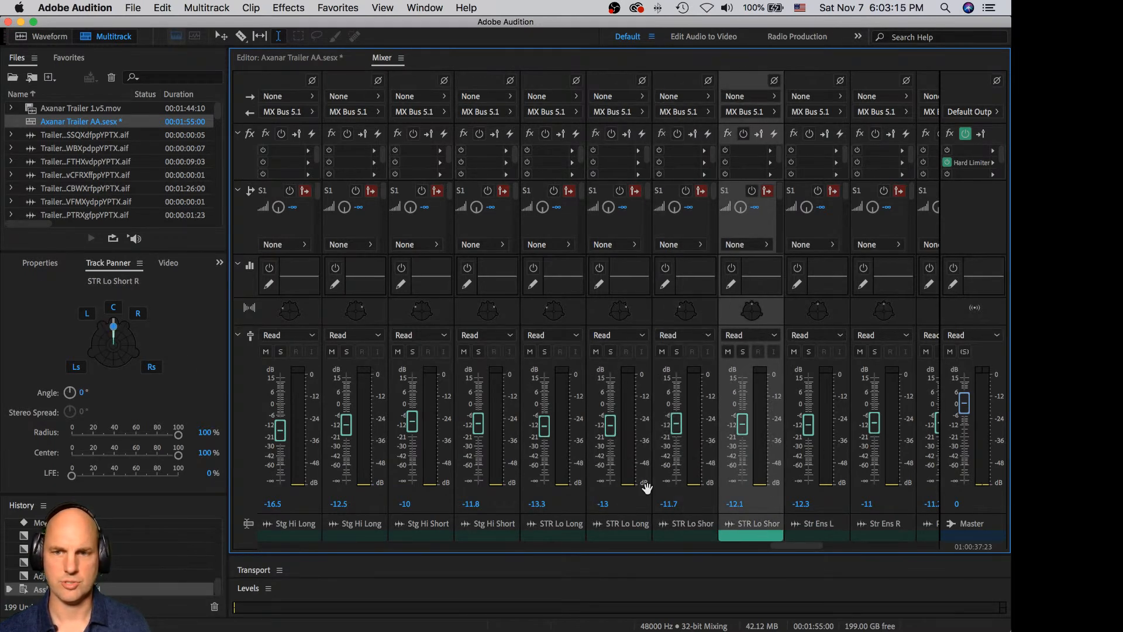
pyautogui.moveTo(114, 325); pyautogui.dragTo(128, 332)
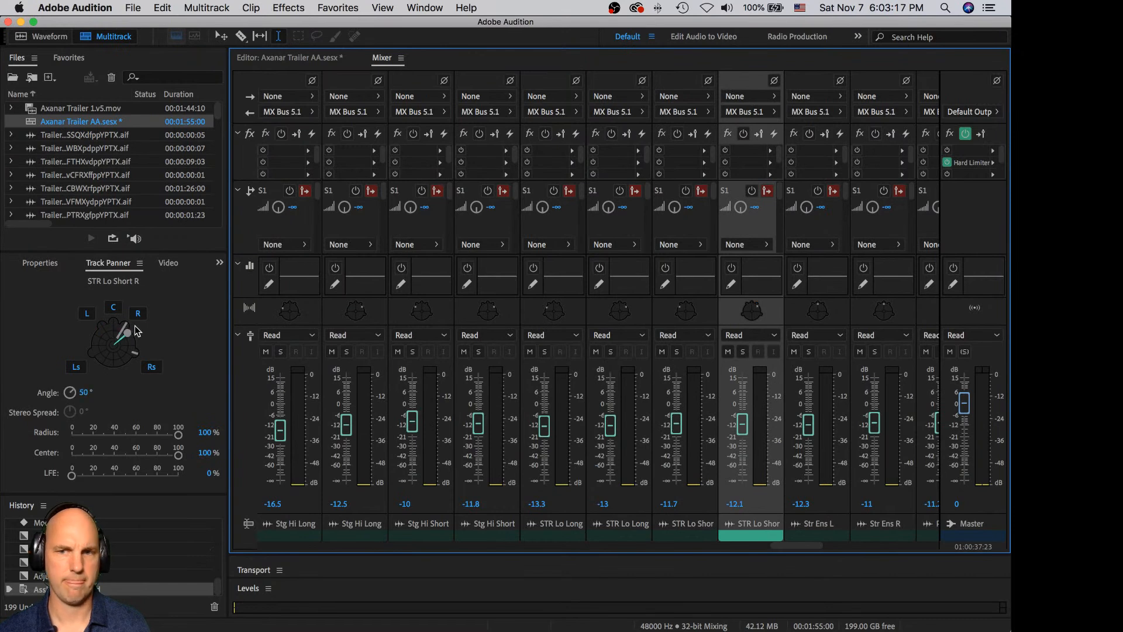
# - Pan the string ensemble pair, setting Str Ens L to about -54° and Str Ens R to about 51°
pyautogui.click(812, 528)
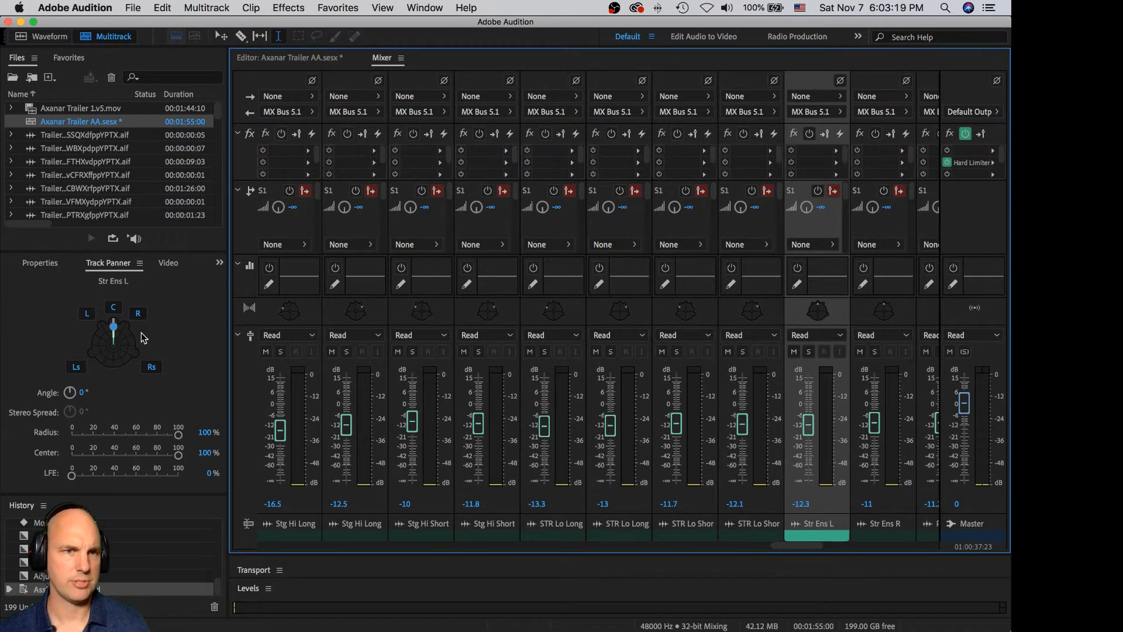
pyautogui.moveTo(114, 325); pyautogui.dragTo(87, 328)
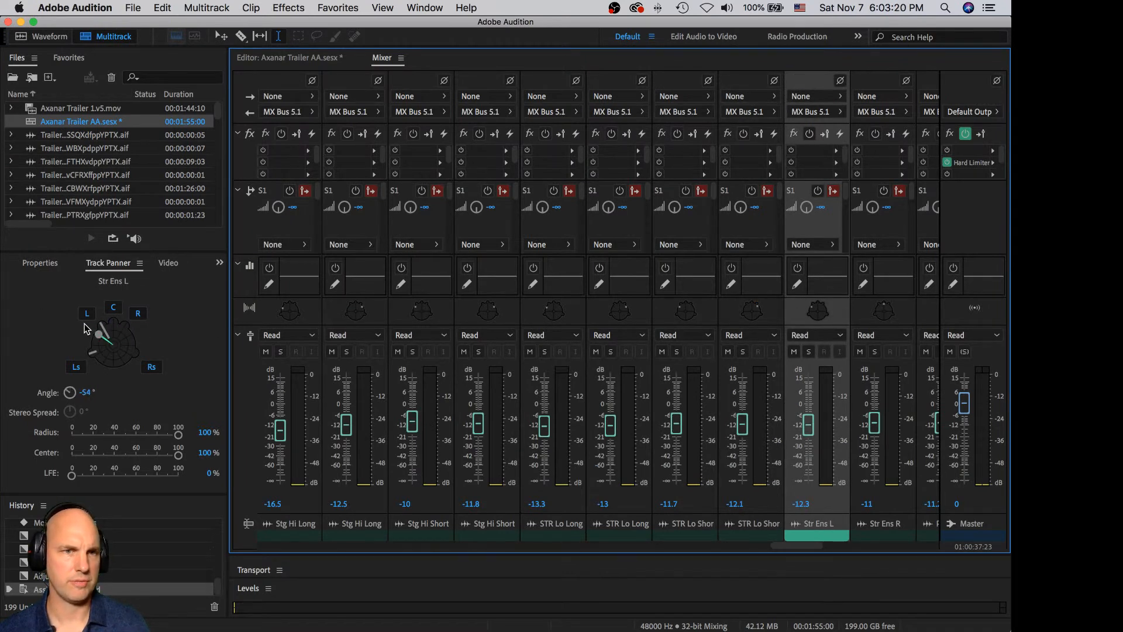
pyautogui.click(881, 526)
pyautogui.moveTo(121, 329); pyautogui.dragTo(127, 331)
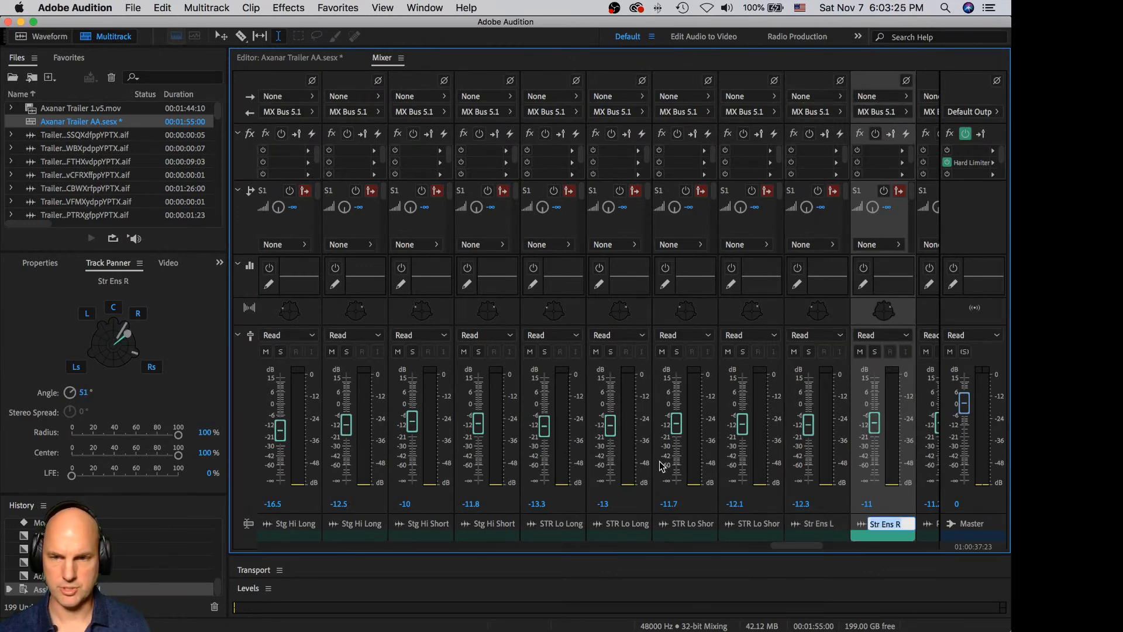
# - Pan the piano and celesta pair, setting Pno Cel L to about -75° and Pno Cel R to about 66°
pyautogui.hscroll(10, 784, 555)
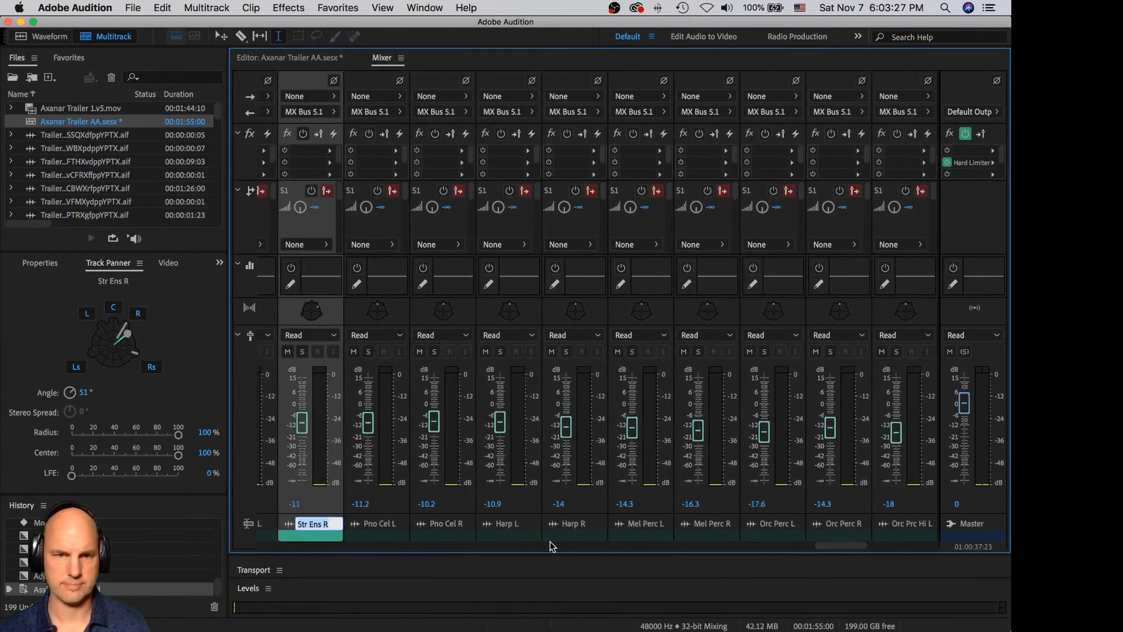
pyautogui.click(385, 537)
pyautogui.moveTo(110, 325); pyautogui.dragTo(89, 343)
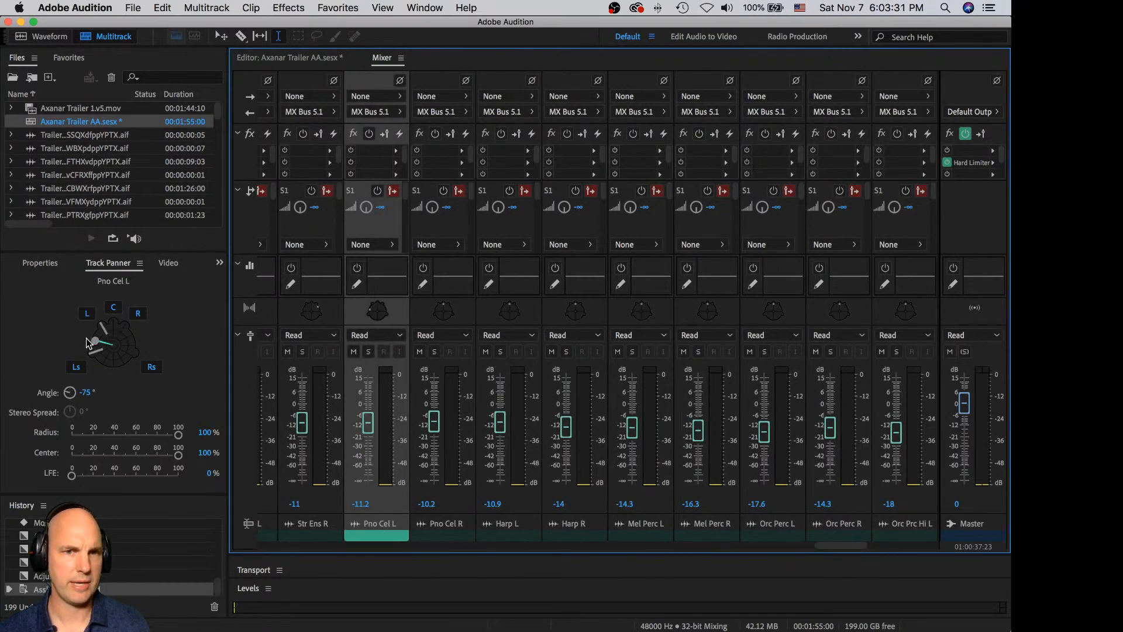
pyautogui.click(443, 534)
pyautogui.moveTo(114, 327); pyautogui.dragTo(132, 338)
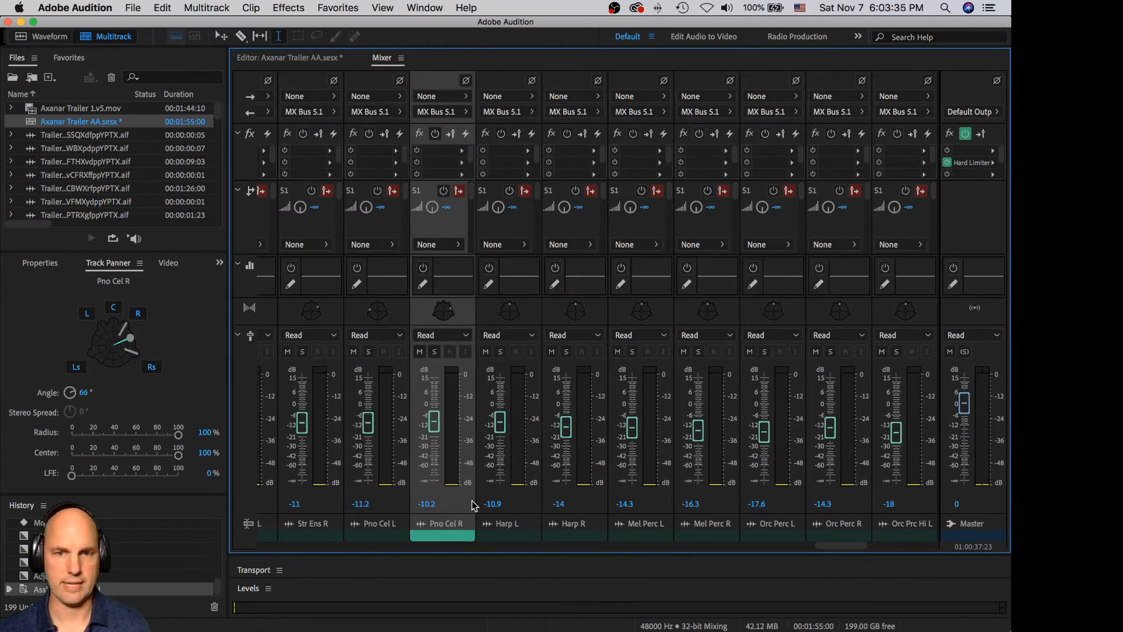
# - Pan Harp L toward the front left and Harp R to an angle of about 42°
pyautogui.click(509, 531)
pyautogui.moveTo(113, 327); pyautogui.dragTo(99, 335)
pyautogui.click(562, 533)
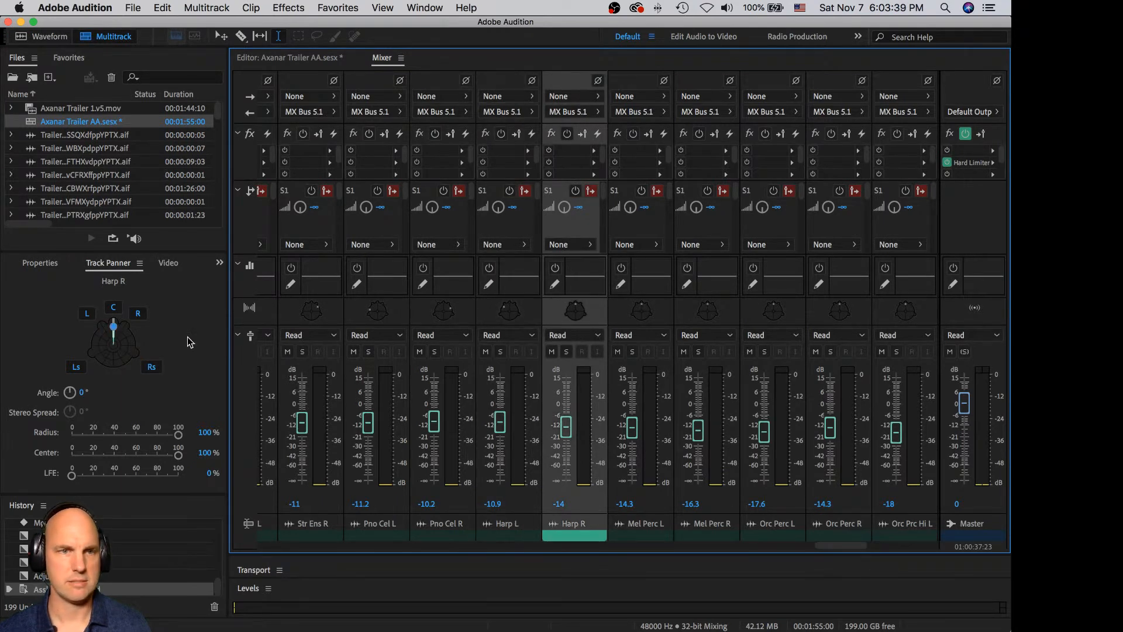
pyautogui.moveTo(115, 329); pyautogui.dragTo(131, 332)
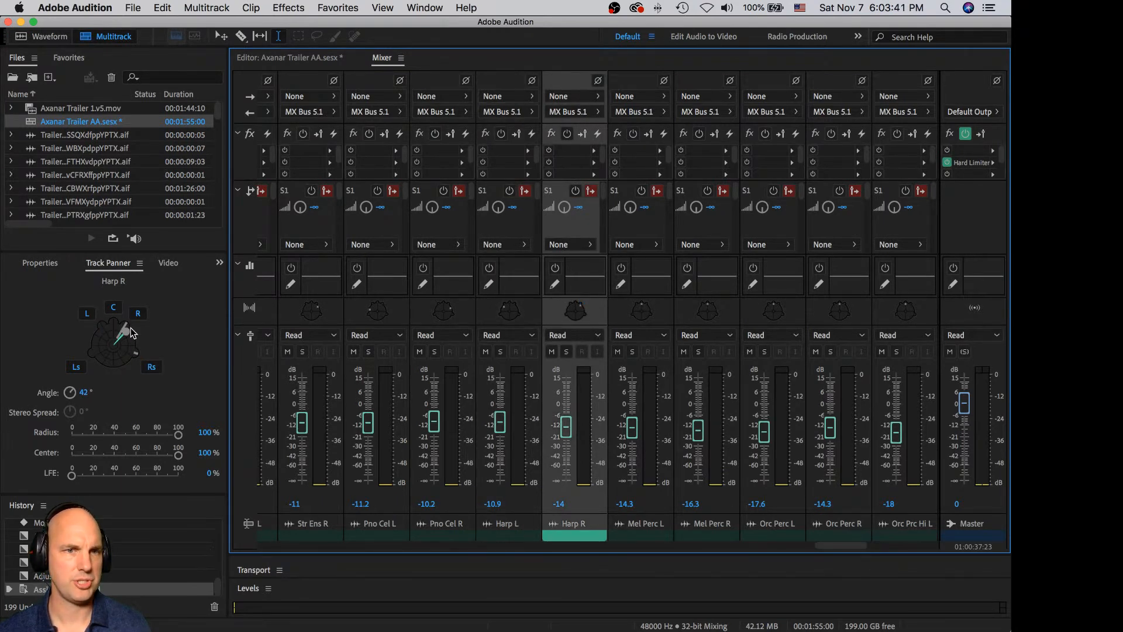
# - Pan the melodic percussion tracks Mel Perc L and Mel Perc R off center, with Mel Perc L at about -64°
pyautogui.click(621, 528)
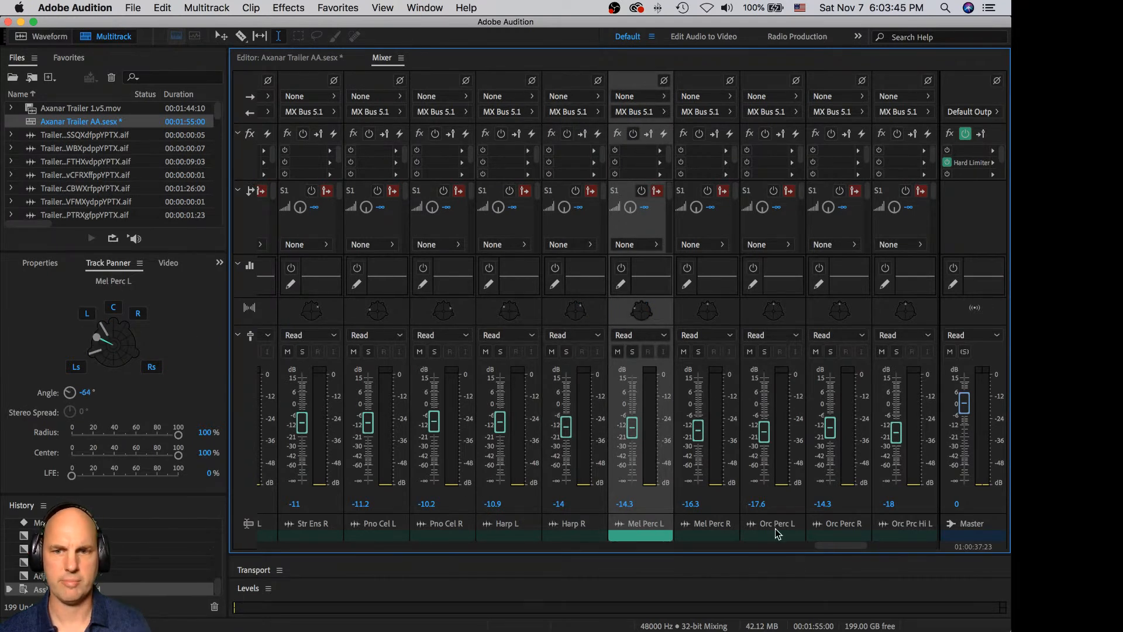
pyautogui.click(706, 539)
pyautogui.moveTo(114, 326); pyautogui.dragTo(92, 342)
# - Pan the first orchestral percussion pair, setting Orc Perc L to about -73° and moving Orc Perc R toward the right side
pyautogui.click(784, 529)
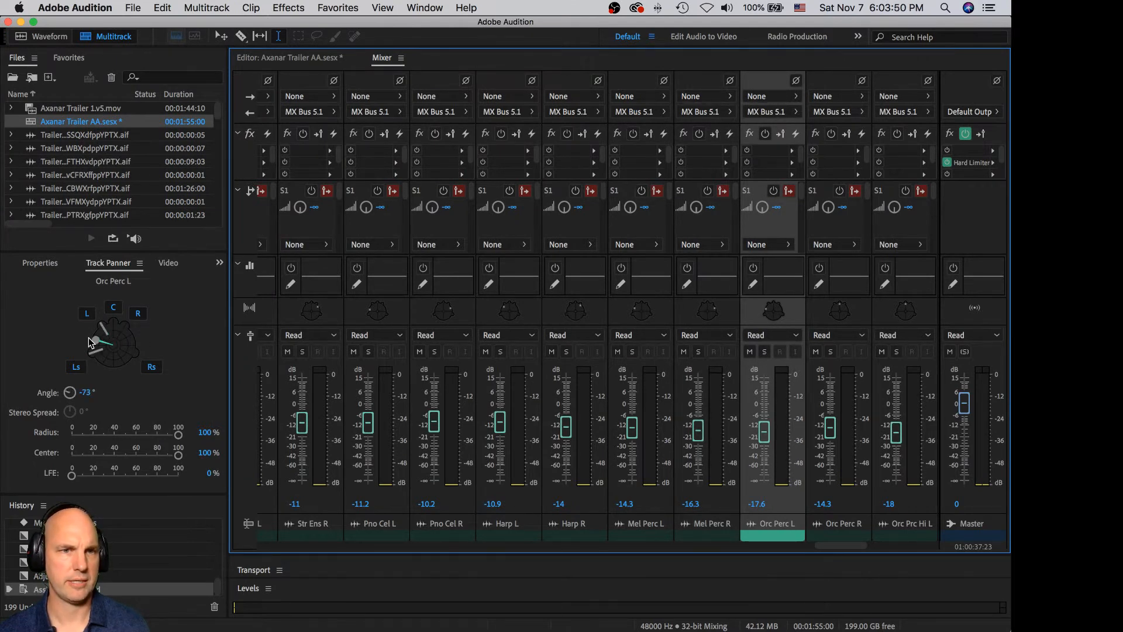
pyautogui.click(844, 533)
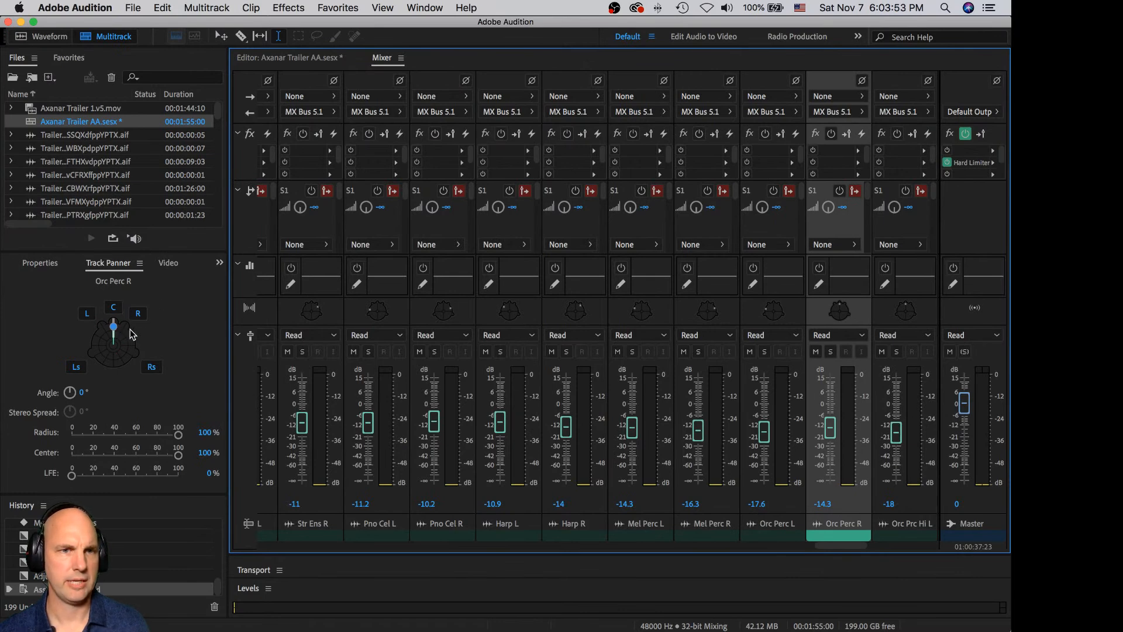
pyautogui.moveTo(116, 330); pyautogui.dragTo(130, 337)
# - Pan the high orchestral percussion pair, setting Orc Prc Hi L to about -63° and moving Orc Prc Hi R toward the right side
pyautogui.moveTo(854, 546); pyautogui.dragTo(899, 546)
pyautogui.click(382, 534)
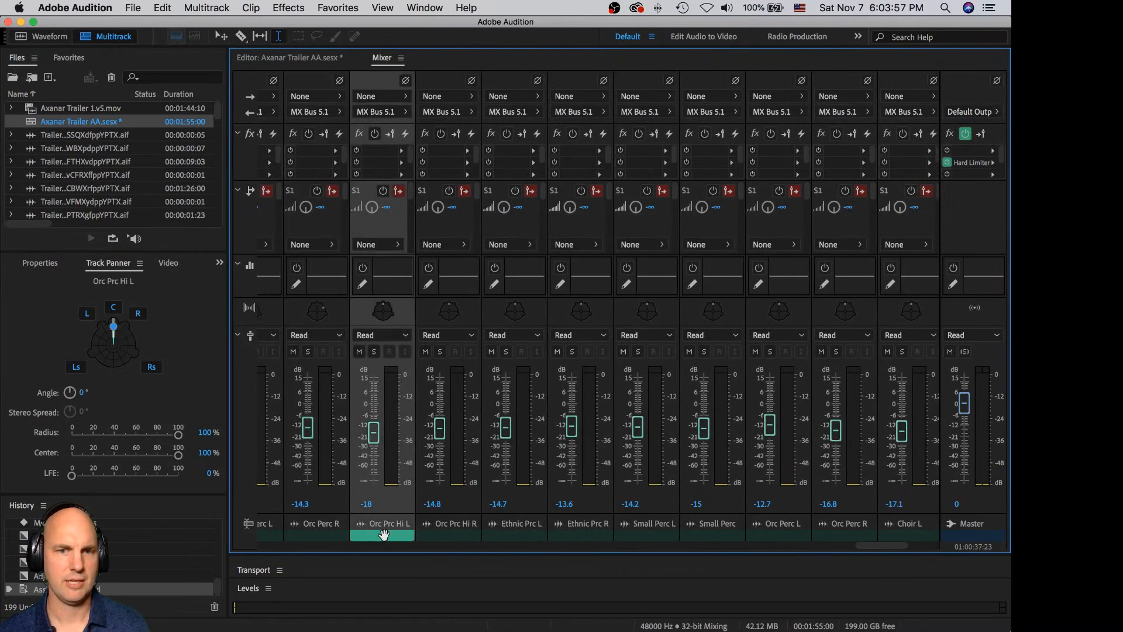
pyautogui.moveTo(121, 329); pyautogui.dragTo(94, 333)
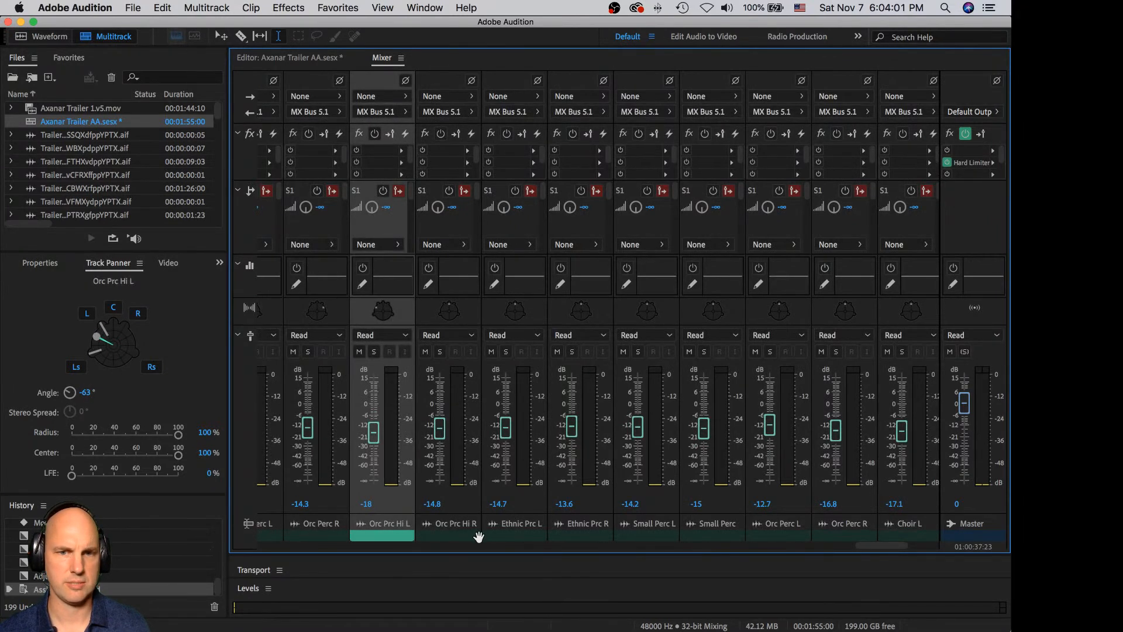
pyautogui.click(479, 535)
pyautogui.moveTo(114, 330); pyautogui.dragTo(138, 332)
# - Raise the LFE level of Orc Prc Hi R and Orc Prc Hi L to around the middle of the range
pyautogui.click(125, 475)
pyautogui.click(383, 527)
pyautogui.click(130, 476)
# - Pan the ethnic percussion tracks Ethnic Prc L and Ethnic Prc R off center, with Ethnic Prc L at about -29° and 95% radius
pyautogui.click(505, 529)
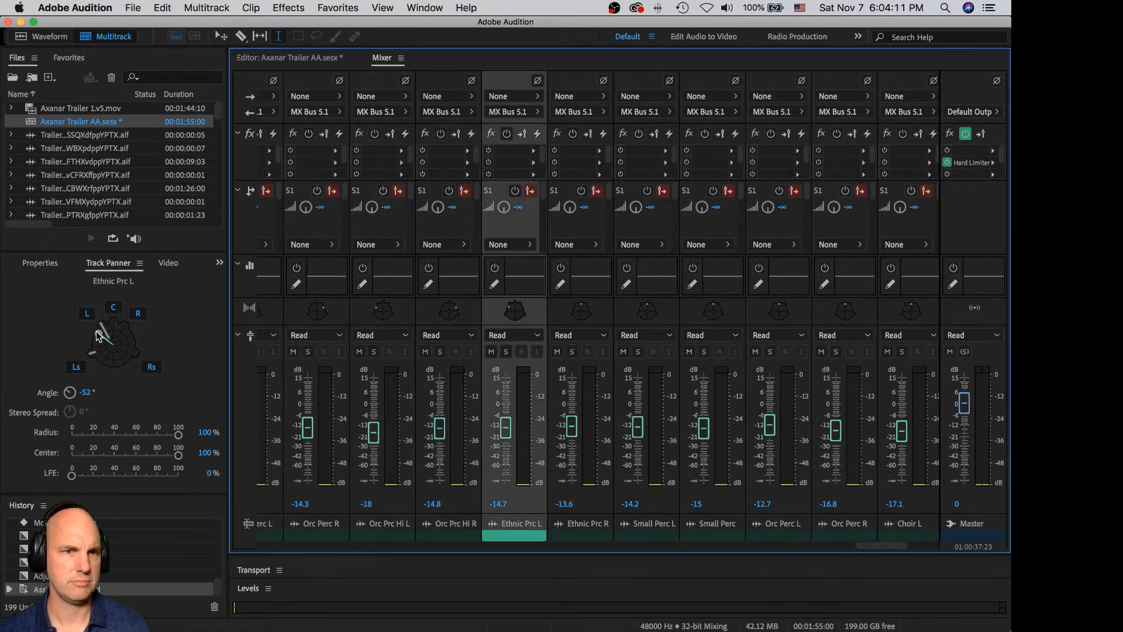
pyautogui.moveTo(95, 331); pyautogui.dragTo(107, 330)
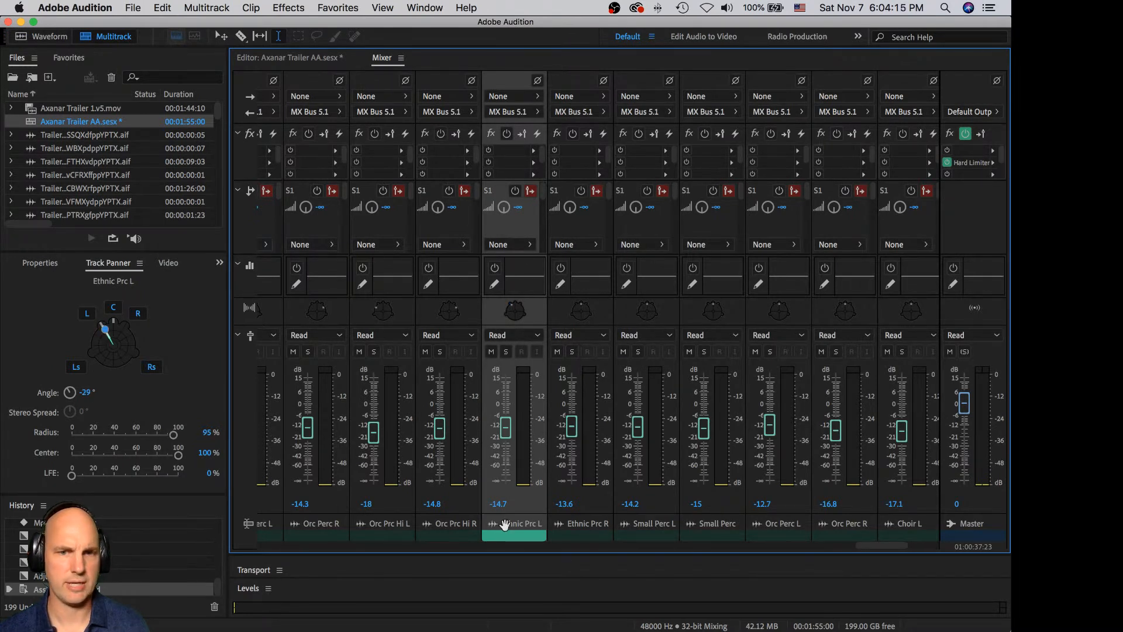
pyautogui.click(592, 533)
pyautogui.moveTo(119, 335); pyautogui.dragTo(96, 338)
# - Pan the small percussion pair, with Small Perc R at about 64°, and the second orchestral percussion pair, with Orc Perc R at about 58°
pyautogui.click(649, 539)
pyautogui.click(712, 533)
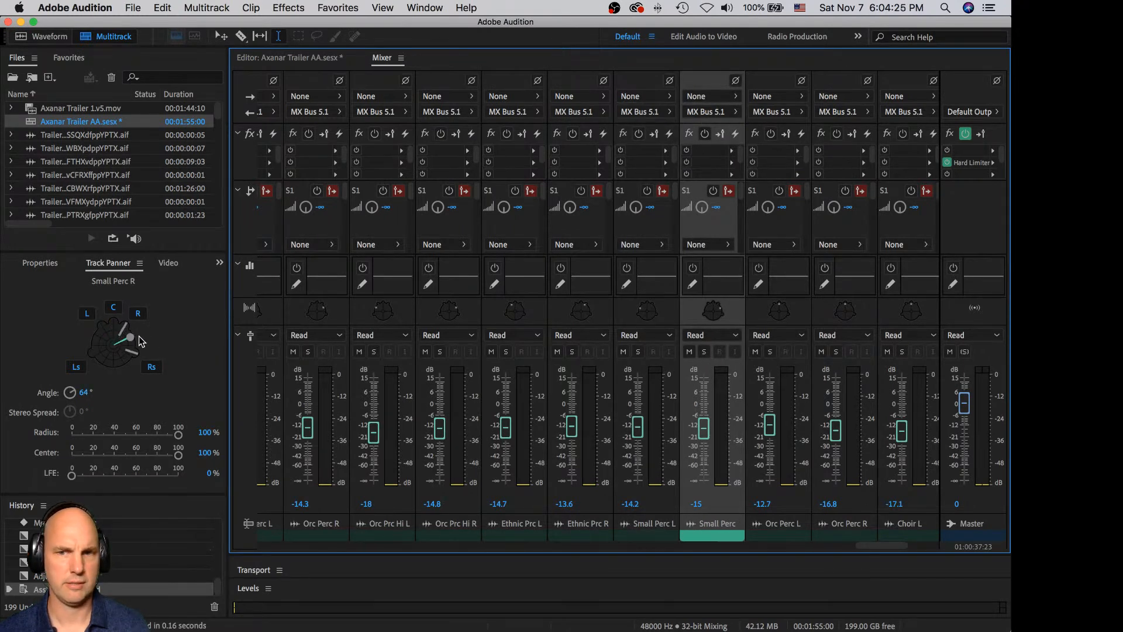
pyautogui.click(792, 533)
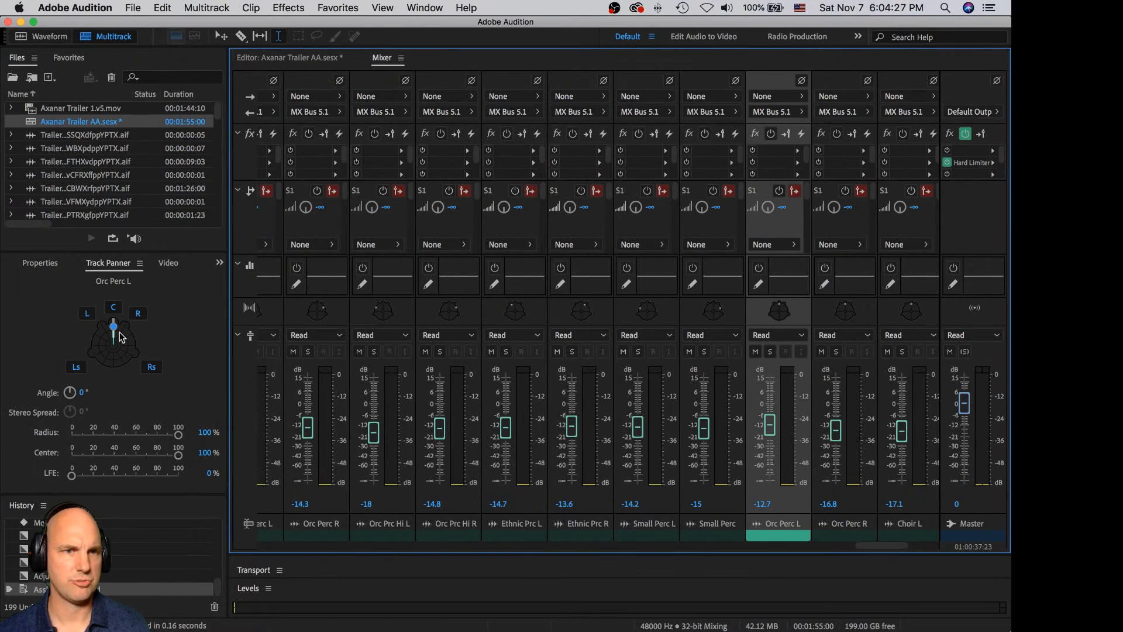
pyautogui.moveTo(114, 331); pyautogui.dragTo(138, 331)
pyautogui.click(846, 531)
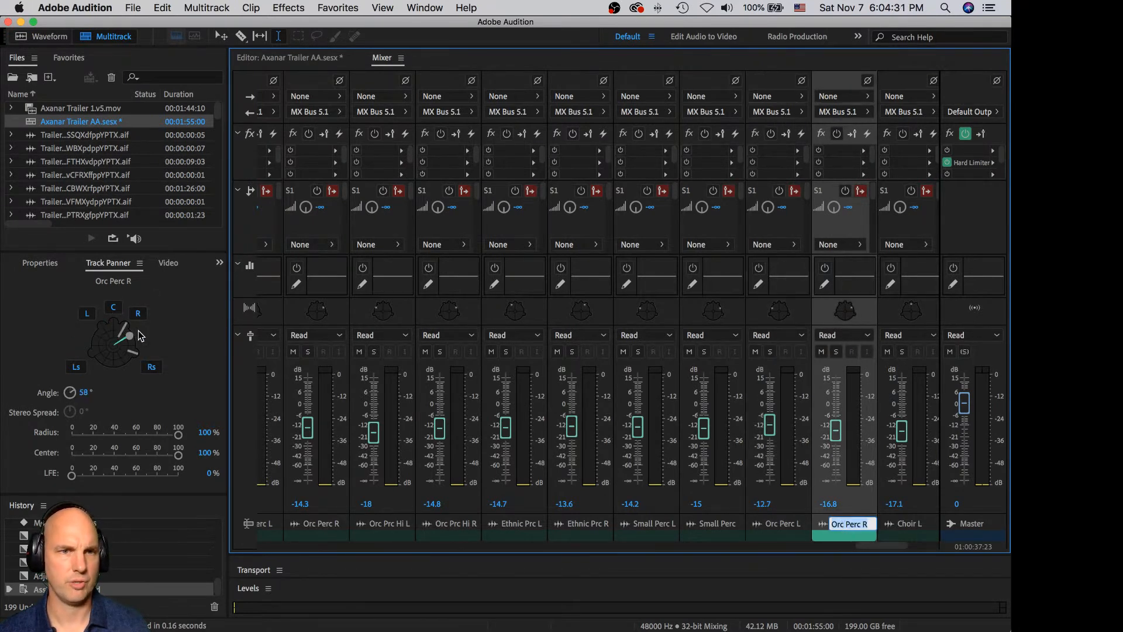
# - Pan Choir L toward the left surround at about -111° and Choir R toward the right side
pyautogui.moveTo(884, 549); pyautogui.dragTo(904, 549)
pyautogui.click(507, 534)
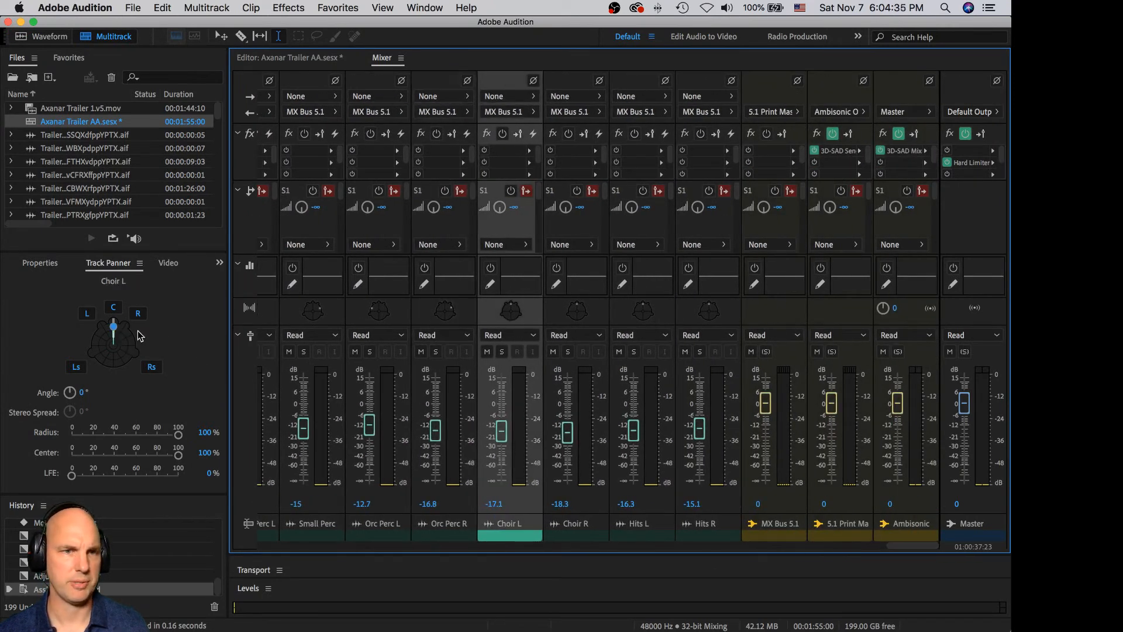
pyautogui.moveTo(109, 328); pyautogui.dragTo(88, 362)
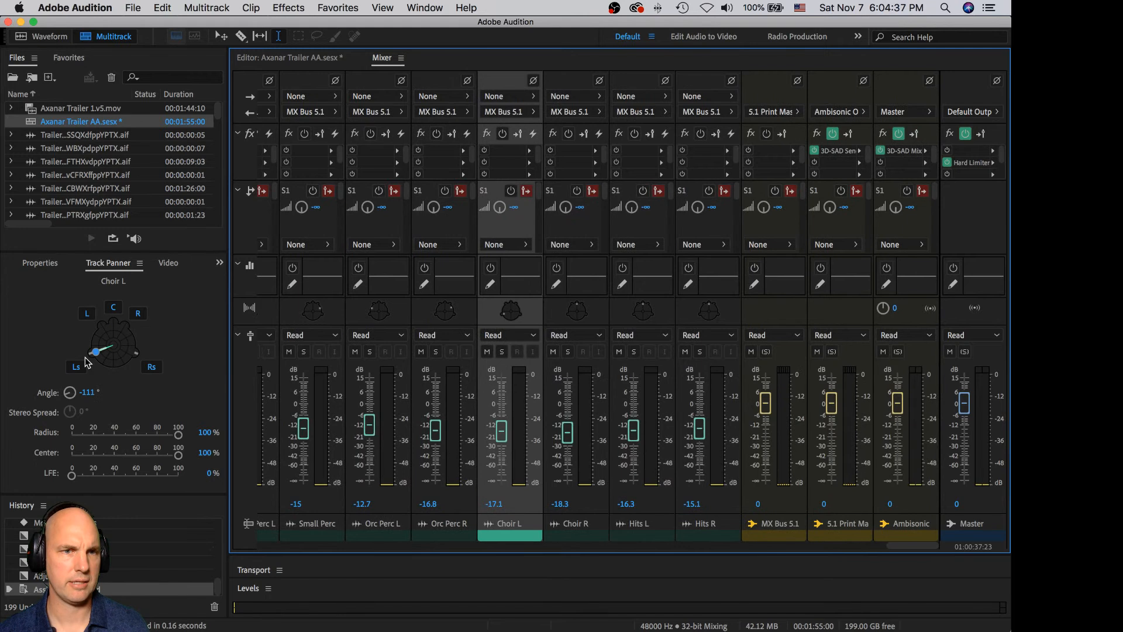
pyautogui.click(565, 533)
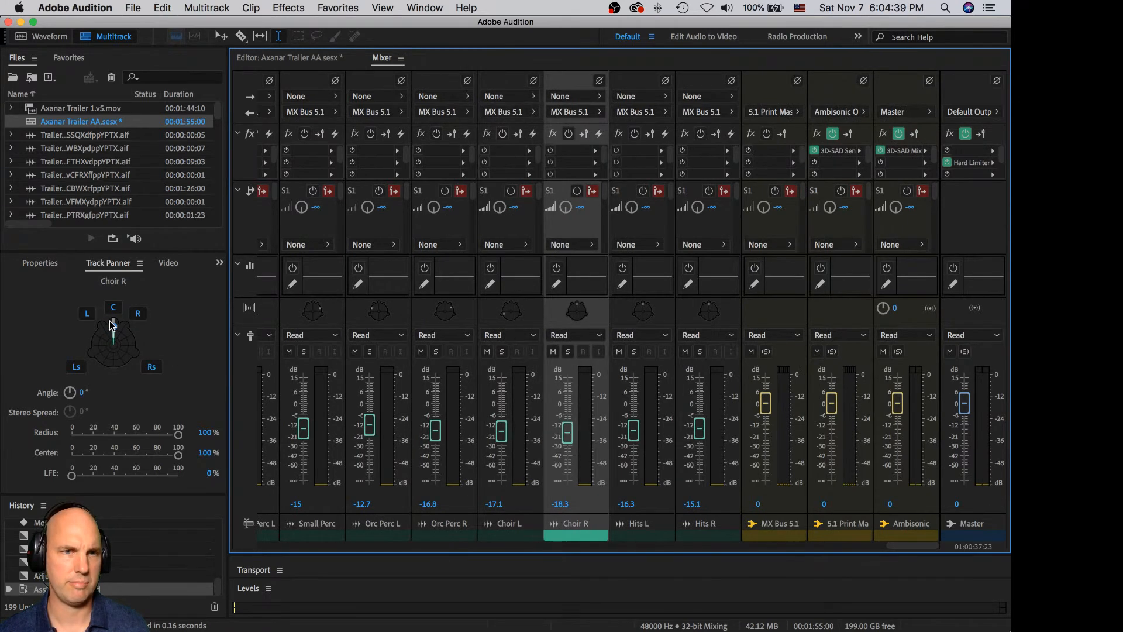
pyautogui.moveTo(113, 327)
pyautogui.mouseDown()
pyautogui.moveTo(133, 351)
pyautogui.moveTo(112, 326)
pyautogui.moveTo(106, 334)
pyautogui.moveTo(124, 331)
pyautogui.mouseUp()
# - Pan Hits L to about -32° and Hits R to about 36°, and raise their LFE levels to 70% and 74% respectively
pyautogui.click(658, 534)
pyautogui.click(717, 535)
pyautogui.click(139, 476)
pyautogui.moveTo(139, 476); pyautogui.dragTo(150, 476)
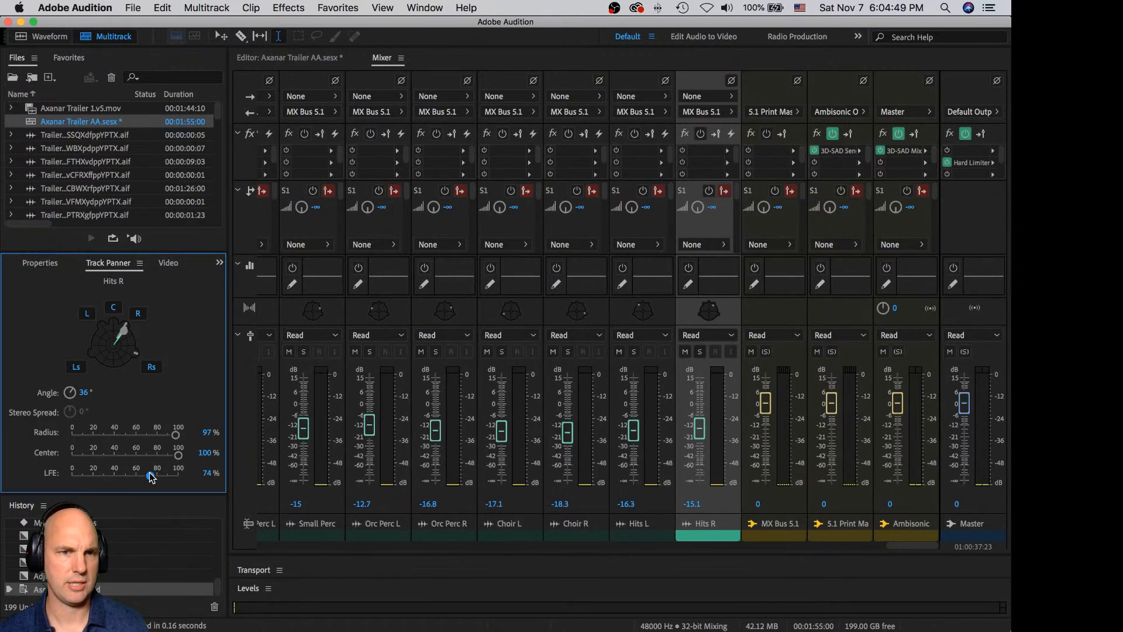
pyautogui.click(605, 524)
pyautogui.doubleClick(605, 525)
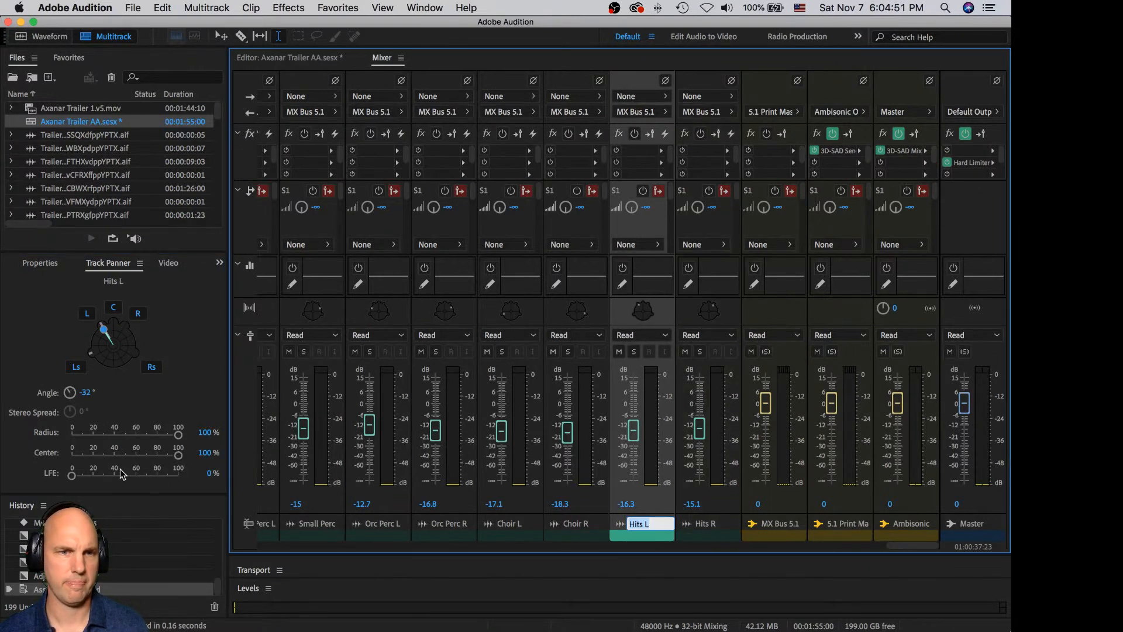
pyautogui.moveTo(156, 475); pyautogui.dragTo(144, 472)
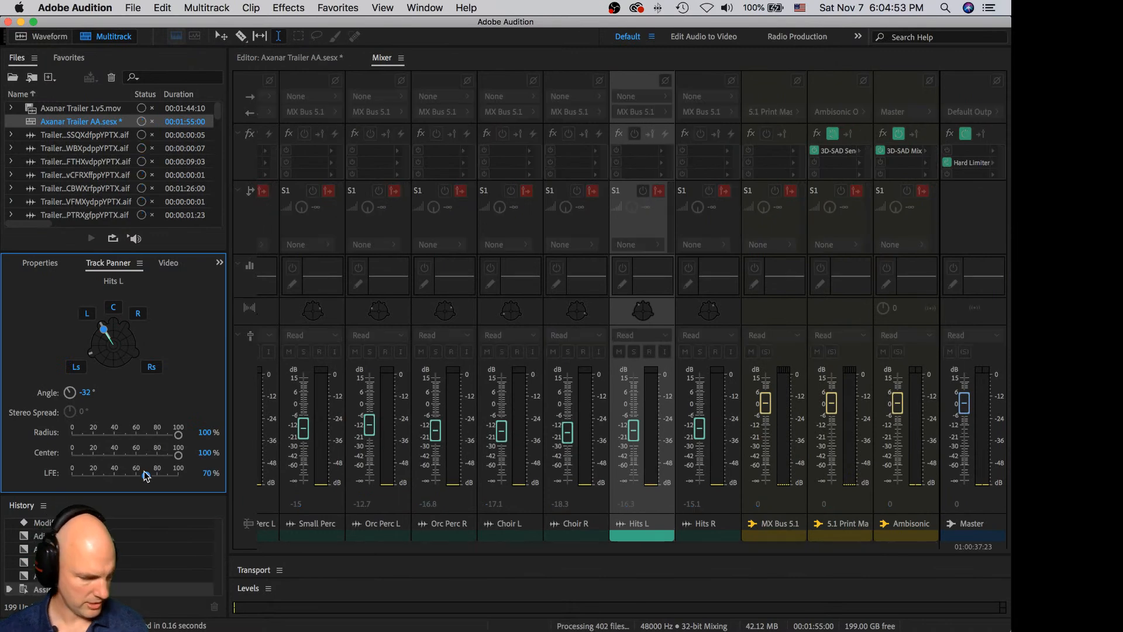
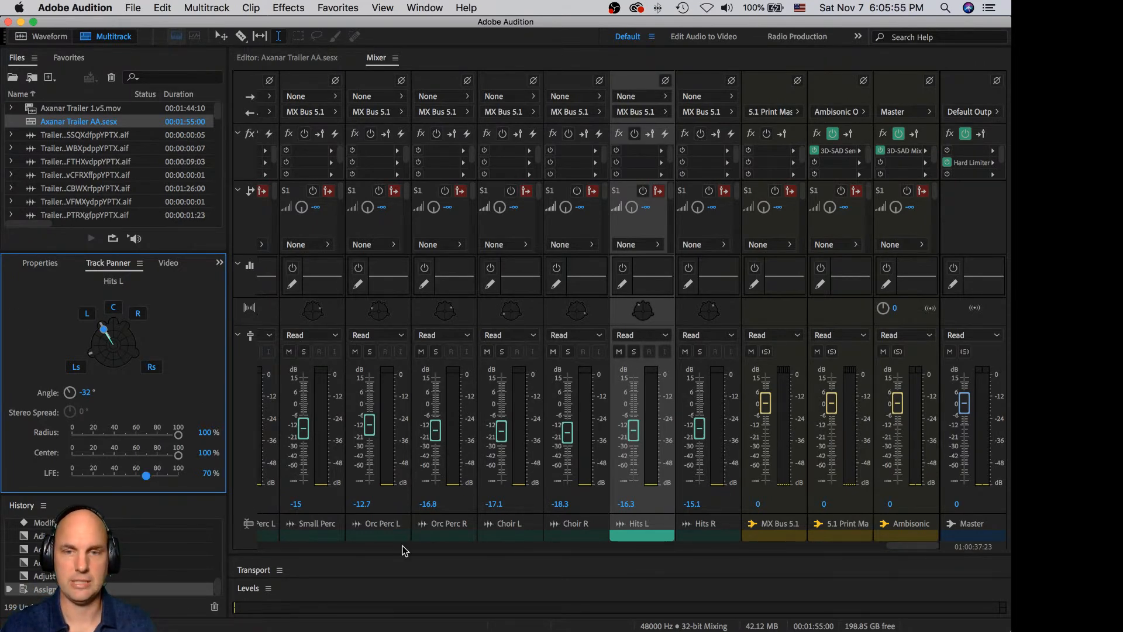
# - Return to the multitrack editor view of the Axanar Trailer AA session
pyautogui.click(282, 58)
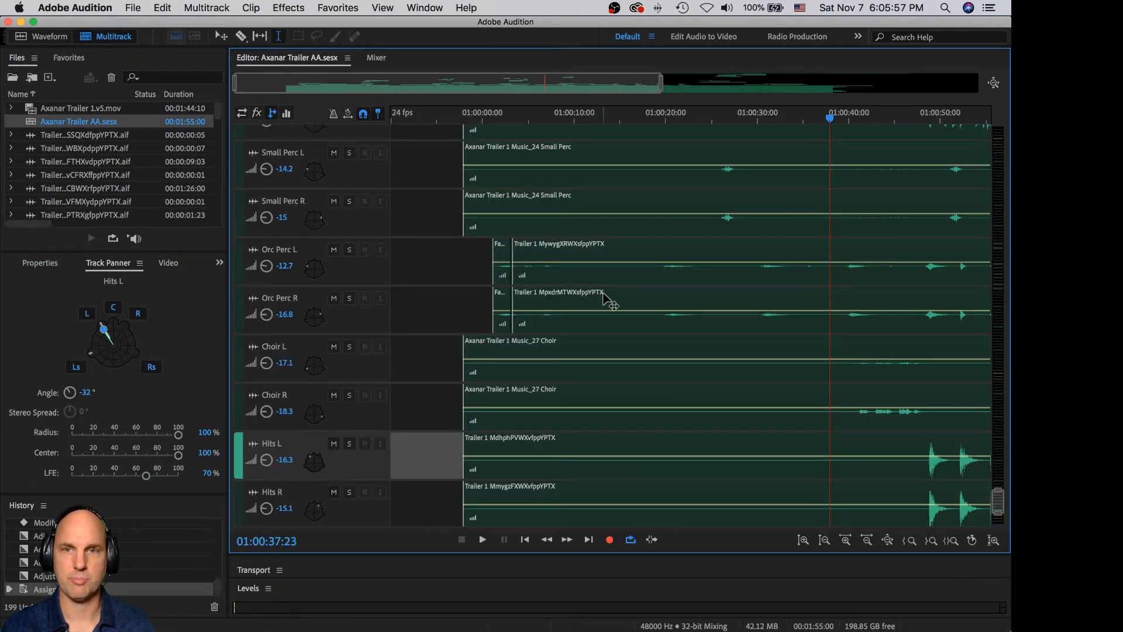
pyautogui.scroll(-10, 609, 300)
pyautogui.scroll(-8, 614, 301)
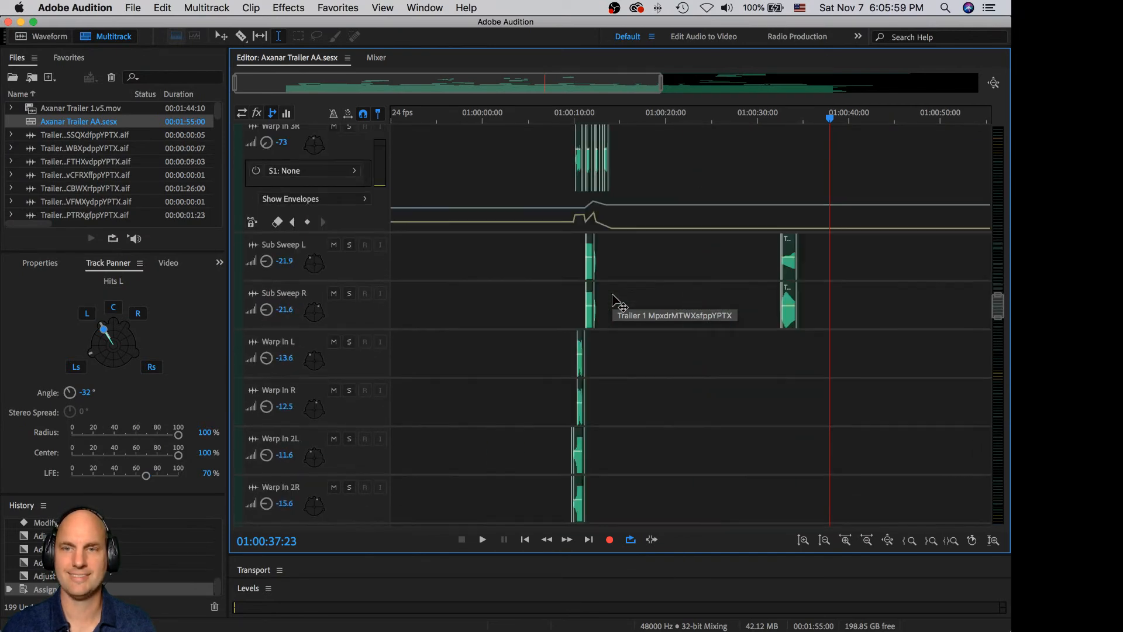
pyautogui.click(379, 58)
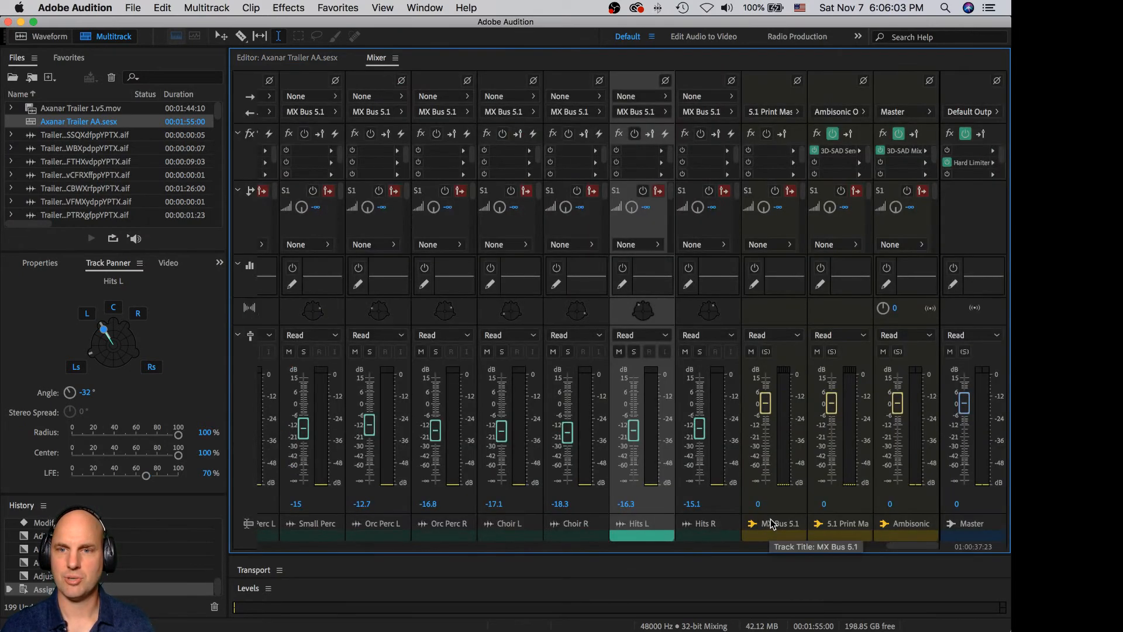
# - Show the trailer's video preview and place the playhead just before the trailer starts, at 00:59:58:17
pyautogui.click(316, 58)
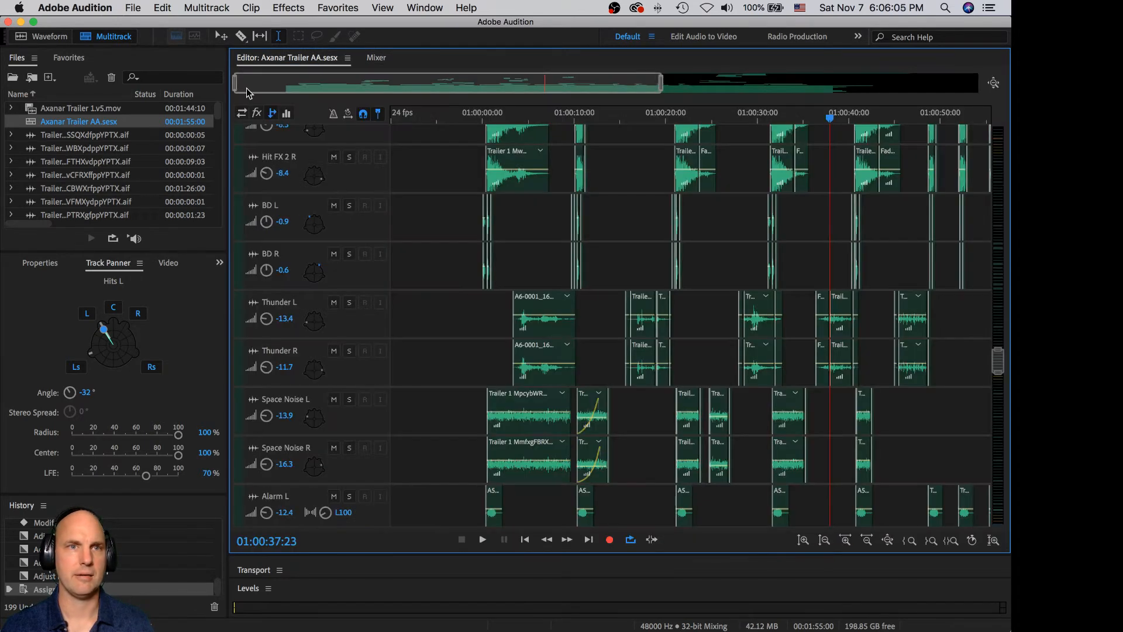
pyautogui.click(173, 264)
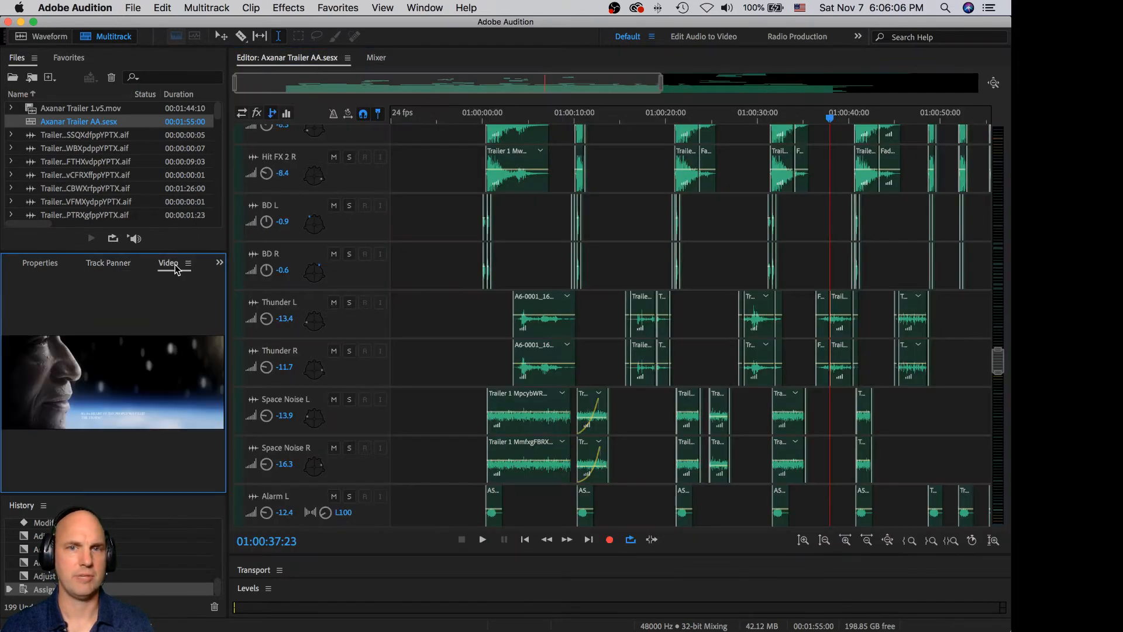
pyautogui.click(444, 118)
pyautogui.press('space')
pyautogui.press('space')
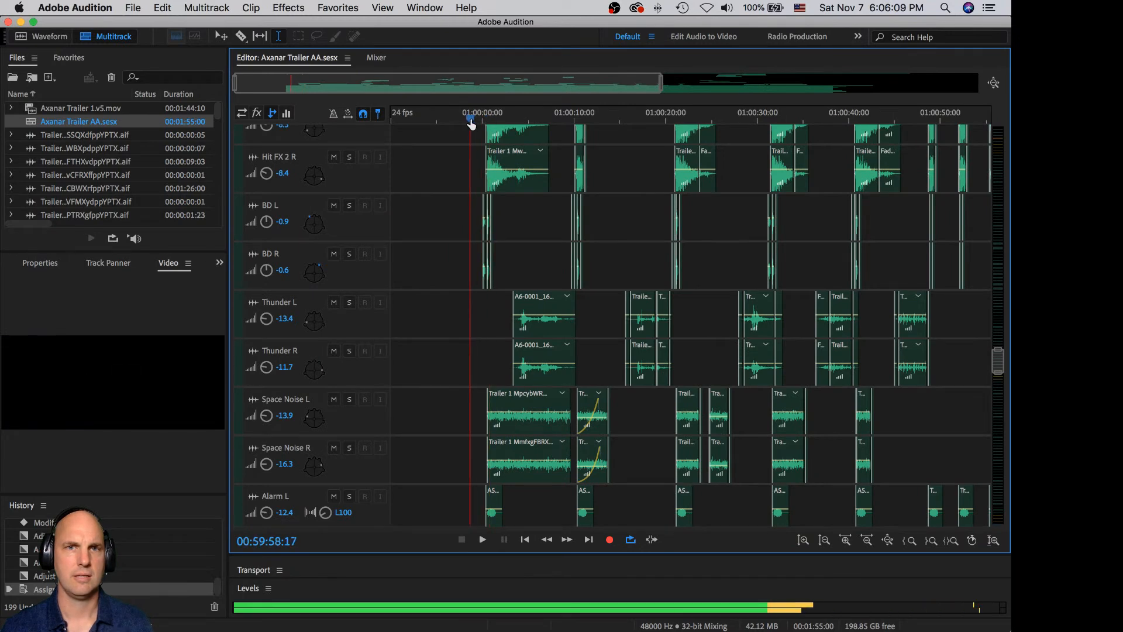
# - Solo the MX Bus 5.1 in the mixer and play back the music mix
pyautogui.click(378, 58)
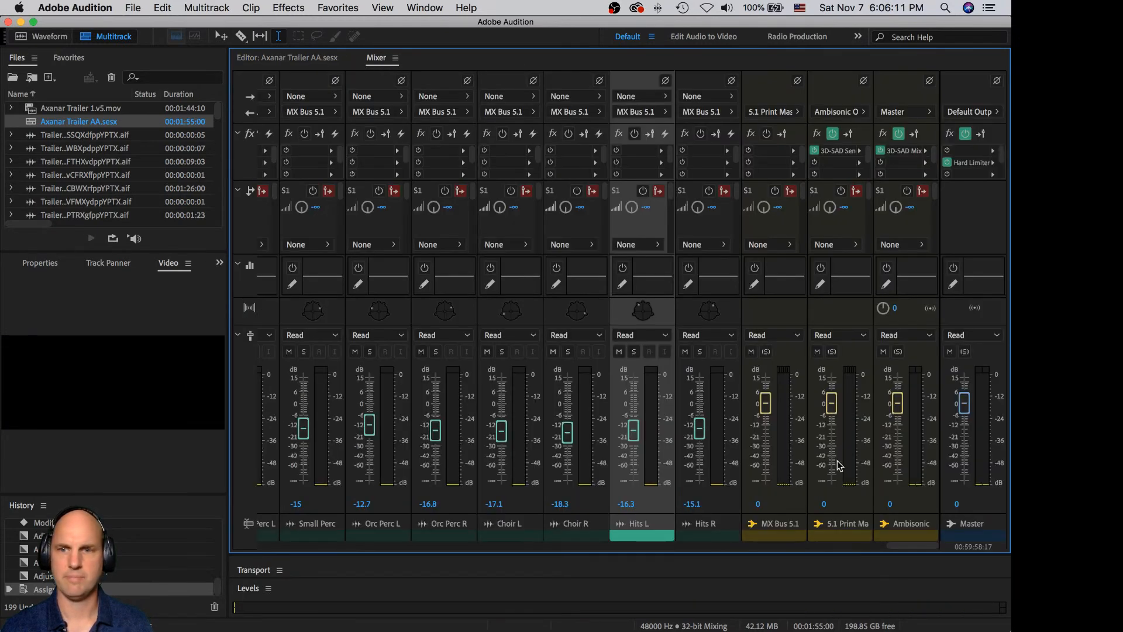
pyautogui.click(766, 351)
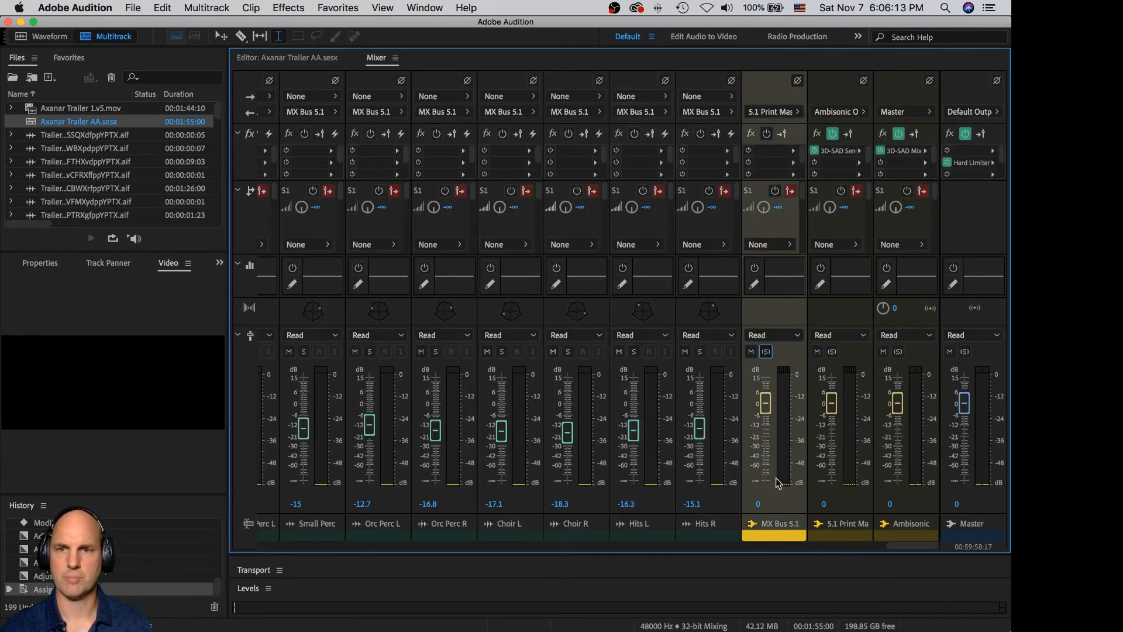
pyautogui.press('space')
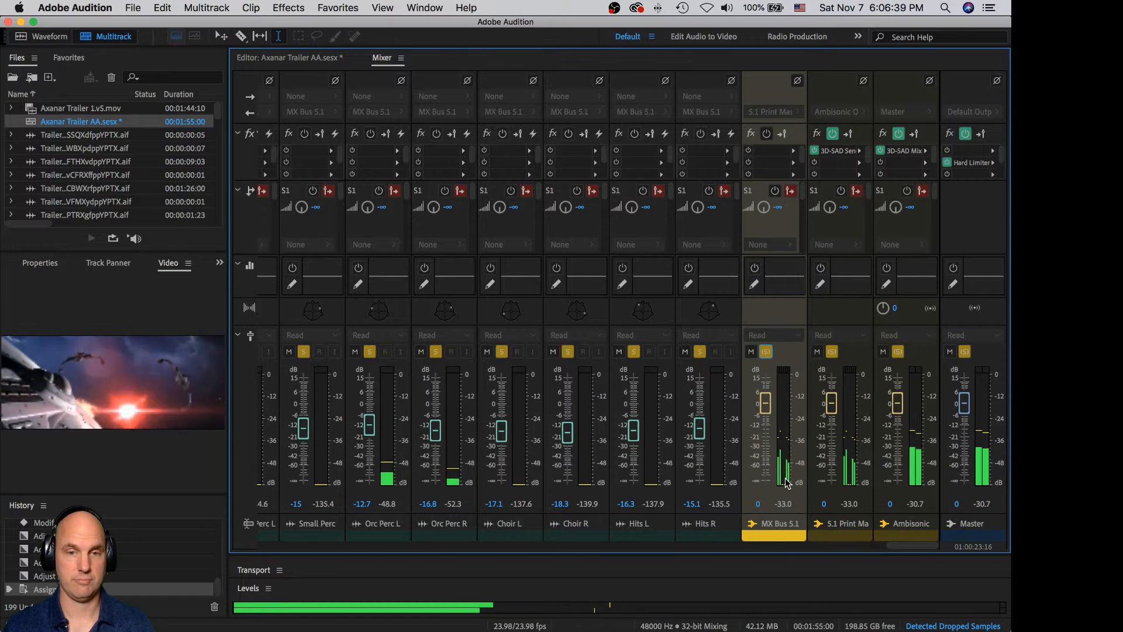
# - Raise the Choir R fader to -8.4 dB and the Choir L fader to -9.2 dB during playback
pyautogui.moveTo(902, 545)
pyautogui.mouseDown()
pyautogui.moveTo(869, 545)
pyautogui.moveTo(884, 546)
pyautogui.mouseUp()
pyautogui.moveTo(887, 547); pyautogui.dragTo(899, 547)
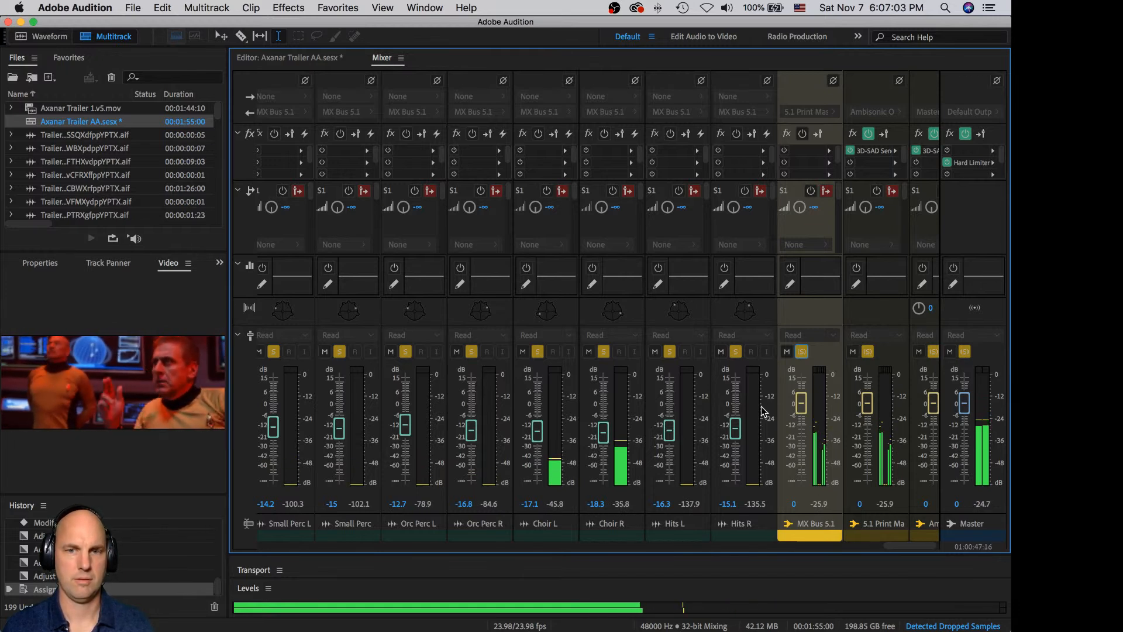
pyautogui.click(606, 436)
pyautogui.moveTo(607, 436); pyautogui.dragTo(603, 420)
pyautogui.moveTo(537, 433)
pyautogui.mouseDown()
pyautogui.moveTo(543, 420)
pyautogui.moveTo(605, 419)
pyautogui.moveTo(538, 423)
pyautogui.mouseUp()
pyautogui.click(544, 420)
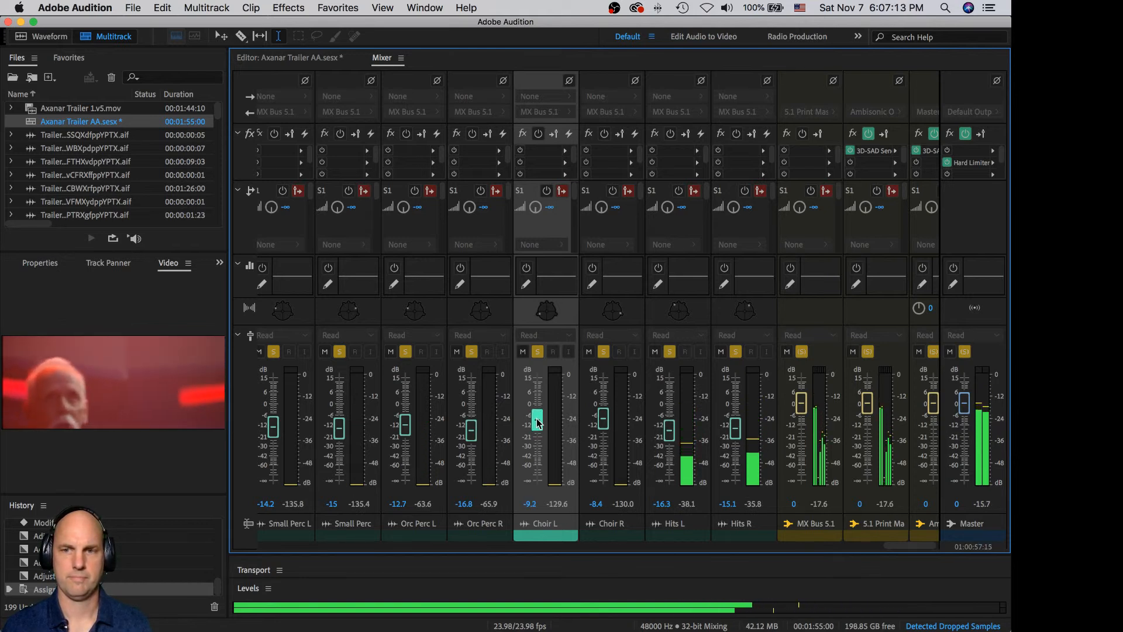
# - Raise the Stg Hi Short pair to -6 and -6.6 dB and the Stg Hi Long pair, with its right track at -8.9 dB
pyautogui.moveTo(894, 545); pyautogui.dragTo(752, 544)
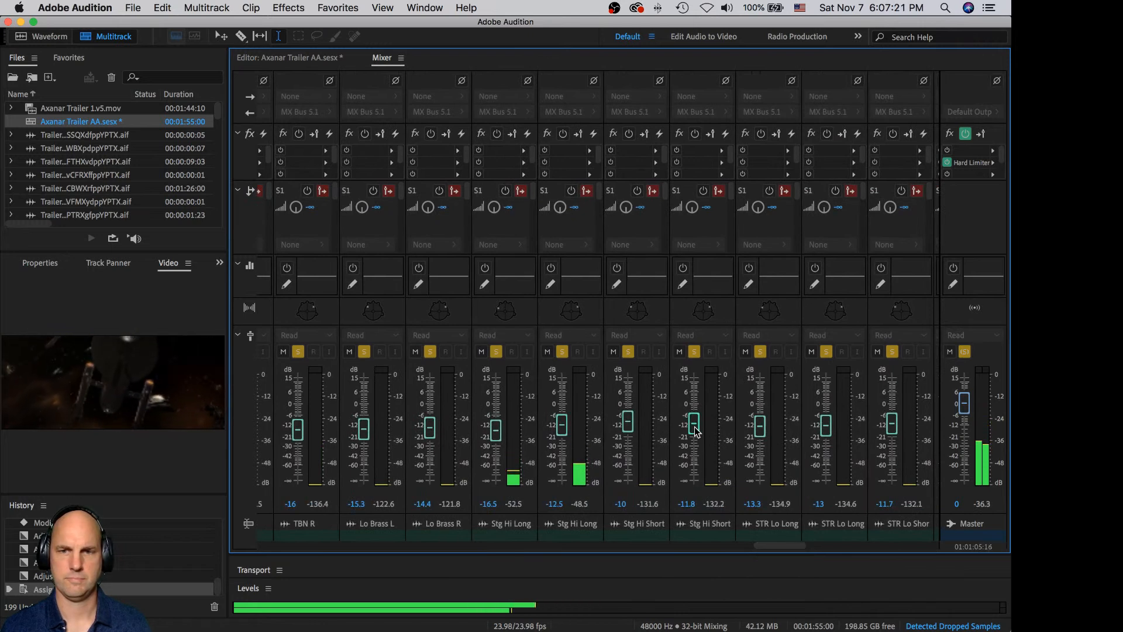
pyautogui.moveTo(695, 427); pyautogui.dragTo(695, 420)
pyautogui.moveTo(629, 434); pyautogui.dragTo(694, 416)
pyautogui.moveTo(561, 427); pyautogui.dragTo(562, 423)
pyautogui.moveTo(496, 435); pyautogui.dragTo(495, 424)
# - Stop playback and take the MX Bus 5.1 out of solo
pyautogui.moveTo(782, 545); pyautogui.dragTo(862, 542)
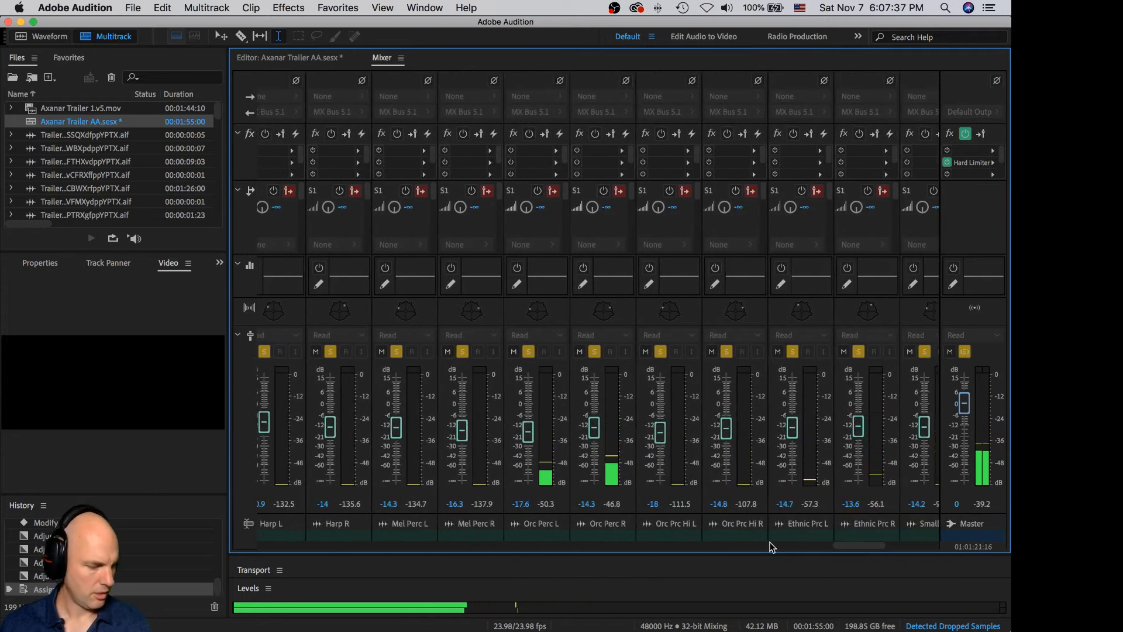
pyautogui.press('space')
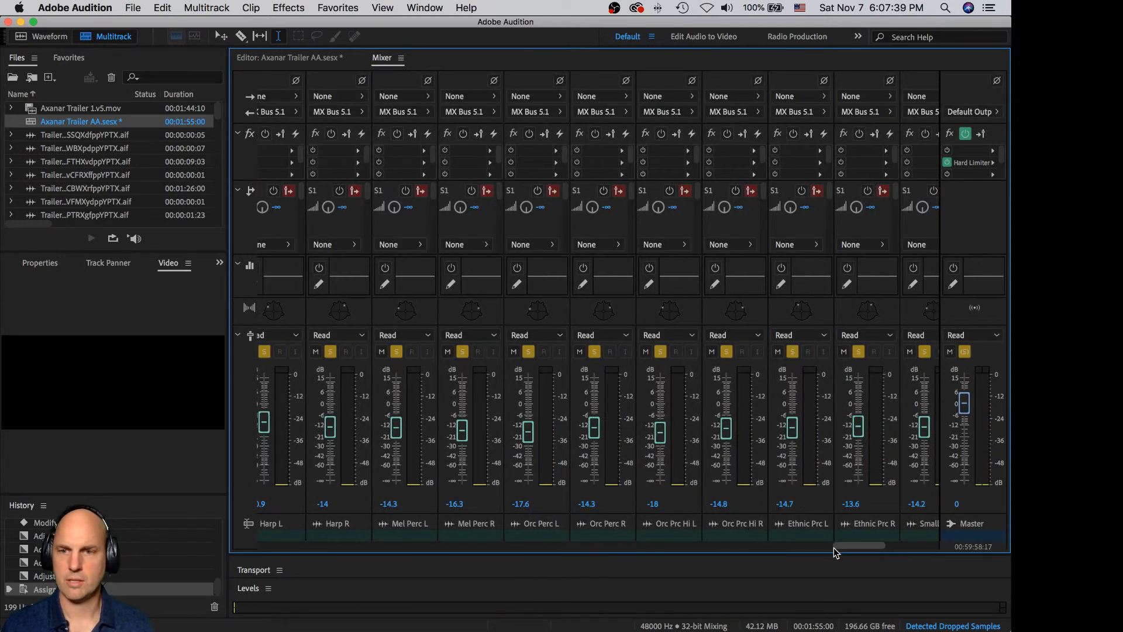
pyautogui.moveTo(851, 545); pyautogui.dragTo(922, 551)
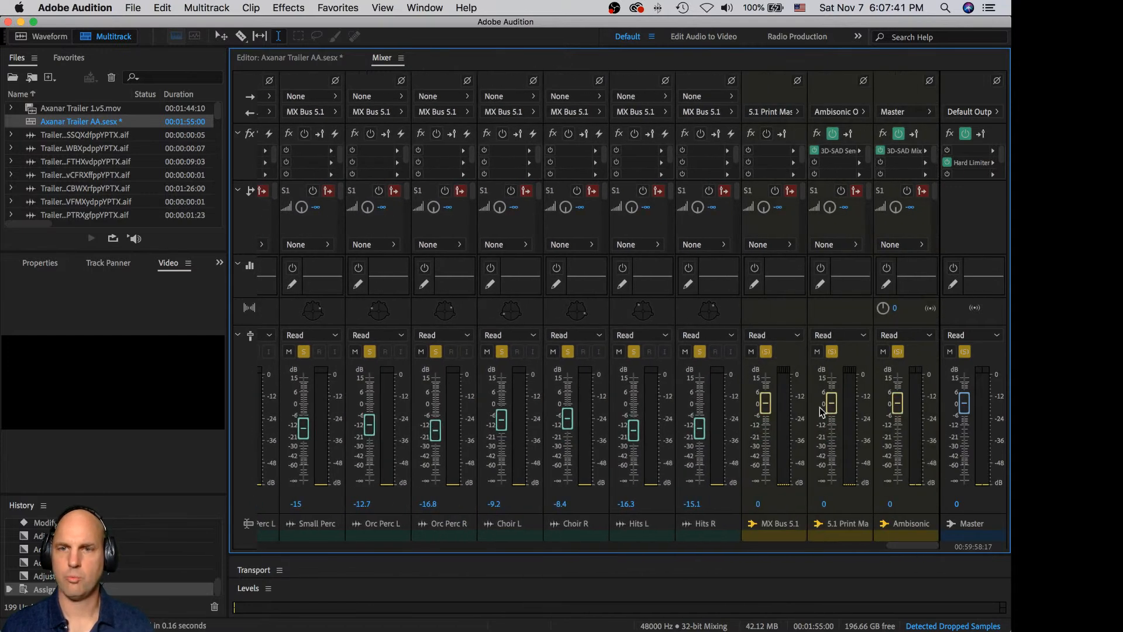
pyautogui.click(768, 350)
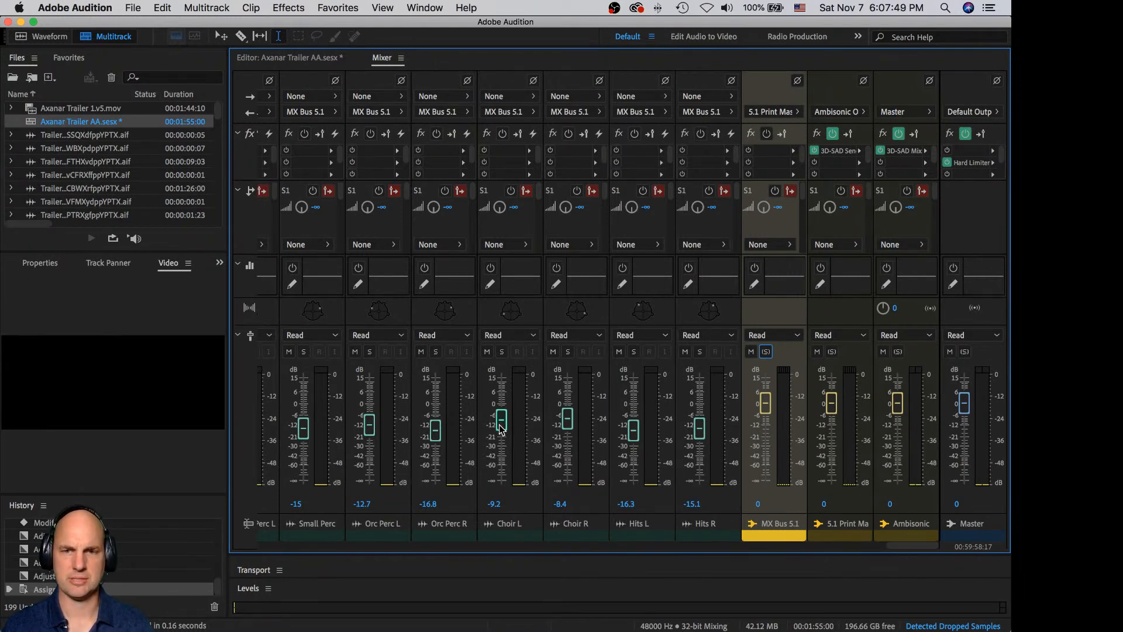
# - Set the Orc Perc R fader beside the choir tracks to -12.9 dB and the Choir L fader to -7.7 dB
pyautogui.moveTo(899, 550); pyautogui.dragTo(873, 547)
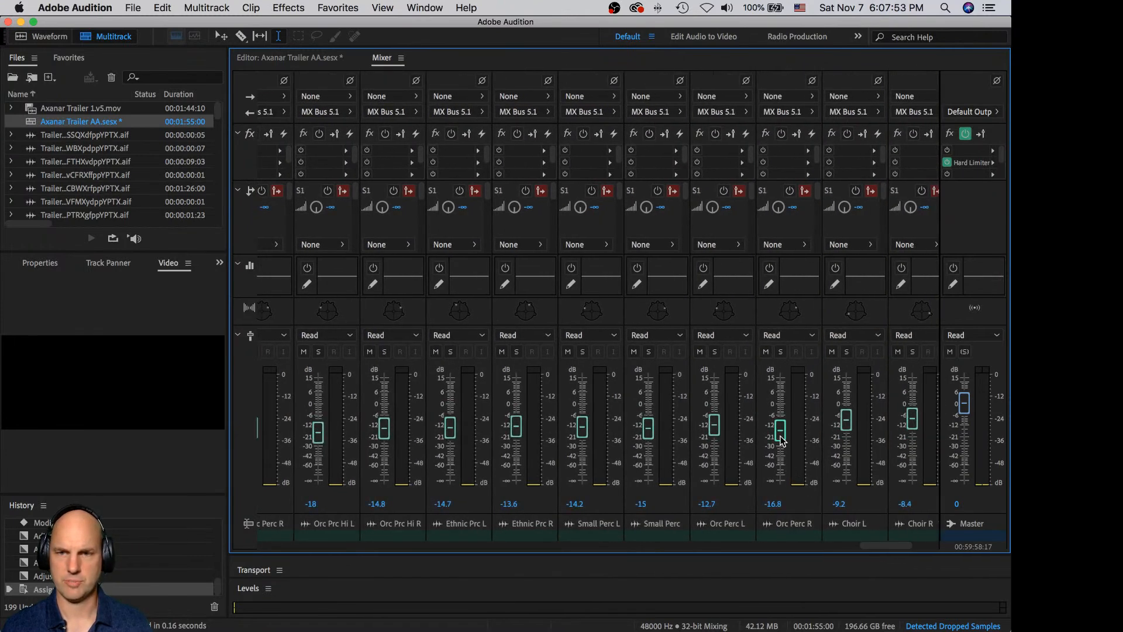
pyautogui.moveTo(779, 436); pyautogui.dragTo(780, 430)
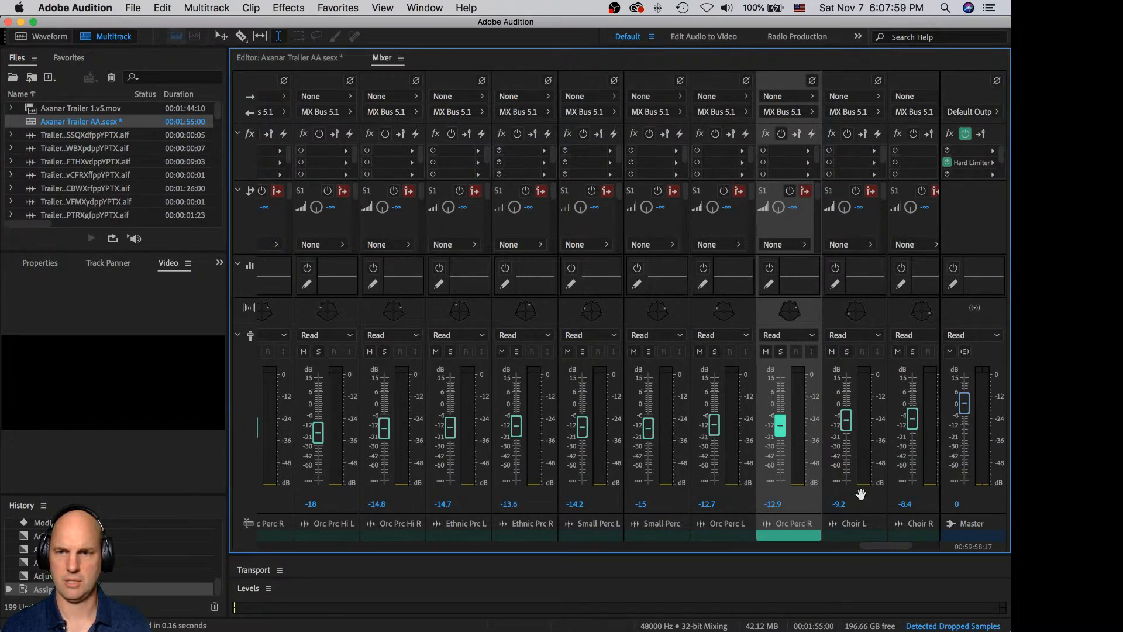
pyautogui.moveTo(846, 428); pyautogui.dragTo(846, 425)
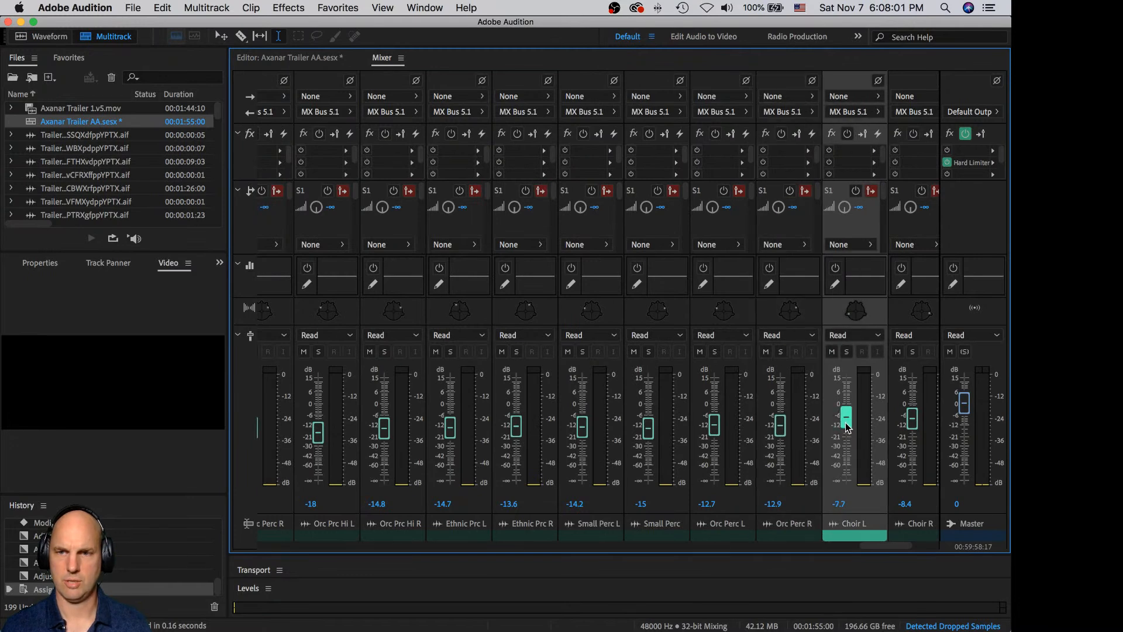
# - Set the Orc Prc Hi L fader and the Orc Perc L fader next to Mel Perc R to -14.8 dB each
pyautogui.moveTo(873, 545); pyautogui.dragTo(841, 538)
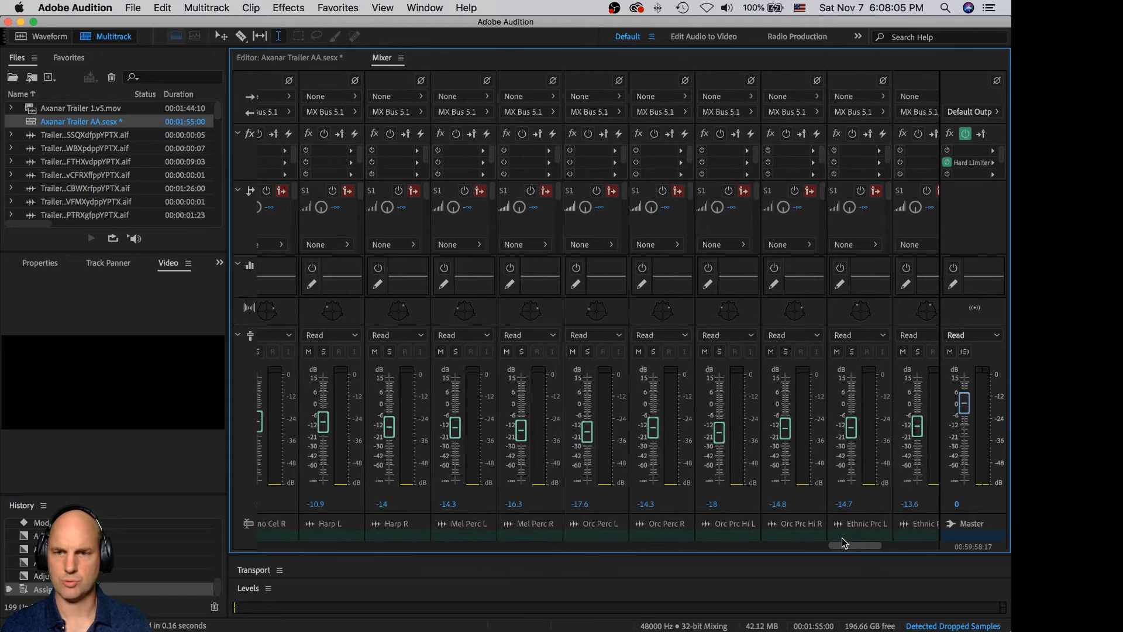
pyautogui.moveTo(719, 438); pyautogui.dragTo(718, 442)
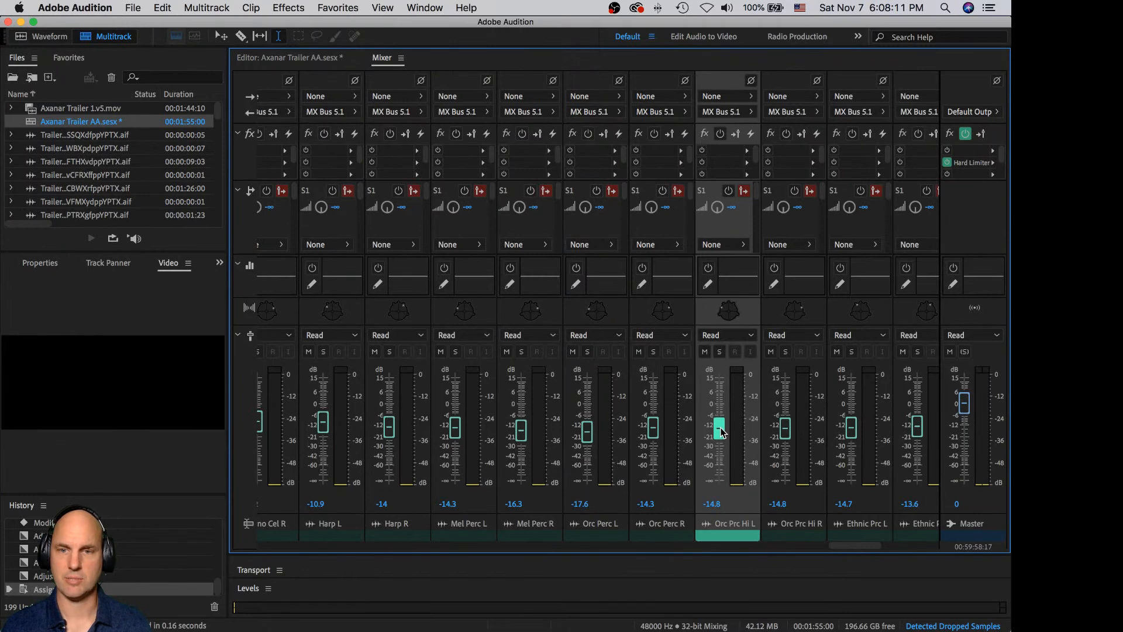
pyautogui.moveTo(840, 545); pyautogui.dragTo(838, 545)
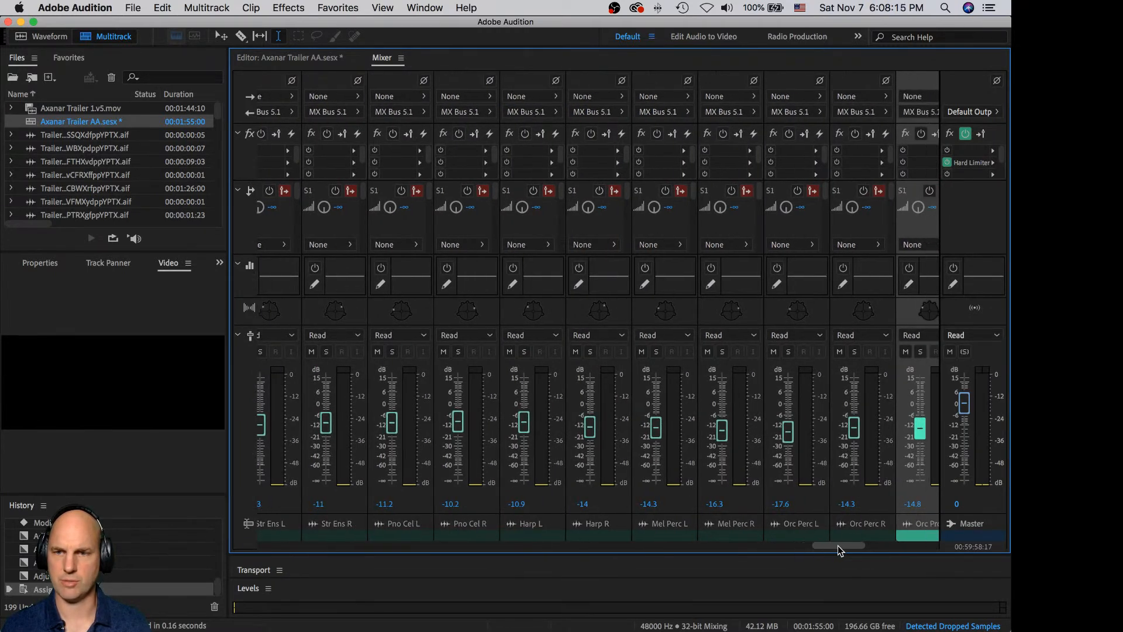
pyautogui.click(789, 437)
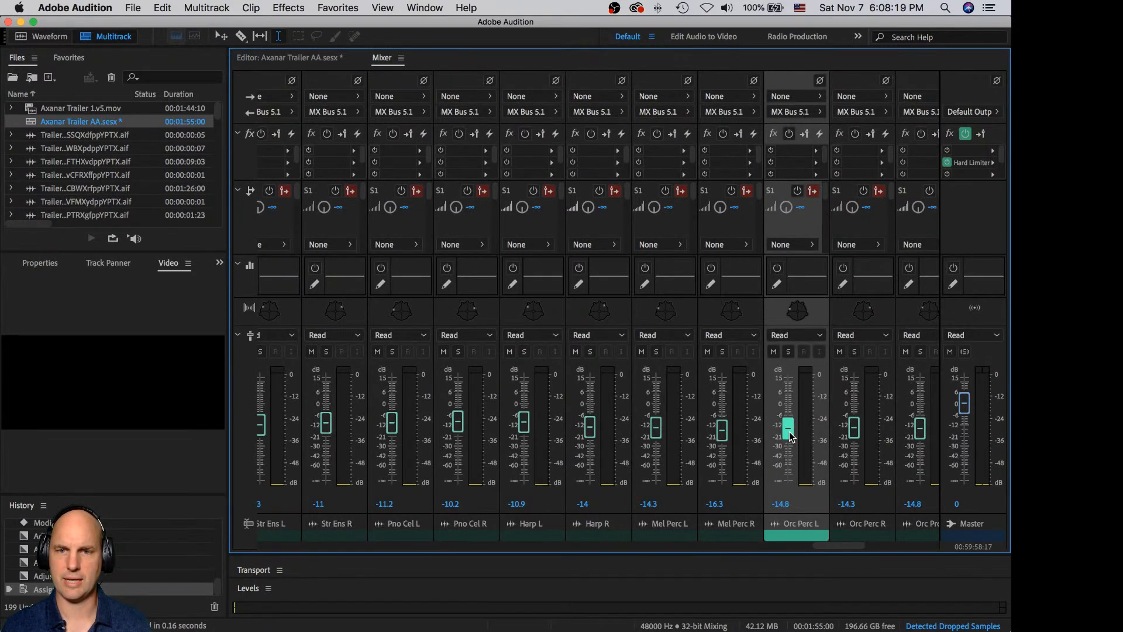
# - Set the faders of Mel Perc L to -16.7 dB, Harp L to -14.2 dB and Pno Cel L to -10.8 dB
pyautogui.moveTo(837, 548); pyautogui.dragTo(830, 545)
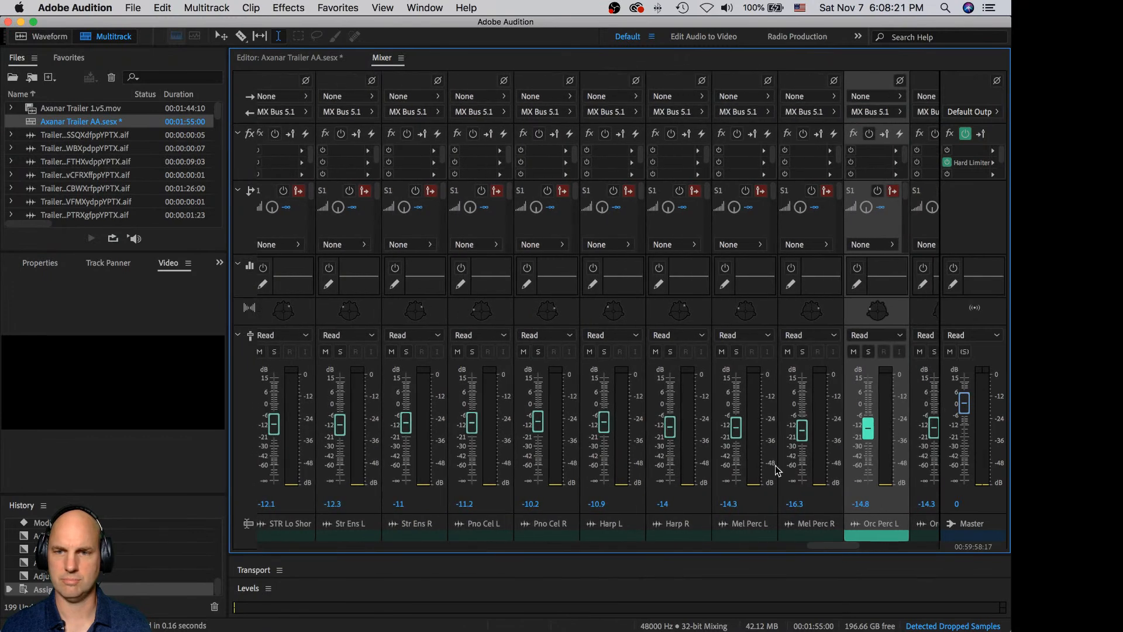
pyautogui.click(739, 431)
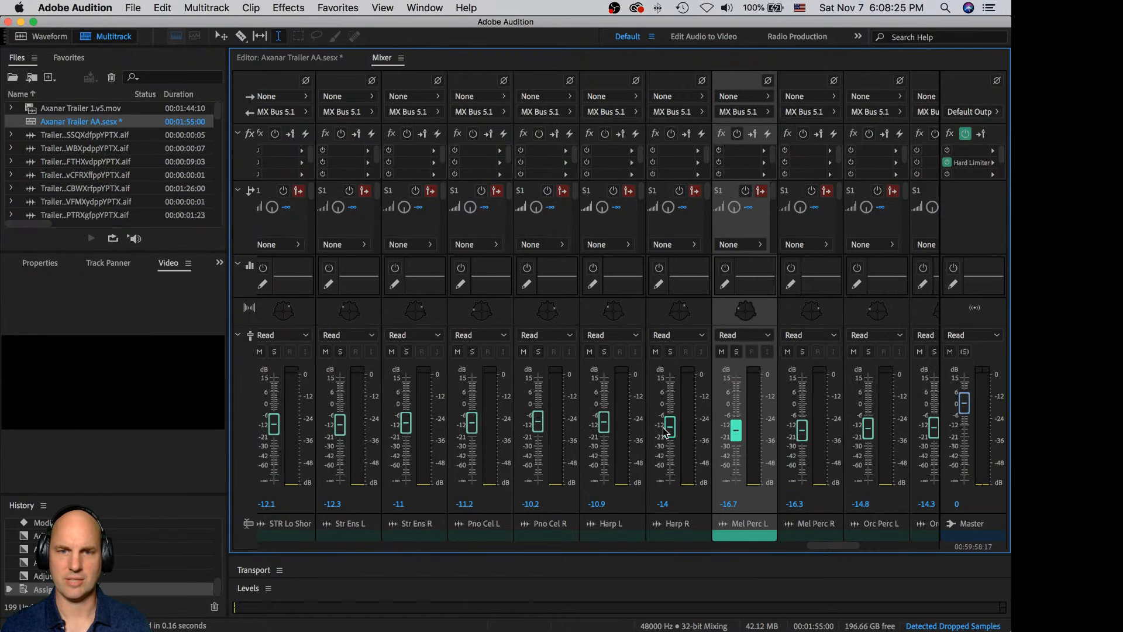
pyautogui.click(604, 424)
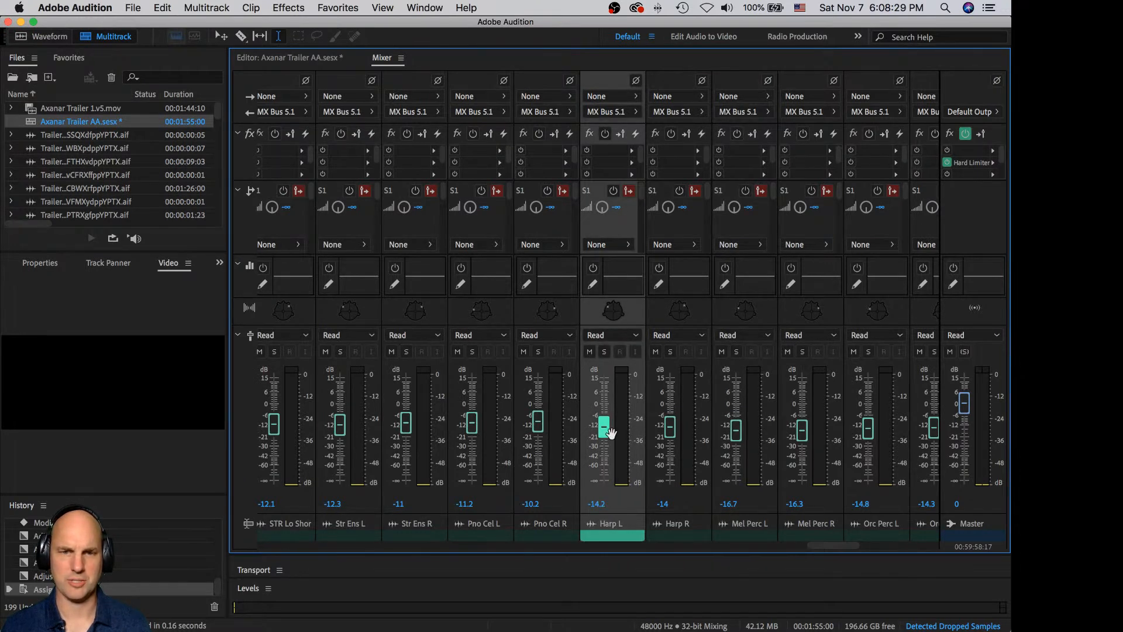
pyautogui.click(475, 434)
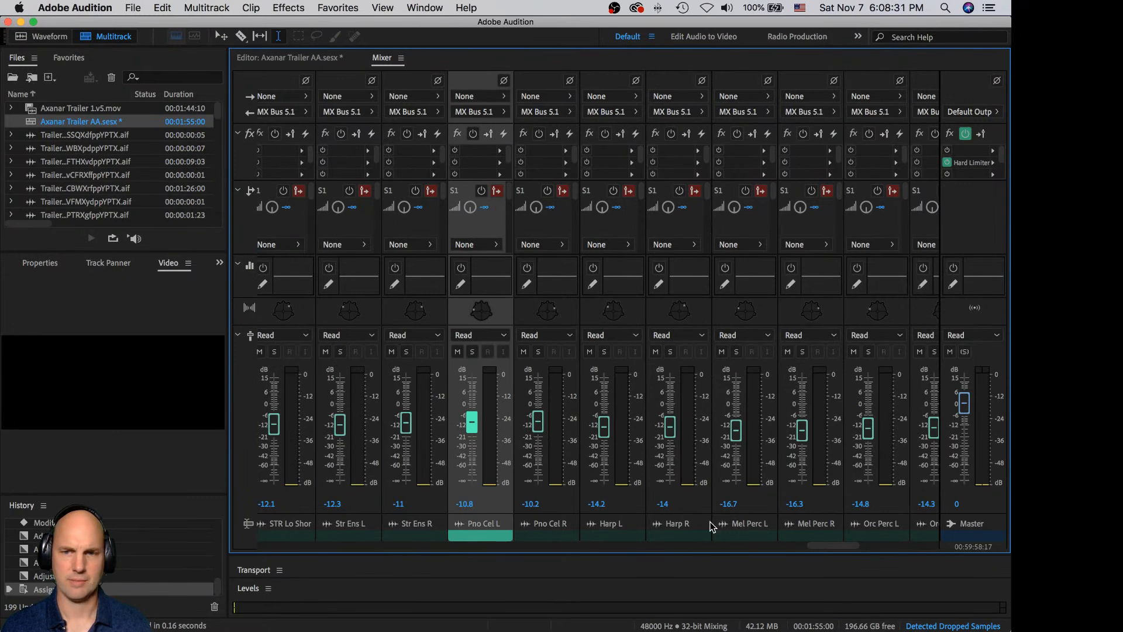
# - Set the Str Ens L fader to -11.7 dB and the left STR Lo Short fader to -11.5 dB
pyautogui.moveTo(836, 548); pyautogui.dragTo(802, 544)
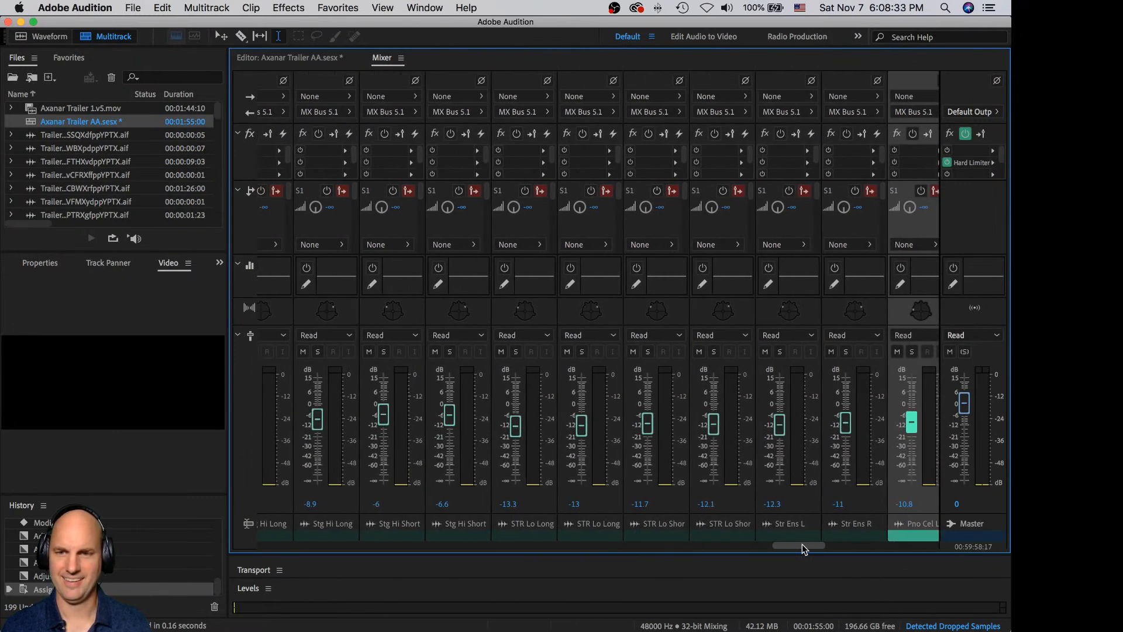
pyautogui.click(780, 433)
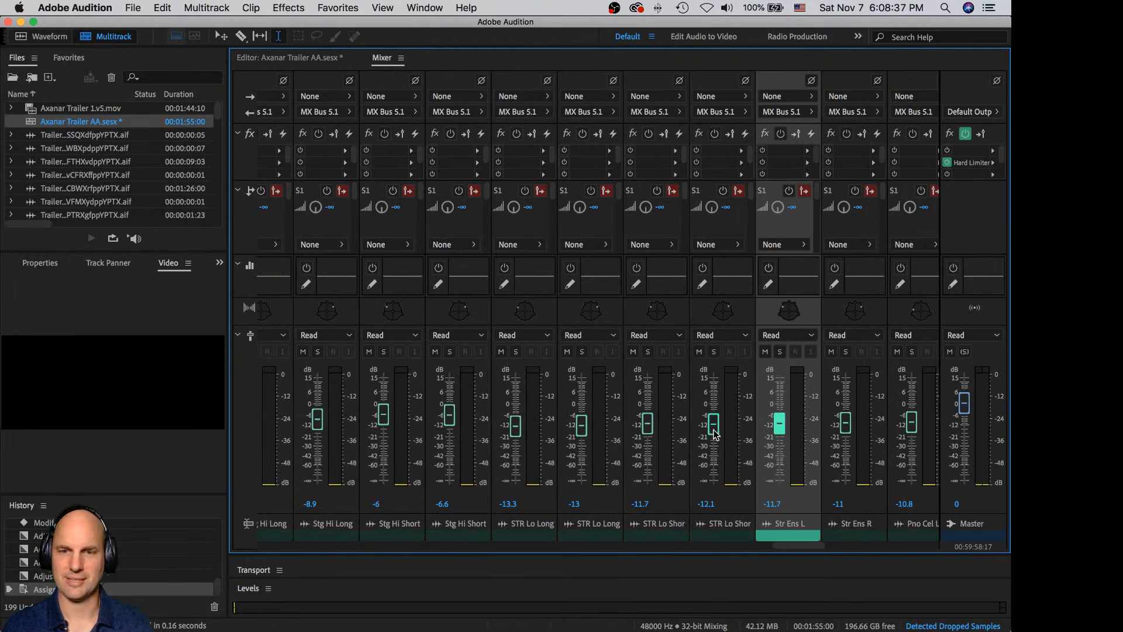
pyautogui.click(648, 425)
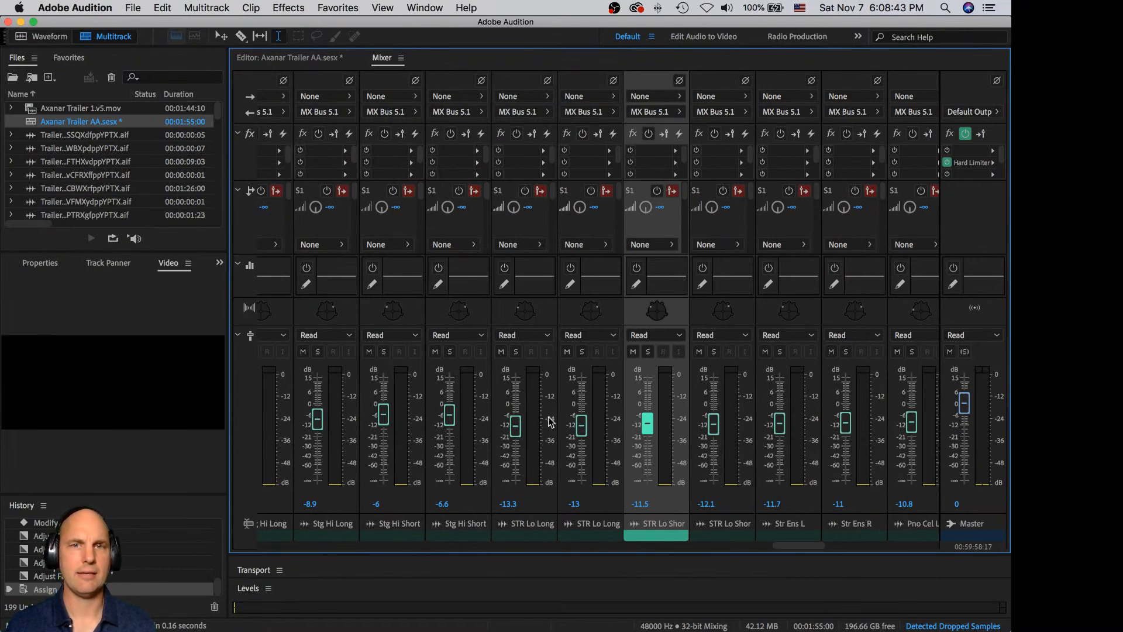
# - Insert a Parametric Equalizer on STR Lo Long L with the low-shelf gain at 8.3 dB and the master gain at -0.1 dB
pyautogui.click(543, 153)
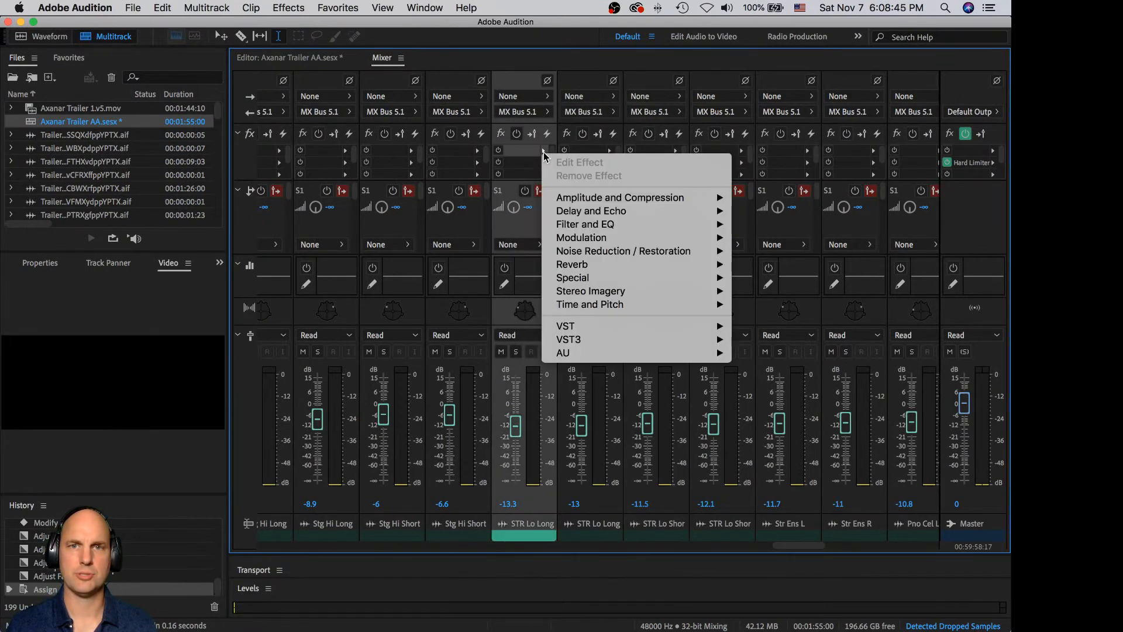
pyautogui.moveTo(591, 224)
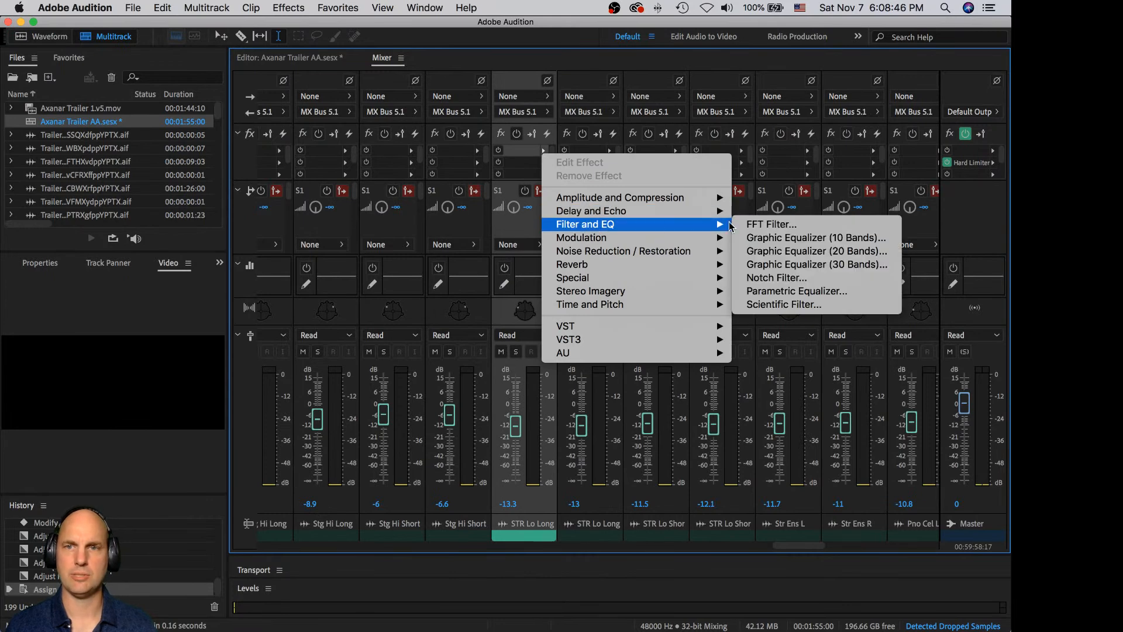
pyautogui.click(845, 290)
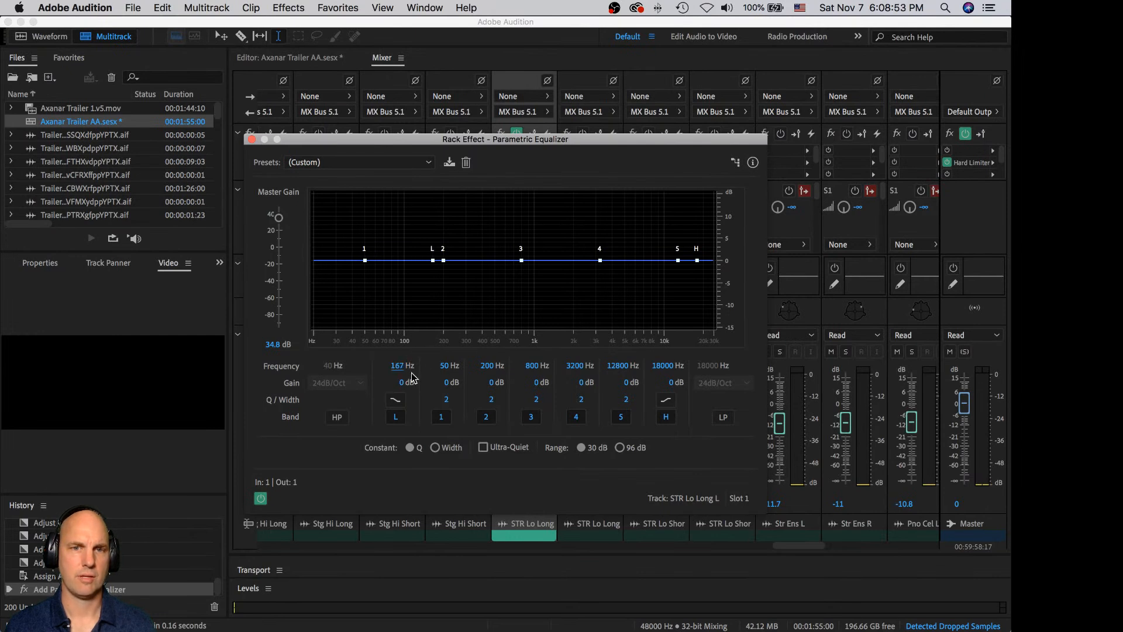
pyautogui.moveTo(401, 388); pyautogui.dragTo(434, 355)
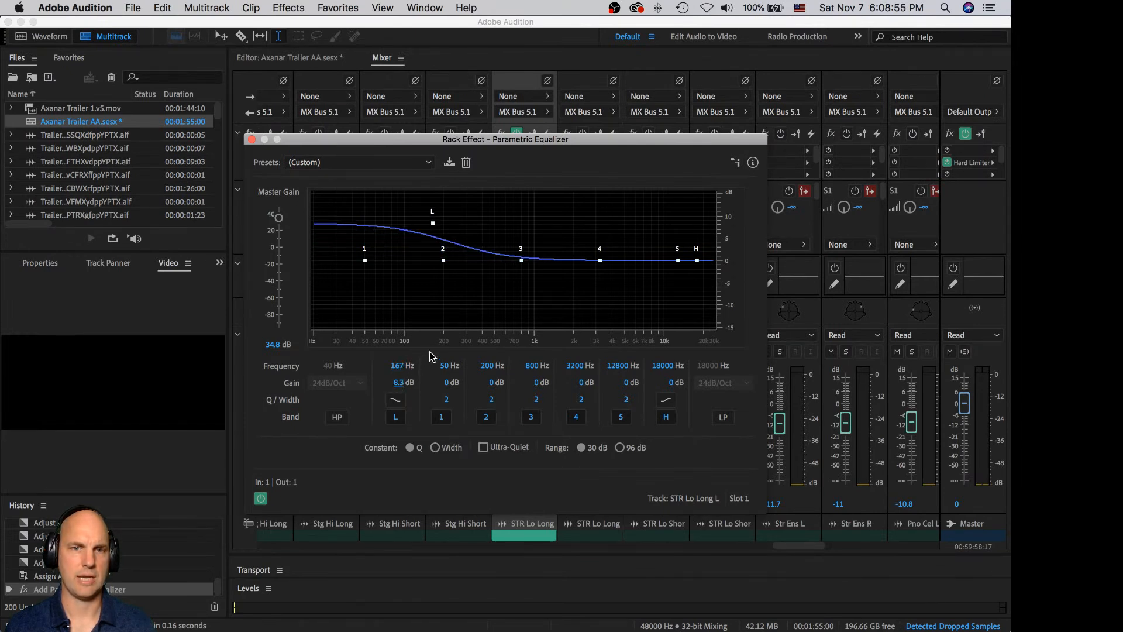
pyautogui.click(252, 139)
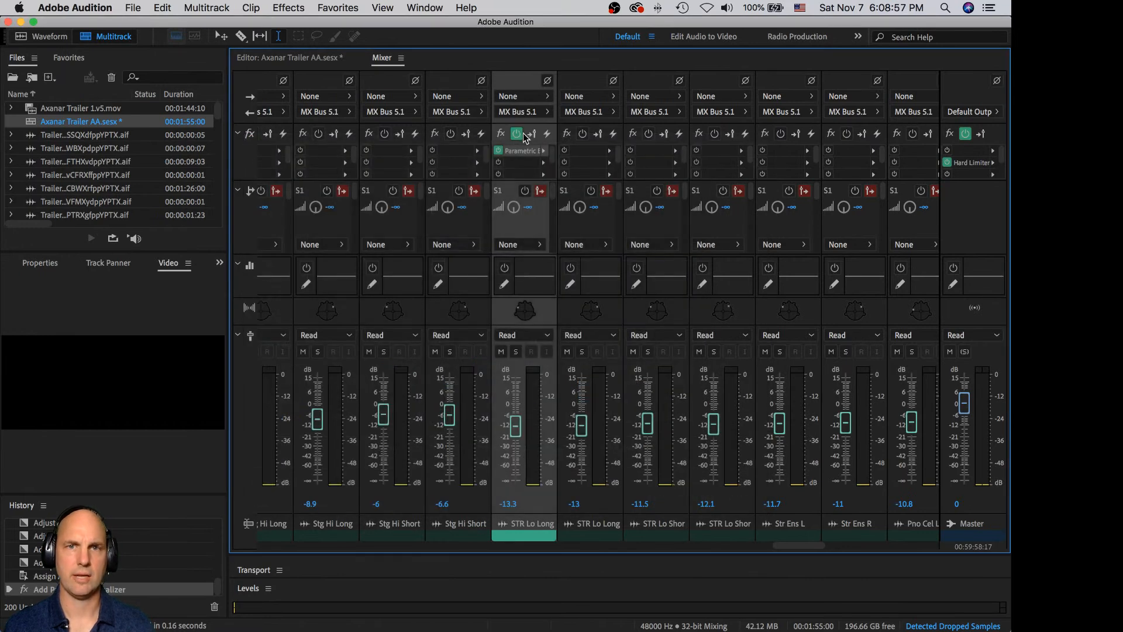
pyautogui.doubleClick(524, 153)
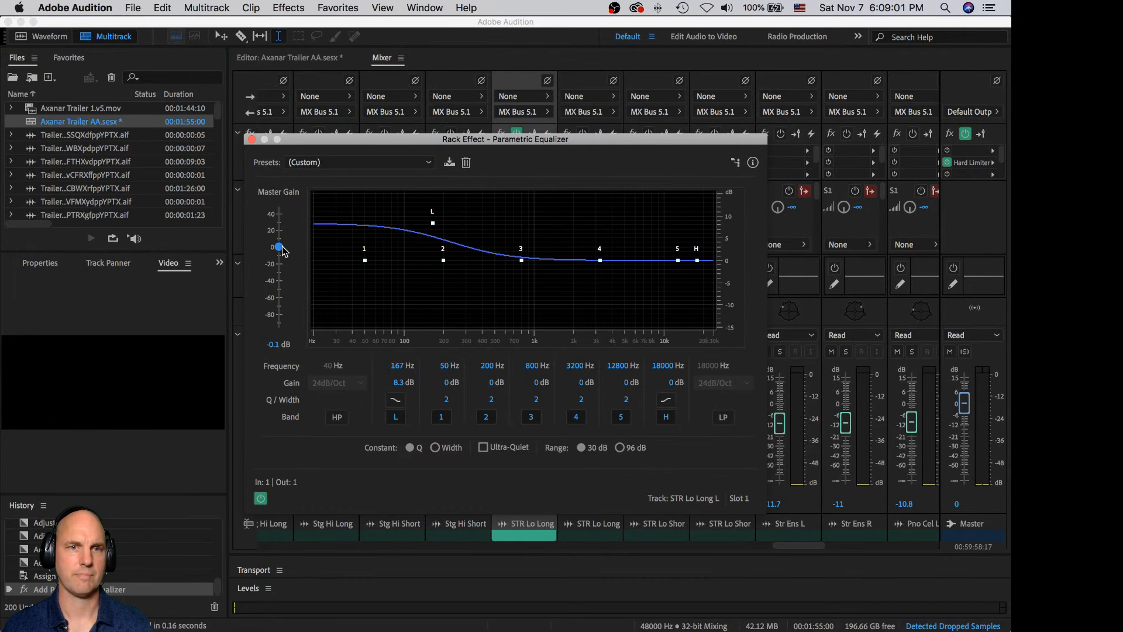
pyautogui.click(251, 139)
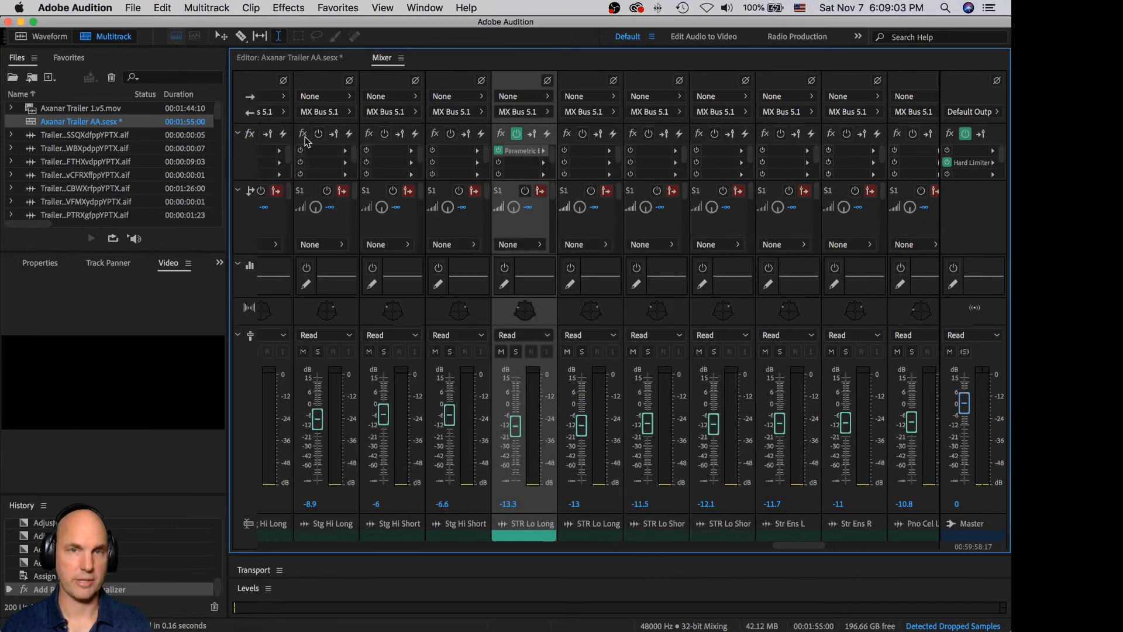
# - Copy the Parametric Equalizer to STR Lo Long R and audition STR Lo Short L in solo
pyautogui.moveTo(556, 153); pyautogui.dragTo(585, 152)
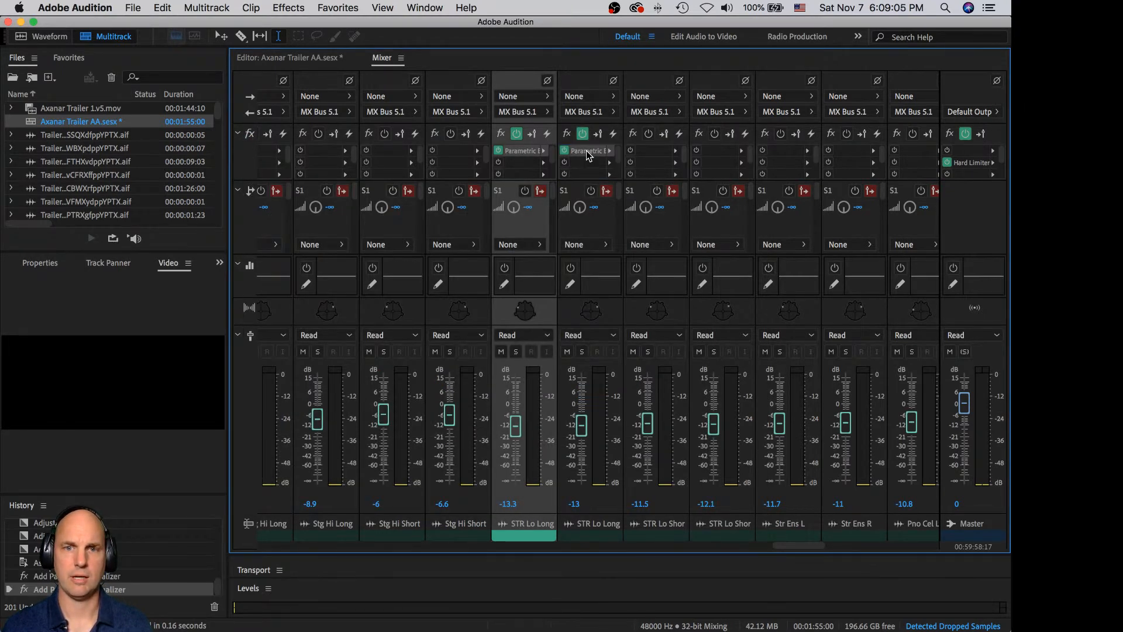
pyautogui.press('space')
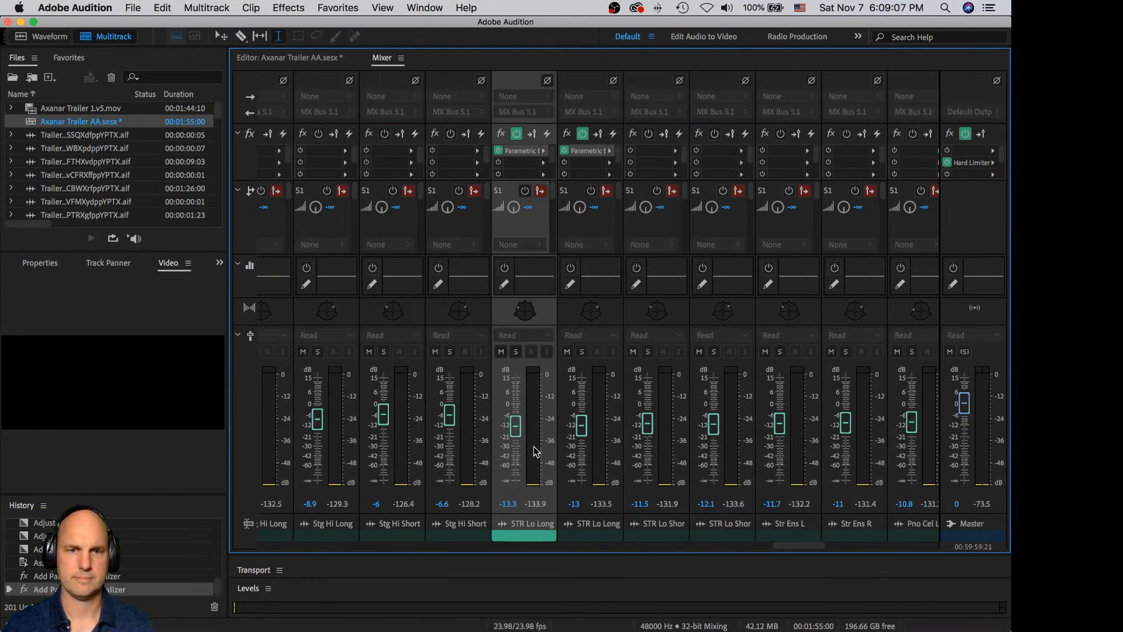
pyautogui.moveTo(807, 546); pyautogui.dragTo(803, 546)
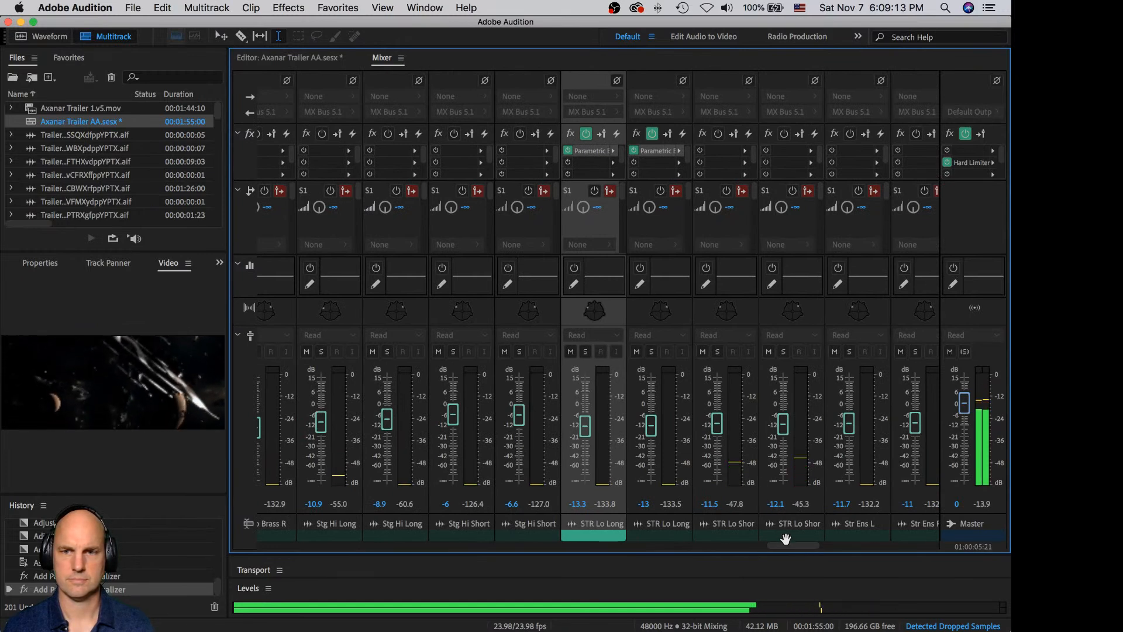
pyautogui.click(718, 353)
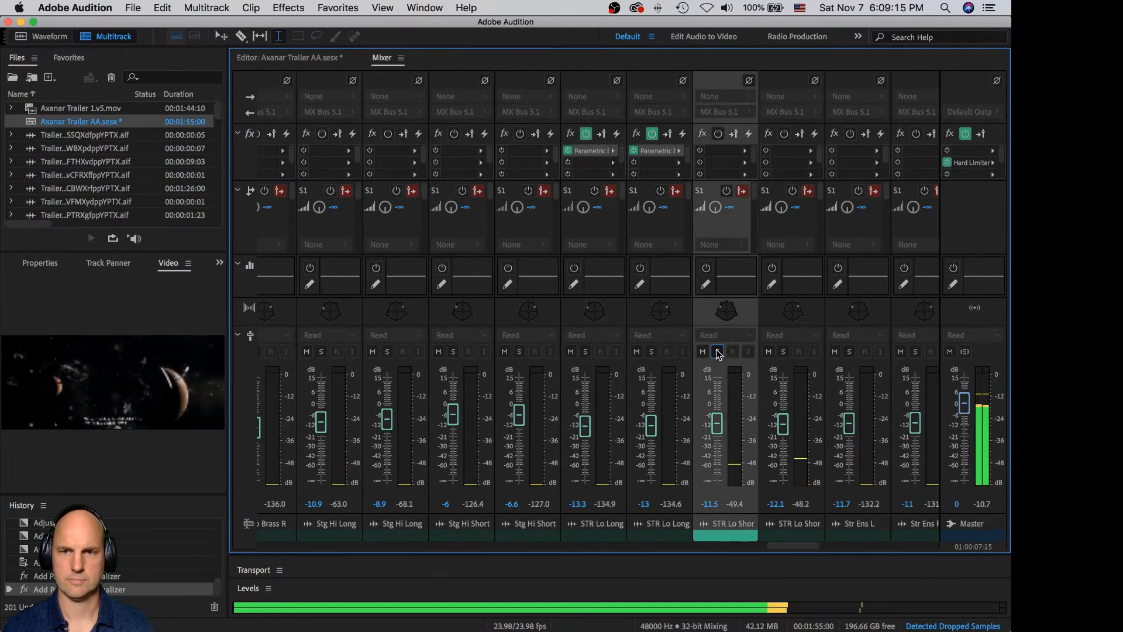
pyautogui.click(718, 352)
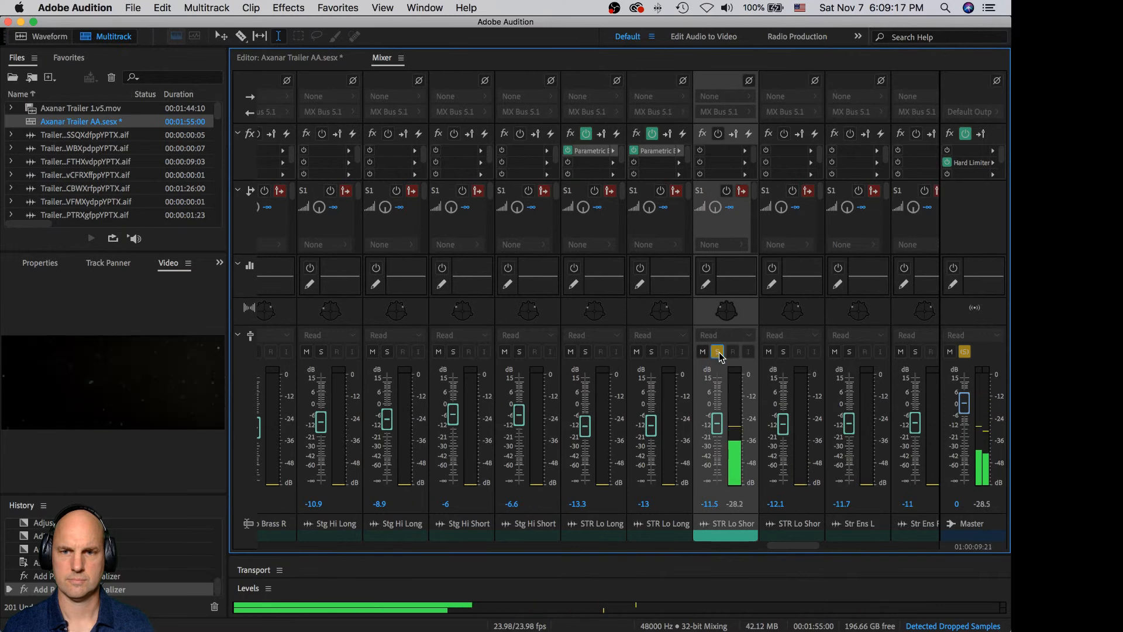
pyautogui.click(719, 352)
pyautogui.press('space')
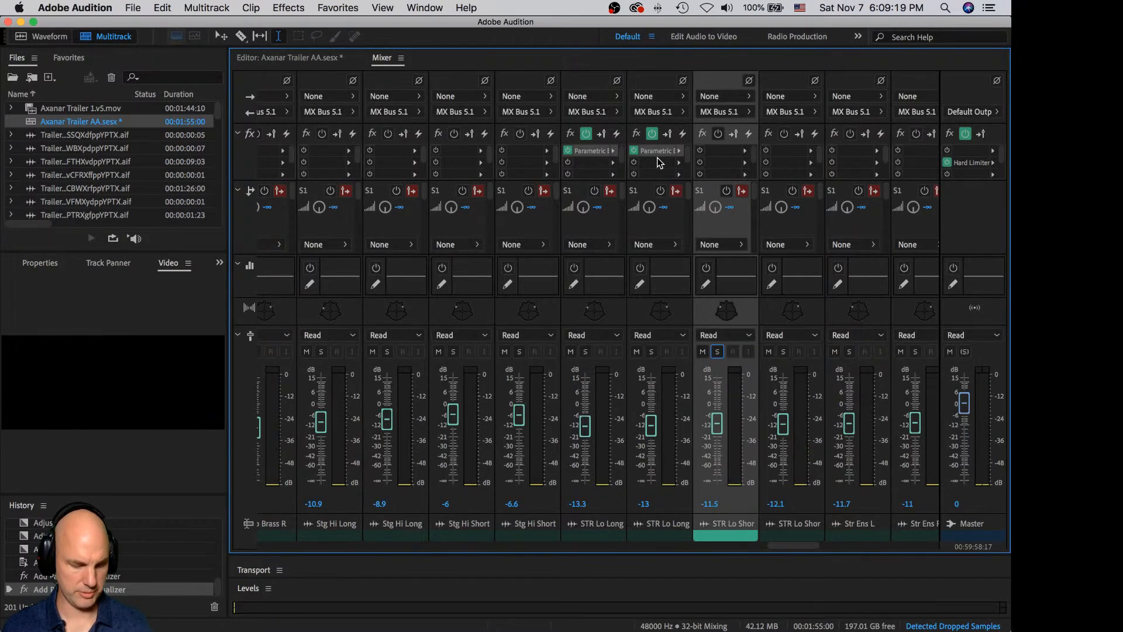
# - Copy the Parametric Equalizer to STR Lo Short L and R and audition STR Lo Short L in solo
pyautogui.moveTo(659, 153); pyautogui.dragTo(799, 151)
pyautogui.press('space')
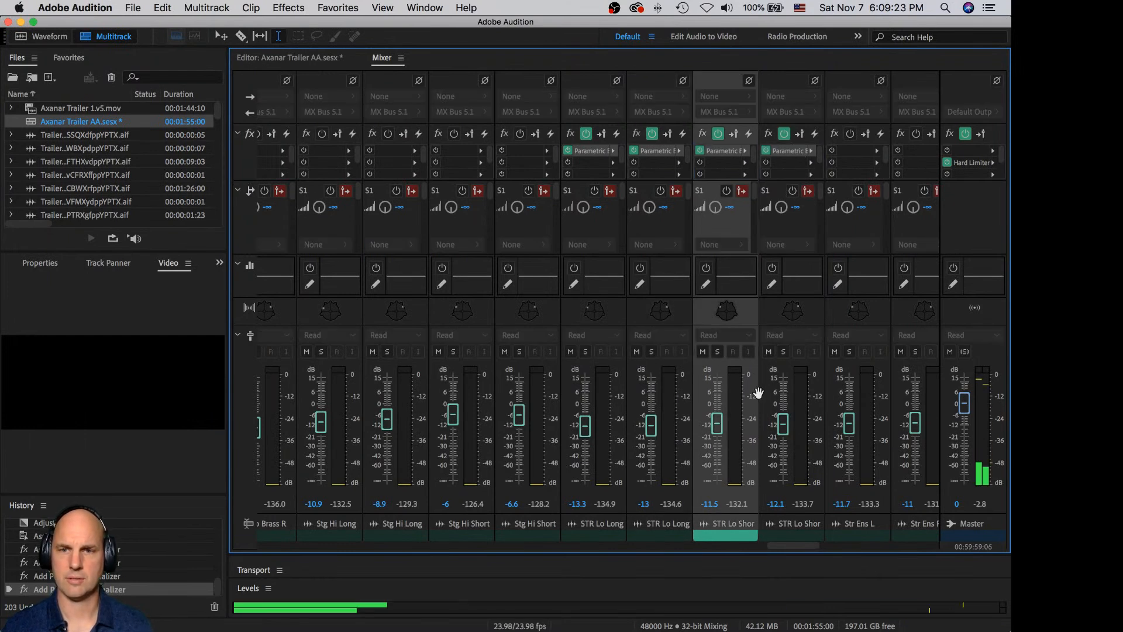
pyautogui.click(718, 352)
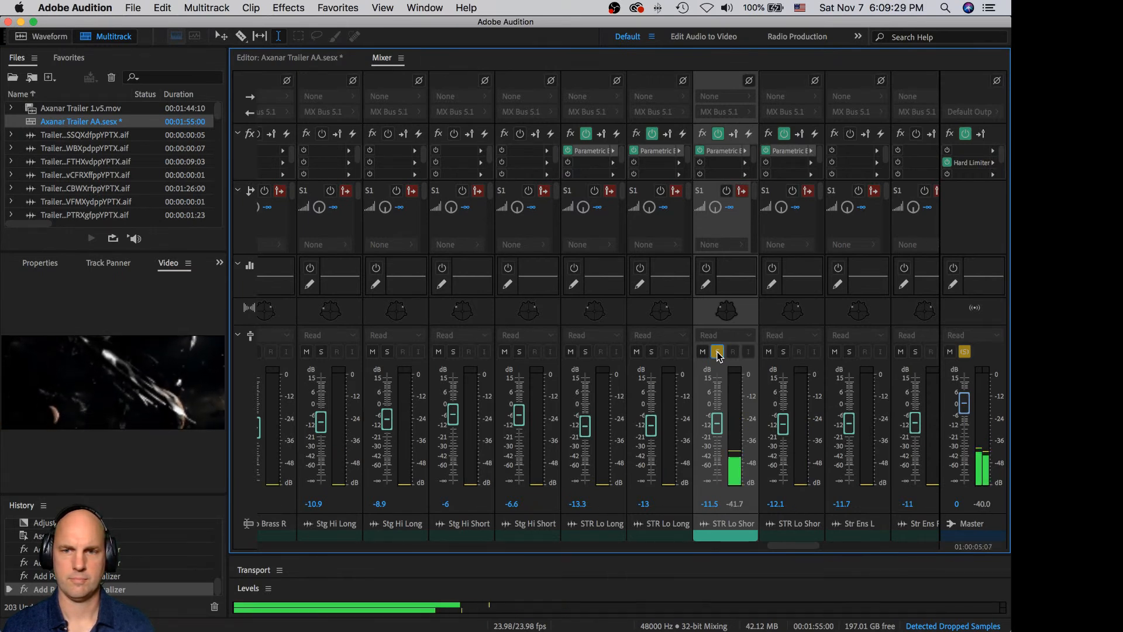
pyautogui.click(718, 353)
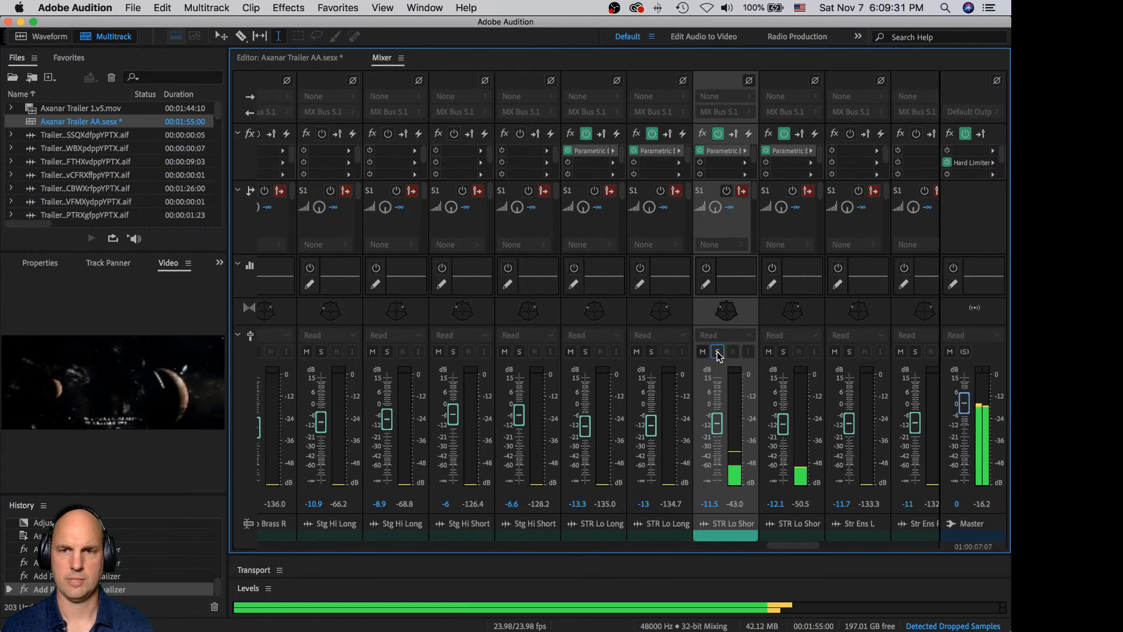
# - Set the STR Lo Short L fader to -9 dB and the STR Lo Short R fader to -9.5 dB during playback
pyautogui.moveTo(717, 429); pyautogui.dragTo(717, 419)
pyautogui.click(789, 425)
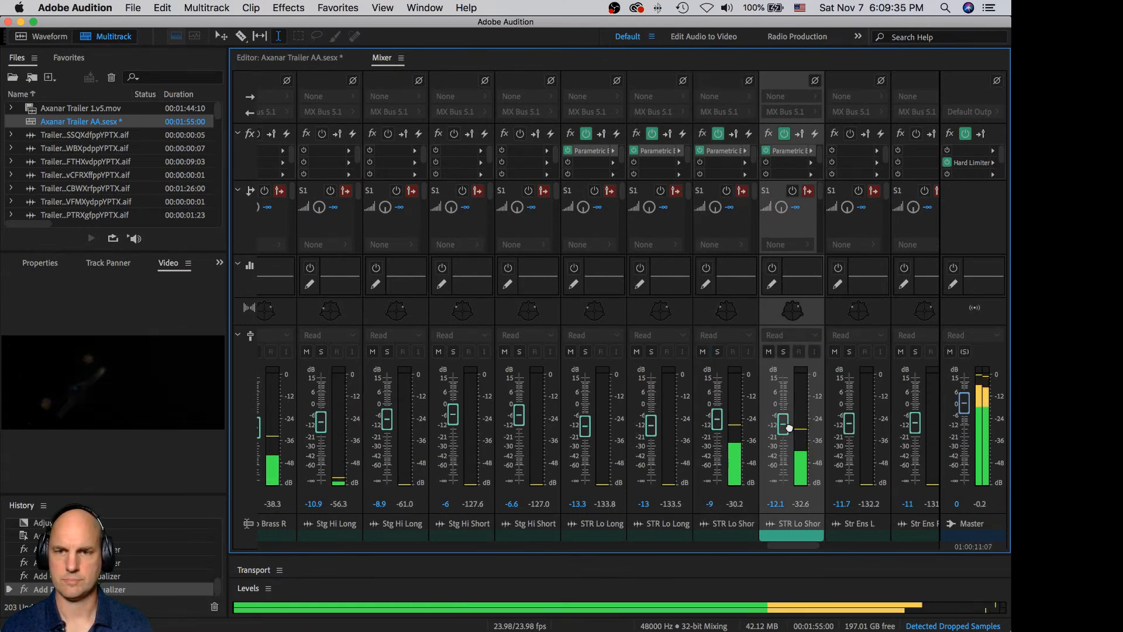
pyautogui.moveTo(789, 426); pyautogui.dragTo(785, 429)
pyautogui.moveTo(780, 545); pyautogui.dragTo(824, 546)
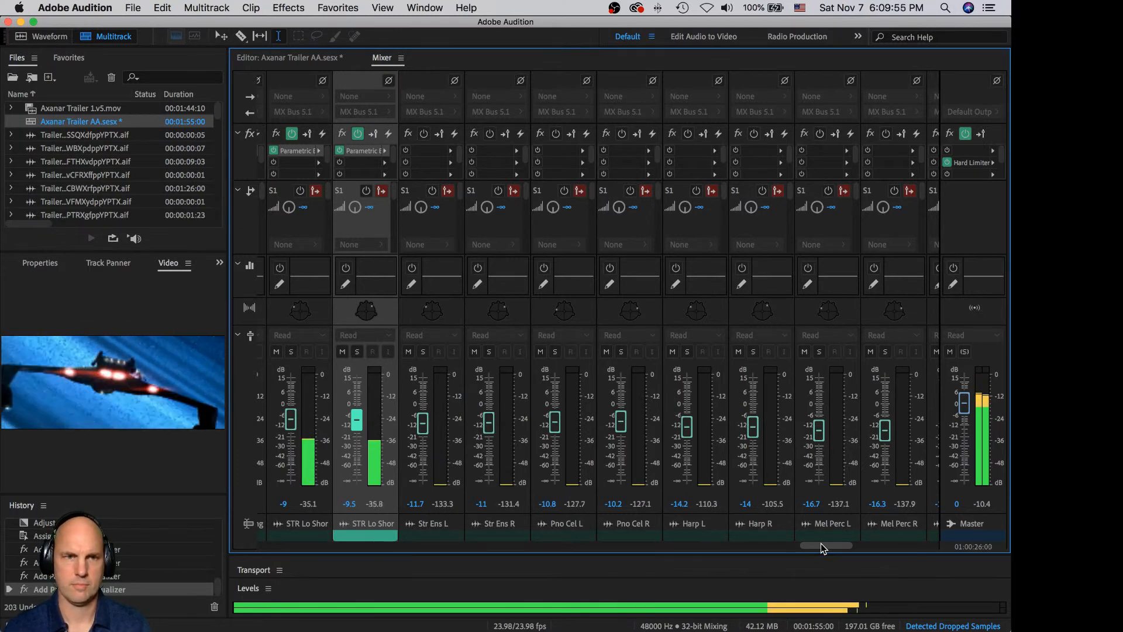
pyautogui.press('space')
# - Play the opening with the percussion channels in view and audition the session from about 01:00:49
pyautogui.moveTo(822, 545); pyautogui.dragTo(844, 545)
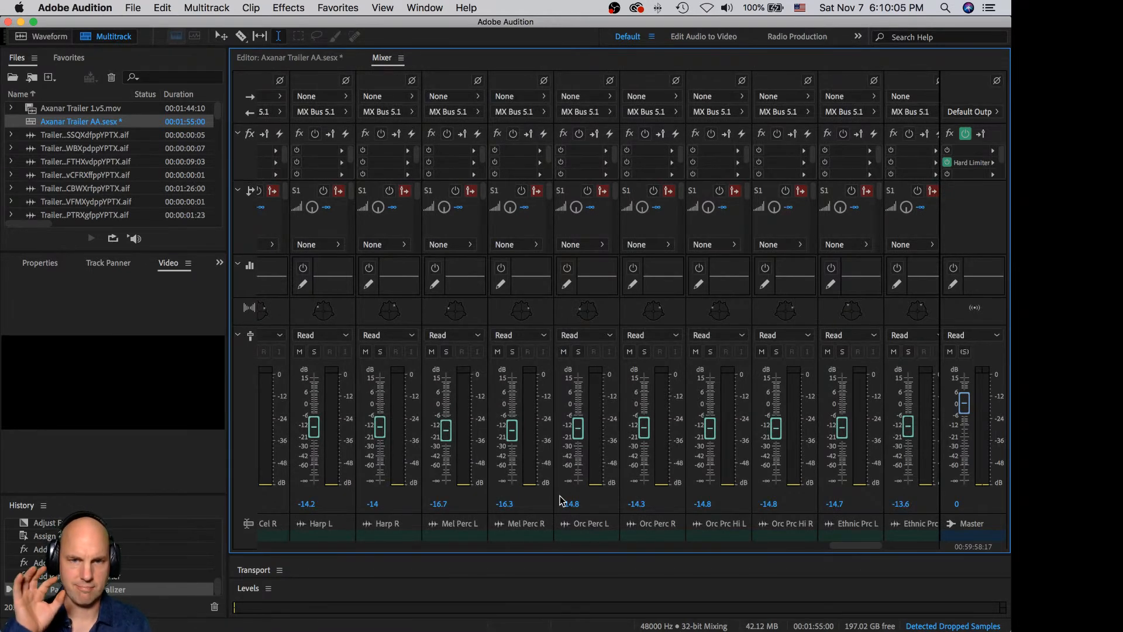
pyautogui.press('space')
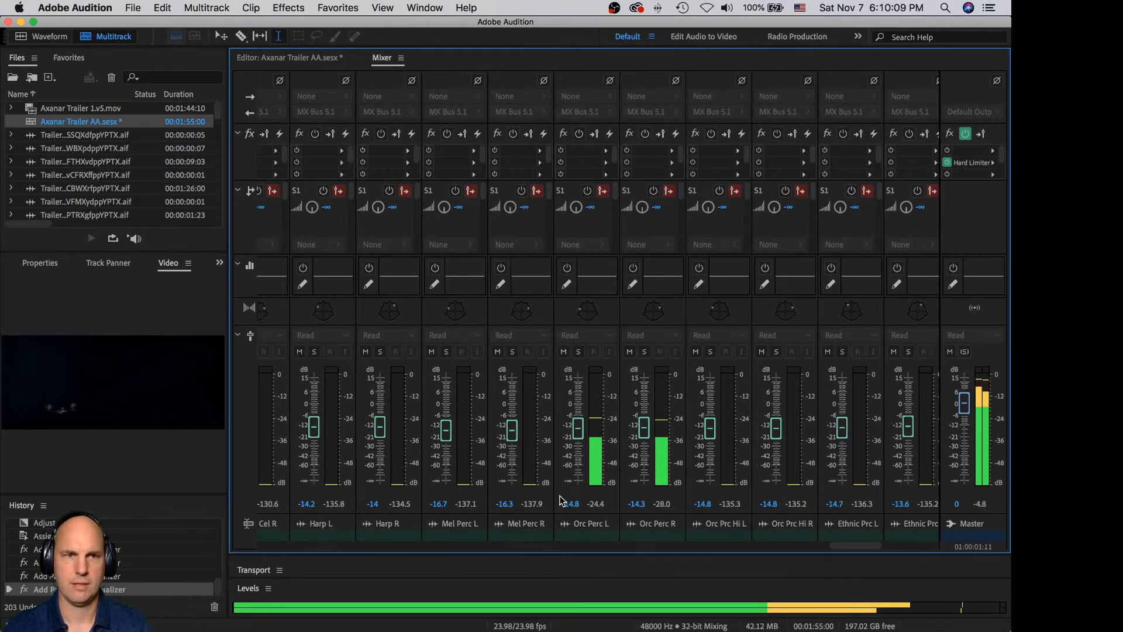
pyautogui.press('space')
pyautogui.click(288, 62)
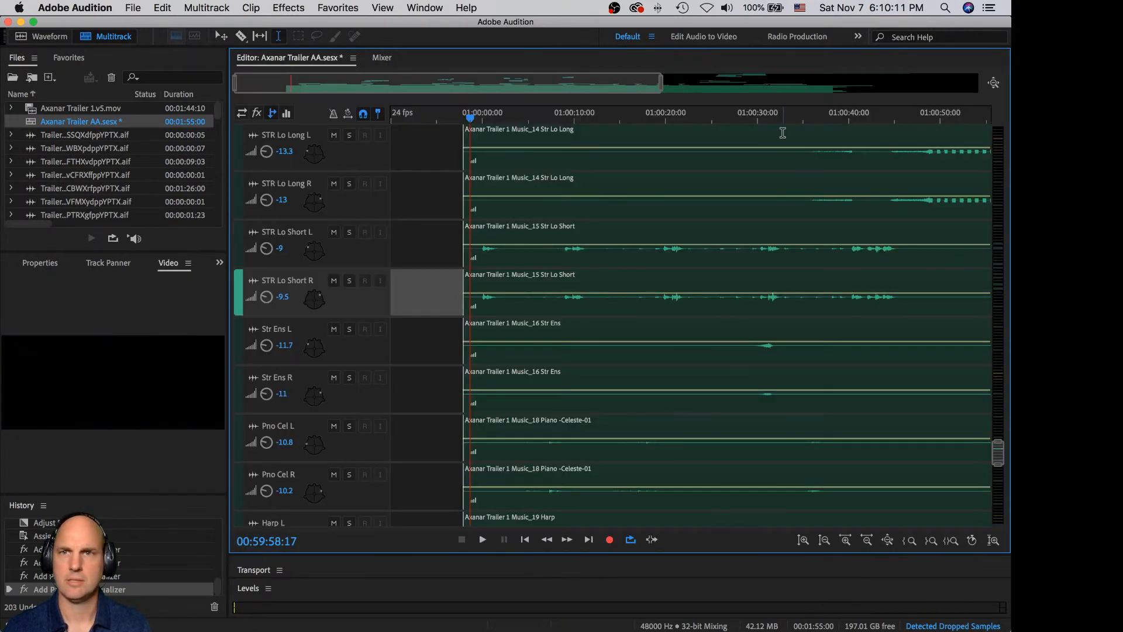
pyautogui.click(931, 117)
pyautogui.press('space')
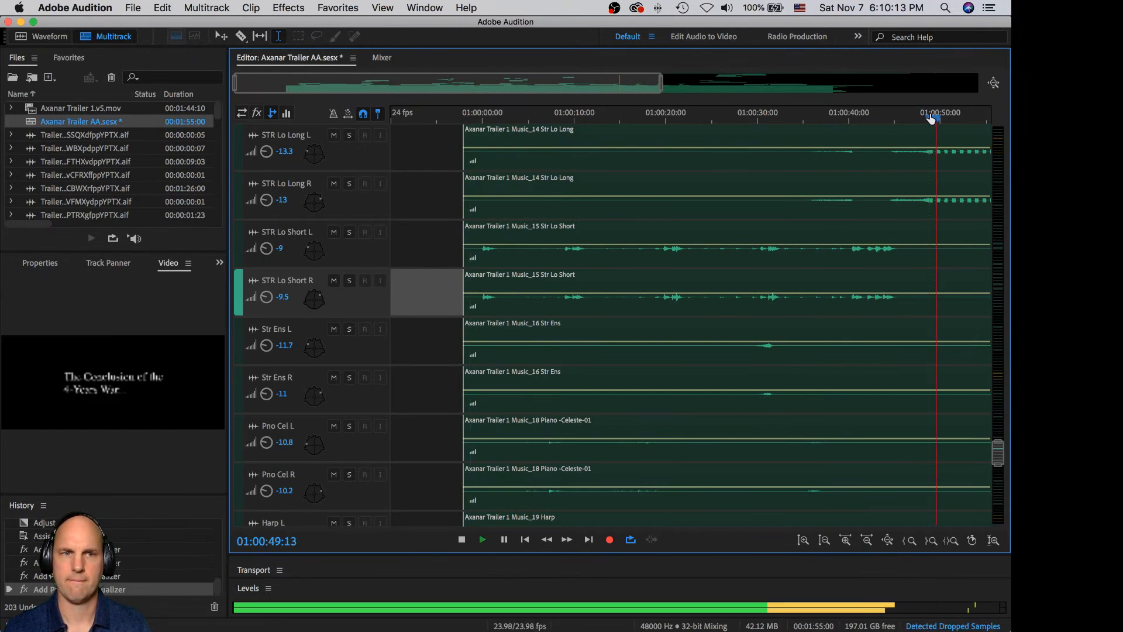
pyautogui.press('space')
# - Play the session from 01:00:25:15 and check the trombone and low brass channels in the mixer
pyautogui.click(718, 120)
pyautogui.press('space')
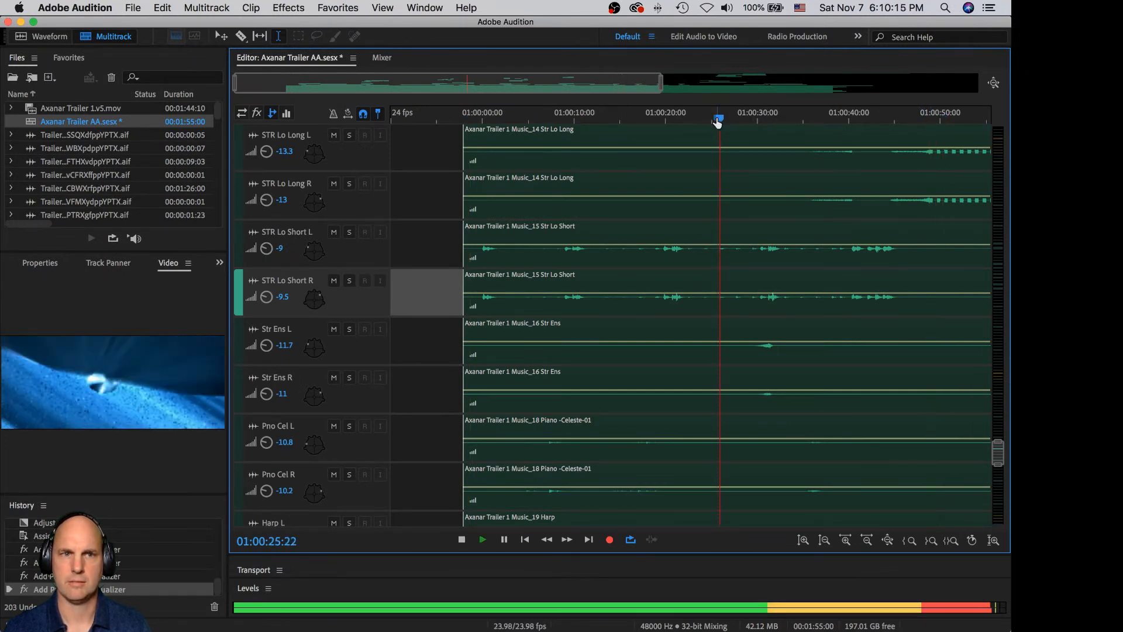
pyautogui.click(382, 57)
pyautogui.press('space')
pyautogui.press('space')
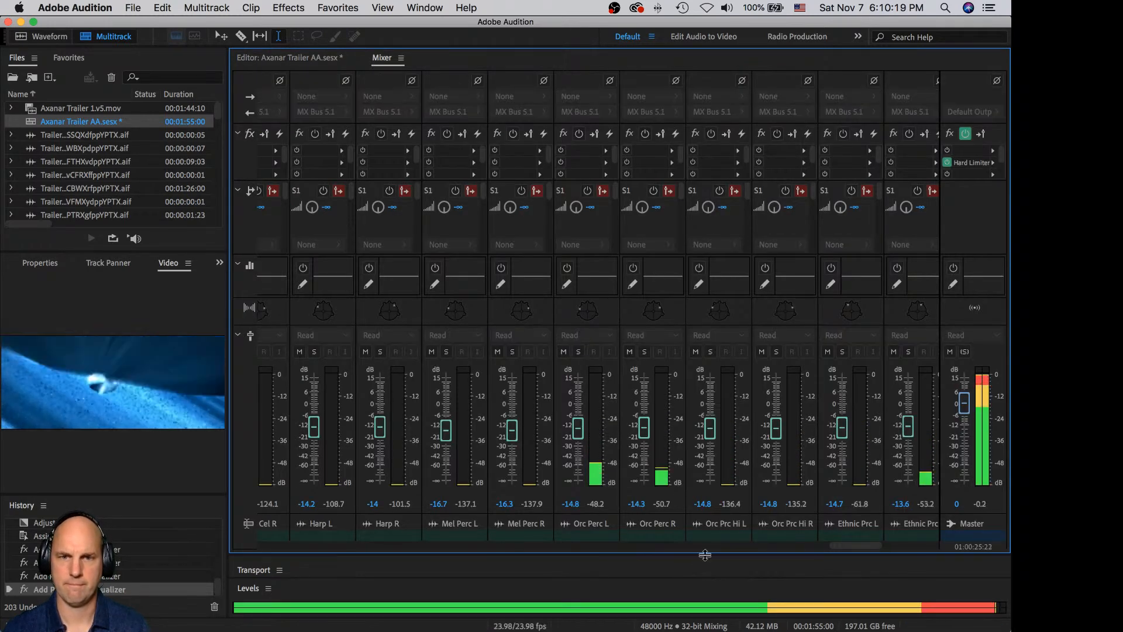
pyautogui.moveTo(856, 545); pyautogui.dragTo(775, 539)
pyautogui.press('space')
pyautogui.press('space')
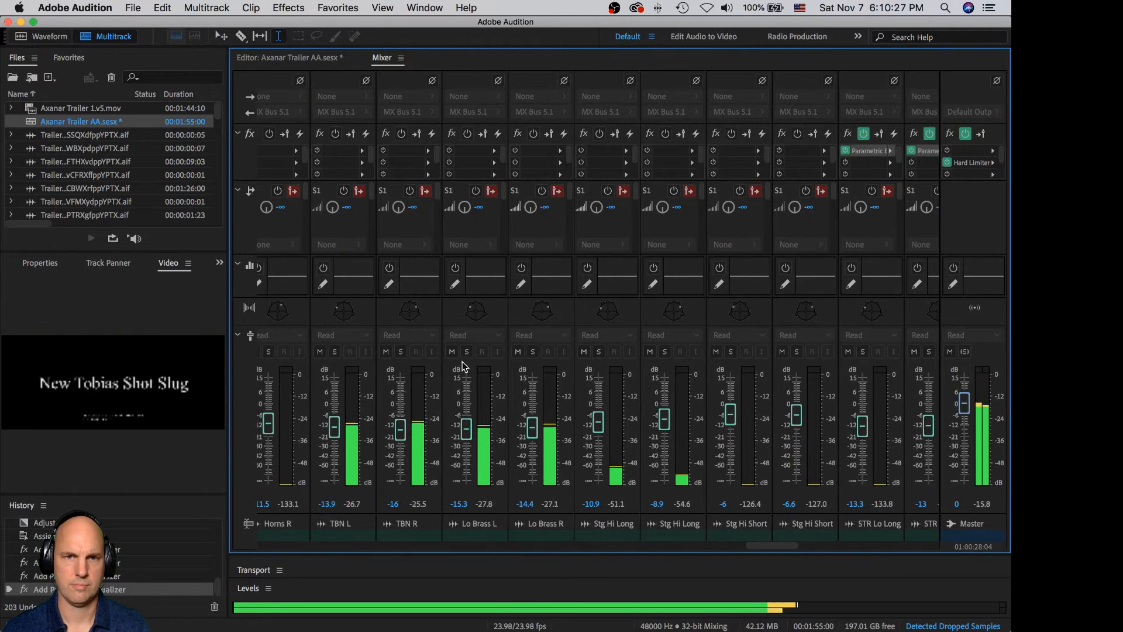
pyautogui.press('space')
# - Set the automation mode of Lo Brass L, Lo Brass R, TBN R and TBN L to Touch
pyautogui.click(469, 335)
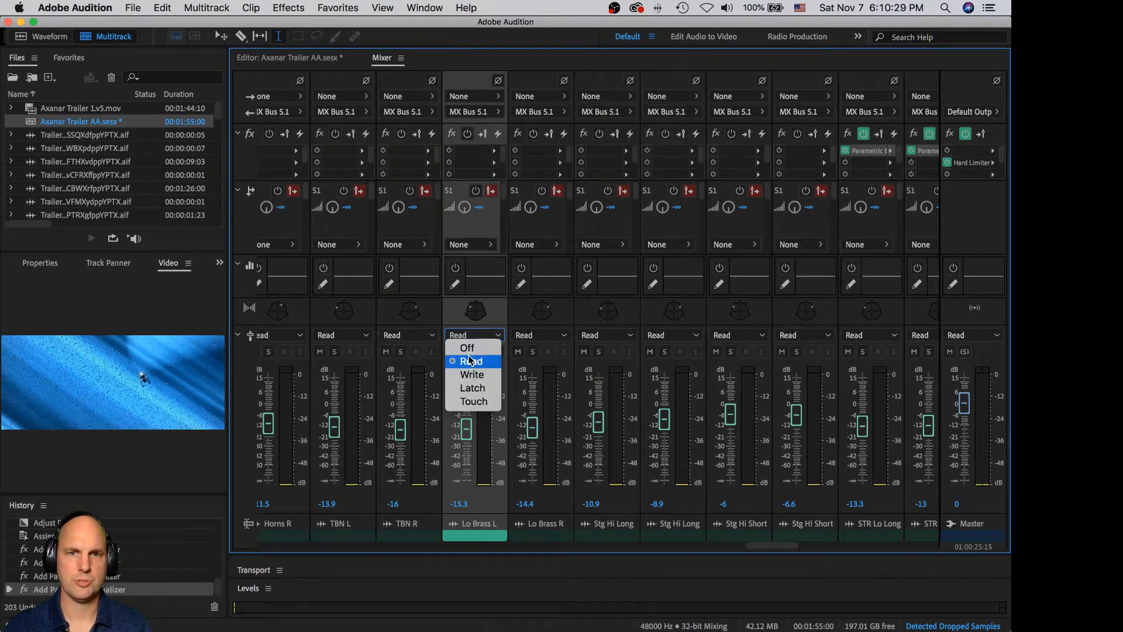
pyautogui.click(475, 401)
pyautogui.click(535, 338)
pyautogui.click(538, 404)
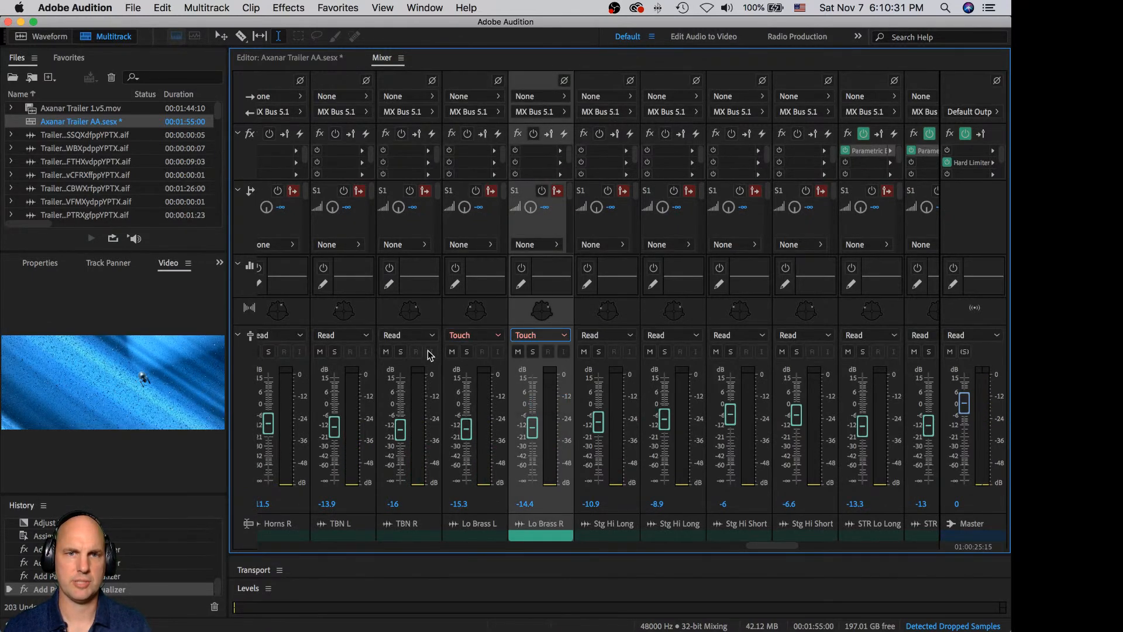
pyautogui.click(409, 335)
pyautogui.click(408, 401)
pyautogui.click(348, 335)
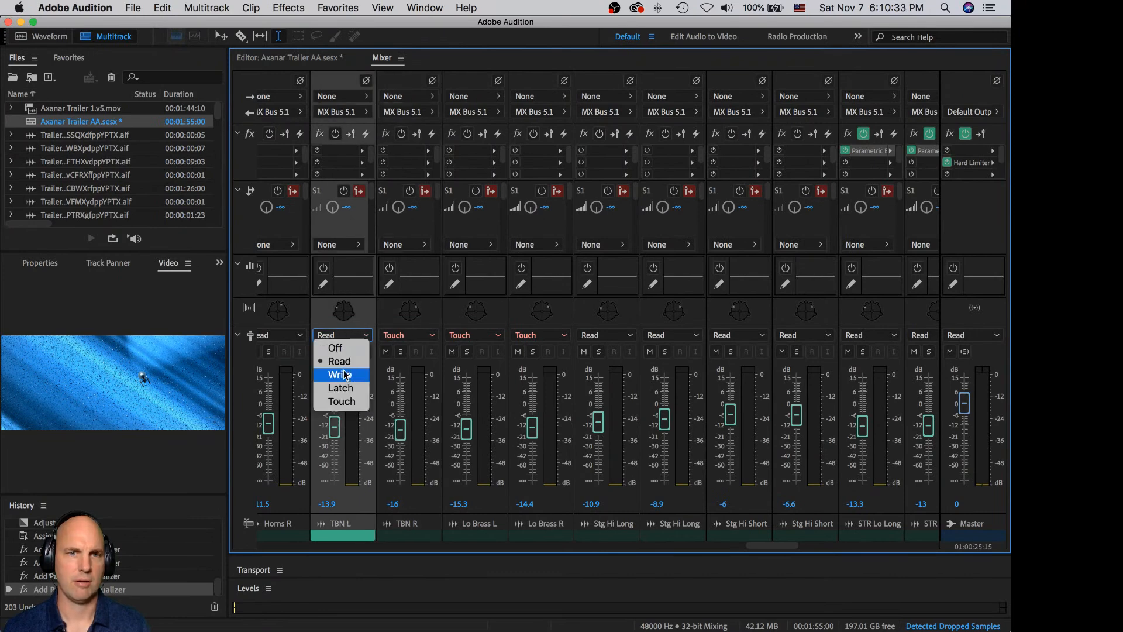
pyautogui.click(354, 402)
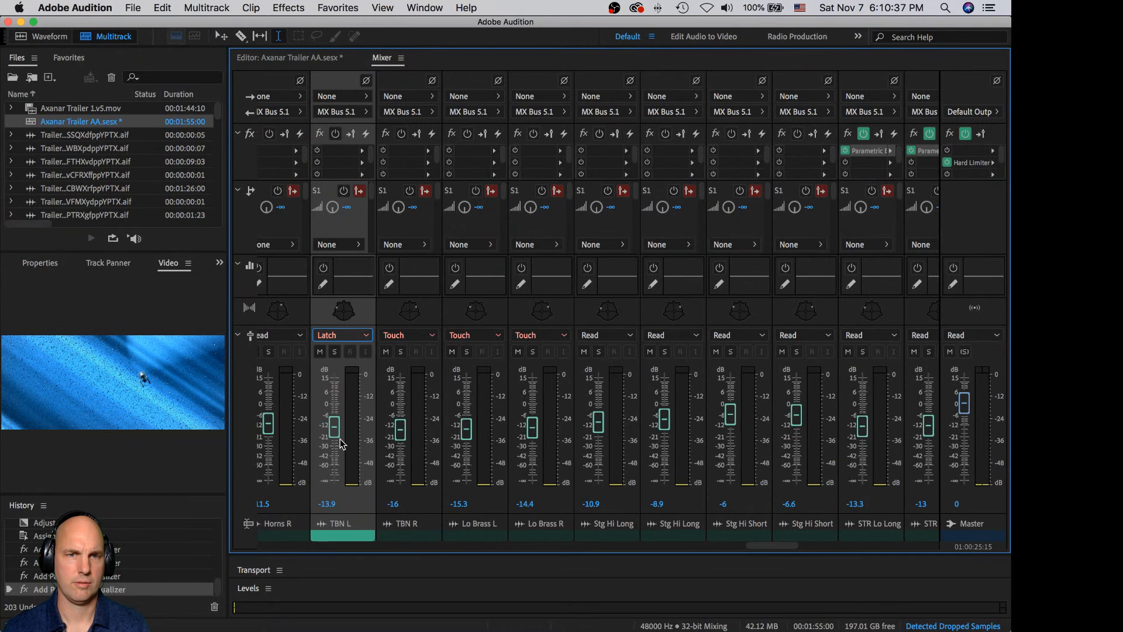
pyautogui.click(336, 340)
pyautogui.click(346, 403)
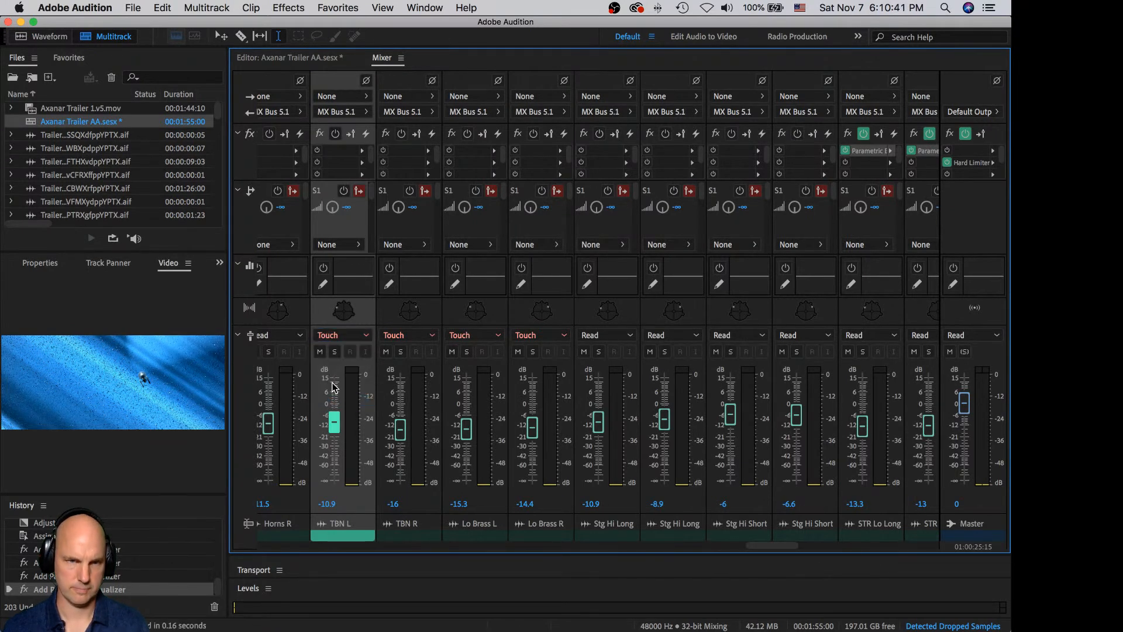
# - Record Touch automation that raises the TBN L fader to about -7.1 dB in the passage starting at 01:00:25:15
pyautogui.press('space')
pyautogui.moveTo(334, 421)
pyautogui.mouseDown()
pyautogui.moveTo(335, 402)
pyautogui.moveTo(337, 418)
pyautogui.mouseUp()
pyautogui.press('space')
pyautogui.press('space')
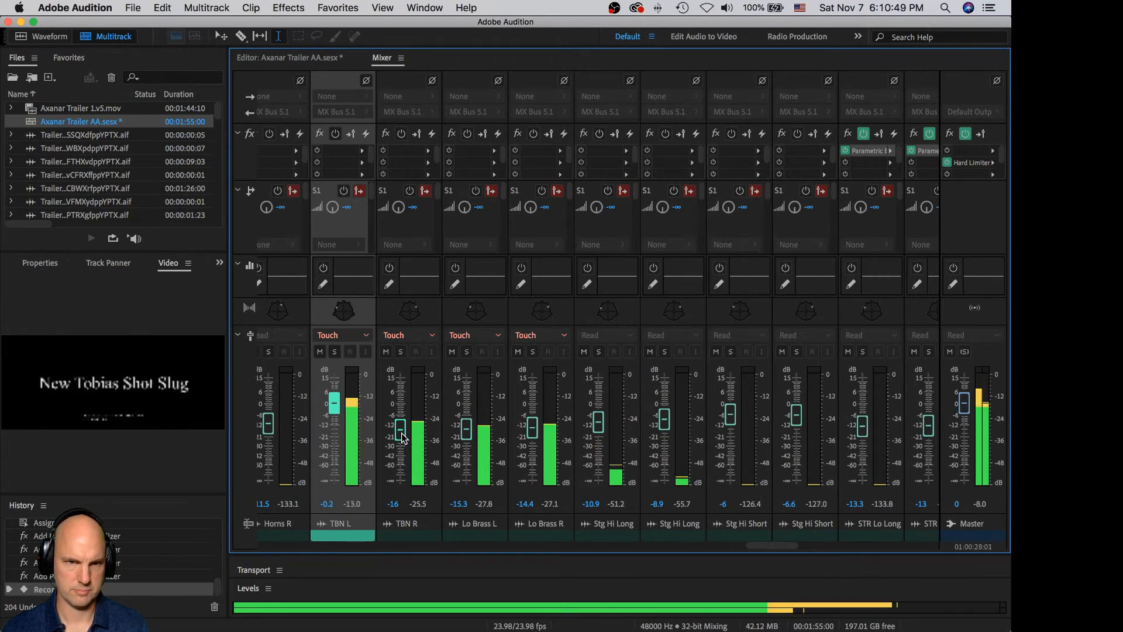
pyautogui.press('space')
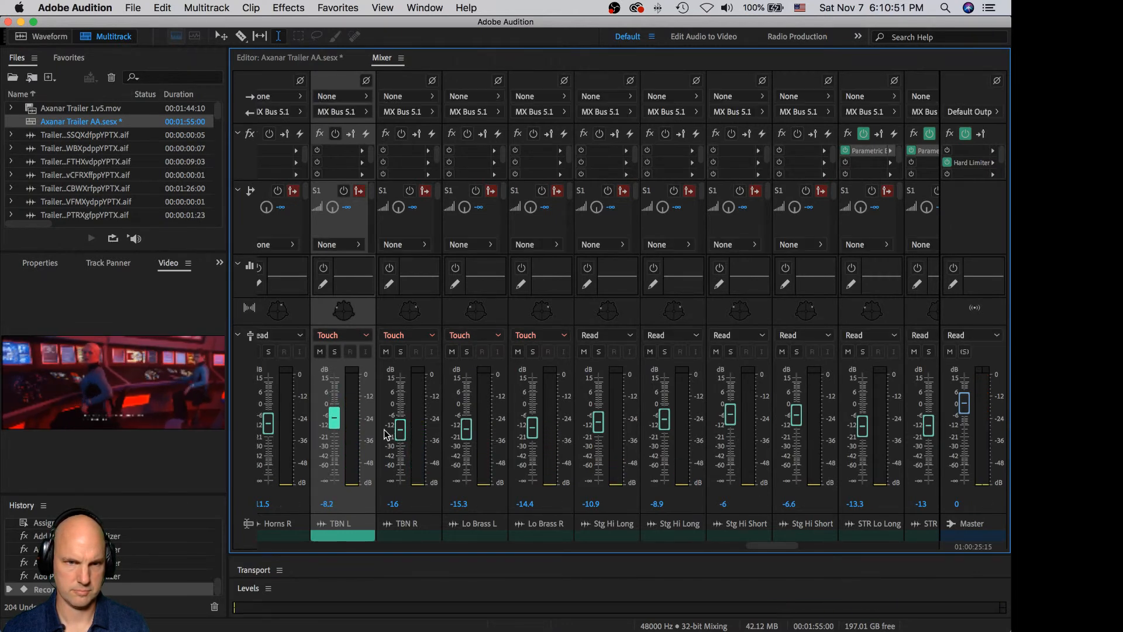
pyautogui.press('space')
pyautogui.moveTo(337, 430); pyautogui.dragTo(340, 426)
pyautogui.press('space')
pyautogui.press('space')
# - Record Touch automation raising TBN R to about -9.9 dB, Lo Brass L to -10.7 dB and Lo Brass R to -11 dB, and save the session
pyautogui.moveTo(404, 438); pyautogui.dragTo(535, 428)
pyautogui.press('space')
pyautogui.press('space')
pyautogui.press('space')
pyautogui.press('space')
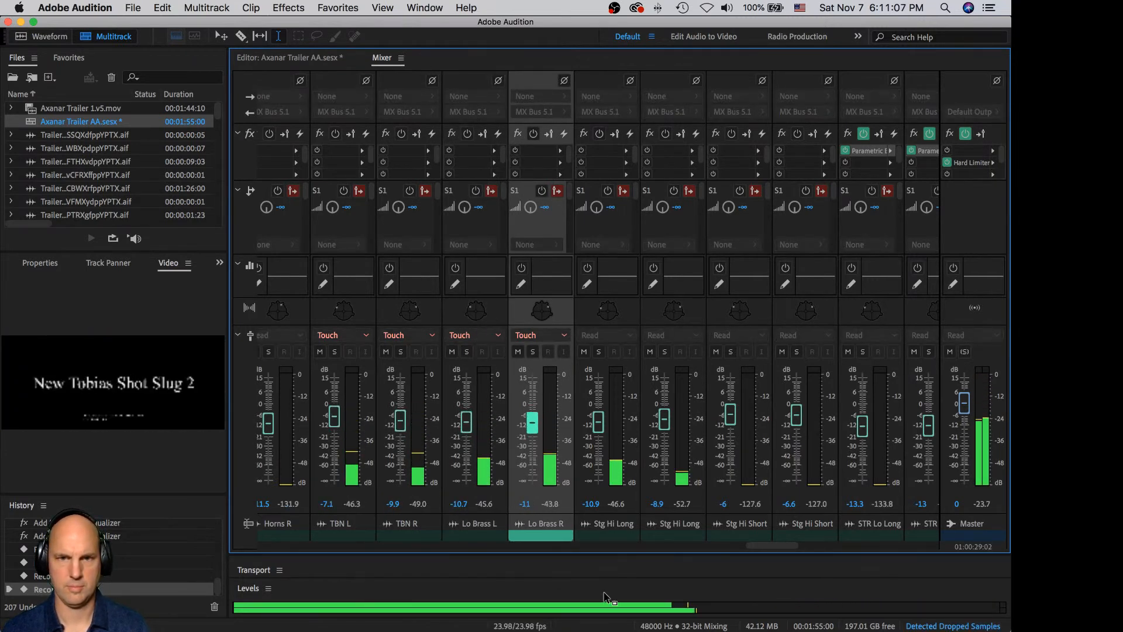
pyautogui.press('space')
pyautogui.press('space')
pyautogui.press('super+s')
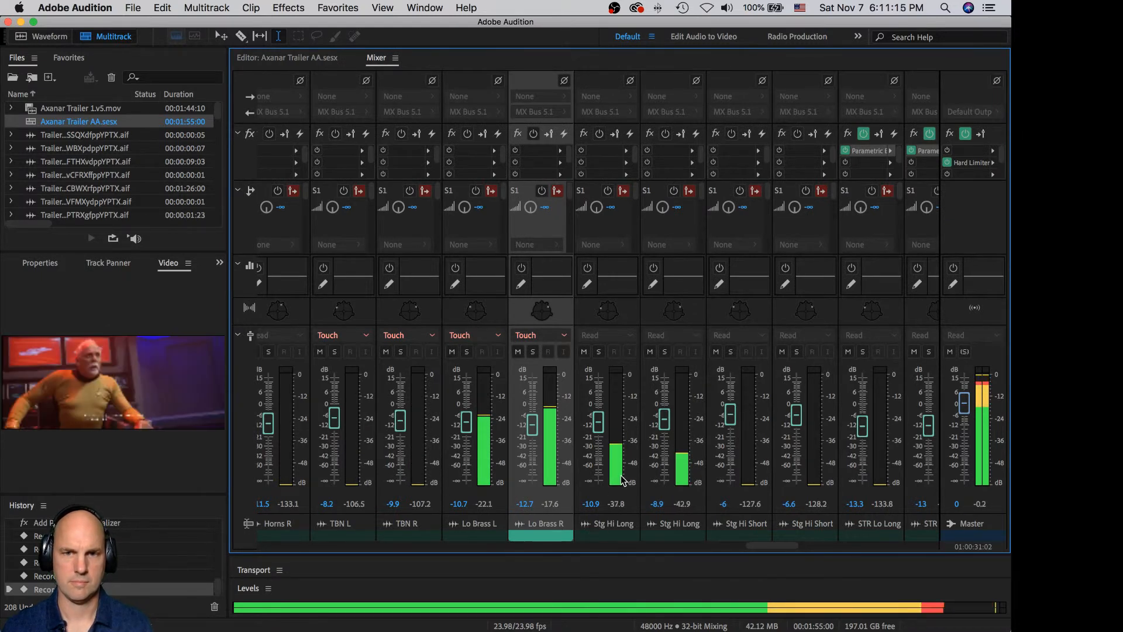
# - Stop playback and set the automation mode of both Stg Hi Long channels, L and R, to Touch
pyautogui.press('space')
pyautogui.click(607, 335)
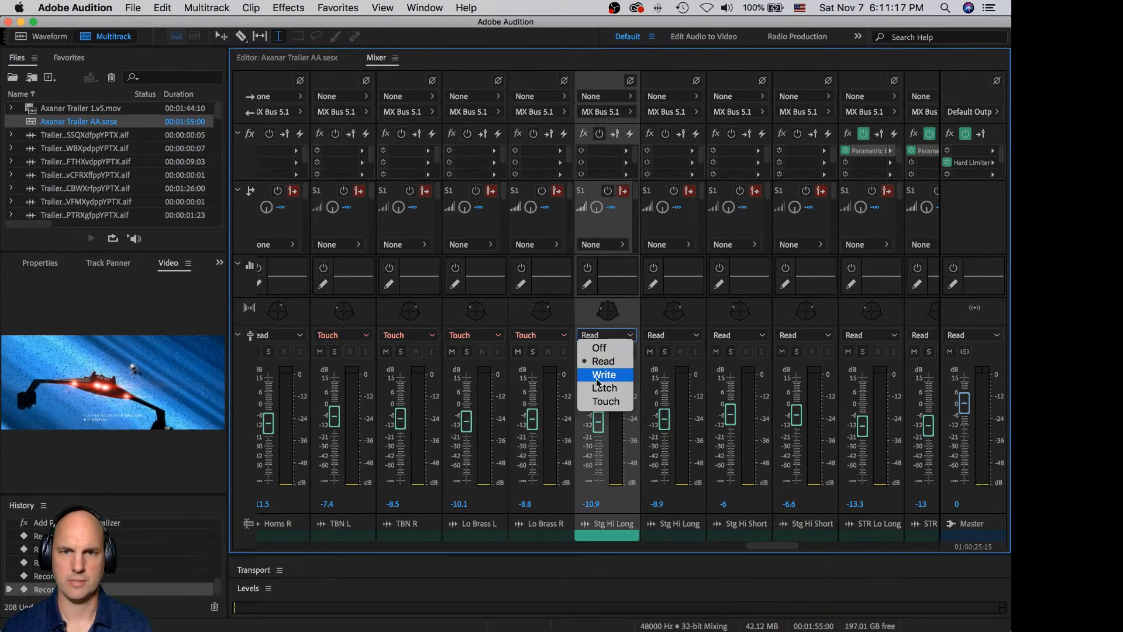
pyautogui.click(608, 402)
pyautogui.click(674, 336)
pyautogui.click(675, 389)
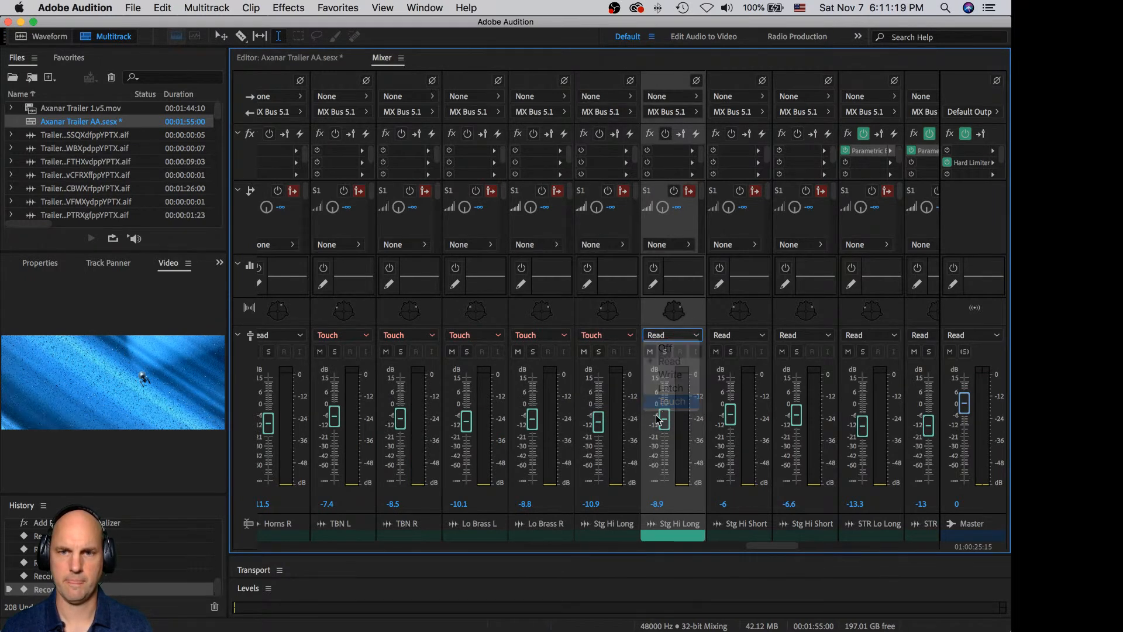
# - Record Touch automation from 01:00:25:15 that raises Stg Hi Long L to about -4.1 dB and Stg Hi Long R to about -4.9 dB
pyautogui.click(609, 414)
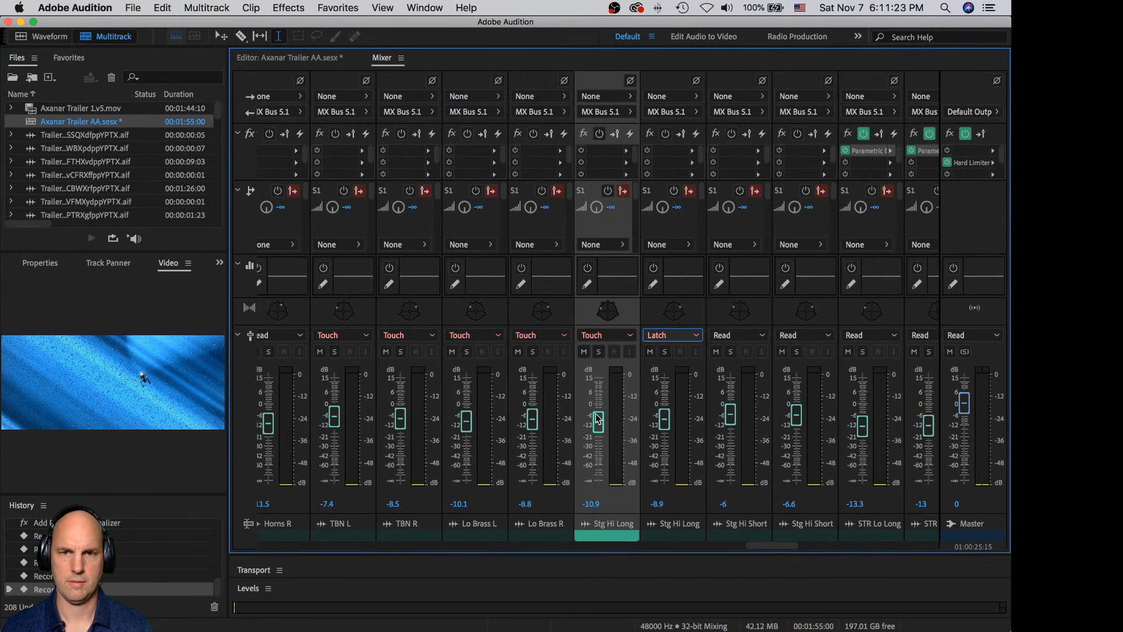
pyautogui.press('space')
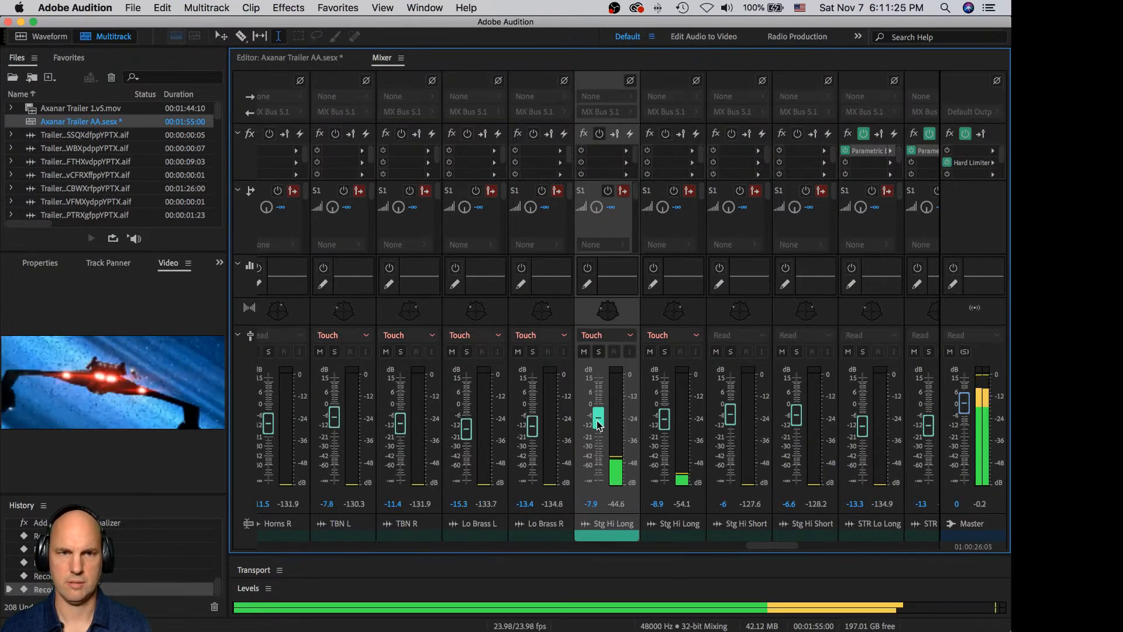
pyautogui.moveTo(598, 424); pyautogui.dragTo(602, 419)
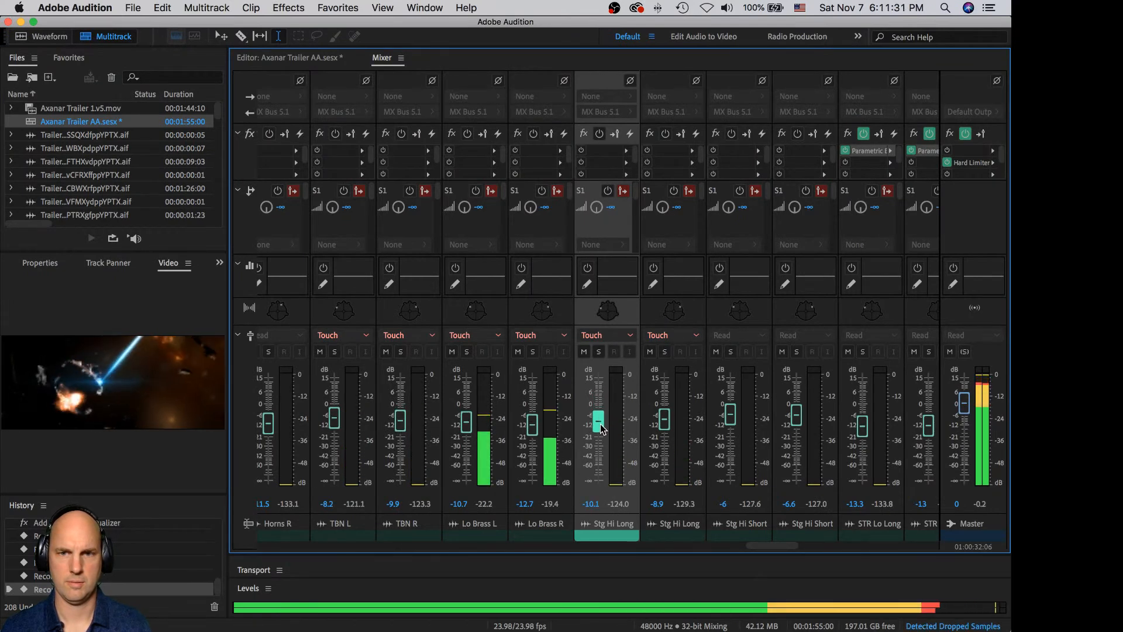
pyautogui.click(665, 422)
pyautogui.moveTo(667, 424); pyautogui.dragTo(668, 409)
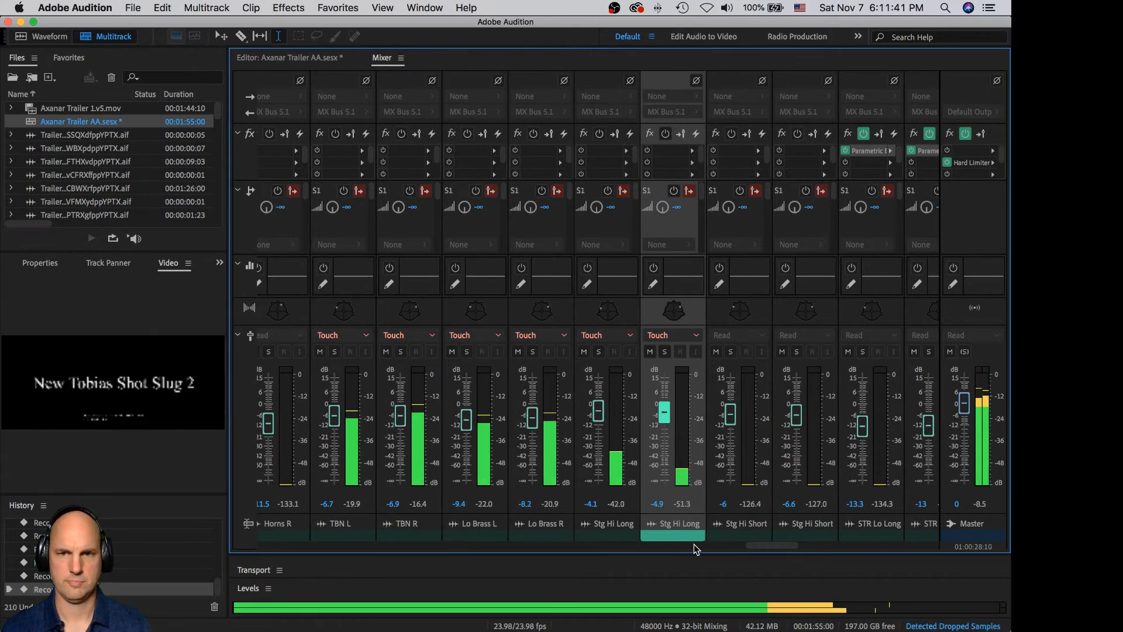
# - Move the playhead to 01:00:34:06 and play from there to check the levels of the choir channels
pyautogui.click(314, 58)
pyautogui.press('space')
pyautogui.click(794, 210)
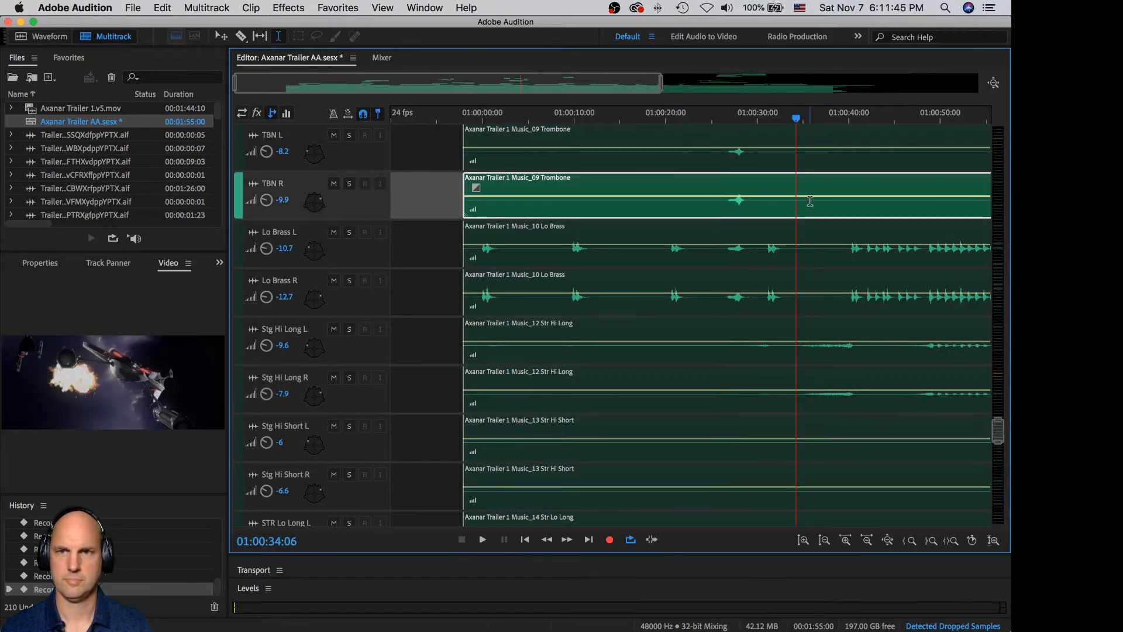
pyautogui.press('space')
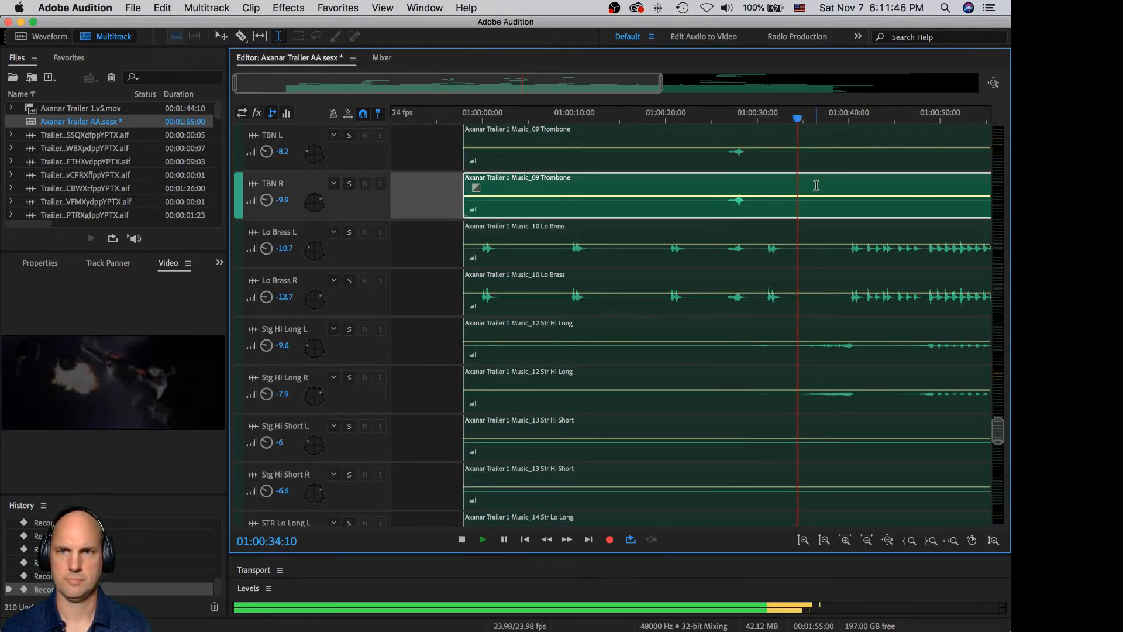
pyautogui.click(383, 60)
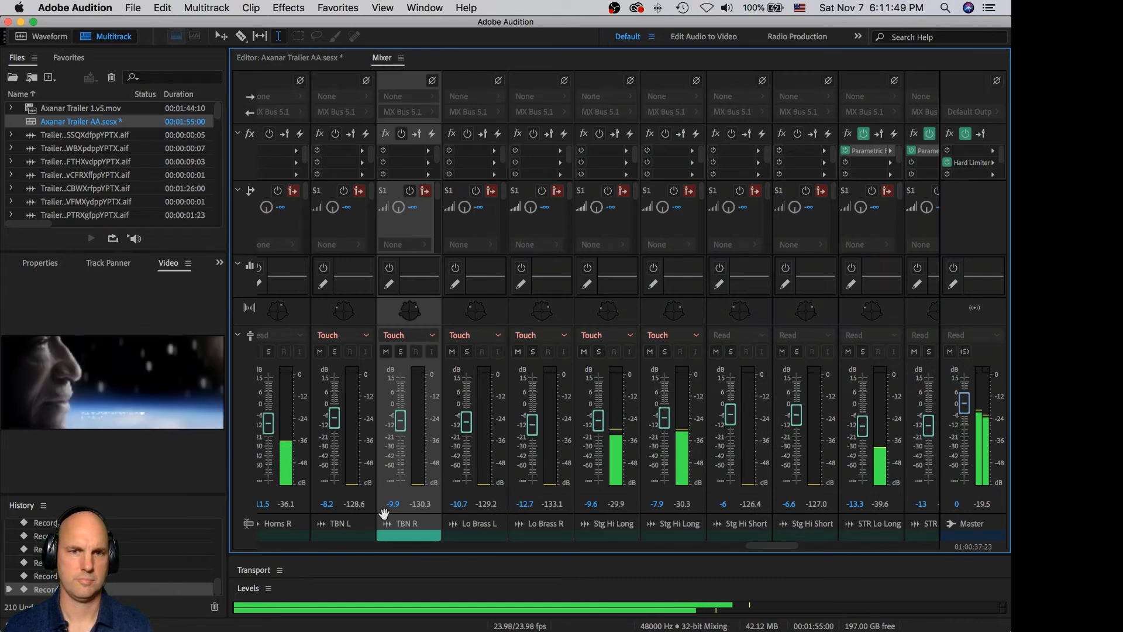
pyautogui.moveTo(767, 546); pyautogui.dragTo(898, 544)
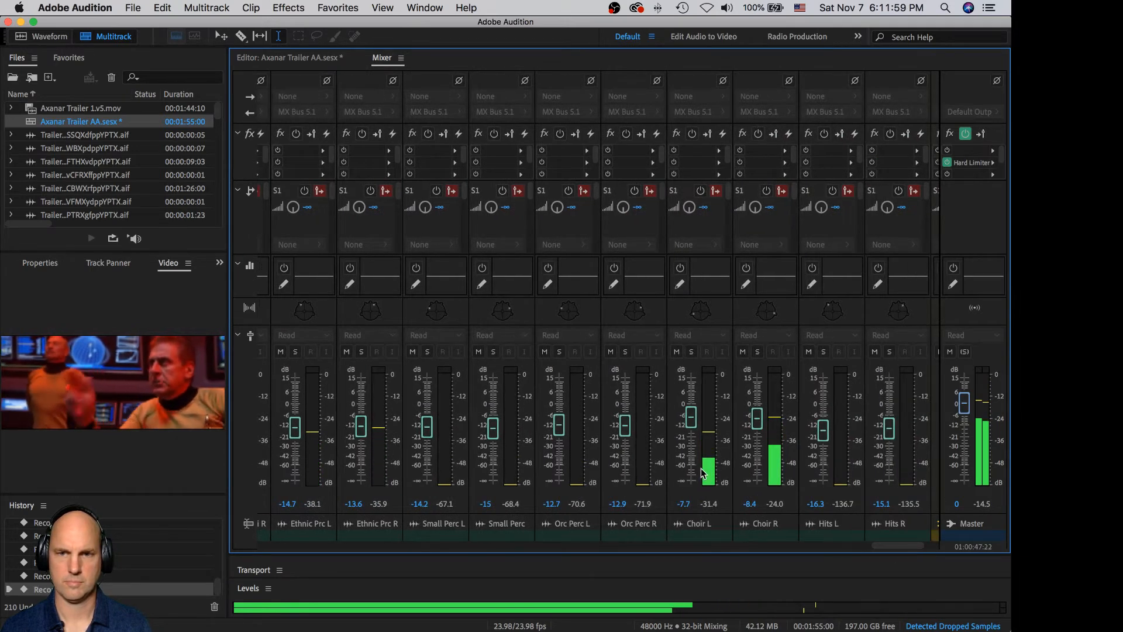
# - Stop playback and set the automation mode of Choir L and Choir R to Touch
pyautogui.press('space')
pyautogui.click(708, 335)
pyautogui.click(699, 401)
pyautogui.click(764, 336)
pyautogui.click(772, 402)
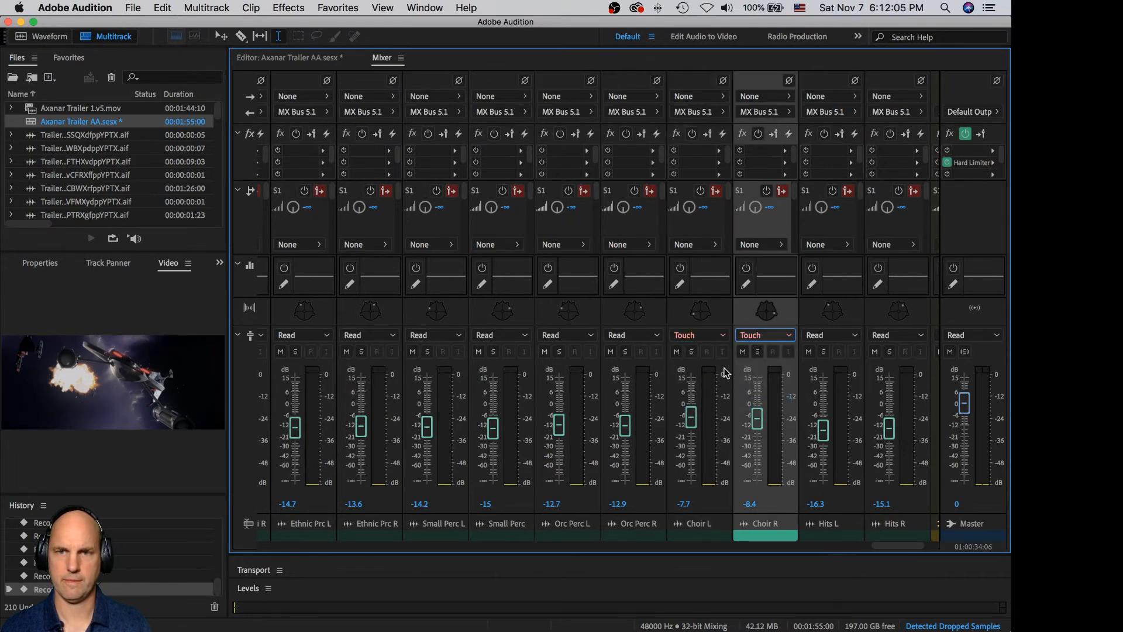
# - Record Touch automation from 01:00:34:06 that raises the Choir L fader to about 2.1 dB
pyautogui.click(709, 379)
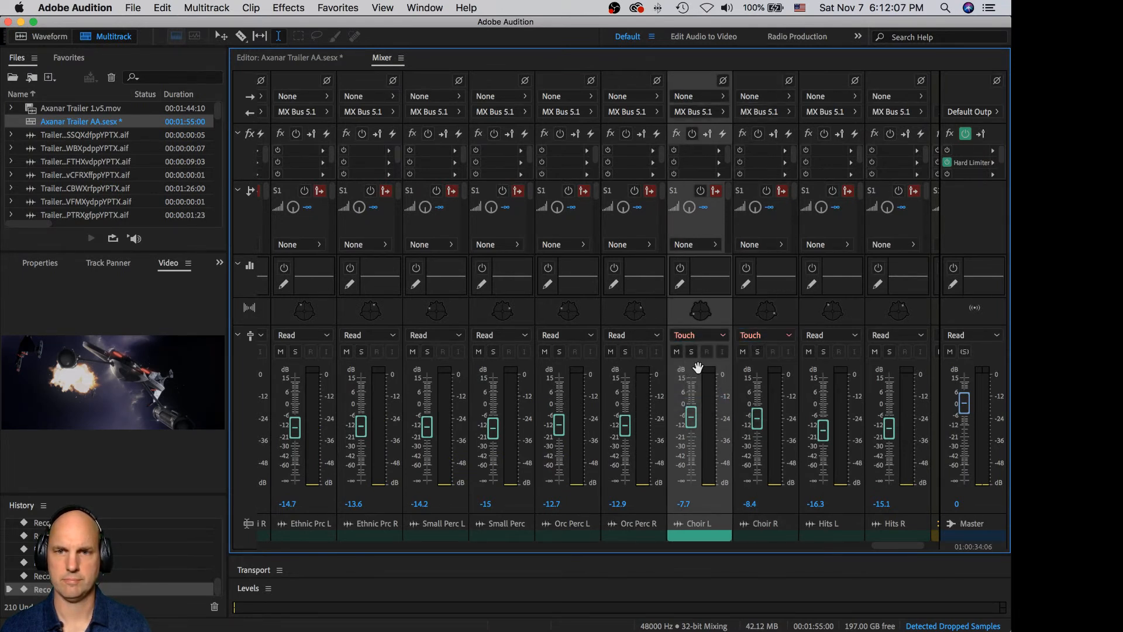
pyautogui.press('space')
pyautogui.moveTo(692, 419)
pyautogui.mouseDown()
pyautogui.moveTo(694, 409)
pyautogui.moveTo(697, 419)
pyautogui.mouseUp()
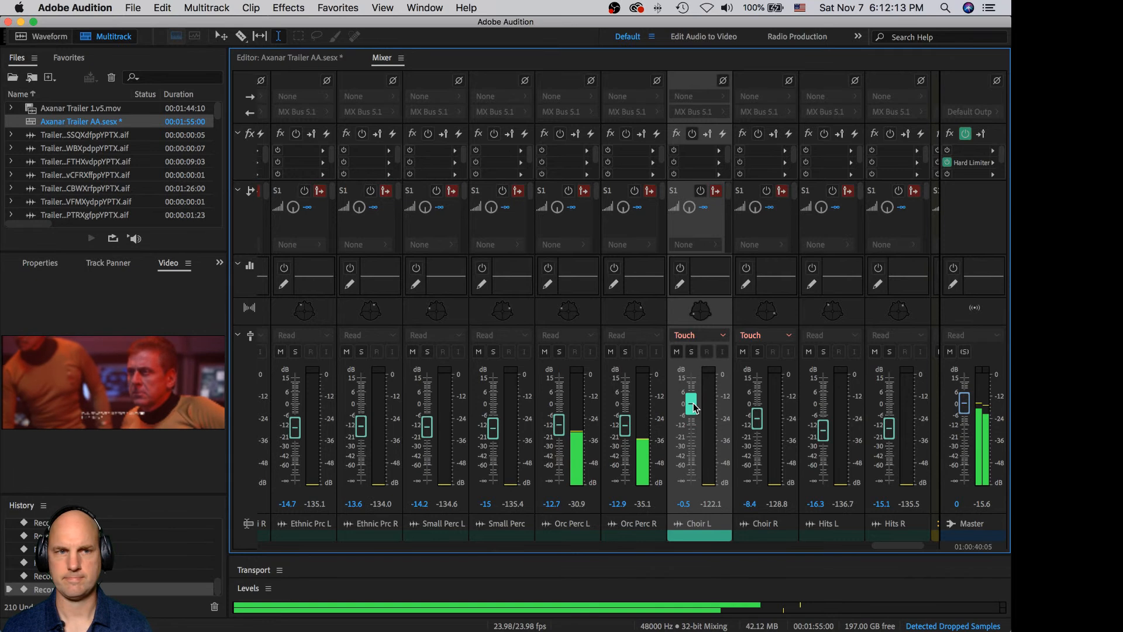
pyautogui.moveTo(694, 408); pyautogui.dragTo(693, 408)
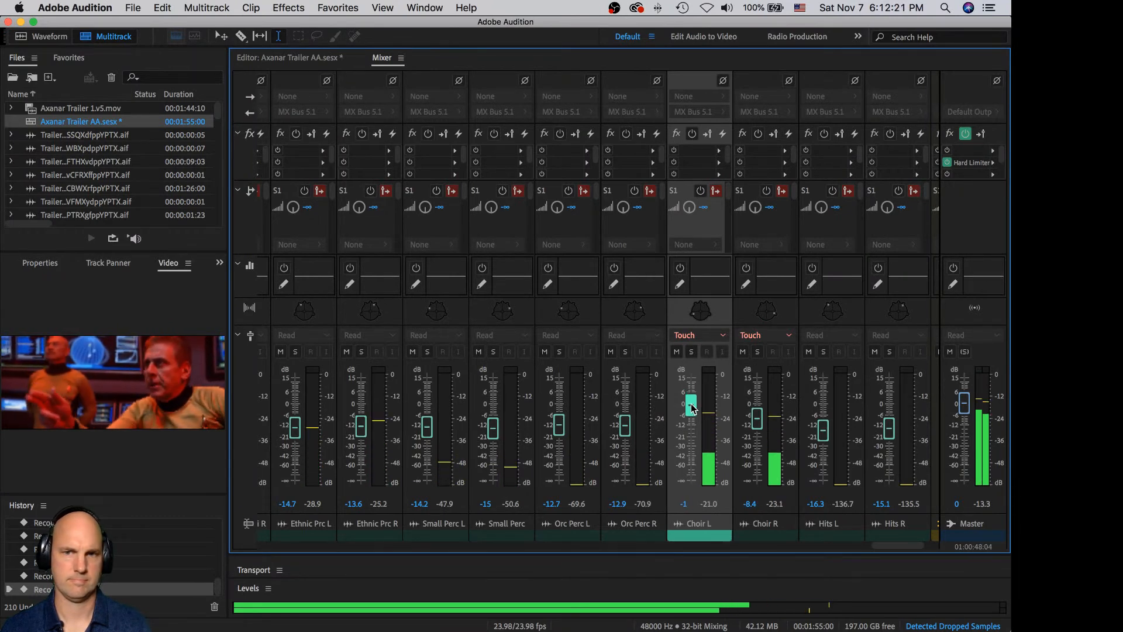
pyautogui.press('space')
# - Record a Touch automation pass from 01:00:34:06 that raises the Choir R fader to about -0.5 dB
pyautogui.press('space')
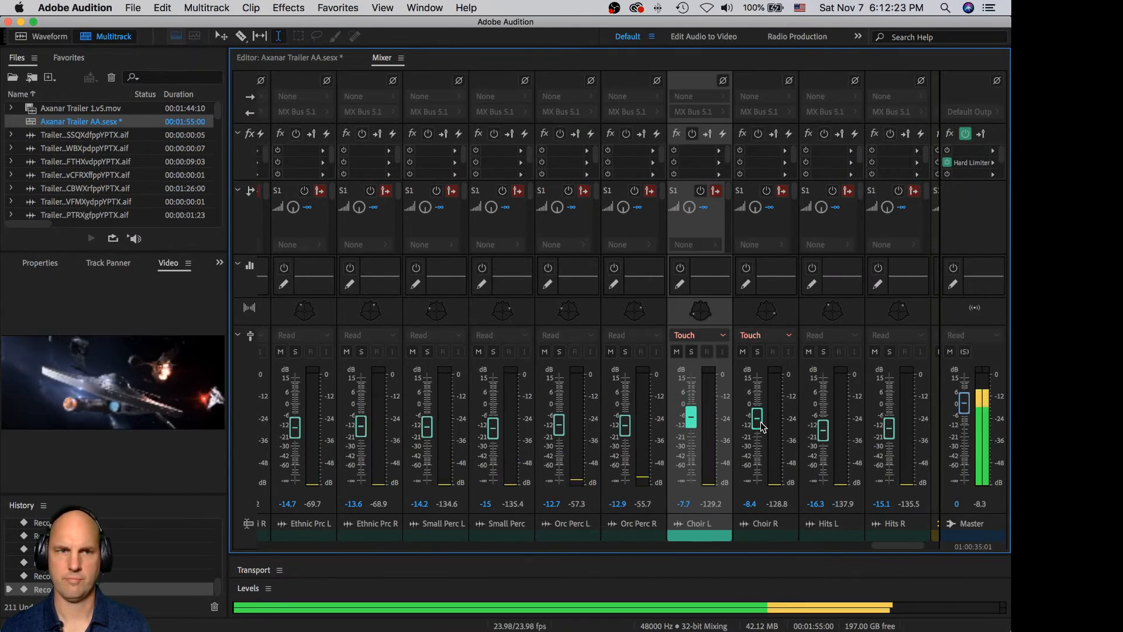
pyautogui.moveTo(761, 427); pyautogui.dragTo(764, 426)
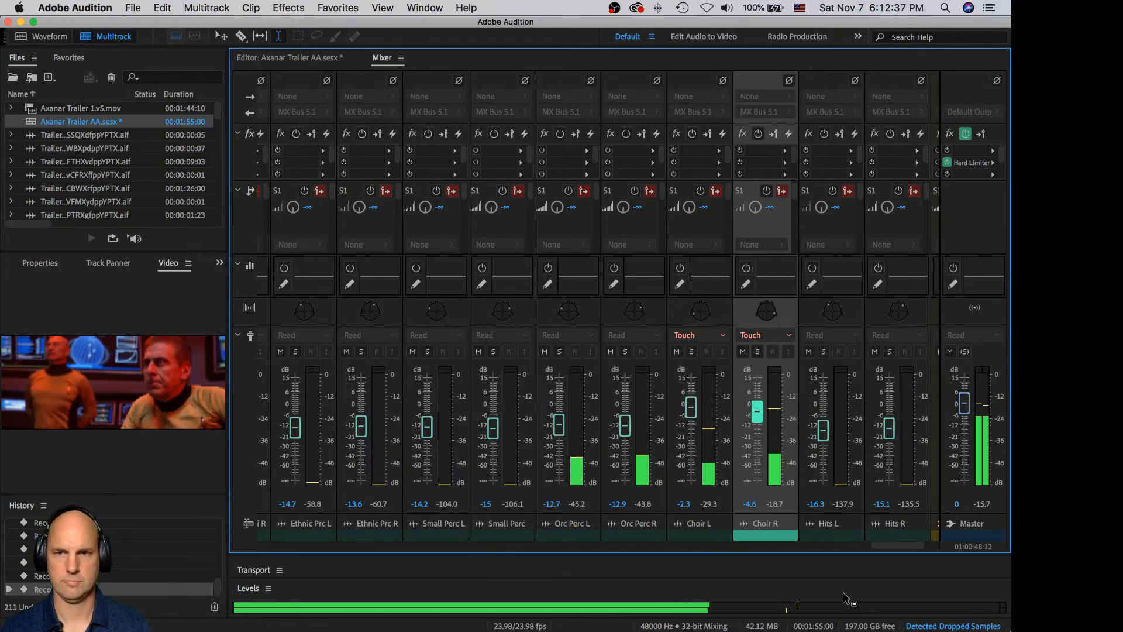
pyautogui.press('space')
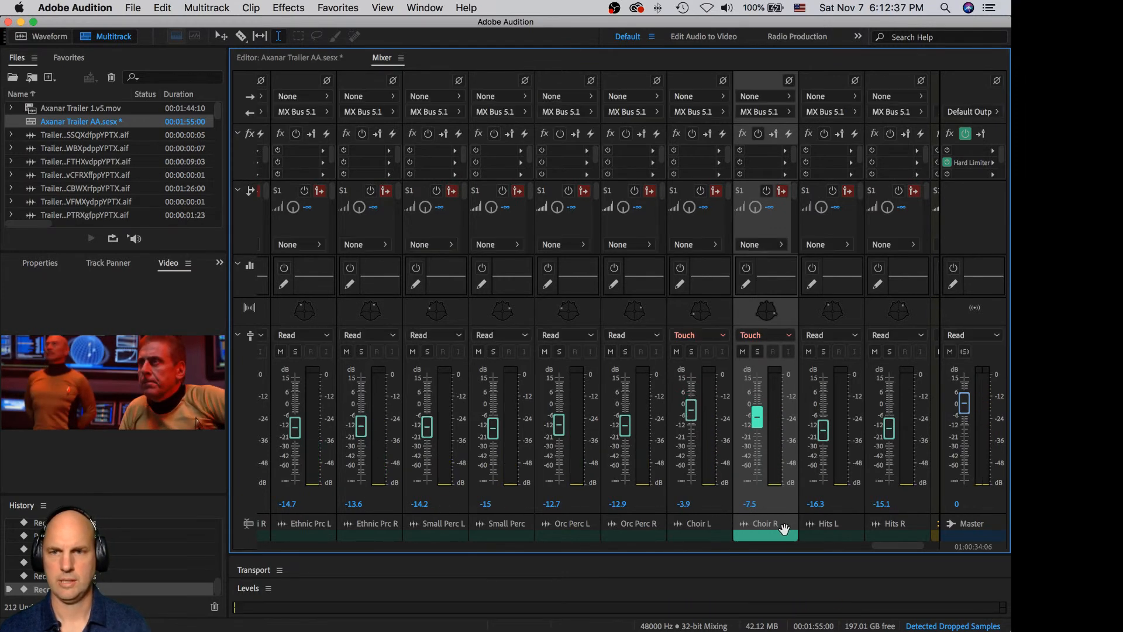
# - Move the playhead to 01:00:43:20 and save the session
pyautogui.click(318, 58)
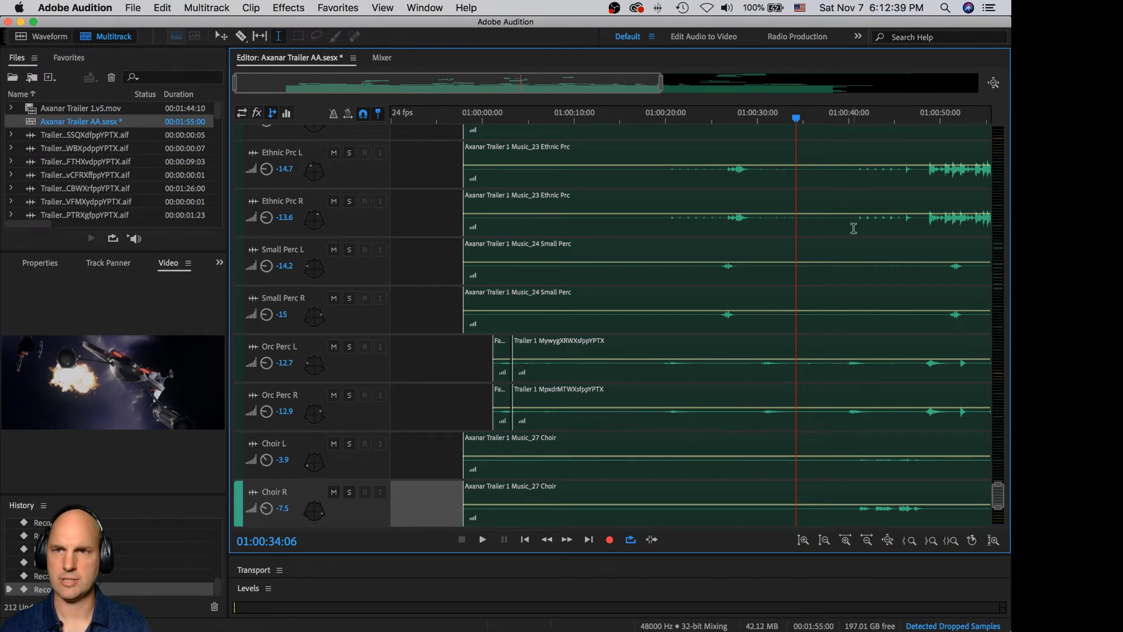
pyautogui.click(906, 157)
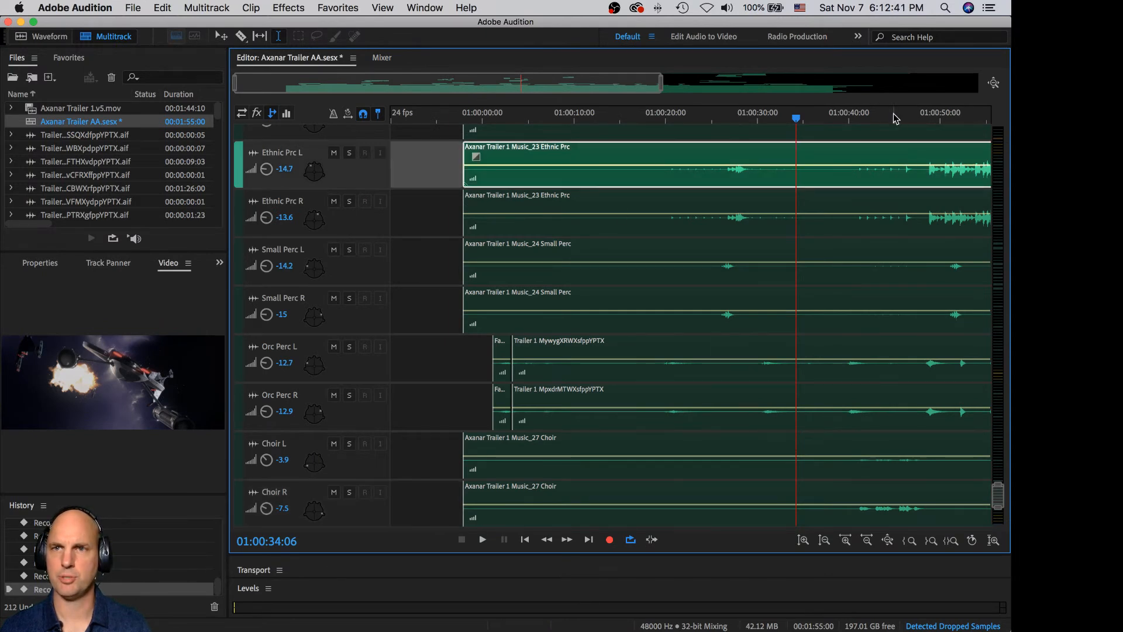
pyautogui.press('super+s')
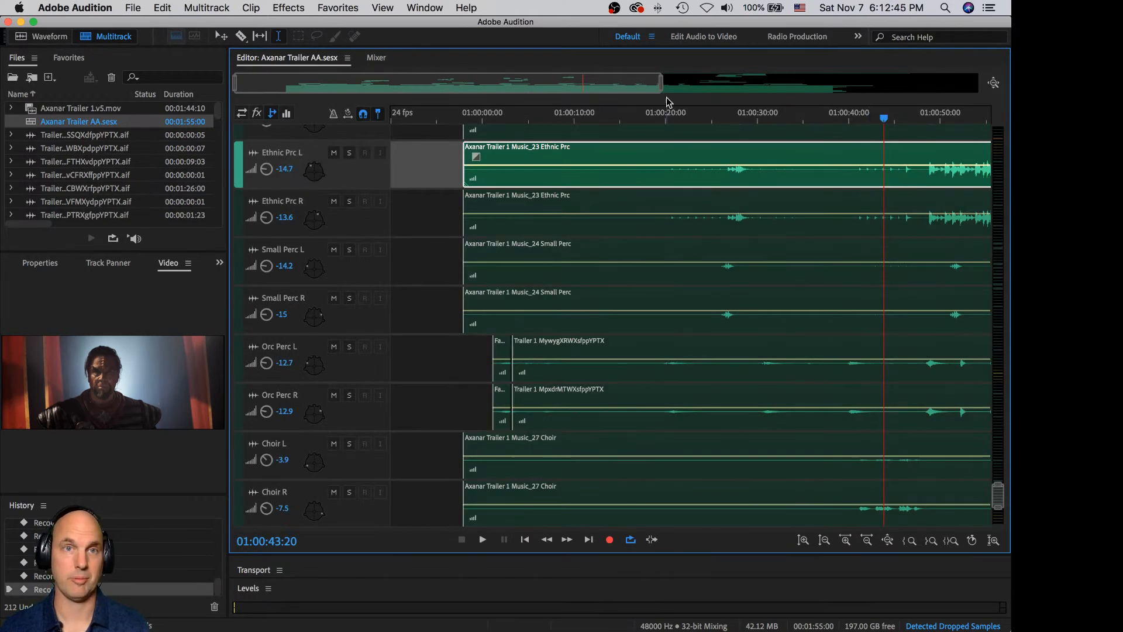
# - Play from 01:00:43:20 and check the levels of the percussion, choir, hits and bus channels in the mixer
pyautogui.press('space')
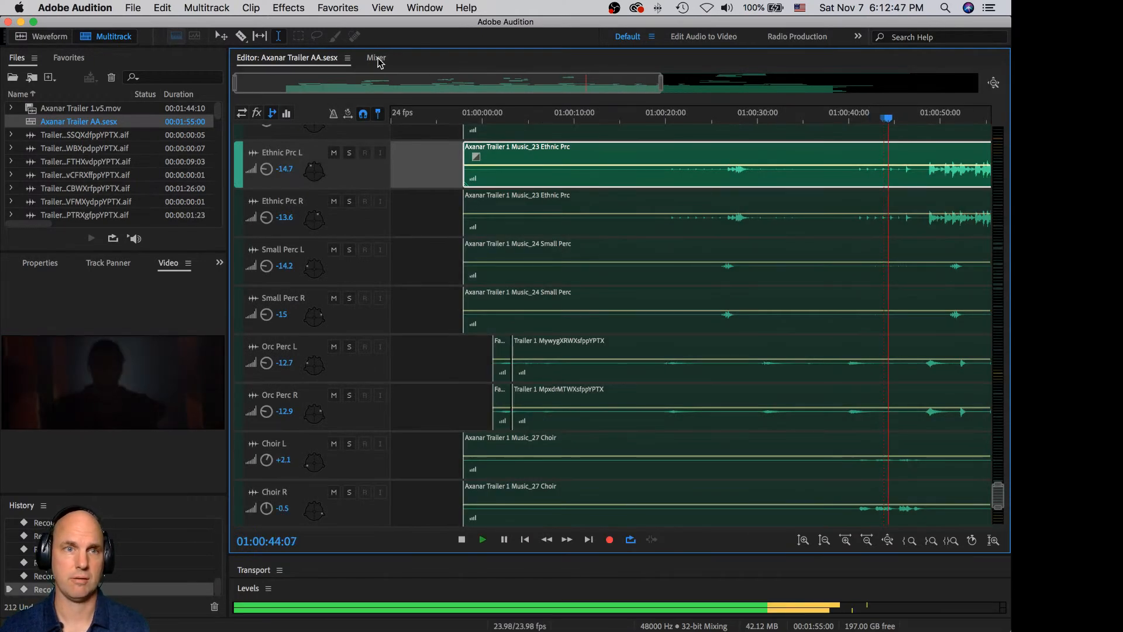
pyautogui.click(377, 58)
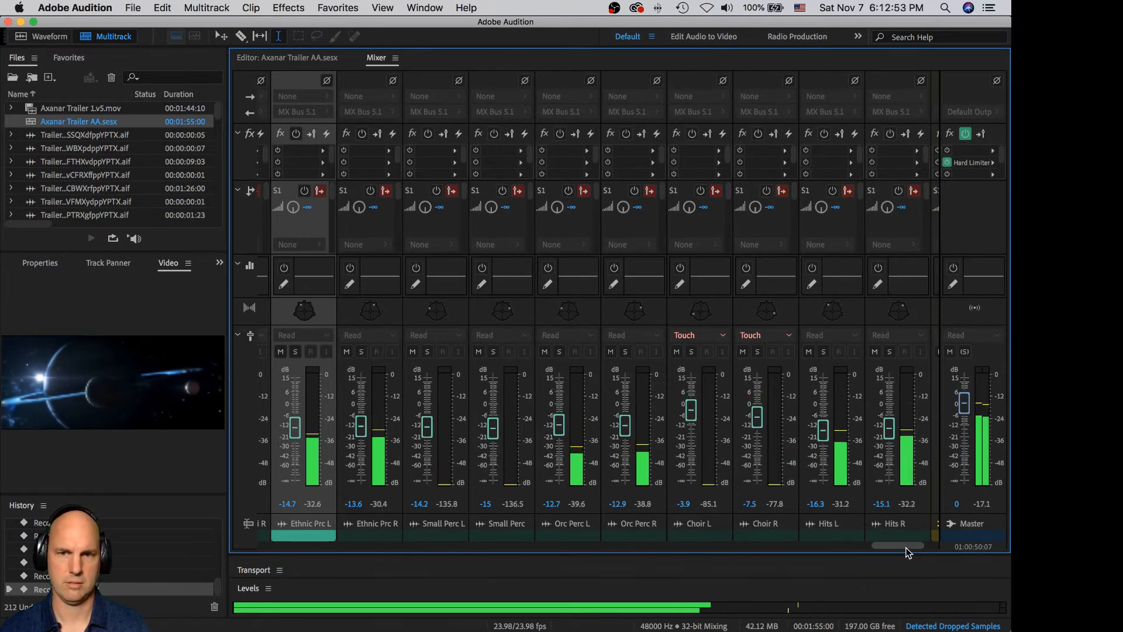
pyautogui.moveTo(908, 546); pyautogui.dragTo(922, 550)
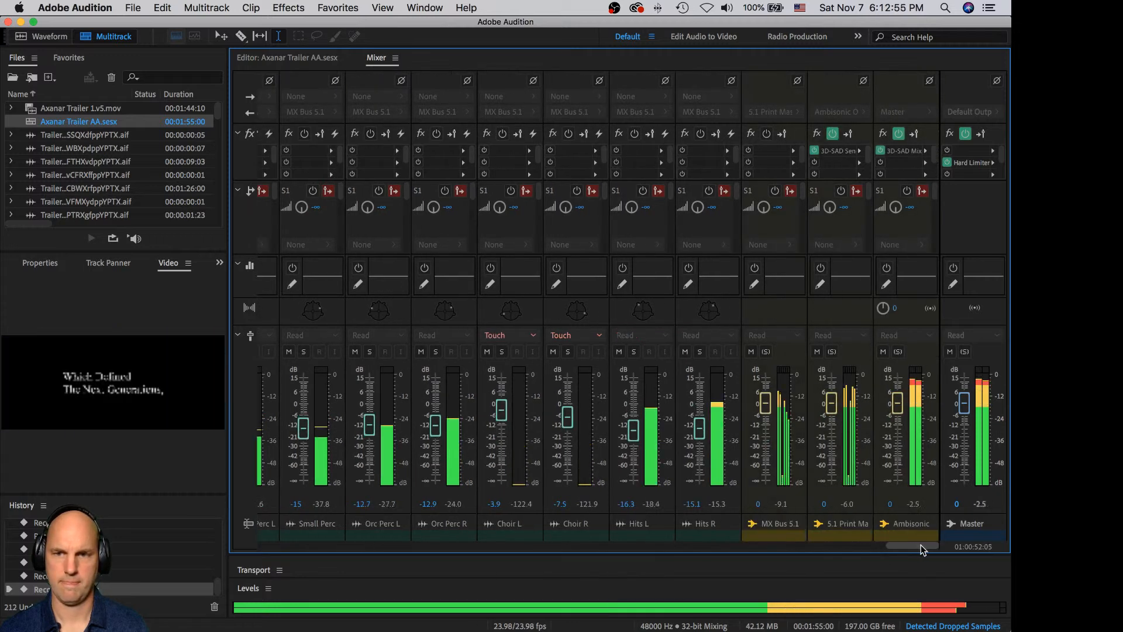
pyautogui.press('space')
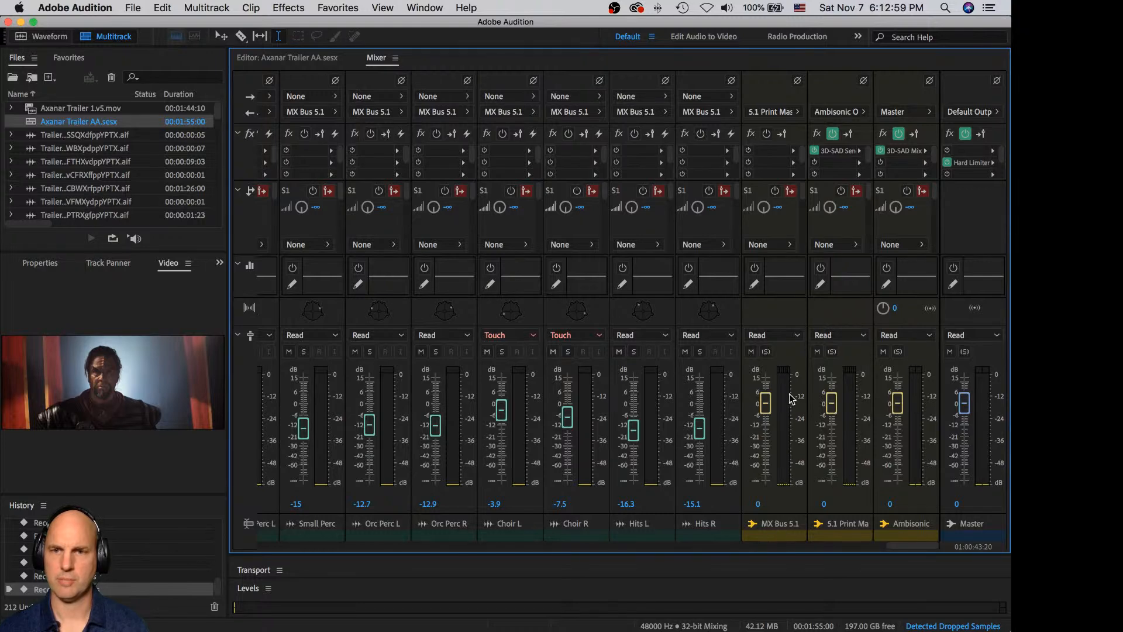
# - Set the automation mode of MX Bus 5.1 and SFX Bus 5.1 to Touch
pyautogui.click(778, 335)
pyautogui.click(776, 402)
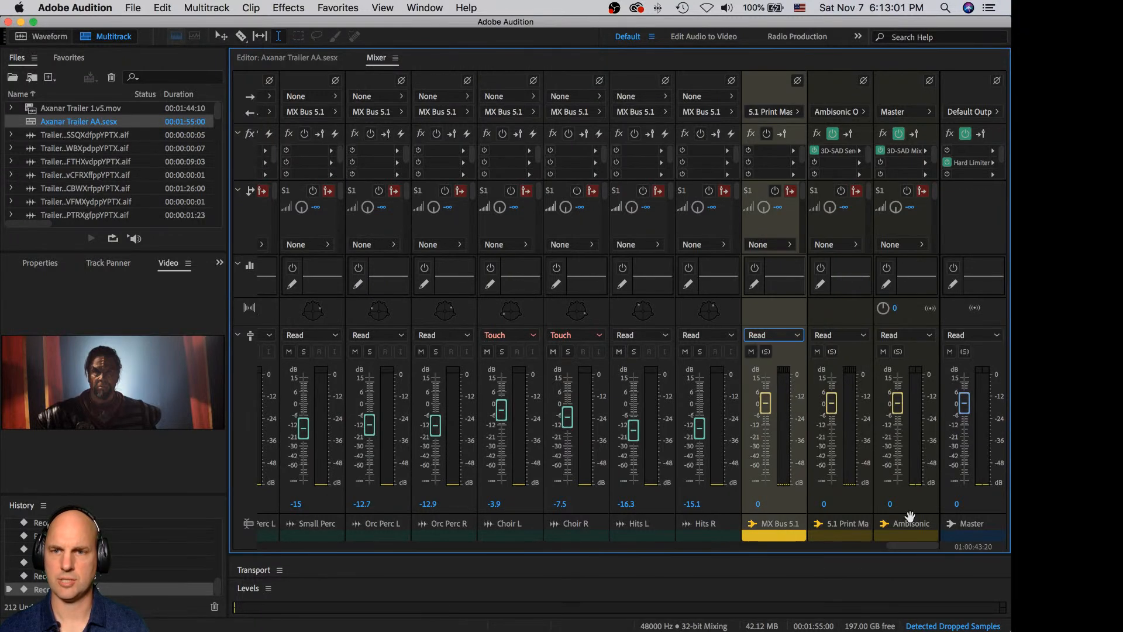
pyautogui.moveTo(915, 544); pyautogui.dragTo(677, 543)
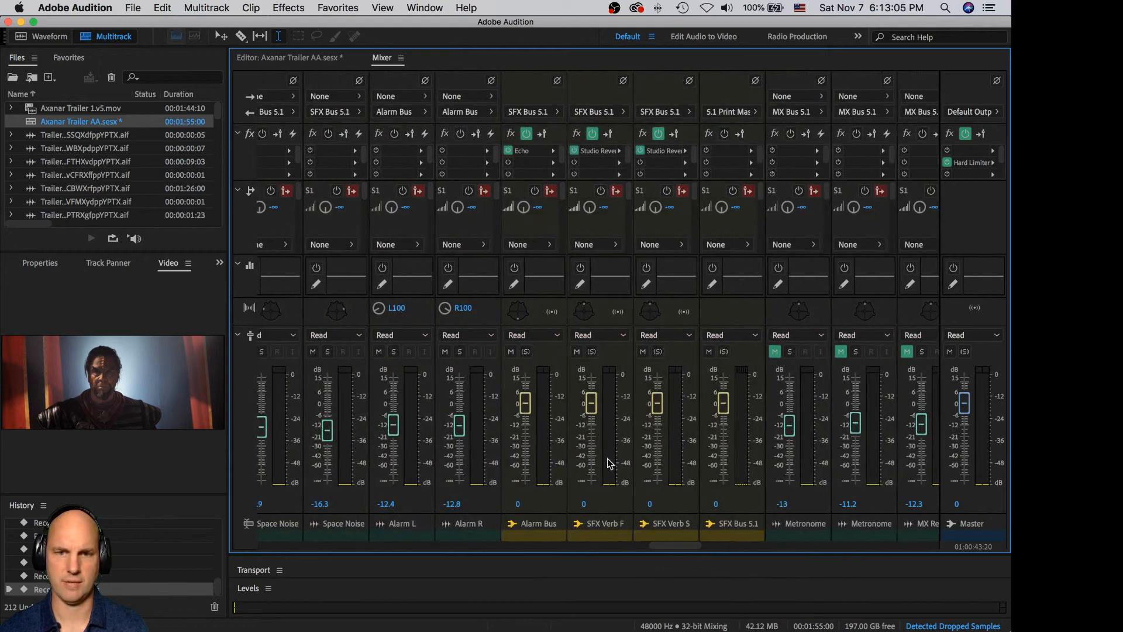
pyautogui.click(739, 336)
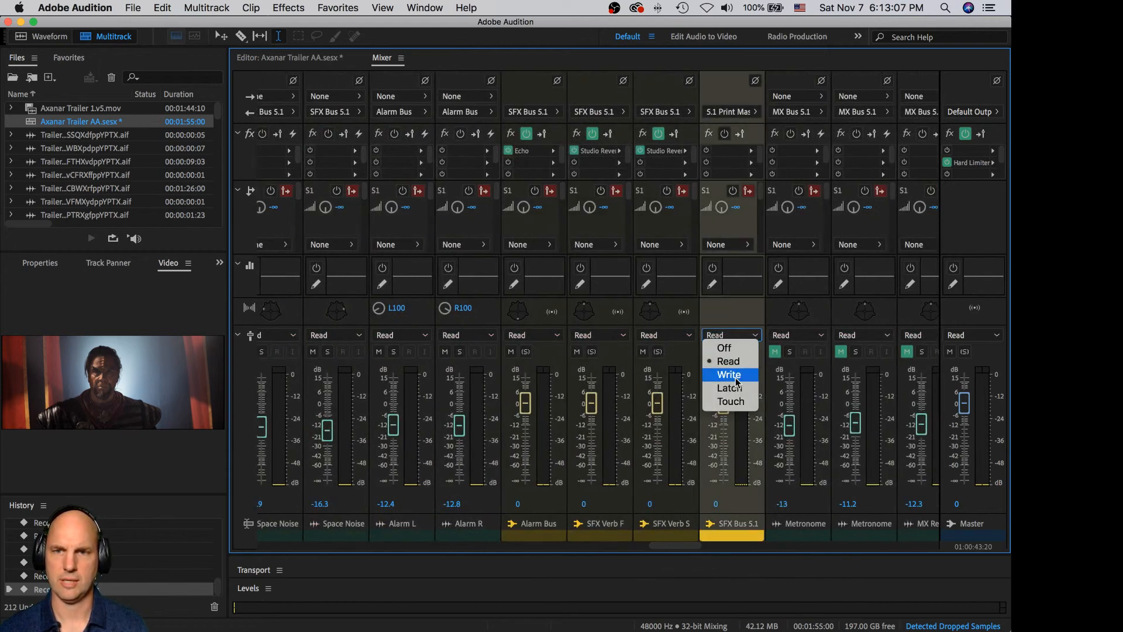
pyautogui.click(736, 402)
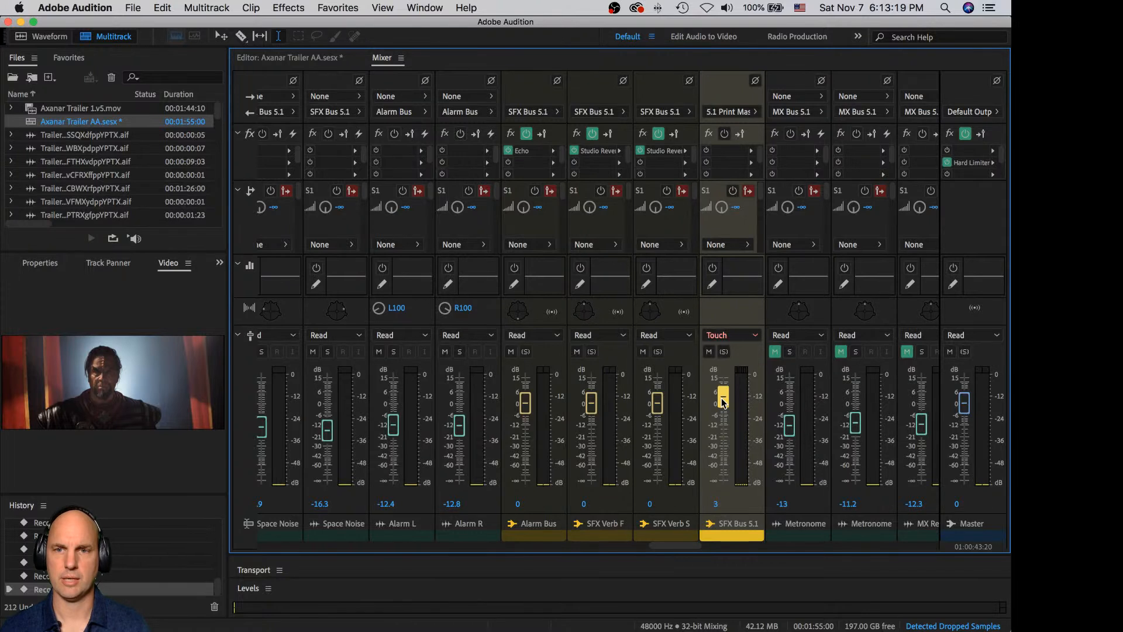
# - Record Touch automation on the SFX Bus 5.1 fader from 01:00:43:20, holding it at about 3 dB
pyautogui.press('space')
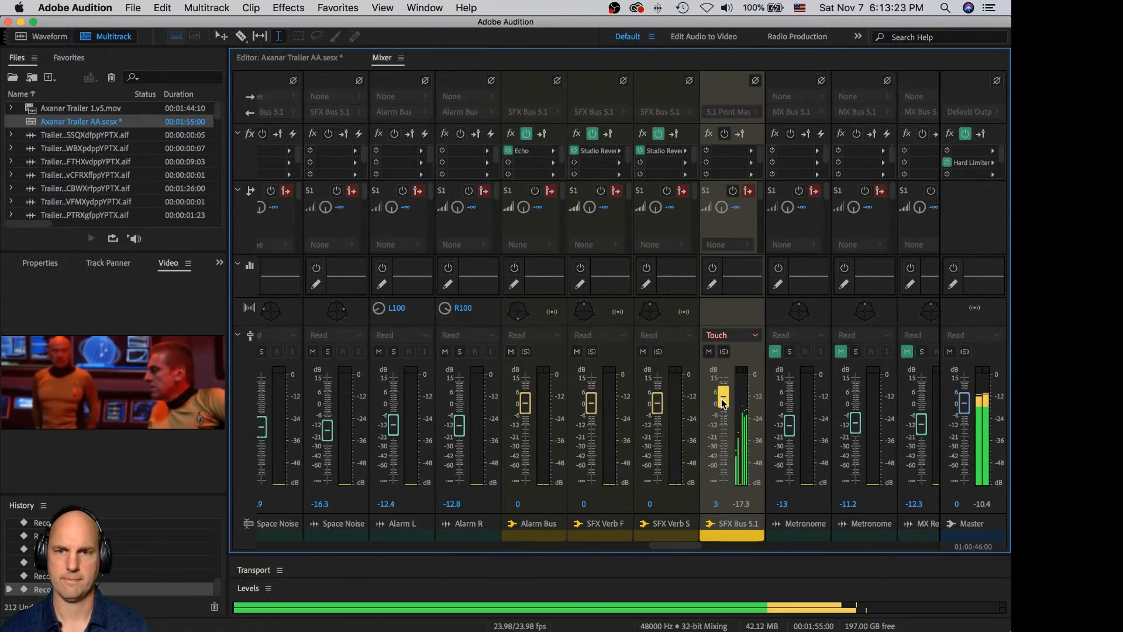
pyautogui.moveTo(724, 403)
pyautogui.mouseDown()
pyautogui.moveTo(725, 430)
pyautogui.moveTo(723, 419)
pyautogui.mouseUp()
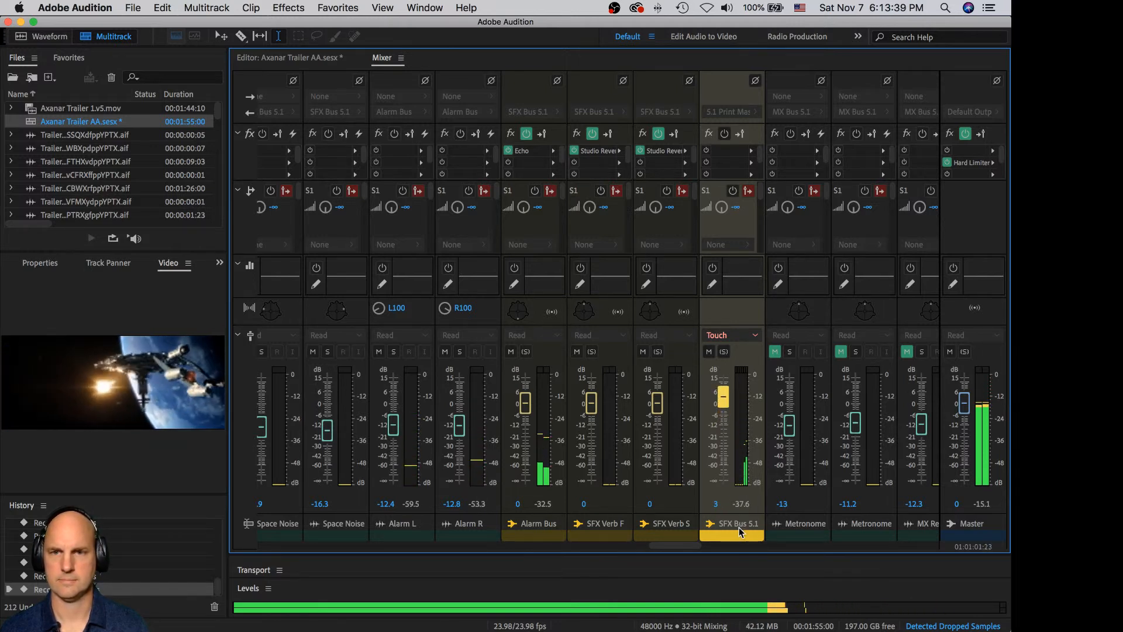
pyautogui.press('space')
# - Record Touch automation from 01:00:43:20 that dips Choir L to about -4.5 dB and Choir R to about -5 dB around 01:00:46:17
pyautogui.moveTo(677, 546); pyautogui.dragTo(936, 563)
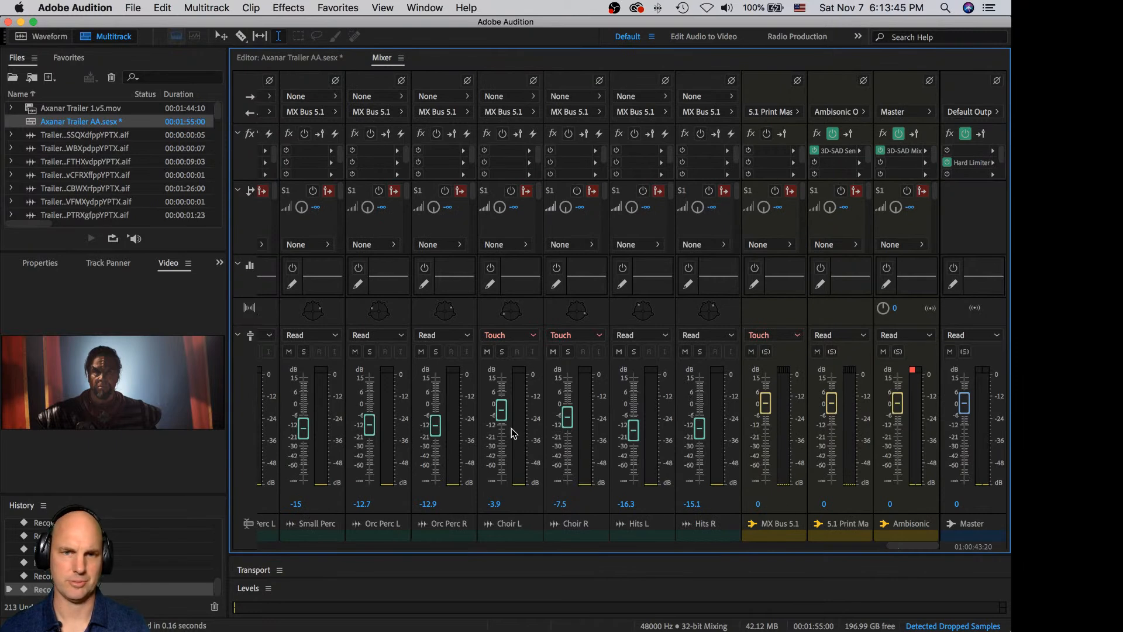
pyautogui.press('space')
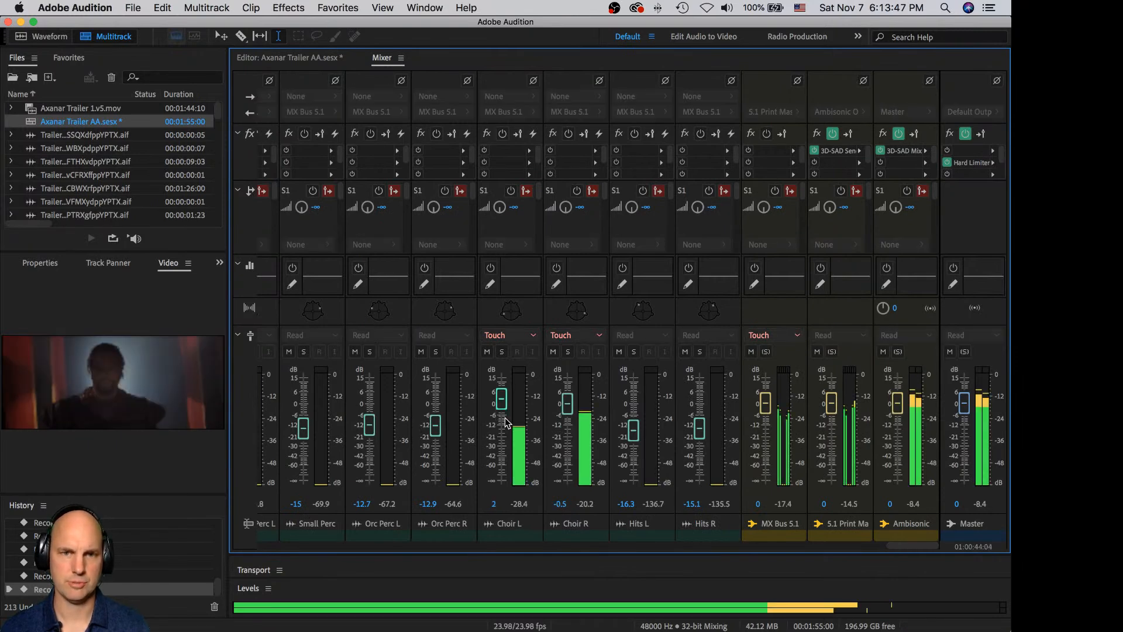
pyautogui.click(506, 422)
pyautogui.moveTo(504, 415); pyautogui.dragTo(506, 417)
pyautogui.press('space')
pyautogui.press('space')
pyautogui.moveTo(573, 408); pyautogui.dragTo(787, 433)
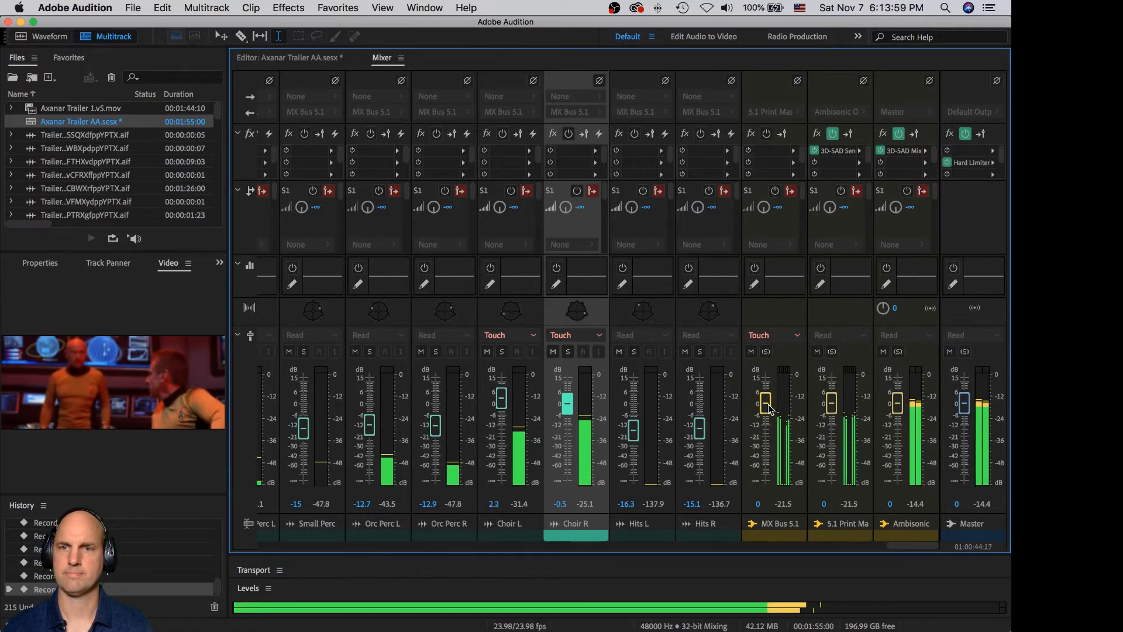
# - Record Touch automation on the MX Bus 5.1 fader, raising it to about 7 dB near 01:00:58:19, 0 dB near 01:01:08:18, and 7.5 dB near 01:01:20:18
pyautogui.click(767, 406)
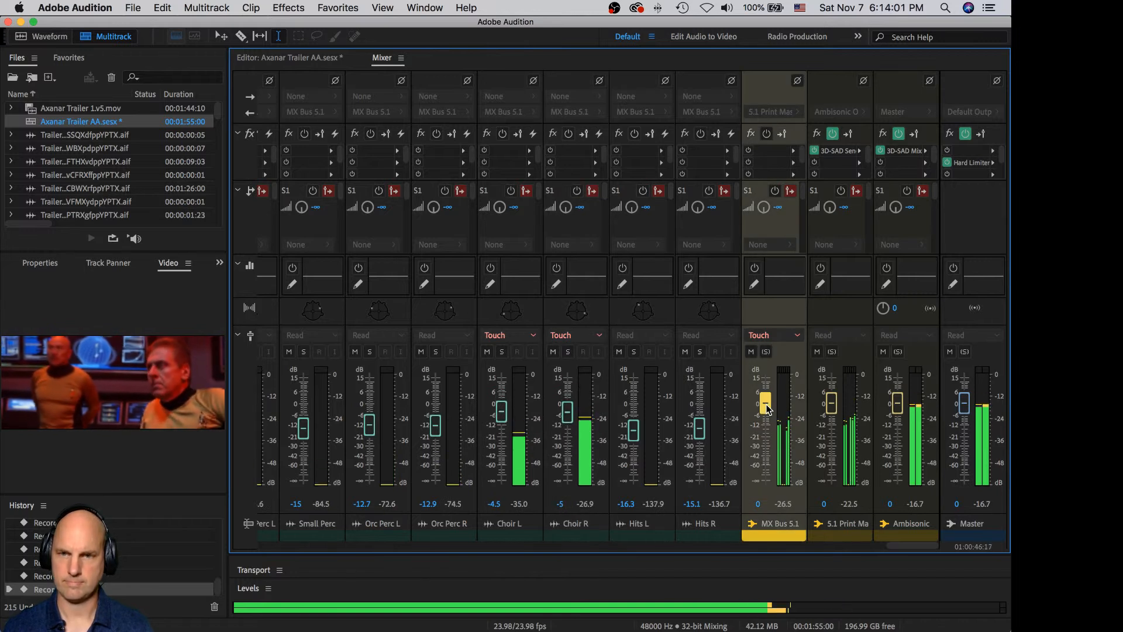
pyautogui.moveTo(768, 407); pyautogui.dragTo(769, 398)
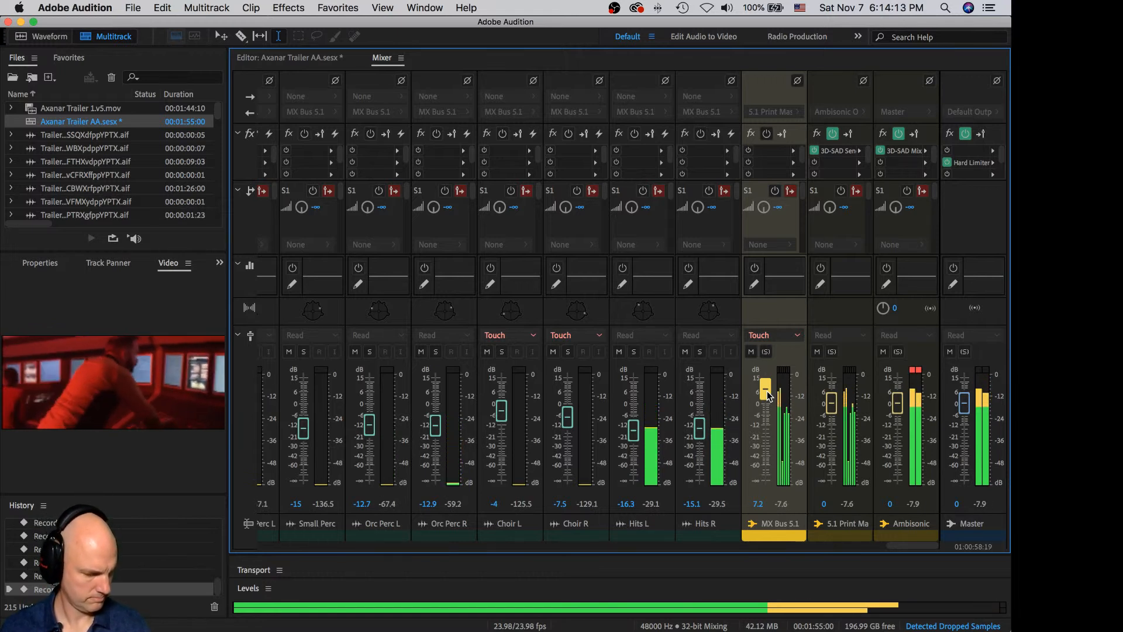
pyautogui.moveTo(769, 399); pyautogui.dragTo(767, 413)
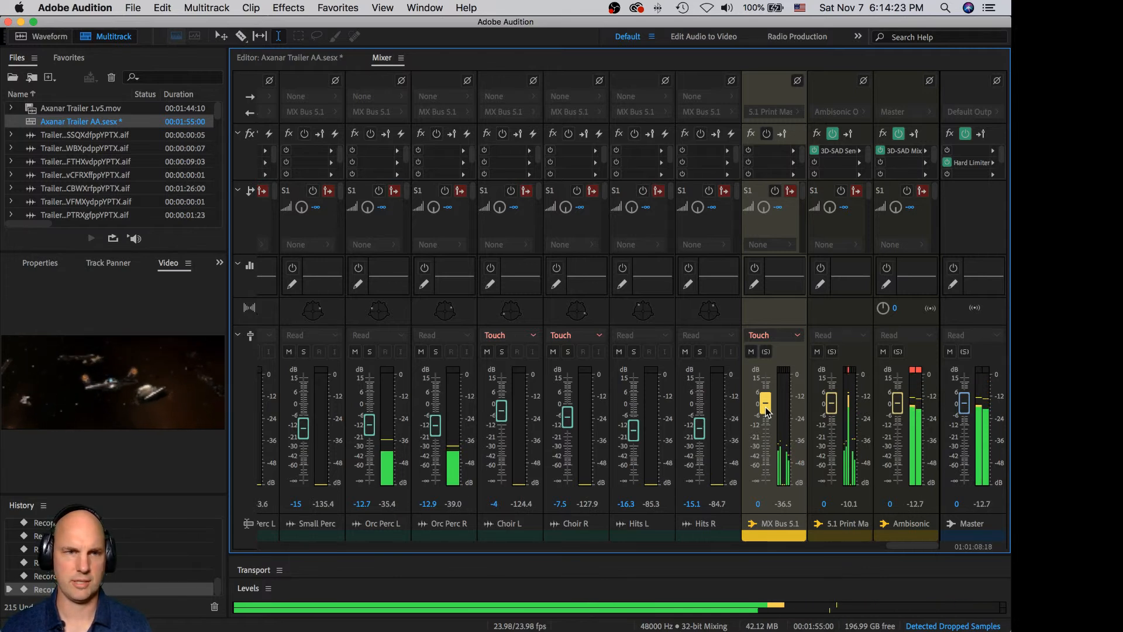
pyautogui.moveTo(765, 408); pyautogui.dragTo(768, 398)
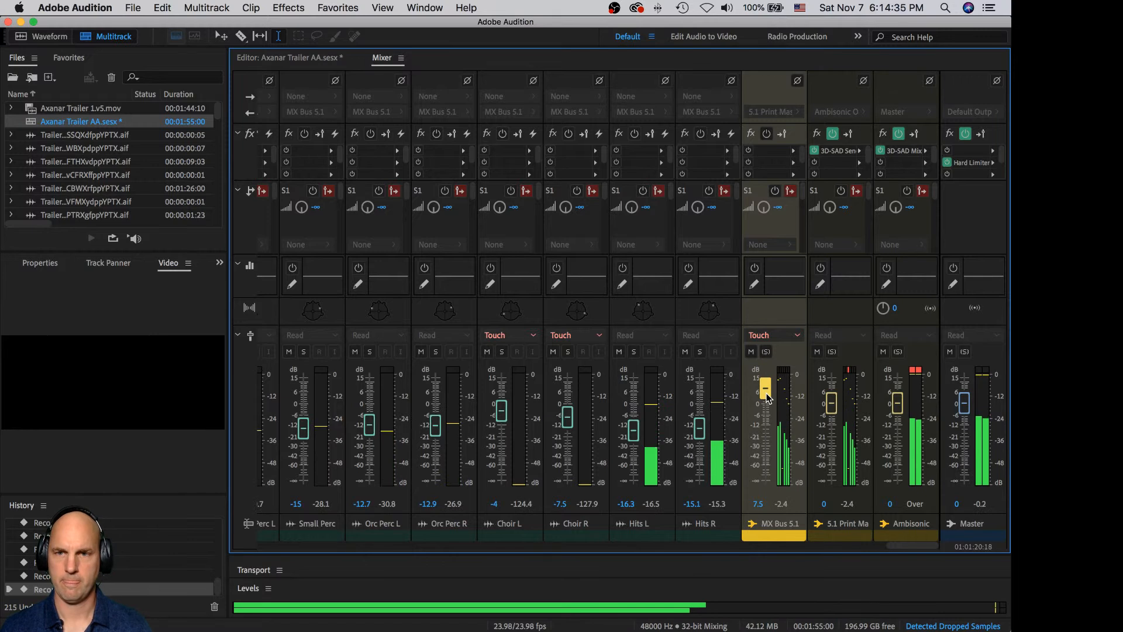
pyautogui.press('space')
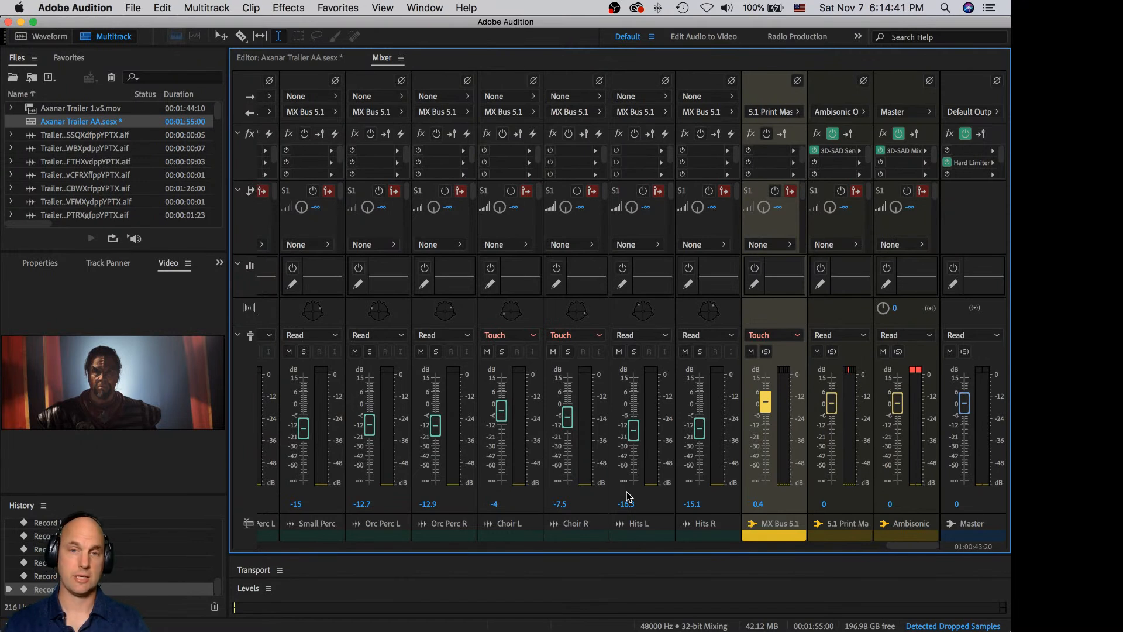
# - Set the automation mode of MX Bus 5.1, Choir R and Choir L back to Read
pyautogui.click(772, 335)
pyautogui.click(765, 361)
pyautogui.click(569, 336)
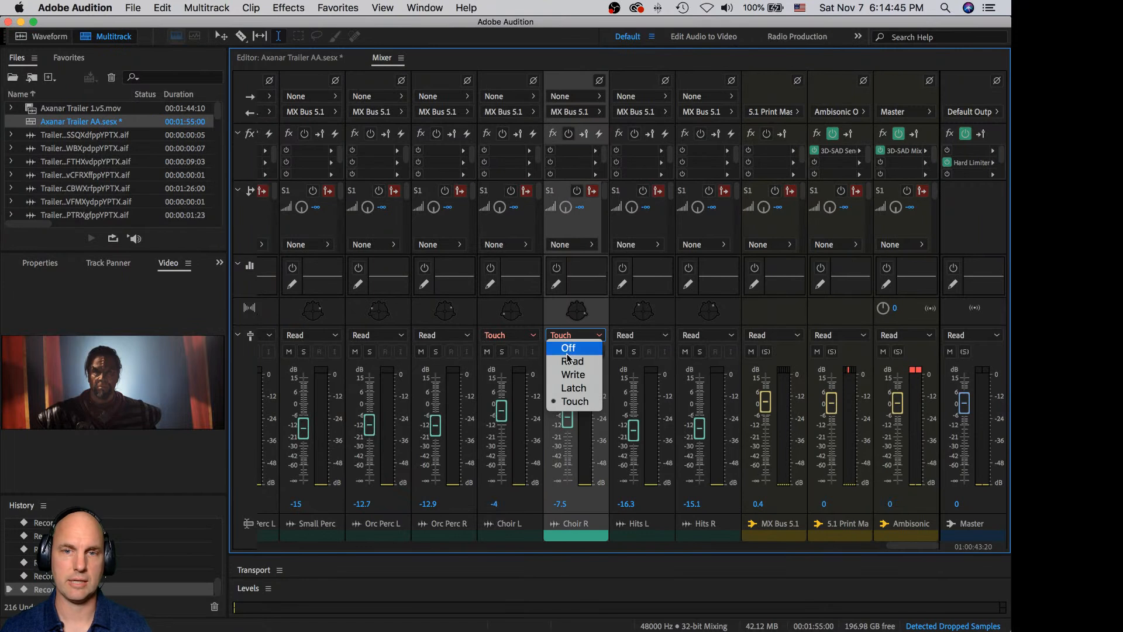
pyautogui.click(572, 361)
pyautogui.click(507, 335)
pyautogui.click(511, 361)
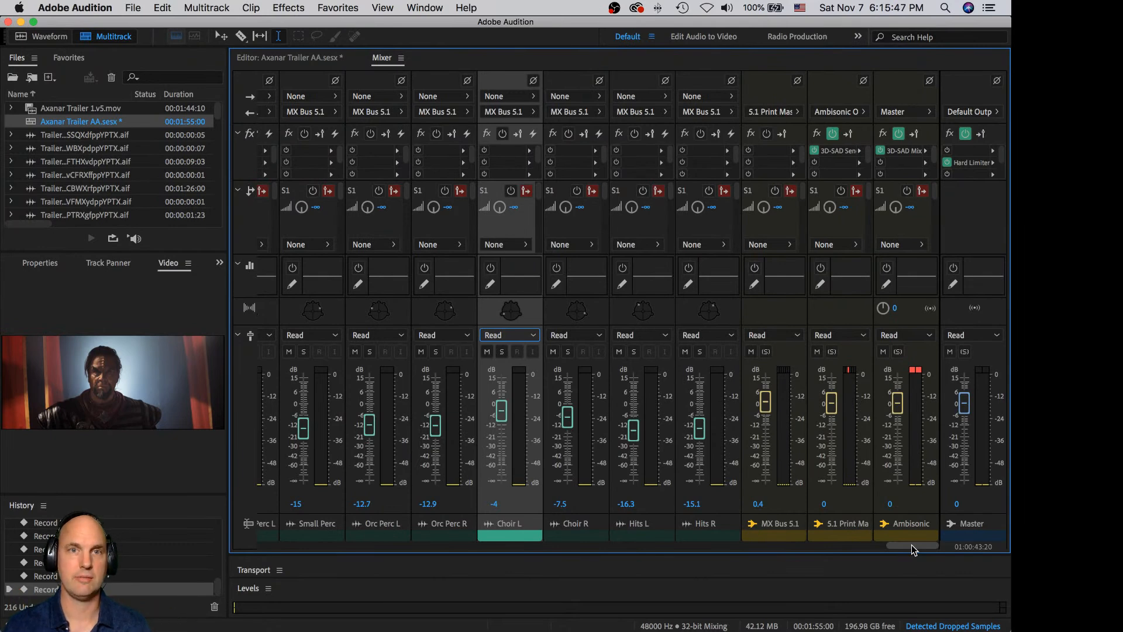
# - Reduce the height of all tracks in the multitrack editor and return to the start of the track list
pyautogui.click(307, 59)
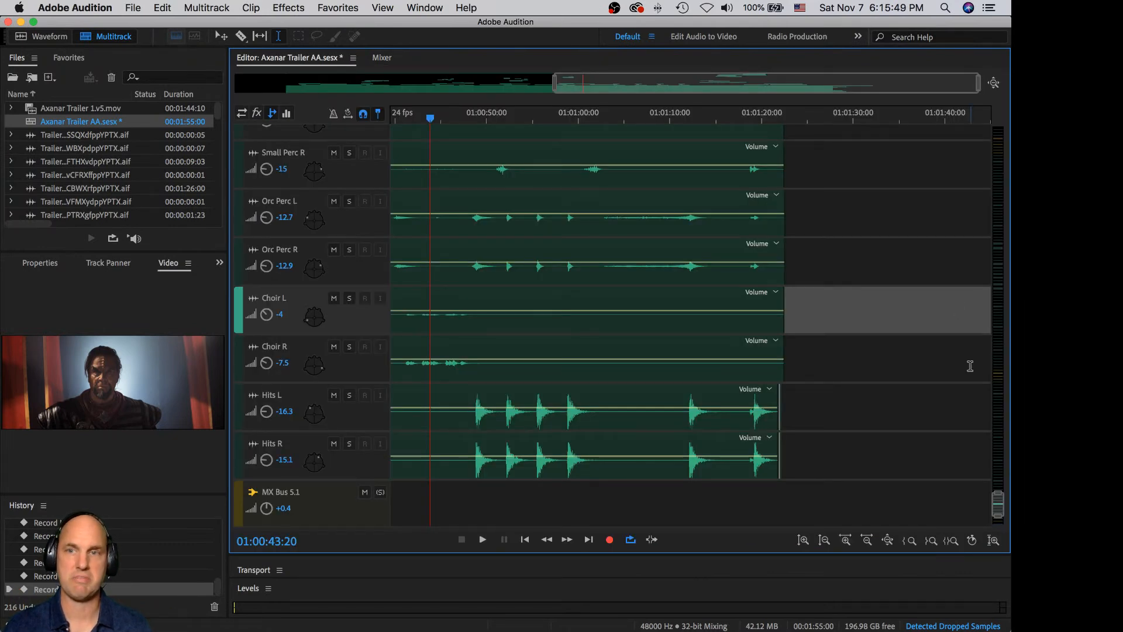
pyautogui.moveTo(999, 511); pyautogui.dragTo(964, 349)
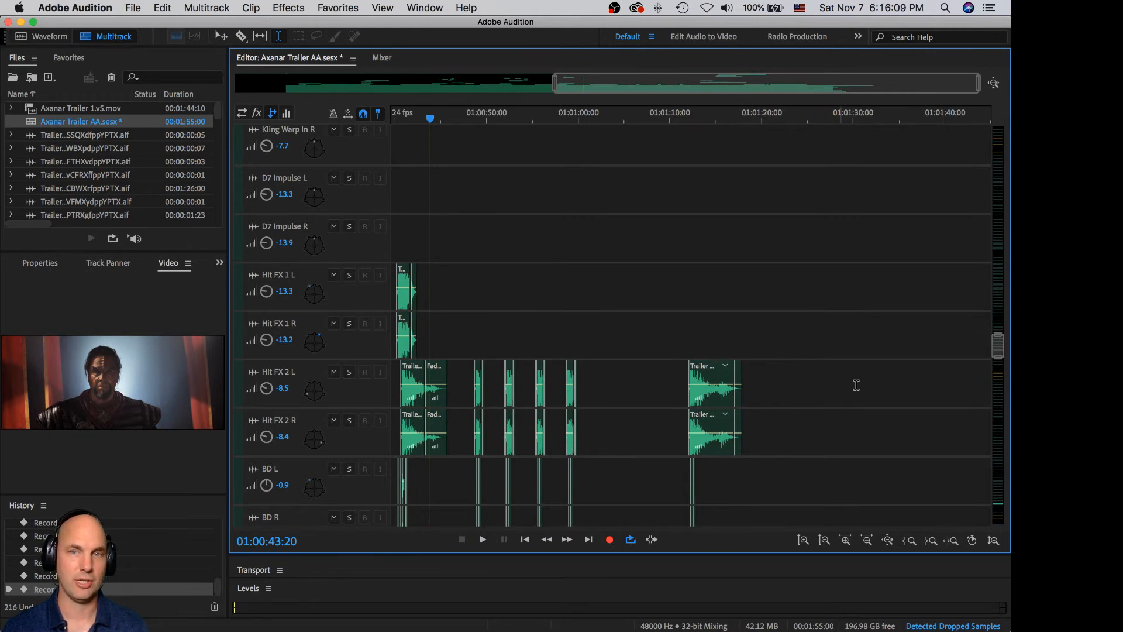
pyautogui.moveTo(999, 345); pyautogui.dragTo(1003, 277)
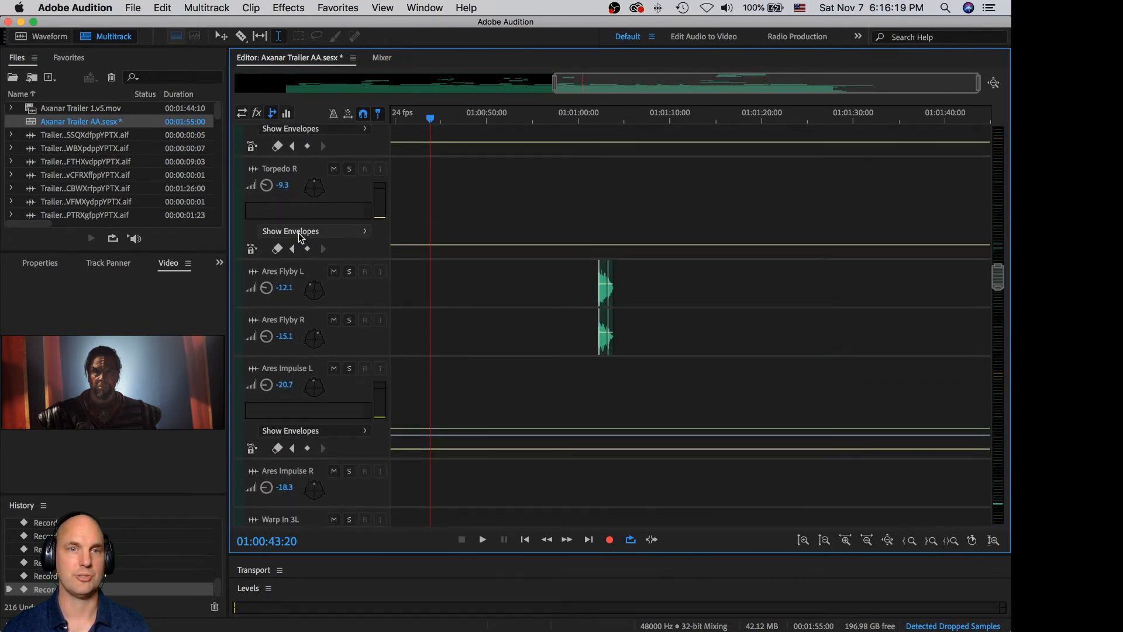
pyautogui.scroll(2, 299, 234)
pyautogui.scroll(-1, 299, 233)
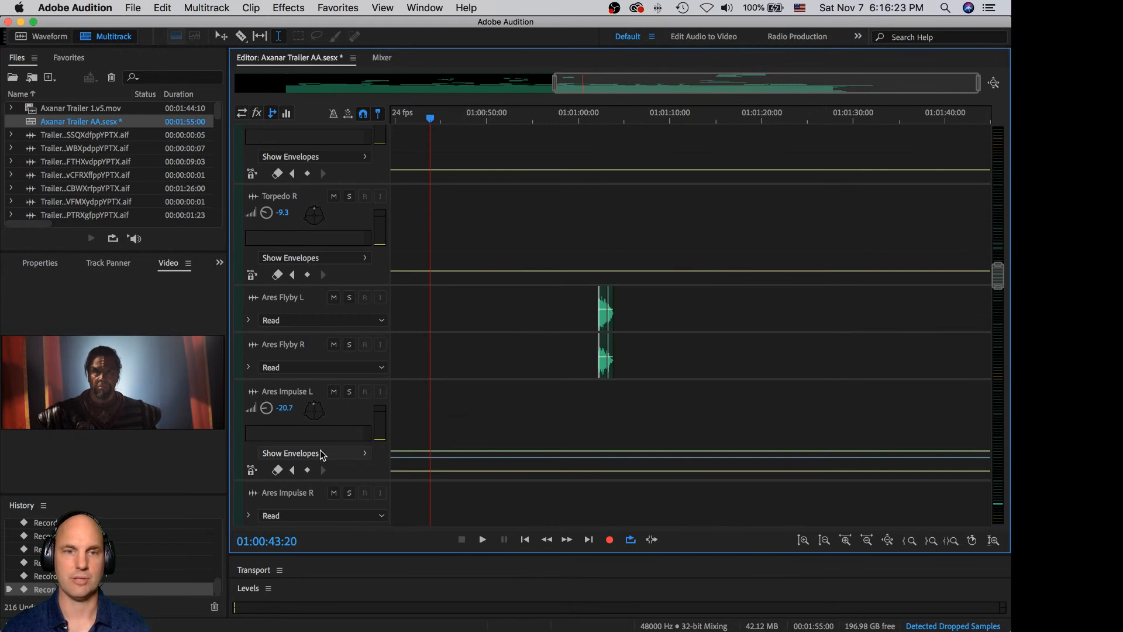
pyautogui.scroll(-3, 323, 458)
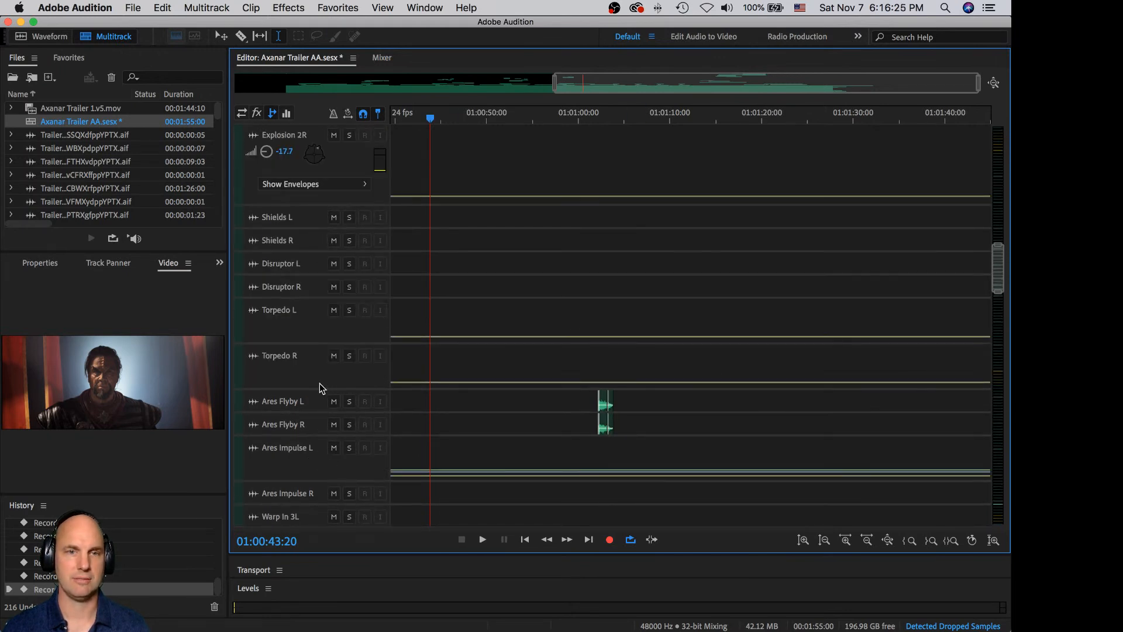
pyautogui.moveTo(984, 274); pyautogui.dragTo(1009, 553)
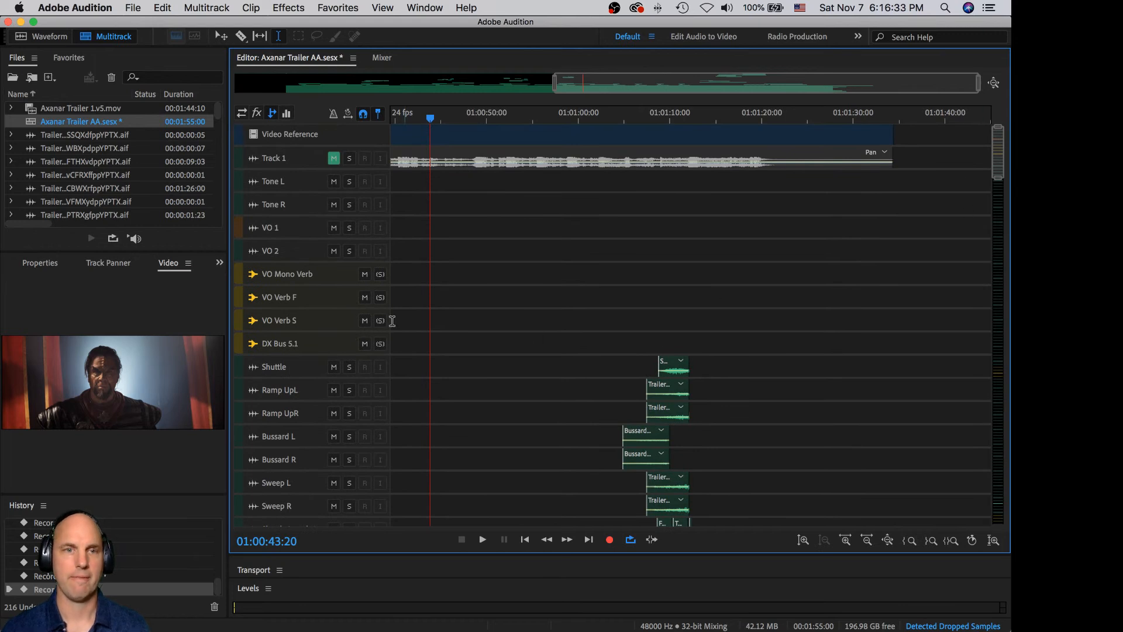
pyautogui.scroll(-3, 435, 355)
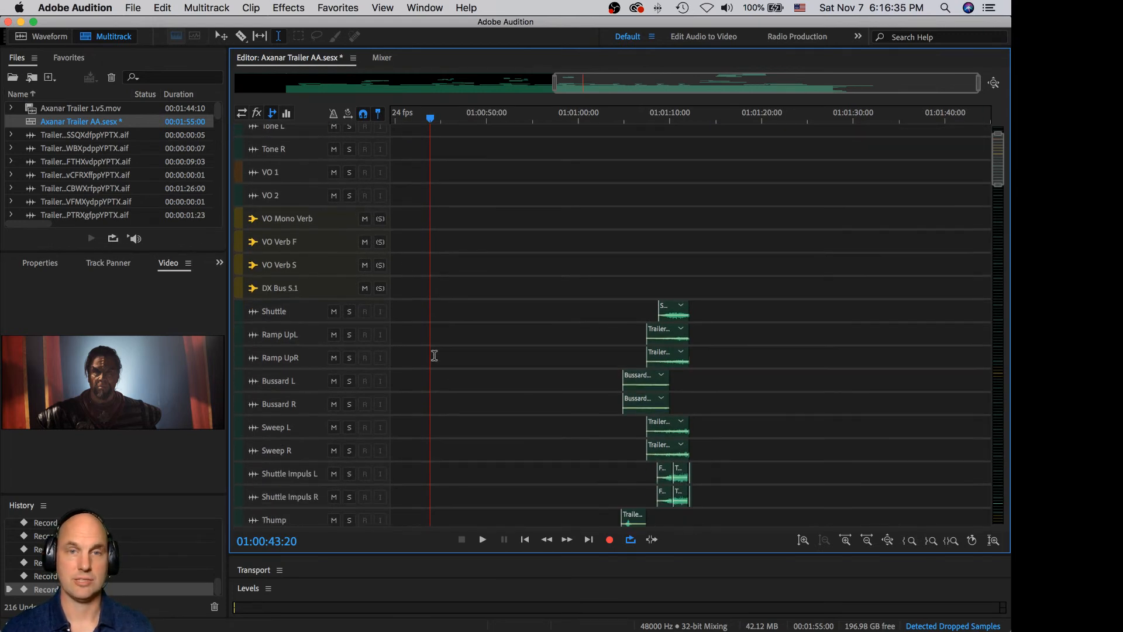
pyautogui.scroll(3, 433, 355)
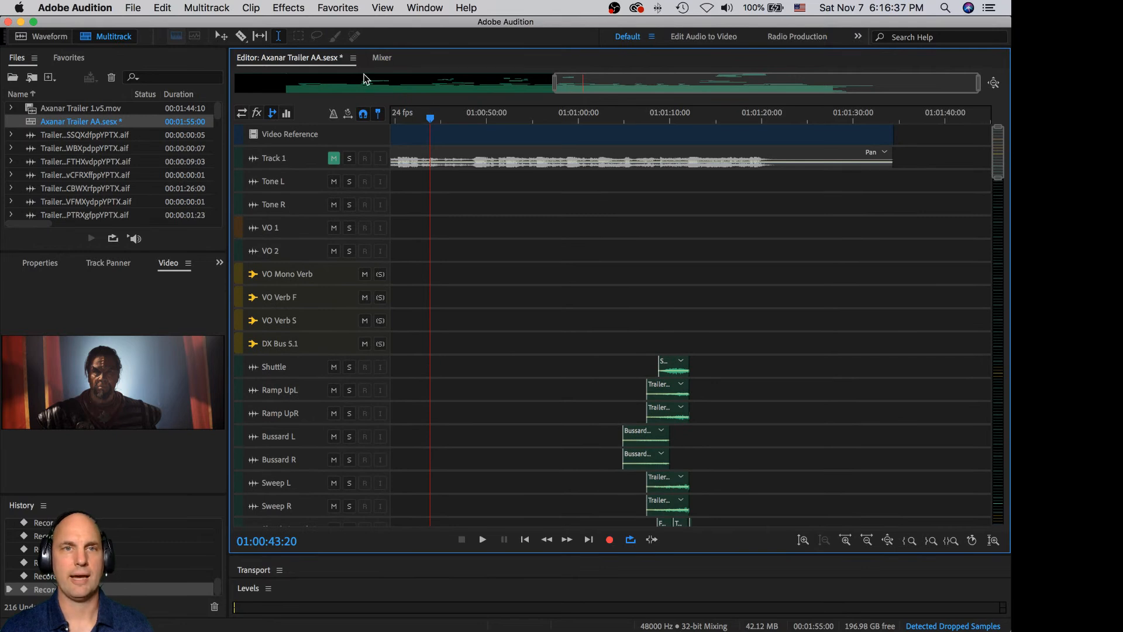
# - Undock the Video panel into a floating window and enlarge it over the mixer
pyautogui.click(381, 57)
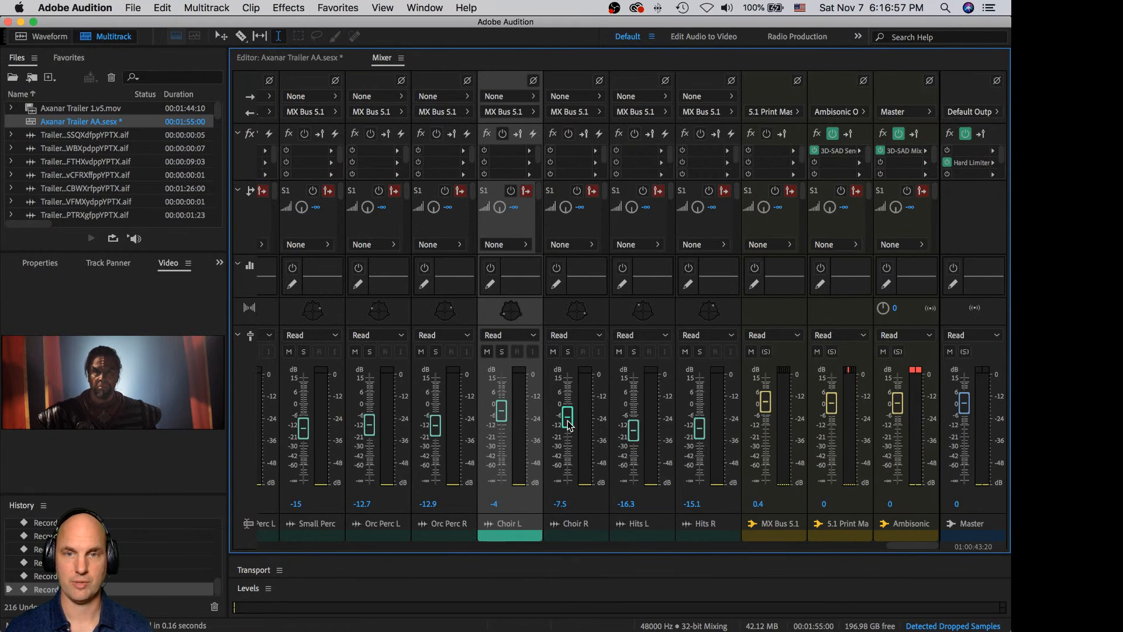
pyautogui.click(188, 263)
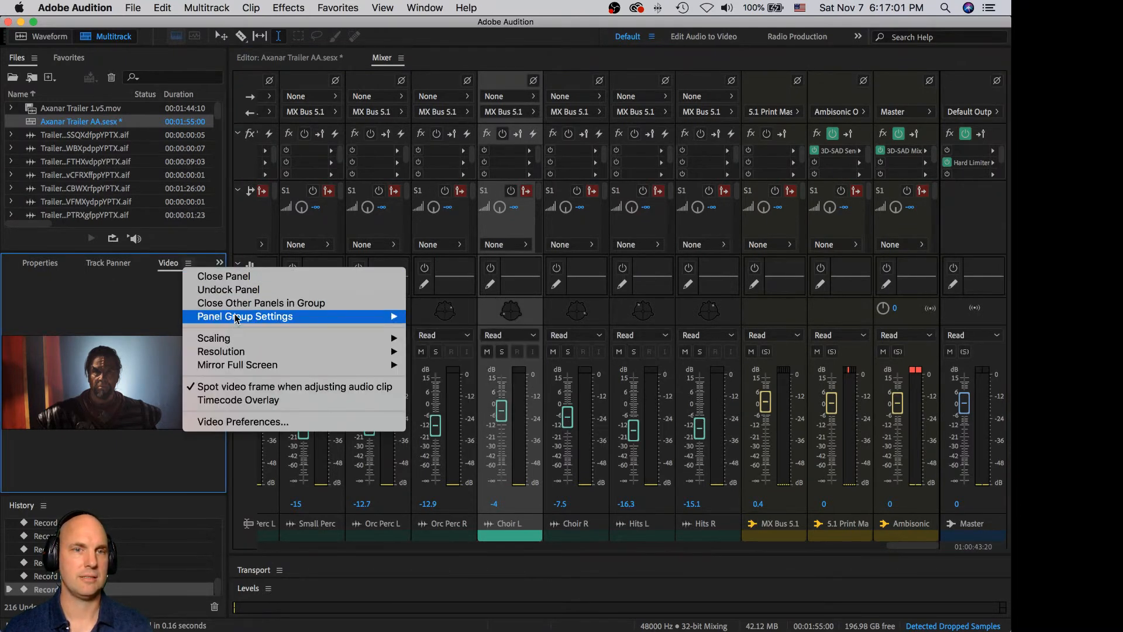
pyautogui.click(231, 290)
pyautogui.moveTo(293, 260); pyautogui.dragTo(647, 140)
pyautogui.moveTo(802, 334); pyautogui.dragTo(862, 434)
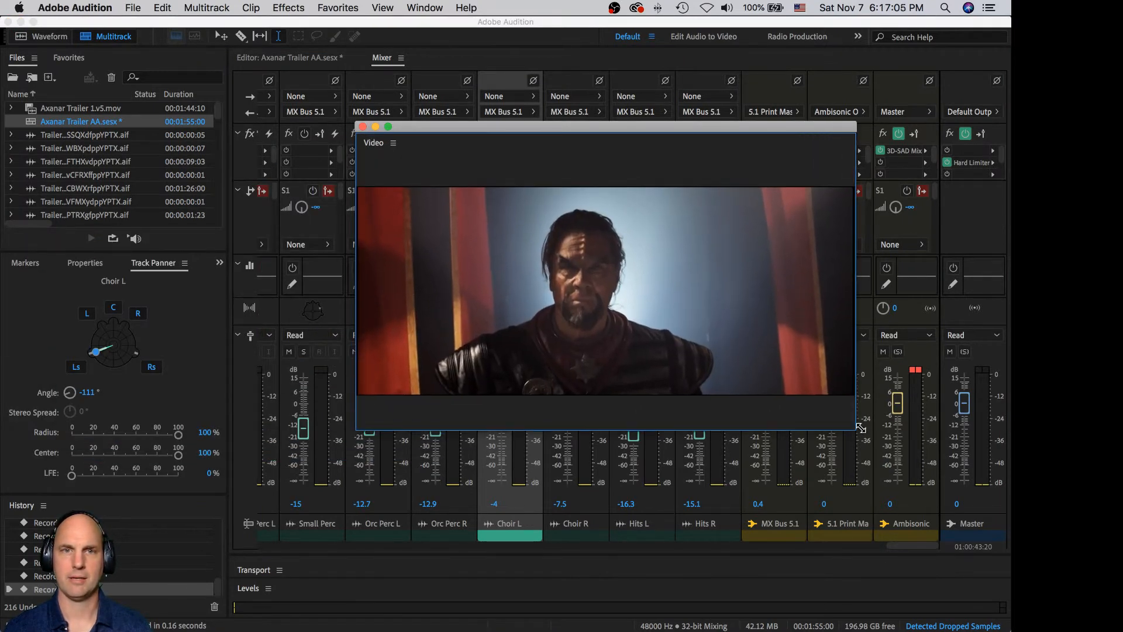
# - Set the video playback resolution to 1/2
pyautogui.click(393, 143)
pyautogui.moveTo(446, 229)
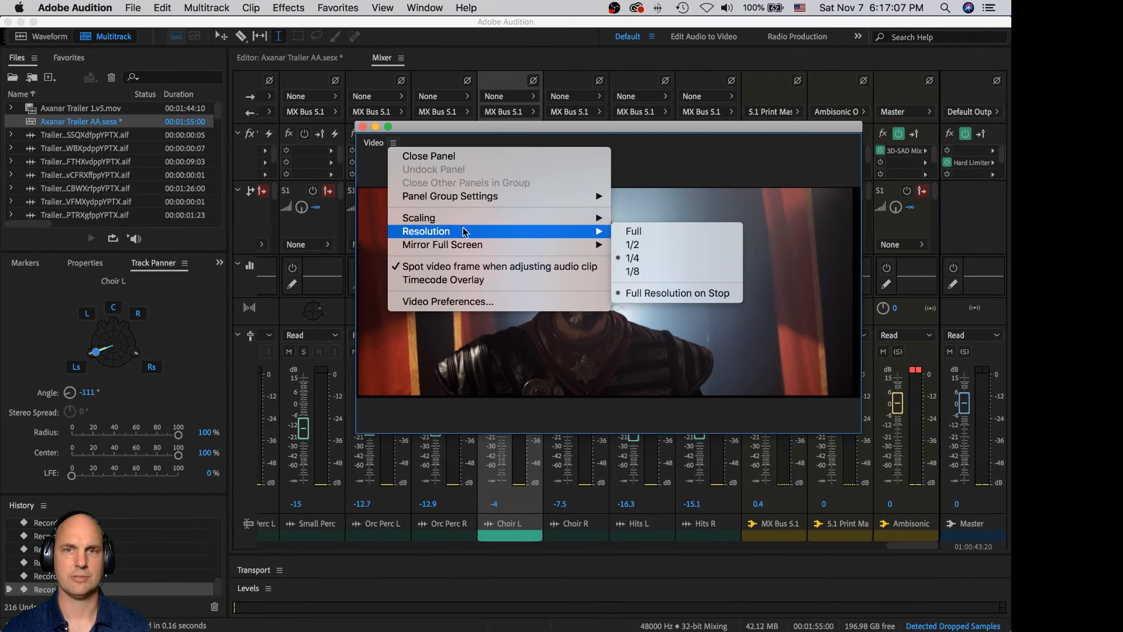
pyautogui.click(671, 242)
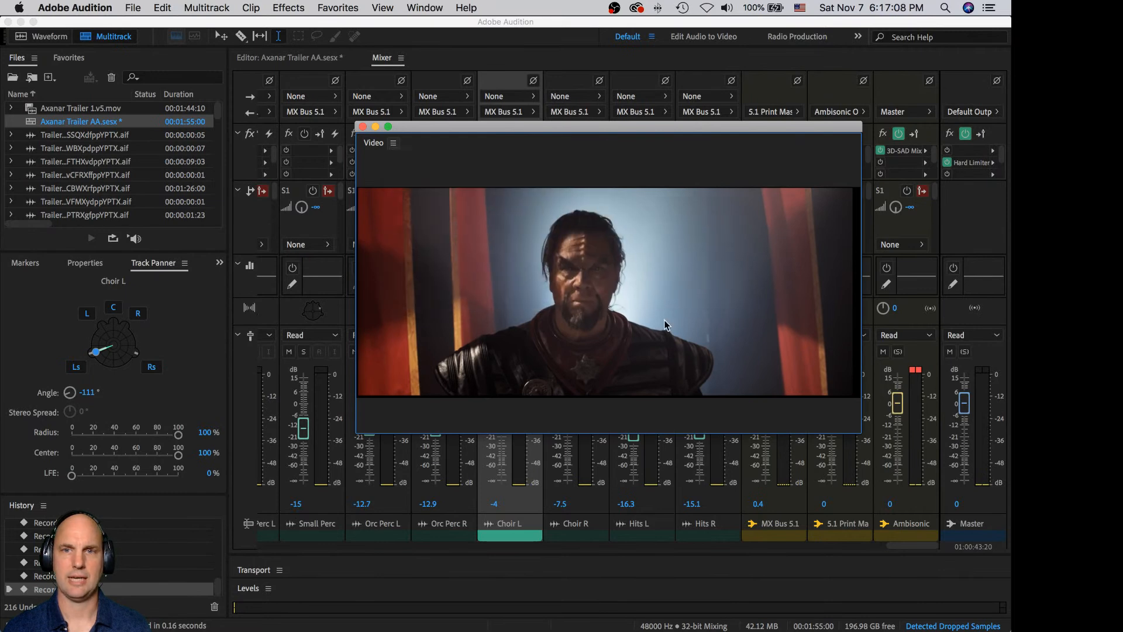
# - Widen the editor's visible timeline to cover the whole trailer and place the playhead on the countdown at 00:59:57:07
pyautogui.click(268, 55)
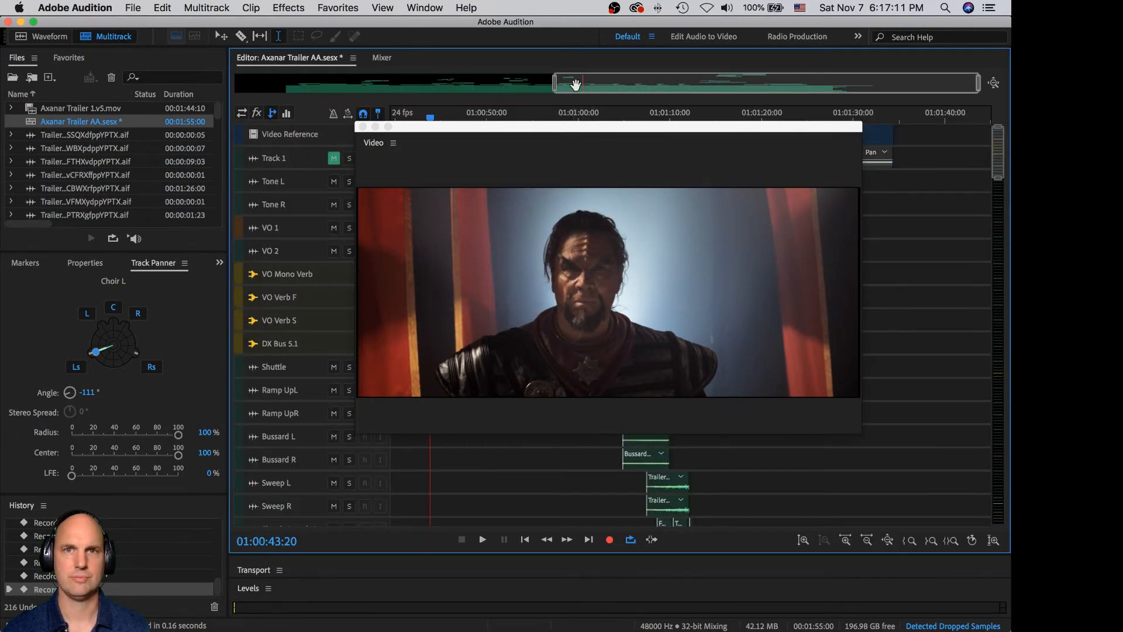
pyautogui.moveTo(556, 82); pyautogui.dragTo(268, 81)
pyautogui.click(480, 136)
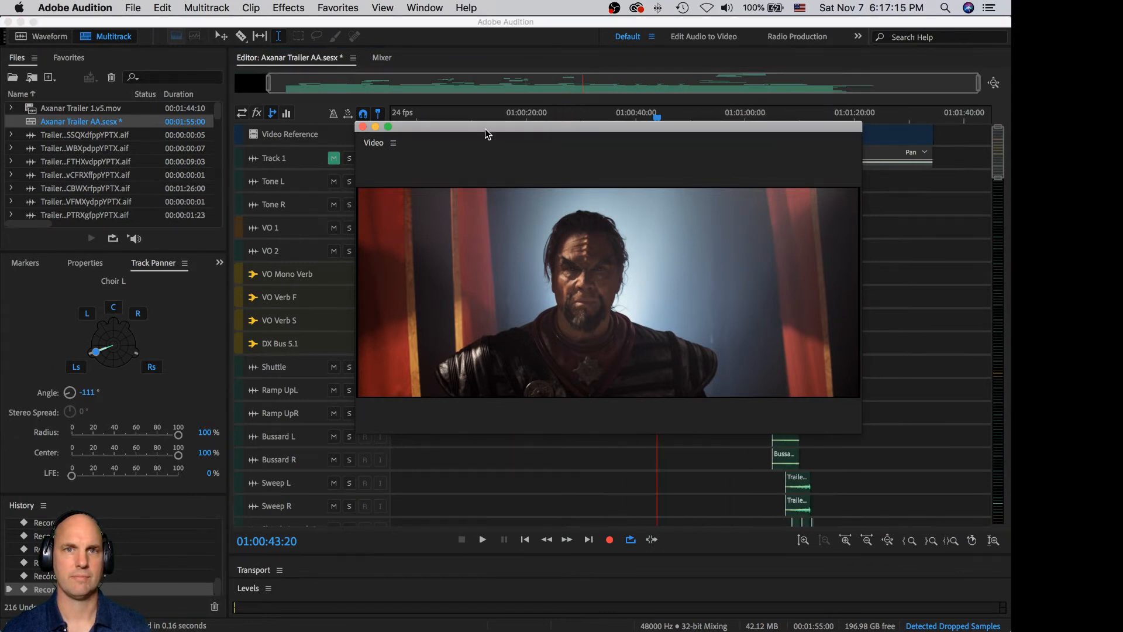
pyautogui.moveTo(485, 129); pyautogui.dragTo(504, 233)
pyautogui.click(402, 119)
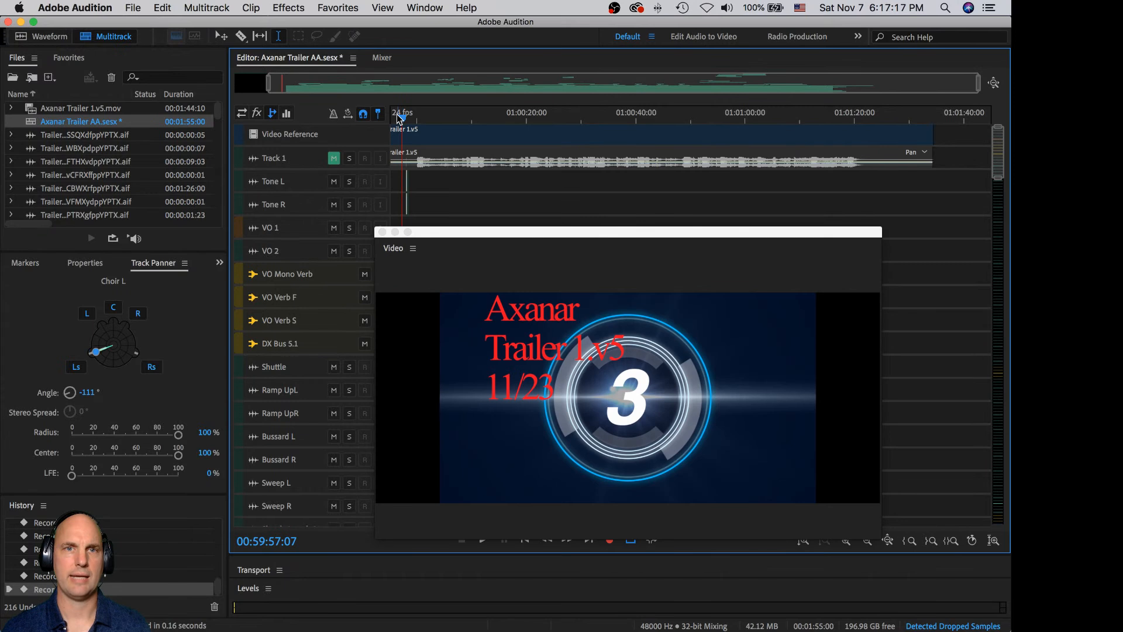
# - Move the floating video window to the screen's upper corner and enlarge it to cover most of the workspace
pyautogui.moveTo(505, 236); pyautogui.dragTo(275, 189)
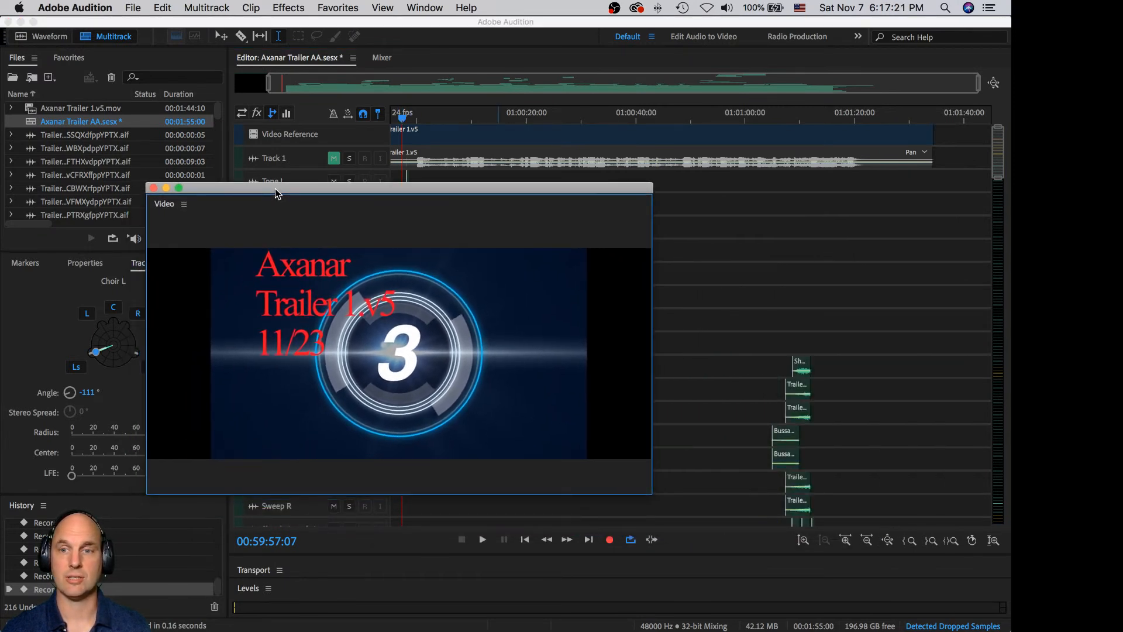
pyautogui.moveTo(281, 193); pyautogui.dragTo(298, 249)
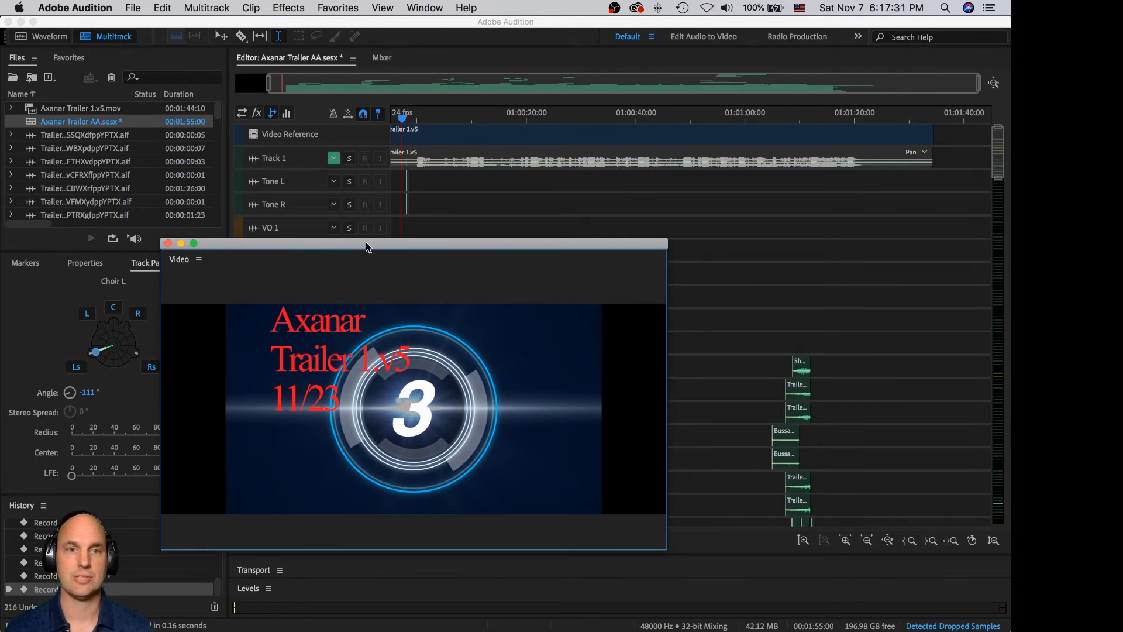
pyautogui.moveTo(367, 244); pyautogui.dragTo(217, 52)
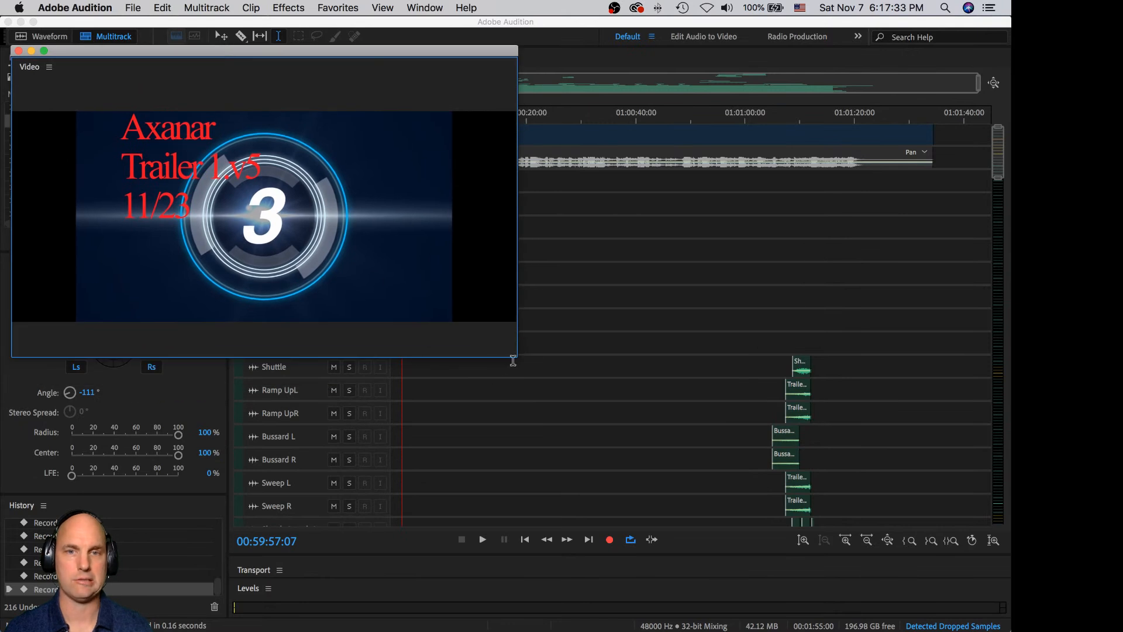
pyautogui.moveTo(516, 355); pyautogui.dragTo(943, 577)
# - Play the whole trailer mix from 00:59:57:07 with the enlarged video, and switch to OBS at the end
pyautogui.press('space')
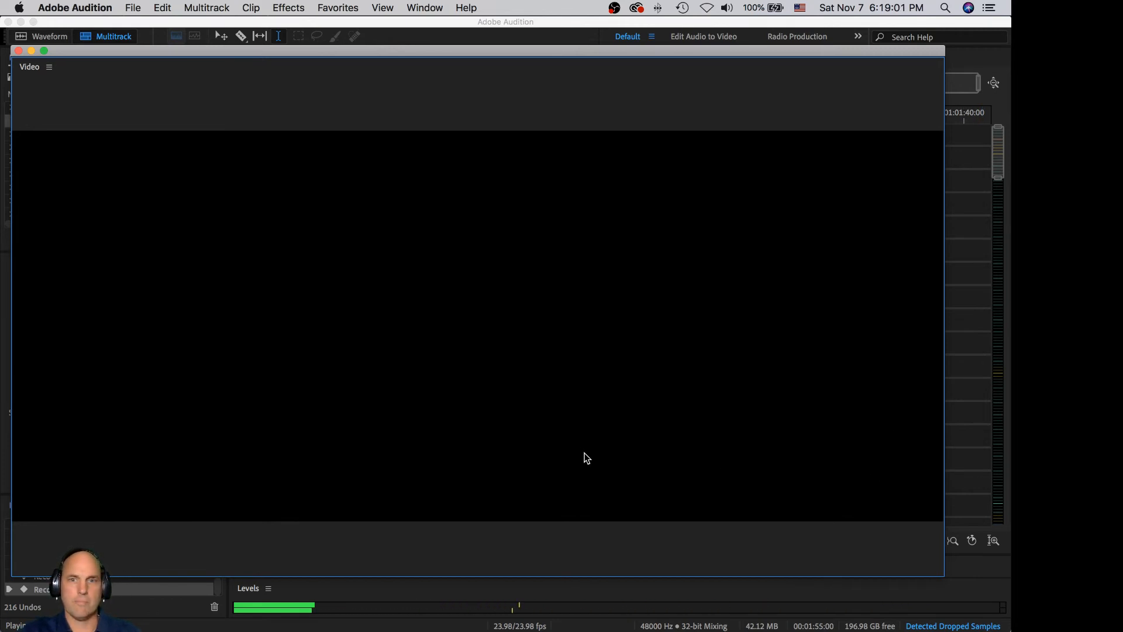
pyautogui.press('super+Tab')
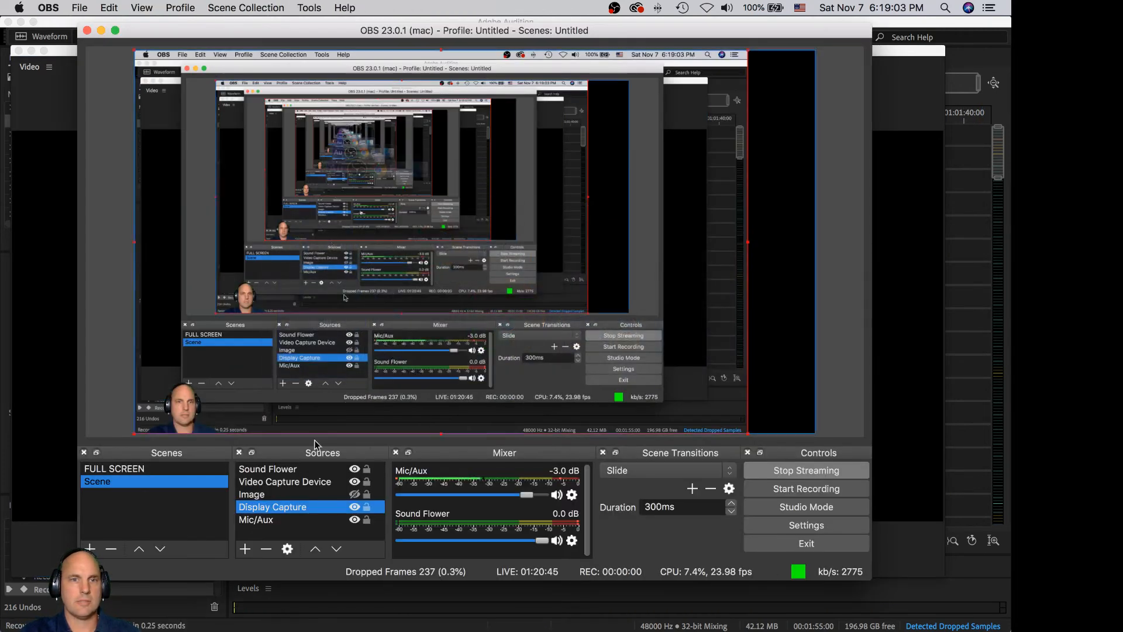